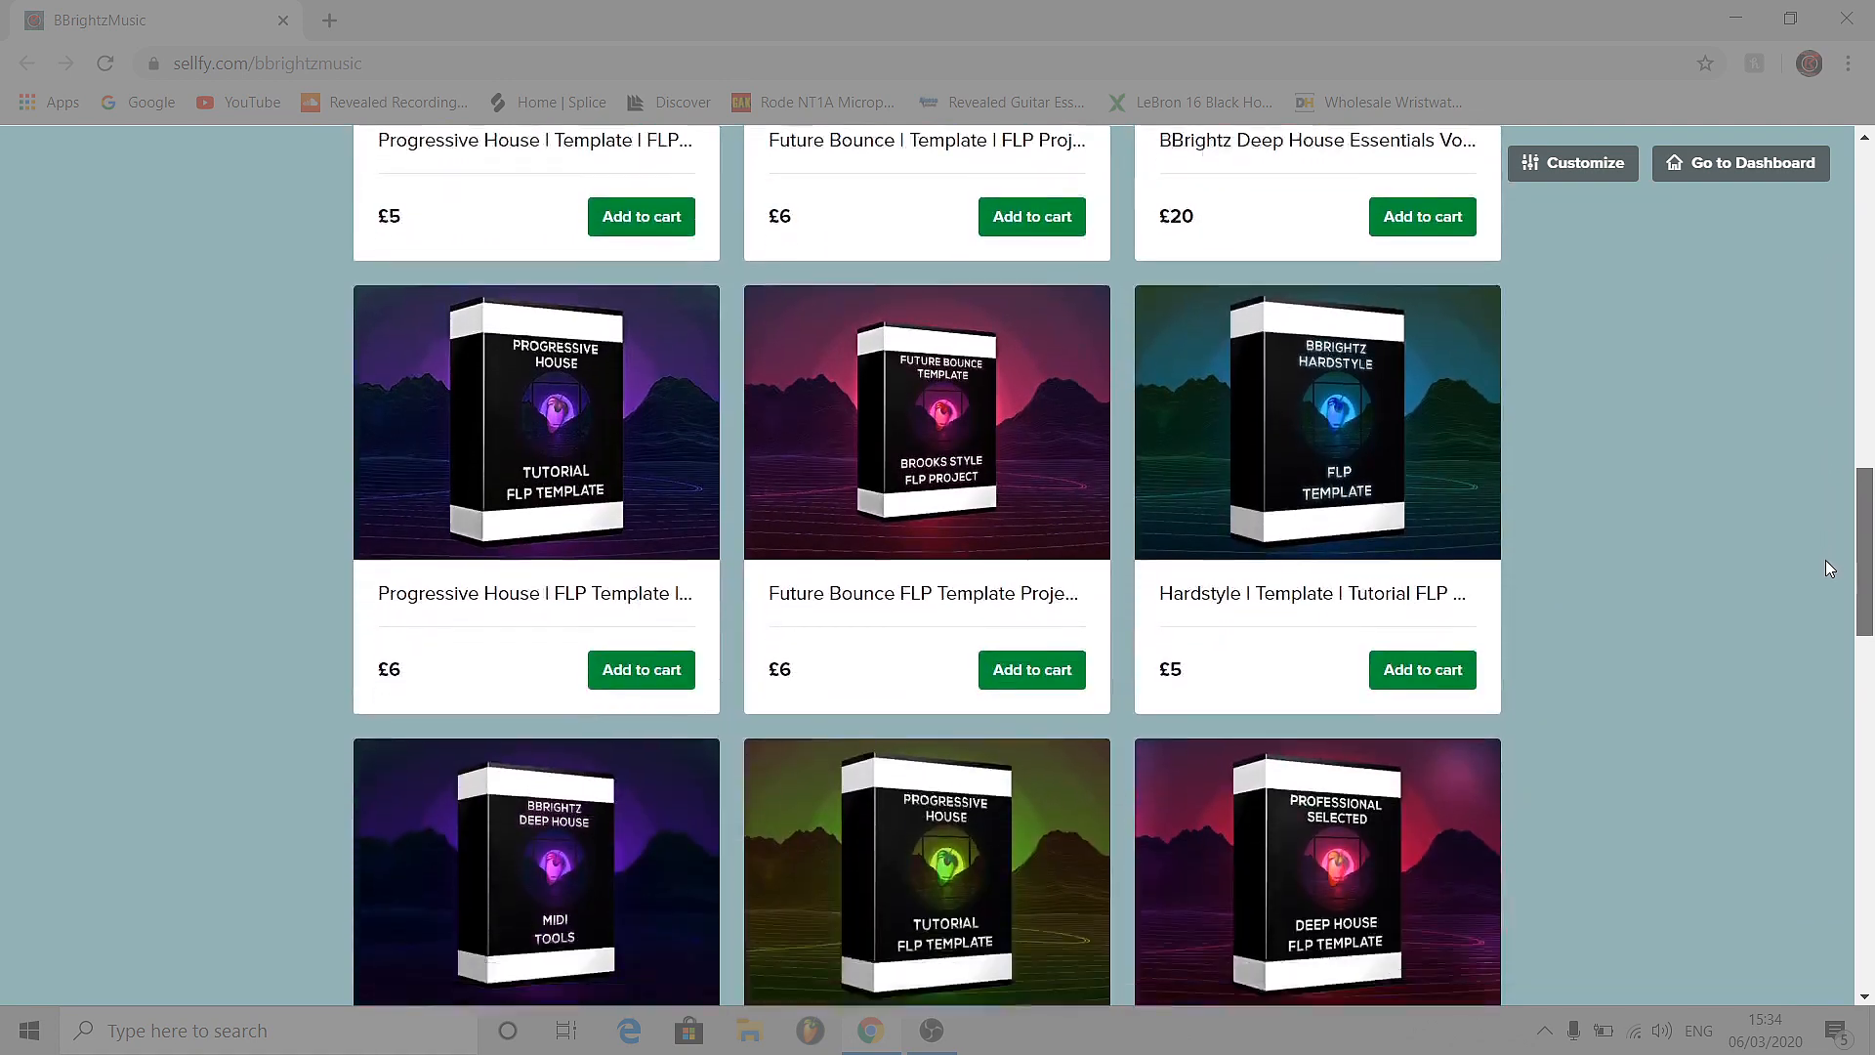
pyautogui.moveTo(1829, 569); pyautogui.dragTo(1871, 213)
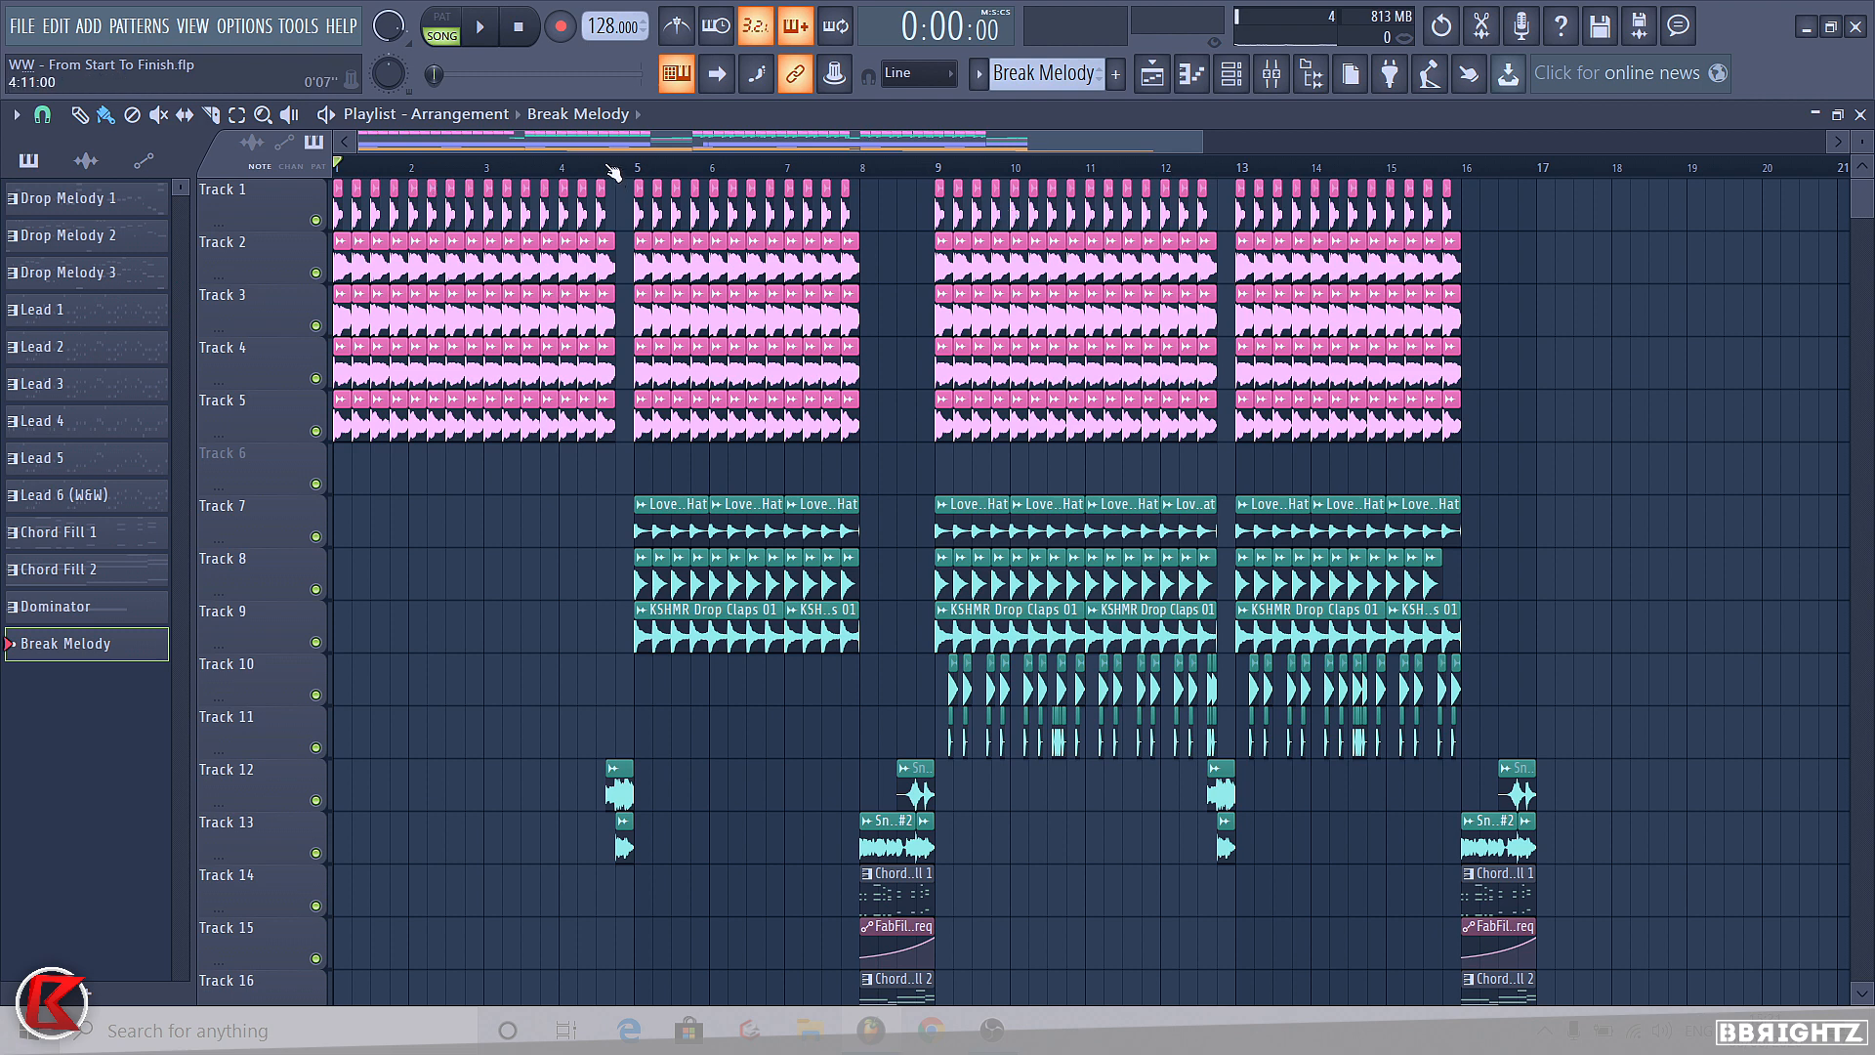
# - Look over the Playlist arrangement's drum, chord fill and drop lead tracks, from Track 1 down to Track 25
pyautogui.scroll(-4, 1569, 258)
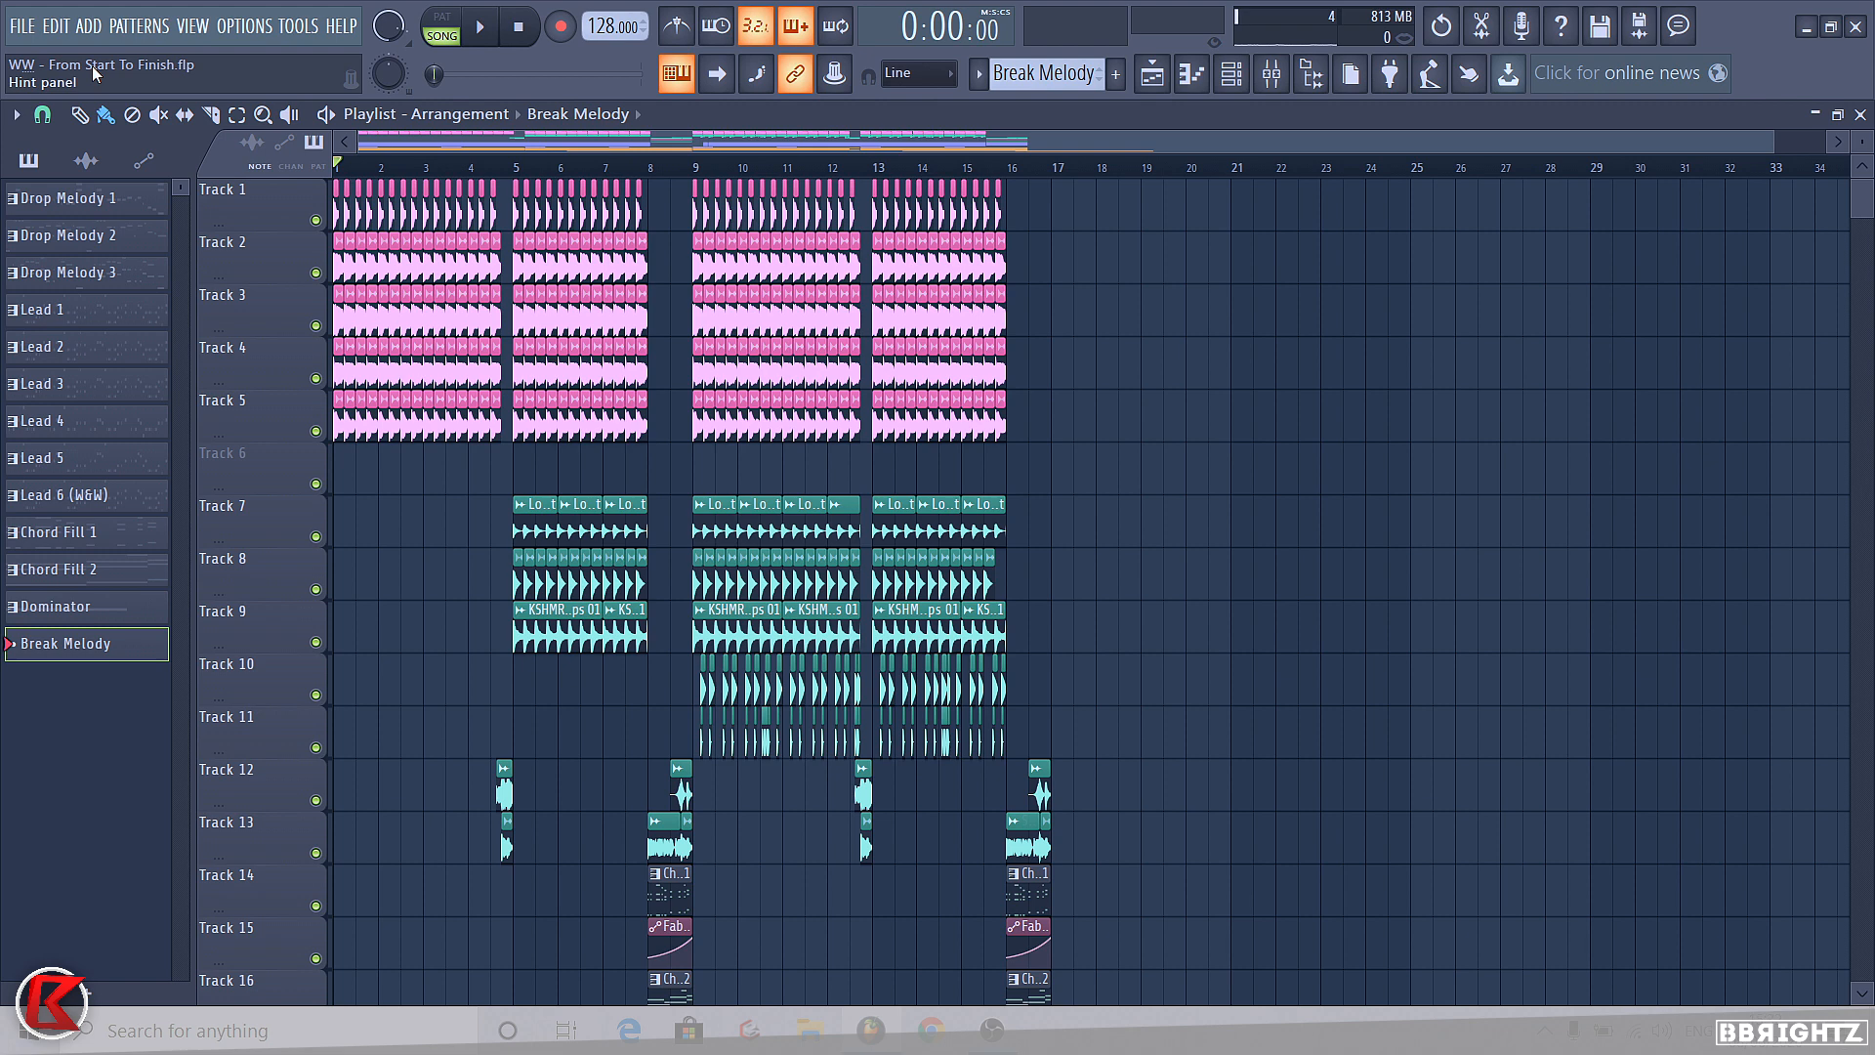
pyautogui.scroll(-2, 692, 313)
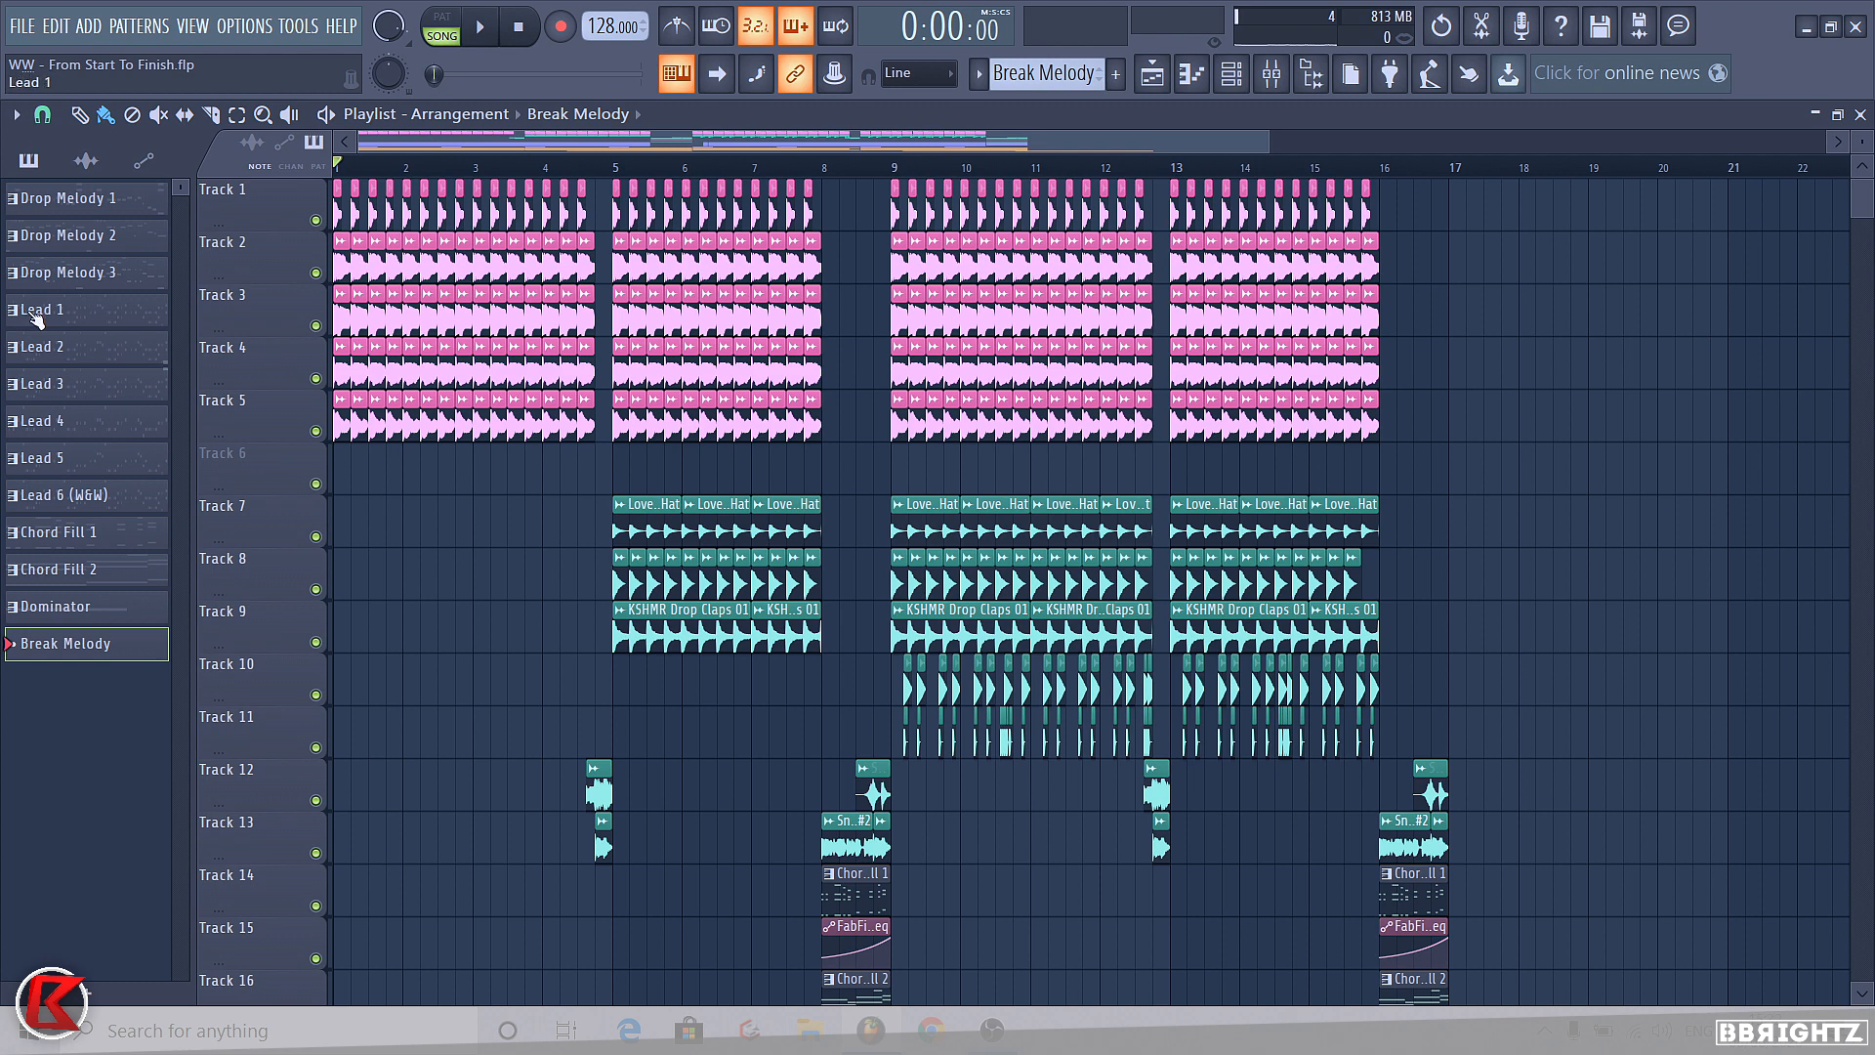
pyautogui.scroll(-9, 1775, 313)
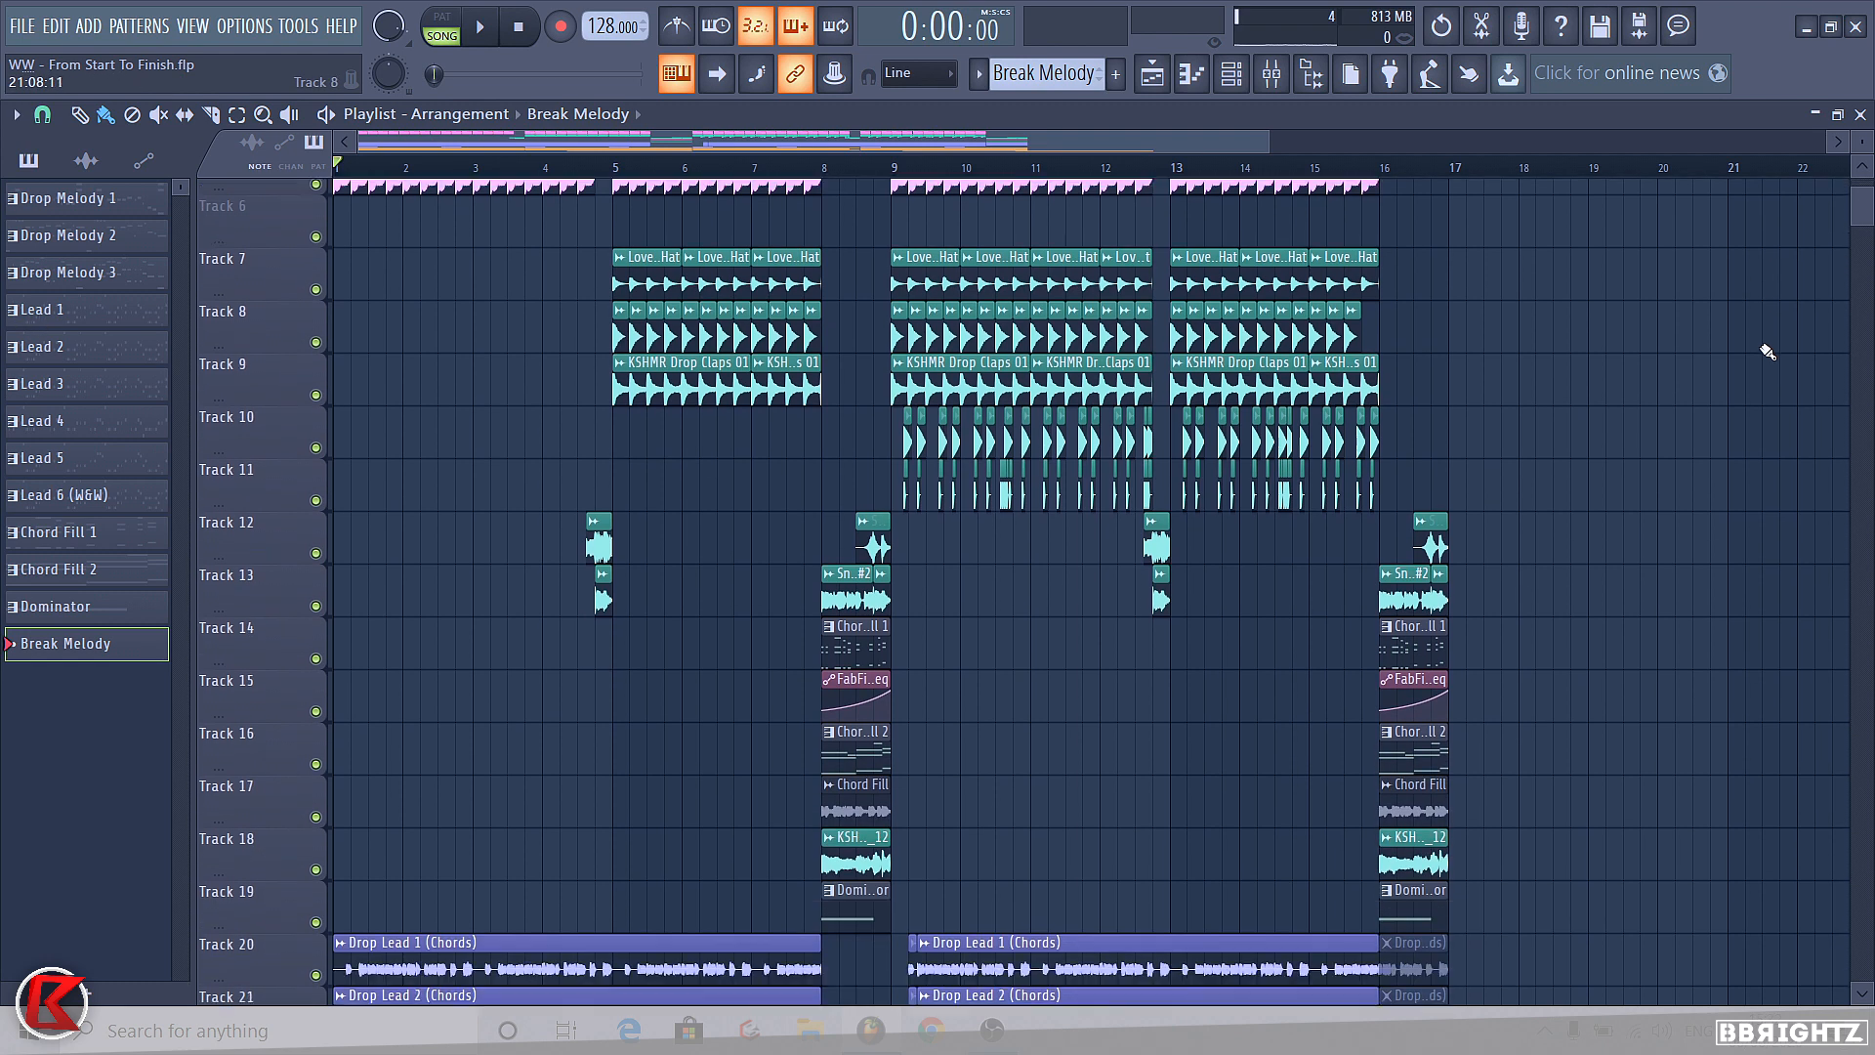
pyautogui.scroll(-4, 1761, 342)
pyautogui.moveTo(1607, 841); pyautogui.dragTo(237, 575)
pyautogui.scroll(1, 840, 583)
pyautogui.scroll(6, 851, 583)
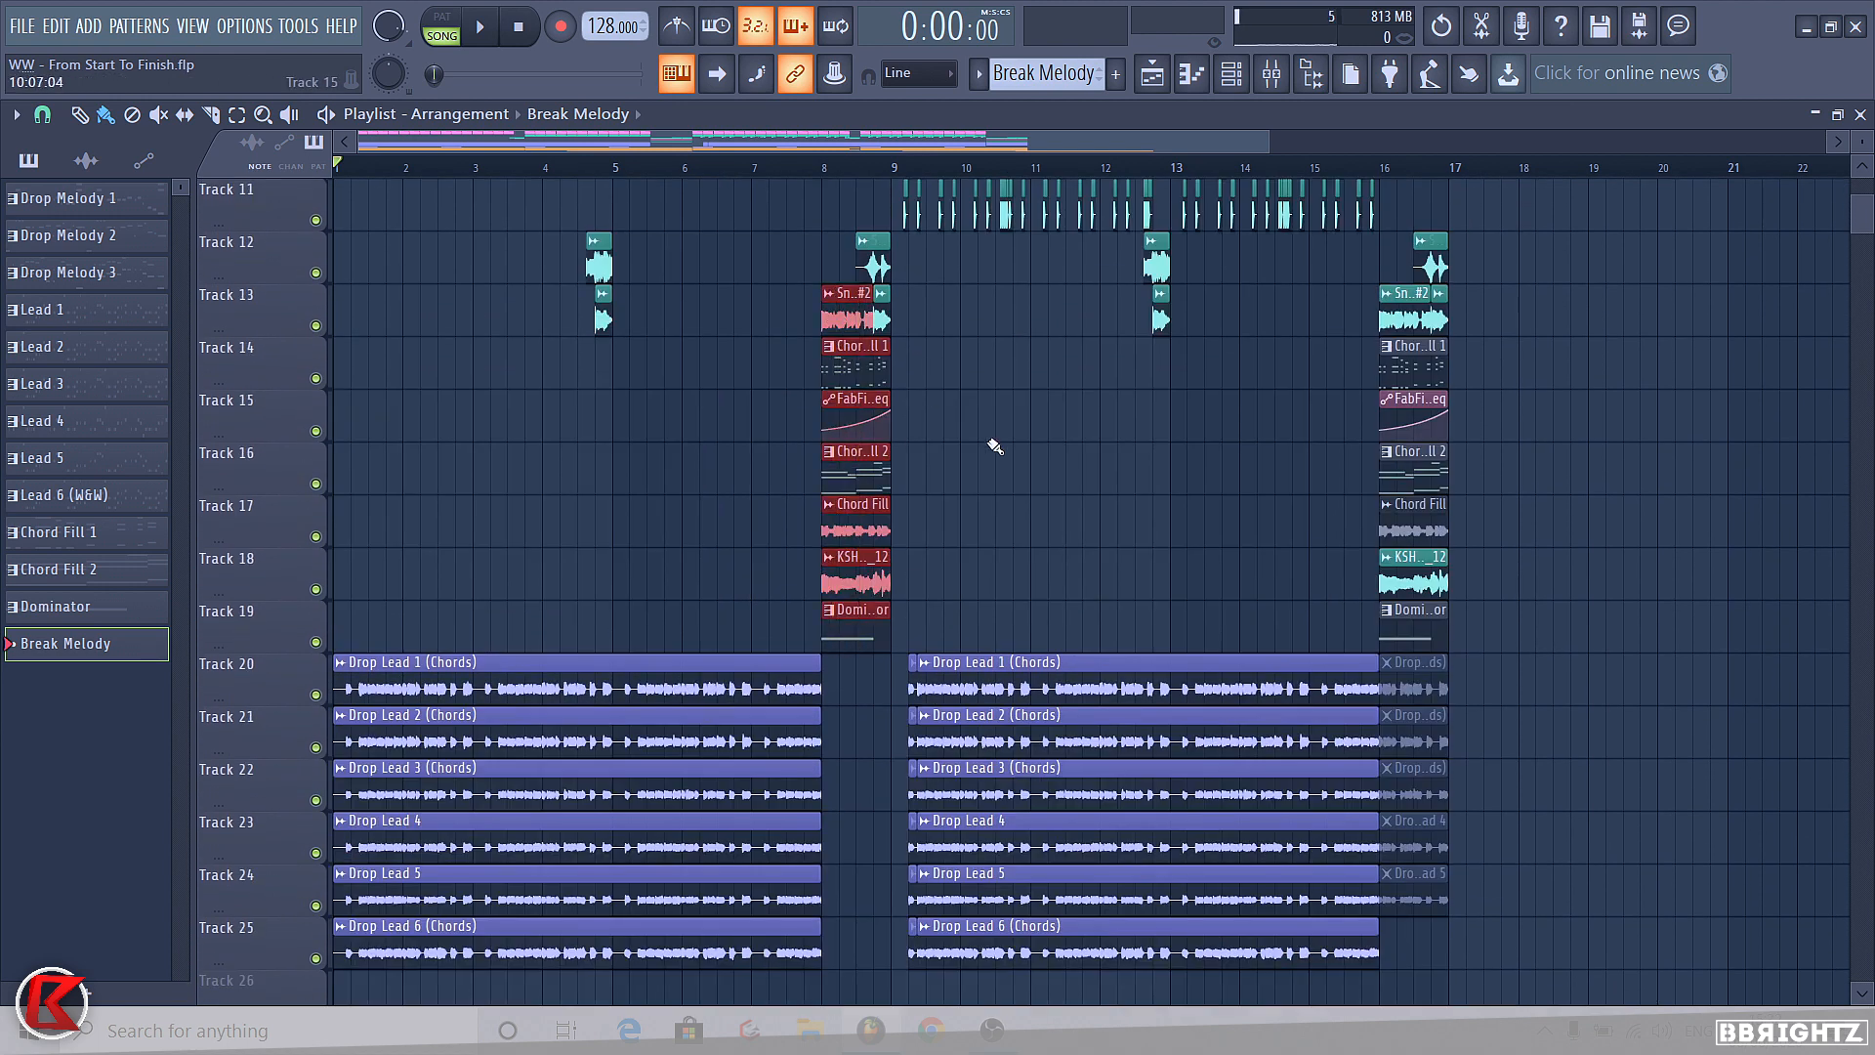
pyautogui.scroll(1, 1240, 574)
pyautogui.click(489, 531)
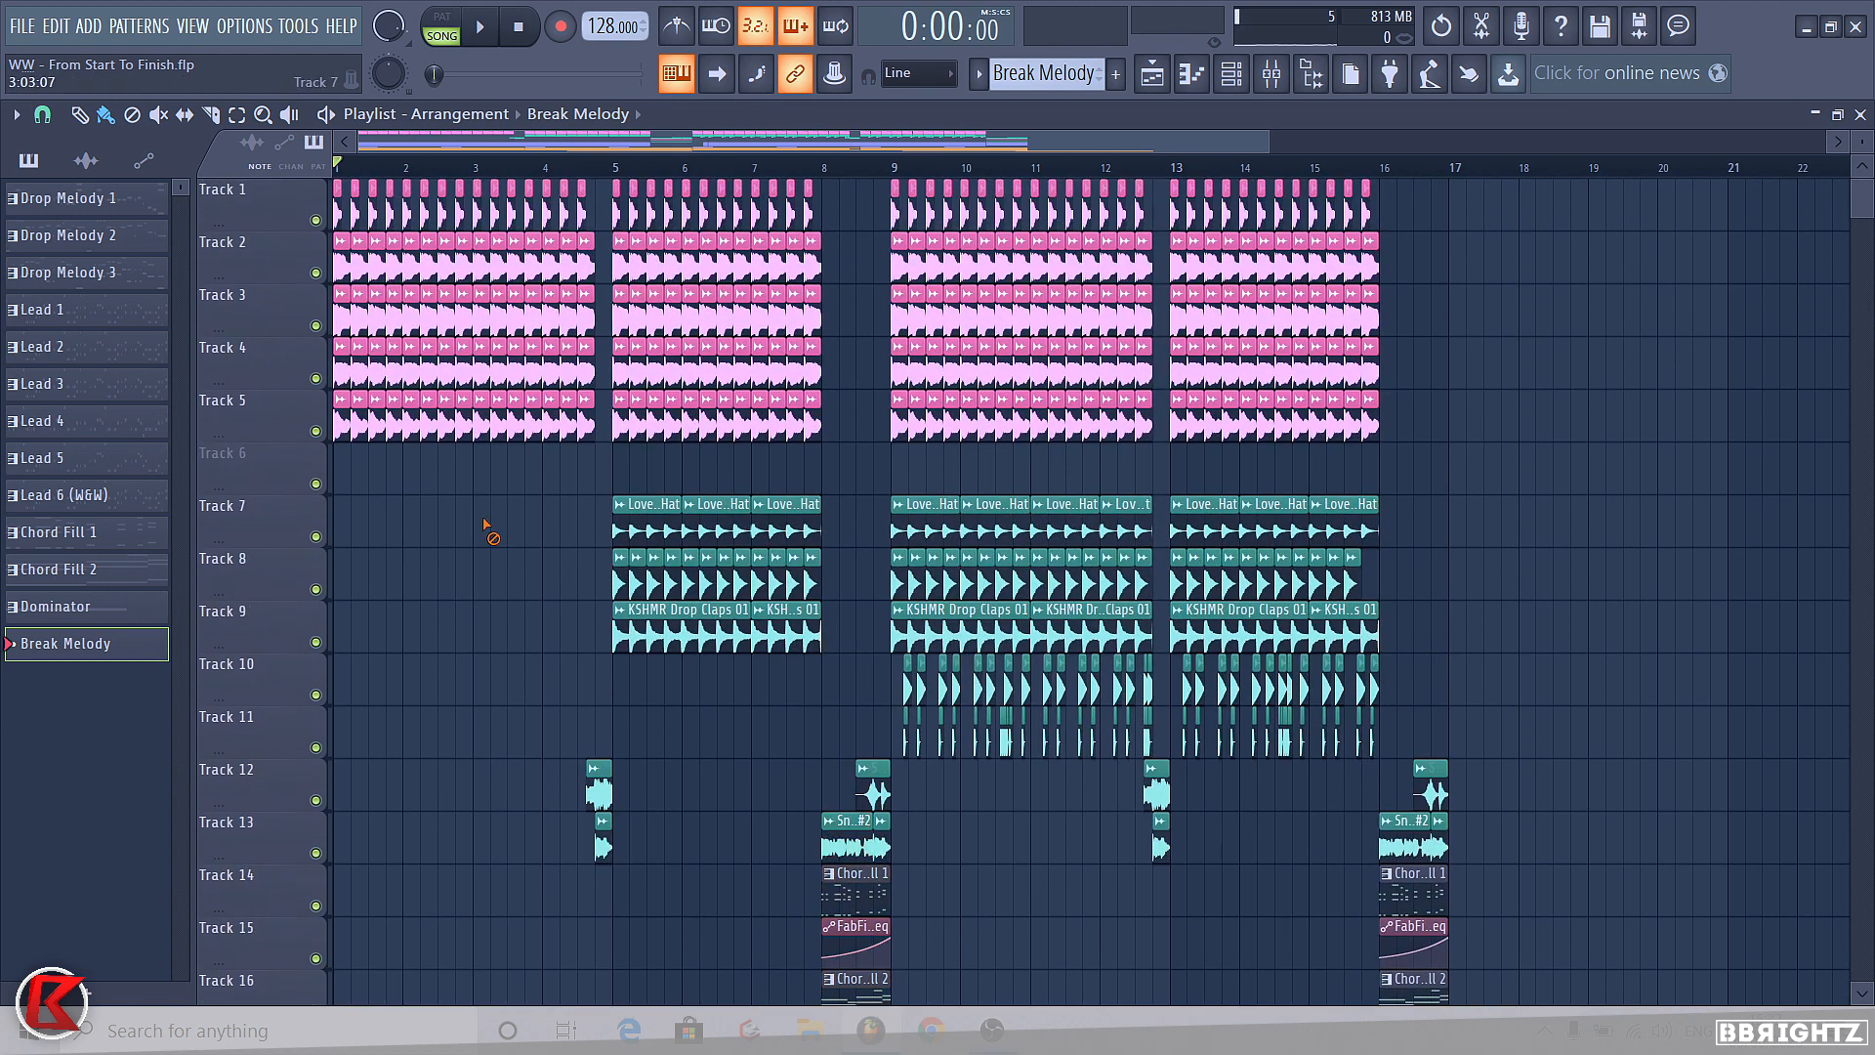
# - Play the arrangement from the start of bar 1 and look over its tracks during playback
pyautogui.click(368, 172)
pyautogui.moveTo(366, 172); pyautogui.dragTo(144, 161)
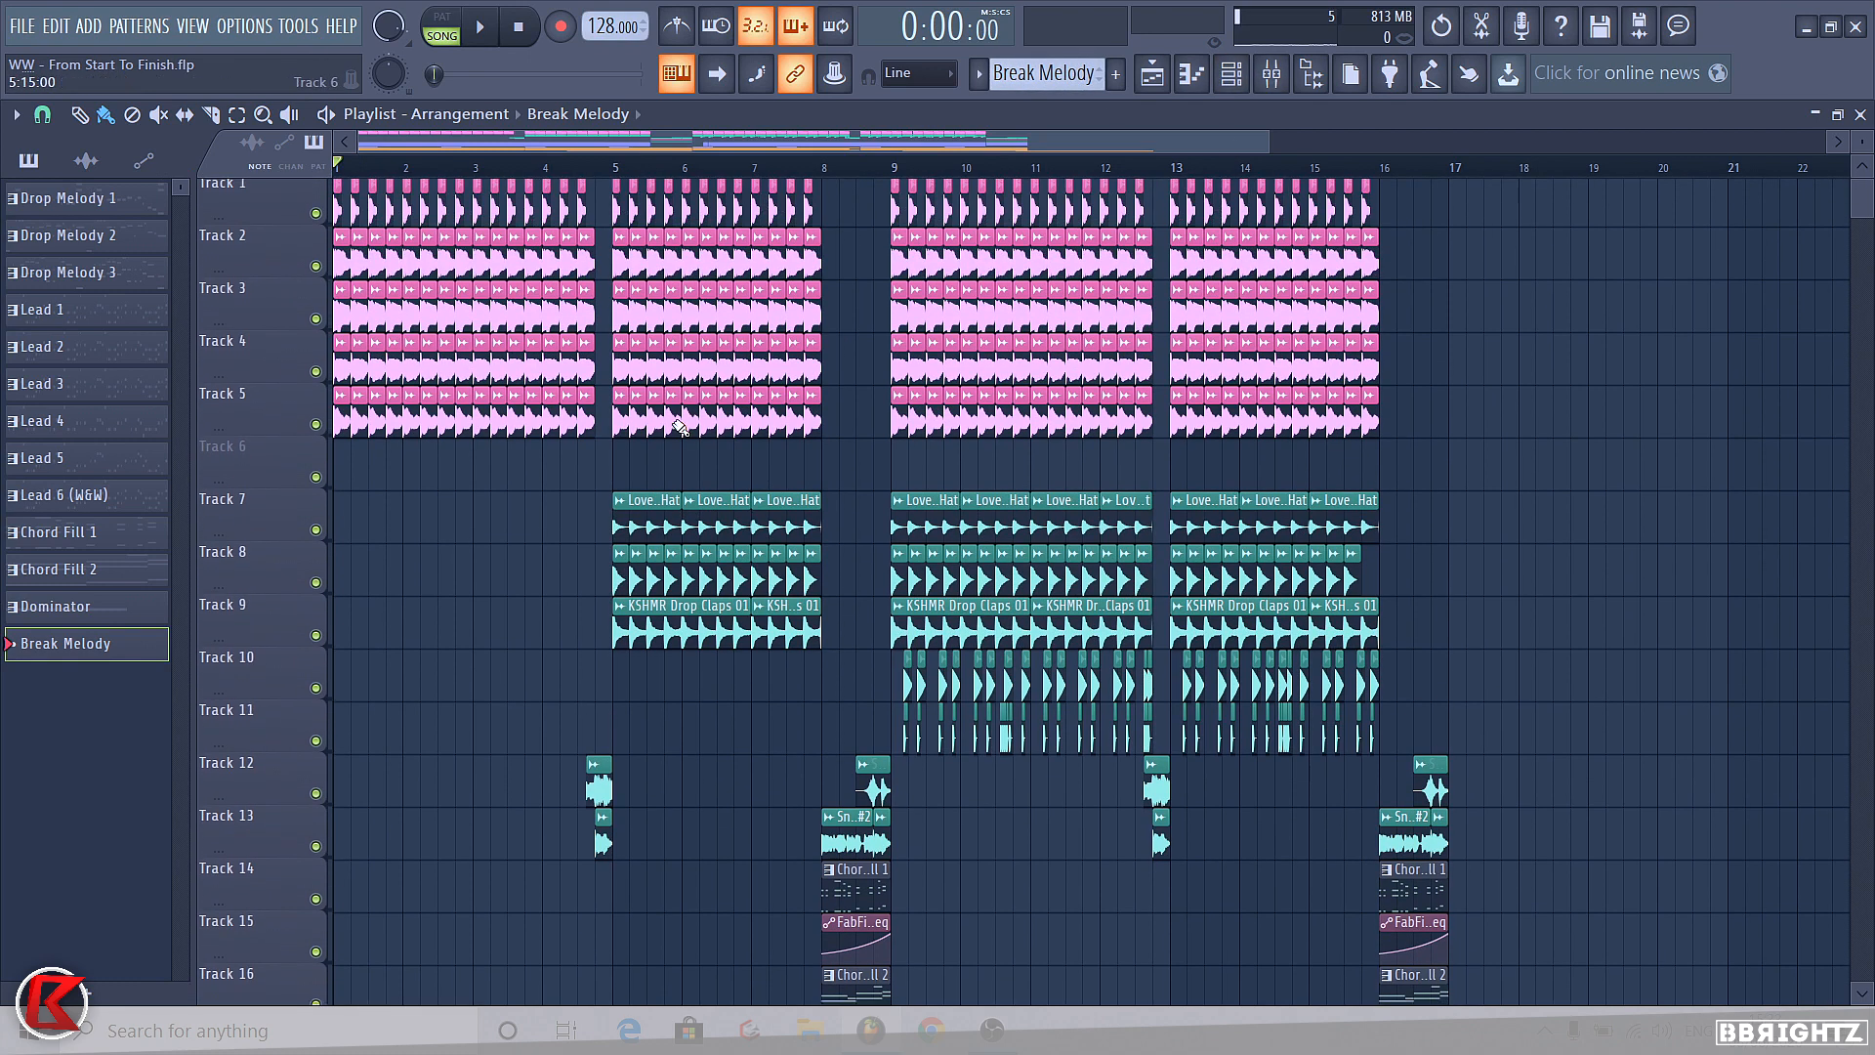
pyautogui.press('space')
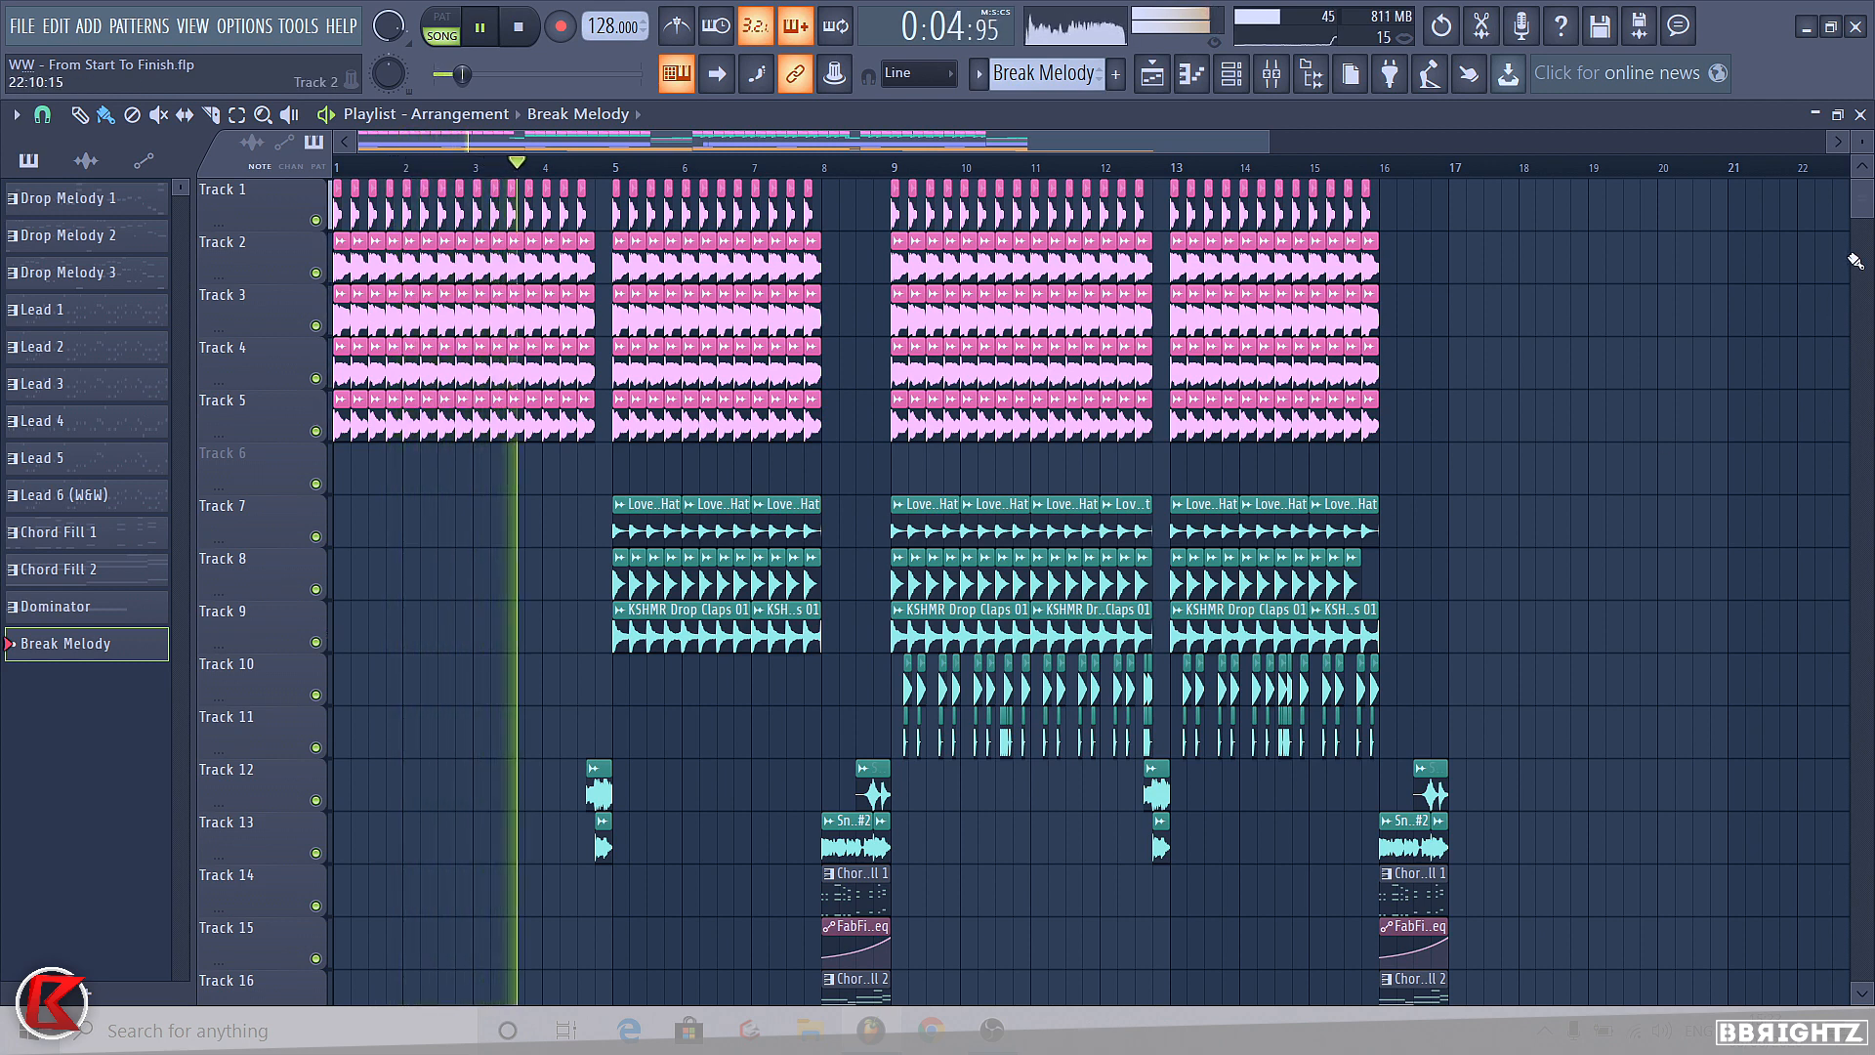
pyautogui.scroll(-3, 1867, 215)
pyautogui.scroll(-3, 1867, 214)
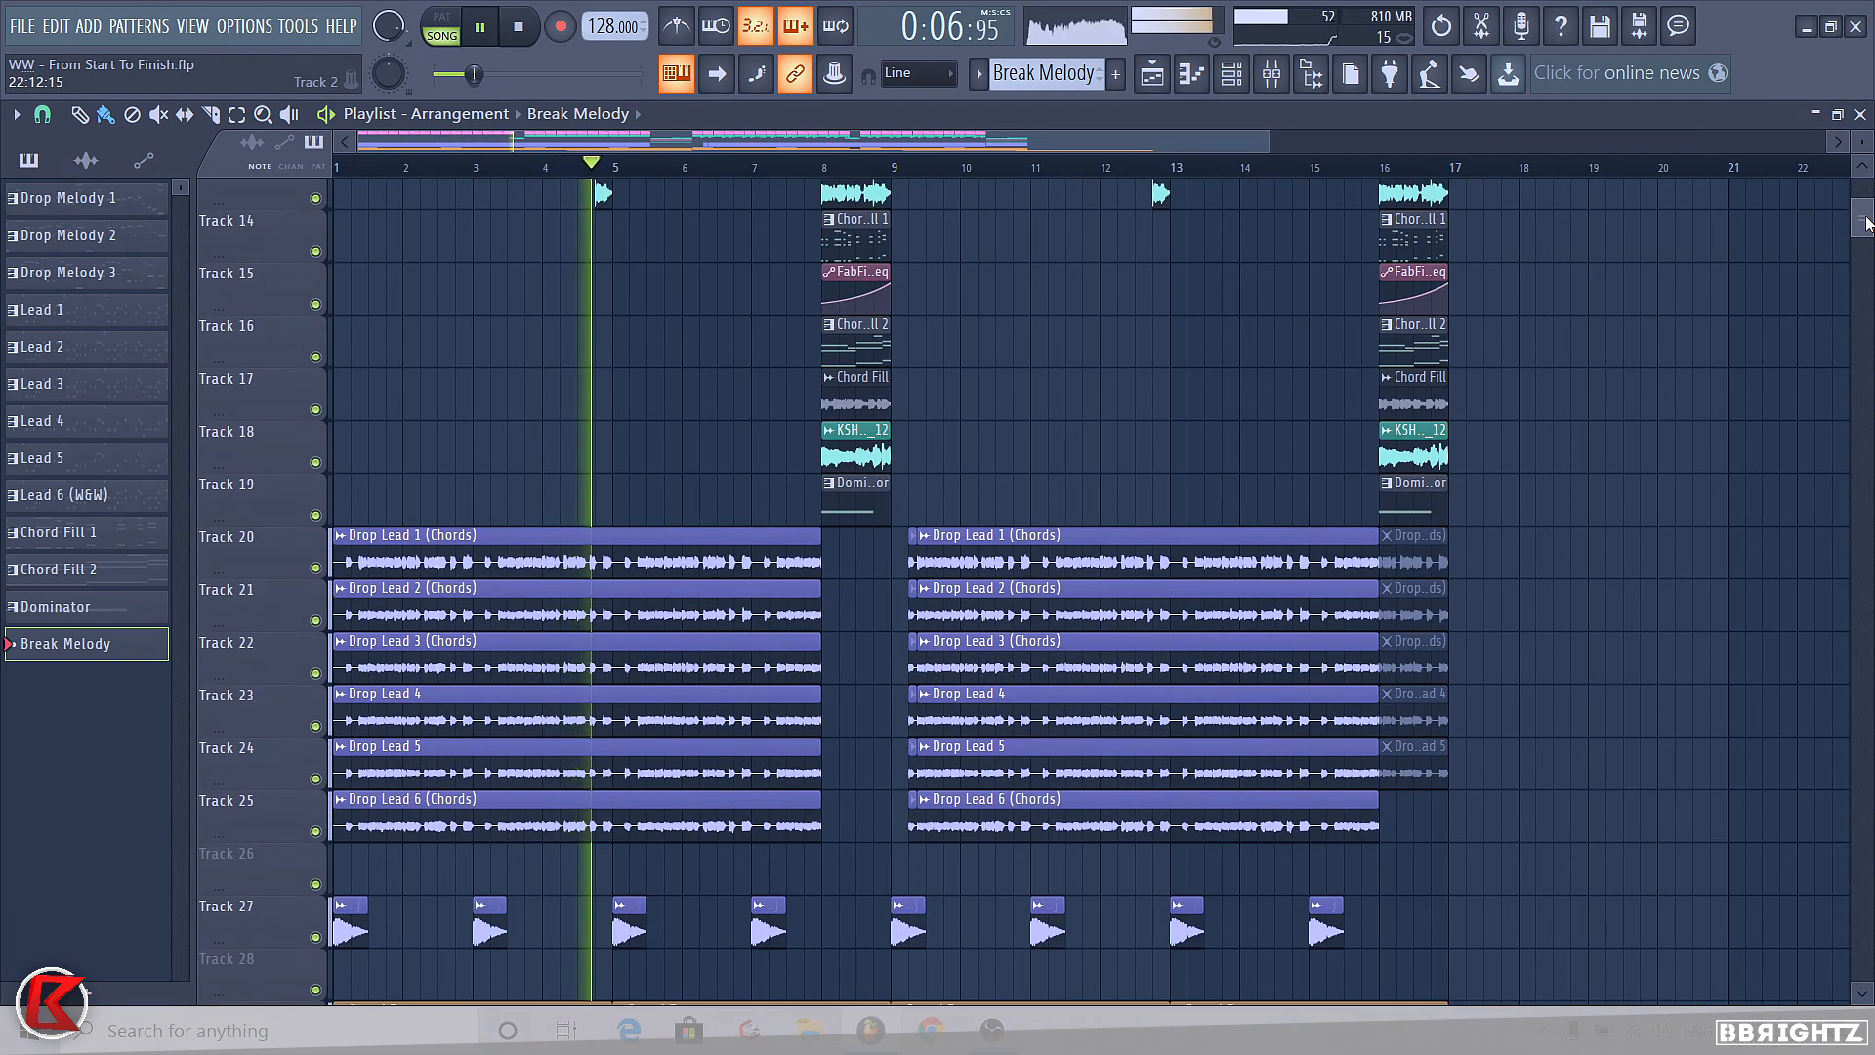
pyautogui.scroll(6, 1850, 168)
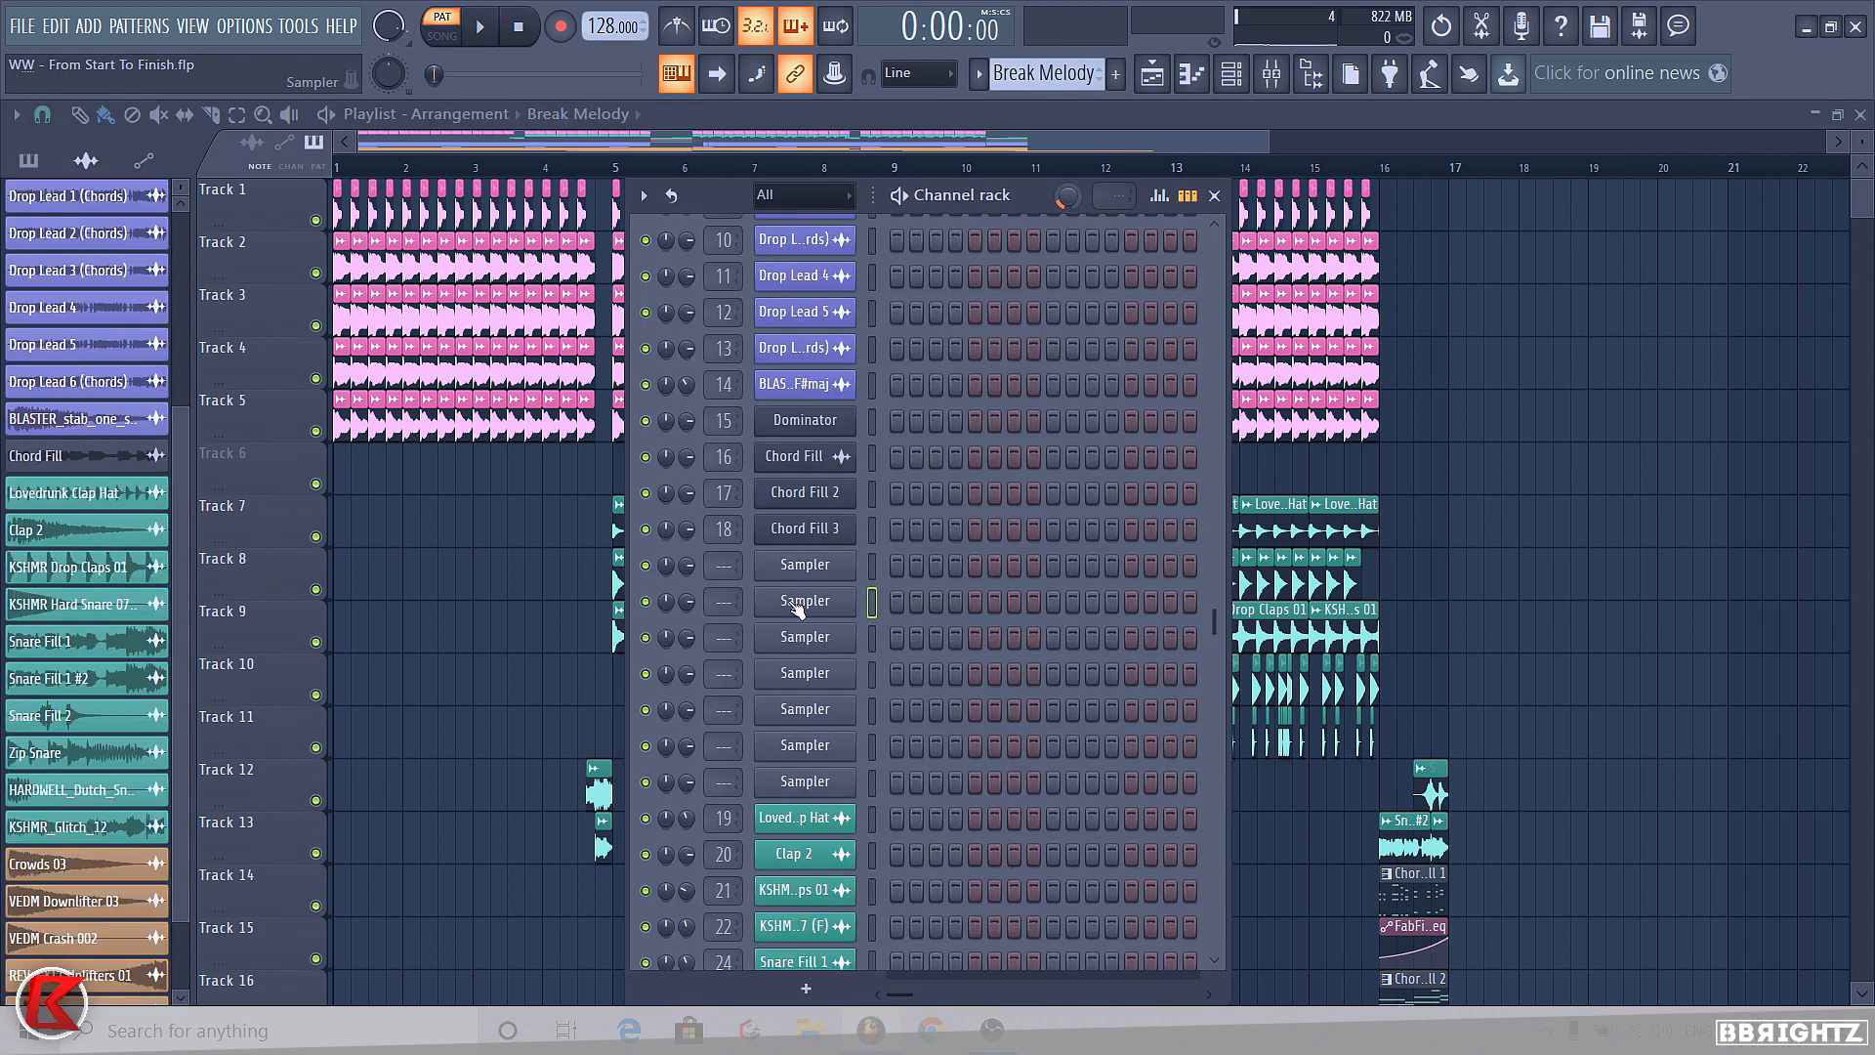
# - Replace the second Sampler channel below Chord Fill 3 with reFX Nexus and dismiss its old preset format message
pyautogui.rightClick(799, 605)
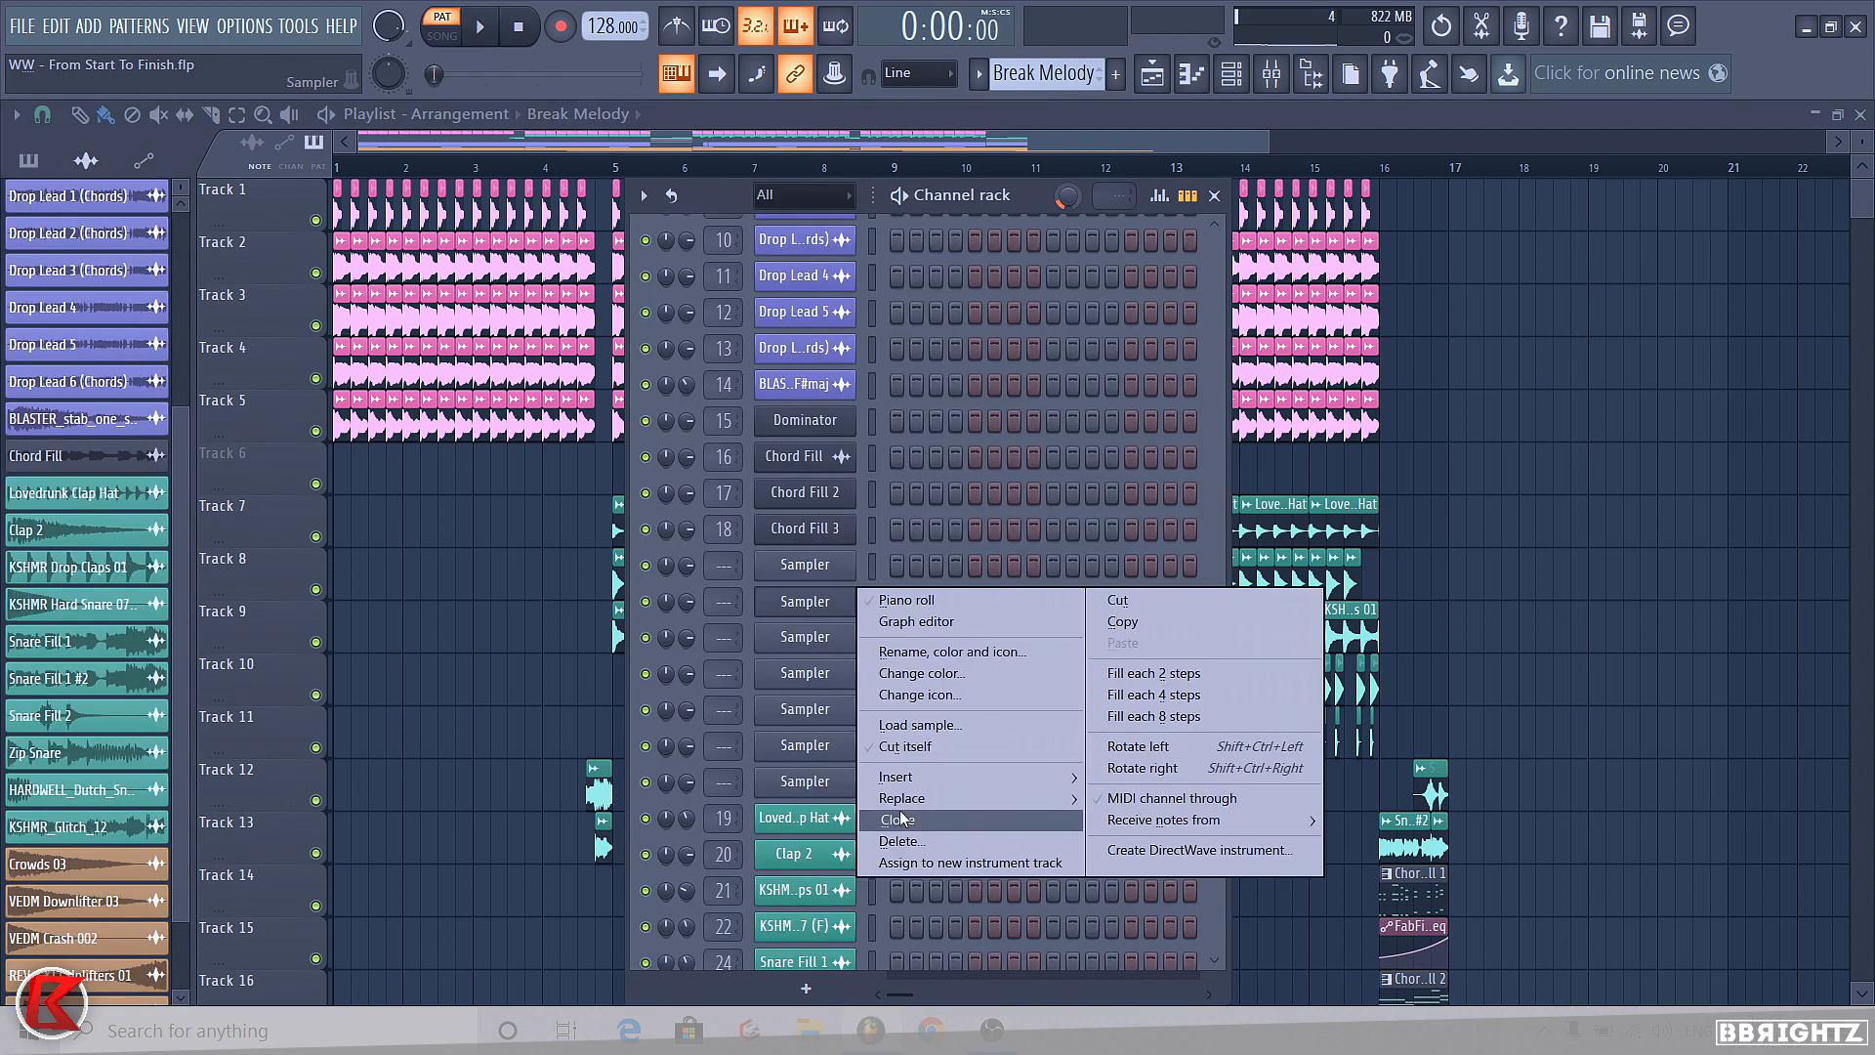
pyautogui.moveTo(976, 798)
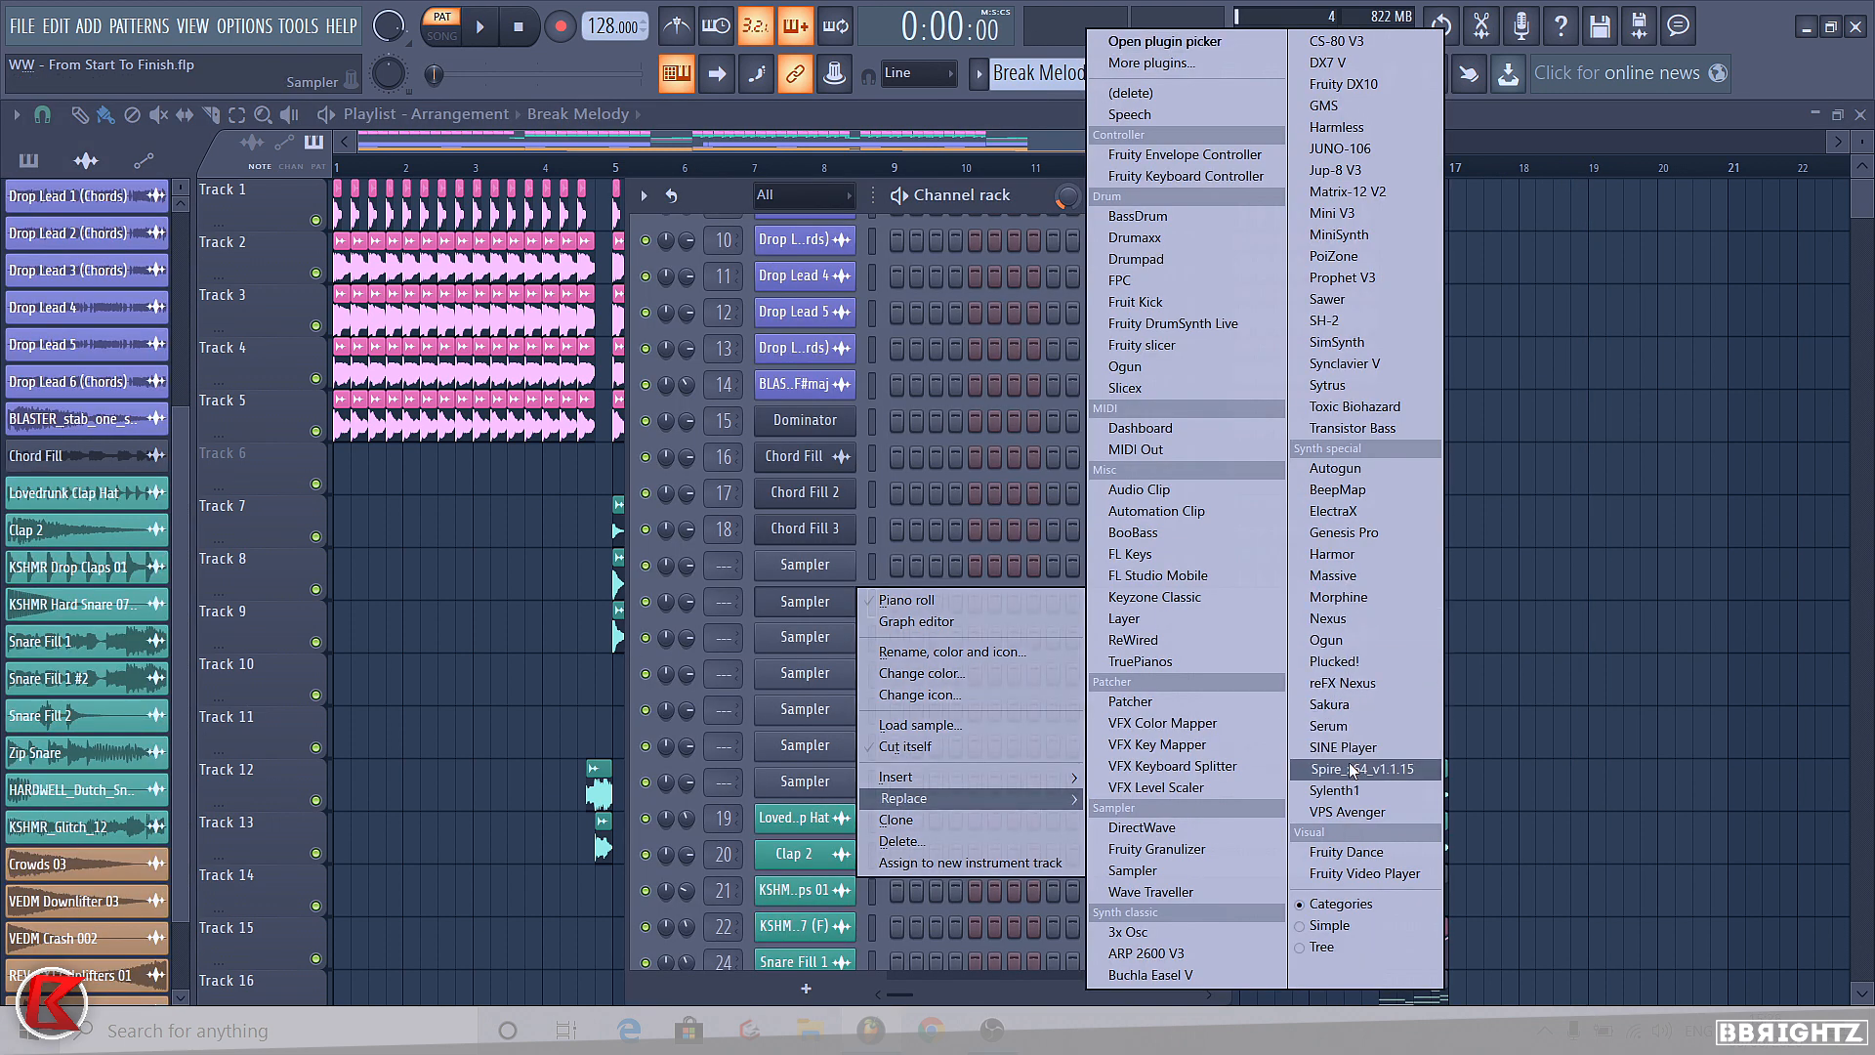
pyautogui.click(1344, 682)
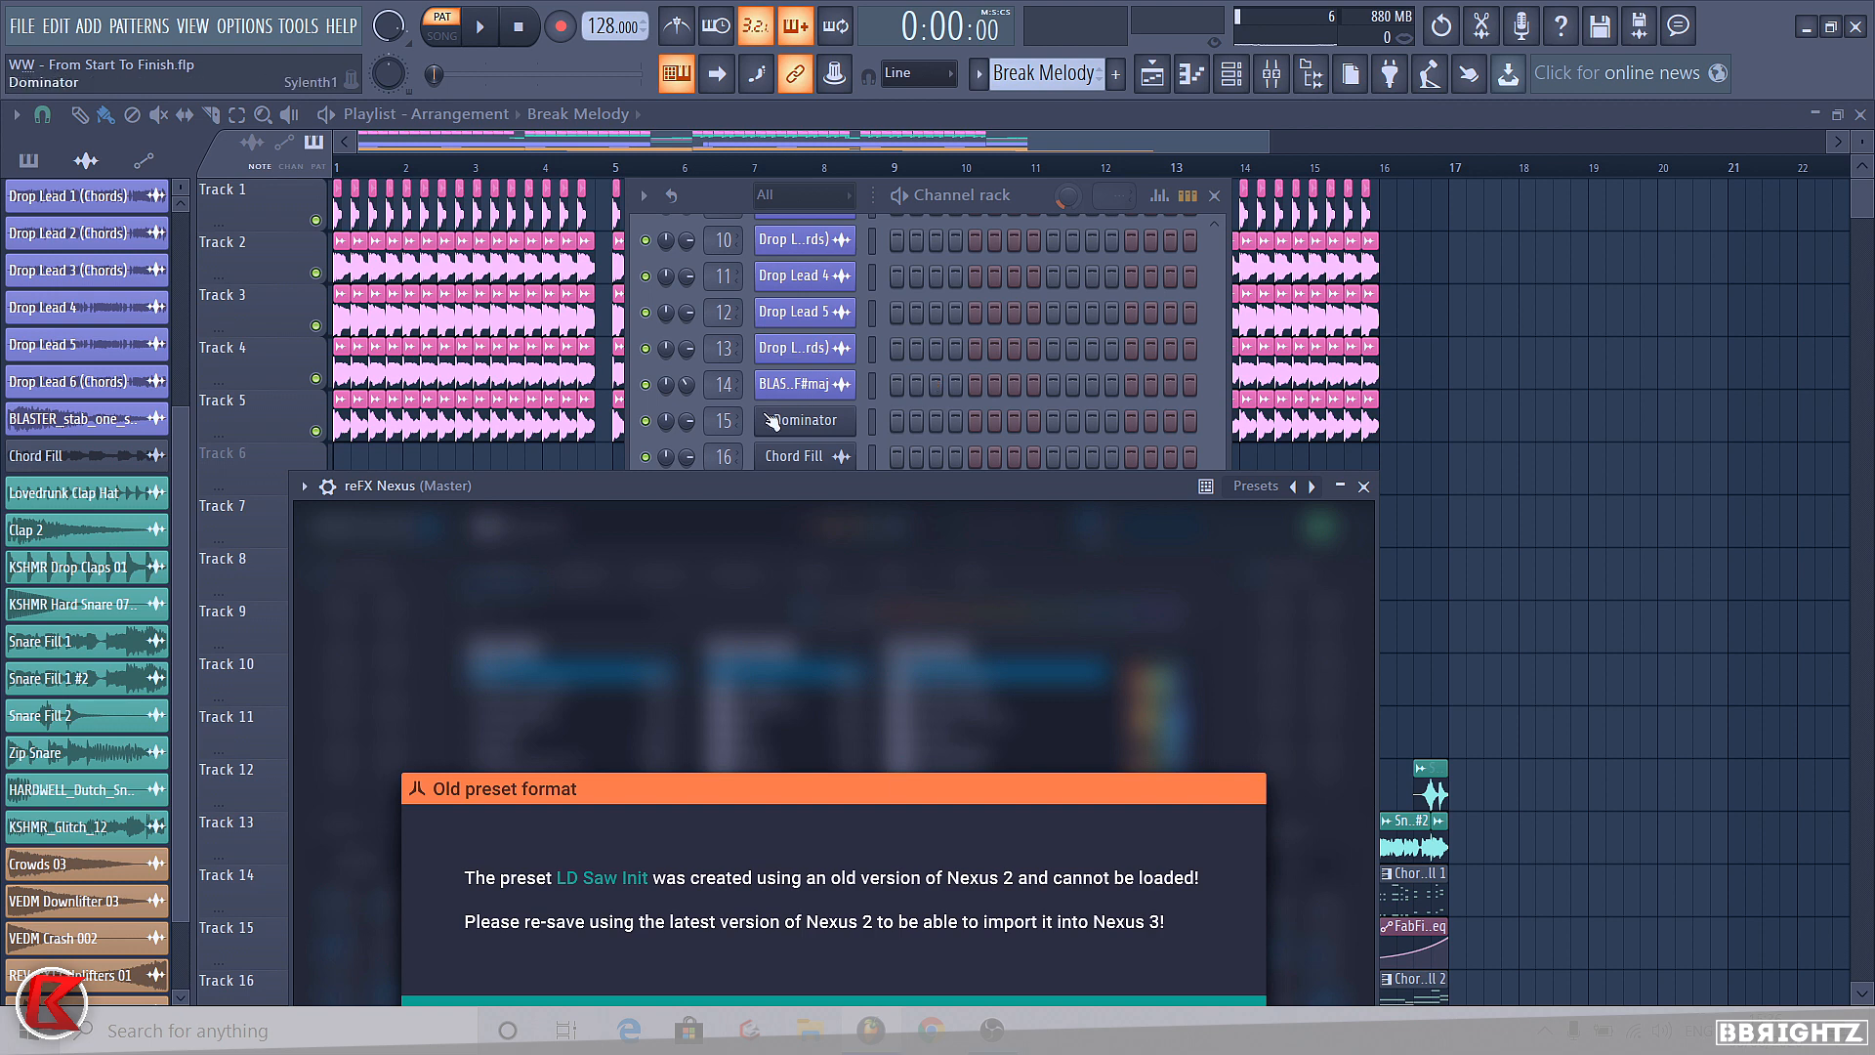
pyautogui.moveTo(677, 490); pyautogui.dragTo(654, 210)
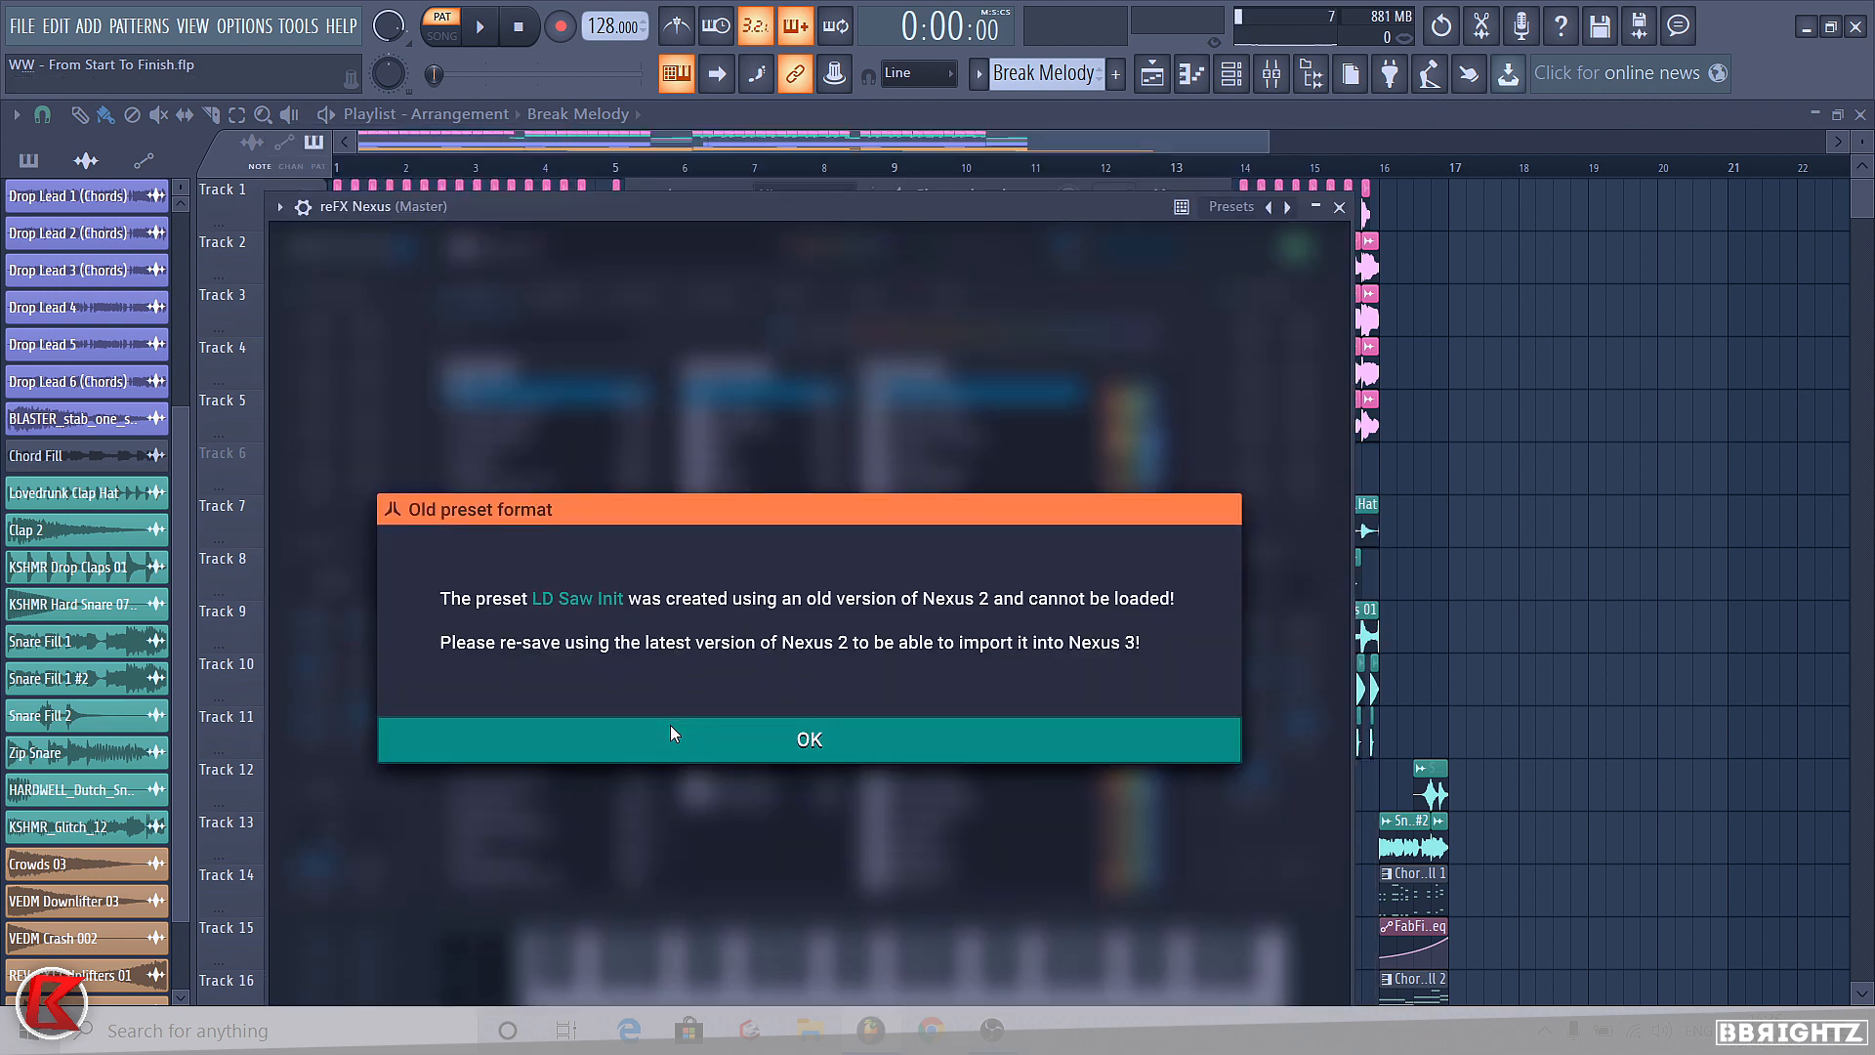
pyautogui.click(670, 732)
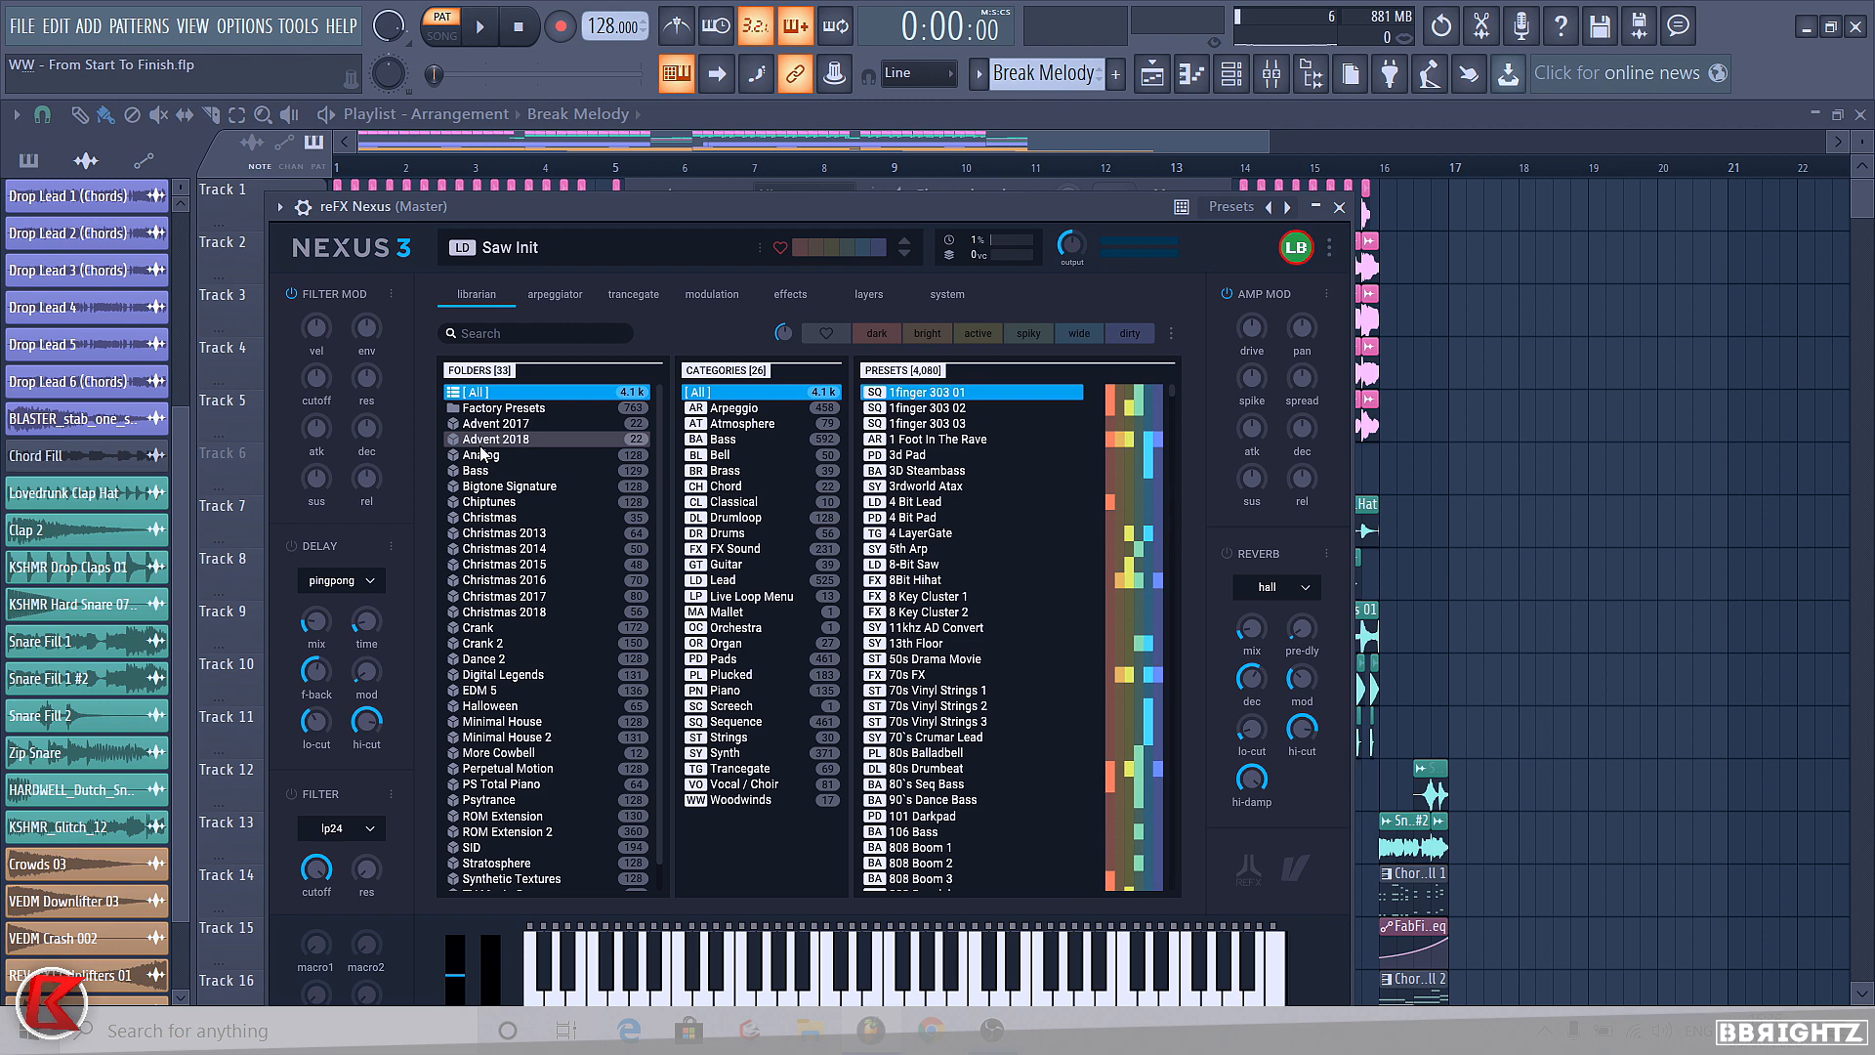
# - Browse the Guitar category in Nexus and load the Warm Mutes B preset
pyautogui.scroll(-2, 493, 488)
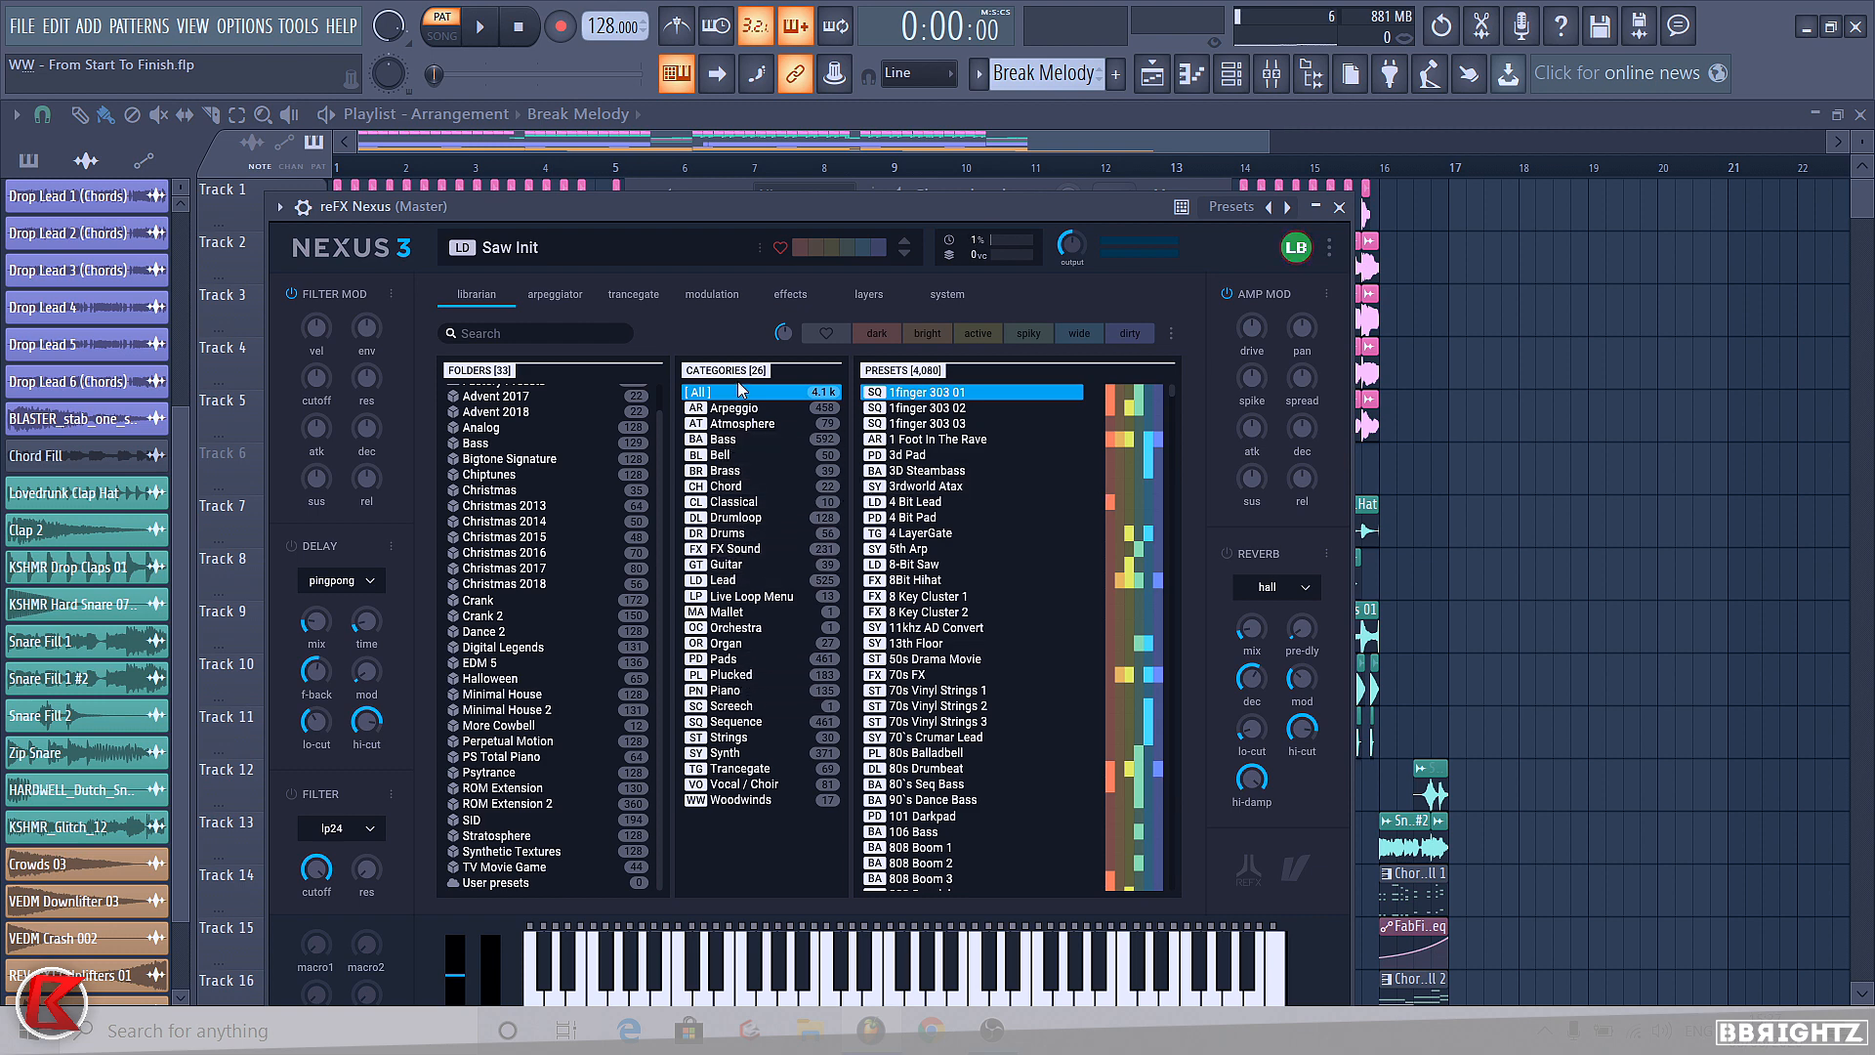
pyautogui.click(728, 565)
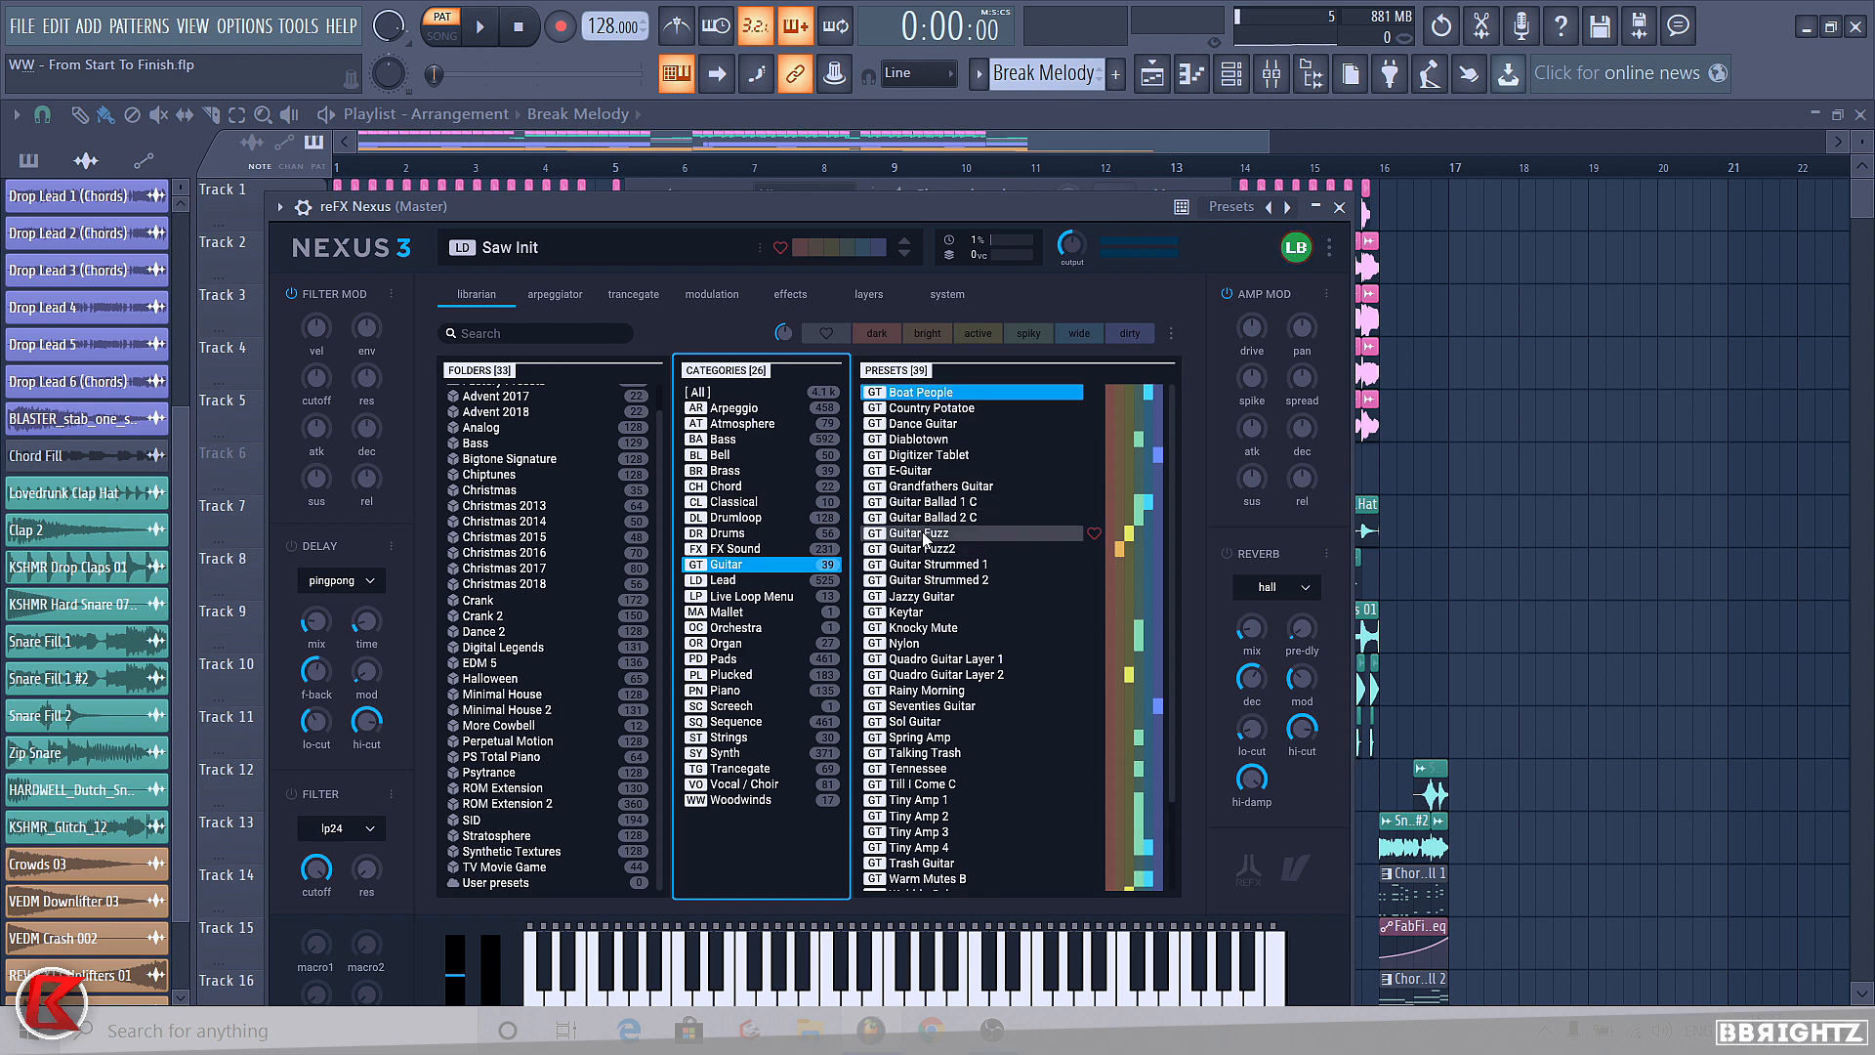
pyautogui.click(922, 564)
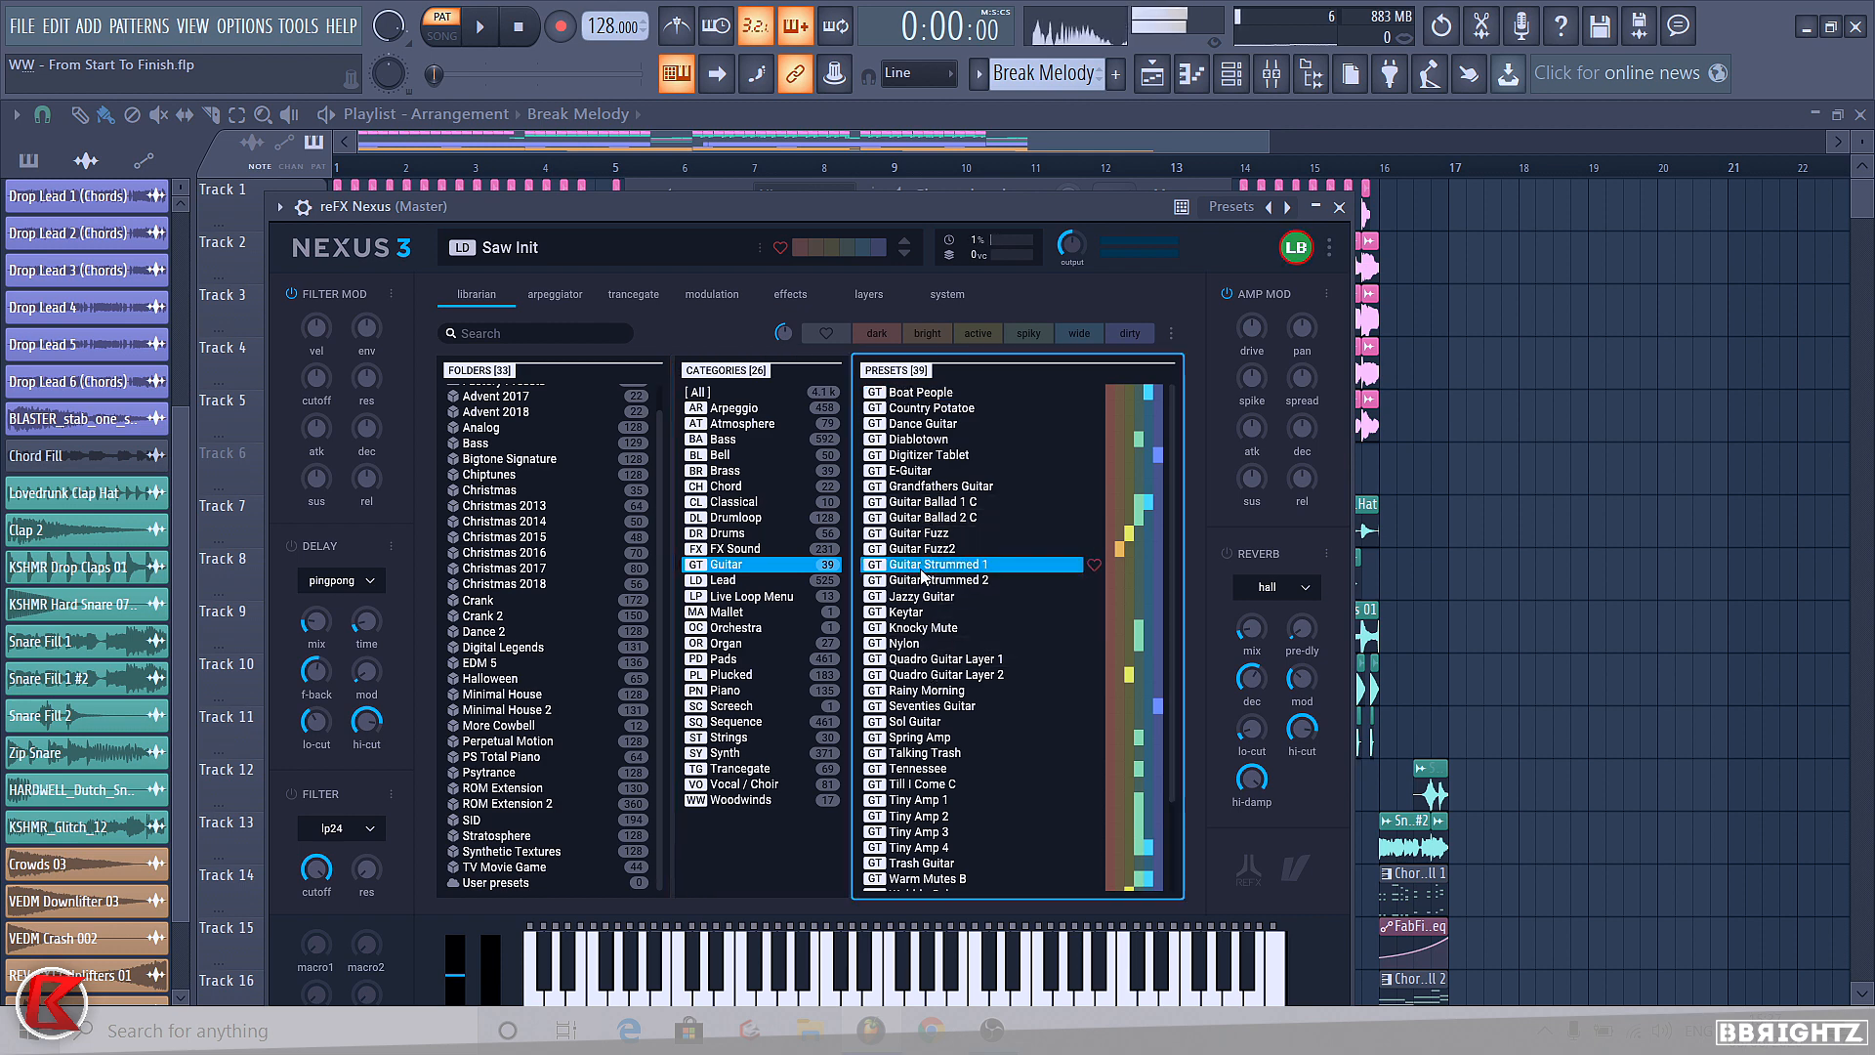
pyautogui.click(923, 580)
pyautogui.click(928, 658)
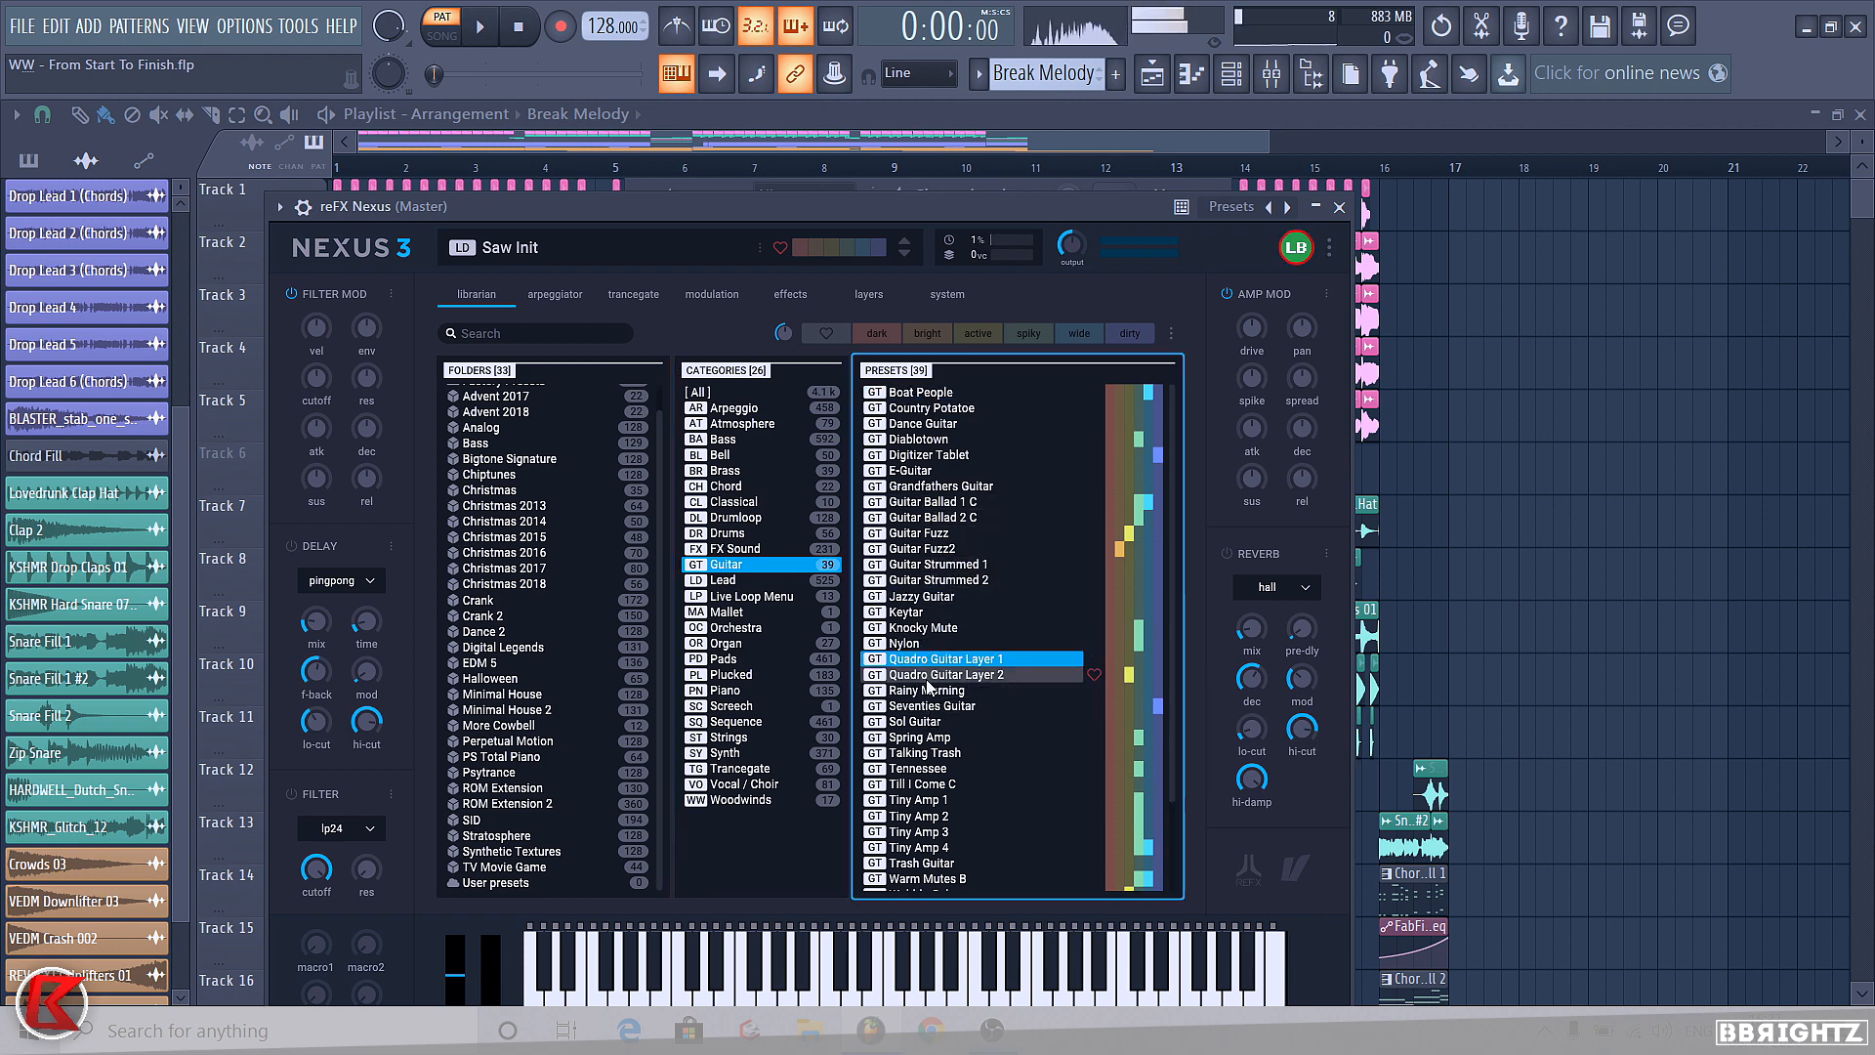
pyautogui.click(927, 675)
pyautogui.scroll(-3, 927, 683)
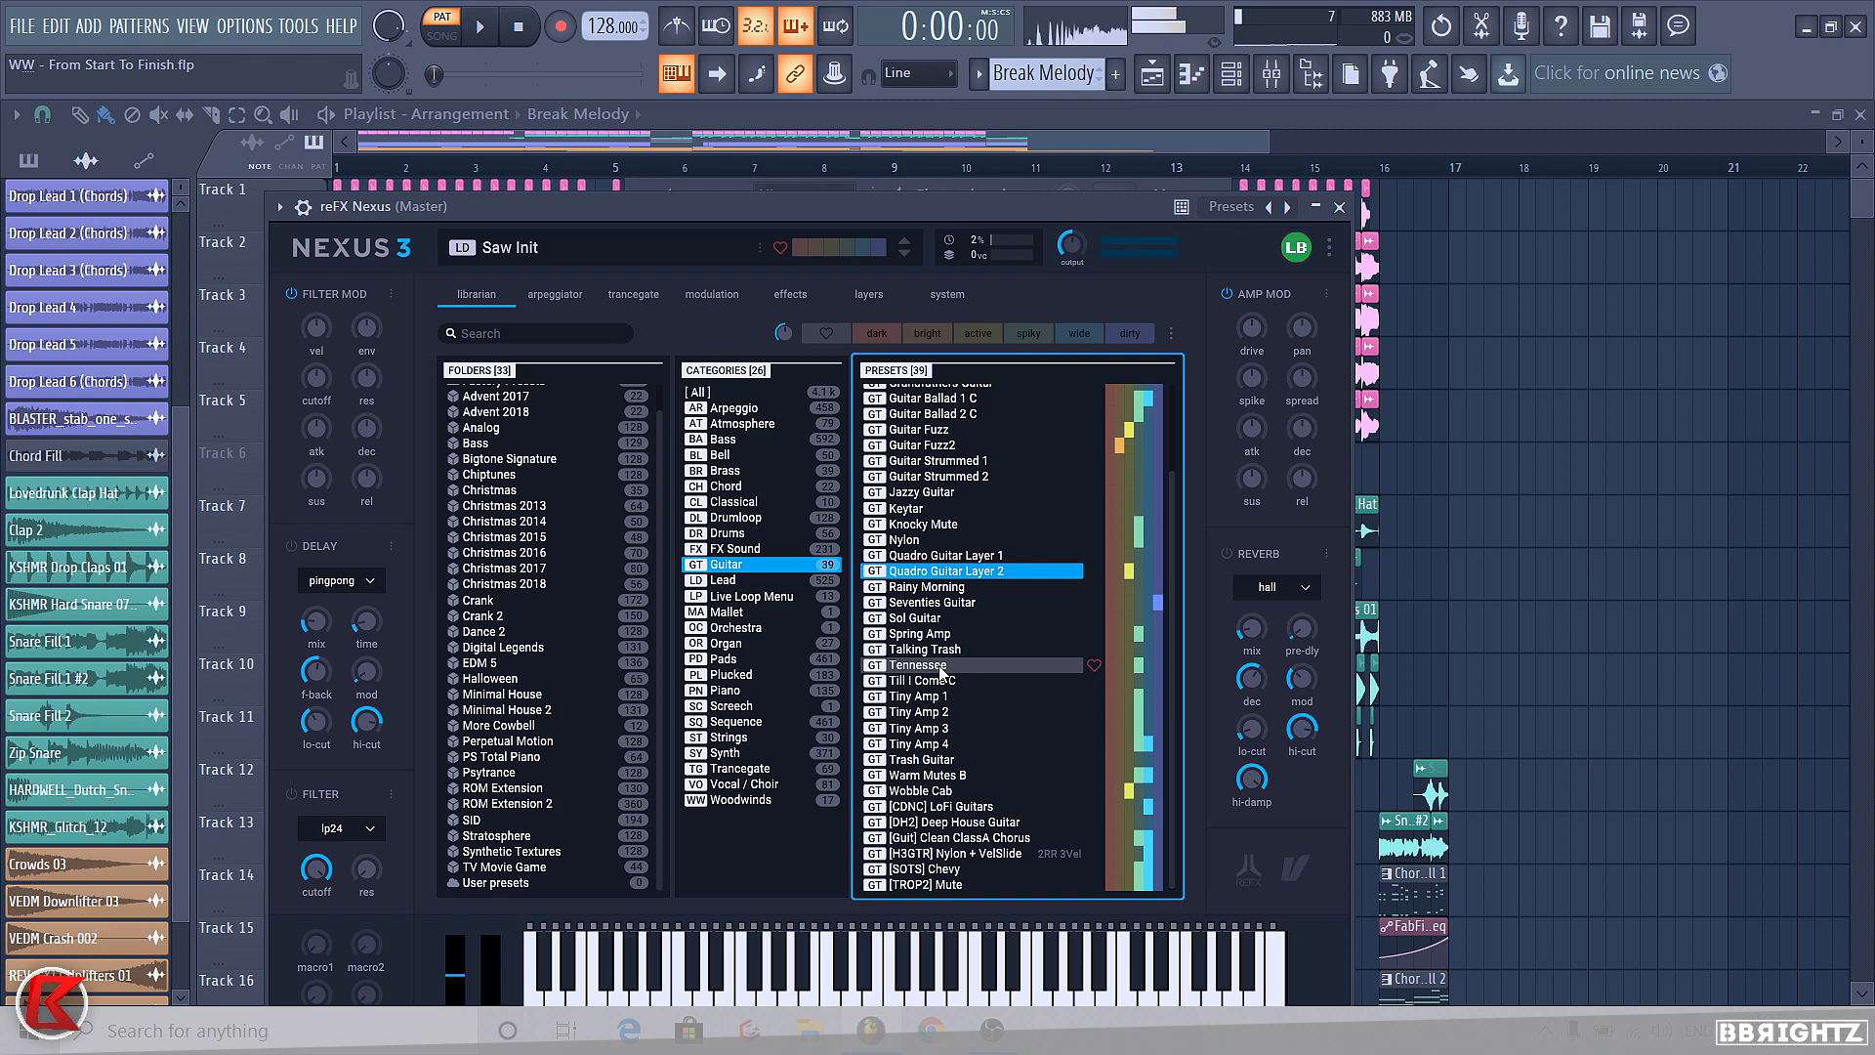
pyautogui.click(928, 602)
pyautogui.click(927, 616)
pyautogui.click(933, 757)
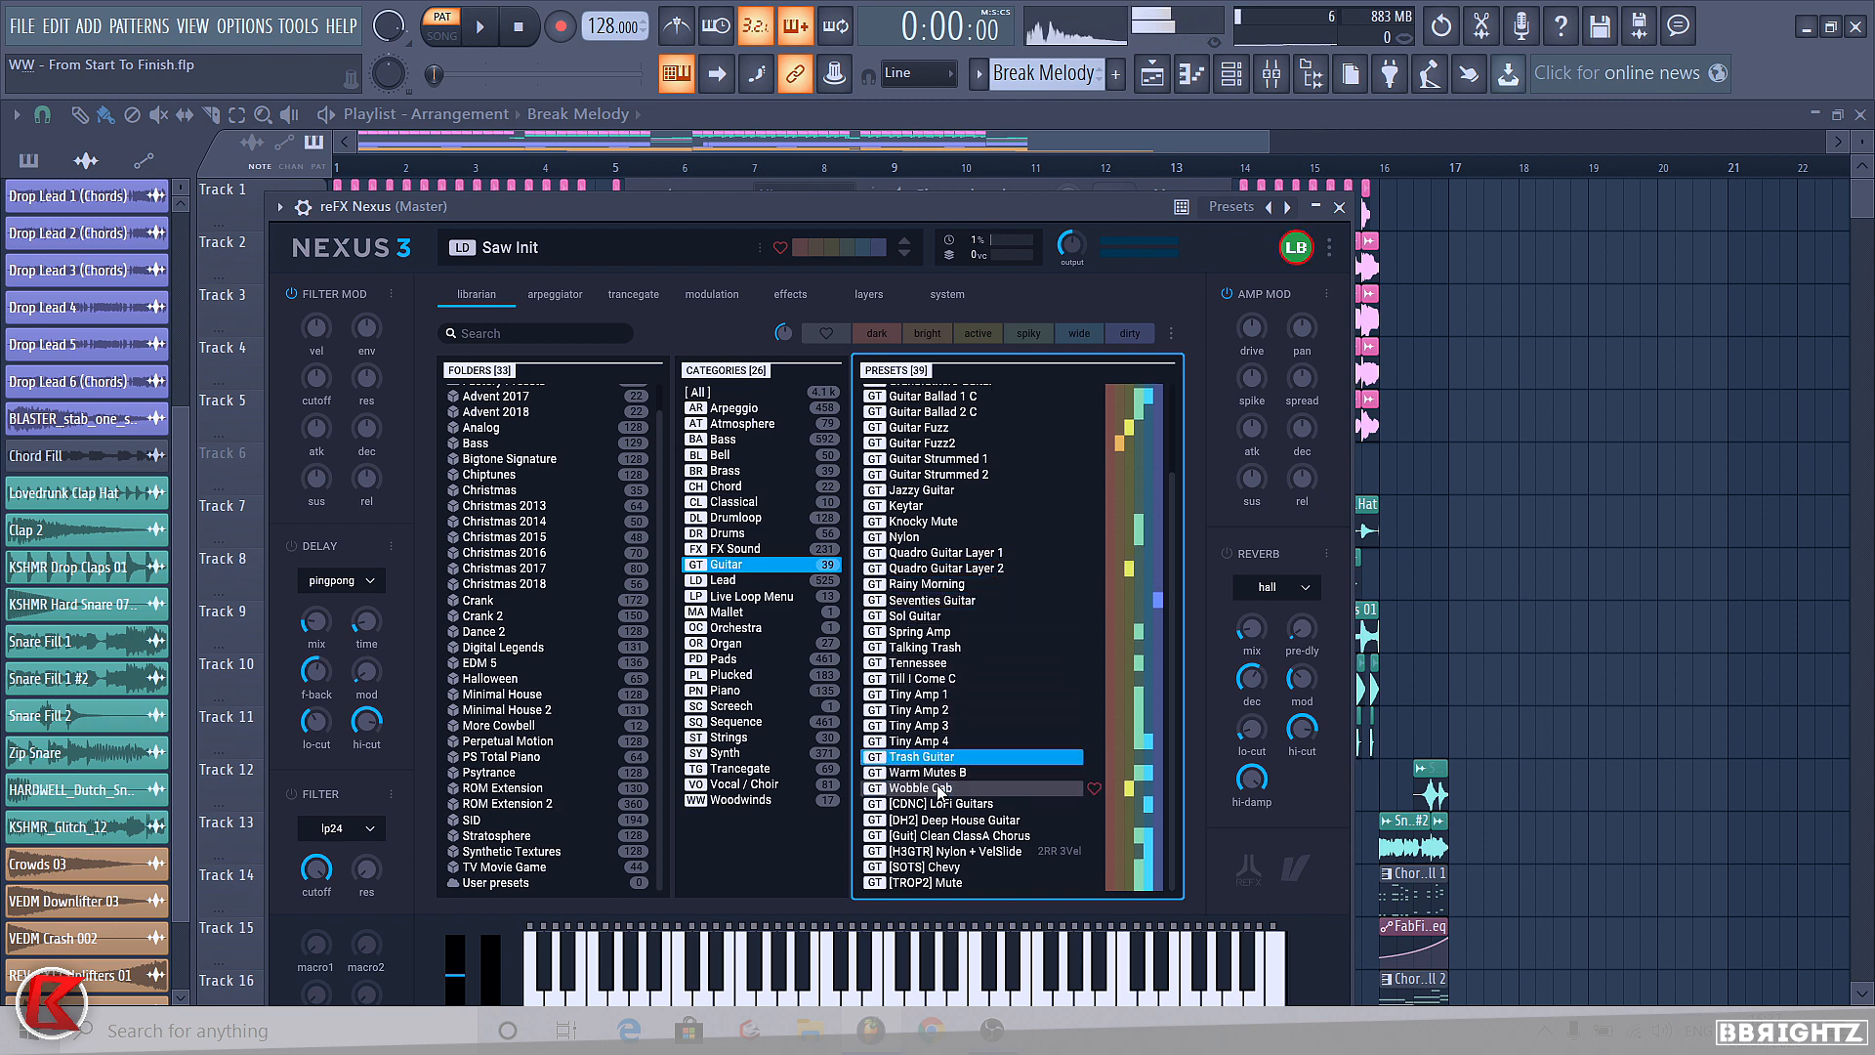
pyautogui.click(933, 776)
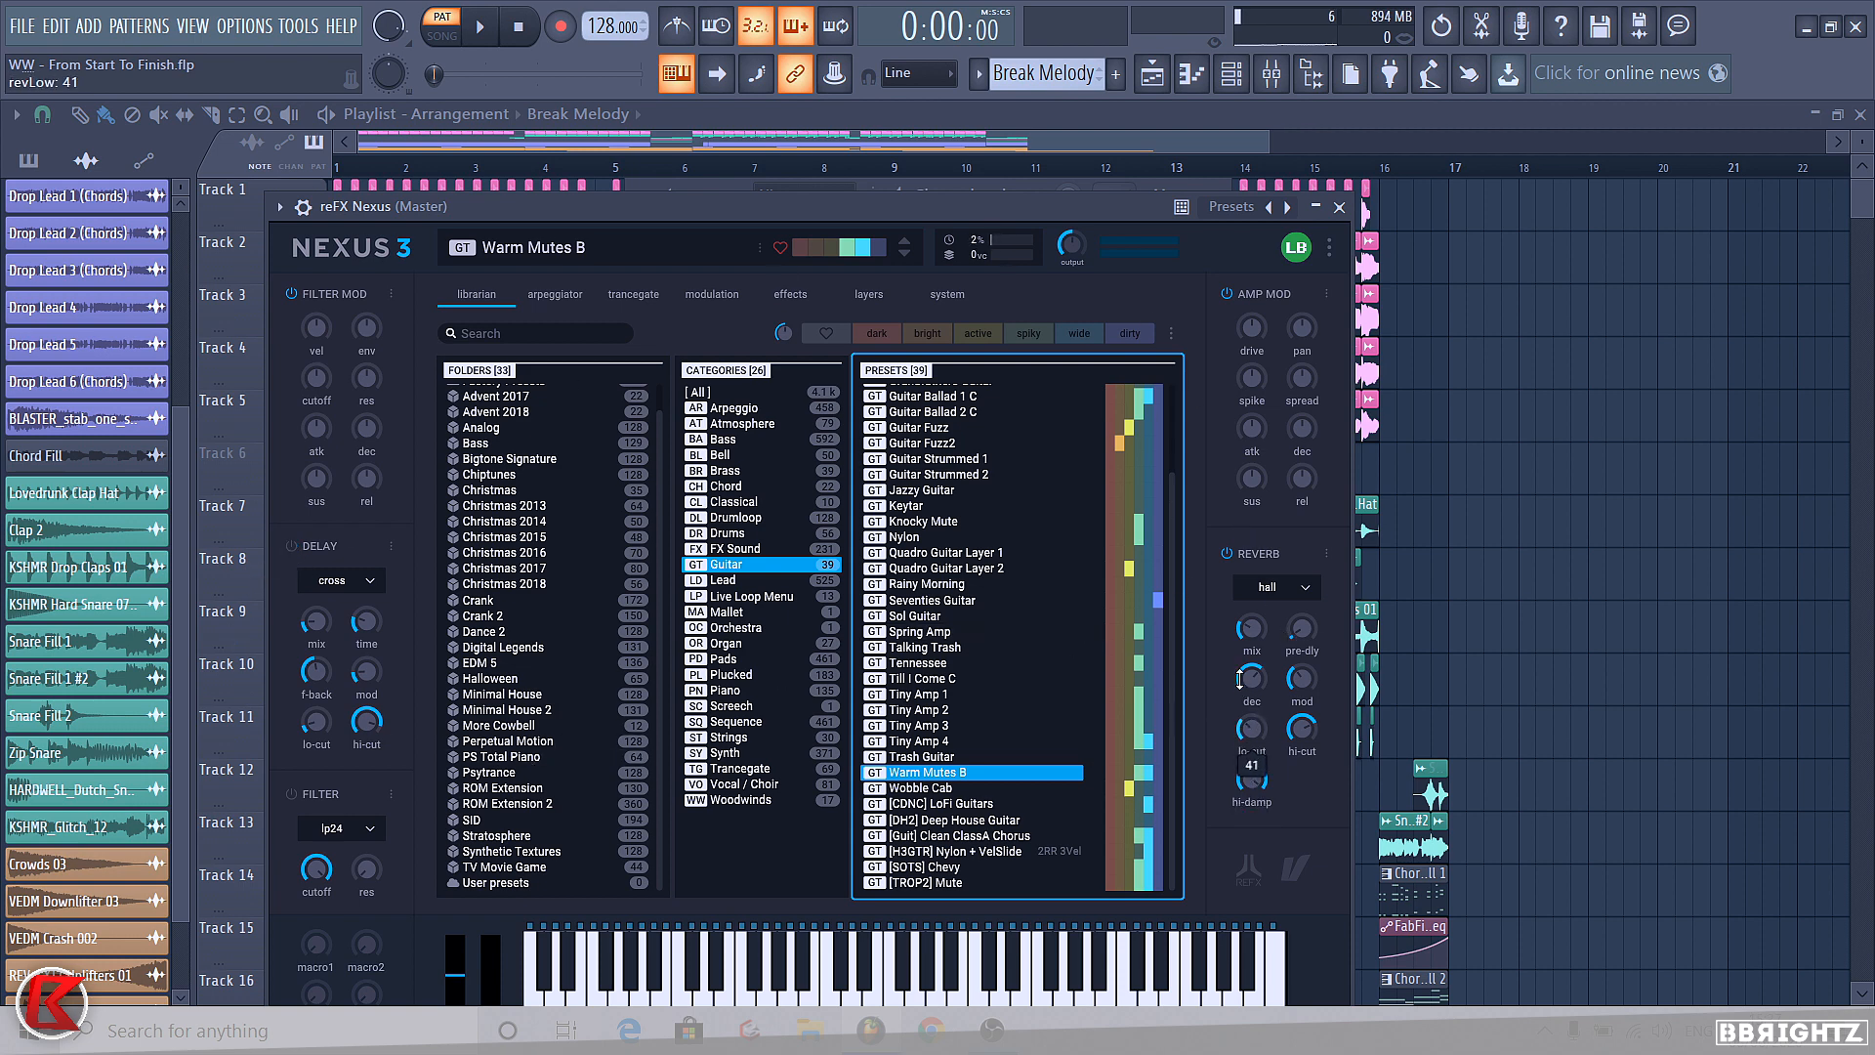
# - Set the reverb lo-cut in Nexus to 42, play test notes on B4, and close the plugin
pyautogui.moveTo(1239, 679); pyautogui.dragTo(1239, 678)
pyautogui.press('m')
pyautogui.press('m')
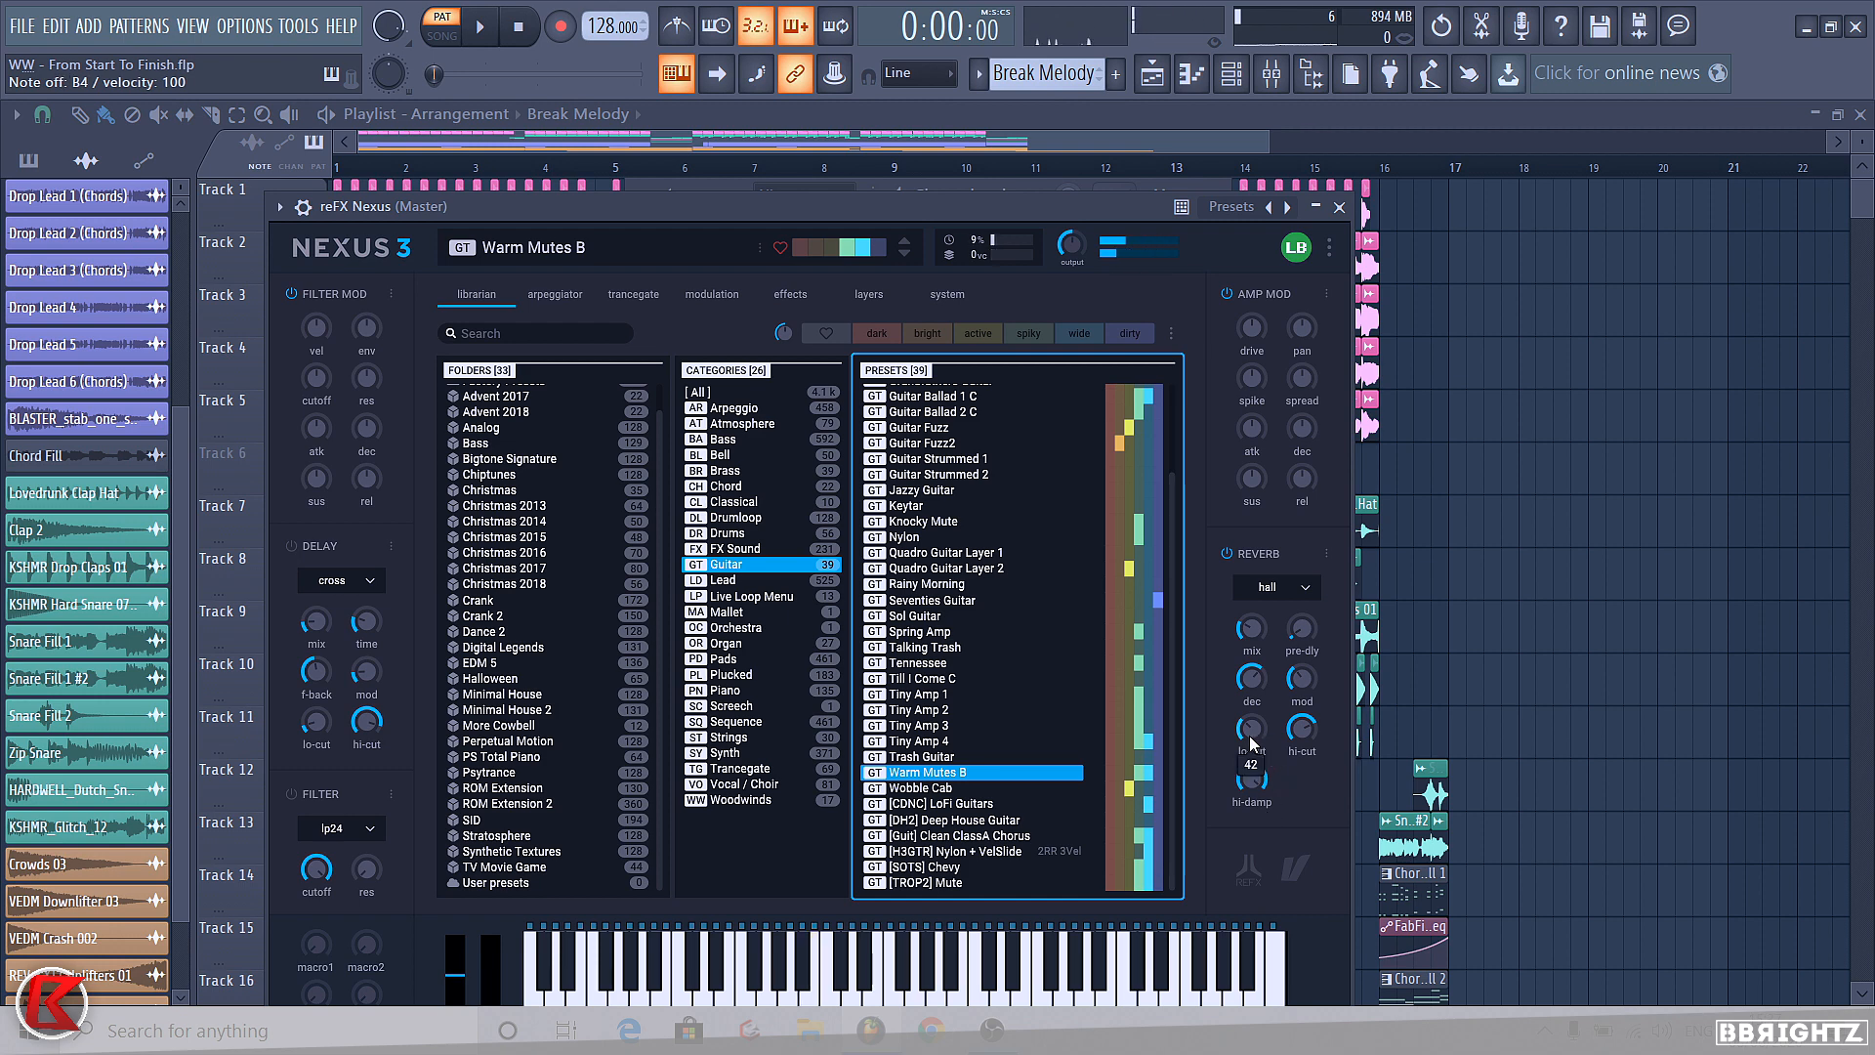
pyautogui.press('Escape')
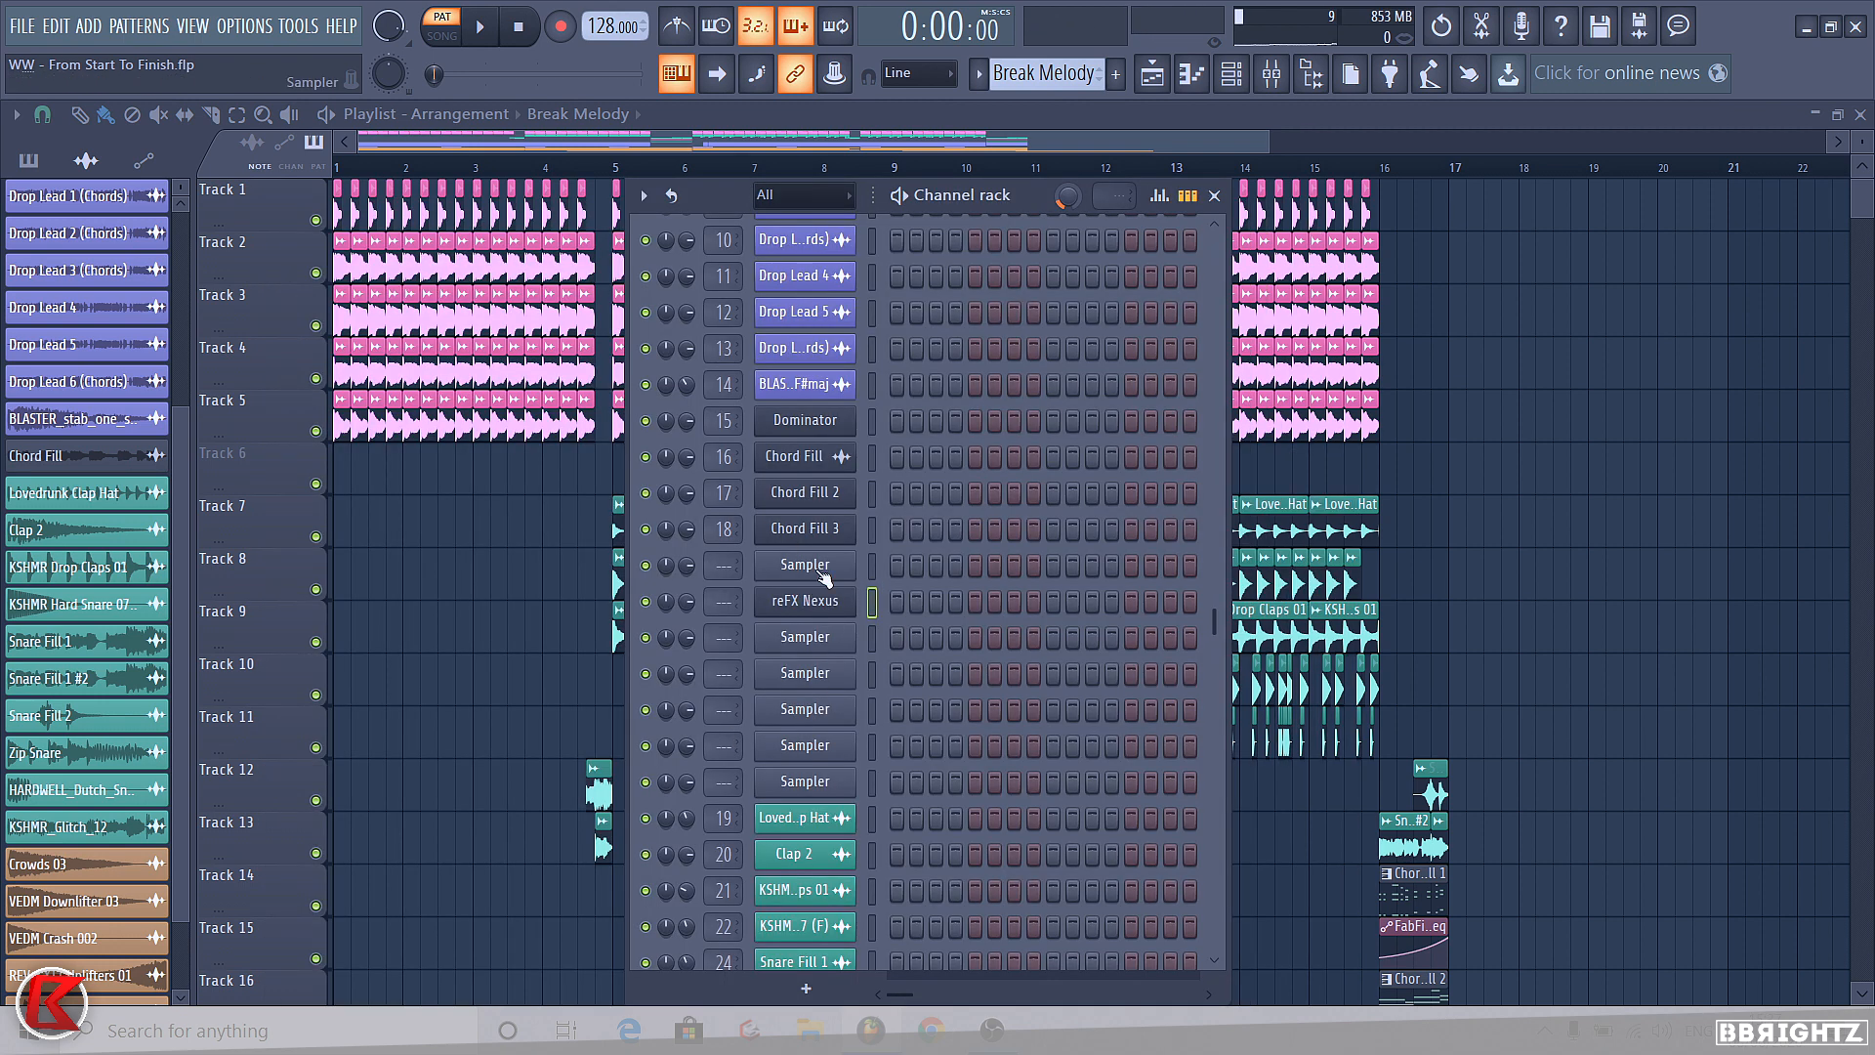
# - Rename the reFX Nexus channel to Muted GTR and open its piano roll
pyautogui.rightClick(825, 613)
pyautogui.click(900, 599)
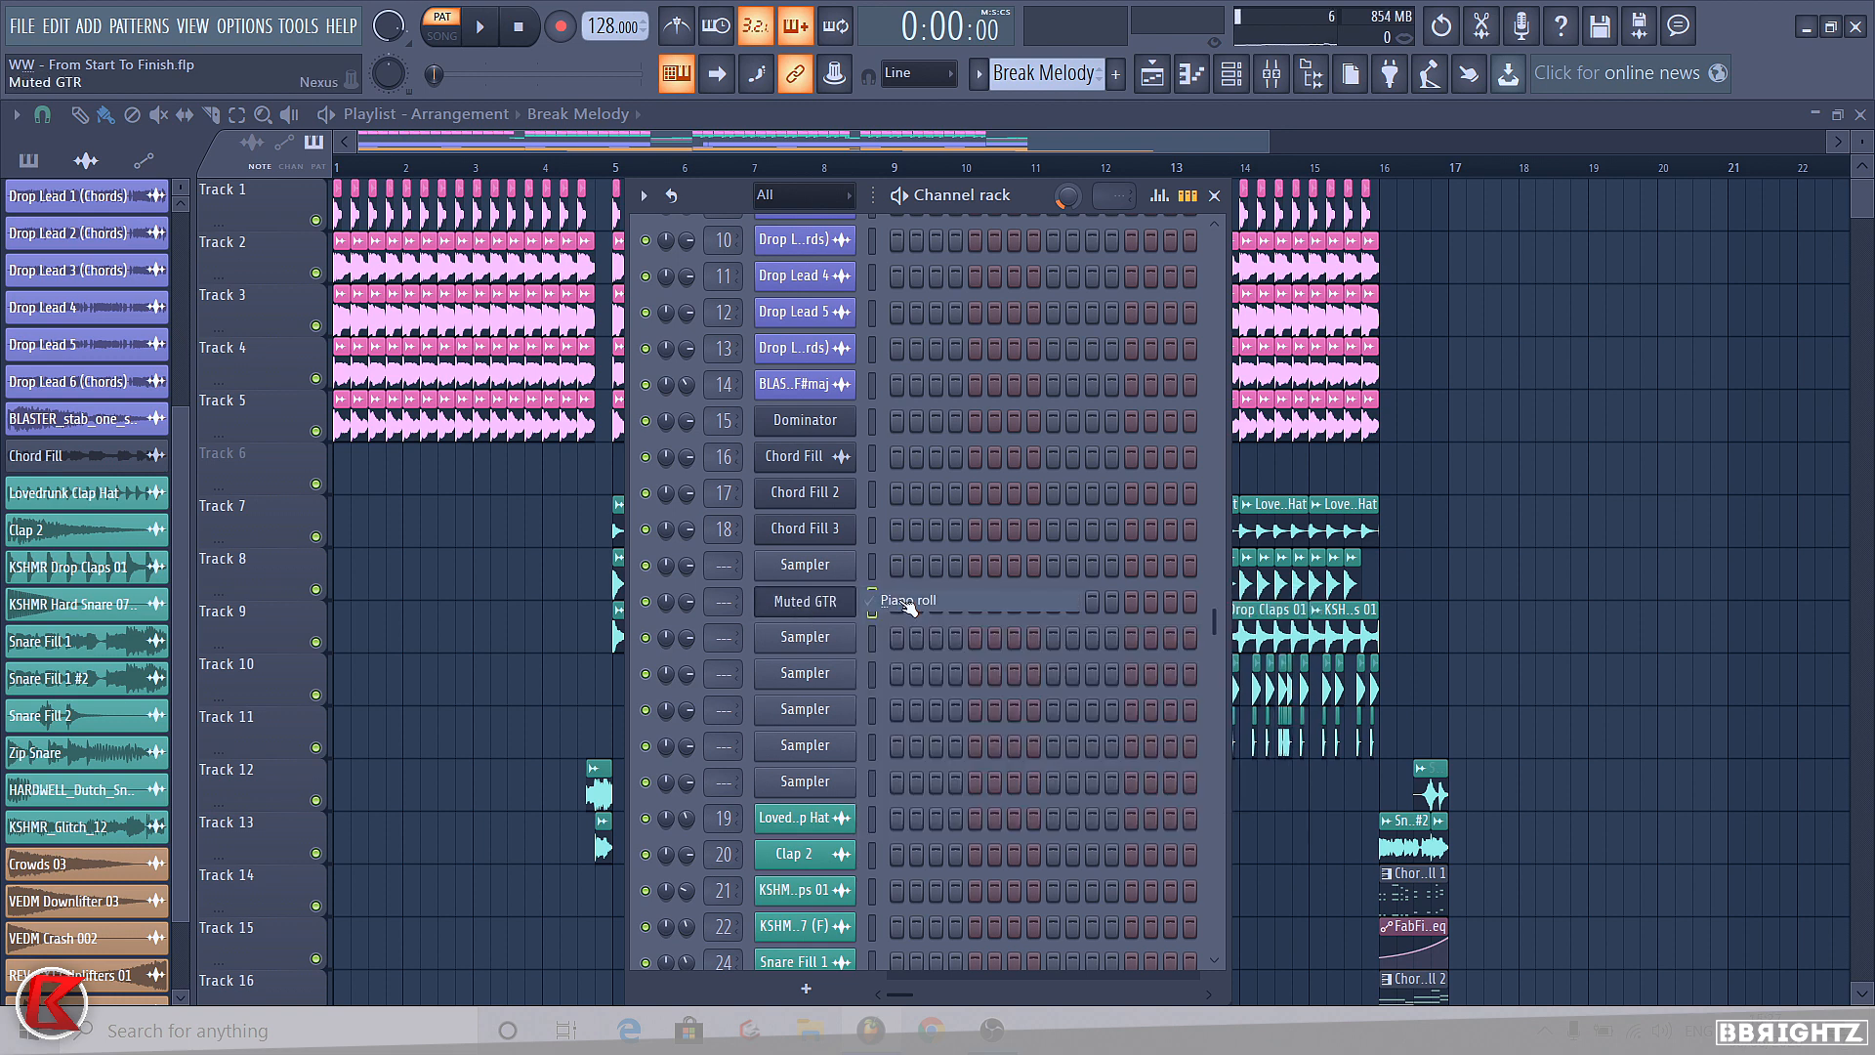
# - Audition the keys G4, D#4, F4 and G4 again in the Muted GTR piano roll
pyautogui.scroll(-3, 242, 487)
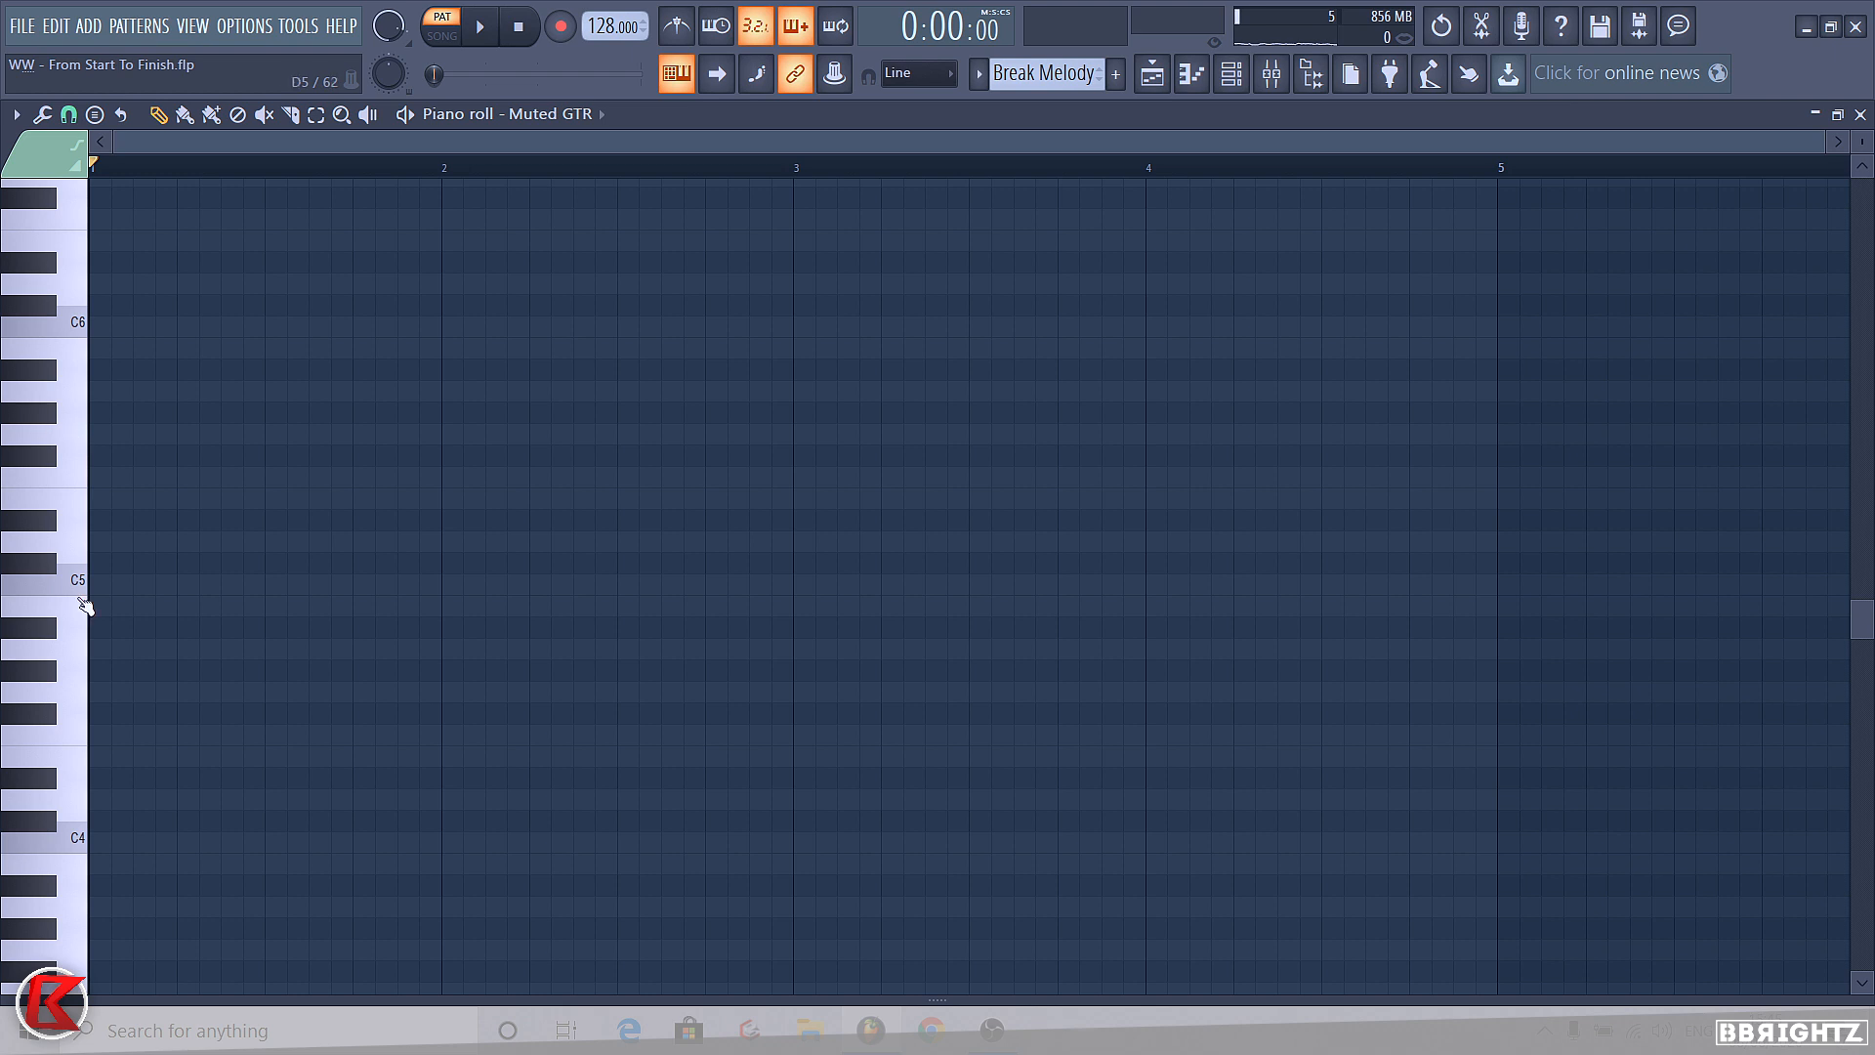
pyautogui.scroll(-1, 158, 523)
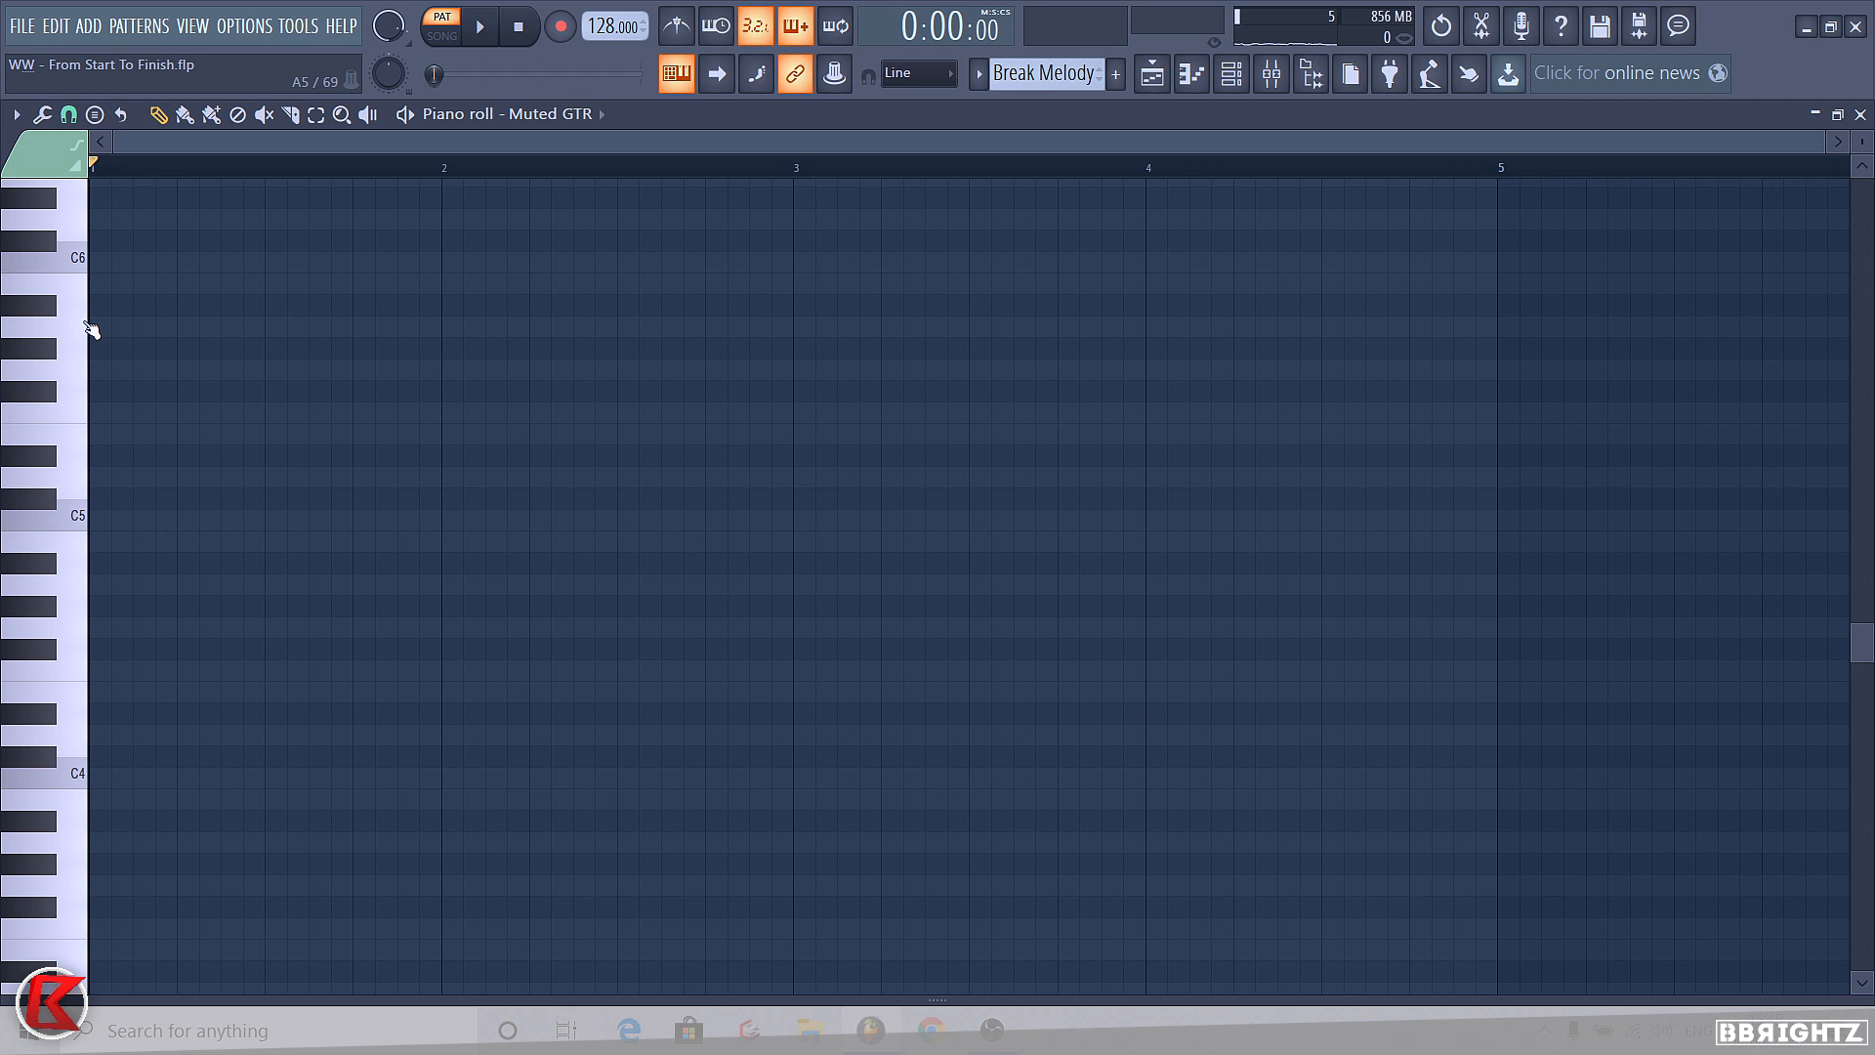
pyautogui.scroll(-1, 143, 442)
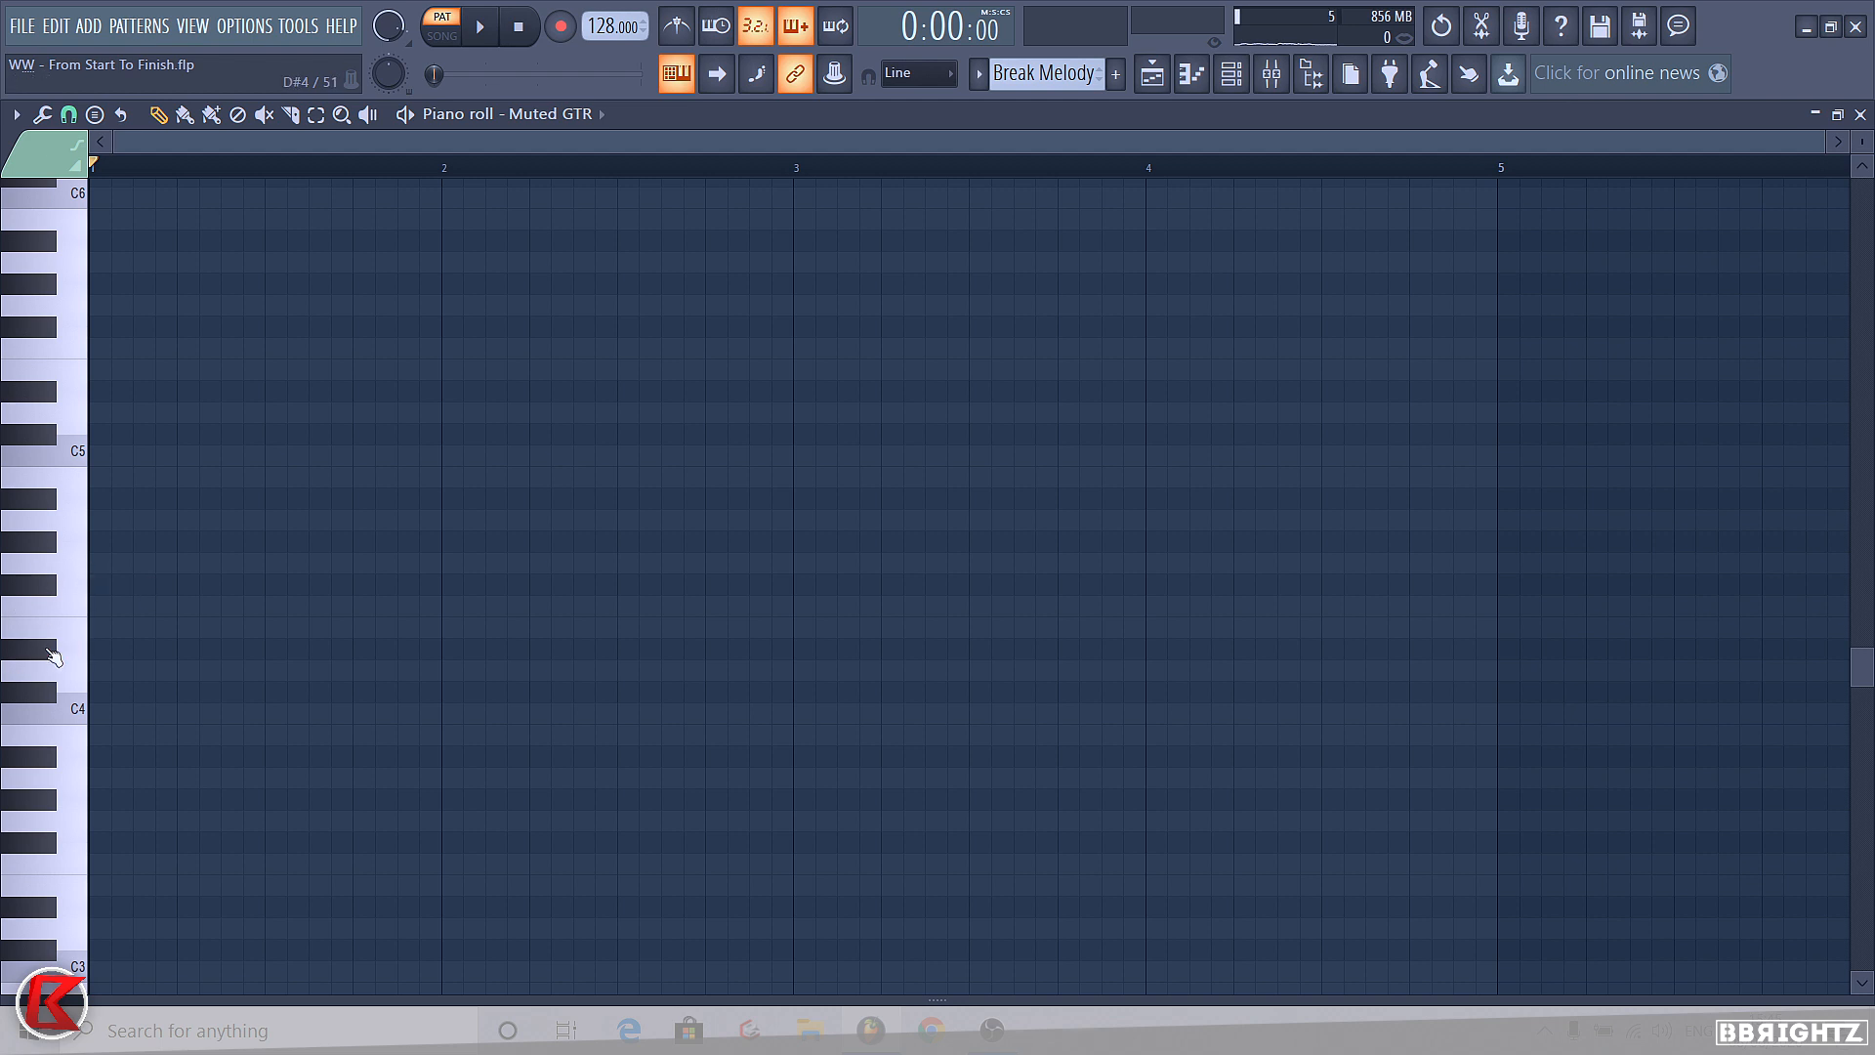
pyautogui.click(80, 568)
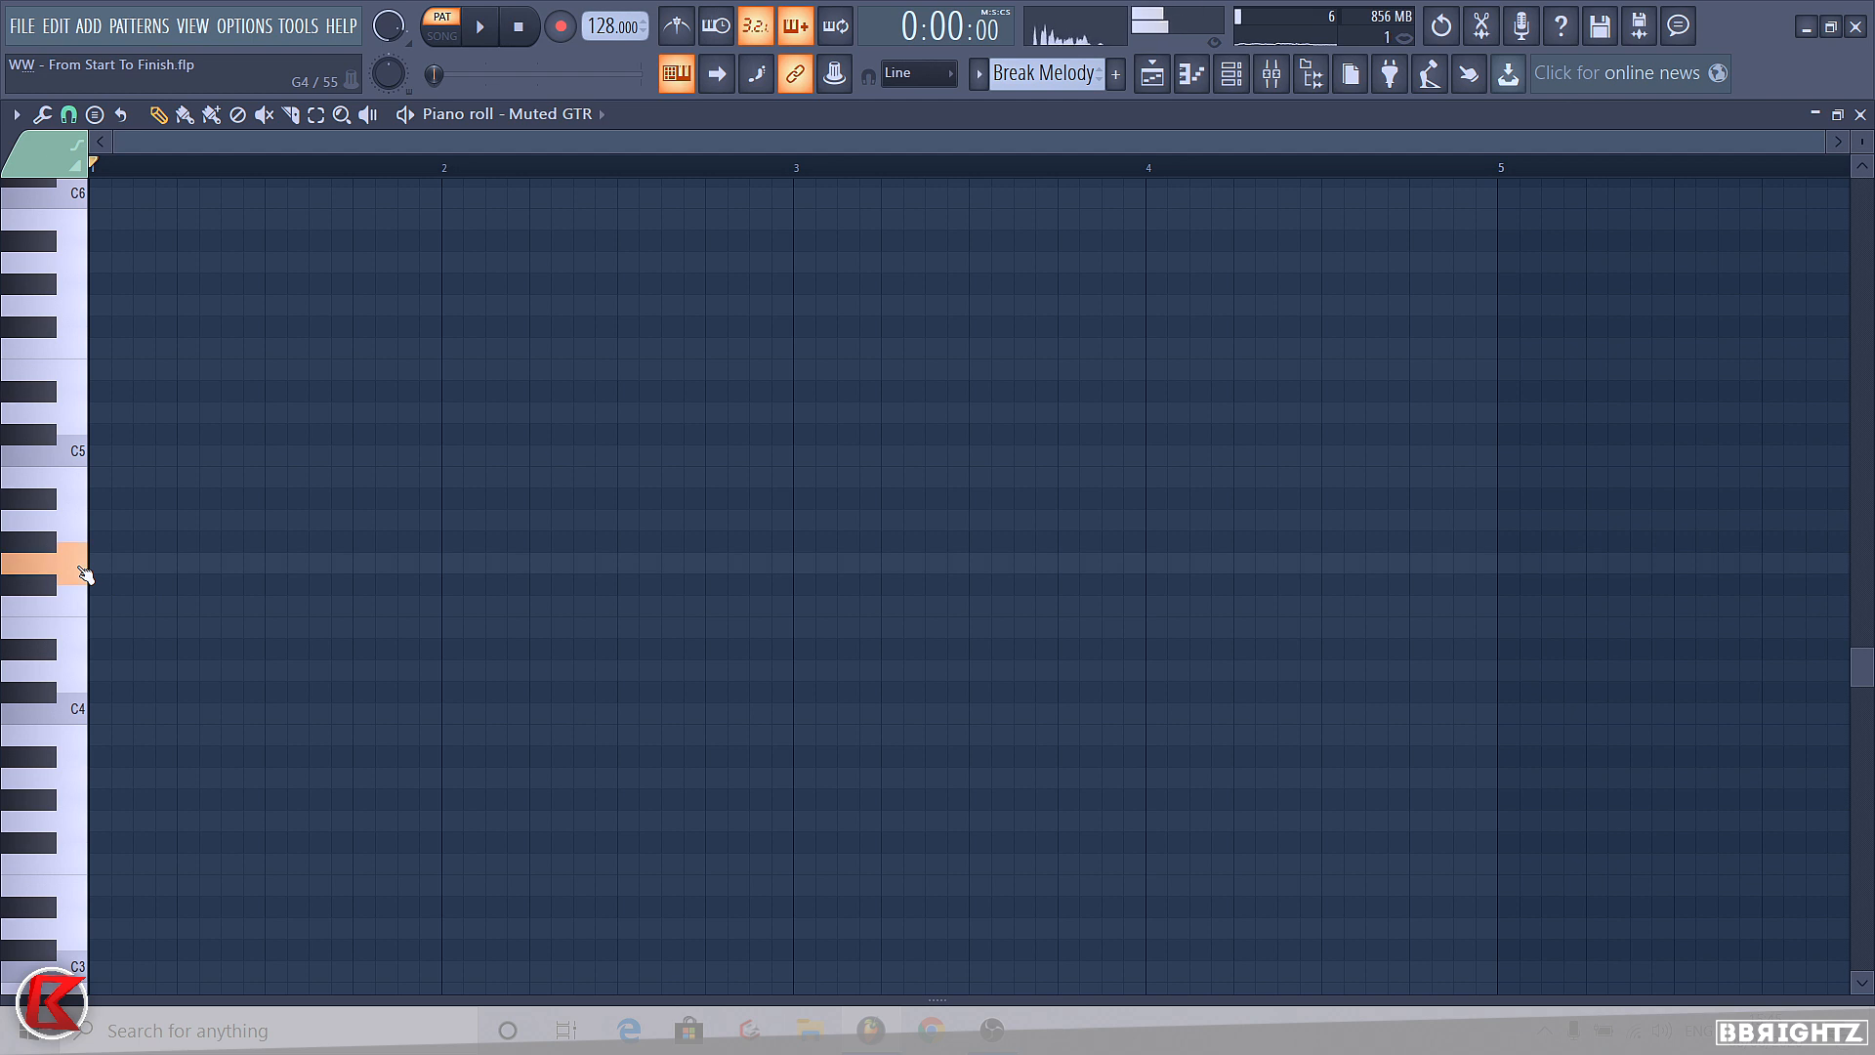
pyautogui.click(53, 649)
pyautogui.click(82, 613)
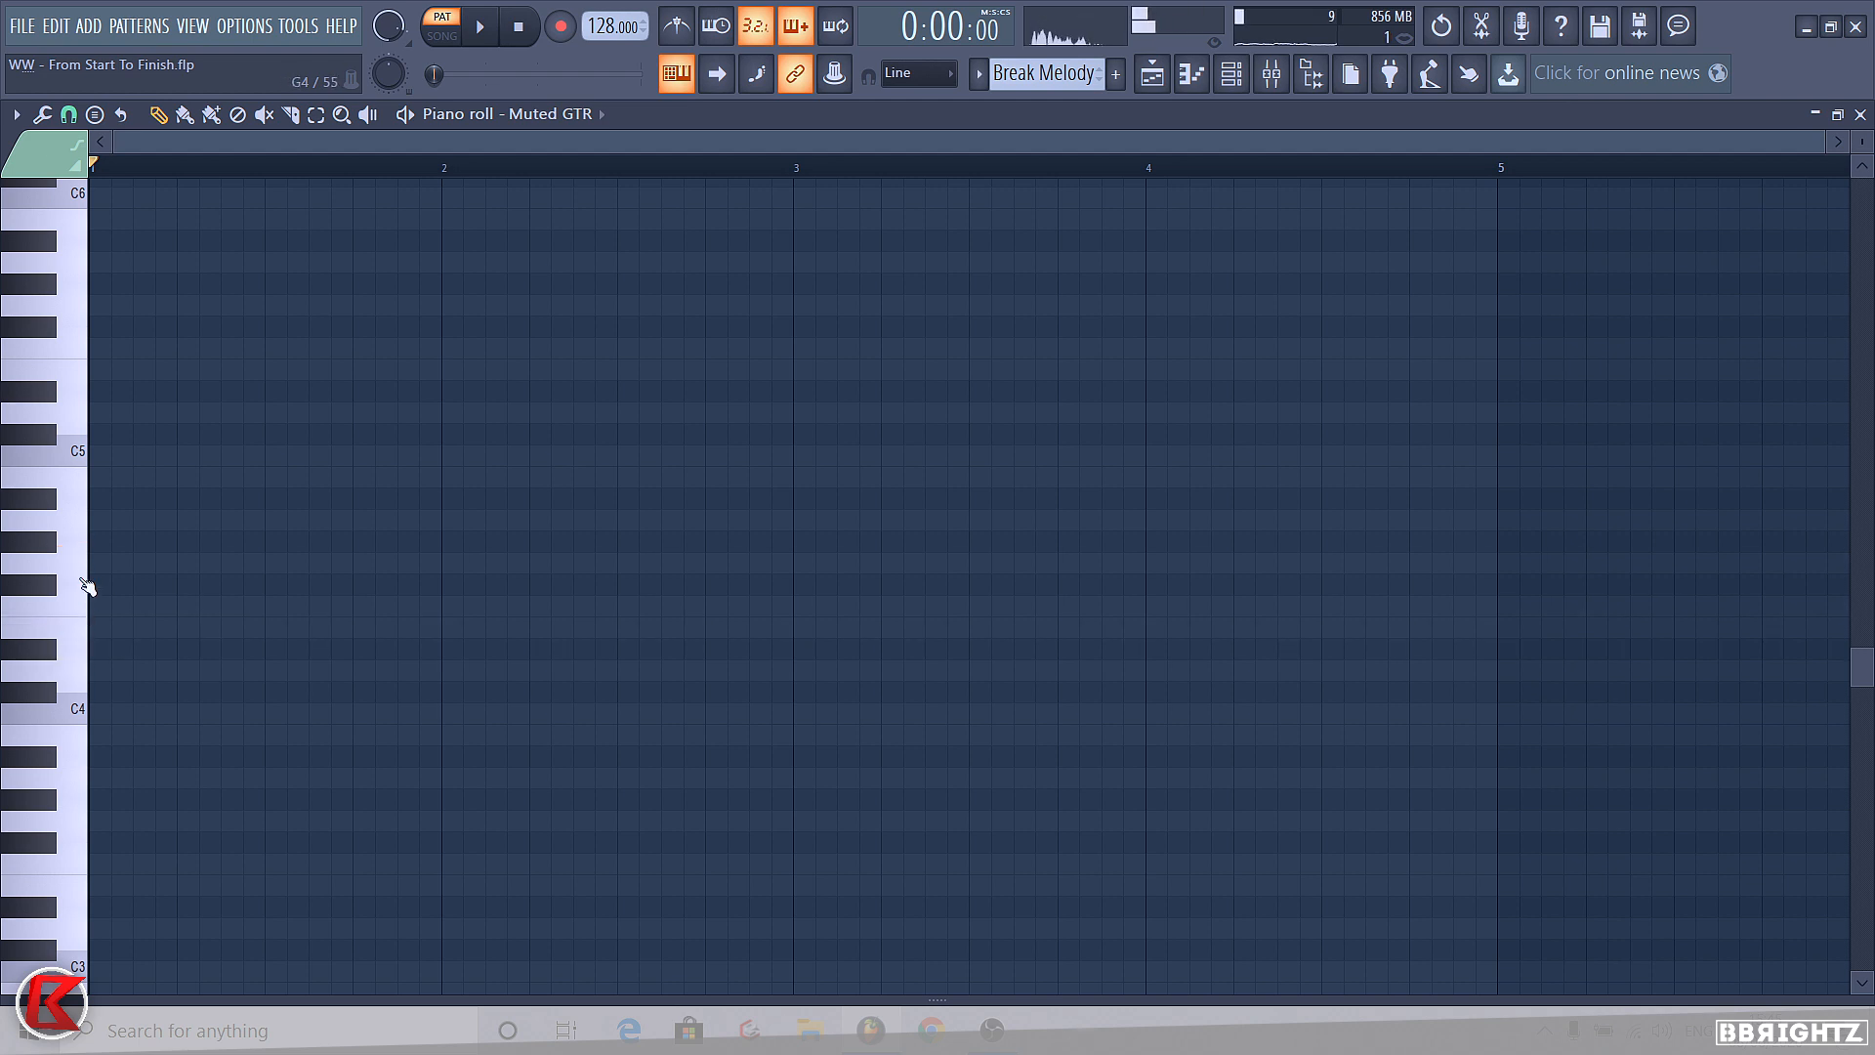
pyautogui.click(83, 566)
# - Draw a one-bar G5 note at bar 1 and a half-bar F5 note at bar 2
pyautogui.scroll(1, 30, 783)
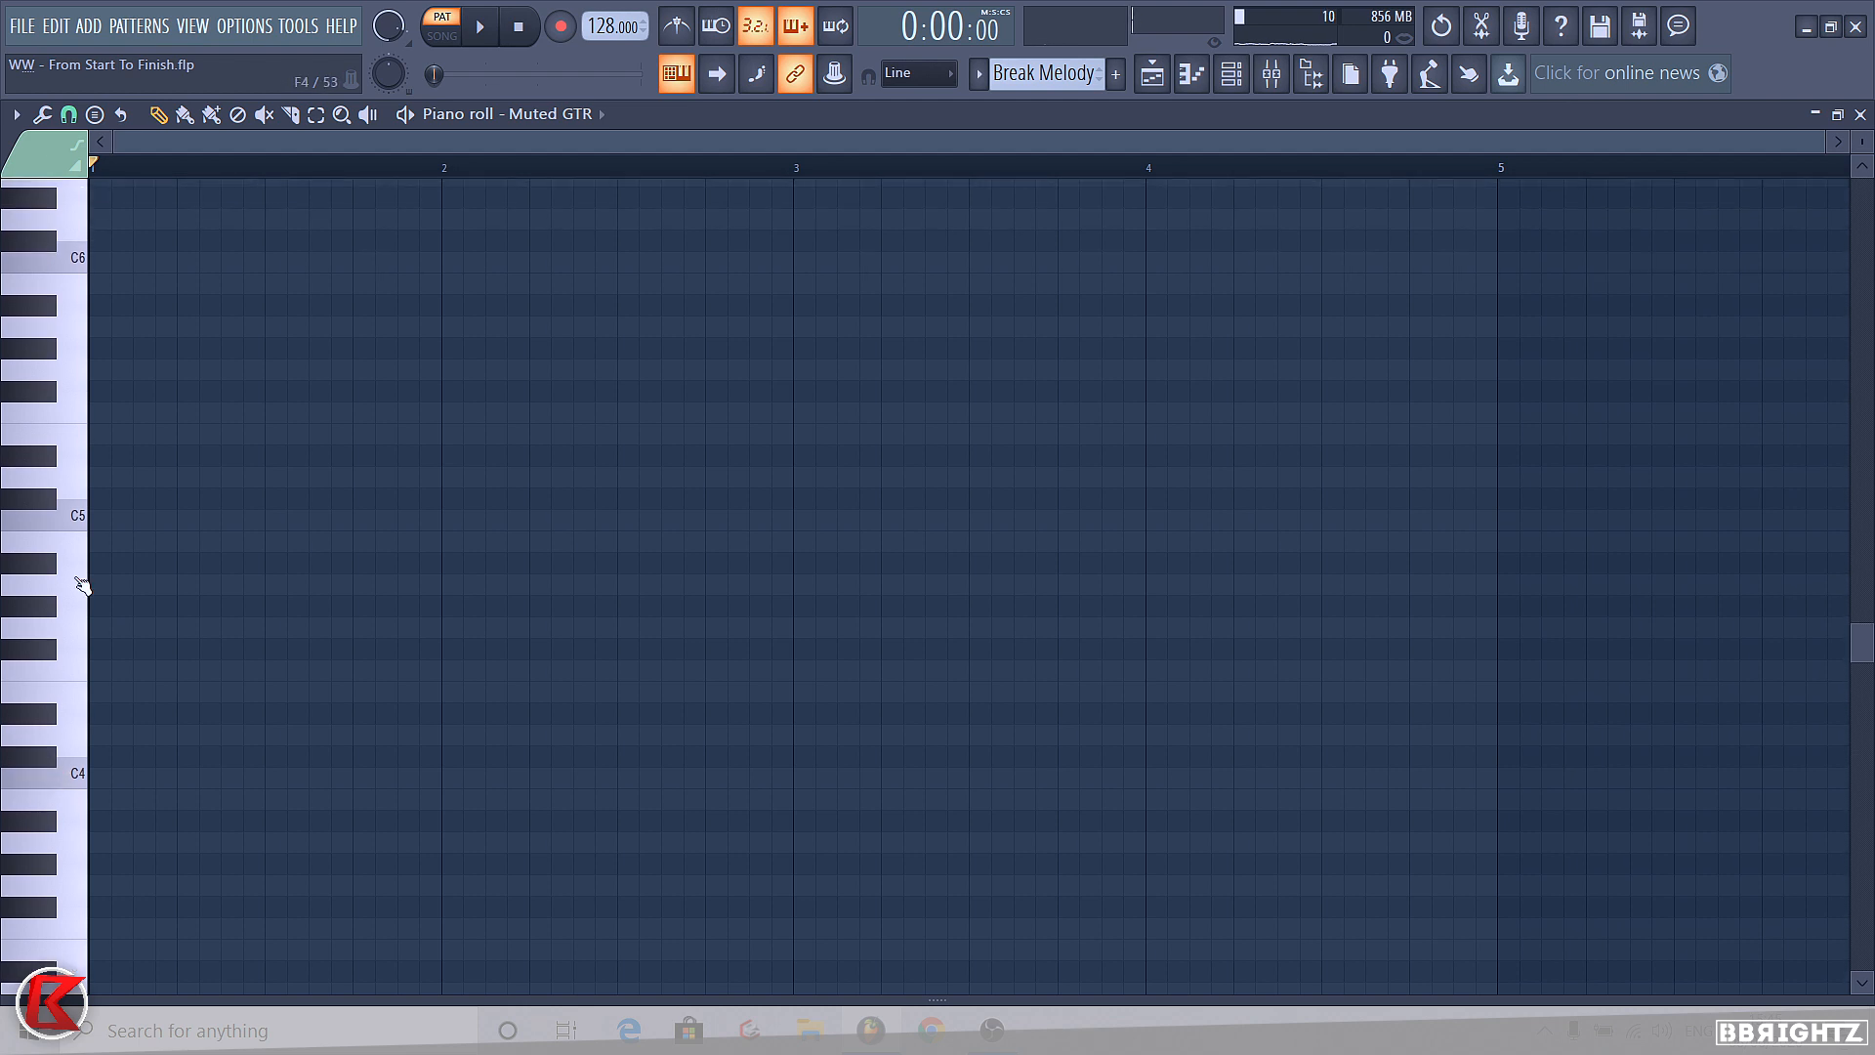
pyautogui.scroll(1, 100, 450)
pyautogui.click(127, 435)
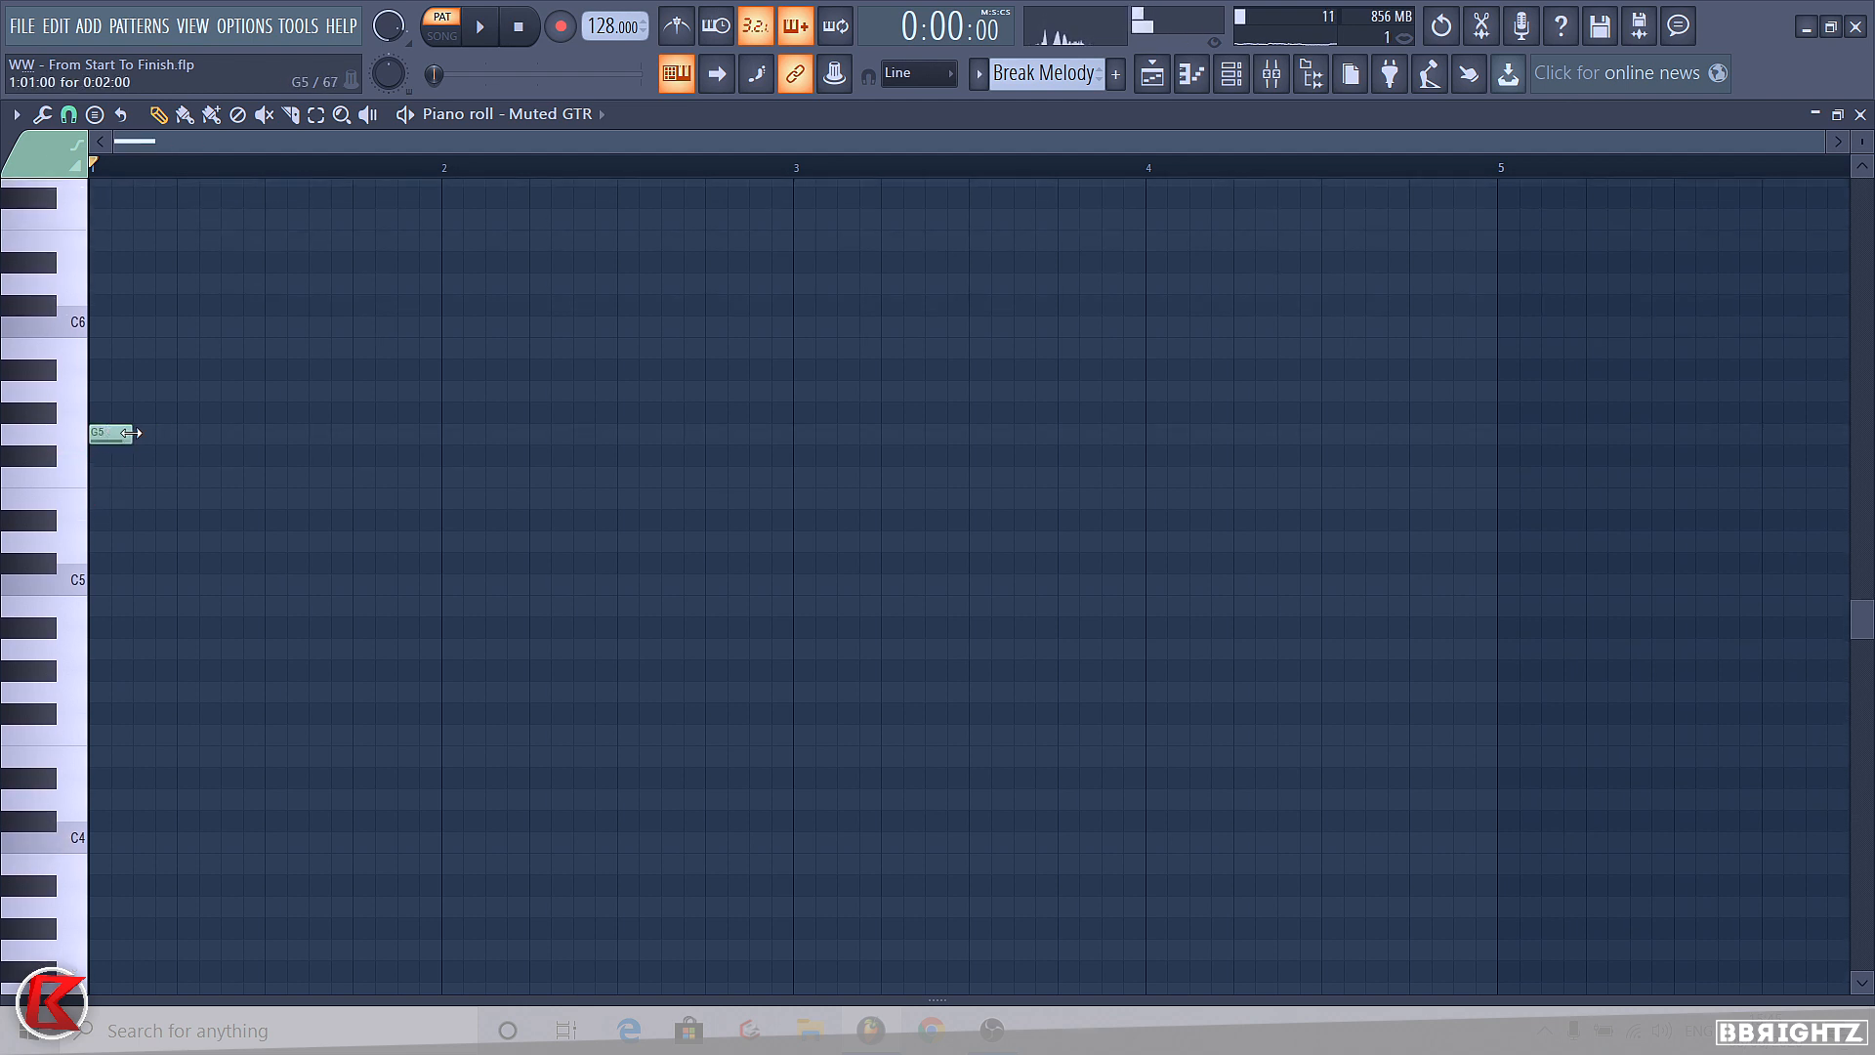
pyautogui.moveTo(134, 435); pyautogui.dragTo(431, 440)
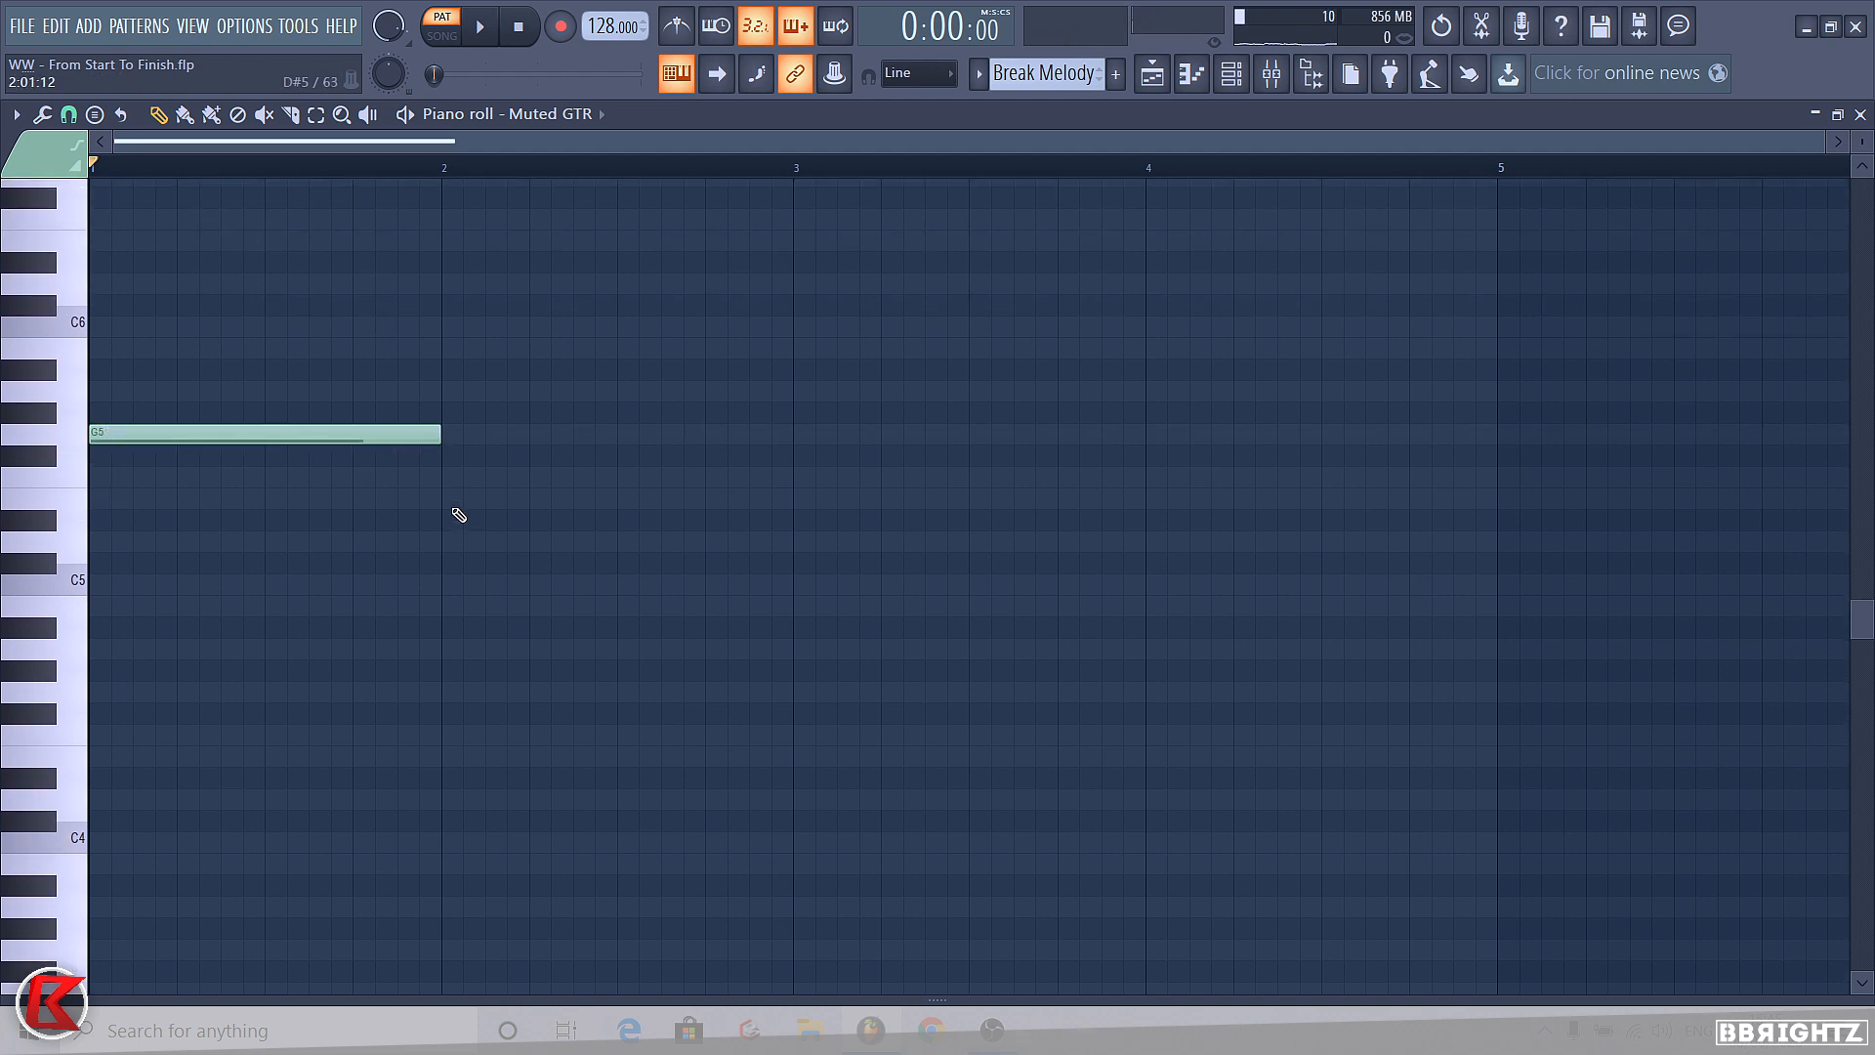
pyautogui.click(447, 479)
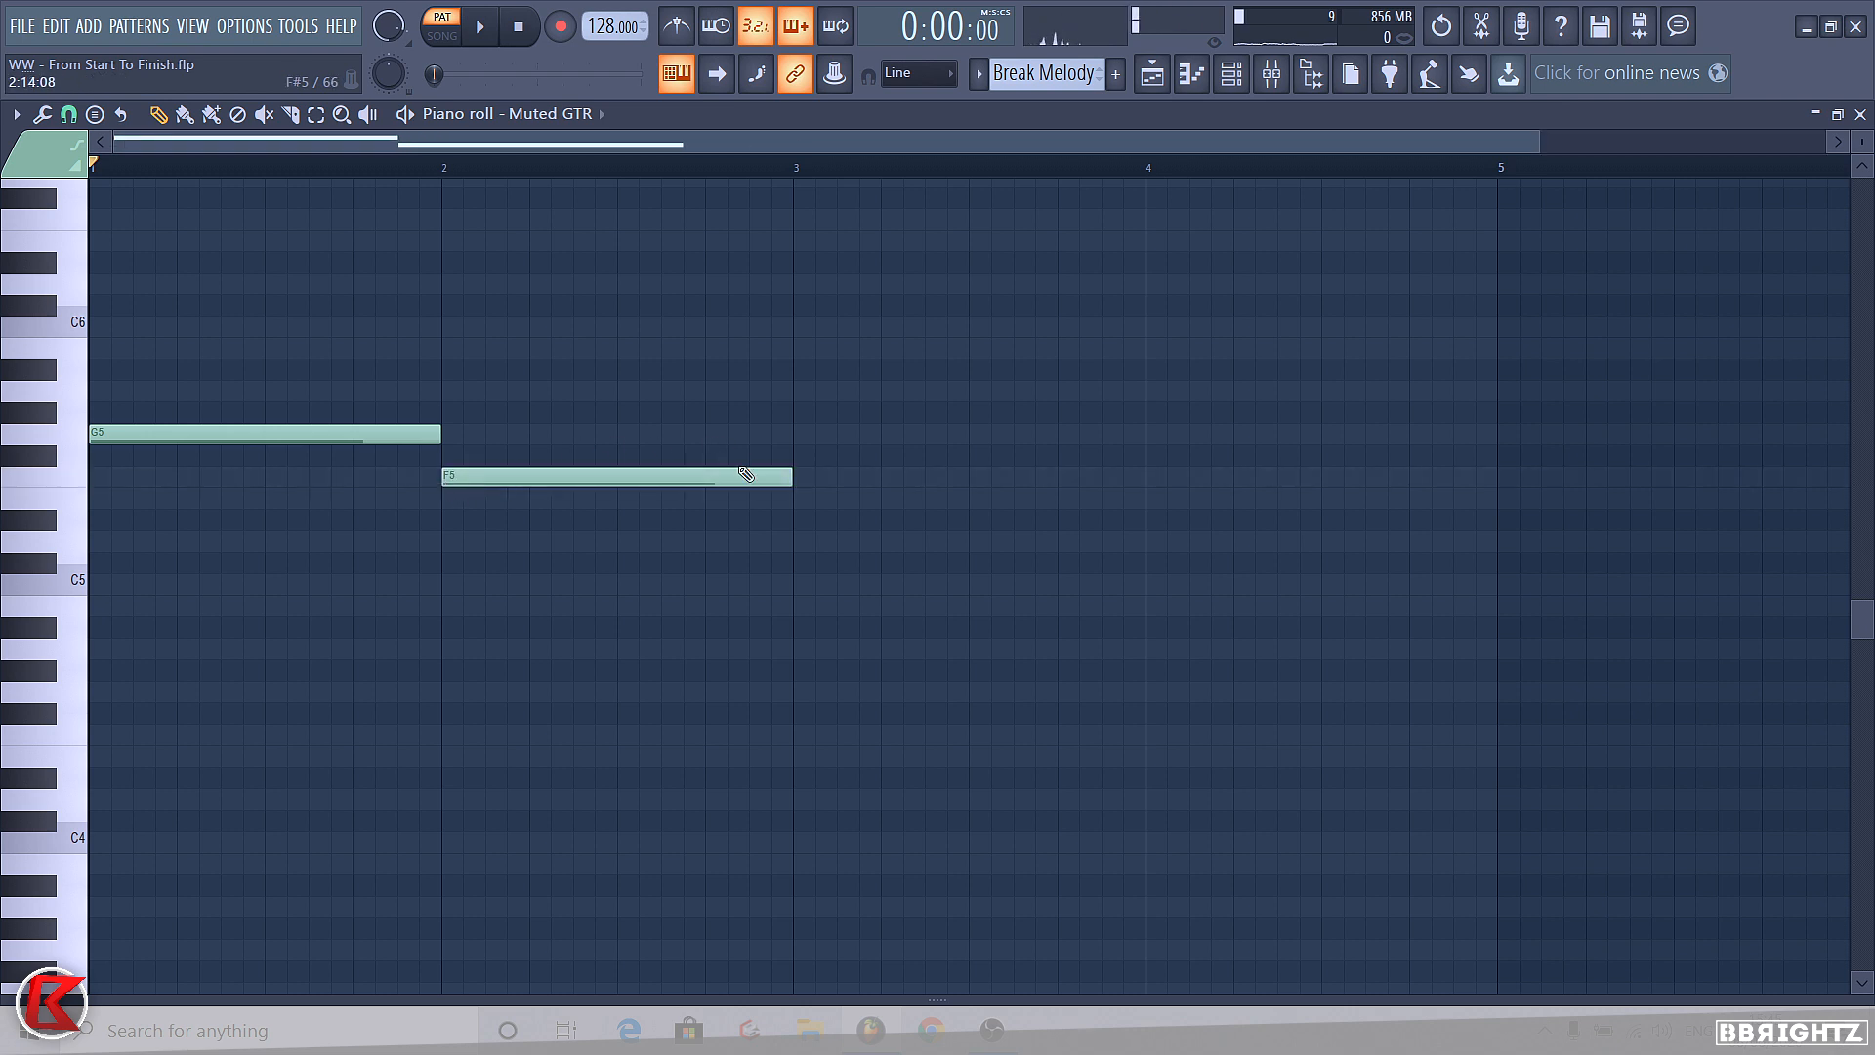
pyautogui.moveTo(787, 482); pyautogui.dragTo(628, 499)
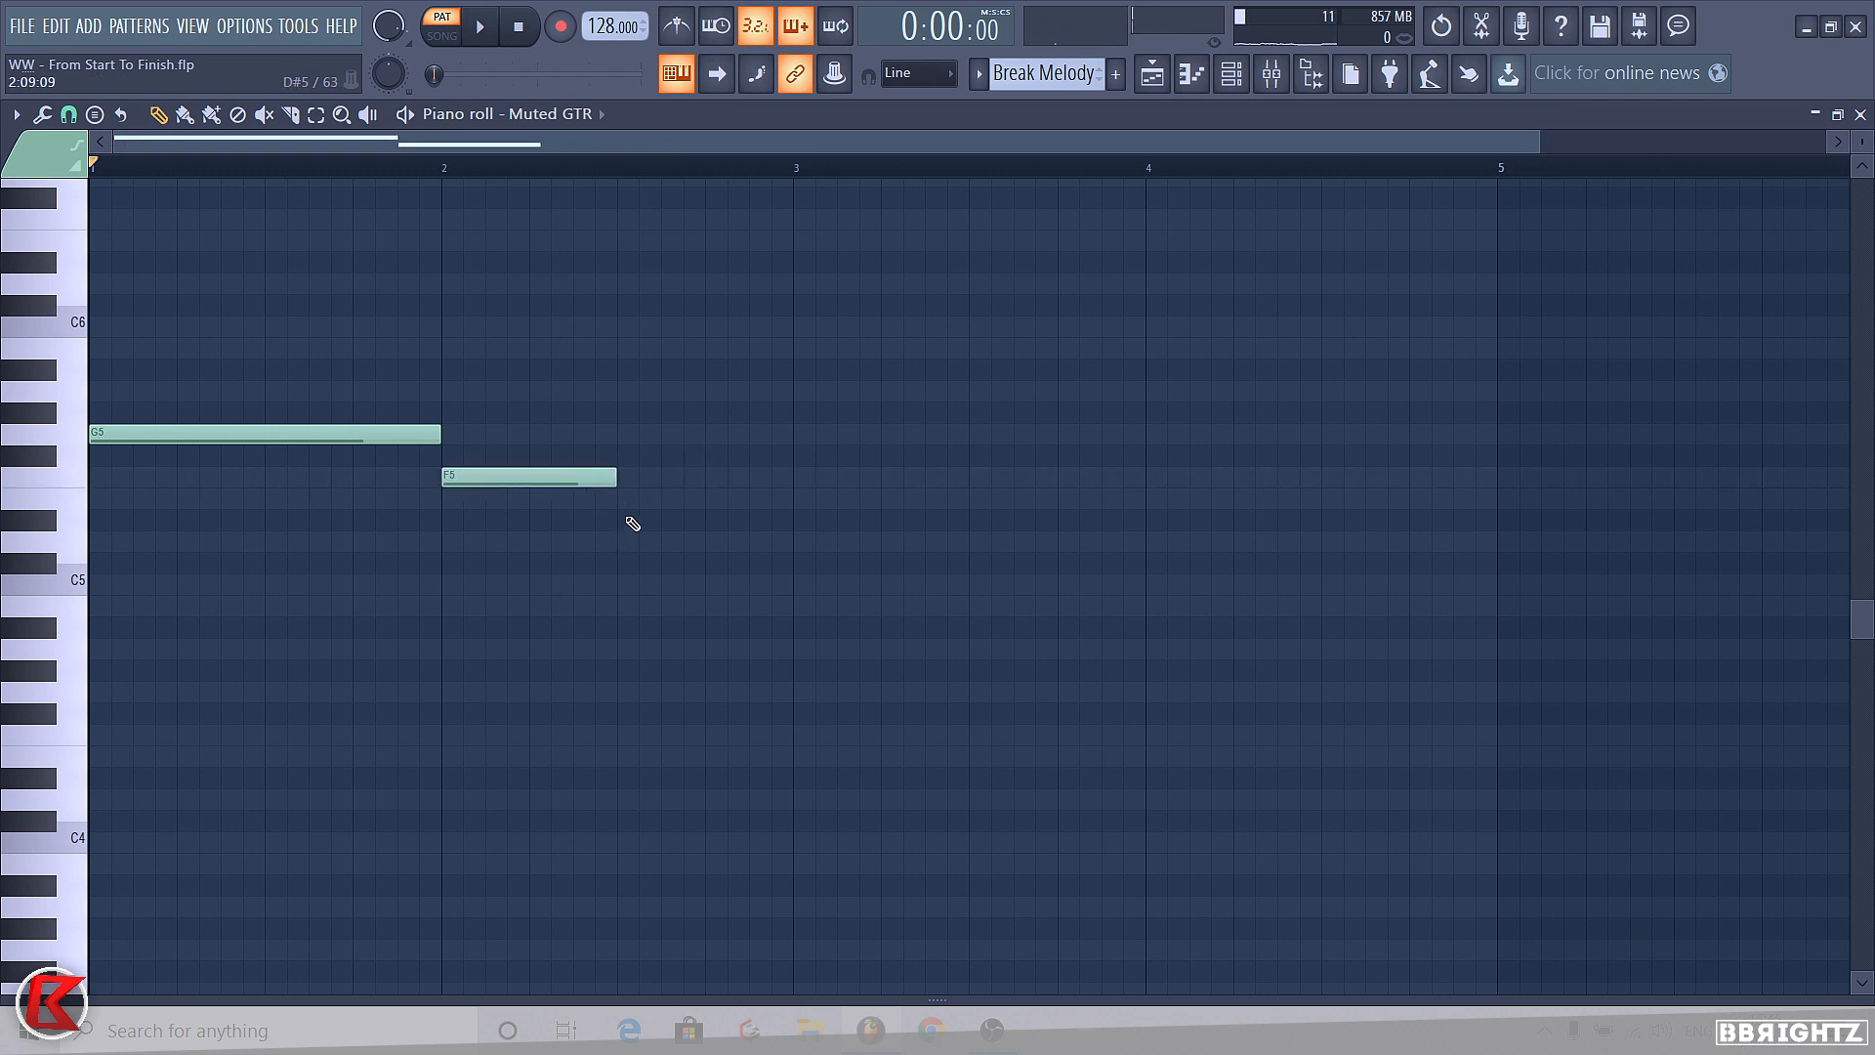
# - Add a half-bar D#5 note after the F5 note in bar 2 and repeat the two-bar phrase through bar 6 during playback
pyautogui.click(627, 520)
pyautogui.press('space')
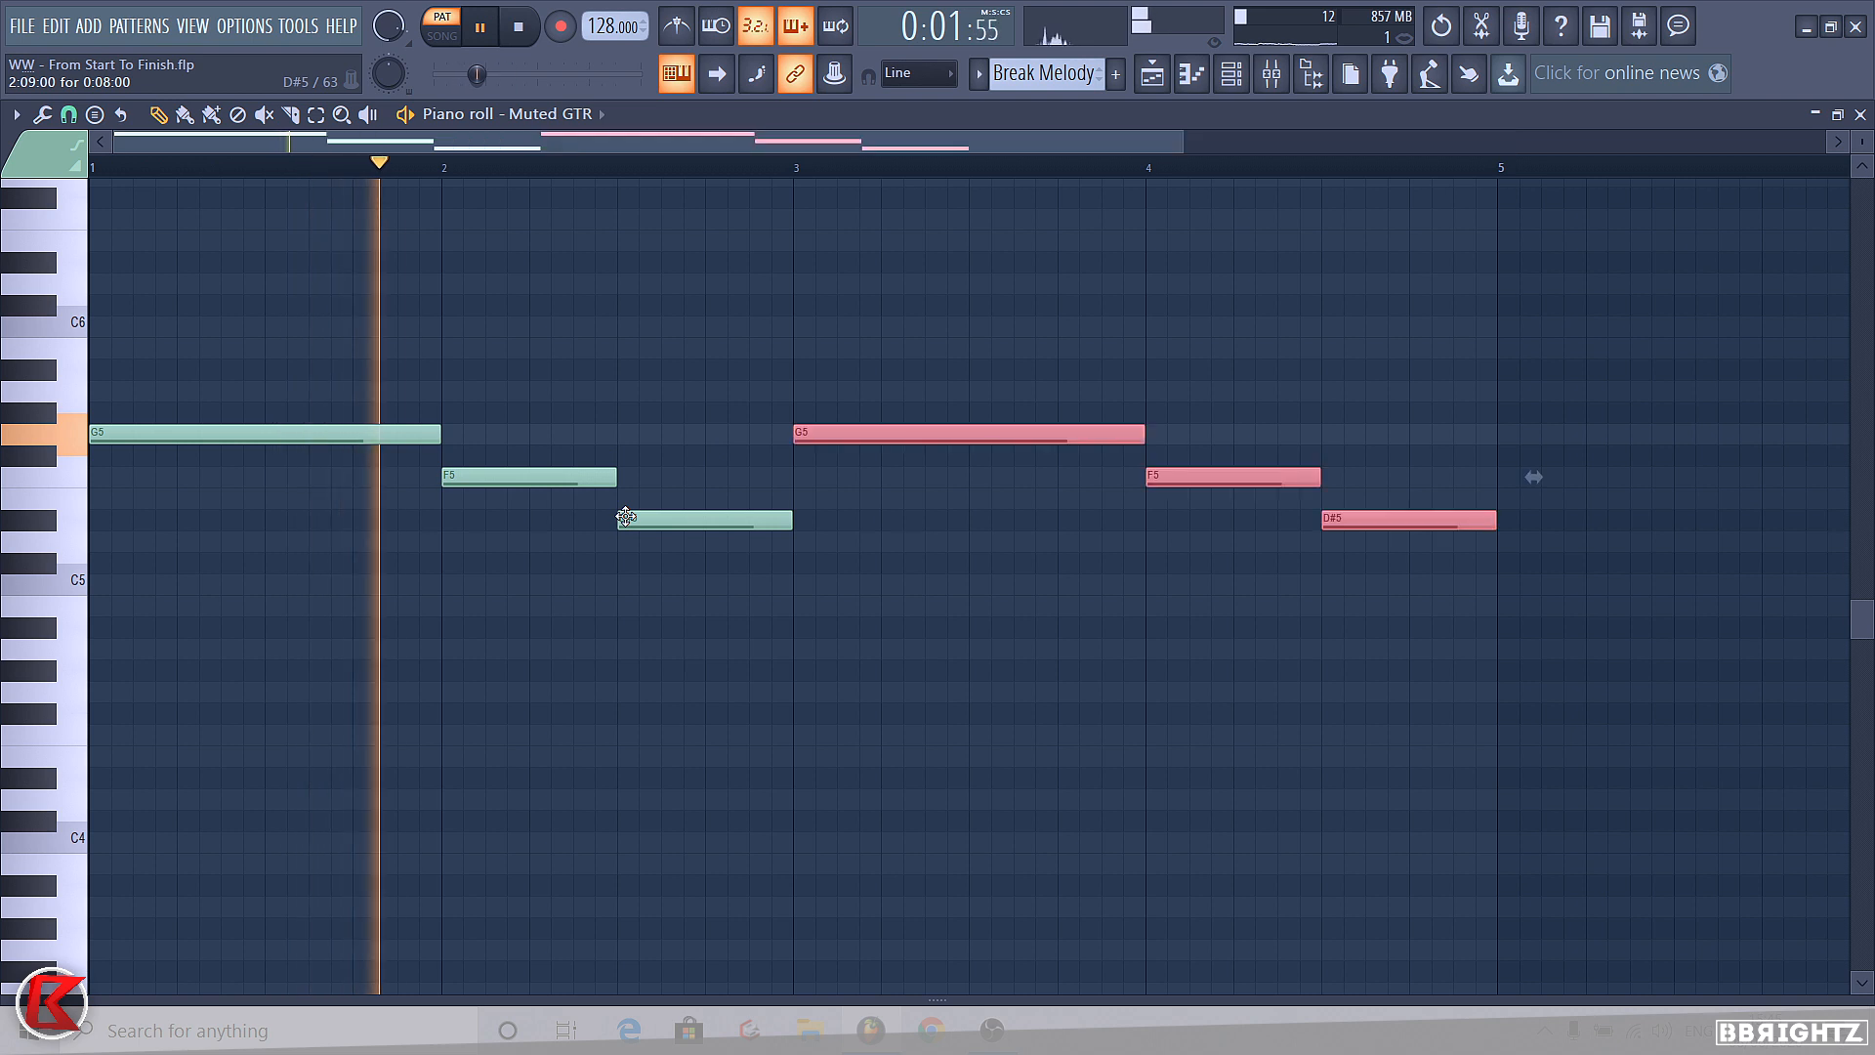
pyautogui.keyDown('ctrl'); pyautogui.scroll(-3, 188, 624); pyautogui.keyUp('ctrl')
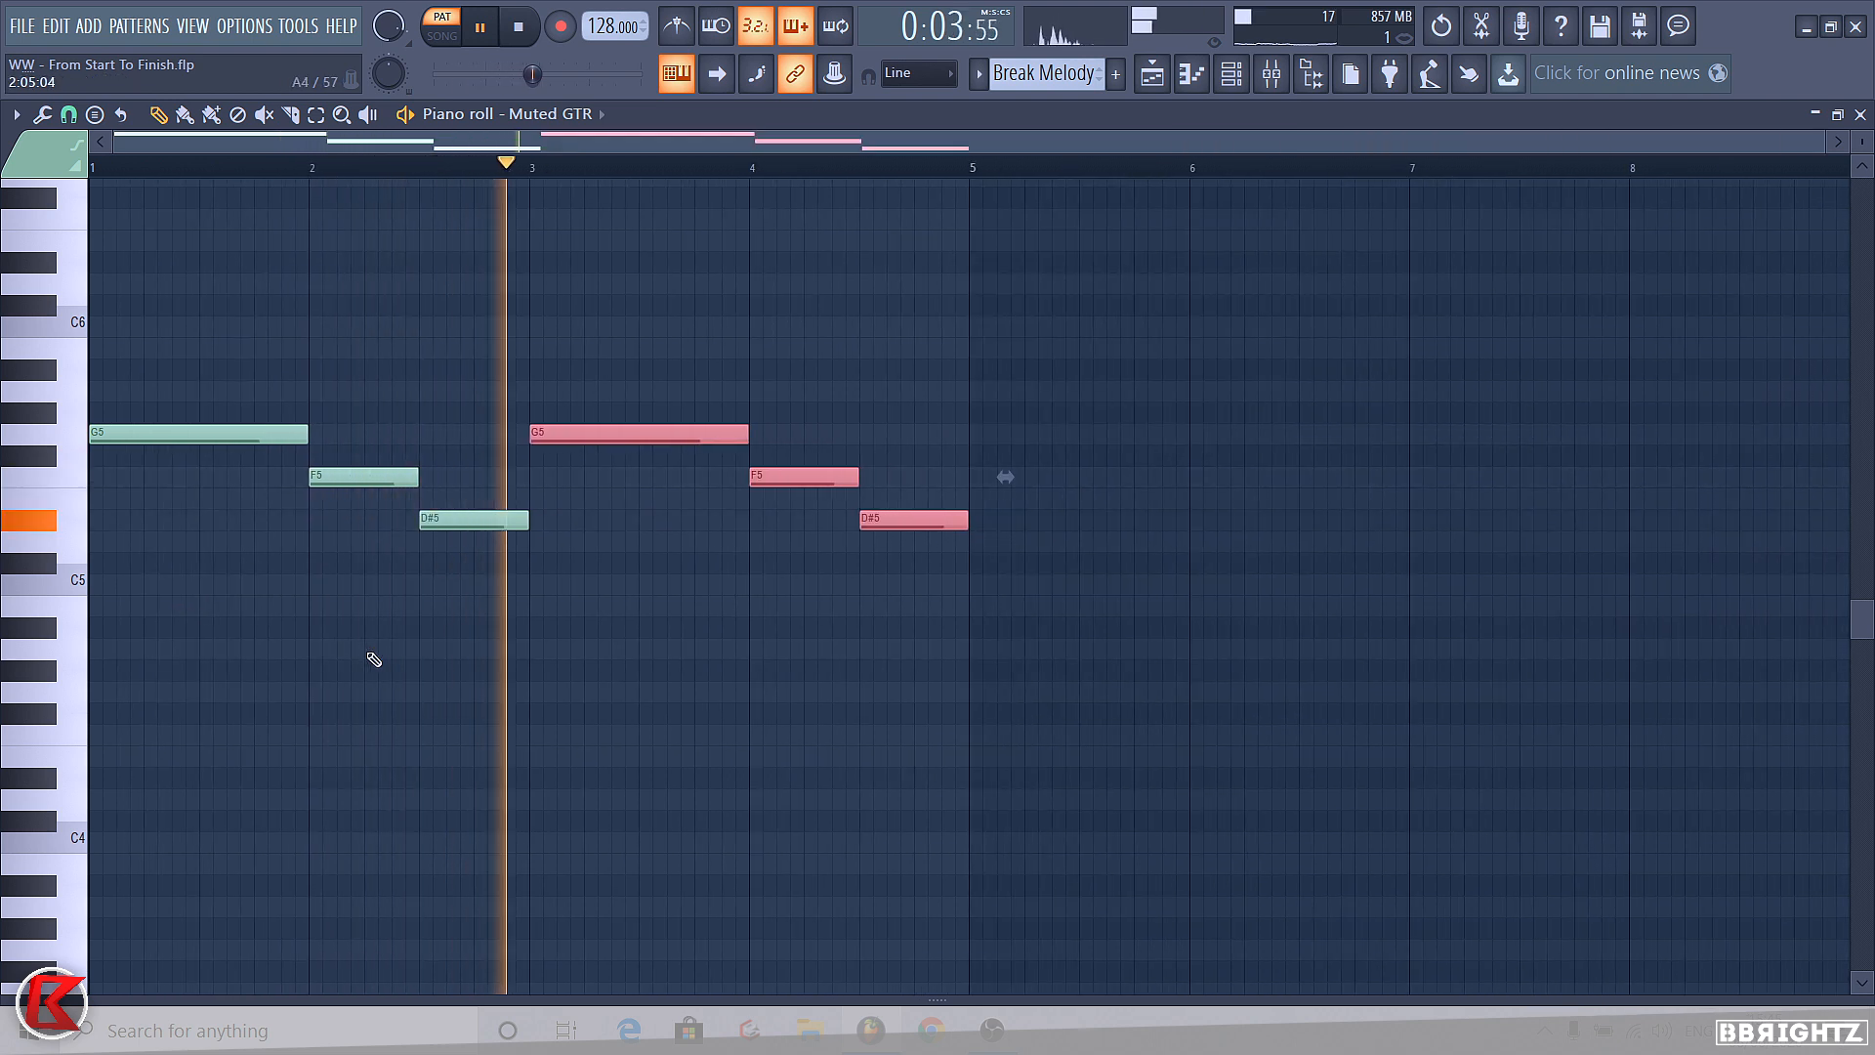
pyautogui.hotkey('ctrl', 'b')
pyautogui.rightClick(649, 754)
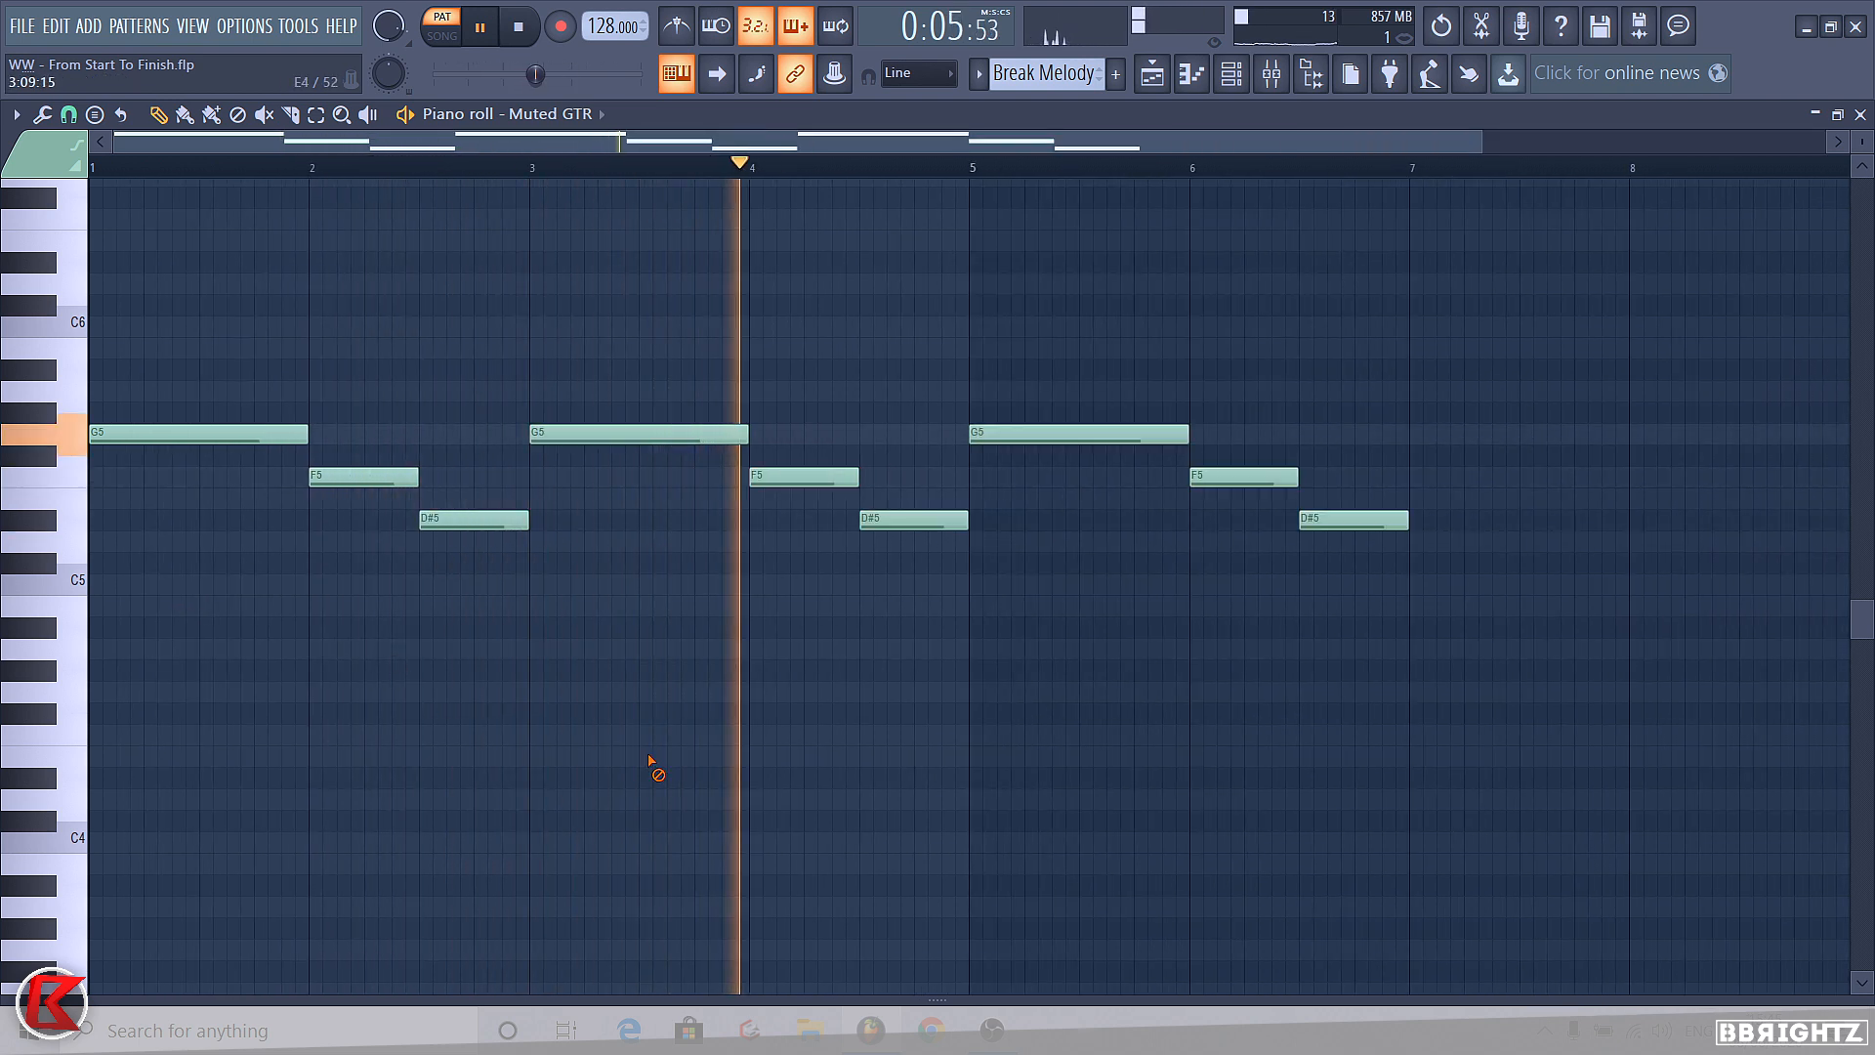
pyautogui.press('space')
# - Duplicate the phrase from bars 5 and 6 into bars 7 and 8
pyautogui.keyDown('ctrl'); pyautogui.scroll(-1, 892, 241); pyautogui.keyUp('ctrl')
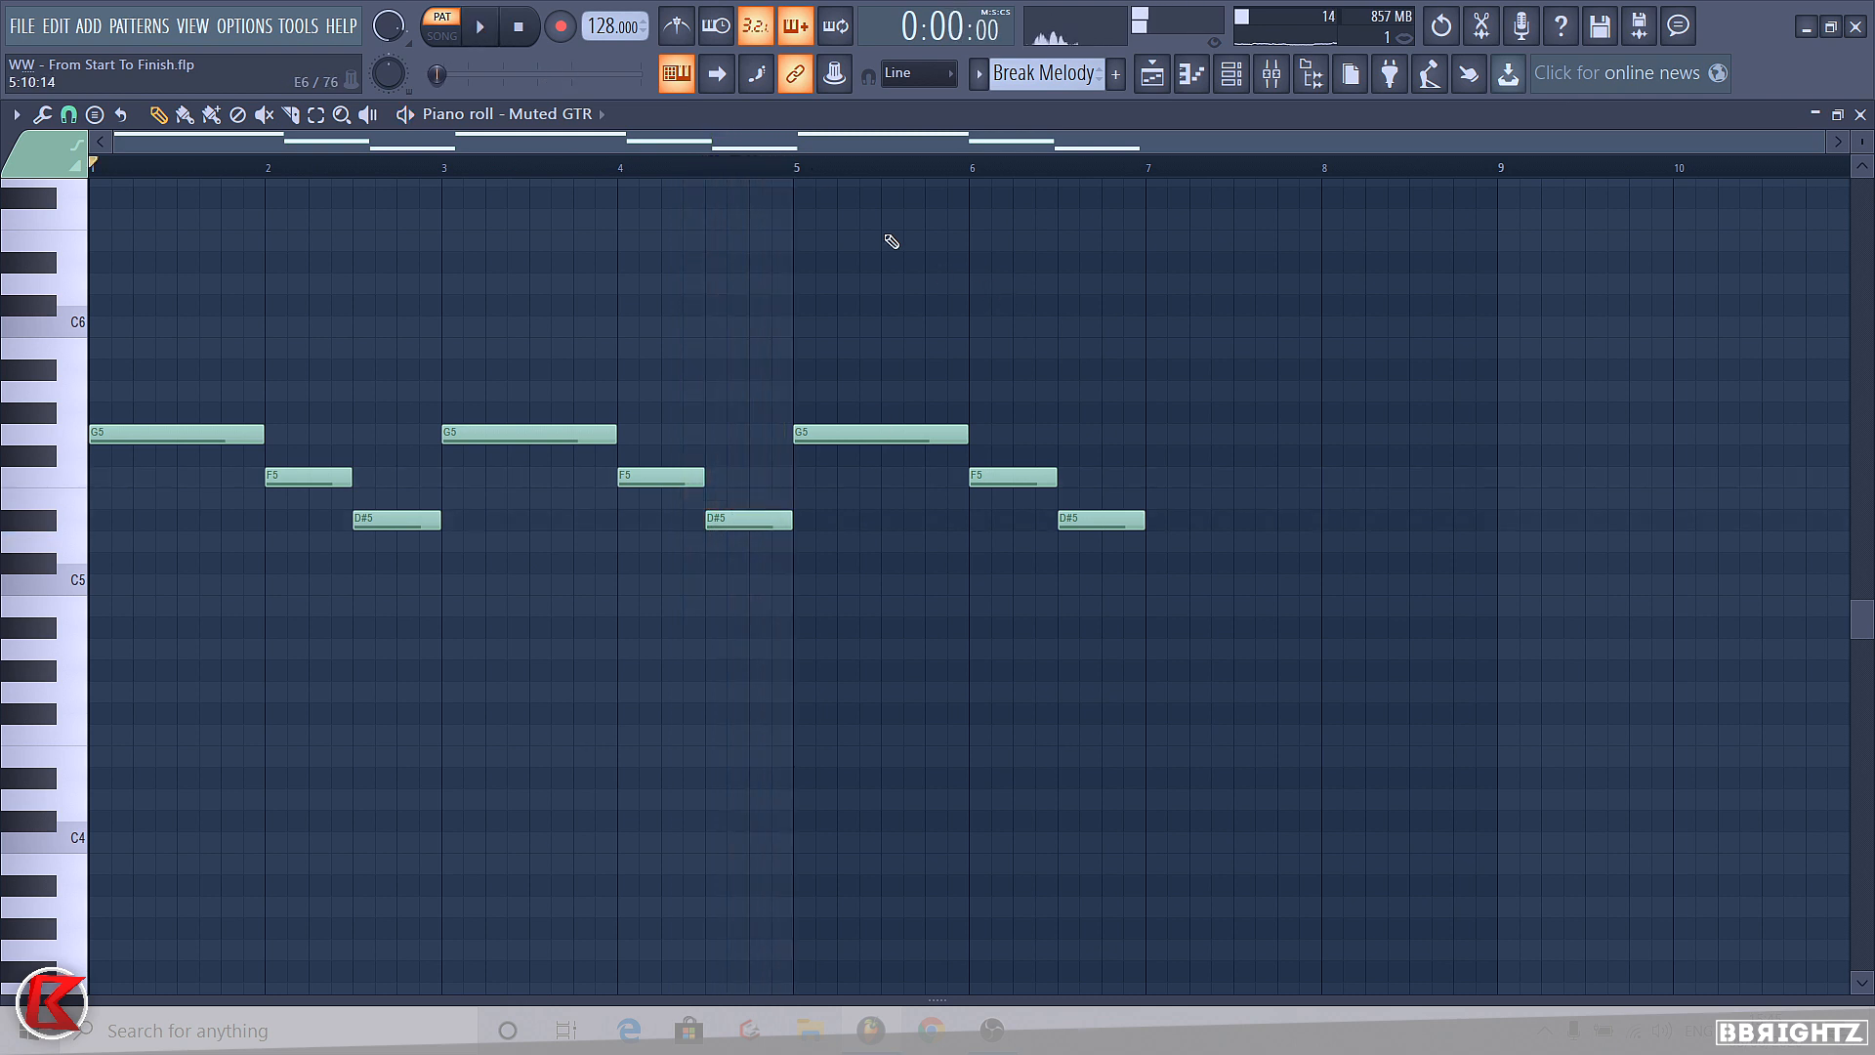
pyautogui.moveTo(899, 344); pyautogui.dragTo(898, 341)
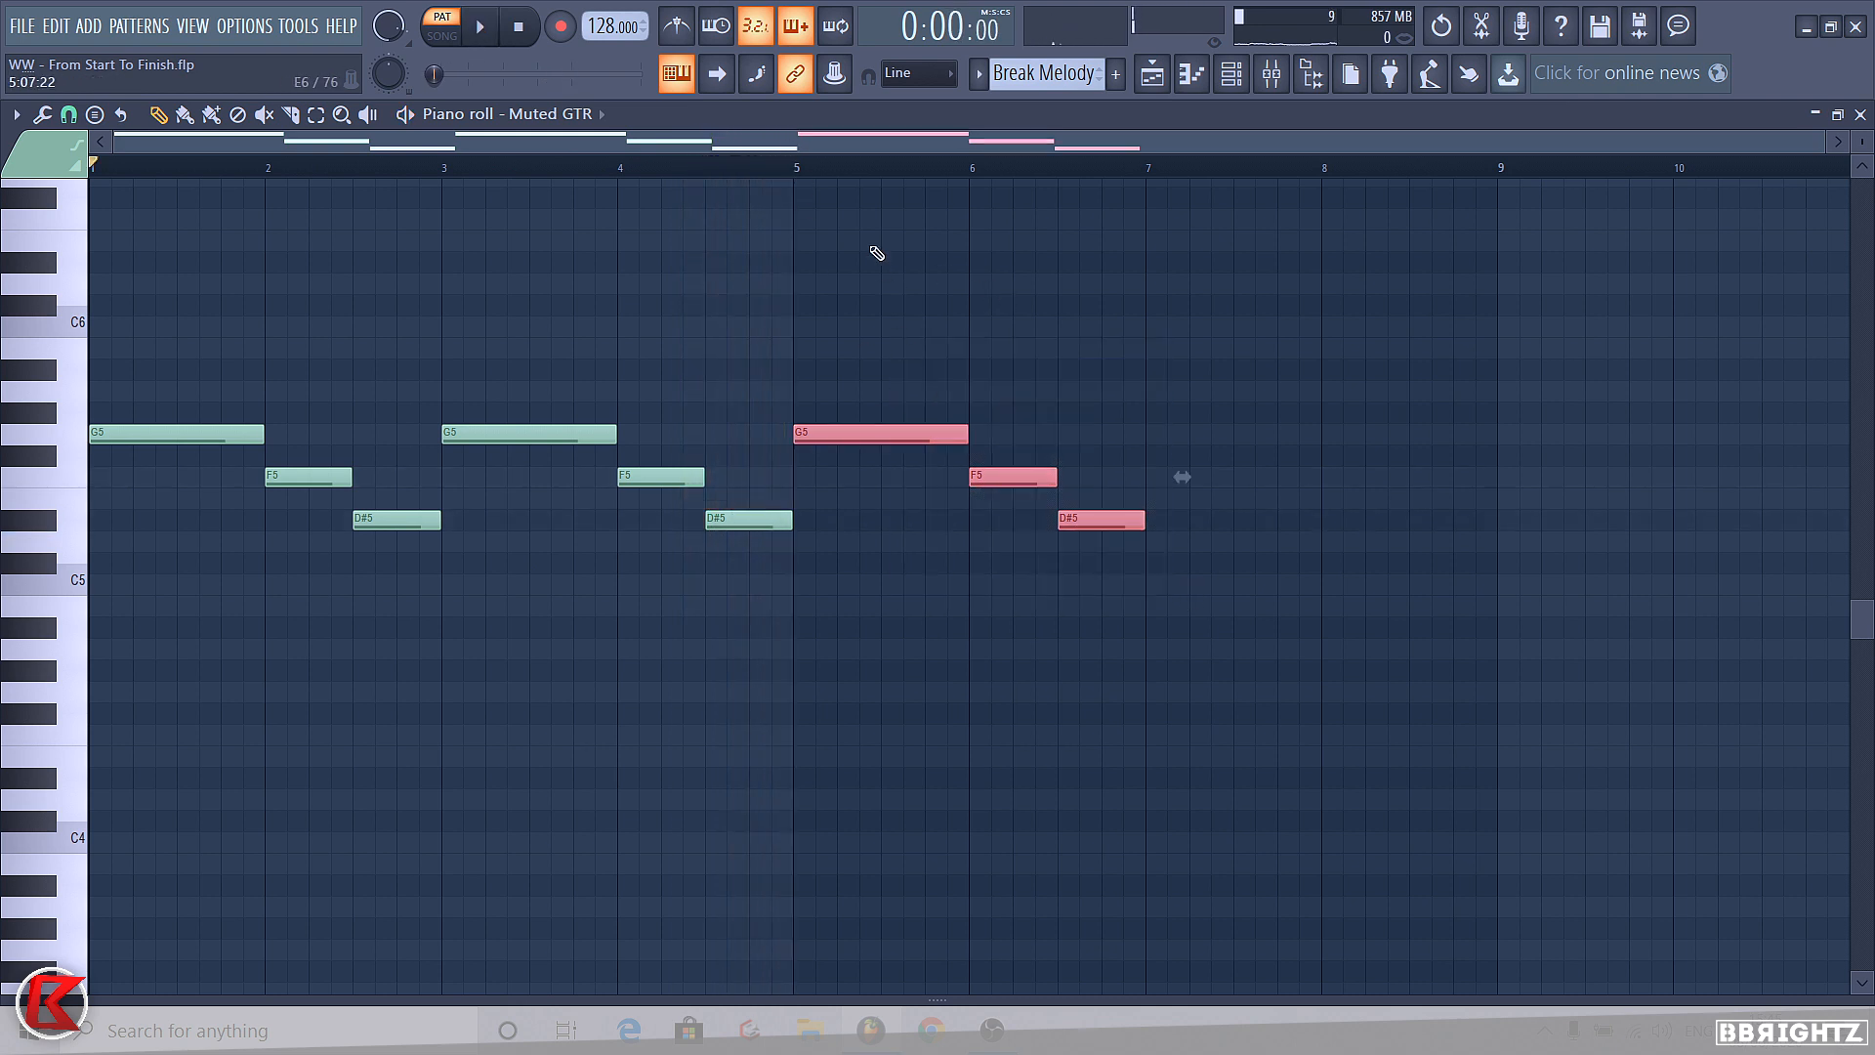
pyautogui.moveTo(1270, 661); pyautogui.dragTo(901, 380)
pyautogui.hotkey('ctrl', 'b')
pyautogui.rightClick(1287, 557)
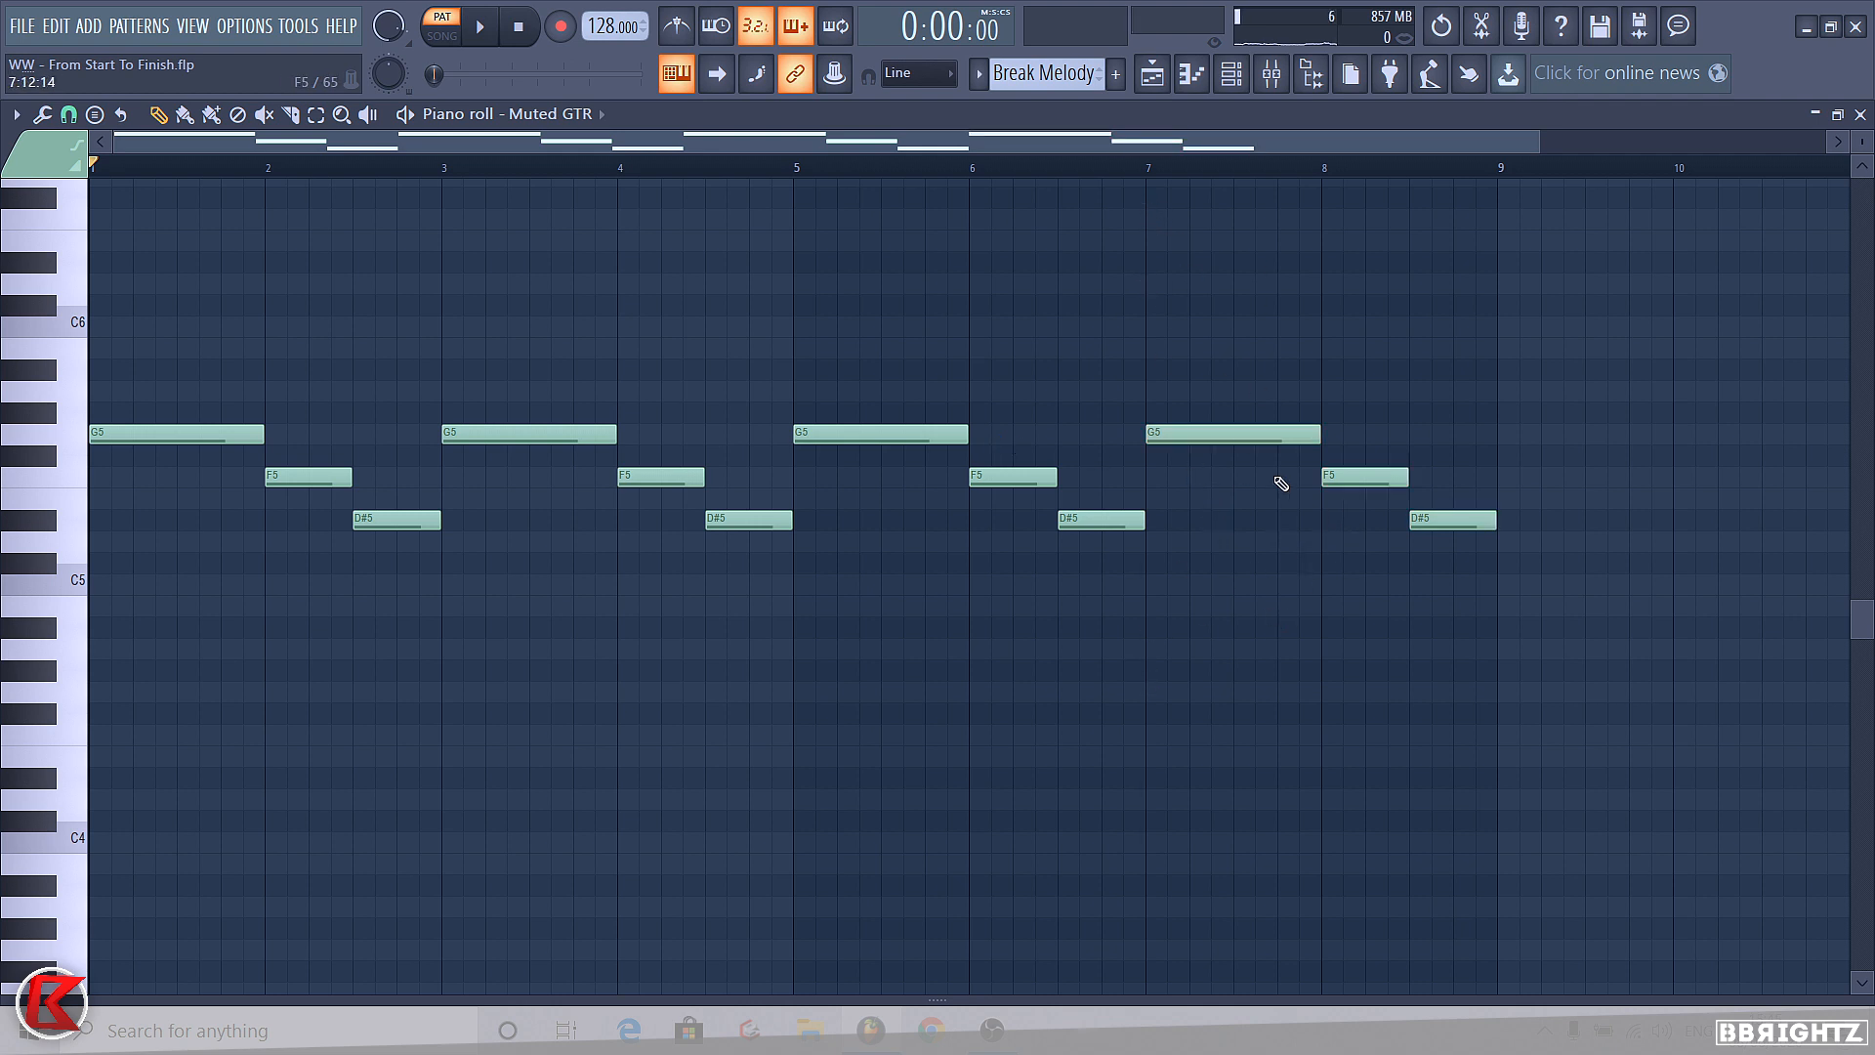
# - Transpose all the Muted GTR notes down two semitones
pyautogui.click(1353, 475)
pyautogui.hotkey('shift', 'Down')
pyautogui.hotkey('shift', 'Down')
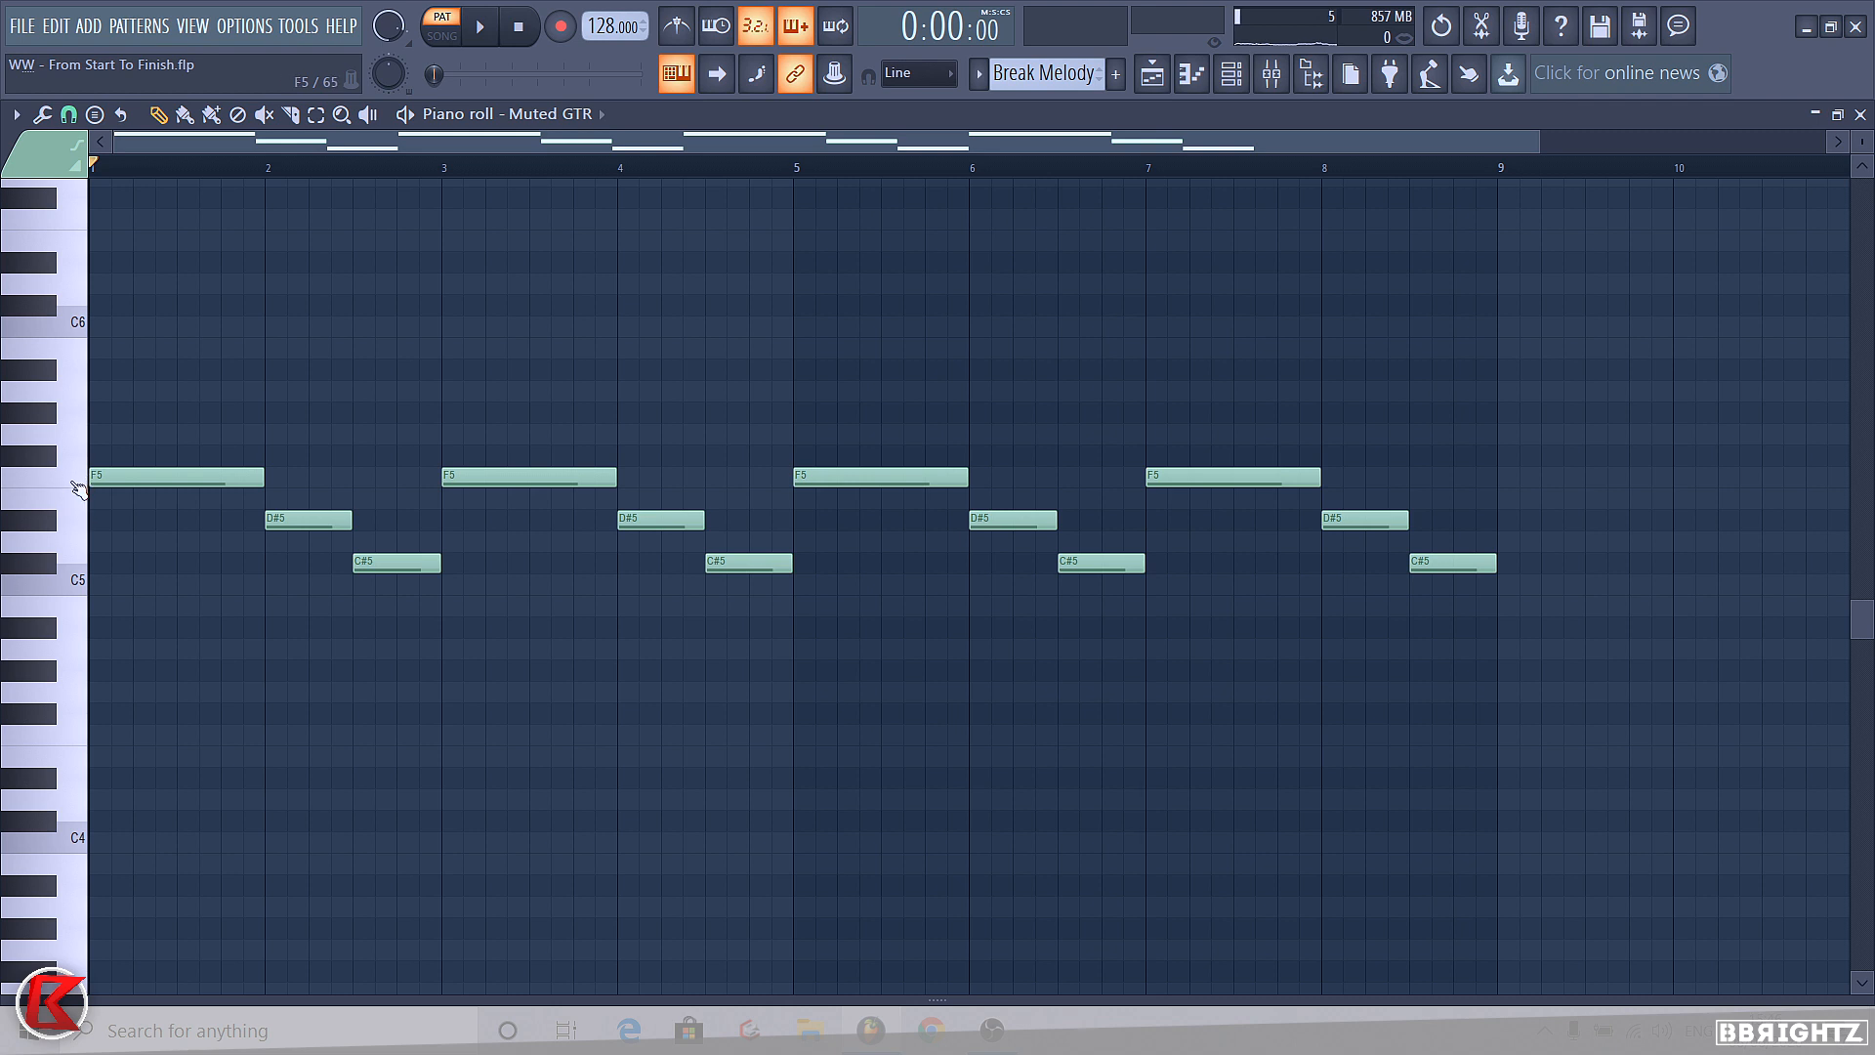
# - Move the two half-bar notes in bar 8 to A#4 and D#5, and play back the pattern
pyautogui.moveTo(1347, 519); pyautogui.dragTo(1343, 686)
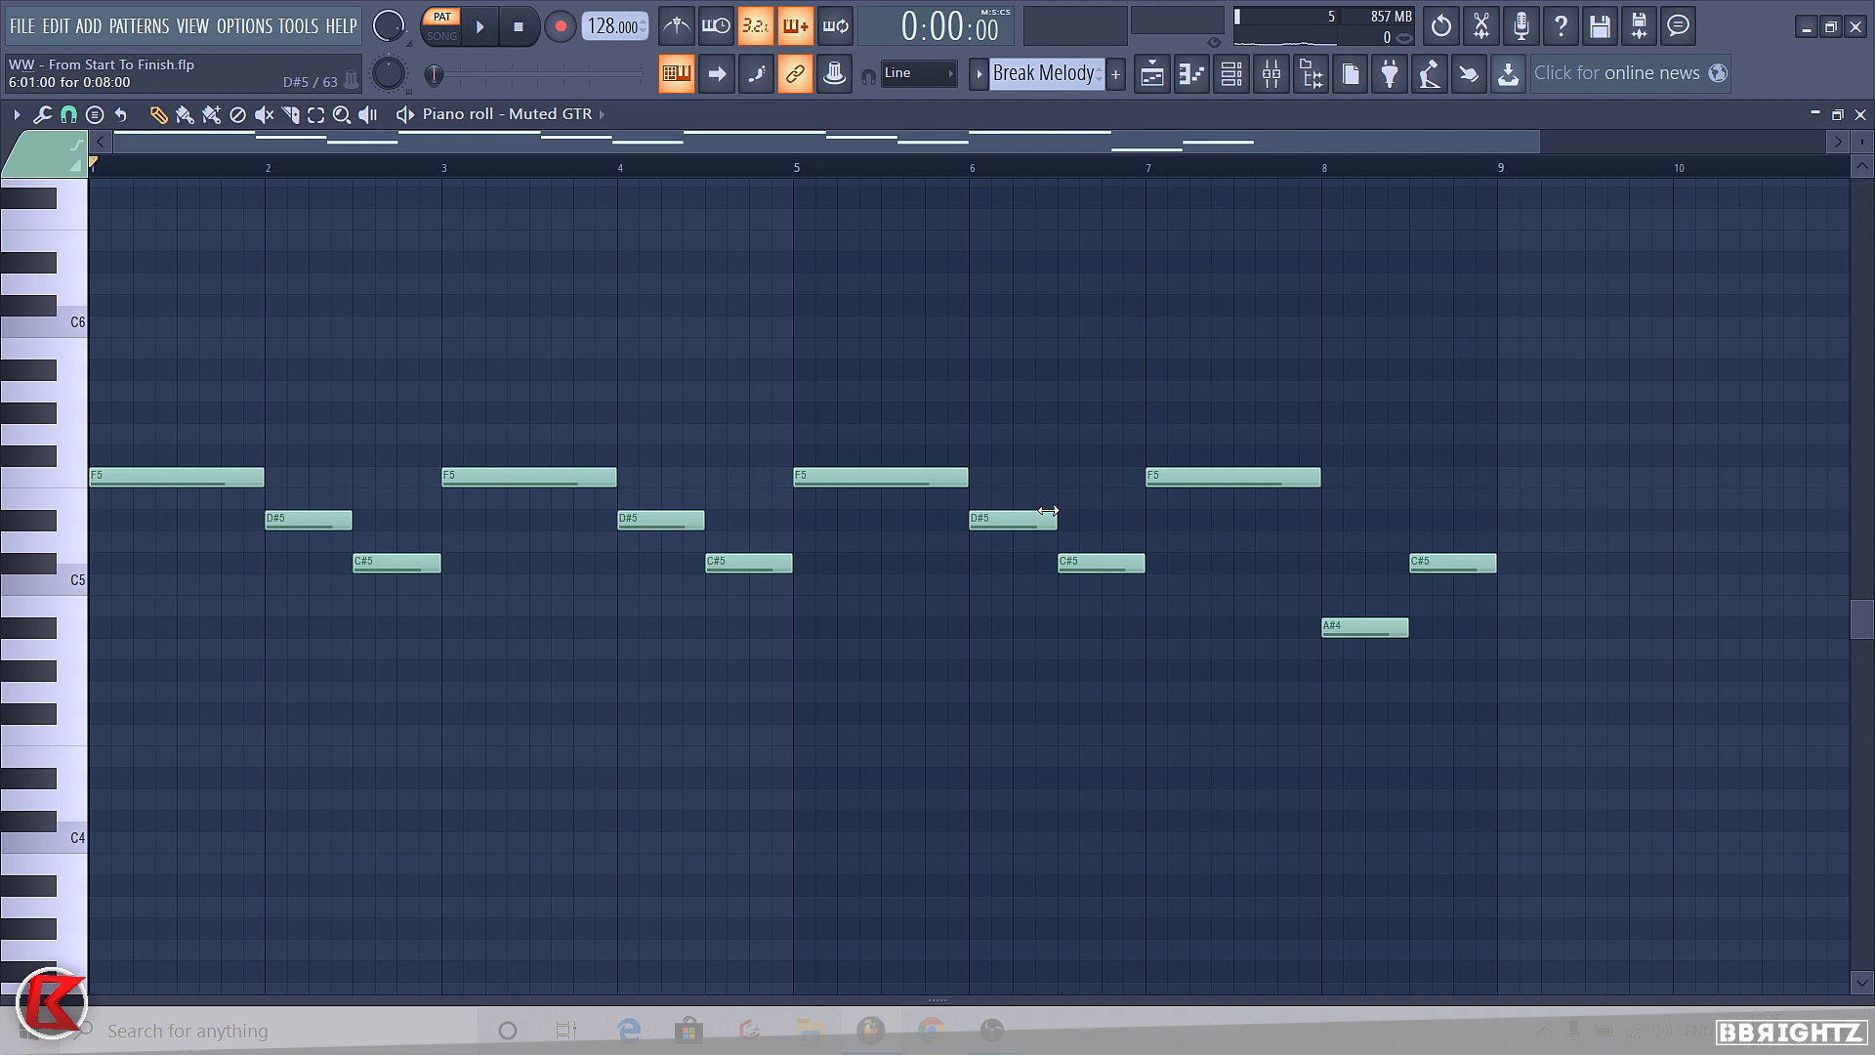
pyautogui.moveTo(1453, 562); pyautogui.dragTo(1453, 520)
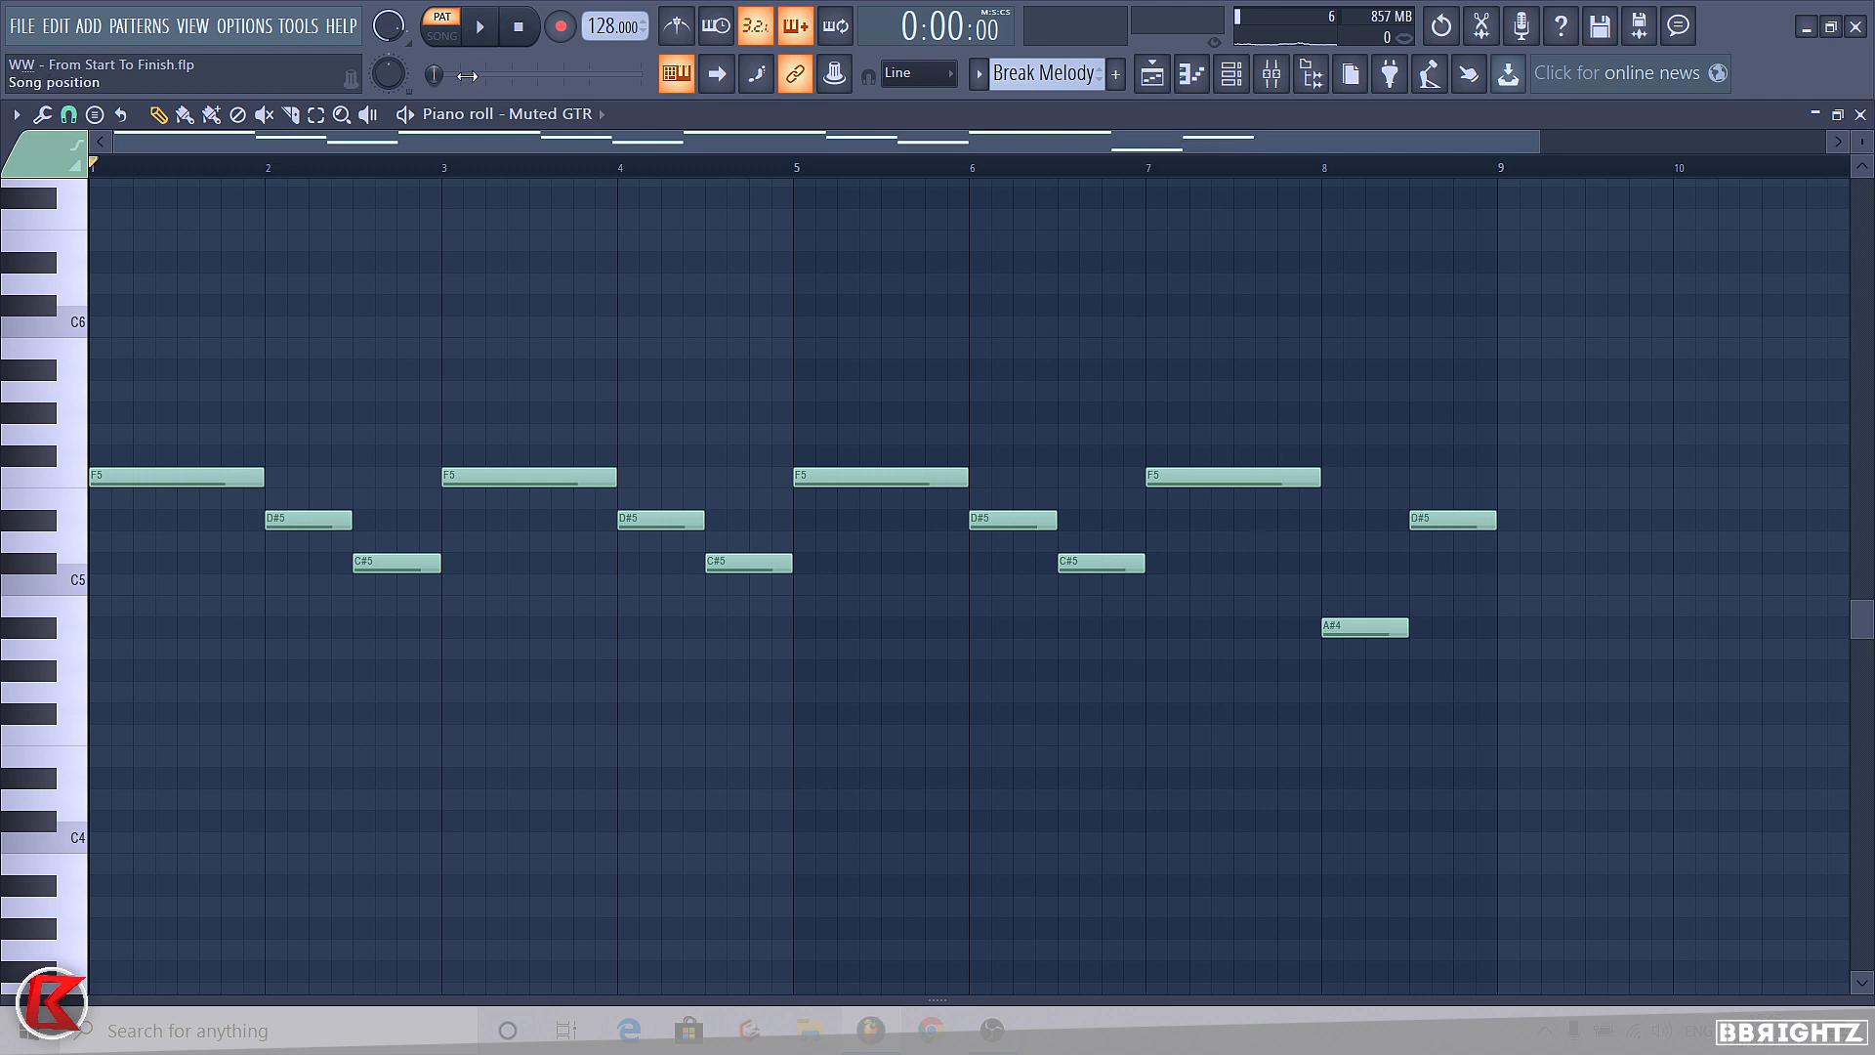
pyautogui.press('space')
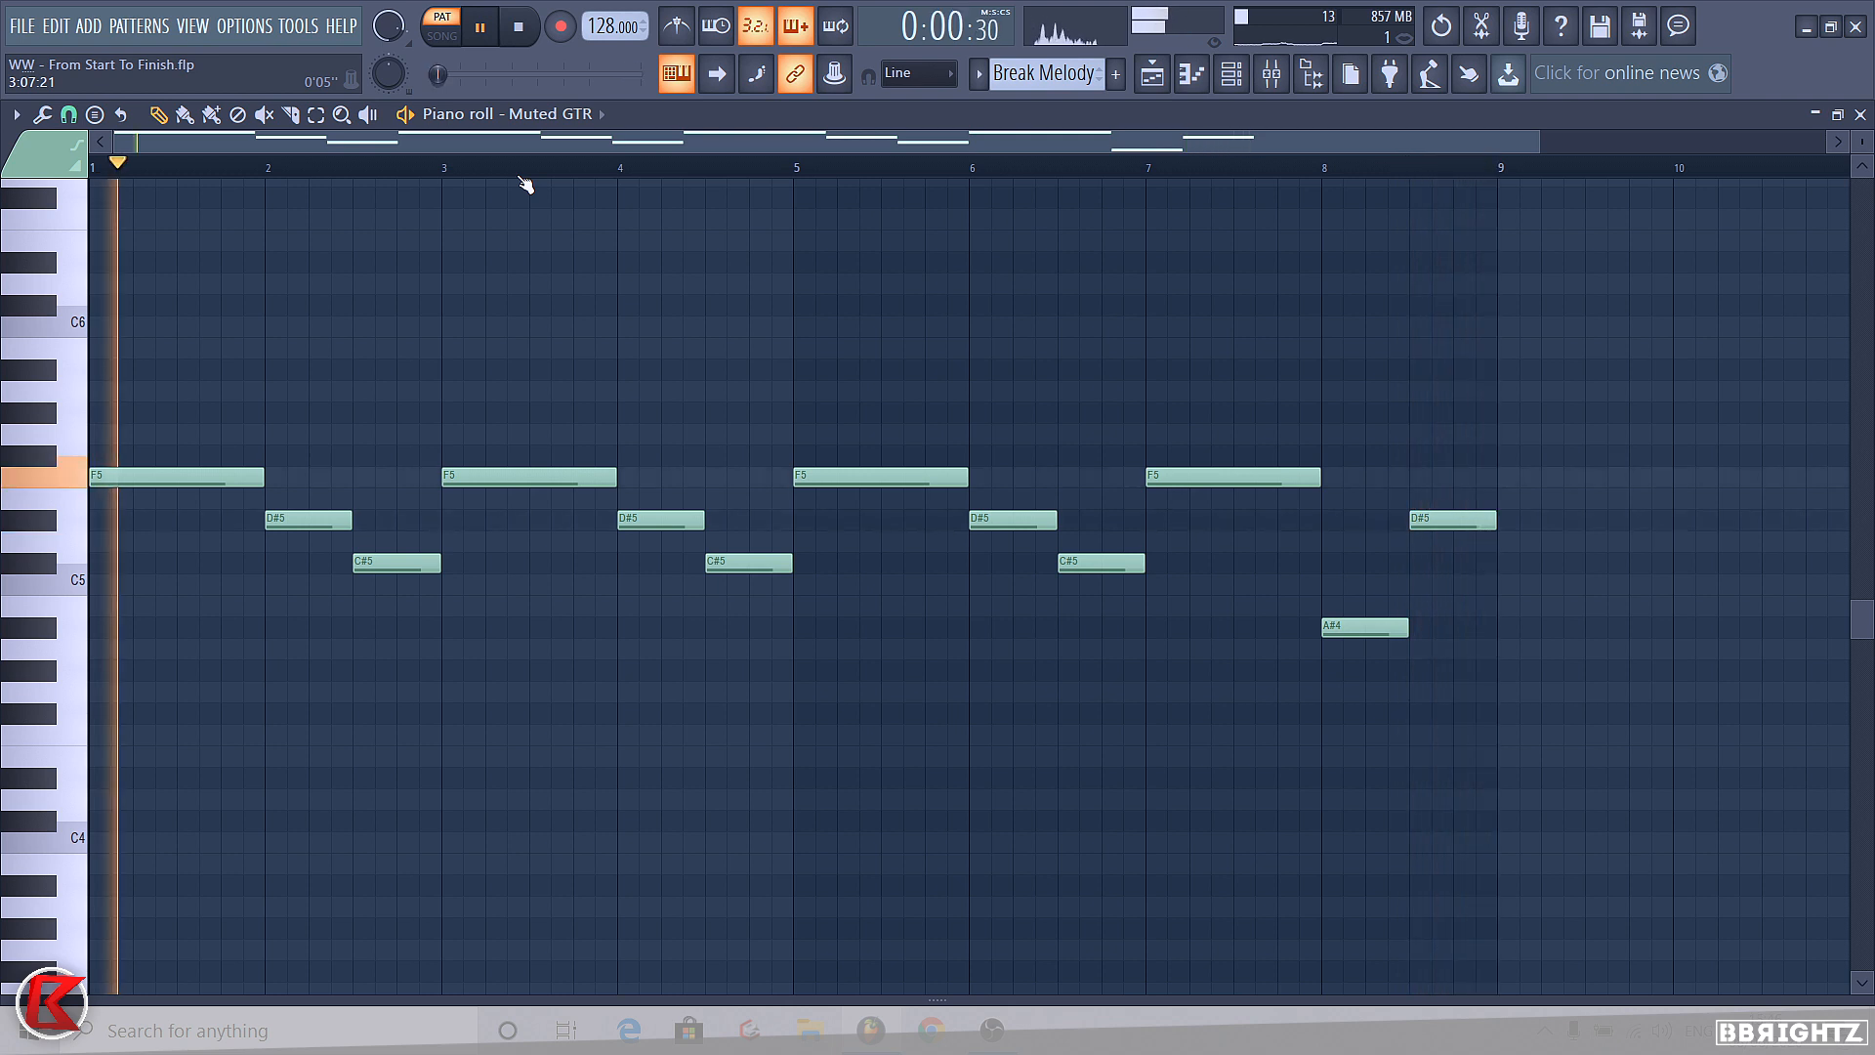
pyautogui.press('space')
pyautogui.scroll(5, 167, 544)
pyautogui.scroll(-3, 104, 580)
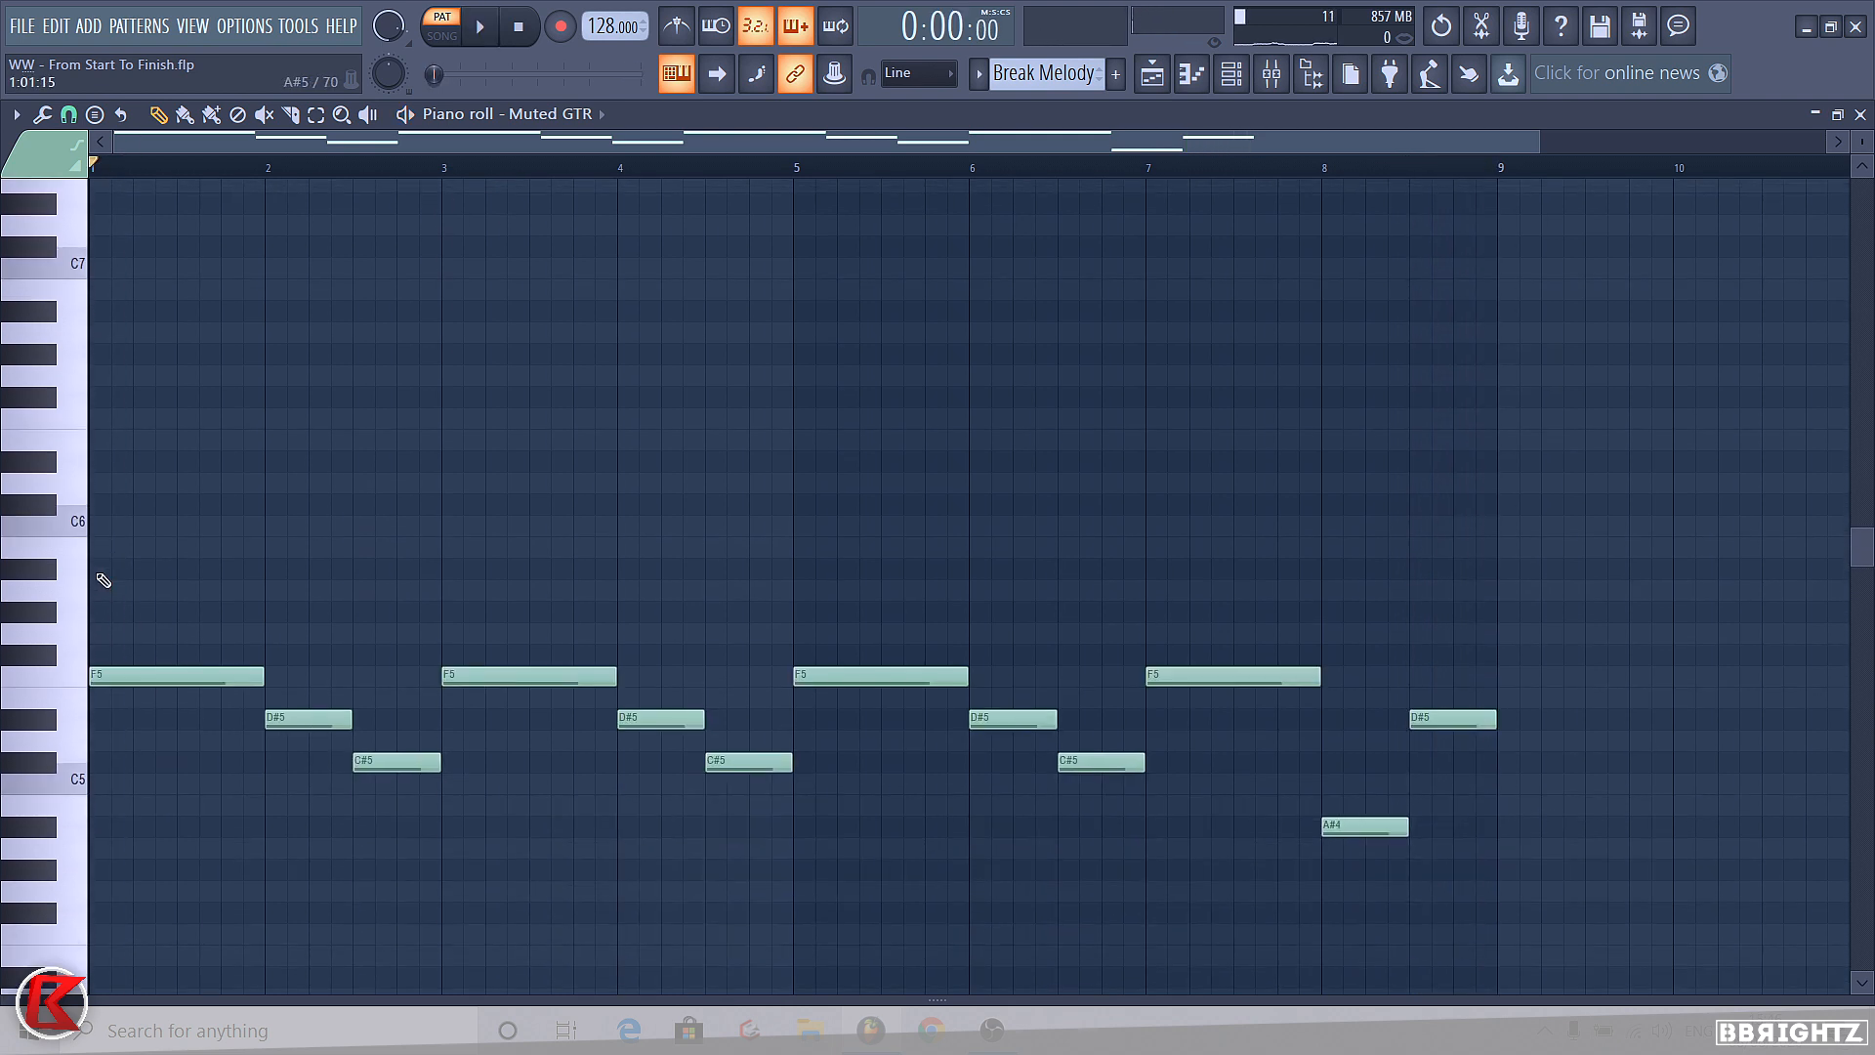
pyautogui.scroll(4, 109, 423)
pyautogui.click(108, 412)
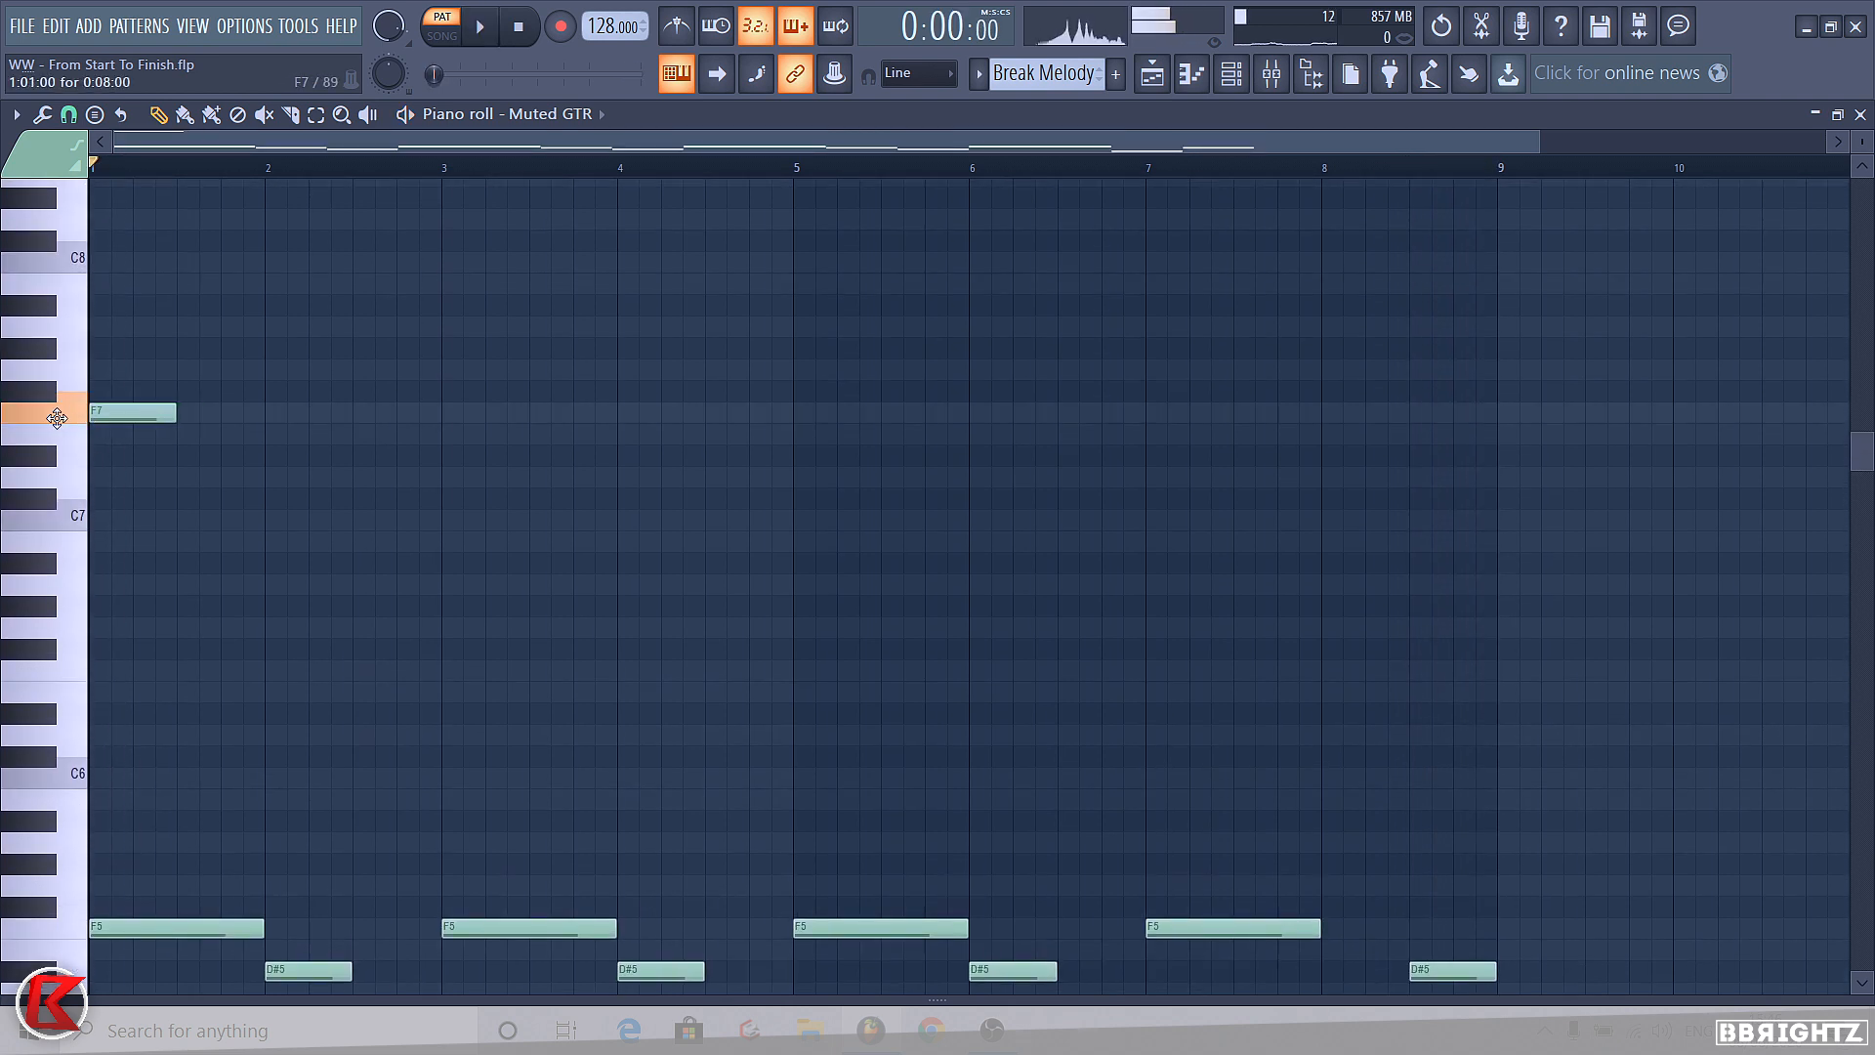
pyautogui.rightClick(118, 412)
pyautogui.click(126, 671)
pyautogui.scroll(2, 255, 676)
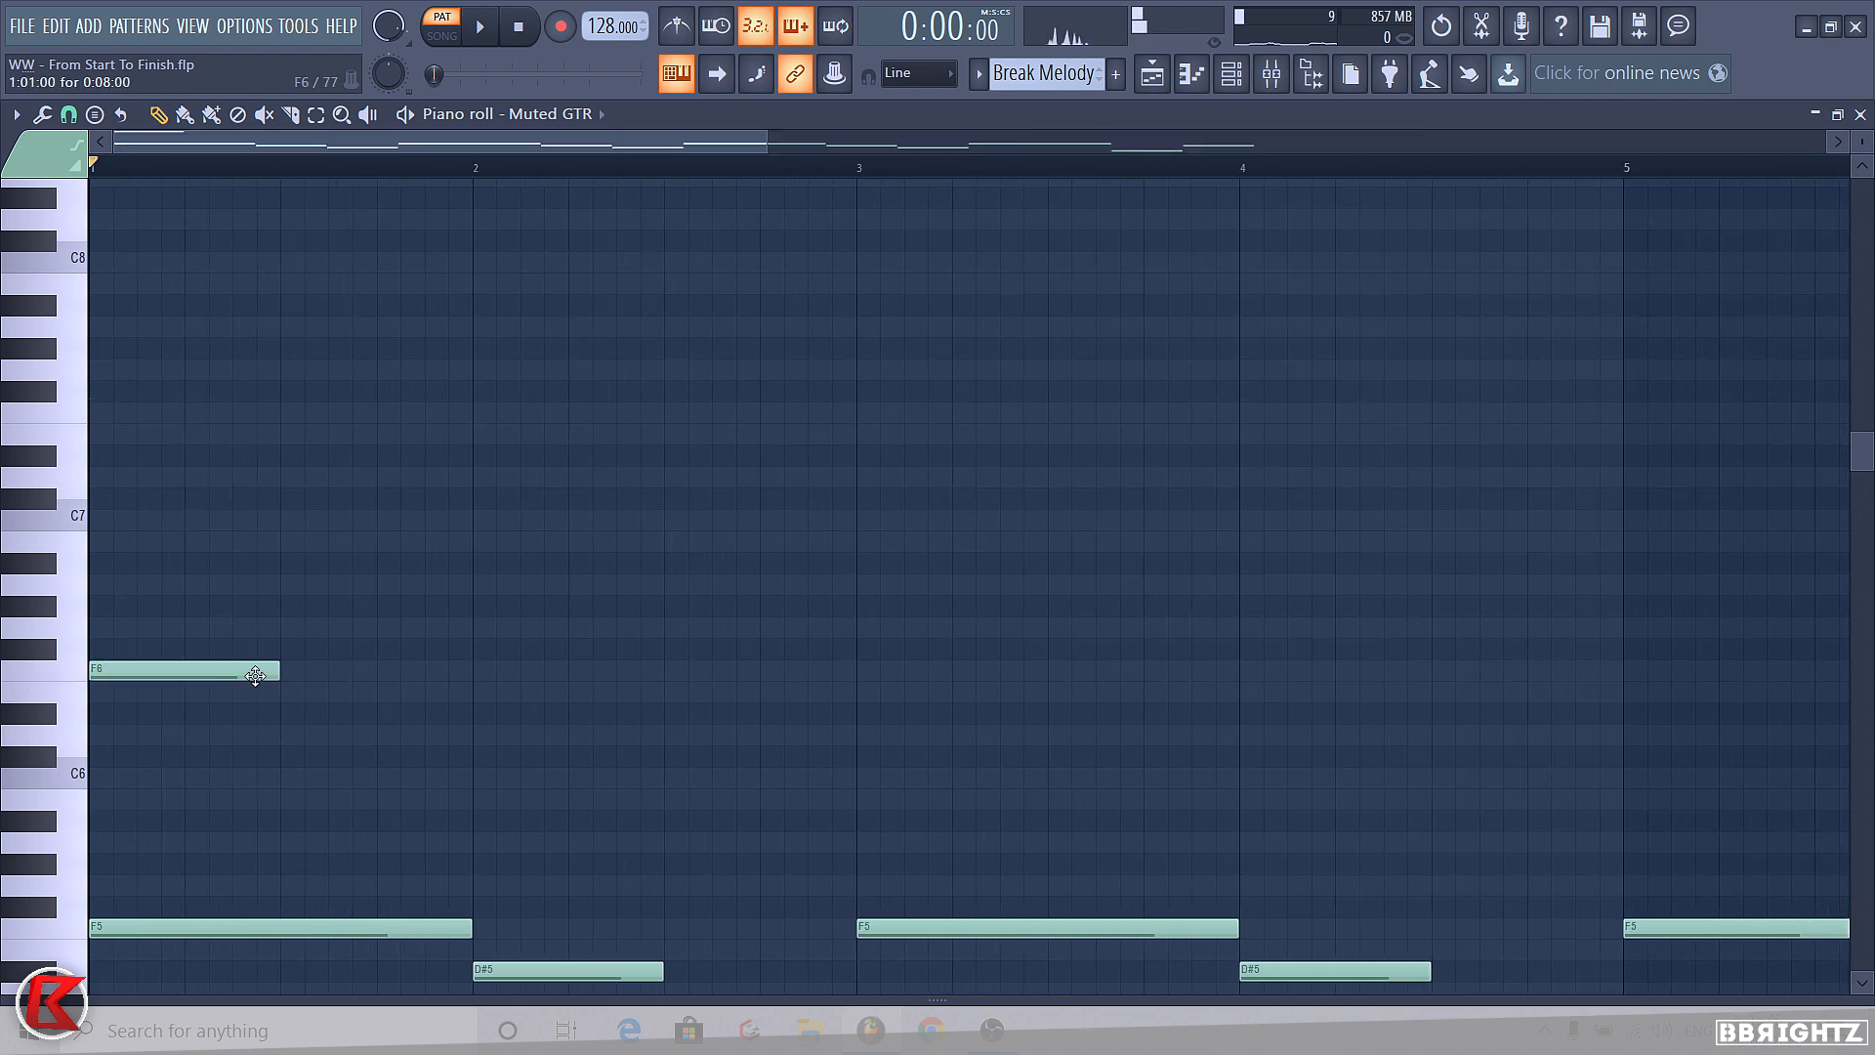
pyautogui.moveTo(277, 672); pyautogui.dragTo(177, 674)
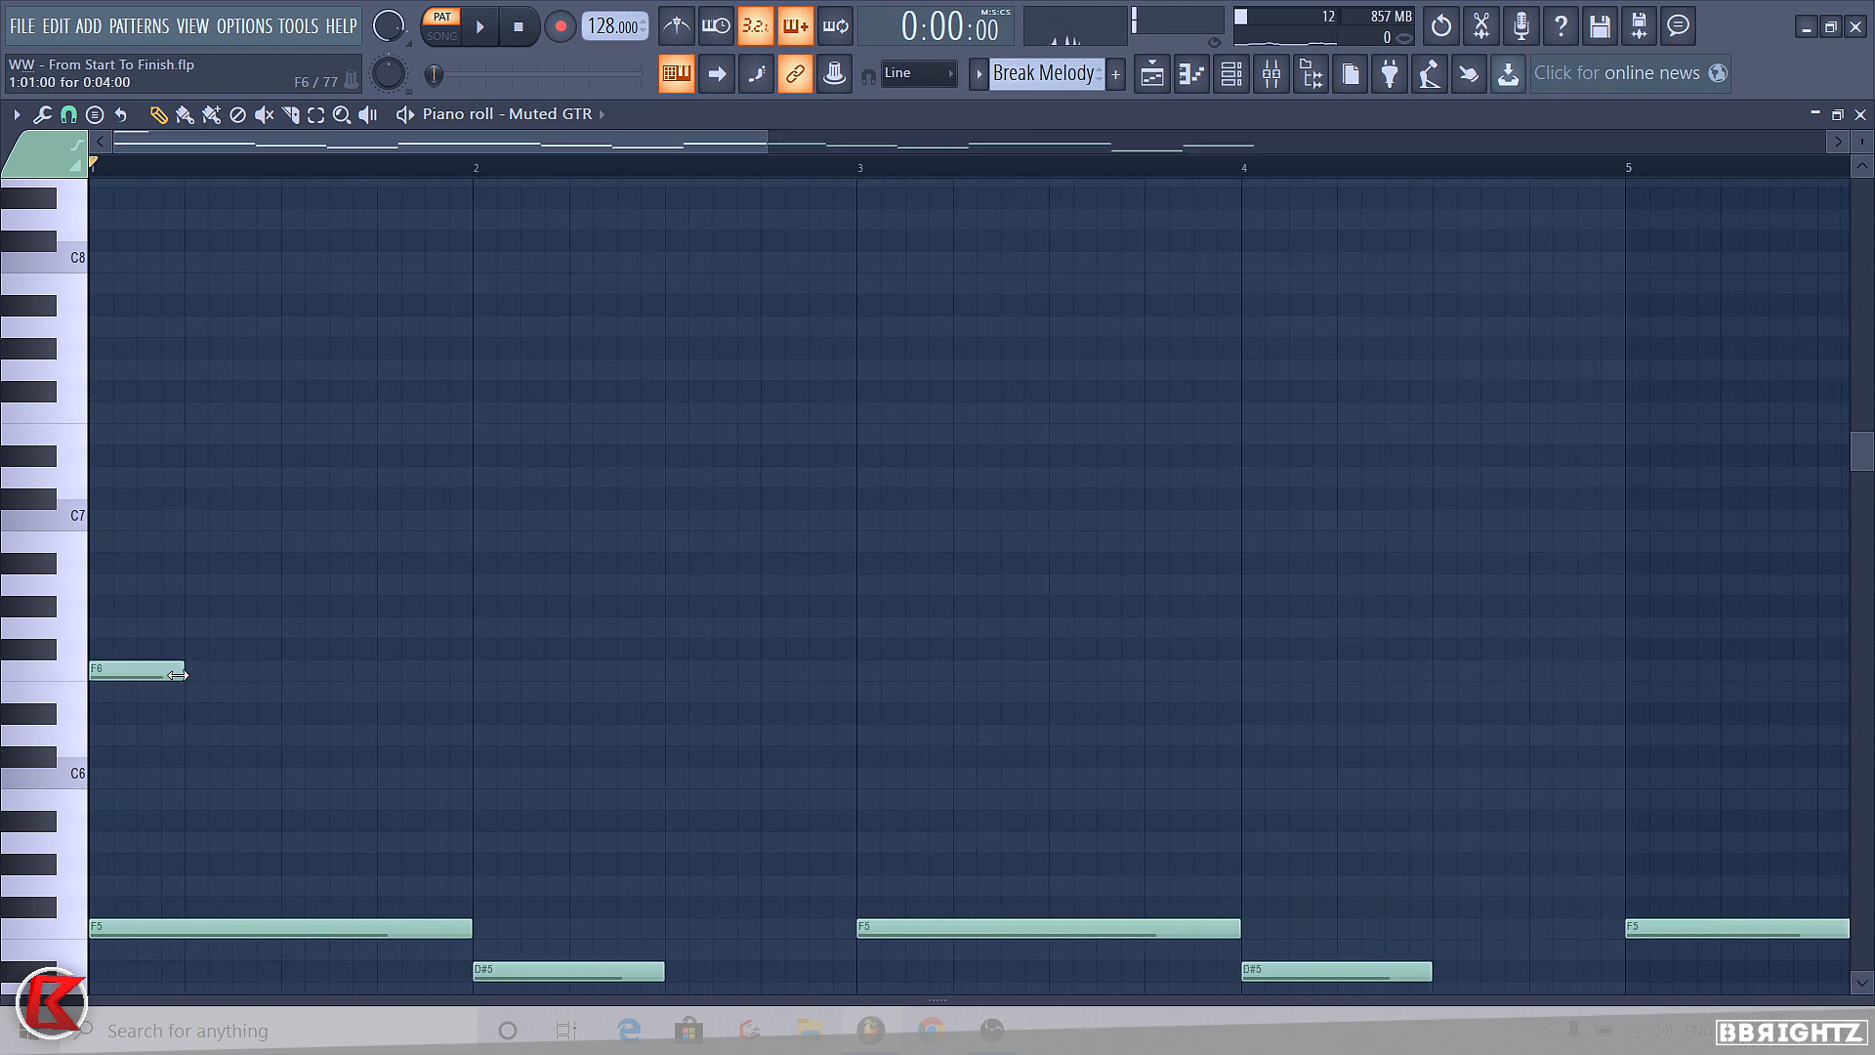
pyautogui.rightClick(116, 672)
# - Start an upper line in bar 1 with two-step G#6 notes at steps 1 and 4 and a slightly shorter F6 at step 7
pyautogui.click(102, 604)
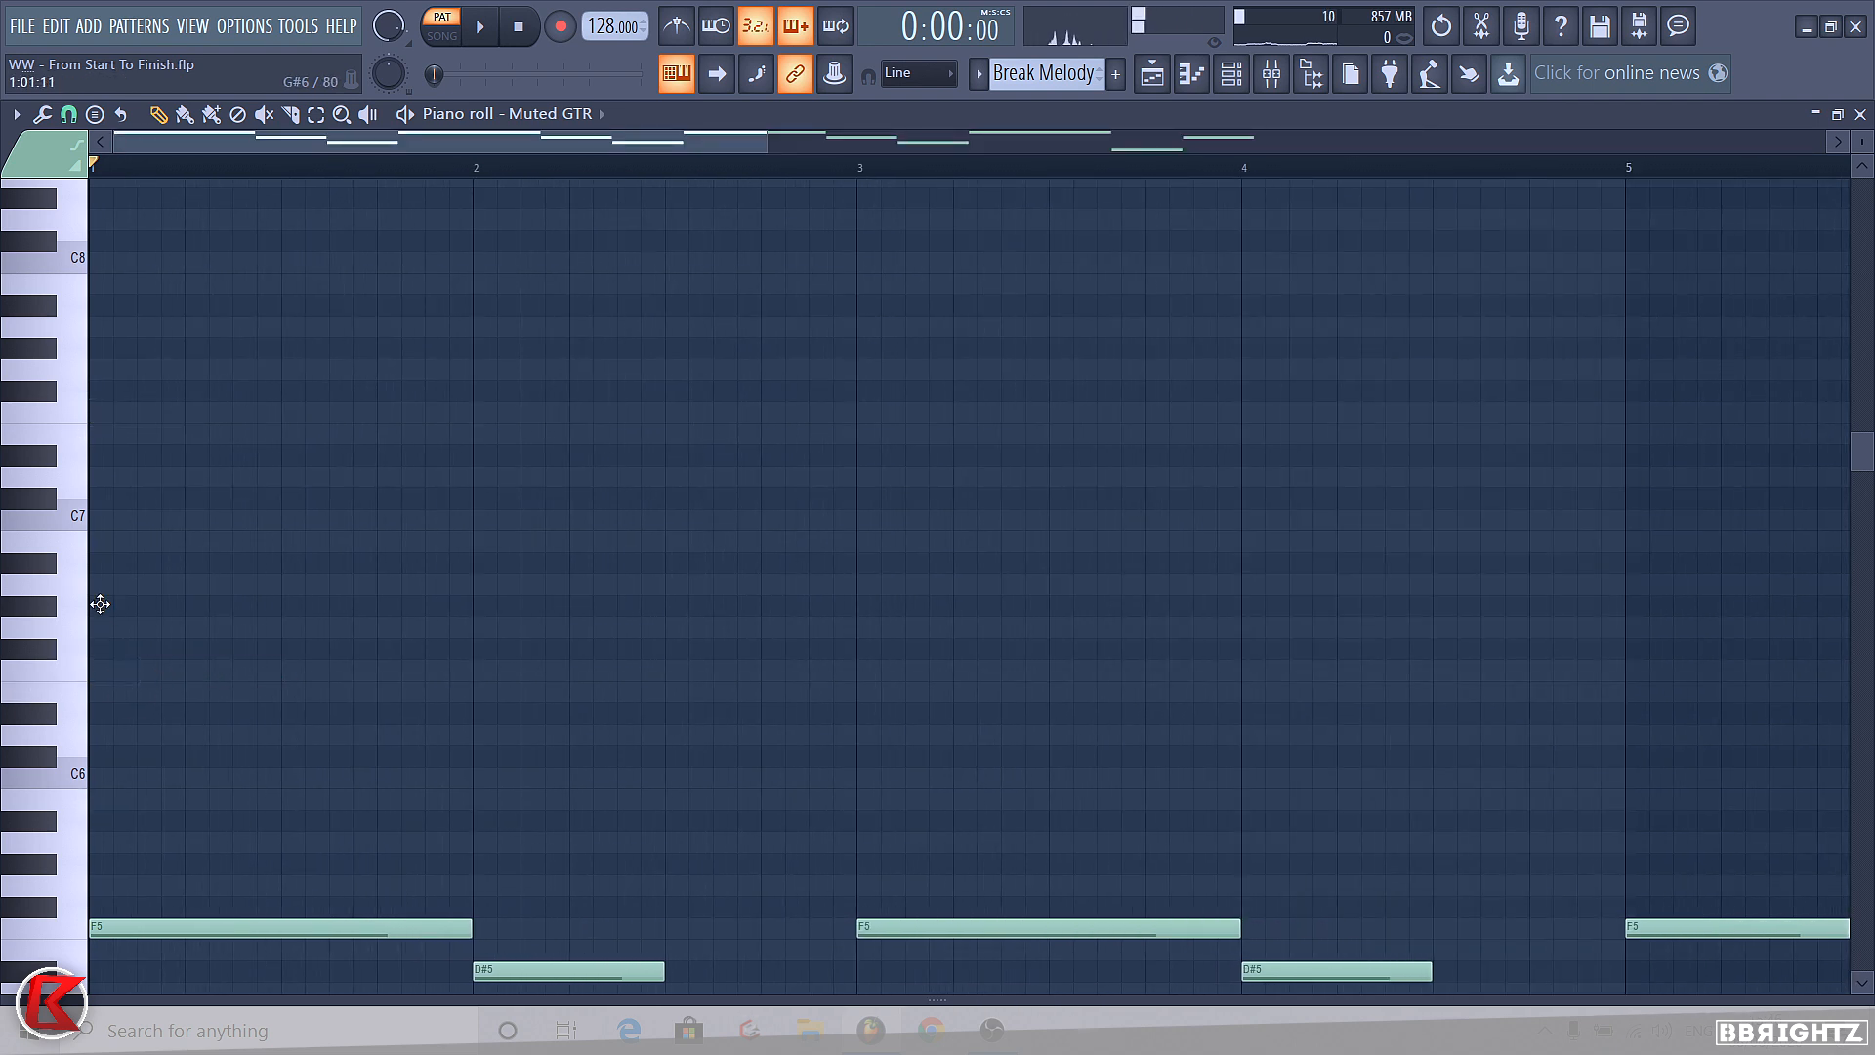
pyautogui.click(168, 605)
pyautogui.click(239, 690)
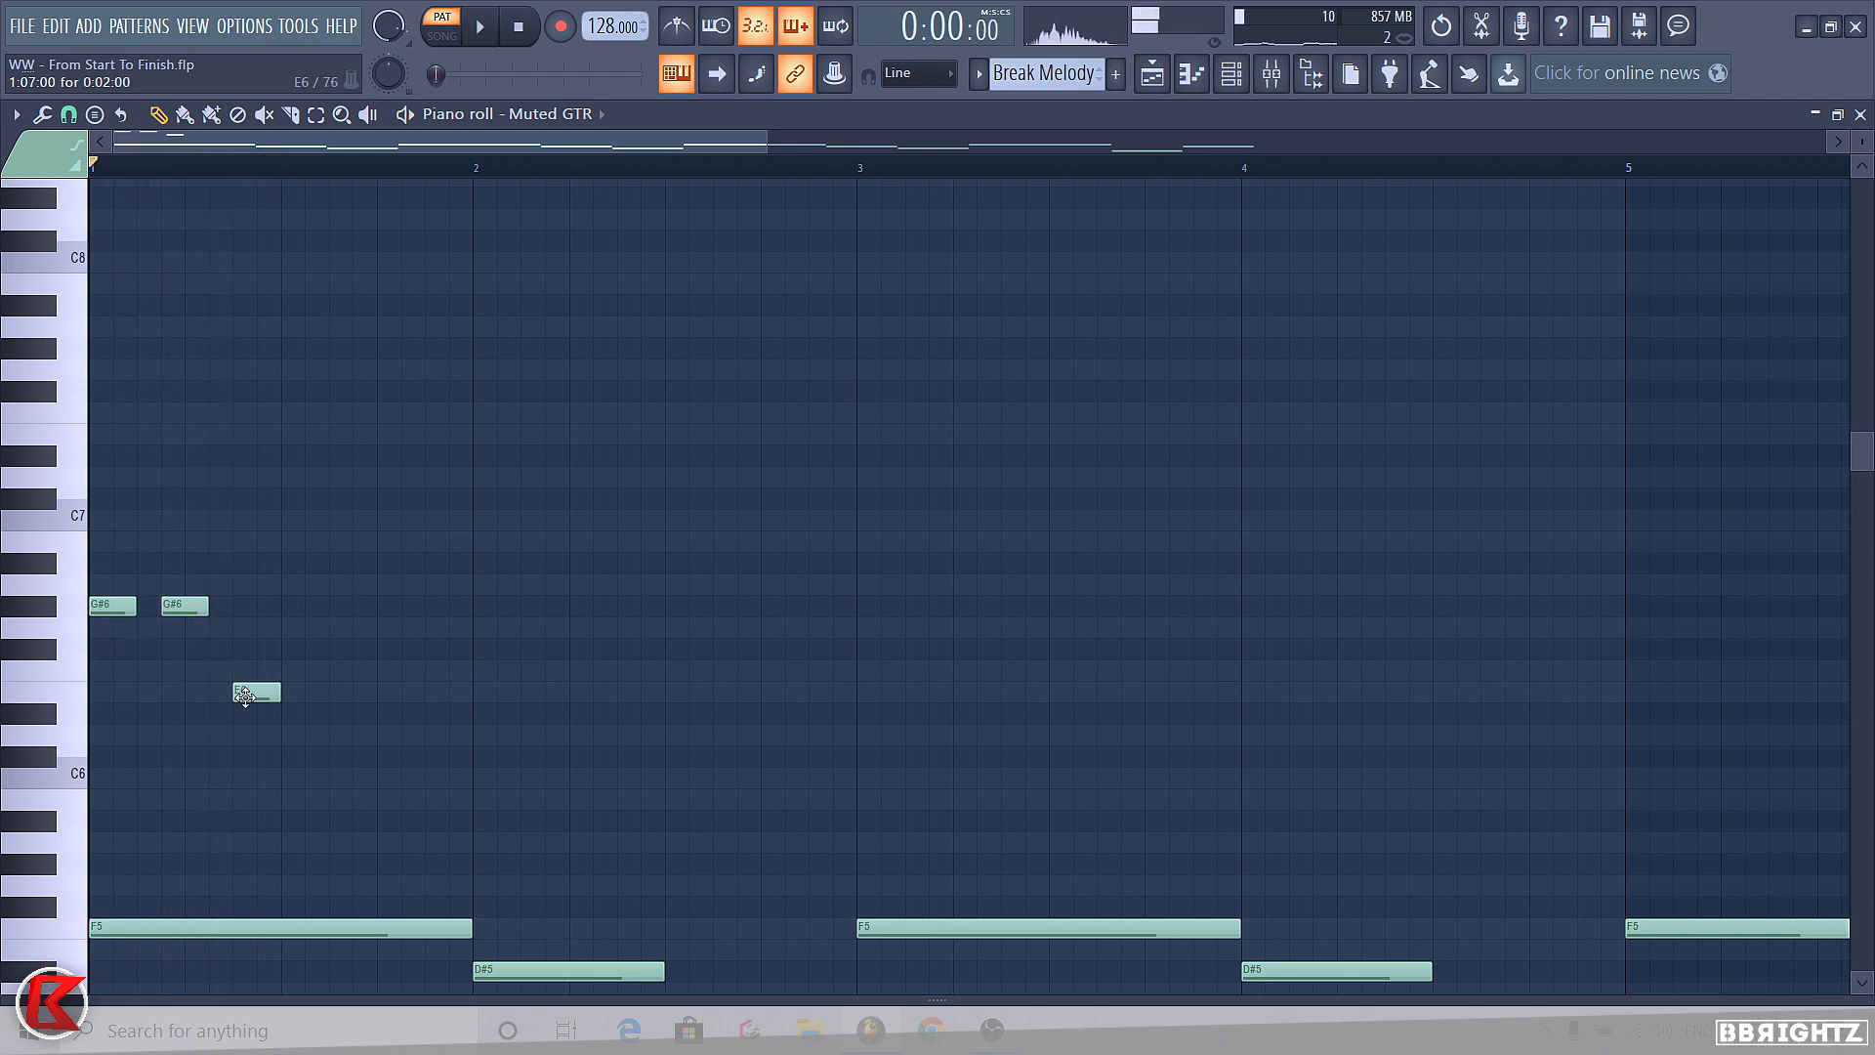
pyautogui.rightClick(251, 683)
pyautogui.click(249, 671)
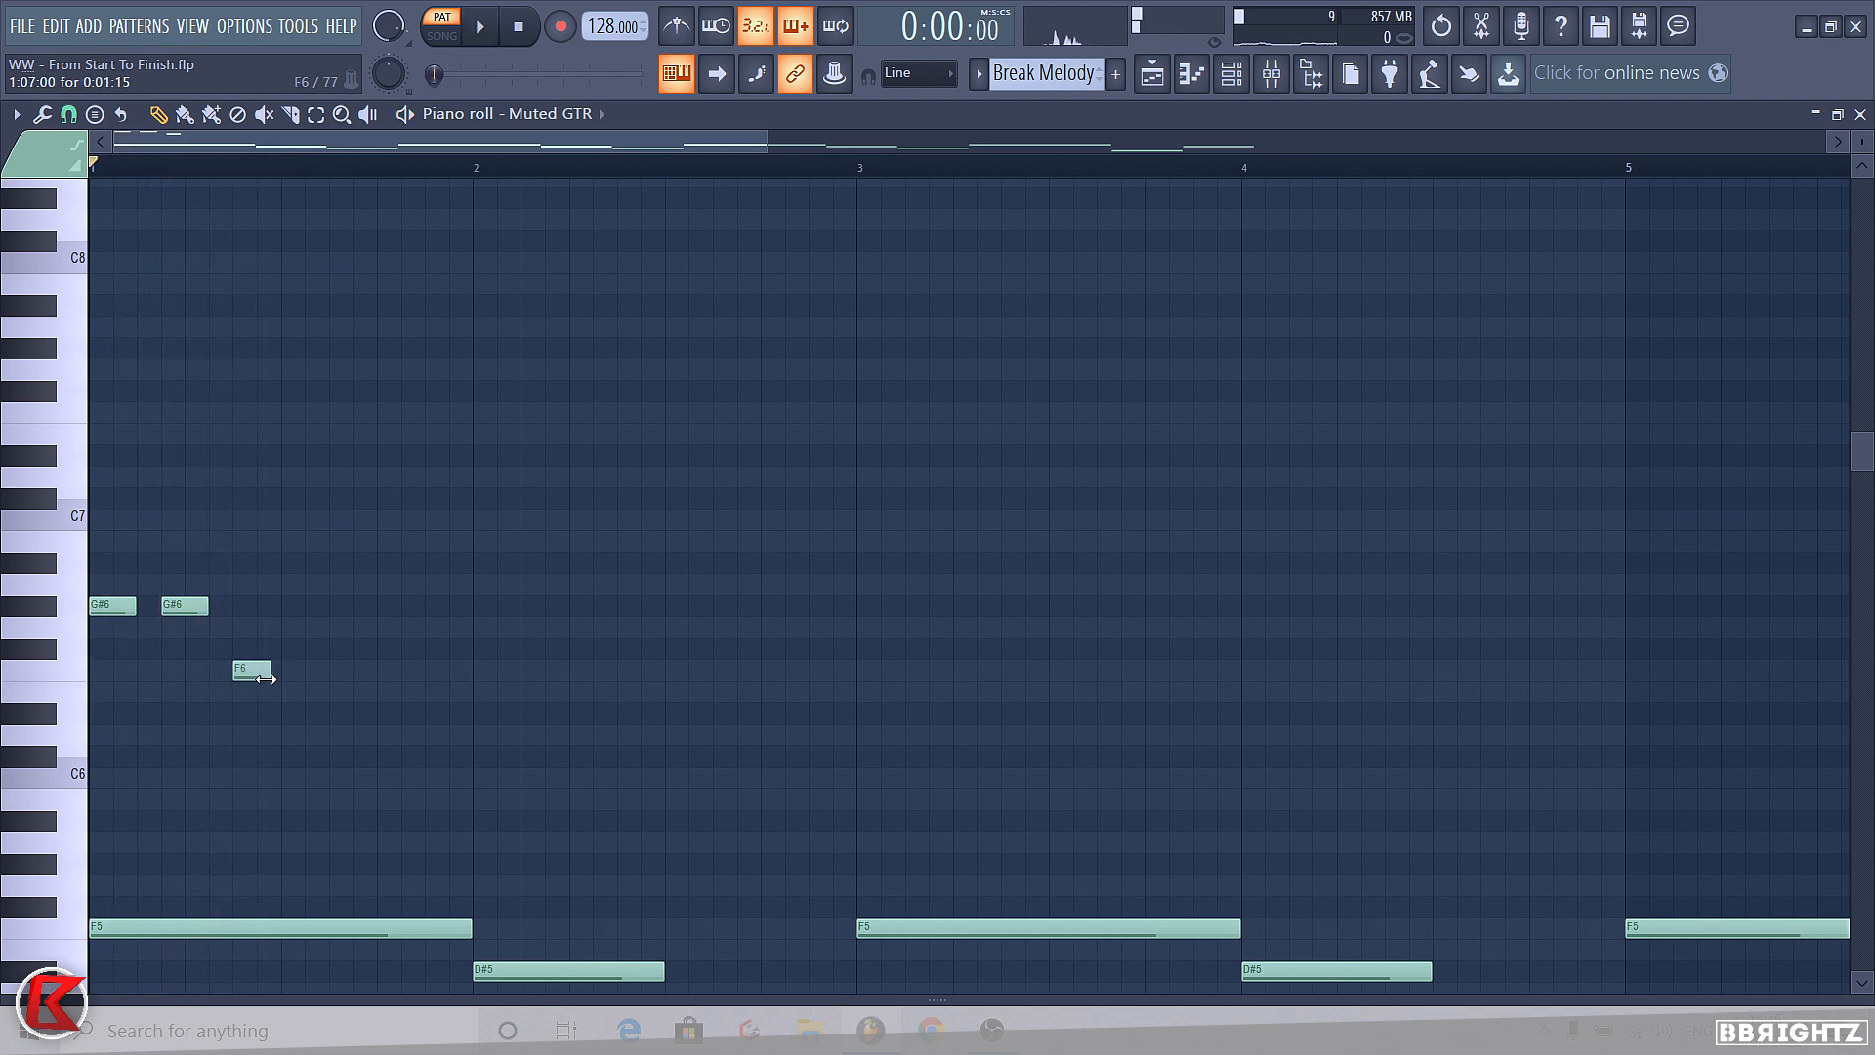
pyautogui.click(250, 677)
pyautogui.scroll(-1, 317, 564)
pyautogui.press('space')
pyautogui.press('space')
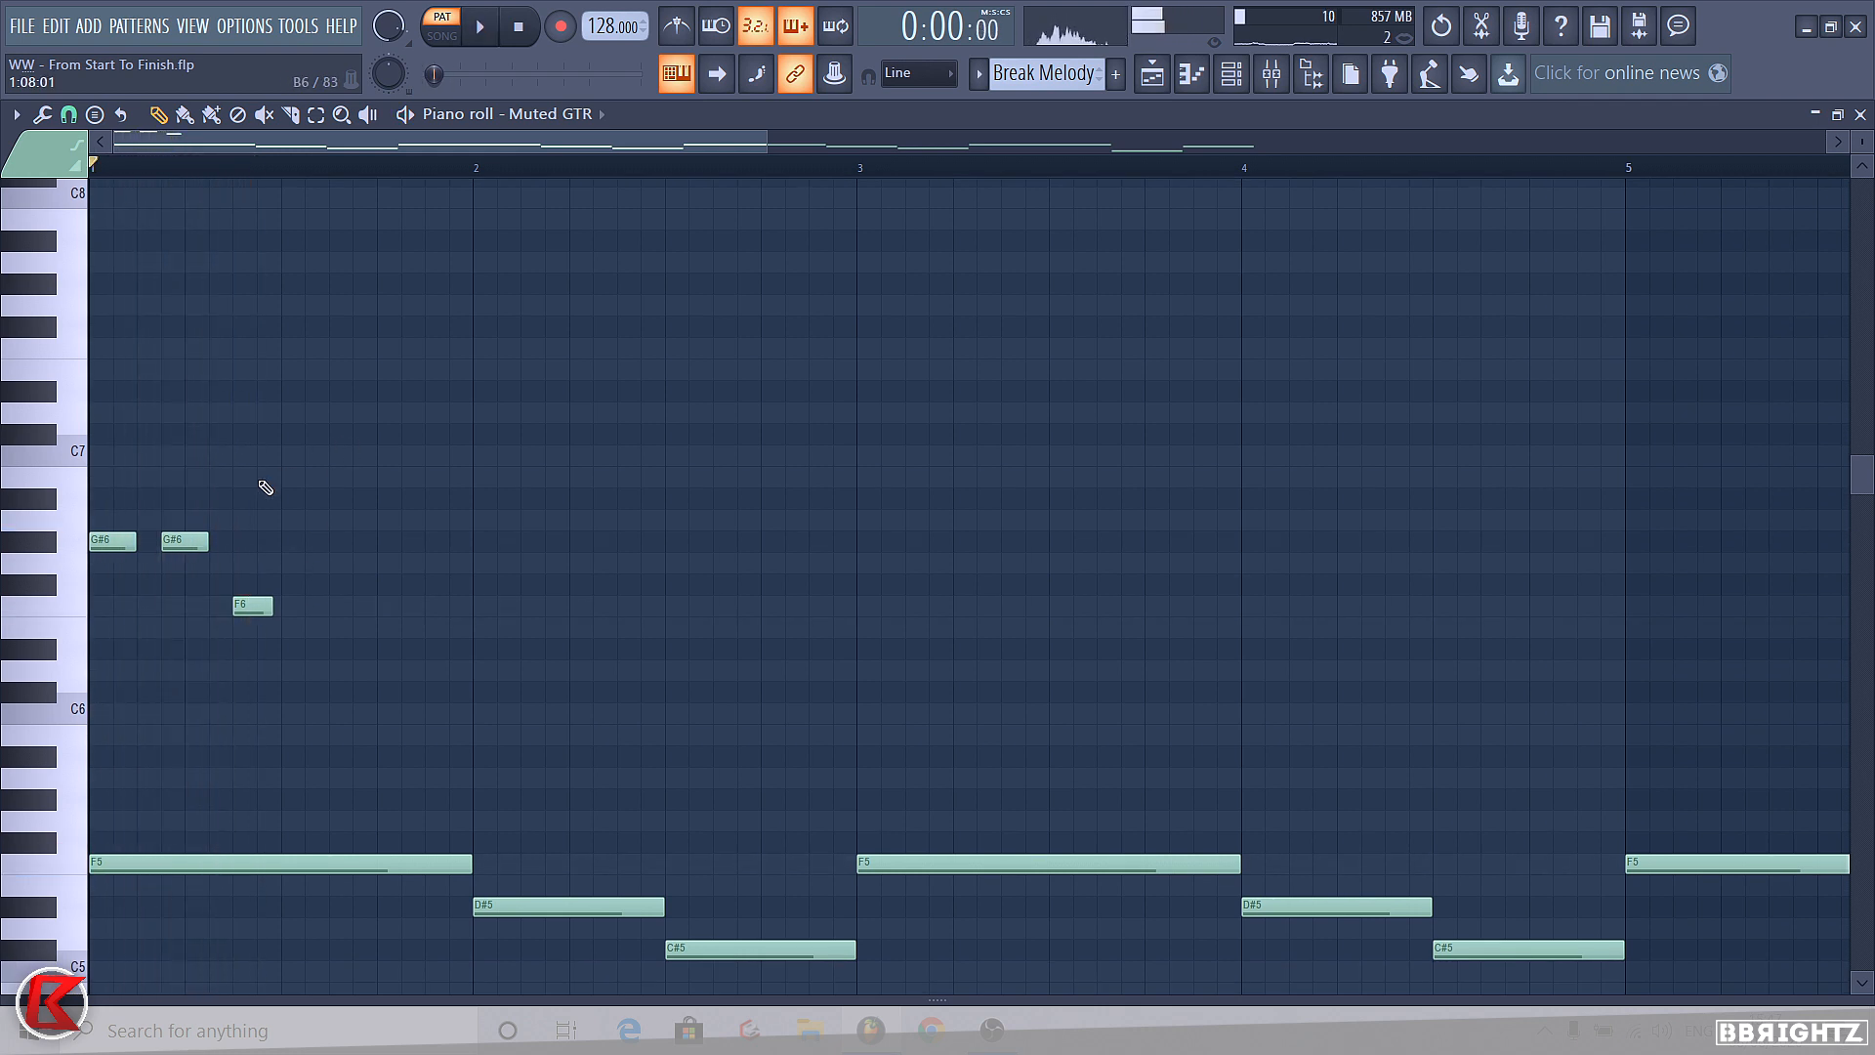
# - Continue the upper line in bar 1 with short G#6 notes at steps 9 and 12 and a short D#6 at step 15
pyautogui.click(295, 543)
pyautogui.press('space')
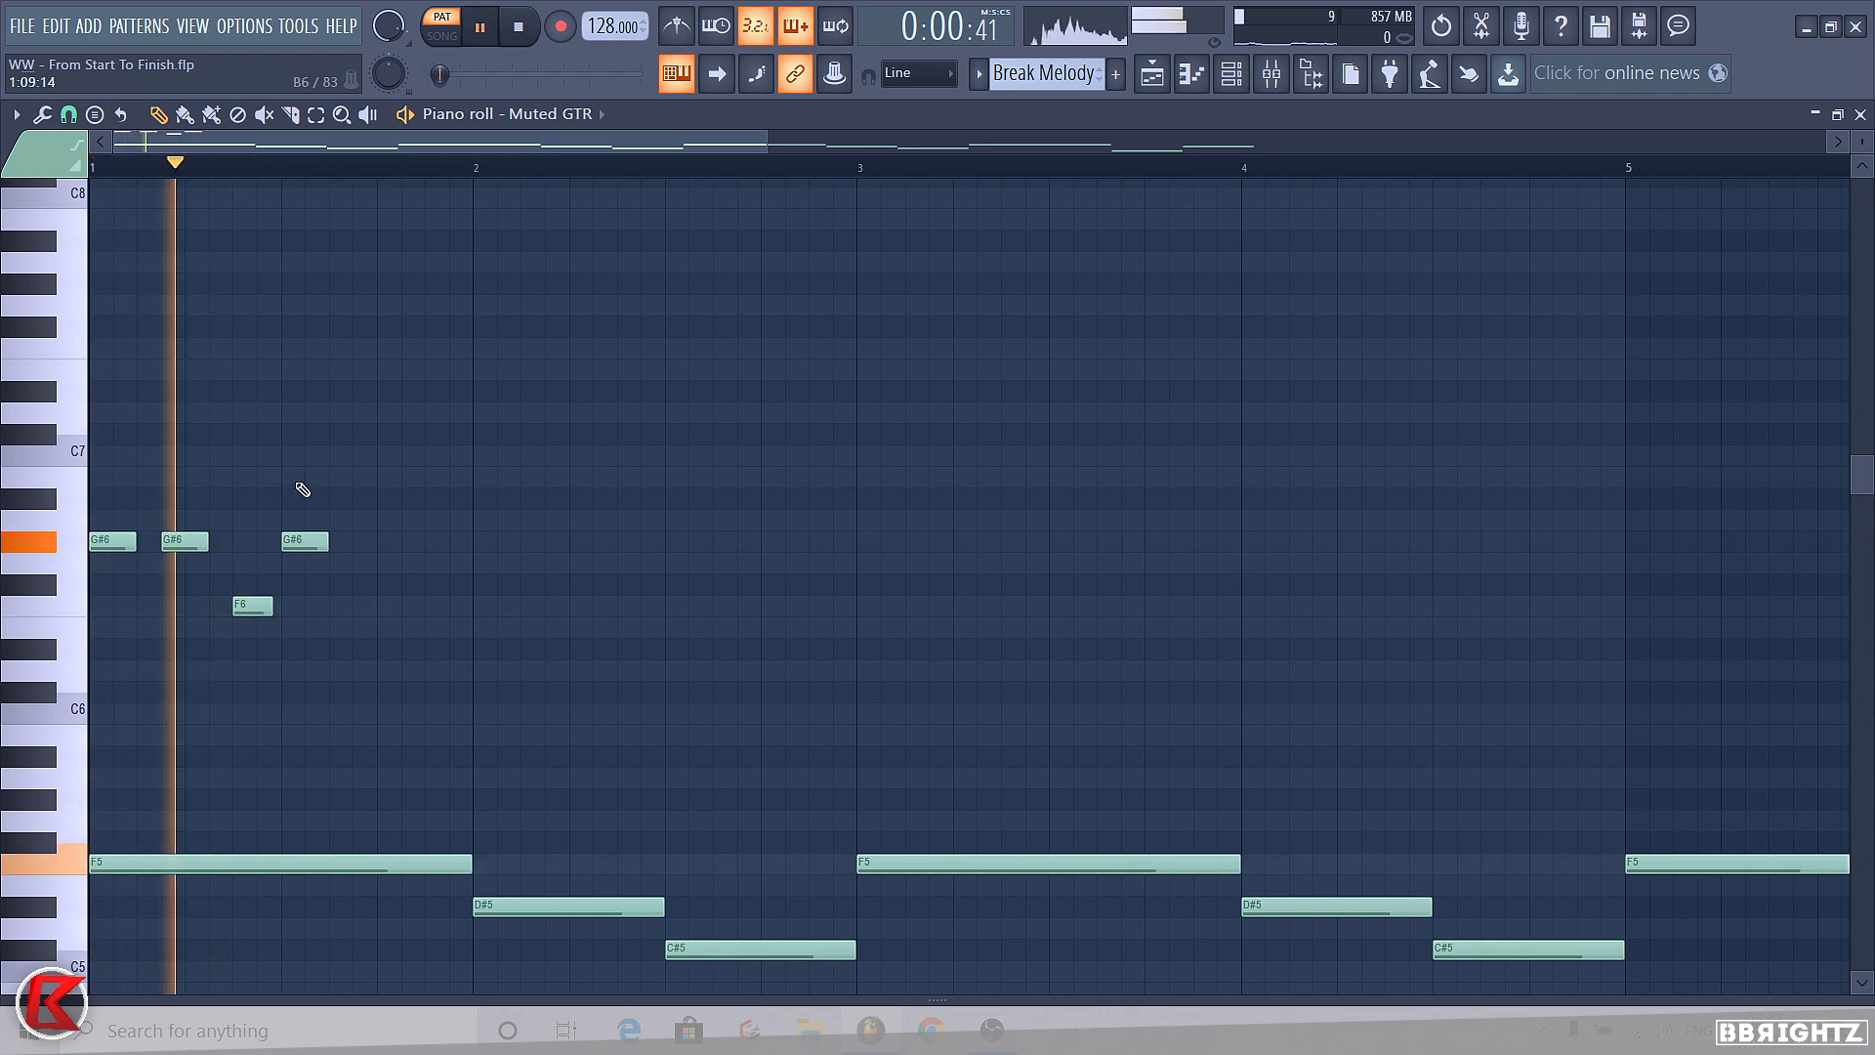
pyautogui.press('space')
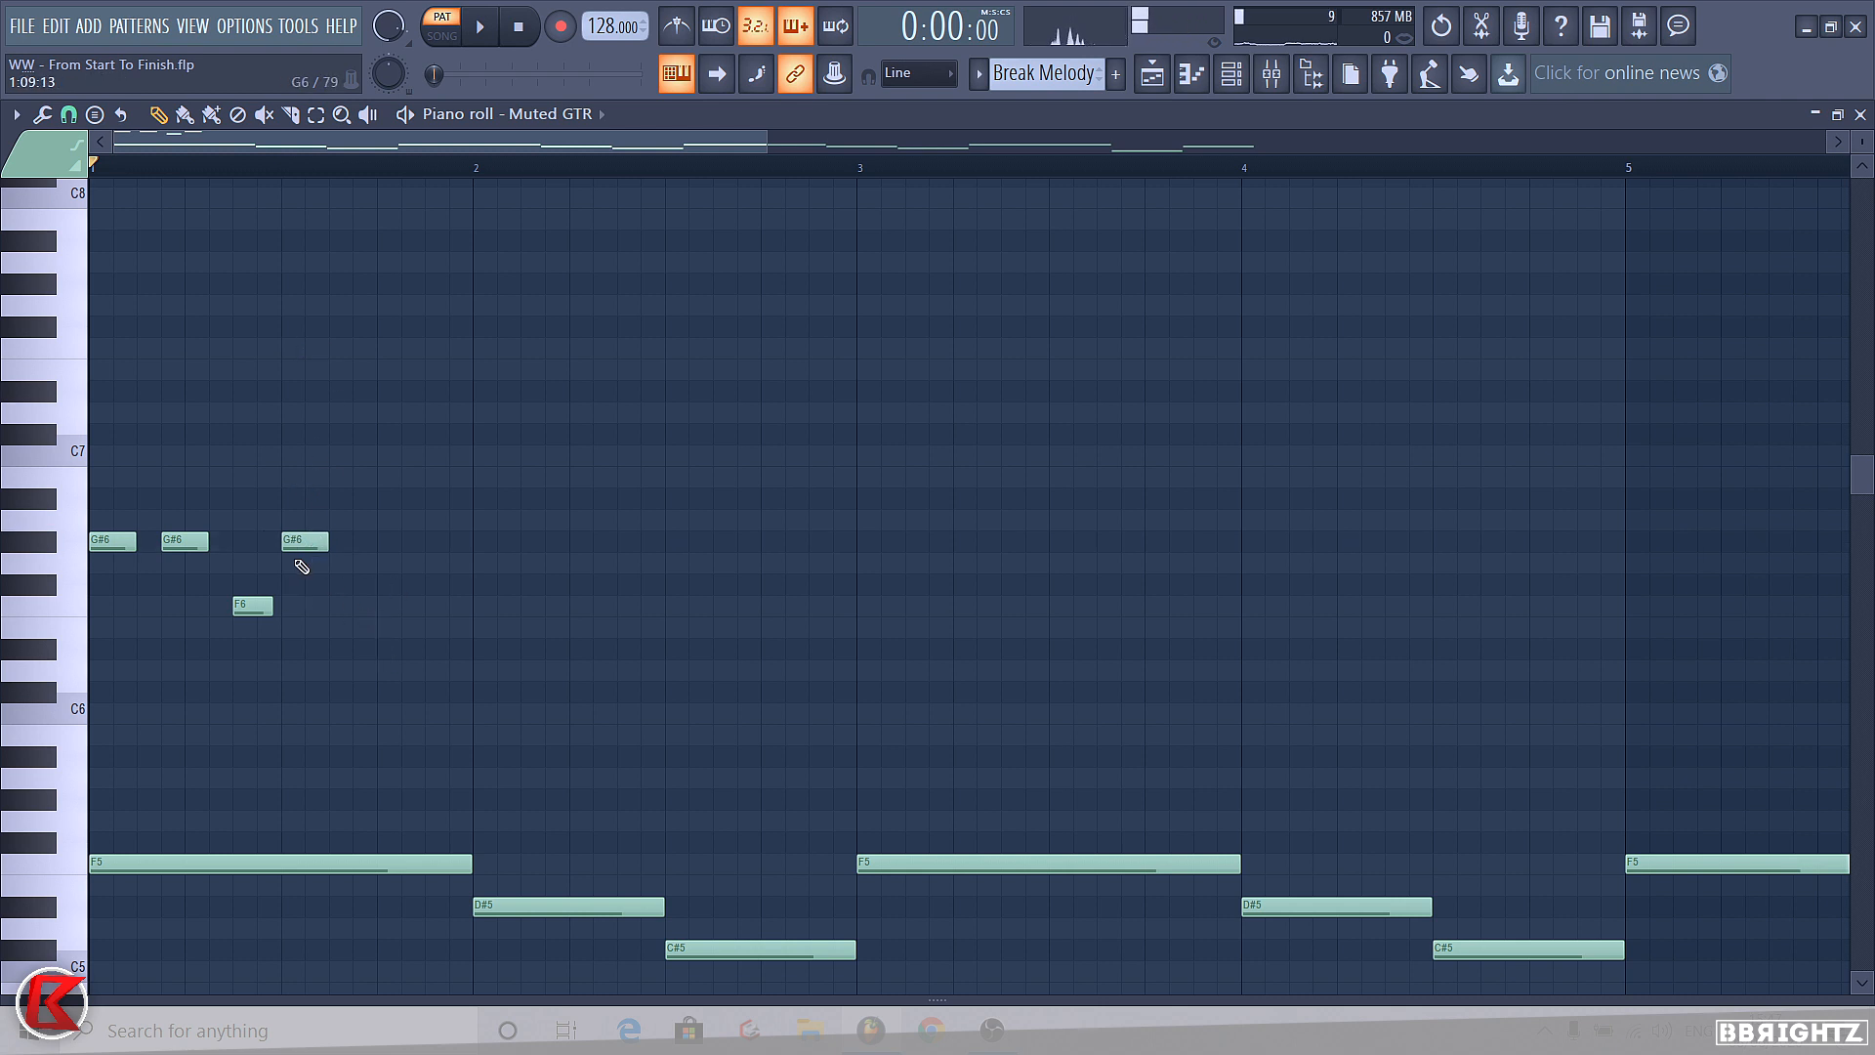
pyautogui.press('space')
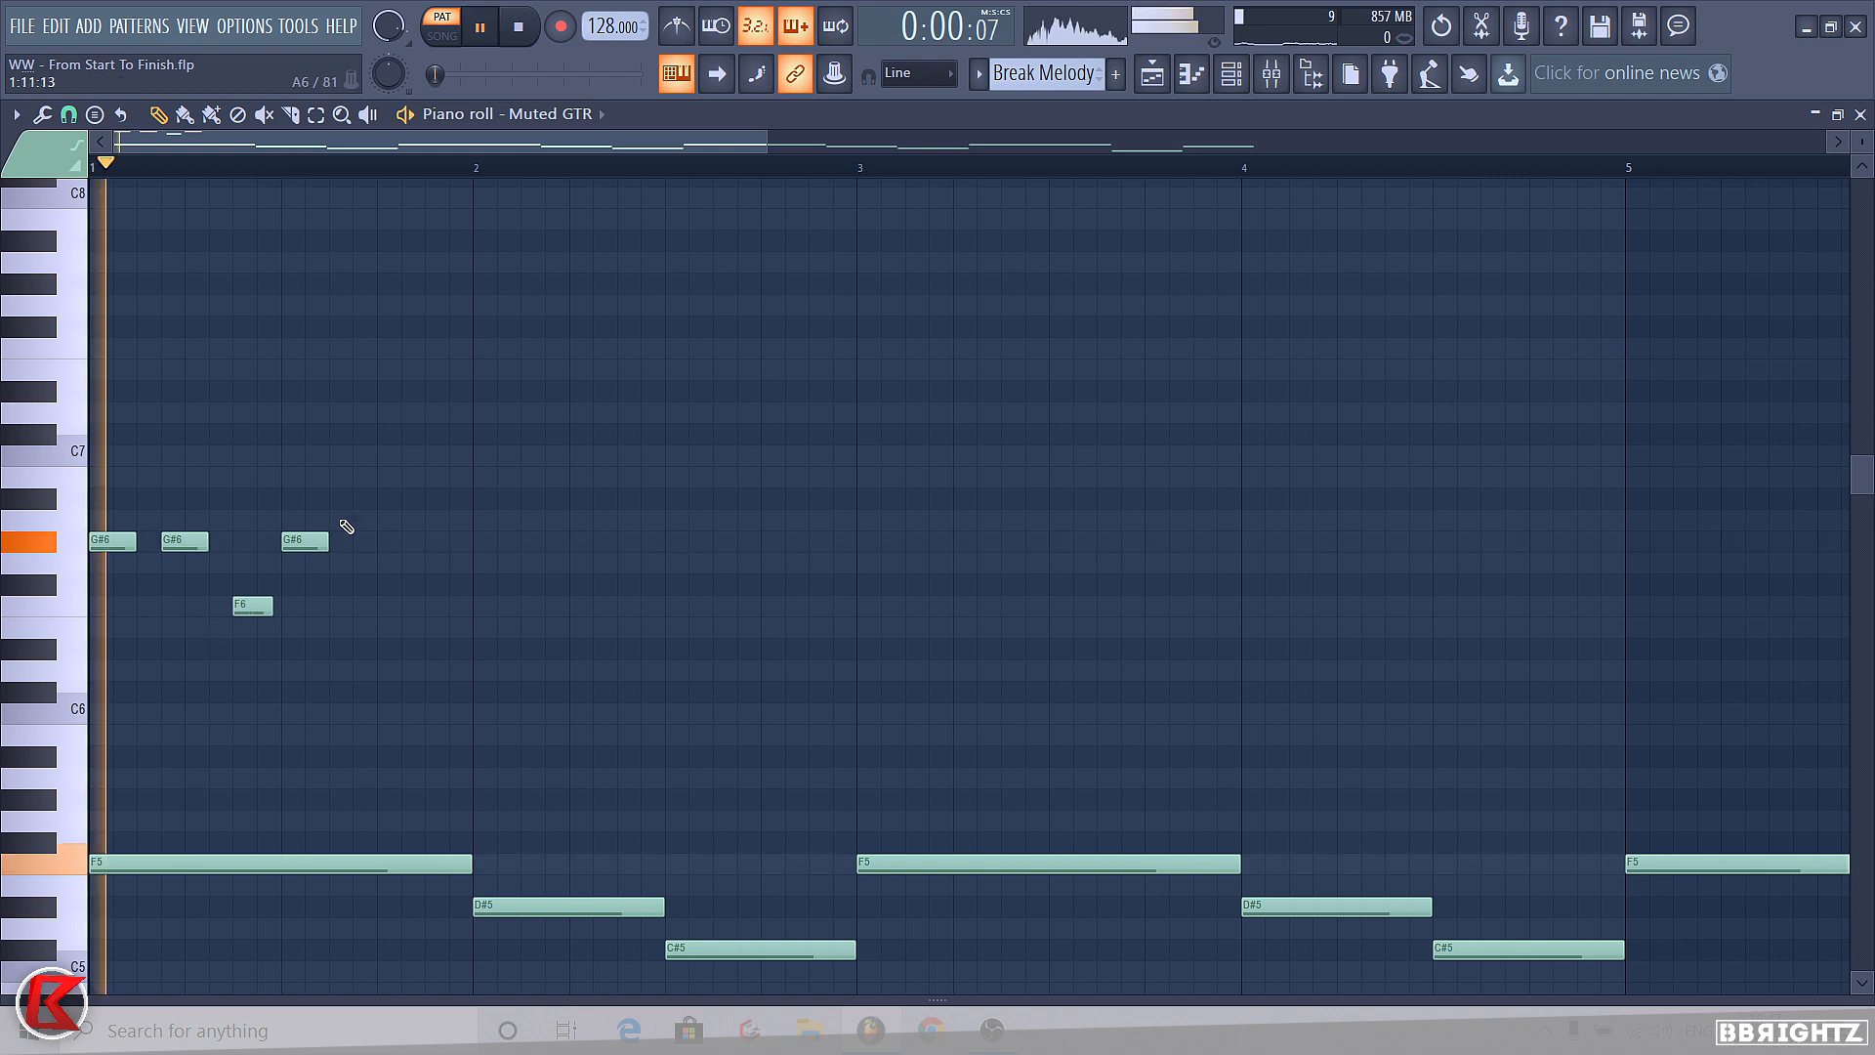
pyautogui.click(361, 541)
pyautogui.press('space')
pyautogui.click(427, 647)
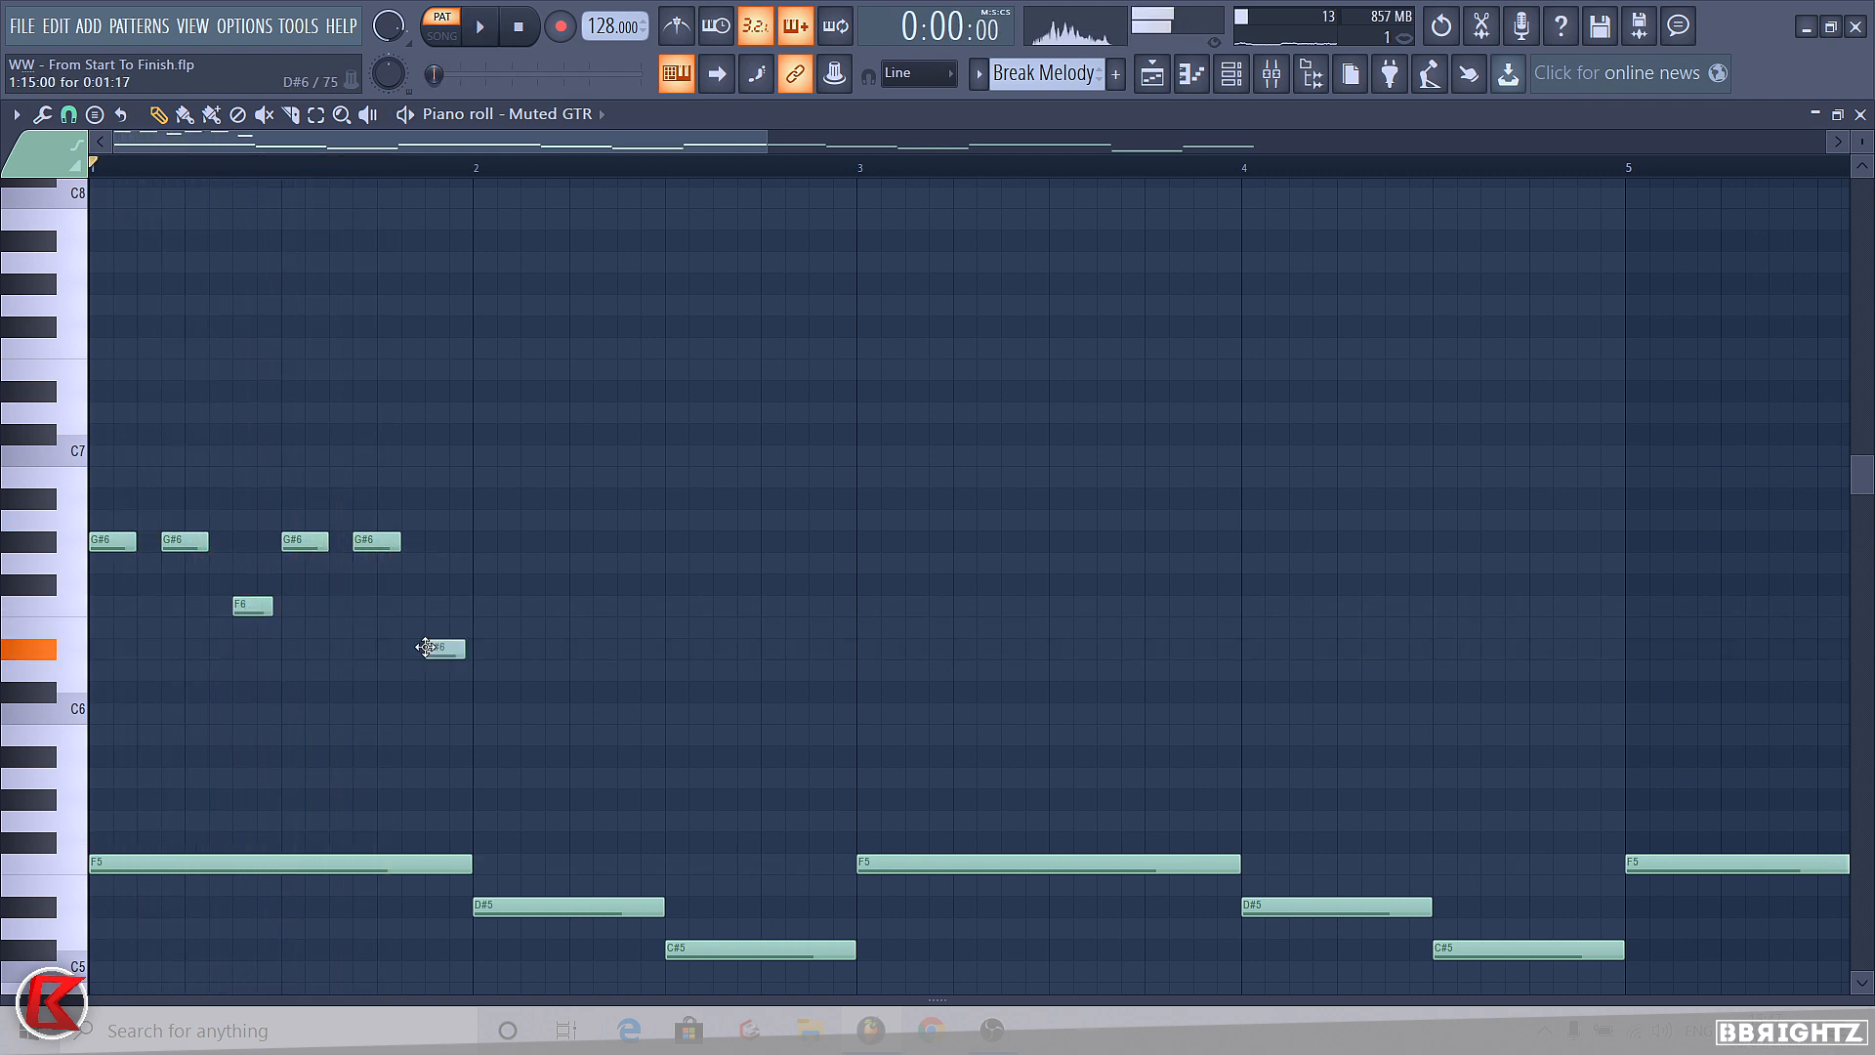
# - Try a short G#6 note at the start of bar 2 and audition the keys around that pitch
pyautogui.click(480, 541)
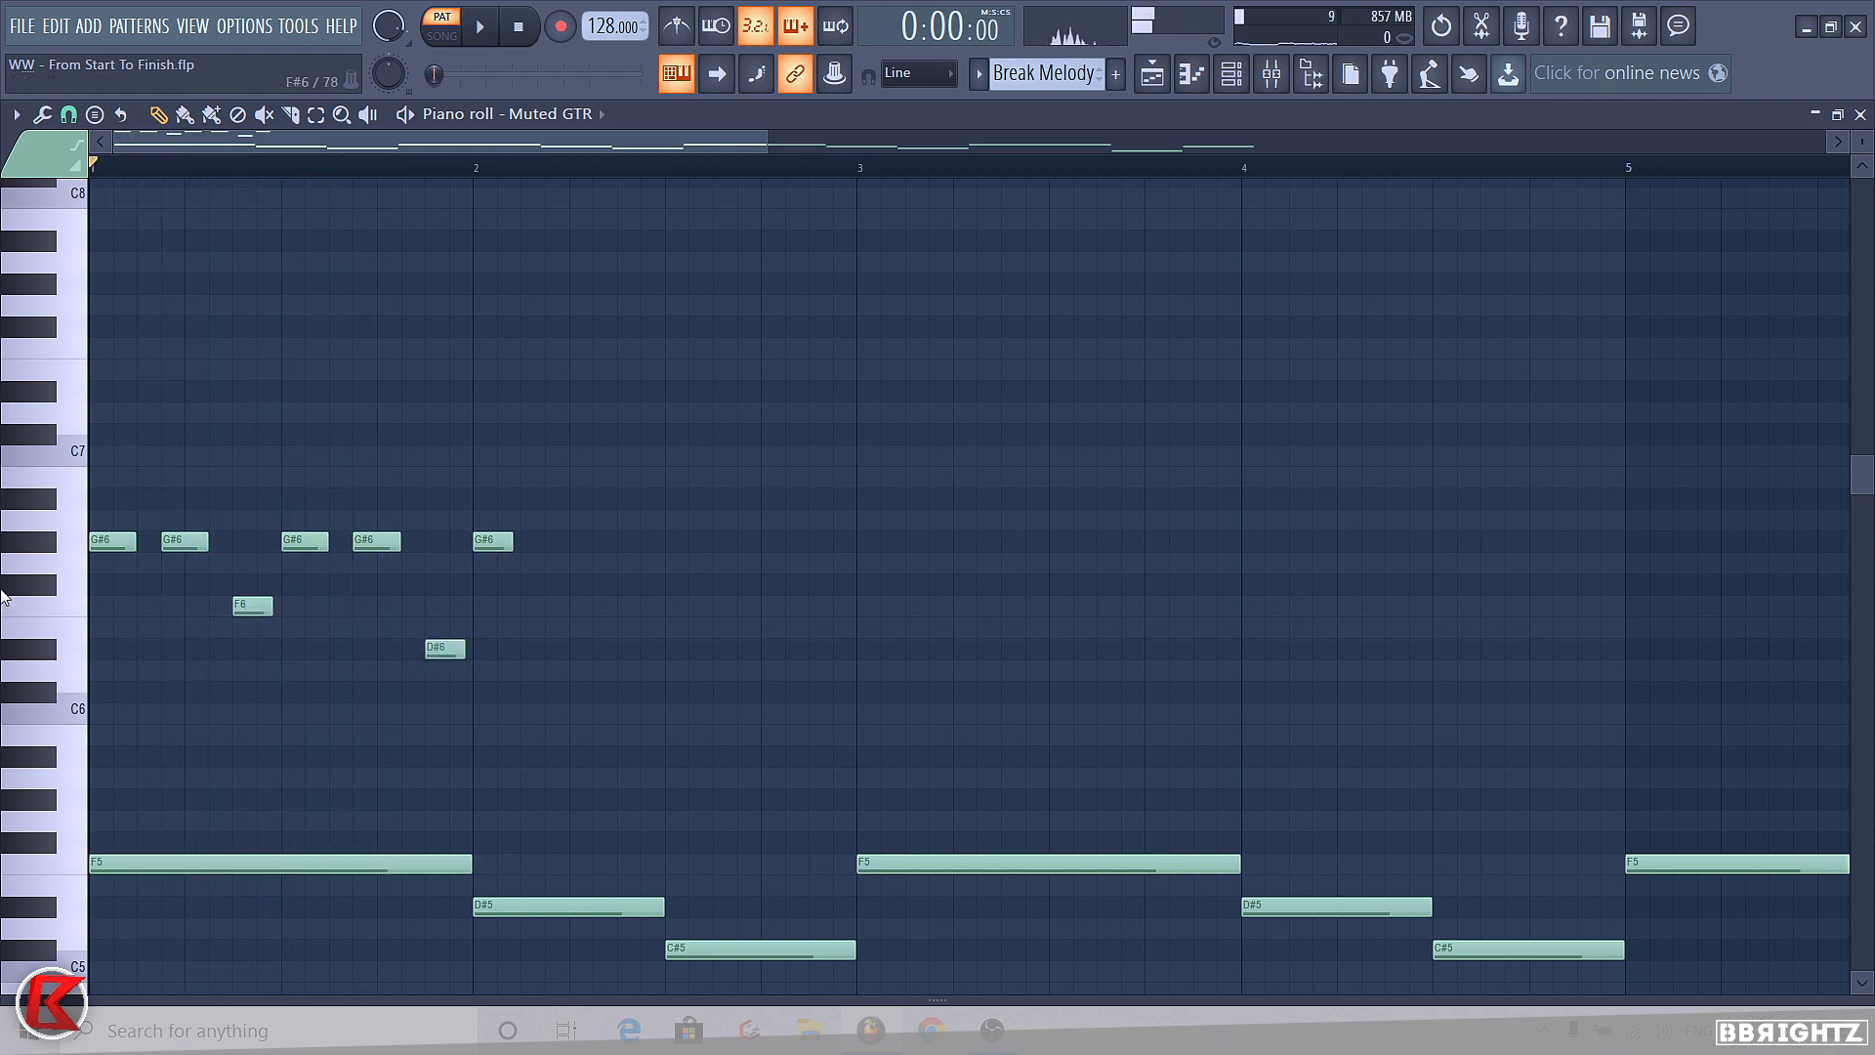
pyautogui.click(78, 571)
pyautogui.click(36, 528)
pyautogui.click(52, 546)
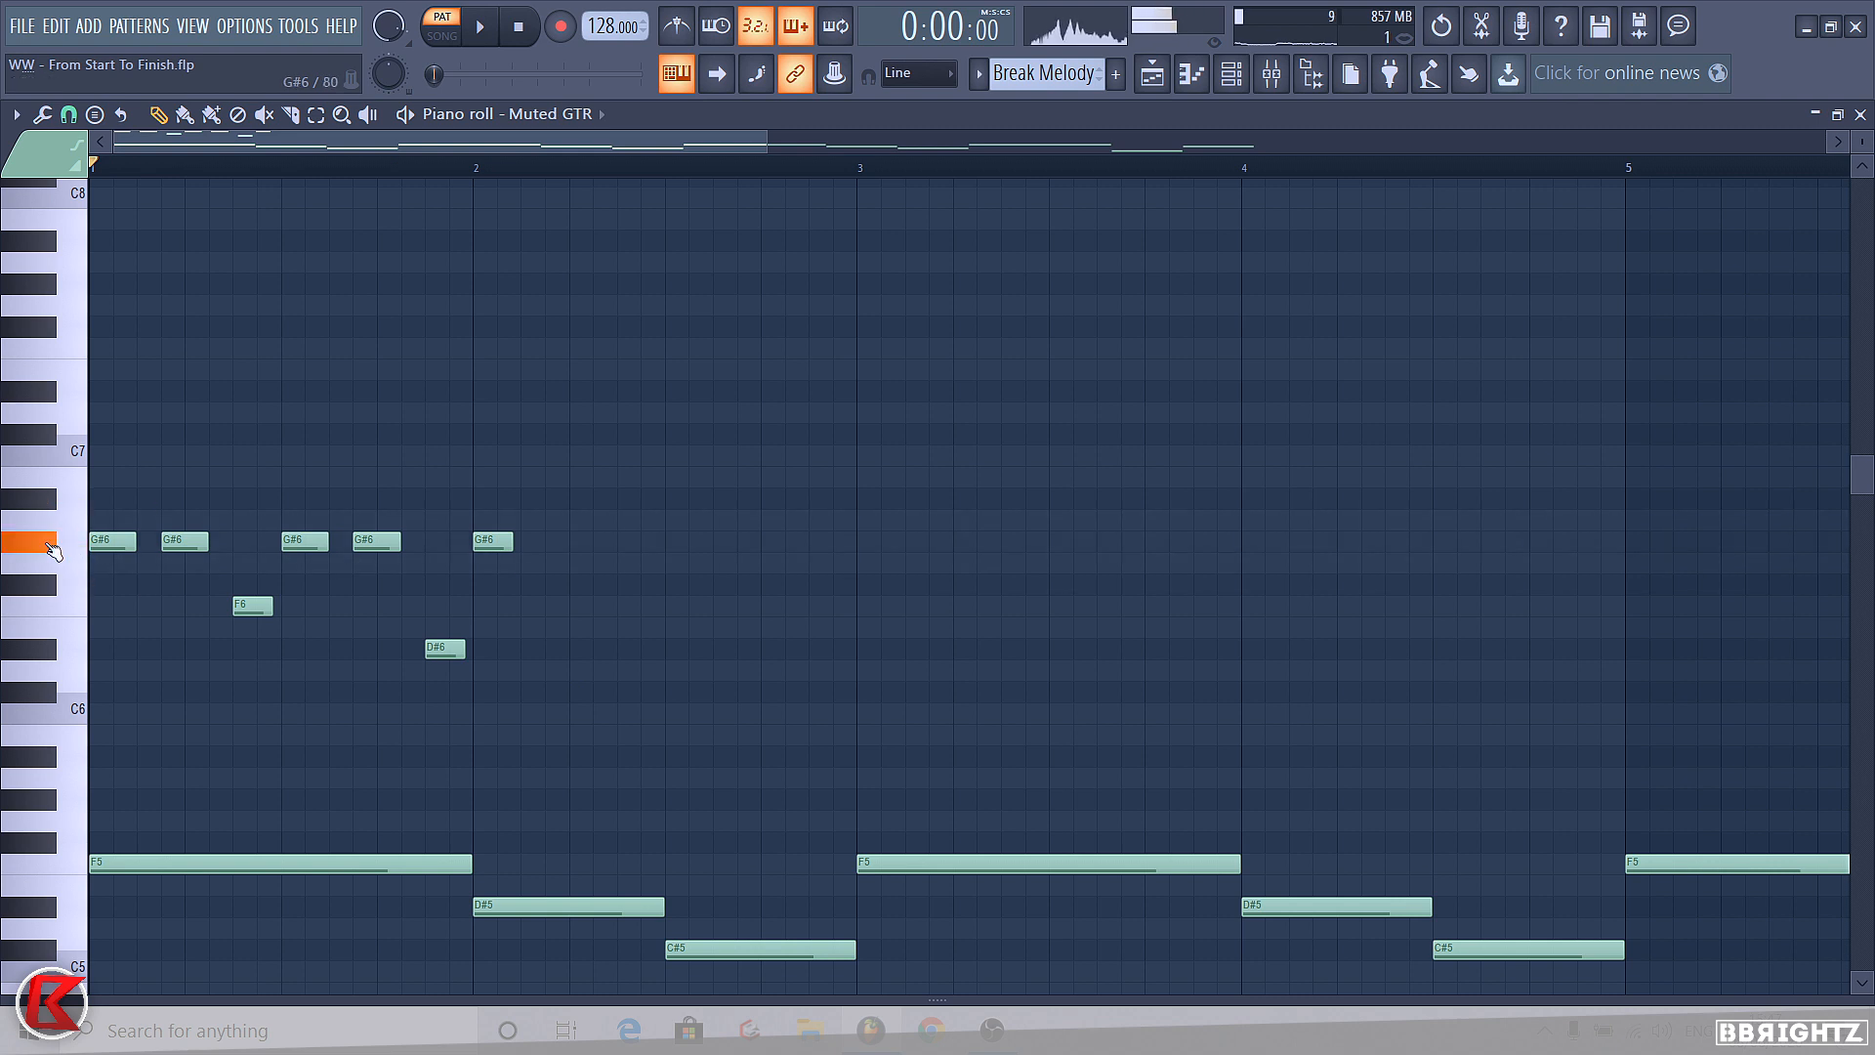
pyautogui.click(80, 615)
pyautogui.press('space')
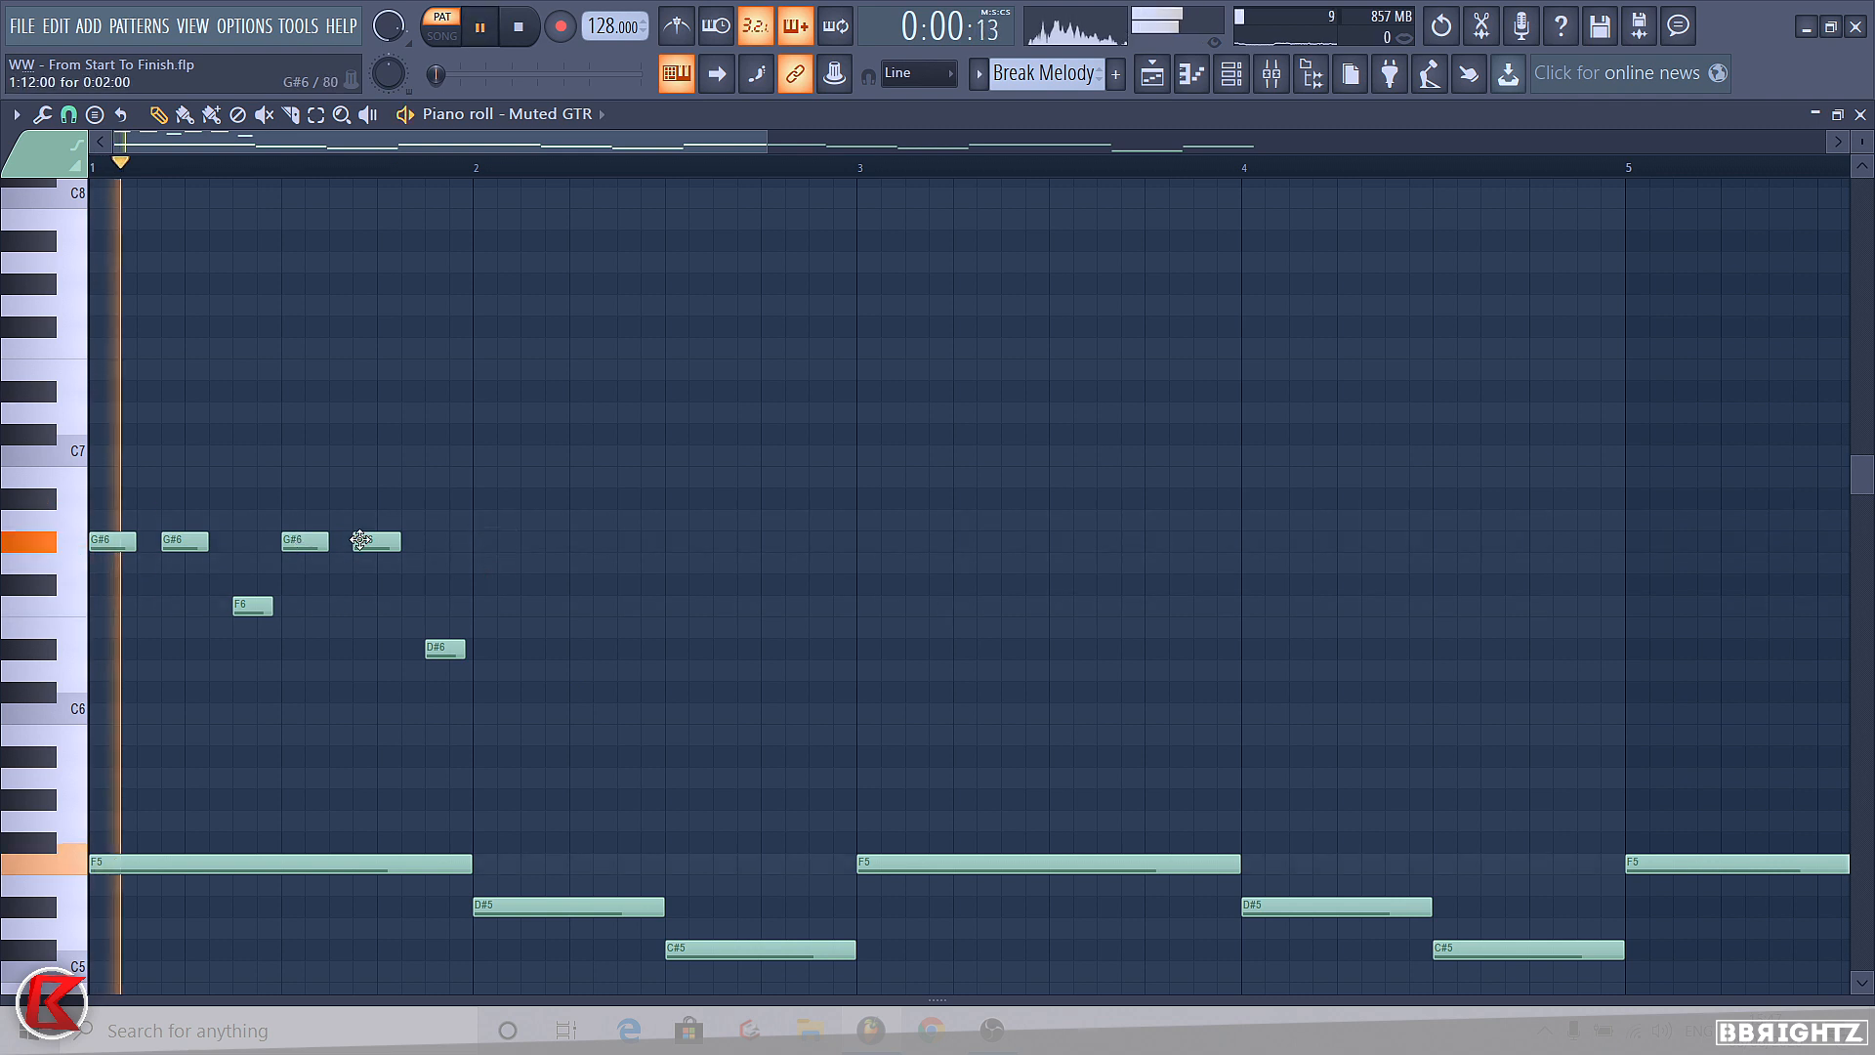
# - Place two-step notes G6, G#6 and G6 at steps 1, 4 and 7 of bar 2, and play the line
pyautogui.click(547, 520)
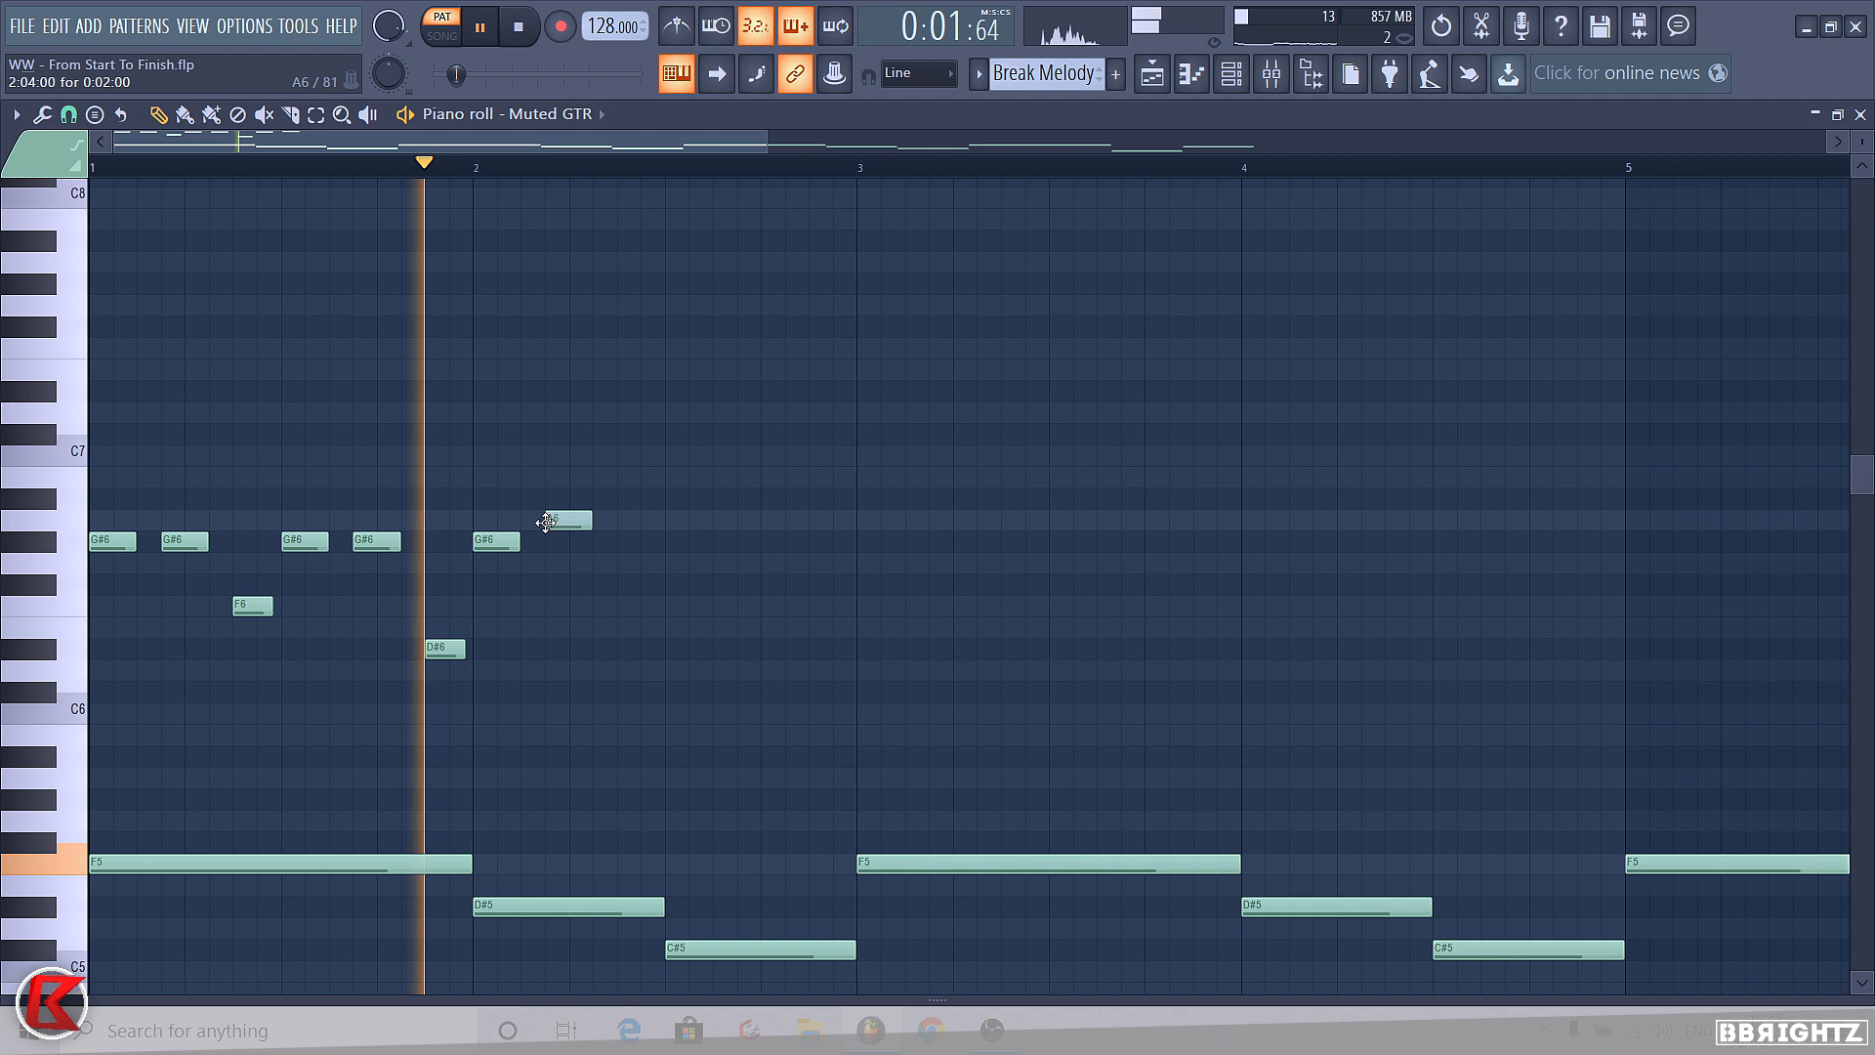
pyautogui.press('space')
pyautogui.click(627, 547)
pyautogui.moveTo(509, 542); pyautogui.dragTo(625, 561)
pyautogui.press('space')
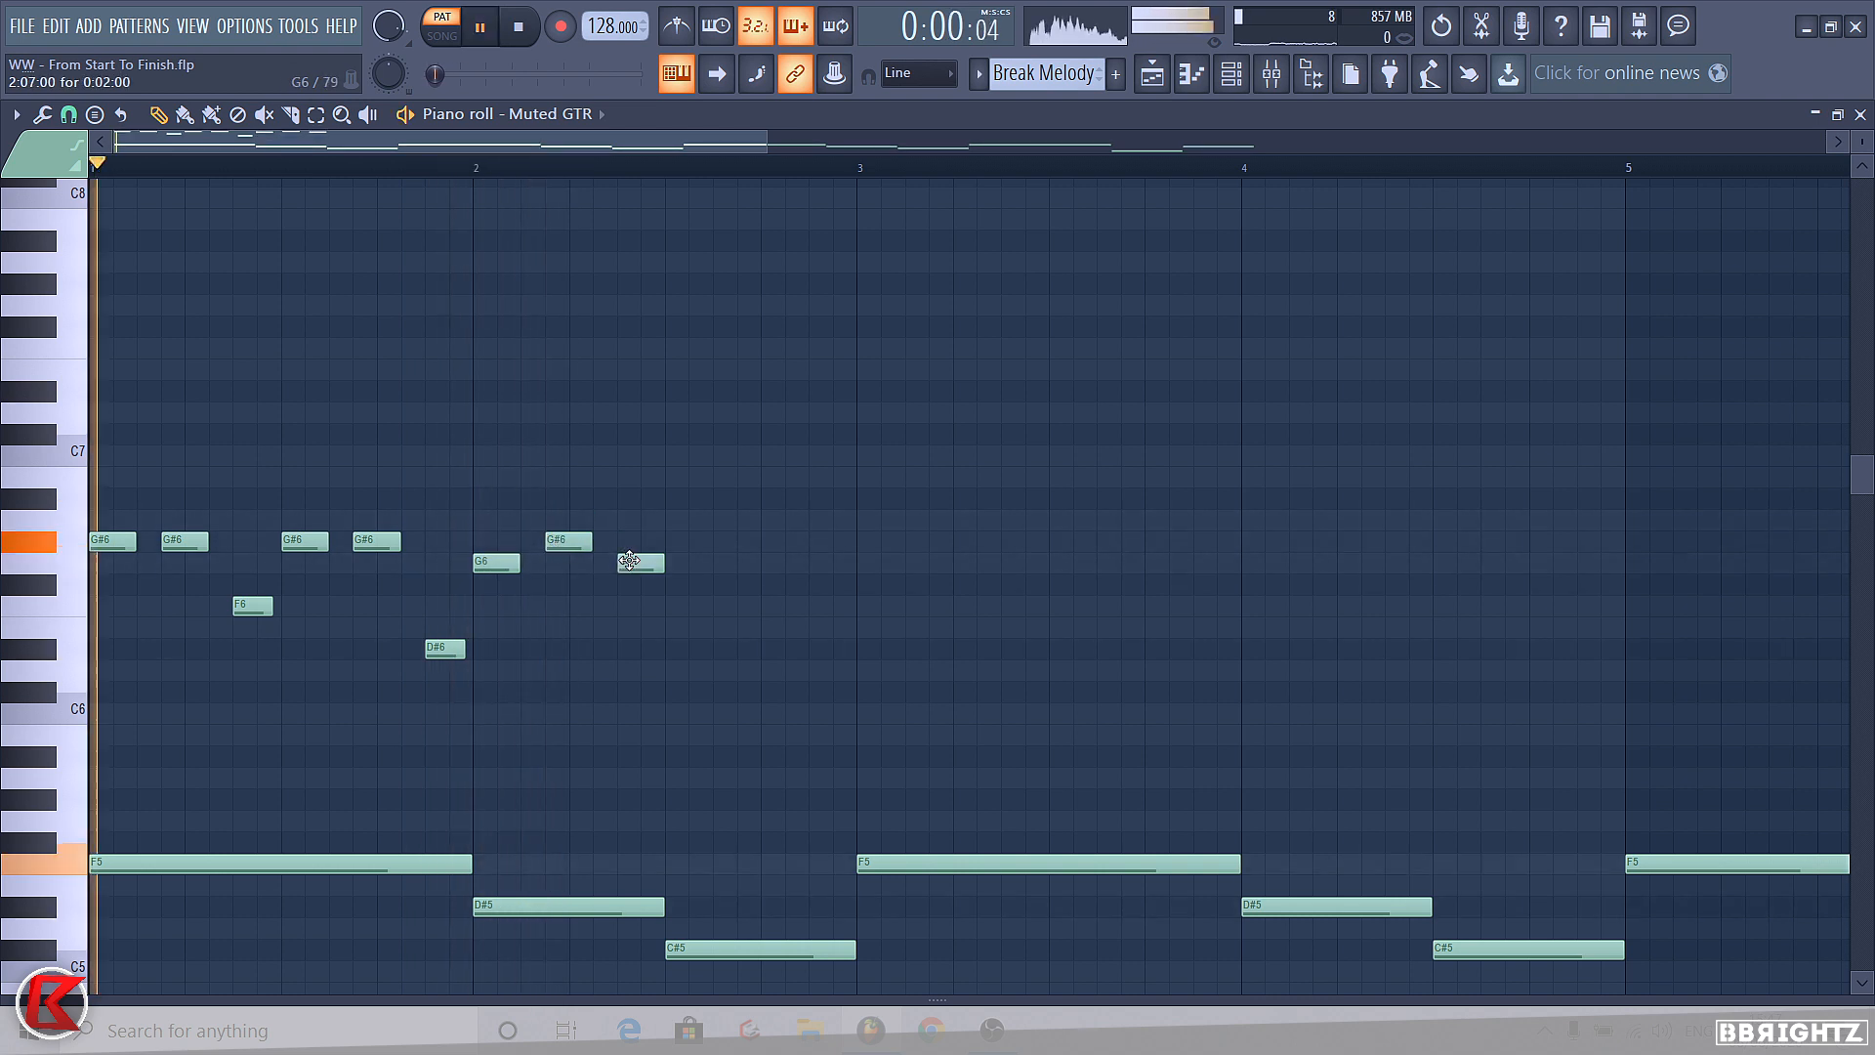
# - Add an F6 note at step 9 of bar 2 and shorten it to six steps
pyautogui.click(671, 605)
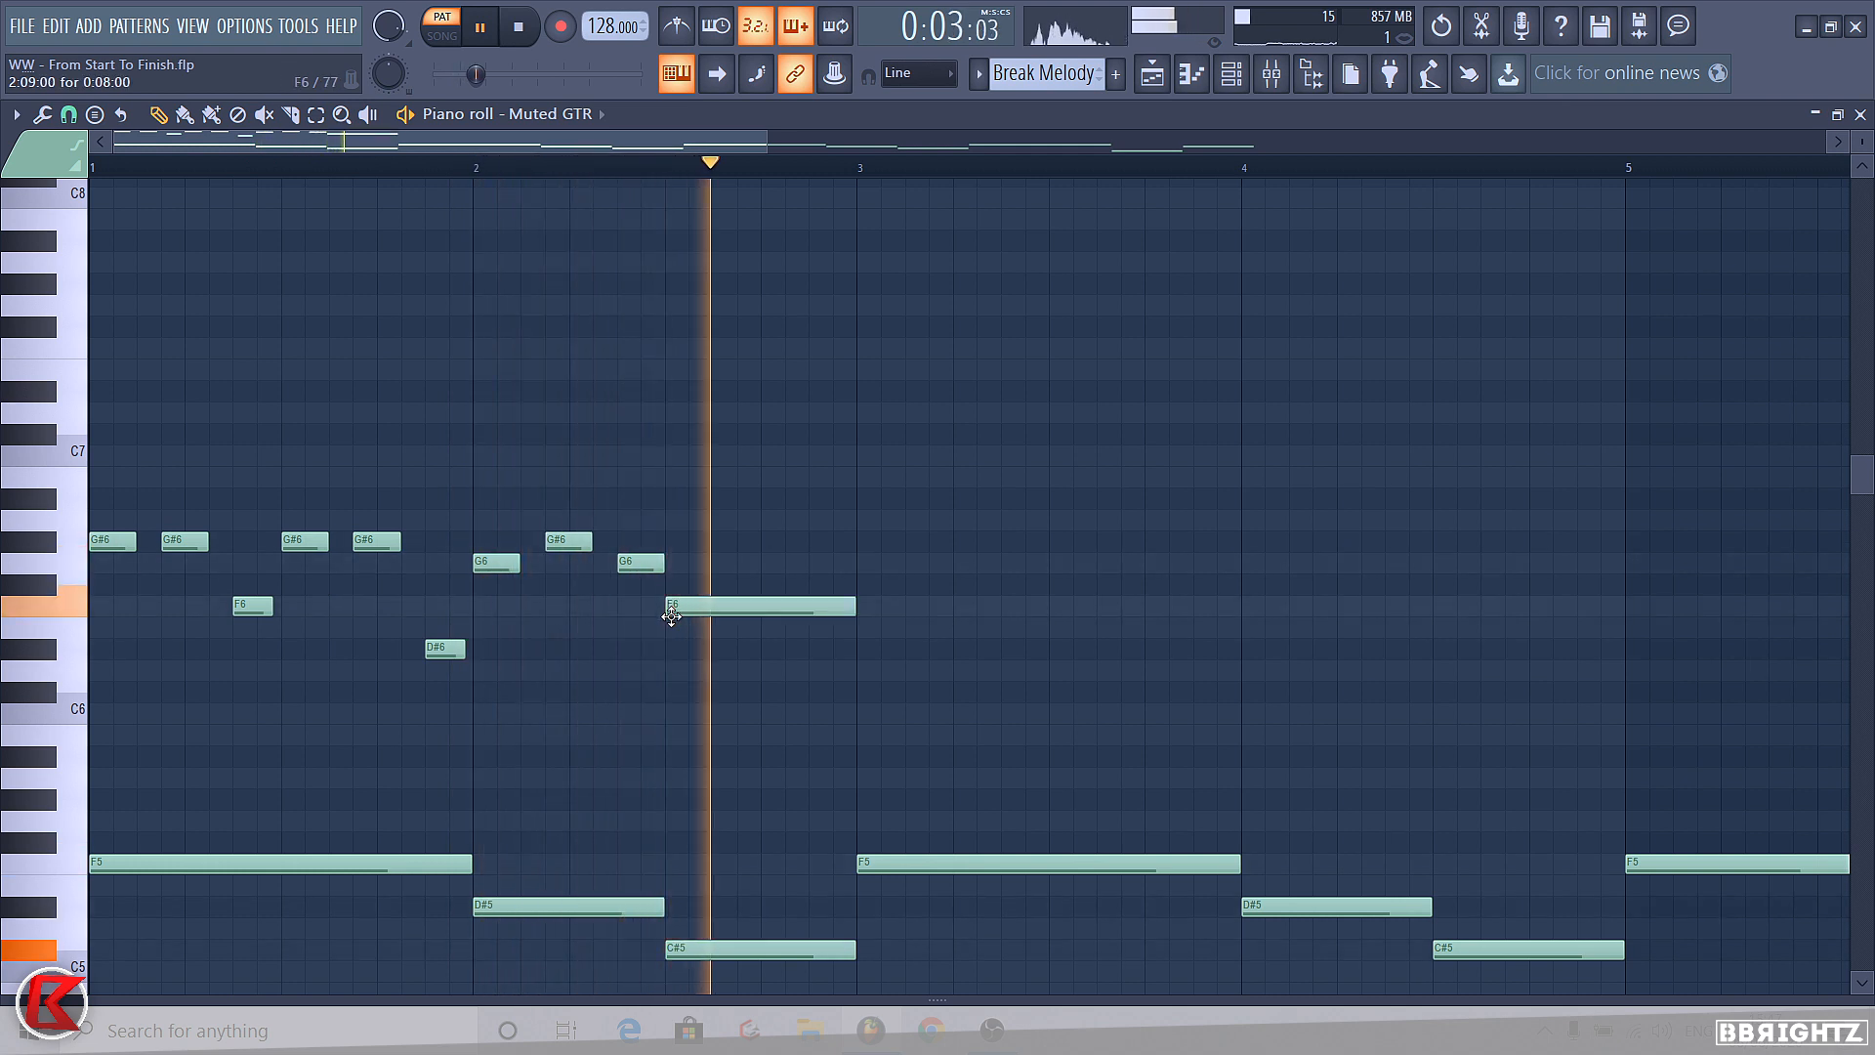
pyautogui.press('space')
pyautogui.scroll(-3, 850, 603)
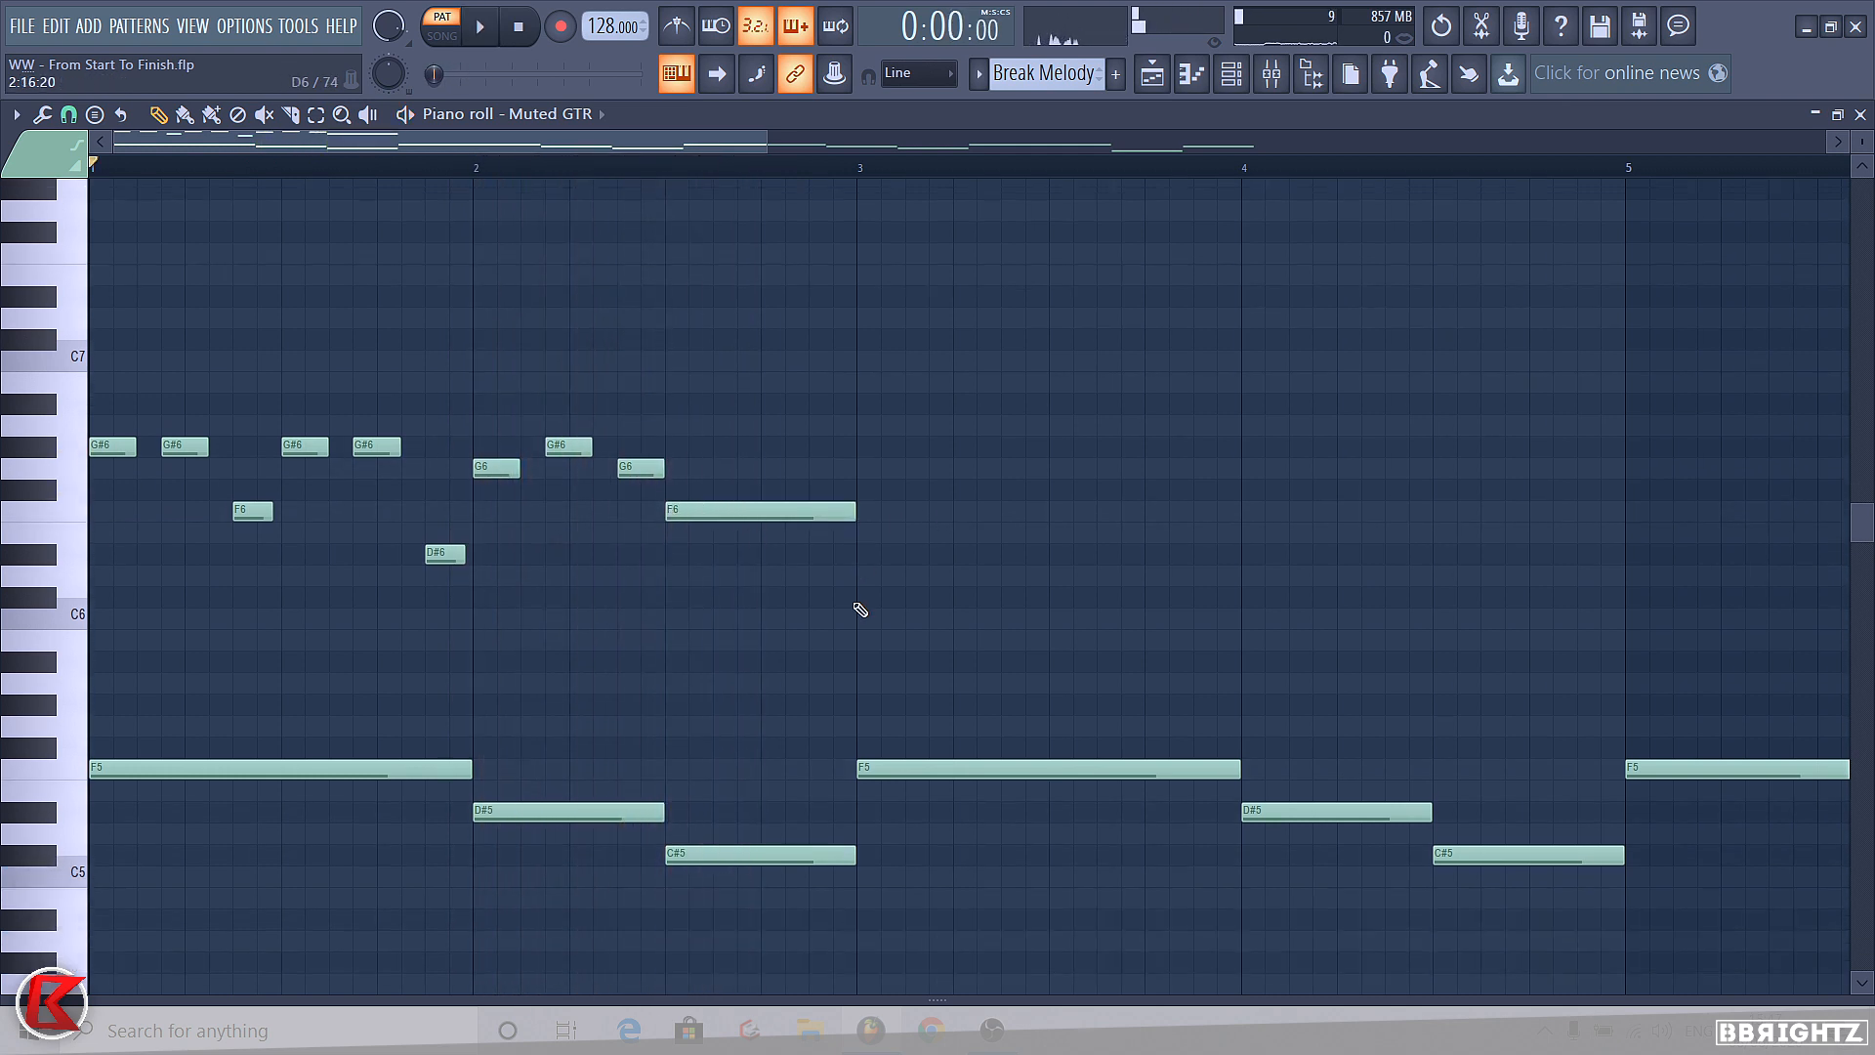
pyautogui.press('space')
pyautogui.moveTo(855, 477); pyautogui.dragTo(802, 491)
pyautogui.press('space')
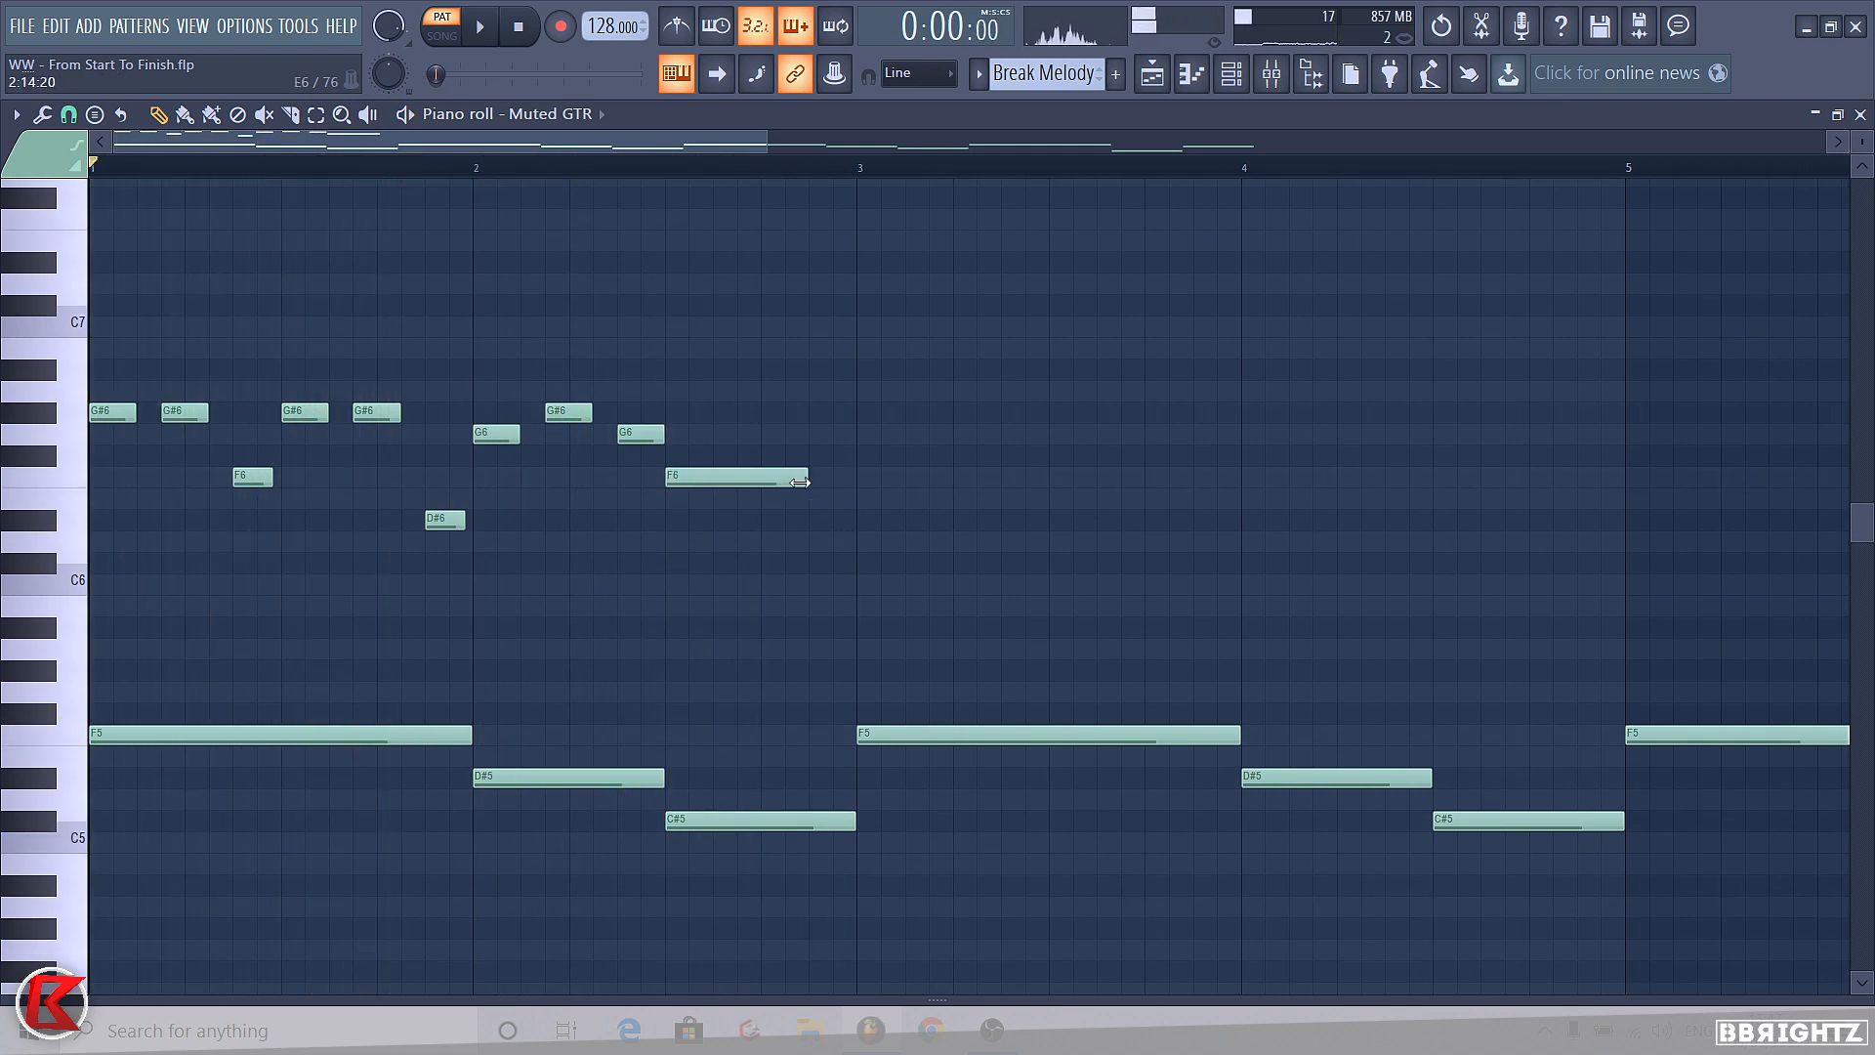
# - Play from bar 2 and add one-step F6 and G6 notes at steps 15 and 16 of that bar
pyautogui.click(473, 168)
pyautogui.press('space')
pyautogui.press('space')
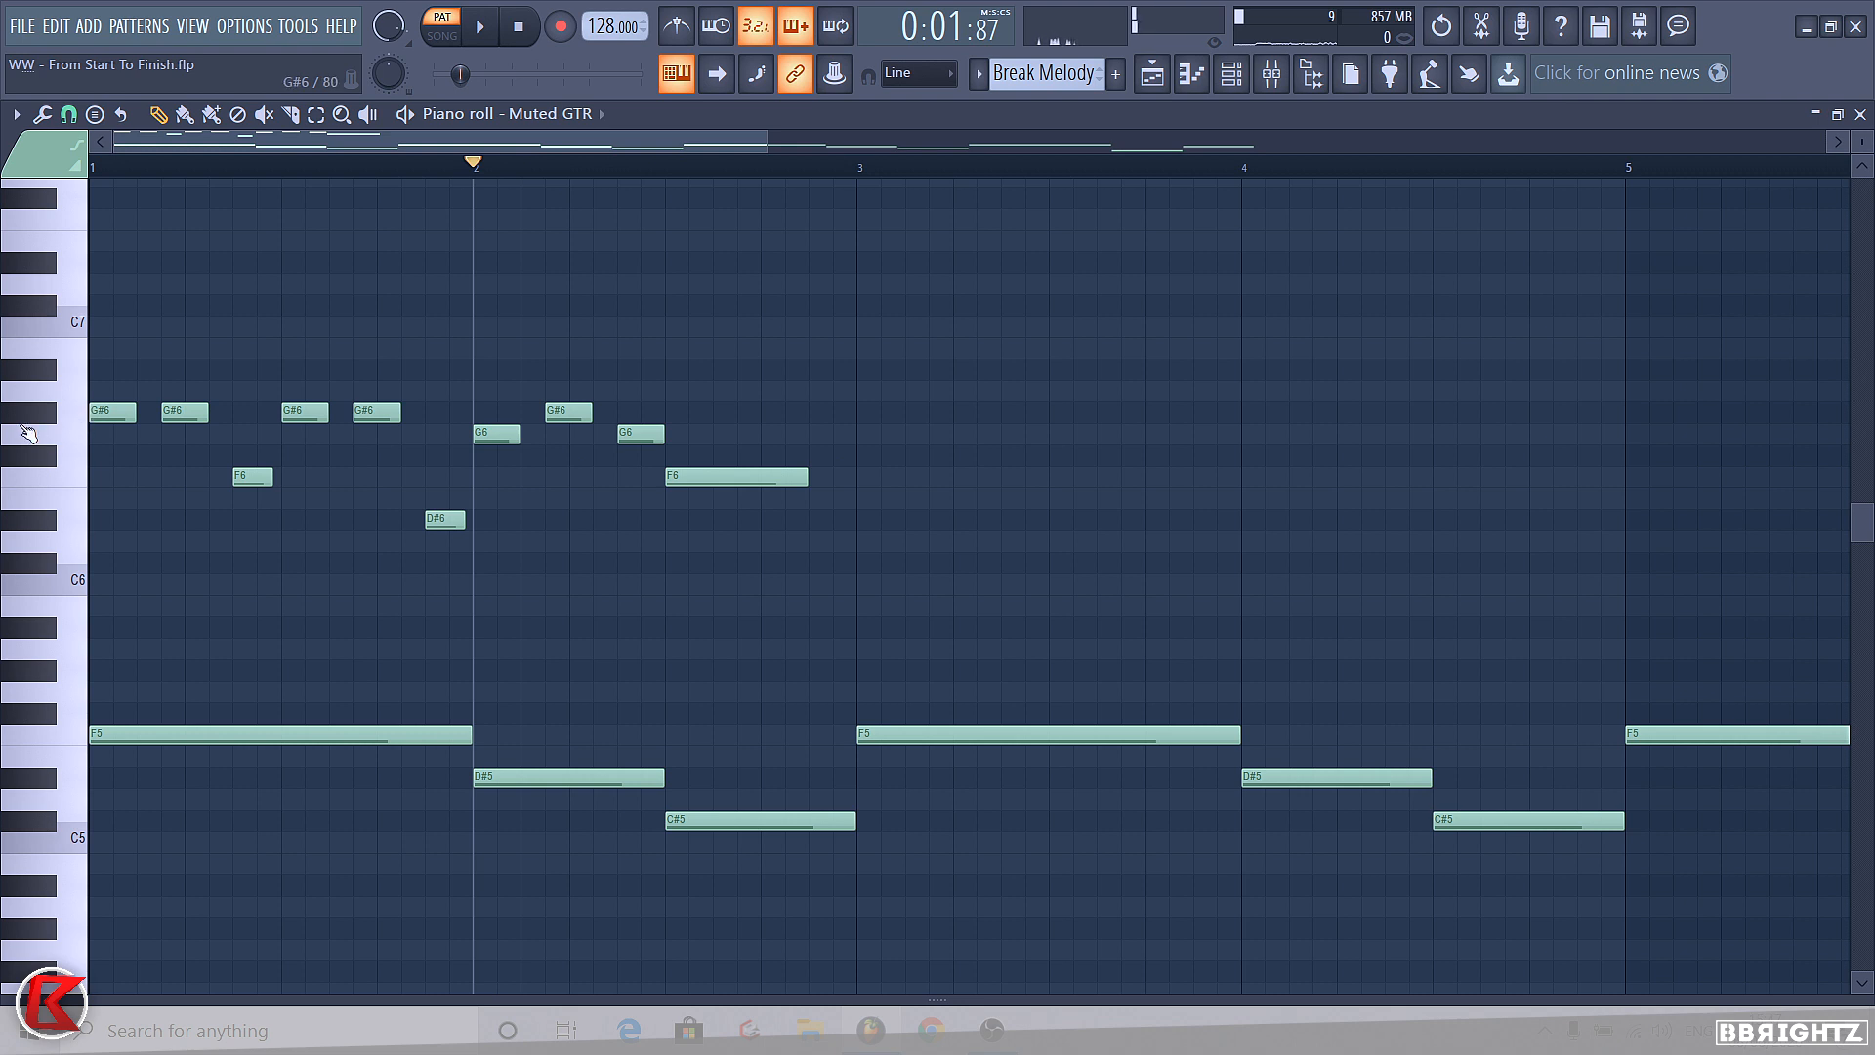
pyautogui.click(821, 476)
pyautogui.moveTo(945, 474); pyautogui.dragTo(832, 476)
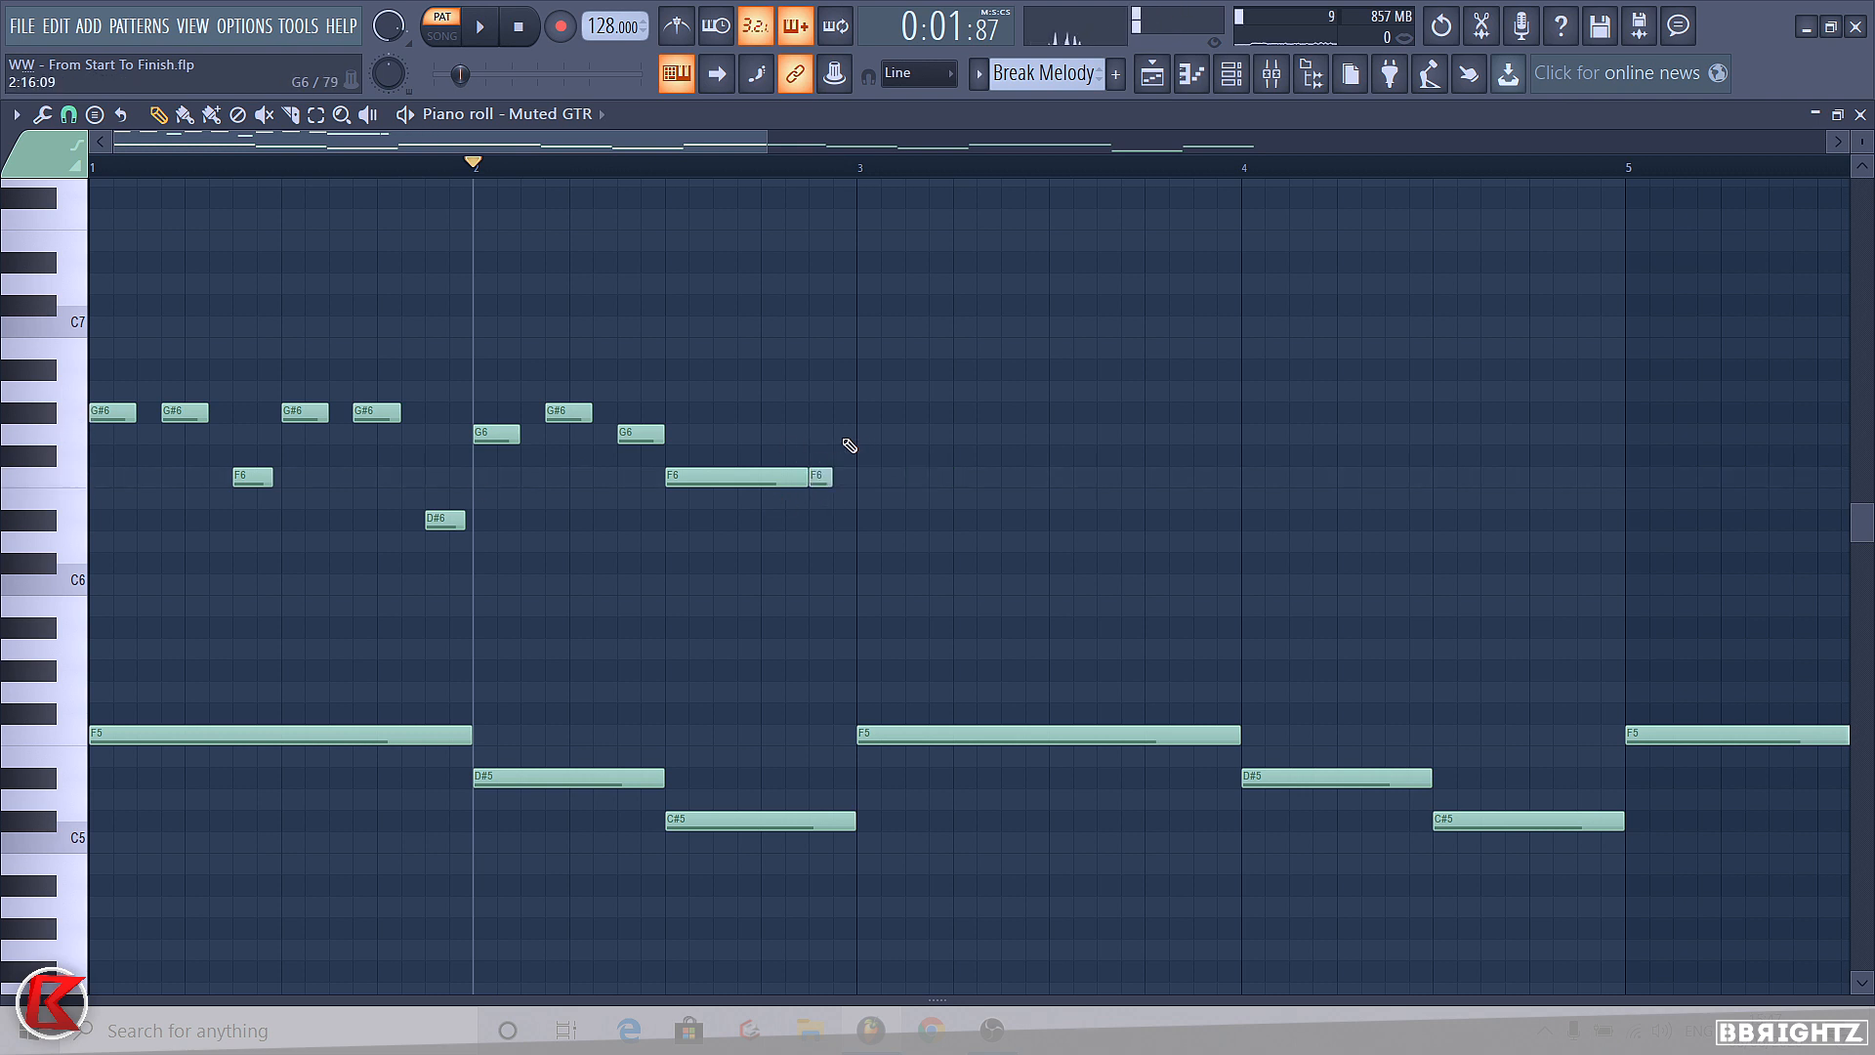
pyautogui.click(842, 436)
# - Duplicate the upper line from bars 1–2 into bars 3–4 and slightly shorten the last three upper notes of bar 2
pyautogui.moveTo(897, 543); pyautogui.dragTo(33, 59)
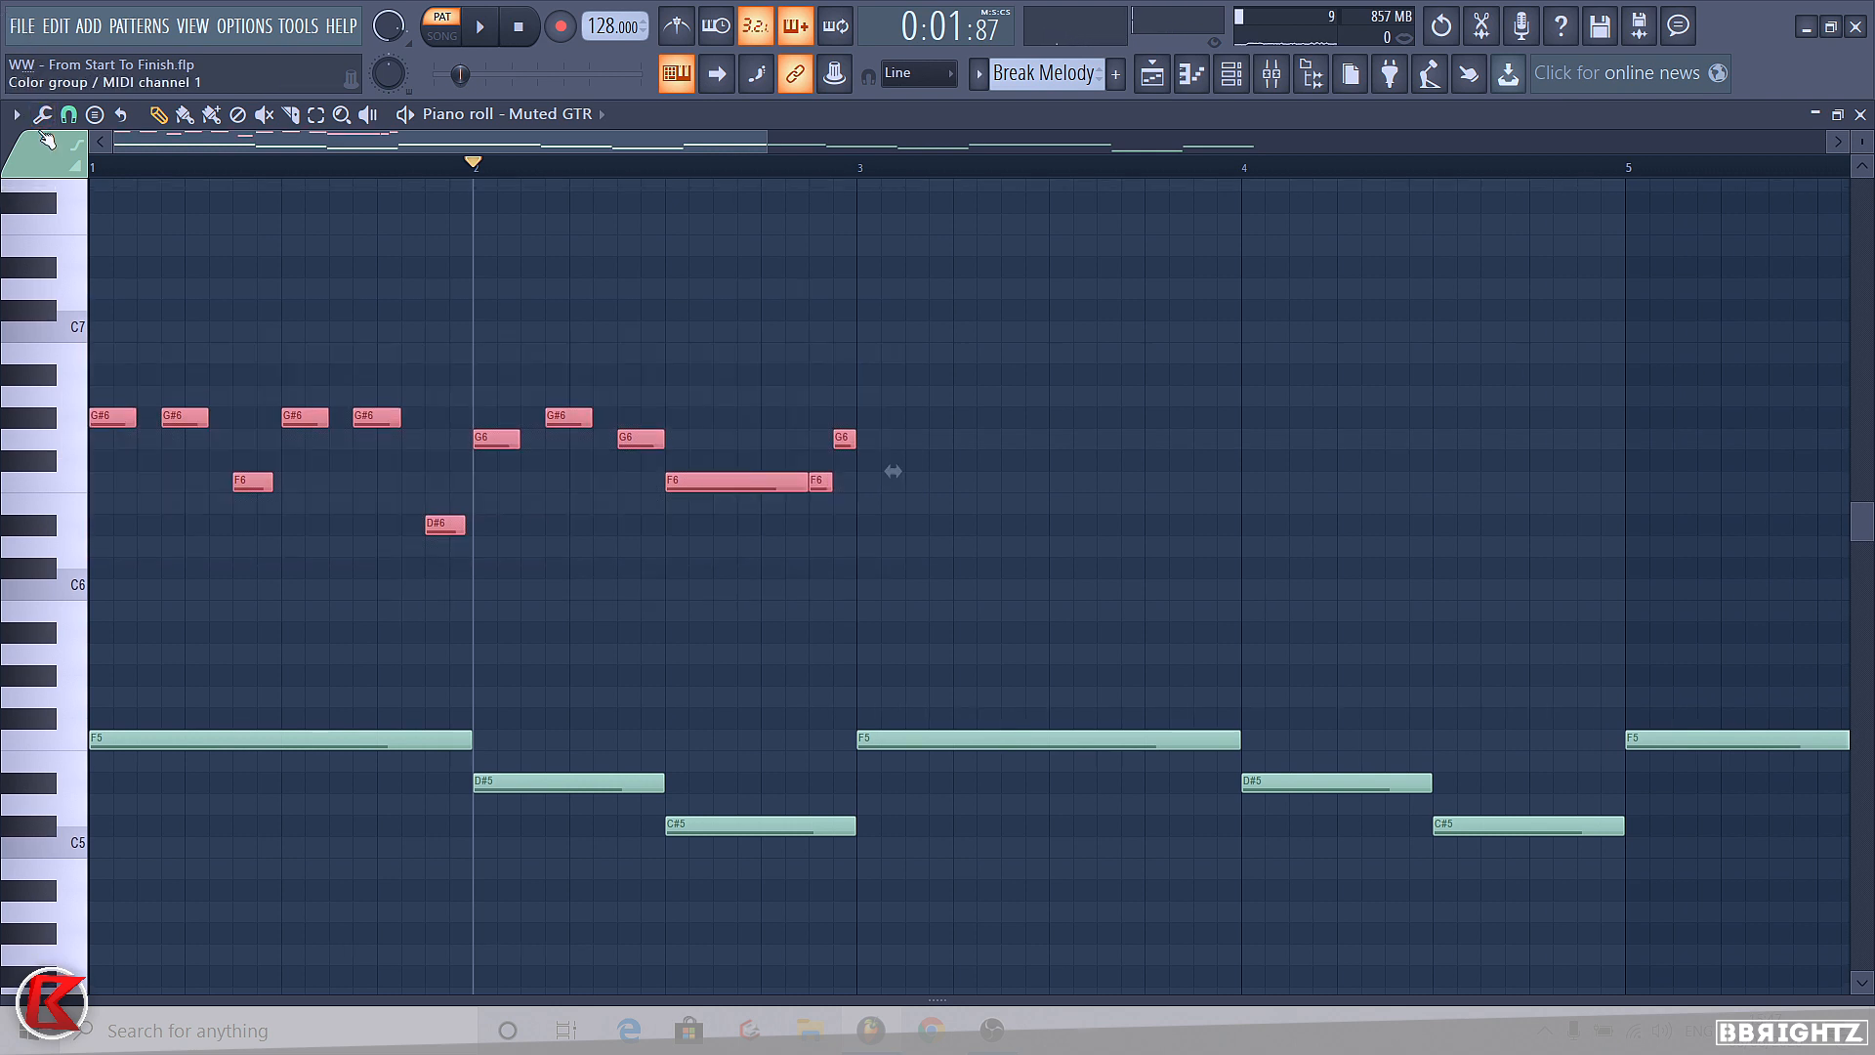
pyautogui.hotkey('ctrl', 'b')
pyautogui.moveTo(848, 535); pyautogui.dragTo(848, 475)
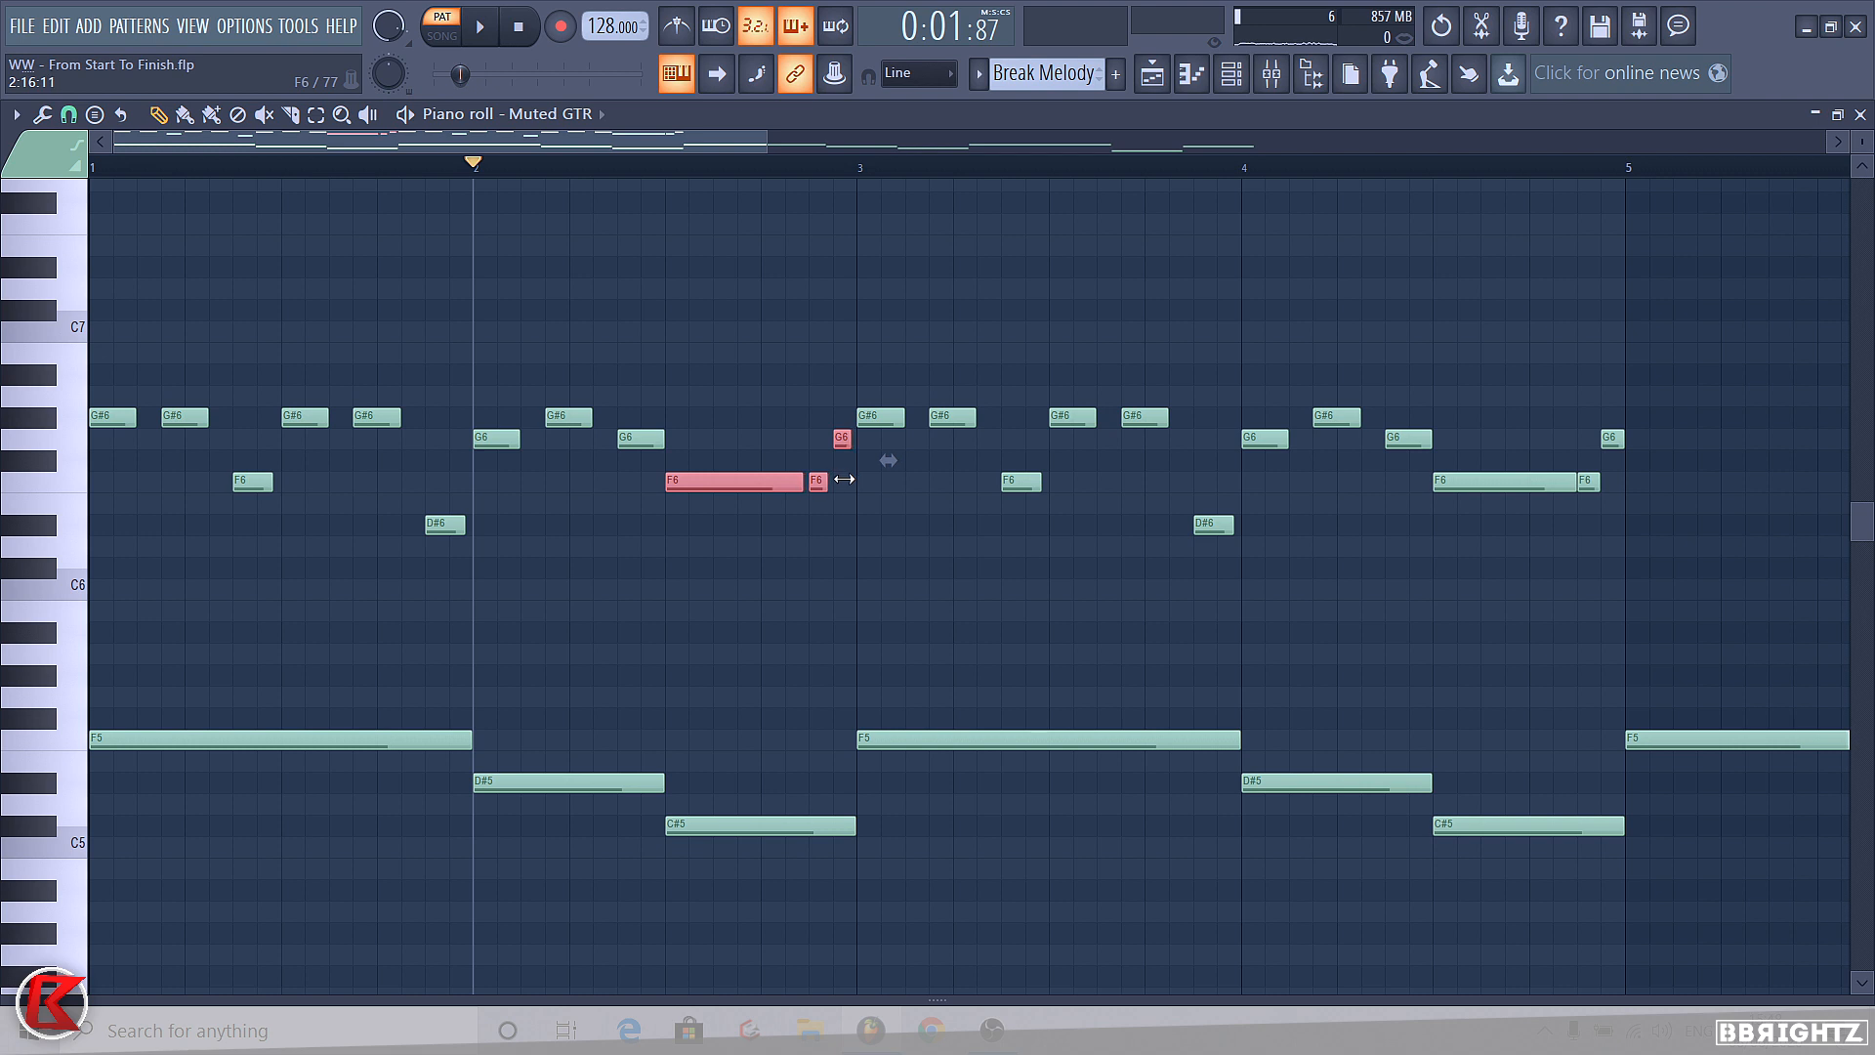
pyautogui.click(892, 549)
pyautogui.press('space')
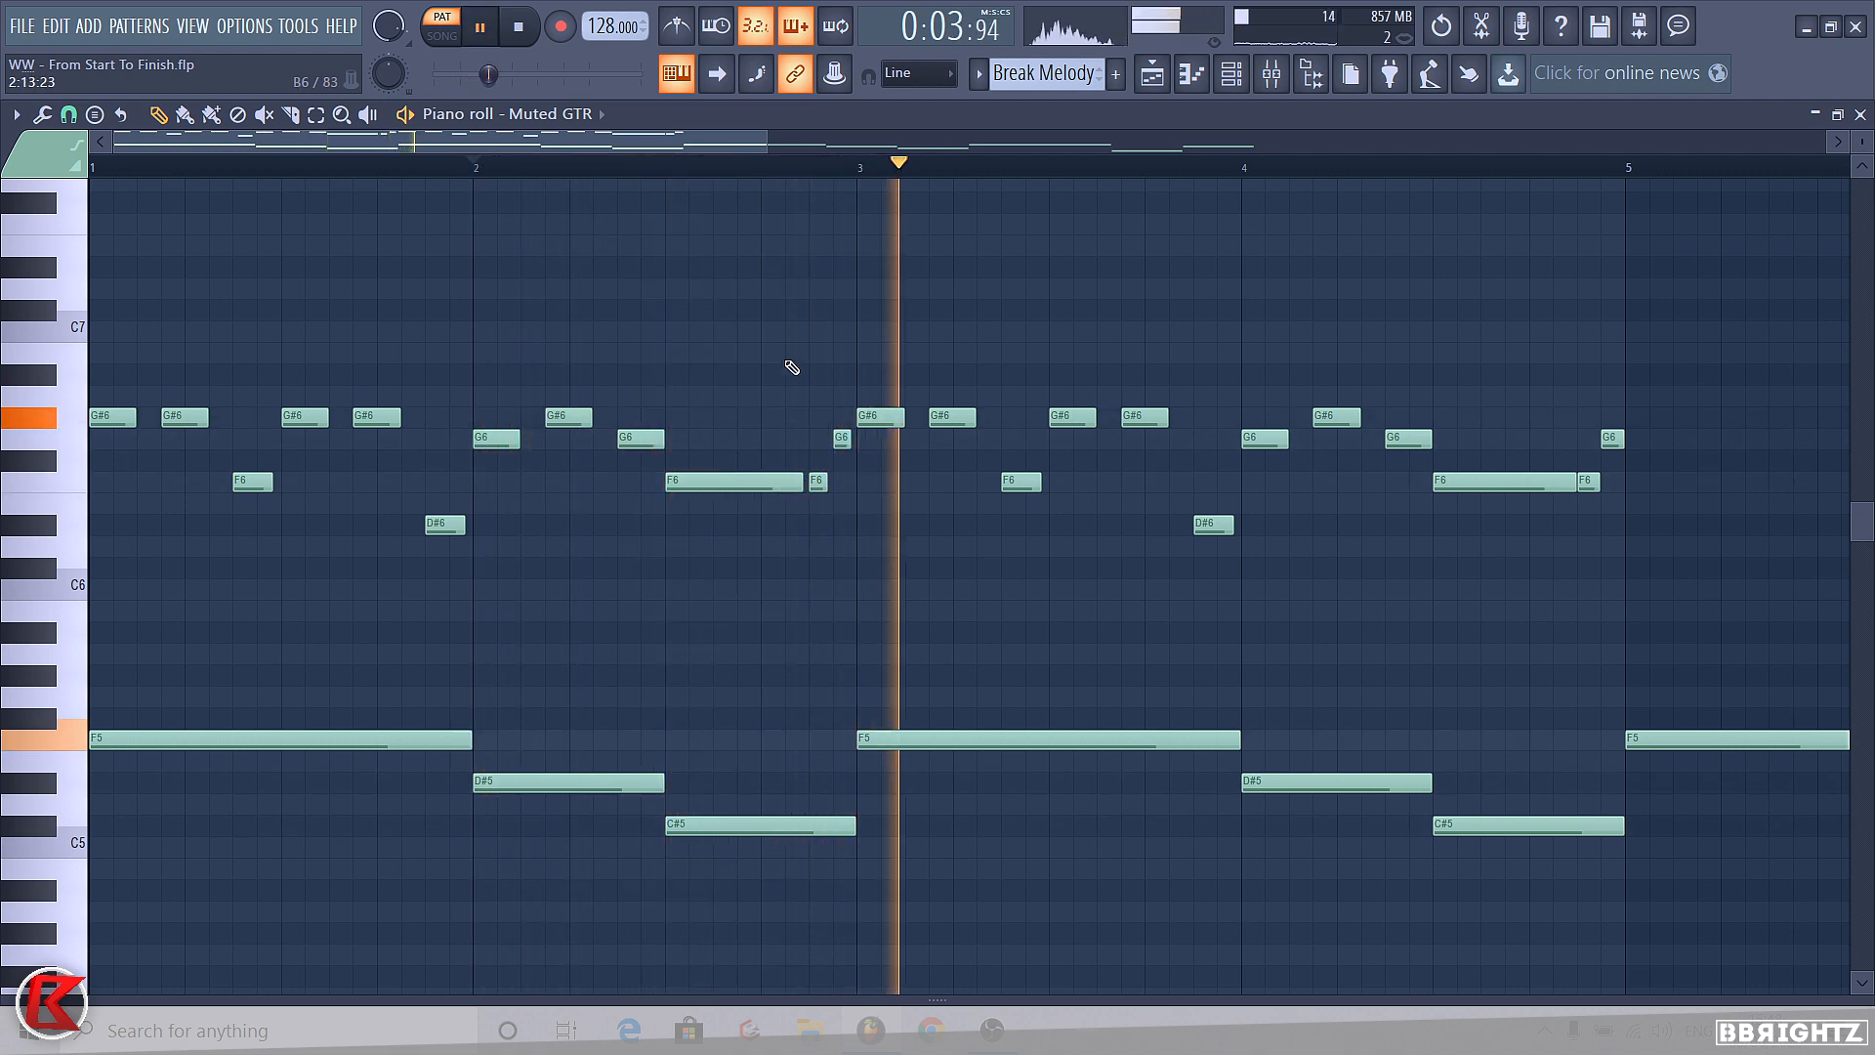
pyautogui.scroll(-1, 724, 452)
pyautogui.press('space')
pyautogui.scroll(-2, 811, 387)
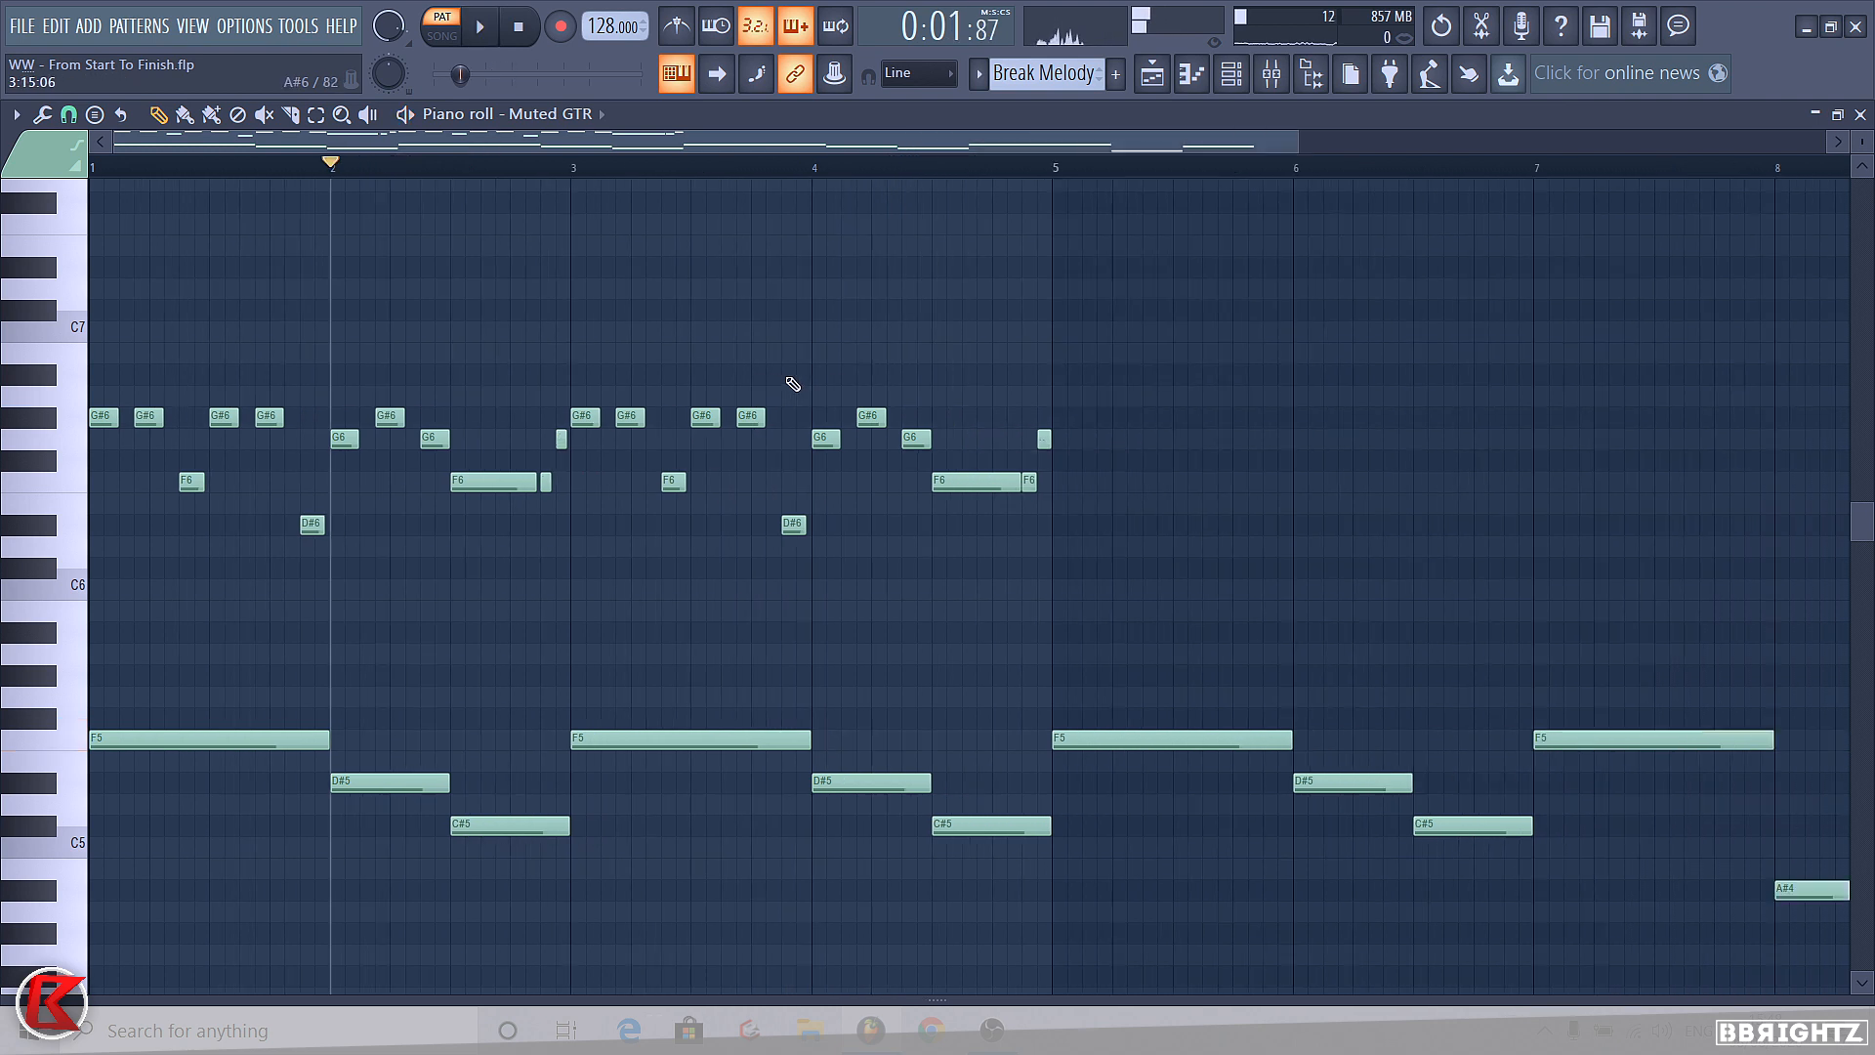
pyautogui.moveTo(532, 403); pyautogui.dragTo(1232, 642)
pyautogui.moveTo(167, 670); pyautogui.dragTo(883, 940)
pyautogui.moveTo(1093, 617); pyautogui.dragTo(520, 278)
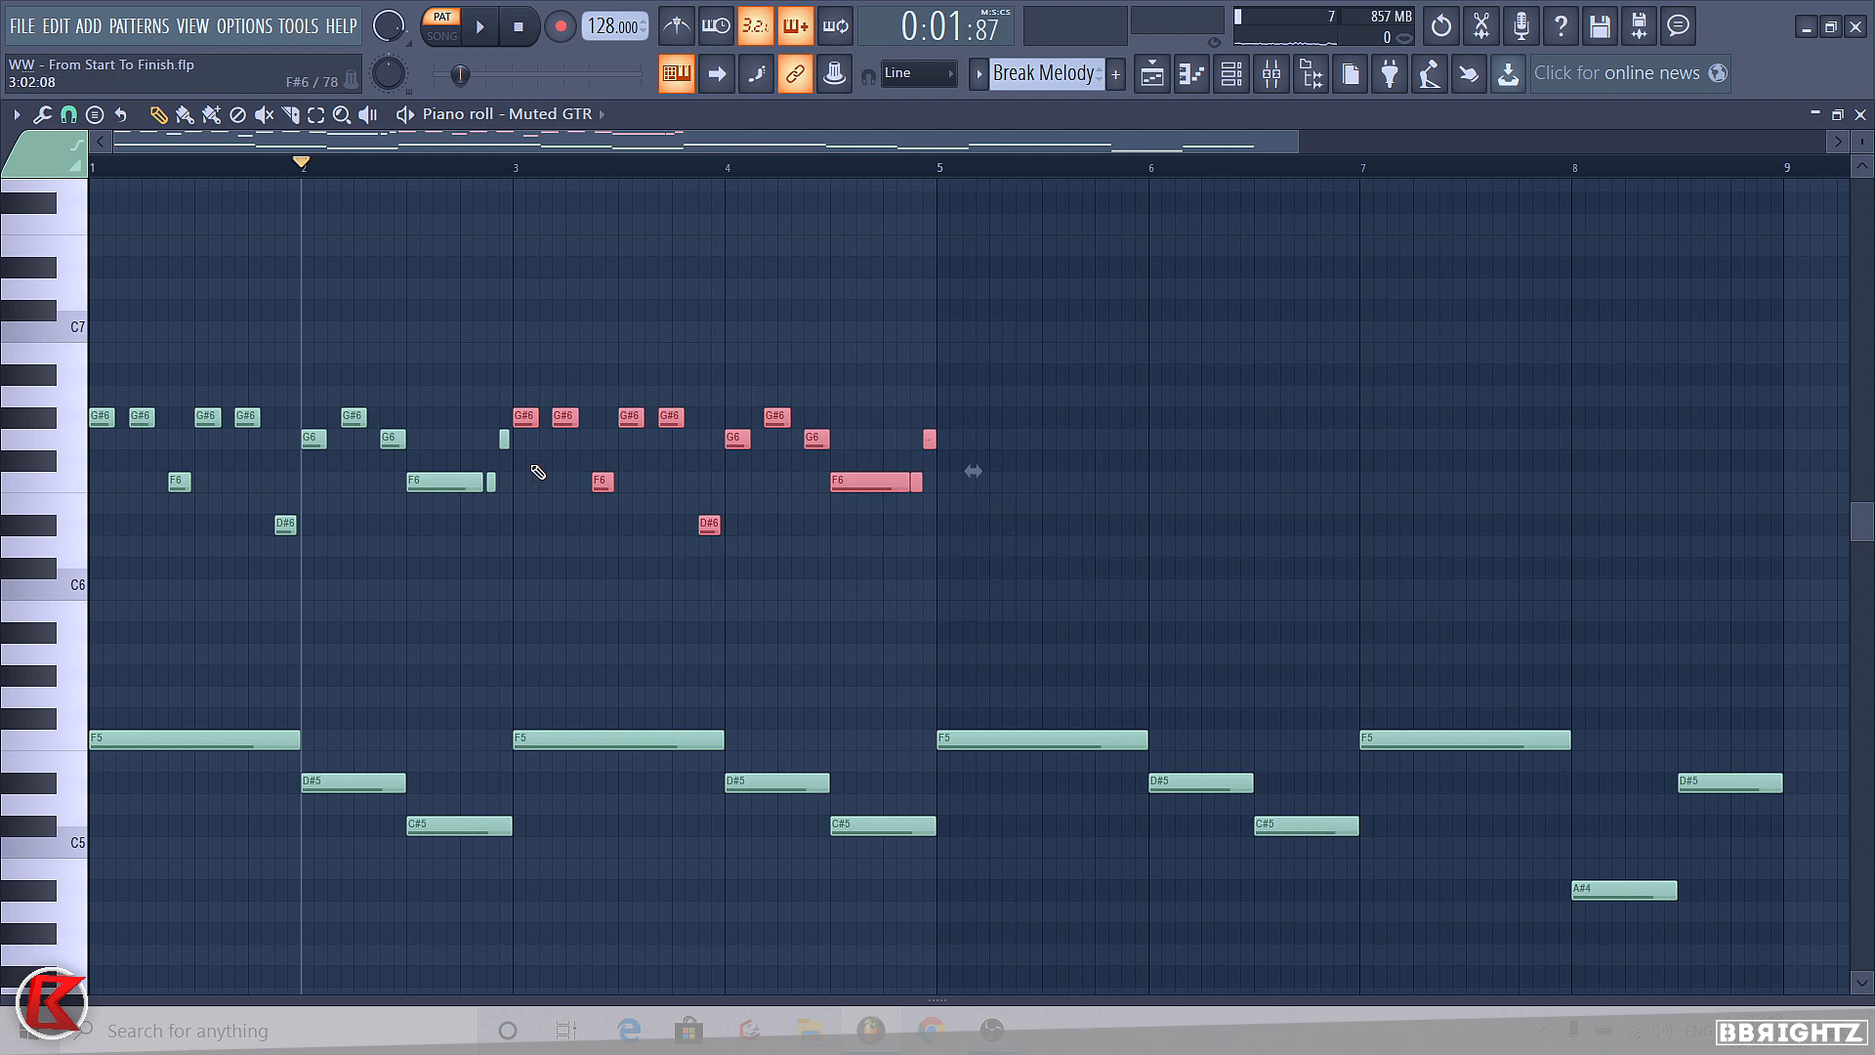
pyautogui.click(553, 532)
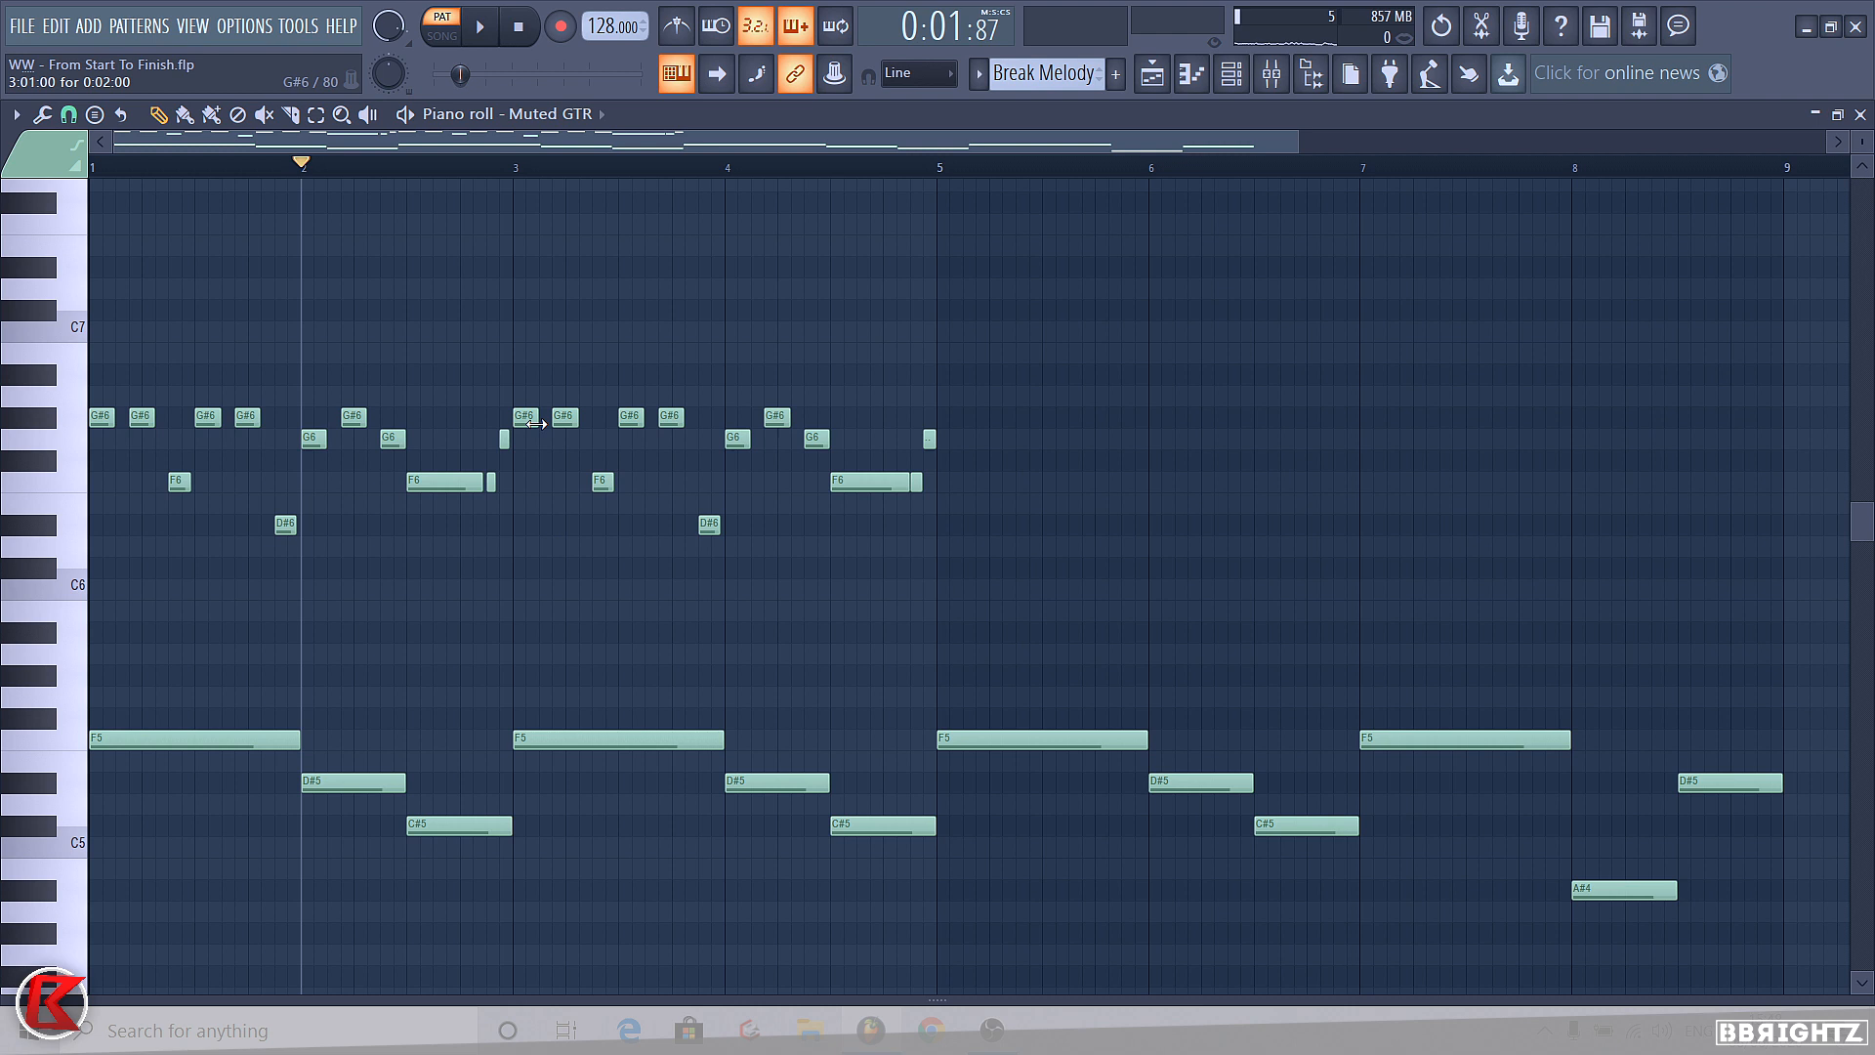
# - Play the line from bar 2 and raise the G#6 note at step 12 of bar 3 to D#7
pyautogui.press('space')
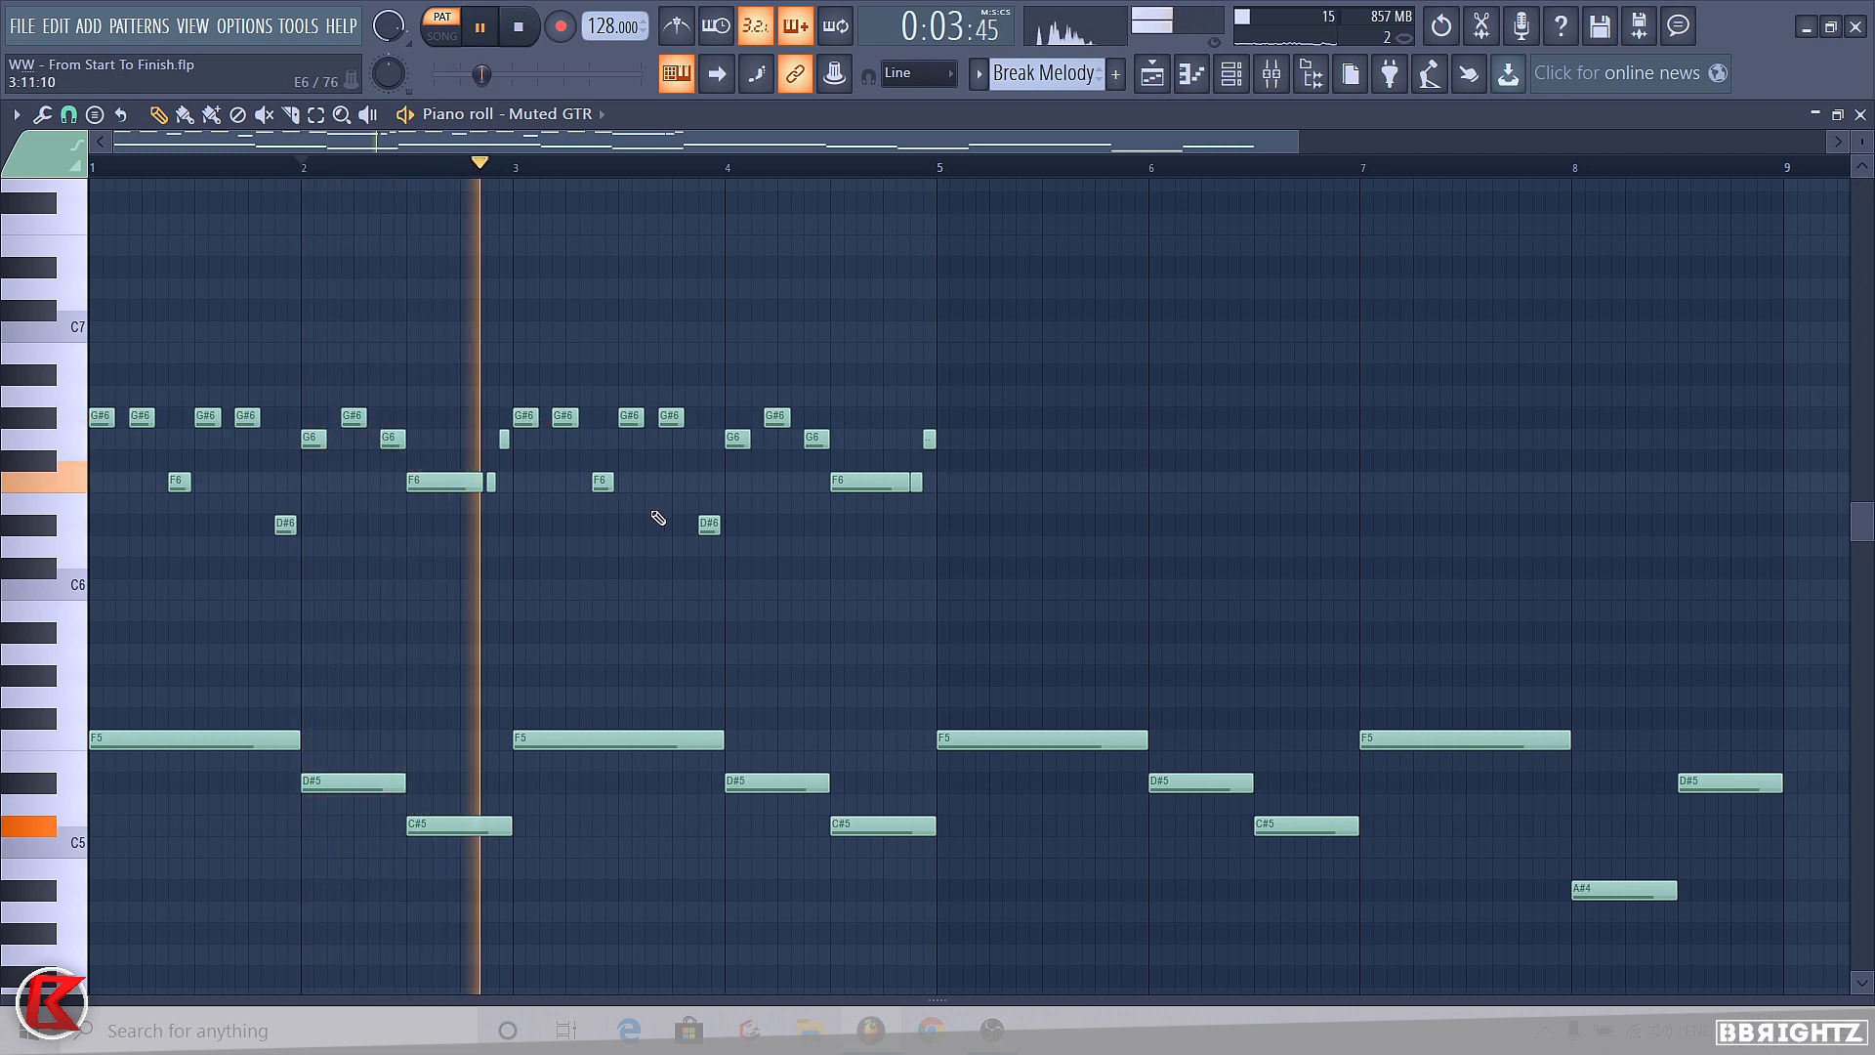
pyautogui.press('space')
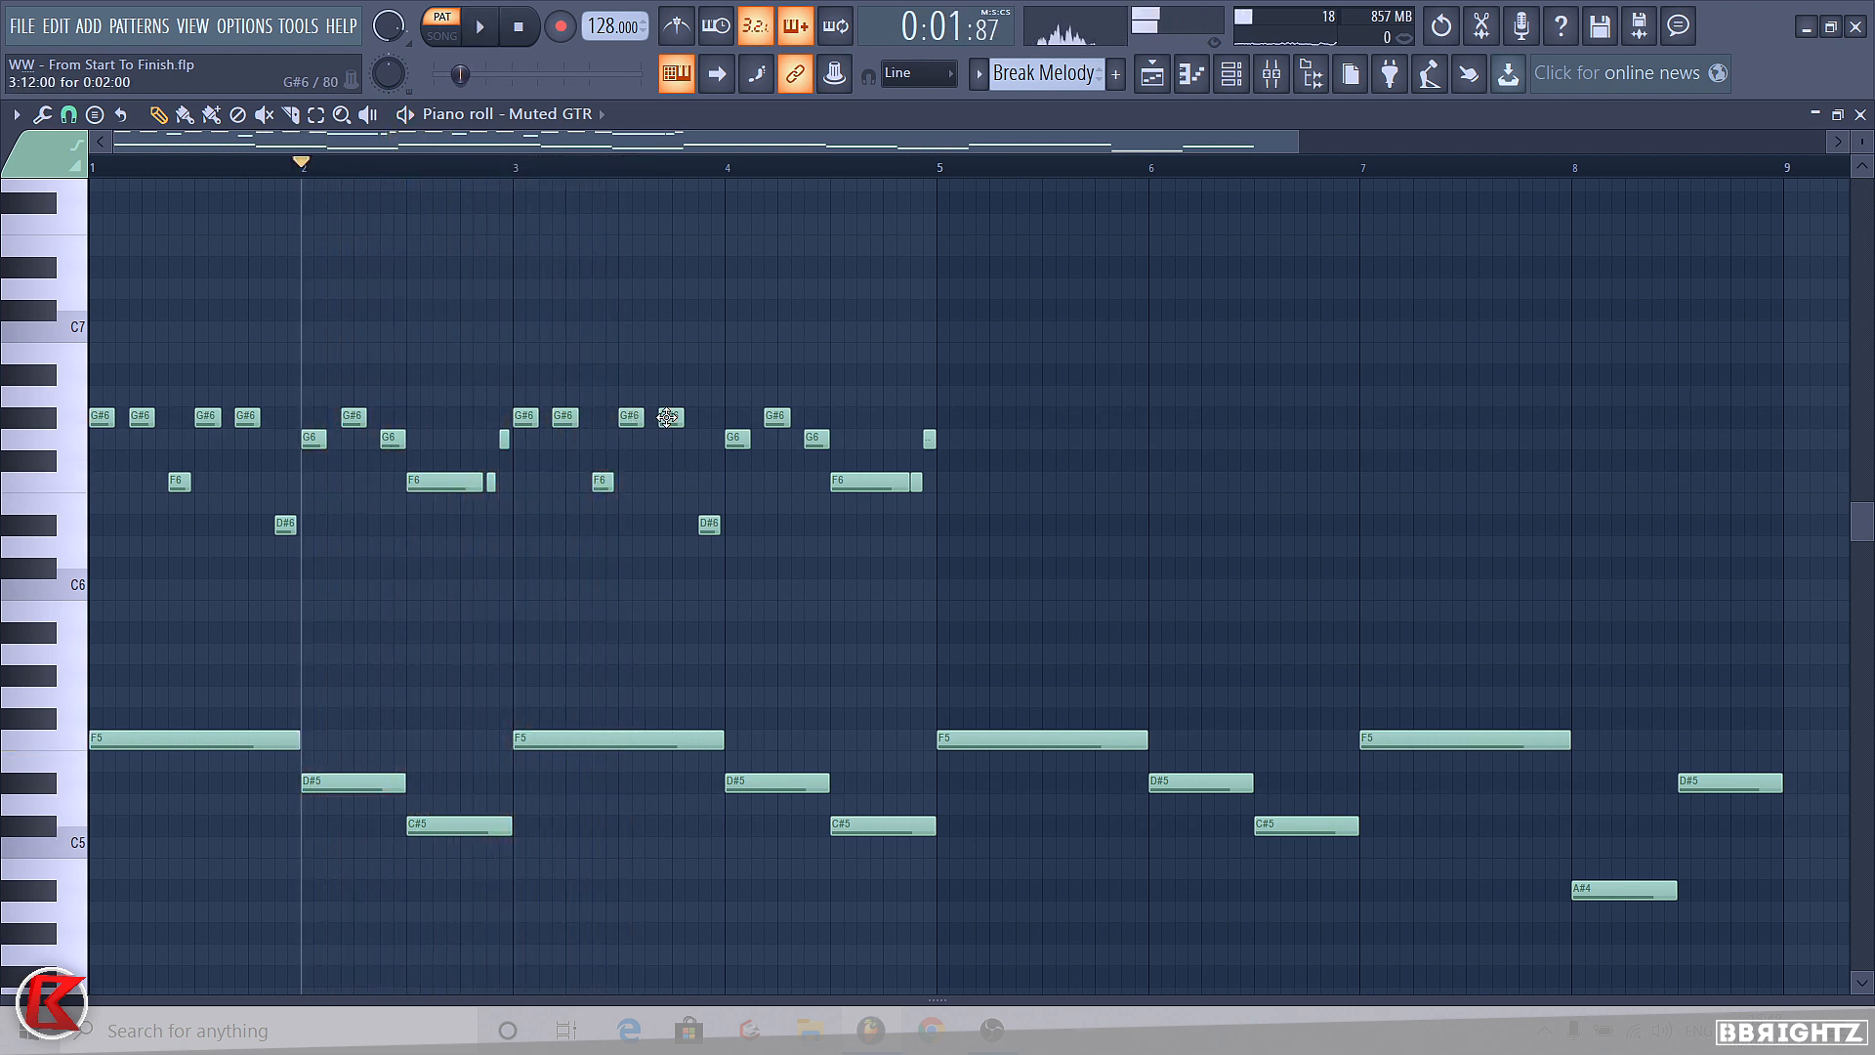
pyautogui.click(662, 268)
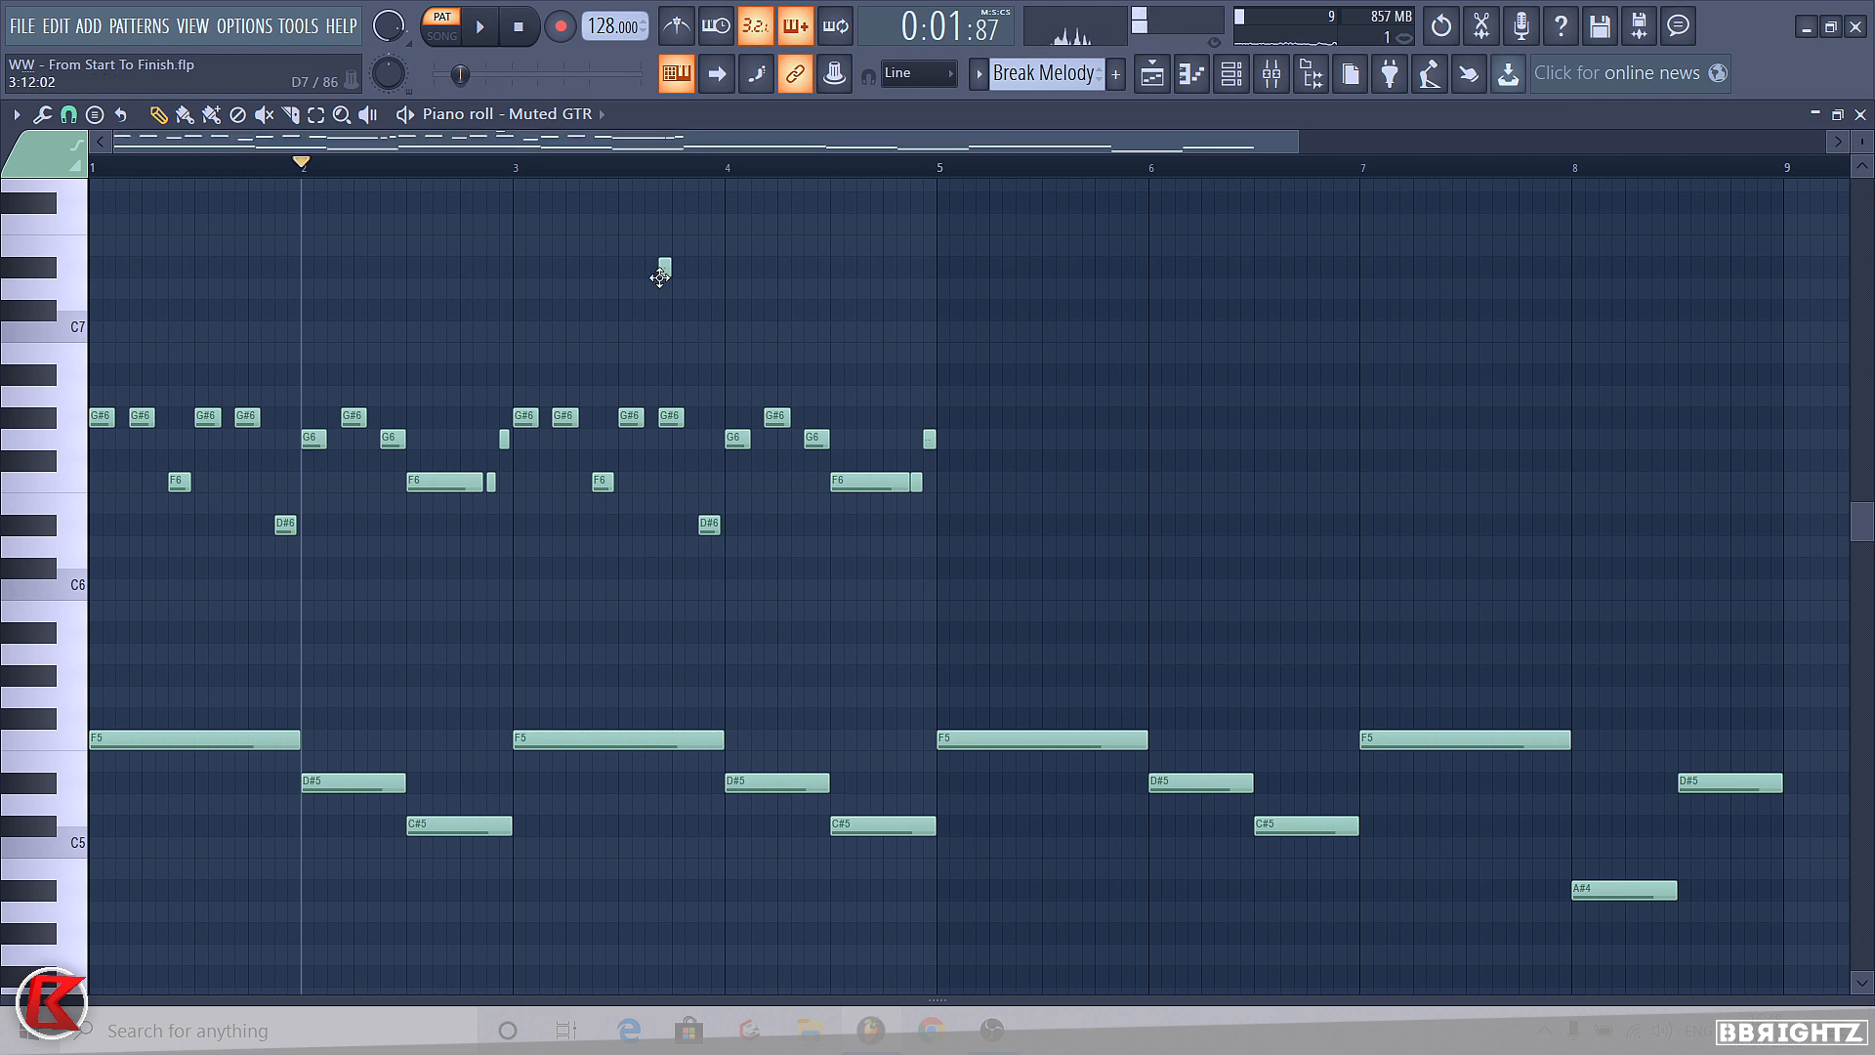
pyautogui.rightClick(662, 273)
pyautogui.keyDown('ctrl'); pyautogui.moveTo(670, 371); pyautogui.dragTo(683, 425); pyautogui.keyUp('ctrl')
pyautogui.hotkey('shift', 'Up')
pyautogui.hotkey('shift', 'Up')
pyautogui.hotkey('shift', 'Up')
pyautogui.hotkey('shift', 'Up')
pyautogui.hotkey('shift', 'Up')
pyautogui.hotkey('shift', 'Up')
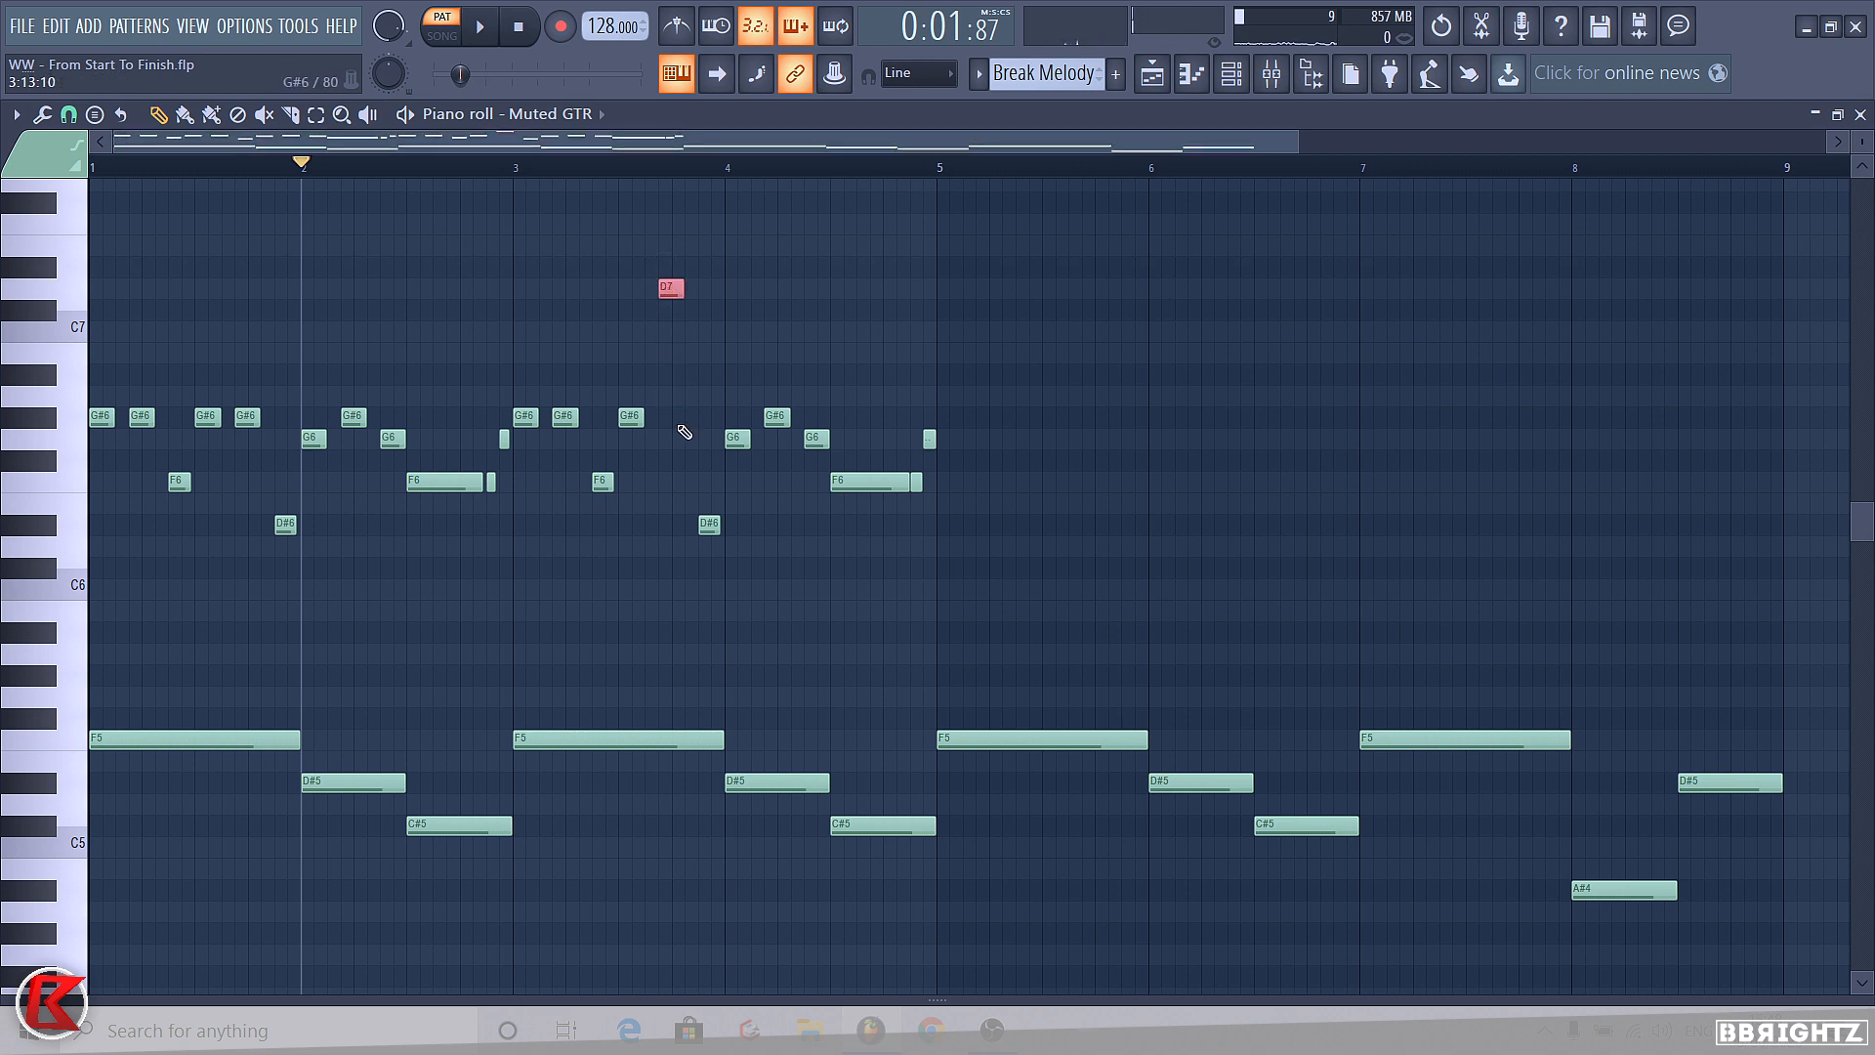
pyautogui.hotkey('shift', 'Up')
# - Raise the D#6 note at step 15 of bar 3 to A#6 while playing from bar 2
pyautogui.press('space')
pyautogui.keyDown('ctrl'); pyautogui.moveTo(684, 503); pyautogui.dragTo(746, 535); pyautogui.keyUp('ctrl')
pyautogui.hotkey('shift', 'Up')
pyautogui.hotkey('shift', 'Up')
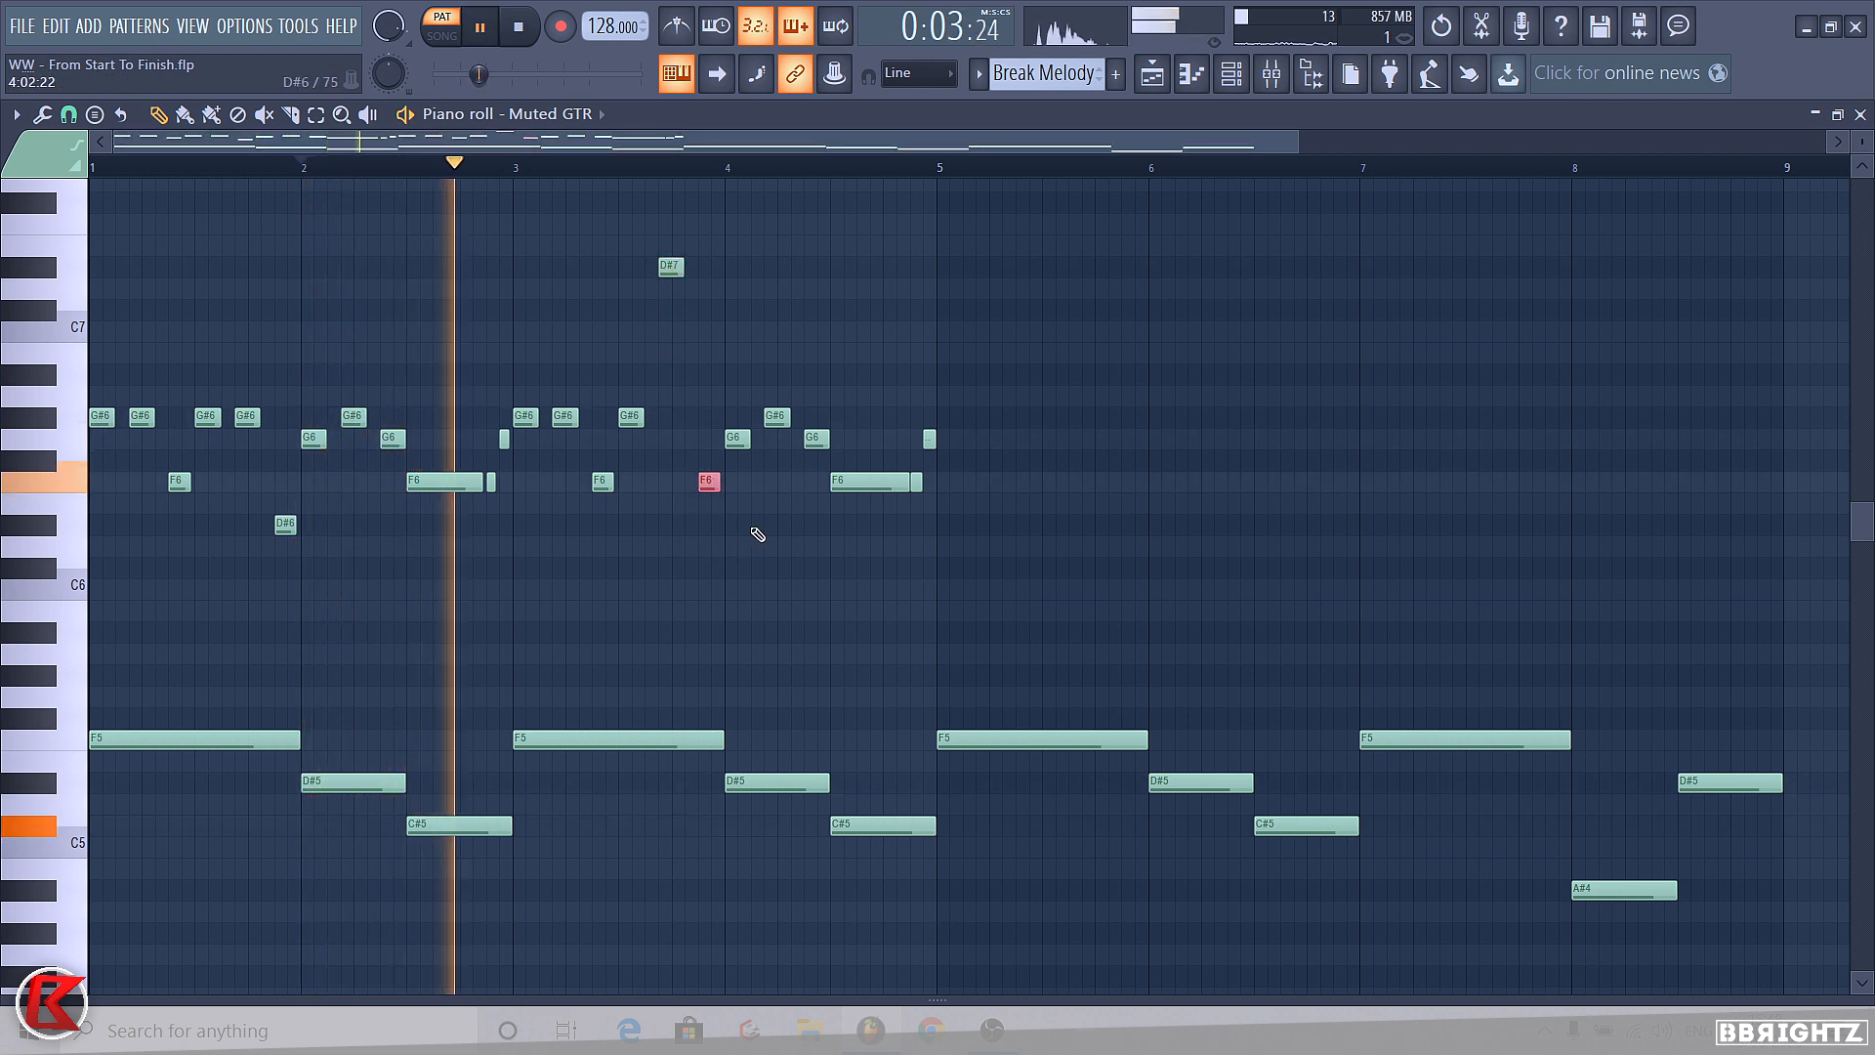
pyautogui.hotkey('shift', 'Up')
pyautogui.hotkey('shift', 'Up')
pyautogui.hotkey('shift', 'Up')
pyautogui.hotkey('shift', 'Up')
pyautogui.hotkey('shift', 'Up')
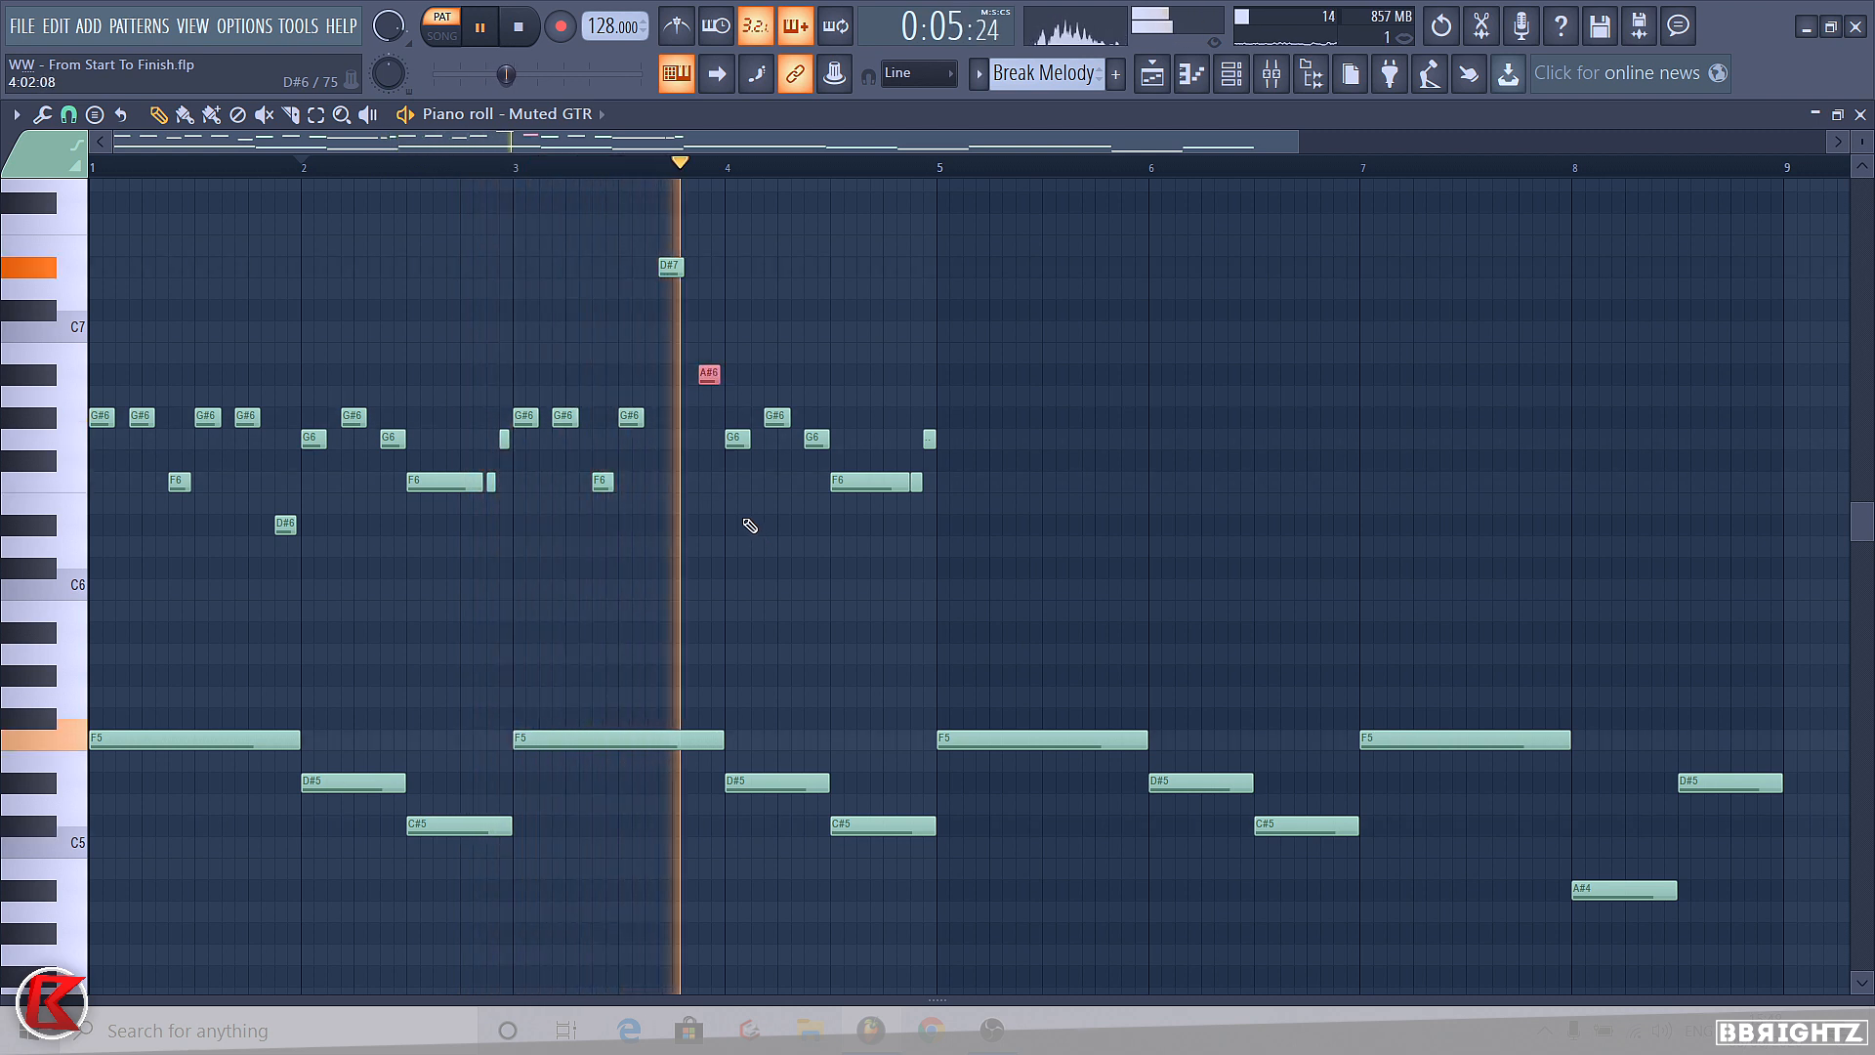
pyautogui.press('space')
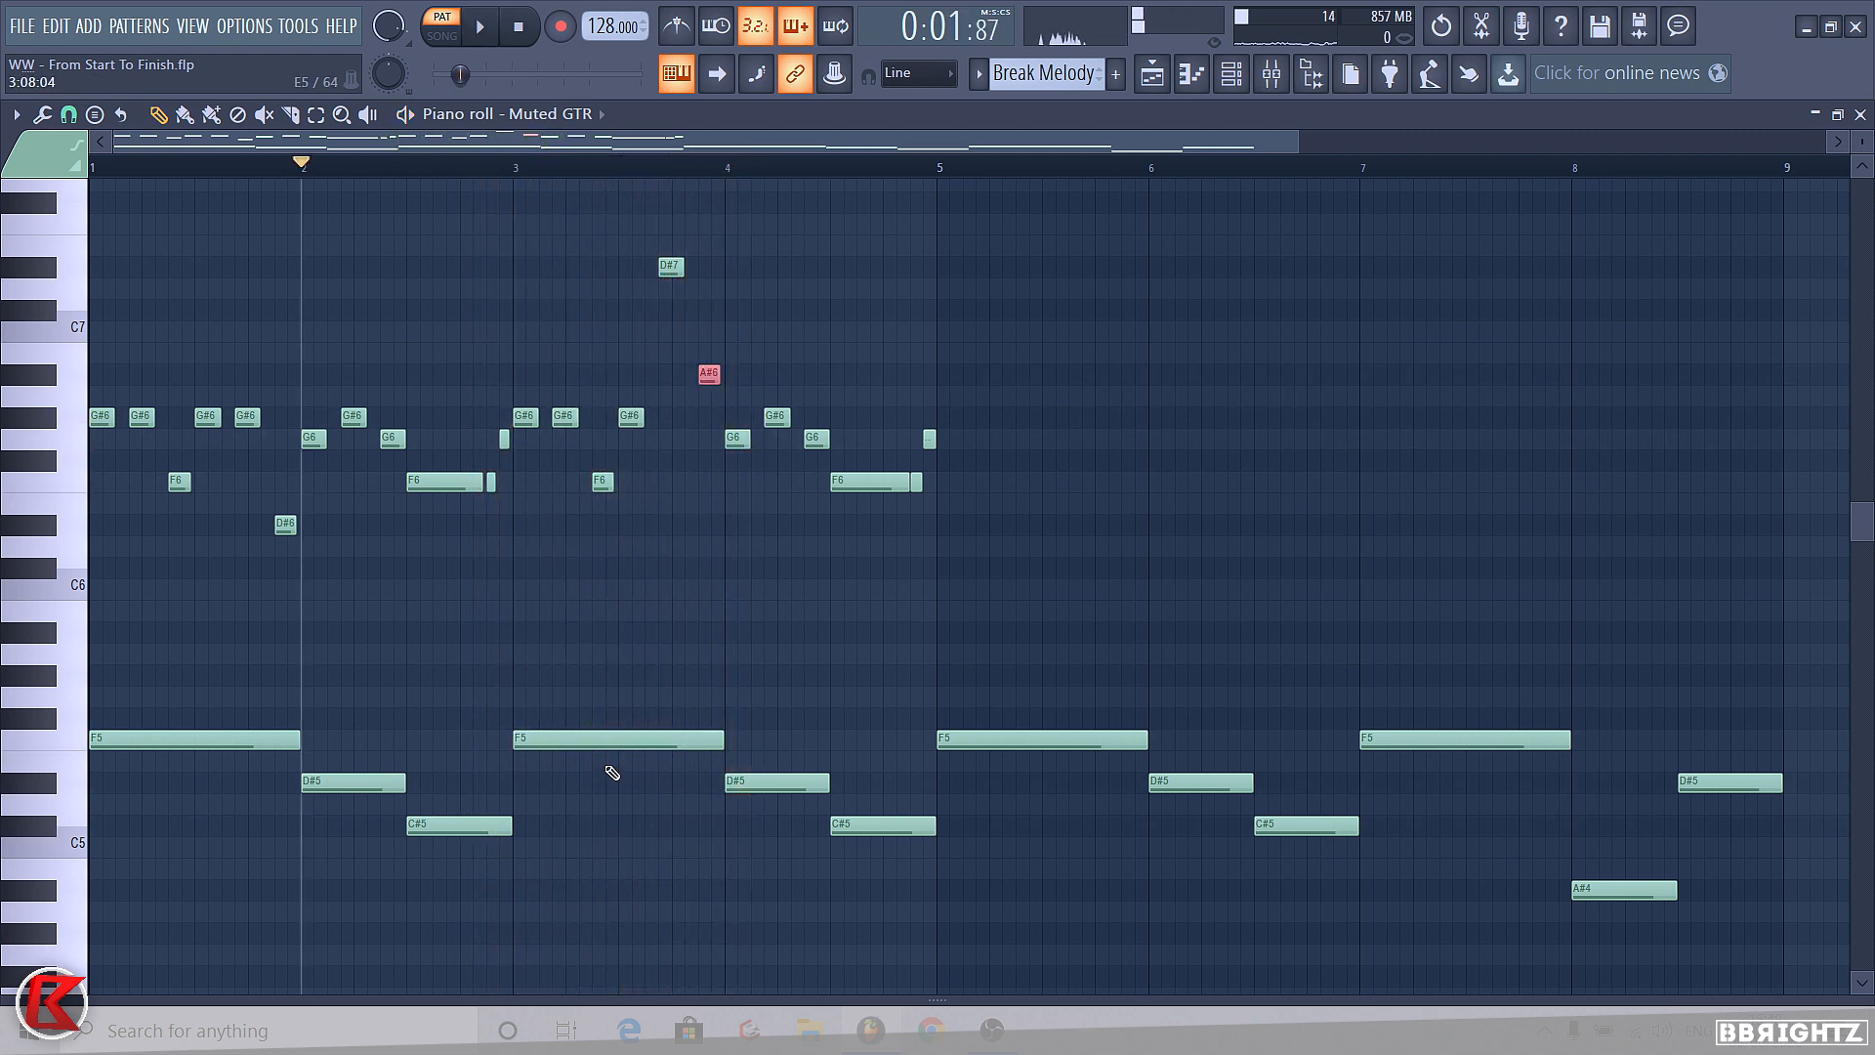
# - Raise the A#6 note at step 15 of bar 3 to C7 and play from bar 2
pyautogui.hotkey('shift', 'Up')
pyautogui.hotkey('shift', 'Up')
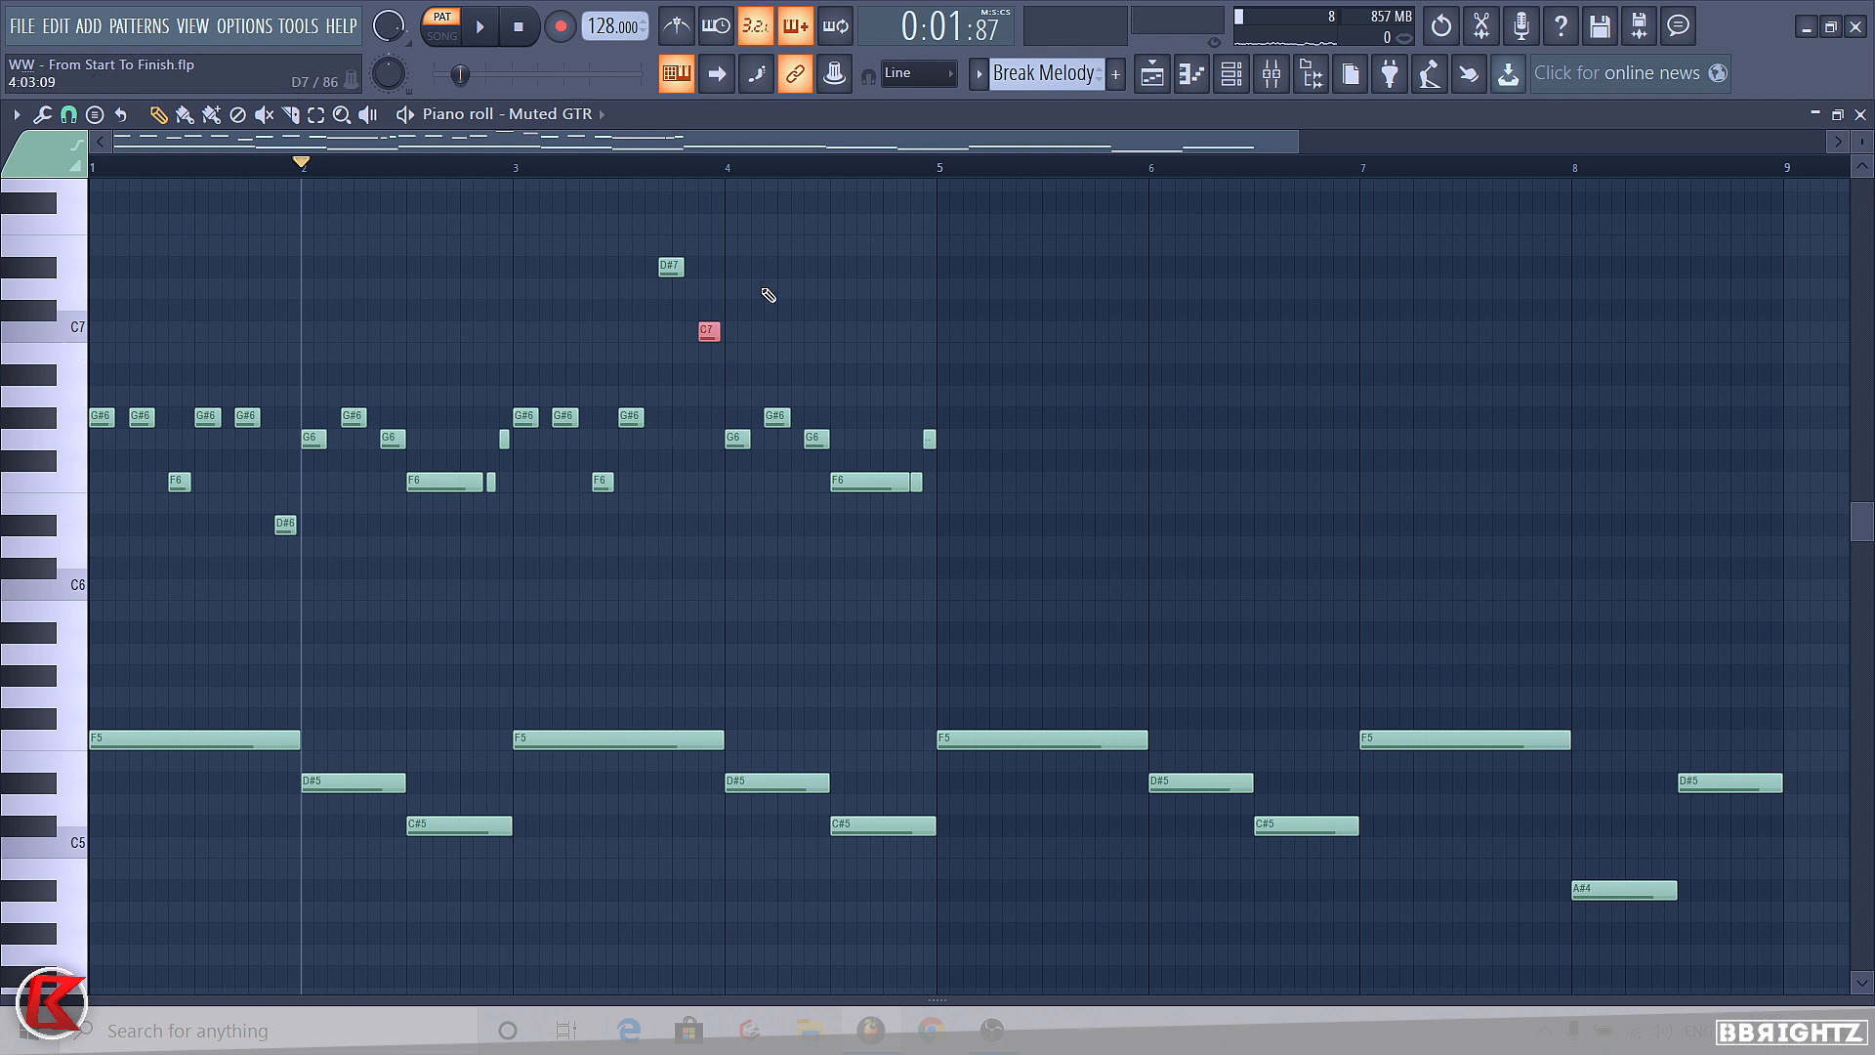
pyautogui.press('space')
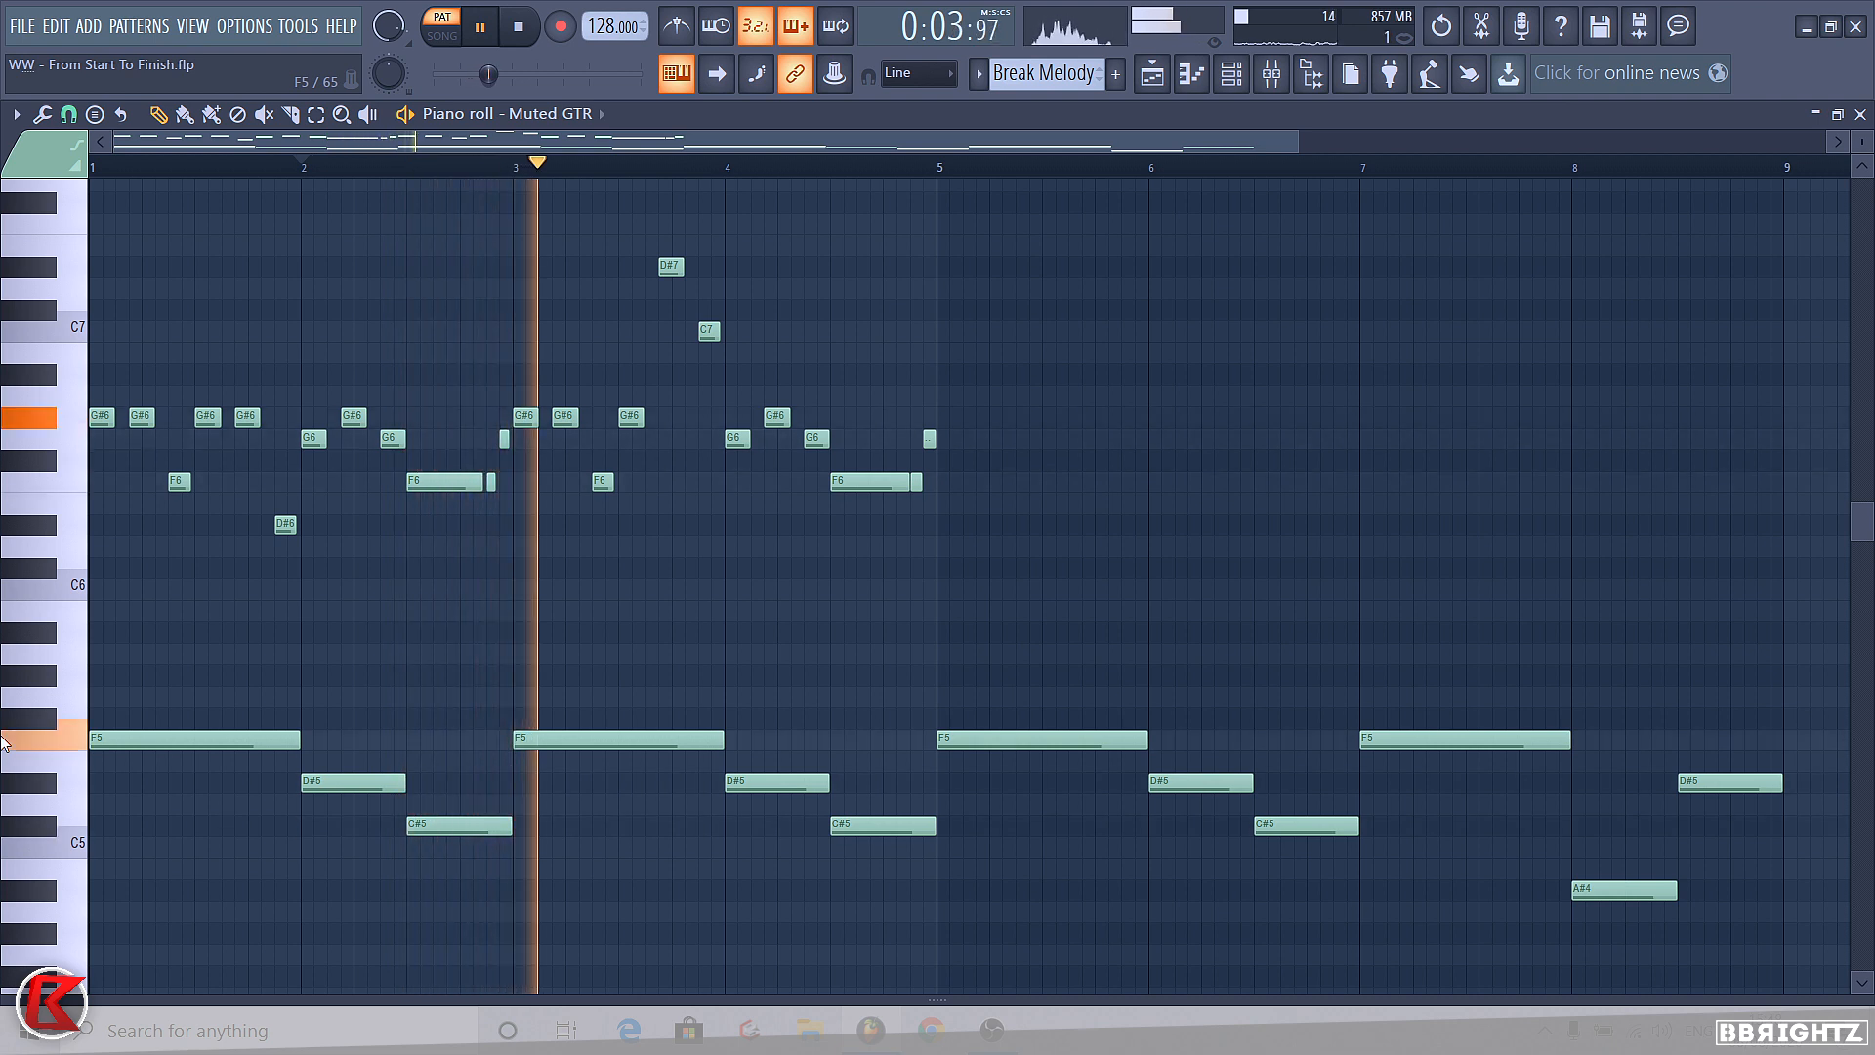
pyautogui.press('space')
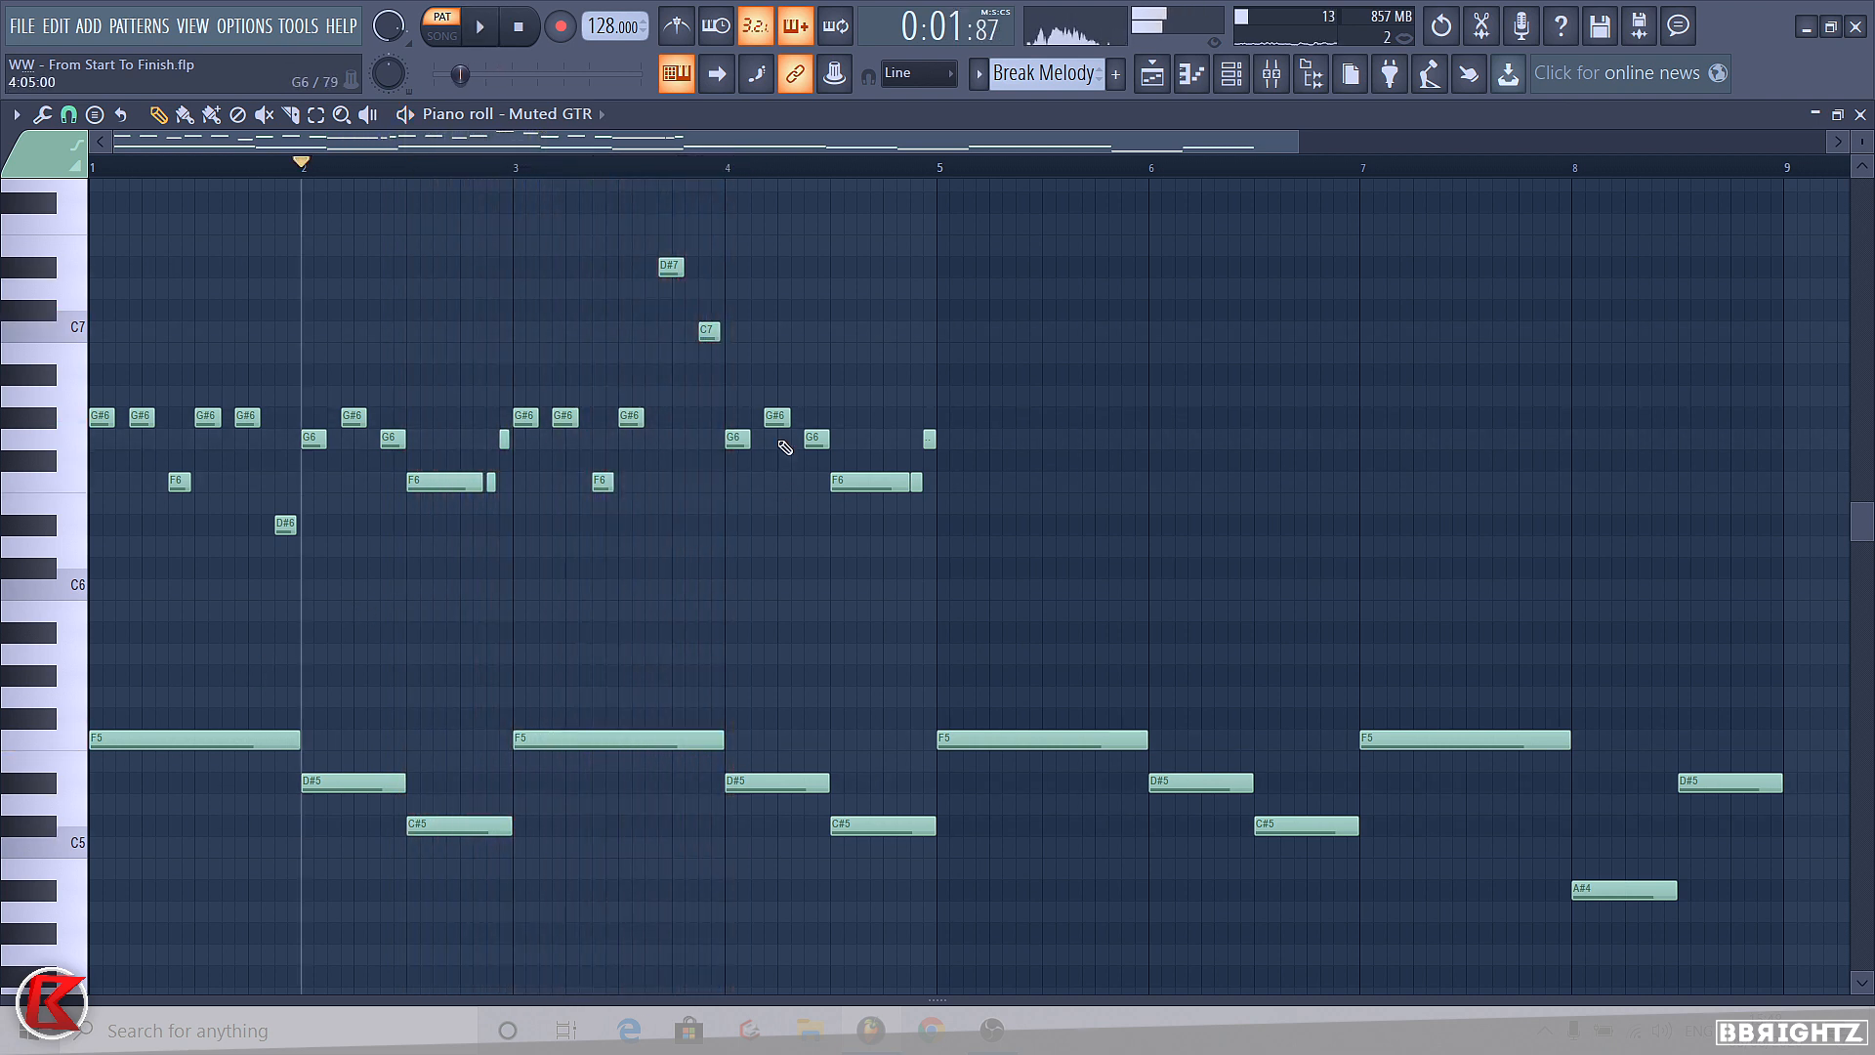
pyautogui.moveTo(313, 389); pyautogui.dragTo(508, 573)
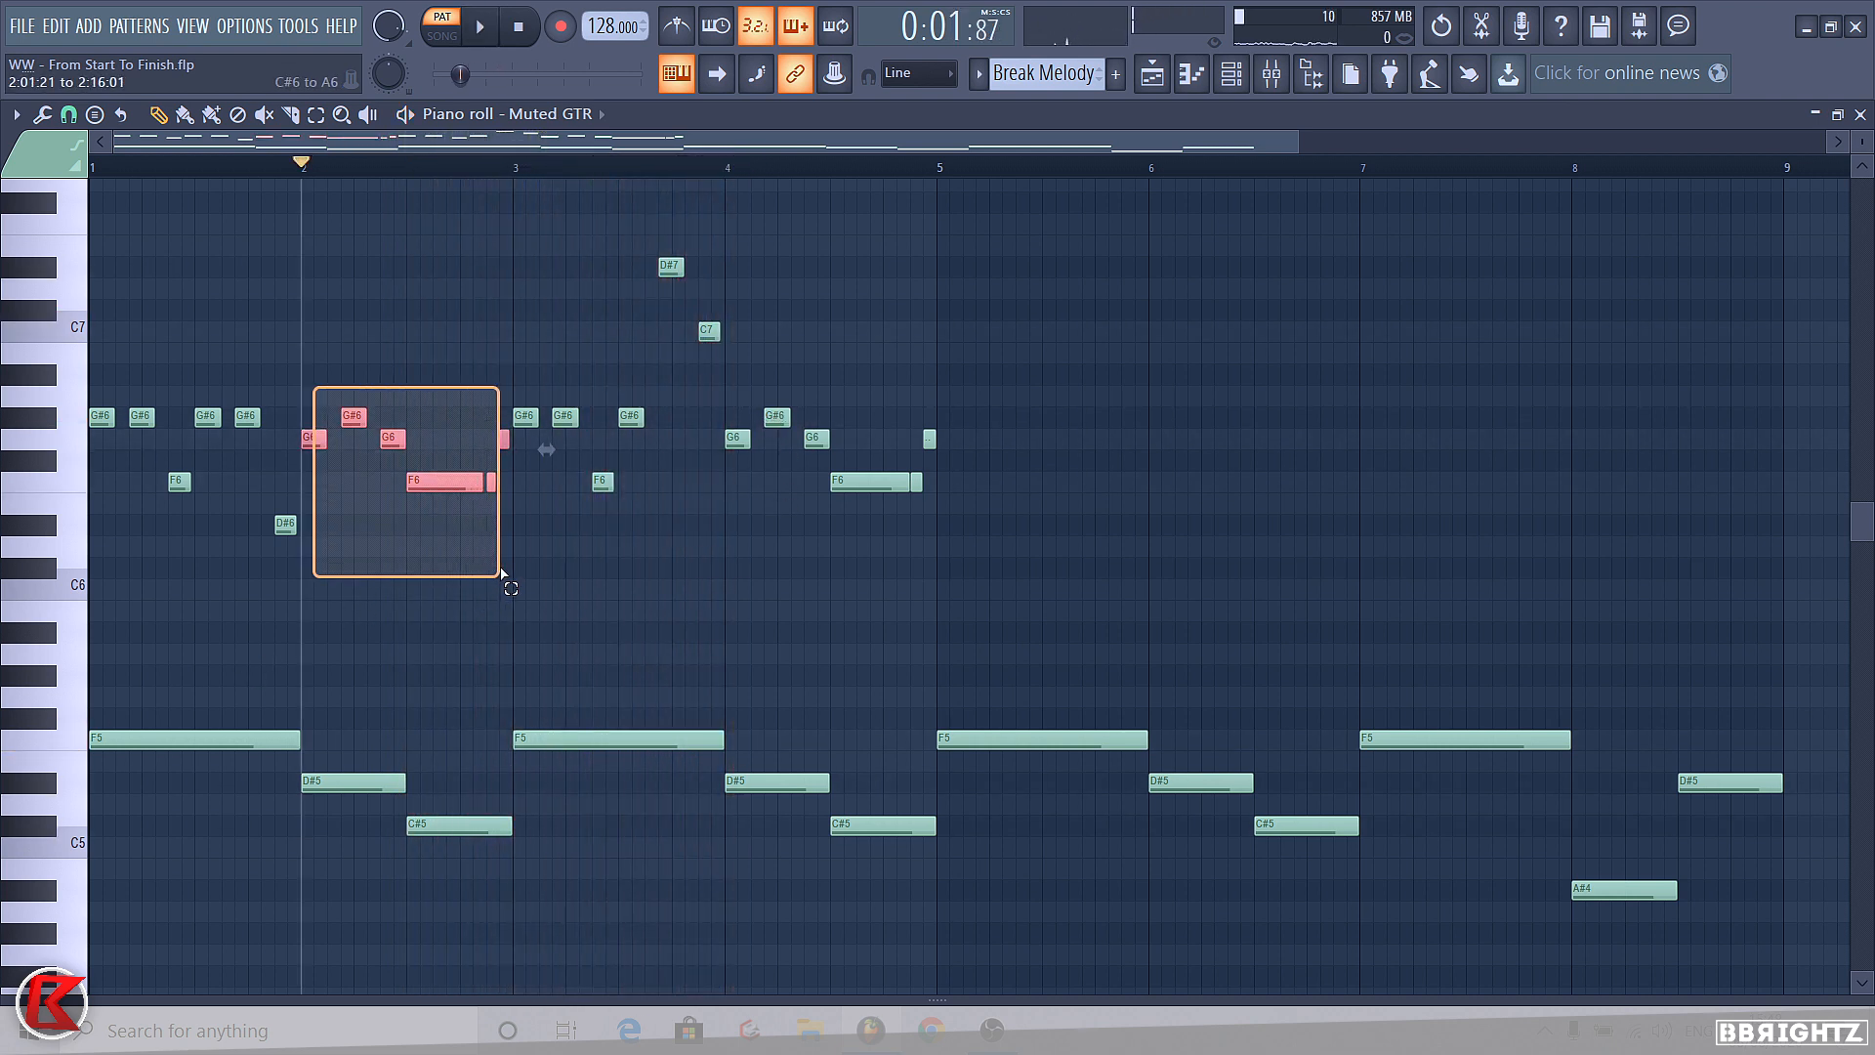
pyautogui.moveTo(1147, 574); pyautogui.dragTo(964, 505)
pyautogui.rightClick(918, 565)
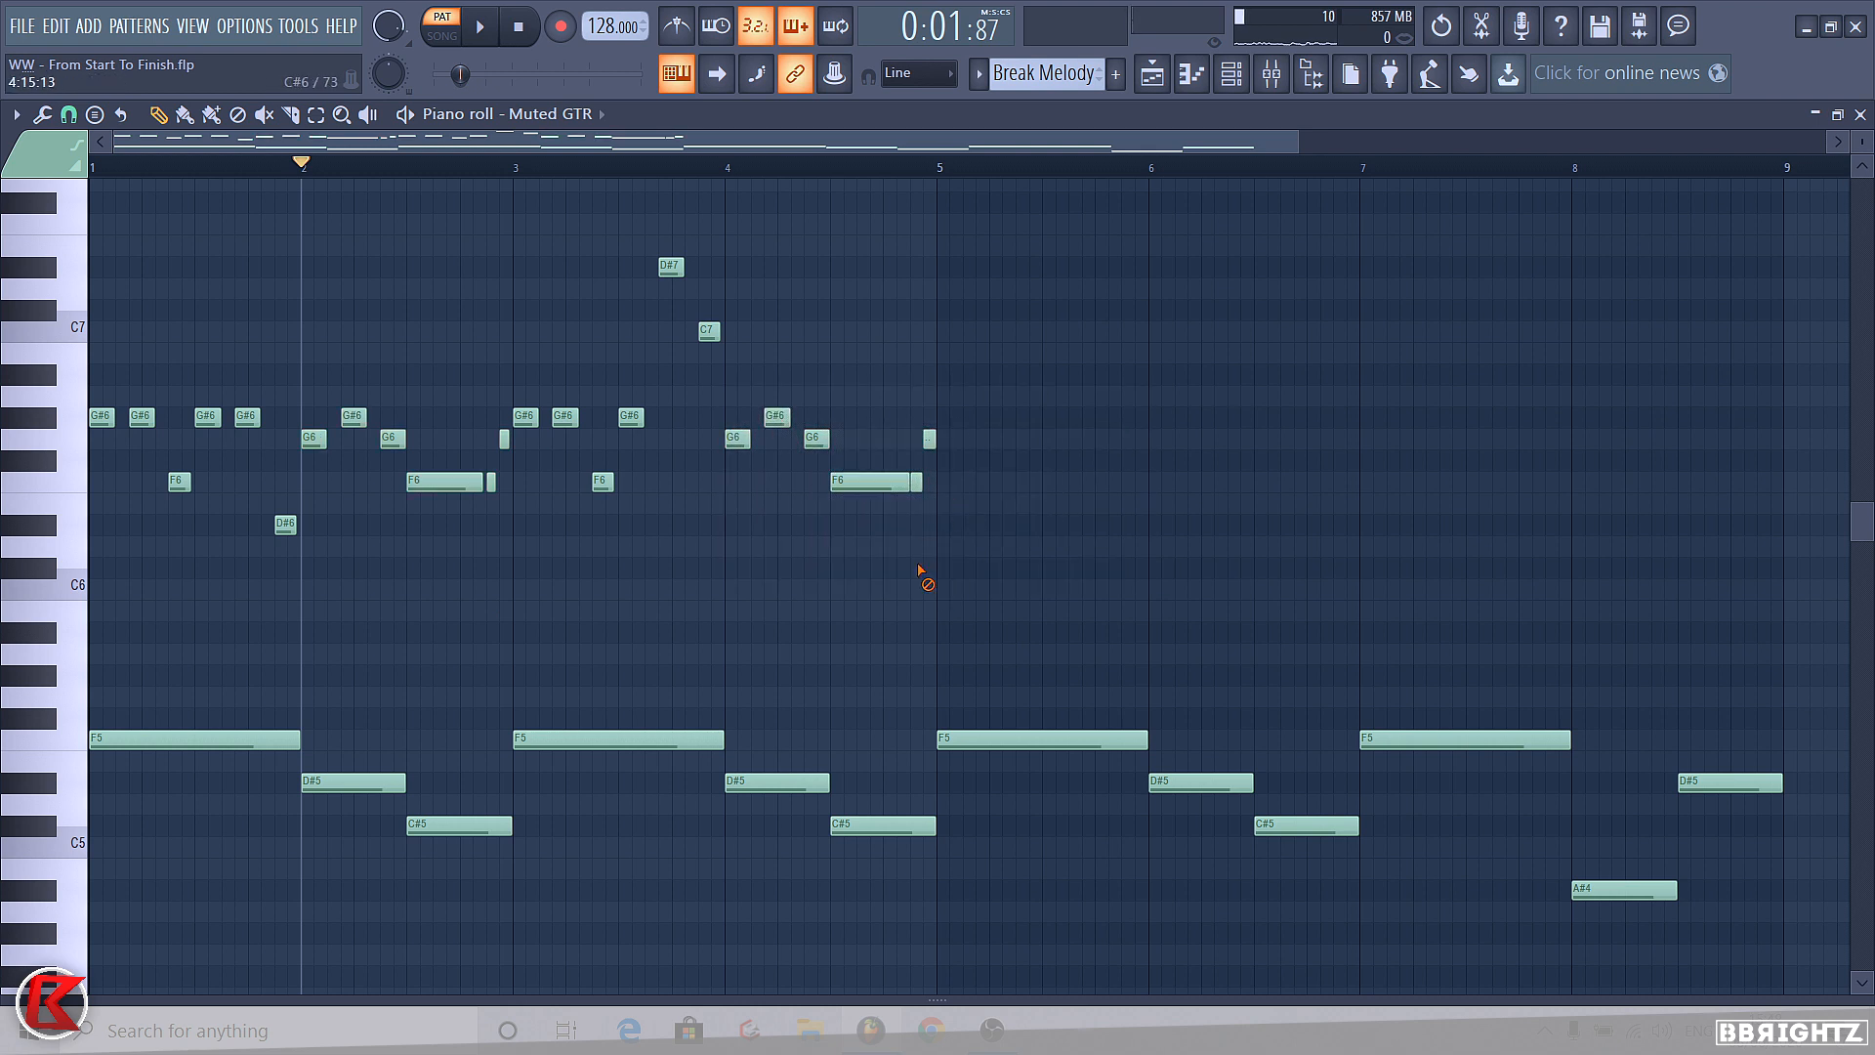
# - Play the phrase from bar 3 and audition the G6, G#6 and F6 pitches on the piano keyboard
pyautogui.click(509, 173)
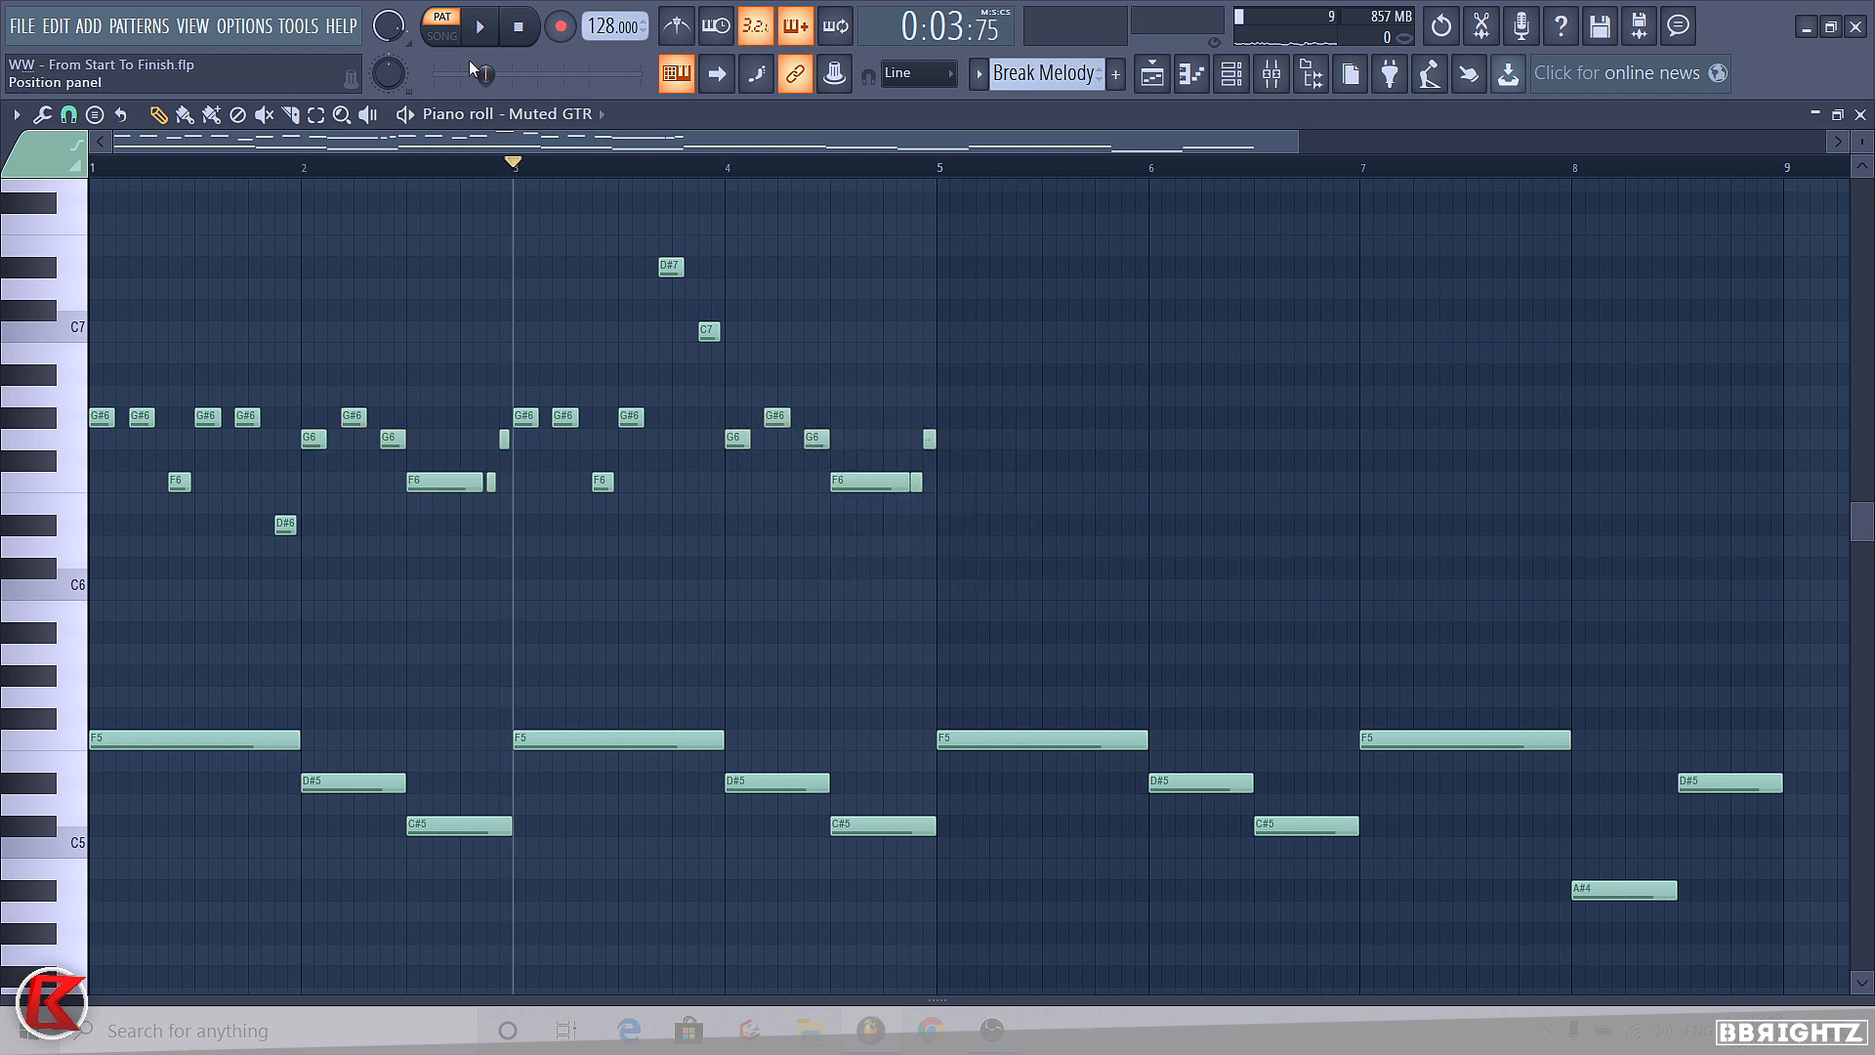
pyautogui.press('space')
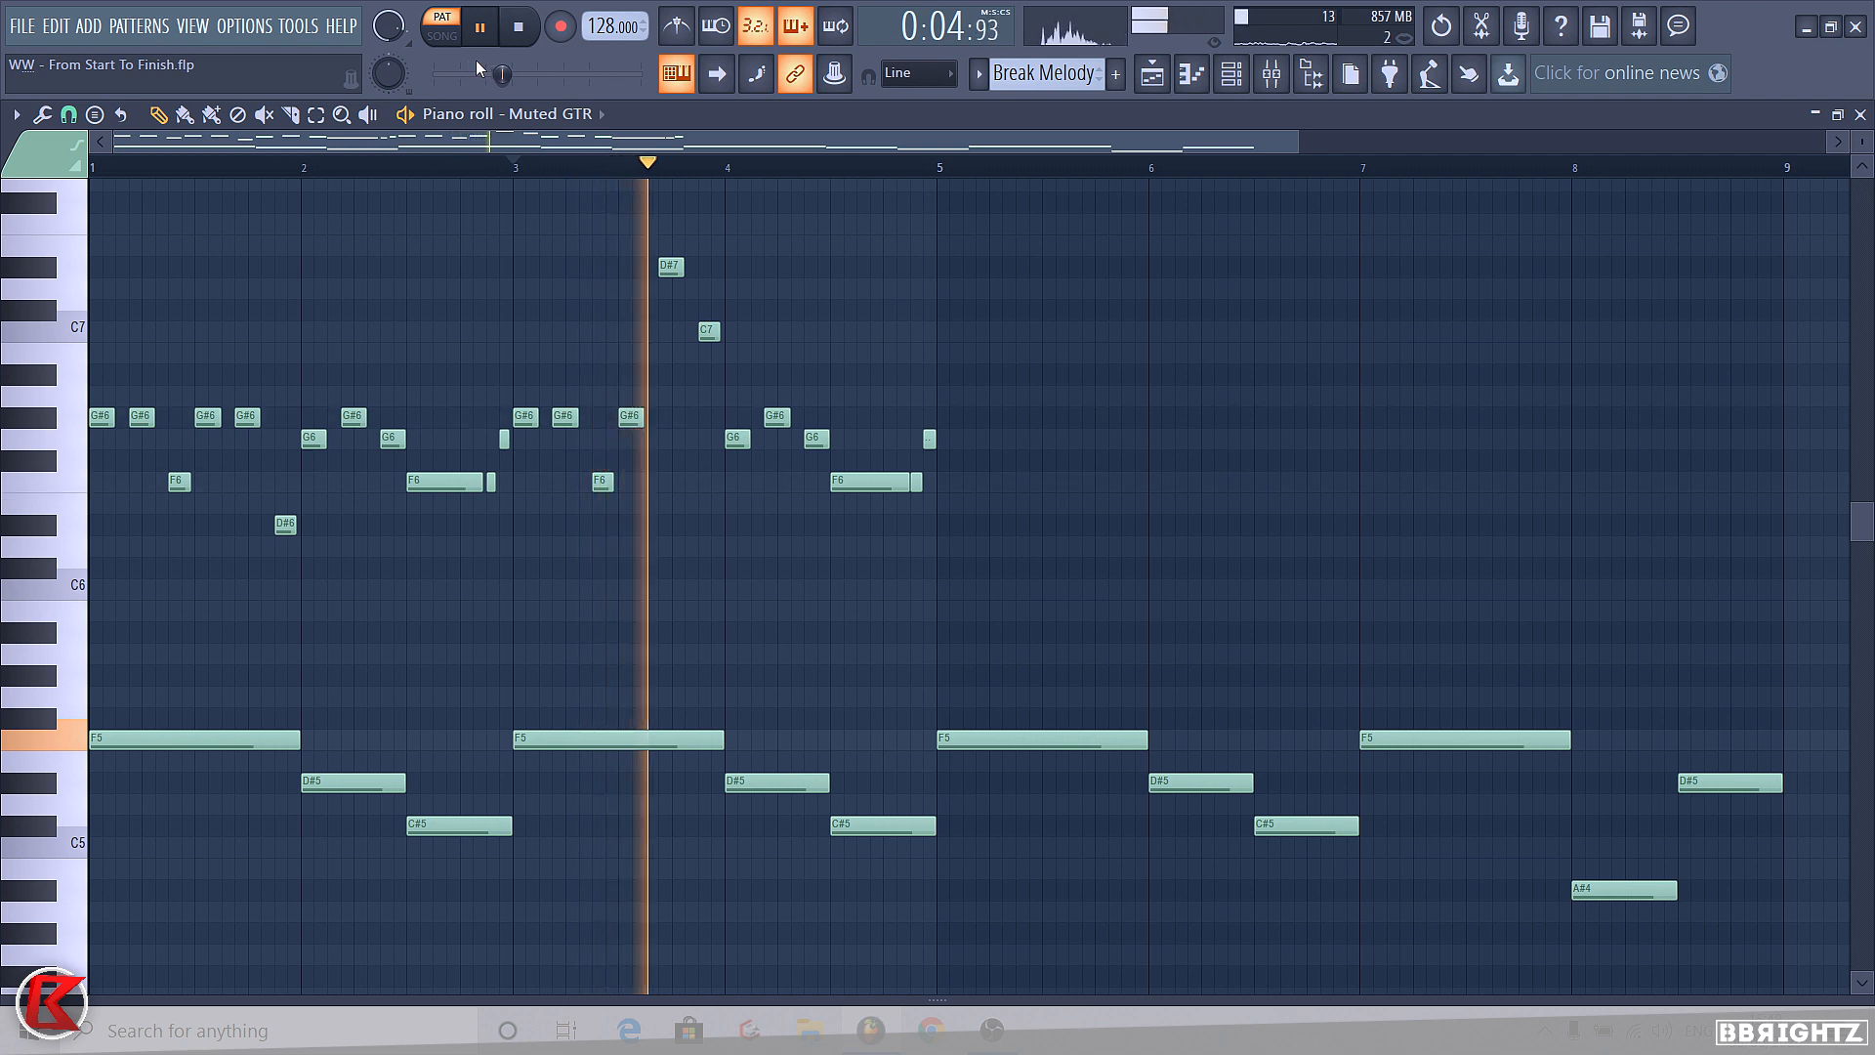
pyautogui.press('space')
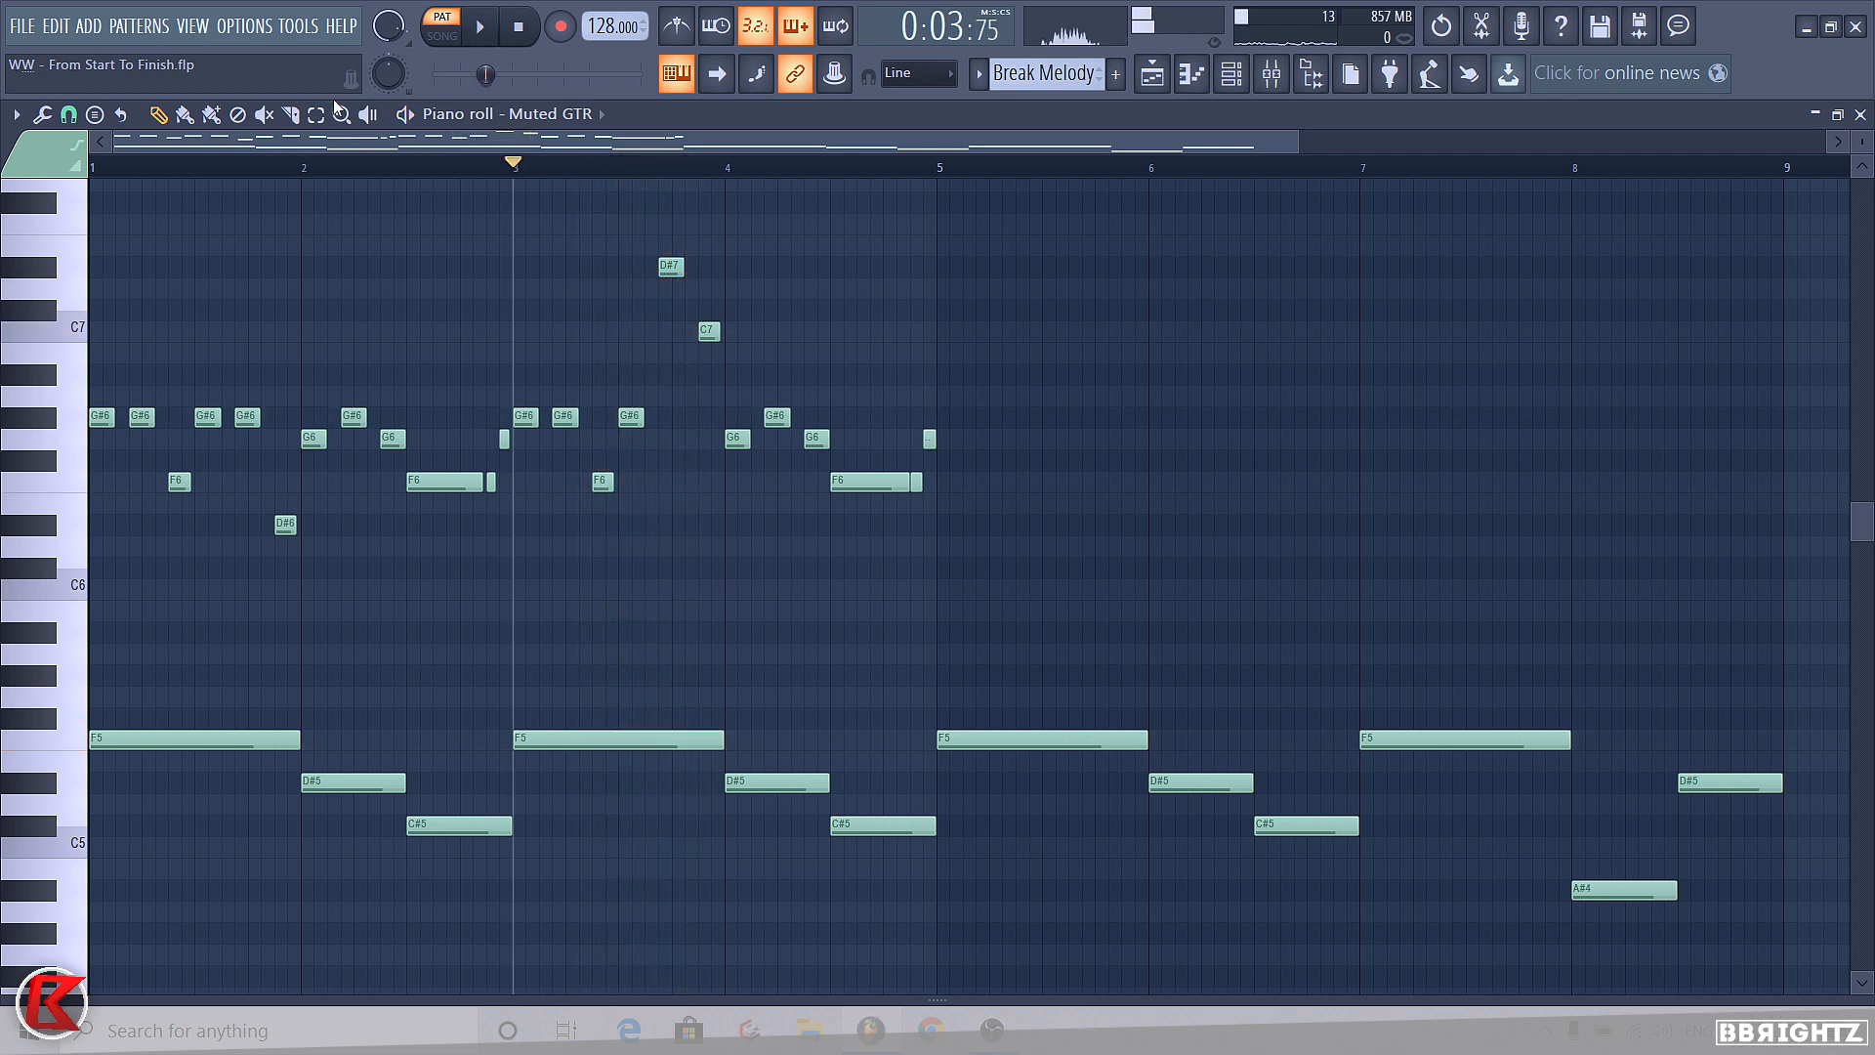
pyautogui.moveTo(59, 444); pyautogui.dragTo(47, 418)
pyautogui.click(49, 435)
pyautogui.click(46, 419)
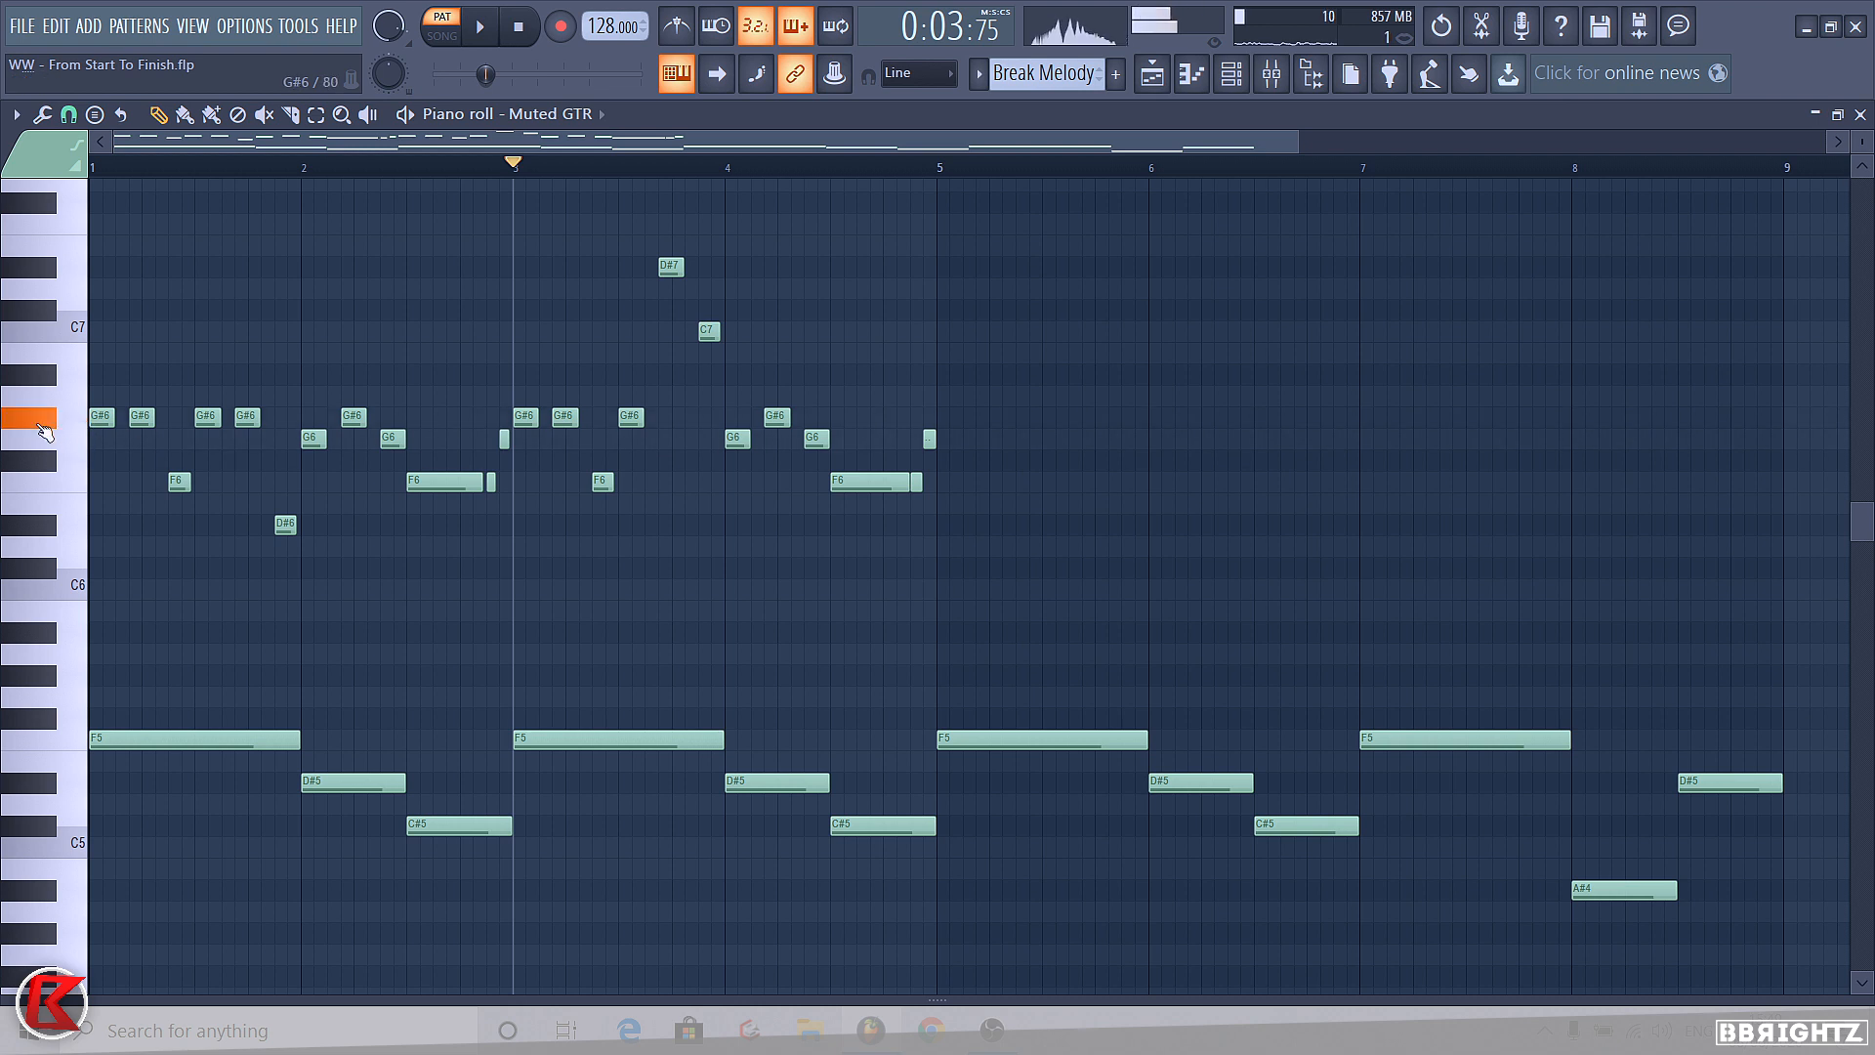
pyautogui.click(75, 482)
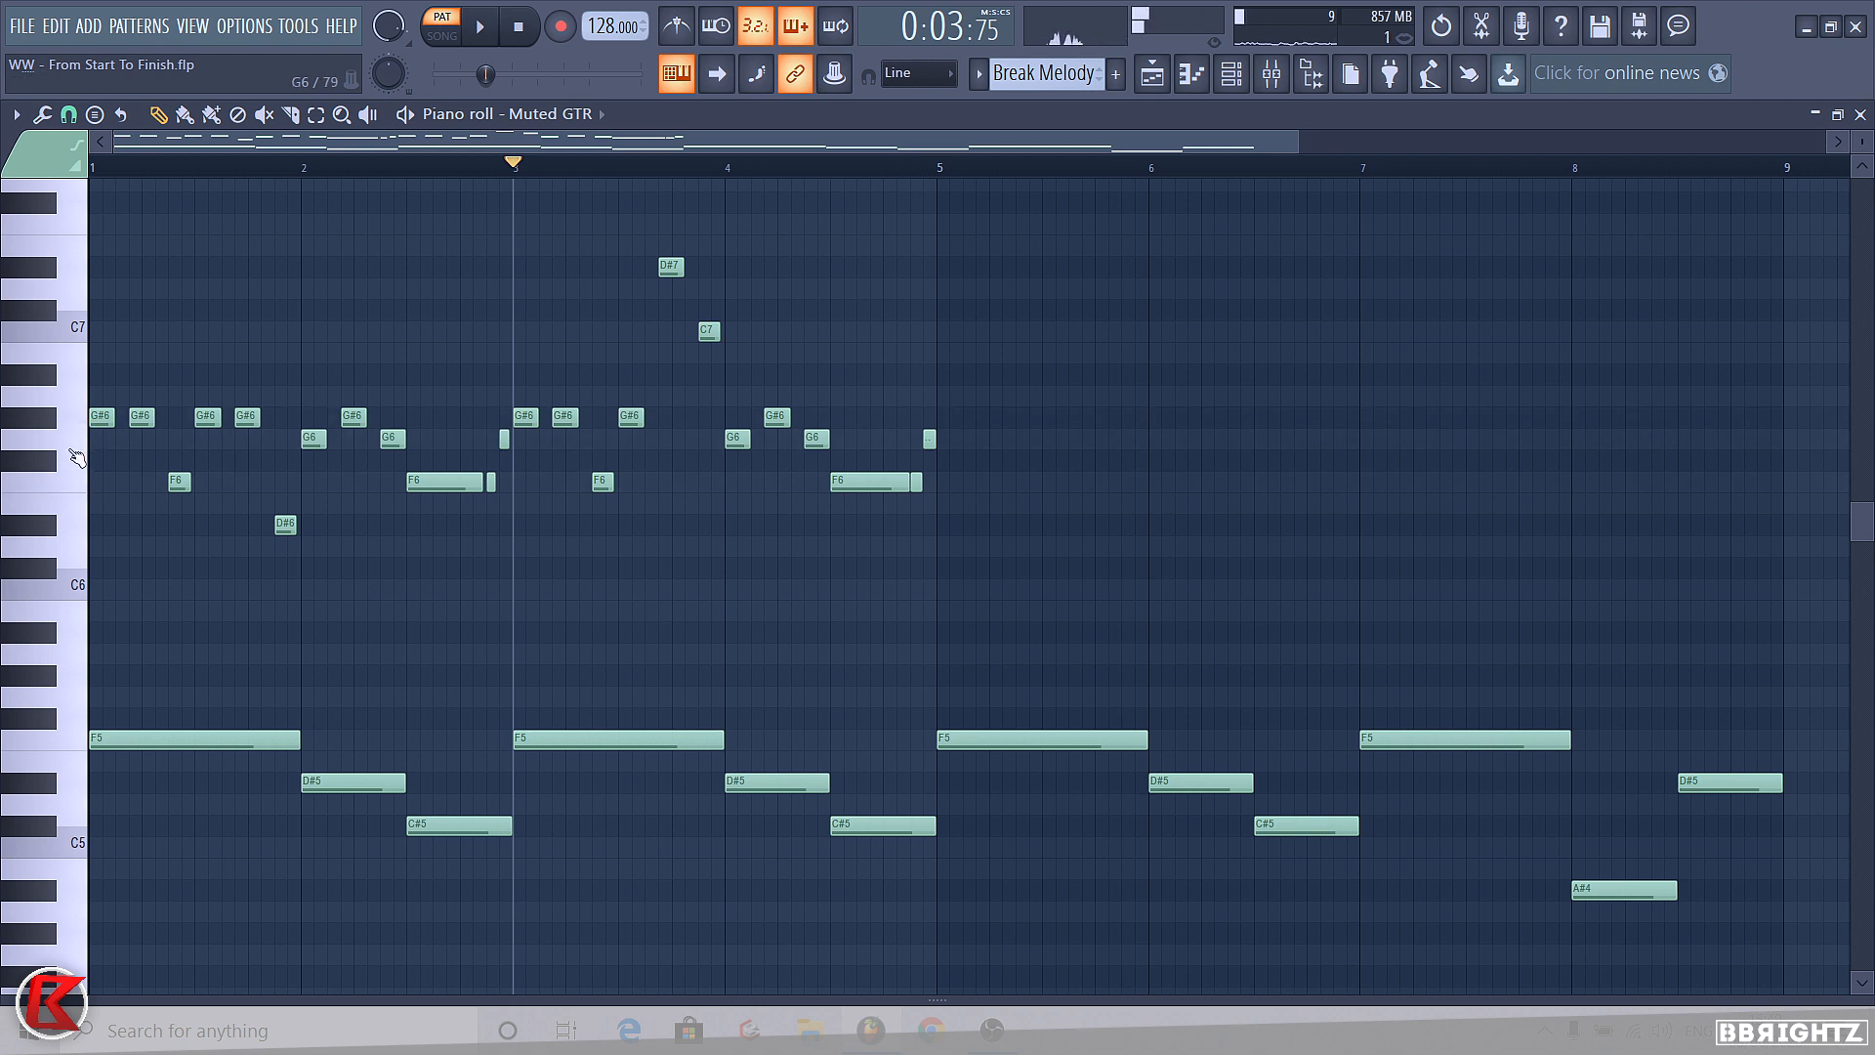
pyautogui.click(61, 434)
pyautogui.click(61, 434)
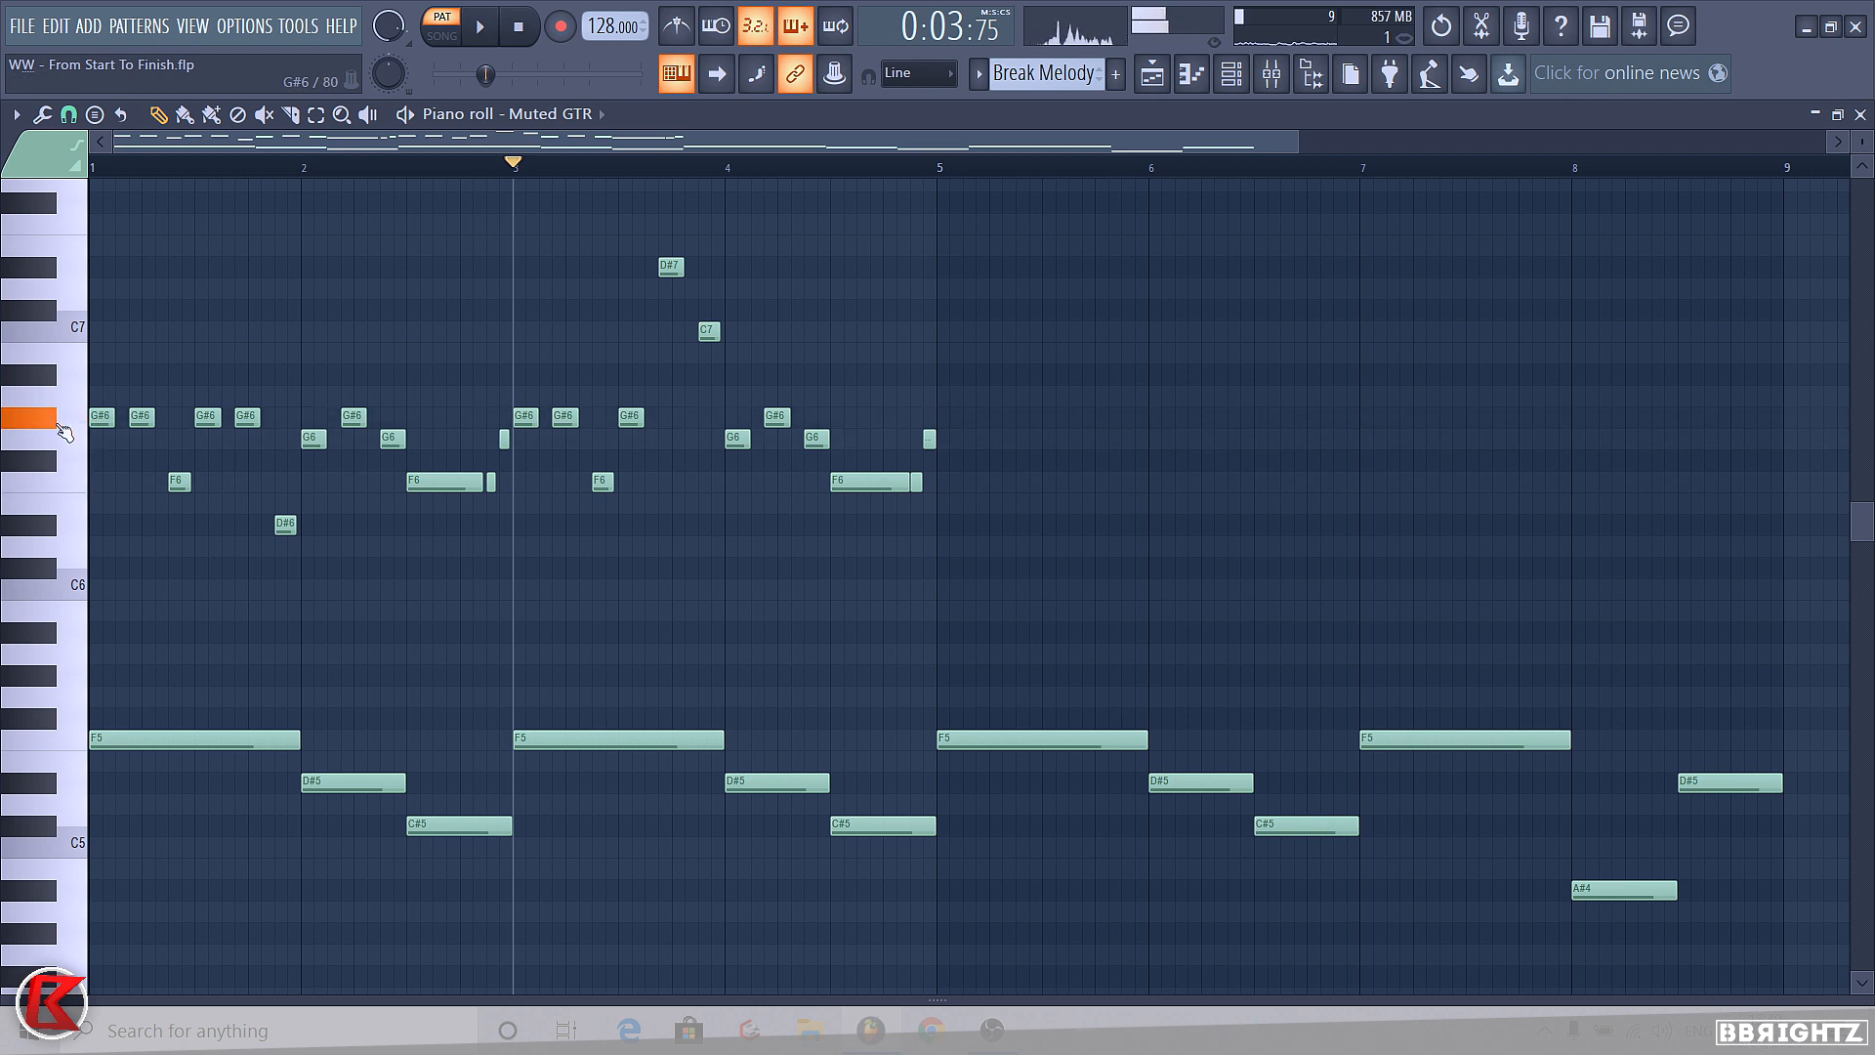
# - Raise the six-step F6 note at step 9 of bar 4 to G#6
pyautogui.moveTo(842, 517); pyautogui.dragTo(825, 430)
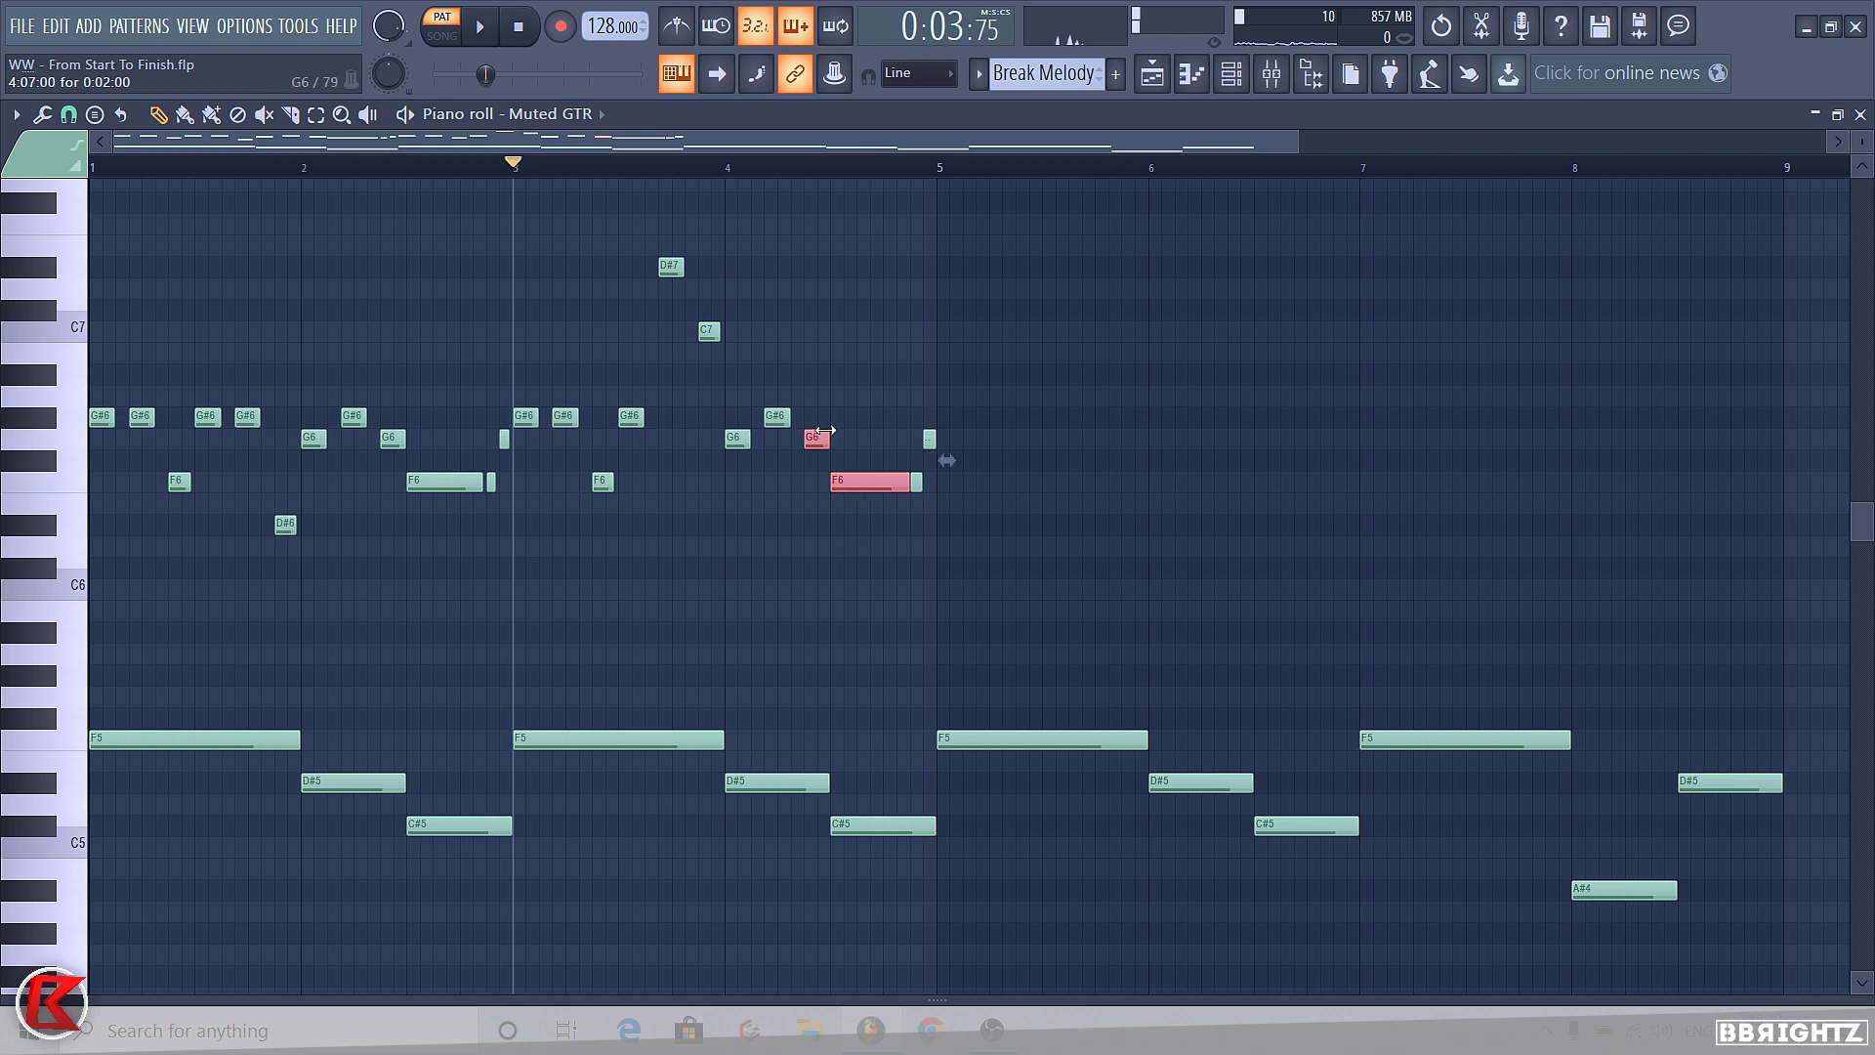
pyautogui.click(885, 491)
pyautogui.hotkey('shift', 'Up')
pyautogui.hotkey('shift', 'Up')
pyautogui.hotkey('shift', 'Up')
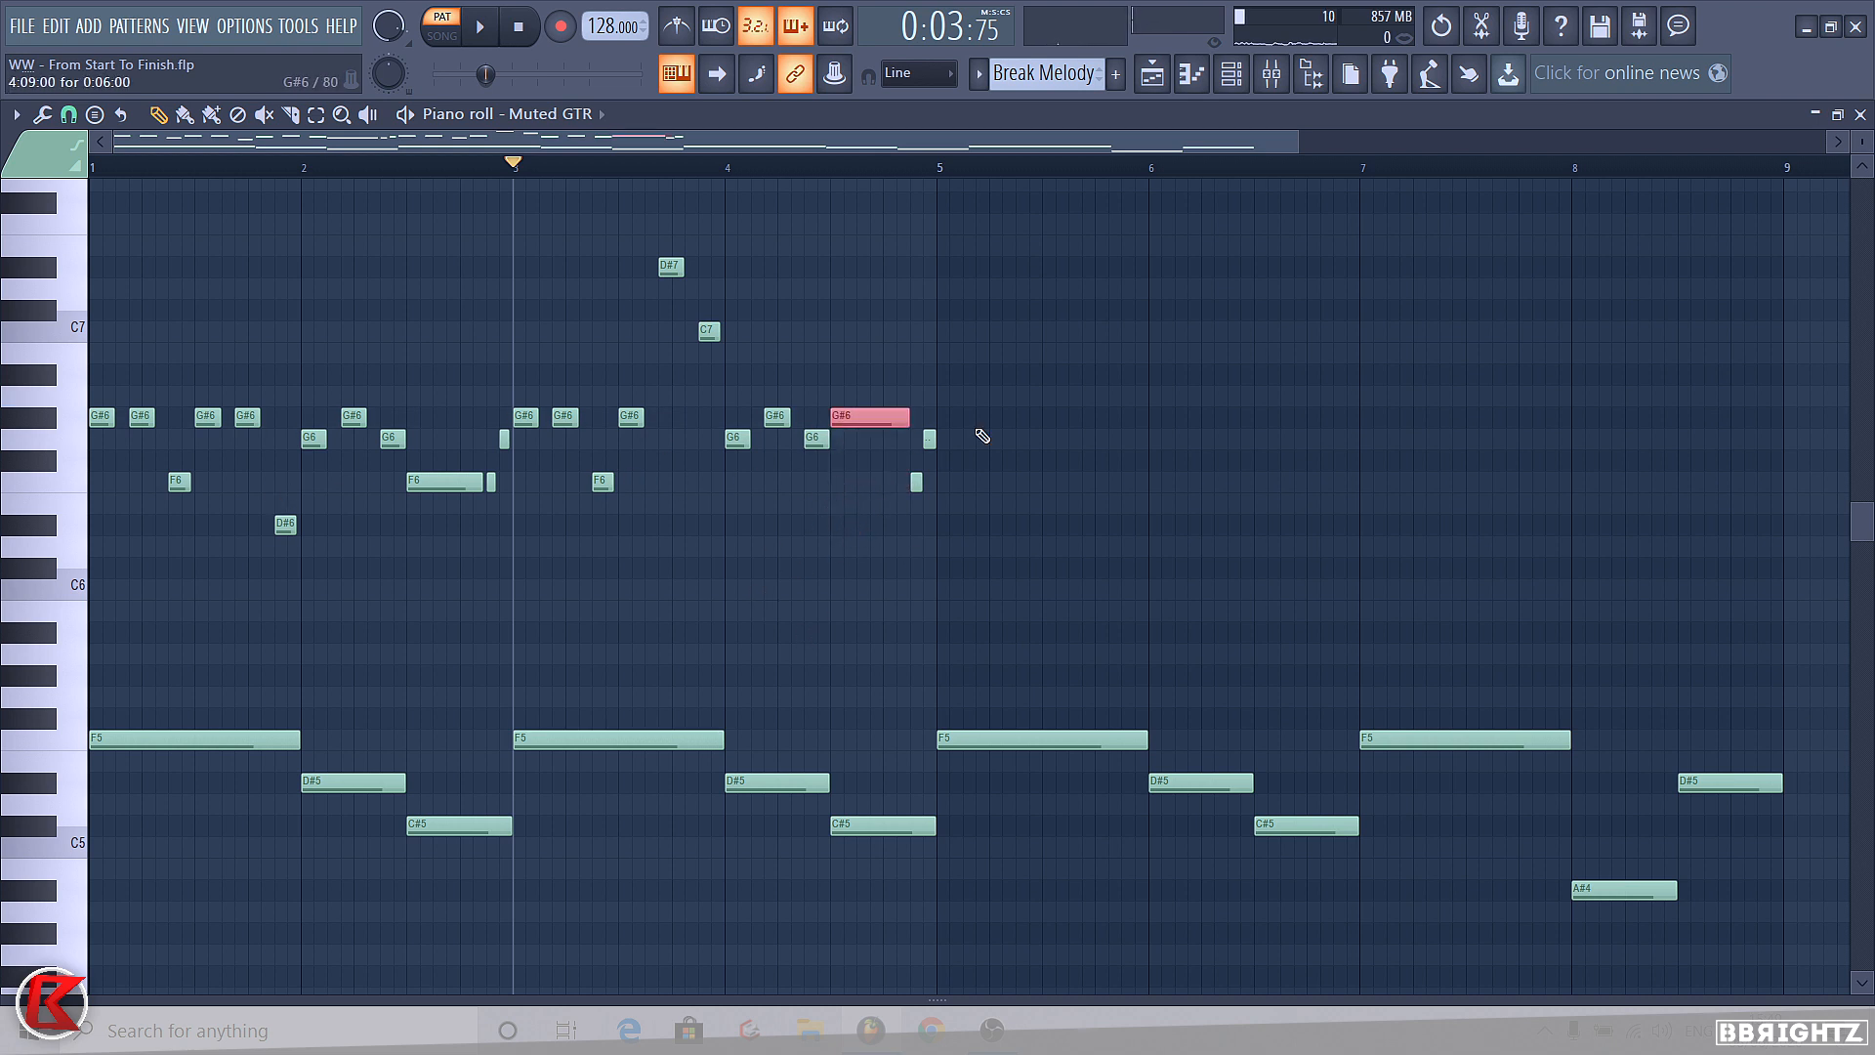
# - Replace the G6 note at step 7 of bar 4 with a slightly shorter one and play from bar 3
pyautogui.click(840, 477)
pyautogui.rightClick(814, 444)
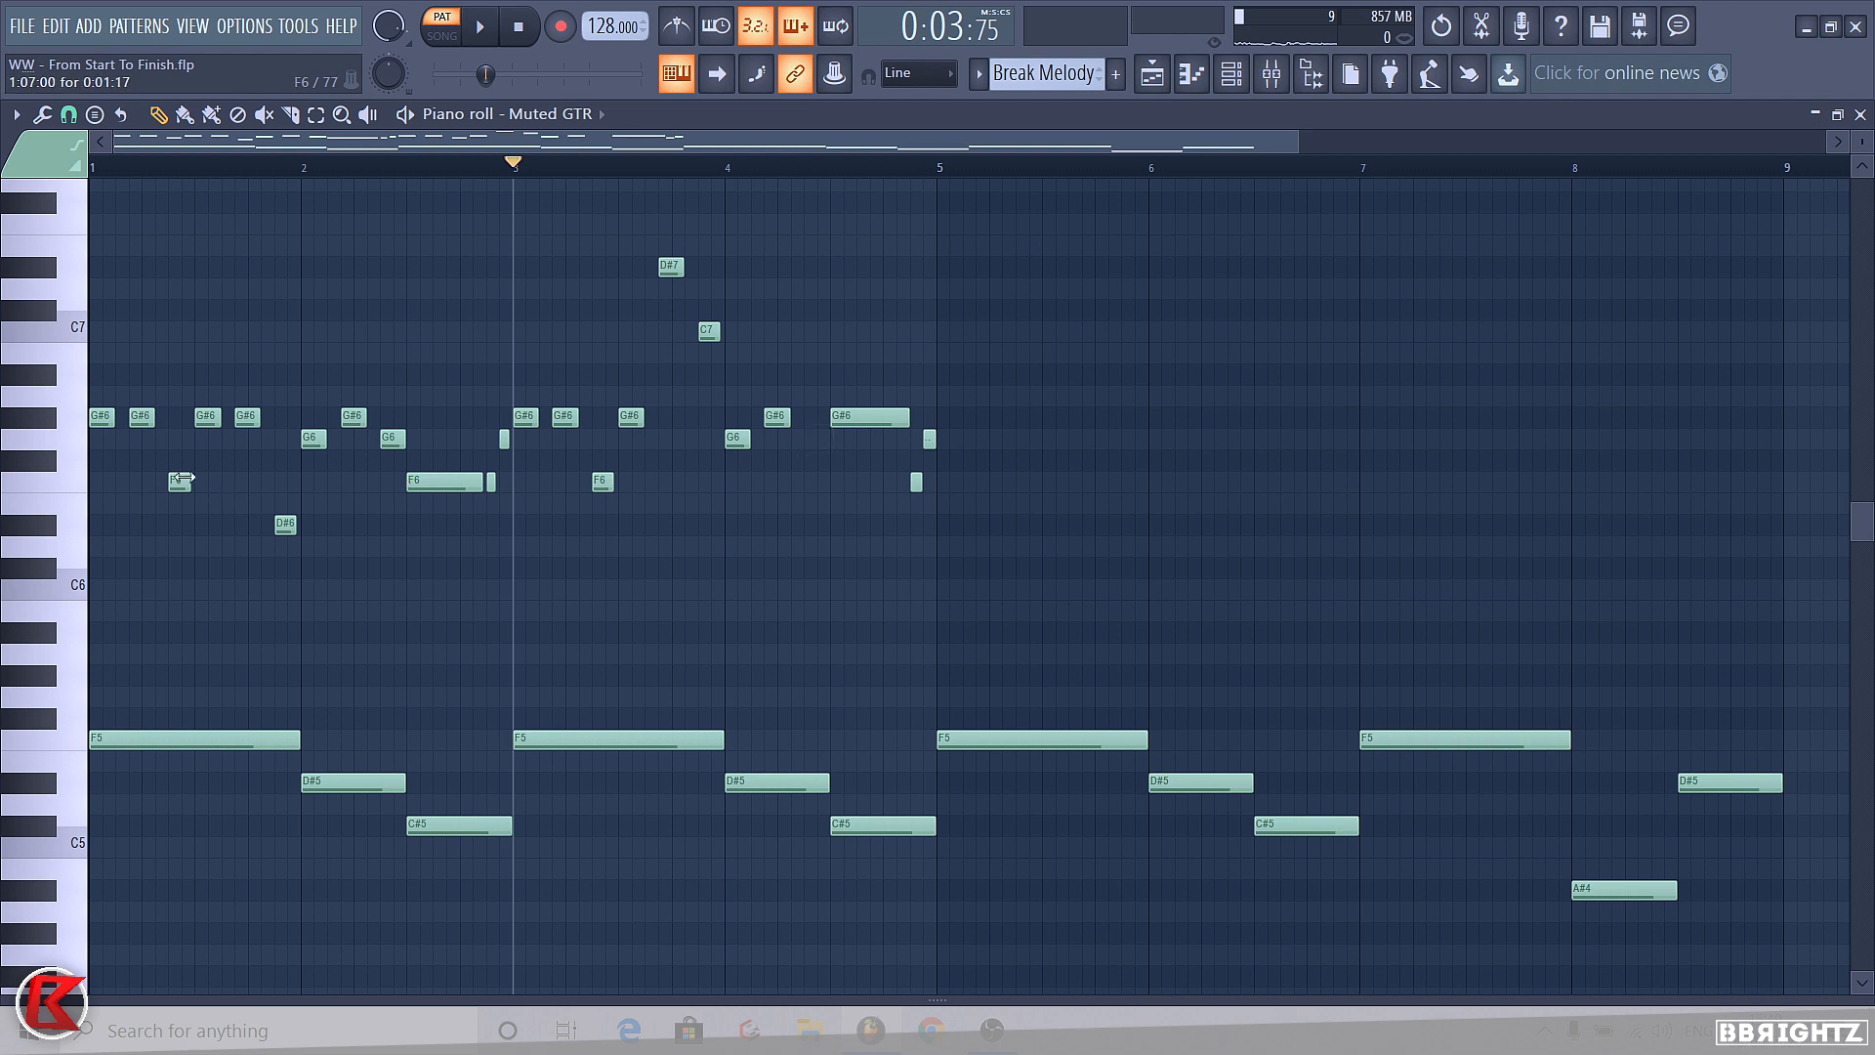
pyautogui.click(804, 445)
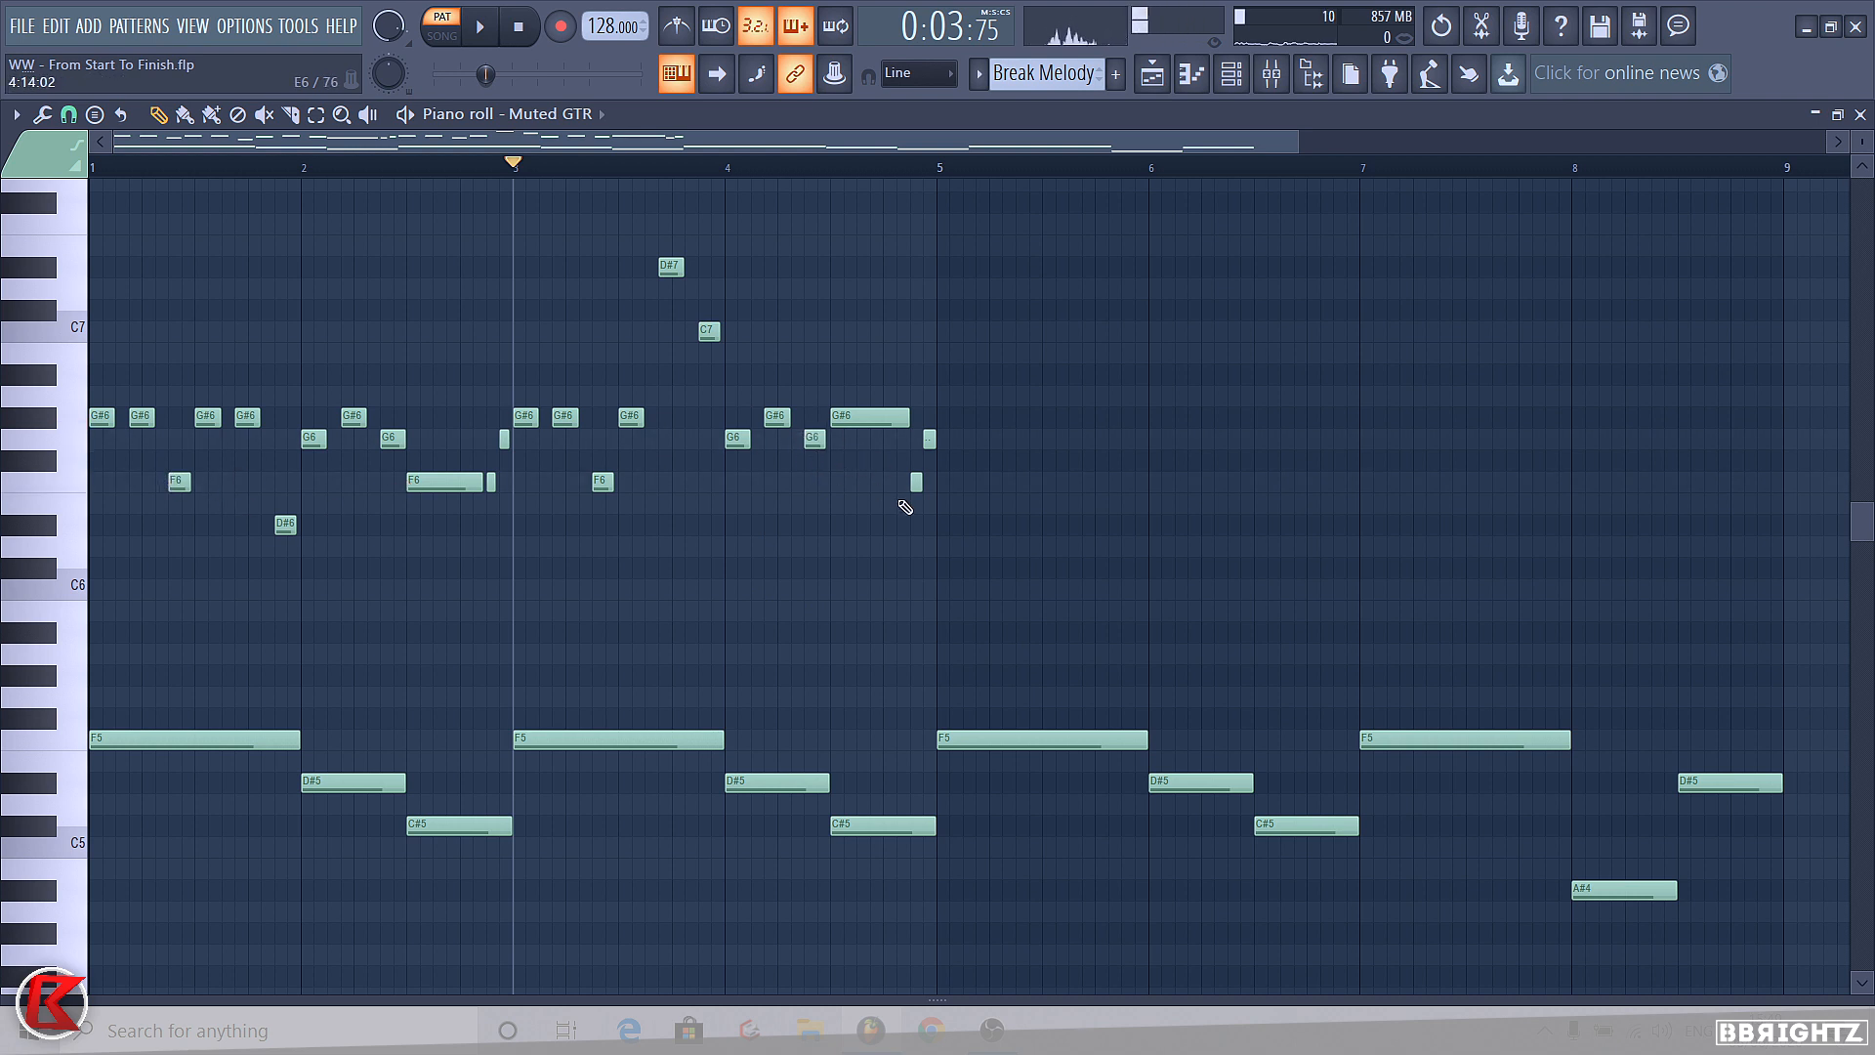
pyautogui.press('space')
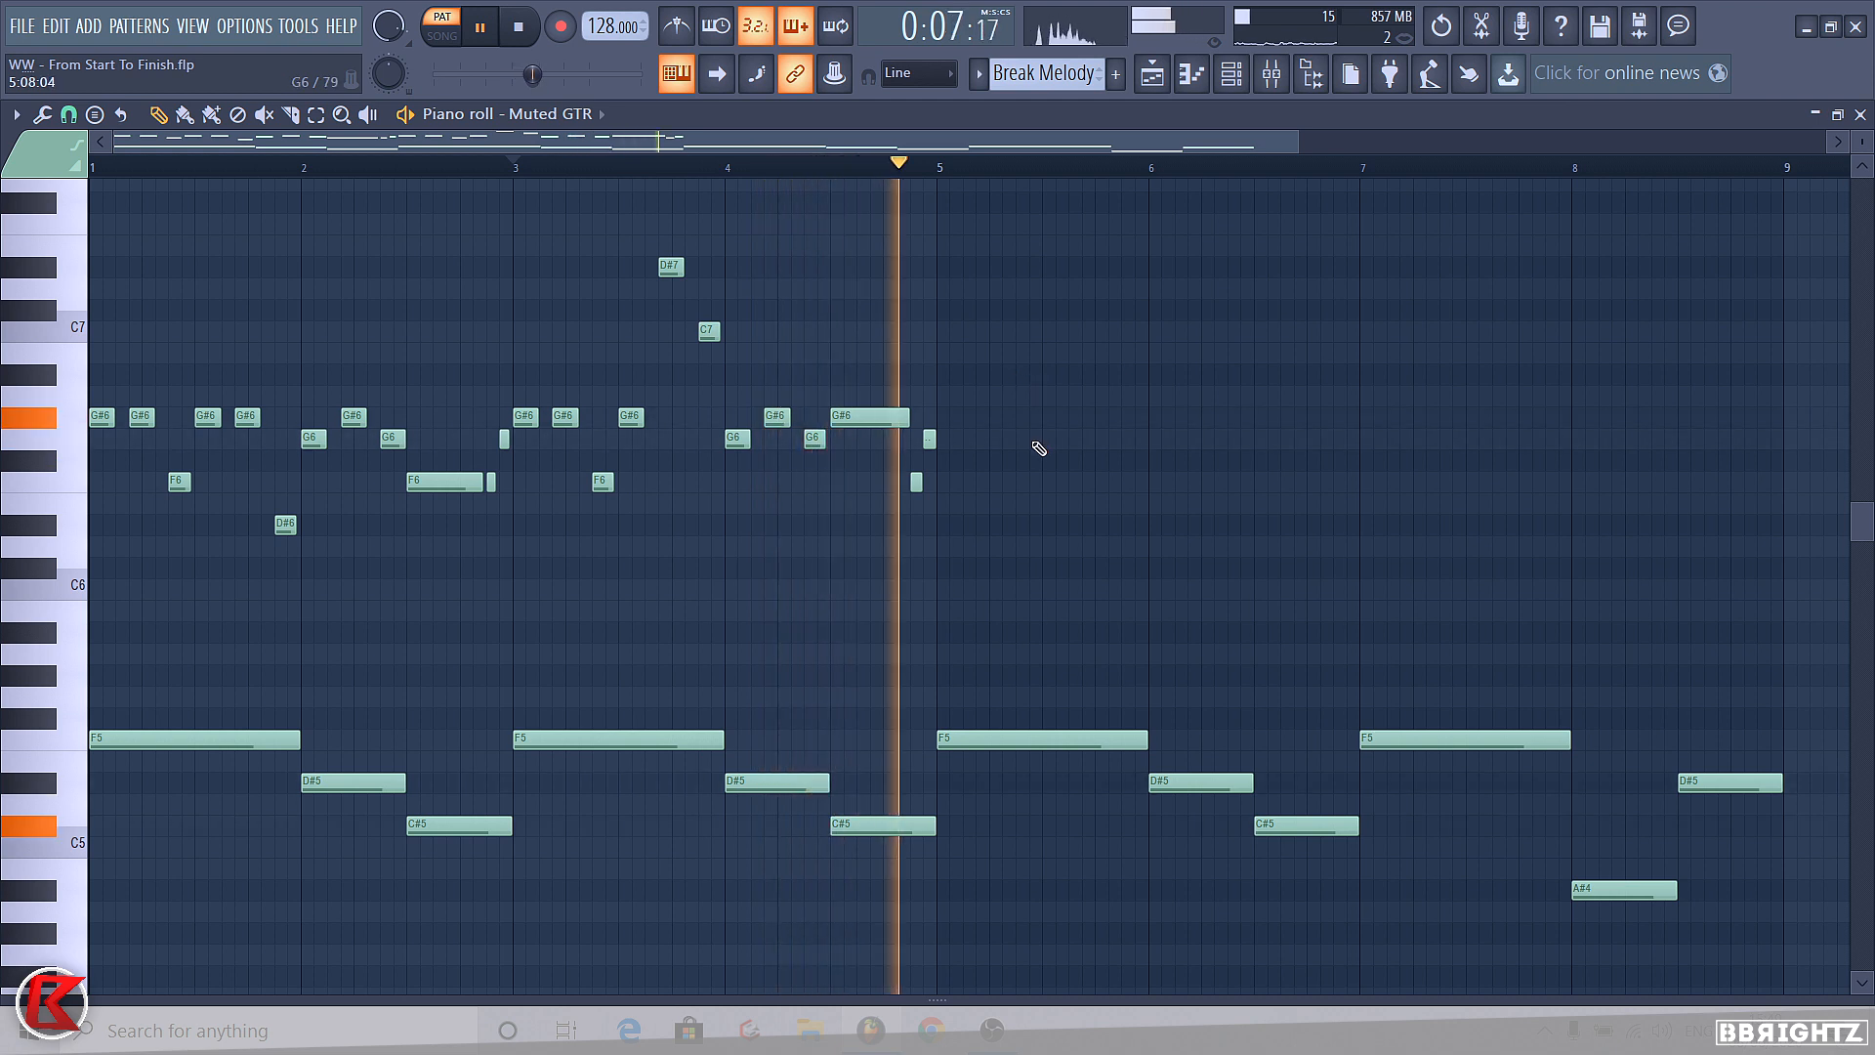
pyautogui.press('space')
pyautogui.scroll(3, 960, 430)
pyautogui.moveTo(949, 510); pyautogui.dragTo(86, 132)
pyautogui.scroll(-3, 921, 494)
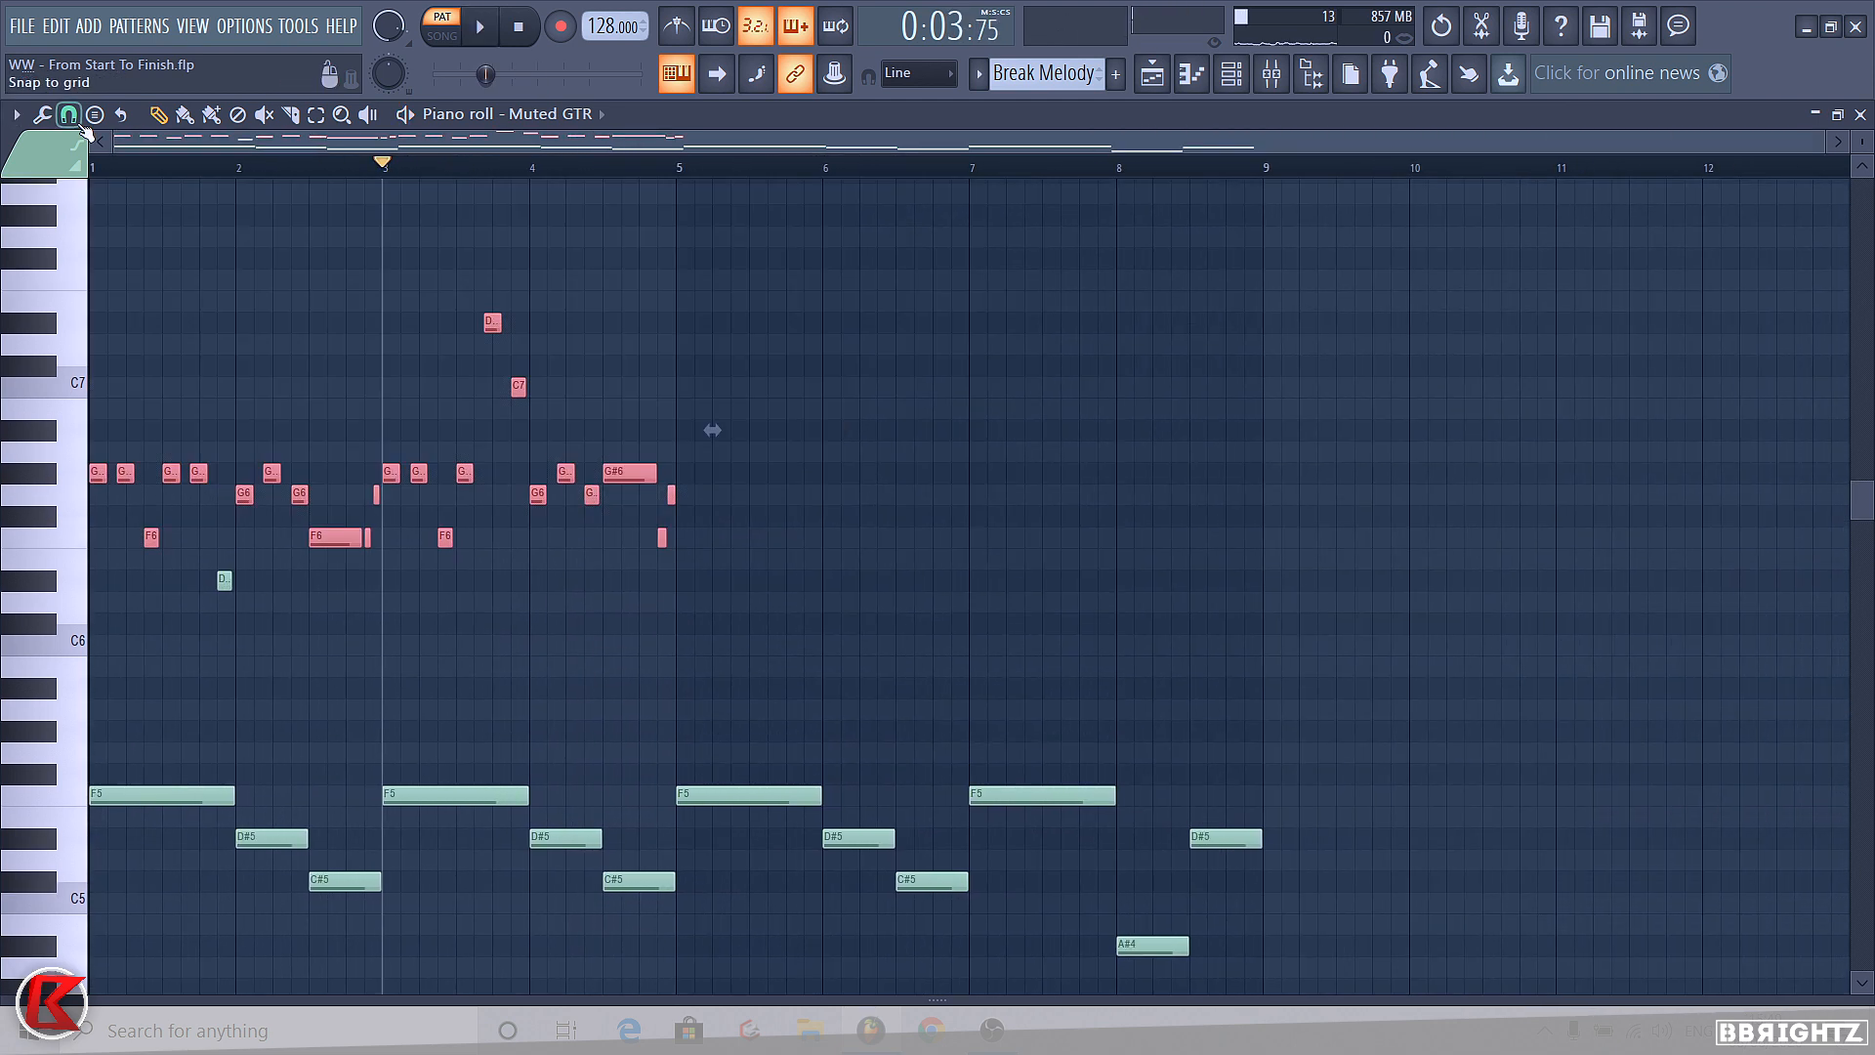
pyautogui.scroll(-3, 720, 302)
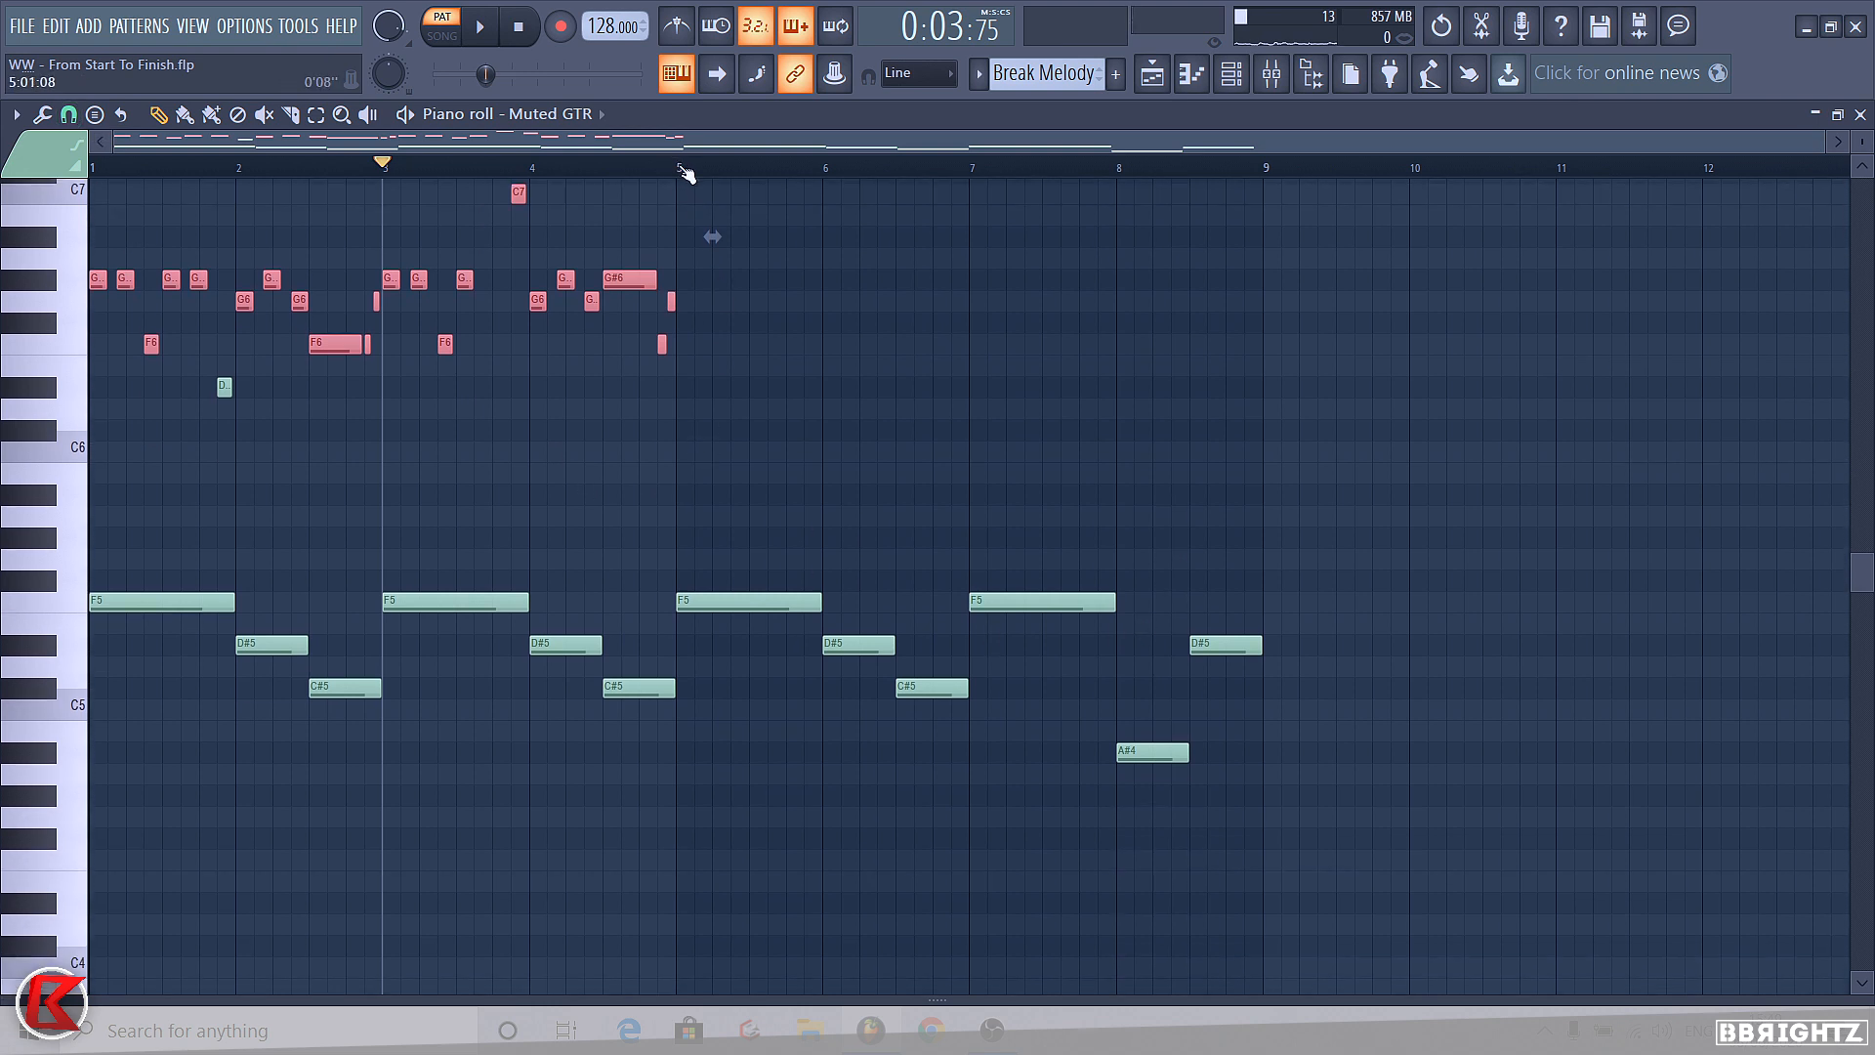
pyautogui.moveTo(681, 168); pyautogui.dragTo(1262, 223)
pyautogui.hotkey('ctrl', 'd')
# - Raise the last two upper notes of bar 4, moving F6 to C7 and G6 to A#6
pyautogui.scroll(3, 634, 191)
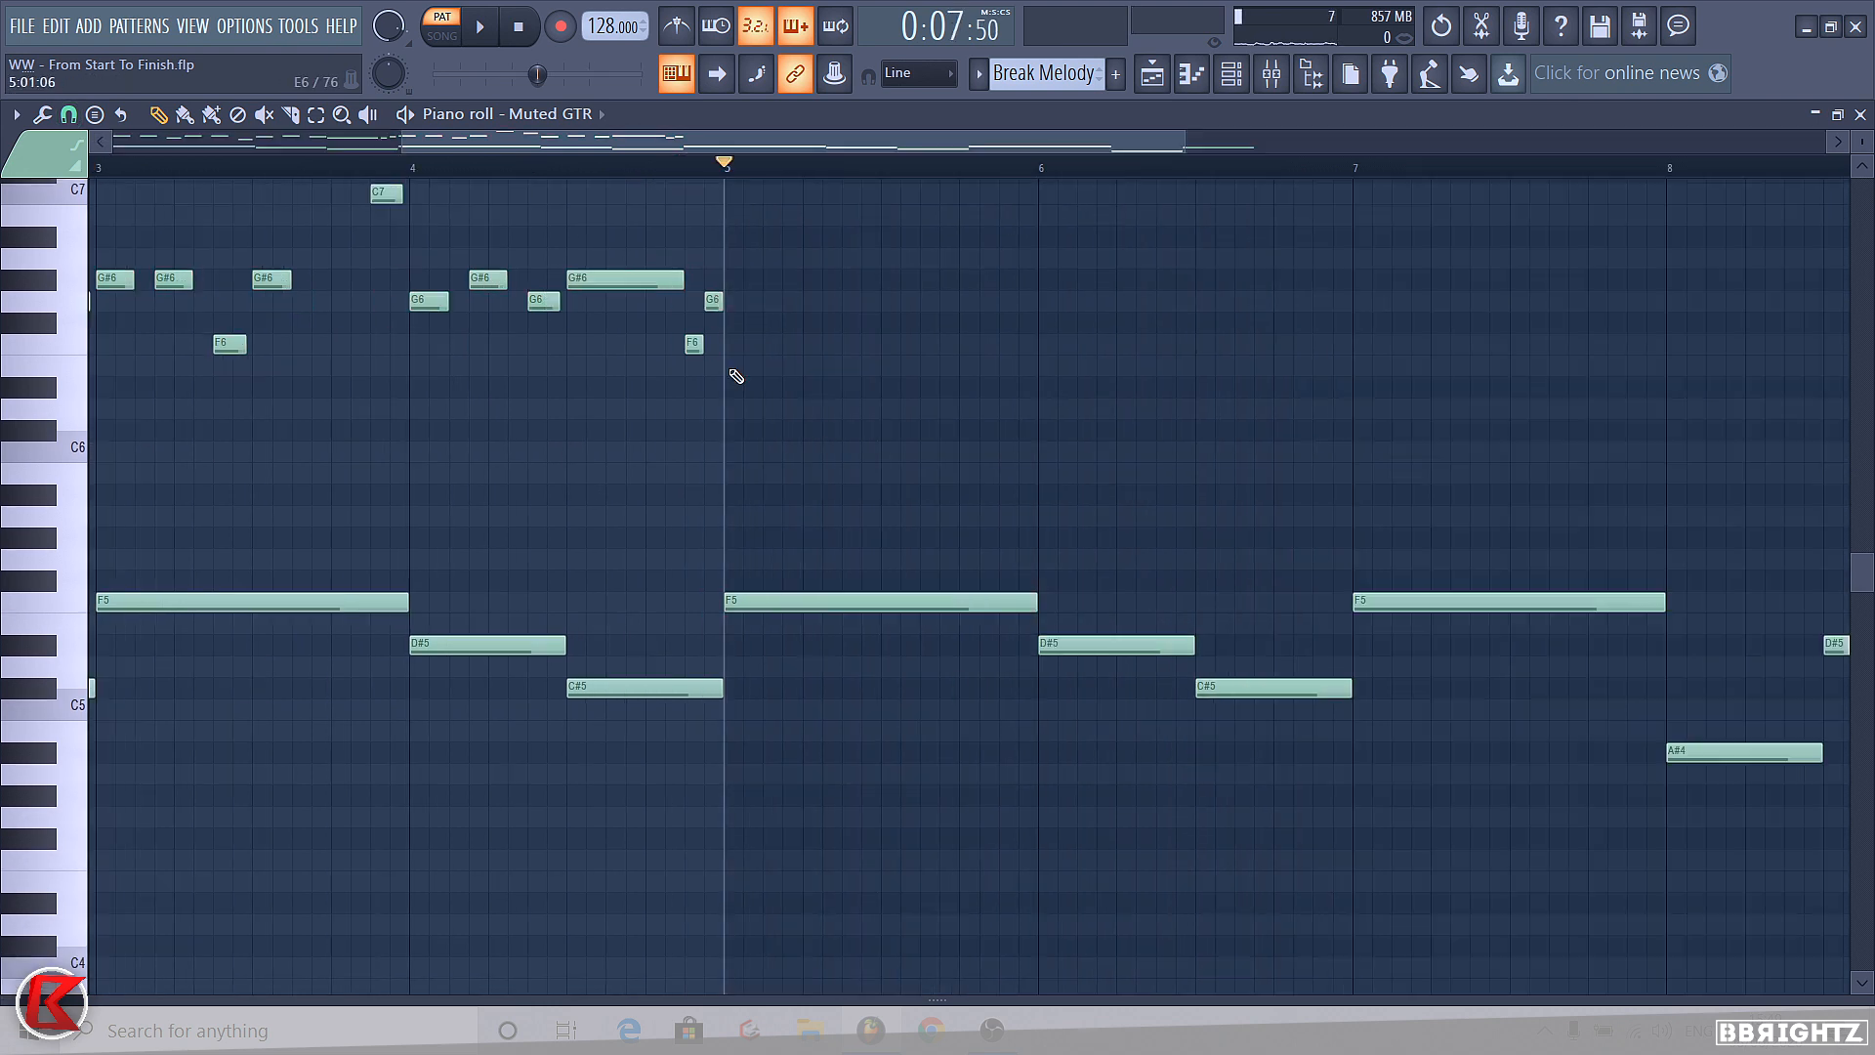
pyautogui.moveTo(739, 373); pyautogui.dragTo(689, 307)
pyautogui.scroll(3, 689, 361)
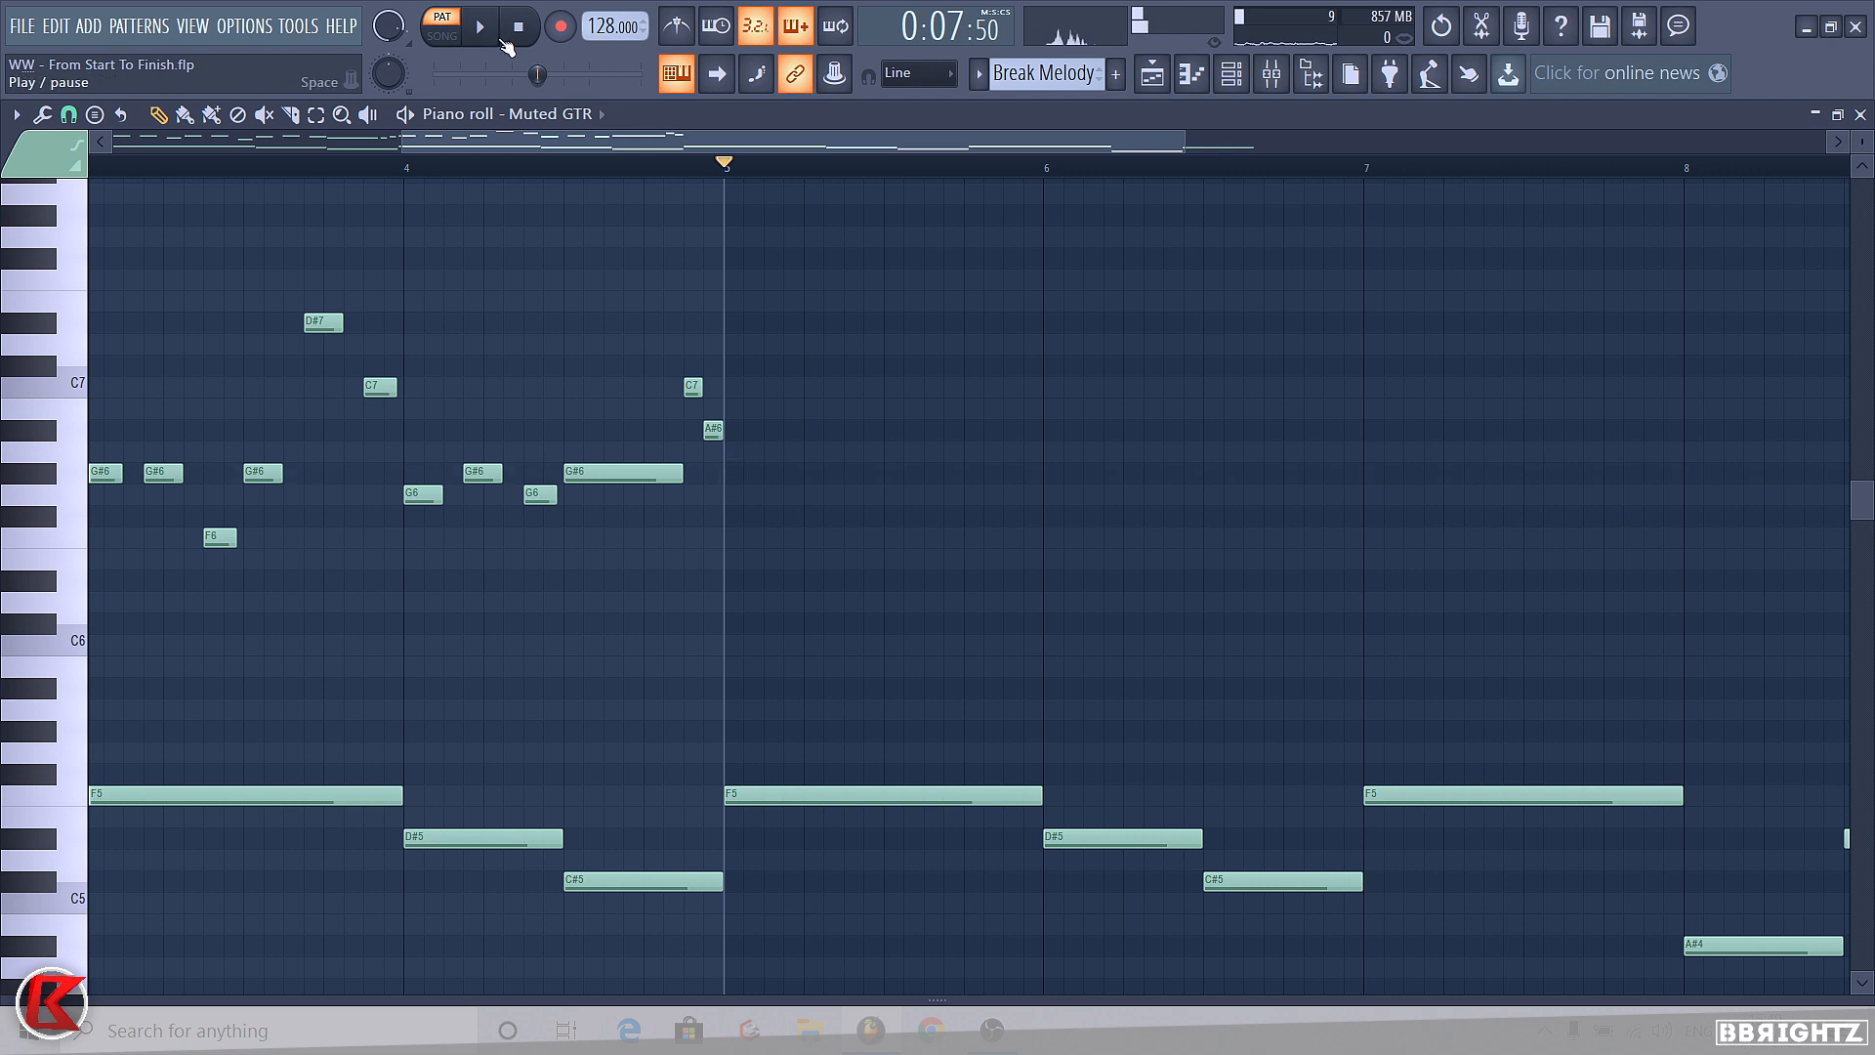
# - Duplicate the upper line from bars 1–4 into bars 5–8 while playing the pattern from the start
pyautogui.press('space')
pyautogui.scroll(-4, 761, 496)
pyautogui.moveTo(879, 590); pyautogui.dragTo(92, 176)
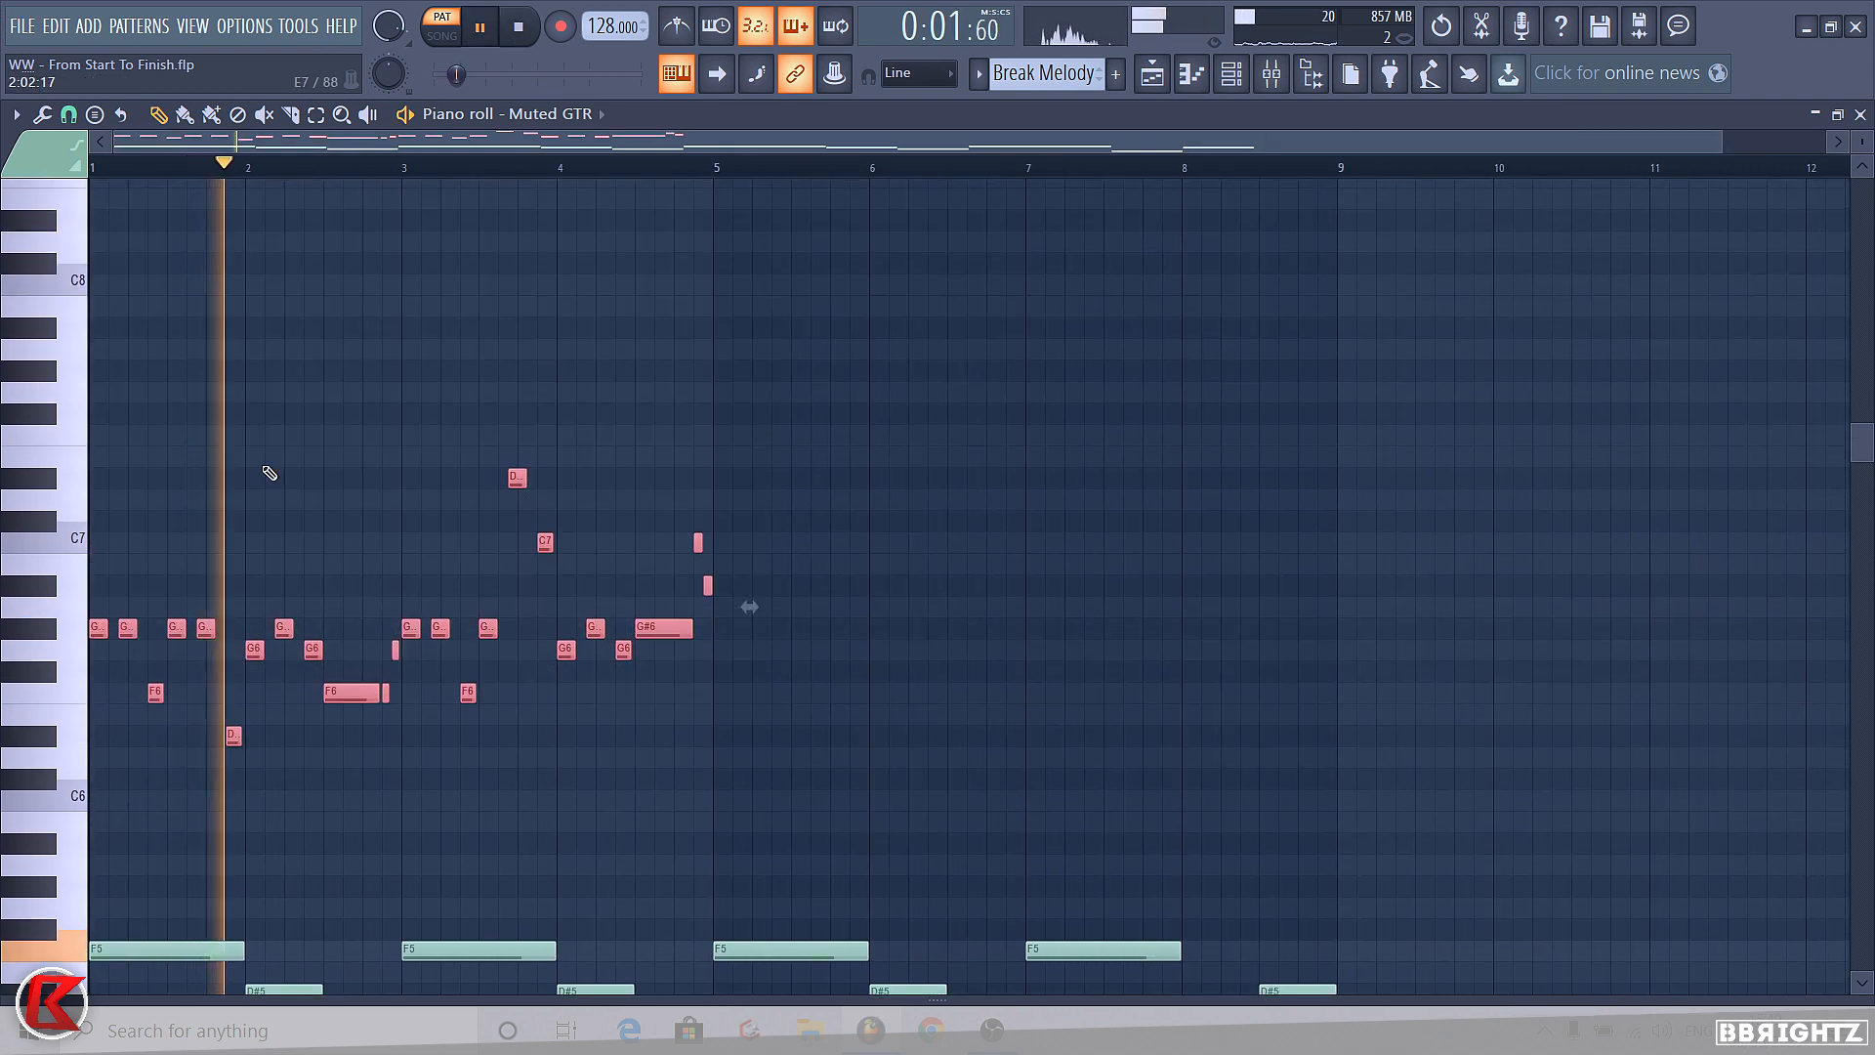
pyautogui.hotkey('ctrl', 'b')
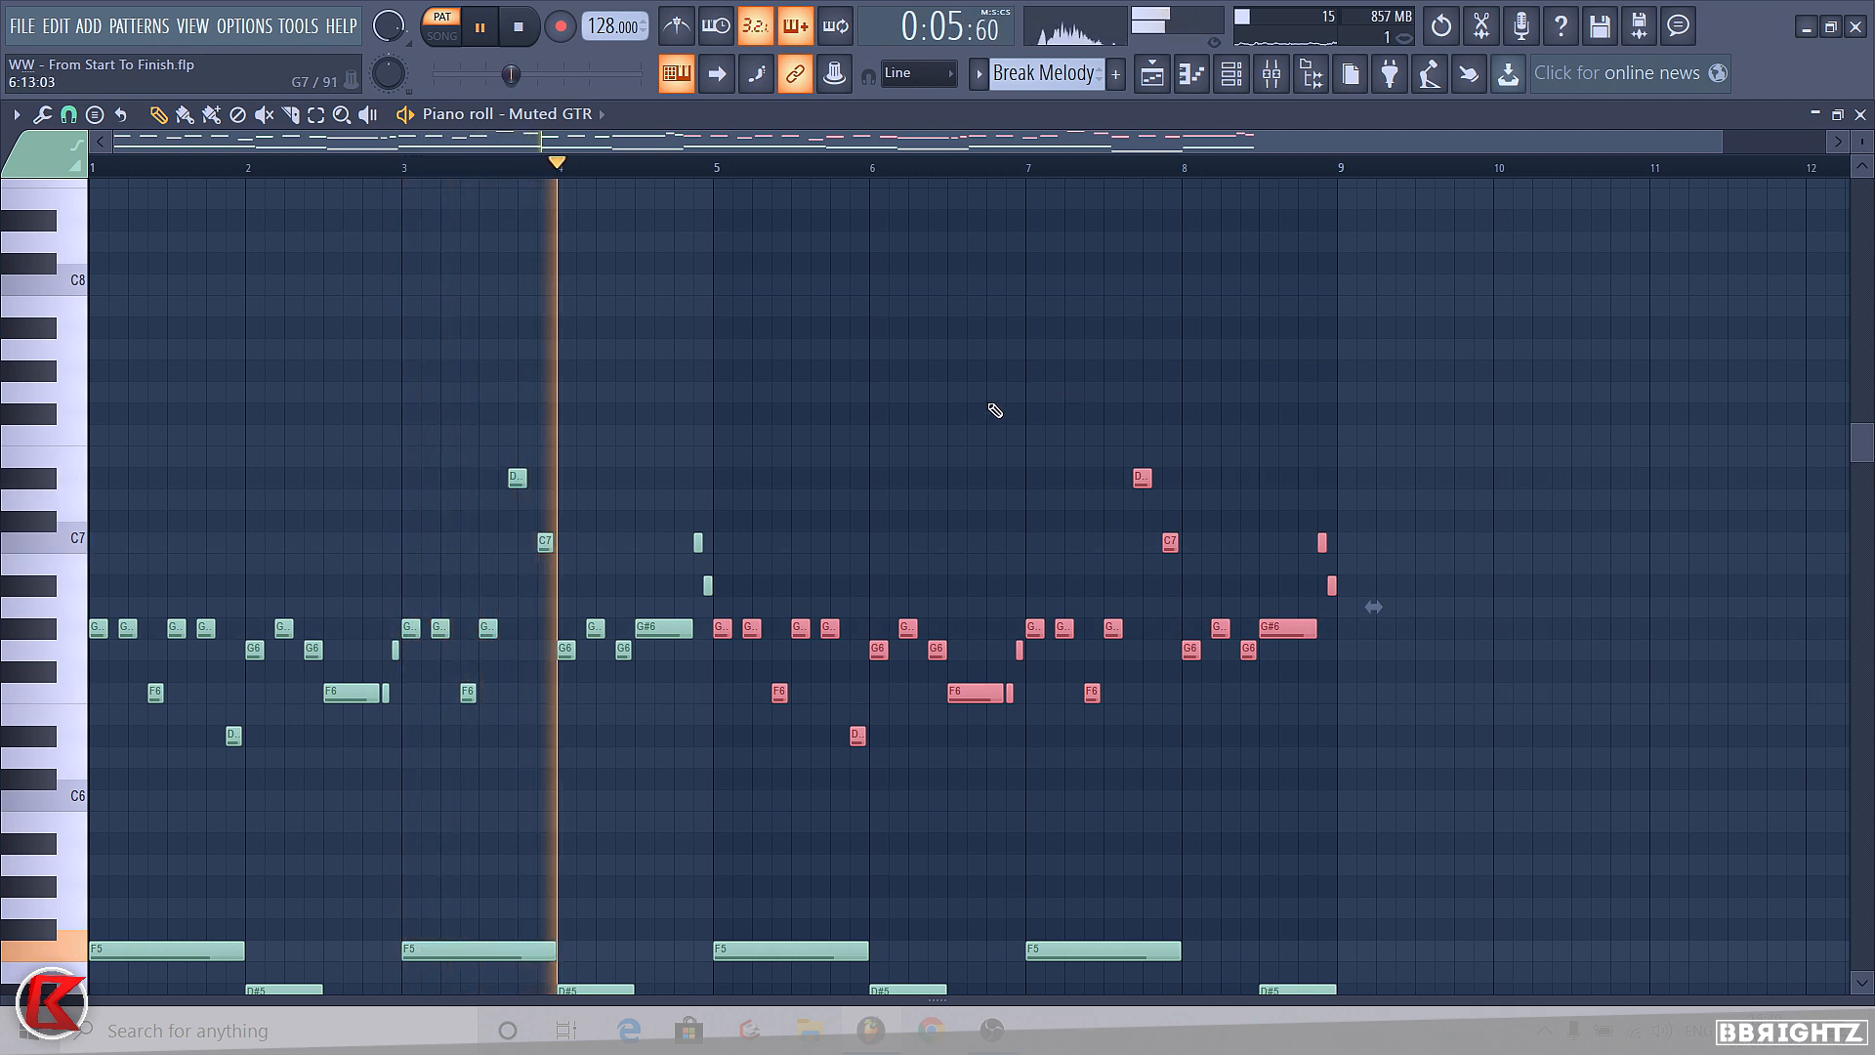
pyautogui.scroll(-4, 937, 453)
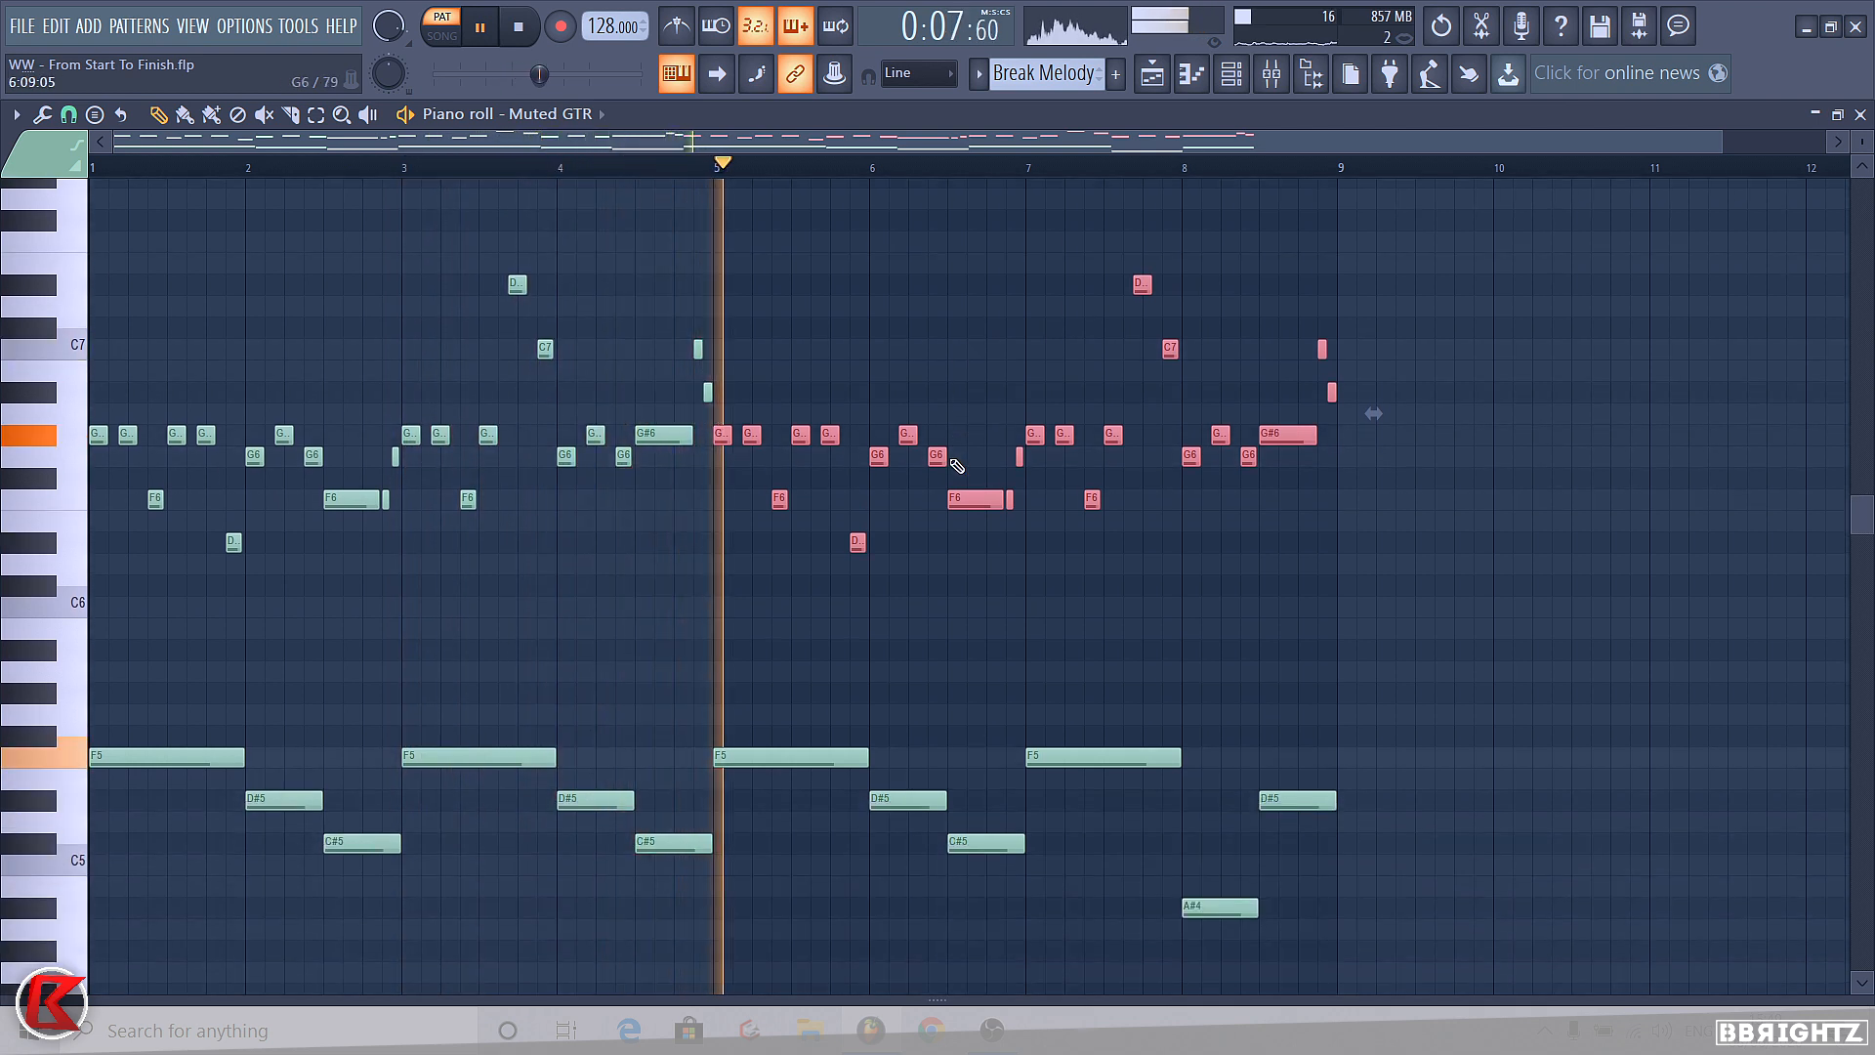
pyautogui.hotkey('ctrl', 'd')
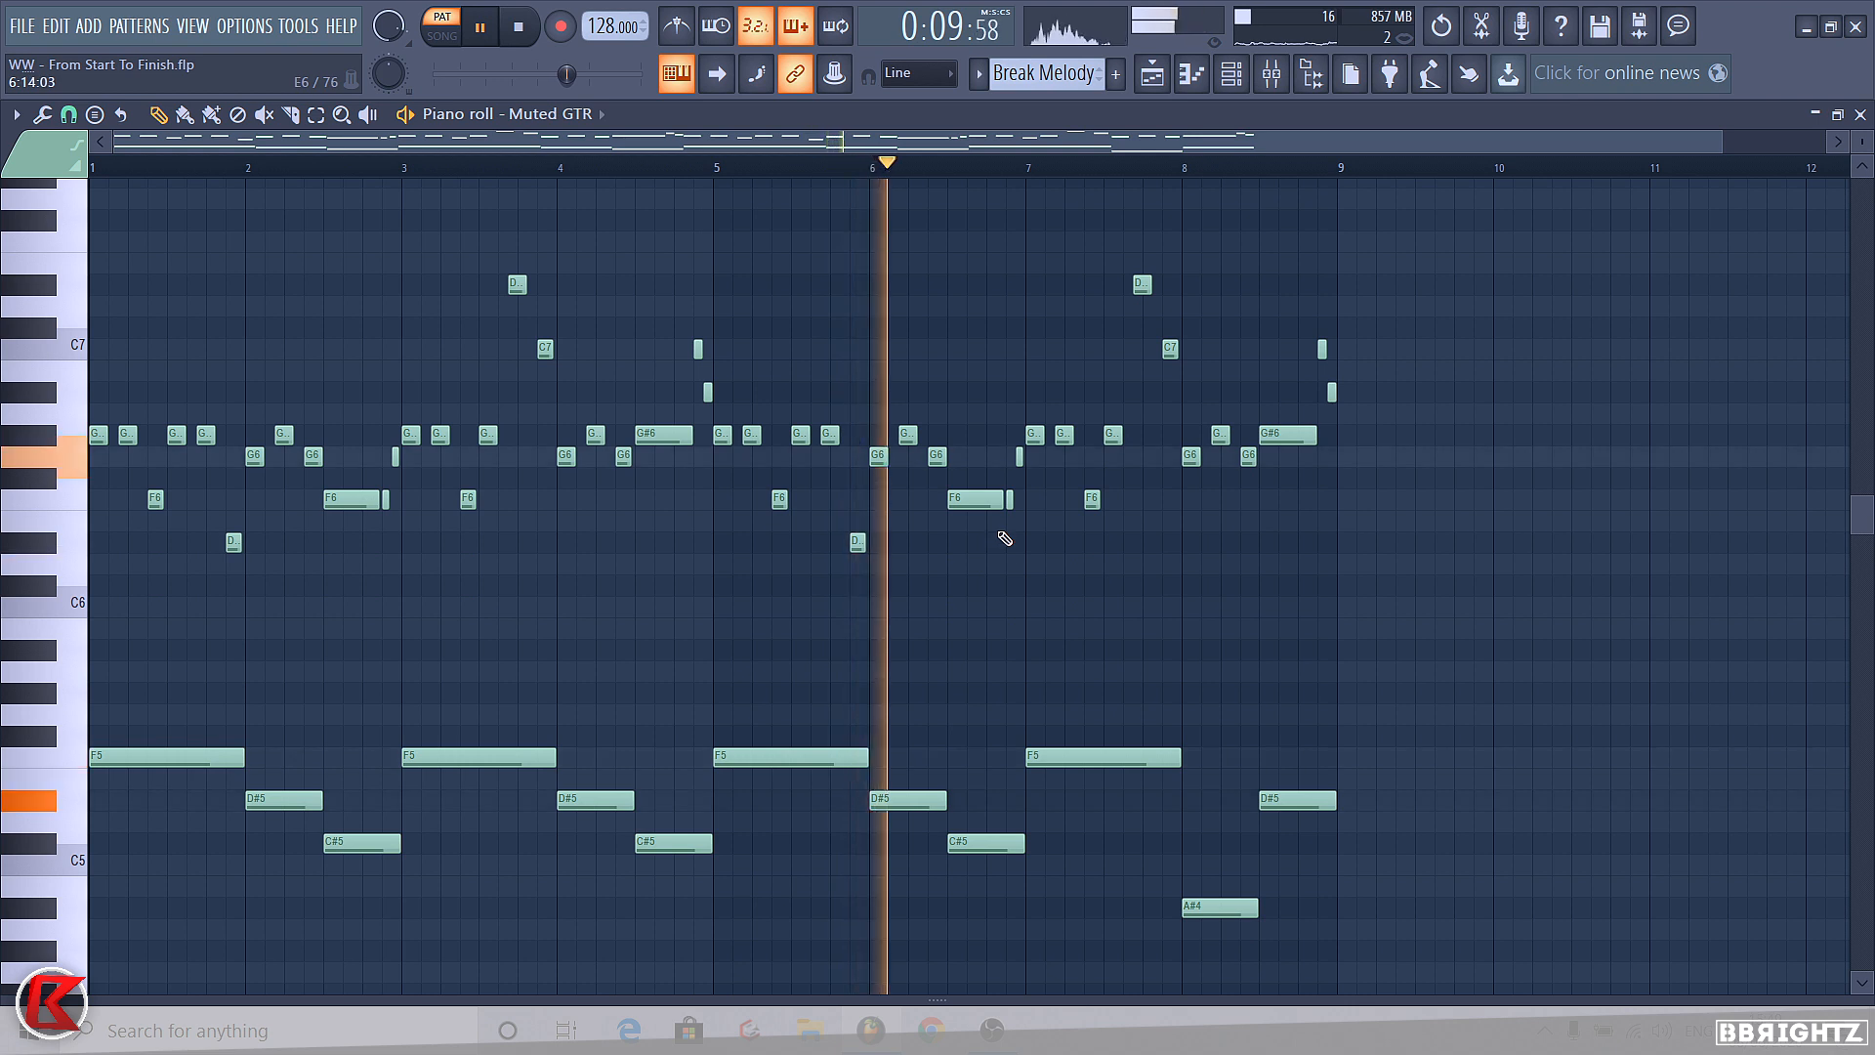
pyautogui.press('space')
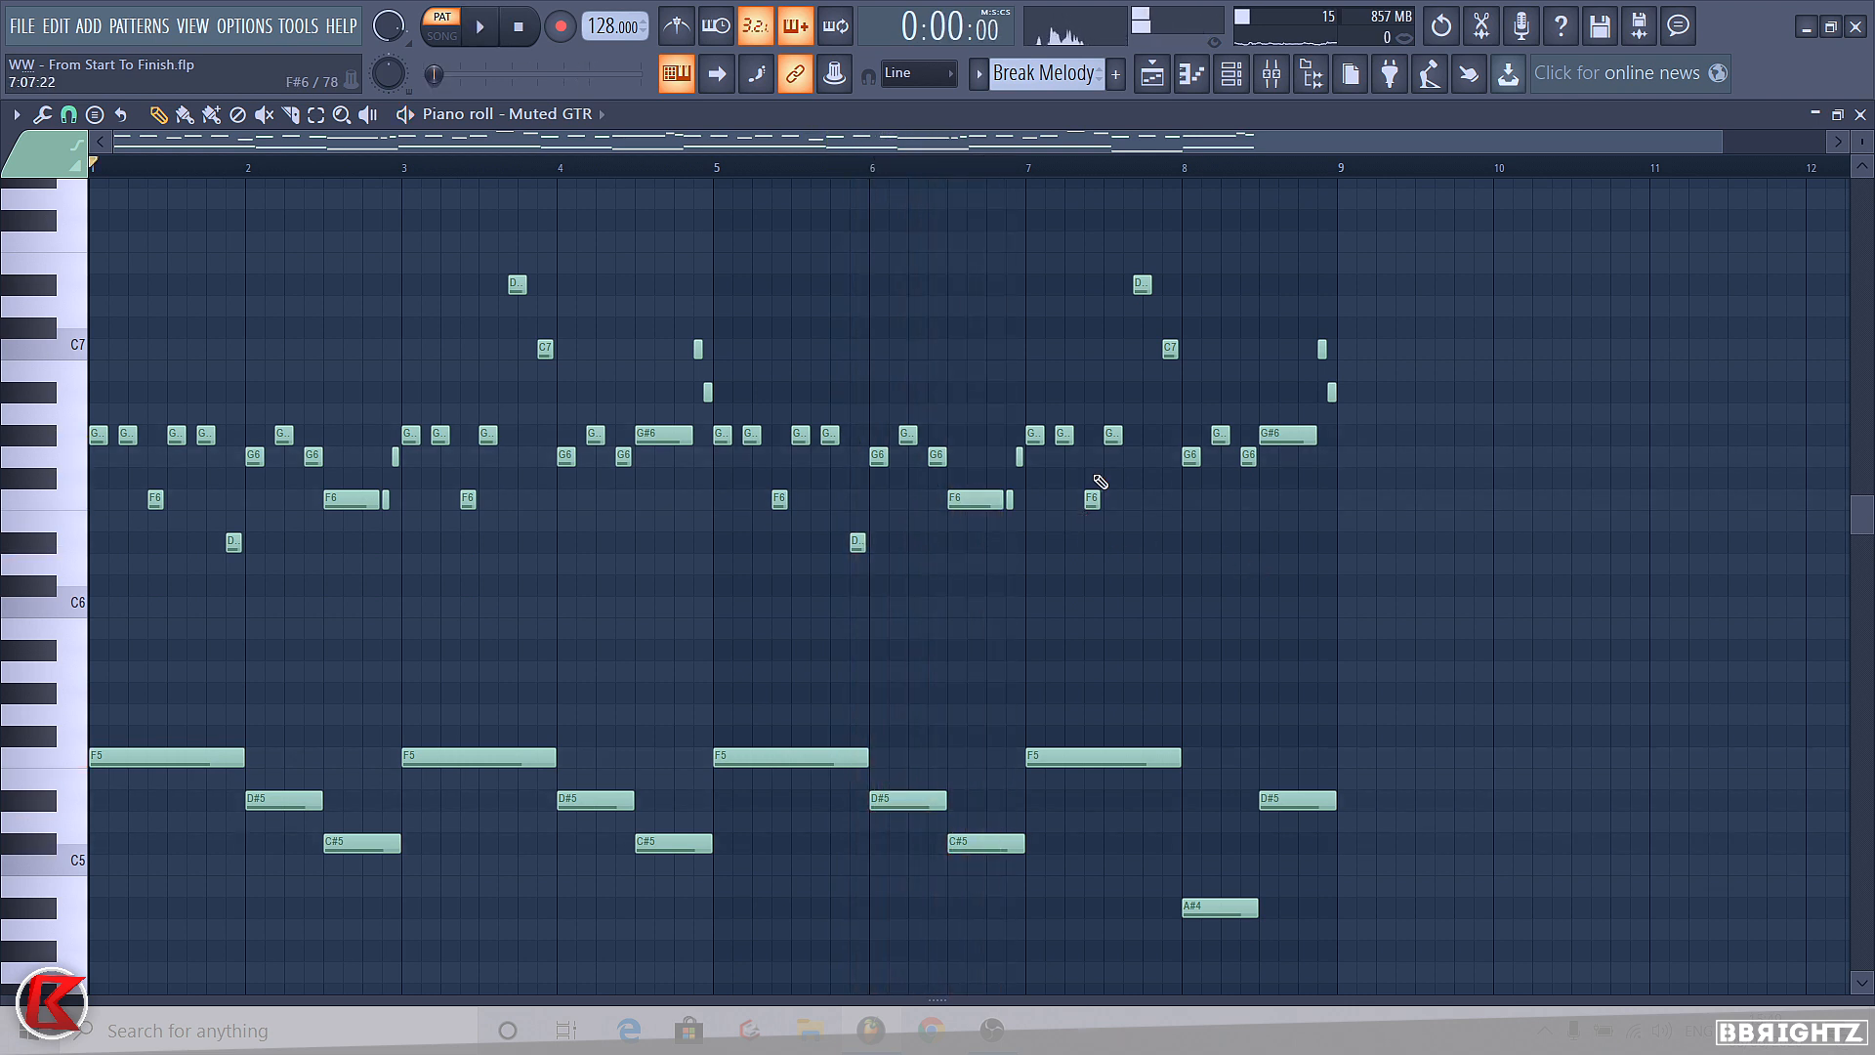
# - Compare the repeated upper phrases by selecting bars 5–6 with bars 1–2, then the upper notes of bars 7–8
pyautogui.moveTo(1025, 576); pyautogui.dragTo(713, 403)
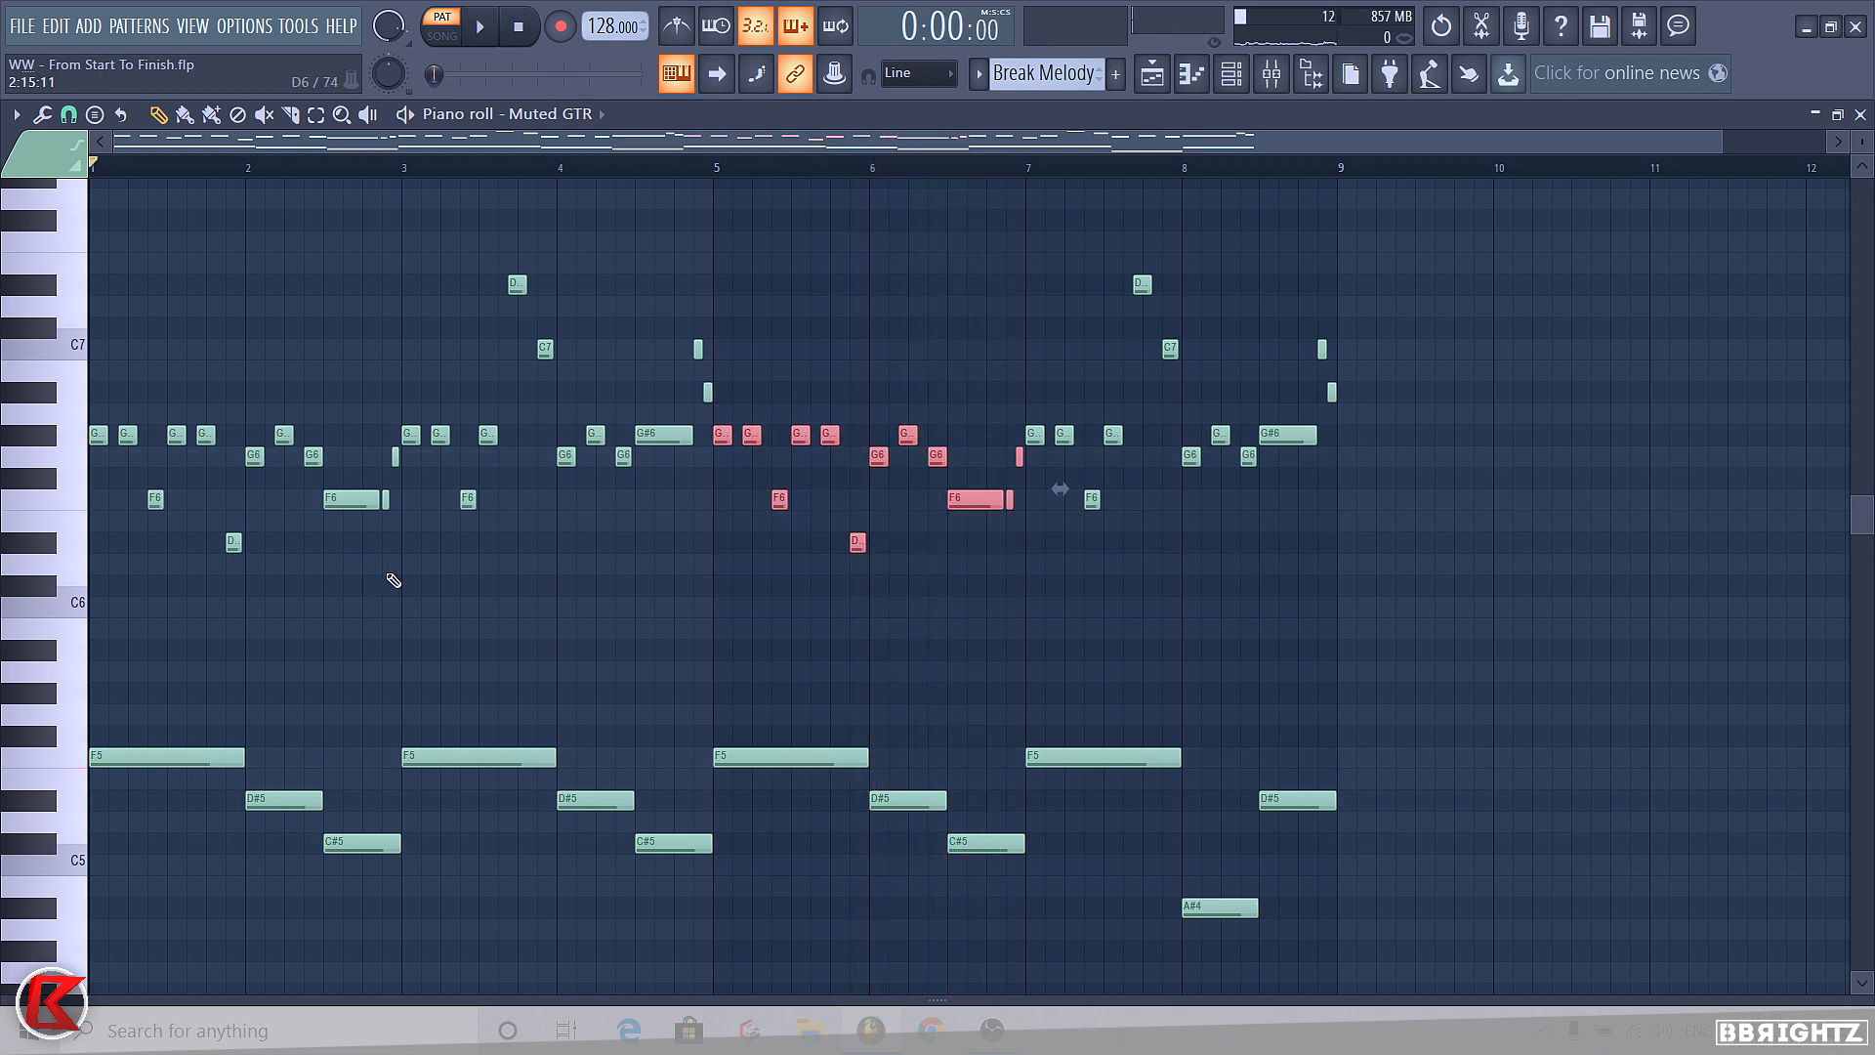
pyautogui.moveTo(394, 580); pyautogui.dragTo(92, 365)
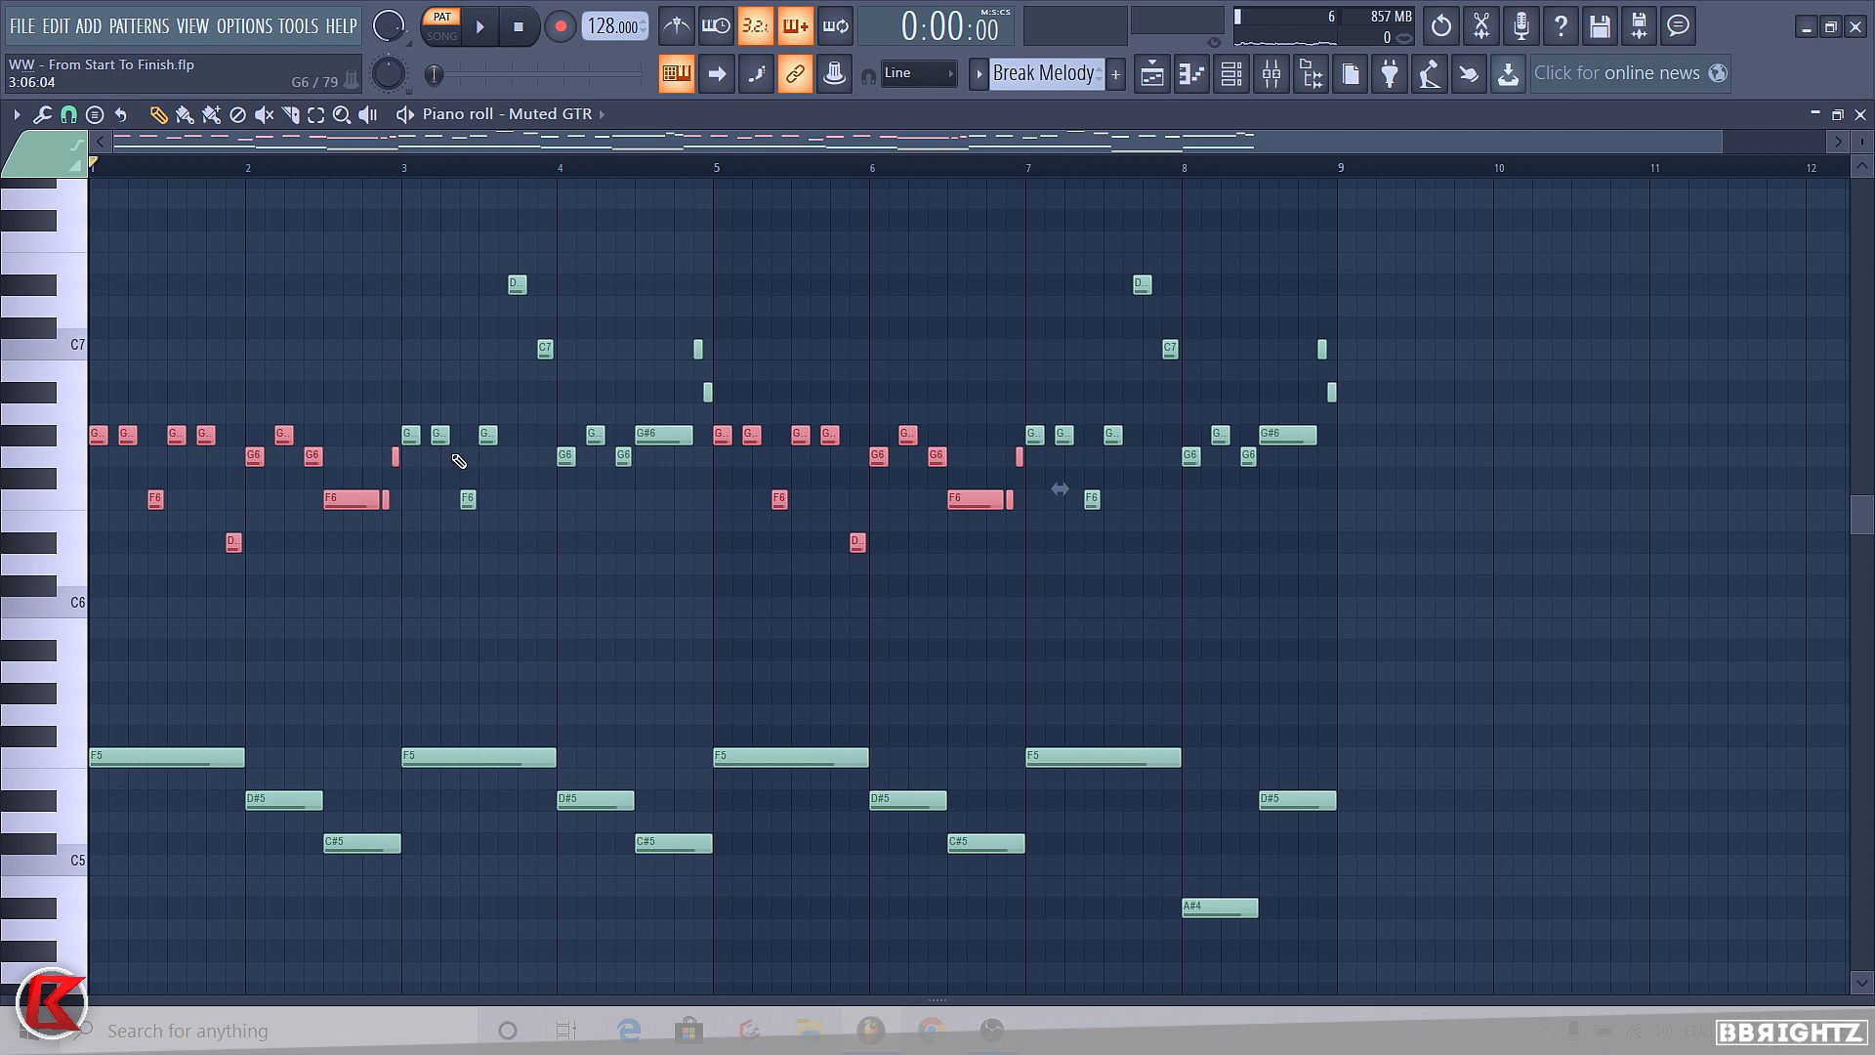
pyautogui.click(1275, 542)
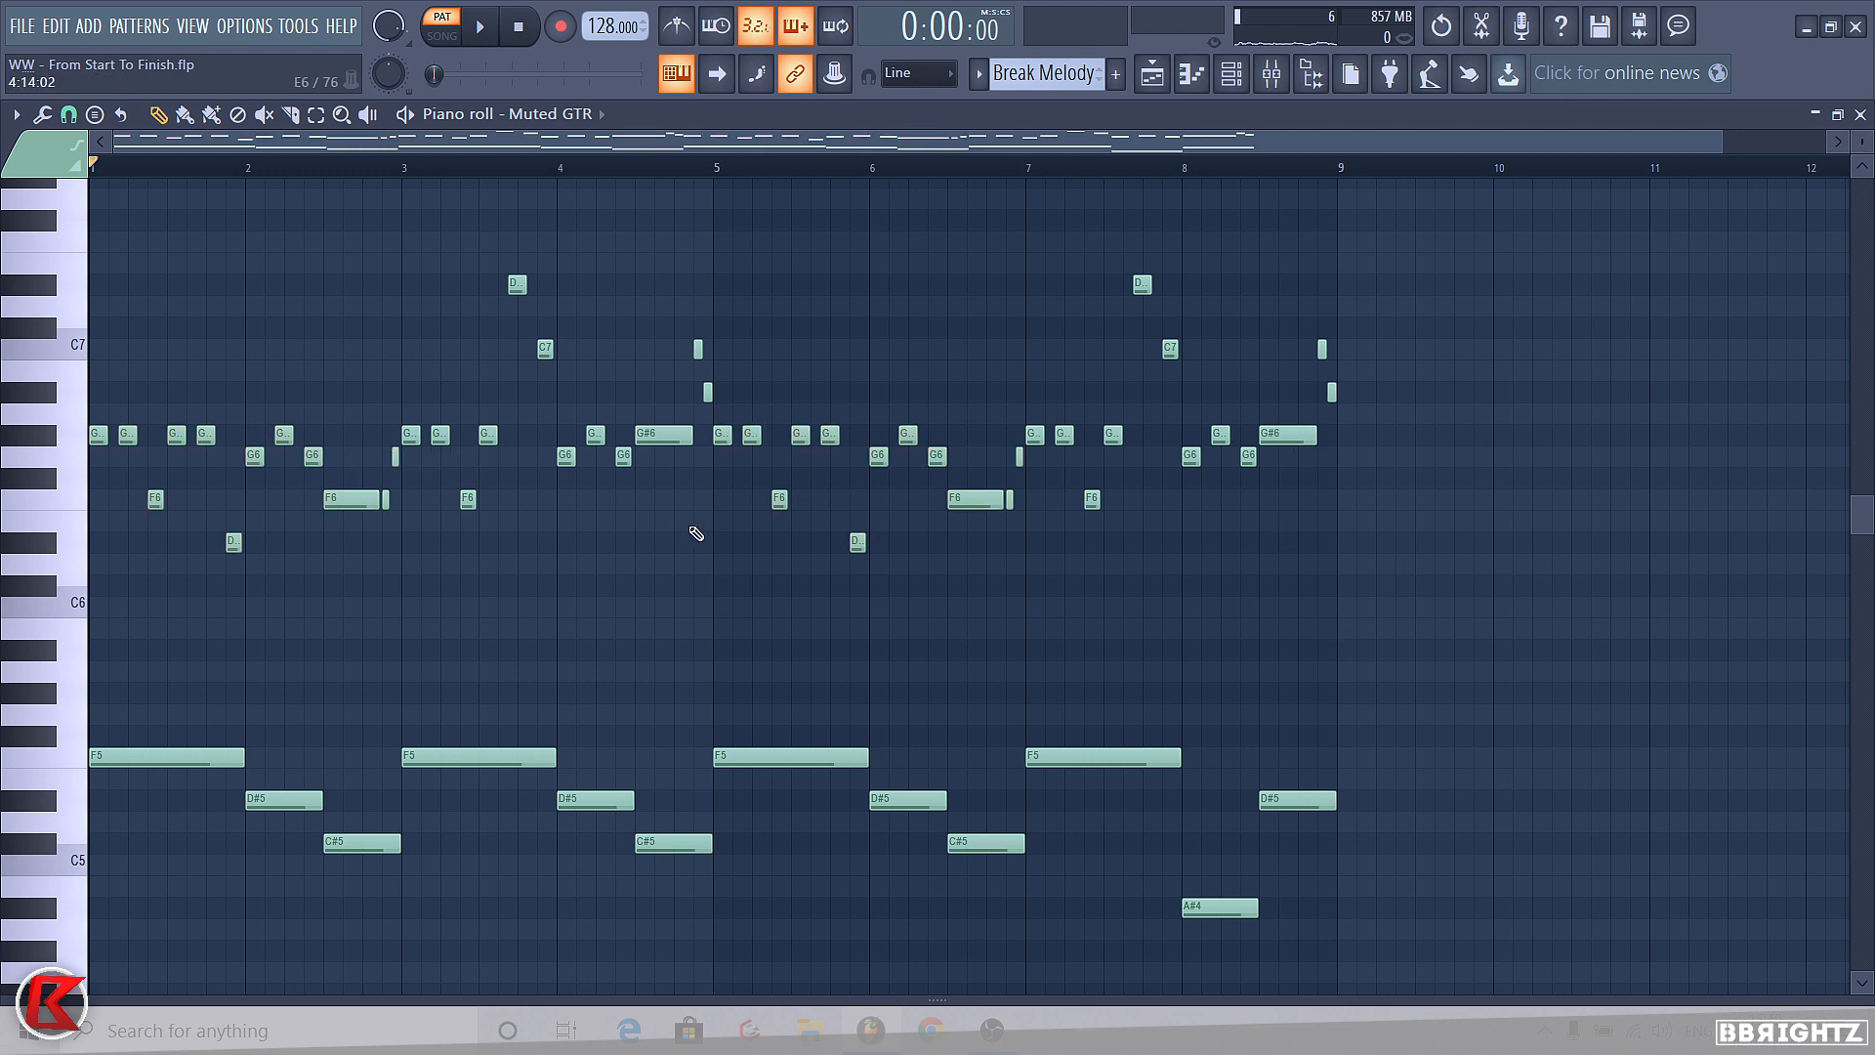
pyautogui.moveTo(613, 453); pyautogui.dragTo(402, 230)
pyautogui.moveTo(1527, 617); pyautogui.dragTo(1026, 208)
pyautogui.moveTo(1461, 615); pyautogui.dragTo(1035, 252)
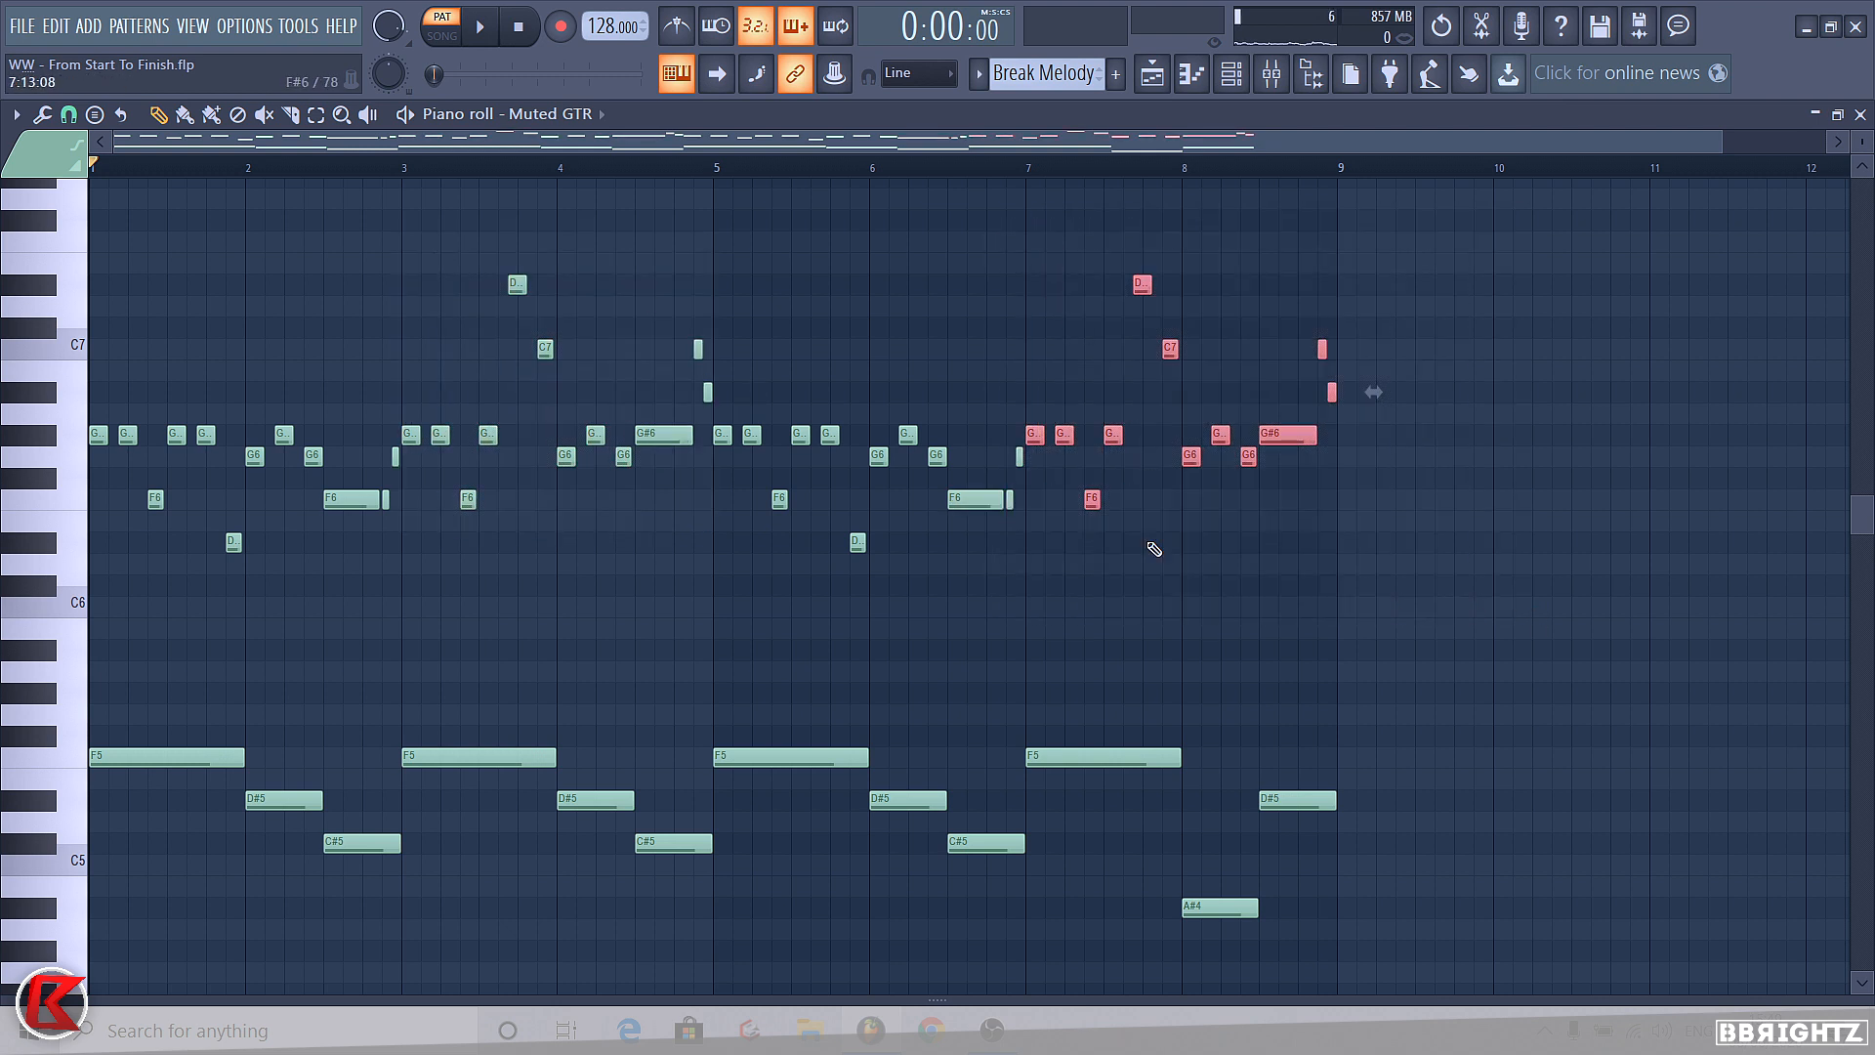
# - Pick out the A#4 bass note at the start of bar 8, clear the selection and play the pattern
pyautogui.click(1222, 908)
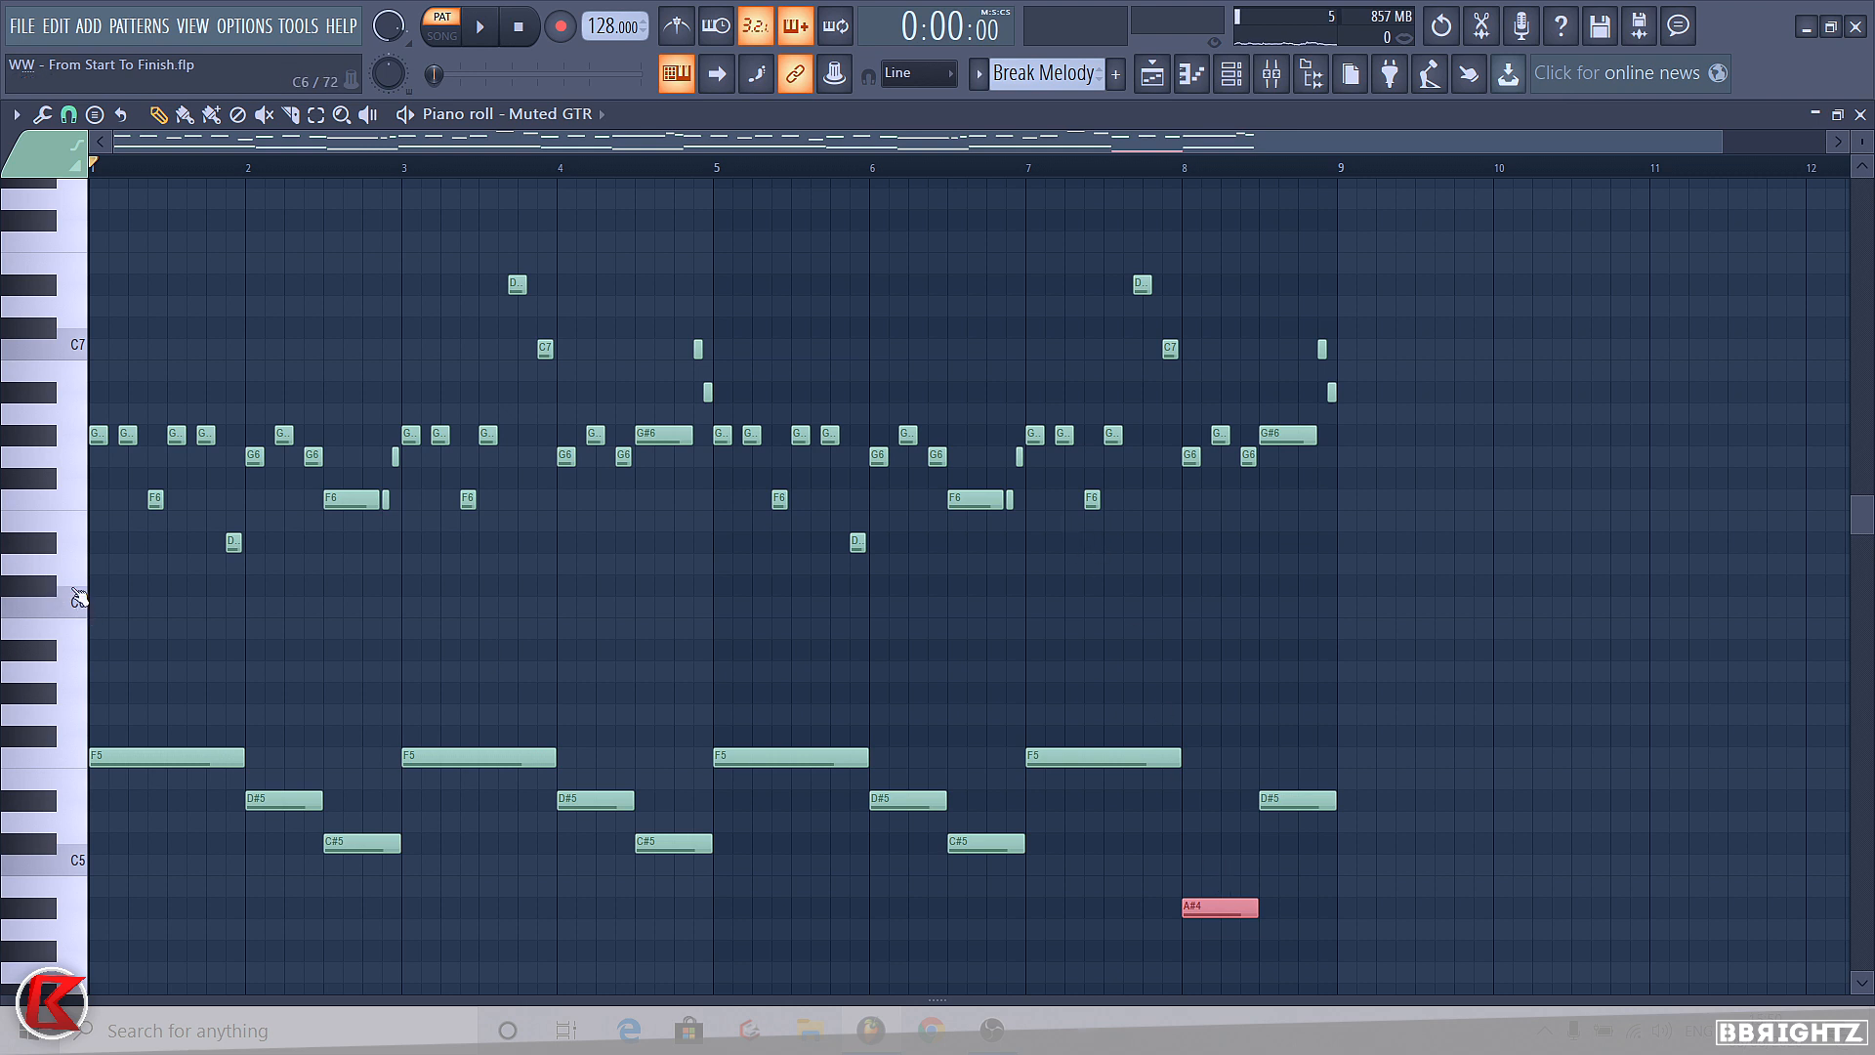
pyautogui.press('space')
pyautogui.hotkey('ctrl', 'd')
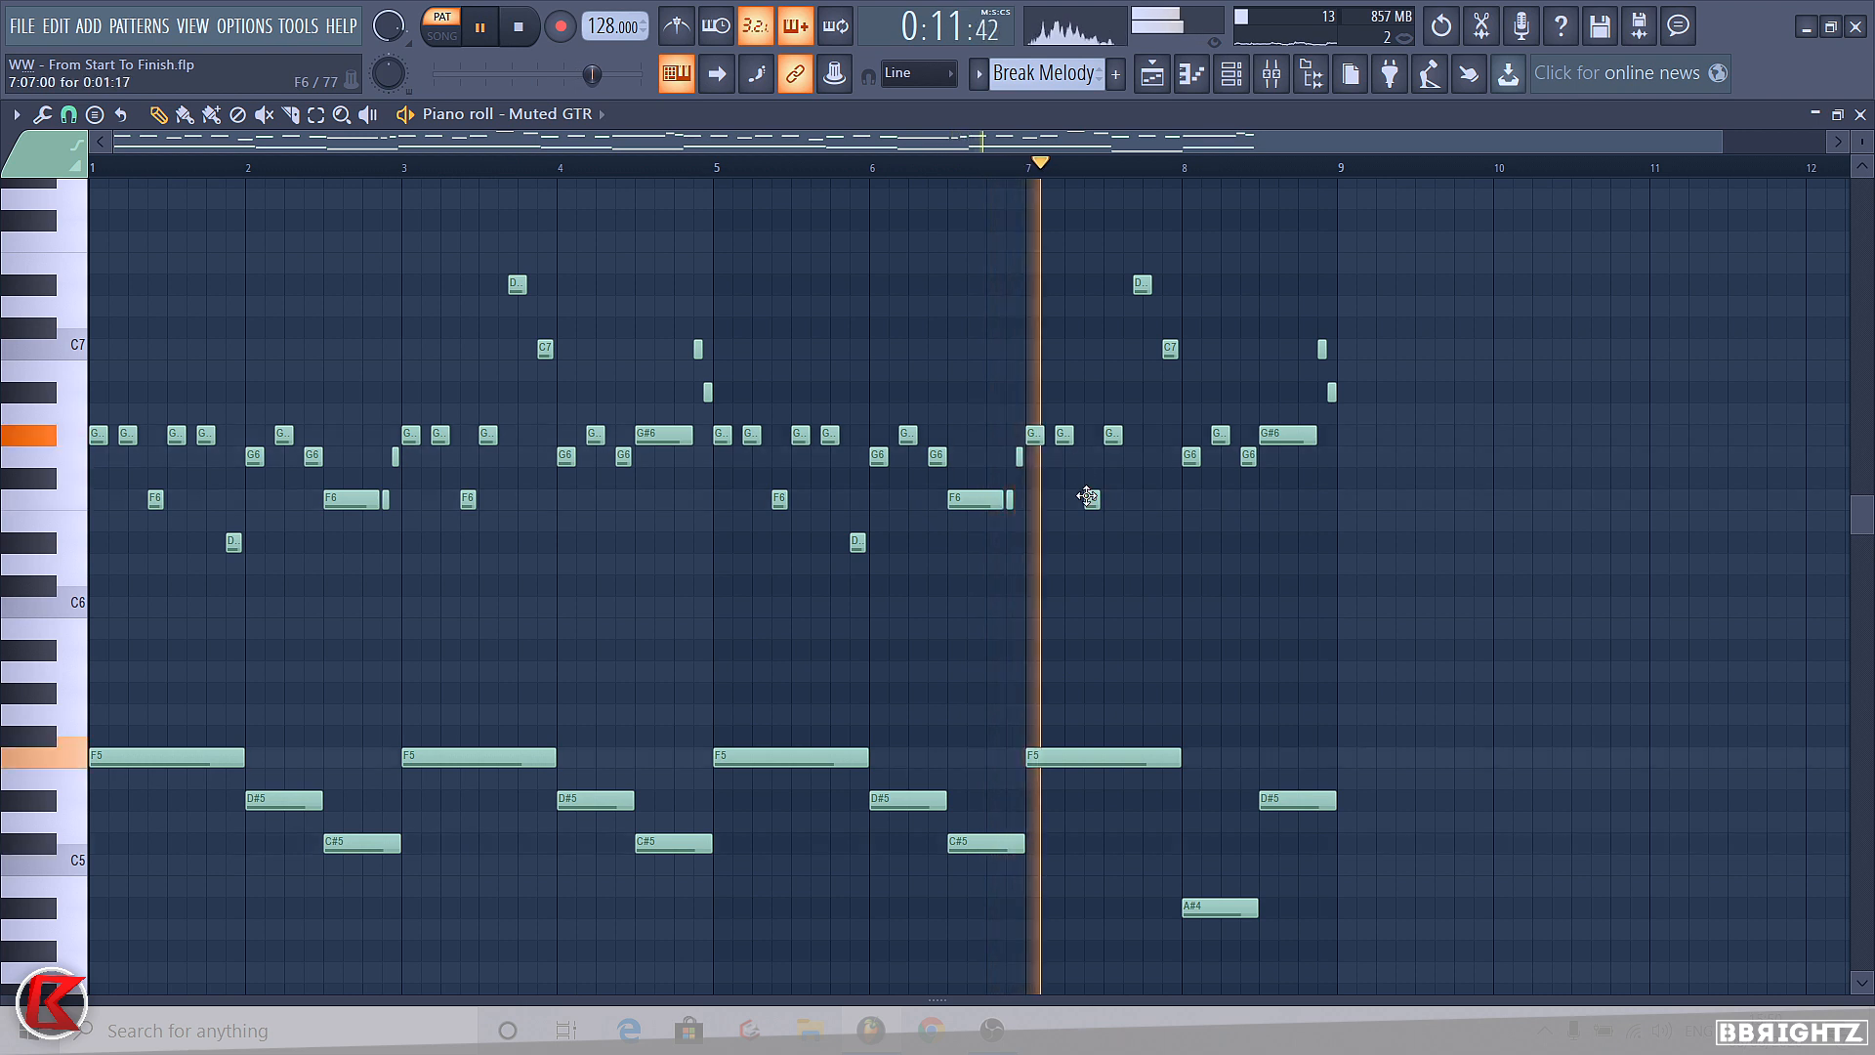
pyautogui.press('space')
# - Select the upper notes of bars 7–8 to examine how the closing phrase varies
pyautogui.scroll(-3, 1094, 502)
pyautogui.scroll(2, 1092, 494)
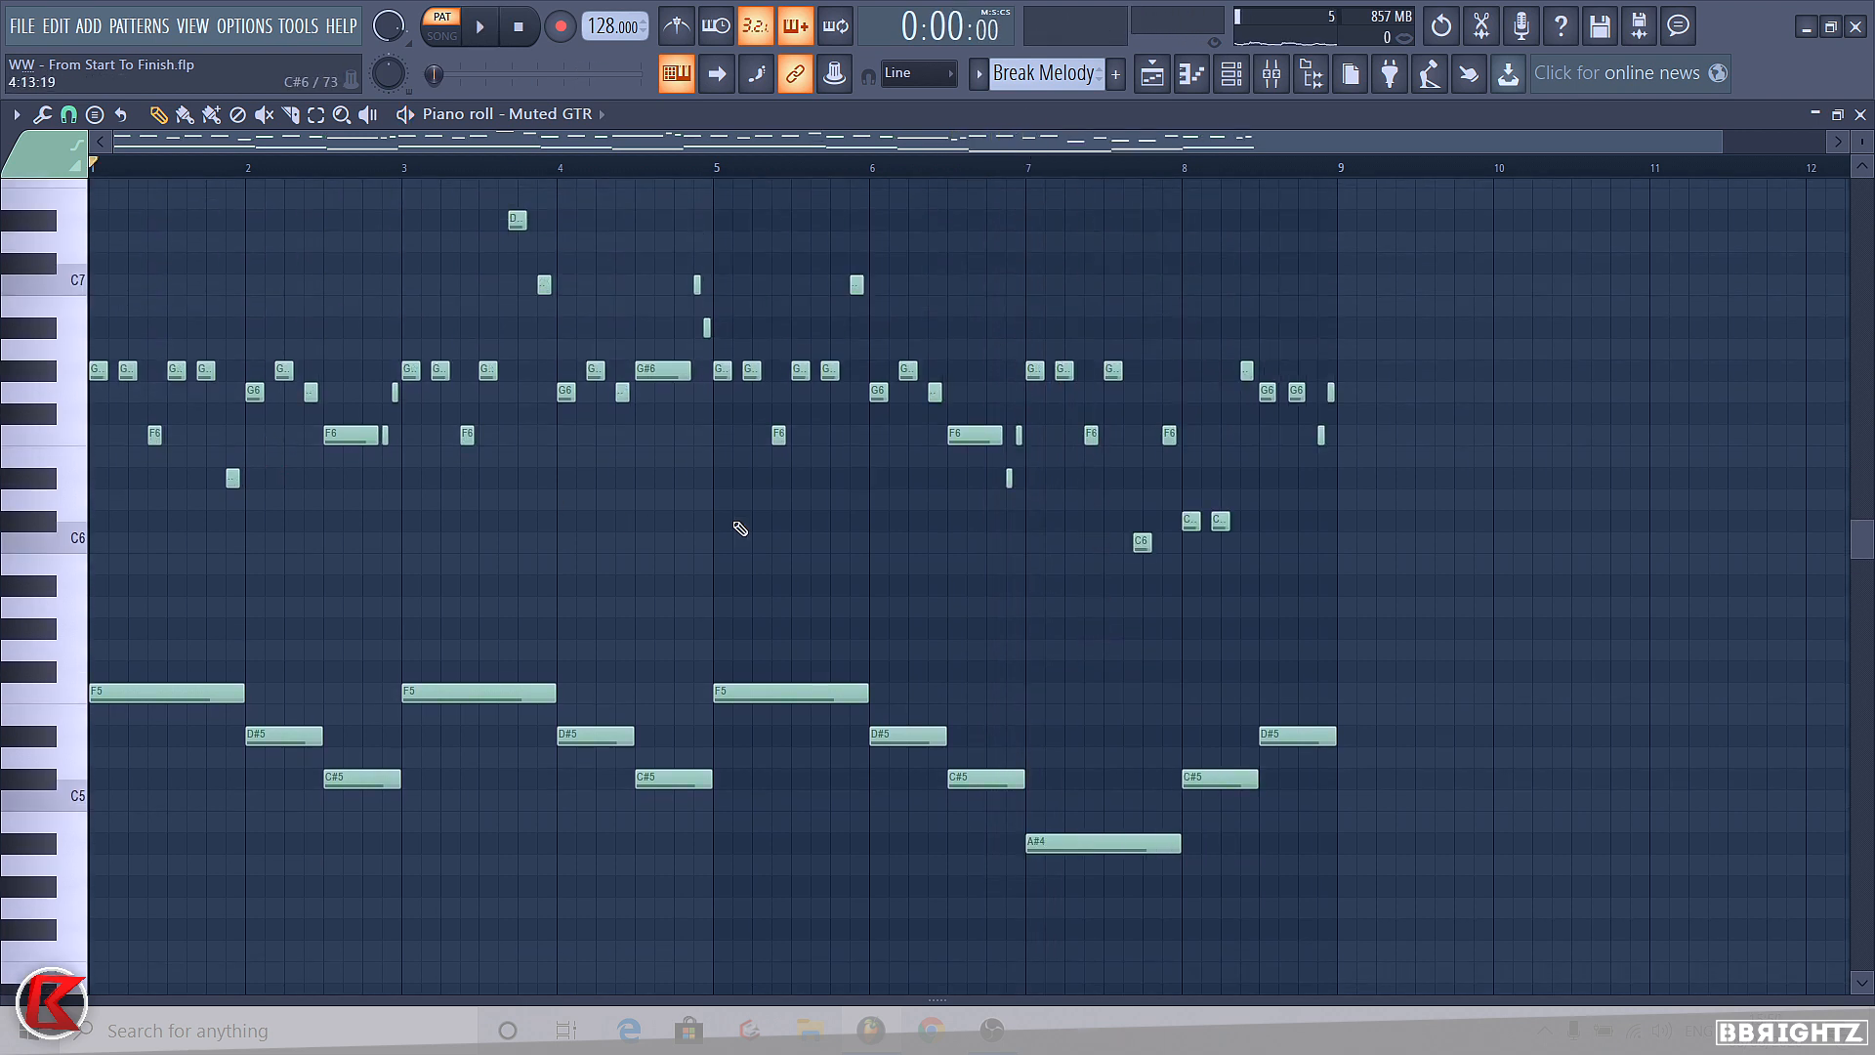
pyautogui.moveTo(1447, 600); pyautogui.dragTo(1029, 337)
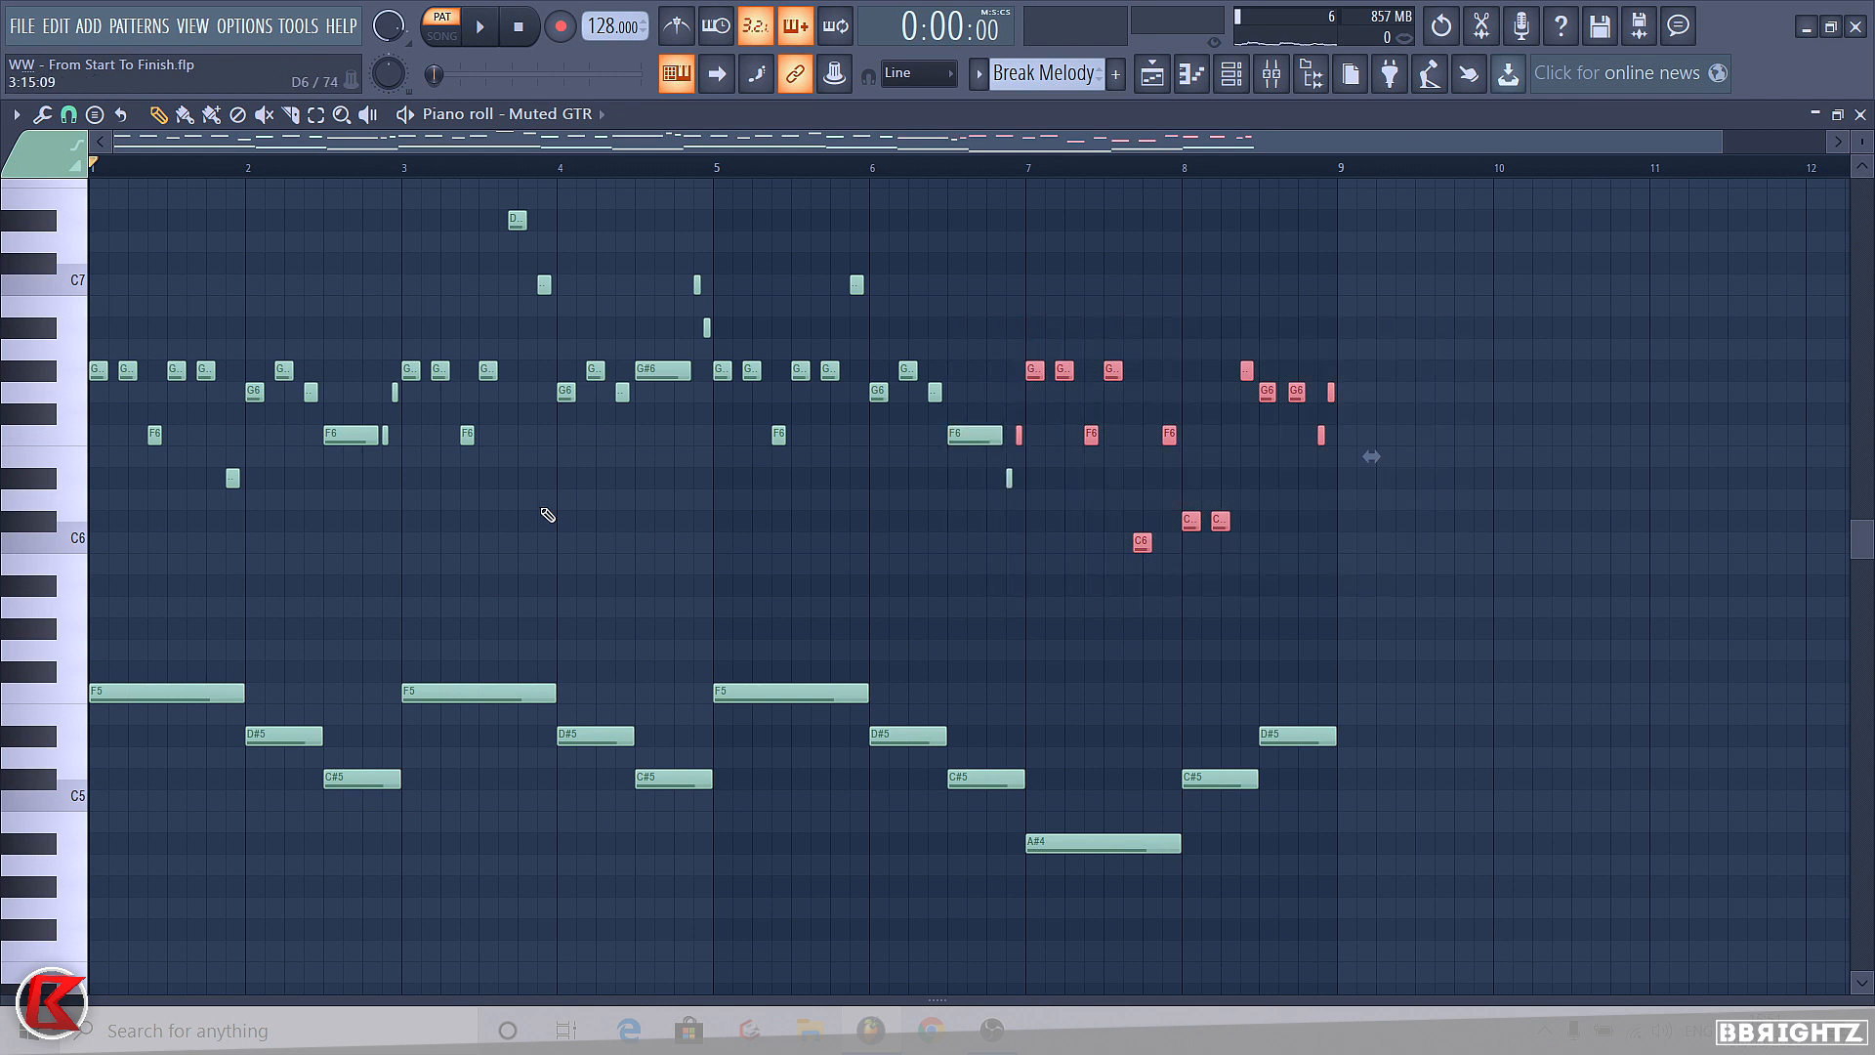
pyautogui.moveTo(1520, 550); pyautogui.dragTo(1031, 295)
pyautogui.scroll(-1, 1104, 662)
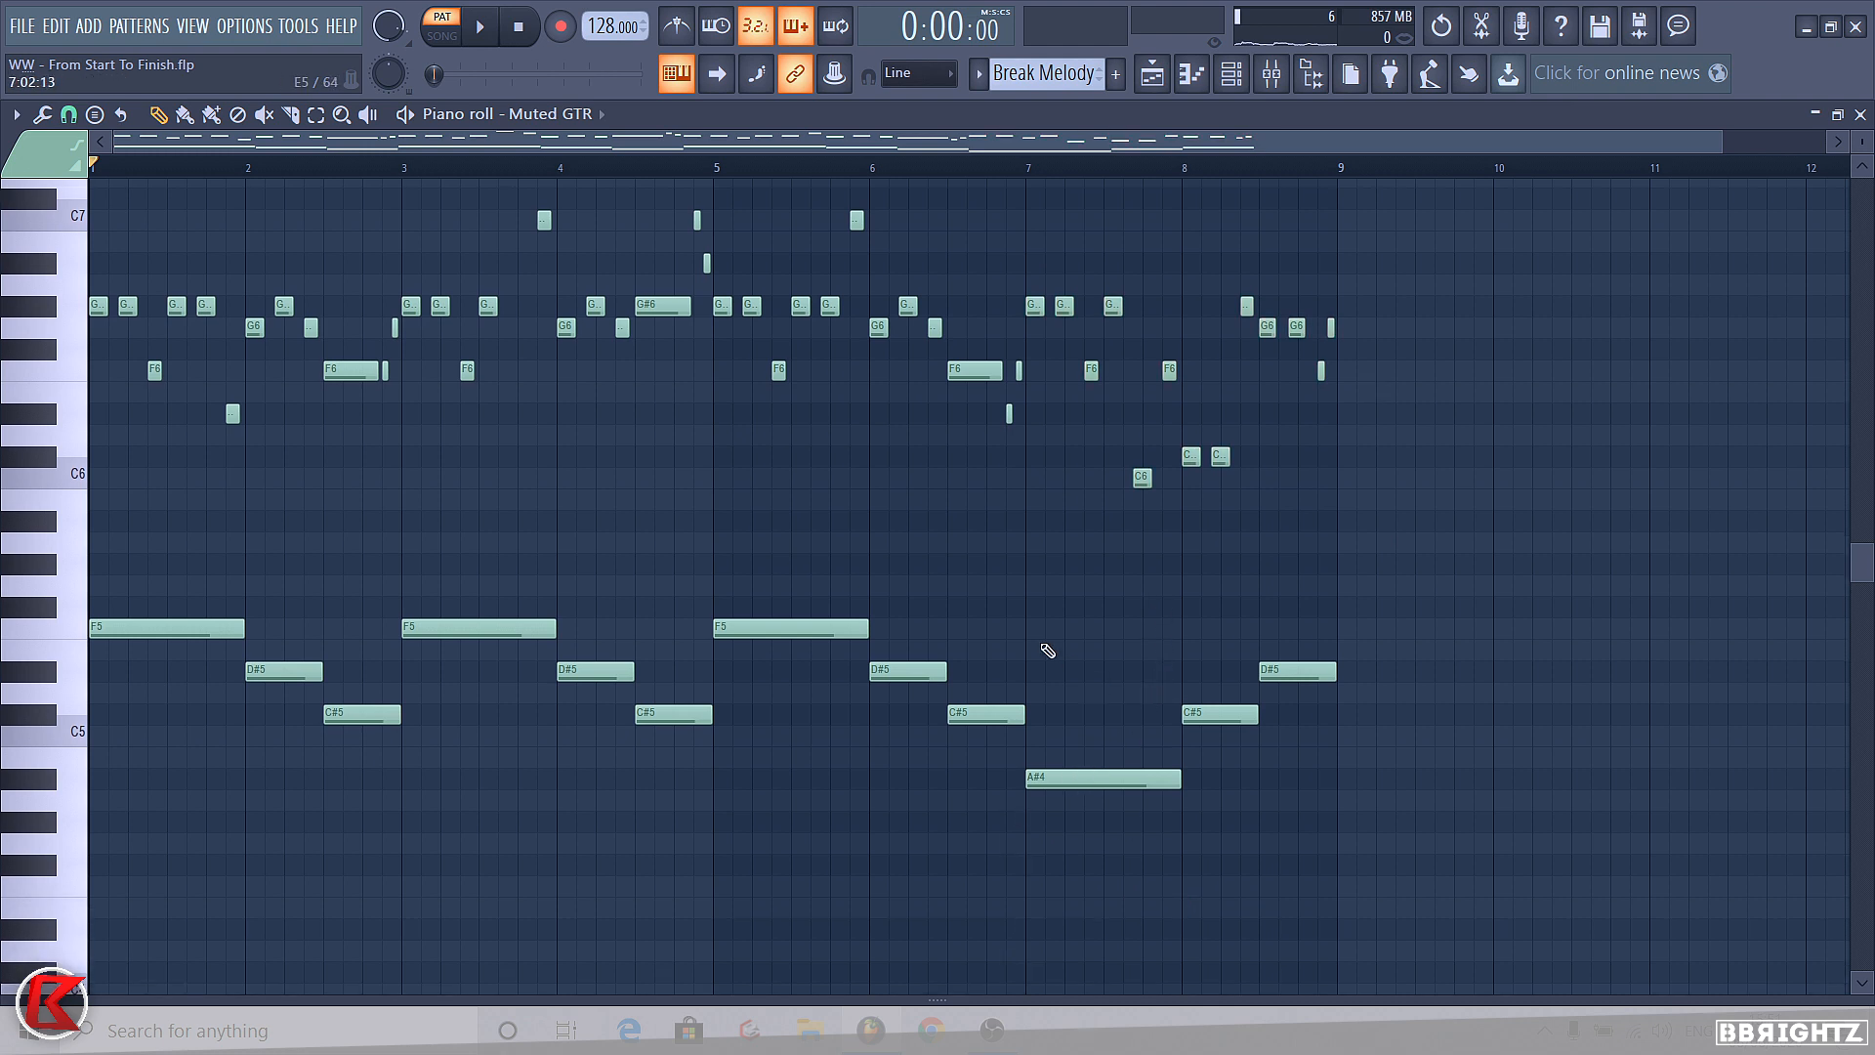
# - Try the bar 7 bass note at F5 and the first bass note of bar 8 at A#4
pyautogui.moveTo(1098, 776); pyautogui.dragTo(1098, 712)
pyautogui.moveTo(1028, 791); pyautogui.dragTo(1075, 711)
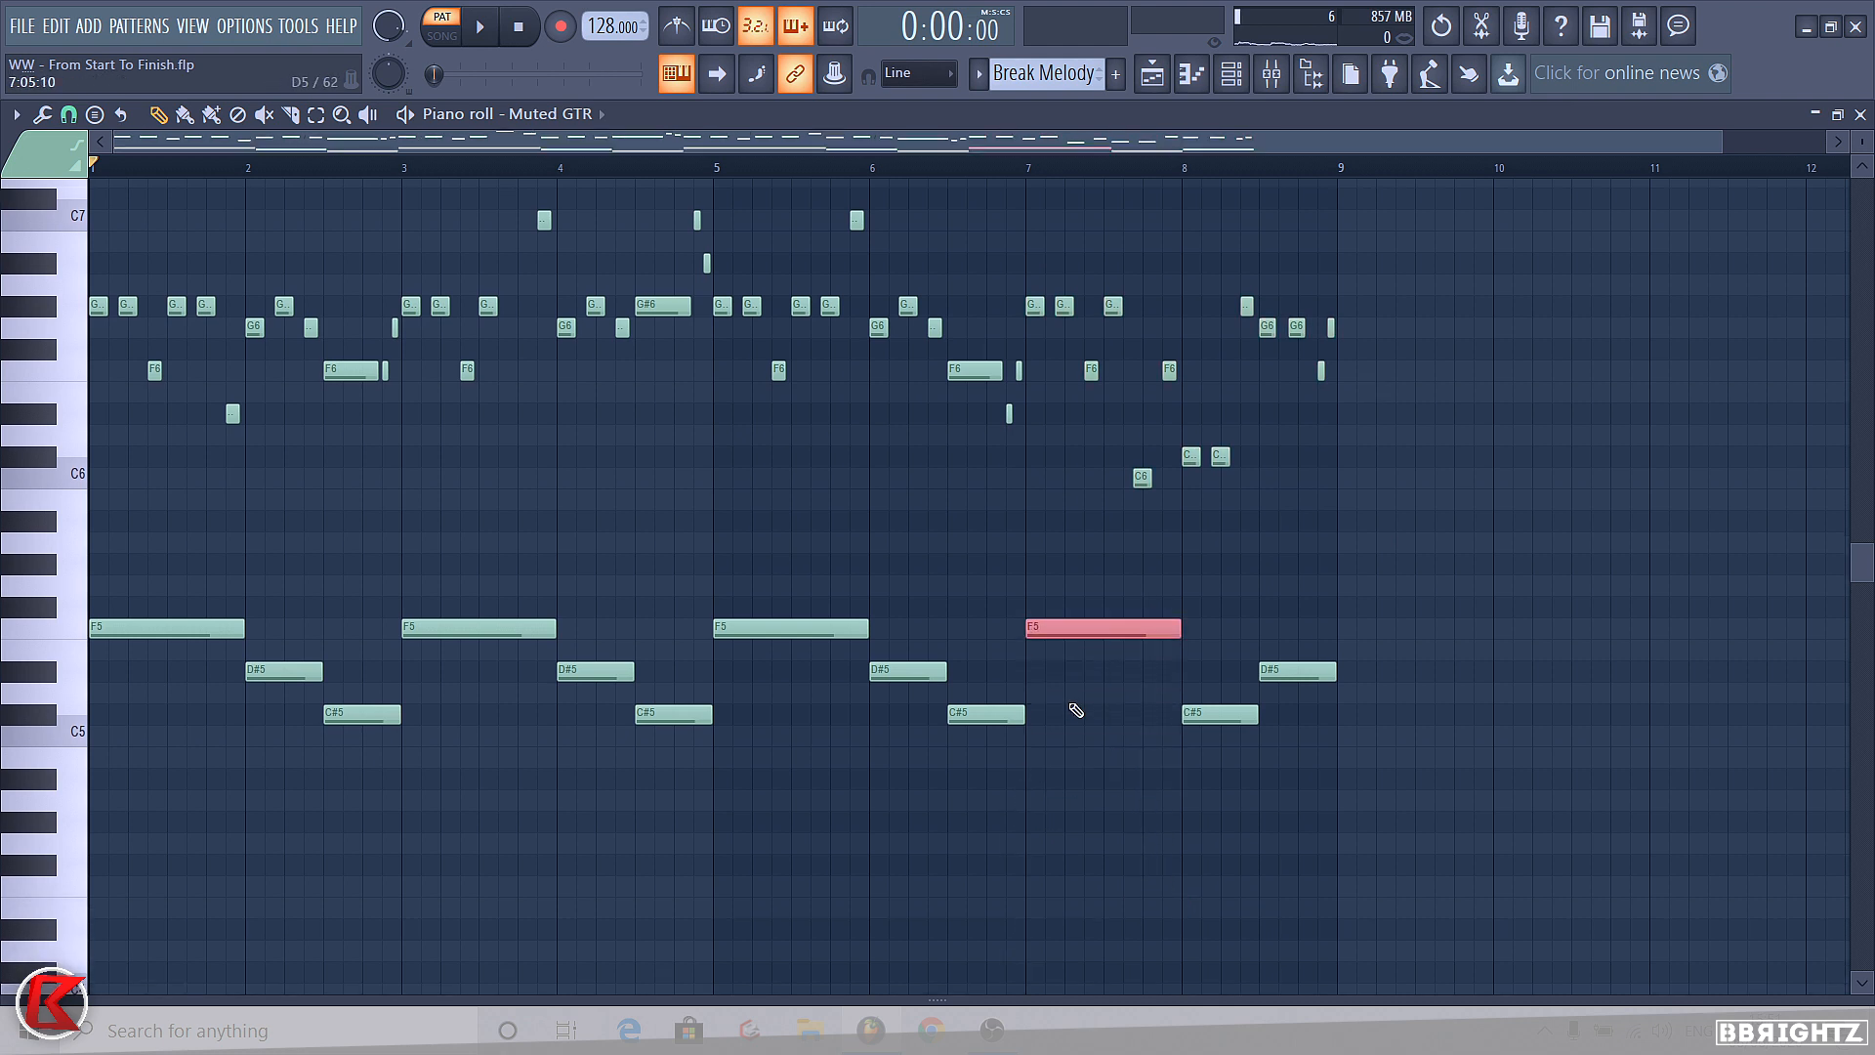
pyautogui.press('Down')
pyautogui.press('Down')
pyautogui.press('Down')
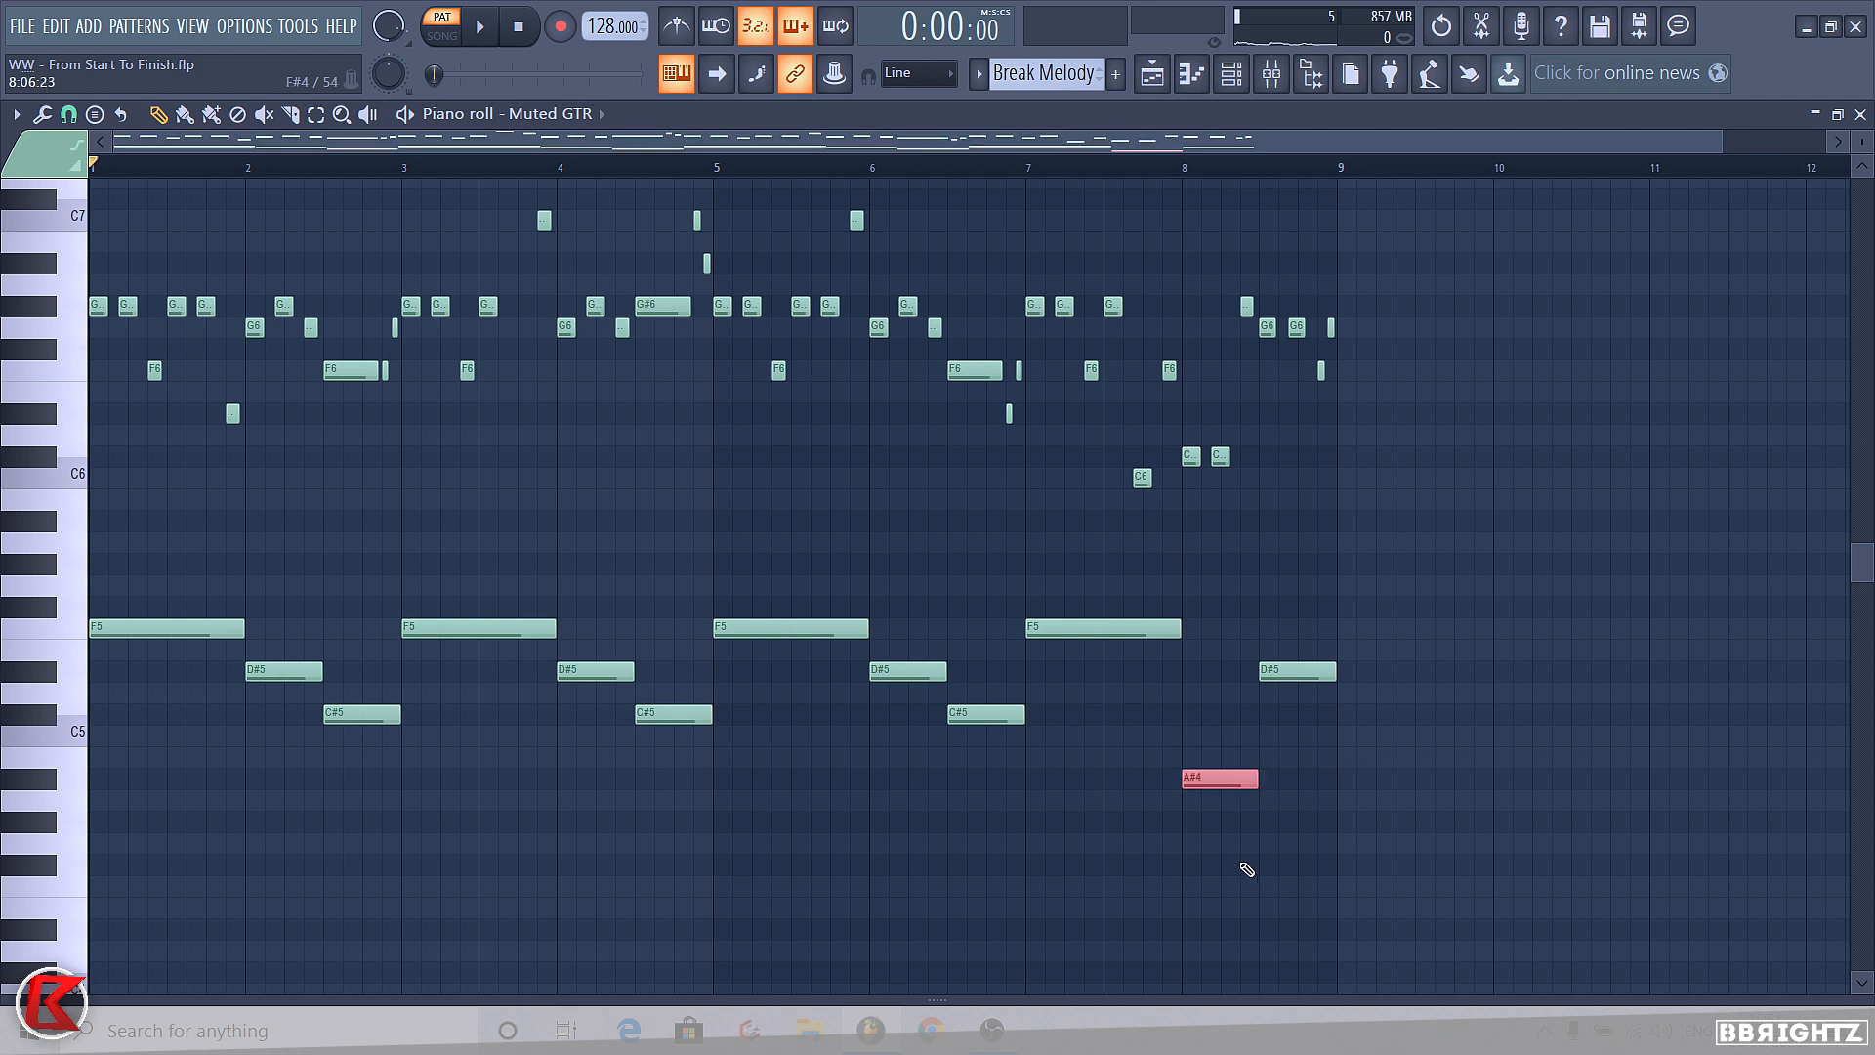
# - Move the first bass note of bar 8 back to C#5 and the bar 7 bass note back to A#4
pyautogui.press('Up')
pyautogui.press('Up')
pyautogui.press('Up')
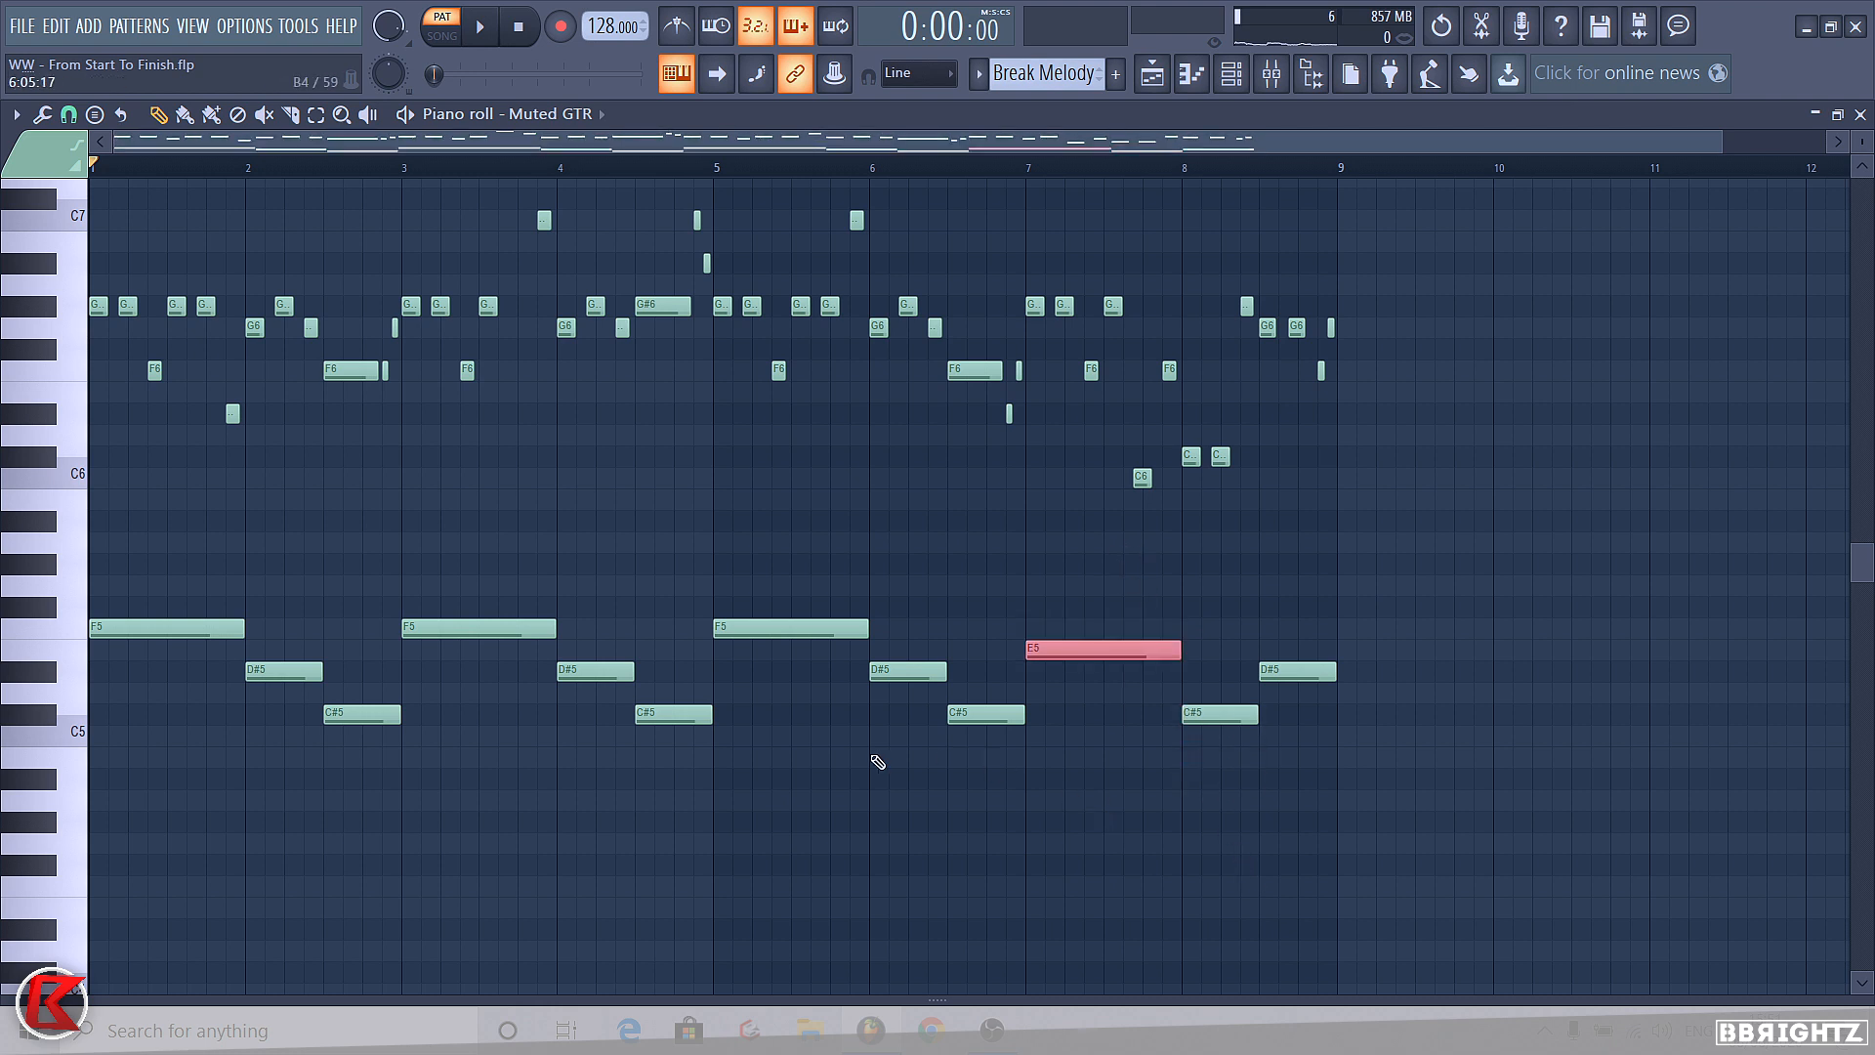
pyautogui.press('Down')
pyautogui.press('Down')
pyautogui.press('Down')
pyautogui.press('Down')
pyautogui.press('Down')
pyautogui.press('Down')
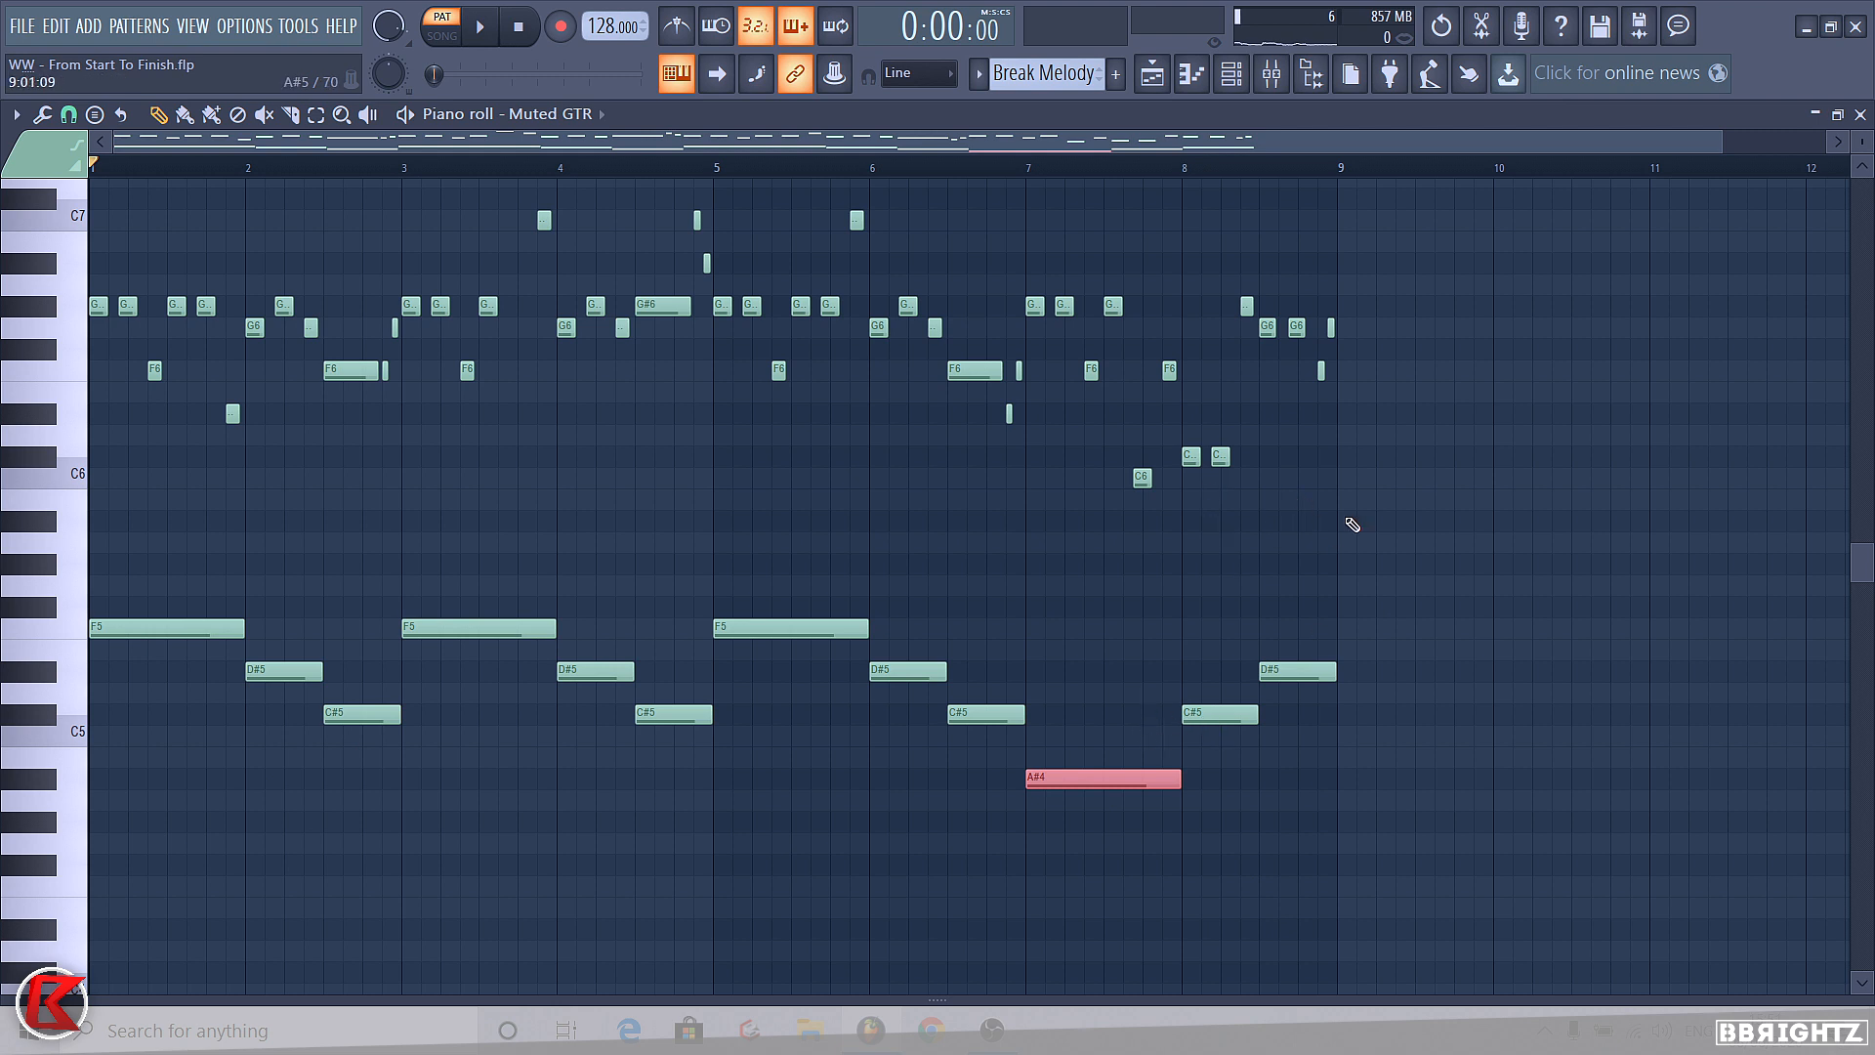
# - Play the lower phrase on its own with the whole upper line temporarily deleted
pyautogui.moveTo(1422, 518); pyautogui.dragTo(2, 88)
pyautogui.press('Delete')
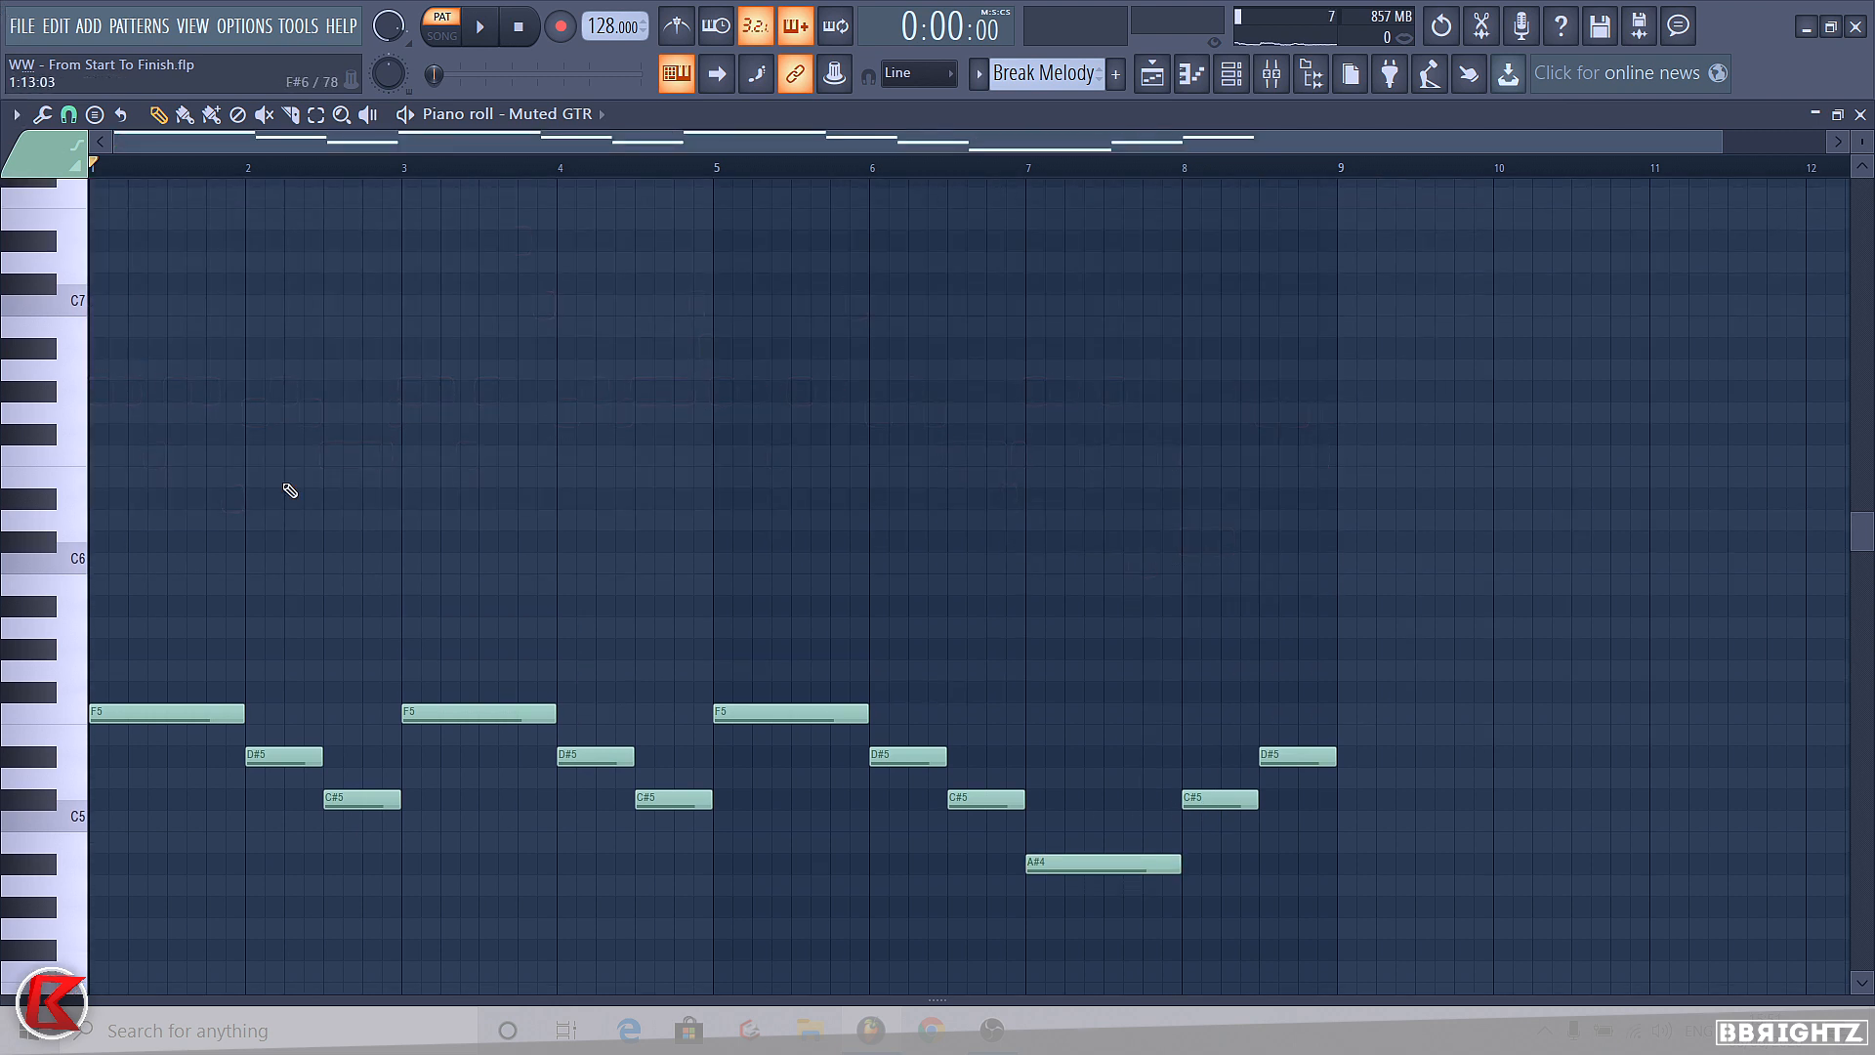
pyautogui.press('space')
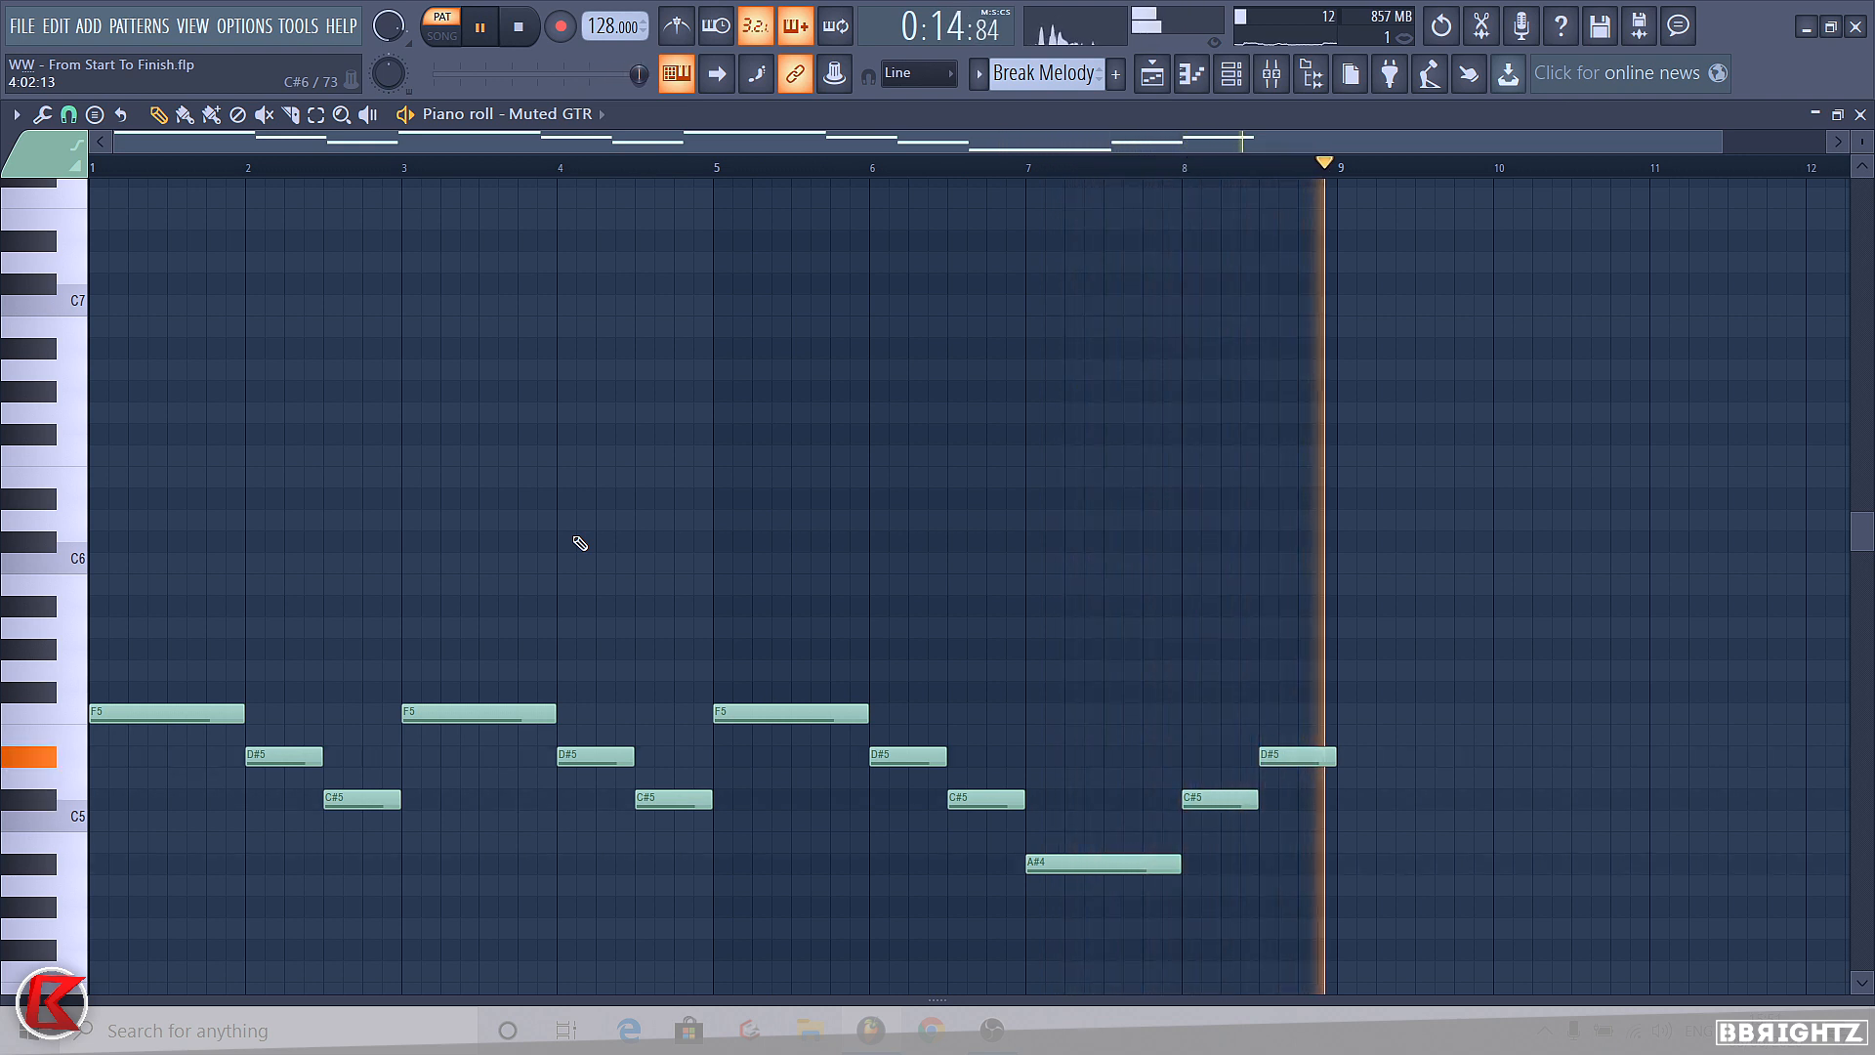
pyautogui.press('space')
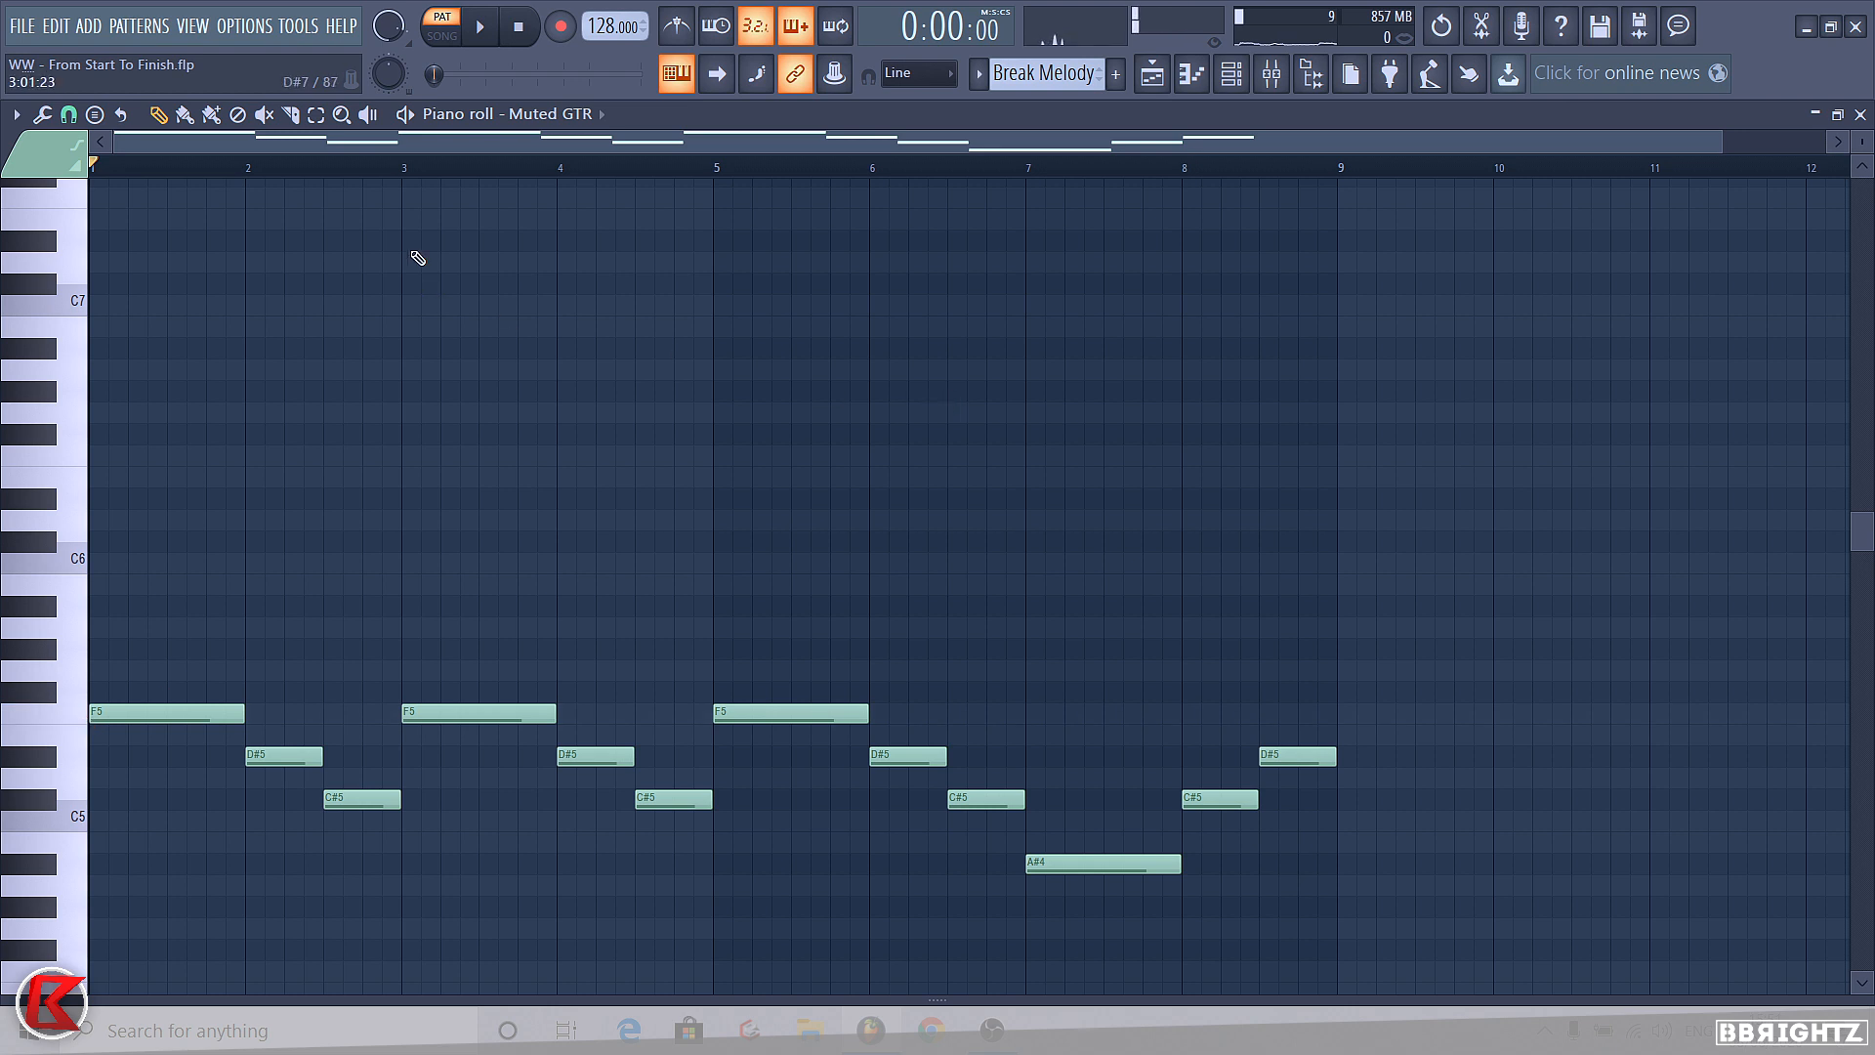
pyautogui.hotkey('ctrl', 'z')
# - Play the full pattern and pick out the upper notes of bars 7–8, from C6 to the second C#6
pyautogui.moveTo(1461, 635); pyautogui.dragTo(1035, 306)
pyautogui.press('space')
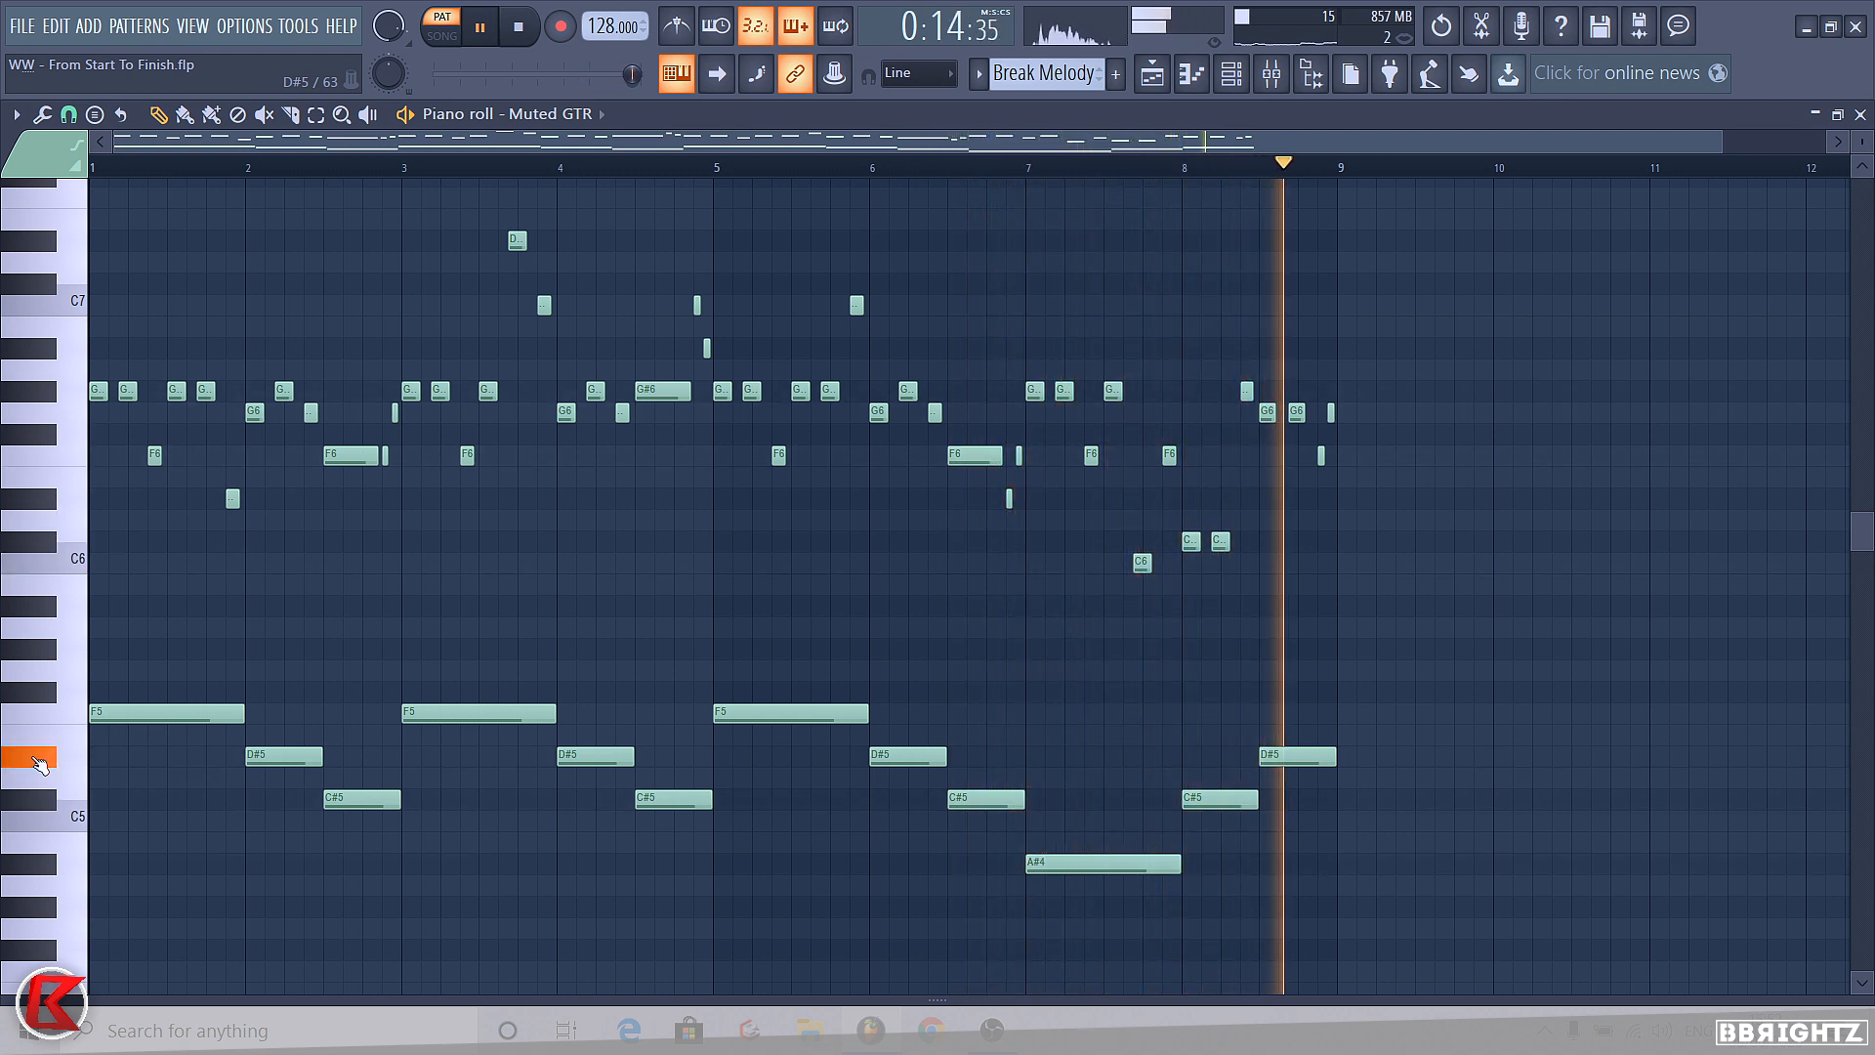
pyautogui.press('space')
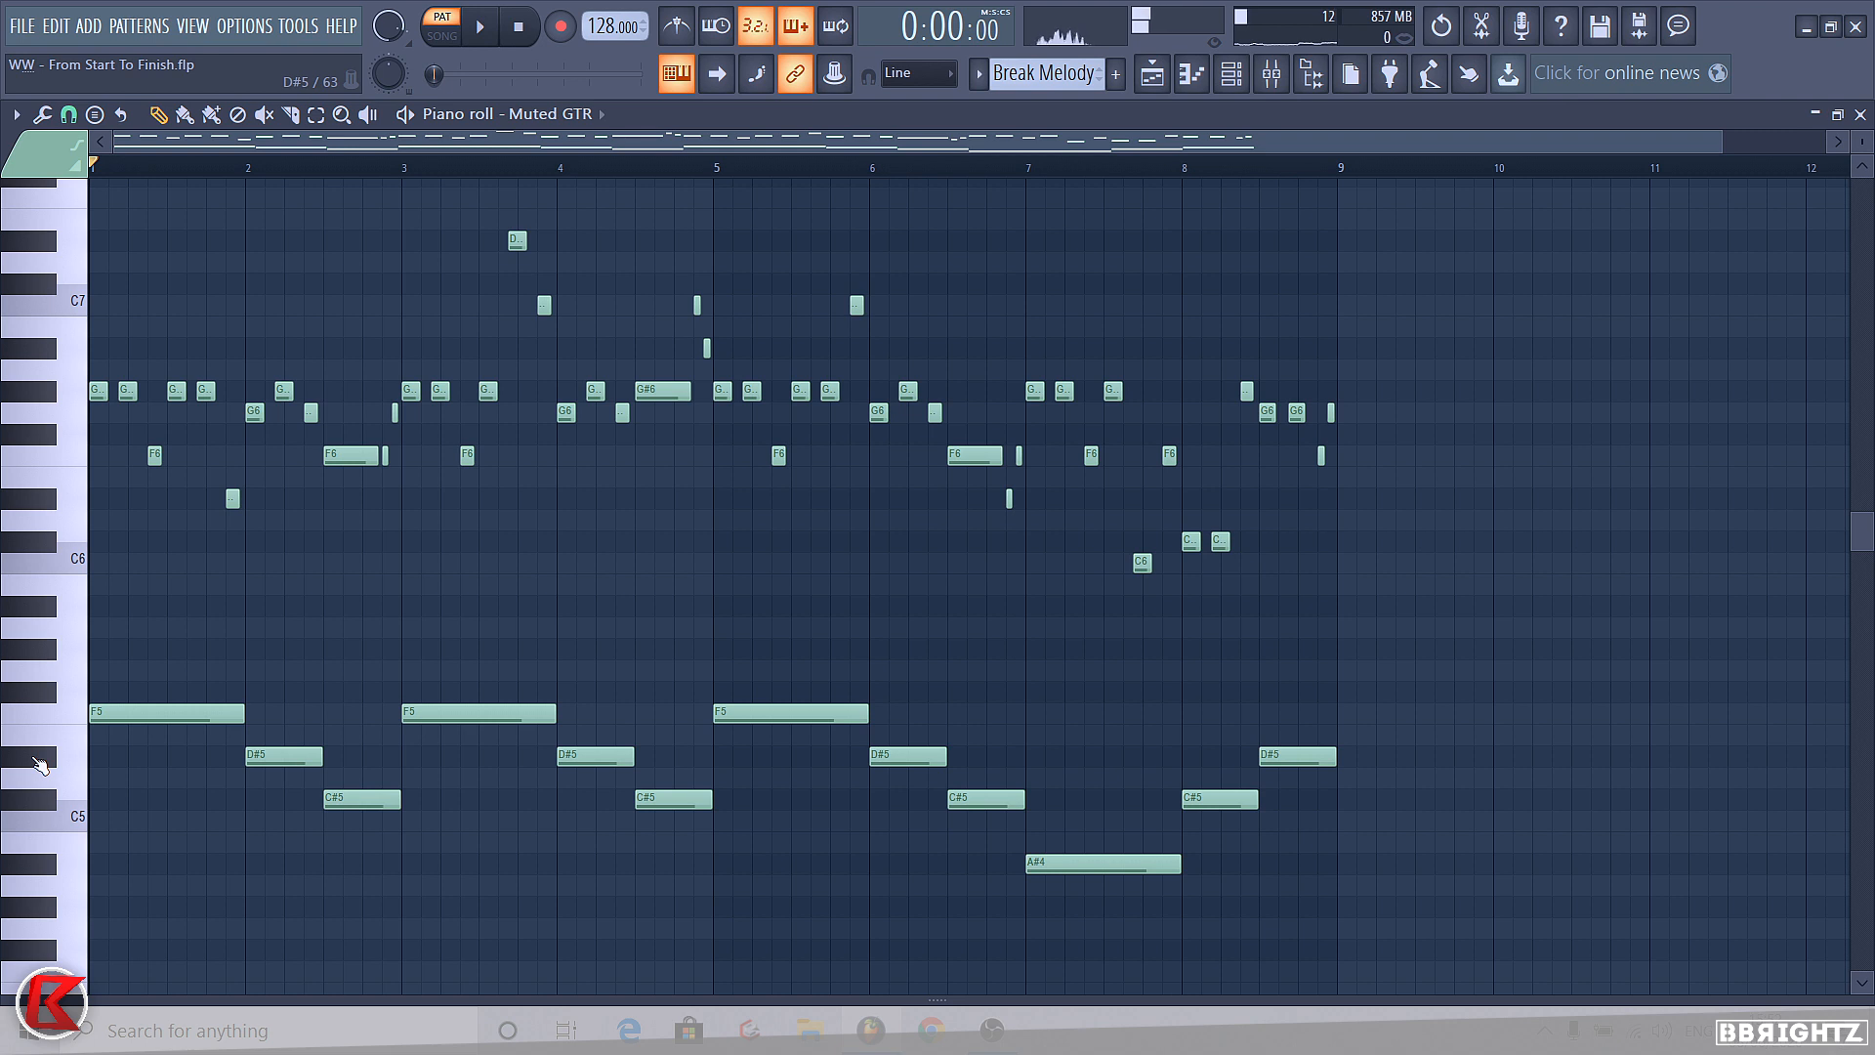
pyautogui.moveTo(1397, 615); pyautogui.dragTo(1031, 342)
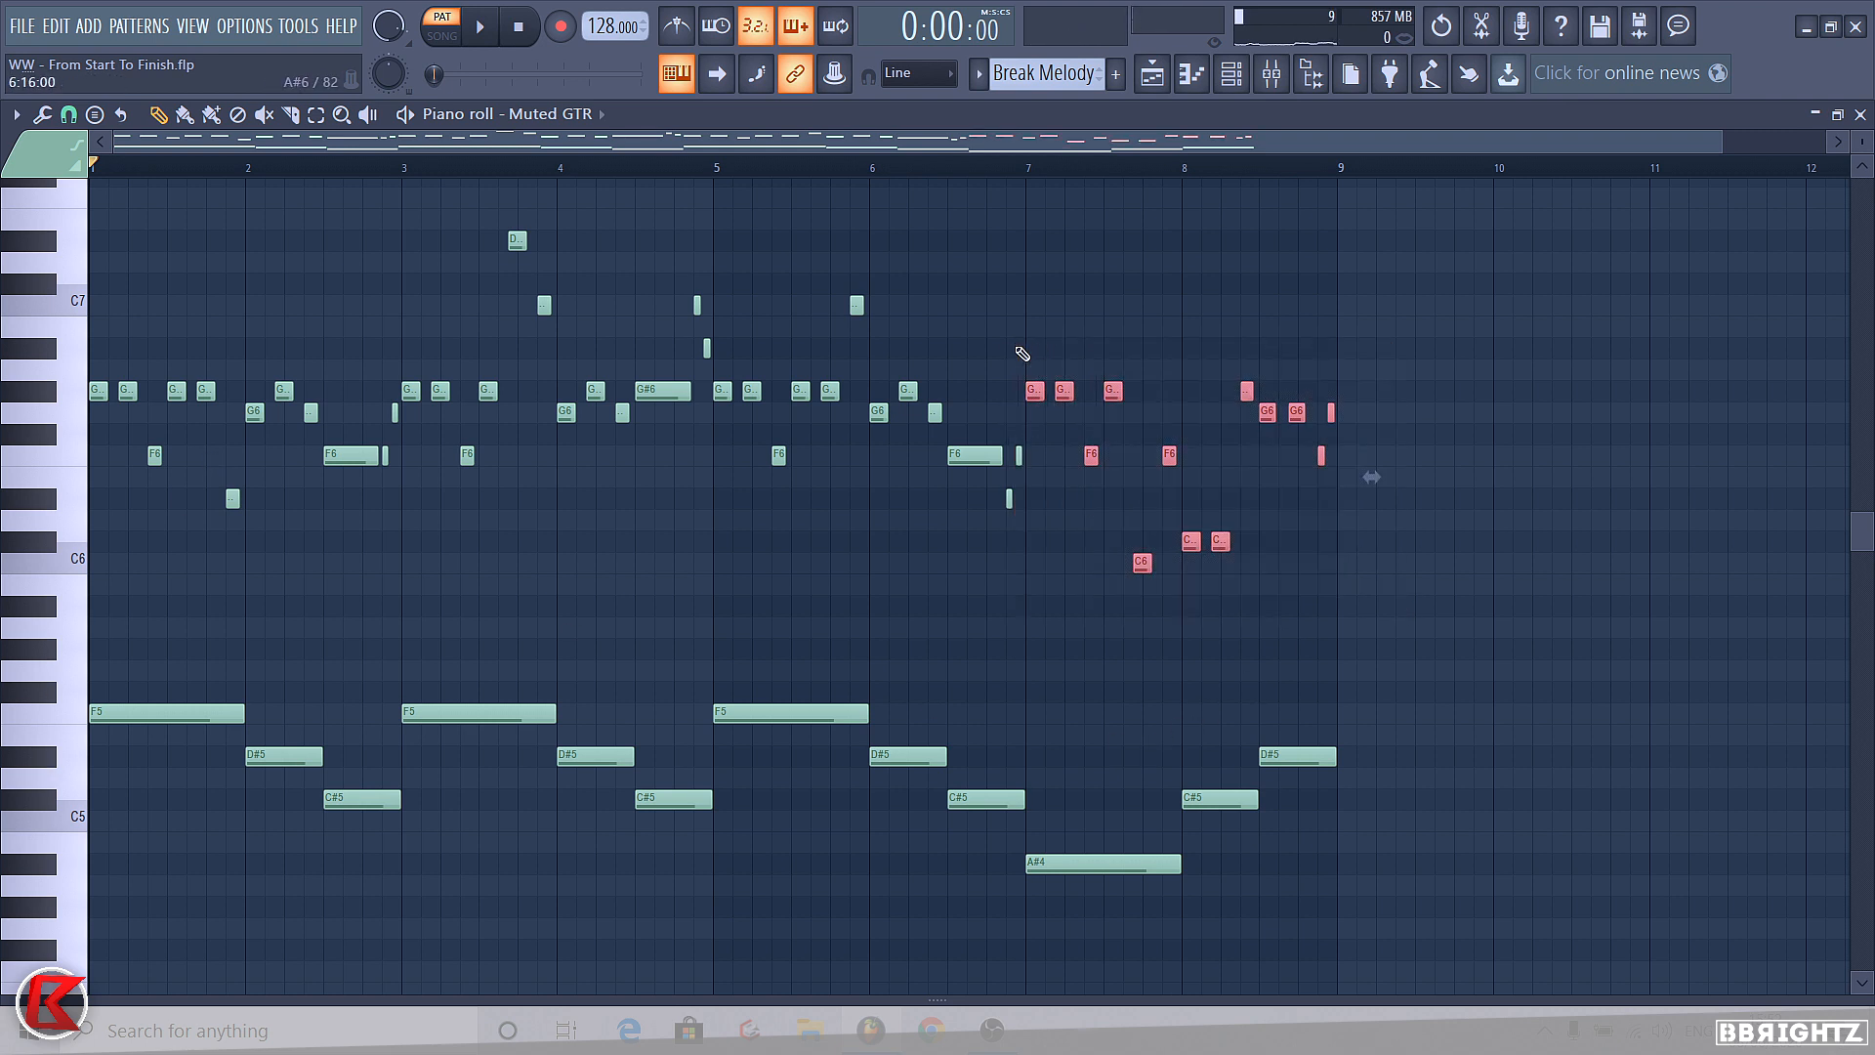
pyautogui.moveTo(1418, 635); pyautogui.dragTo(1042, 313)
pyautogui.moveTo(1176, 593); pyautogui.dragTo(1151, 457)
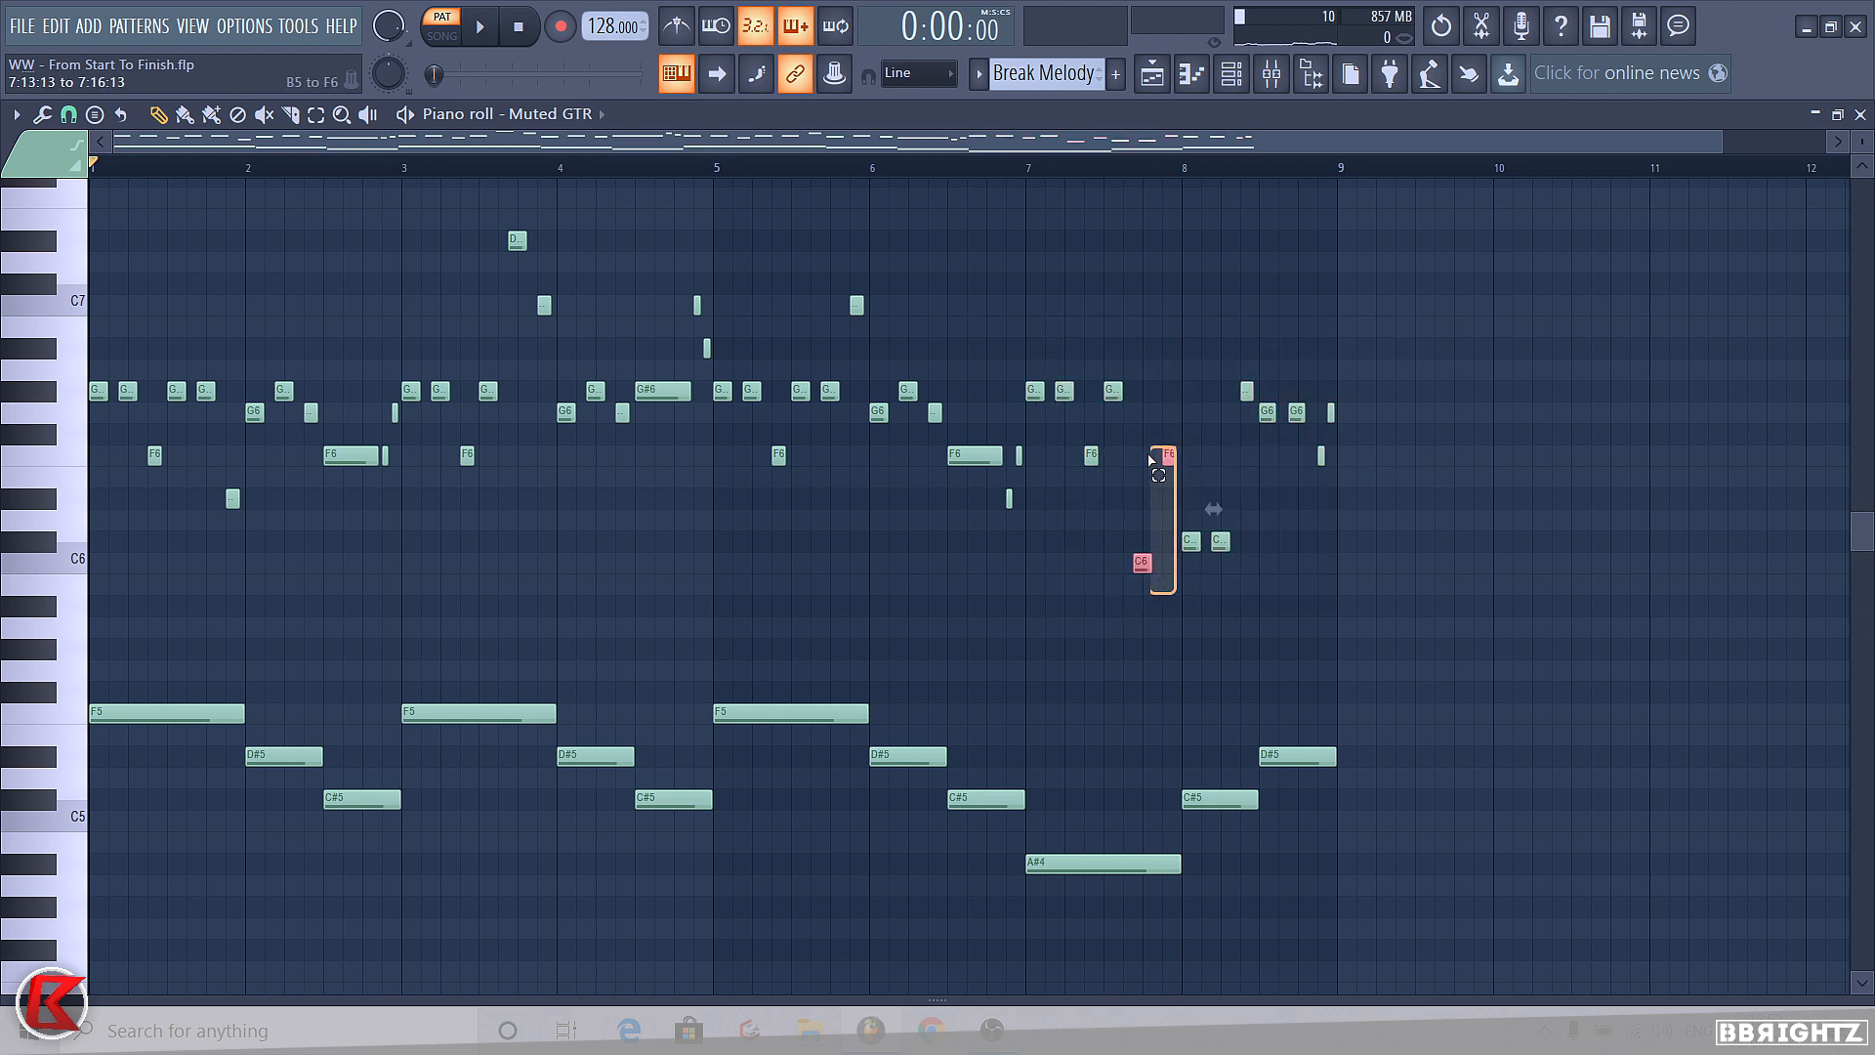
pyautogui.moveTo(1259, 599); pyautogui.dragTo(1131, 442)
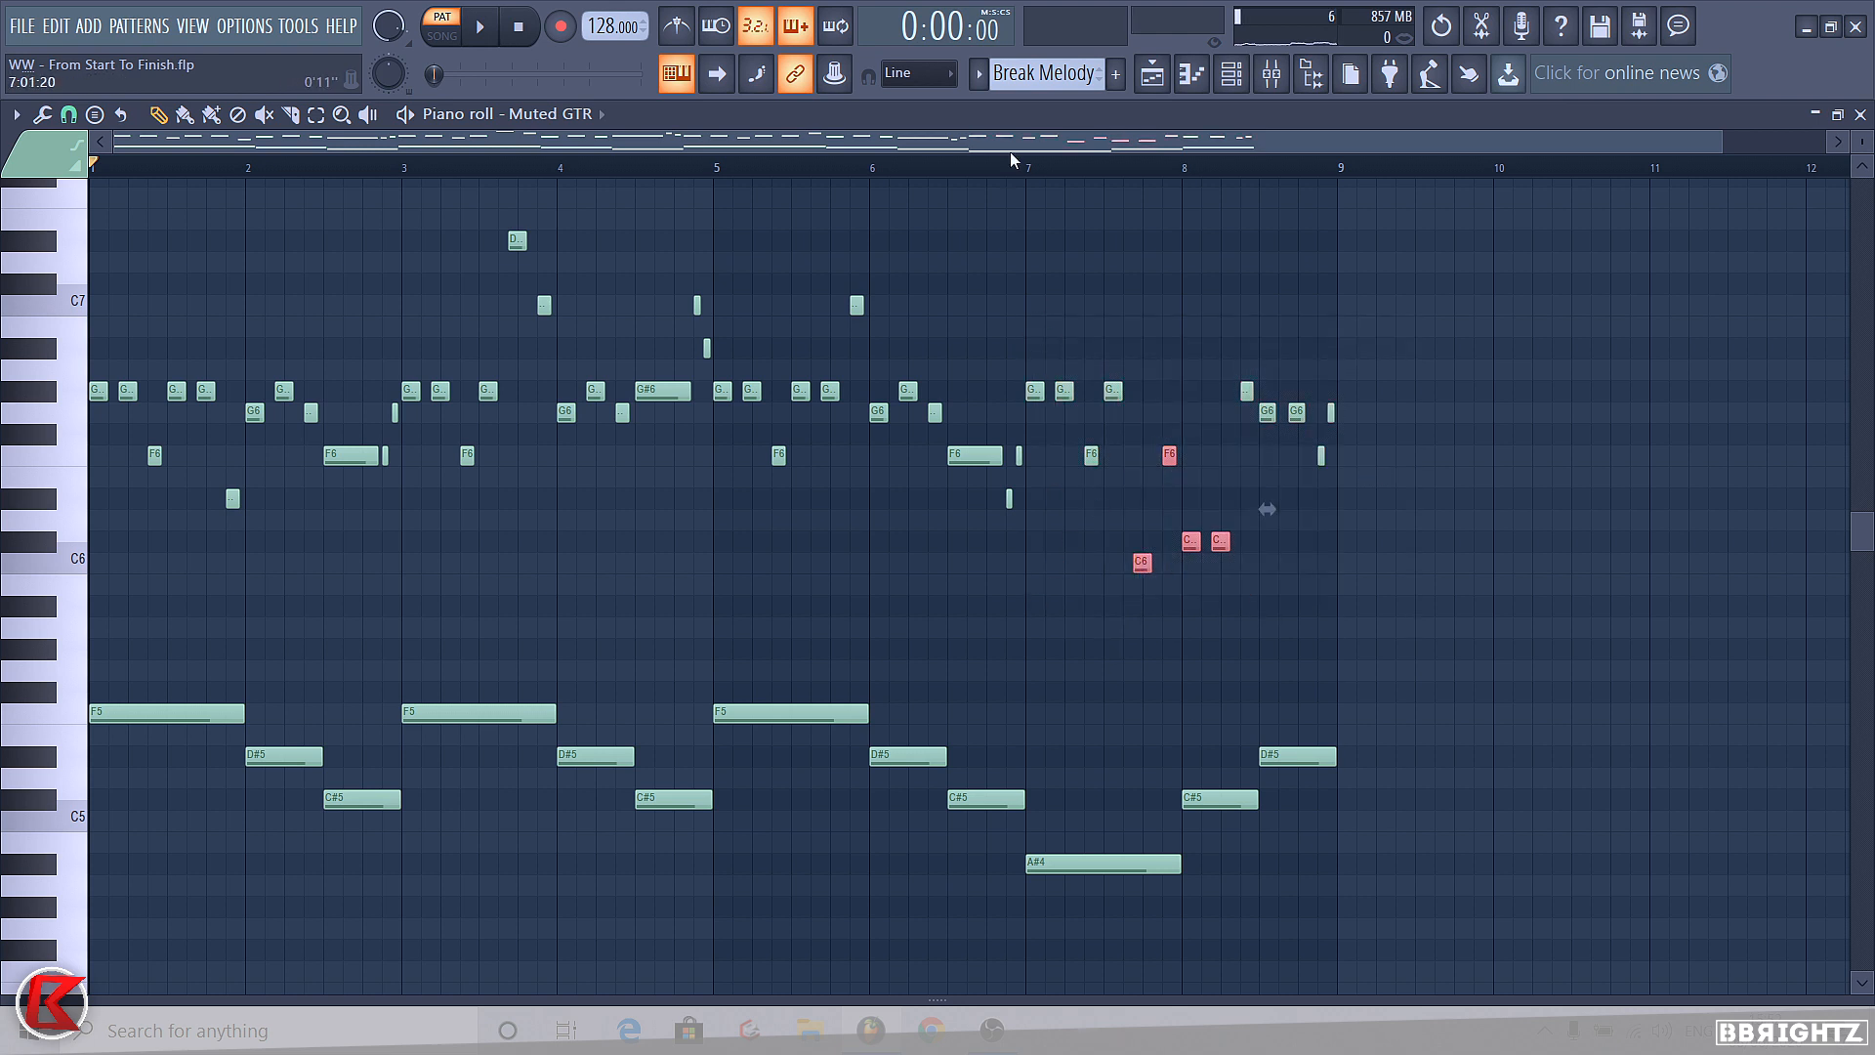
# - Try the C6 note of bar 7 at C#6 and play from bar 7
pyautogui.scroll(4, 1278, 589)
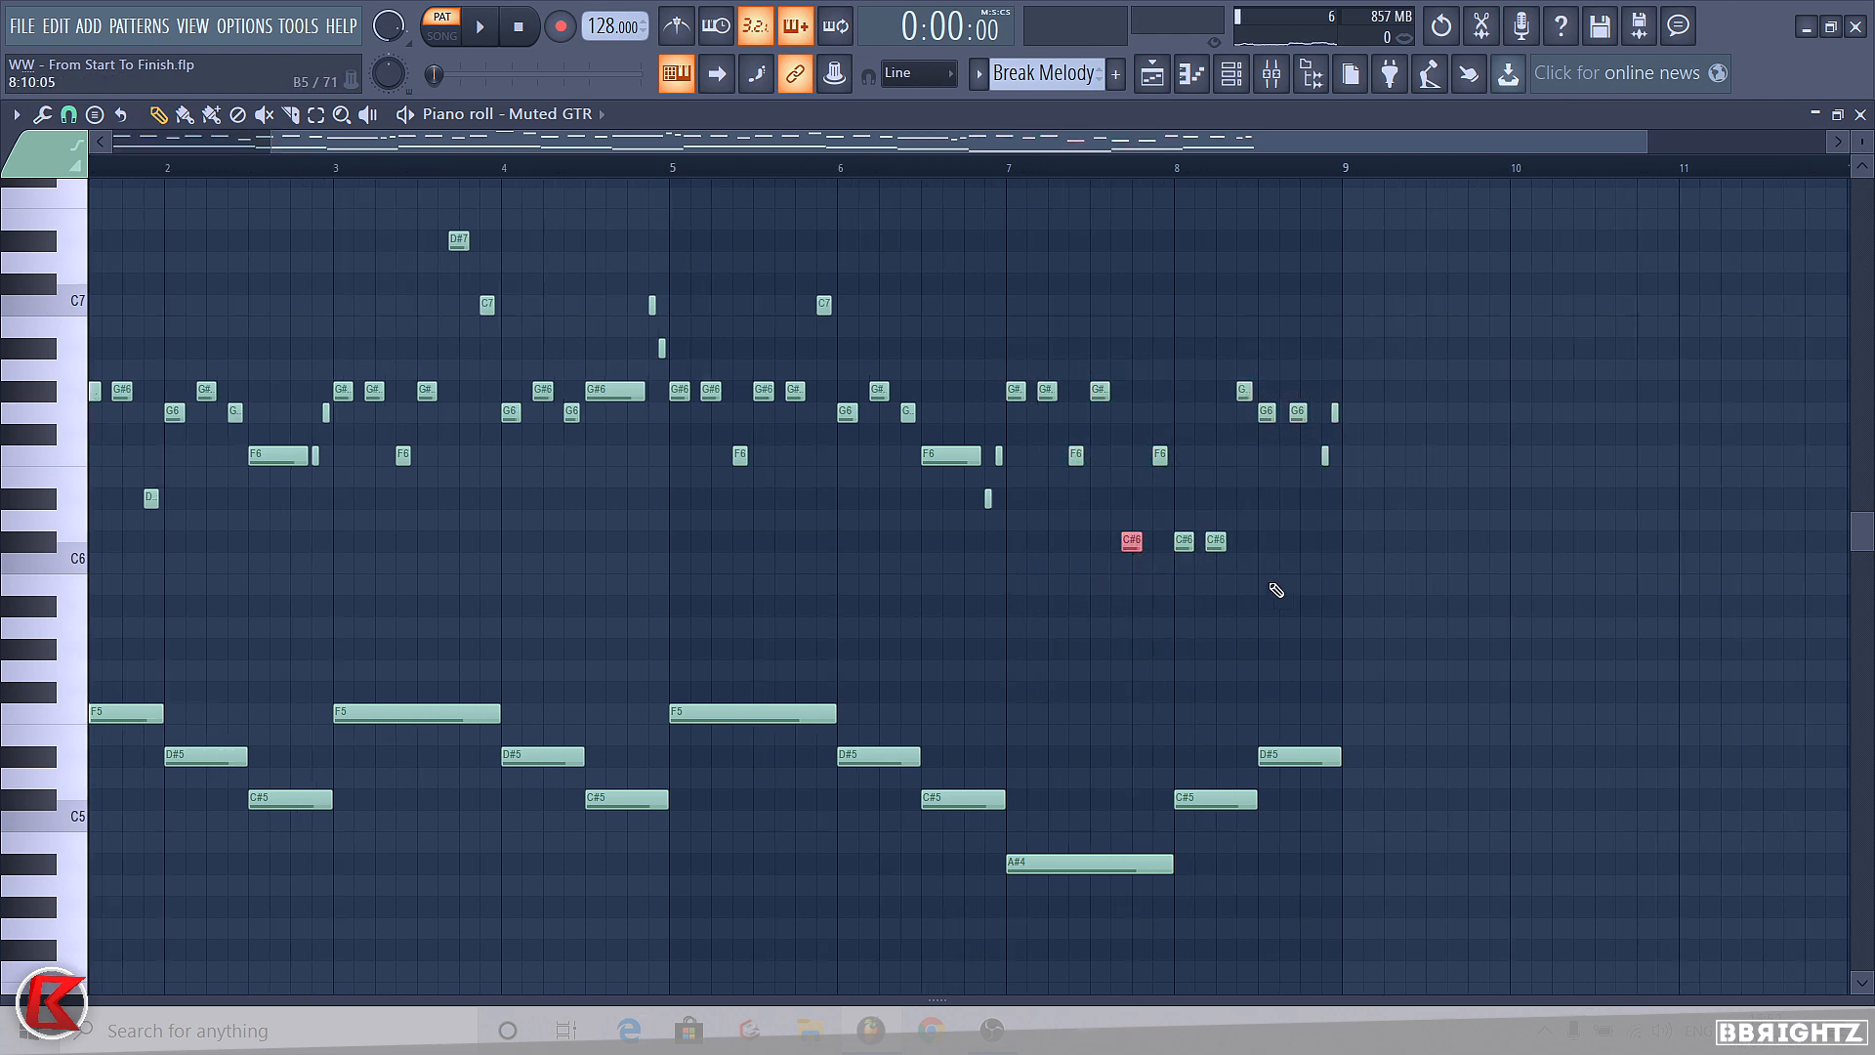
pyautogui.press('space')
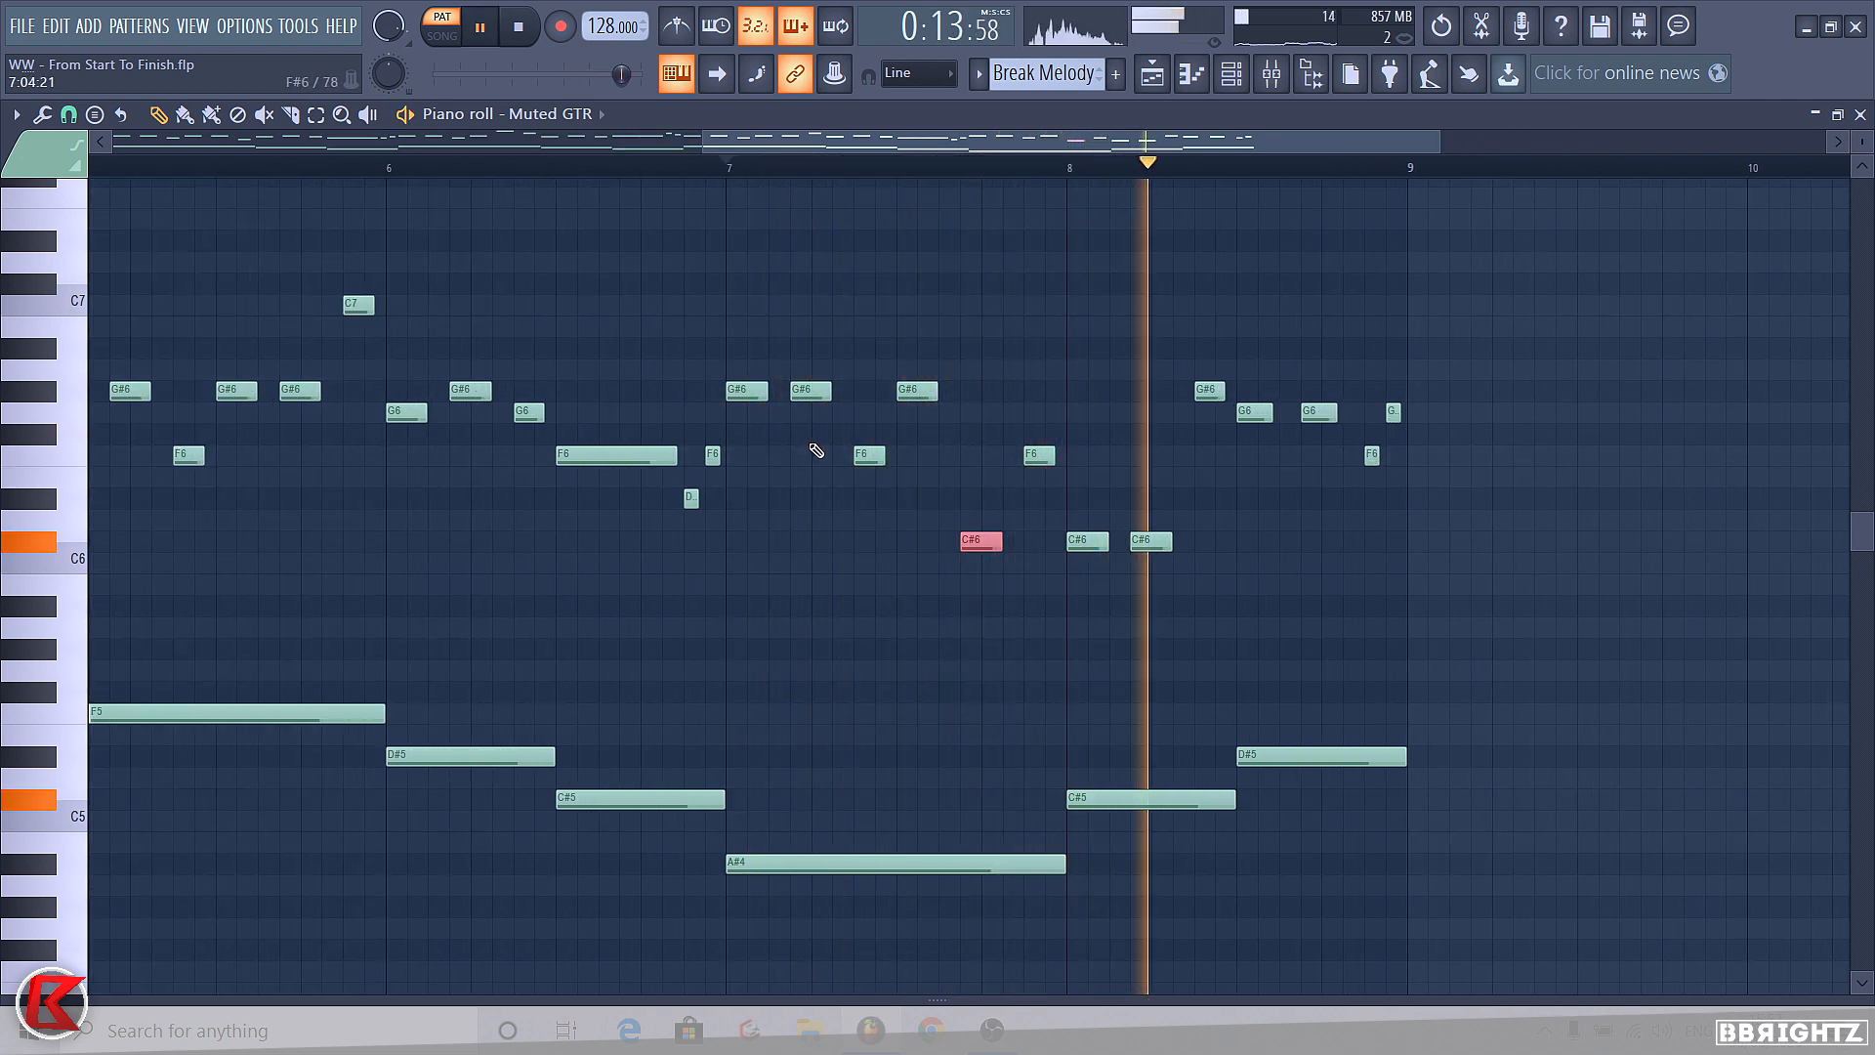
pyautogui.press('space')
pyautogui.moveTo(1216, 580); pyautogui.dragTo(1069, 512)
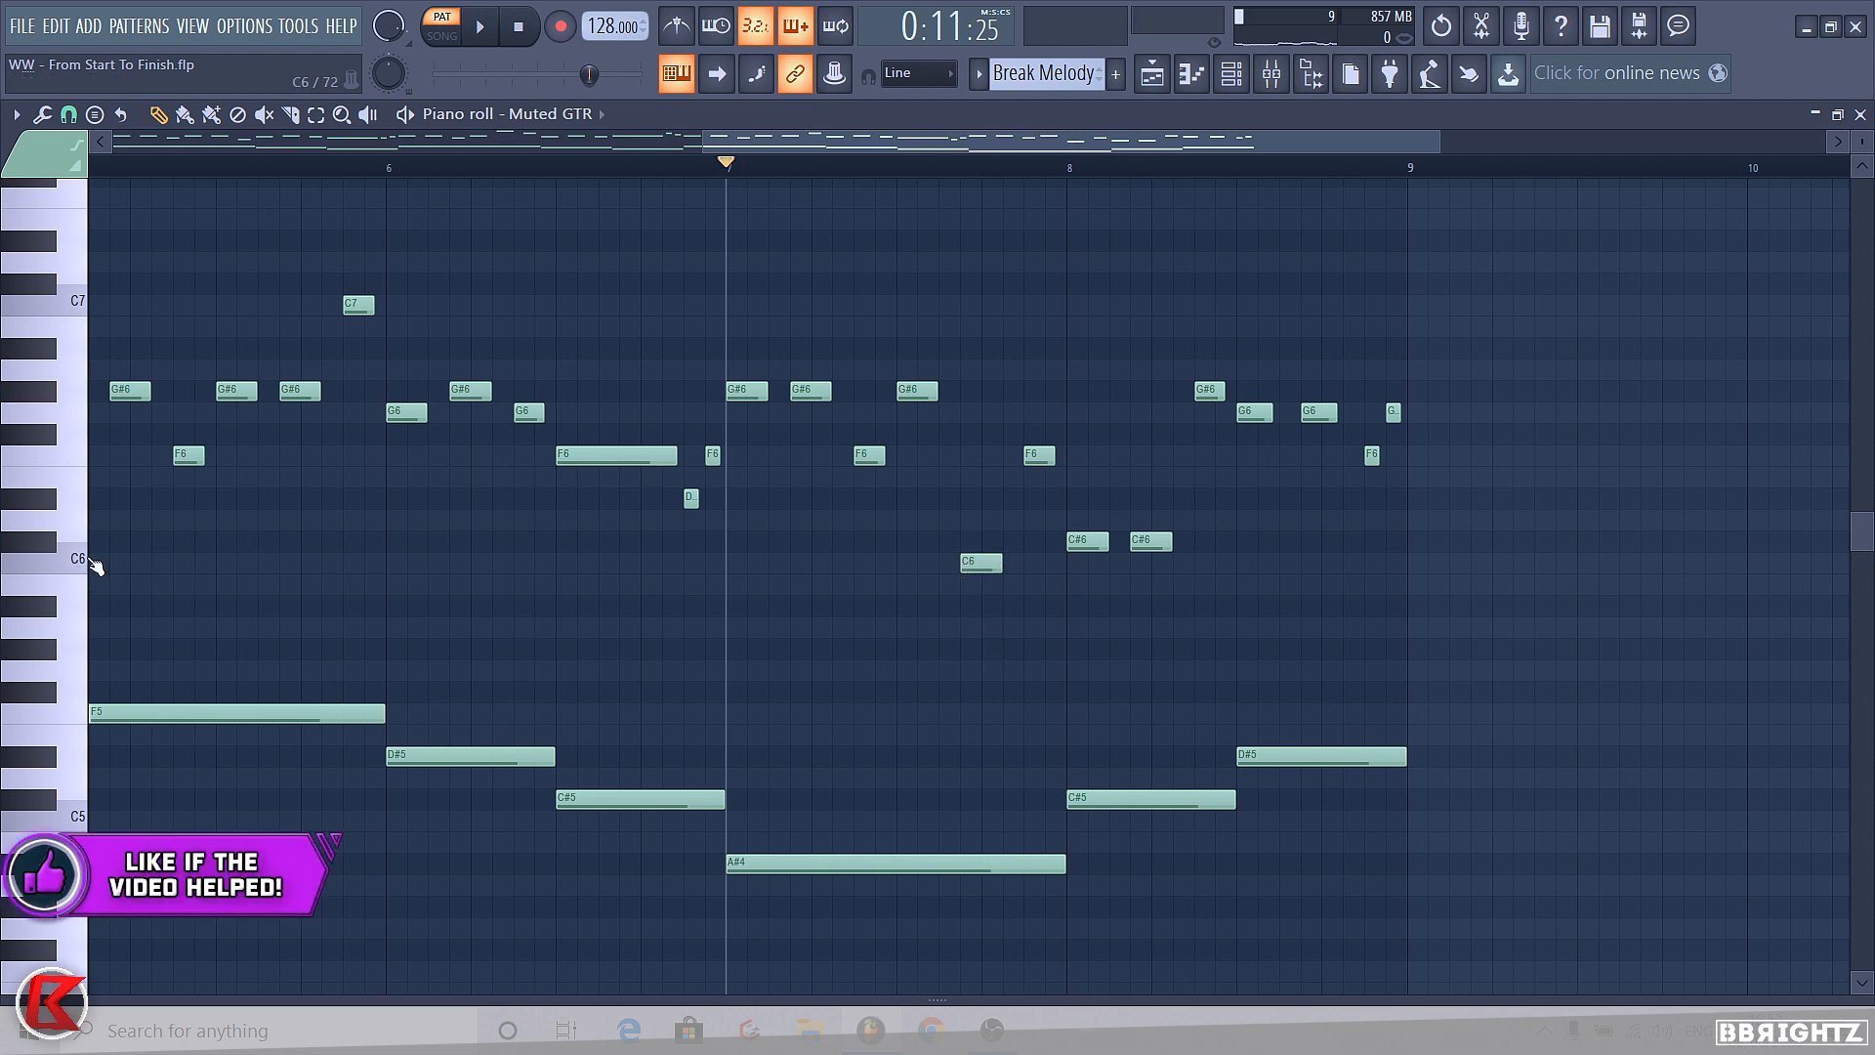
# - Audition the C6 key and play the closing phrase from bar 7
pyautogui.click(76, 562)
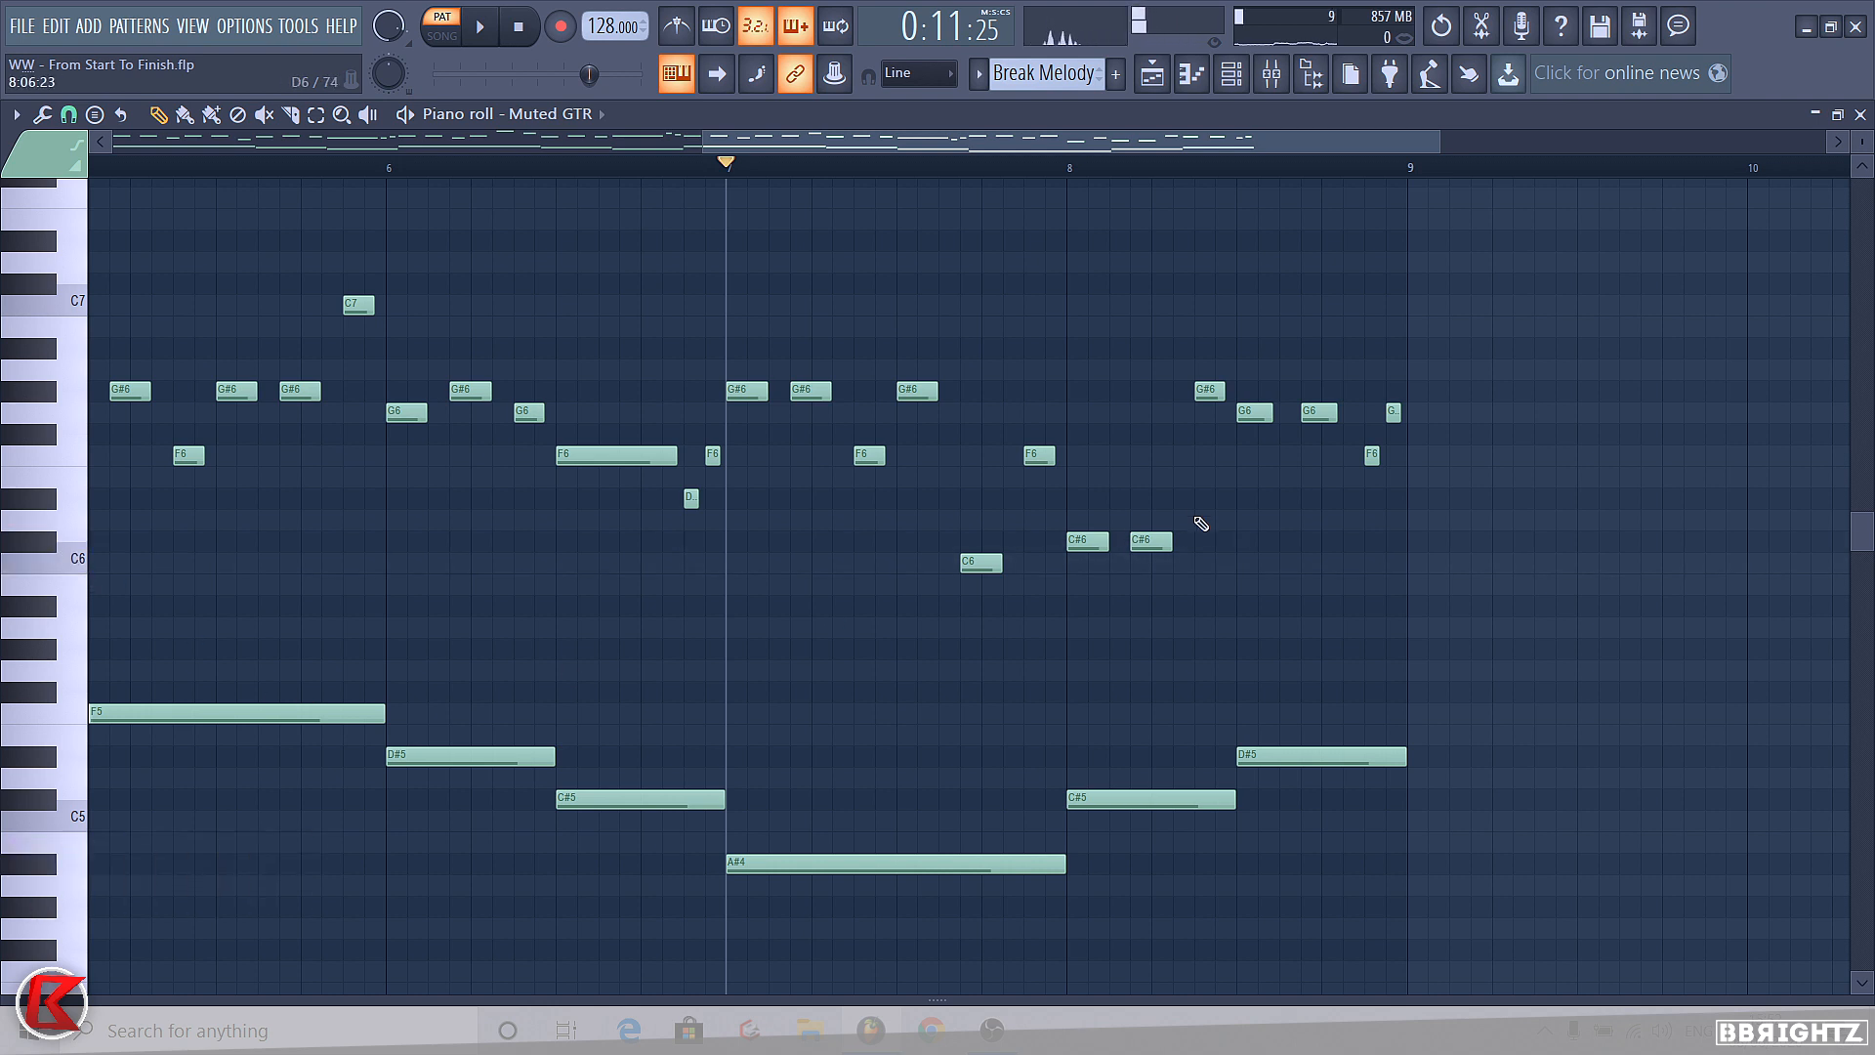
pyautogui.press('space')
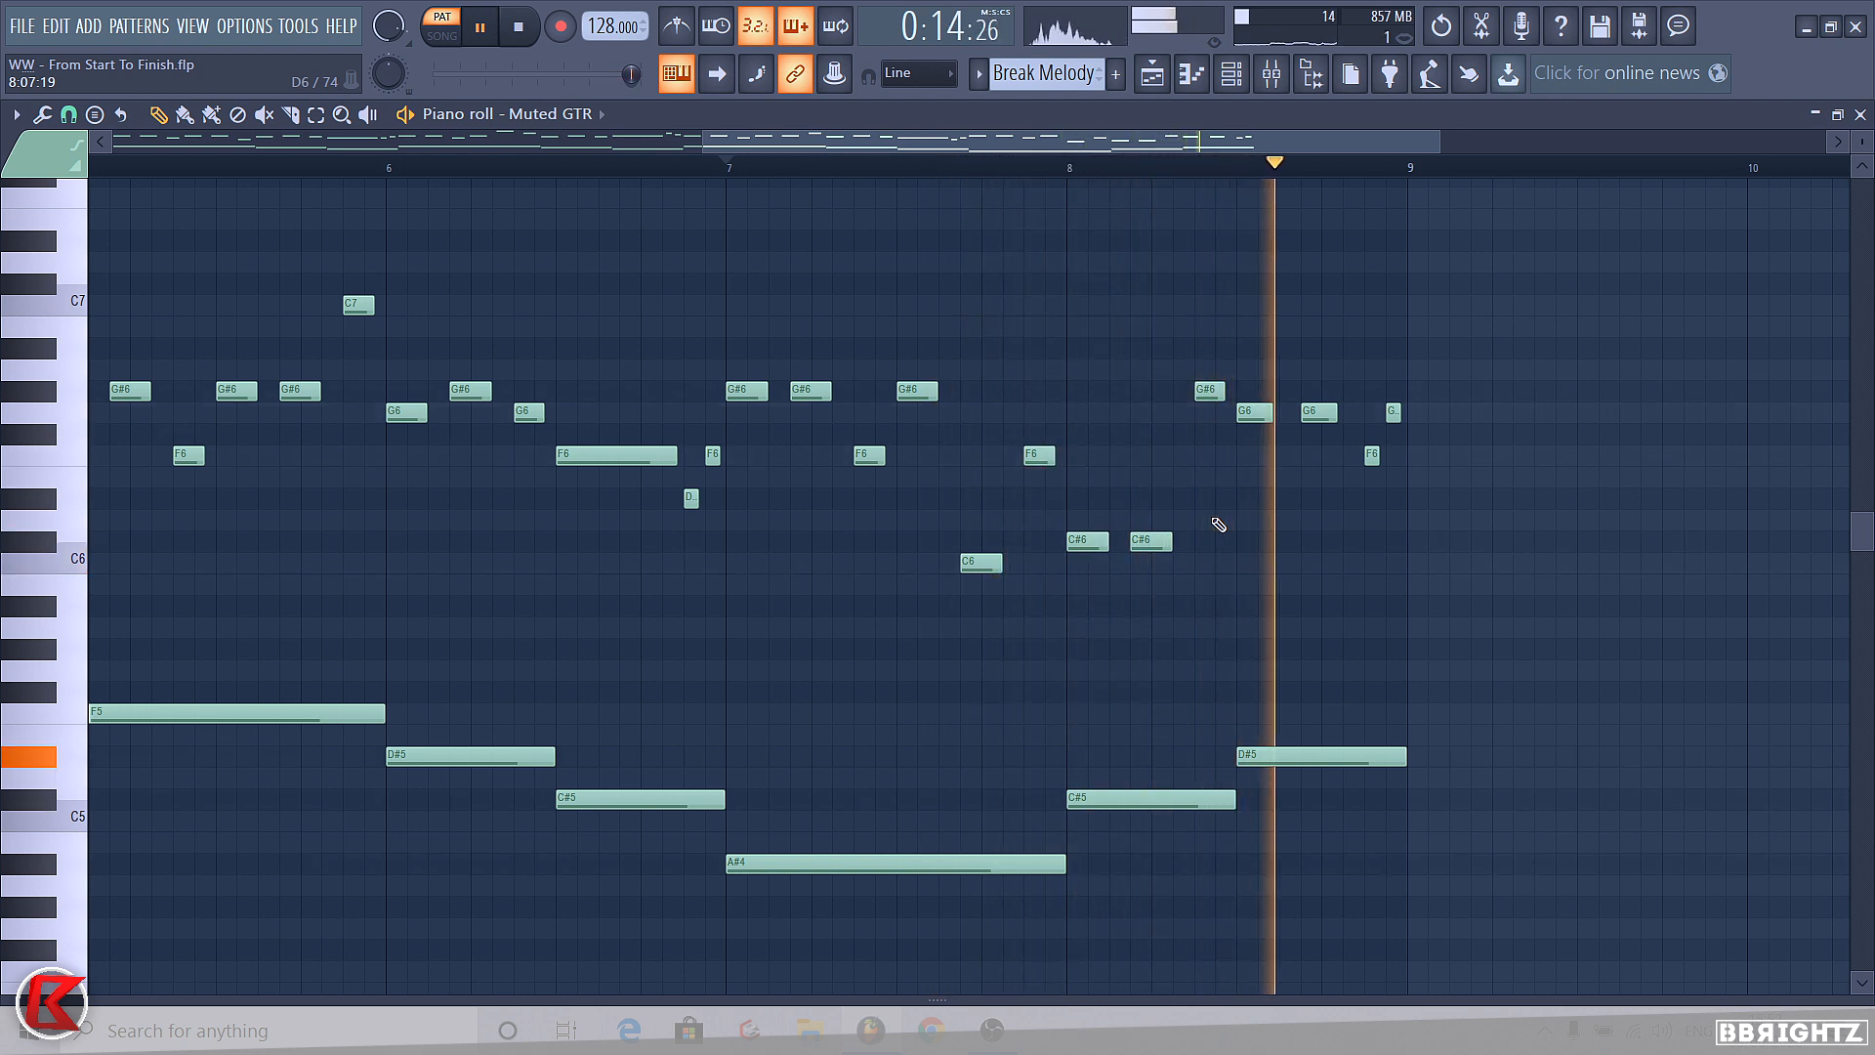
pyautogui.press('space')
pyautogui.scroll(-5, 954, 544)
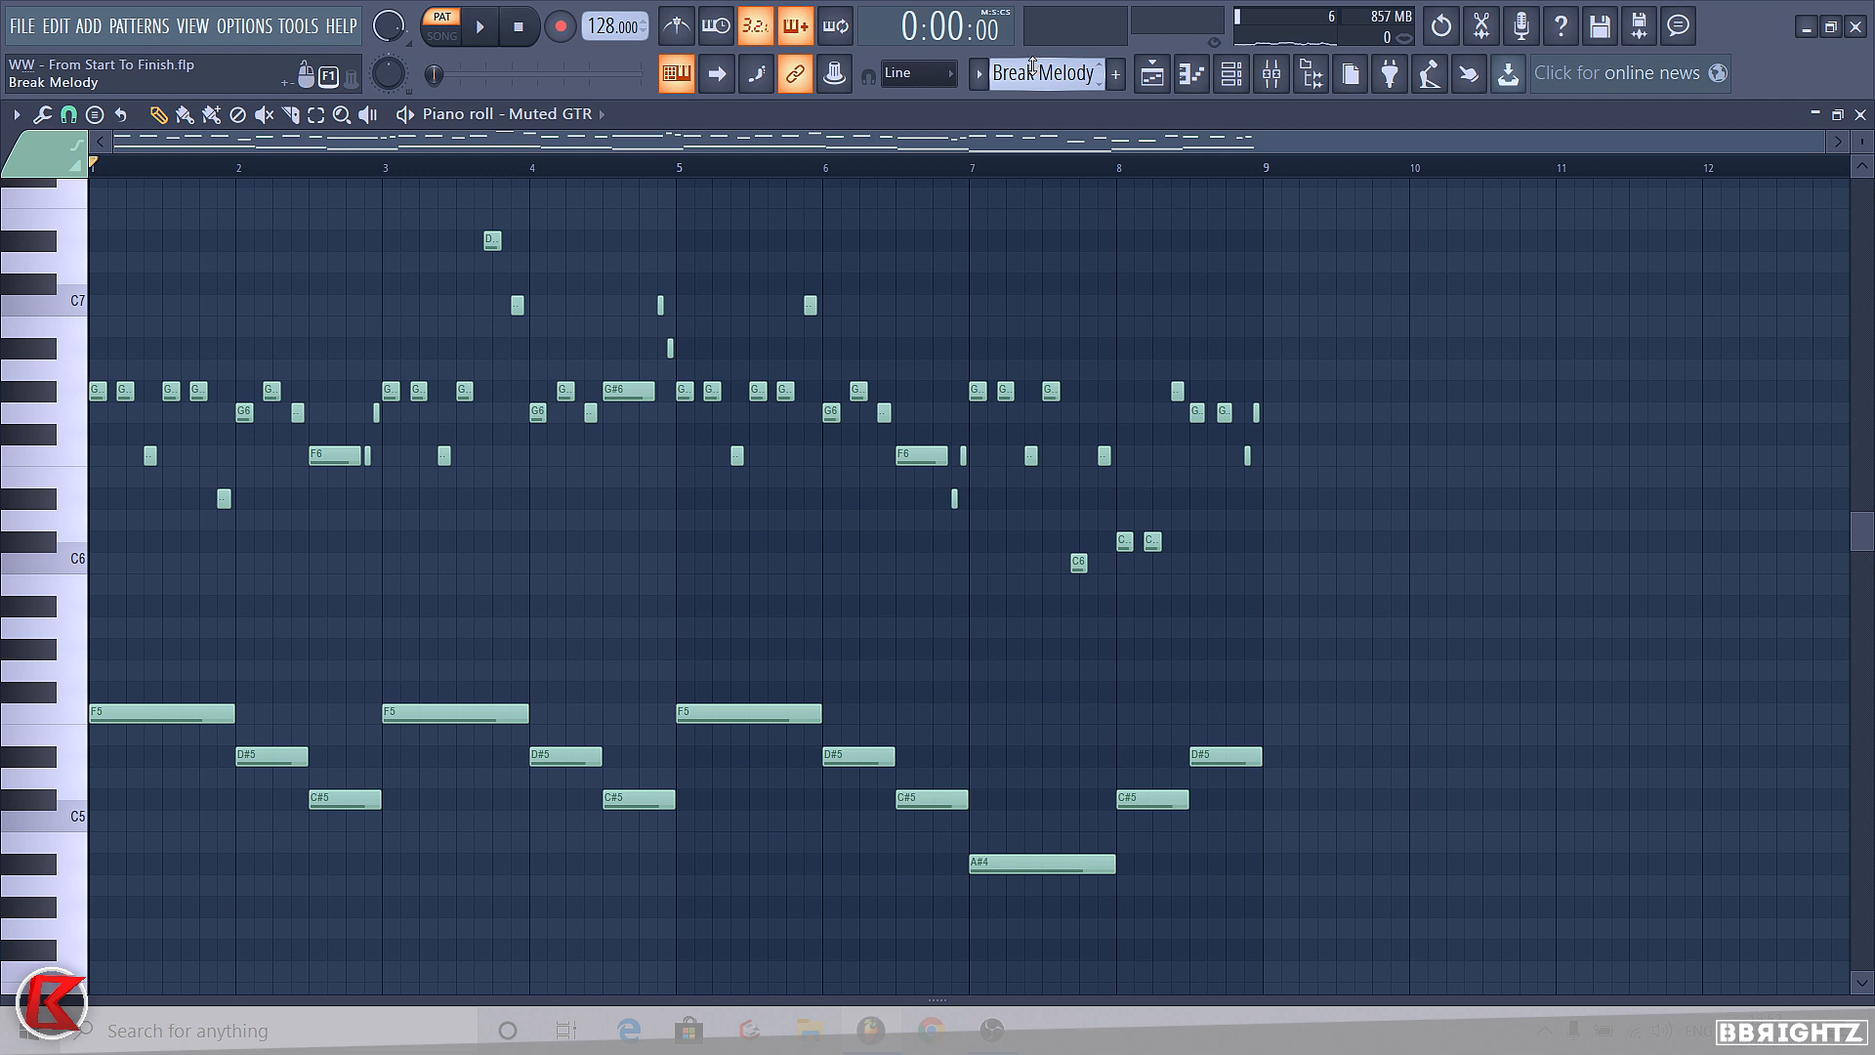
# - Transpose all notes of the break melody up two semitones
pyautogui.press('Up')
pyautogui.press('Up')
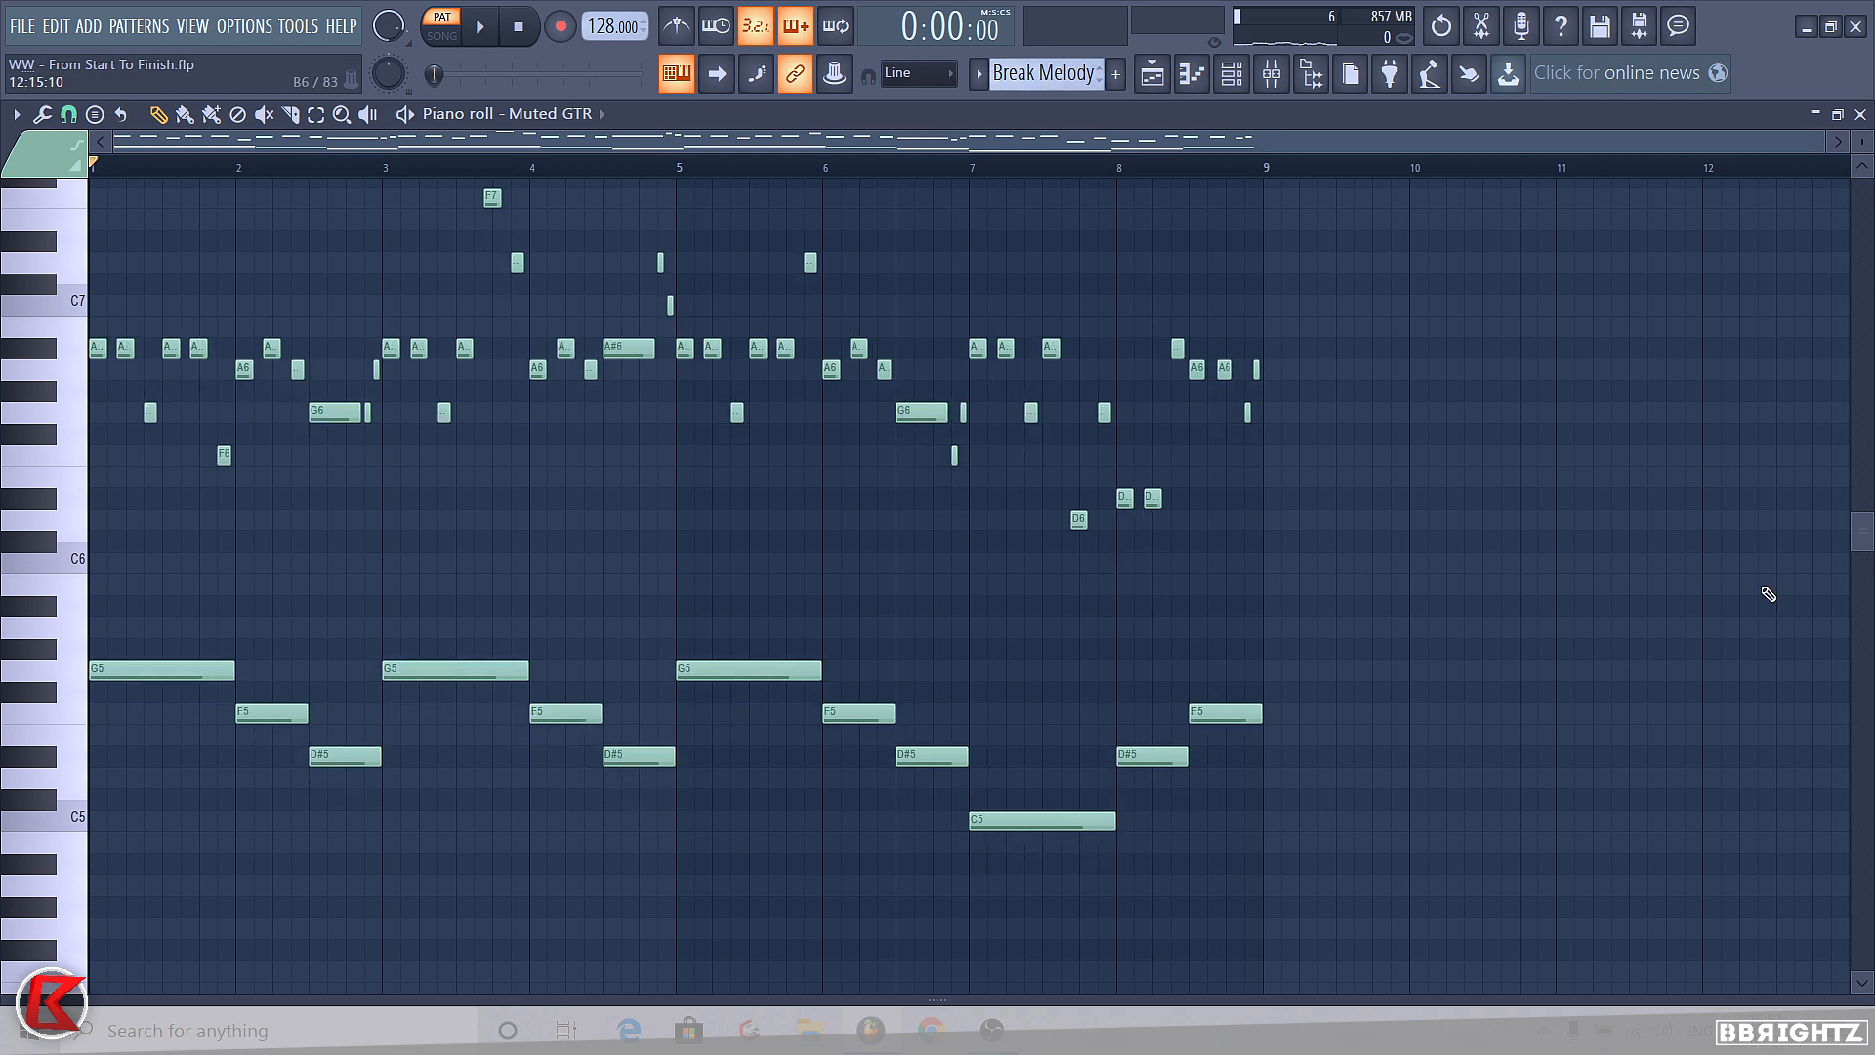
pyautogui.press('Down')
pyautogui.press('Down')
pyautogui.press('Down')
# - Play the Break Melody pattern and reopen the Muted GTR's notes in the piano roll
pyautogui.press('F5')
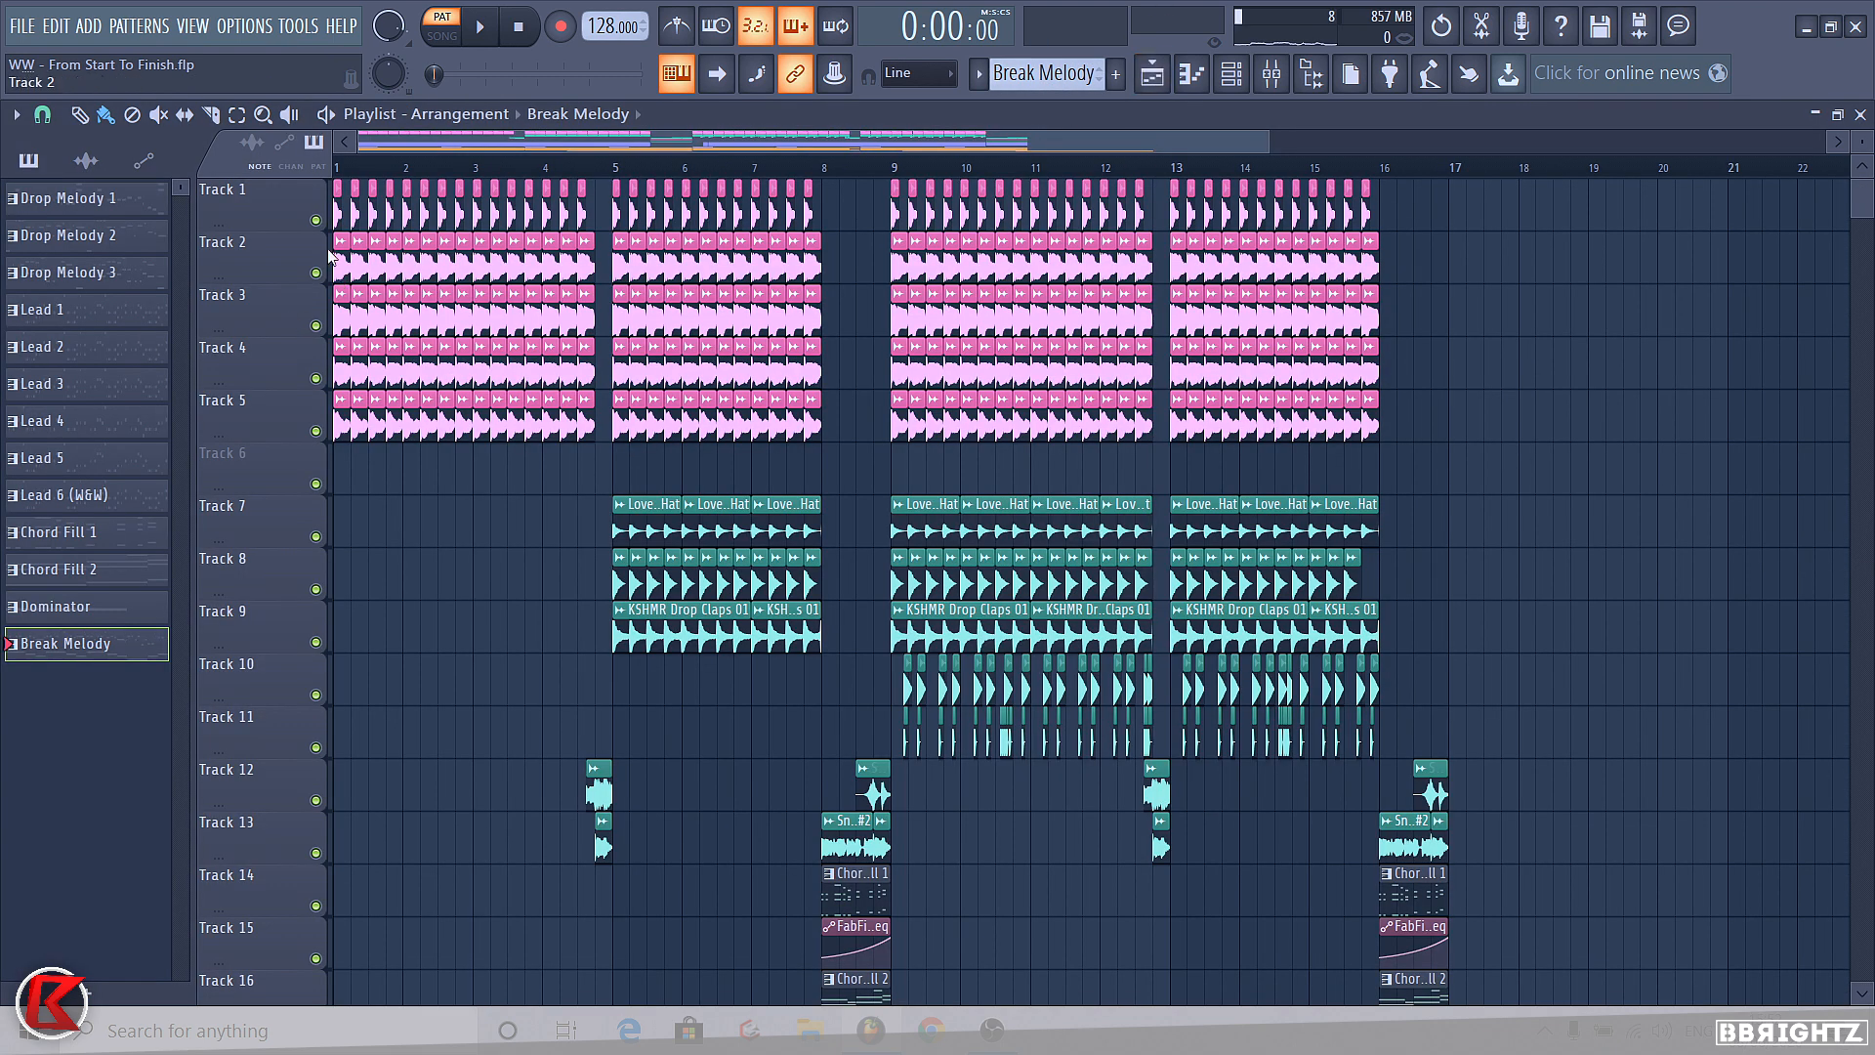
pyautogui.click(339, 242)
pyautogui.click(356, 286)
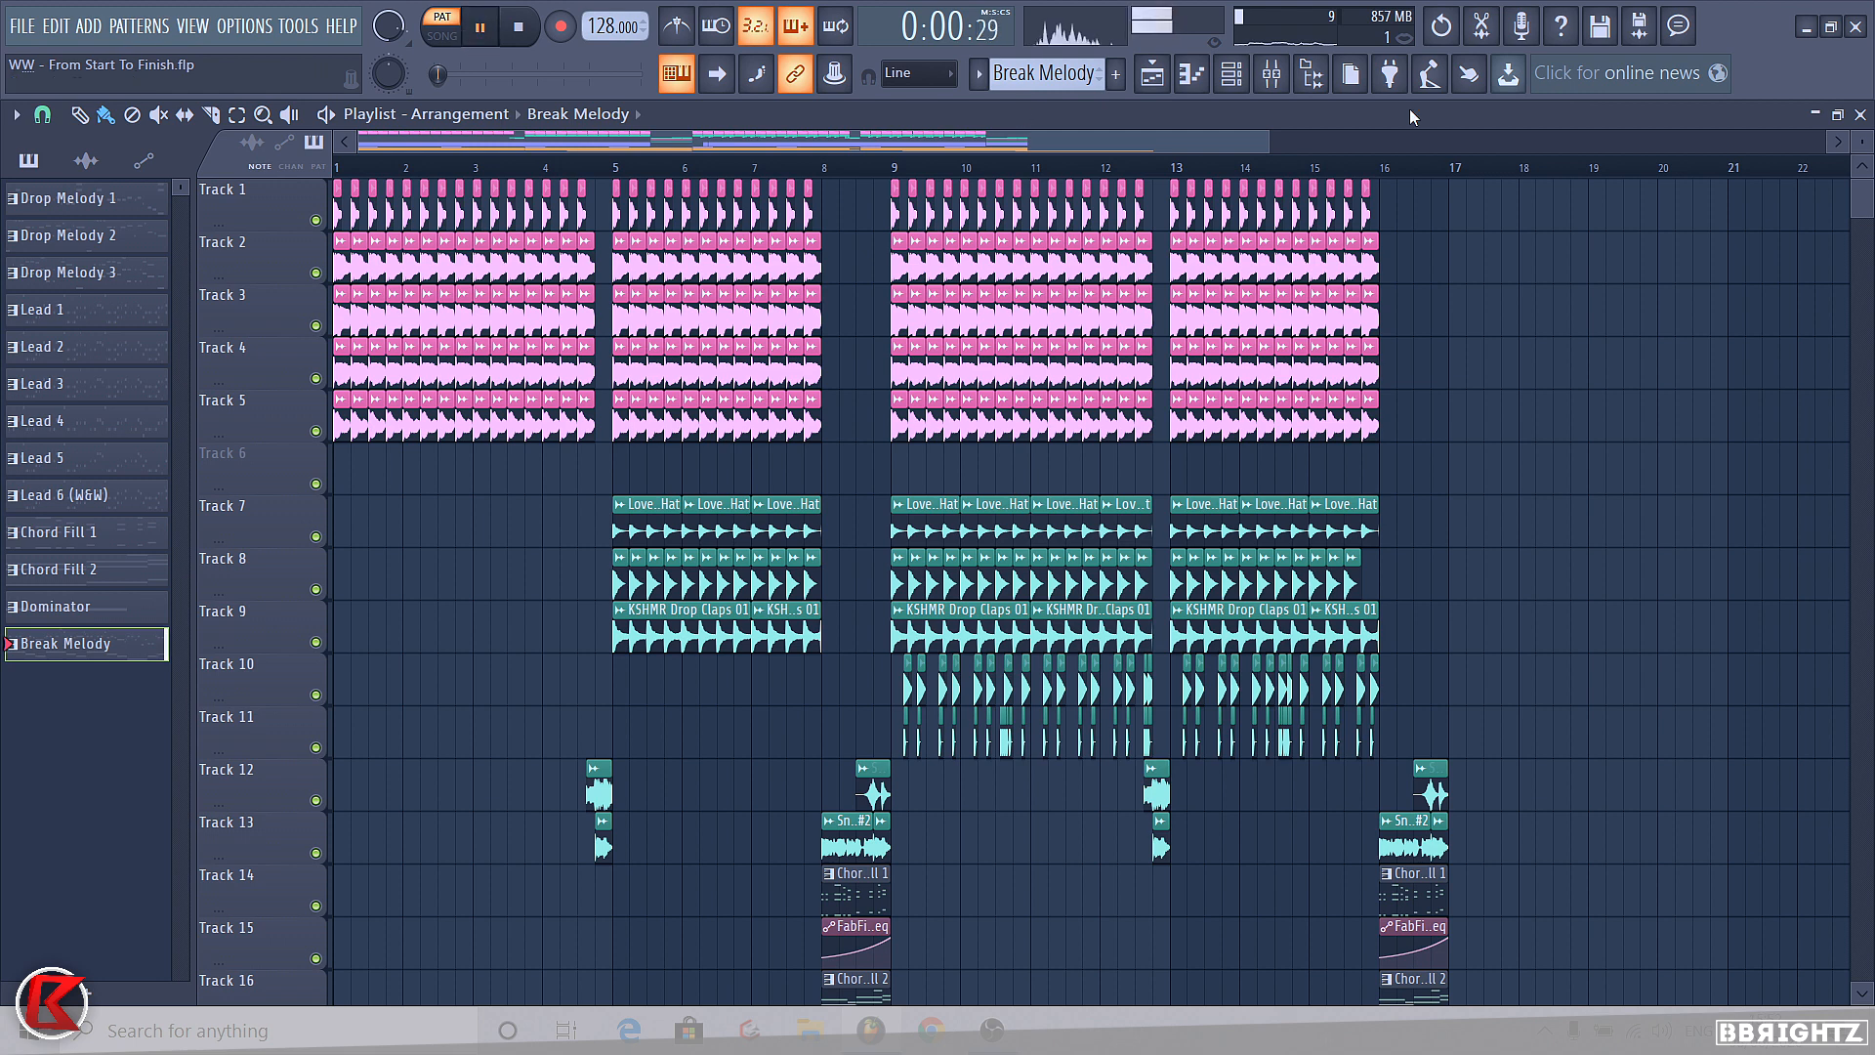
pyautogui.click(1240, 86)
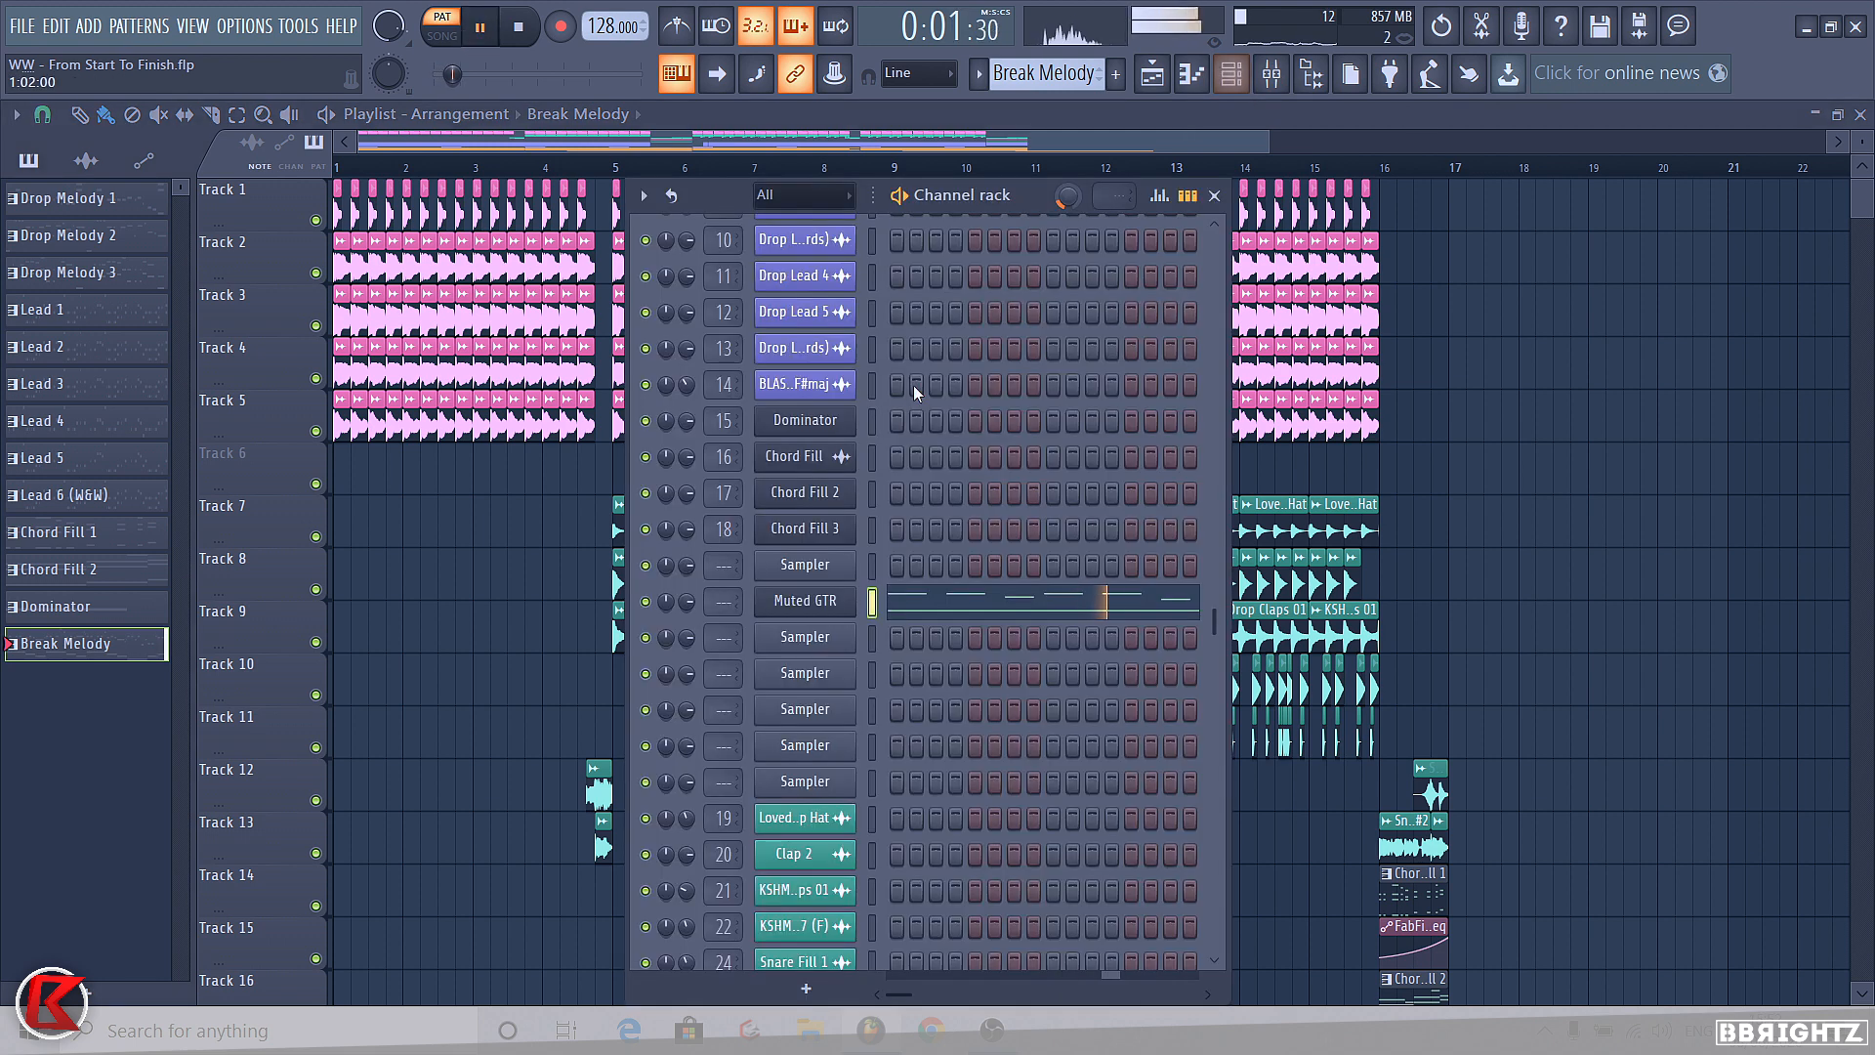
pyautogui.click(941, 611)
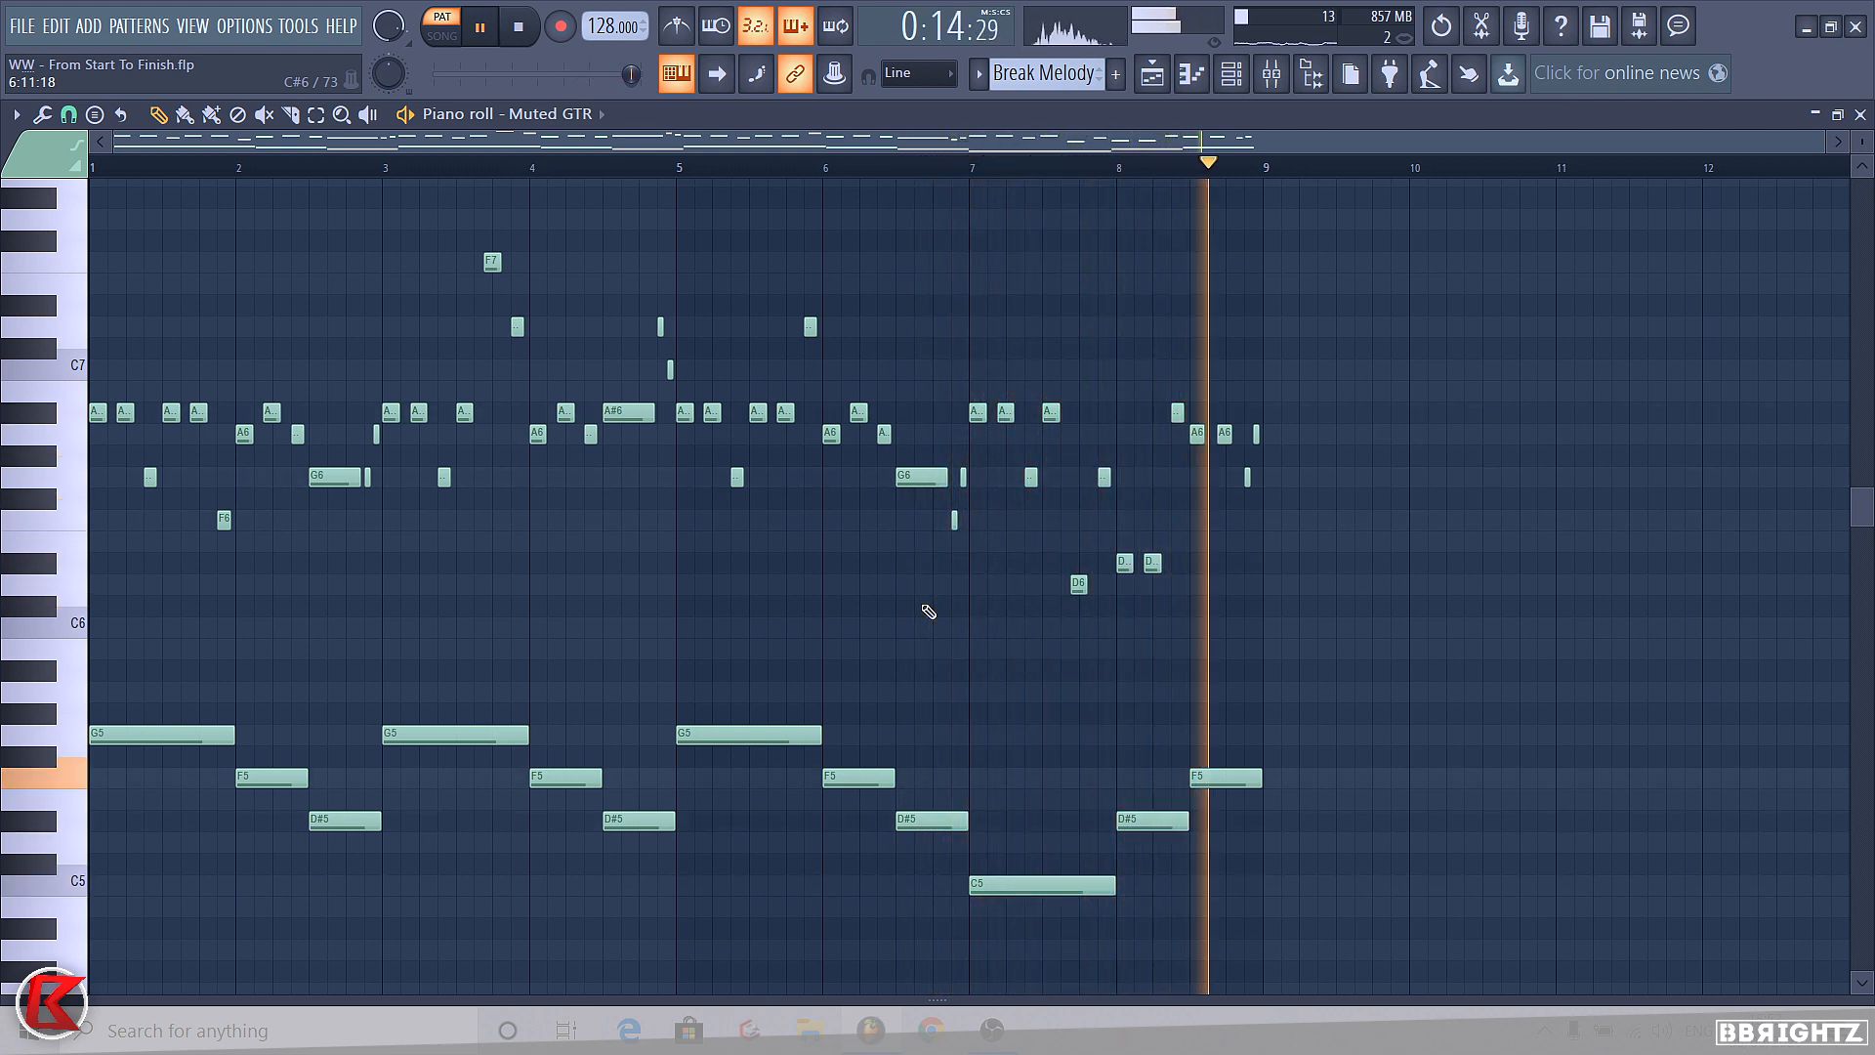
# - Stop playback and open the Muted GTR channel's Nexus 3 instrument
pyautogui.press('space')
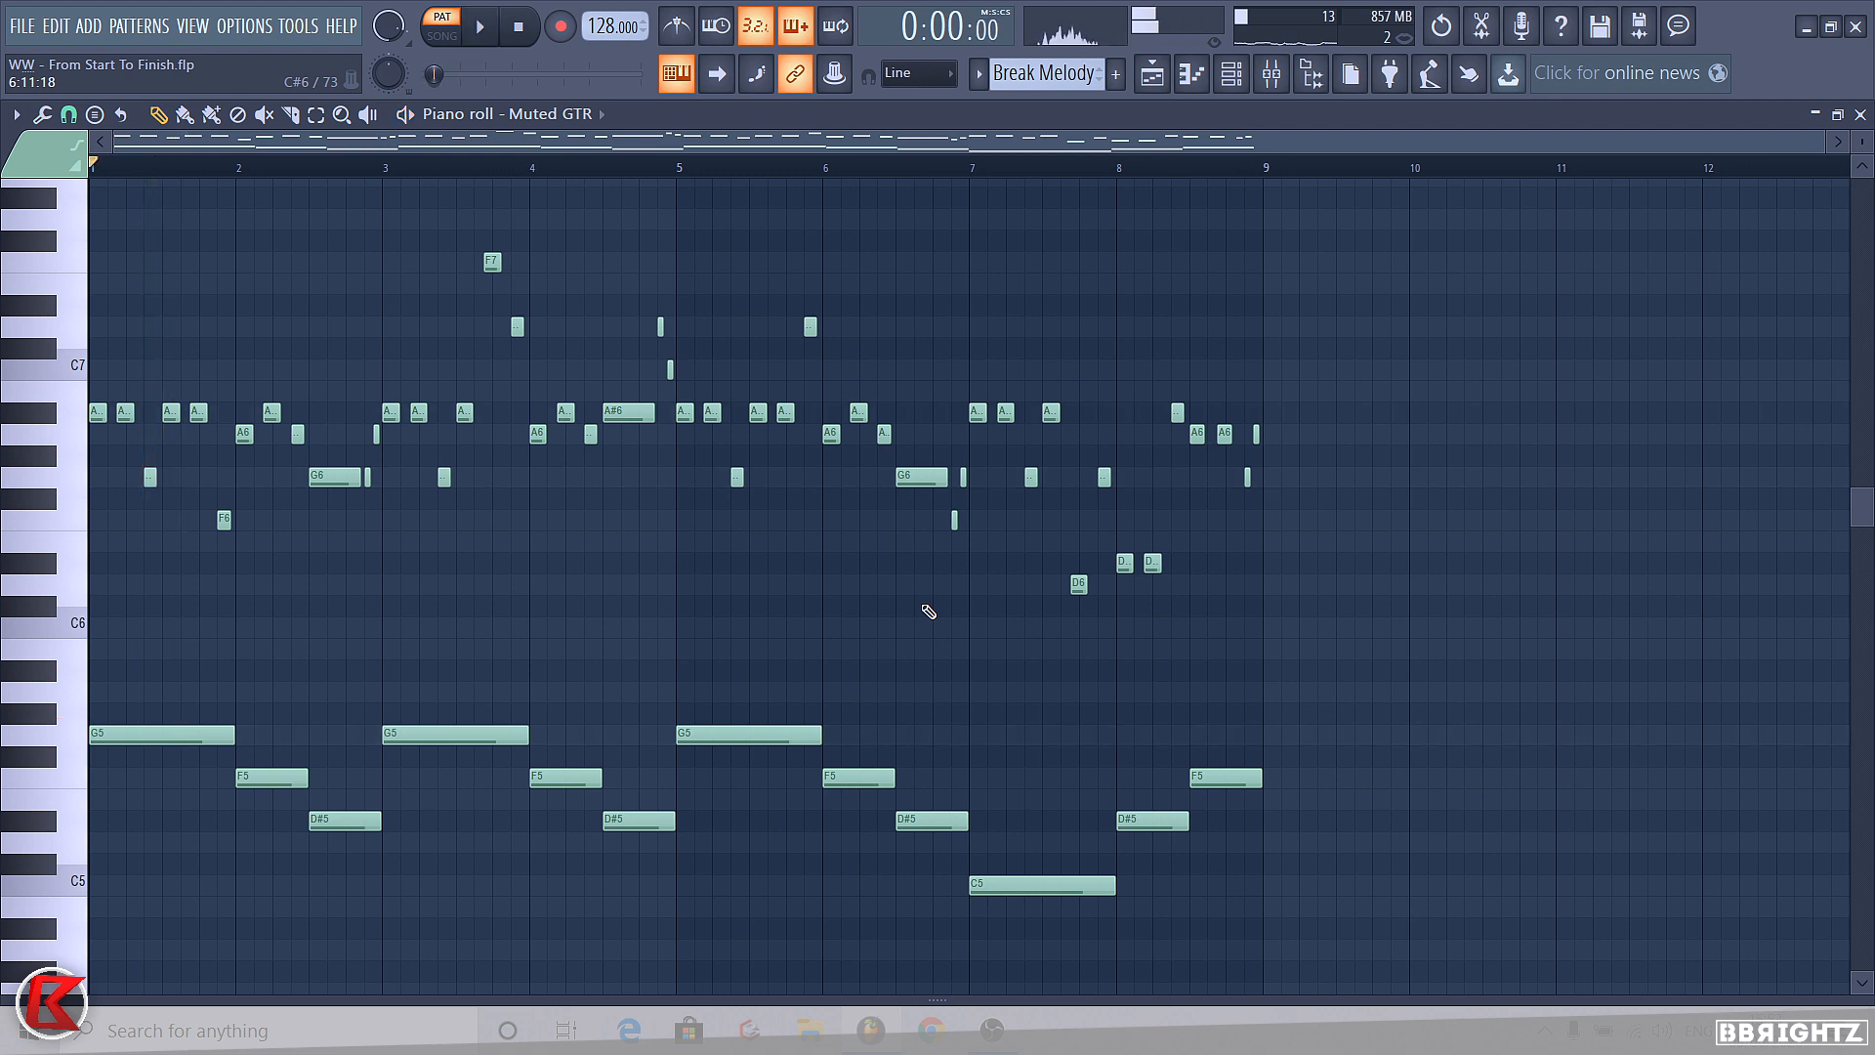
pyautogui.click(1232, 78)
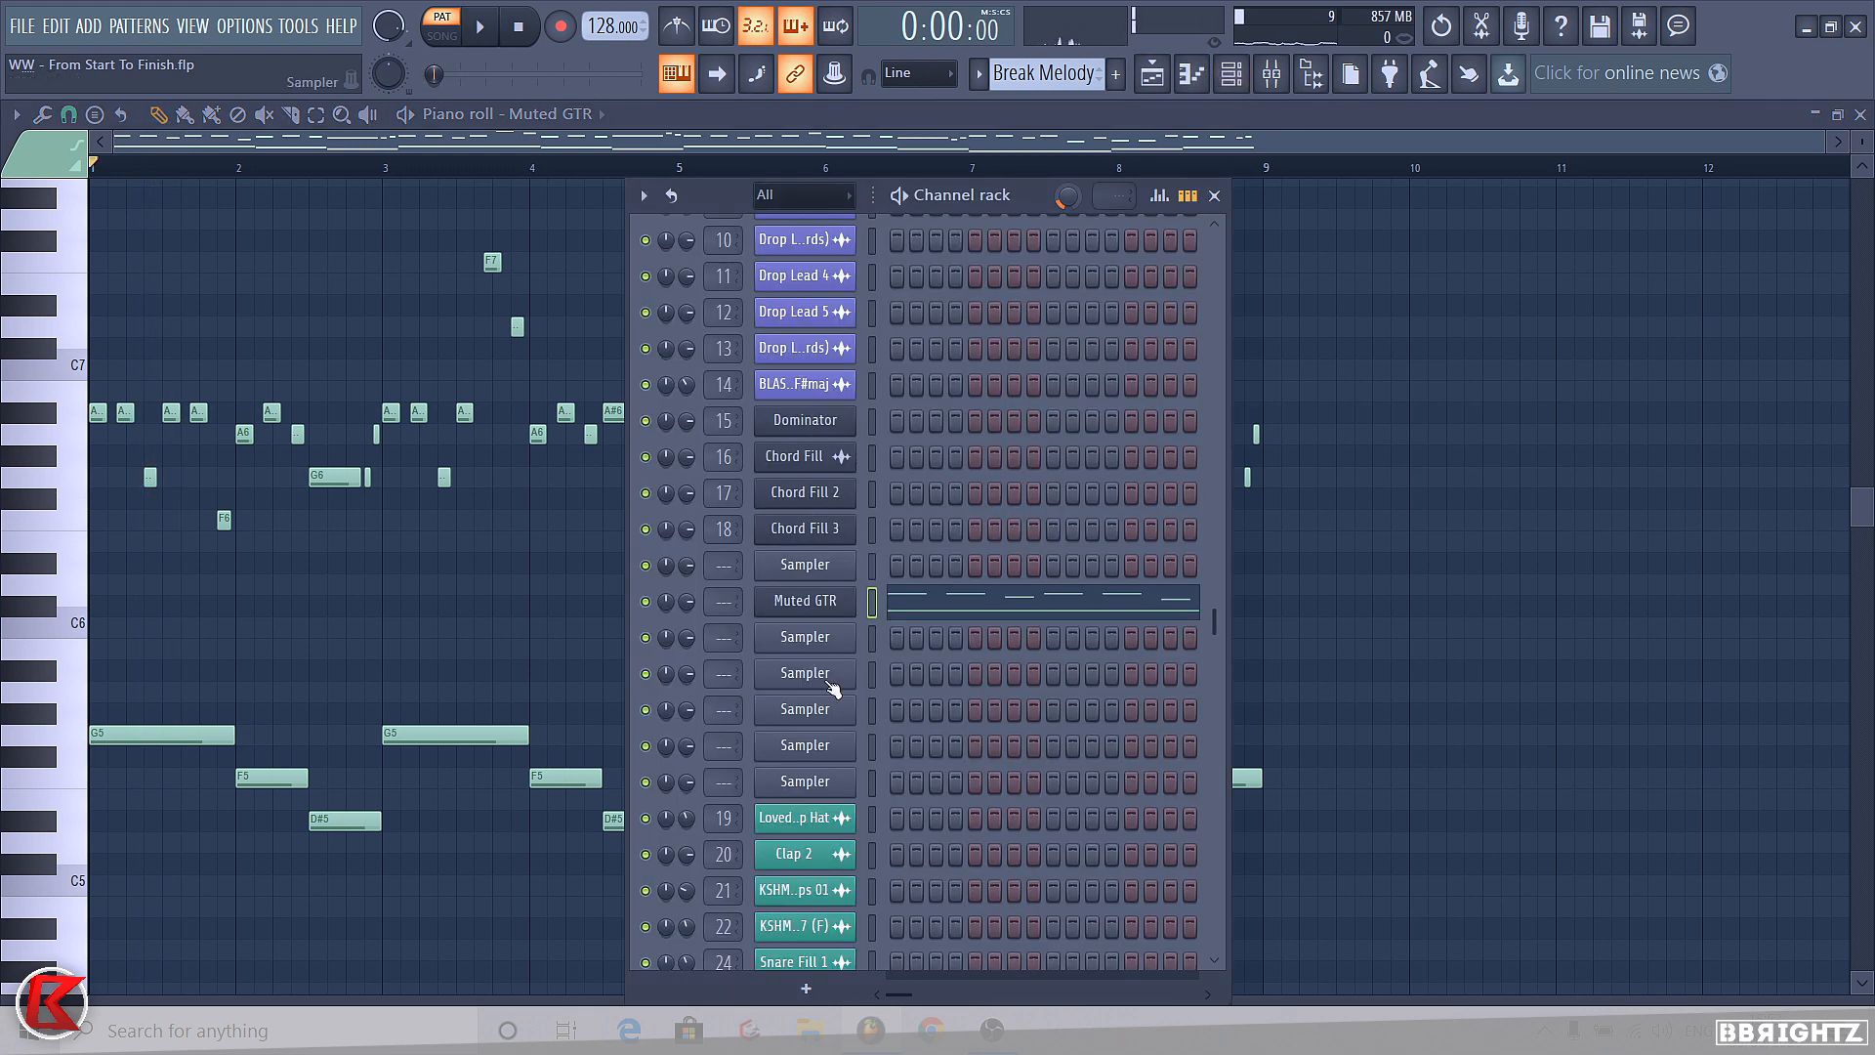
pyautogui.click(831, 603)
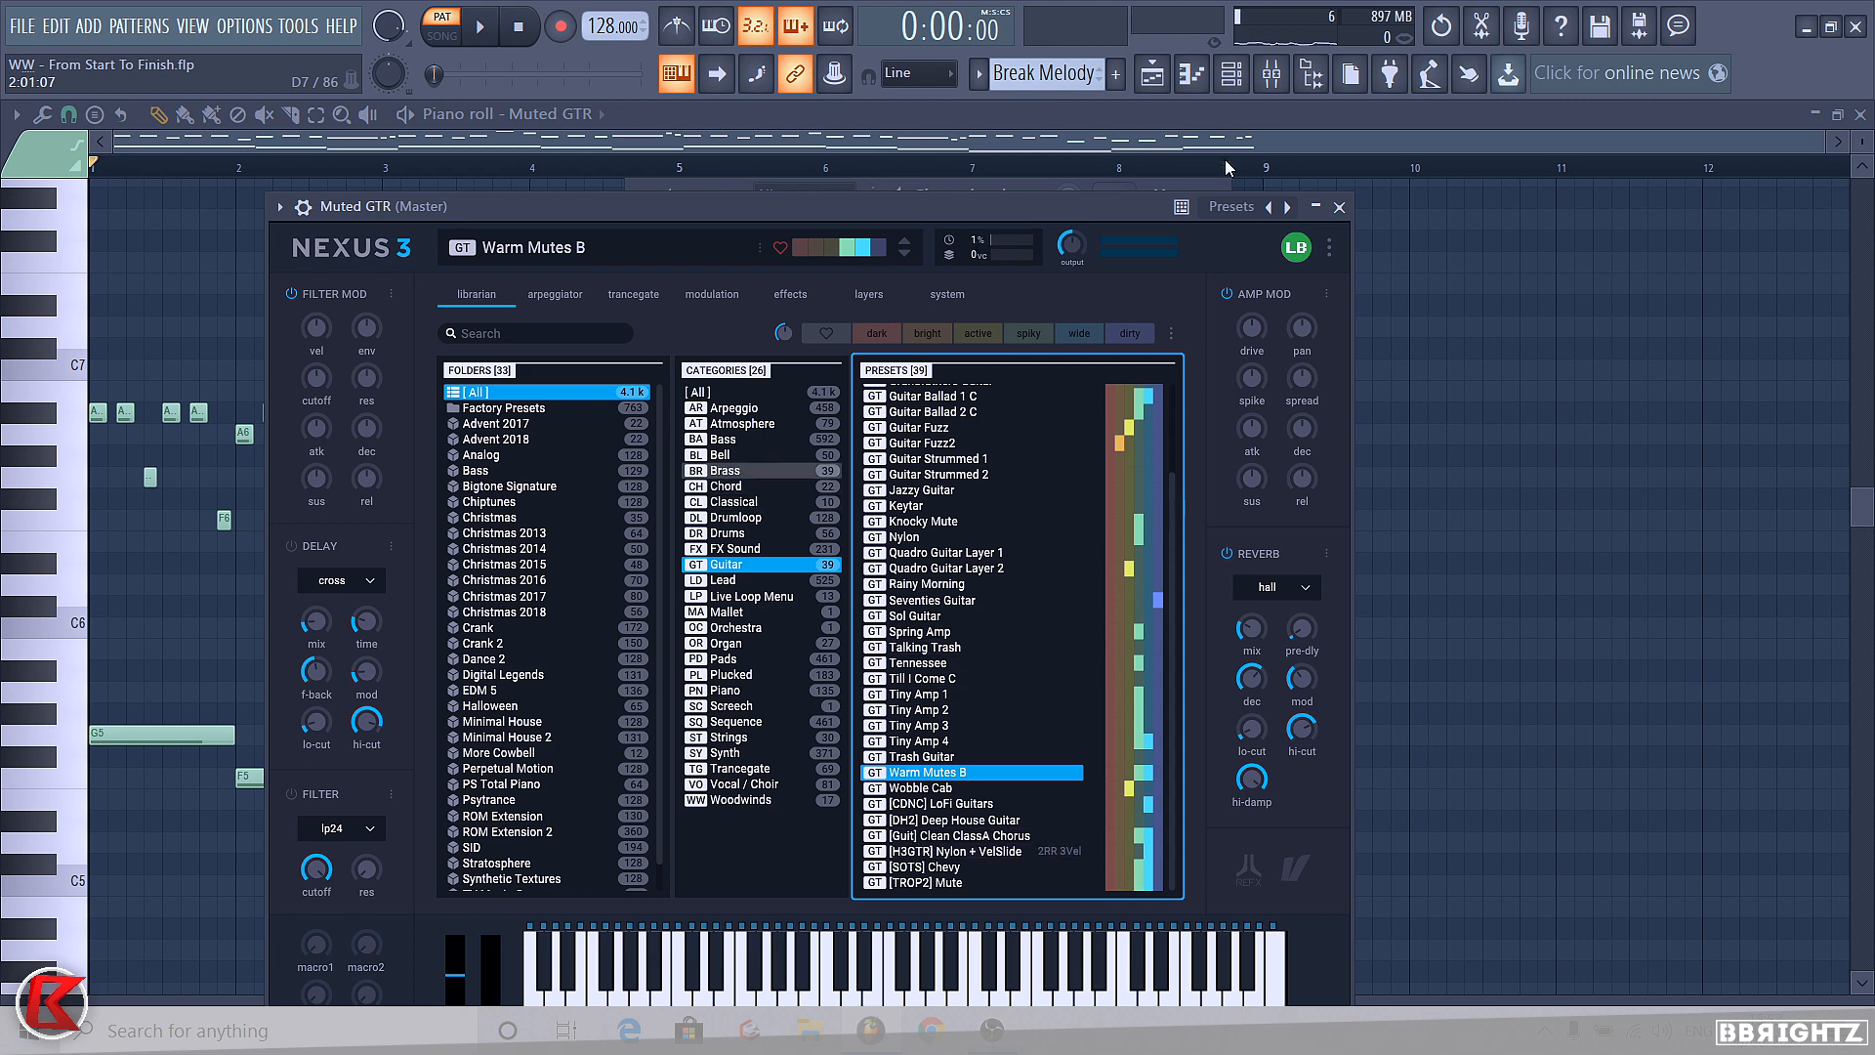
# - Browse the EDM 5 folder's Plucked presets in the Muted GTR's Nexus 3 and load Needle Chords
pyautogui.click(1338, 208)
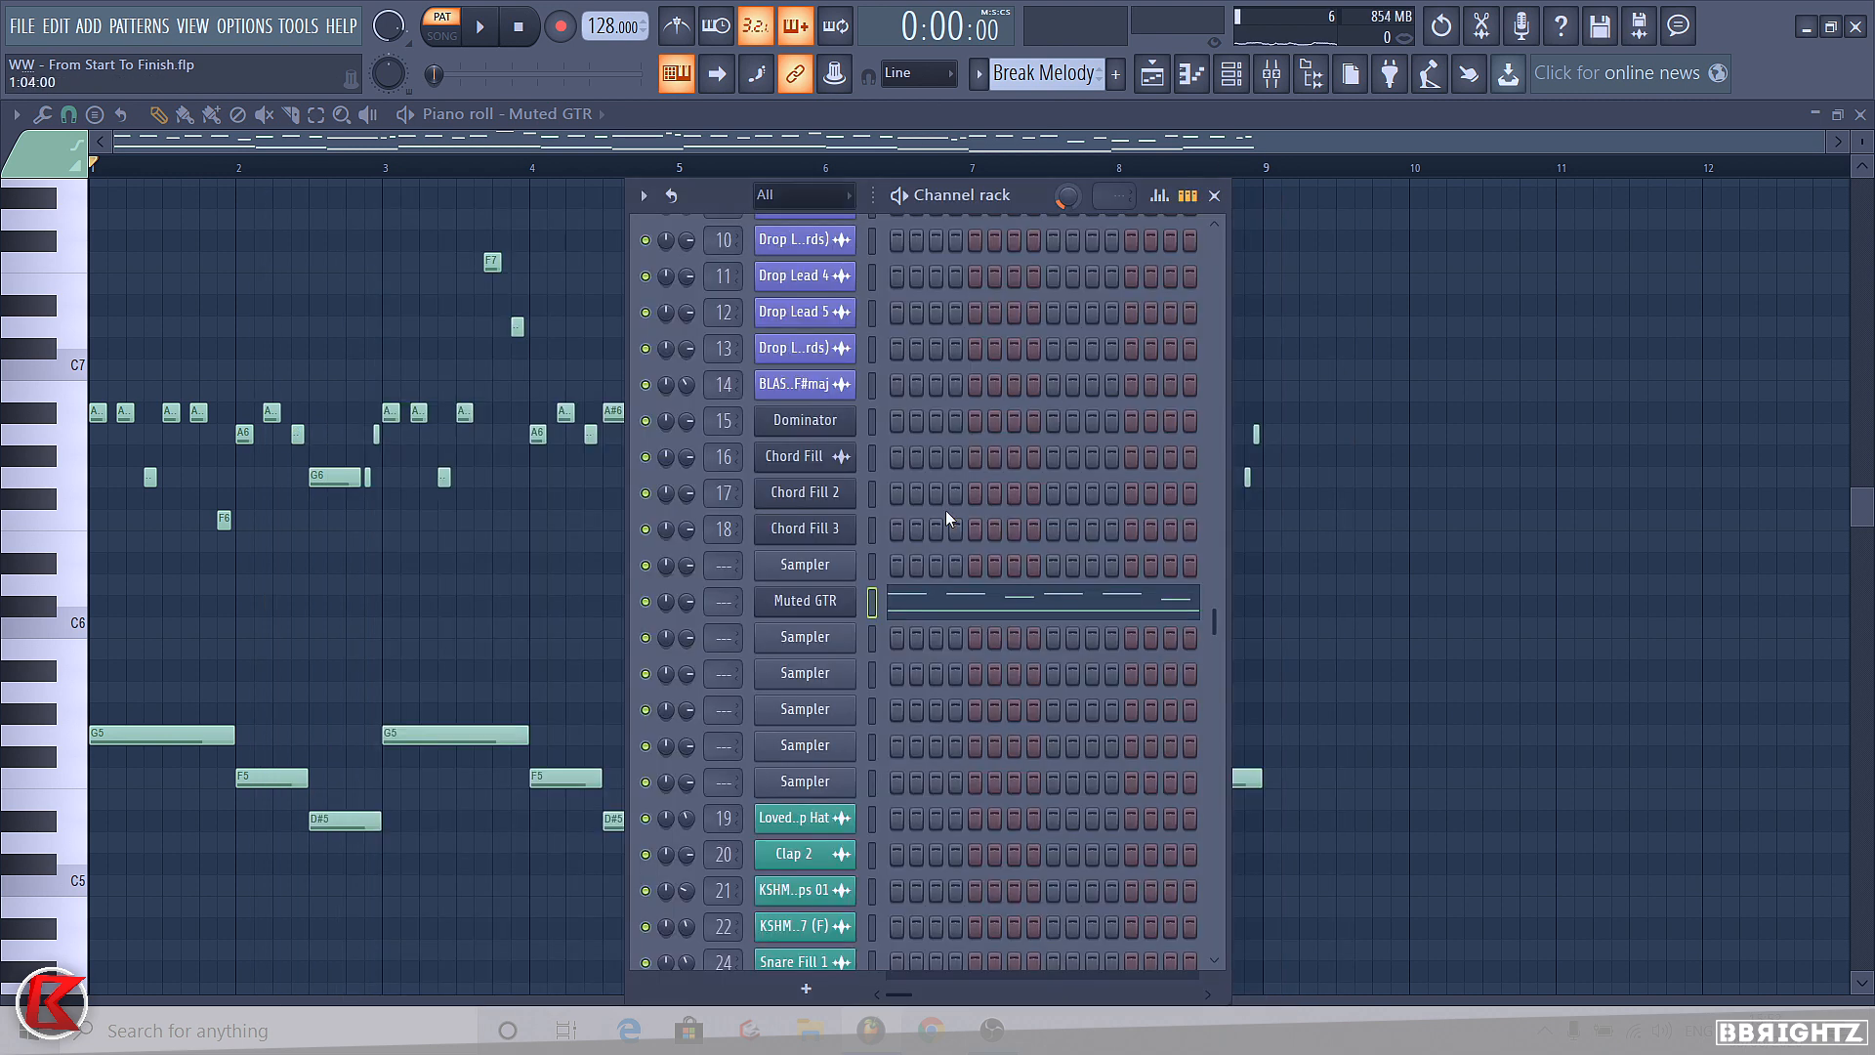
pyautogui.click(805, 596)
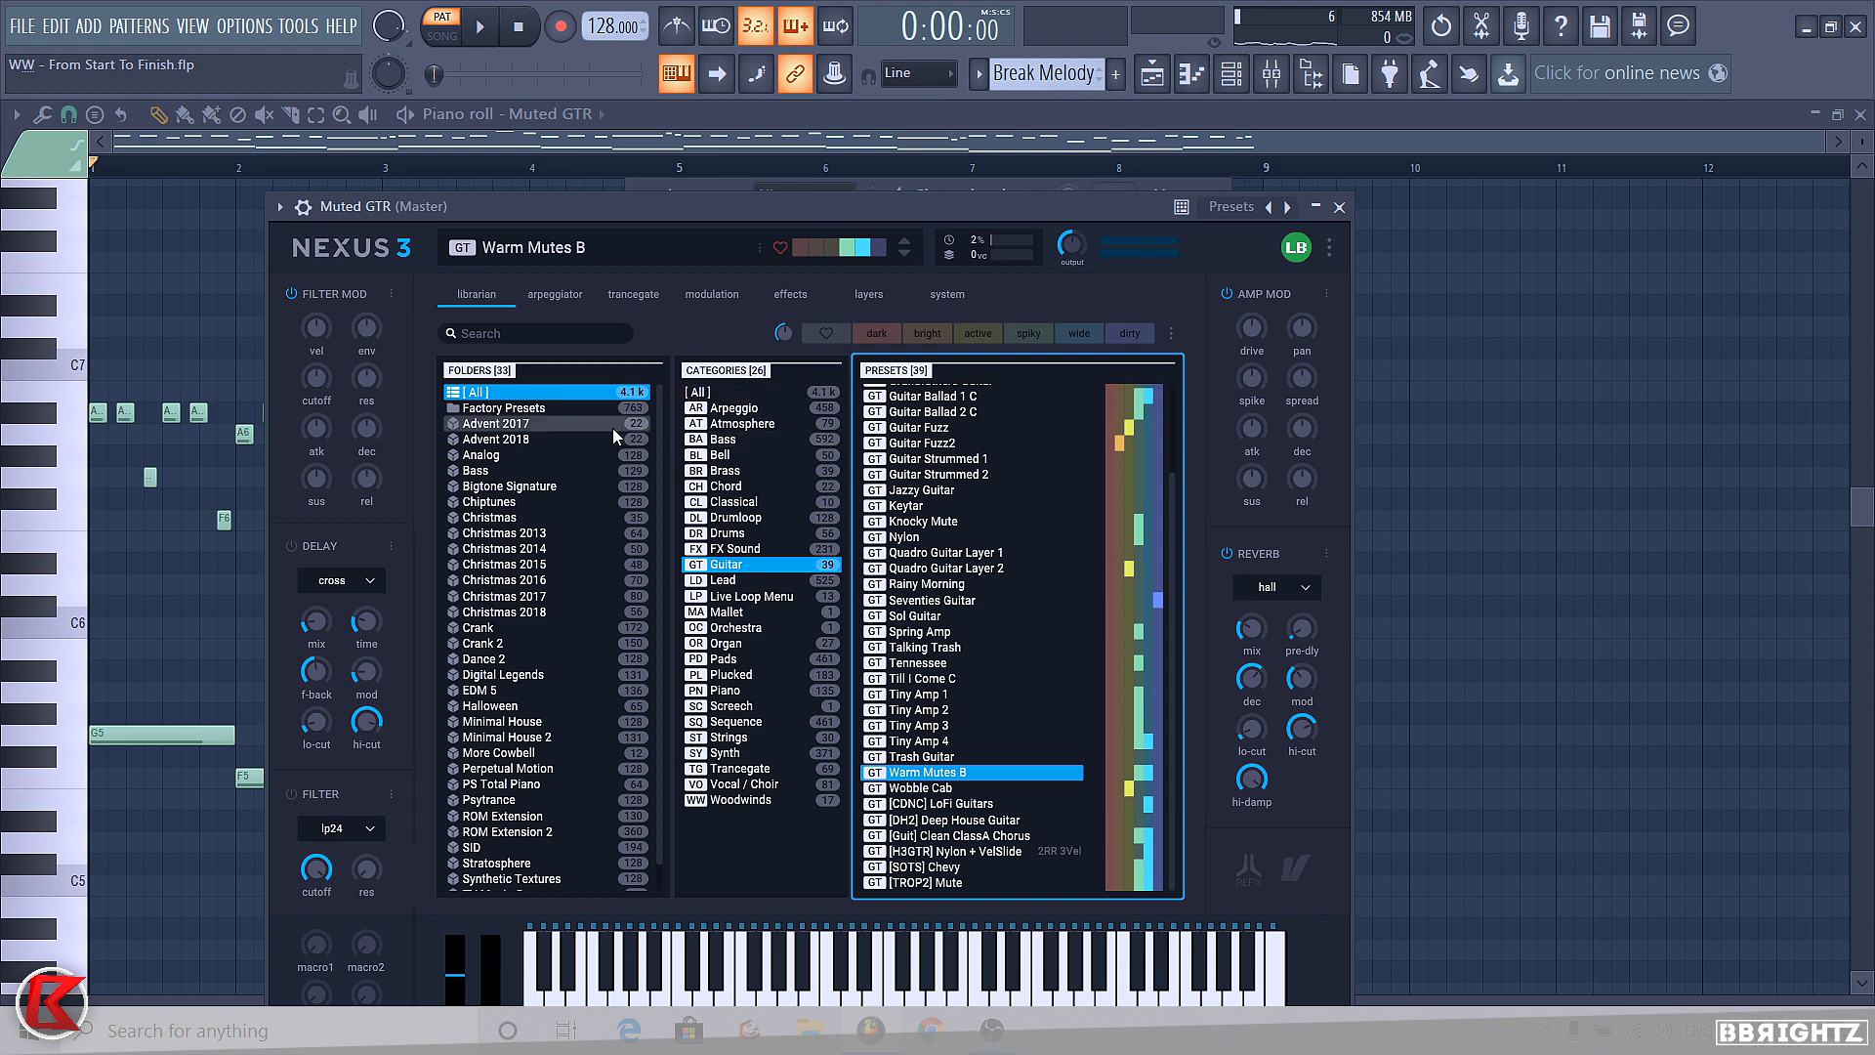
pyautogui.click(477, 691)
pyautogui.click(735, 518)
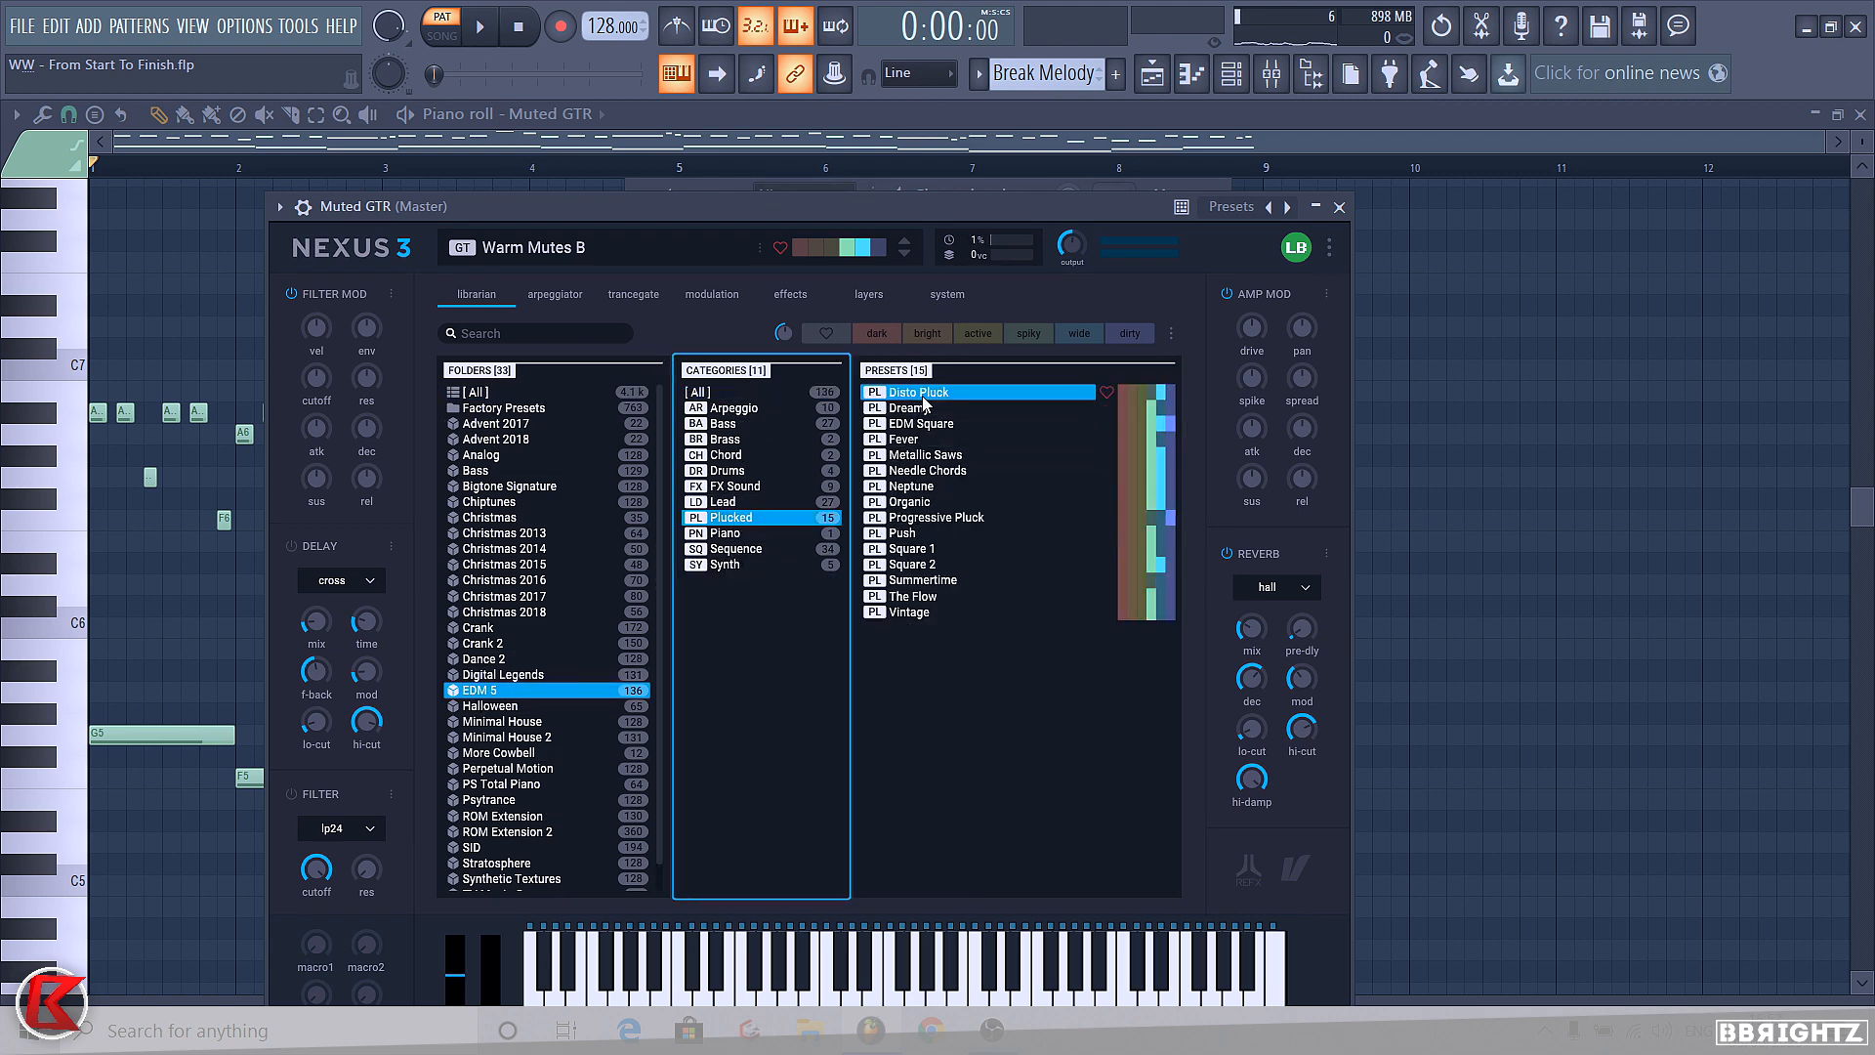
pyautogui.click(916, 407)
pyautogui.press('Down')
pyautogui.press('Down')
pyautogui.press('Down')
pyautogui.press('Down')
pyautogui.press('Down')
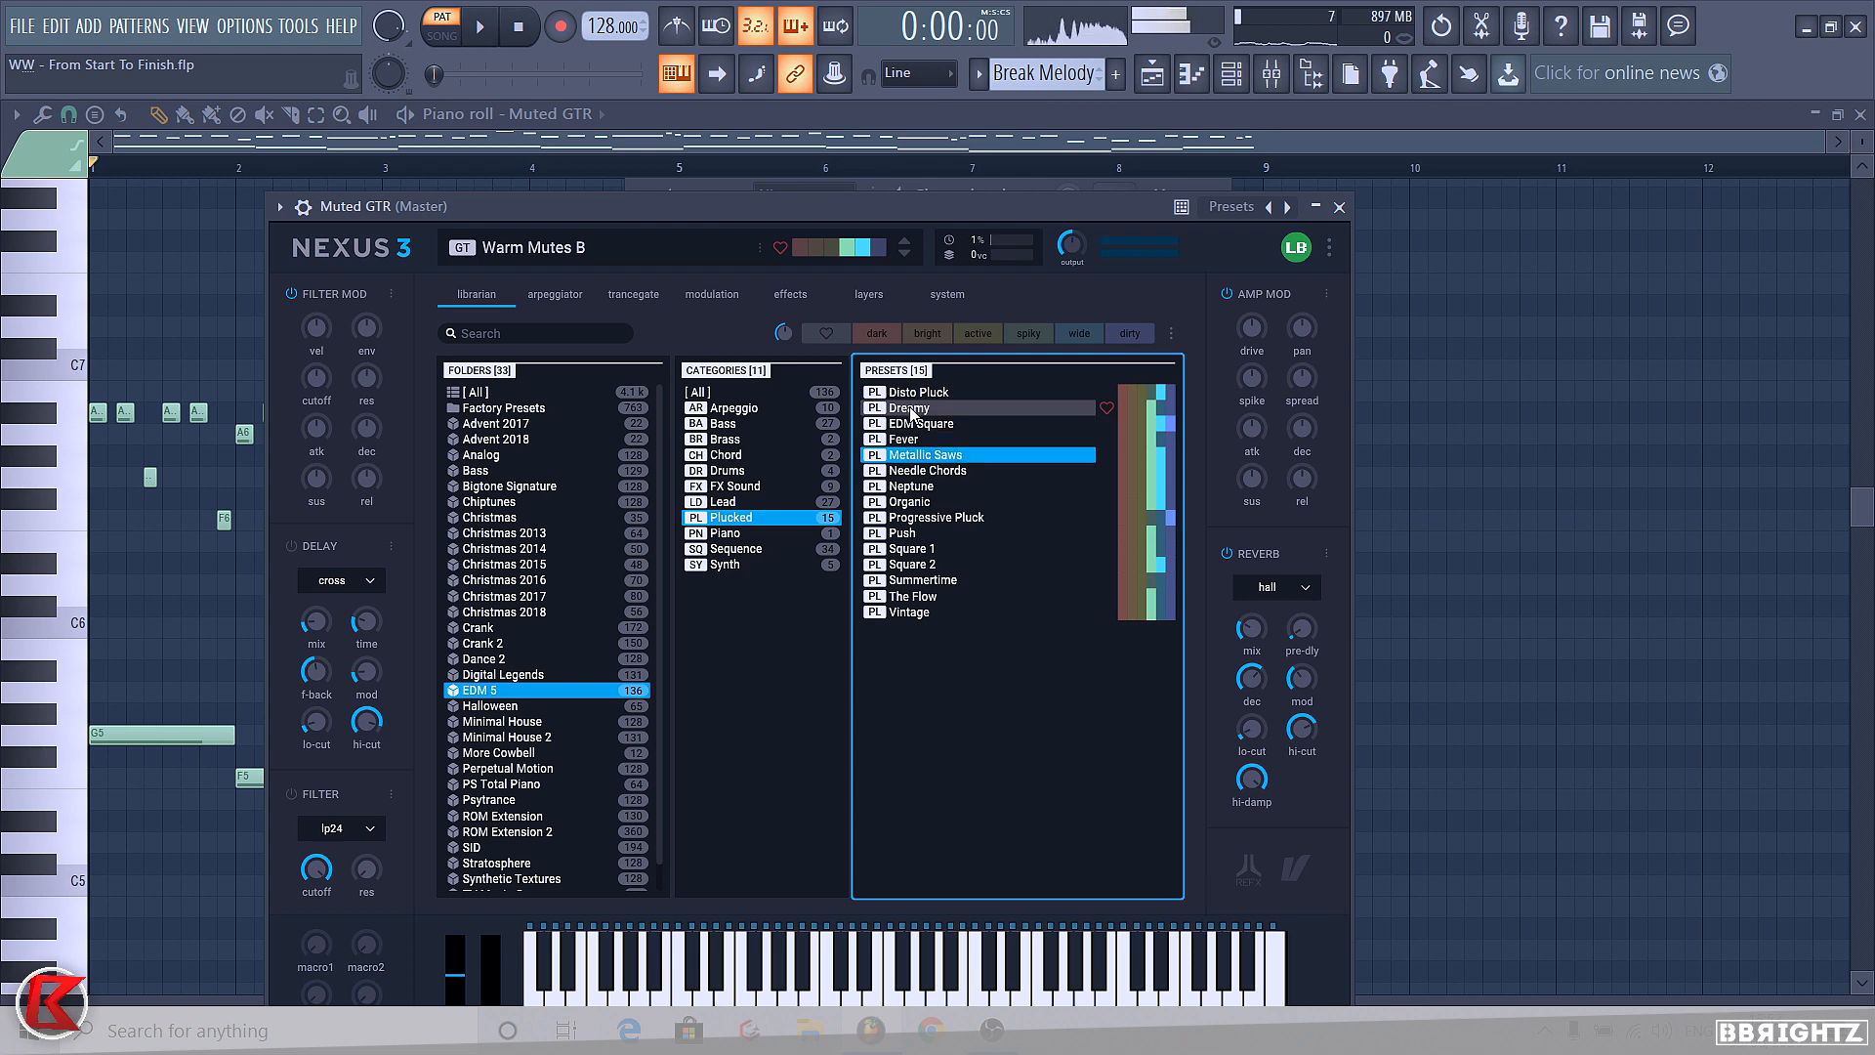
pyautogui.press('Up')
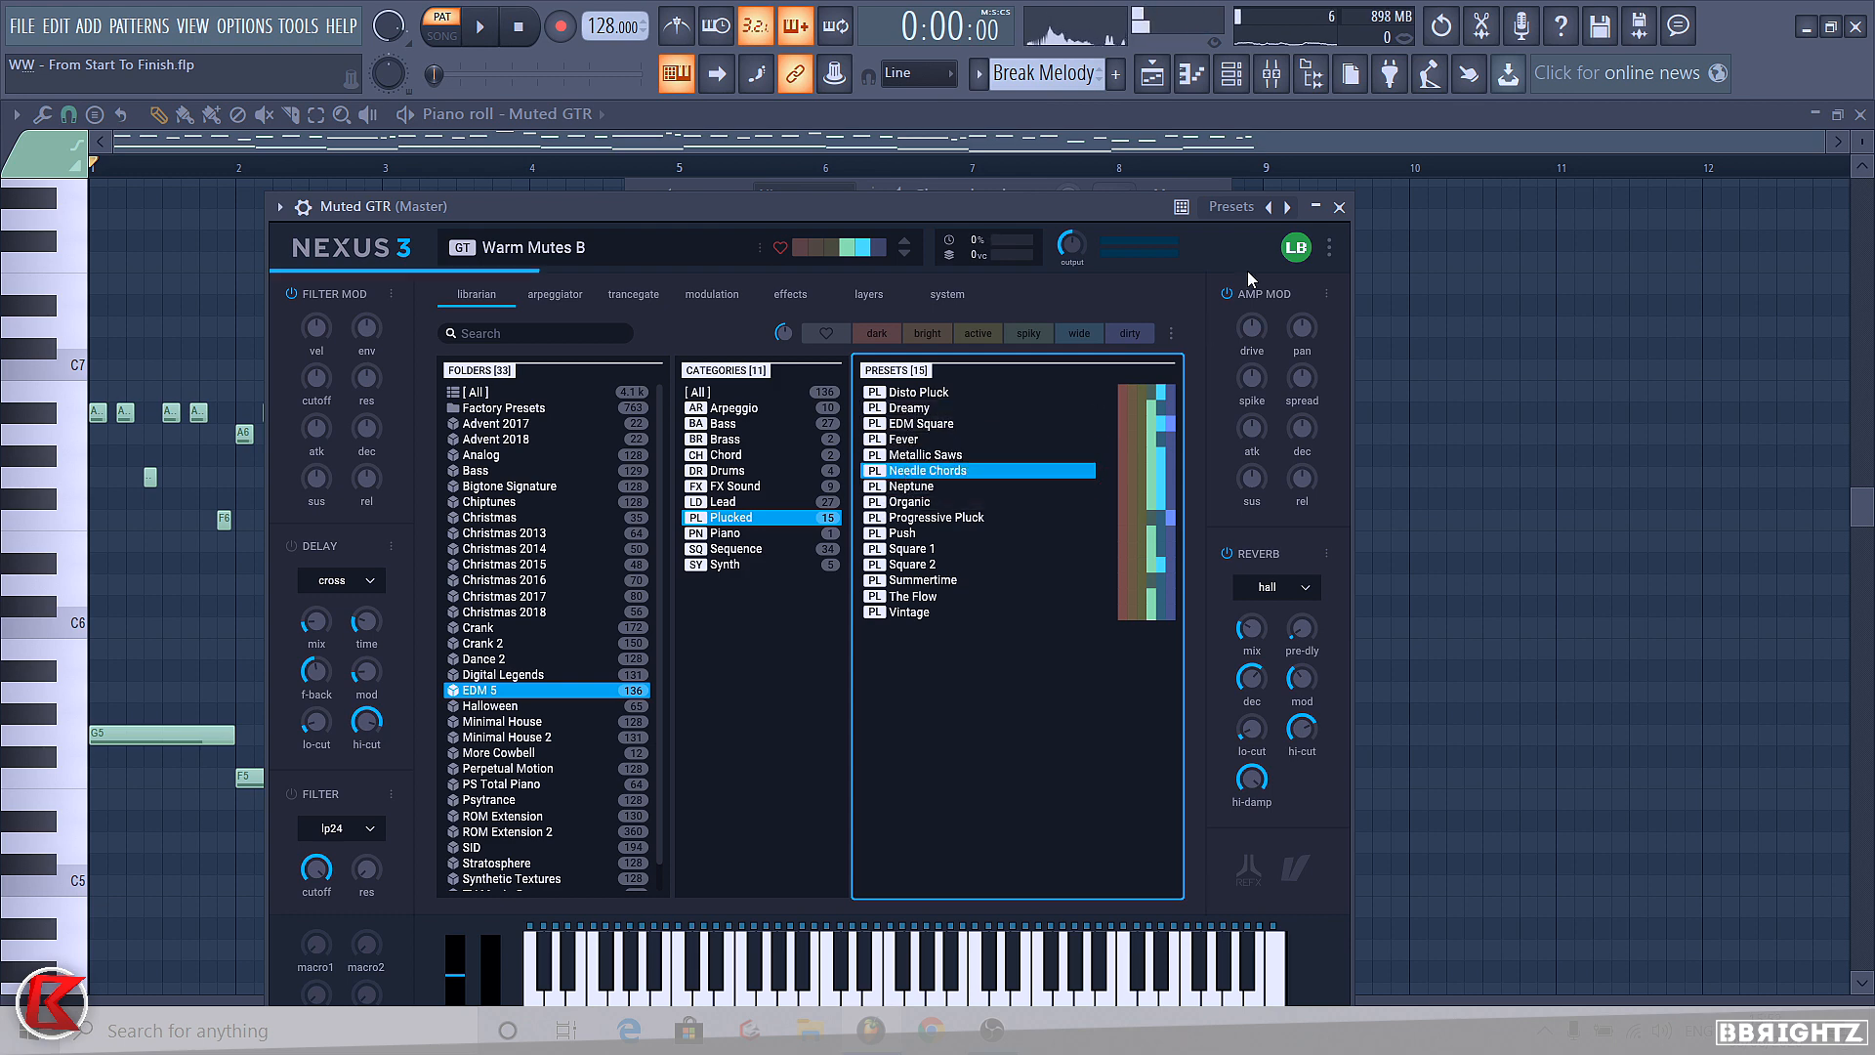
# - Play the Break Melody pattern and transpose all Muted GTR notes down one octave
pyautogui.click(1339, 207)
pyautogui.press('space')
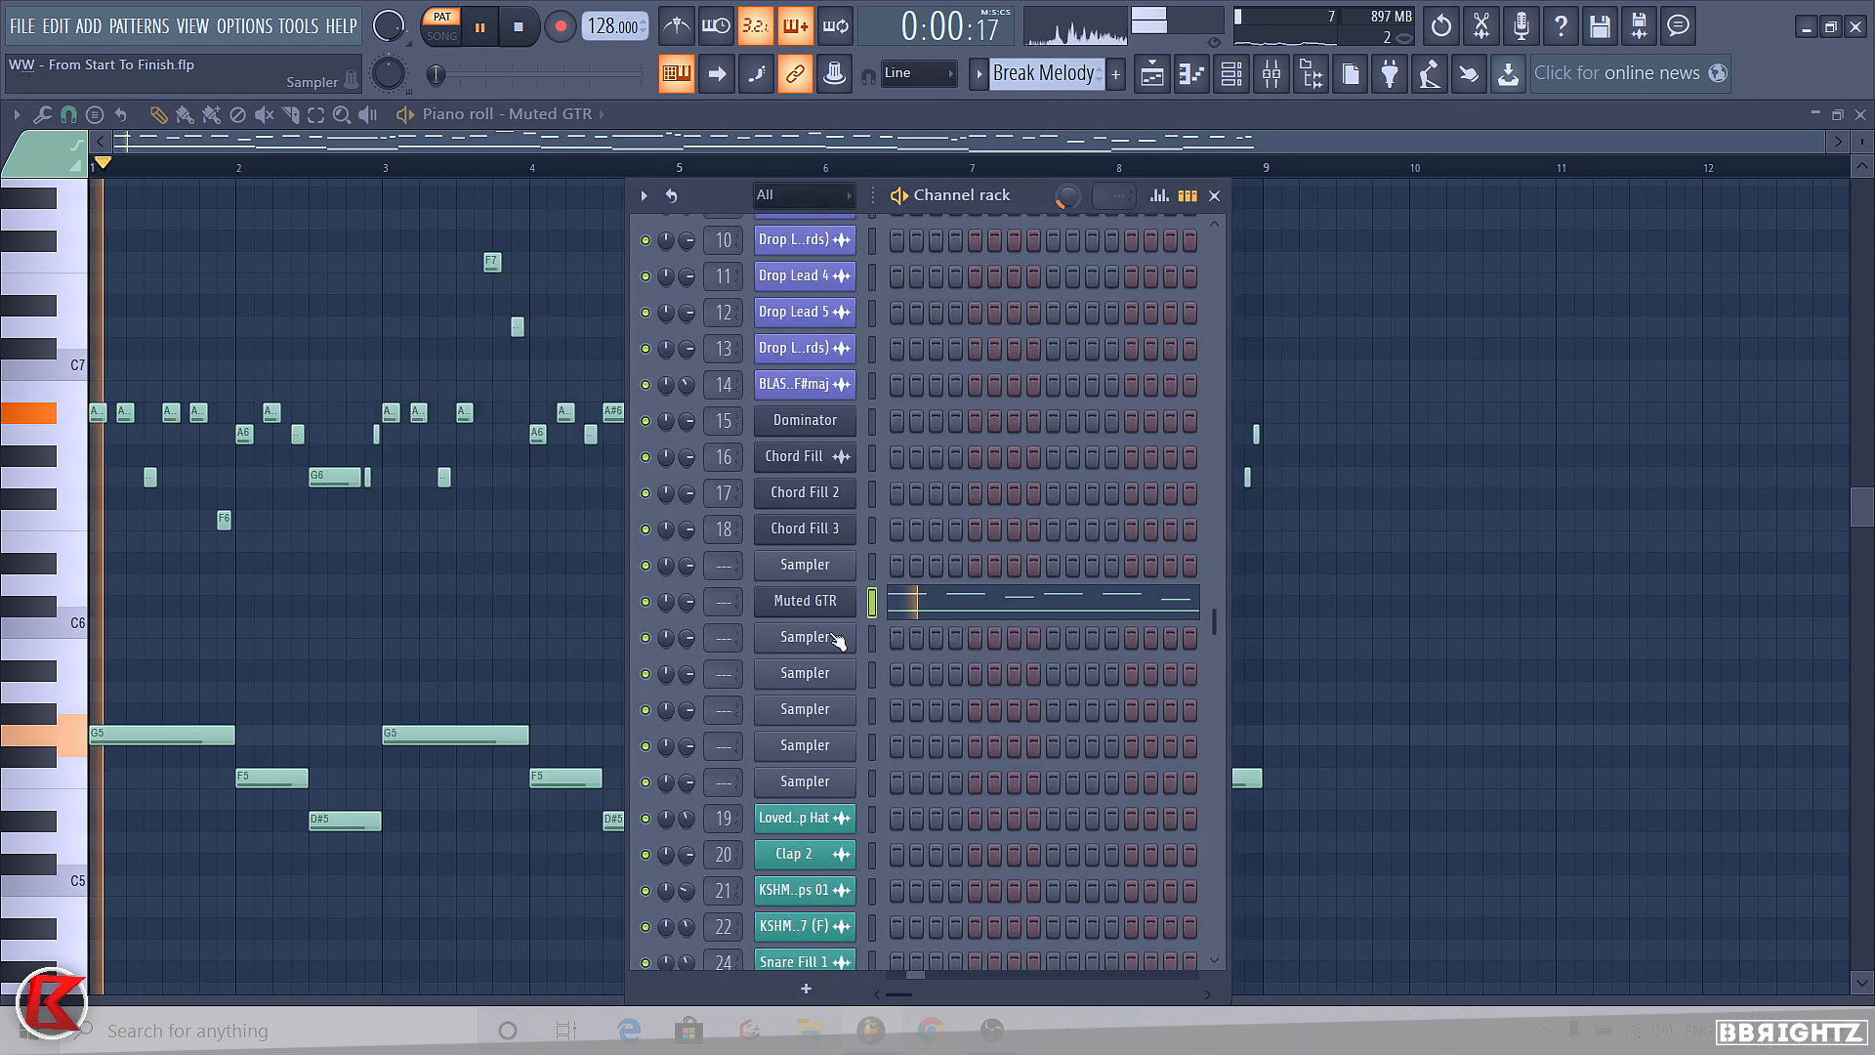
pyautogui.click(899, 614)
pyautogui.click(899, 614)
pyautogui.hotkey('ctrl', 'Down')
pyautogui.scroll(-1, 488, 530)
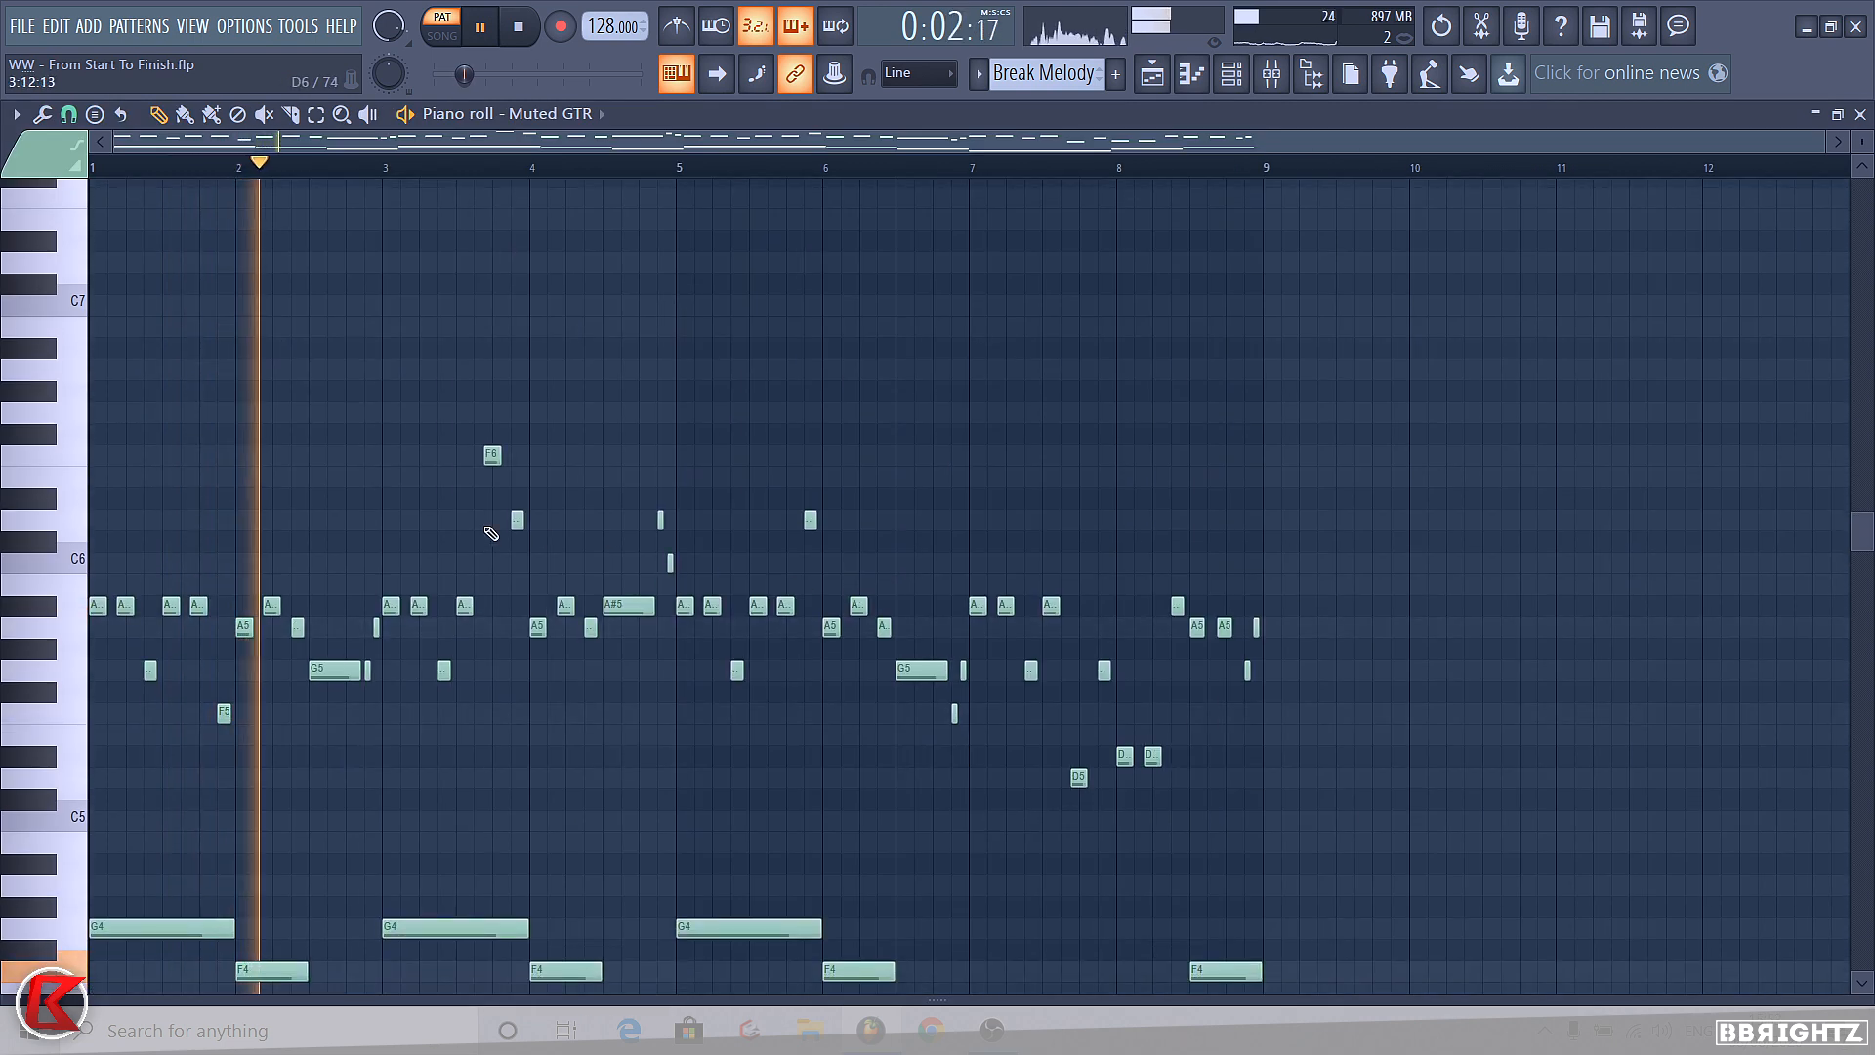
pyautogui.scroll(-3, 491, 532)
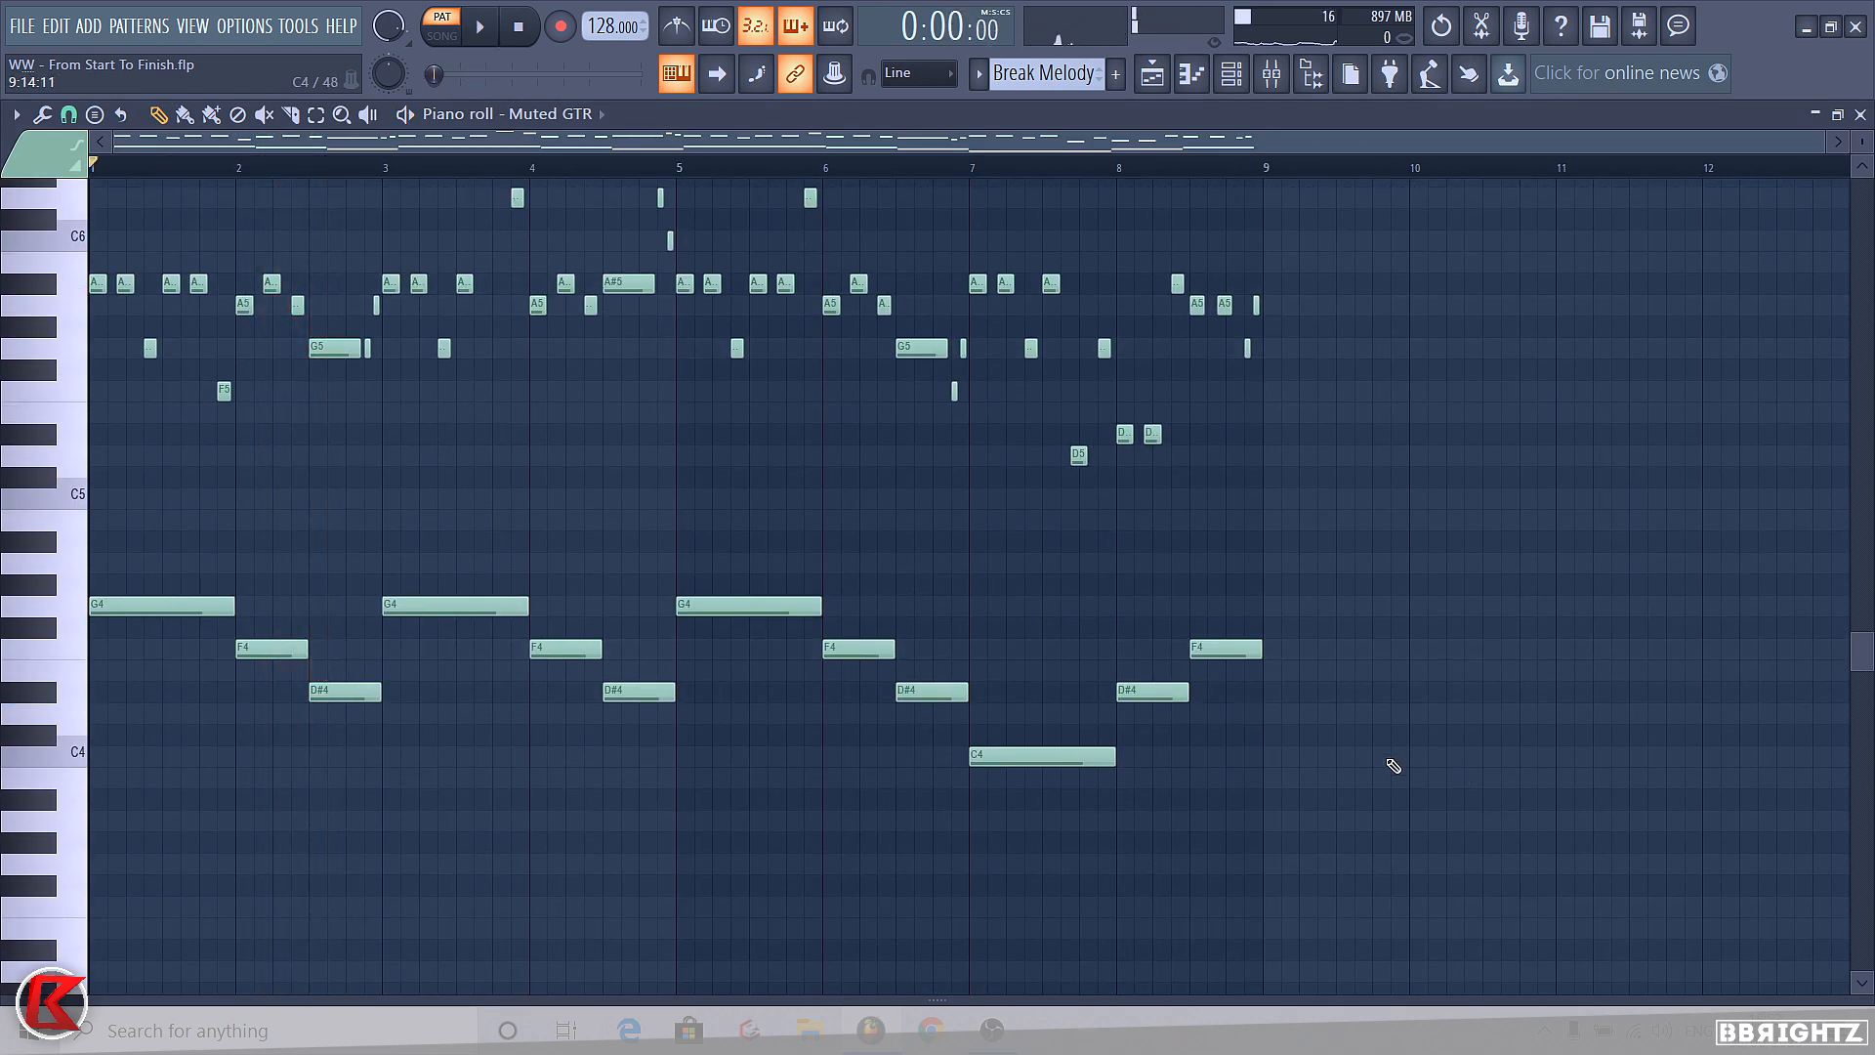
# - Select the lower phrase across bars 1 to 8 to single it out, and clear the selection
pyautogui.moveTo(1356, 835); pyautogui.dragTo(94, 599)
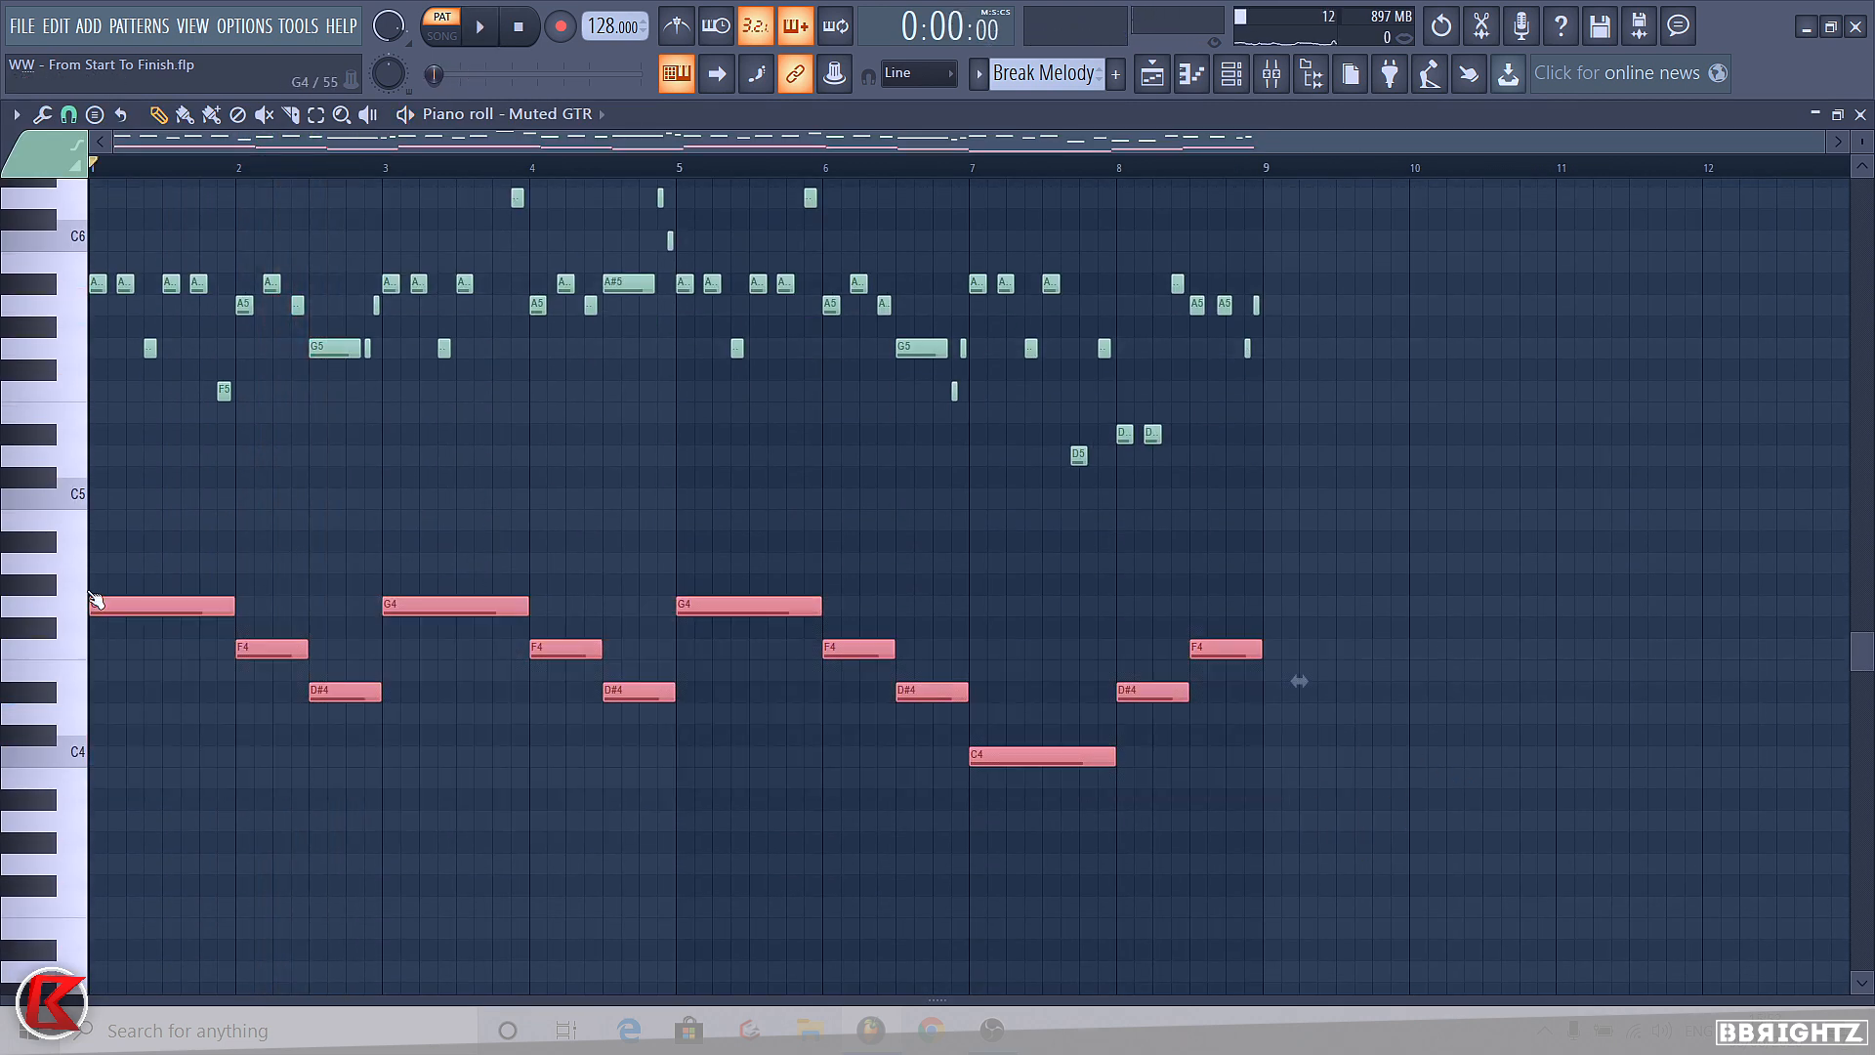
pyautogui.keyDown('ctrl'); pyautogui.scroll(2, 78, 341); pyautogui.keyUp('ctrl')
pyautogui.click(121, 745)
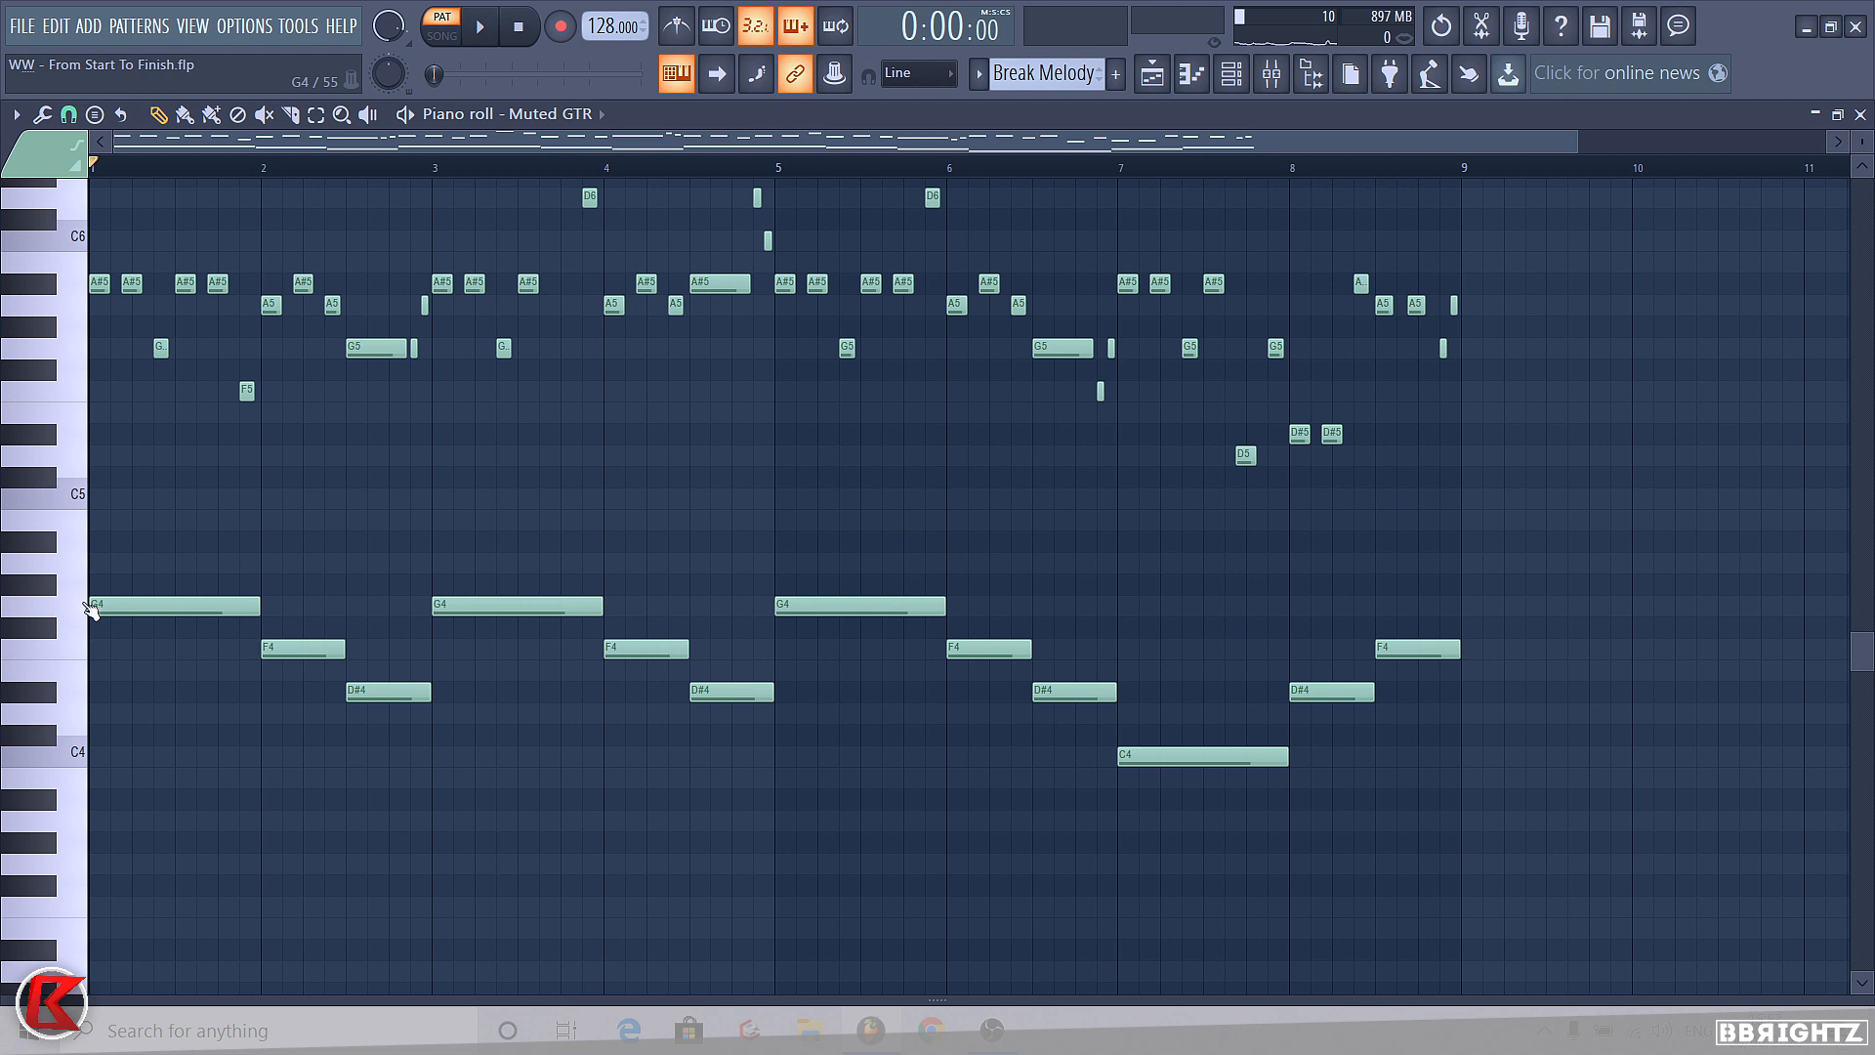
# - Clone the Muted GTR channel with its Needle Chords preset and close the clone's instrument
pyautogui.click(1231, 78)
pyautogui.click(832, 611)
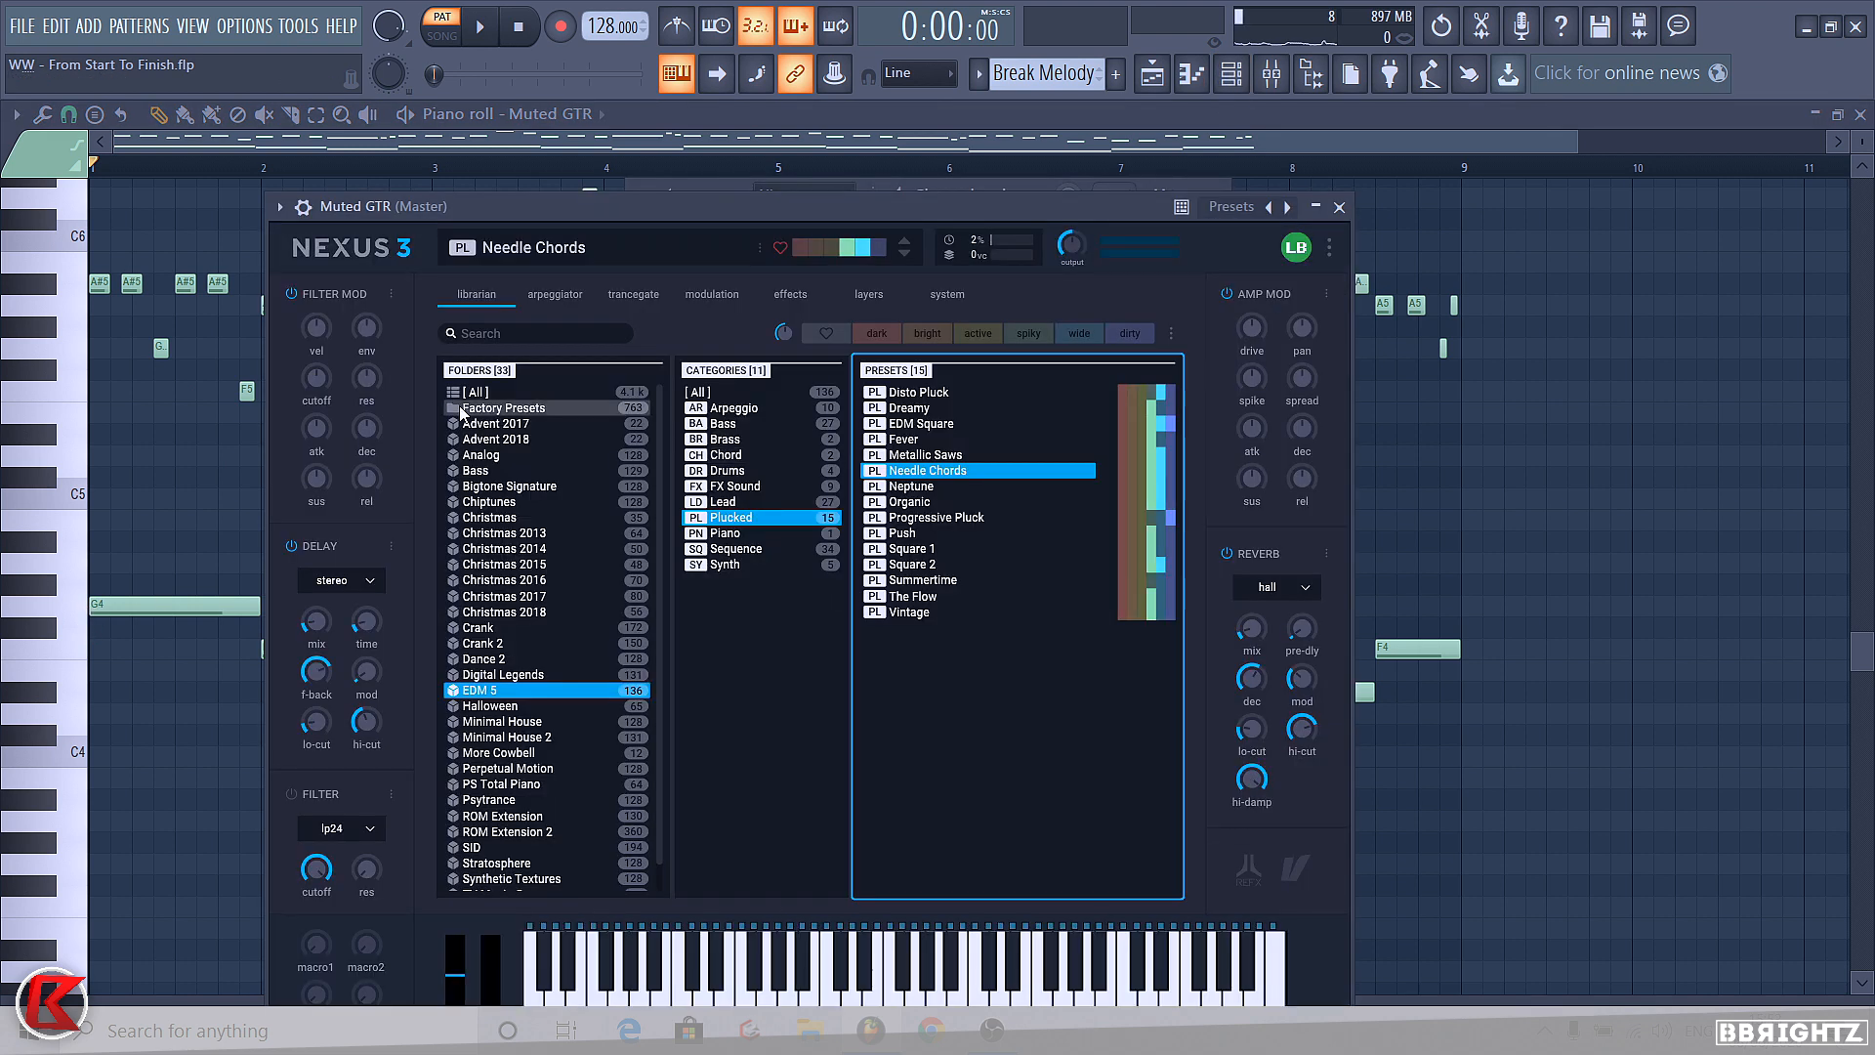
pyautogui.click(1338, 206)
pyautogui.rightClick(830, 611)
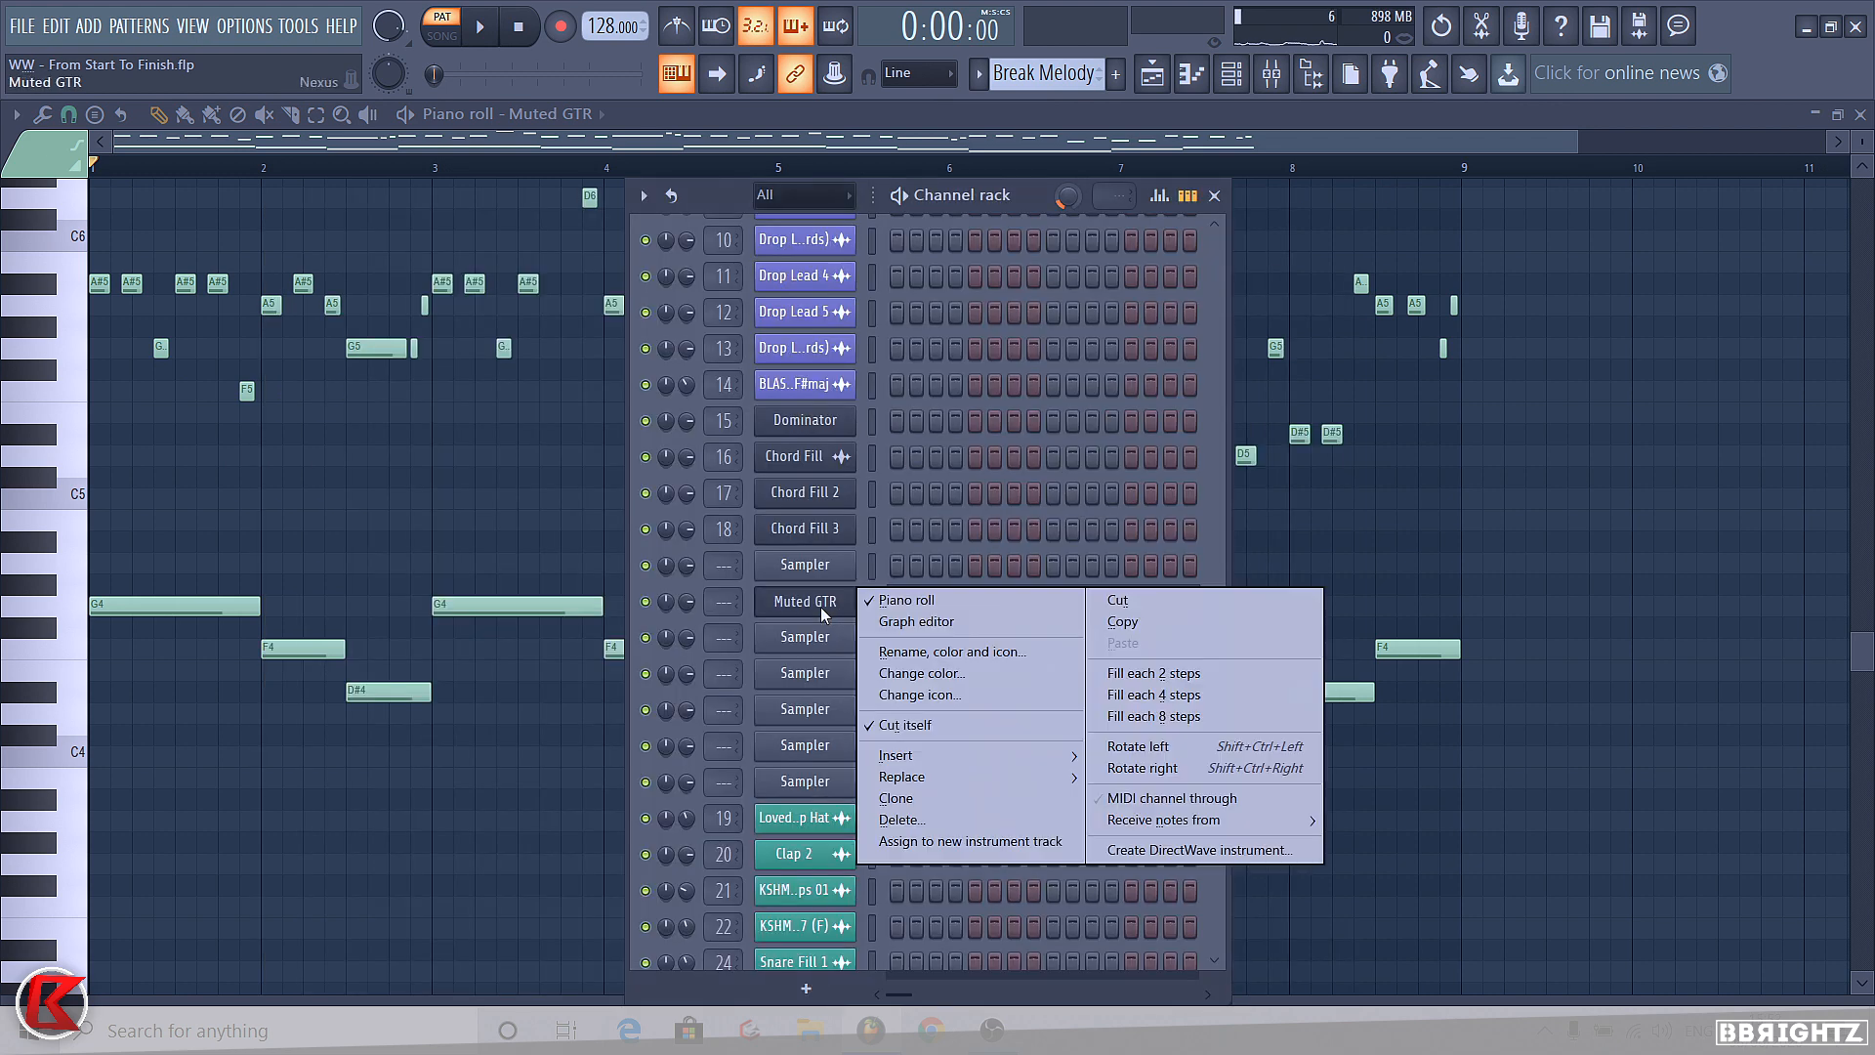
pyautogui.press('c')
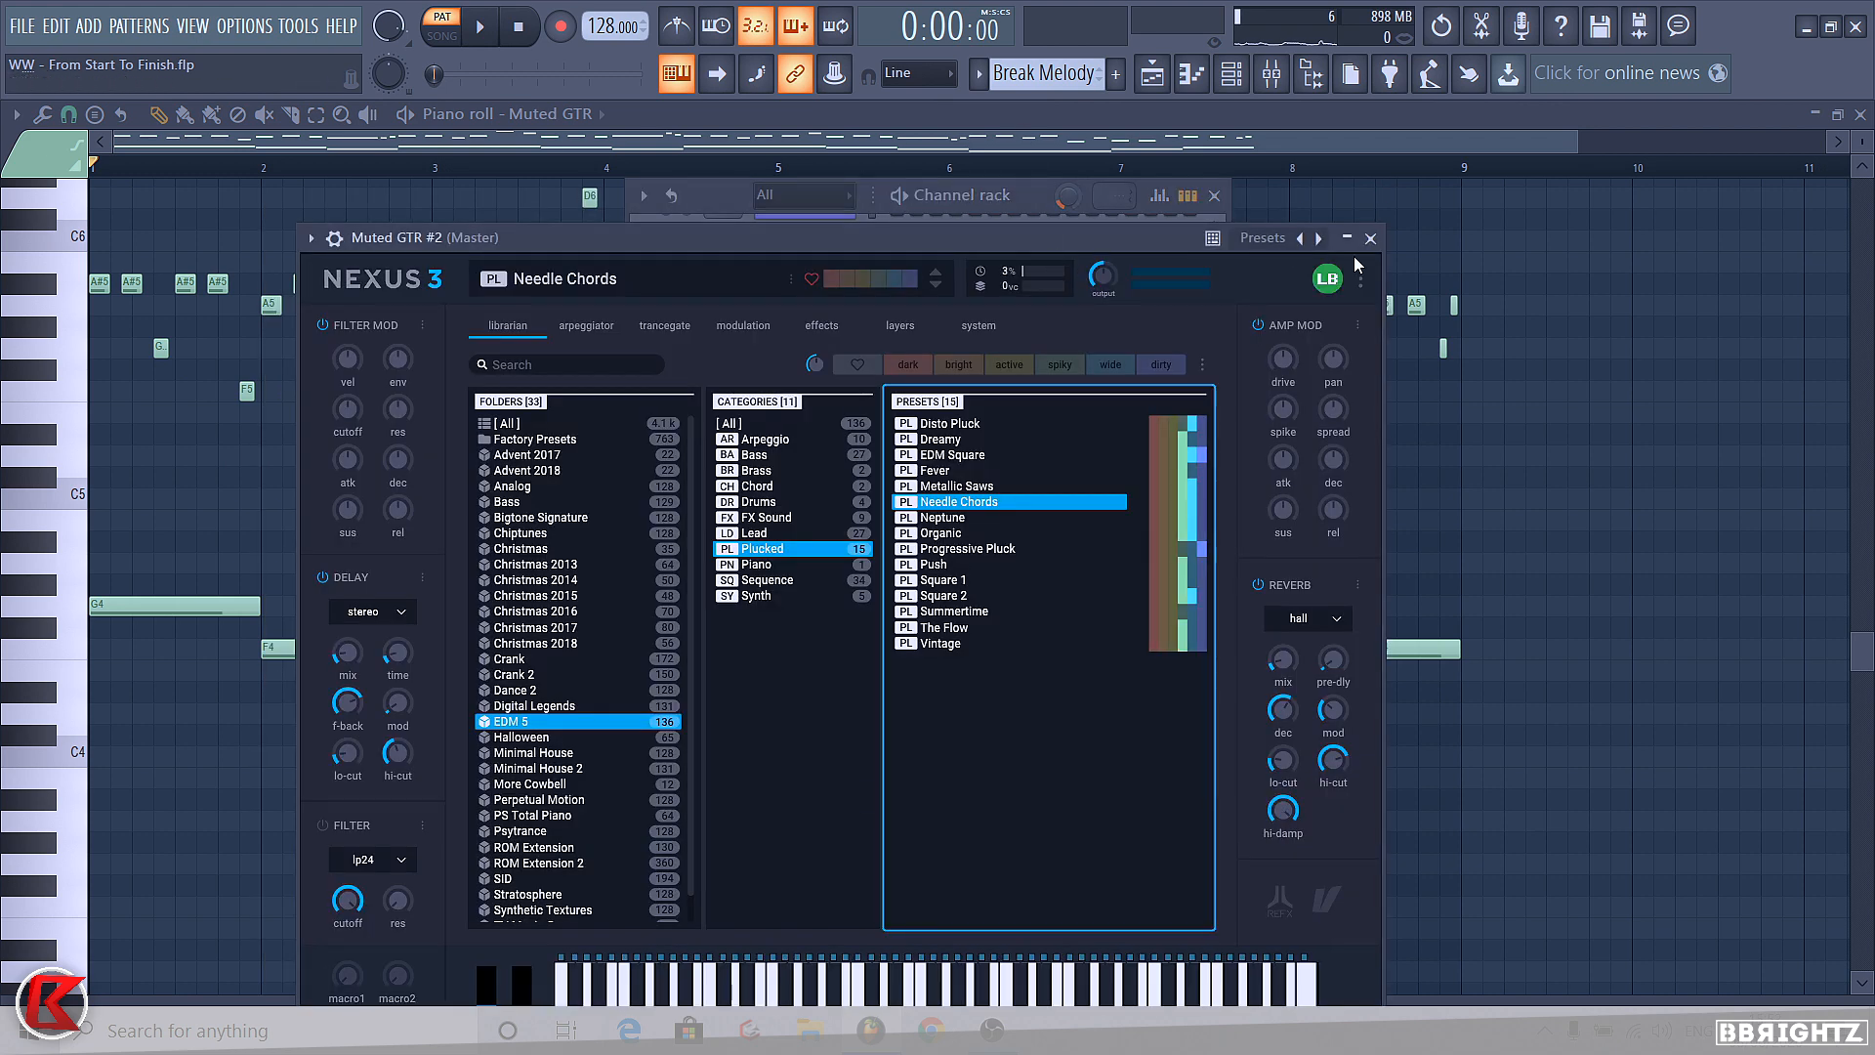
pyautogui.click(1373, 240)
# - Open the original Muted GTR's instrument and audition the Break Melody pattern with the Warm Mutes B preset
pyautogui.click(781, 603)
pyautogui.press('space')
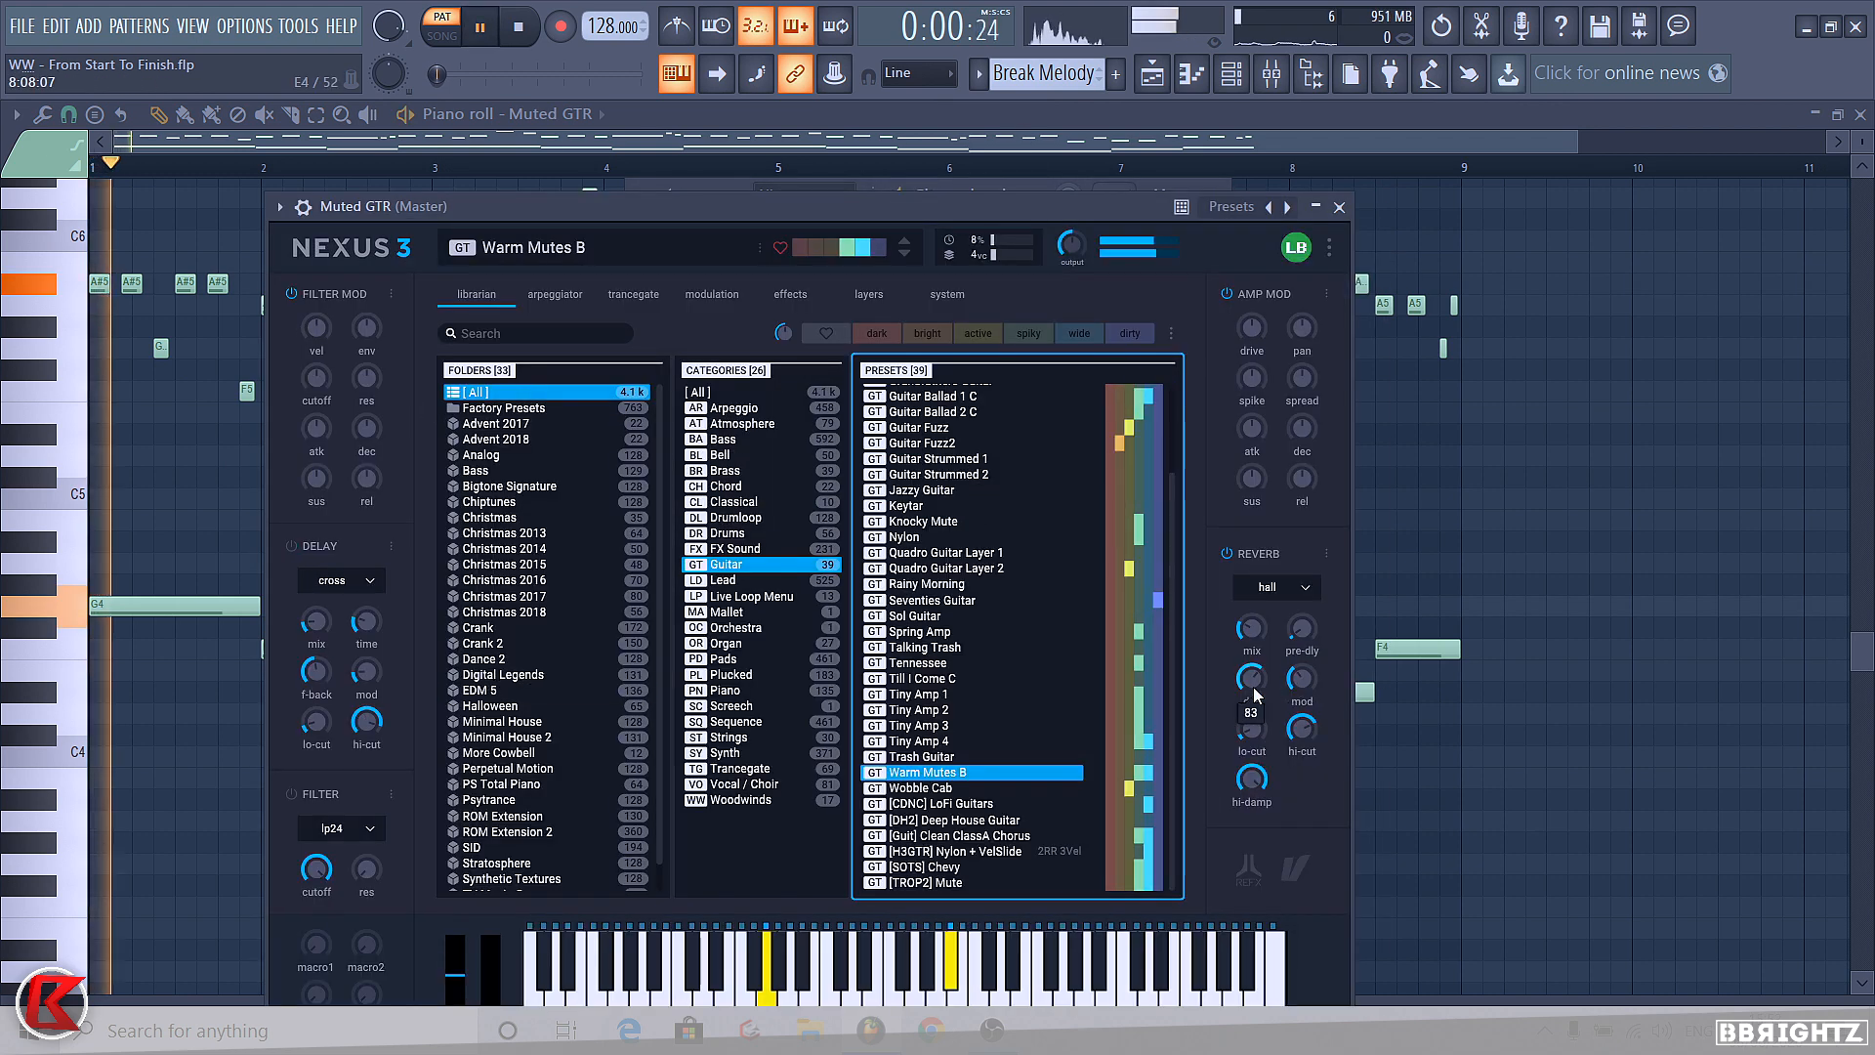
pyautogui.click(1338, 206)
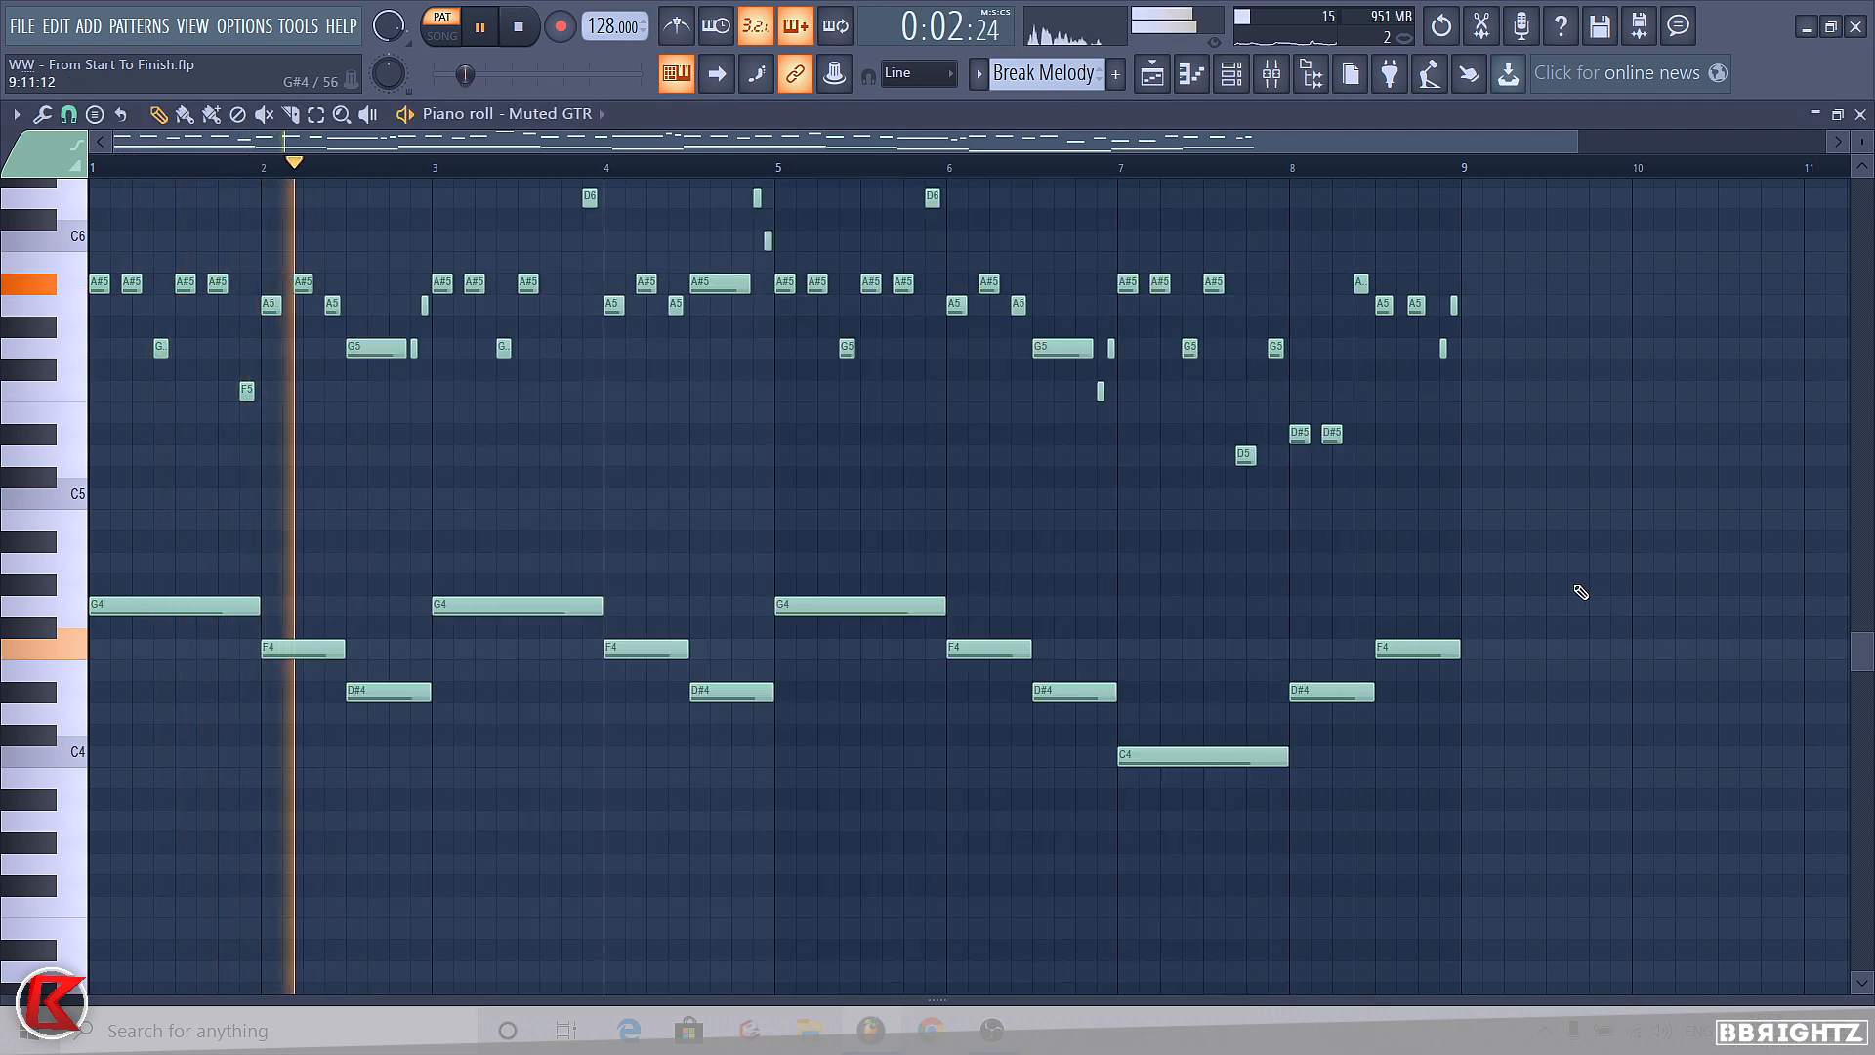
pyautogui.scroll(3, 699, 484)
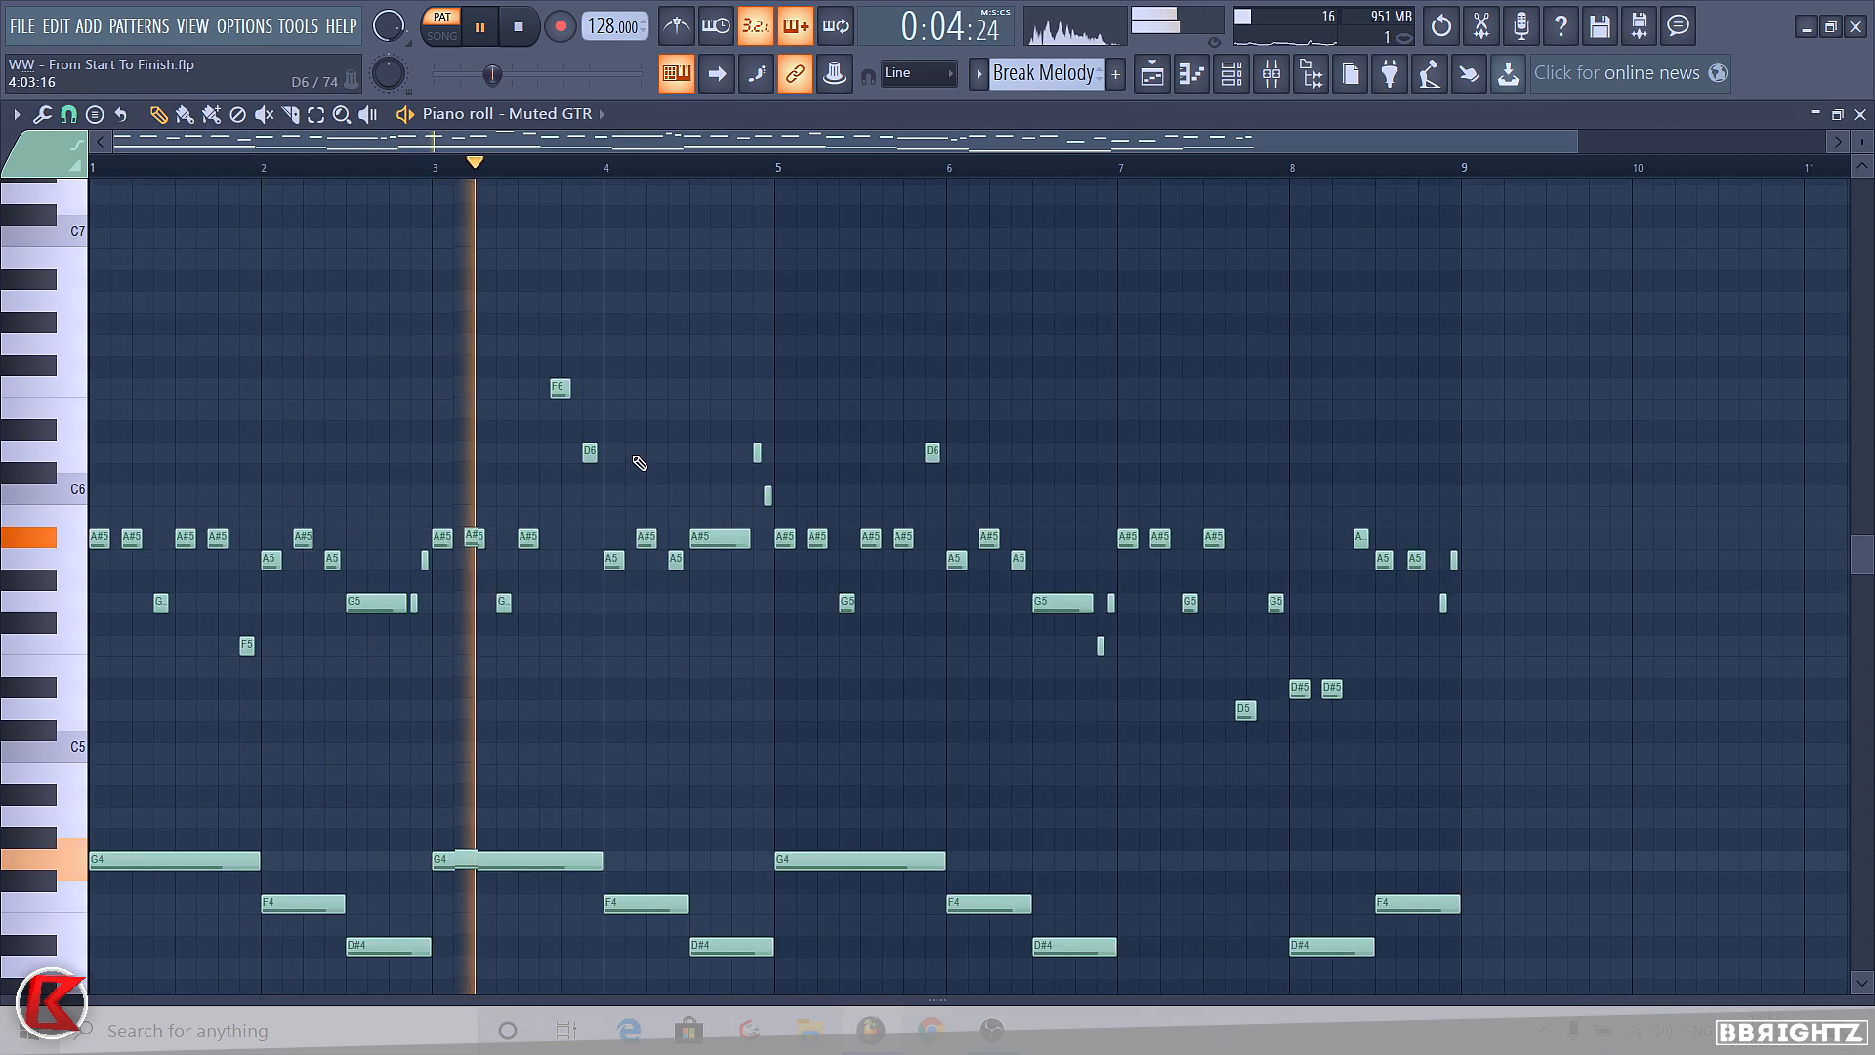
pyautogui.press('F6')
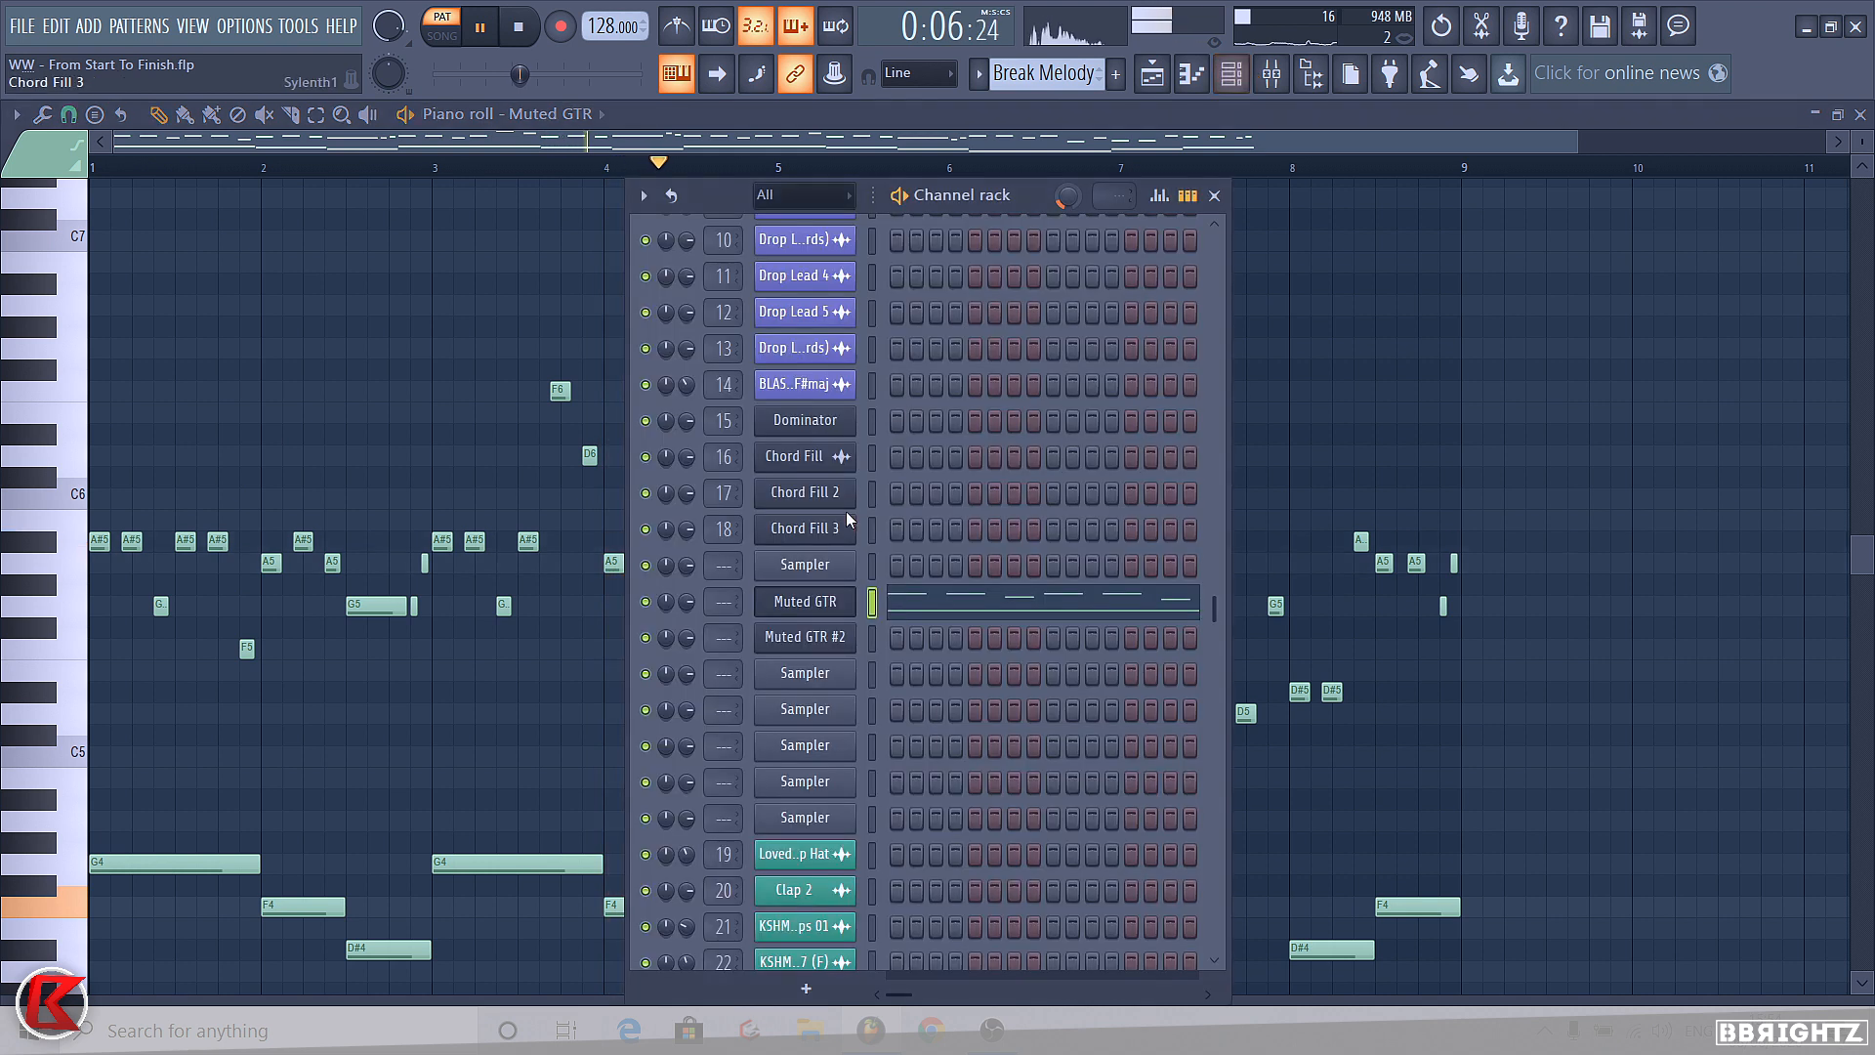
pyautogui.press('space')
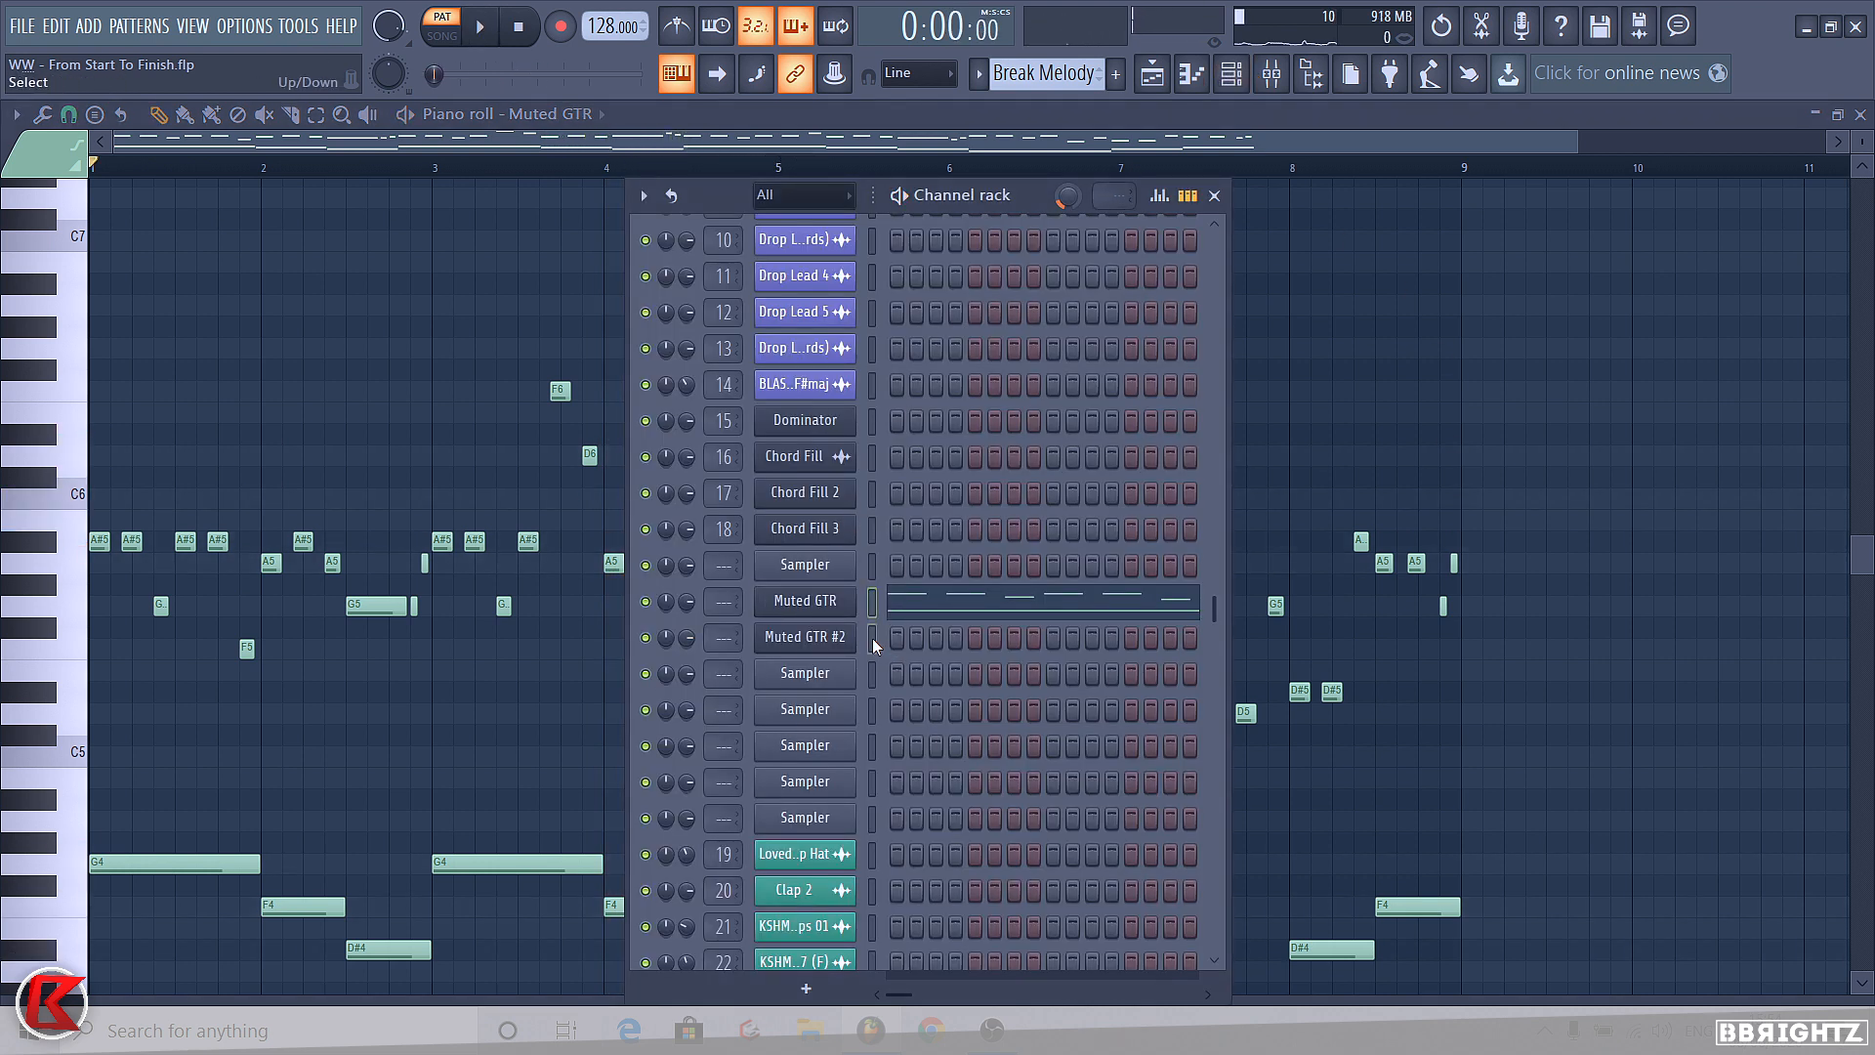
# - Paste the Muted GTR's notes into the cloned channel and play the pattern with the original muted
pyautogui.click(873, 642)
pyautogui.hotkey('ctrl', 'v')
pyautogui.click(645, 602)
pyautogui.press('space')
# - Rename the cloned channel as Pluck and stop playback
pyautogui.rightClick(801, 635)
pyautogui.click(917, 687)
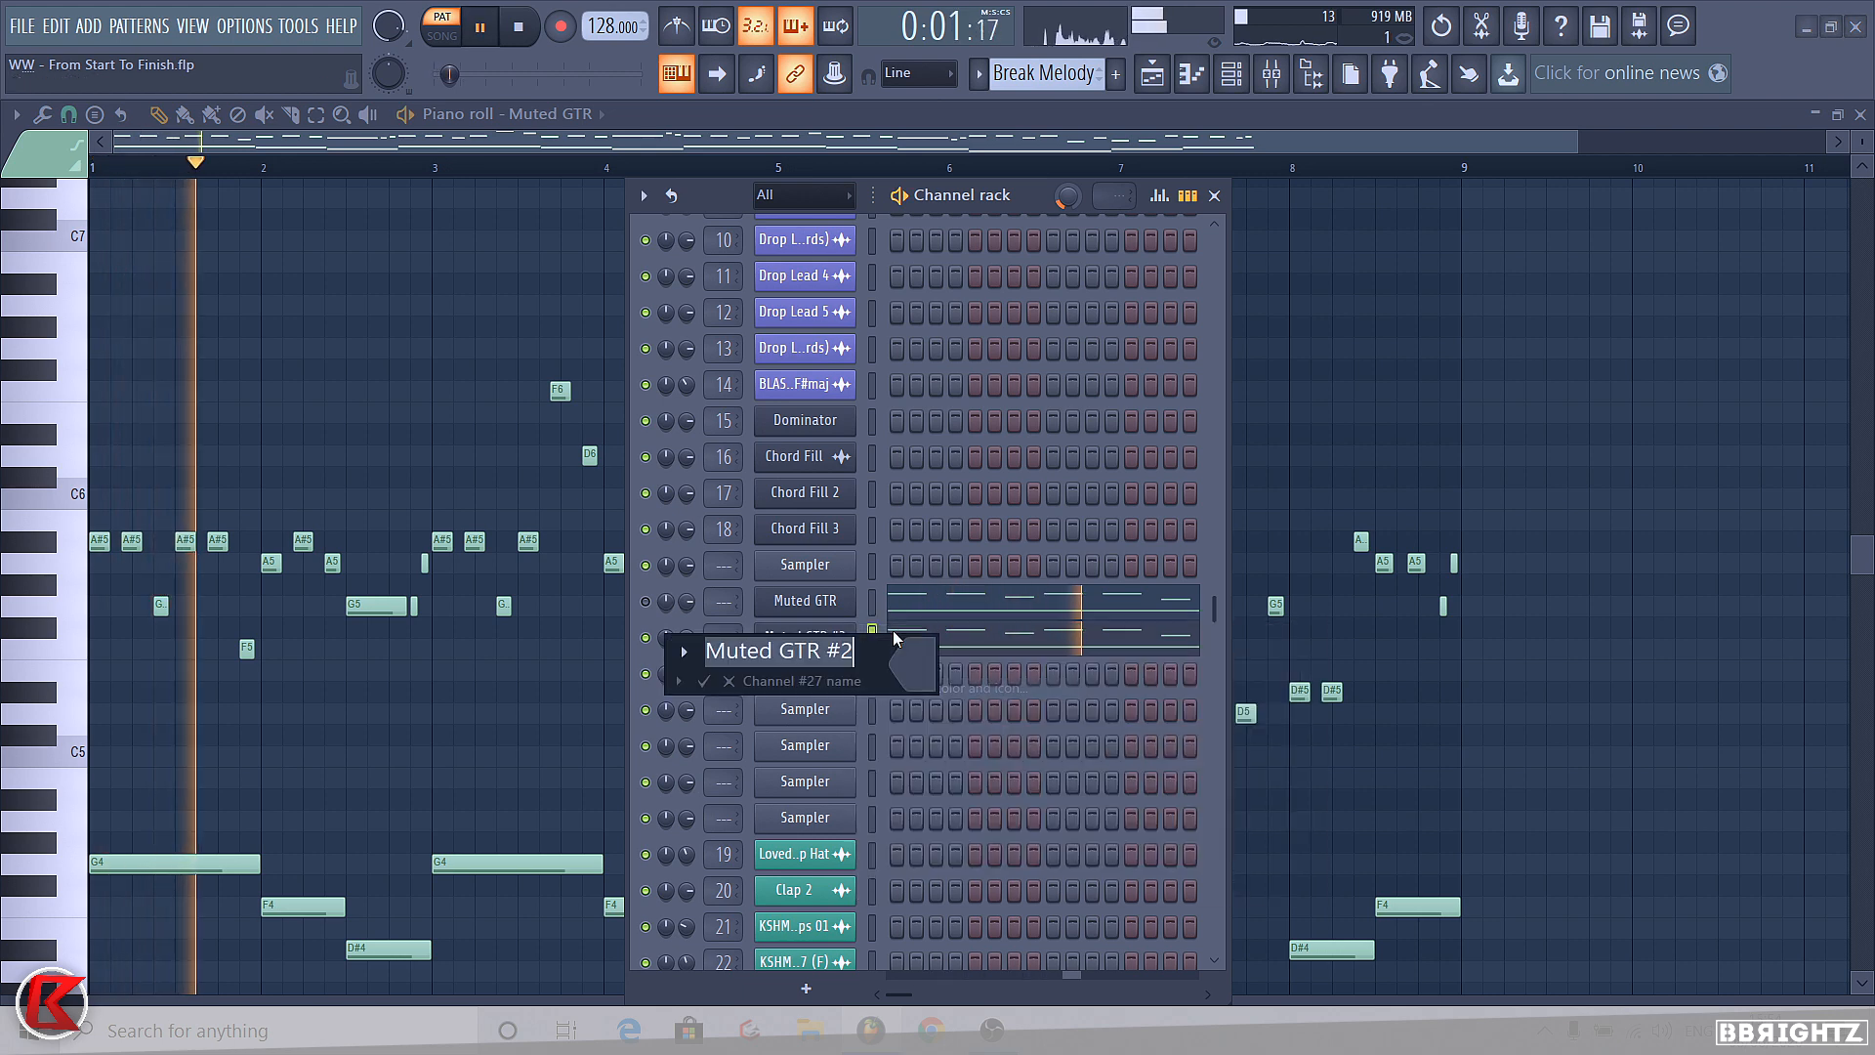
pyautogui.write('Pluck')
pyautogui.press('Return')
pyautogui.press('space')
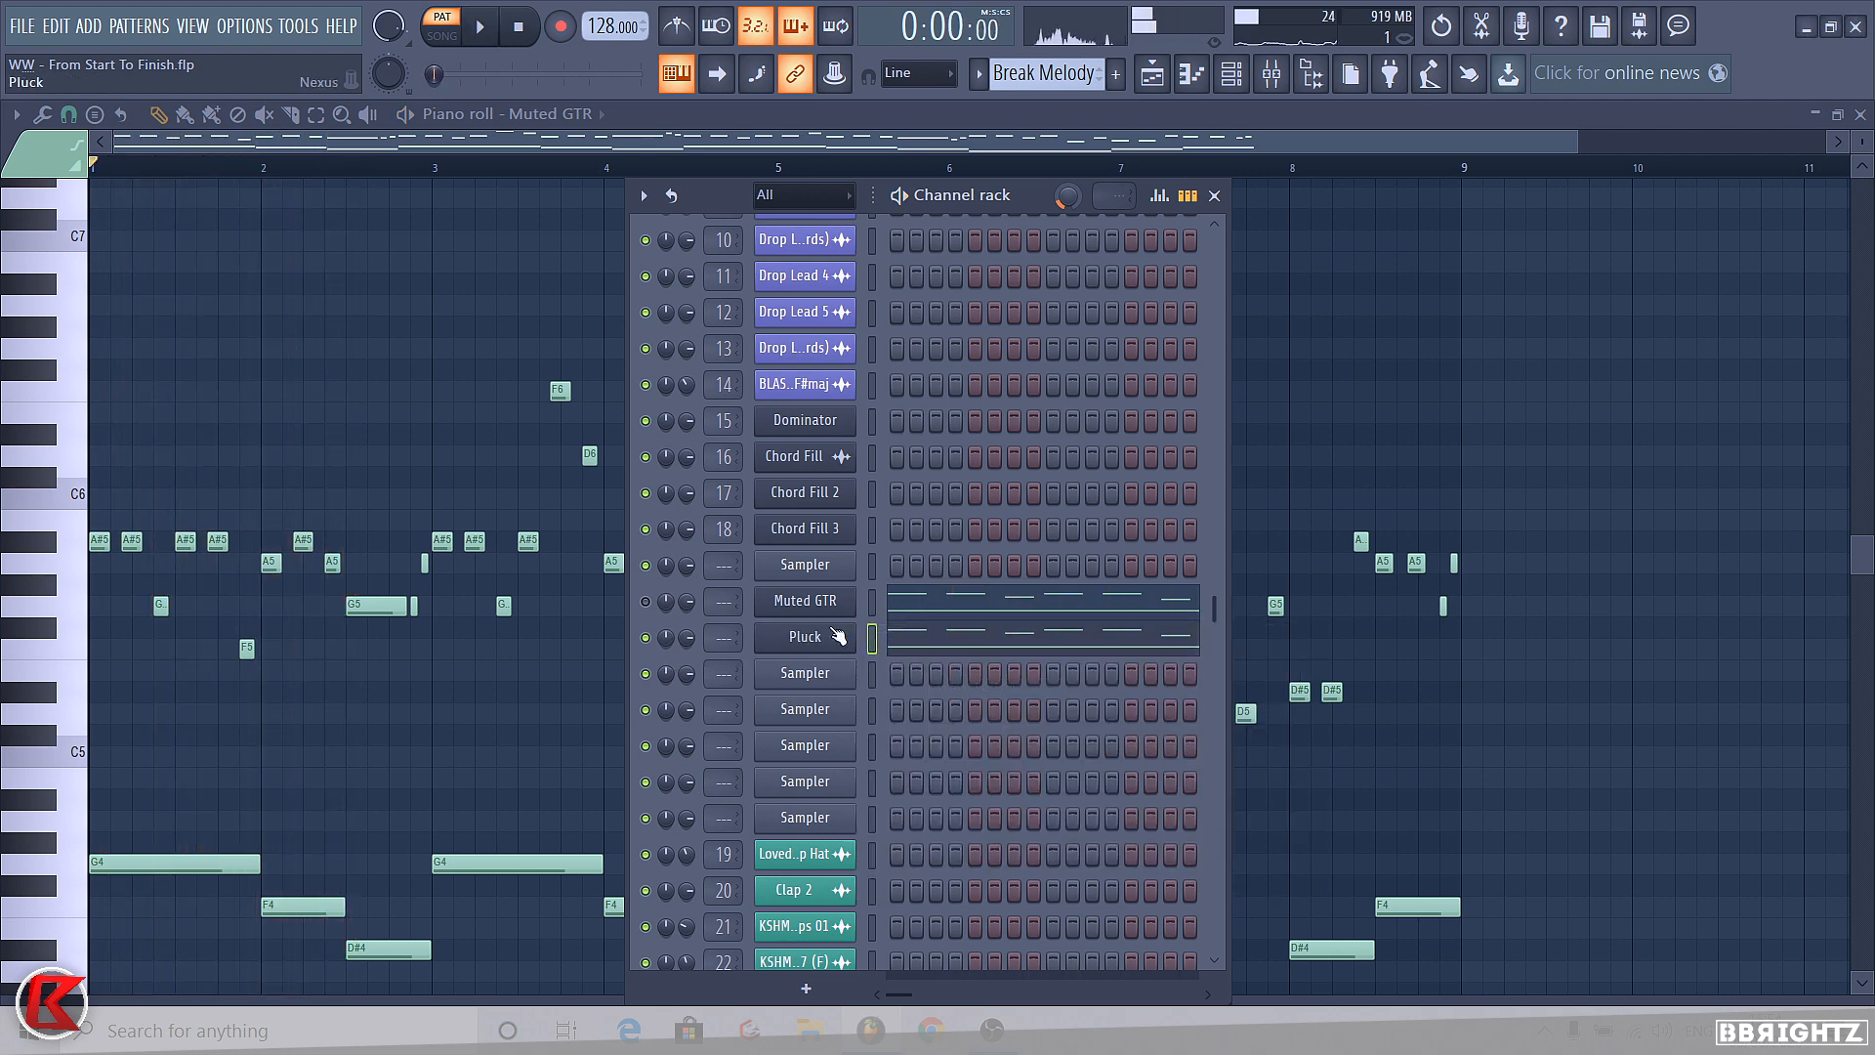
# - Open the Pluck's notes in the piano roll and single out its lower phrase and upper lead line by selection
pyautogui.click(921, 651)
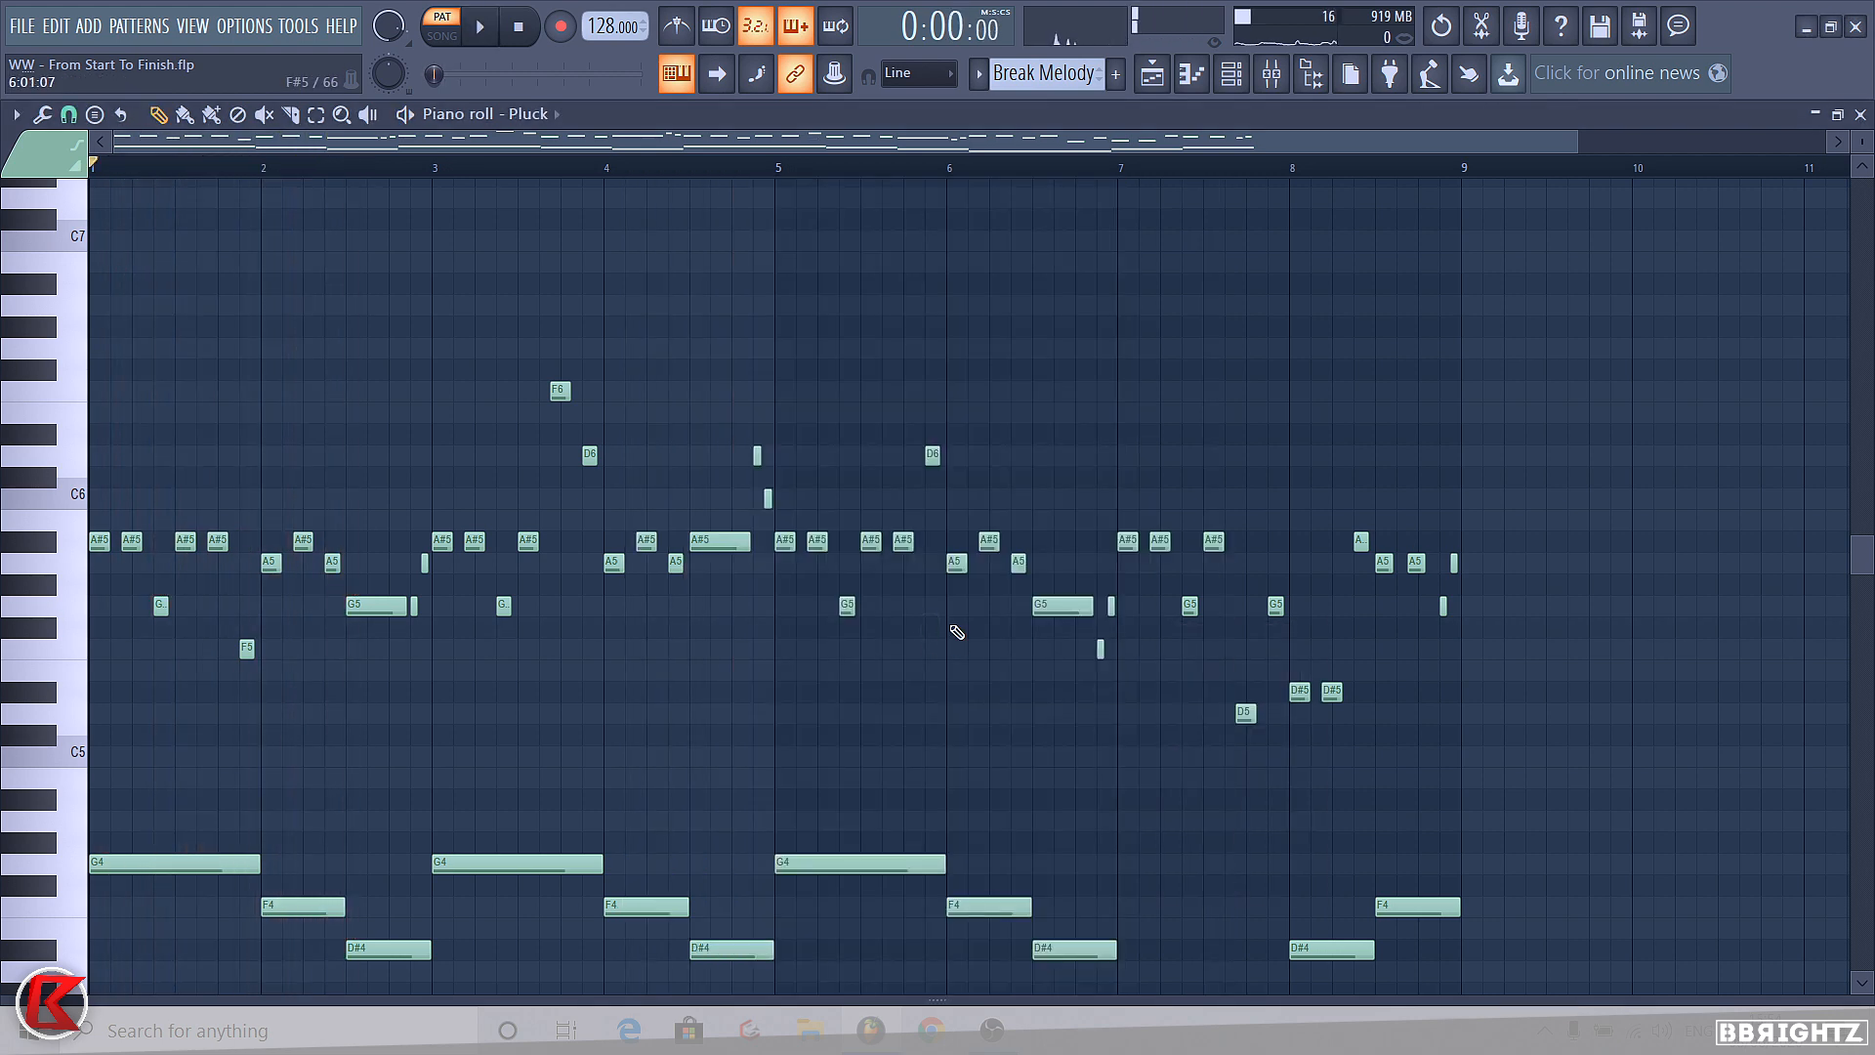
pyautogui.scroll(-3, 957, 632)
pyautogui.moveTo(1609, 876); pyautogui.dragTo(90, 617)
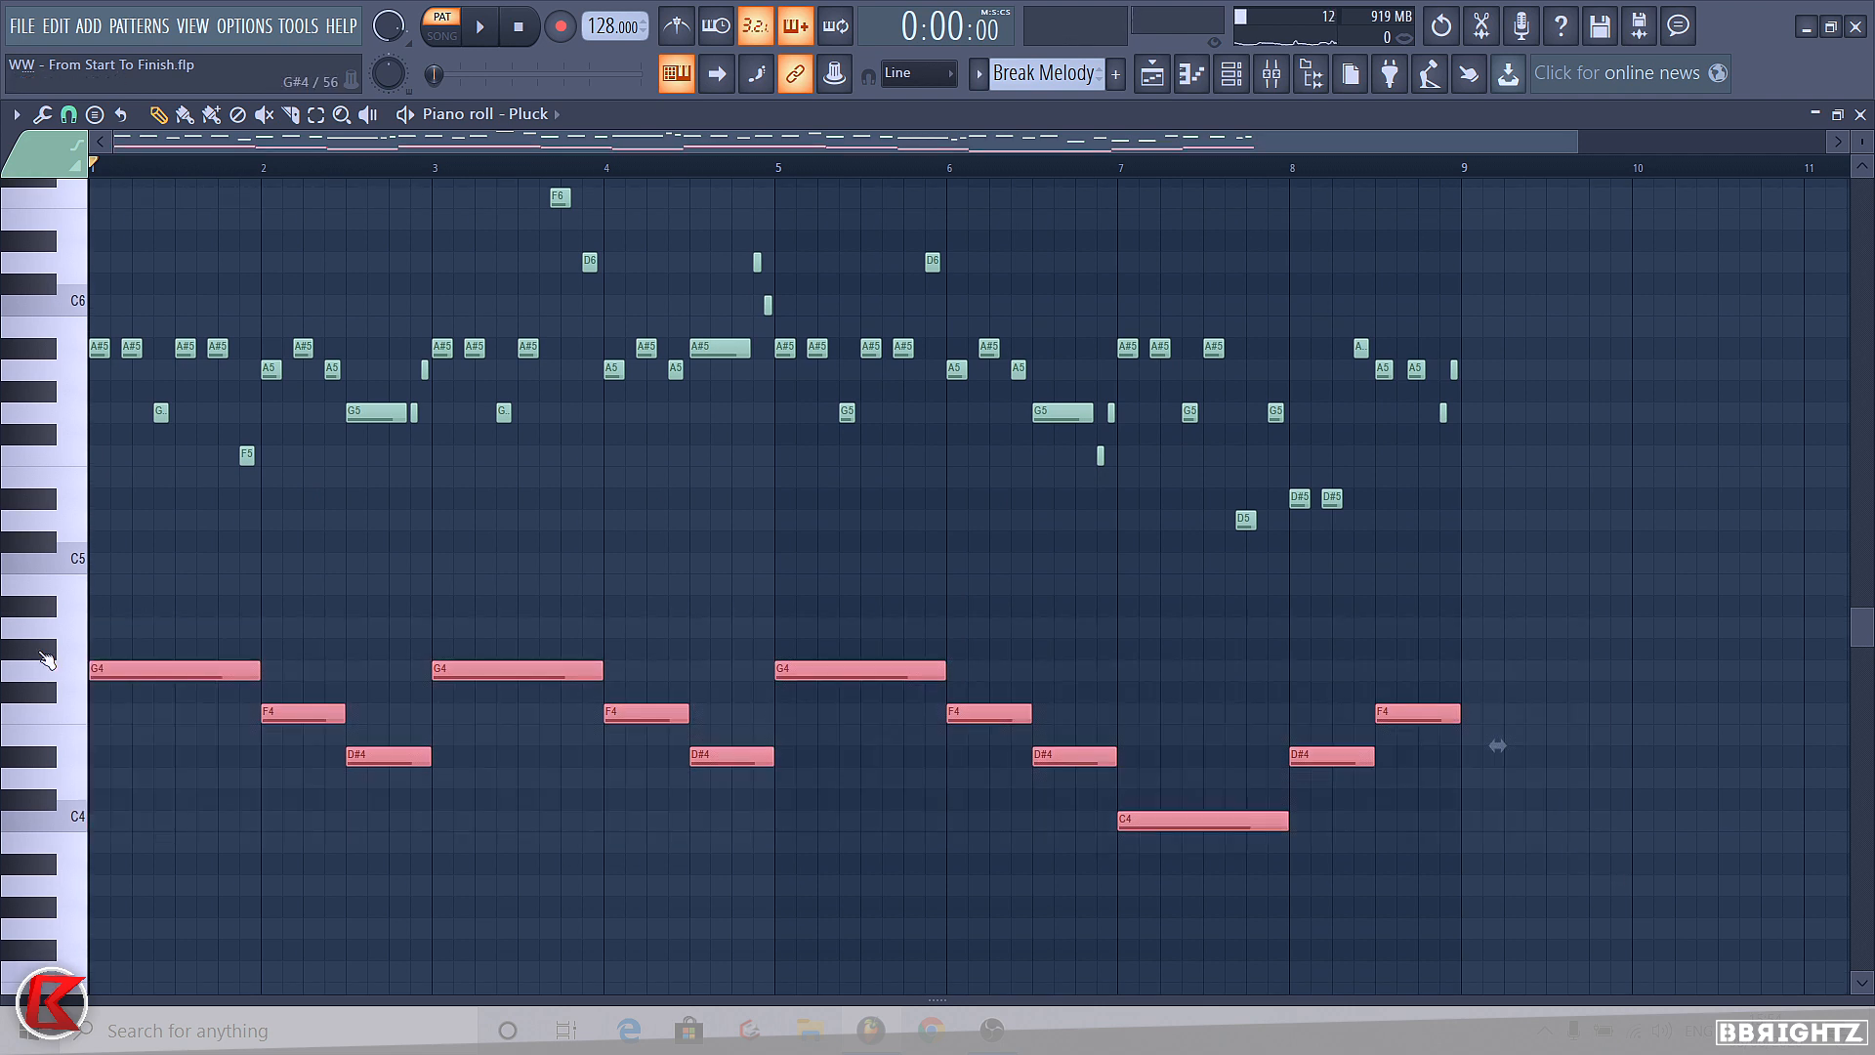
pyautogui.moveTo(1565, 583); pyautogui.dragTo(96, 179)
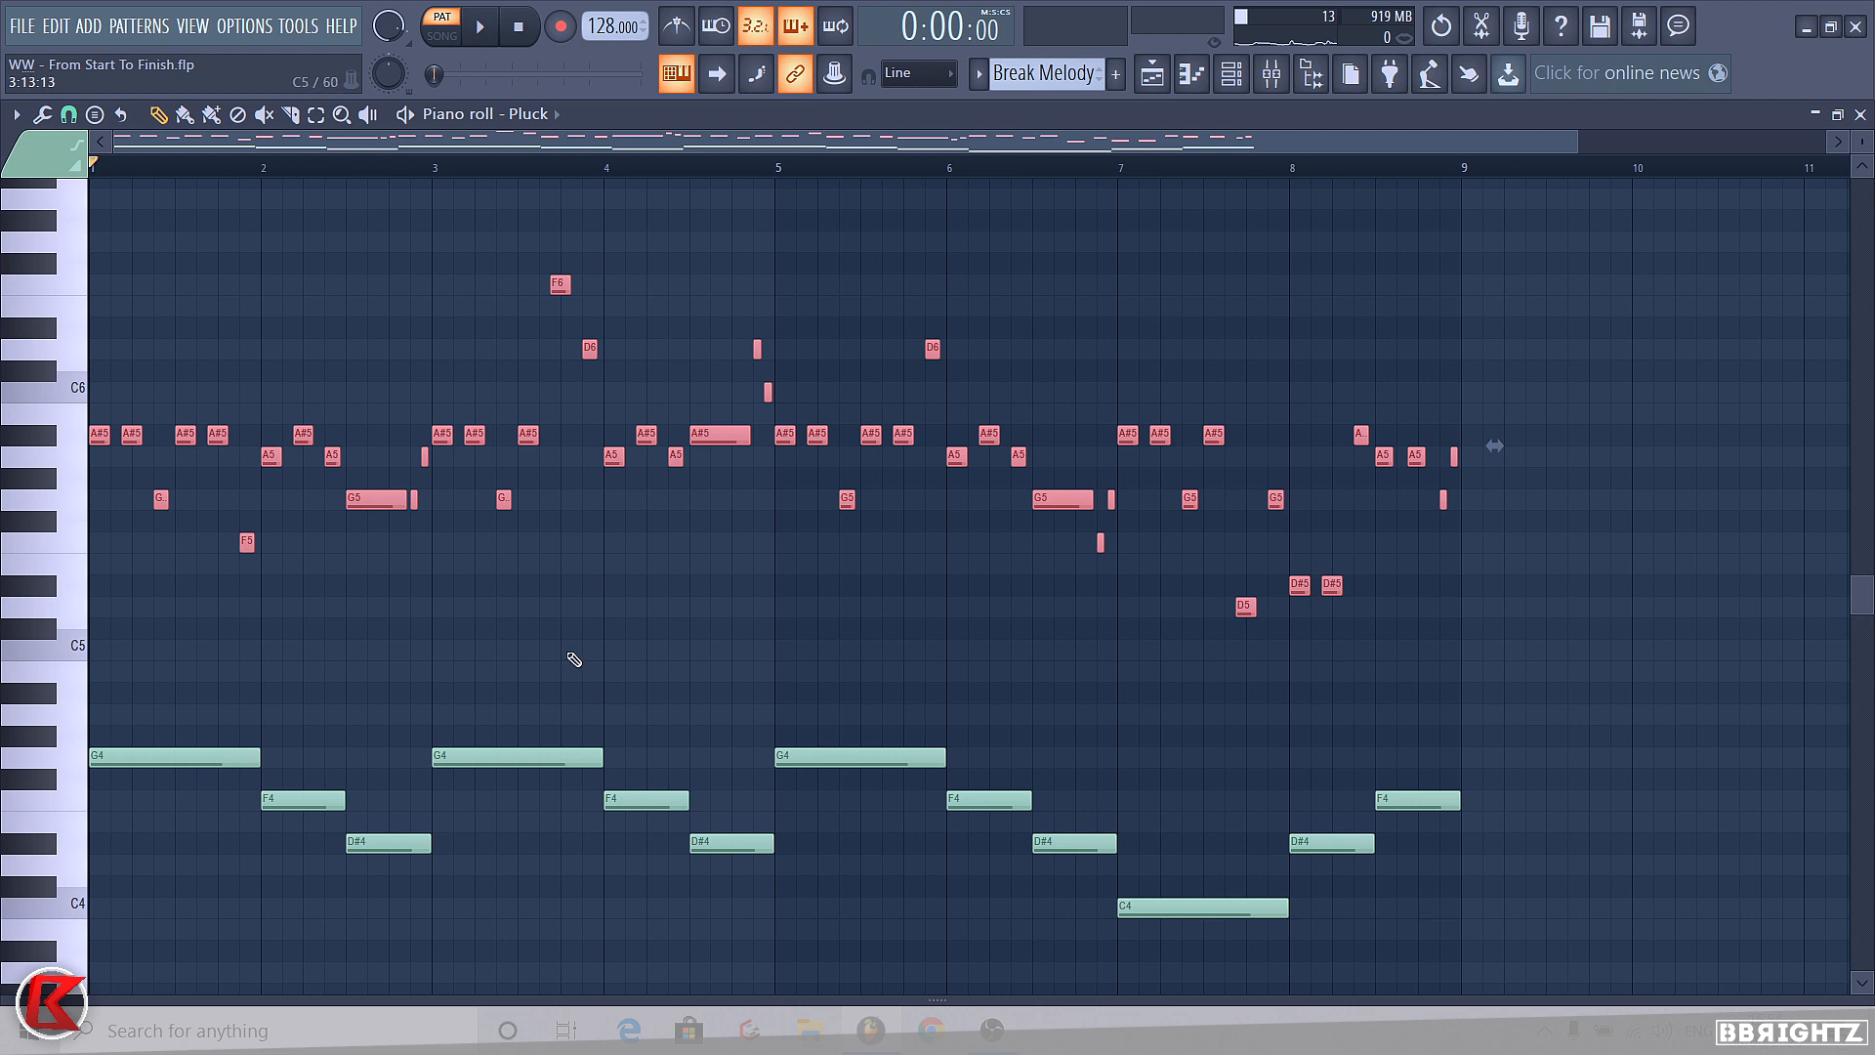
pyautogui.click(505, 593)
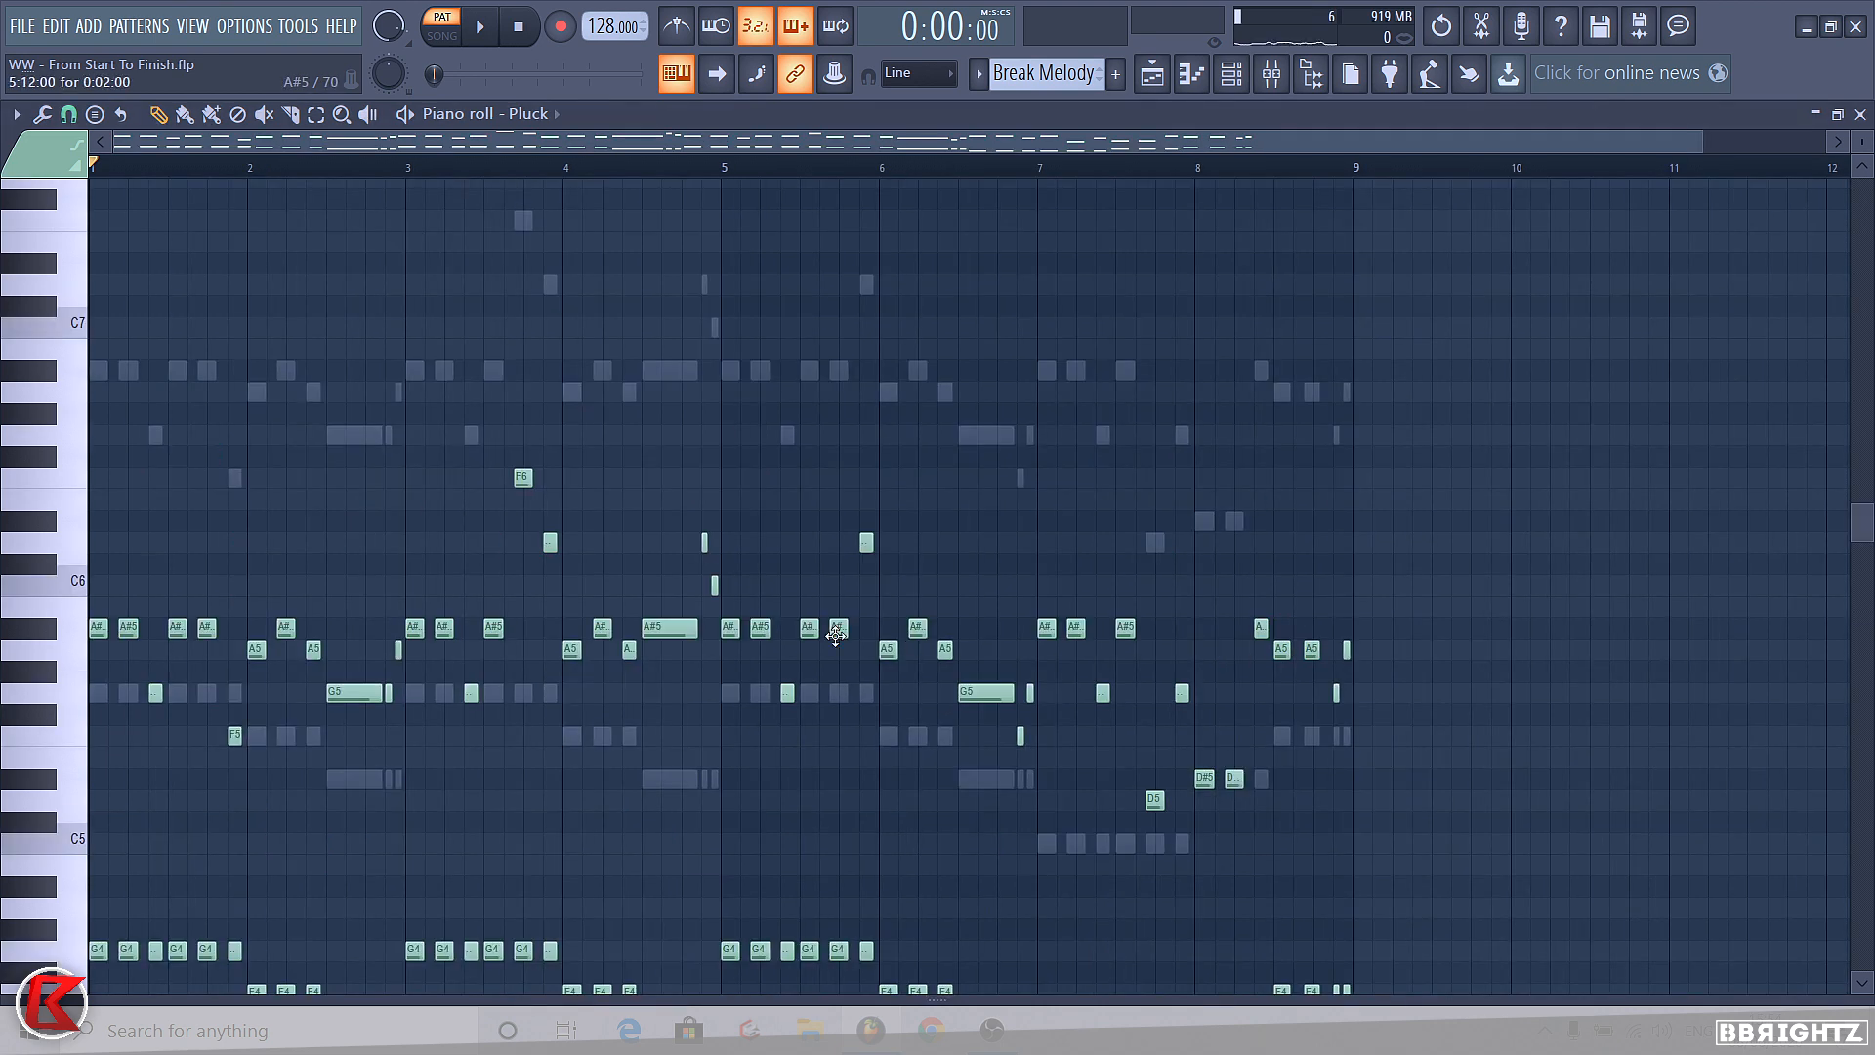
# - Examine the Pluck's chopped lower notes in the piano roll and audition the channel on its own
pyautogui.scroll(-1, 928, 765)
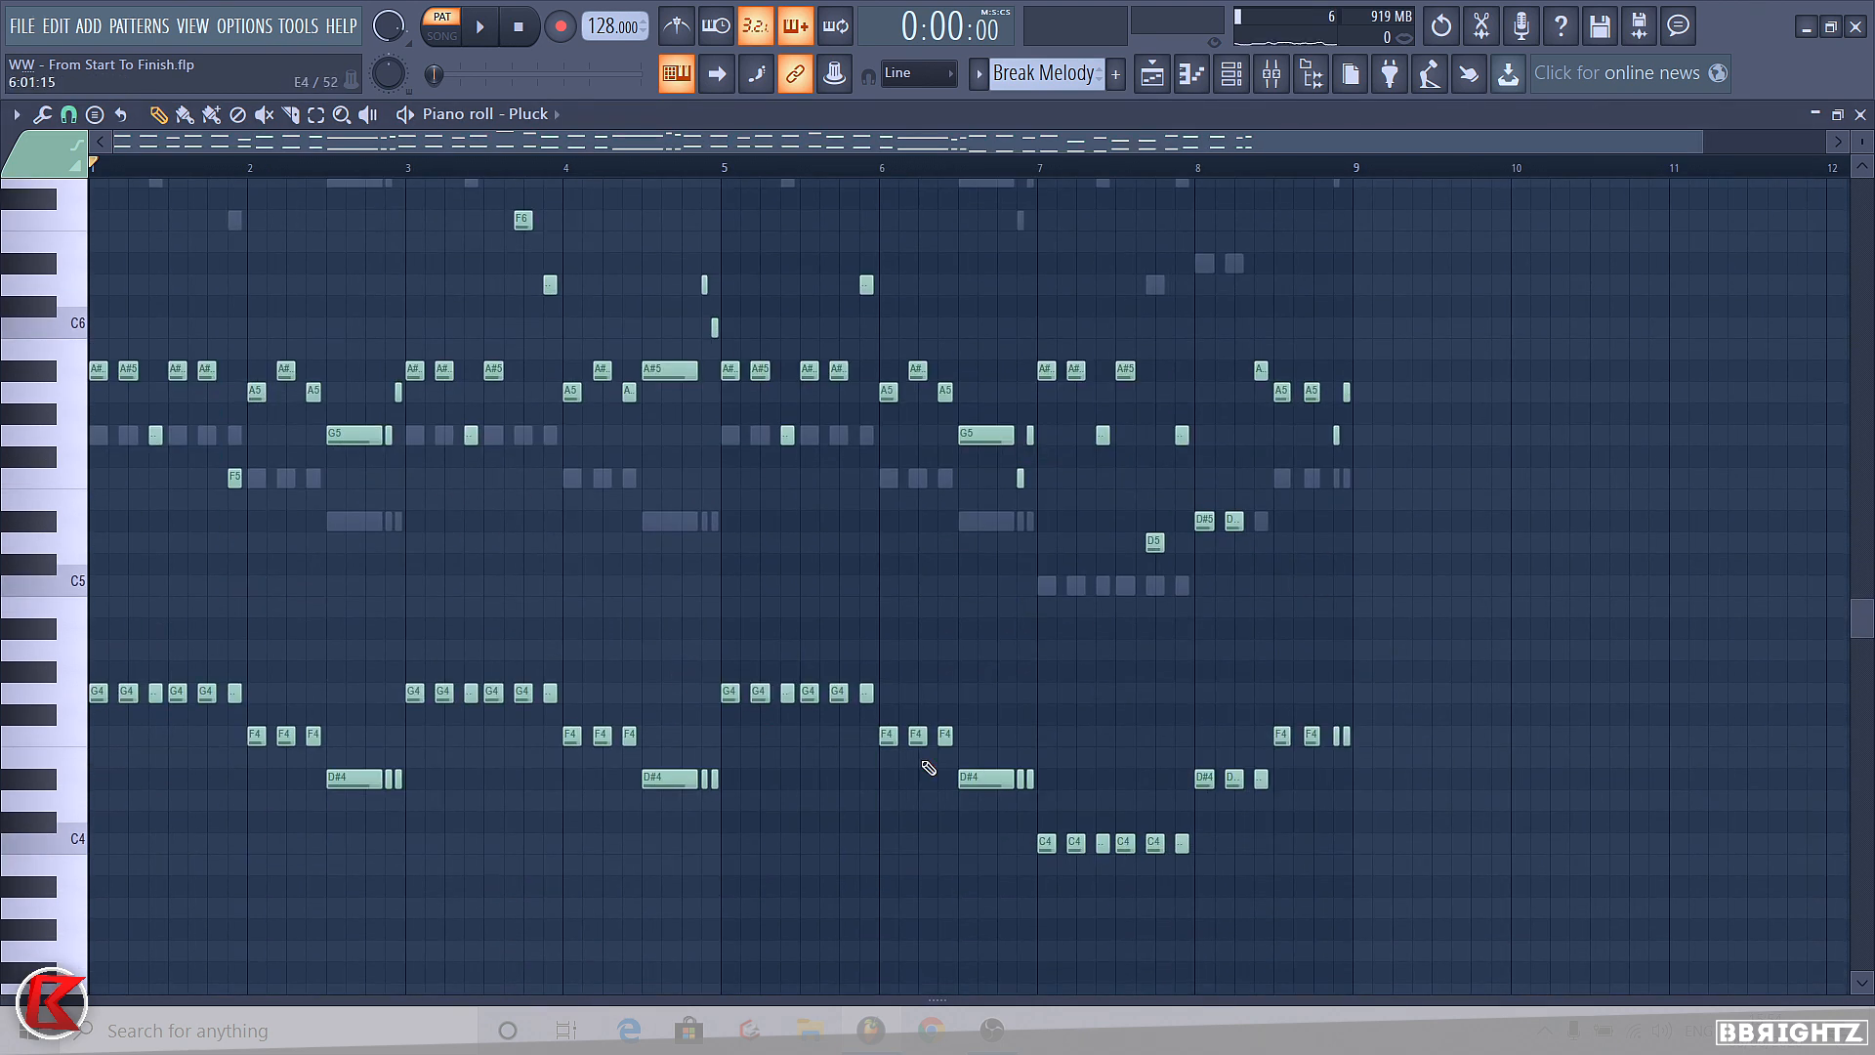
pyautogui.moveTo(1611, 898); pyautogui.dragTo(90, 703)
pyautogui.click(387, 570)
pyautogui.press('space')
pyautogui.click(1231, 83)
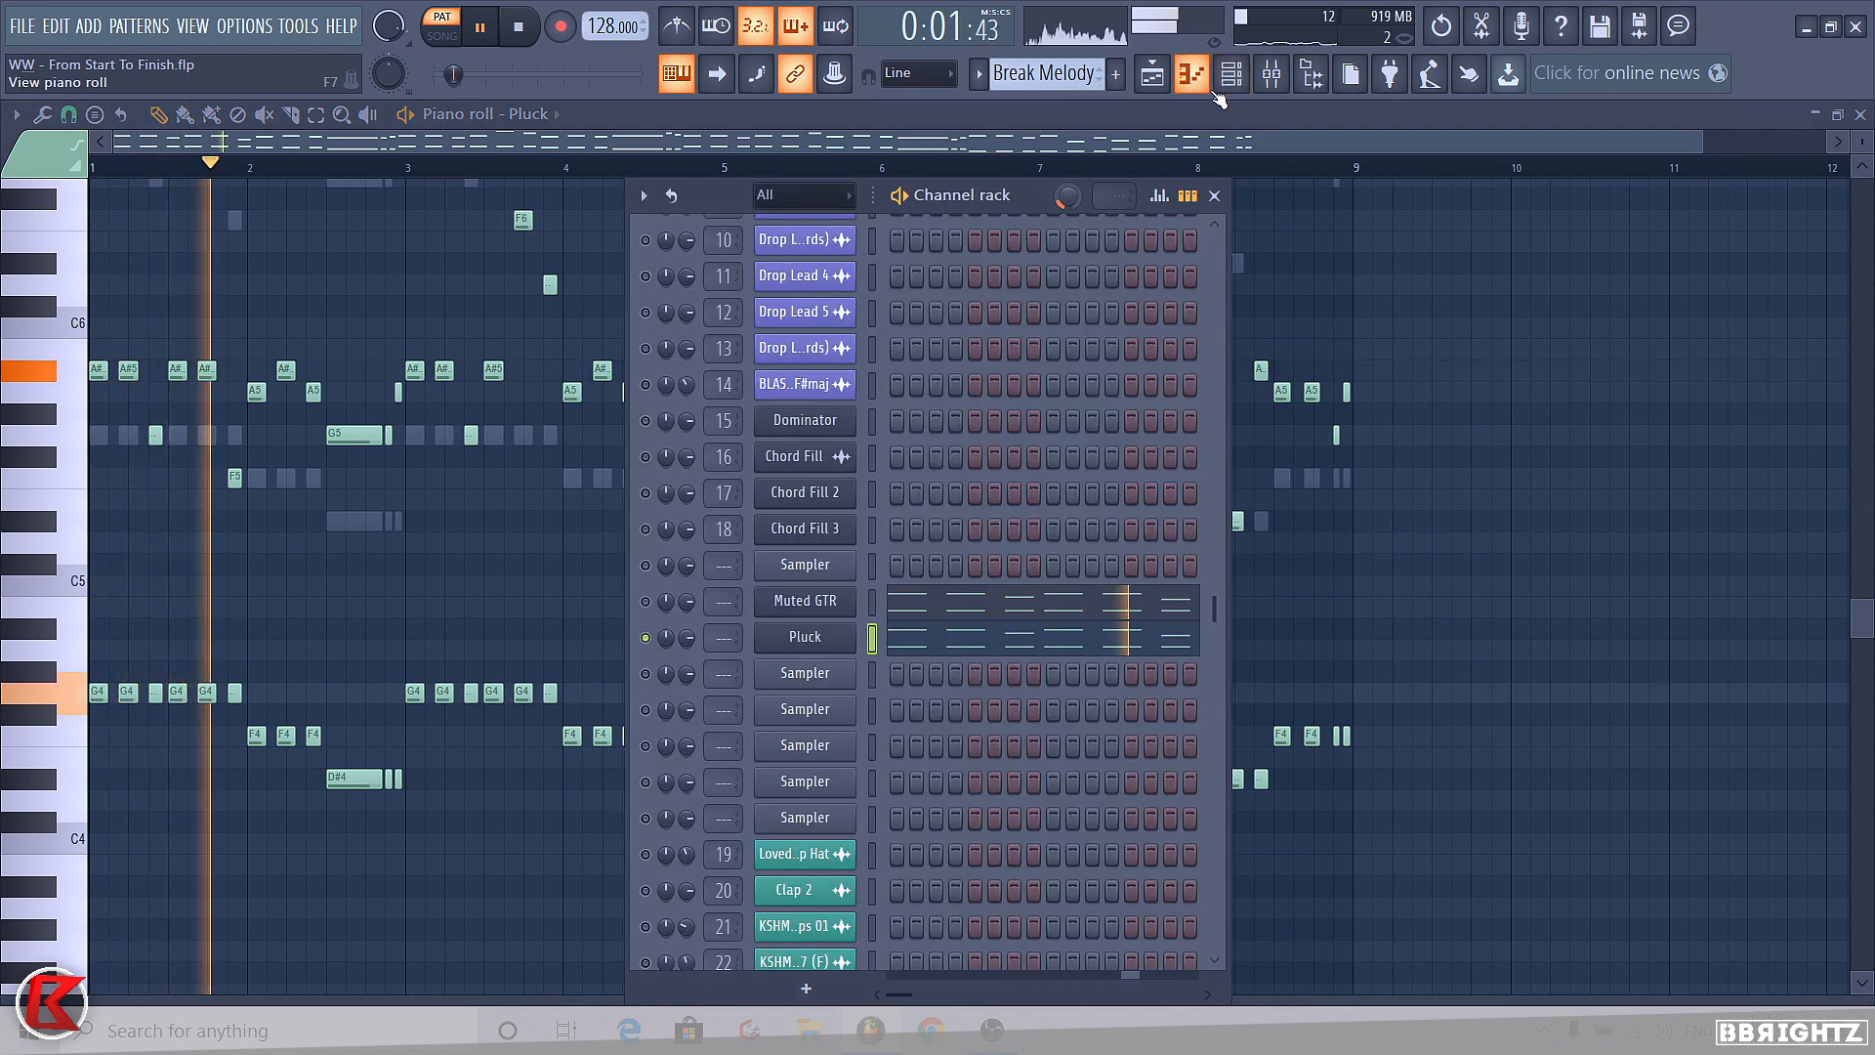
pyautogui.press('space')
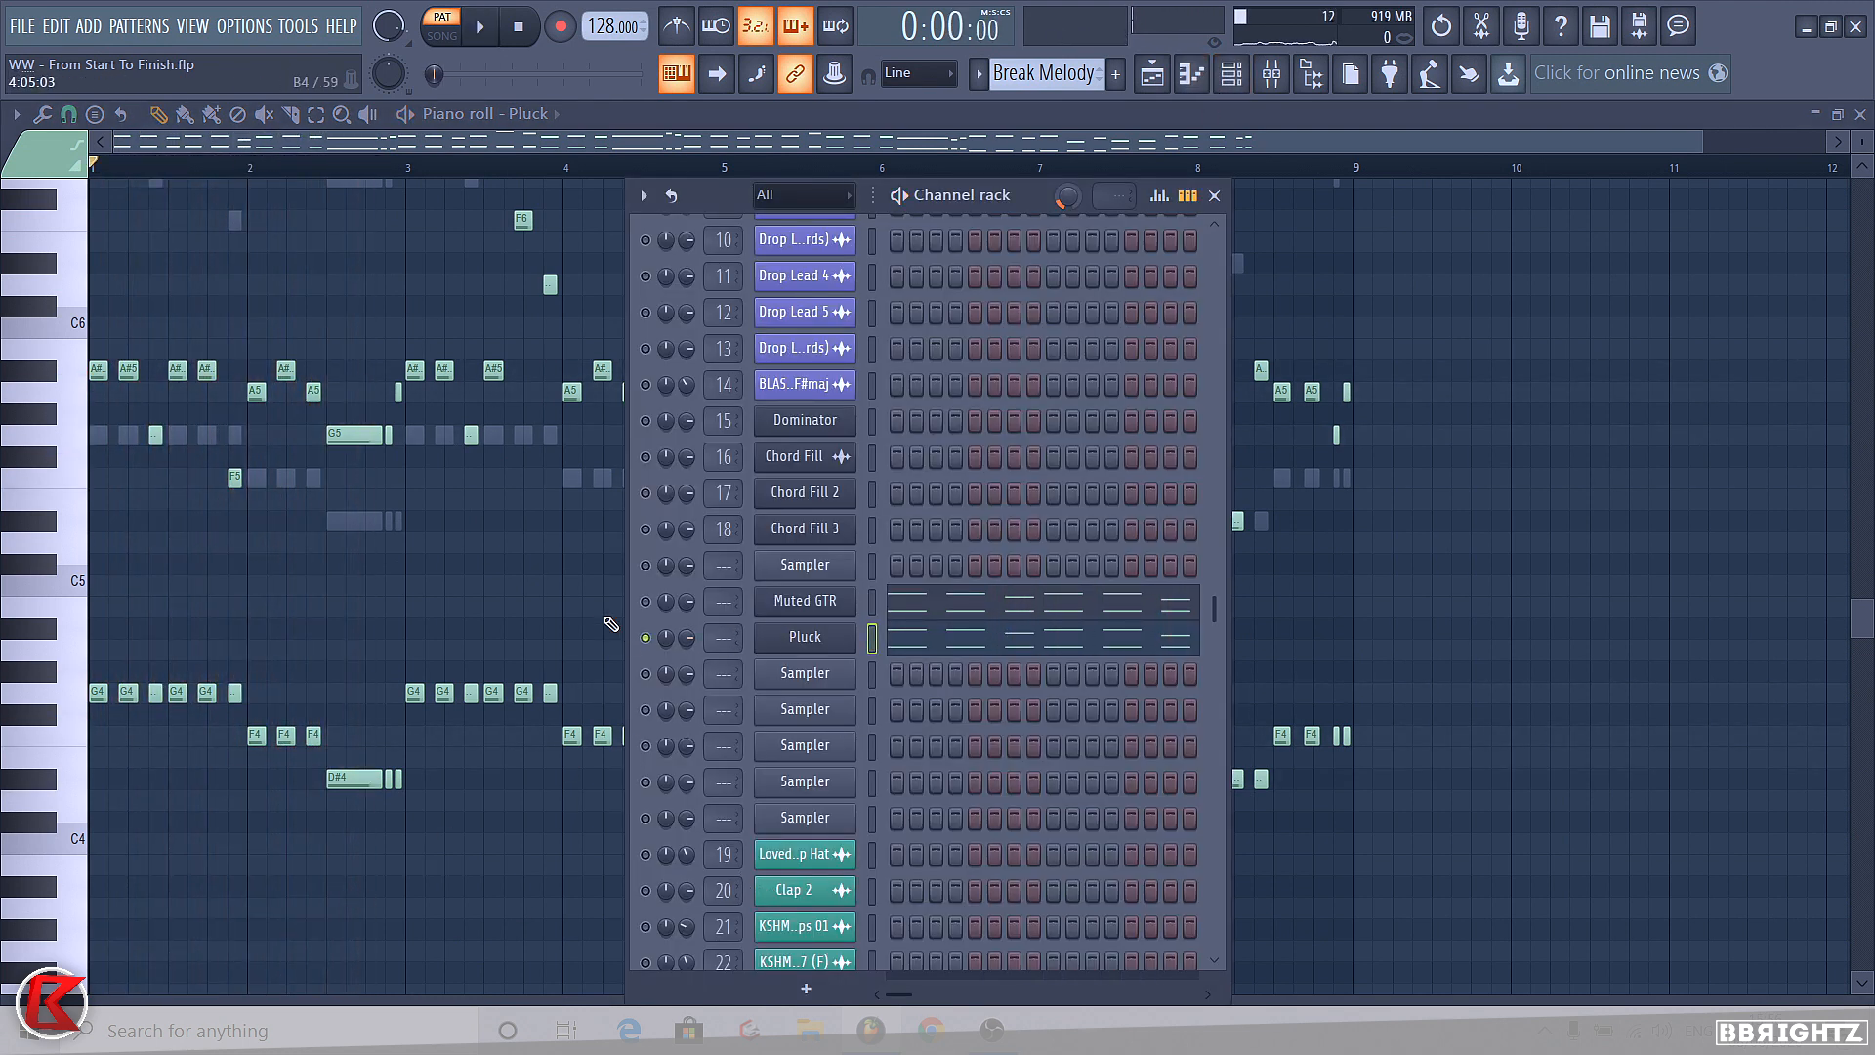
pyautogui.press('F6')
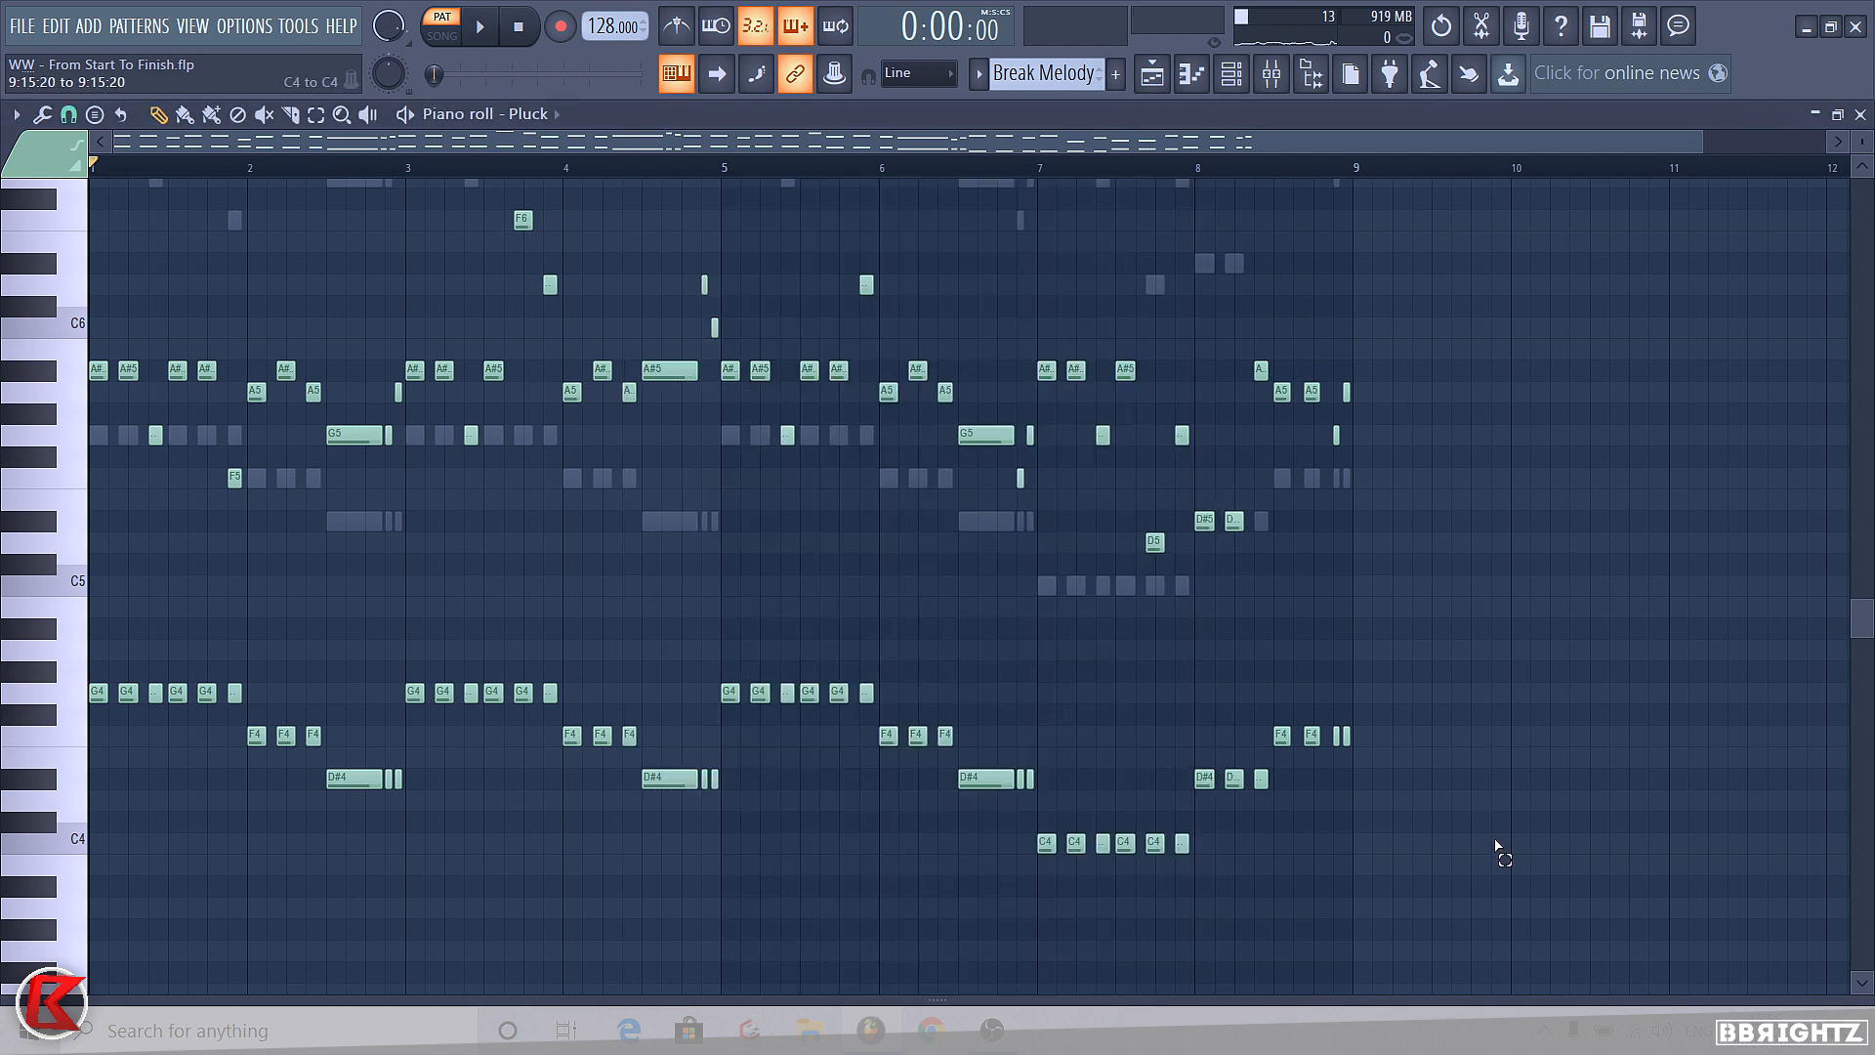
pyautogui.hotkey('ctrl', 'a')
pyautogui.scroll(1, 1386, 576)
pyautogui.hotkey('ctrl', 'd')
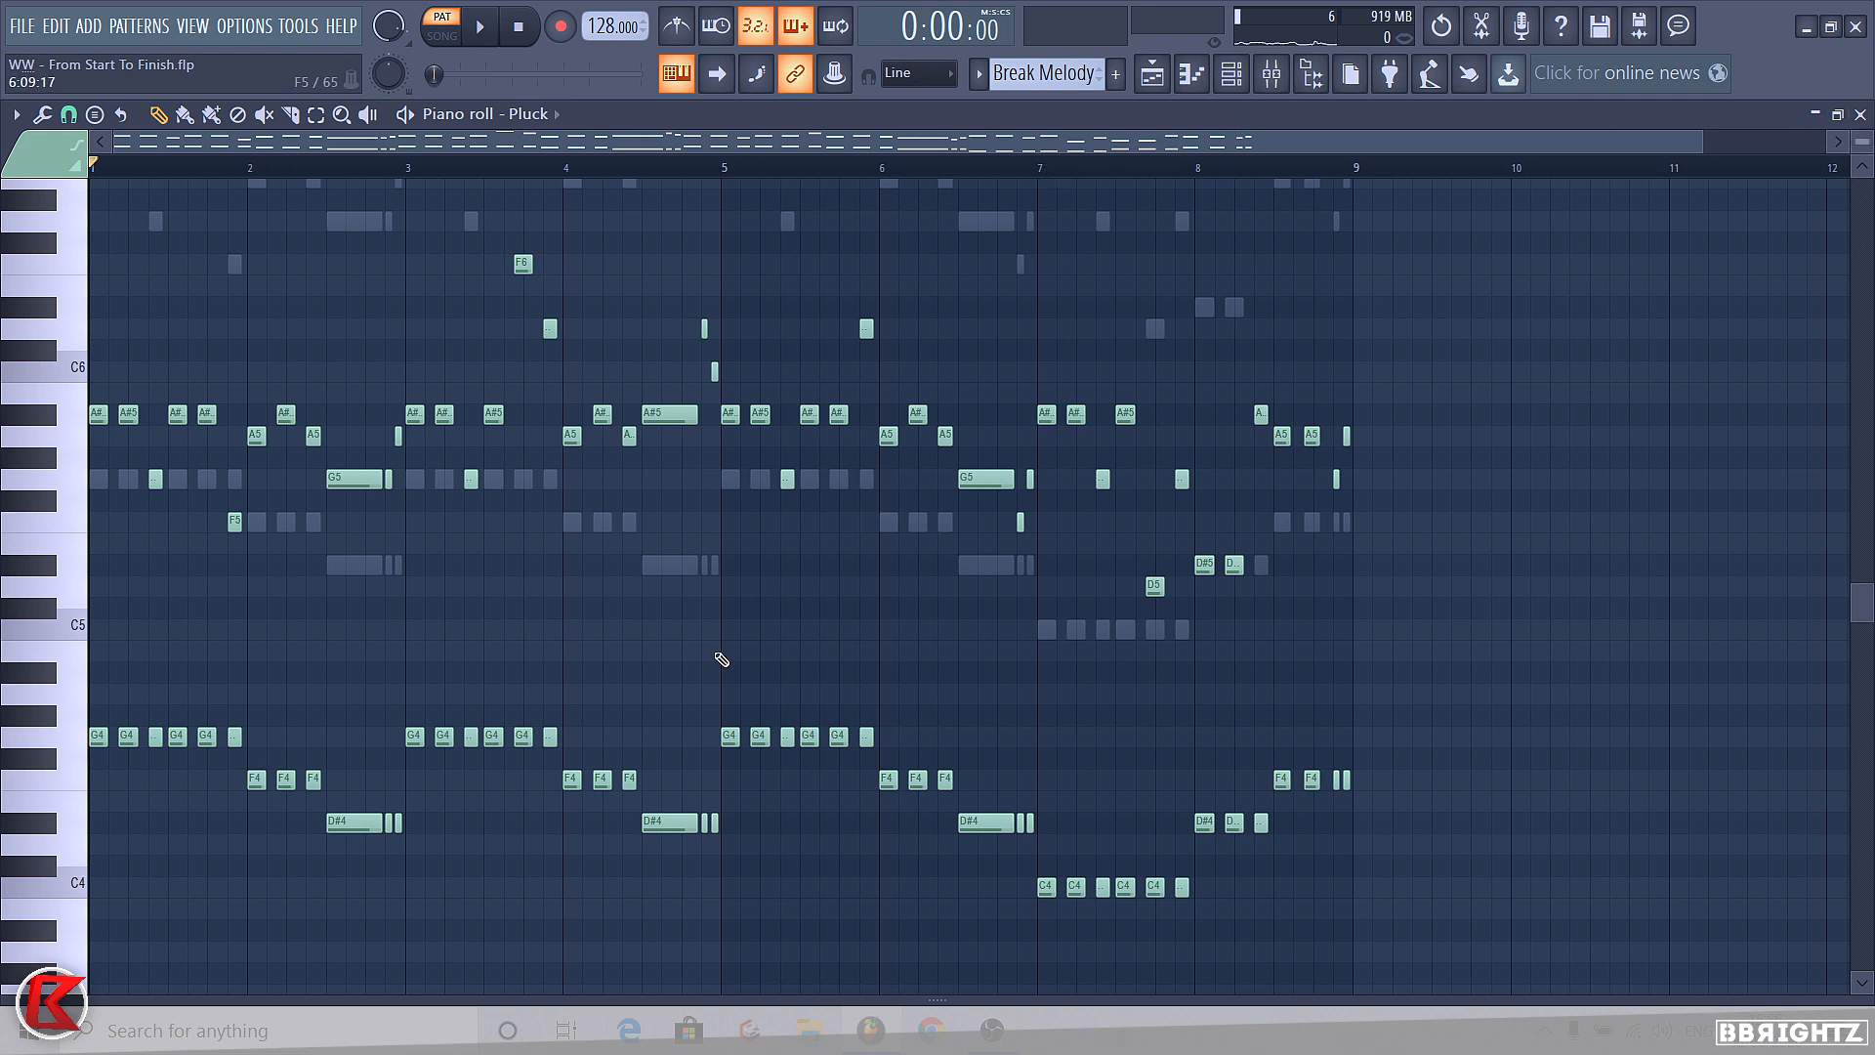
# - Try a Break Melody clip on Track 5 of the playlist, starting at bar 17, and delete it
pyautogui.click(1232, 74)
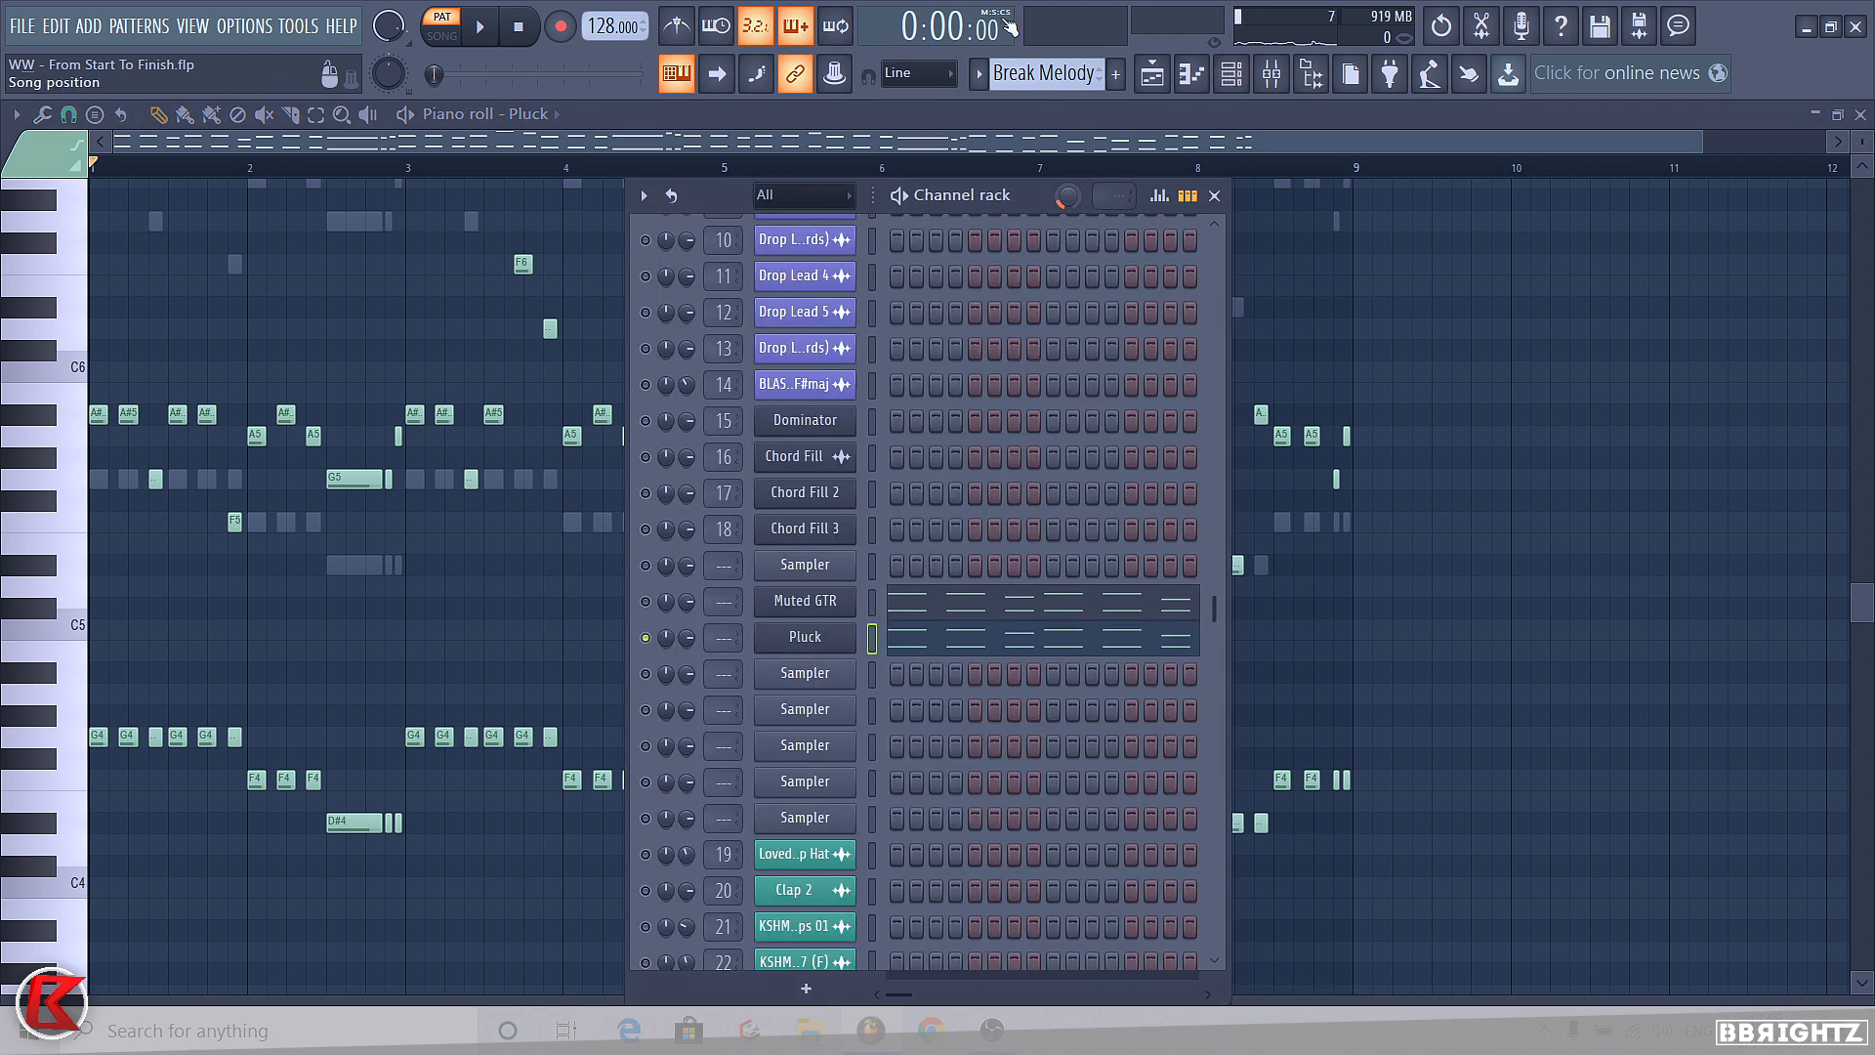
pyautogui.click(1153, 74)
pyautogui.click(1453, 413)
pyautogui.scroll(-3, 1453, 413)
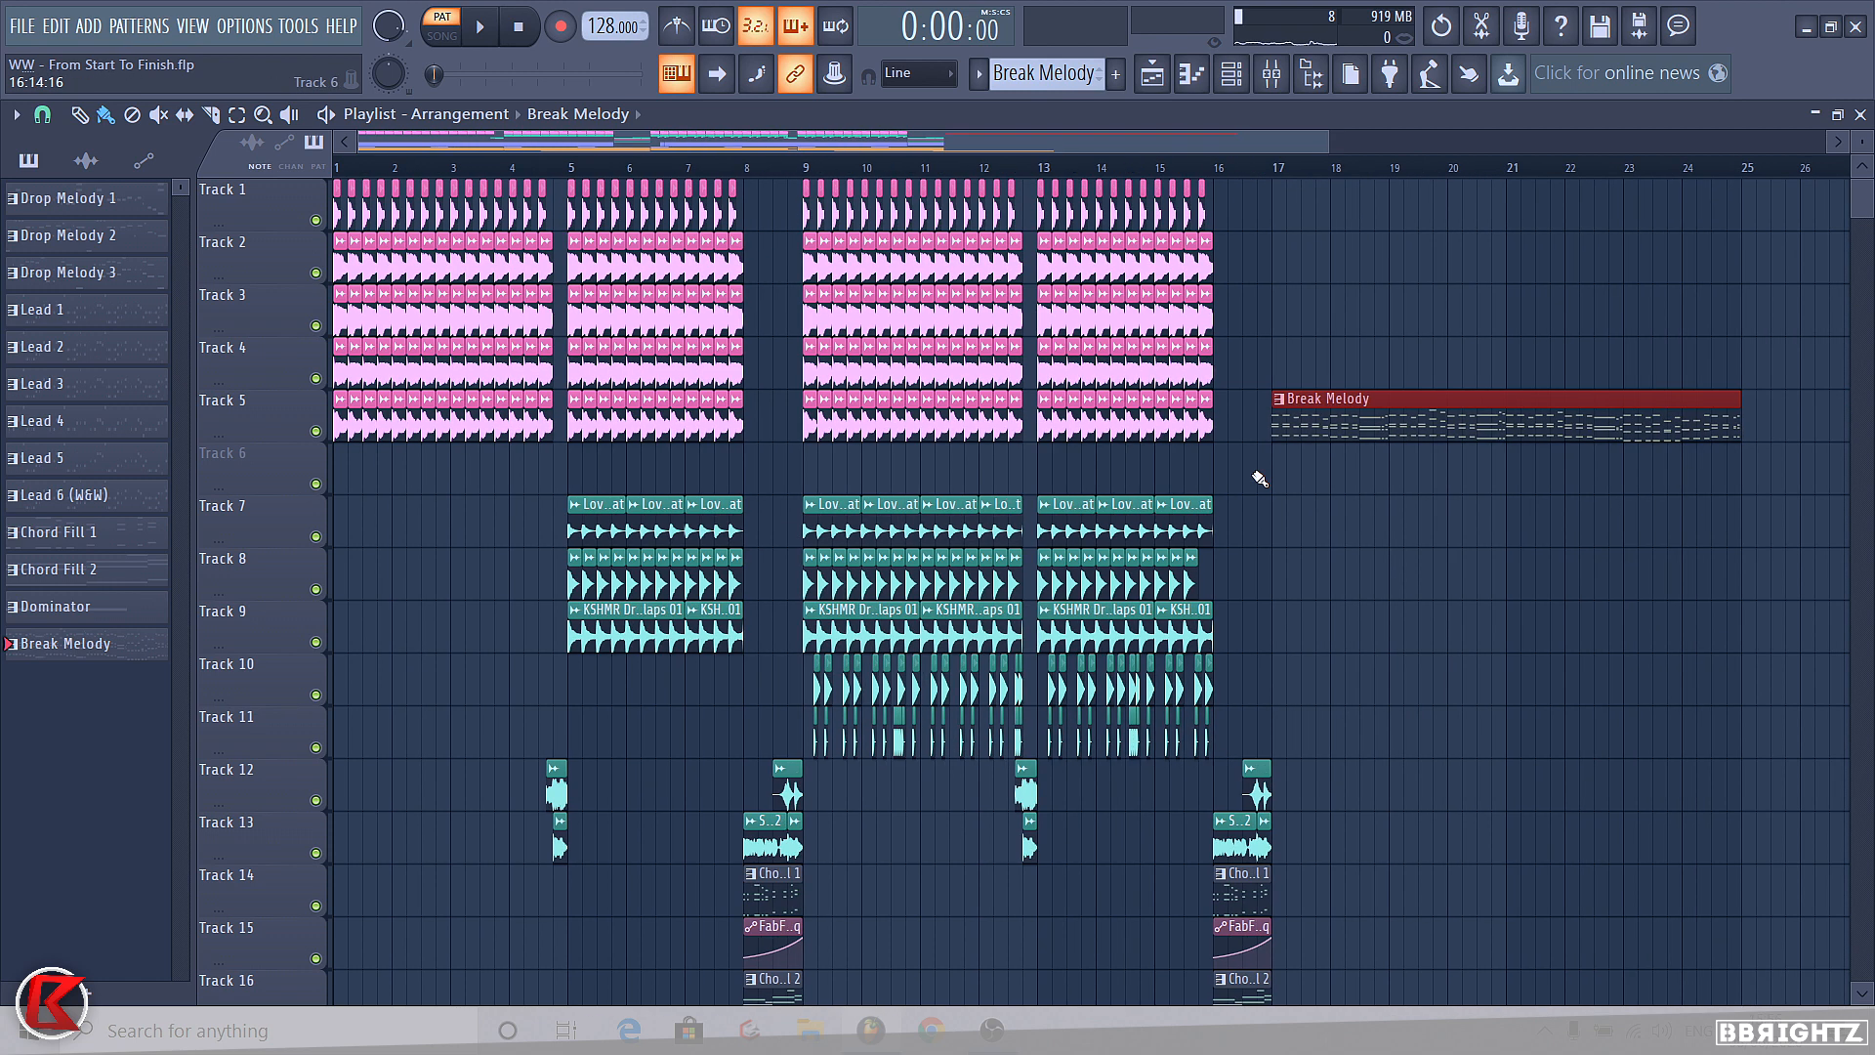
pyautogui.scroll(-1, 1347, 441)
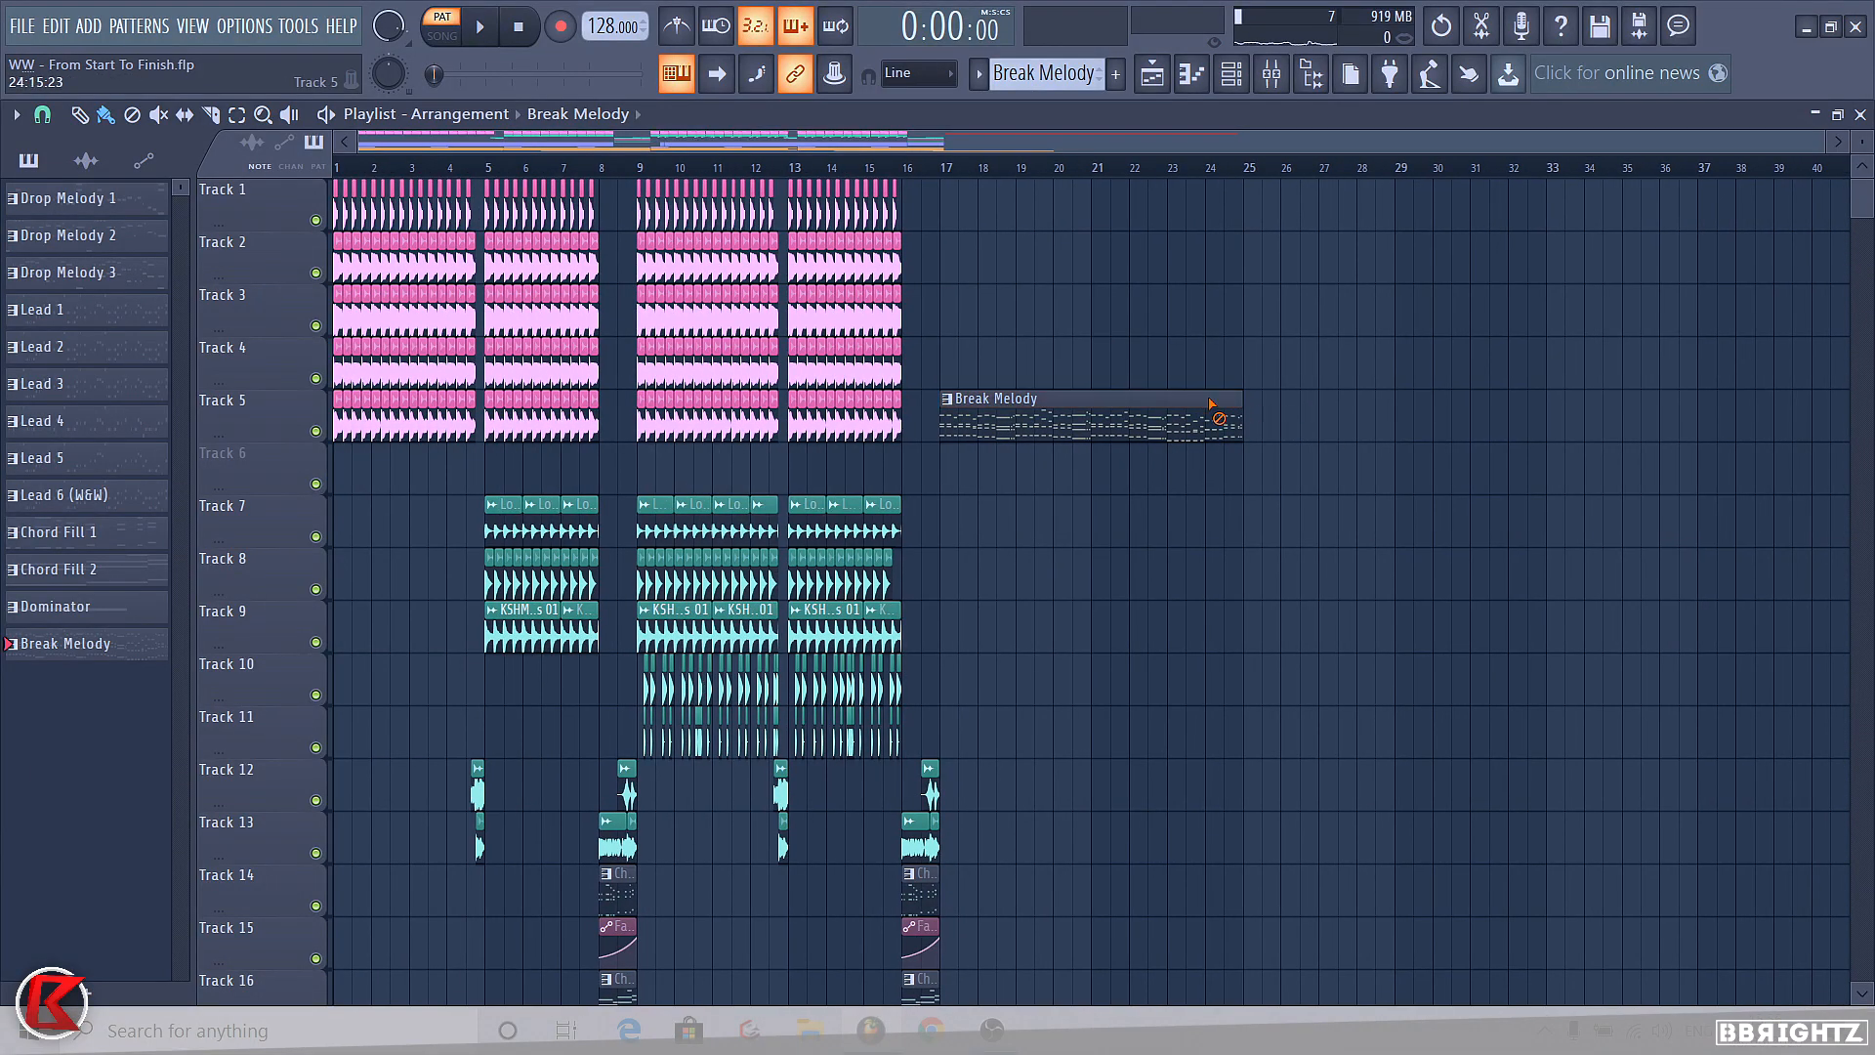
pyautogui.rightClick(1233, 409)
pyautogui.scroll(-2, 1185, 360)
# - Look at the filter type options in the Pluck's Nexus, dismiss the error dialog and close the plugin window
pyautogui.click(1232, 73)
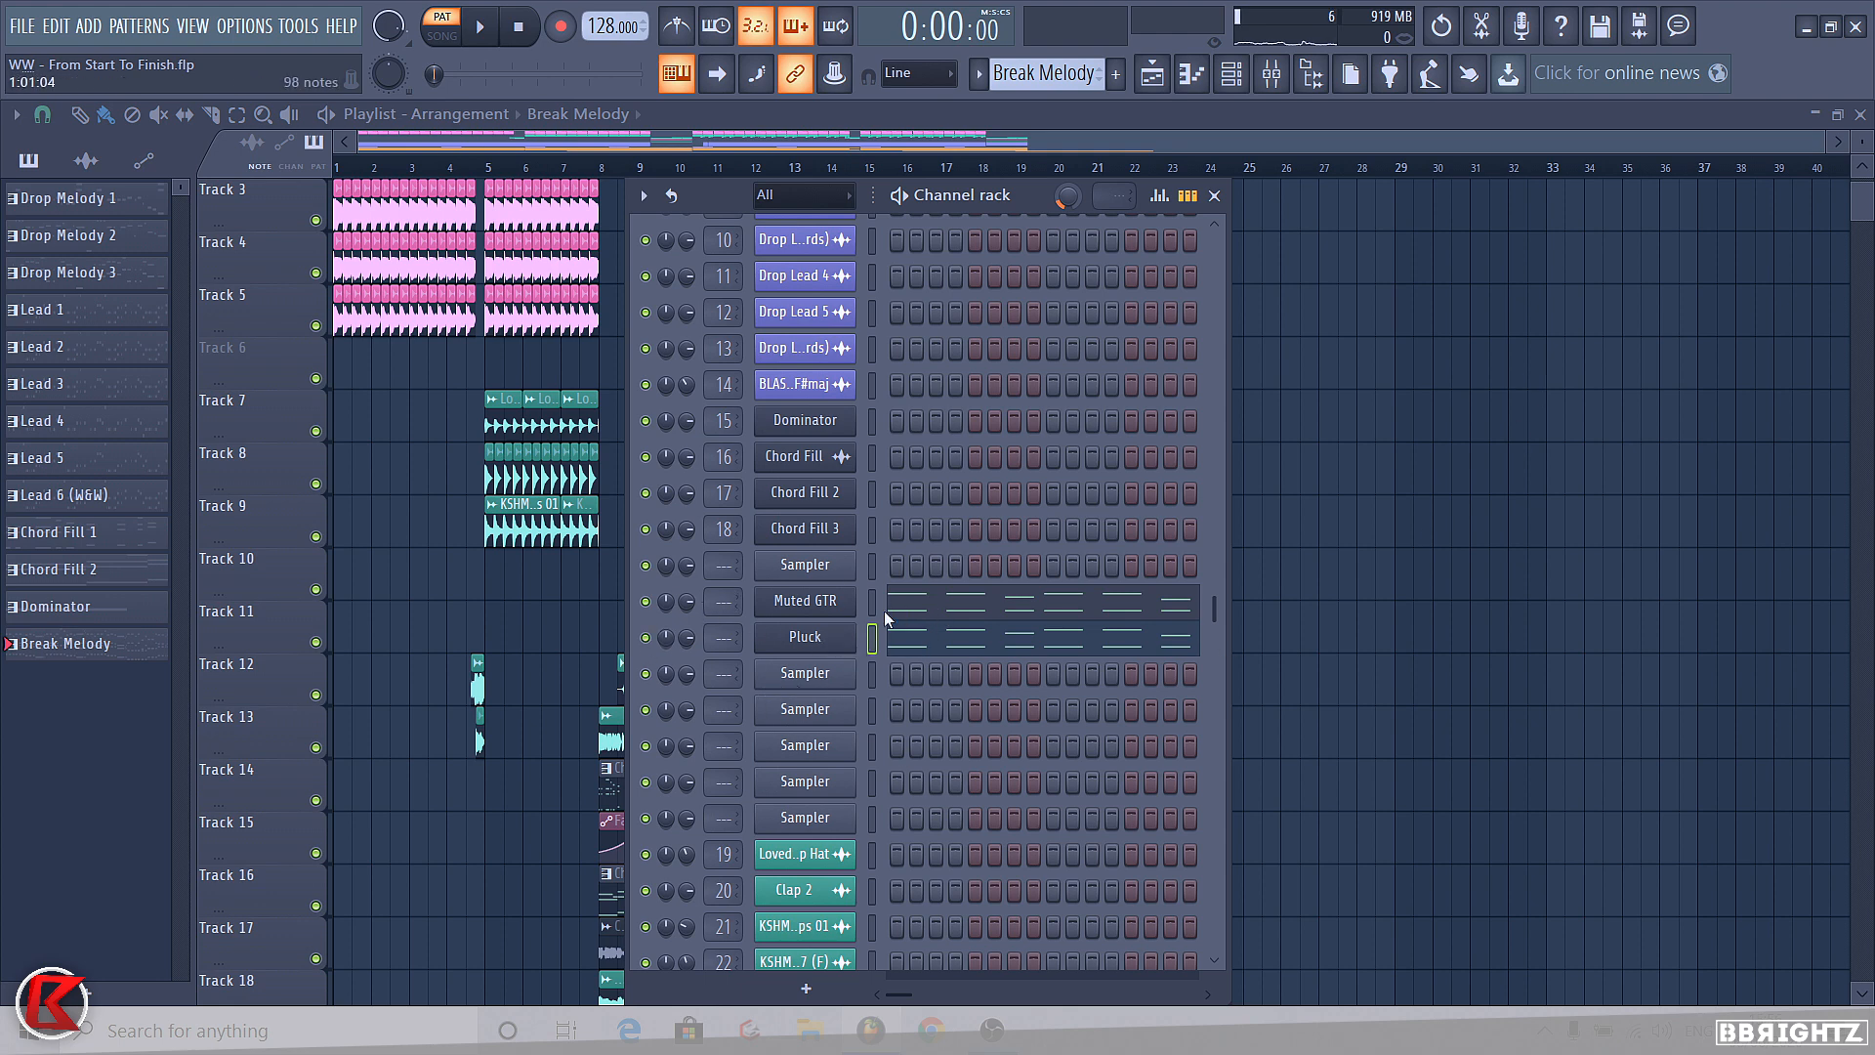
pyautogui.click(804, 639)
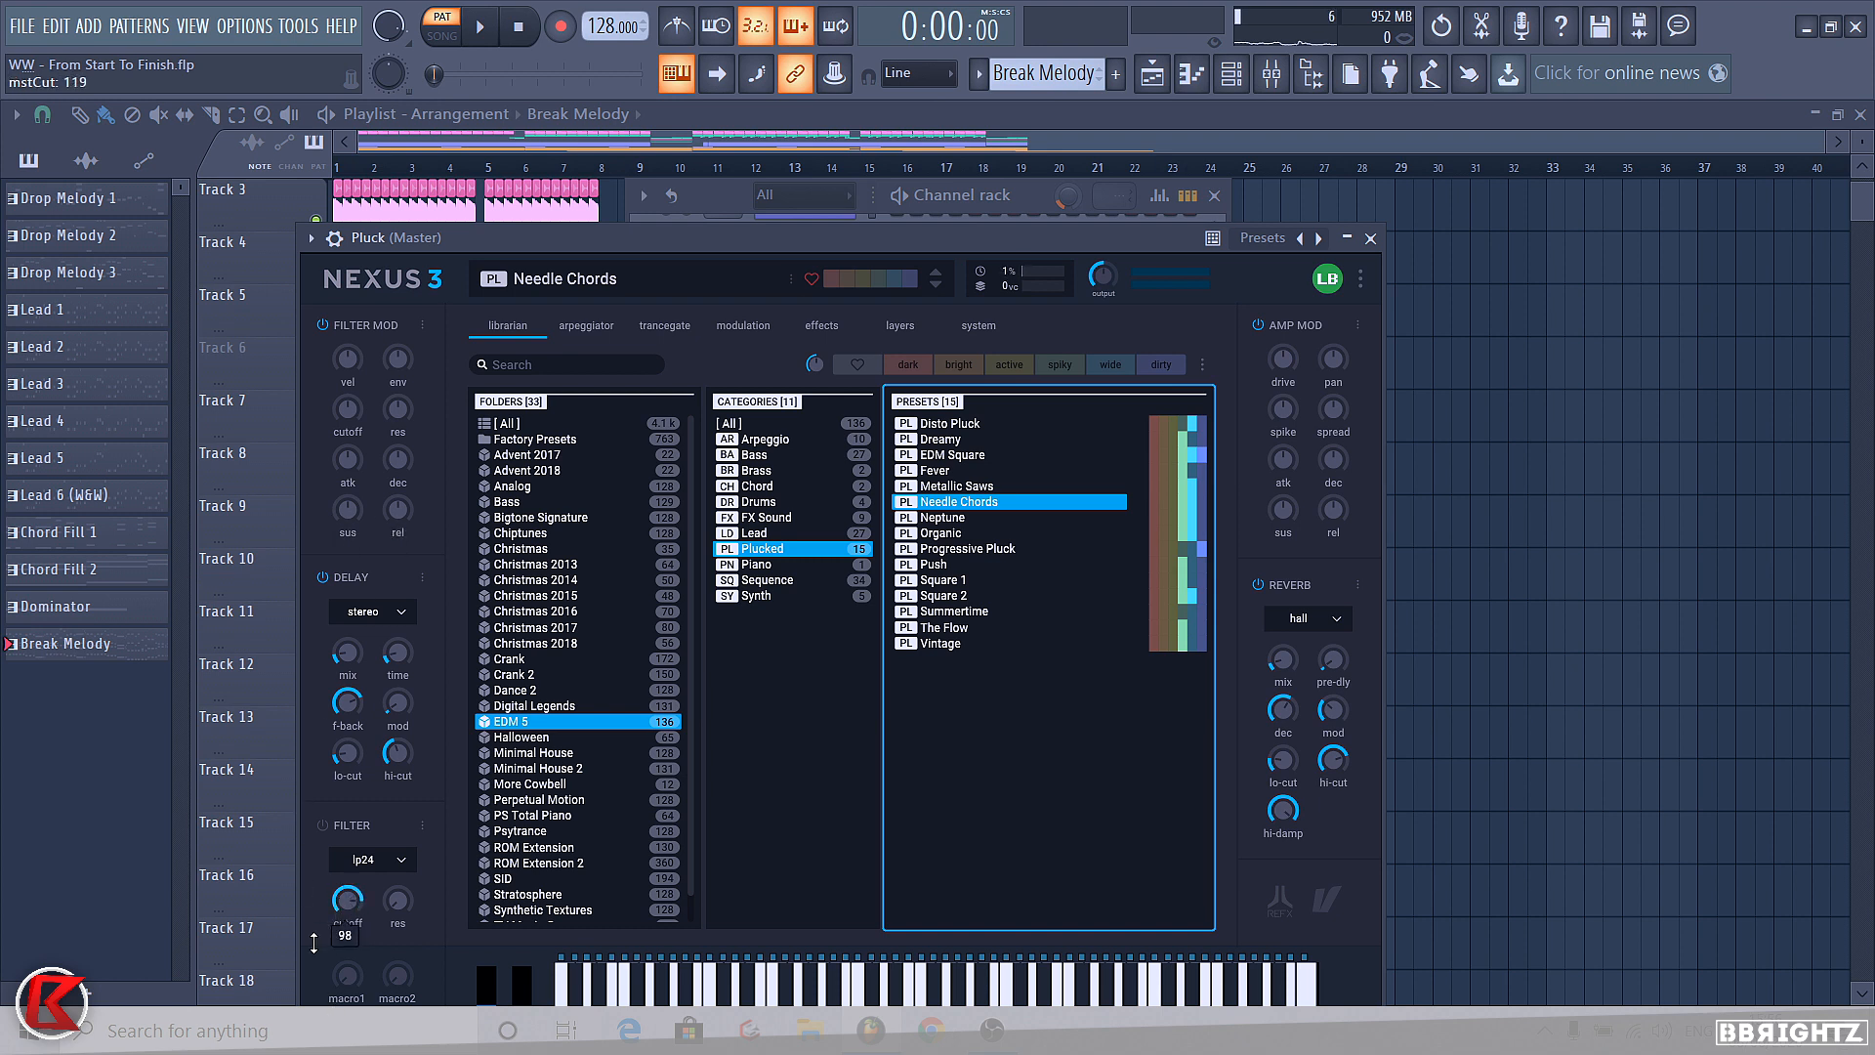
pyautogui.click(363, 861)
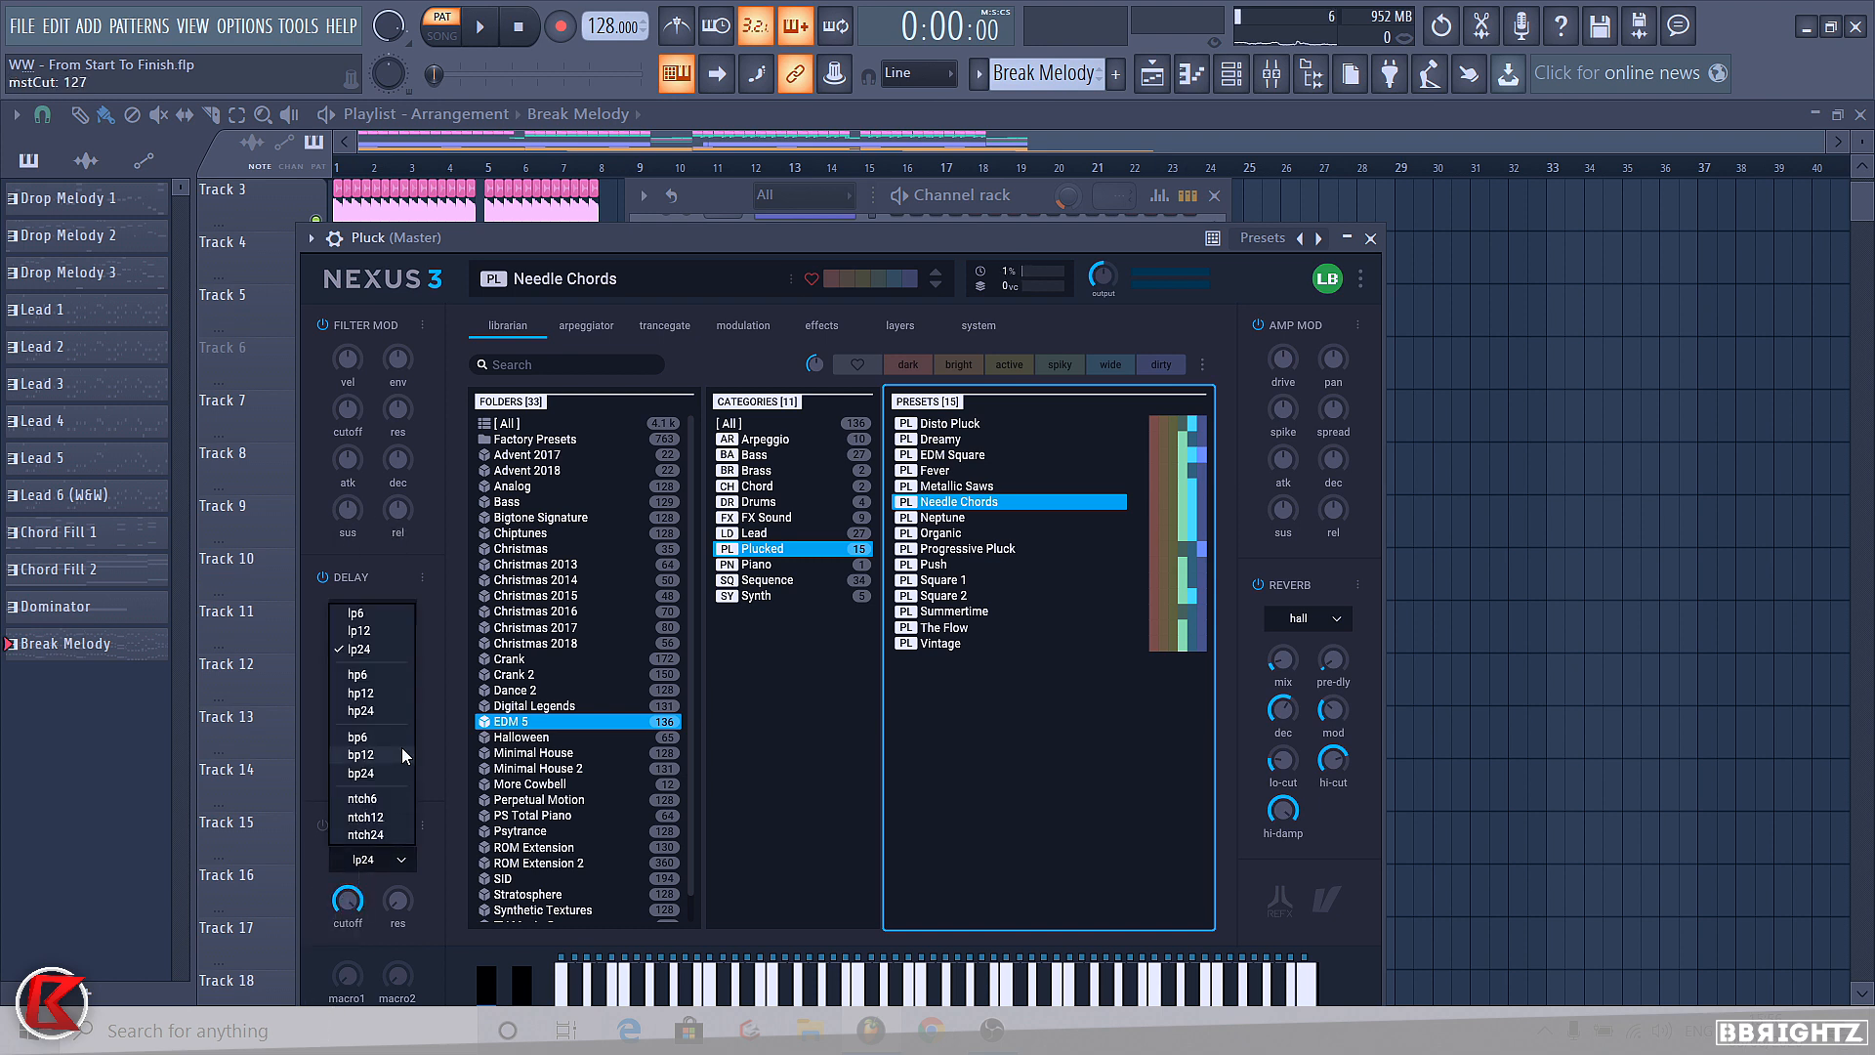
pyautogui.click(1372, 239)
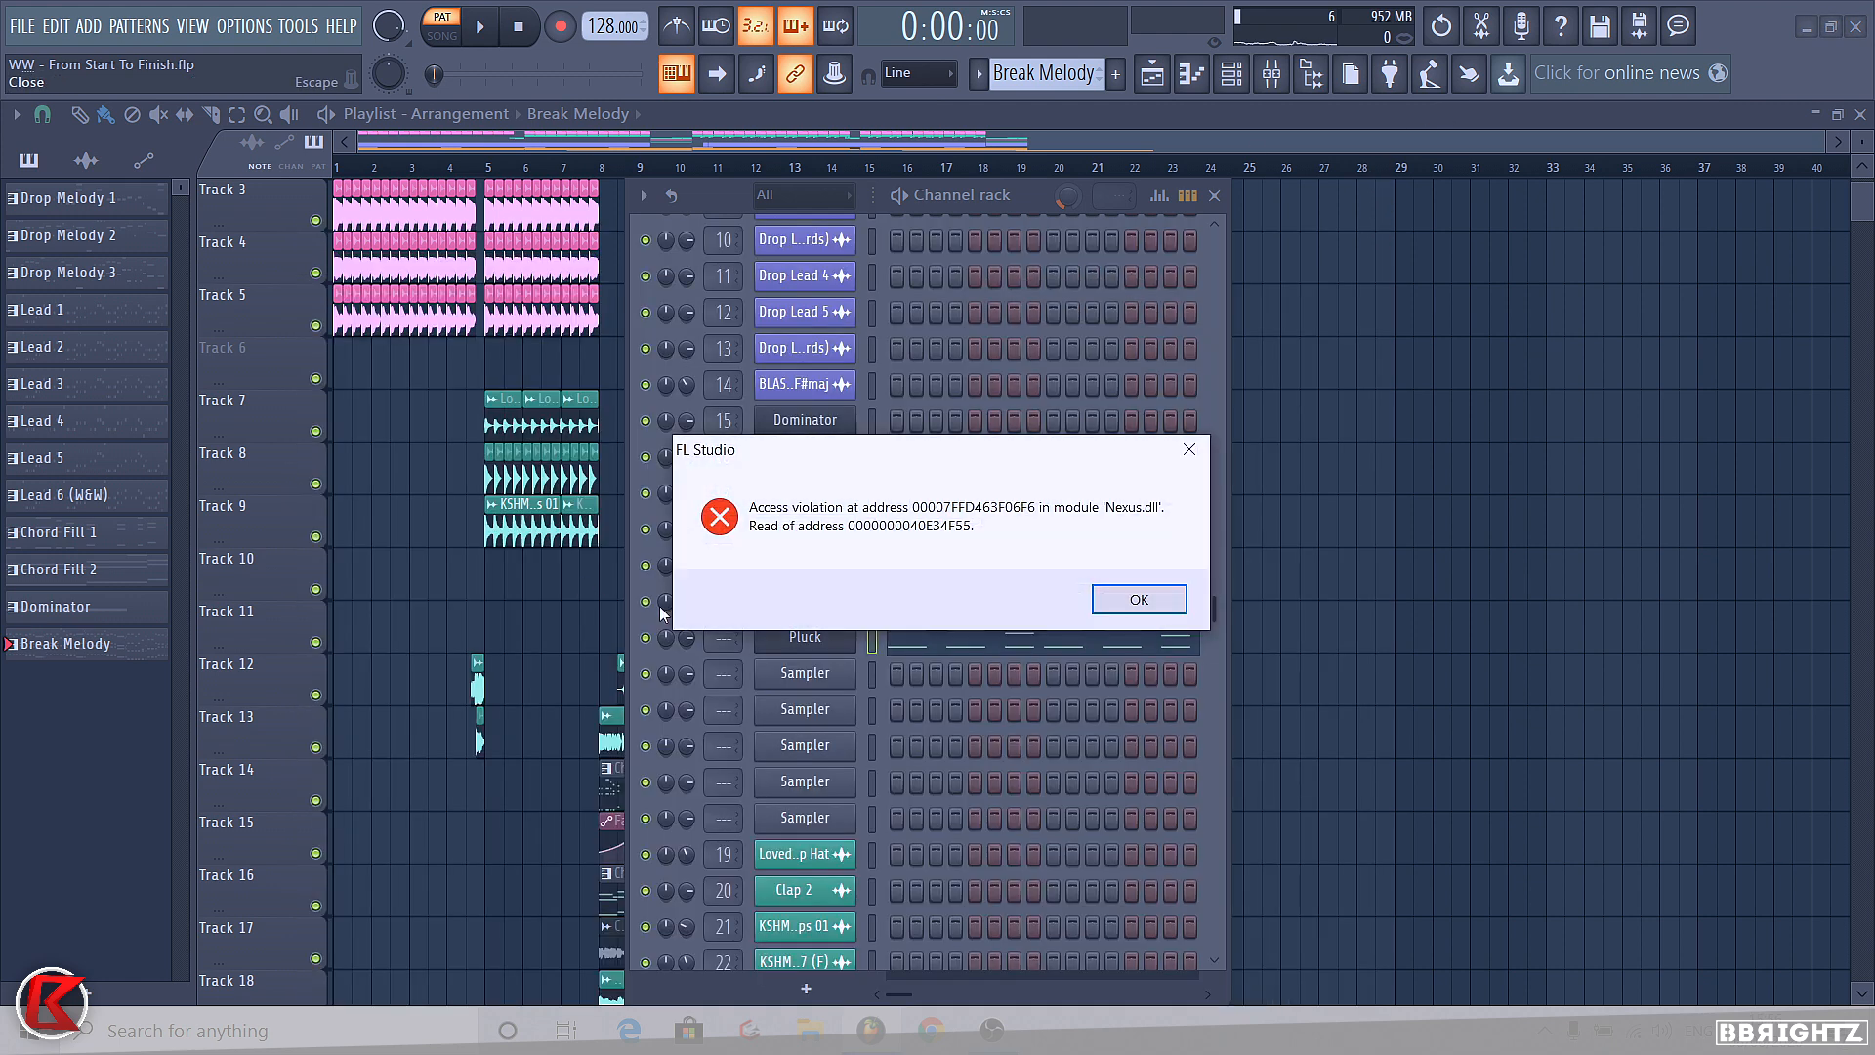
pyautogui.click(1125, 607)
pyautogui.click(789, 645)
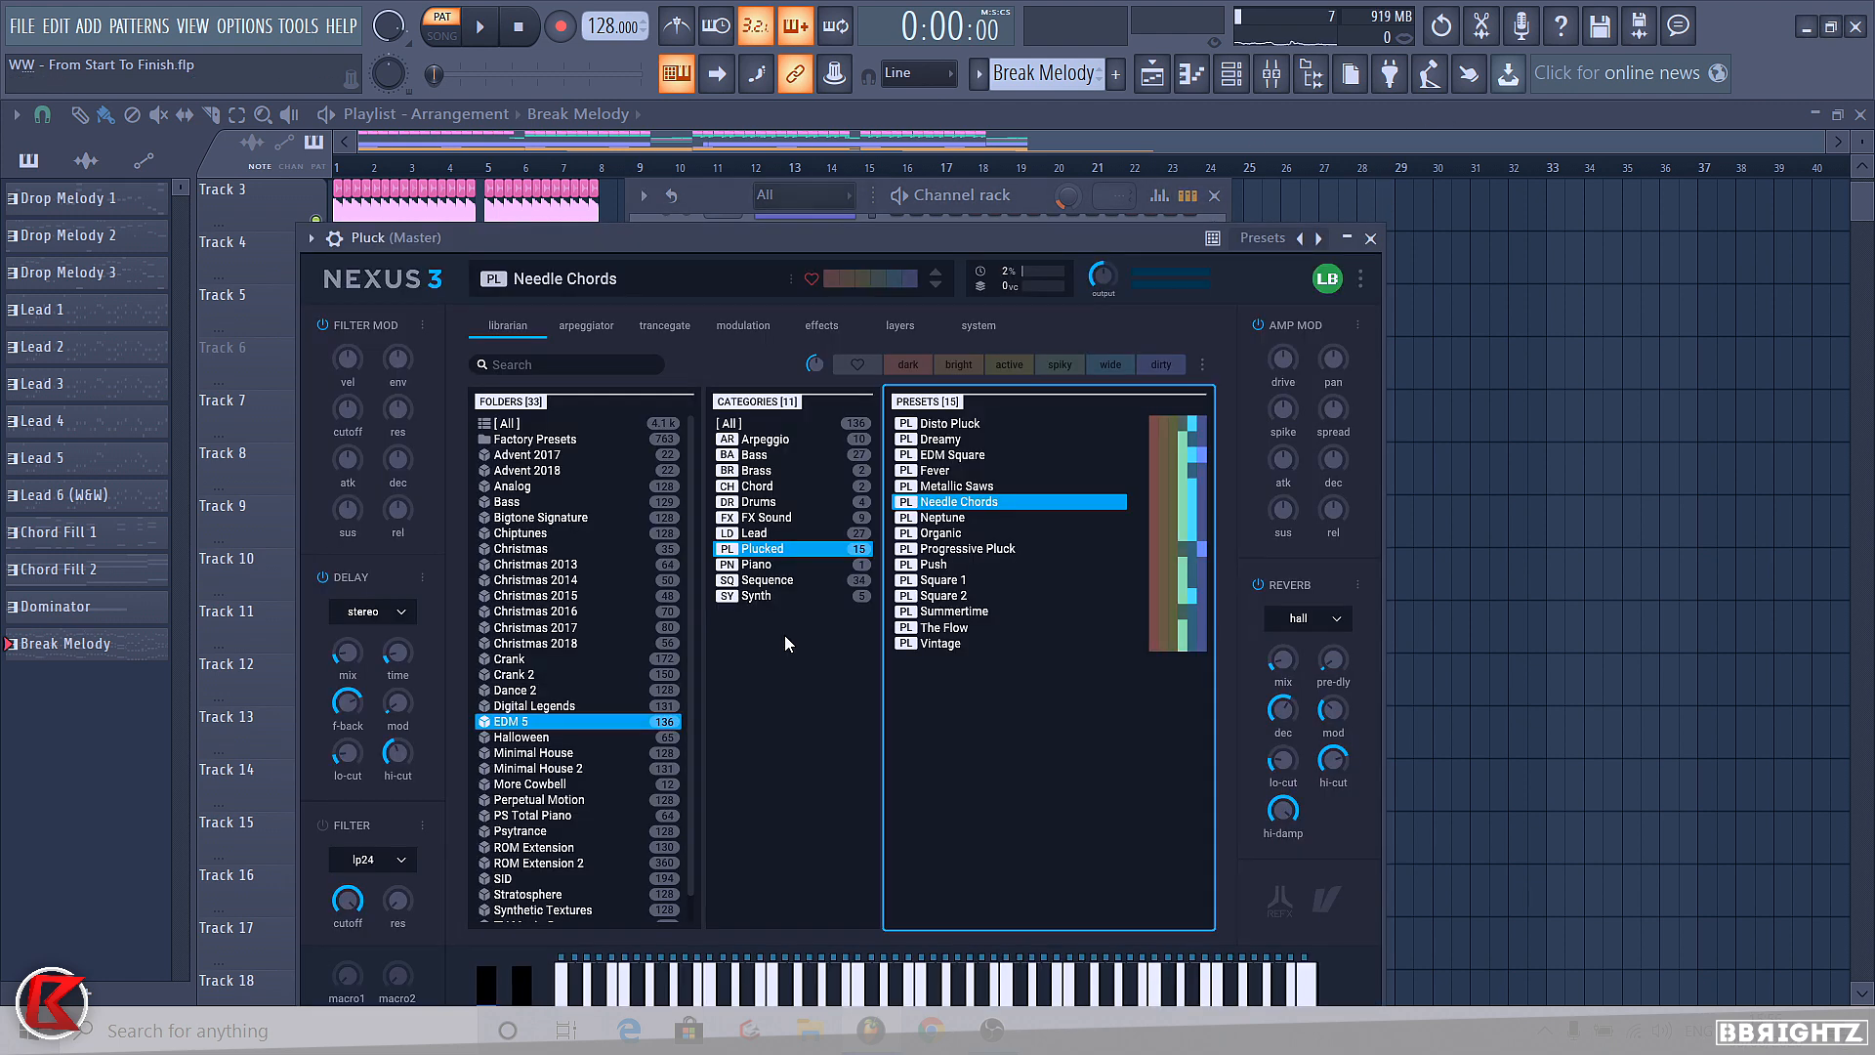
pyautogui.click(1366, 239)
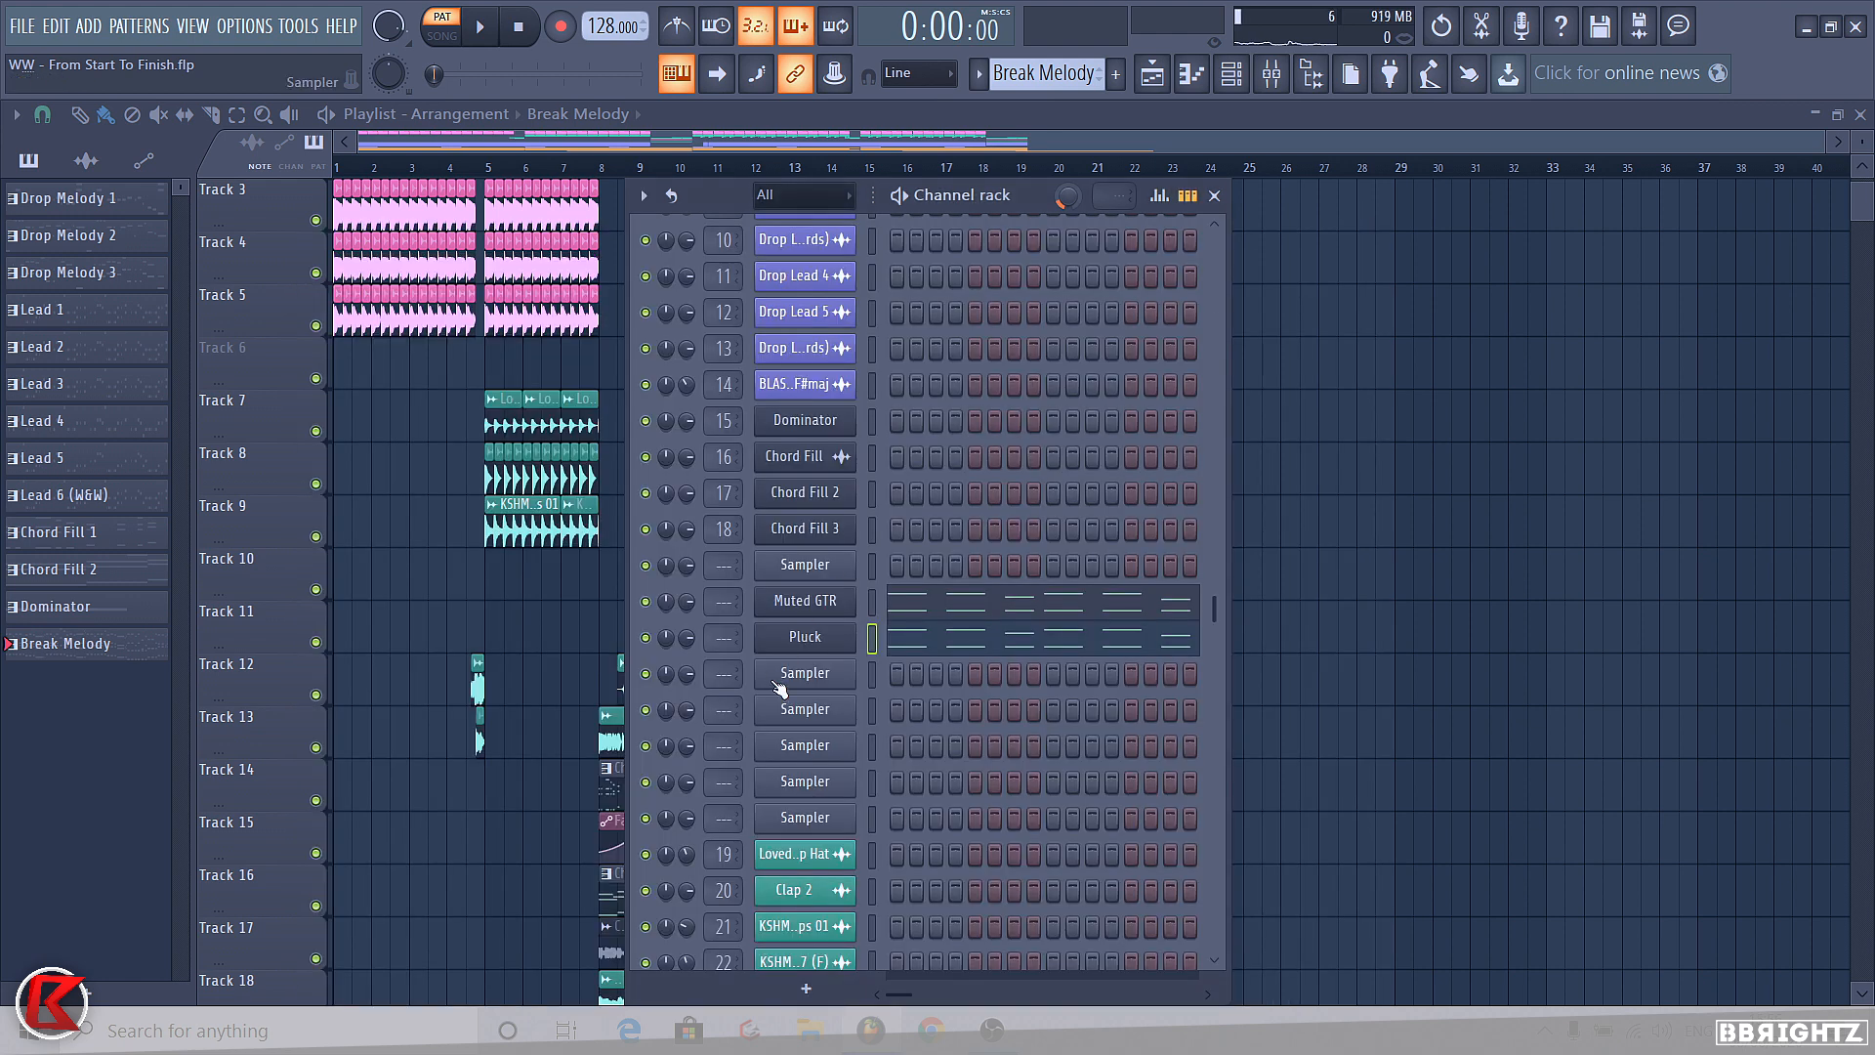
# - Add a Sylenth1 channel with the preset 031: LEAD - Feels Like W&W and try out its filter control cutoff and distortion
pyautogui.click(89, 27)
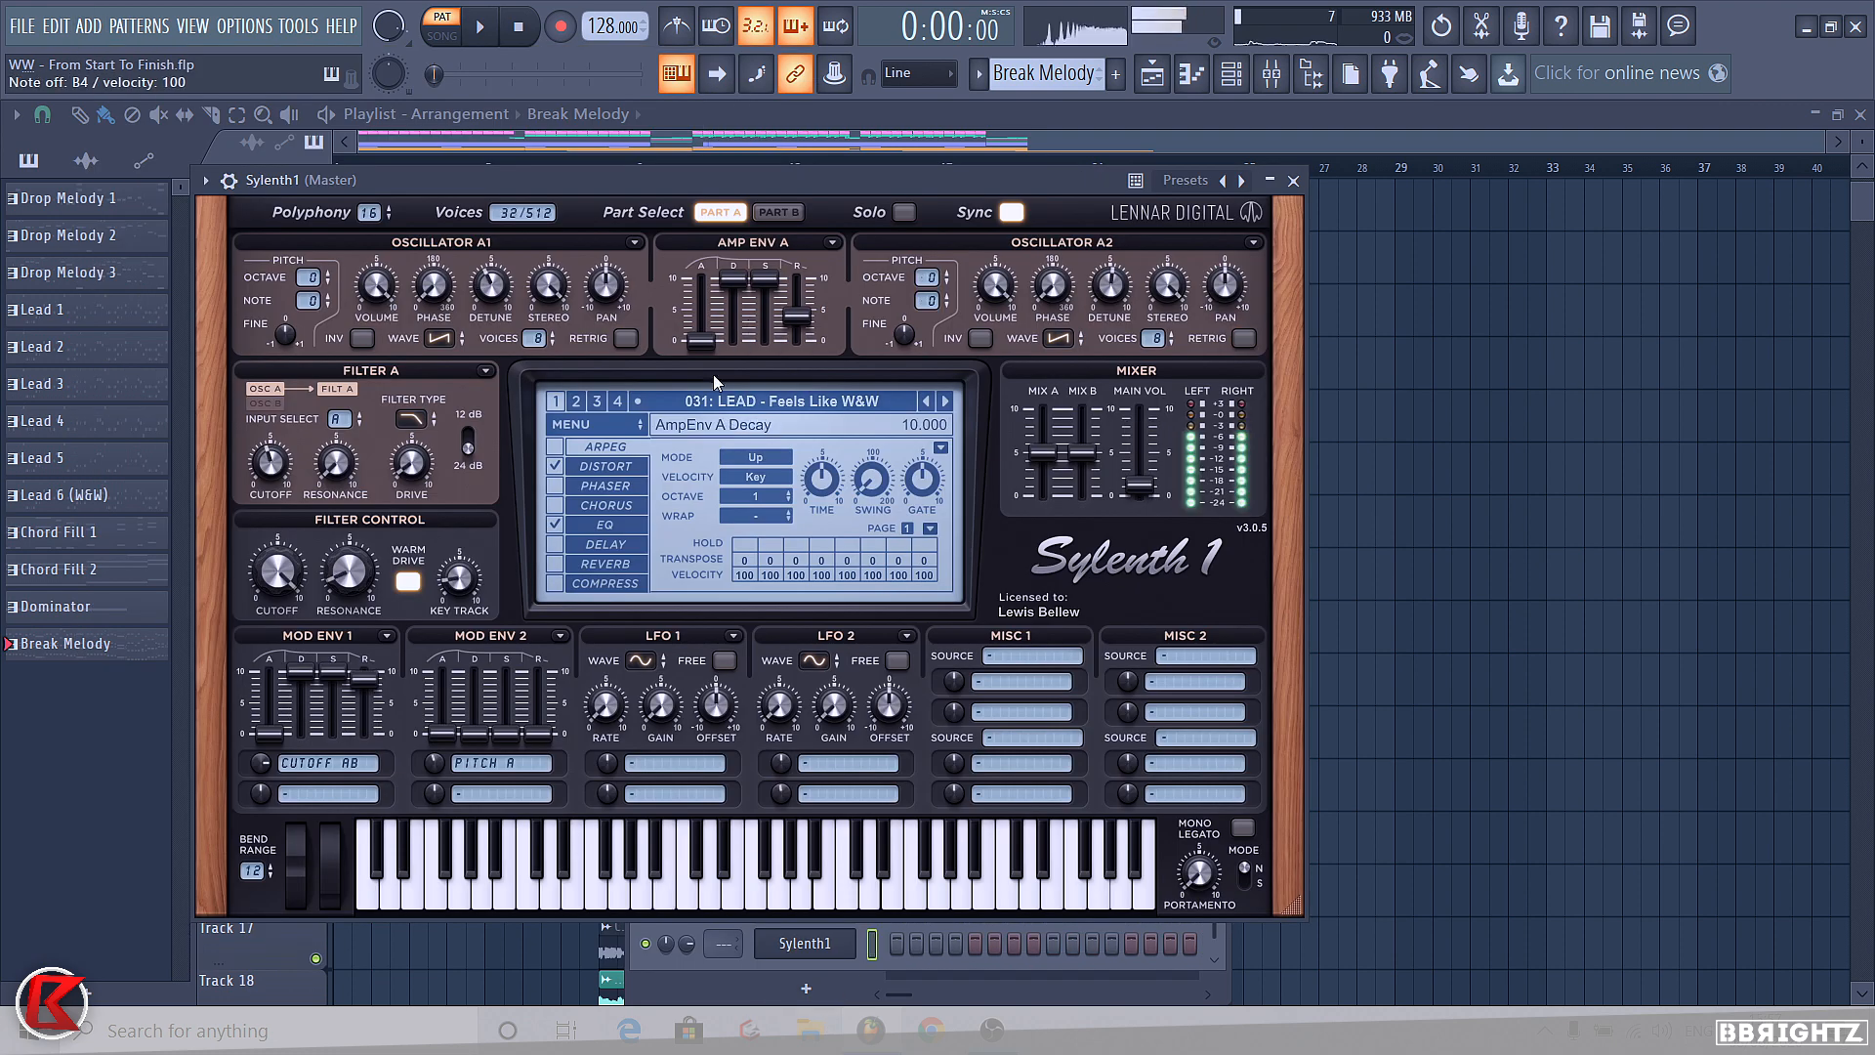
pyautogui.moveTo(280, 569); pyautogui.dragTo(236, 872)
pyautogui.click(606, 466)
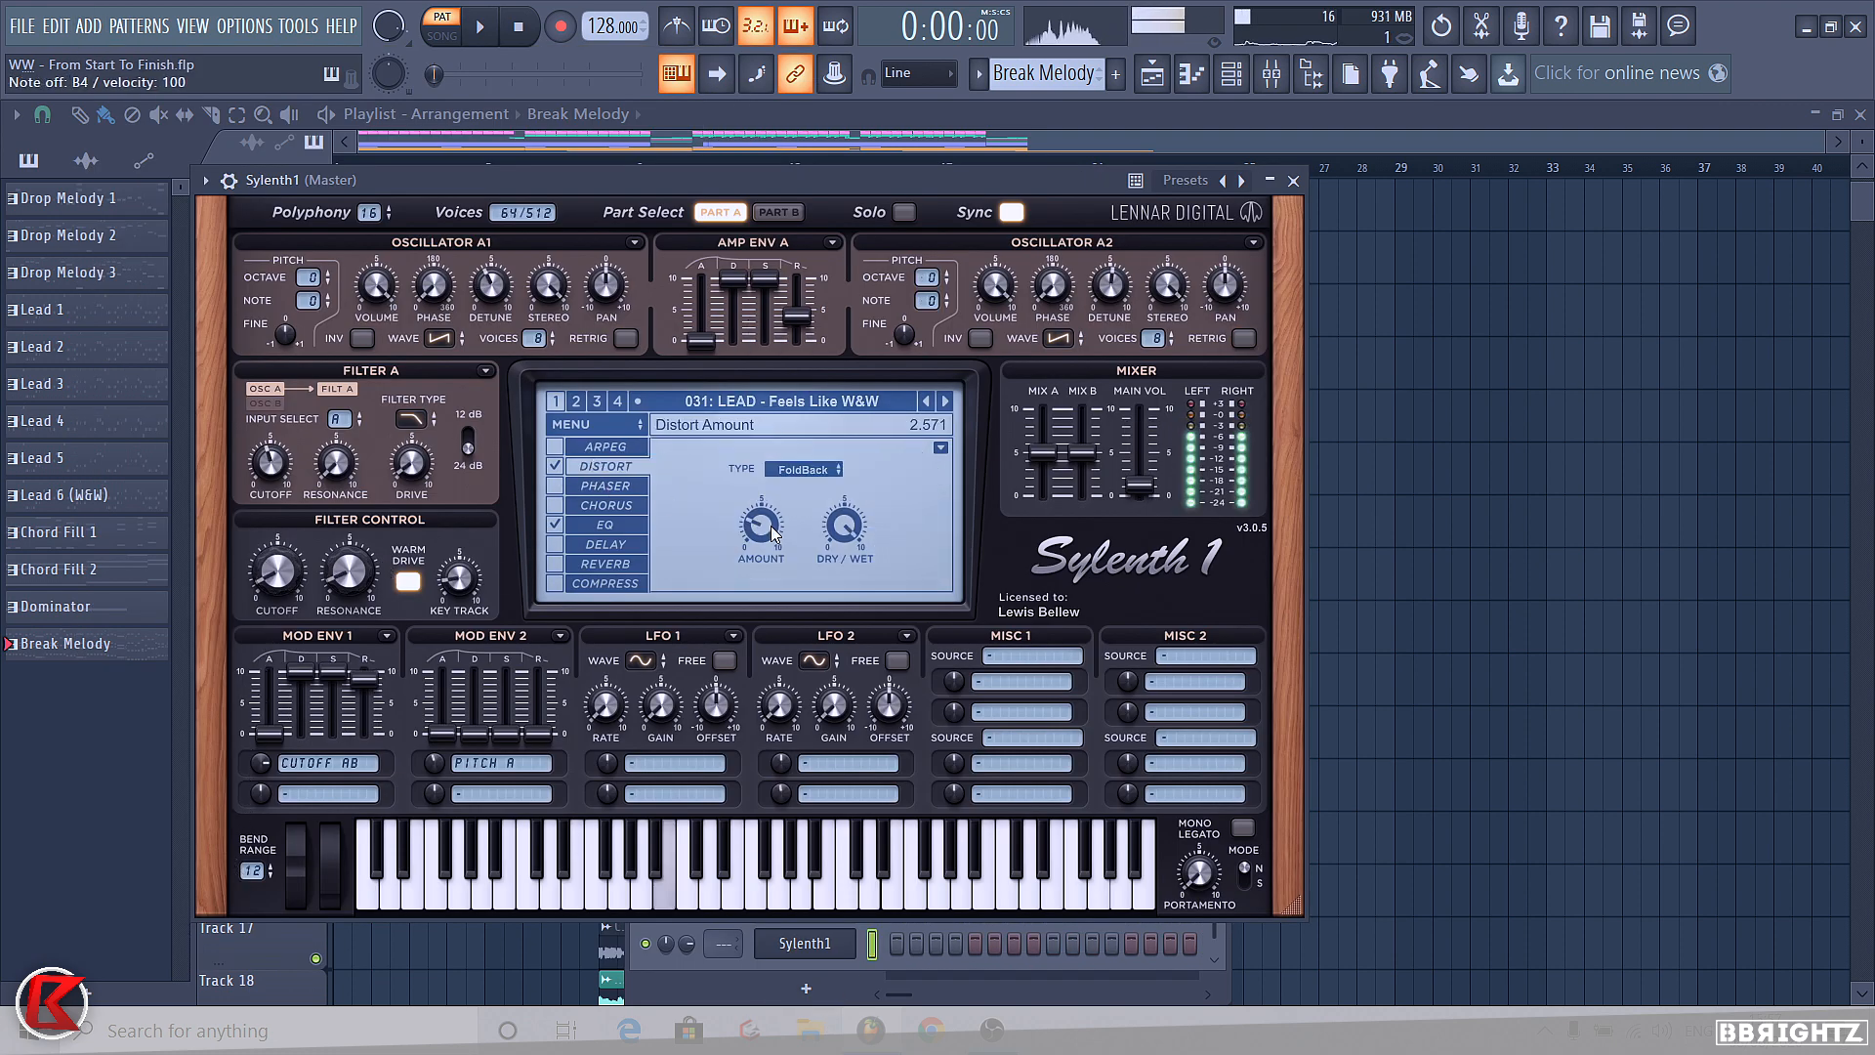
pyautogui.moveTo(845, 533); pyautogui.dragTo(764, 906)
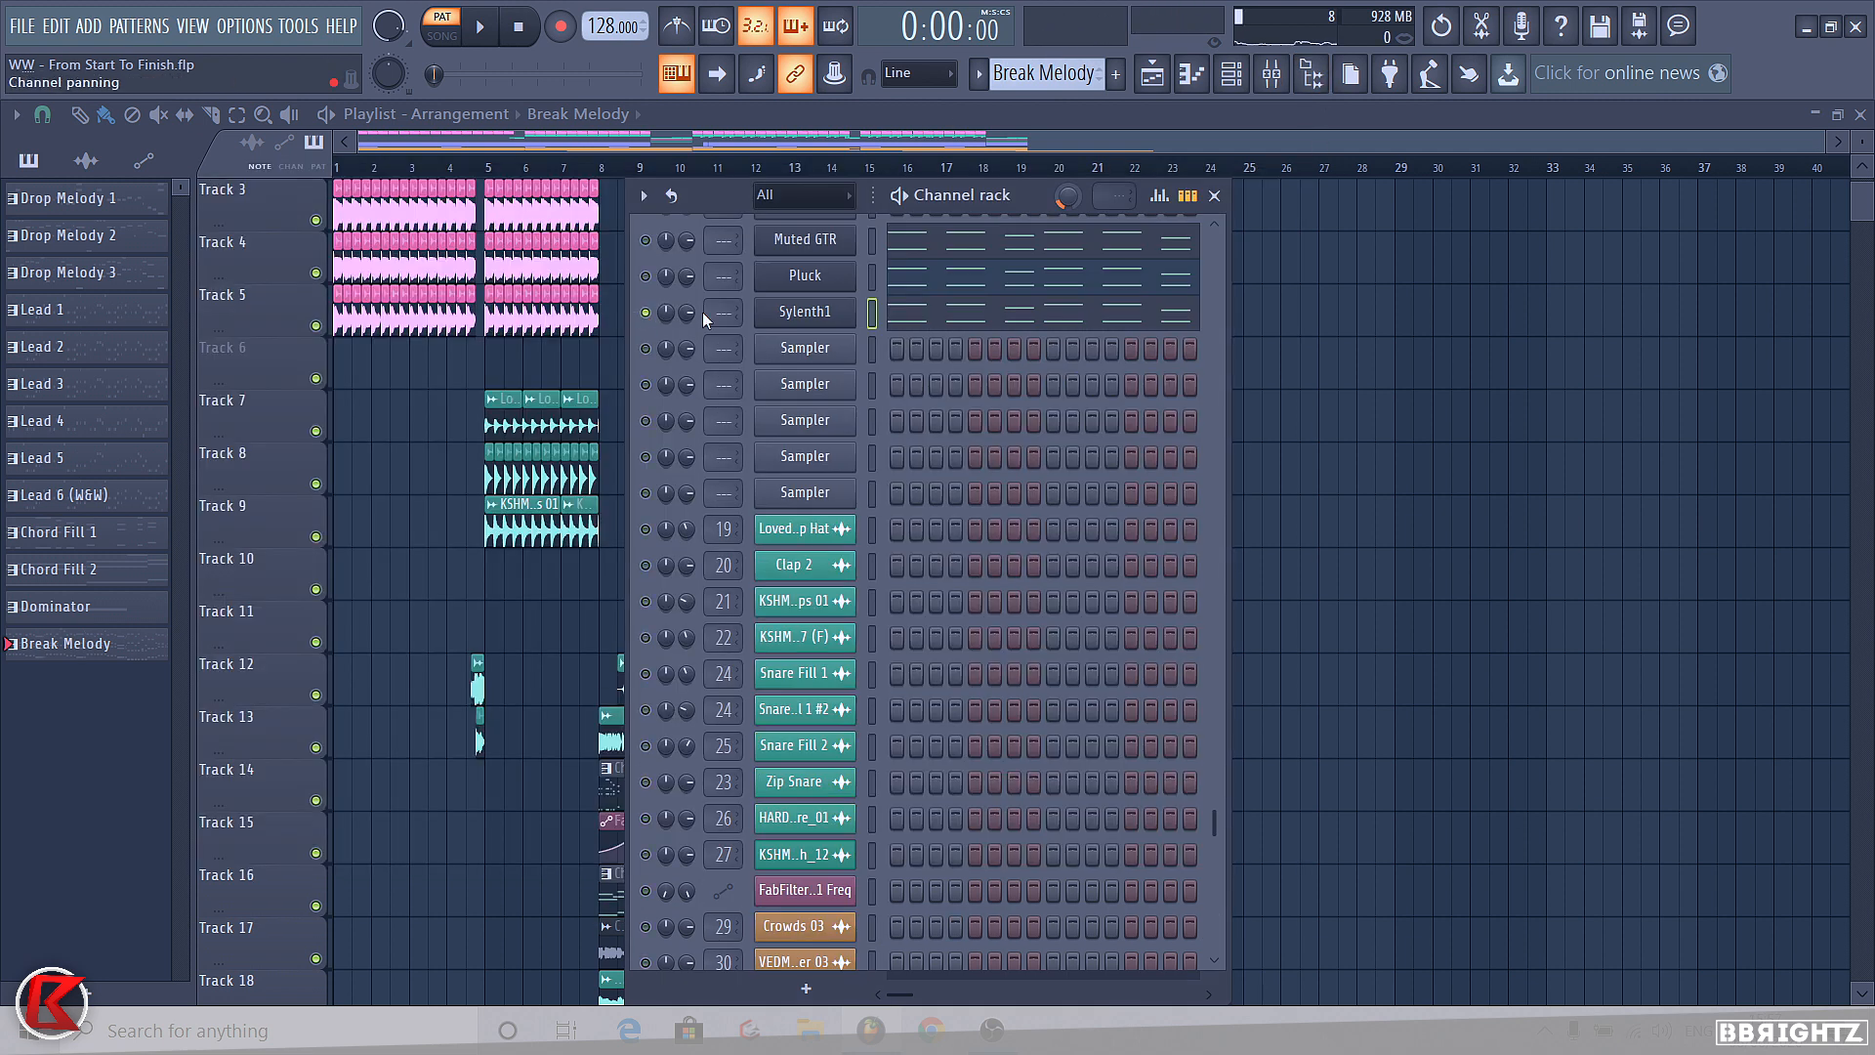
# - Play the pattern and try the Sylenth1's lower phrase one octave down in the piano roll
pyautogui.press('space')
pyautogui.click(804, 312)
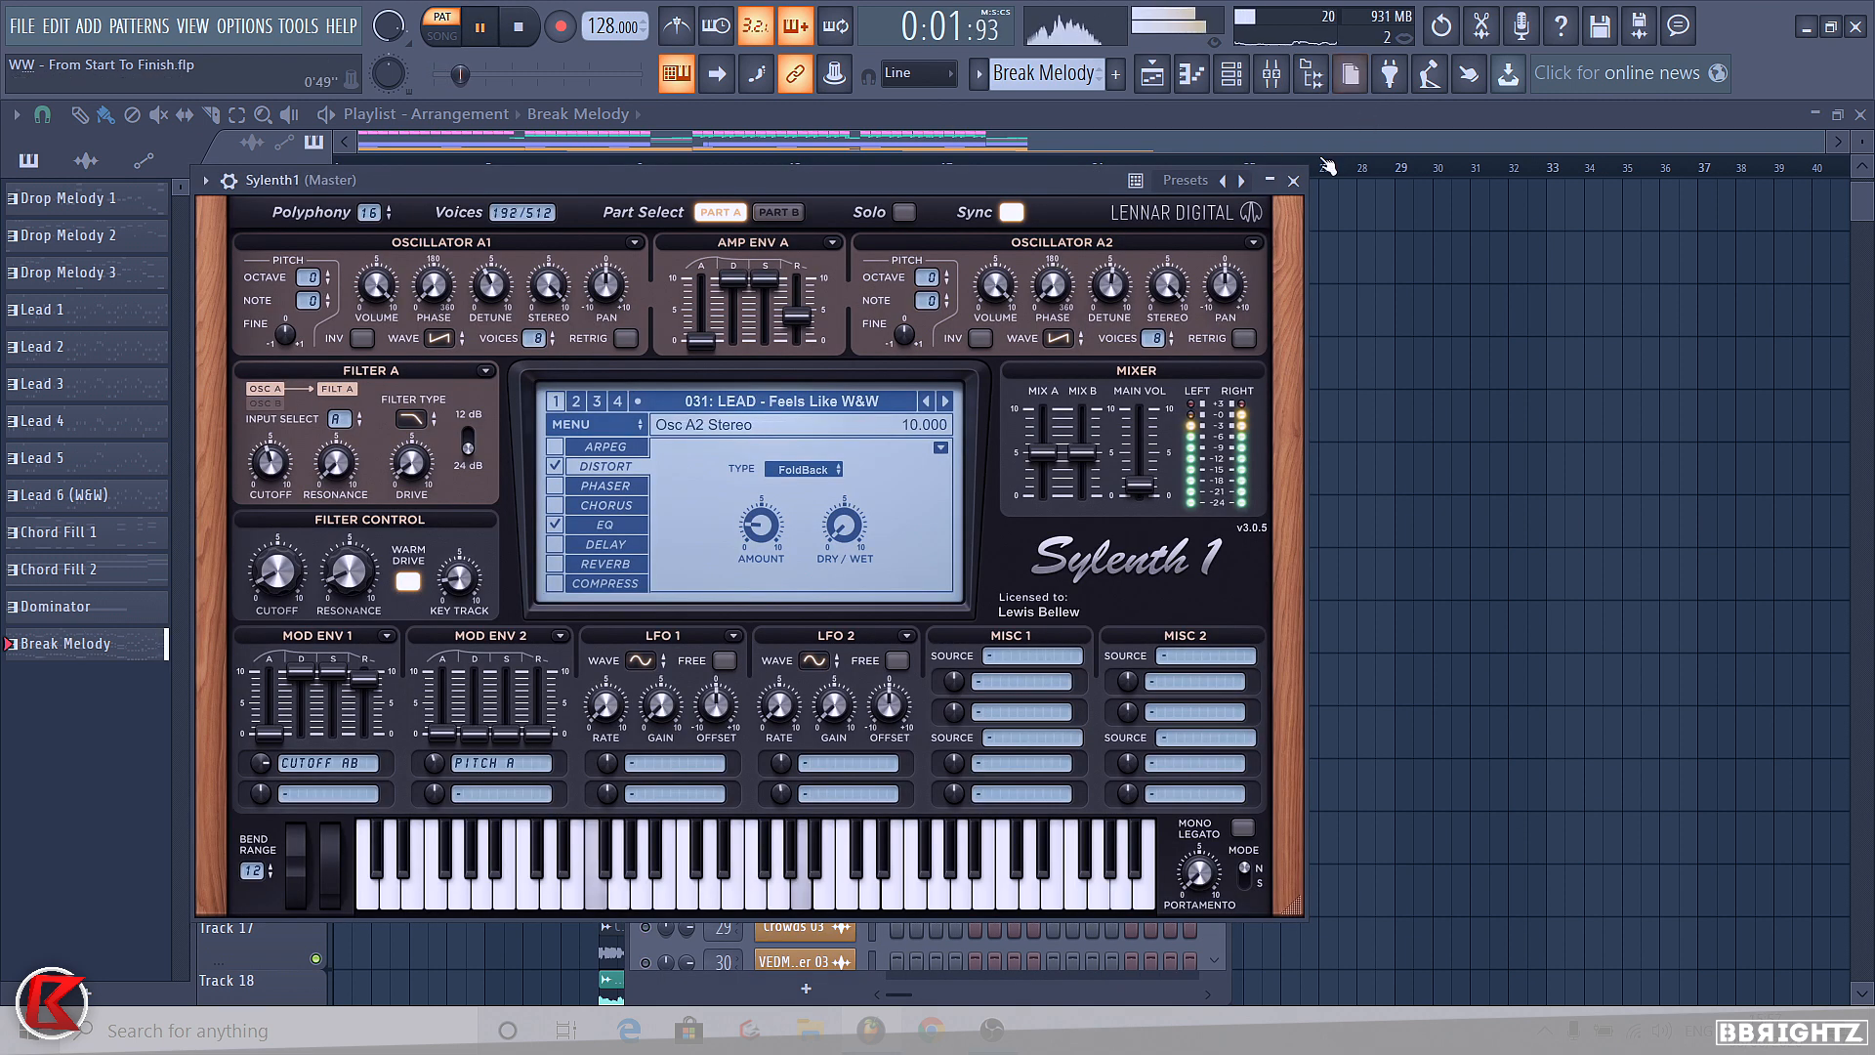
pyautogui.click(1299, 174)
pyautogui.click(937, 325)
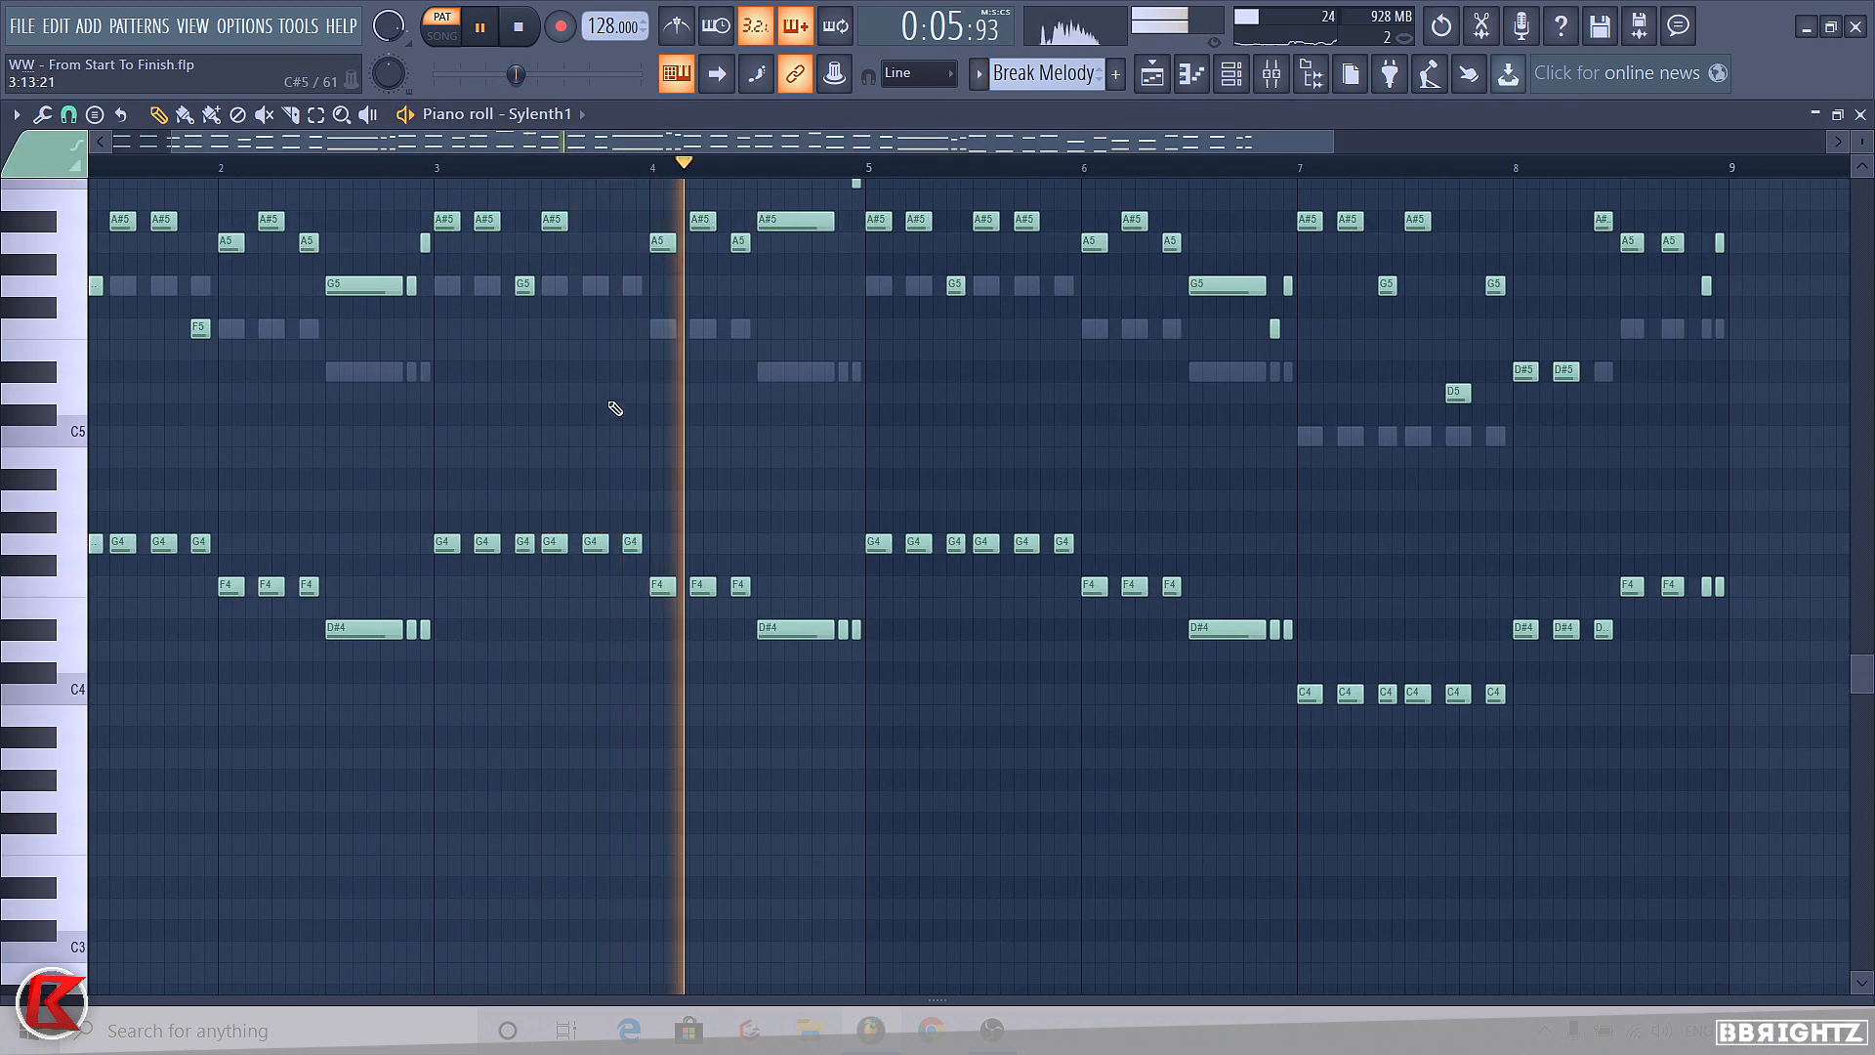
pyautogui.moveTo(1779, 787); pyautogui.dragTo(2, 509)
pyautogui.hotkey('ctrl', 'Down')
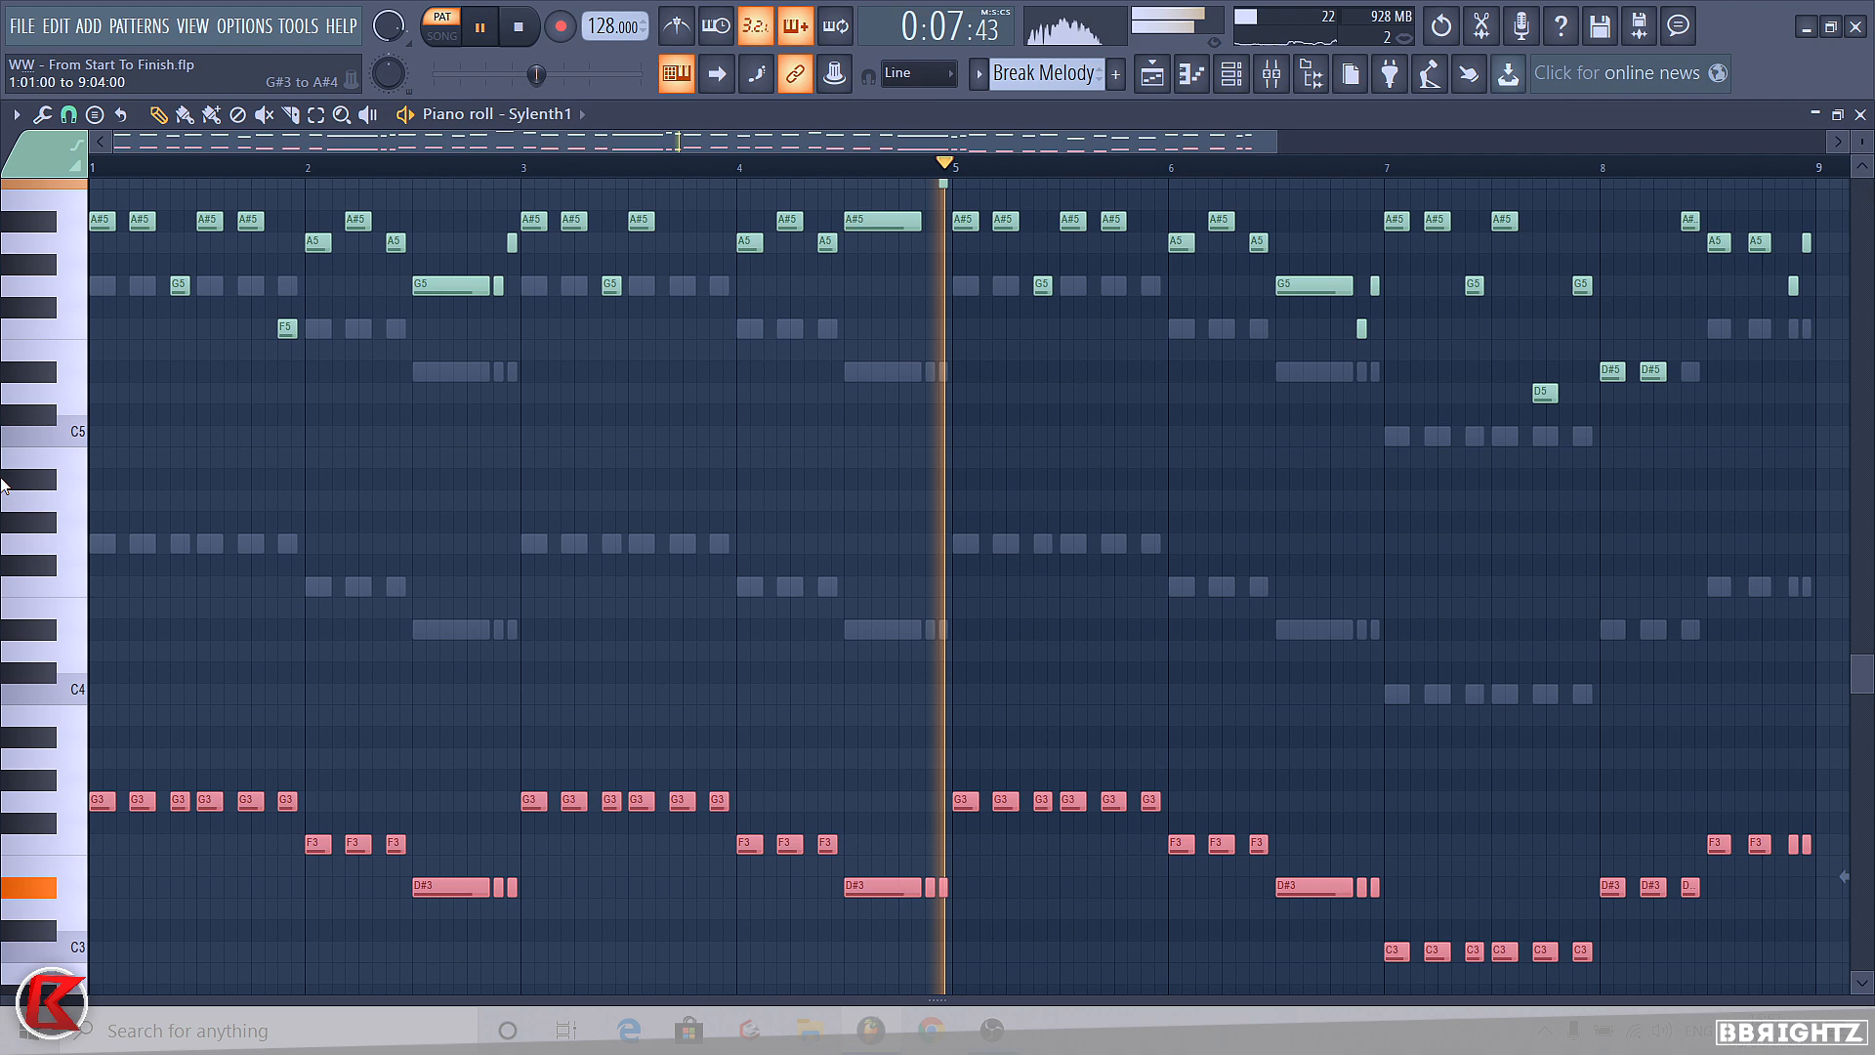
# - Try the Sylenth1's upper lead line one octave down as well and clear the selection
pyautogui.keyDown('ctrl'); pyautogui.click(591, 554); pyautogui.keyUp('ctrl')
pyautogui.scroll(-1, 1133, 501)
pyautogui.moveTo(1791, 553); pyautogui.dragTo(82, 168)
pyautogui.hotkey('ctrl', 'Down')
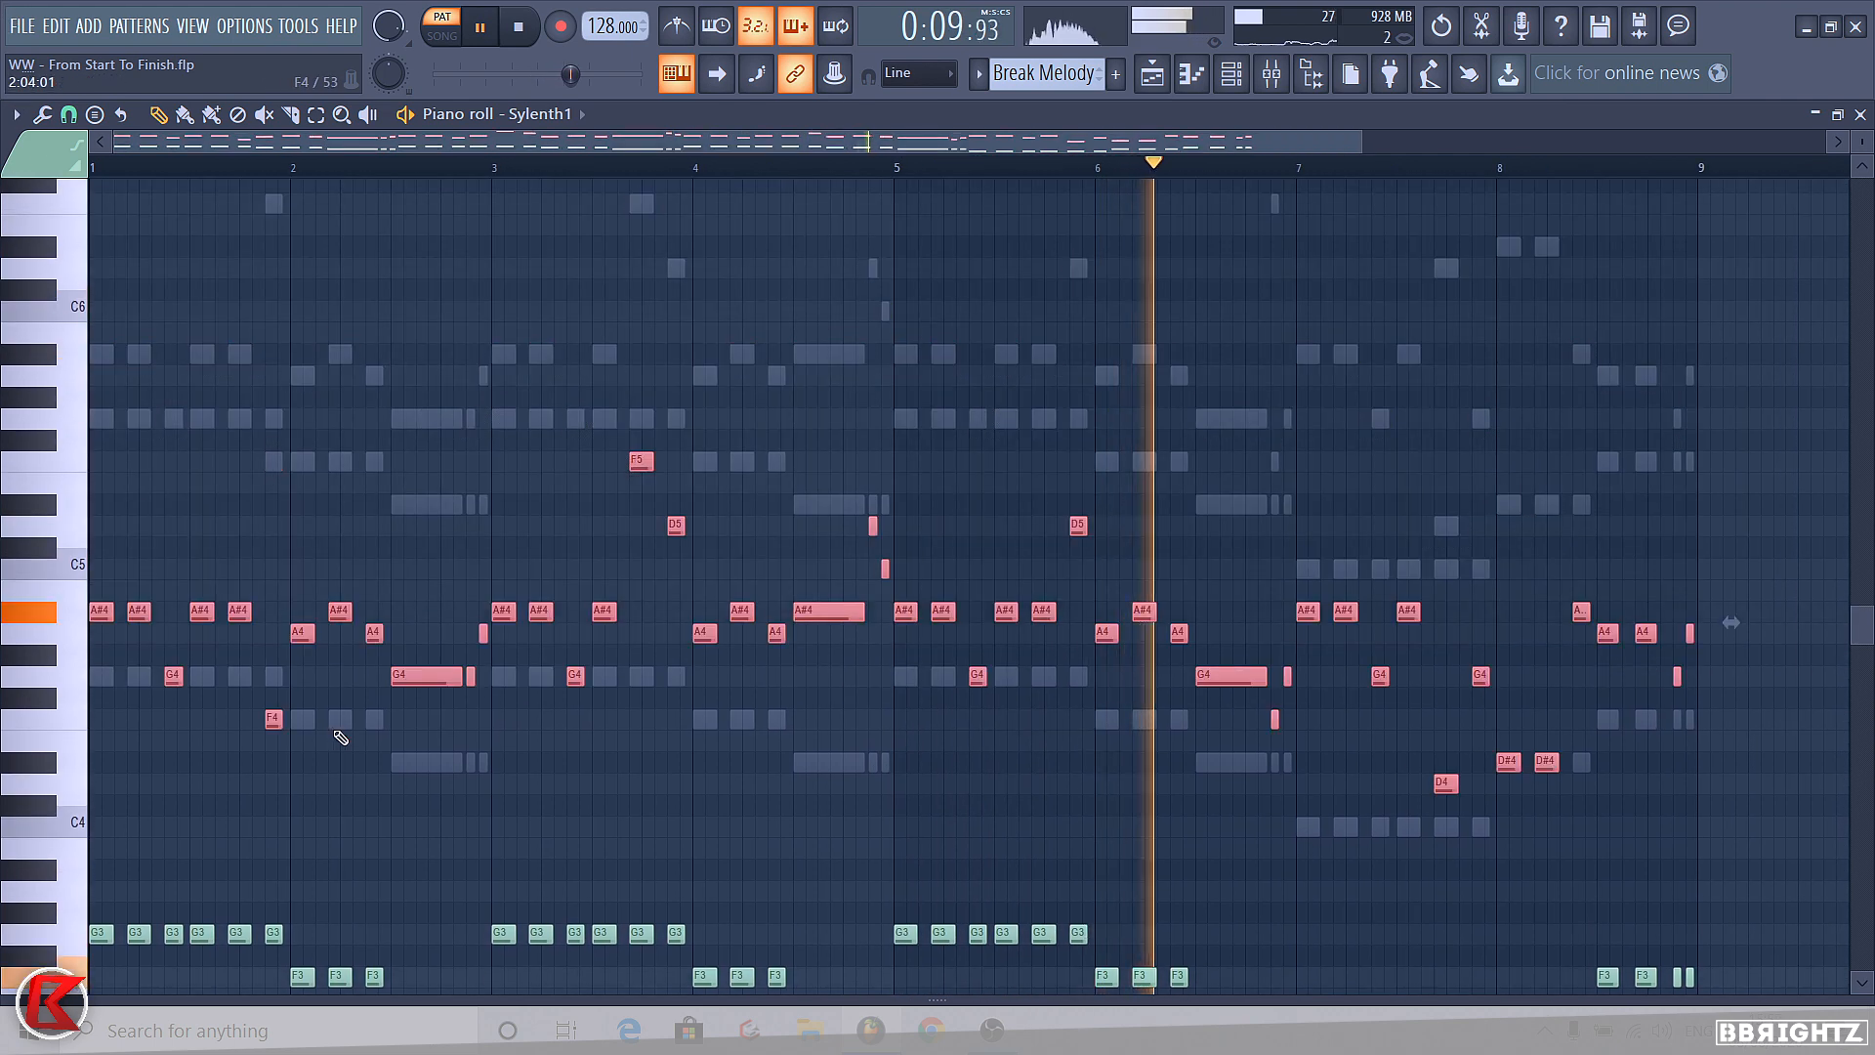
pyautogui.scroll(-1, 657, 435)
pyautogui.keyDown('ctrl'); pyautogui.click(691, 498); pyautogui.keyUp('ctrl')
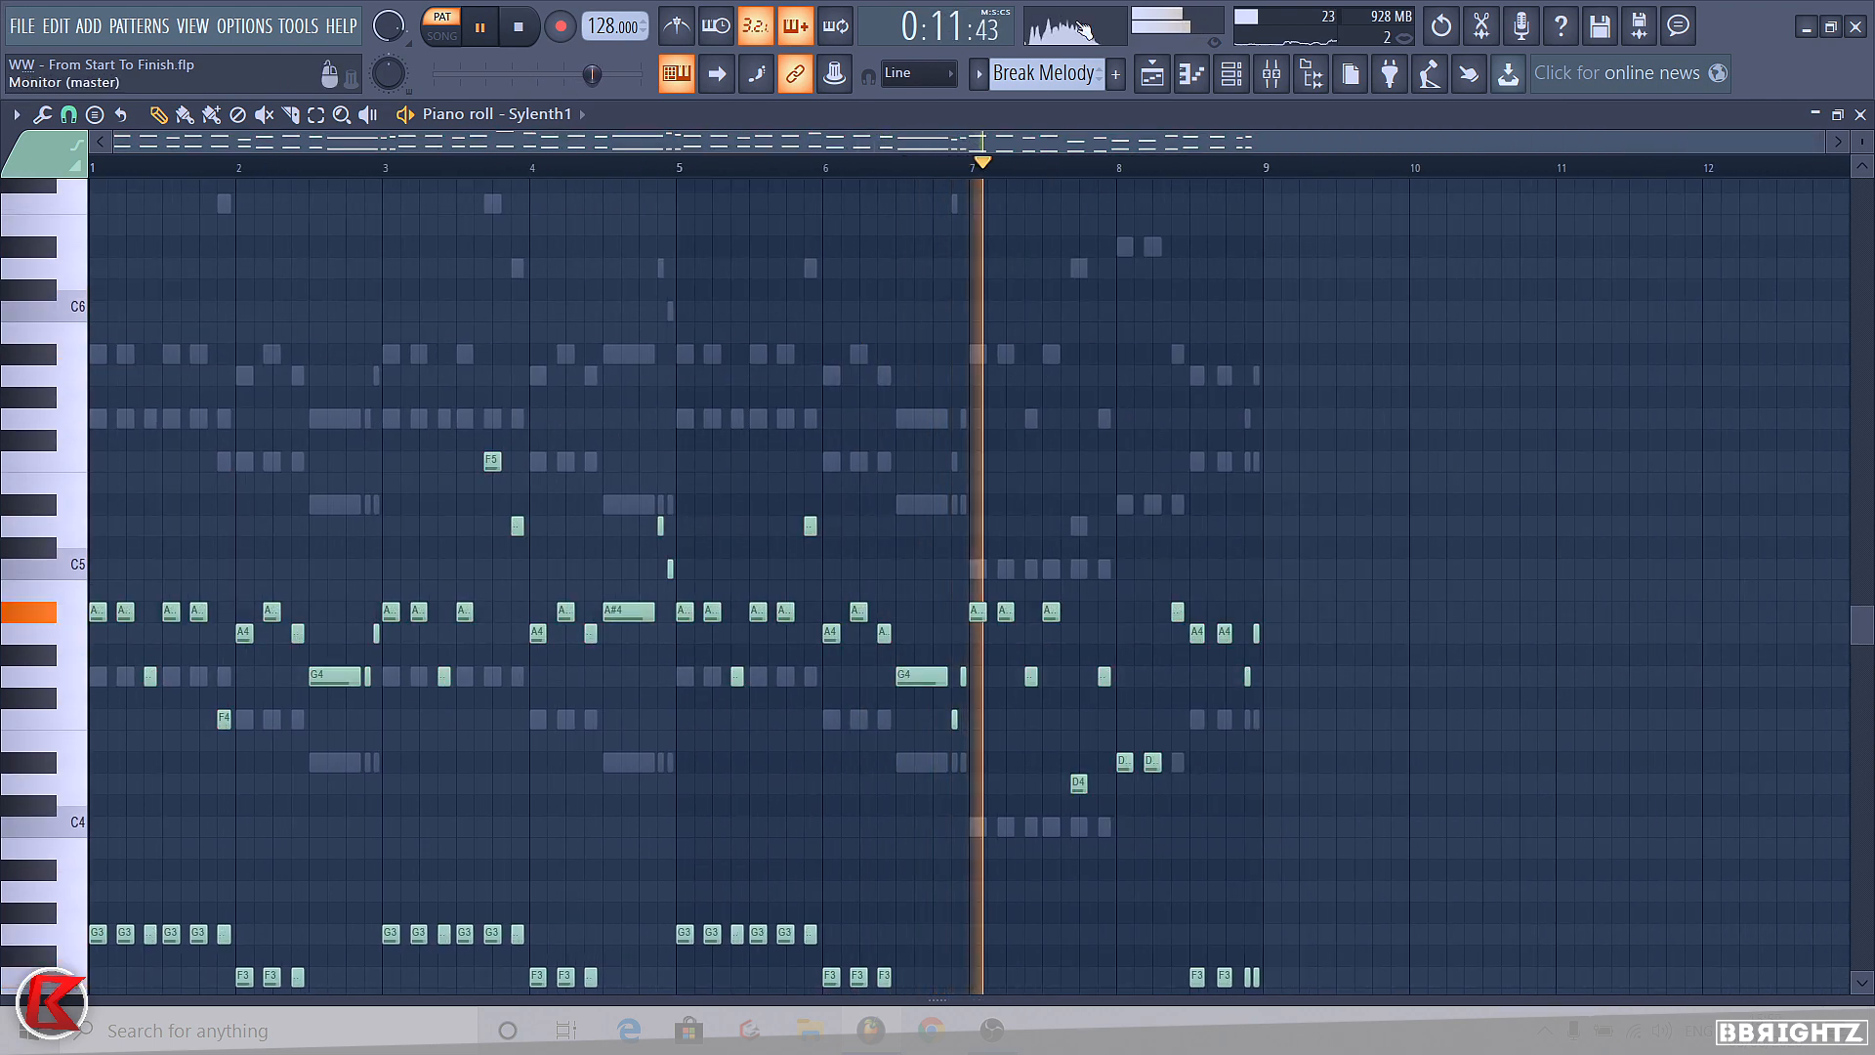
# - Check the Sylenth1's filter control cutoff and return its notes to their original octave
pyautogui.click(1232, 76)
pyautogui.click(803, 321)
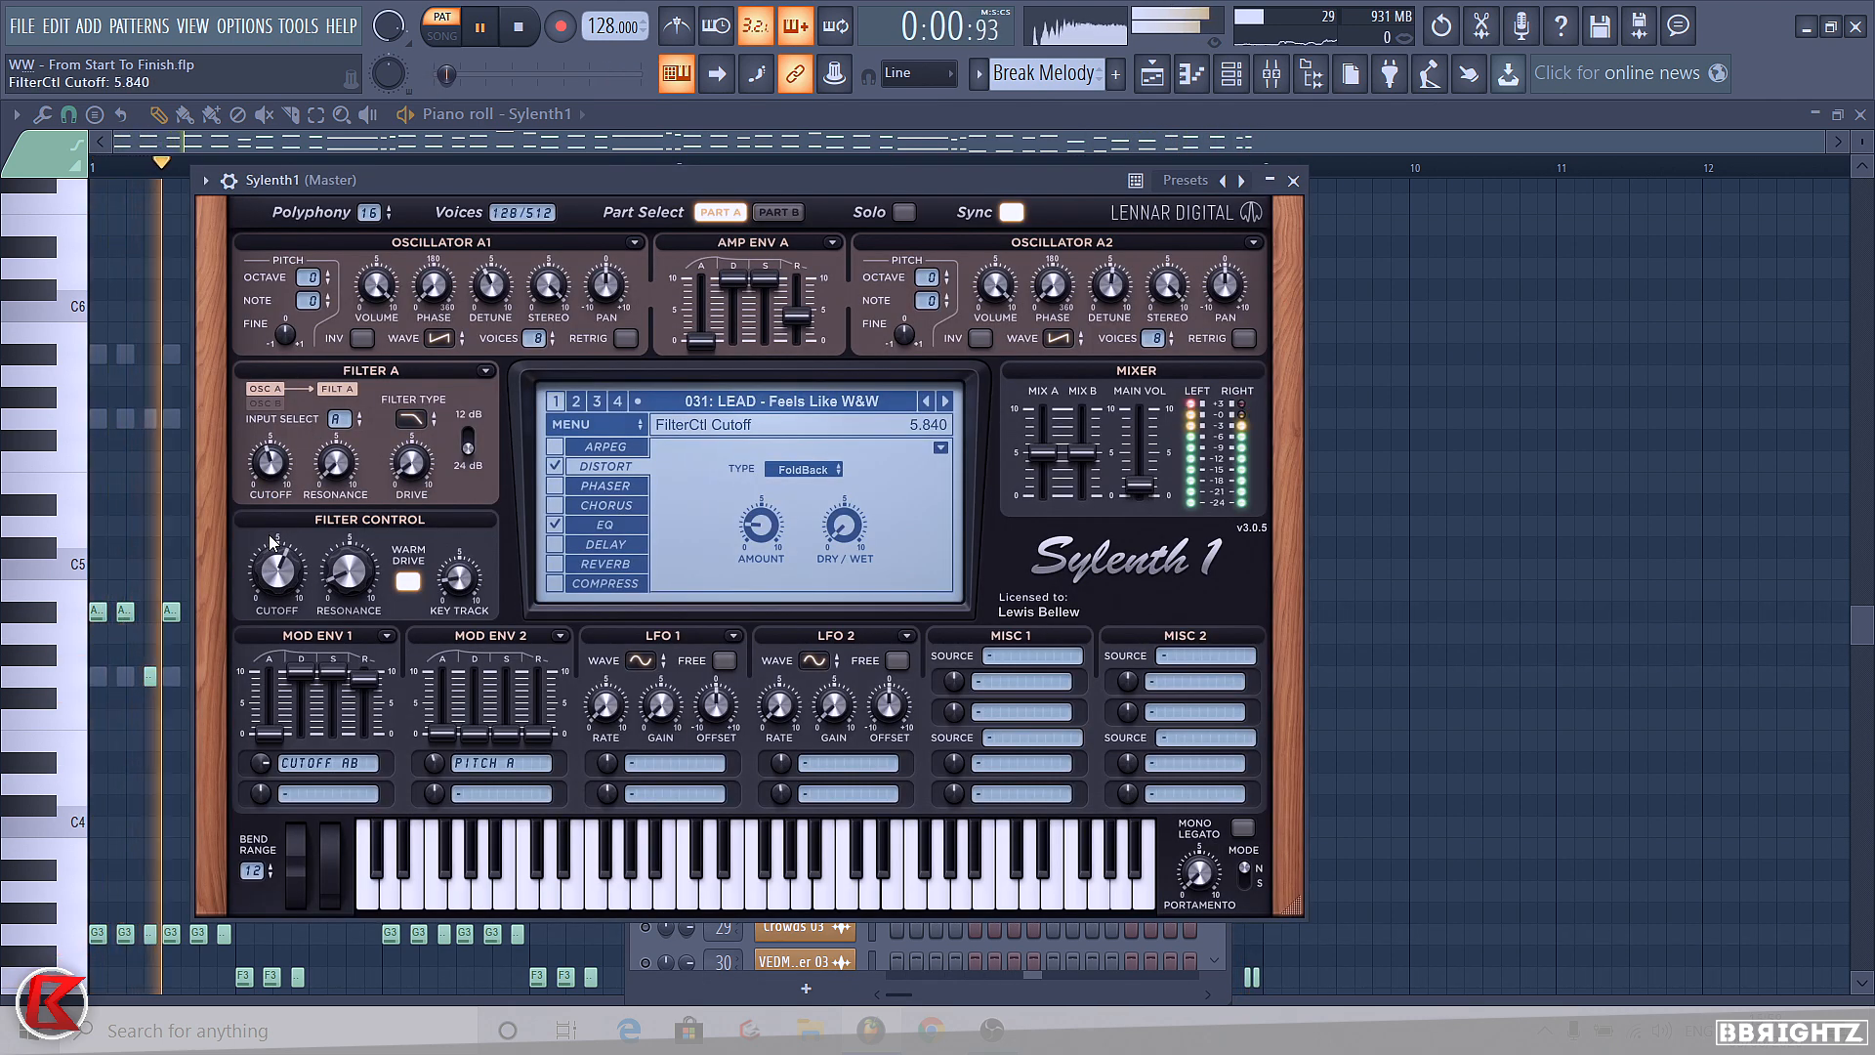
pyautogui.click(158, 557)
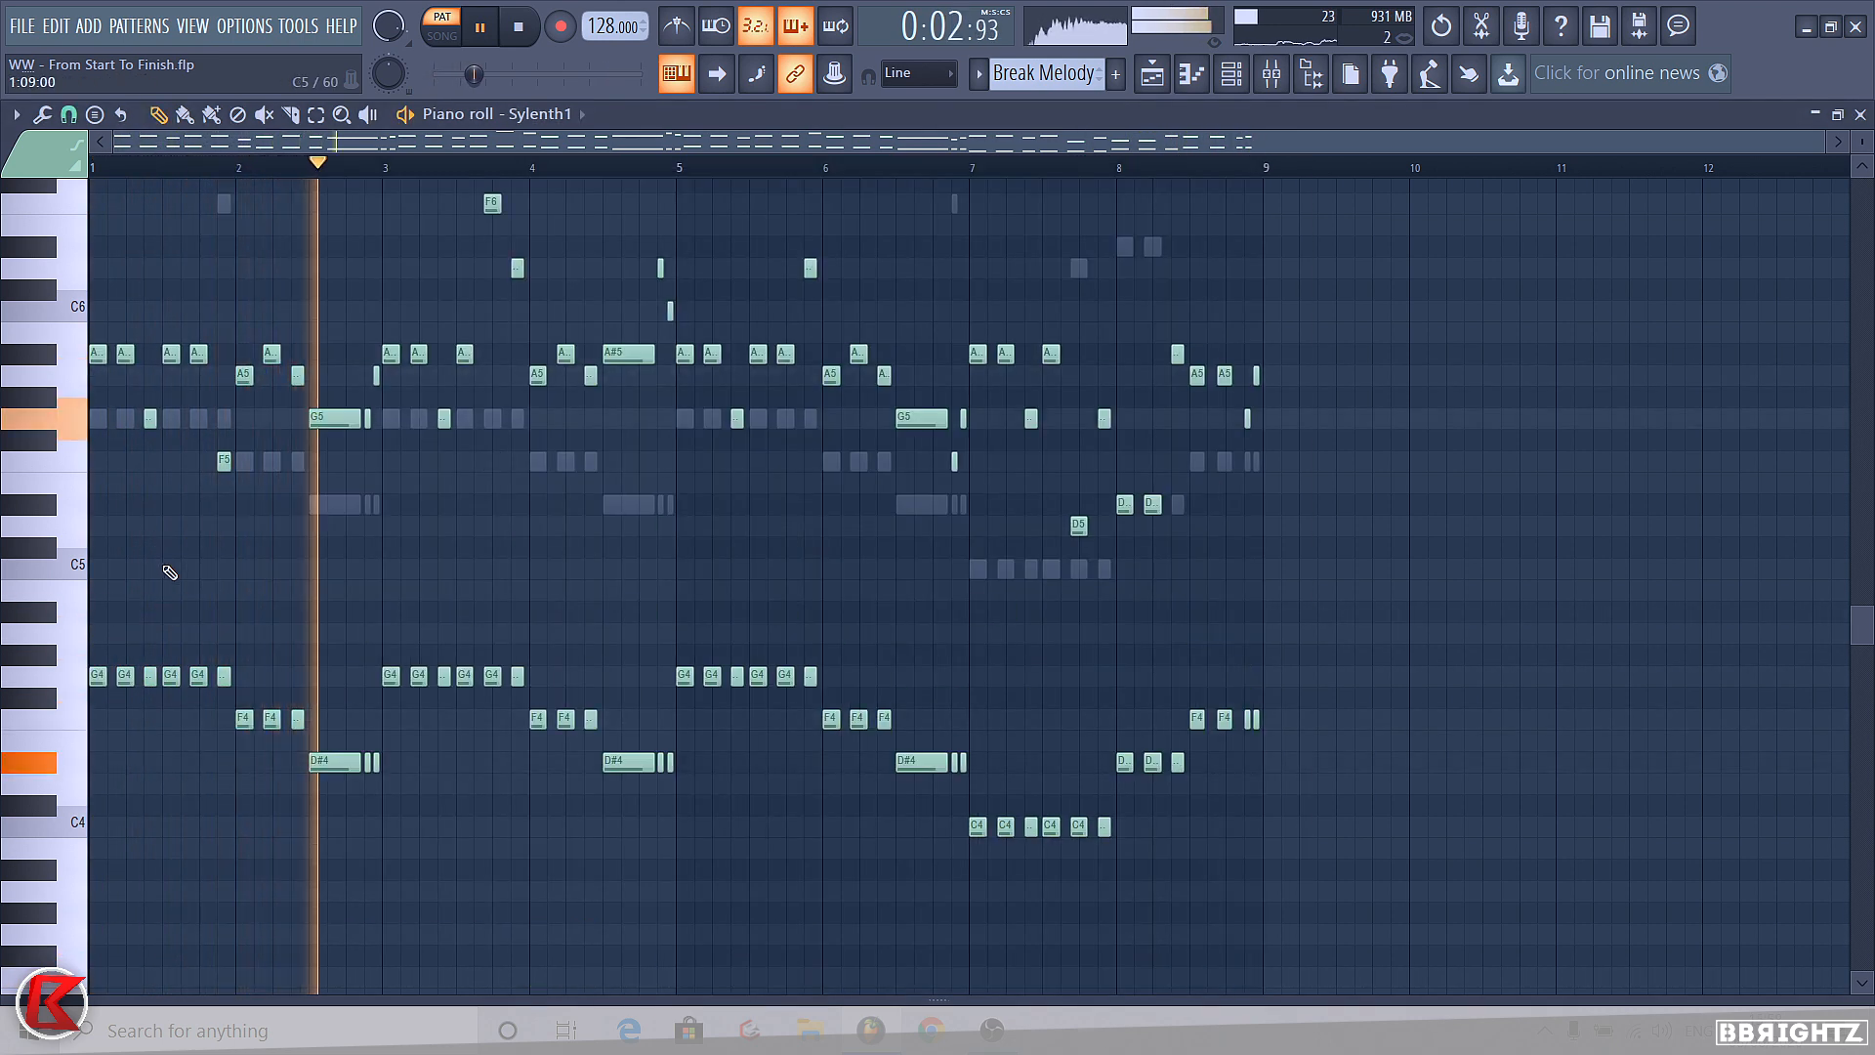
# - Move only the Sylenth1's lower phrase down an octave and back up, and deselect the notes
pyautogui.moveTo(1506, 869); pyautogui.dragTo(94, 673)
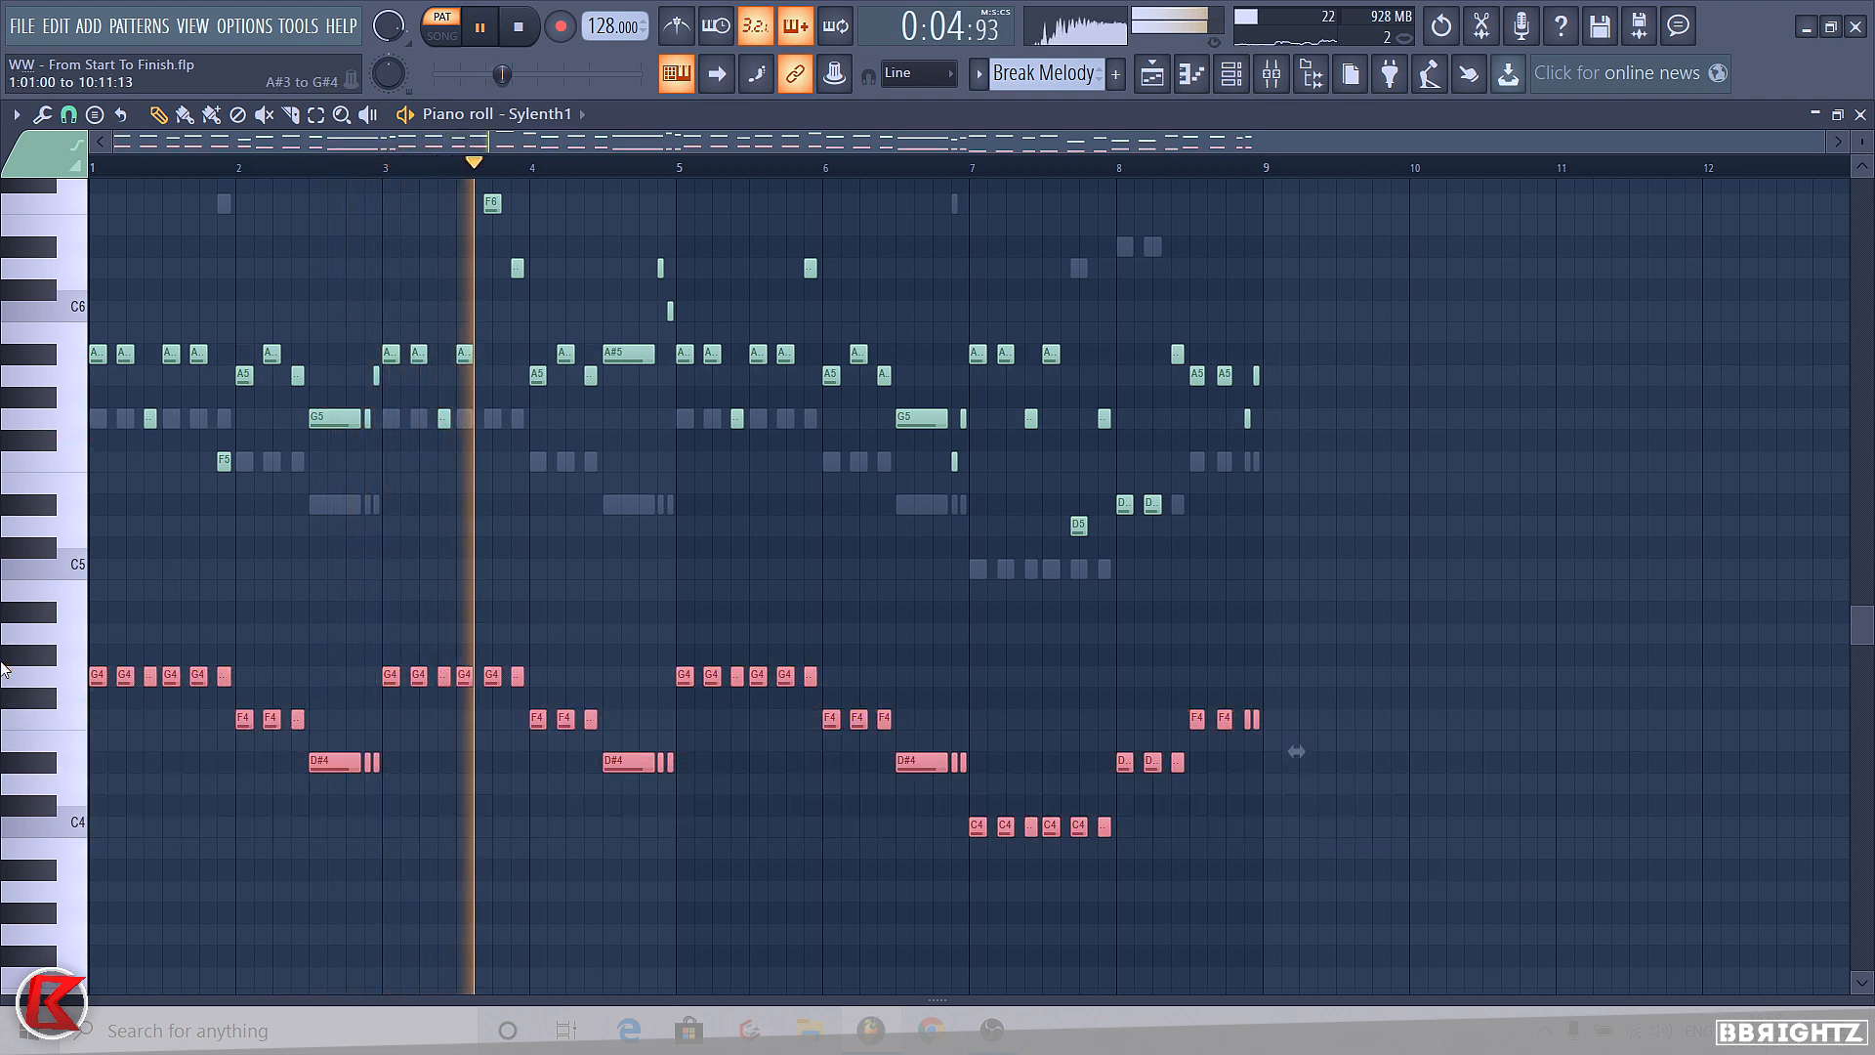
pyautogui.hotkey('ctrl', 'Down')
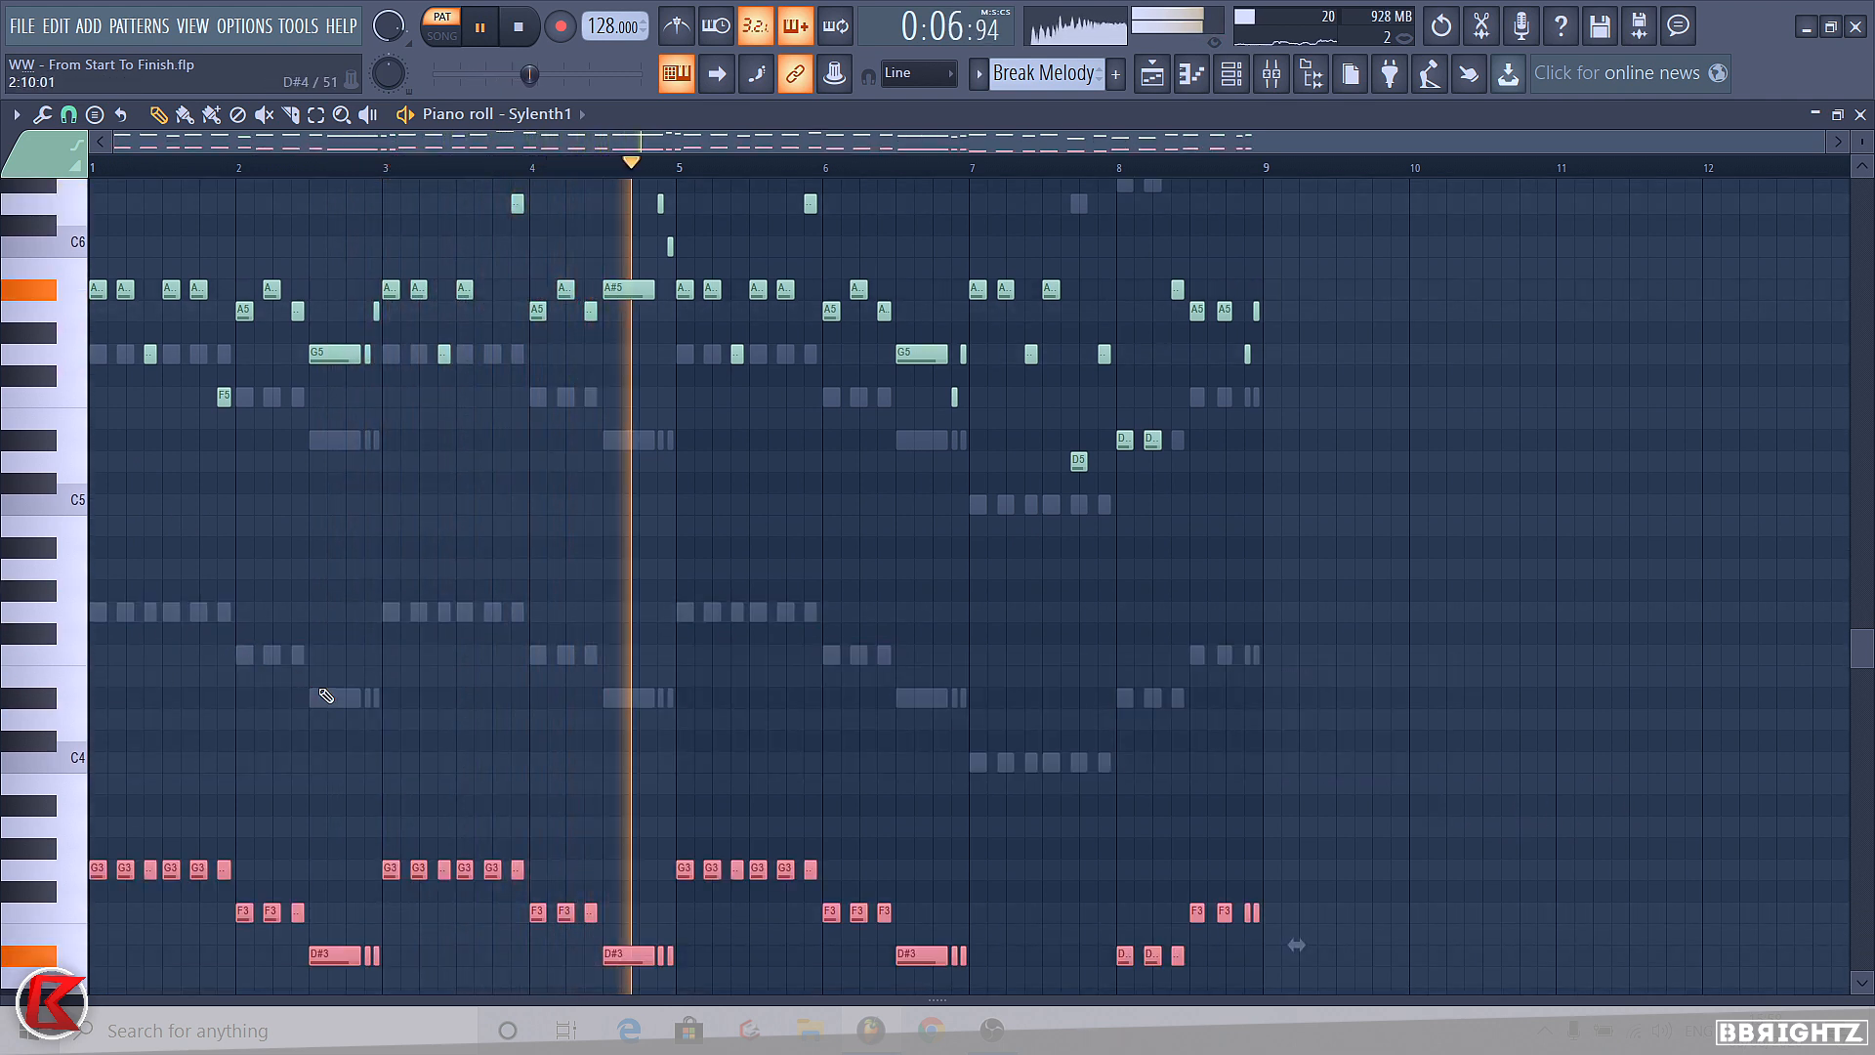
pyautogui.hotkey('ctrl', 'Up')
pyautogui.hotkey('ctrl', 'd')
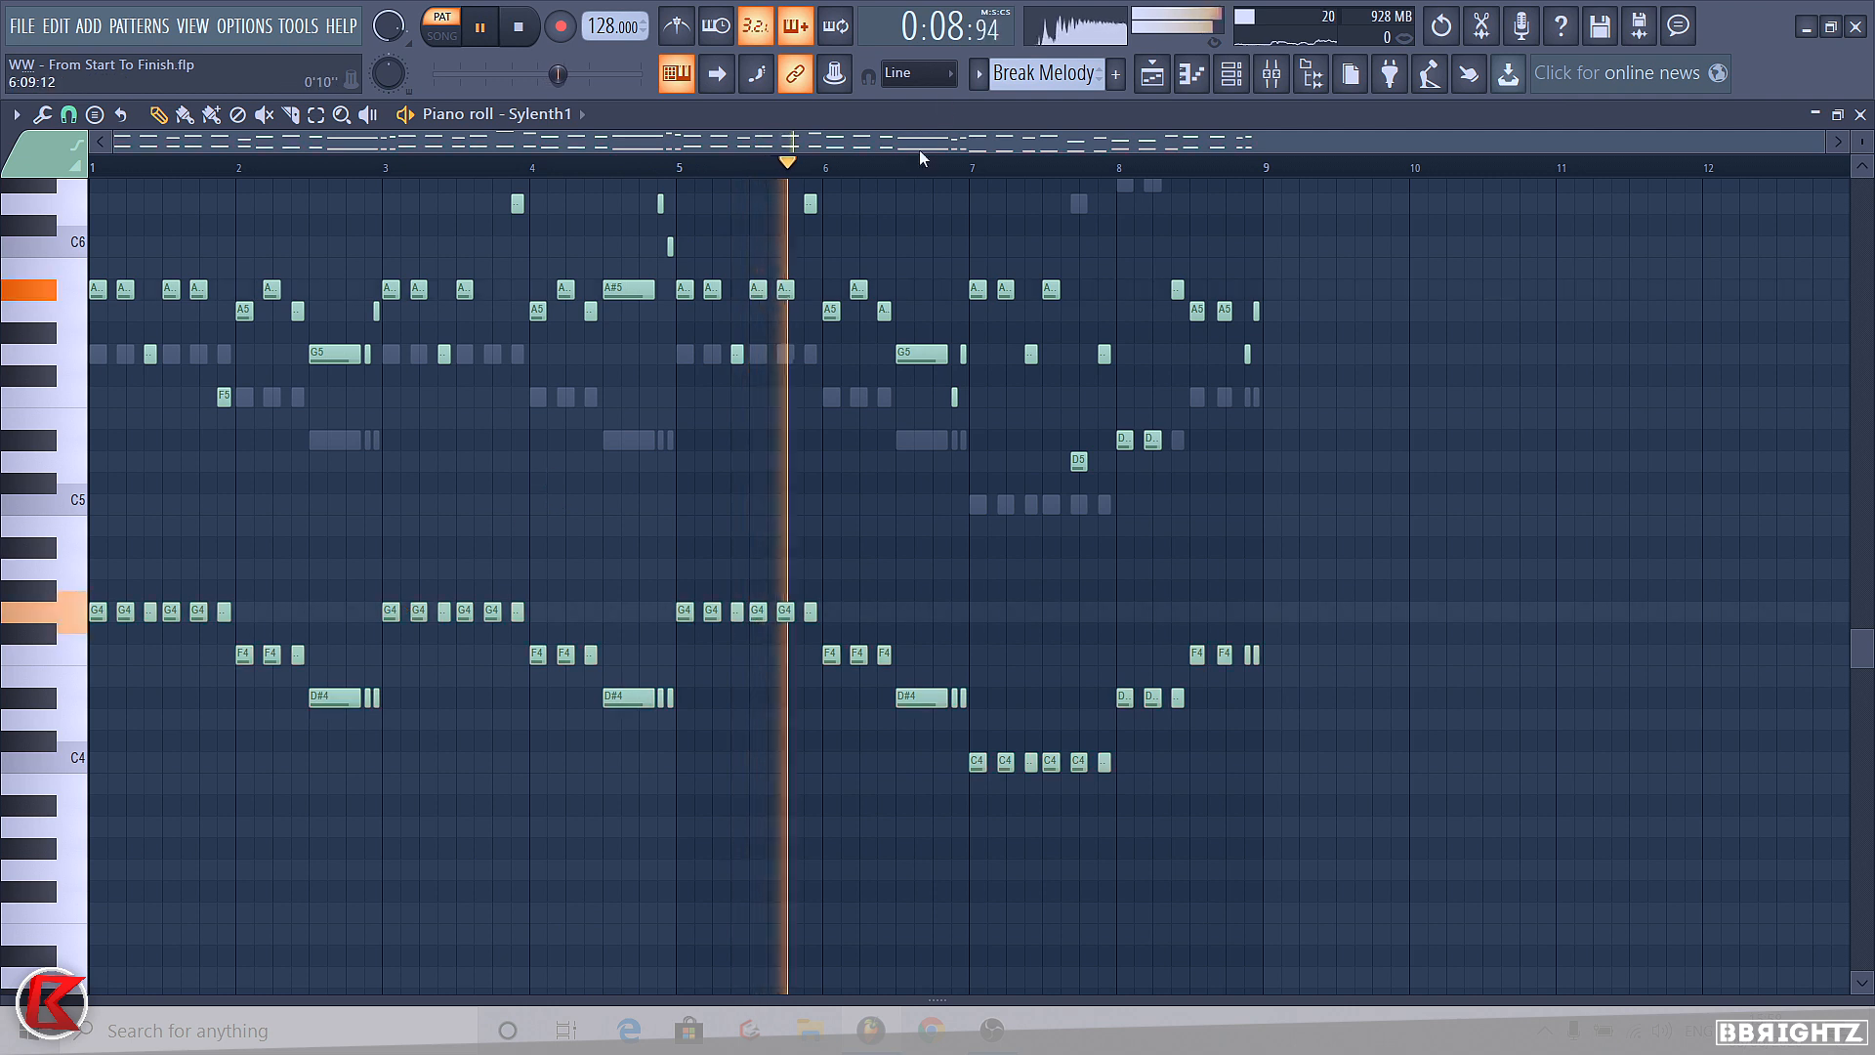
# - Audition the Sylenth1 while sweeping its filter control cutoff up to 10, and stop playback
pyautogui.click(1230, 74)
pyautogui.press('space')
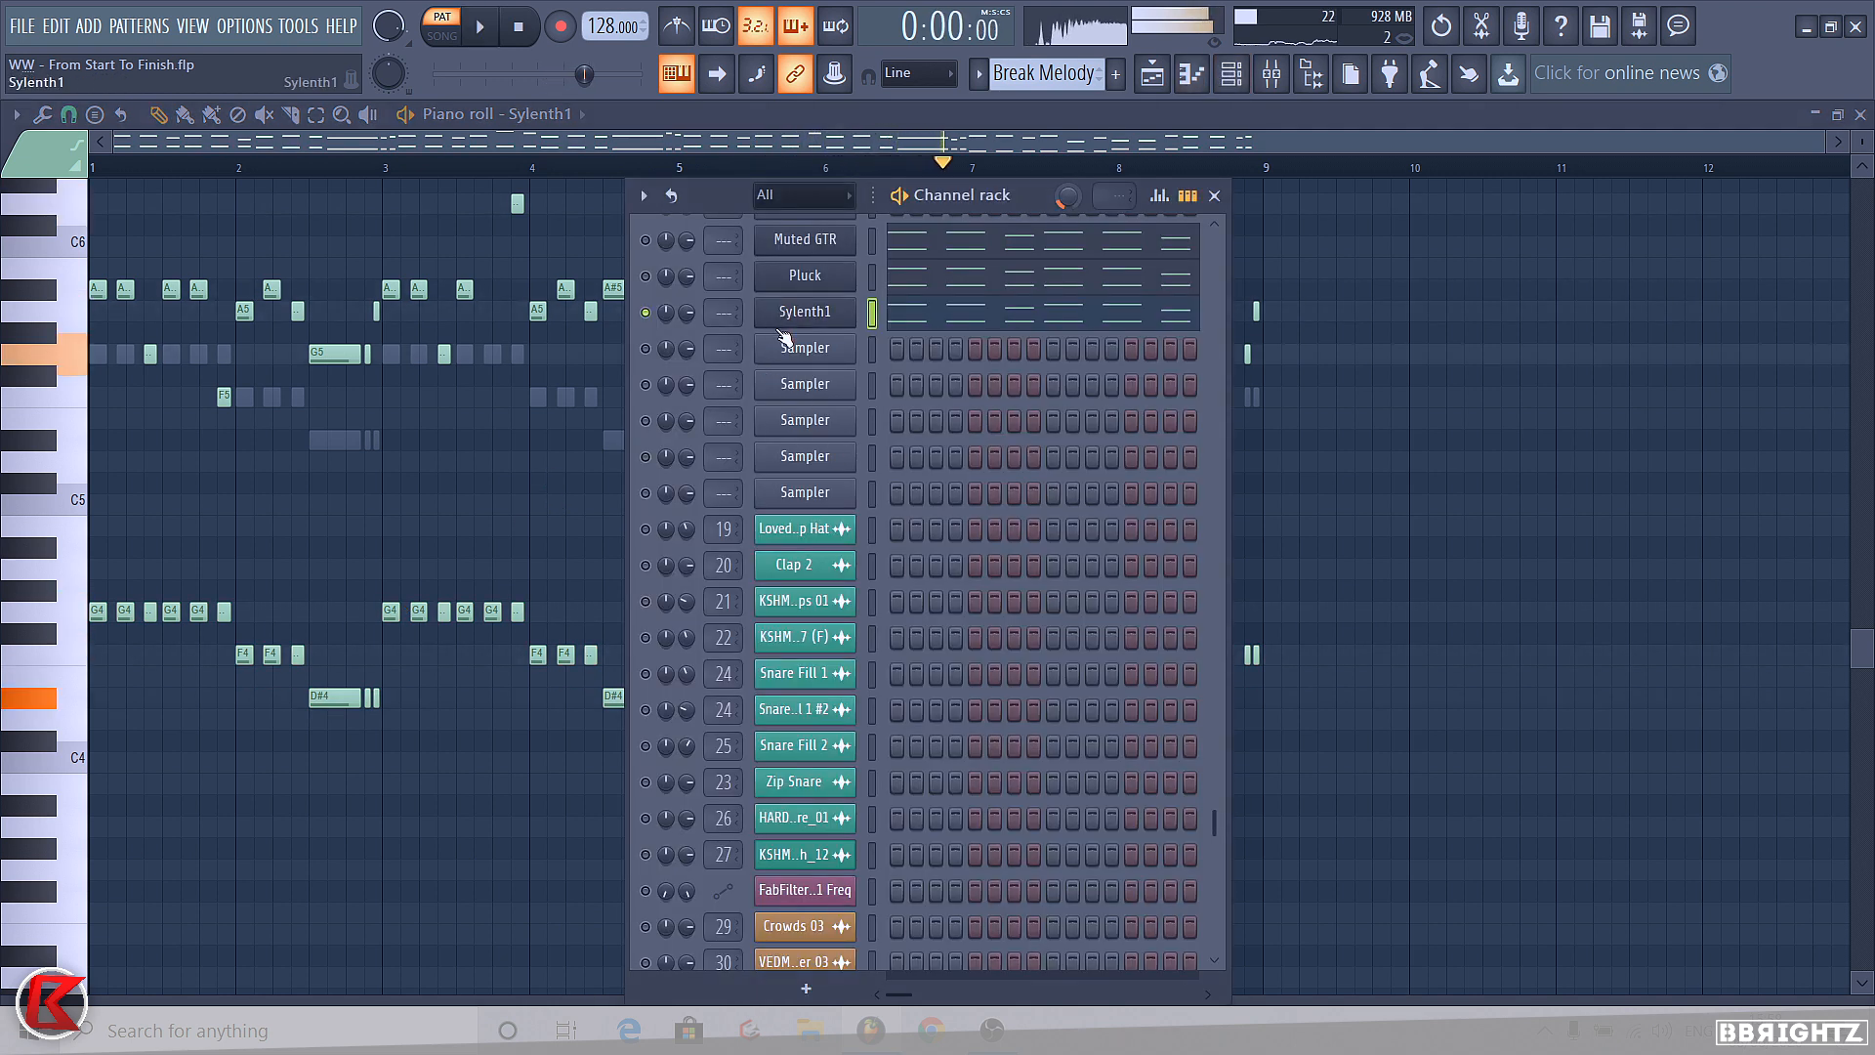
pyautogui.click(804, 311)
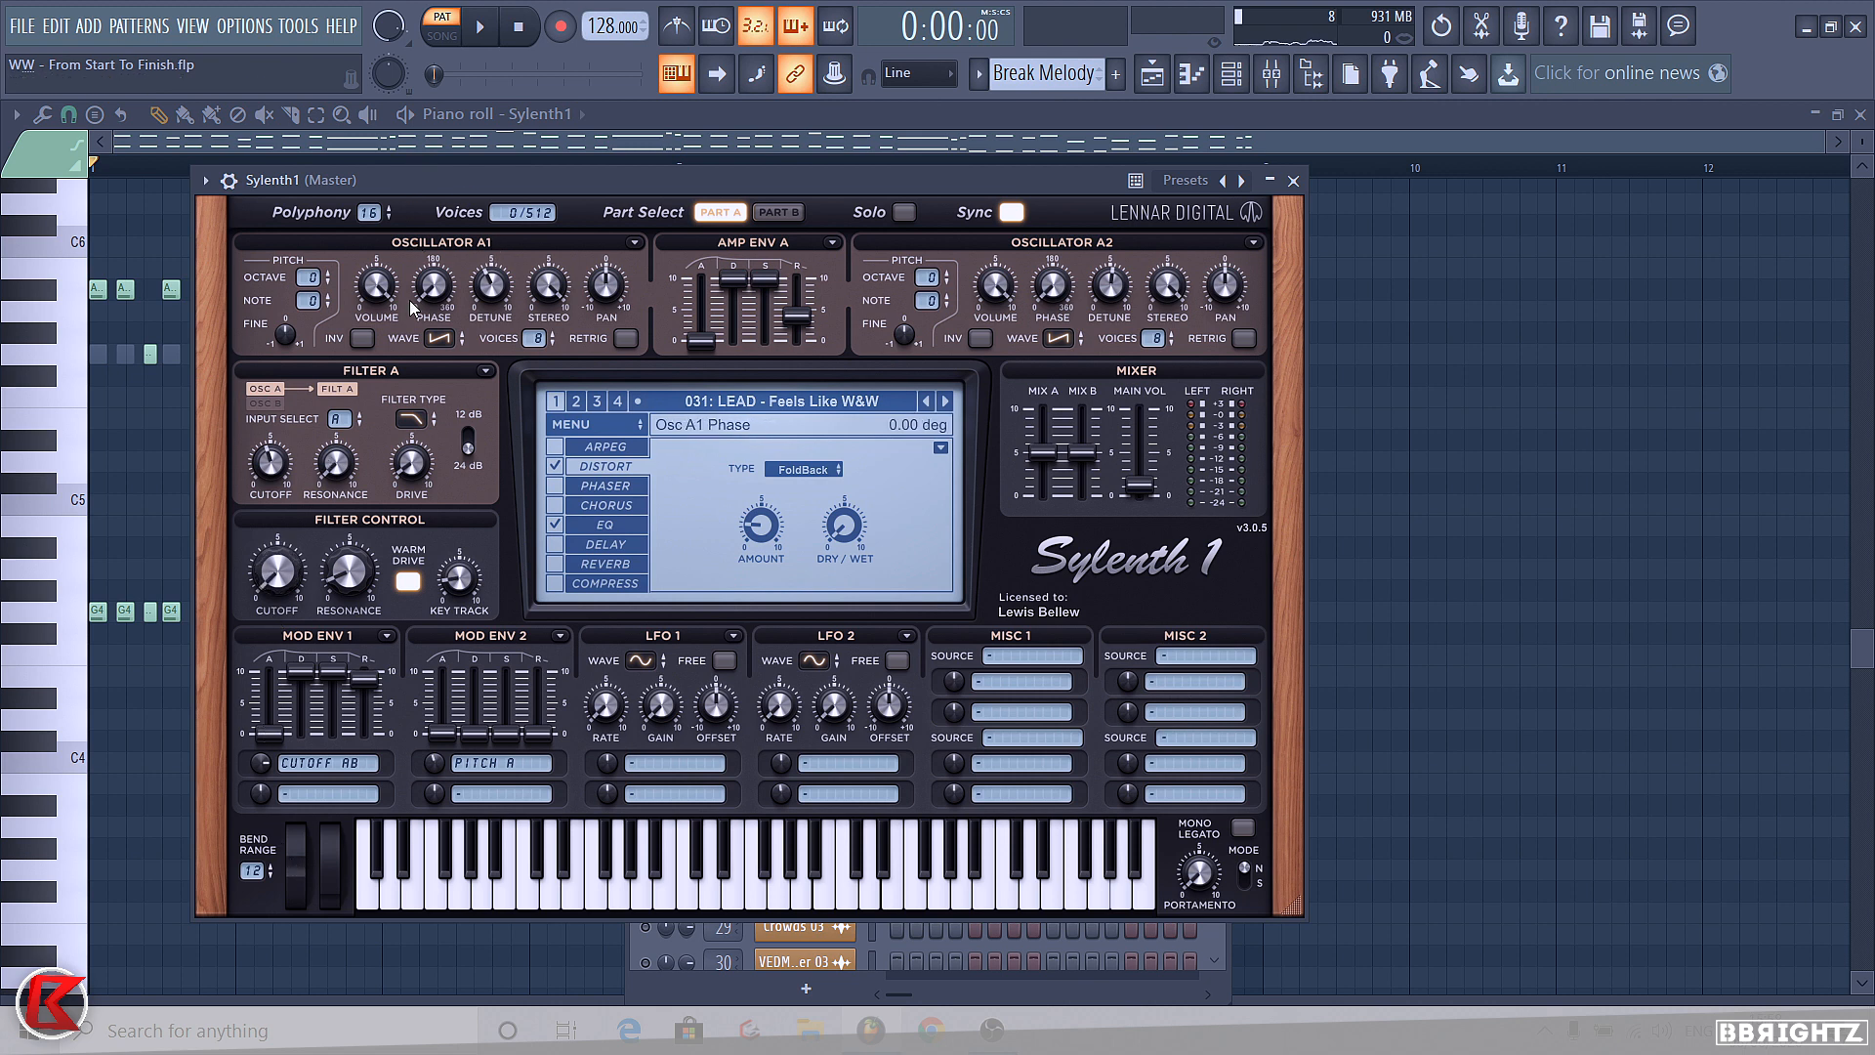
pyautogui.press('space')
pyautogui.press('space')
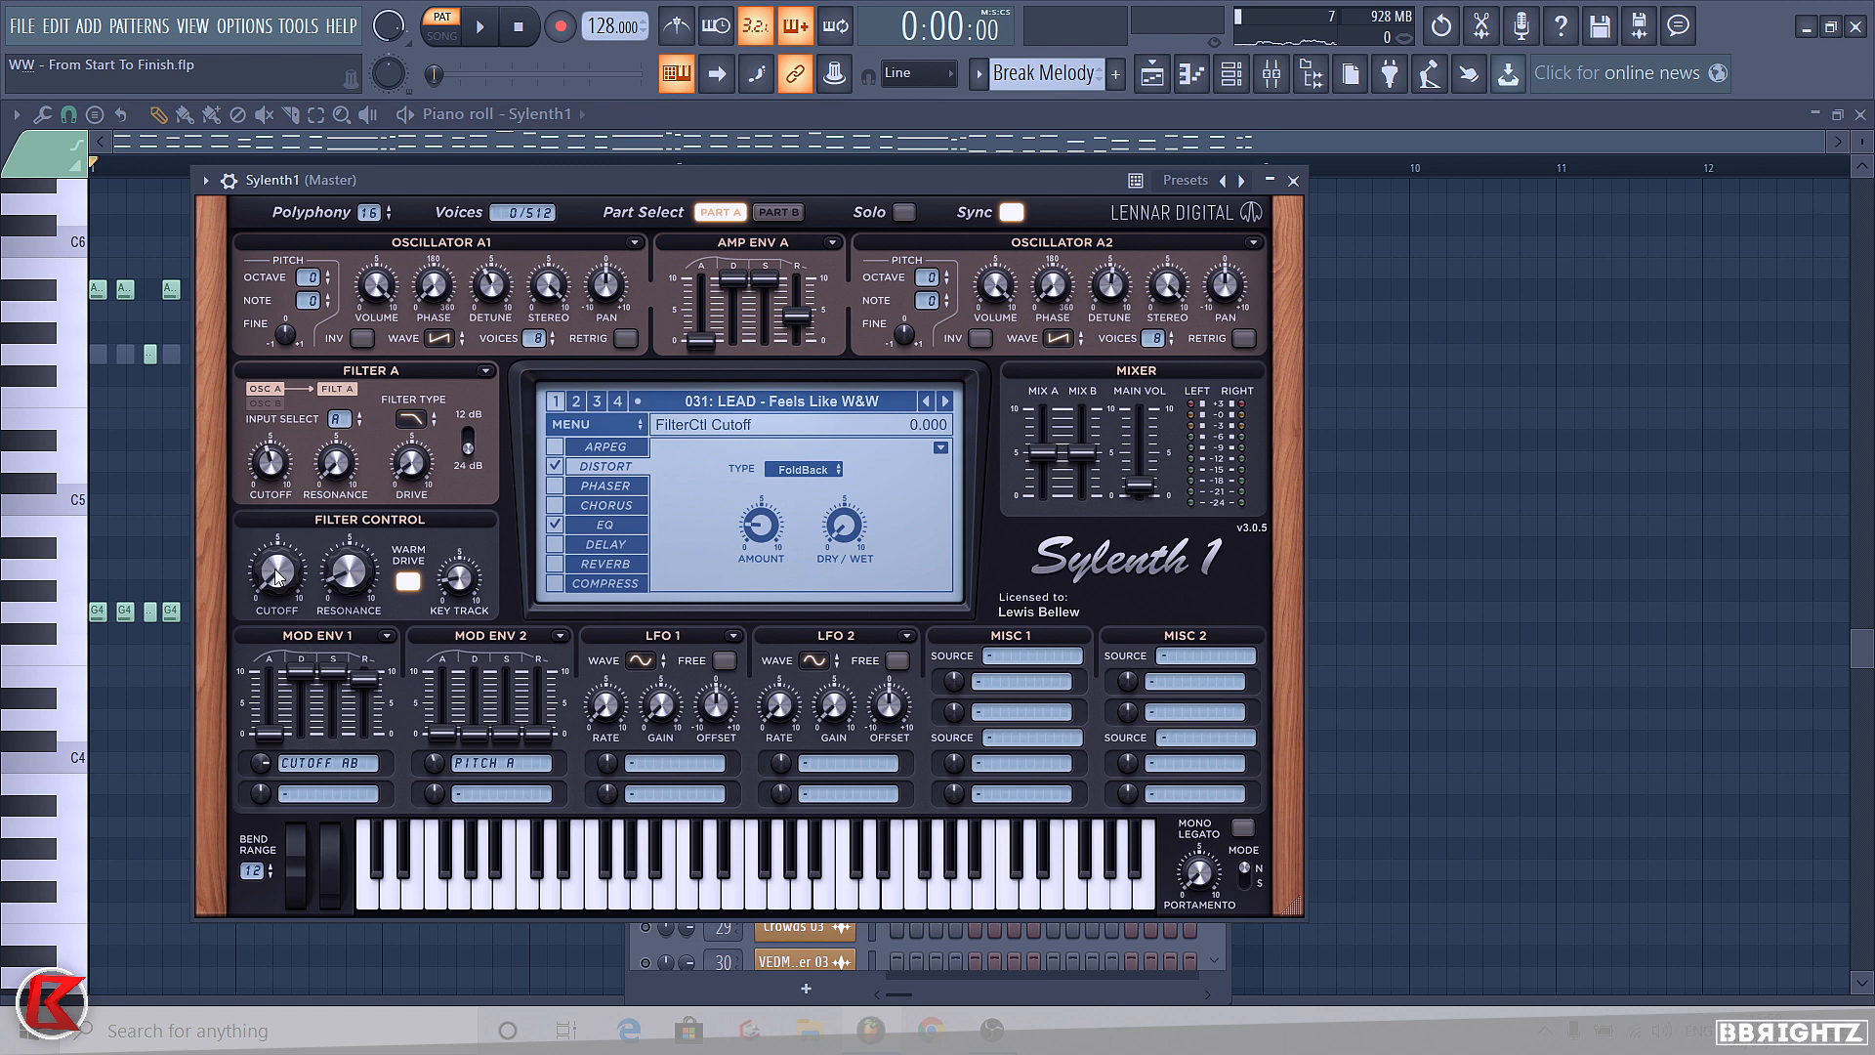
pyautogui.press('space')
pyautogui.moveTo(276, 576); pyautogui.dragTo(328, 242)
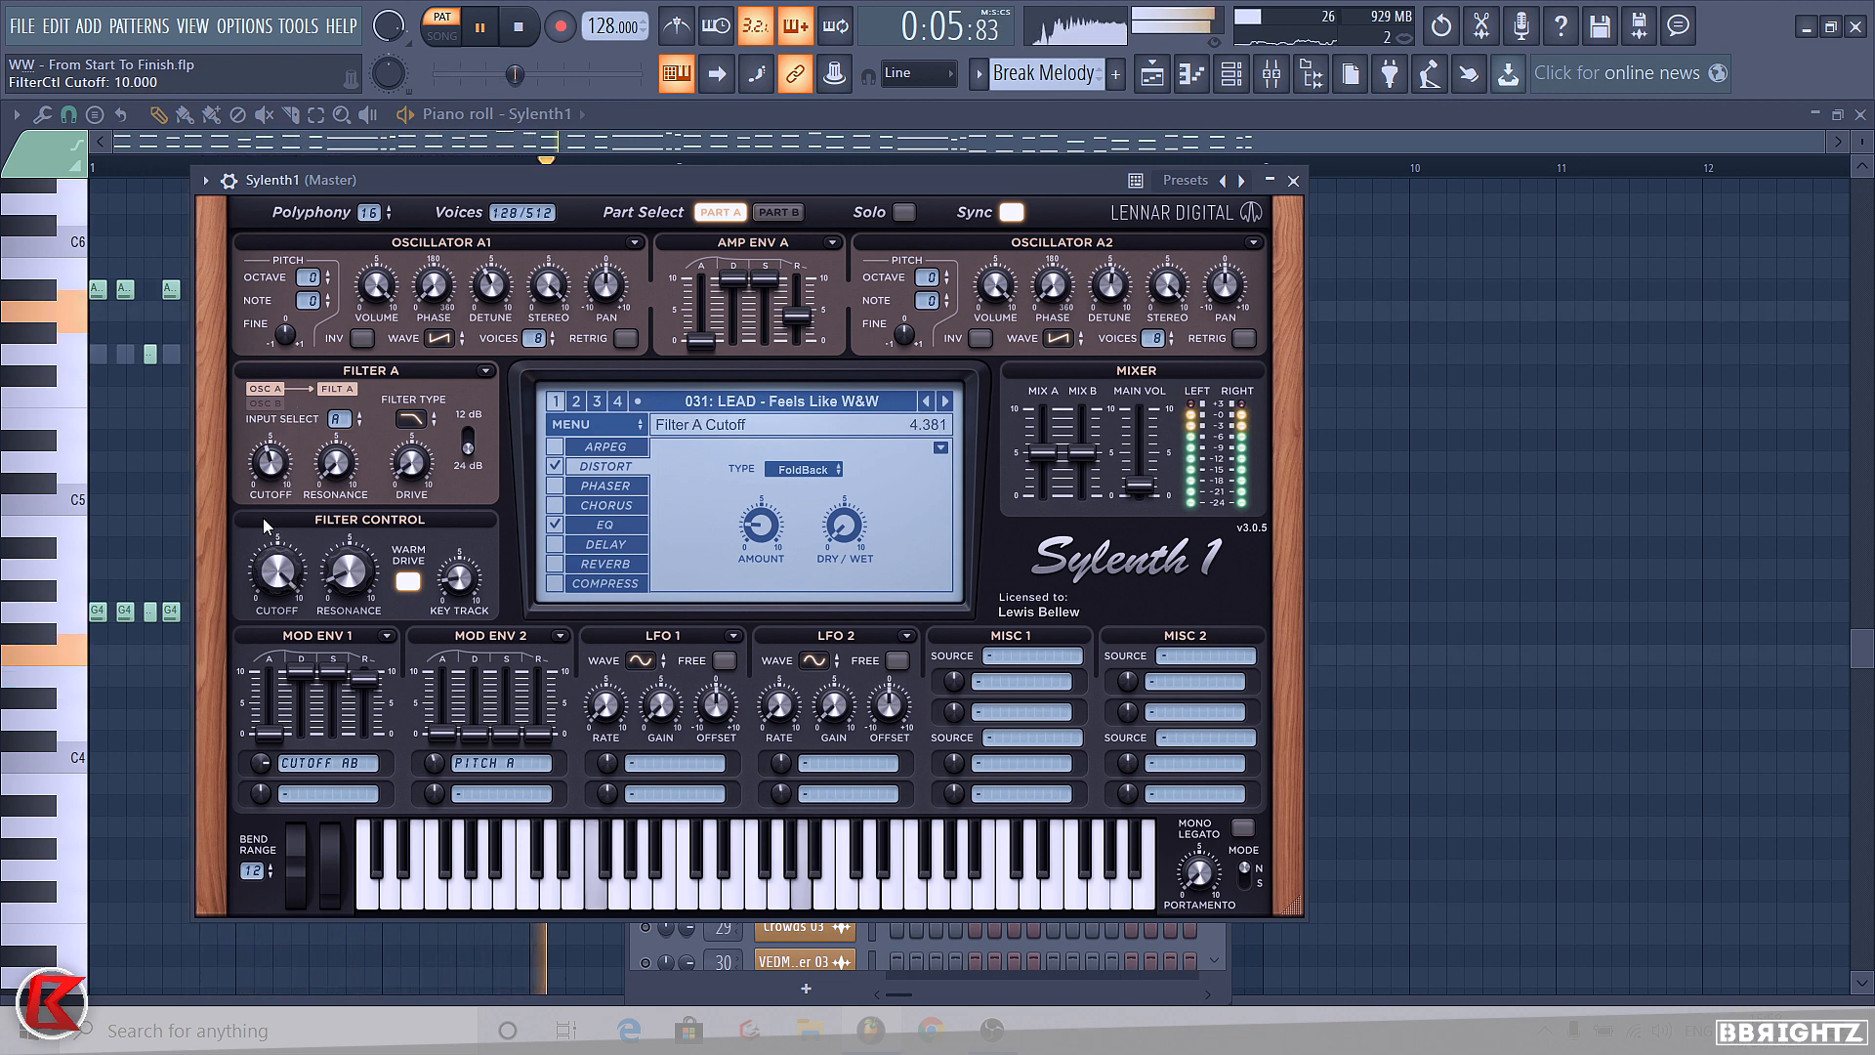
pyautogui.press('space')
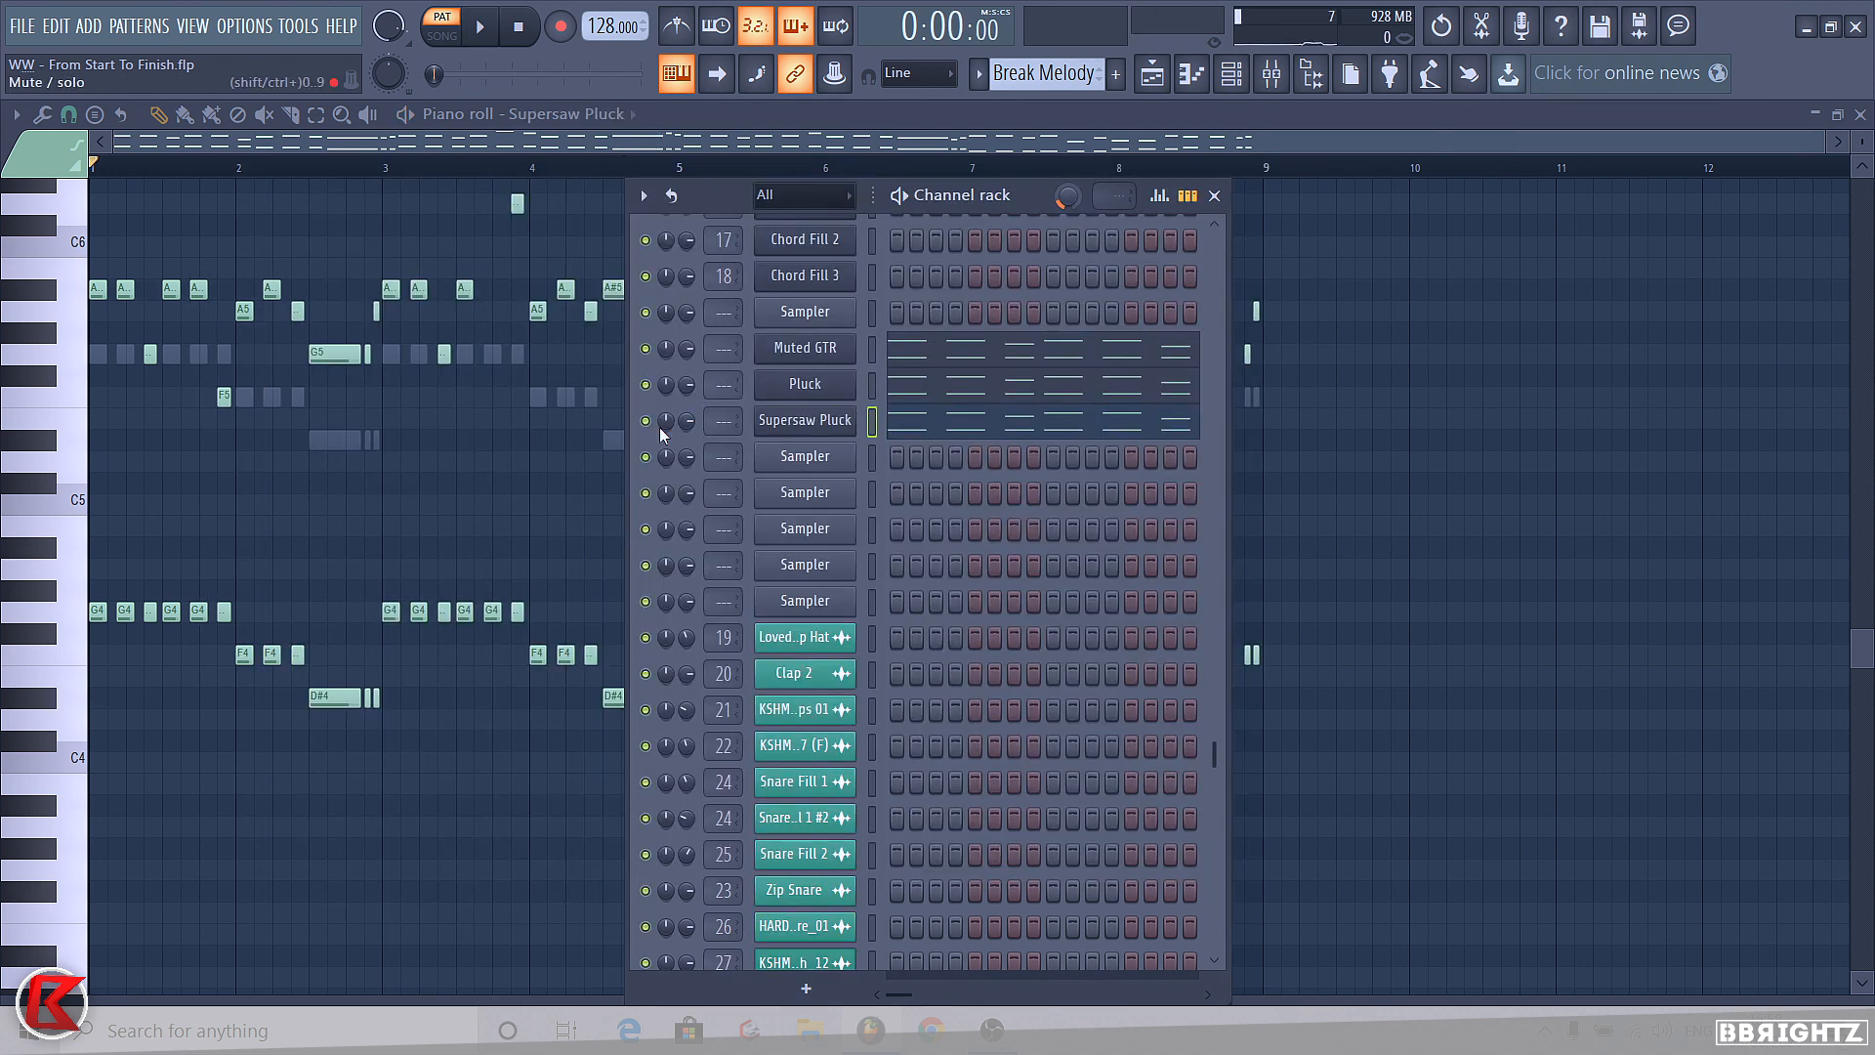
# - Route the Muted GTR, Pluck and Supersaw Pluck channels to mixer inserts 42 to 44
pyautogui.click(1272, 74)
pyautogui.scroll(-10, 618, 343)
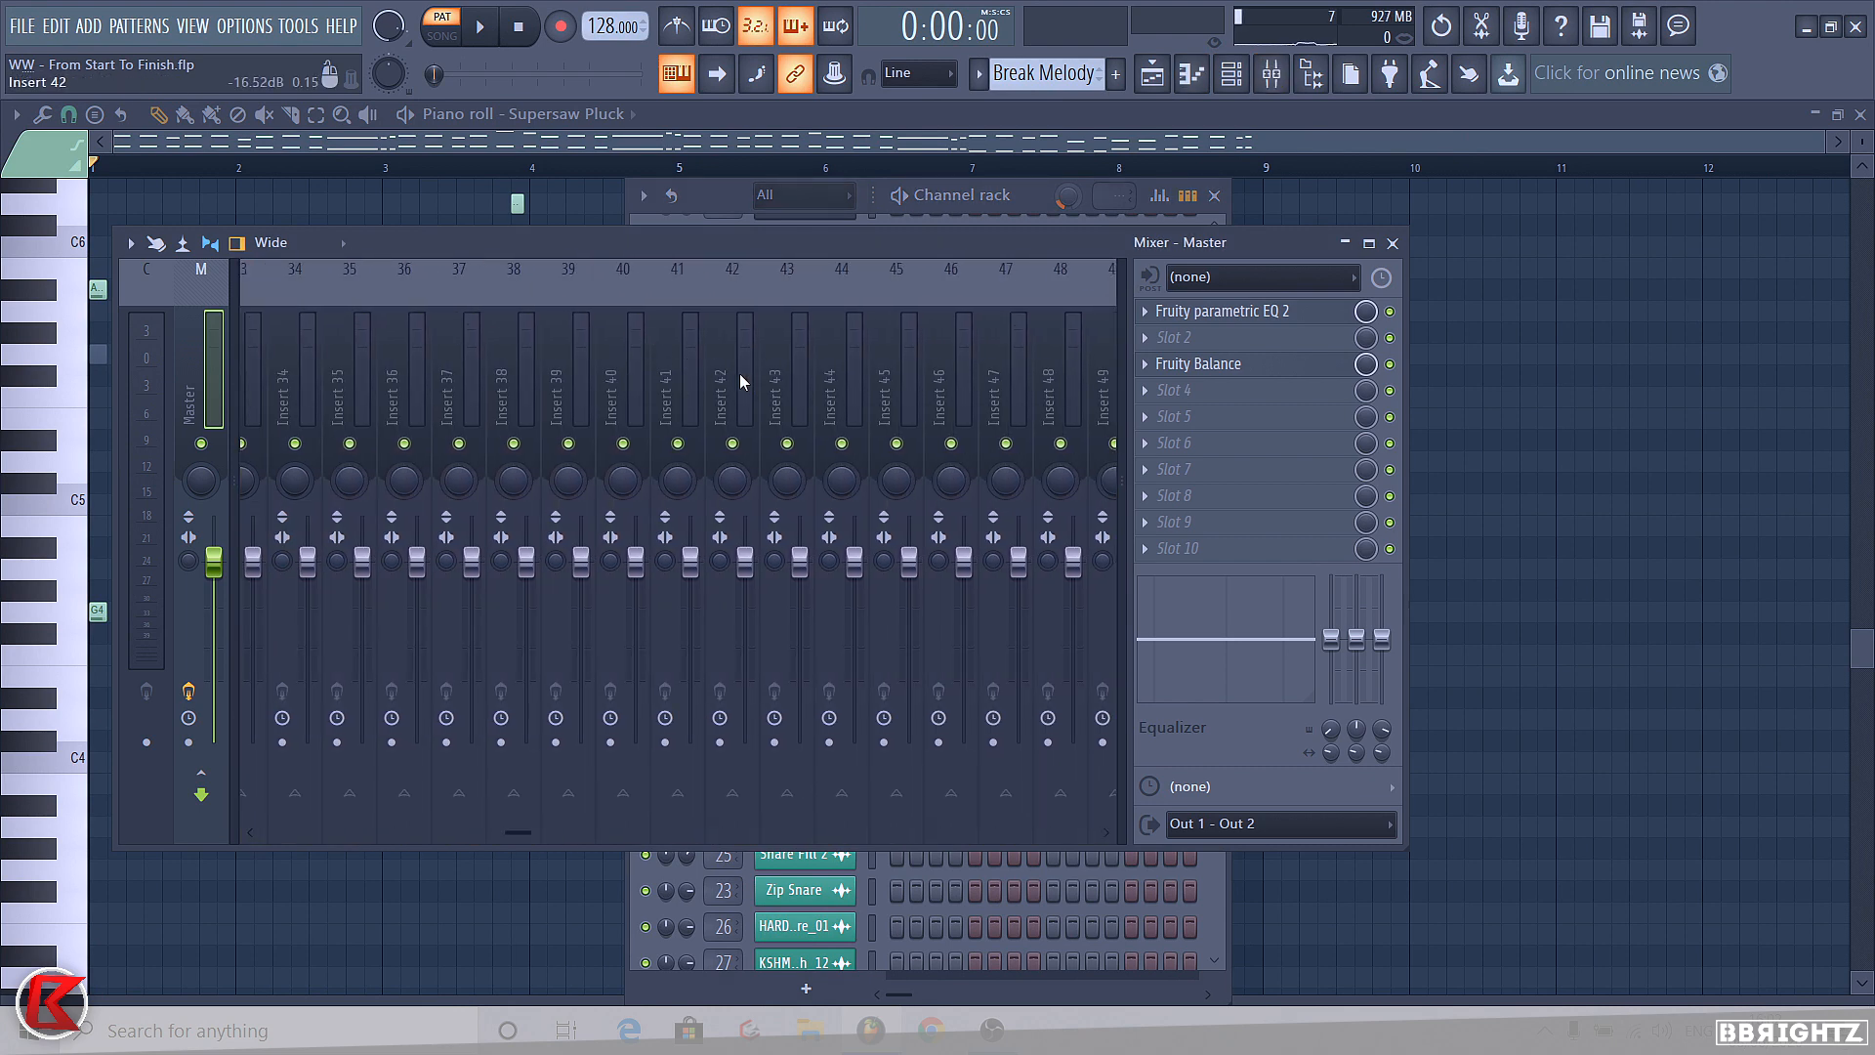
pyautogui.rightClick(740, 373)
pyautogui.moveTo(1000, 456)
pyautogui.click(1143, 445)
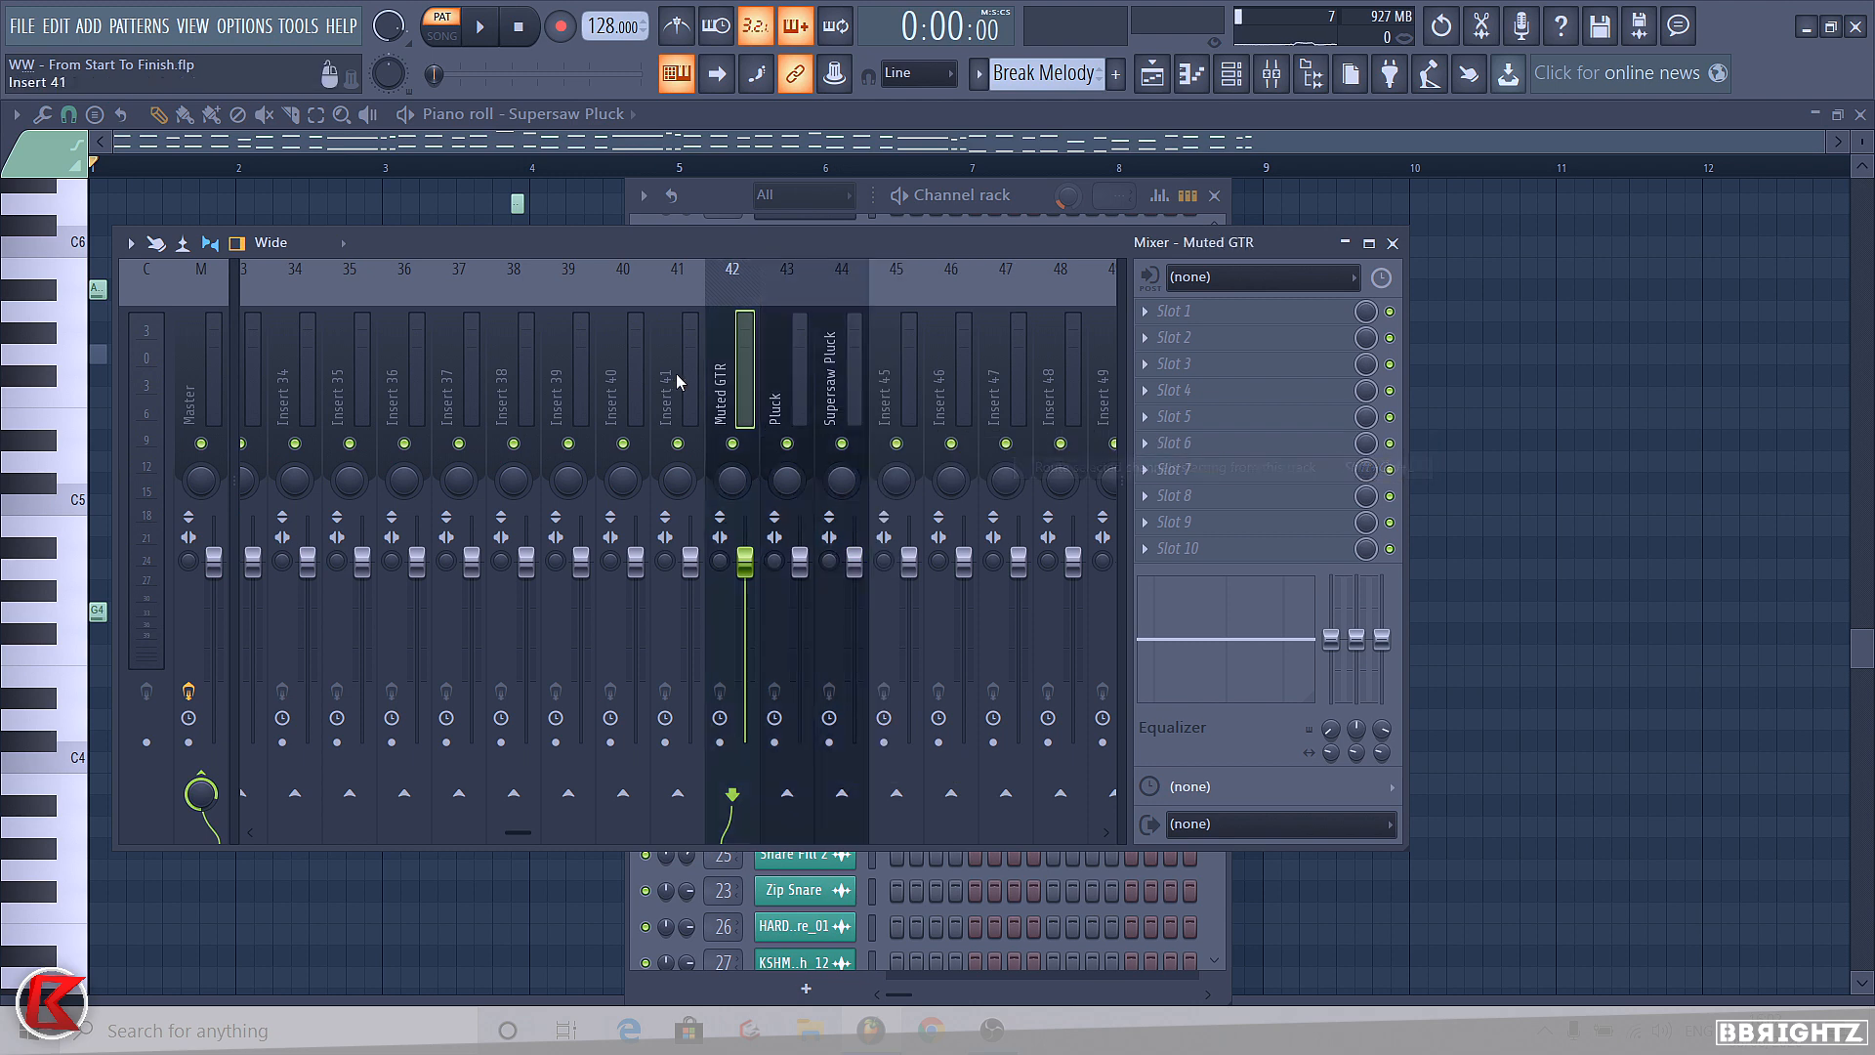
# - Rename mixer insert 41 as Pluck Group
pyautogui.click(677, 371)
pyautogui.rightClick(677, 371)
pyautogui.click(789, 623)
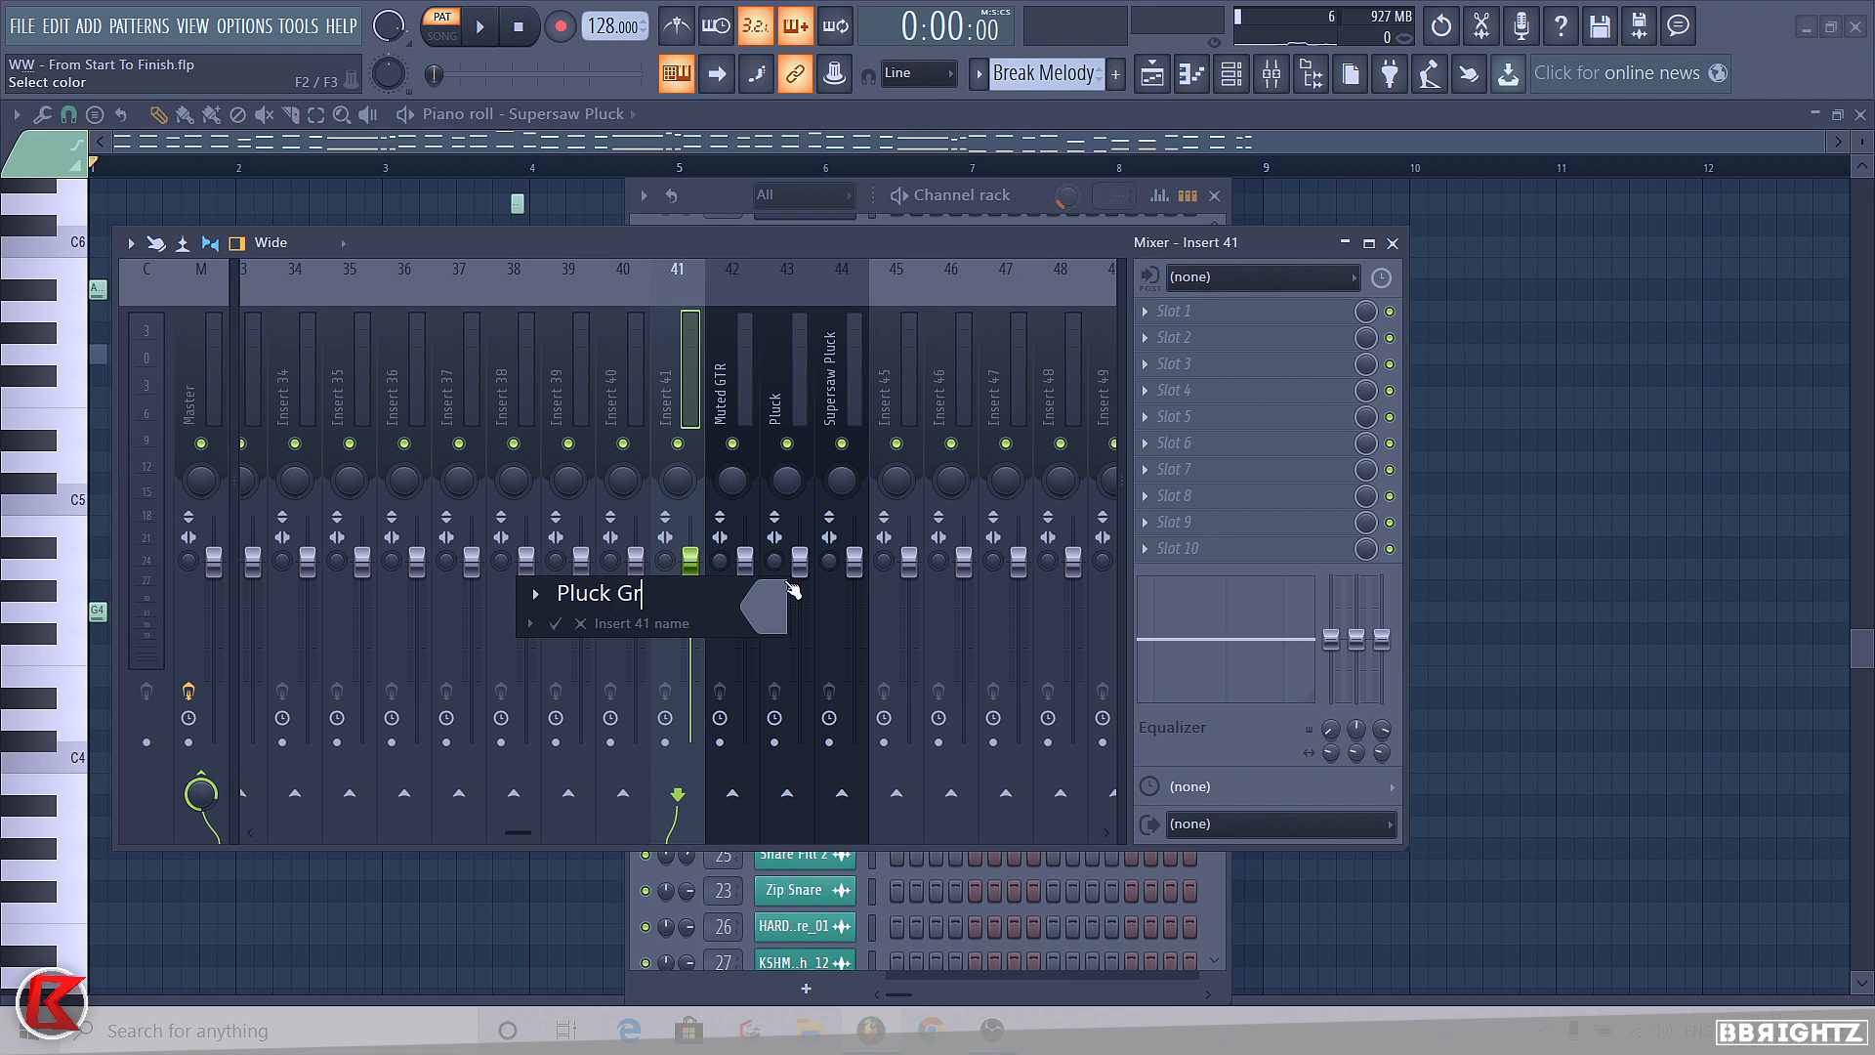
pyautogui.press('Return')
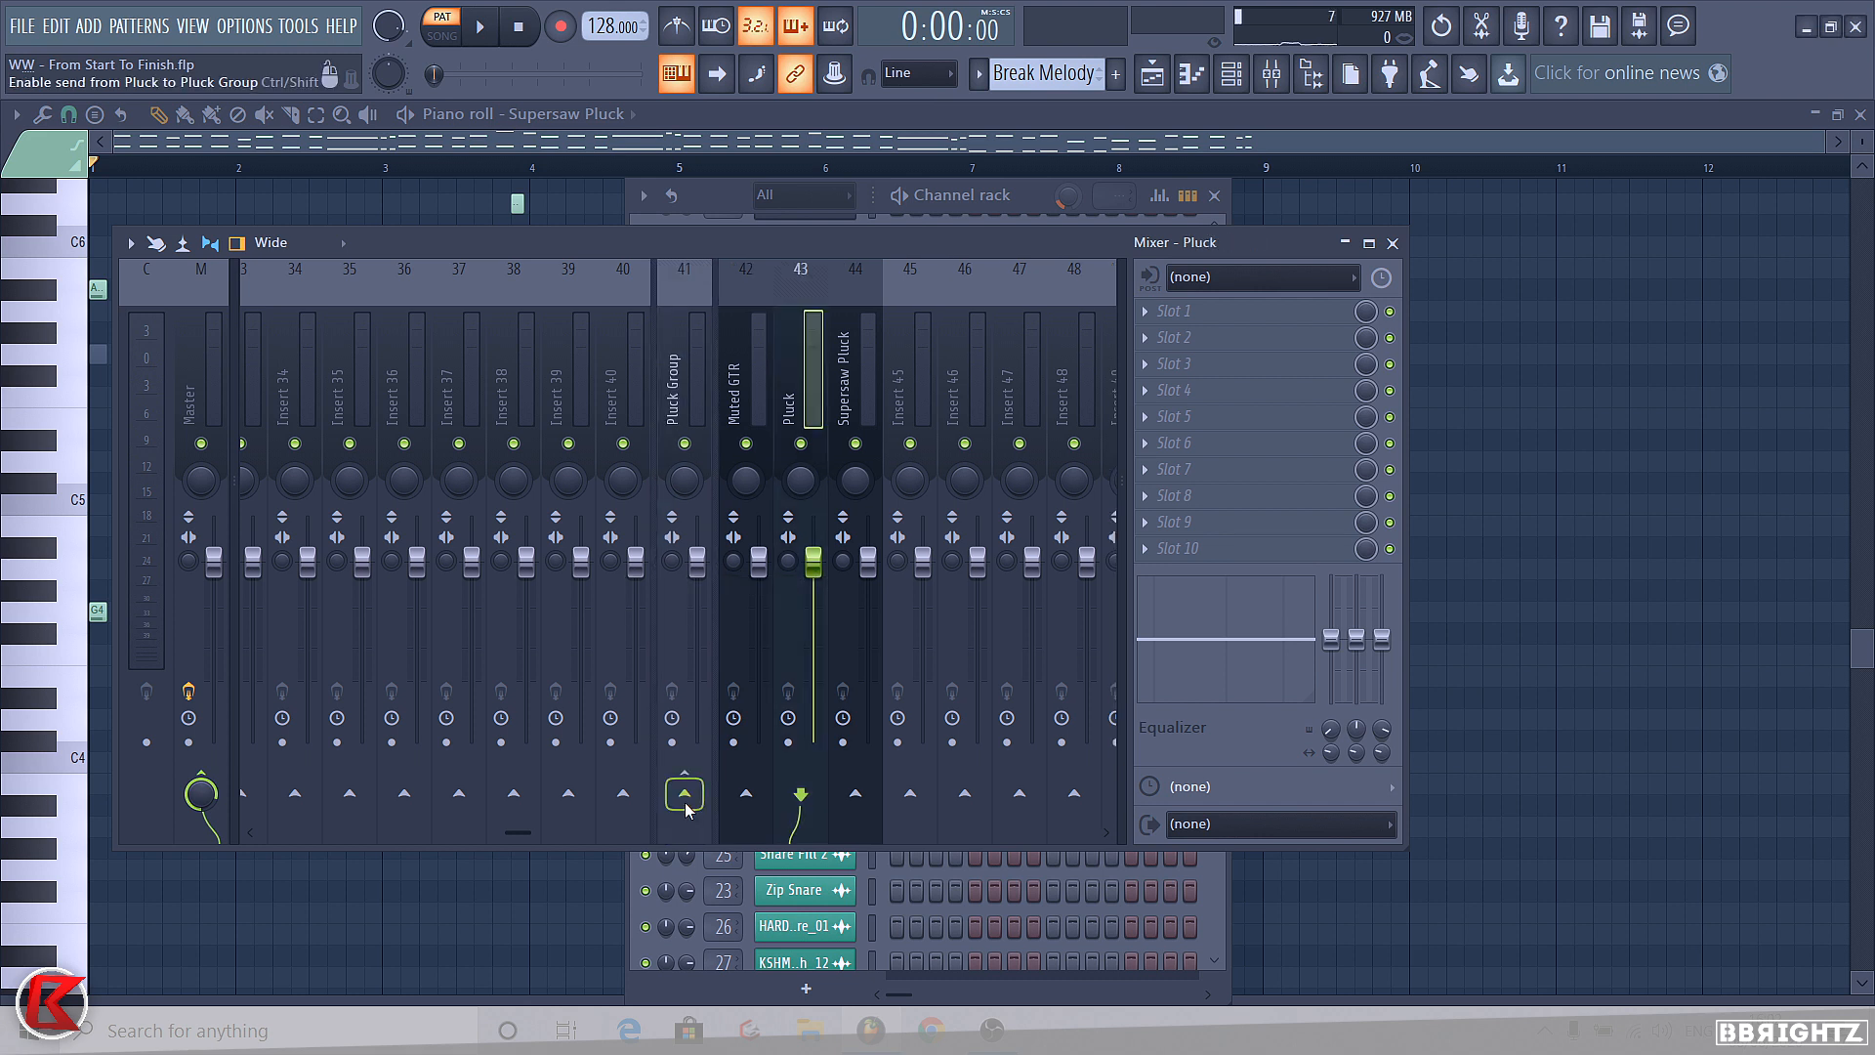
# - Route the Pluck and Supersaw Pluck mixer tracks to the Pluck Group track only
pyautogui.rightClick(684, 798)
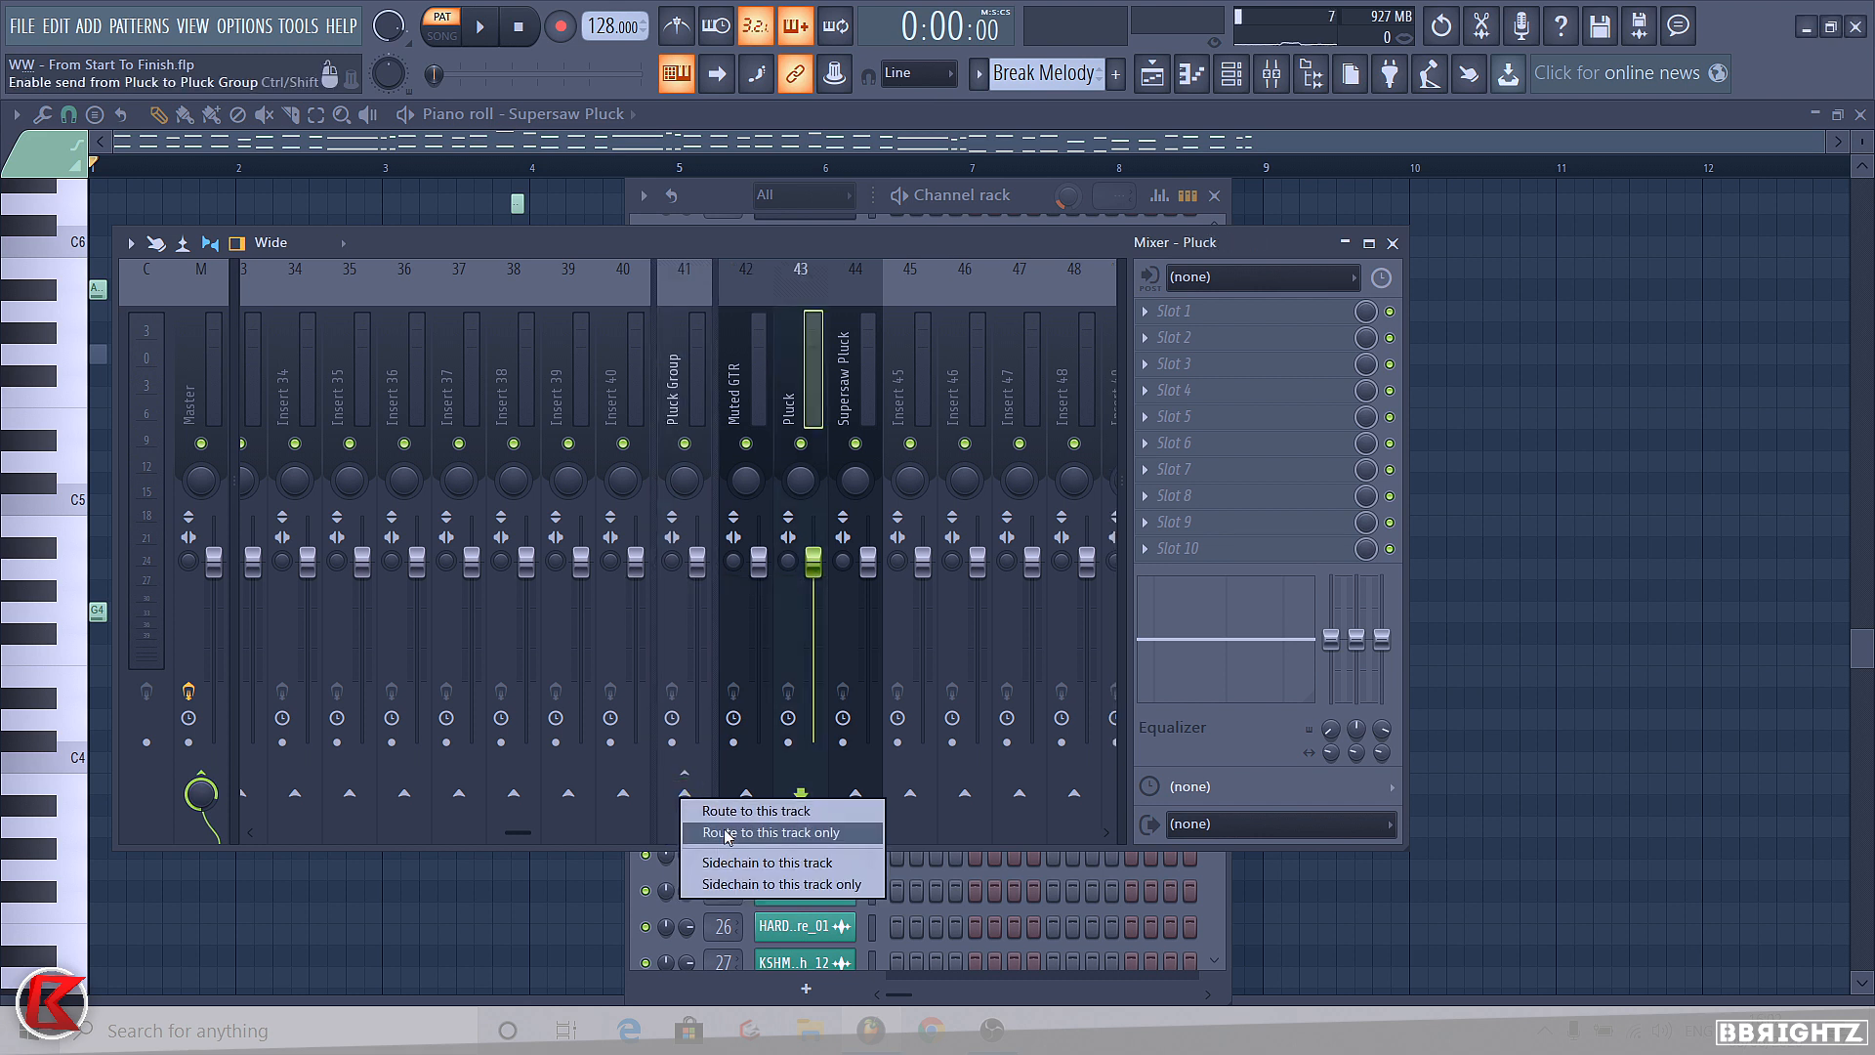
pyautogui.click(726, 835)
pyautogui.click(836, 353)
pyautogui.rightClick(703, 797)
pyautogui.click(725, 820)
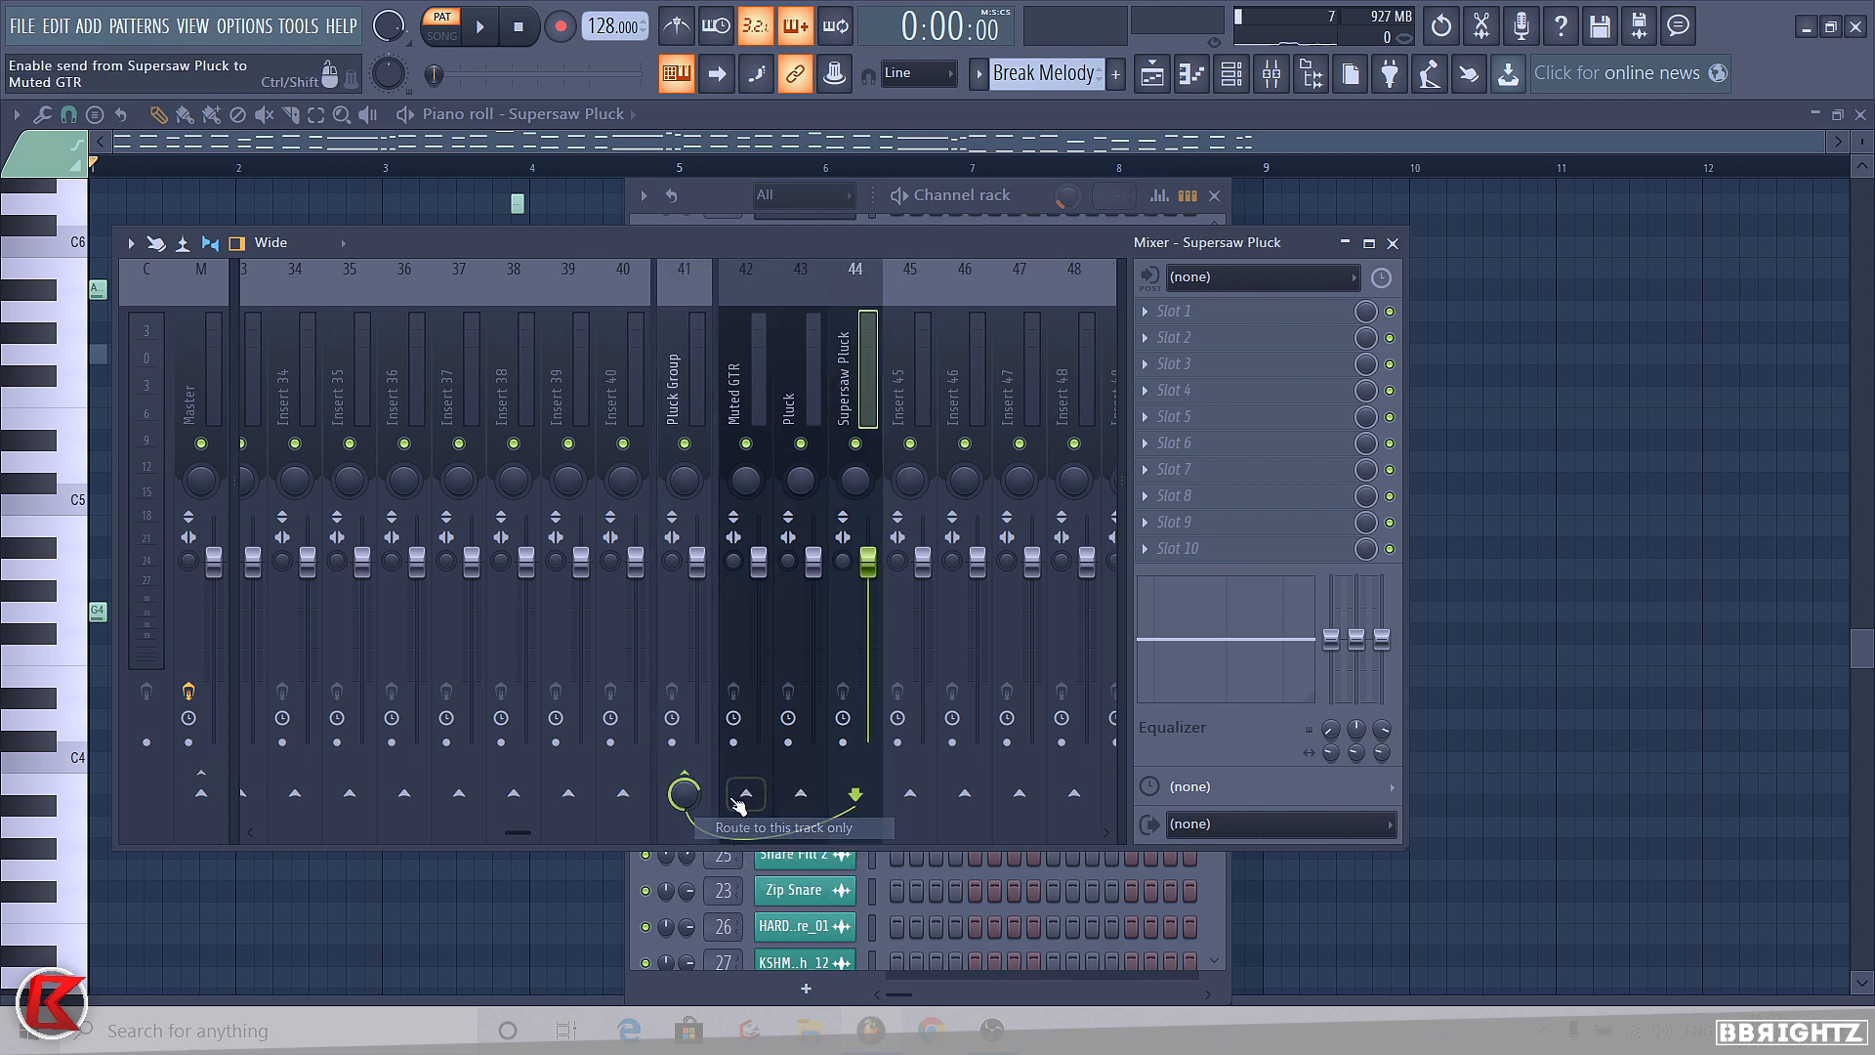
# - Silence the Pluck and Supersaw Pluck channels and play the Muted GTR through the Pluck Group
pyautogui.click(1096, 217)
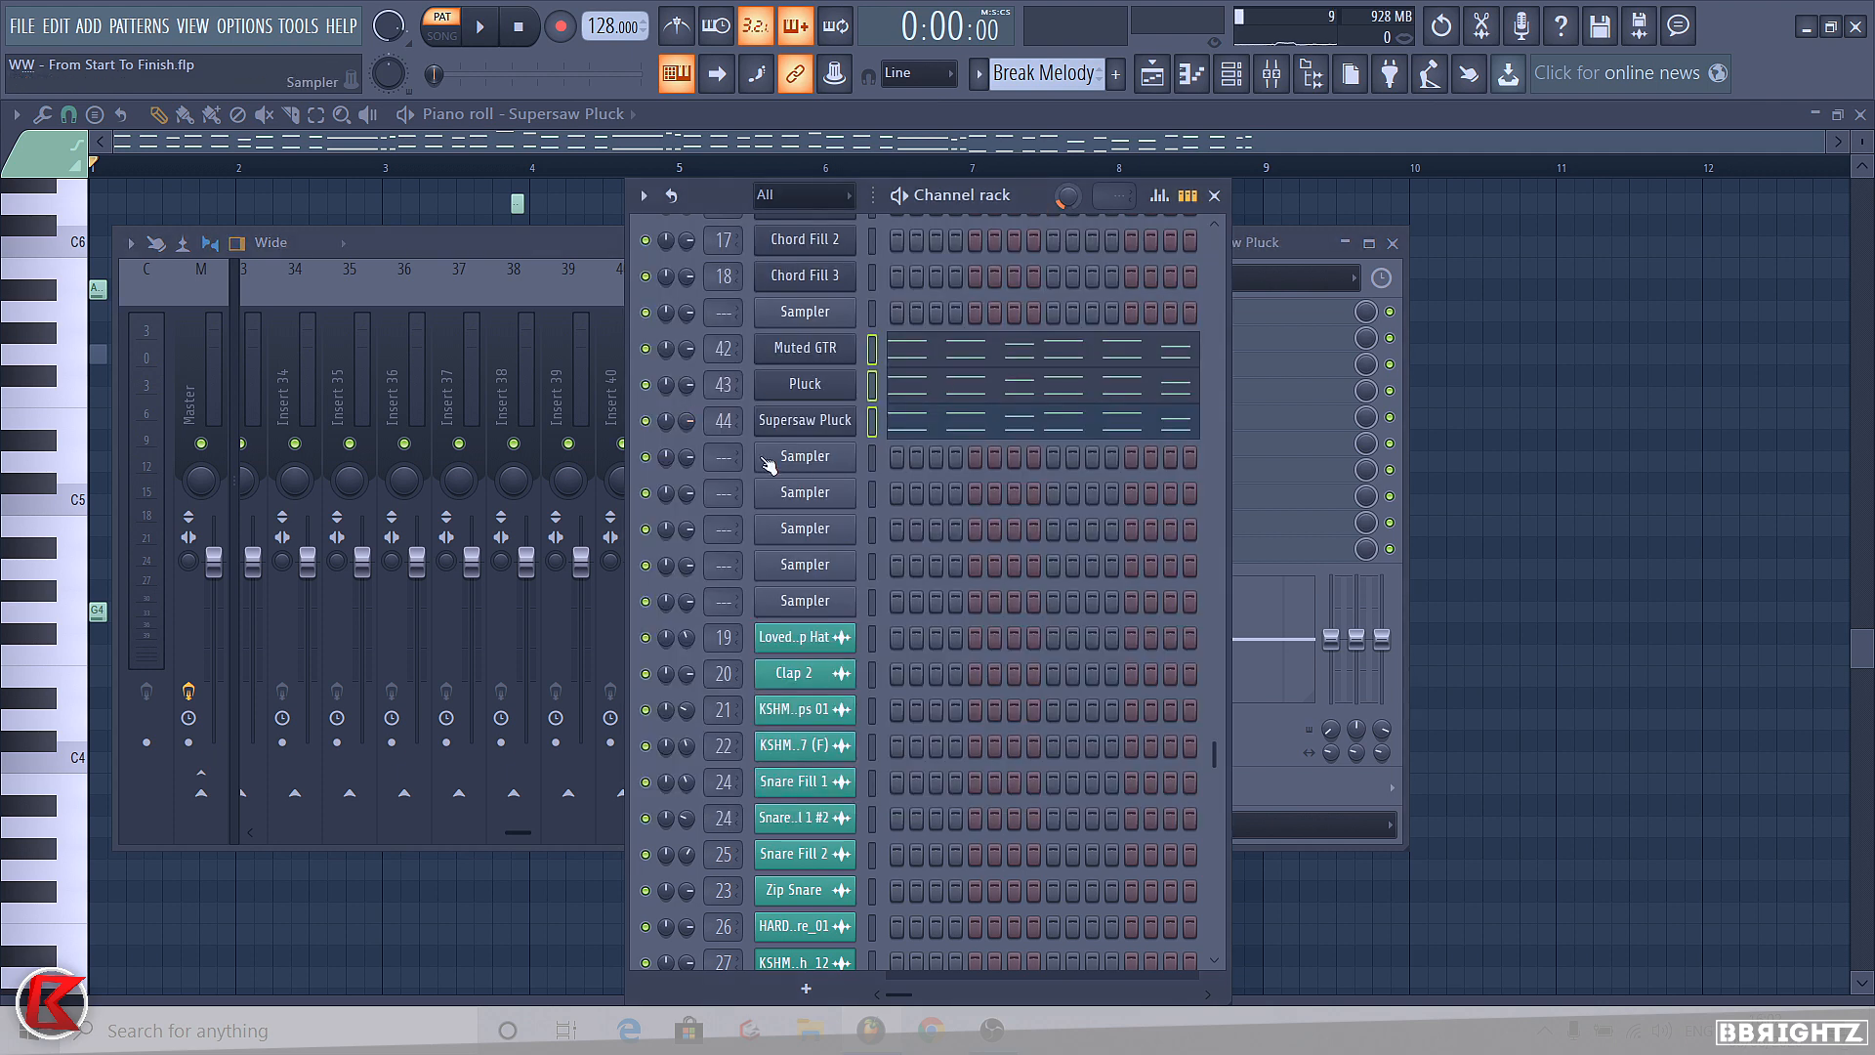
pyautogui.click(645, 420)
pyautogui.click(1306, 242)
pyautogui.press('space')
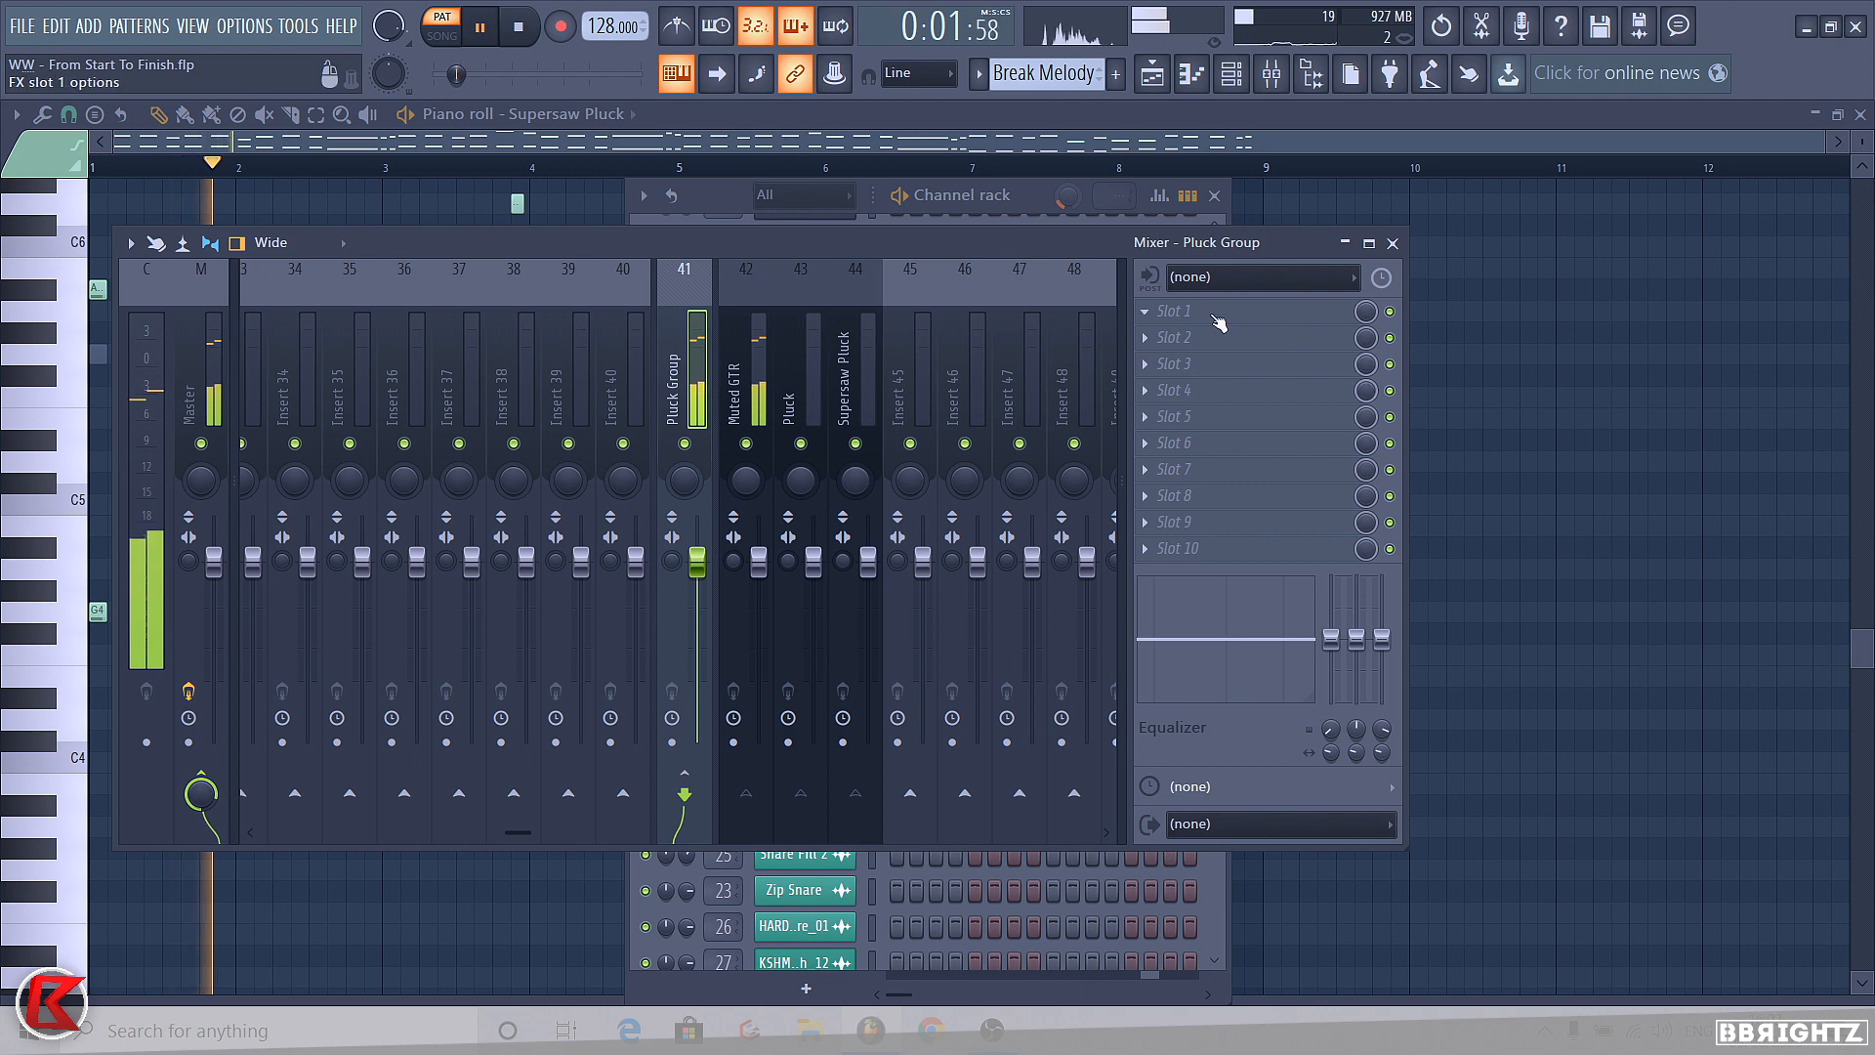
# - Add Fruity Delay 2 to slot 4 of the Pluck Group mixer track
pyautogui.click(1191, 313)
pyautogui.click(1175, 389)
pyautogui.click(1175, 390)
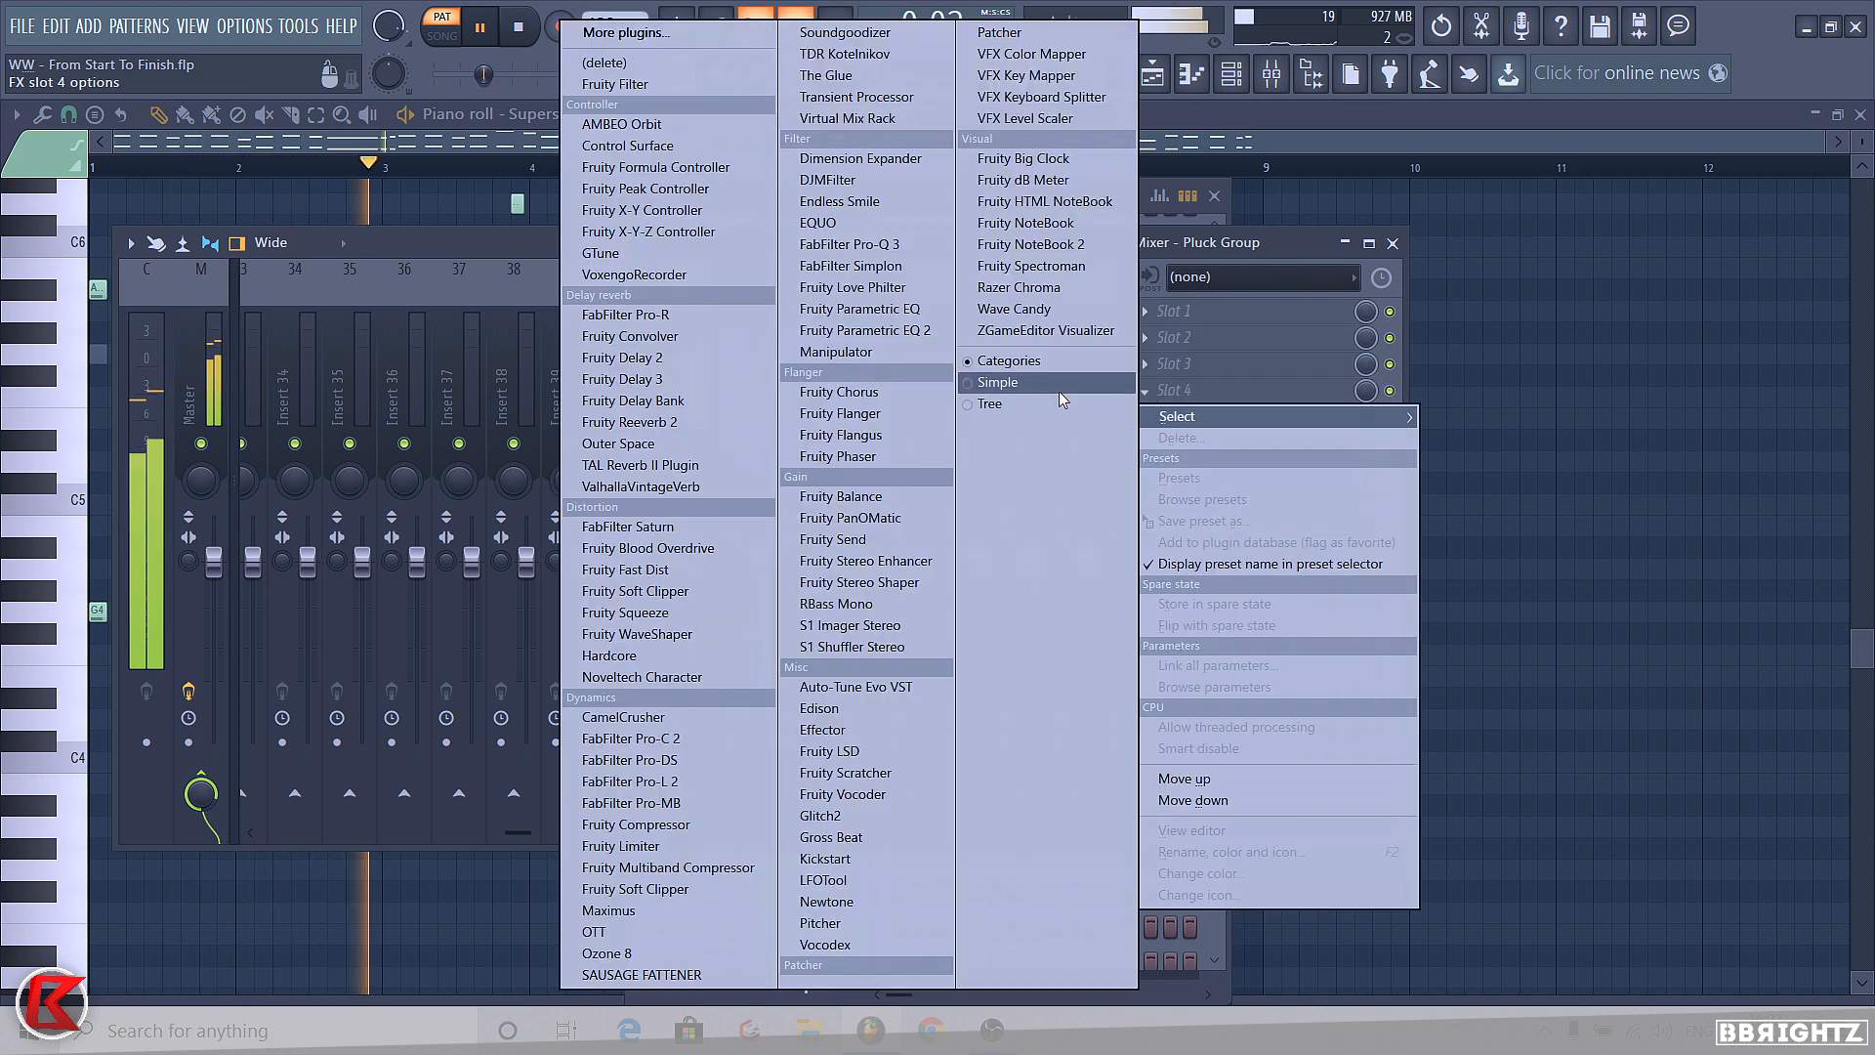
pyautogui.click(630, 358)
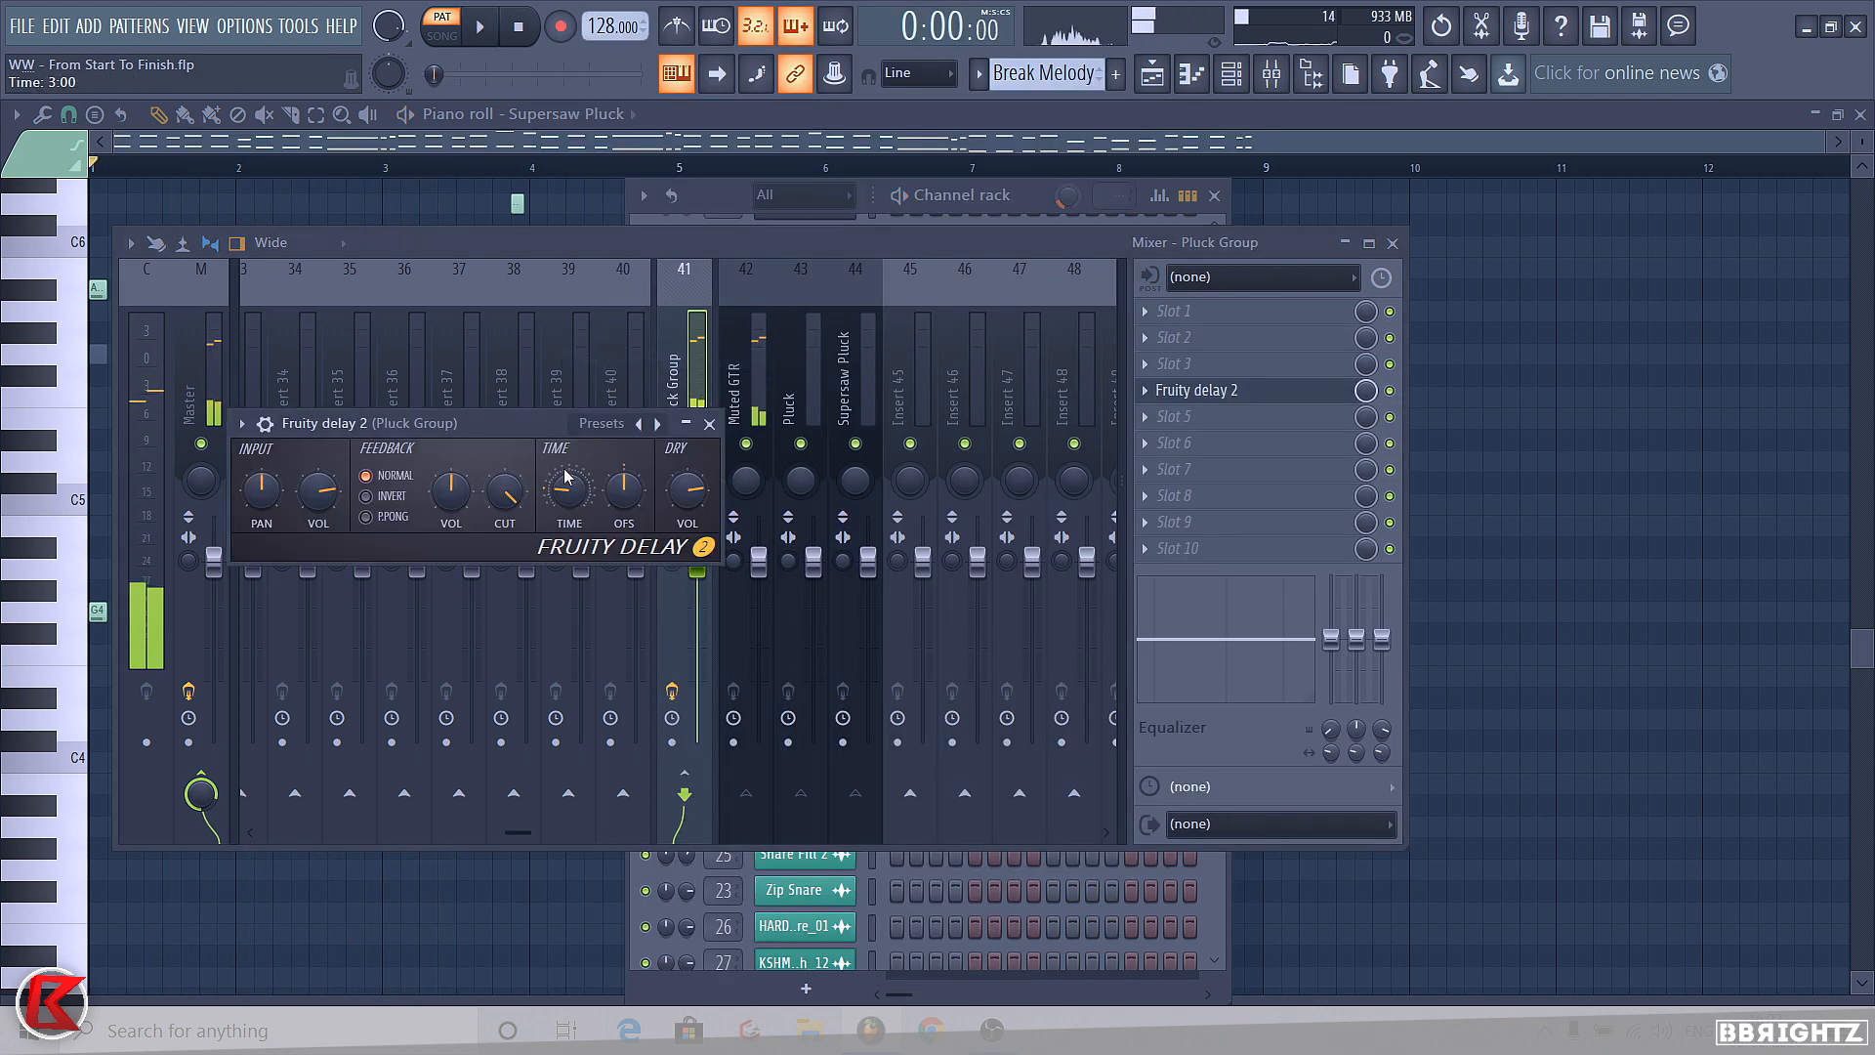
# - Set the Fruity Delay 2 feedback to ping-pong, pan its input right and audition the pattern
pyautogui.click(366, 517)
pyautogui.moveTo(261, 488); pyautogui.dragTo(318, 533)
pyautogui.press('space')
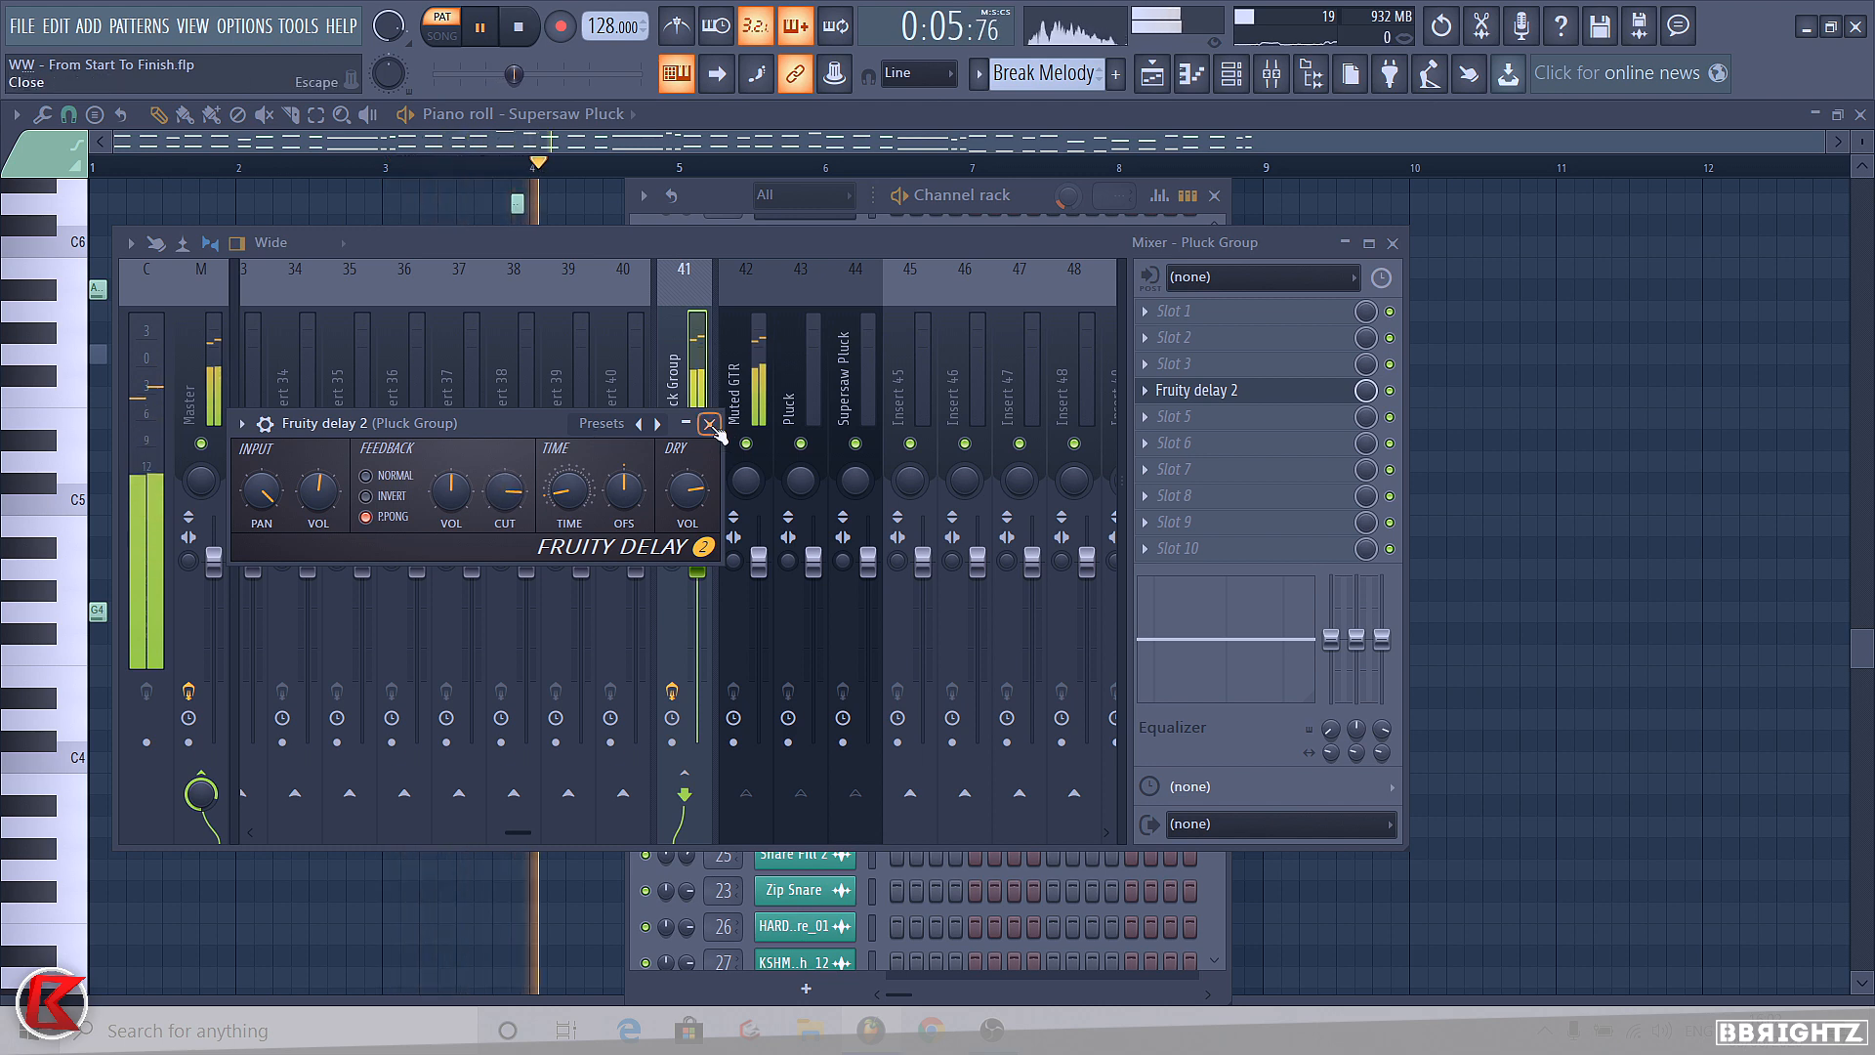
# - Add Fruity Parametric EQ 2 to slot 1 of the Pluck Group mixer track and raise band 1's low-cut frequency to roll off more lows
pyautogui.click(710, 422)
pyautogui.click(1183, 314)
pyautogui.click(616, 397)
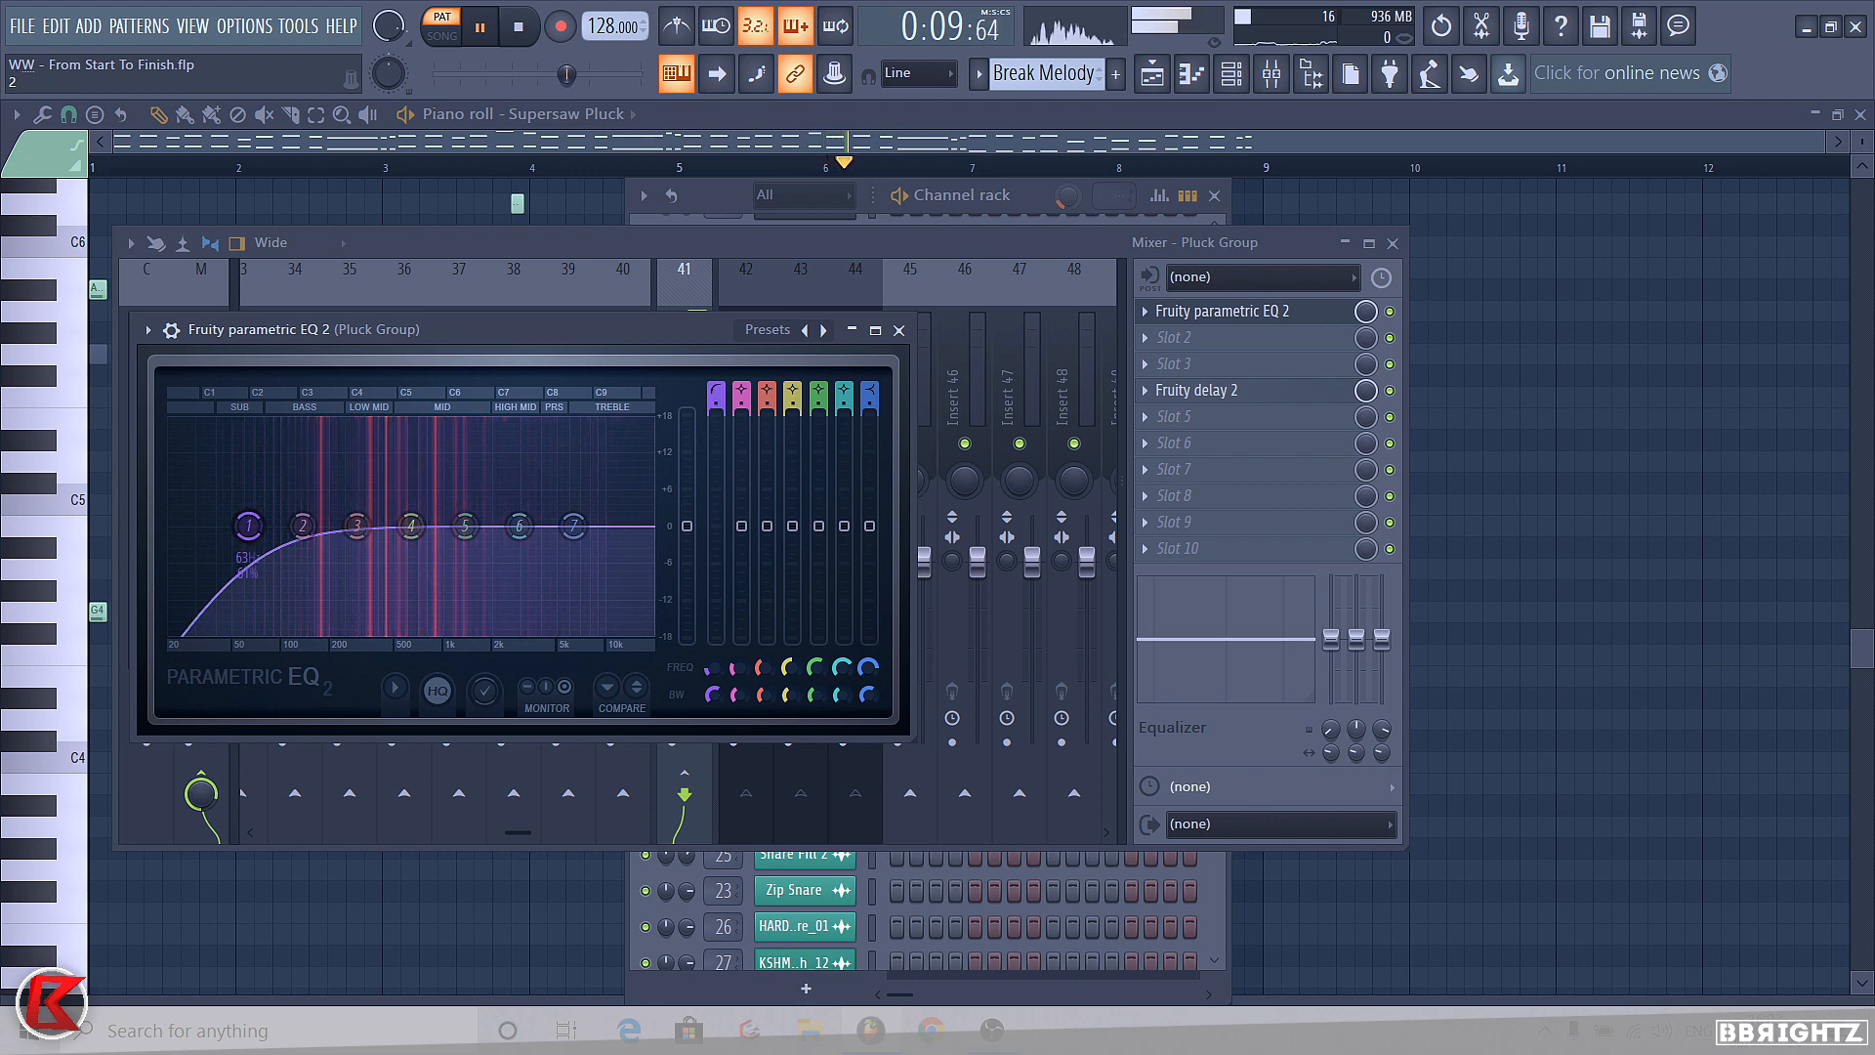
pyautogui.moveTo(248, 525); pyautogui.dragTo(301, 525)
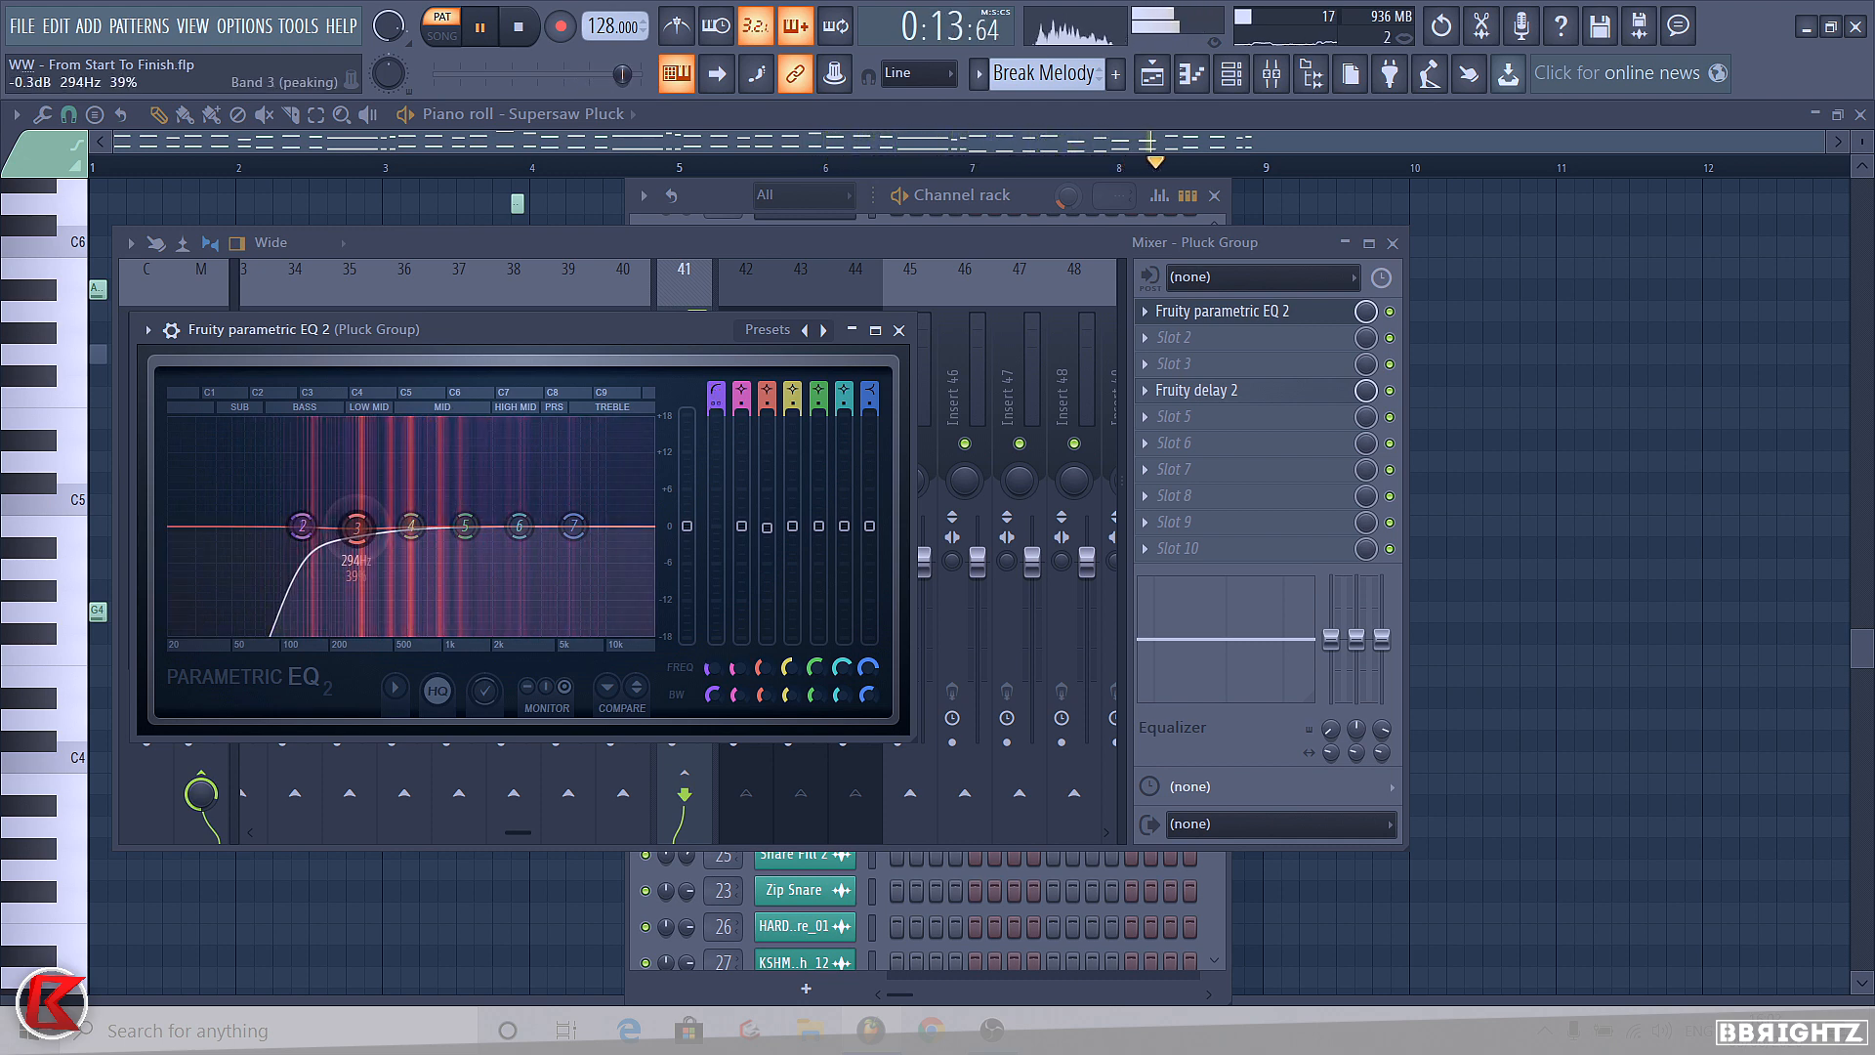
pyautogui.click(898, 330)
# - Play the Pluck channel with Muted GTR and Supersaw Pluck silenced, and check its Nexus 3 Needle Chords settings
pyautogui.press('space')
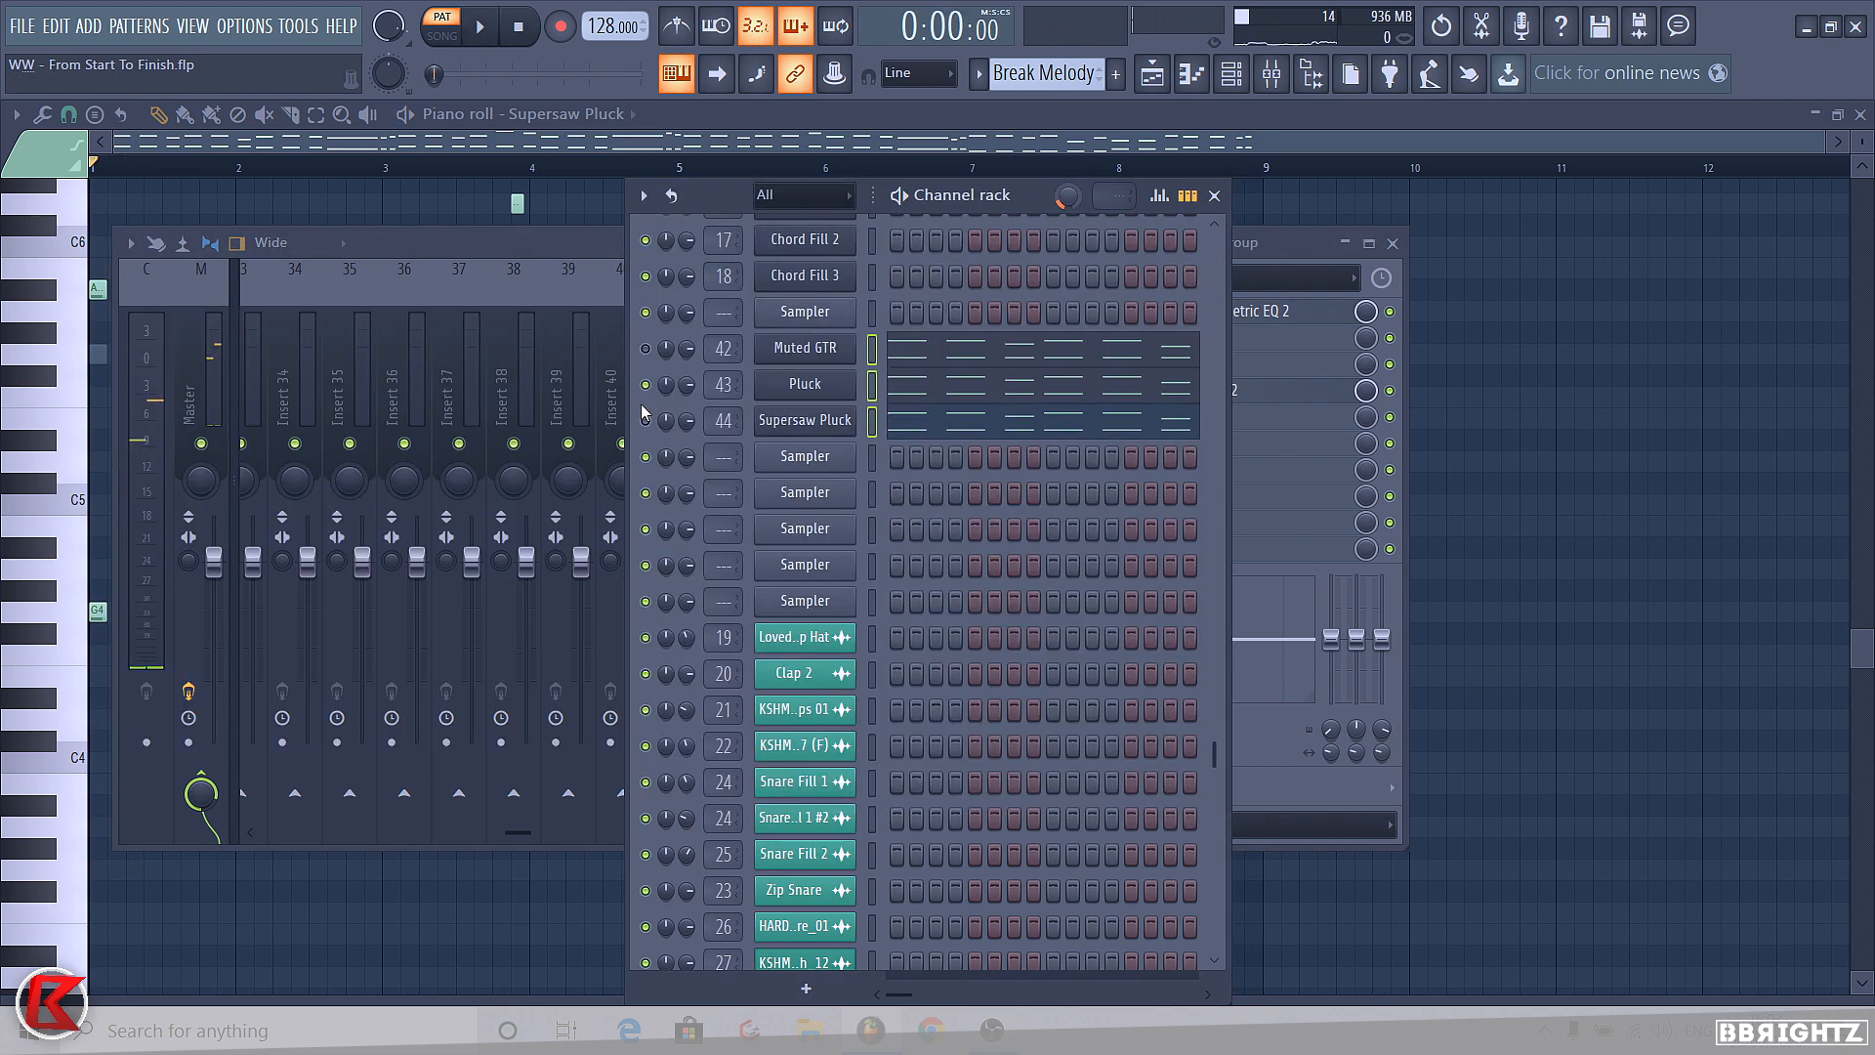
pyautogui.press('space')
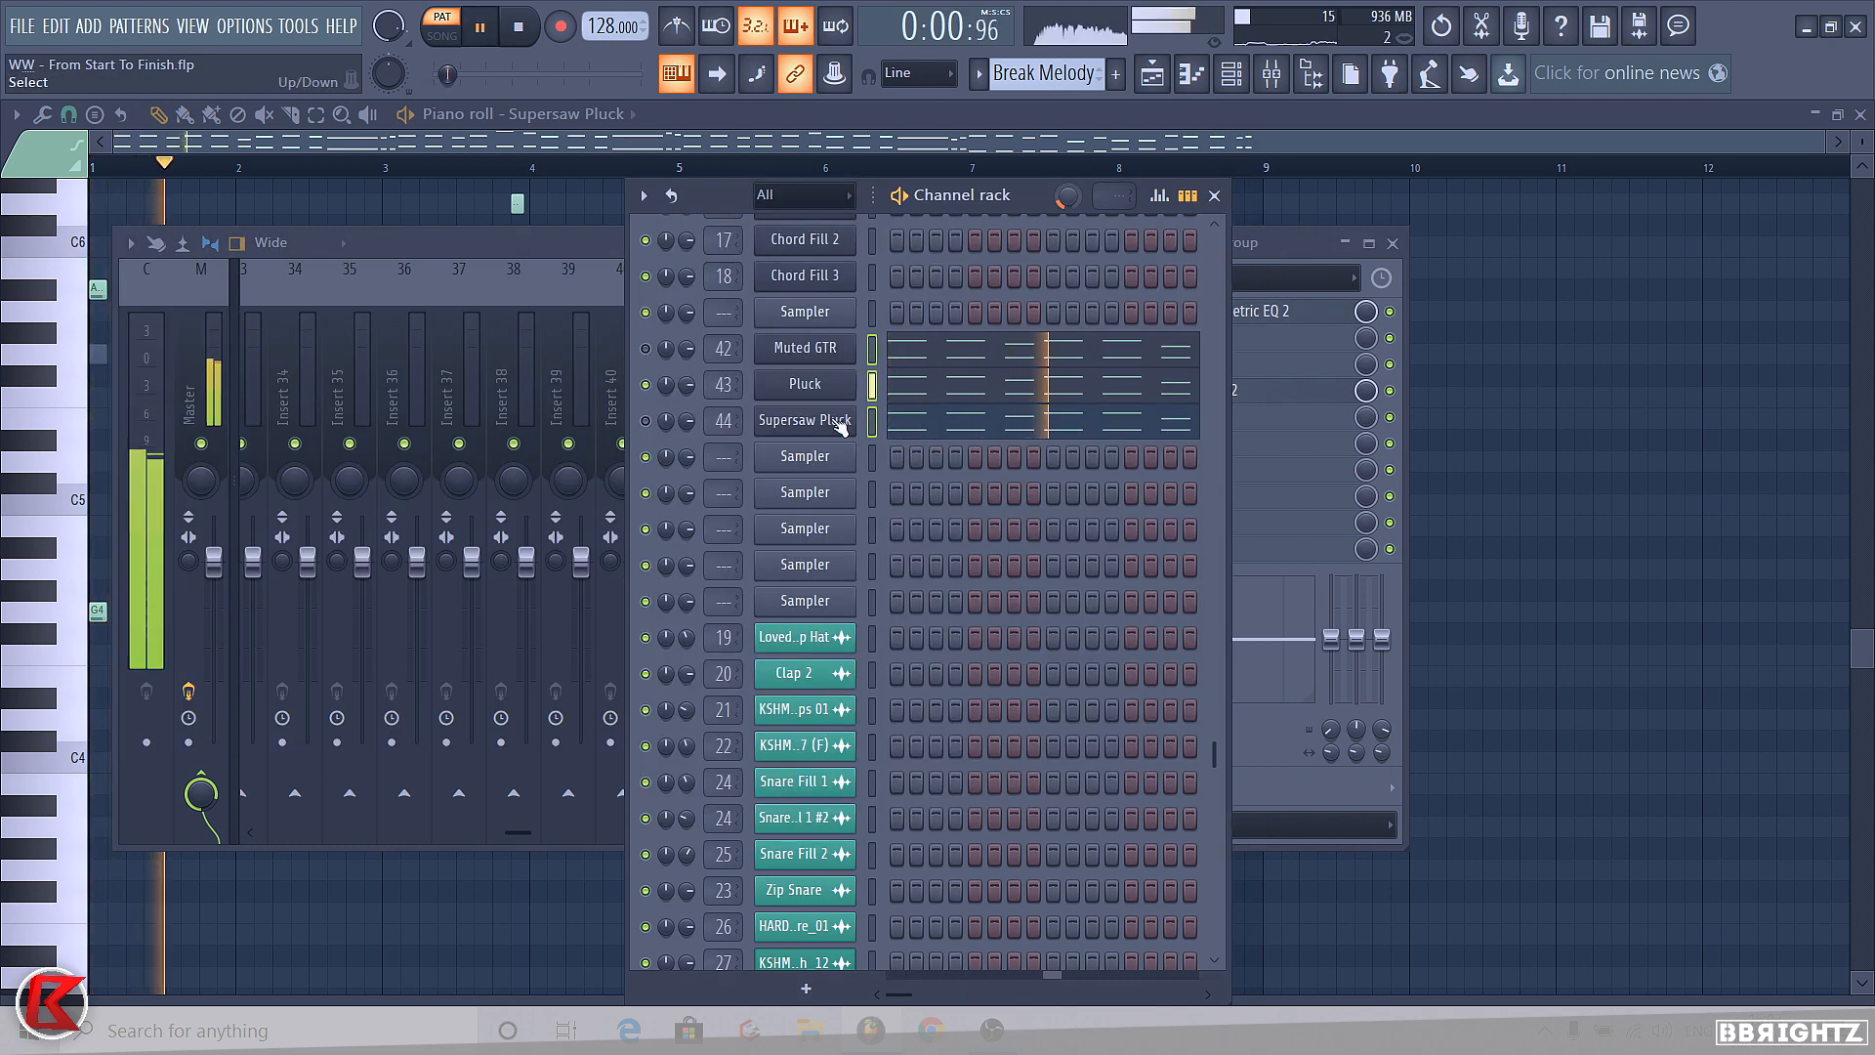
pyautogui.click(807, 386)
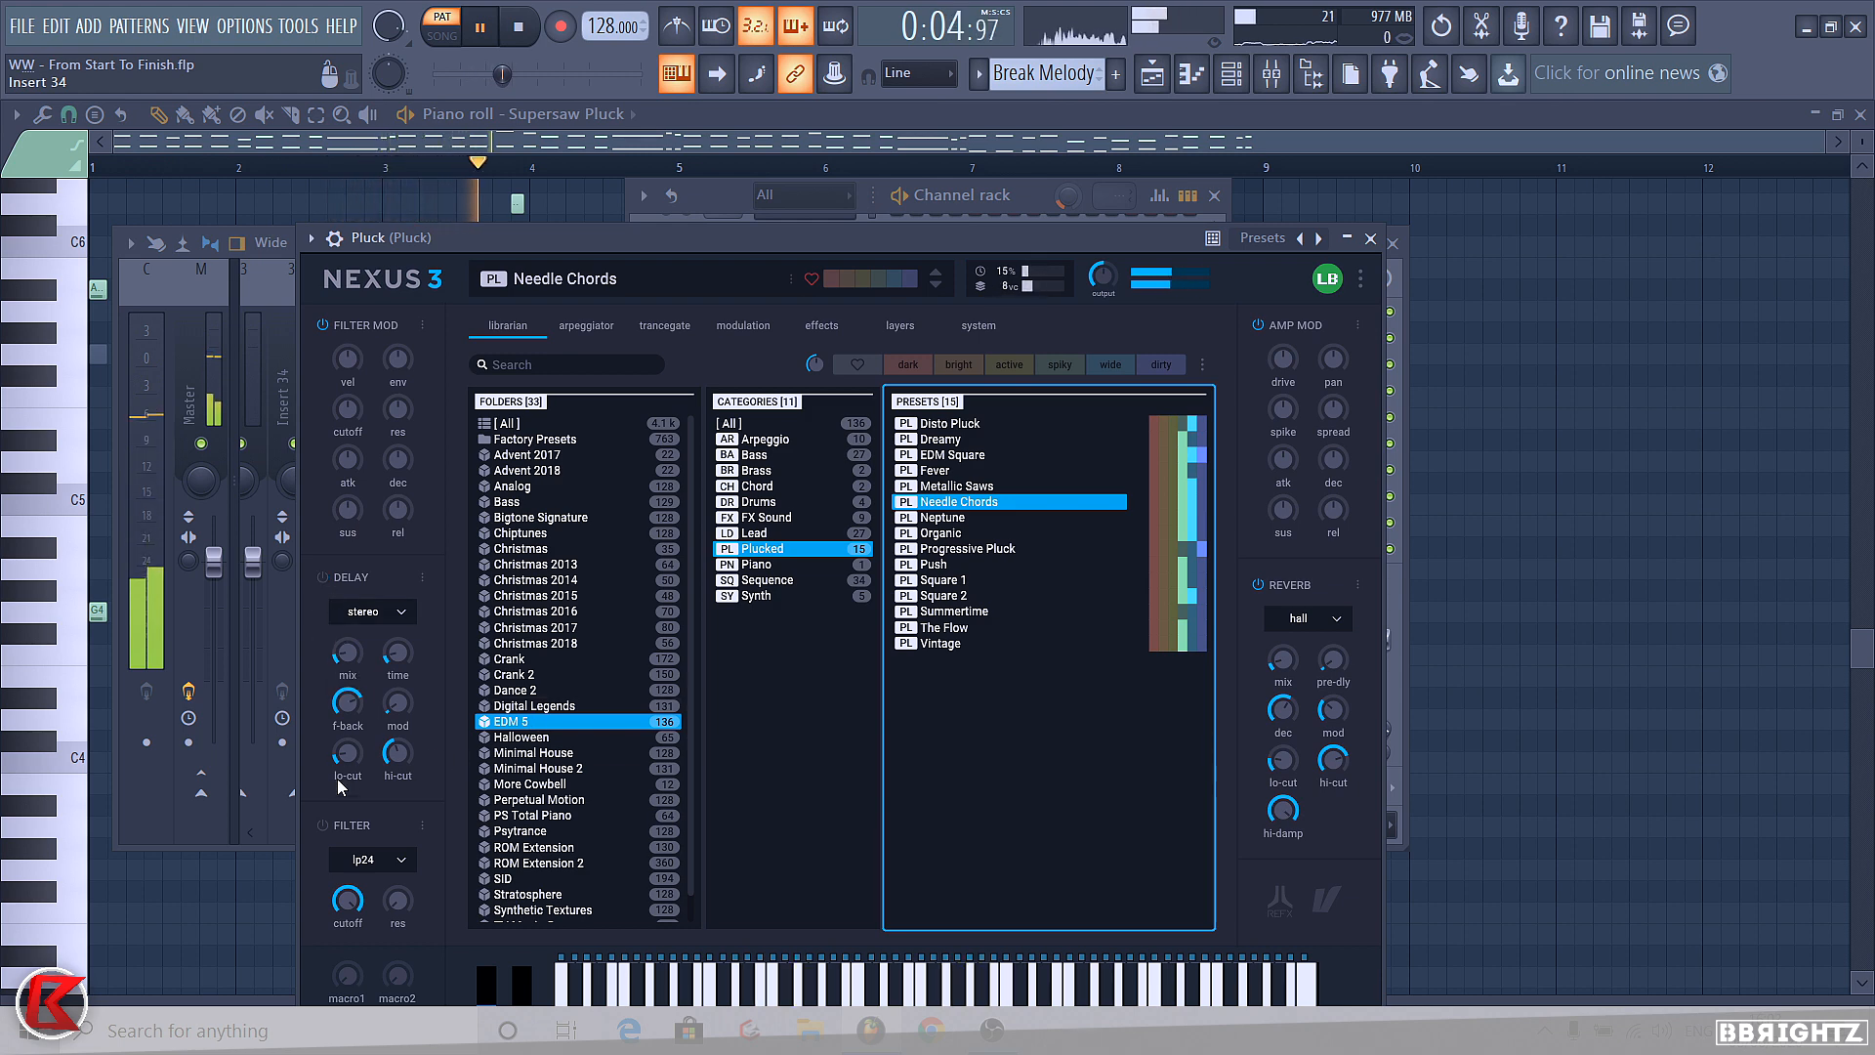
pyautogui.click(1370, 239)
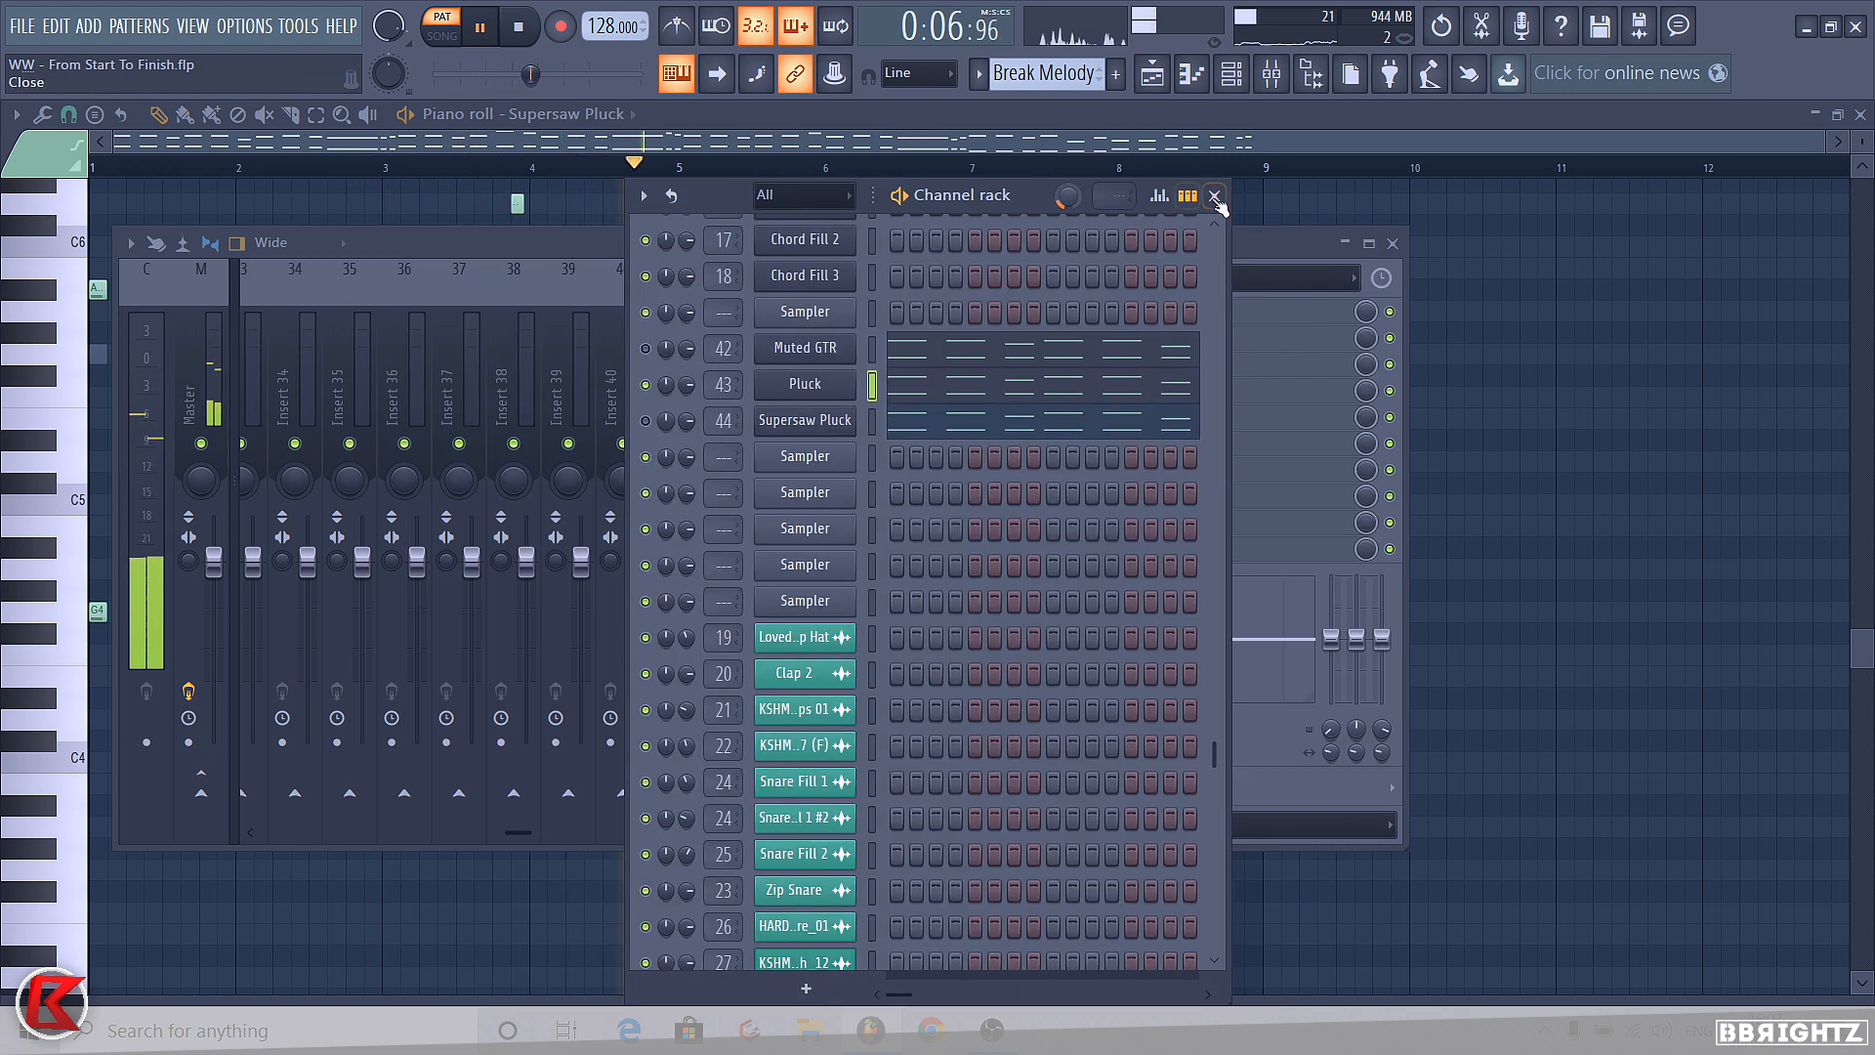
# - Review the Fruity Delay 2 settings on the Pluck Group mixer track while the Pluck plays
pyautogui.click(1254, 248)
pyautogui.click(689, 408)
pyautogui.click(1196, 390)
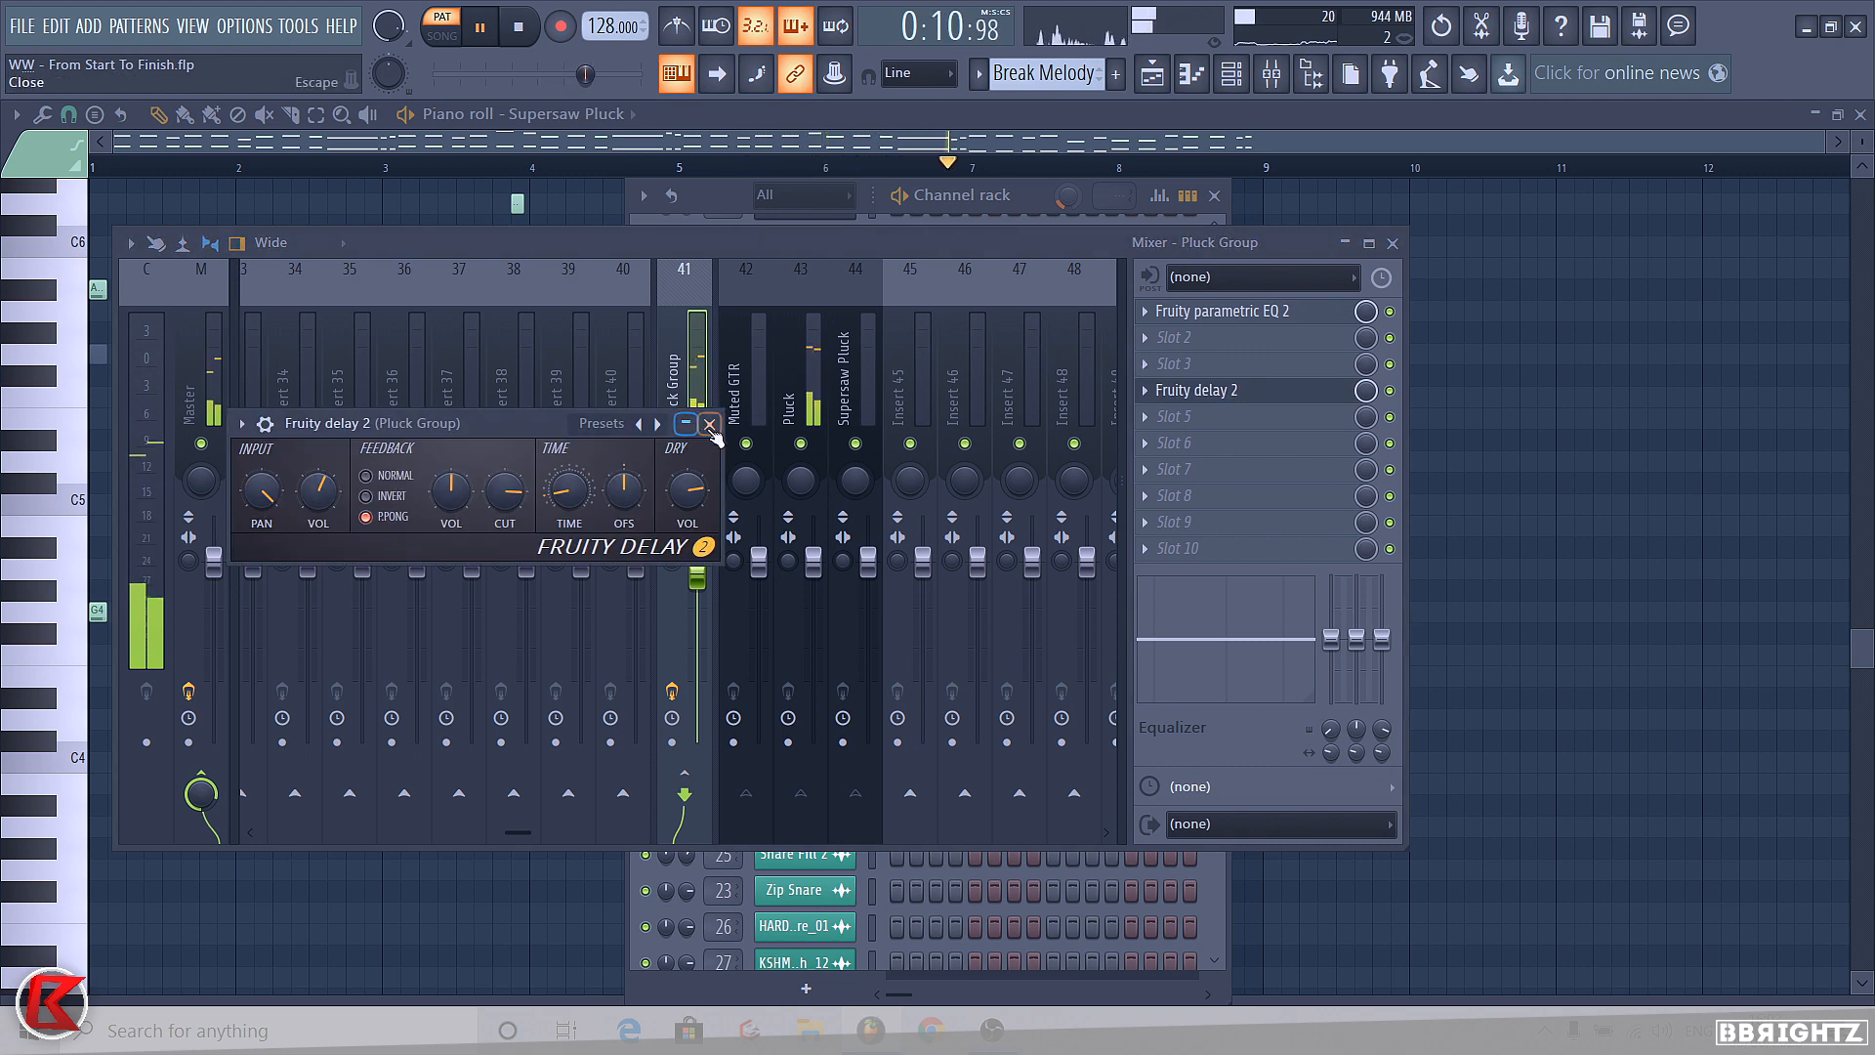
pyautogui.click(709, 423)
# - Add Fruity Parametric EQ 2 to slot 1 of the Pluck mixer track and cut band 6 by about 3.7 dB near 7 kHz
pyautogui.click(800, 390)
pyautogui.click(1195, 323)
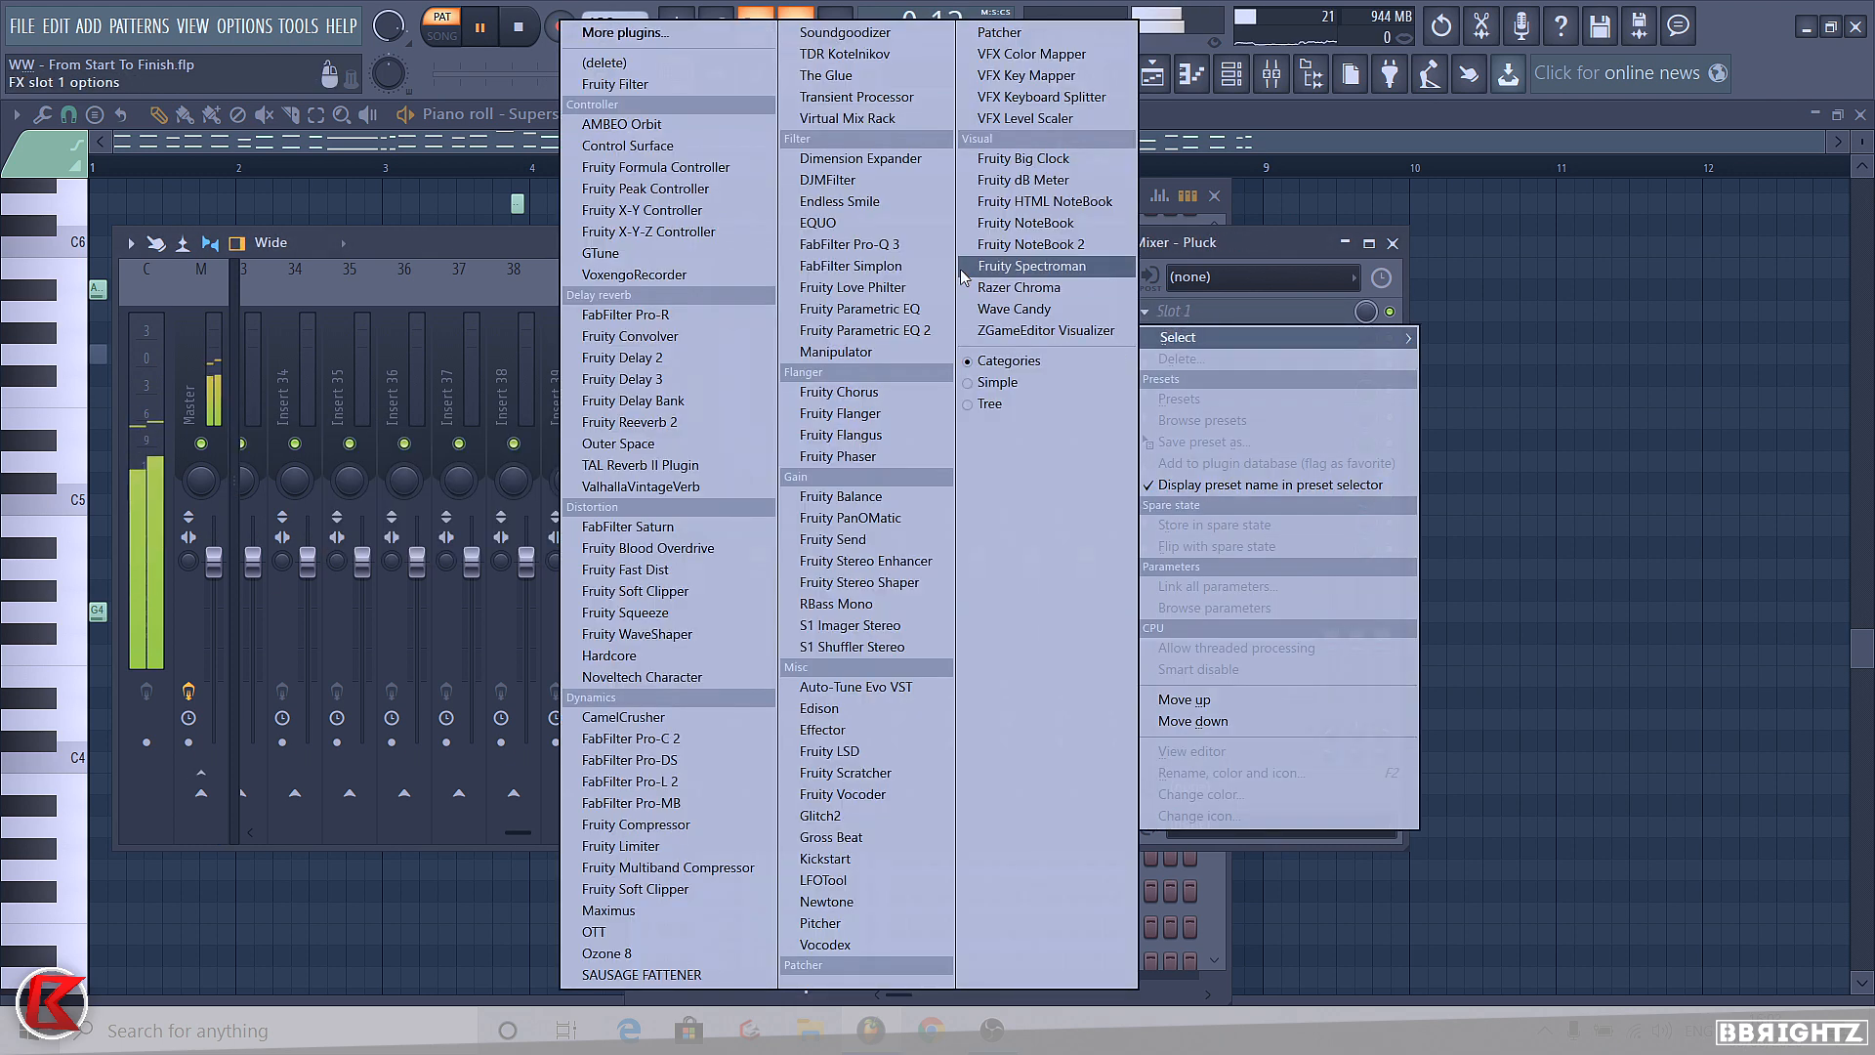
pyautogui.click(1044, 271)
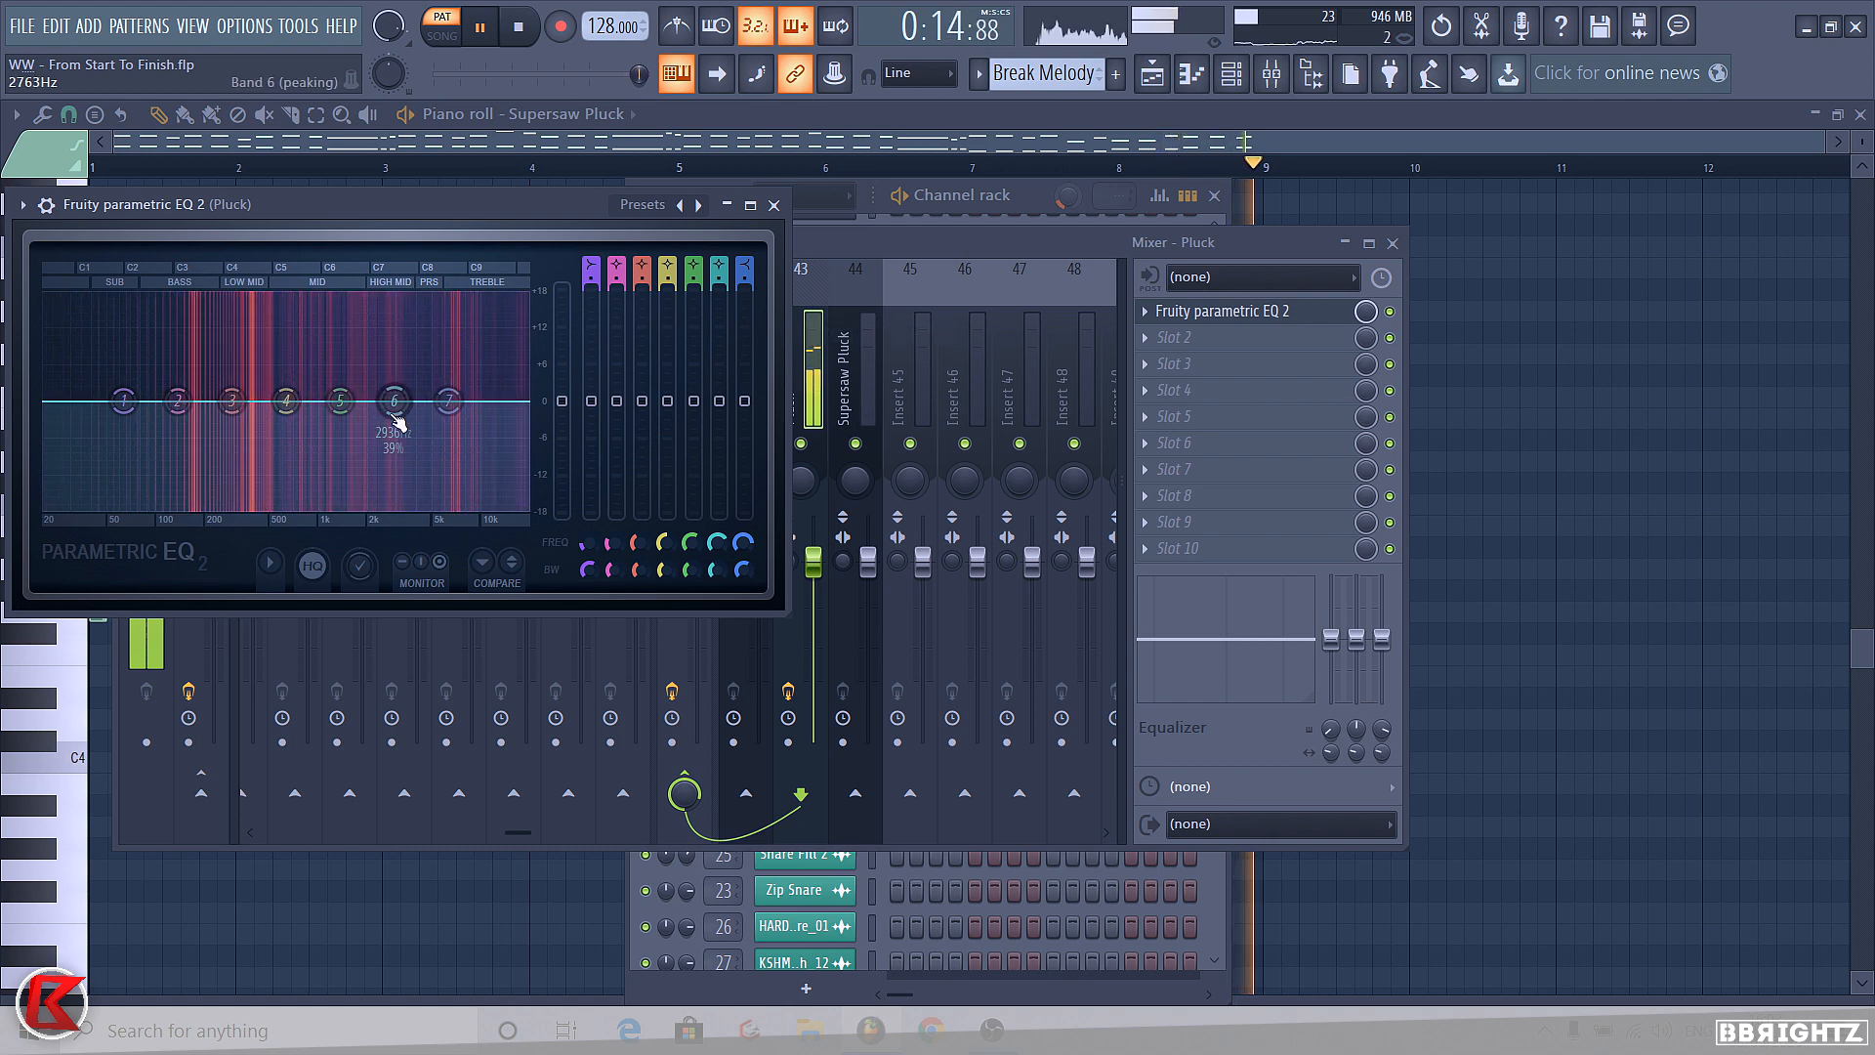
pyautogui.moveTo(395, 401); pyautogui.dragTo(462, 432)
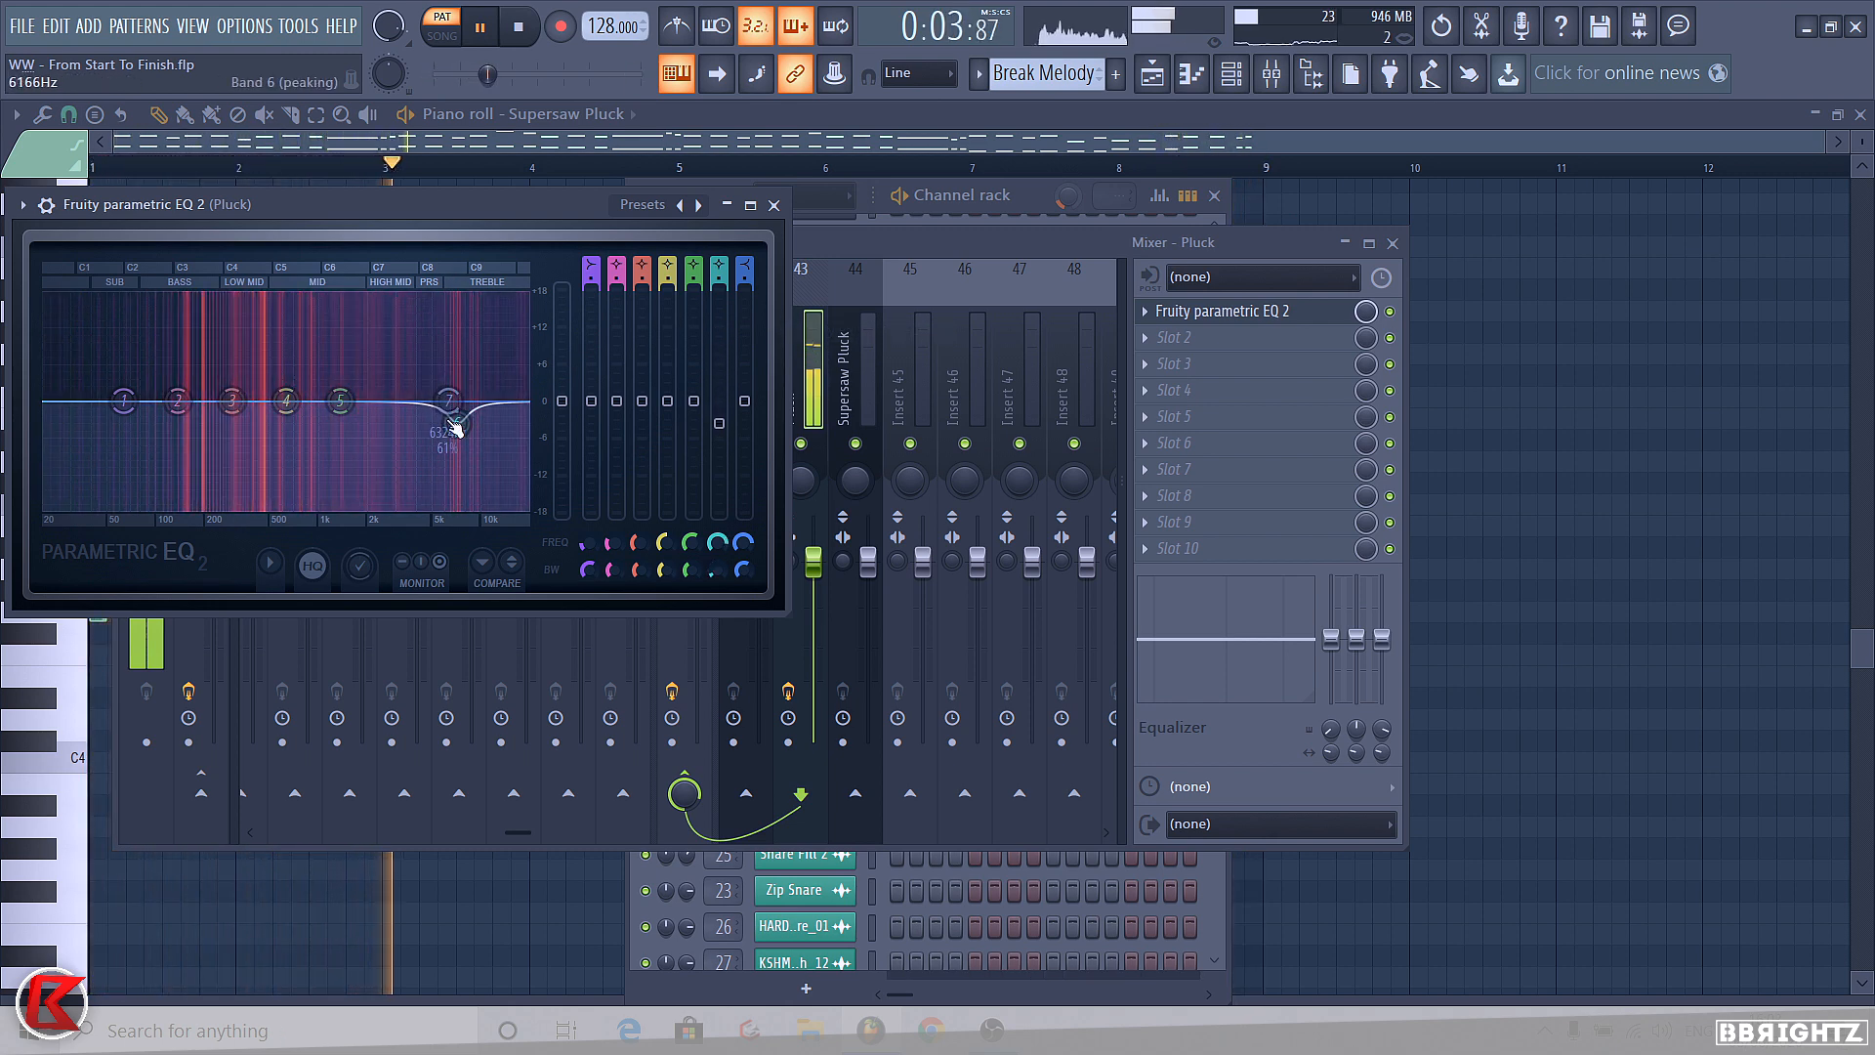
pyautogui.press('space')
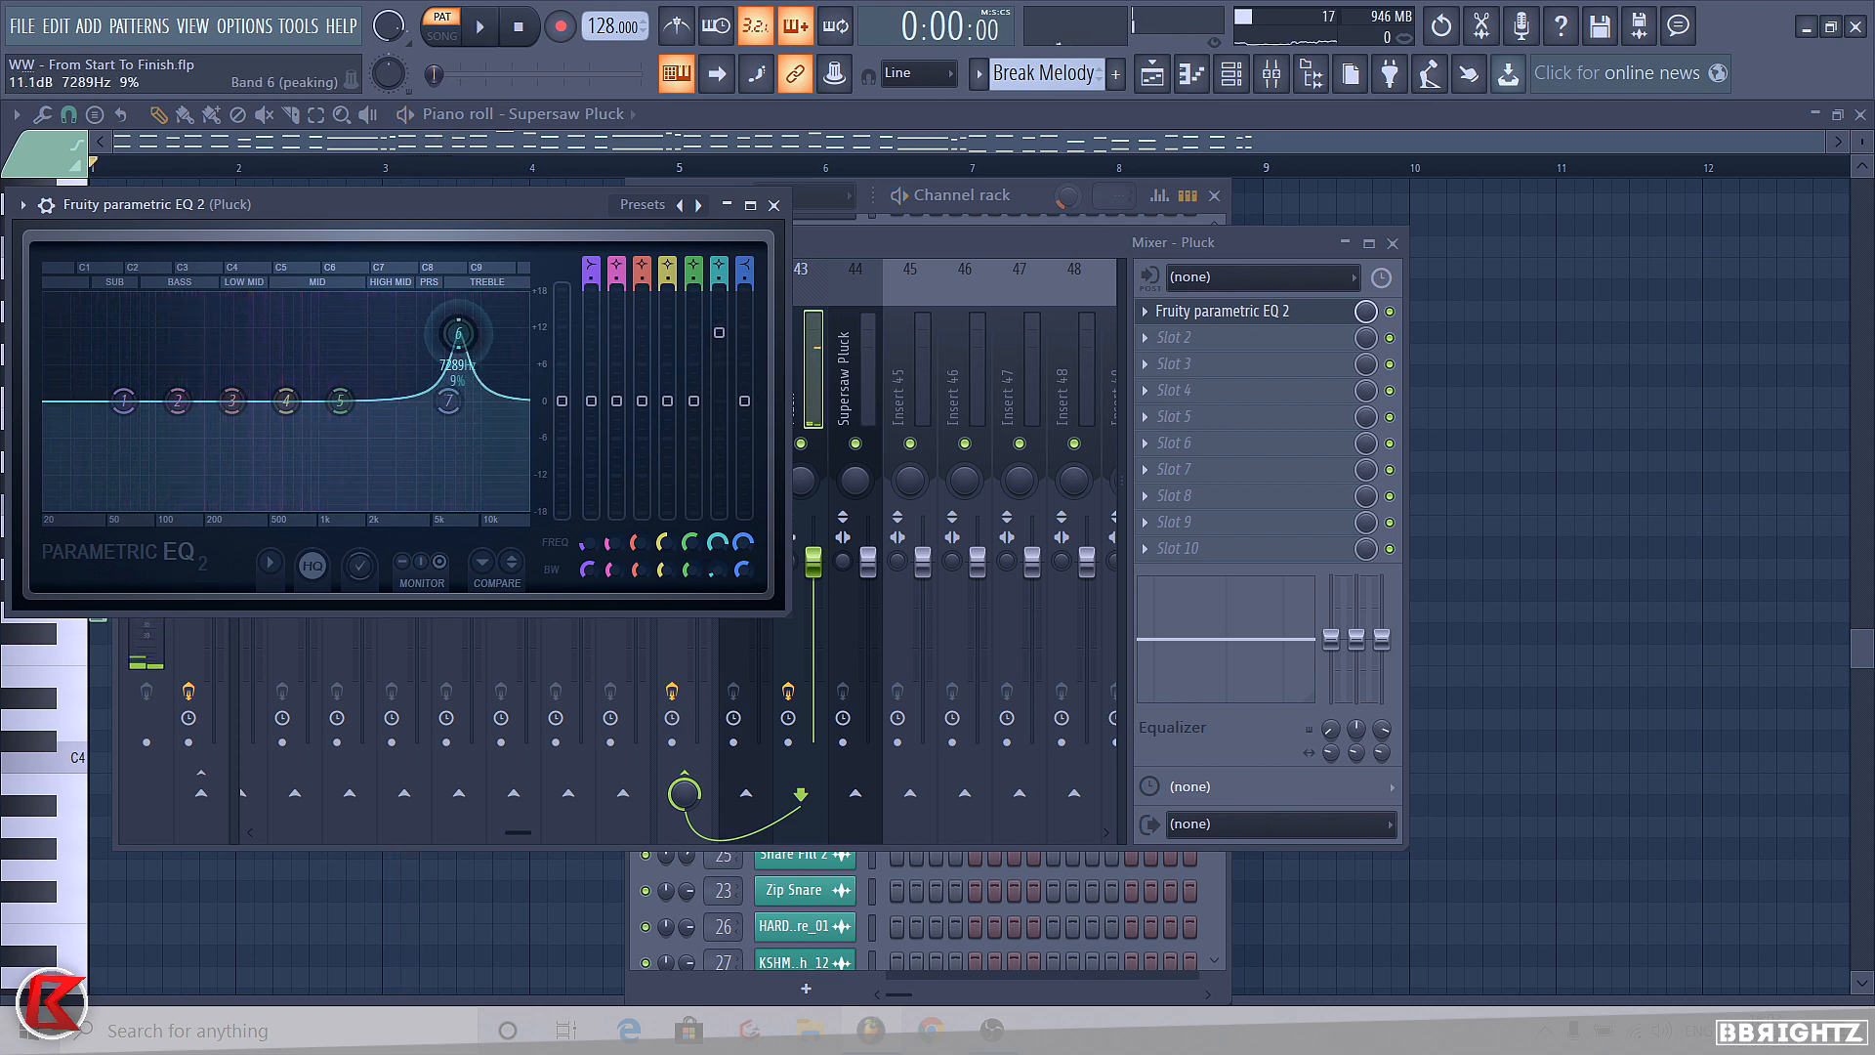
pyautogui.moveTo(458, 334); pyautogui.dragTo(458, 424)
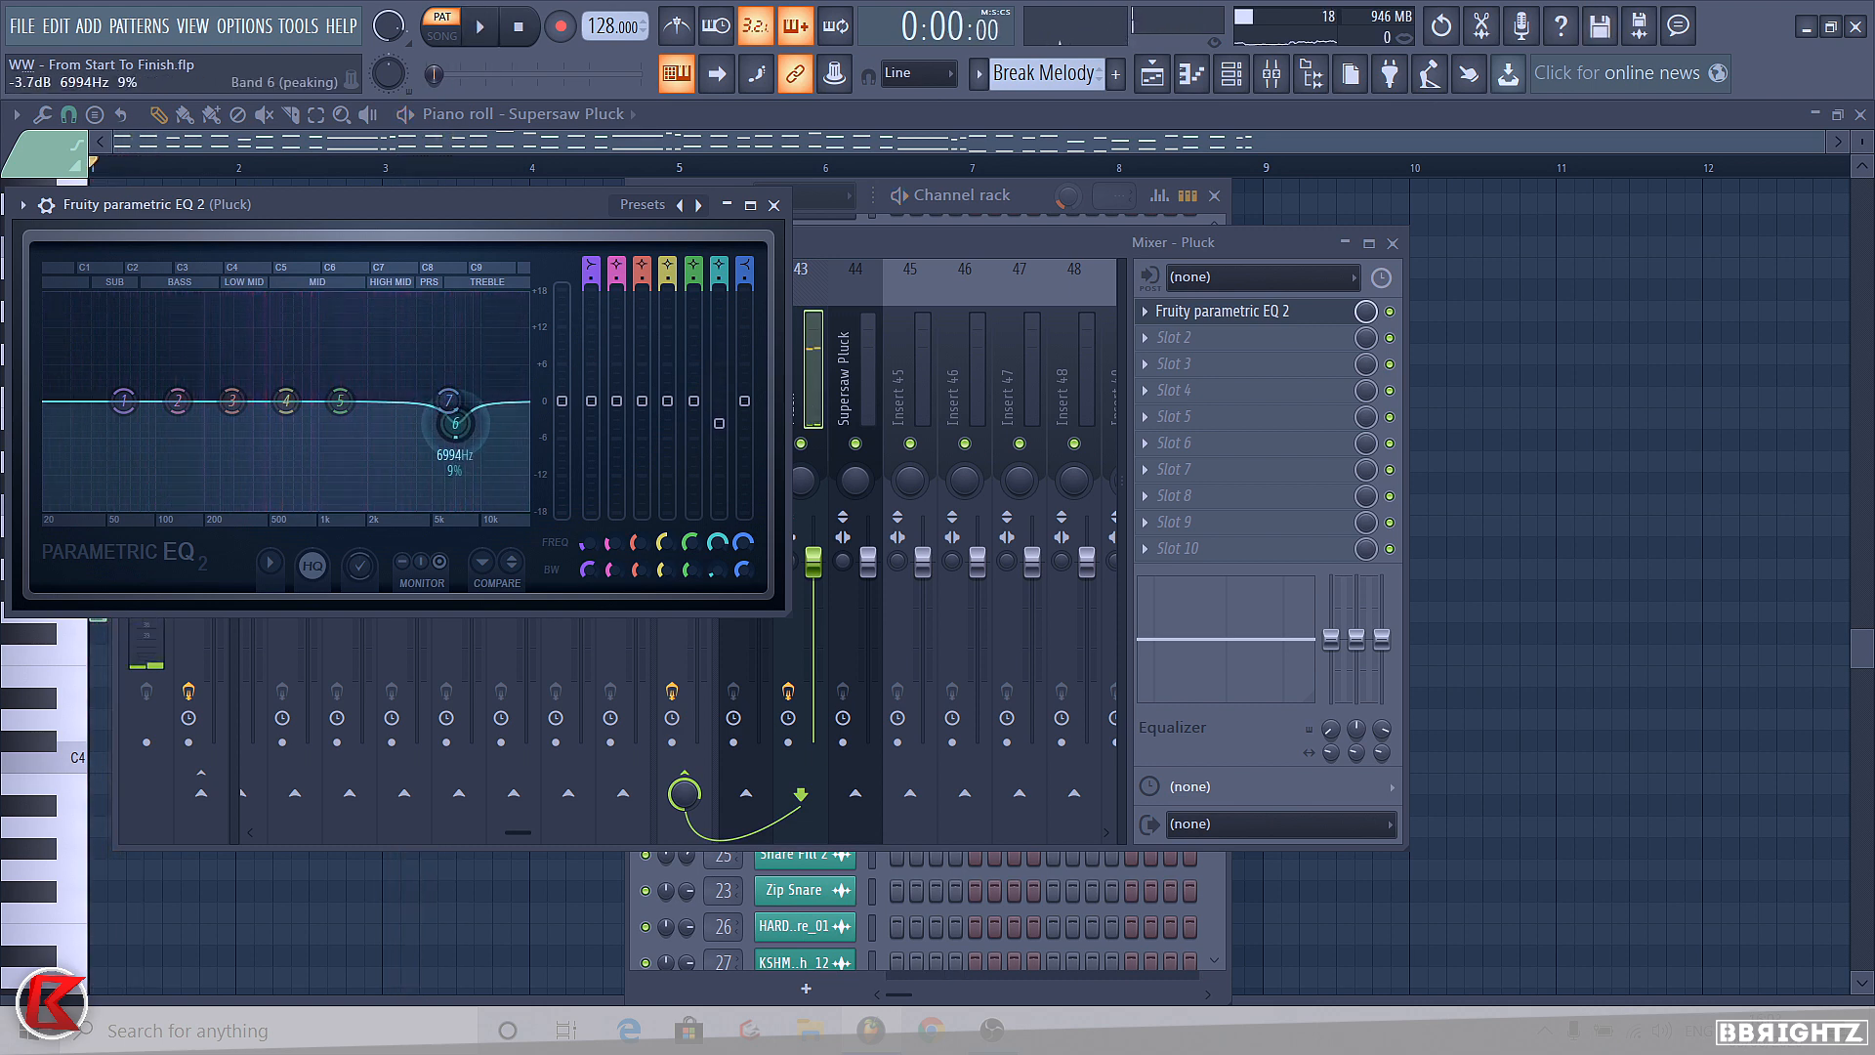
pyautogui.press('space')
pyautogui.click(773, 205)
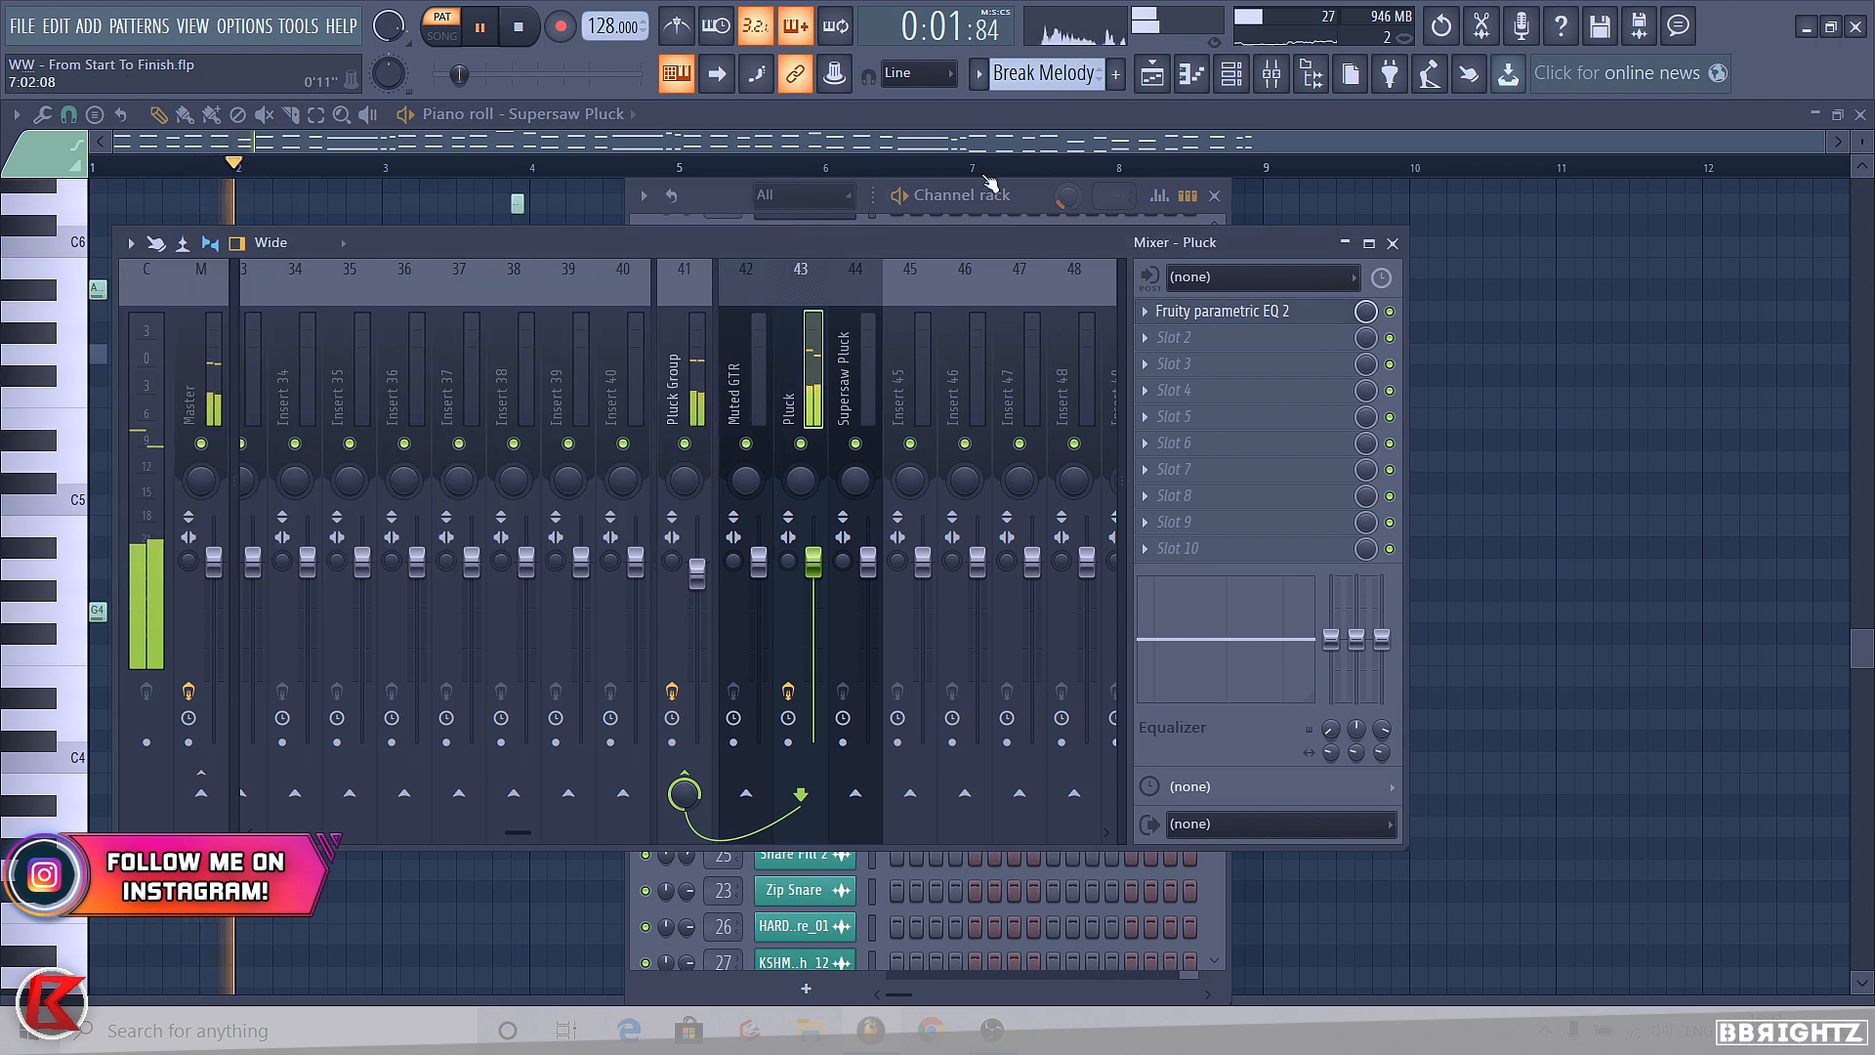
# - Silence the Pluck channel, enable the Supersaw Pluck channel and play the pattern
pyautogui.click(988, 193)
pyautogui.press('space')
pyautogui.click(645, 384)
pyautogui.click(645, 421)
pyautogui.press('space')
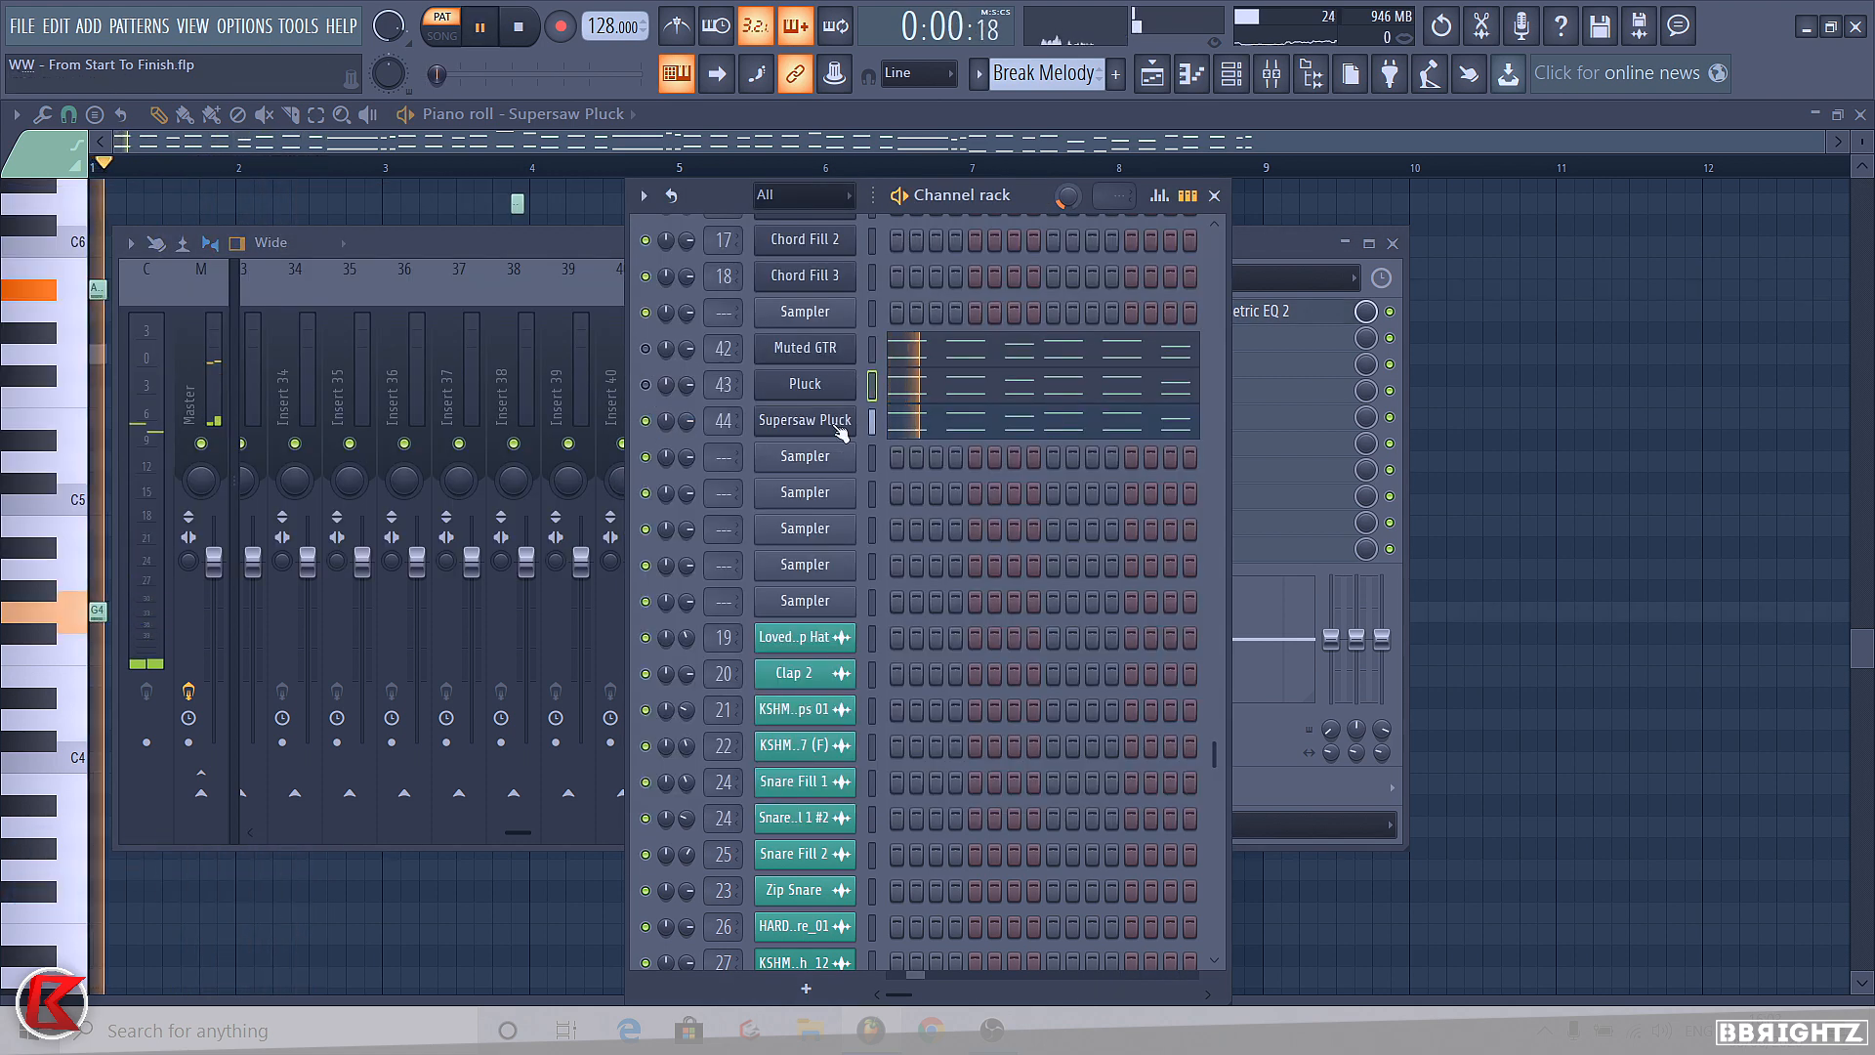
# - Raise the Filter Control cutoff of the Supersaw Pluck's Sylenth1 to about 4.5 and audition the sound
pyautogui.click(842, 420)
pyautogui.press('space')
pyautogui.click(724, 215)
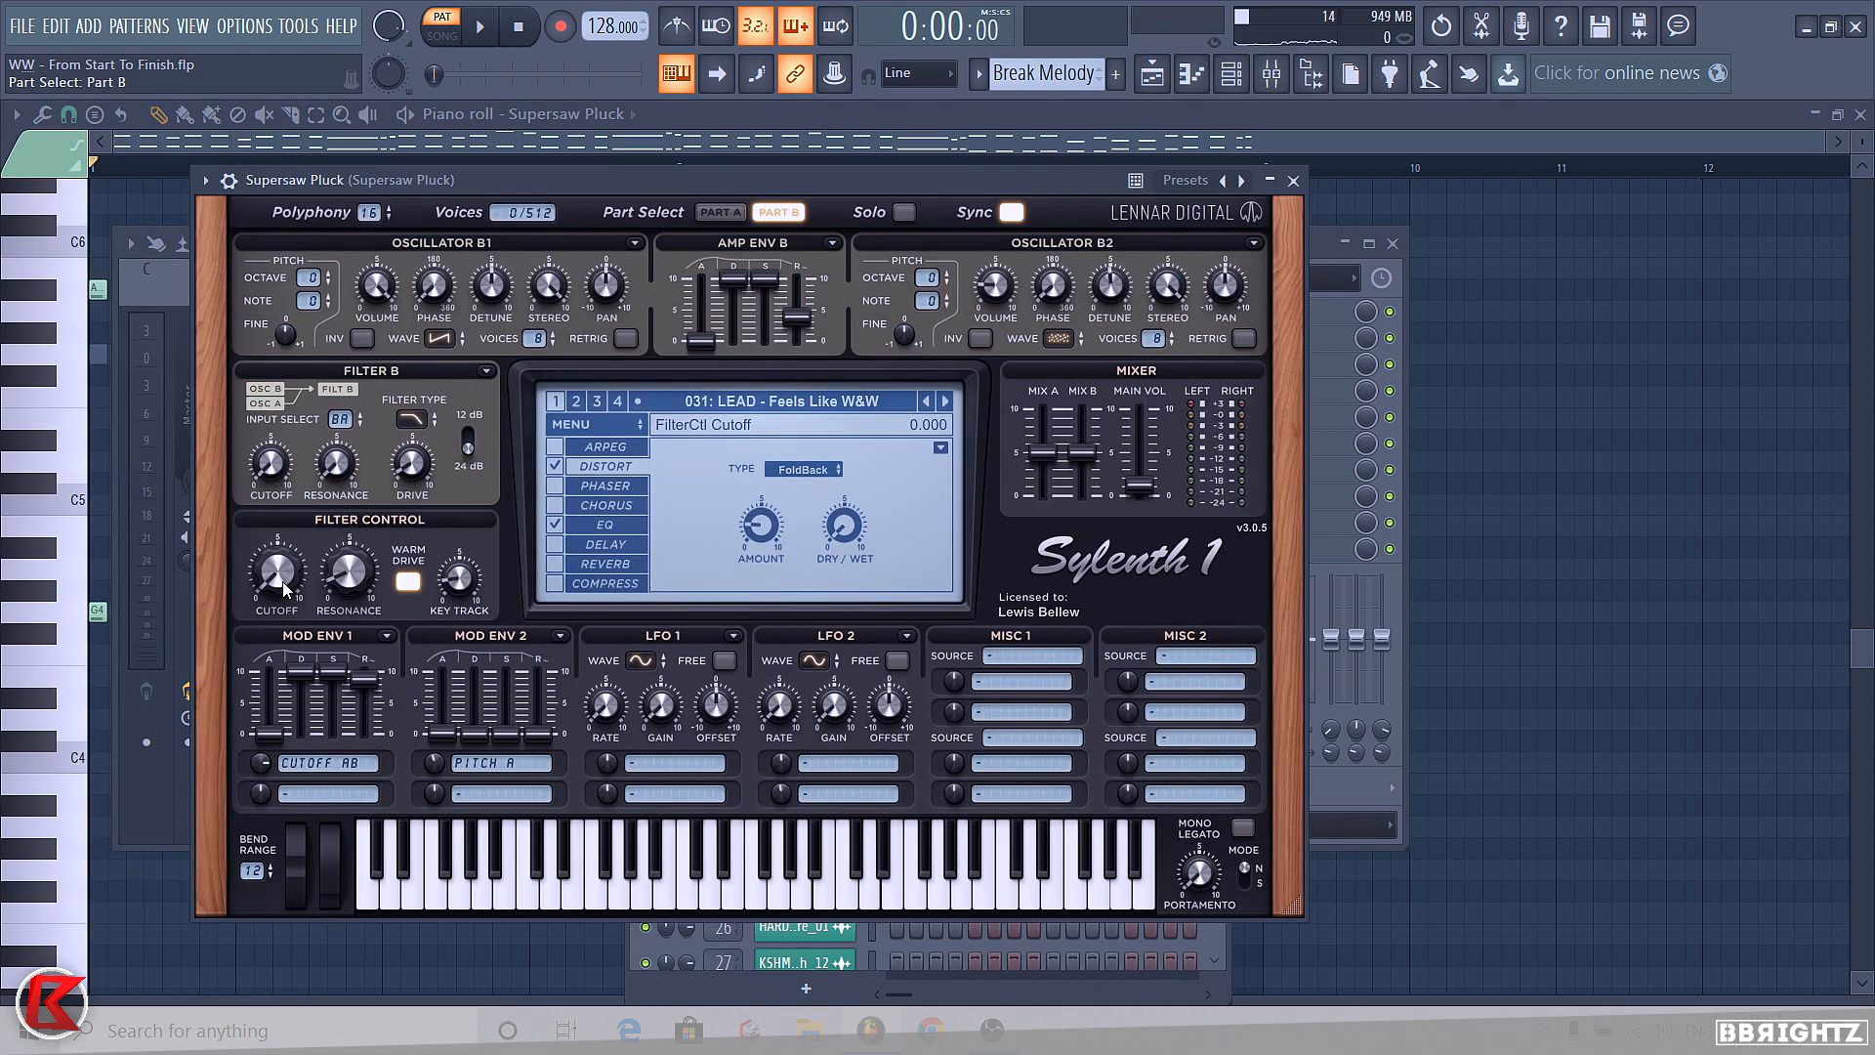
pyautogui.click(722, 209)
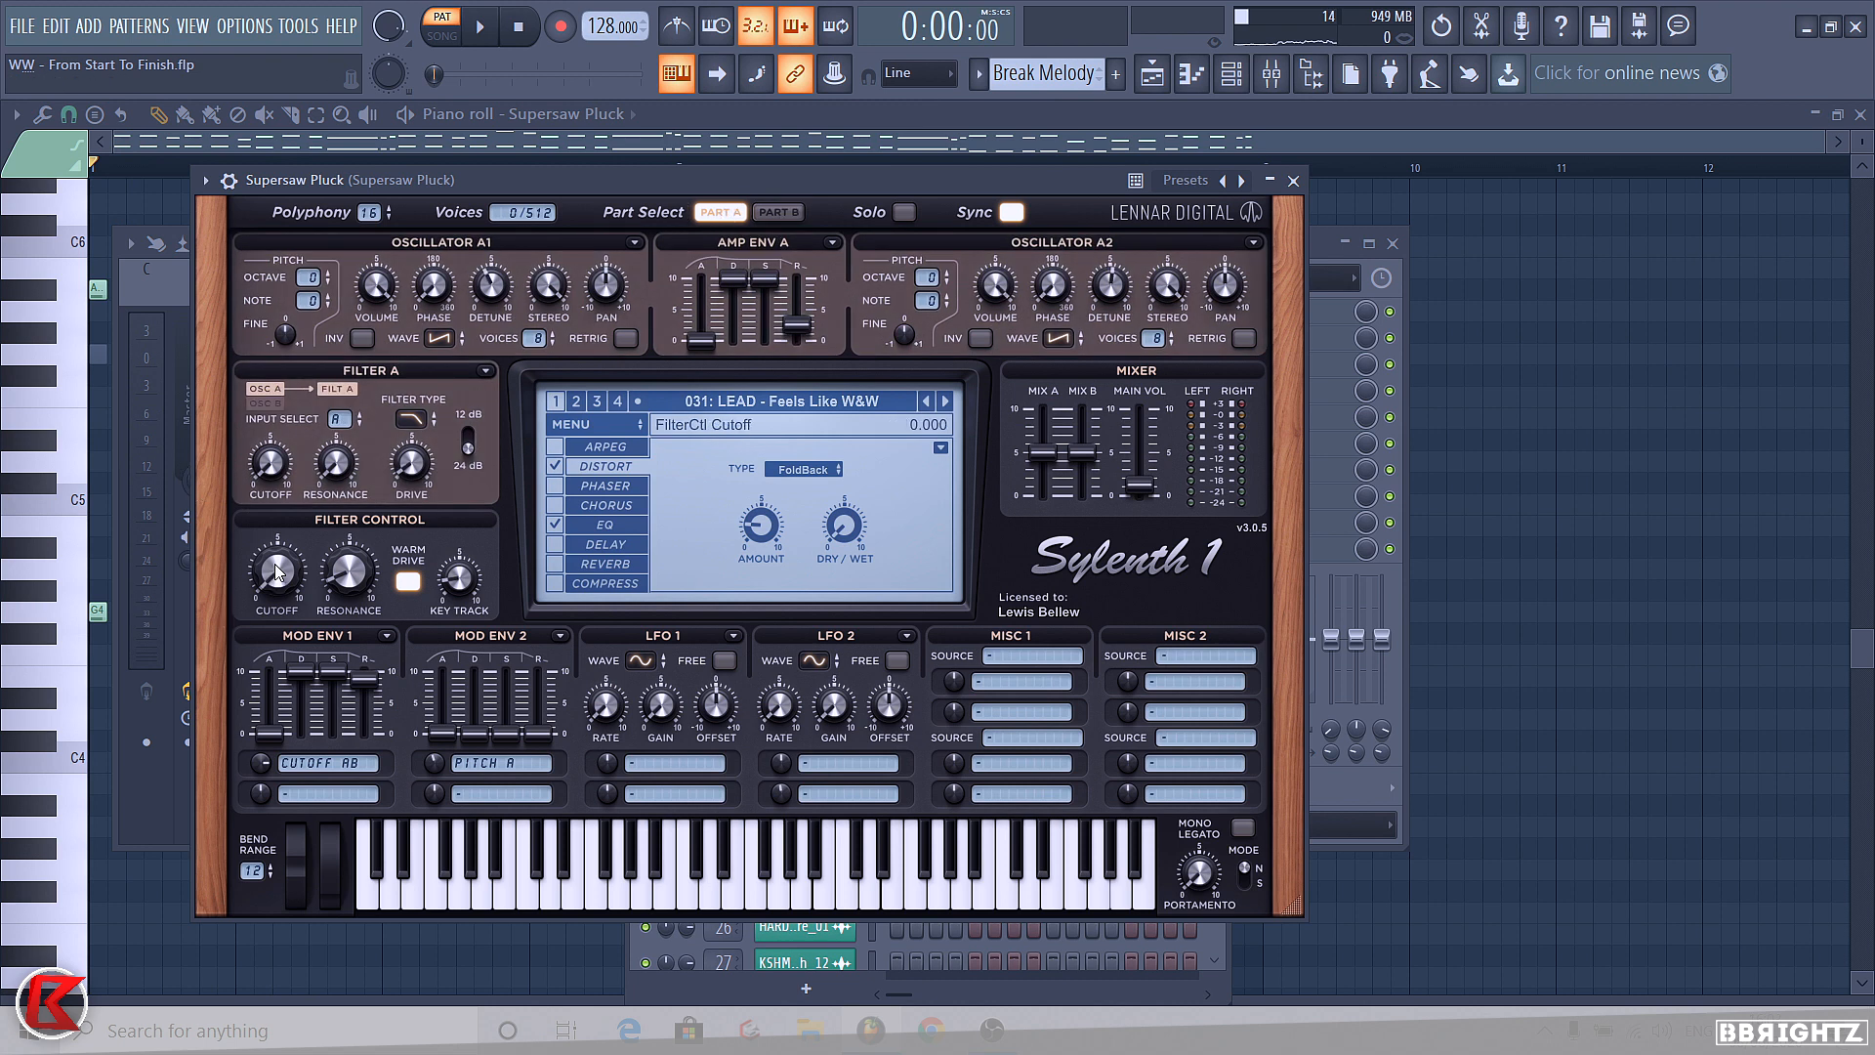
pyautogui.moveTo(282, 578); pyautogui.dragTo(262, 373)
pyautogui.press('space')
pyautogui.press('space')
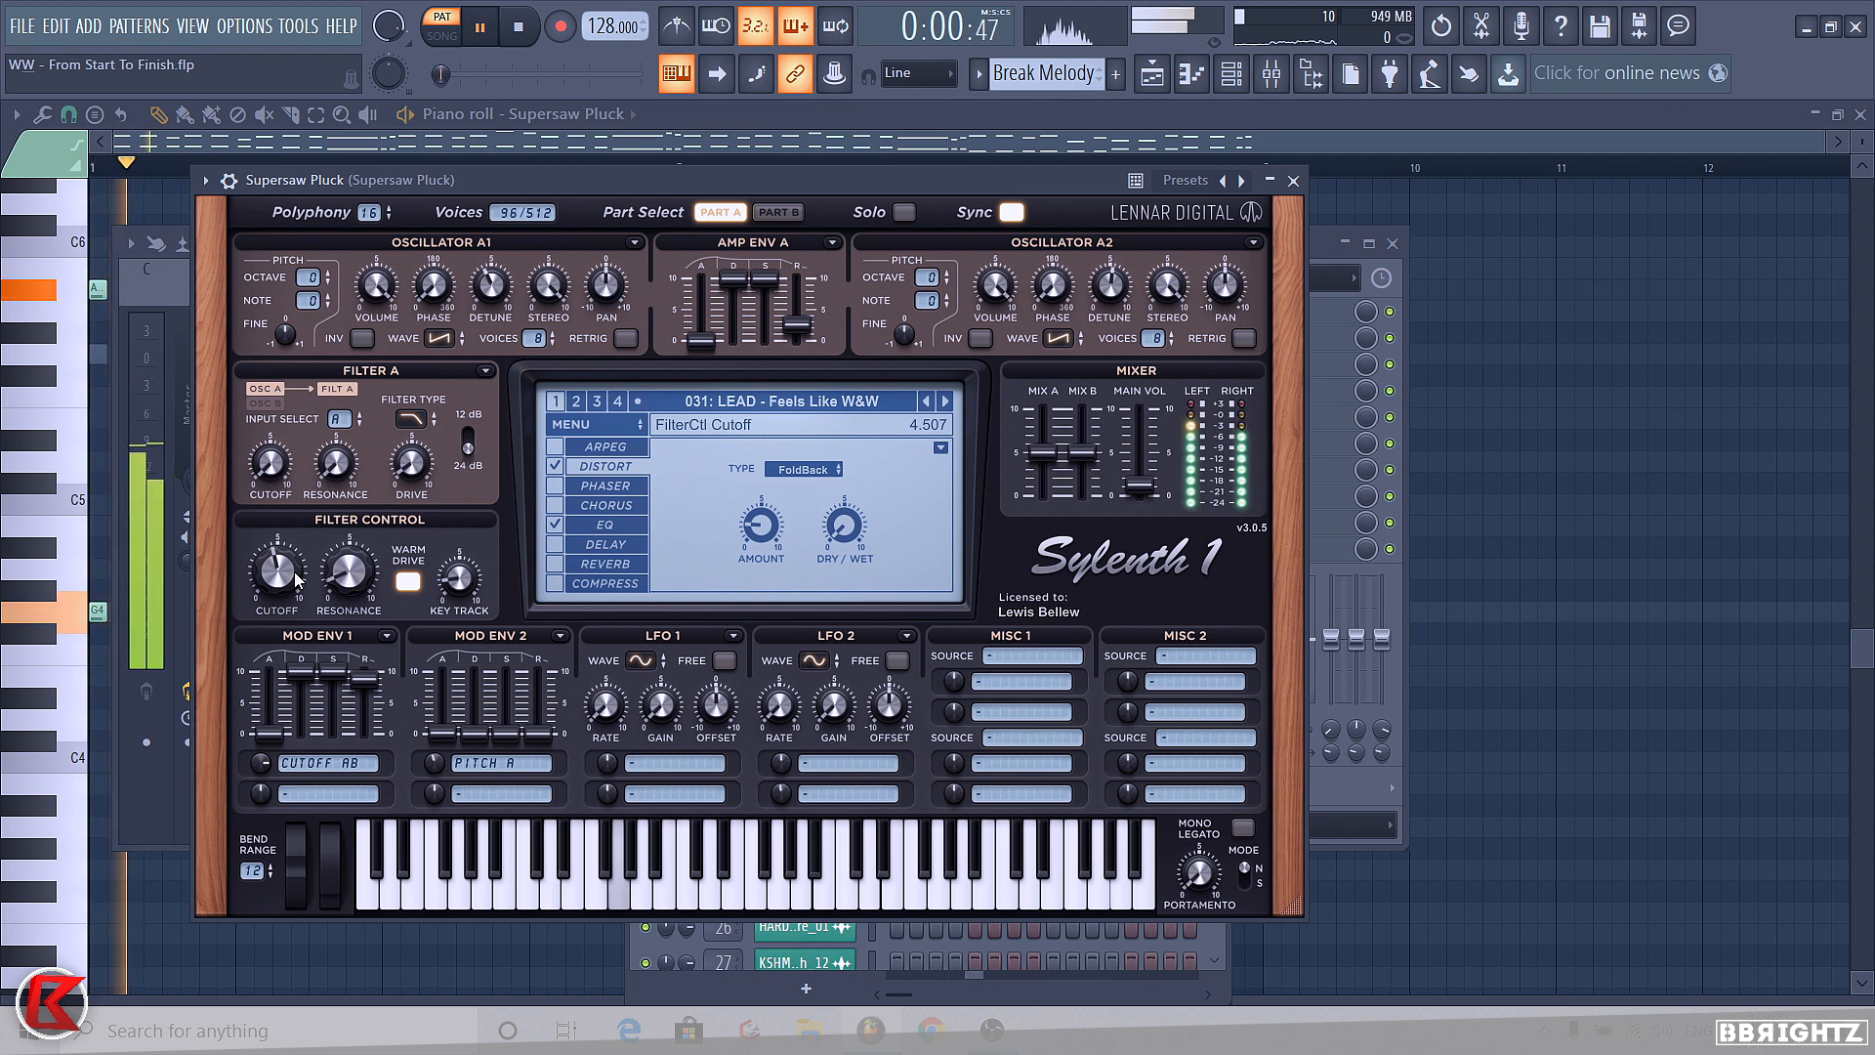
pyautogui.press('Escape')
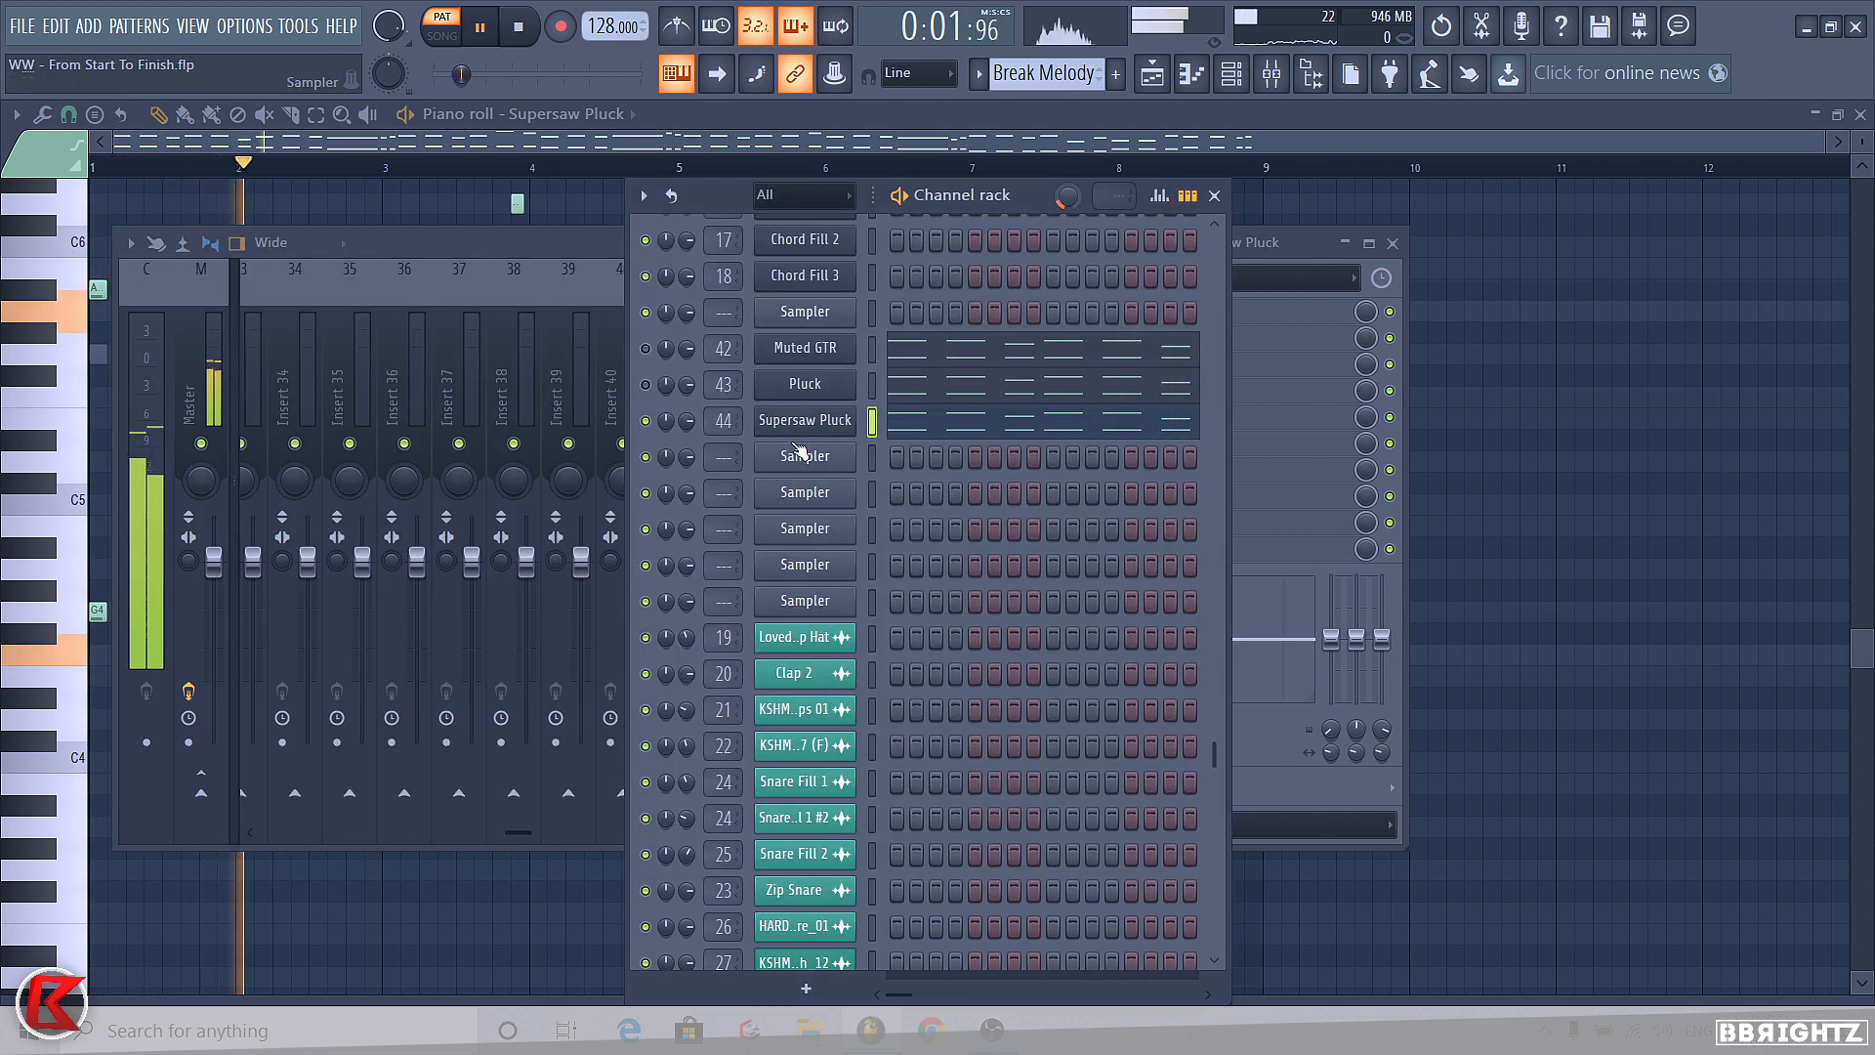
# - Add ValhallaVintageVerb to slot 8 of the Pluck Group mixer track, setting its low cut to 400 Hz and decay to 2.50 s
pyautogui.click(1305, 248)
pyautogui.press('space')
pyautogui.click(682, 406)
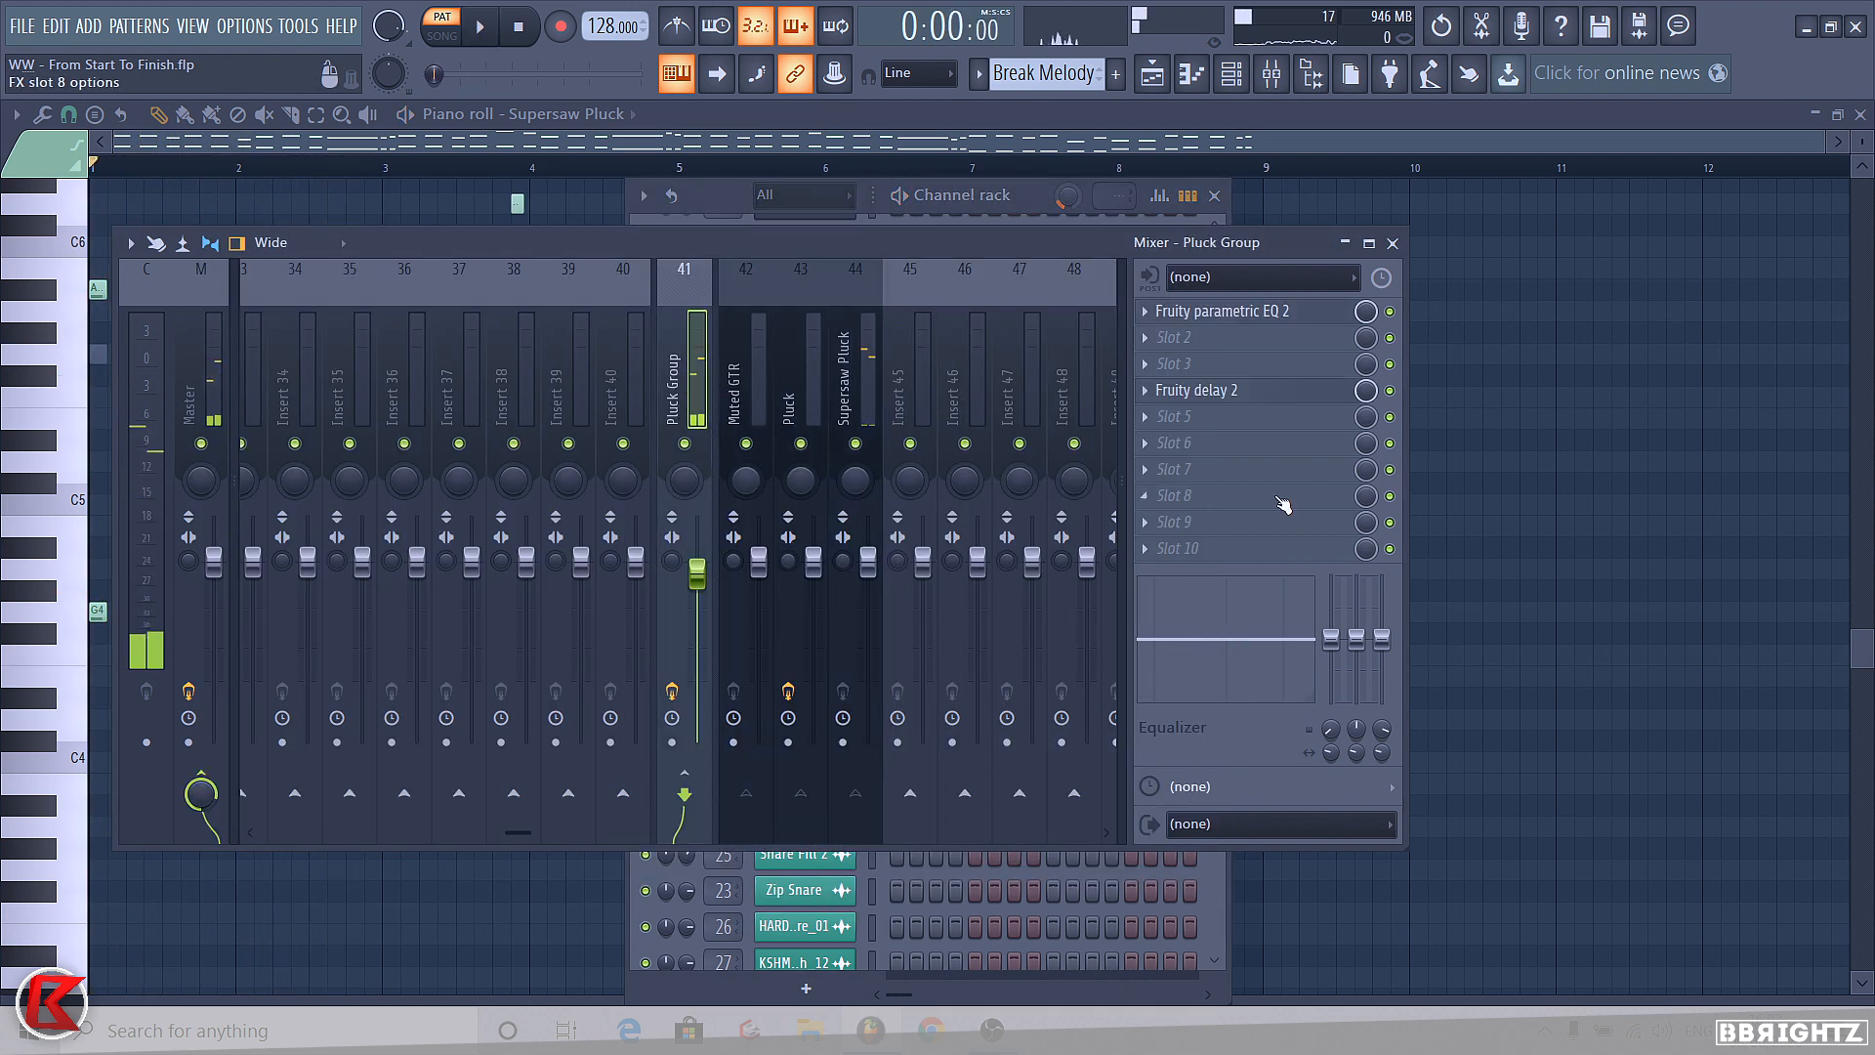
pyautogui.click(1175, 515)
pyautogui.click(674, 486)
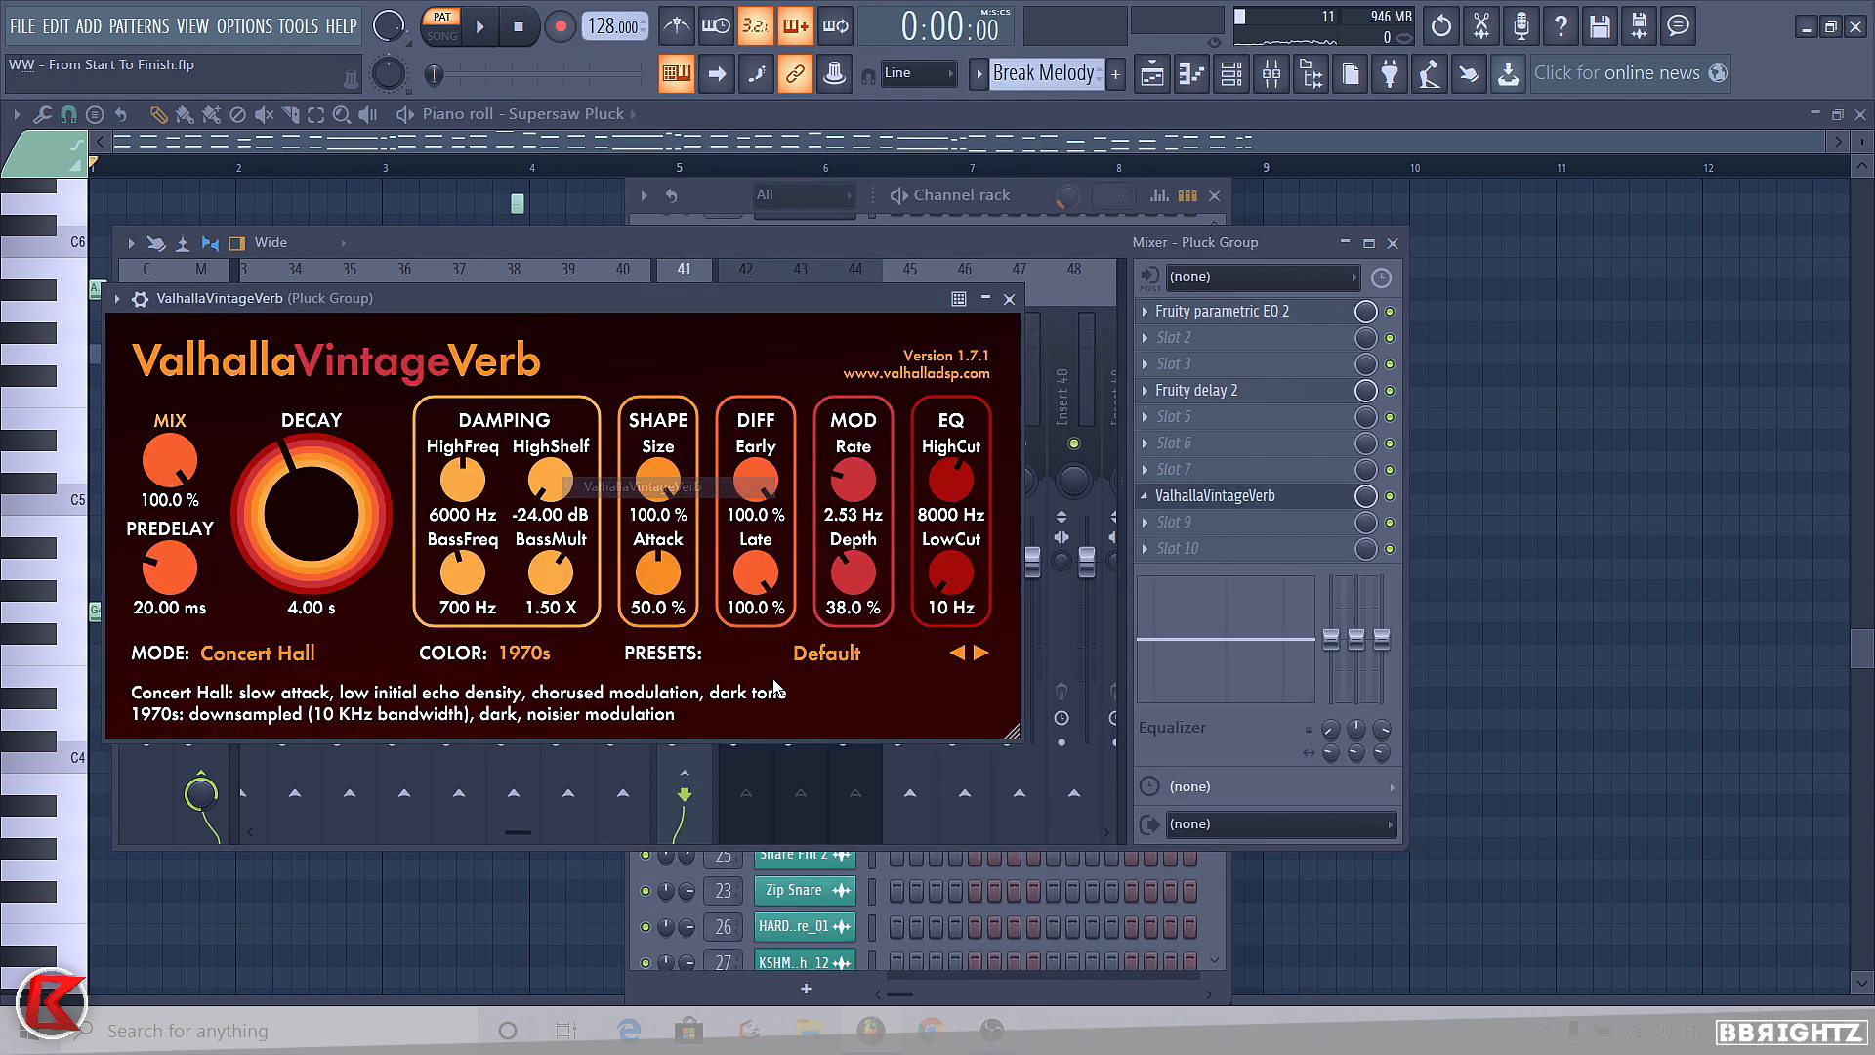
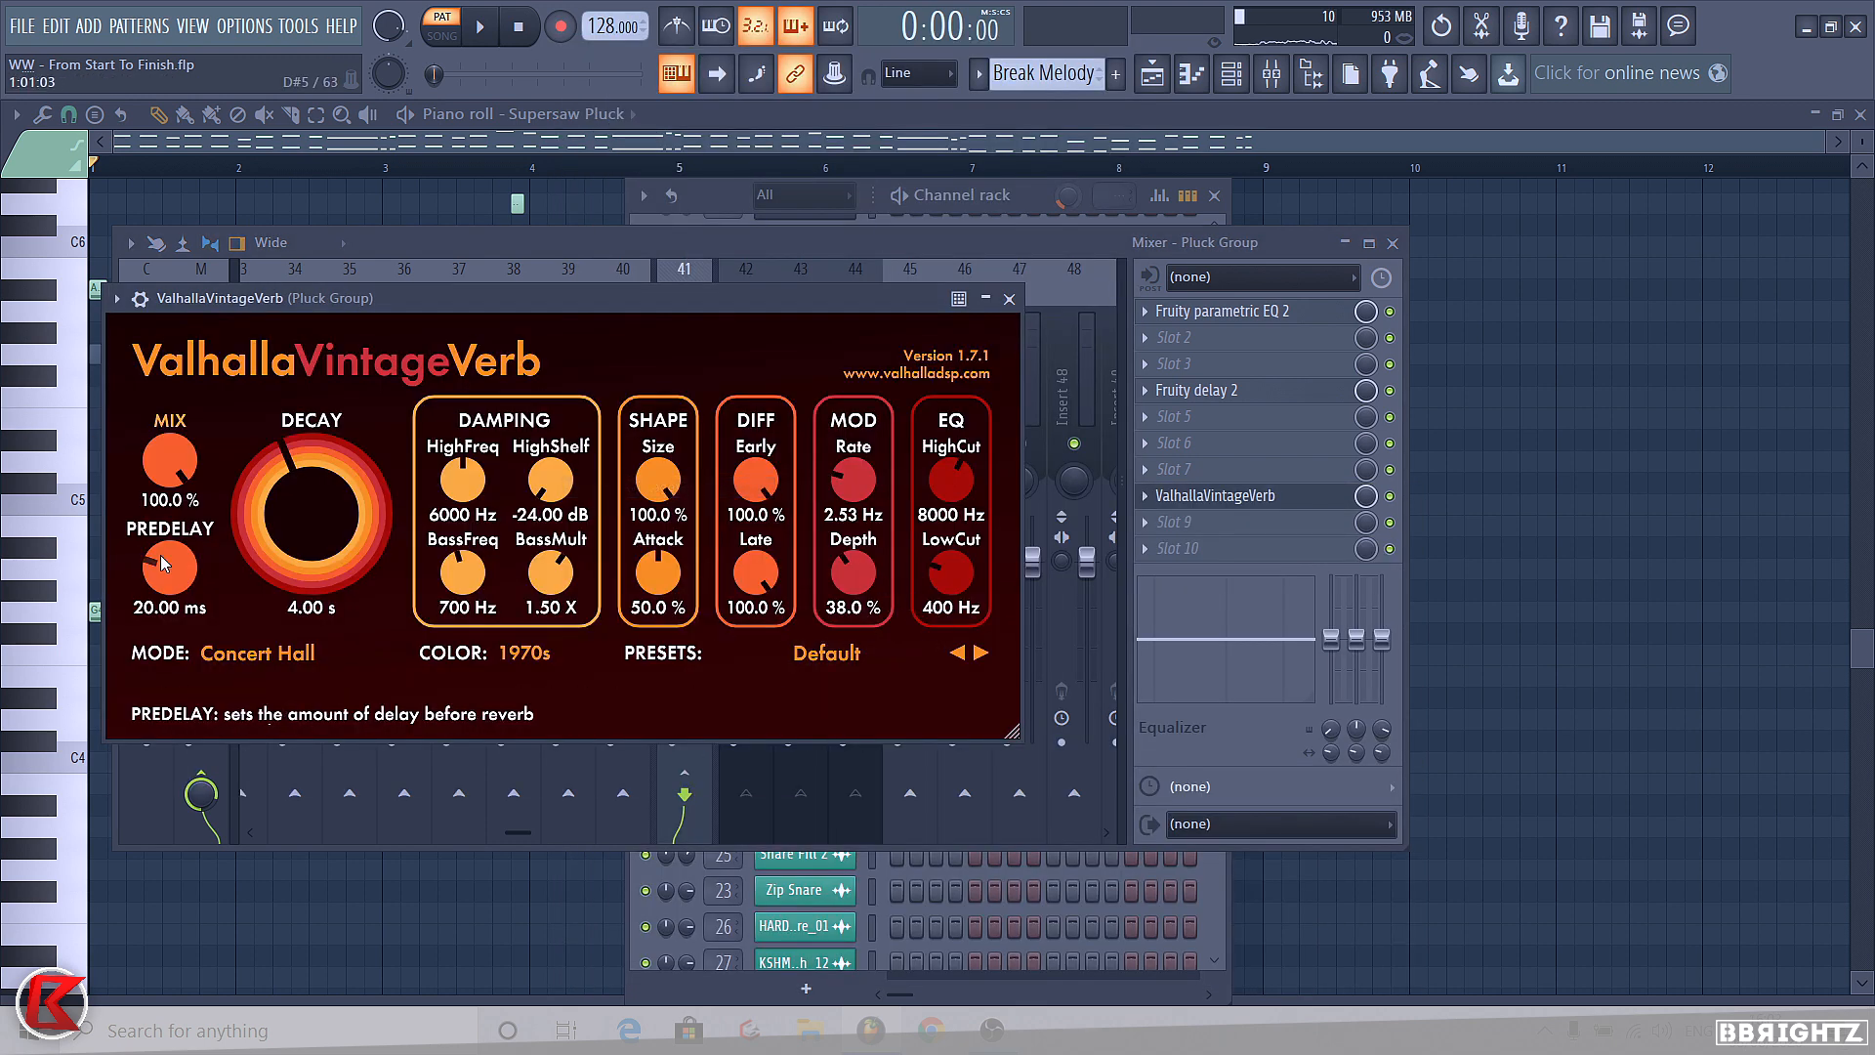
pyautogui.write('2')
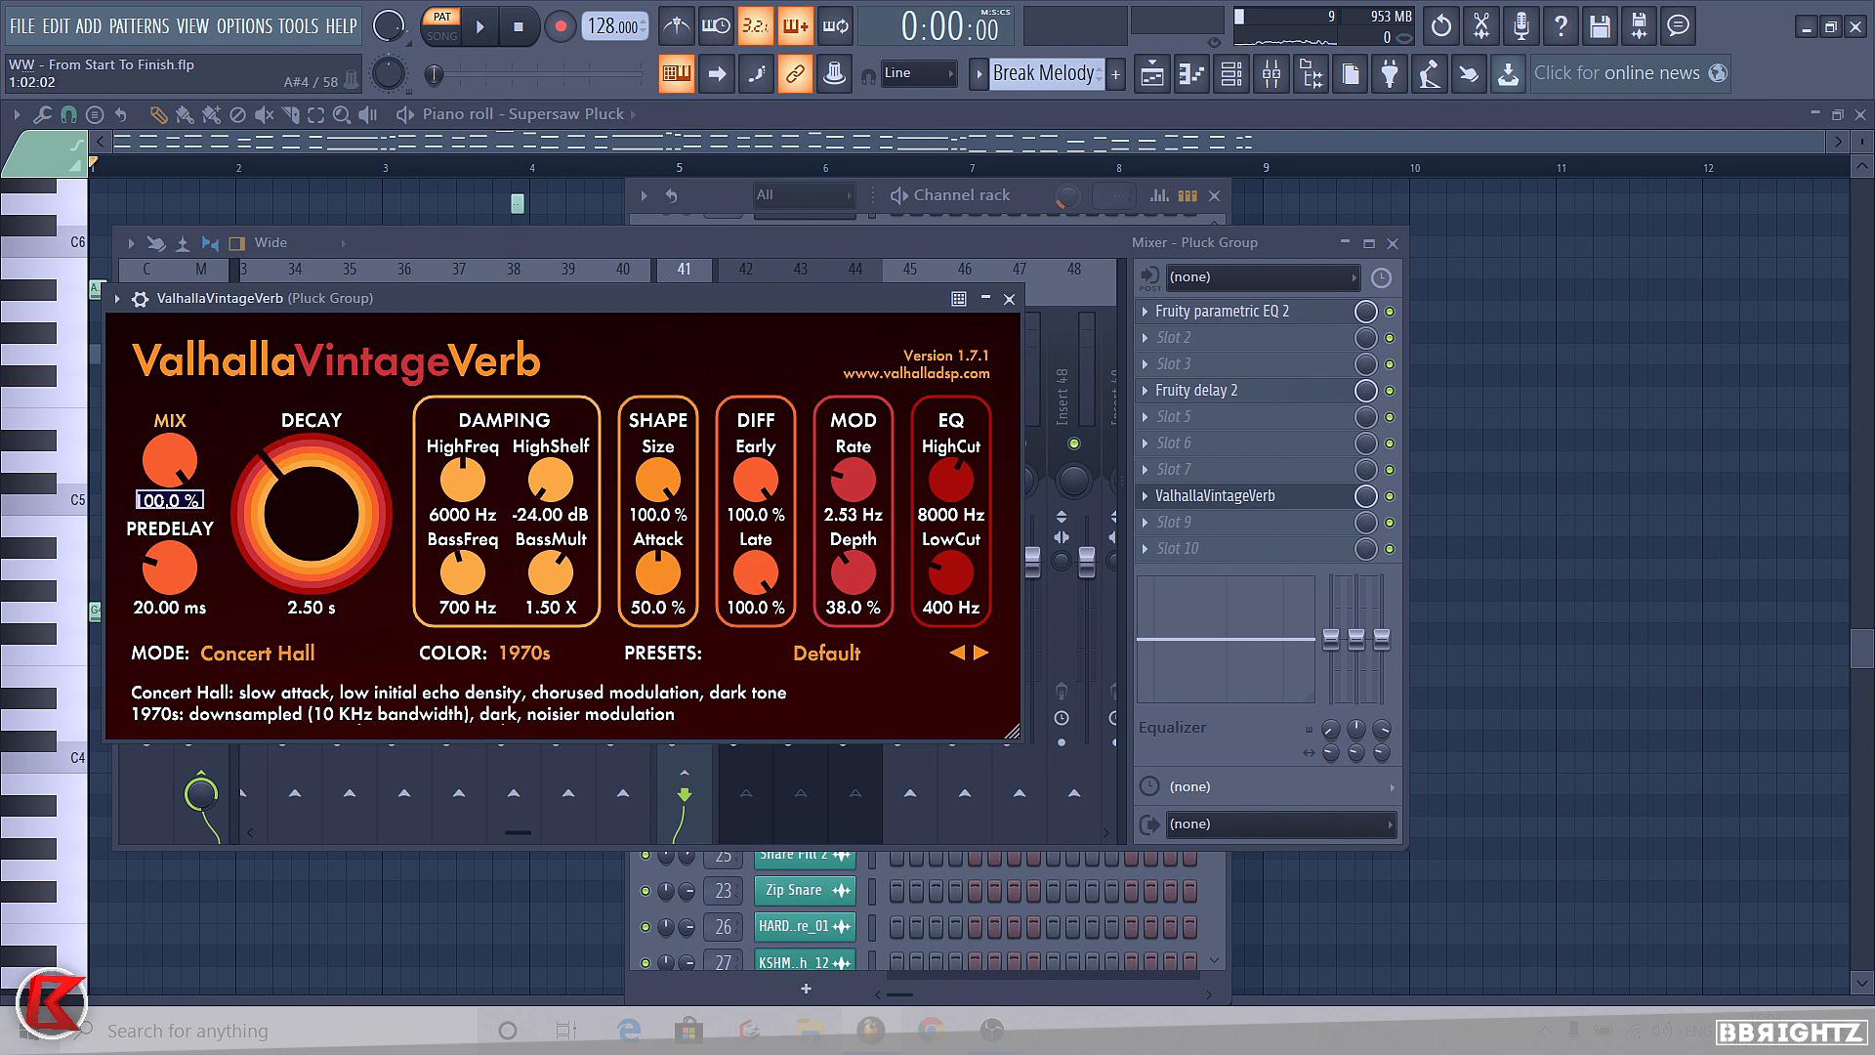
# - Set the Pluck Group's ValhallaVintageVerb mix to 25 %, play the pattern to hear it, and close the plugin
pyautogui.press('space')
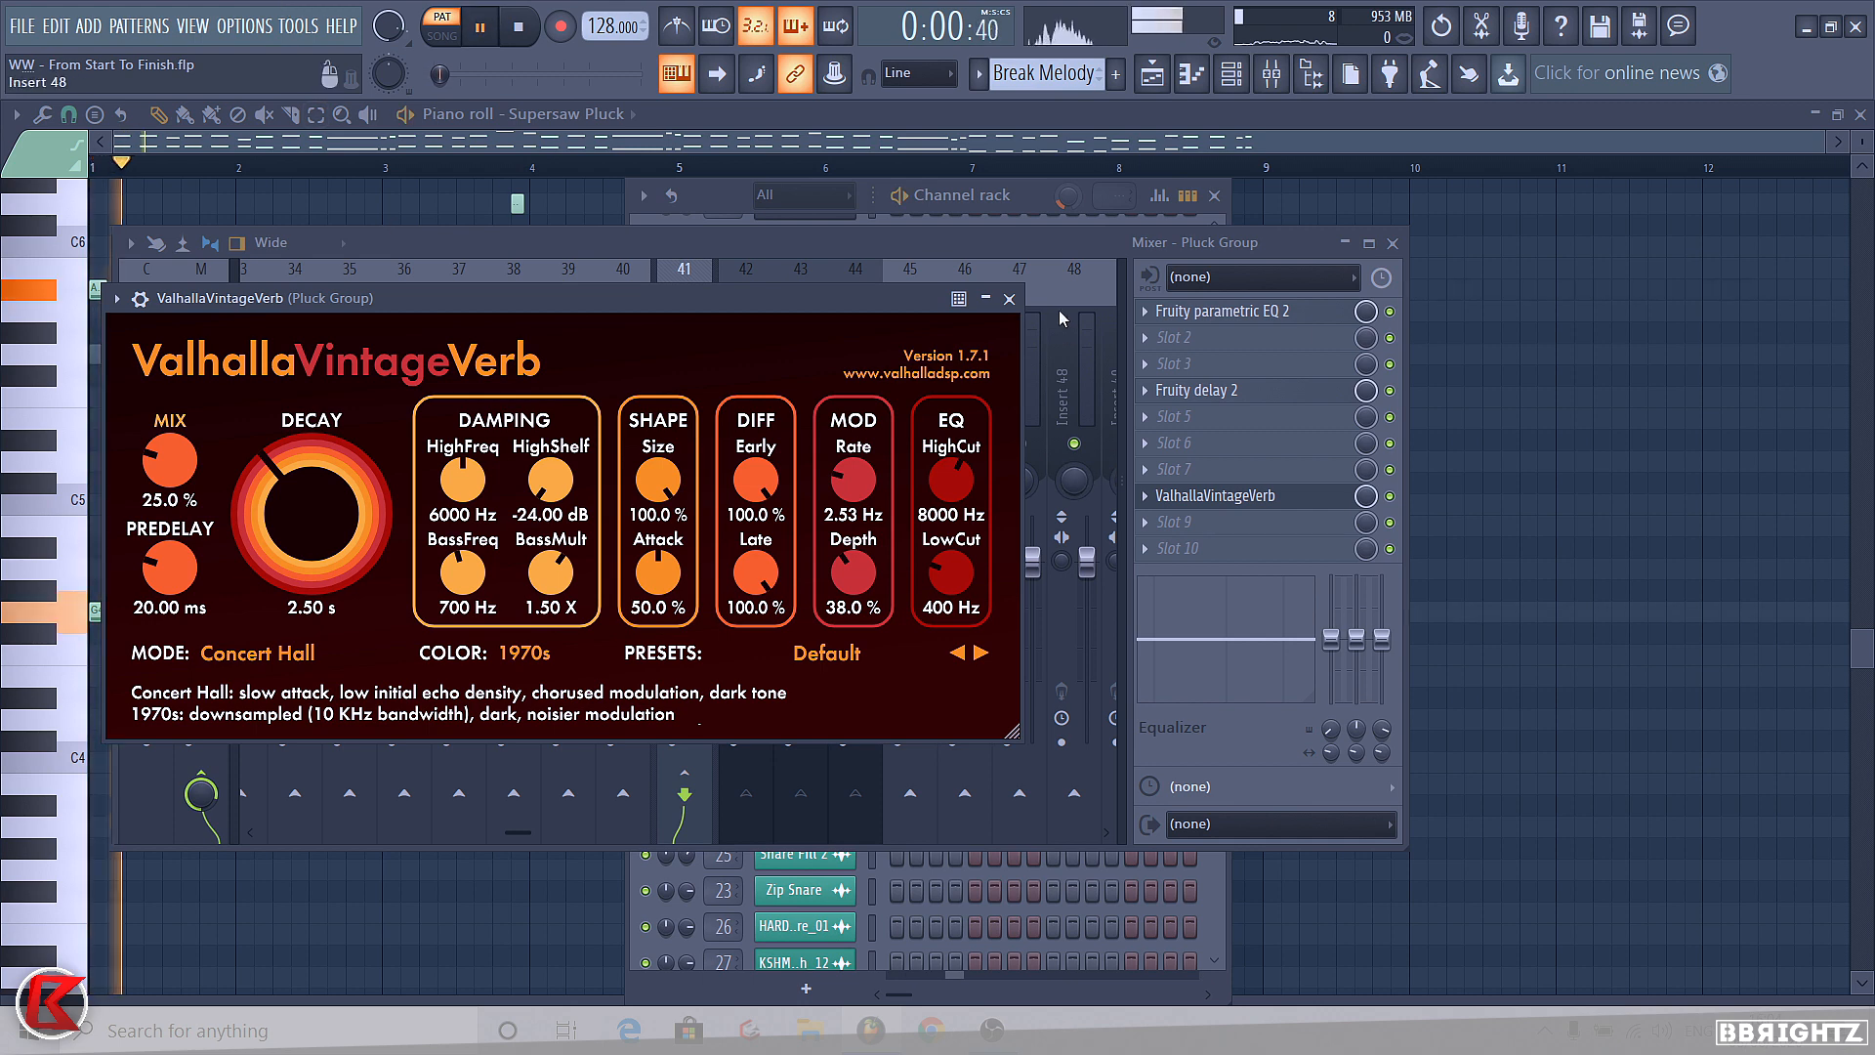
pyautogui.click(1009, 299)
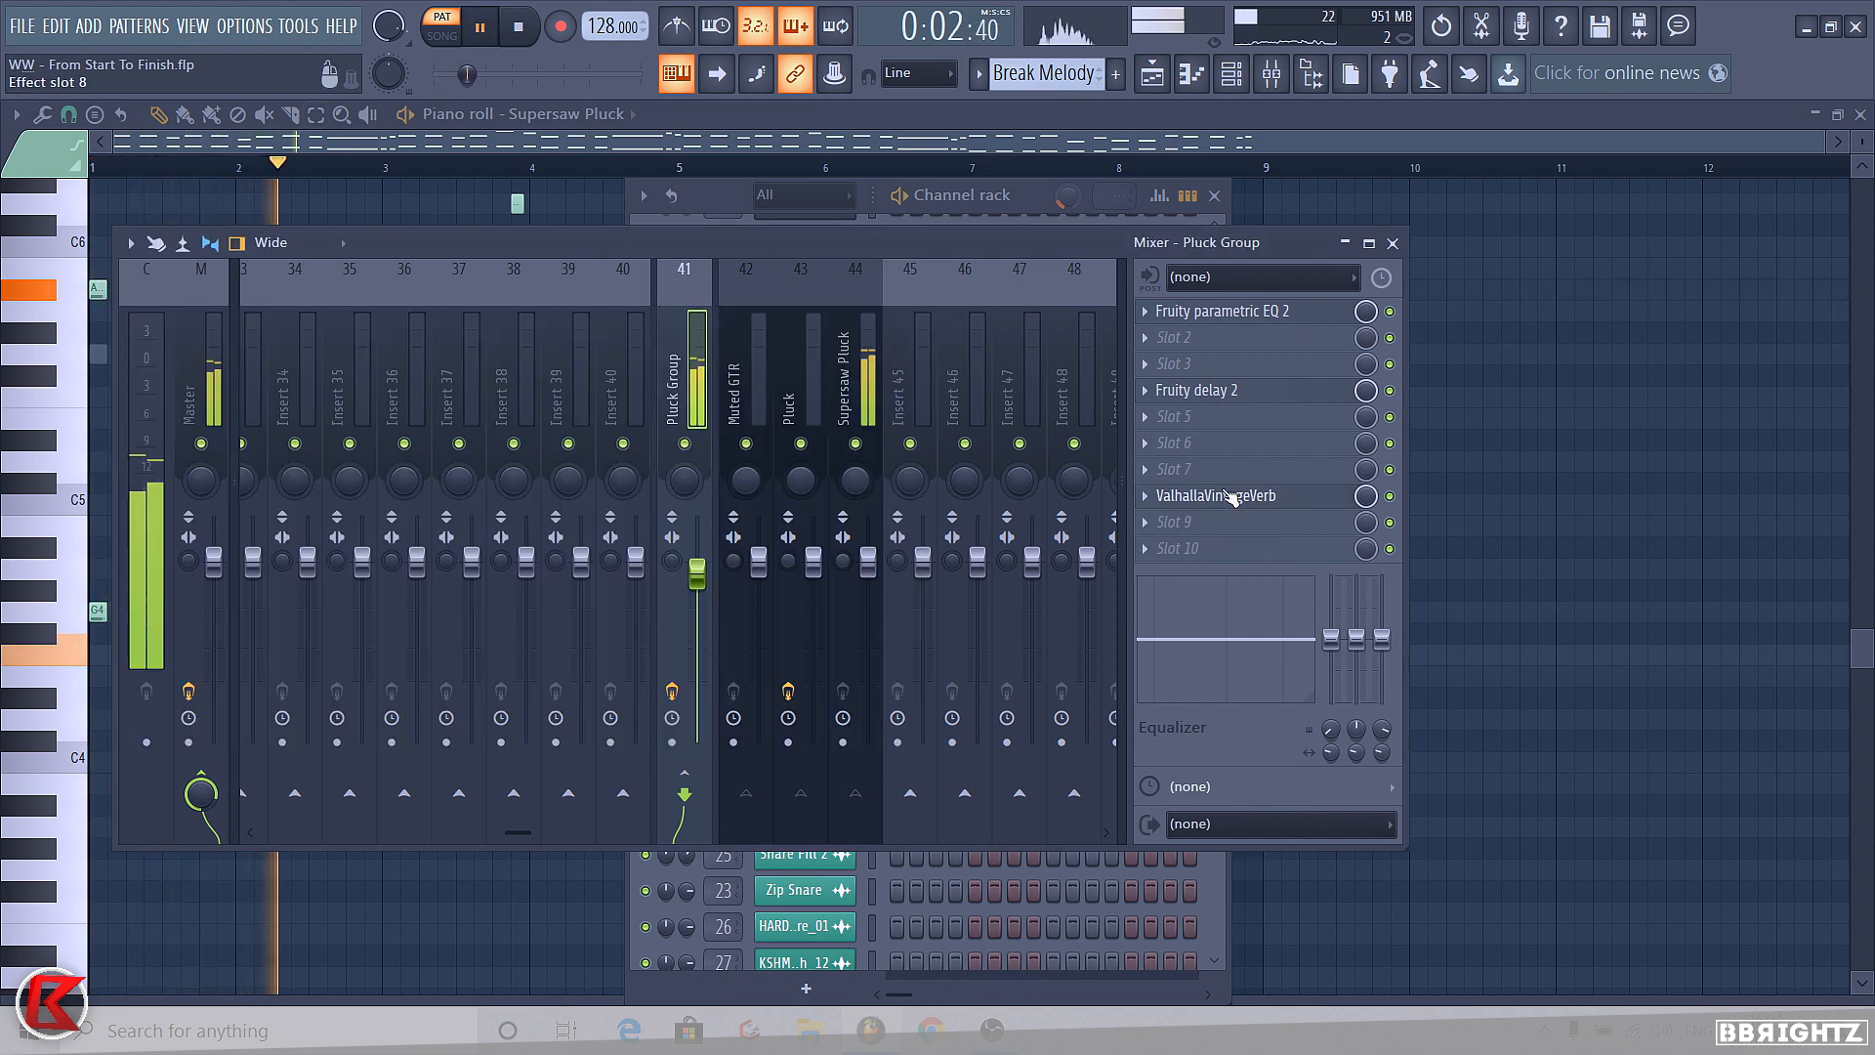
pyautogui.press('space')
pyautogui.click(1037, 200)
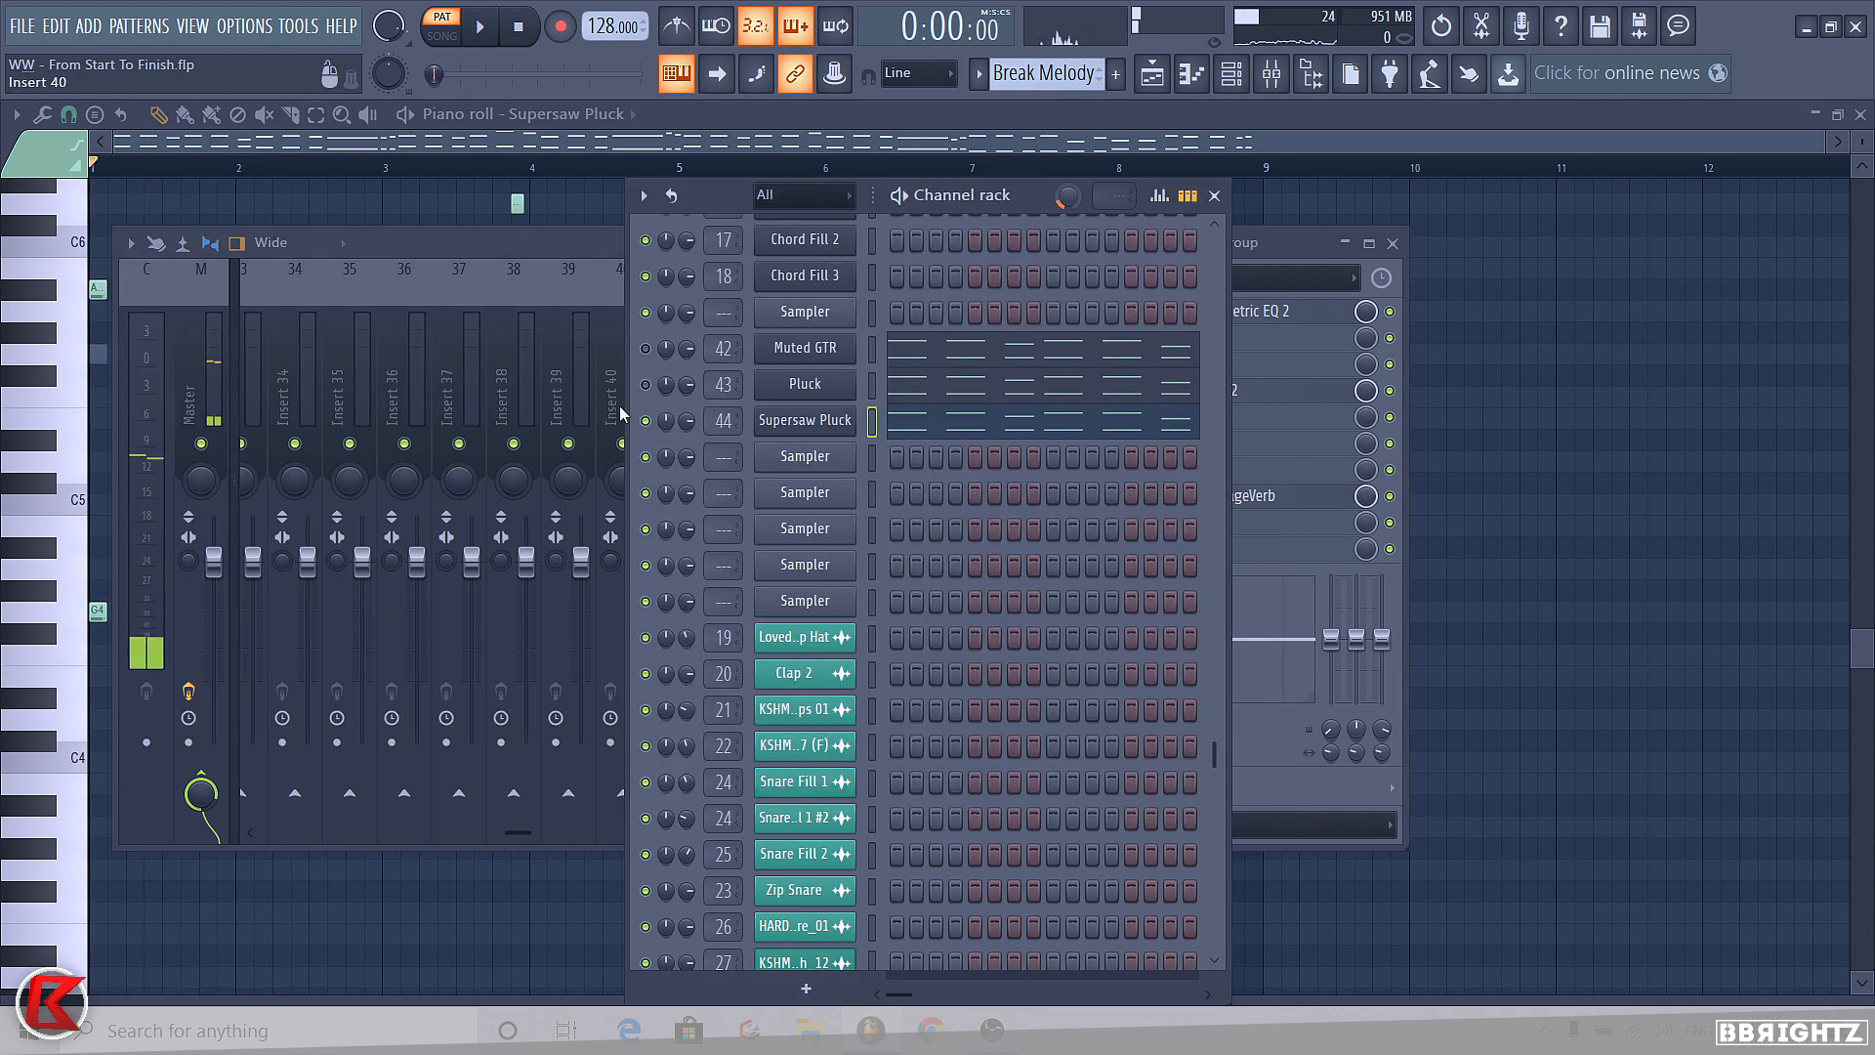
# - Check the Muted GTR preset, then enable the Pluck and Supersaw Pluck channels alongside it and play all three layers together
pyautogui.click(810, 348)
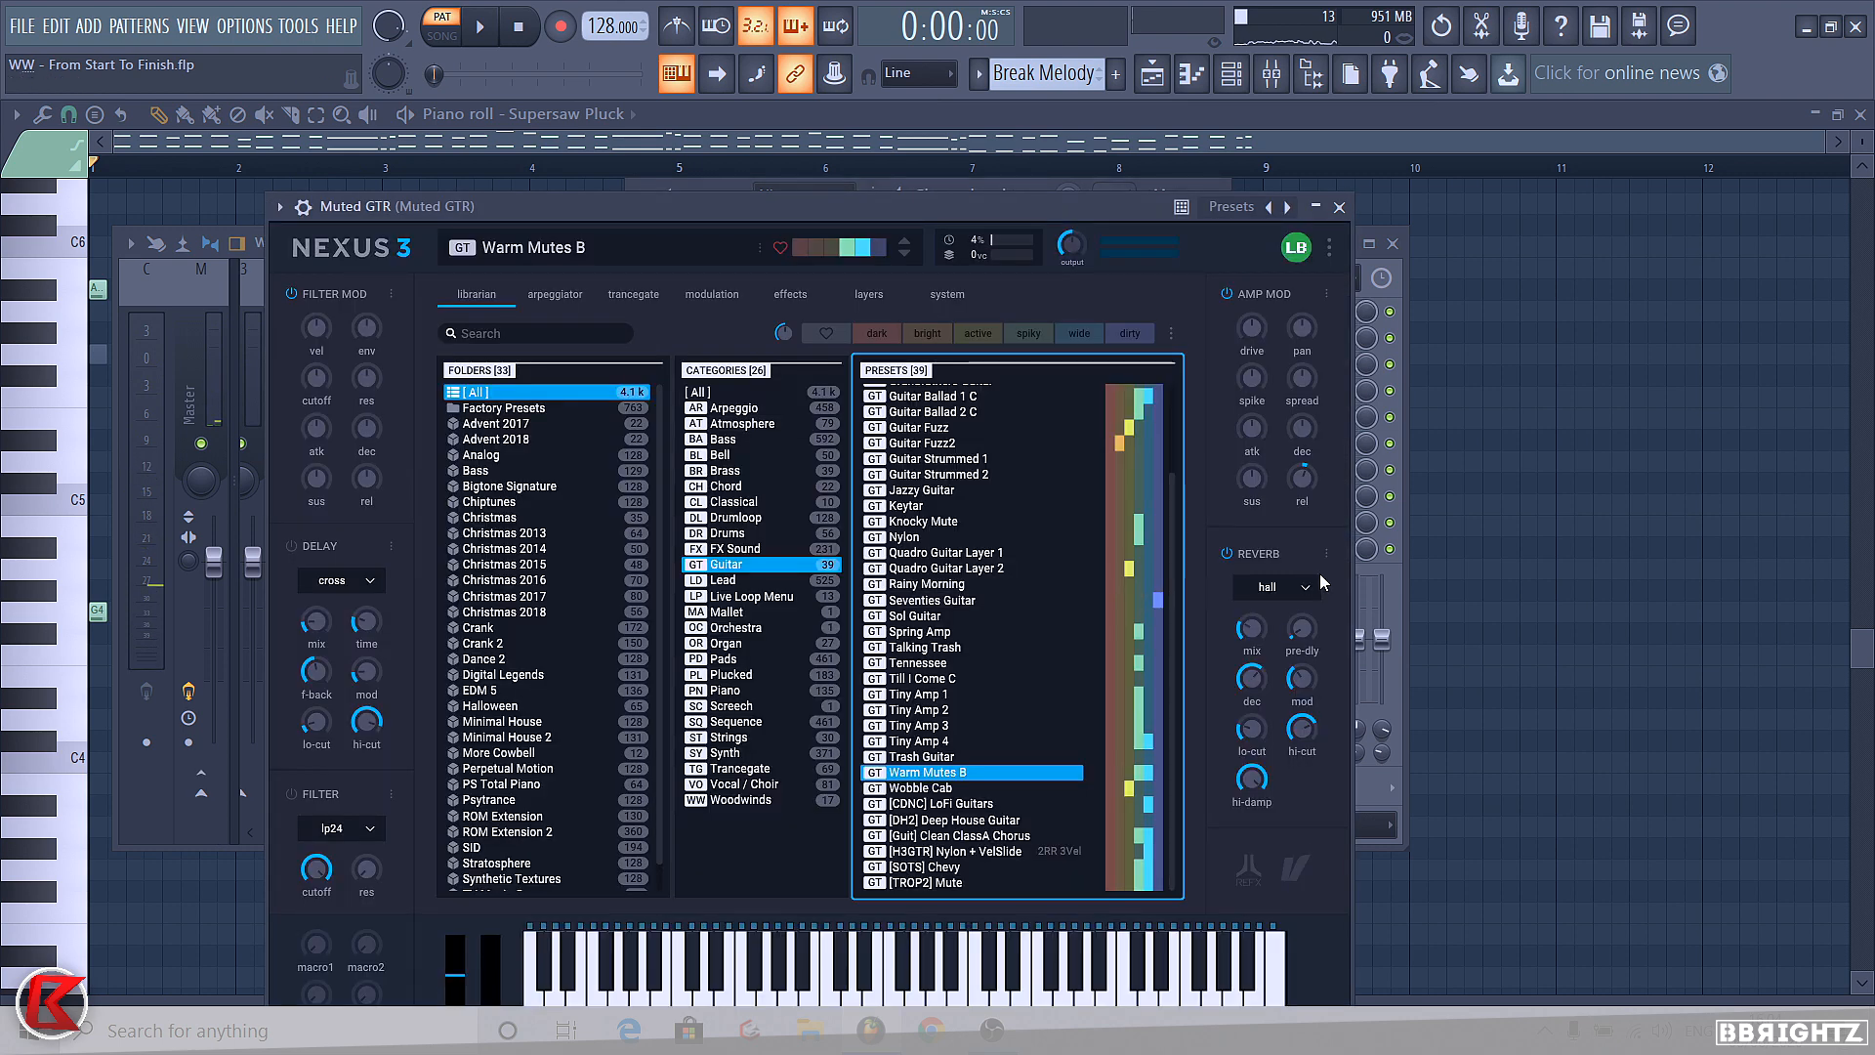
pyautogui.click(1340, 206)
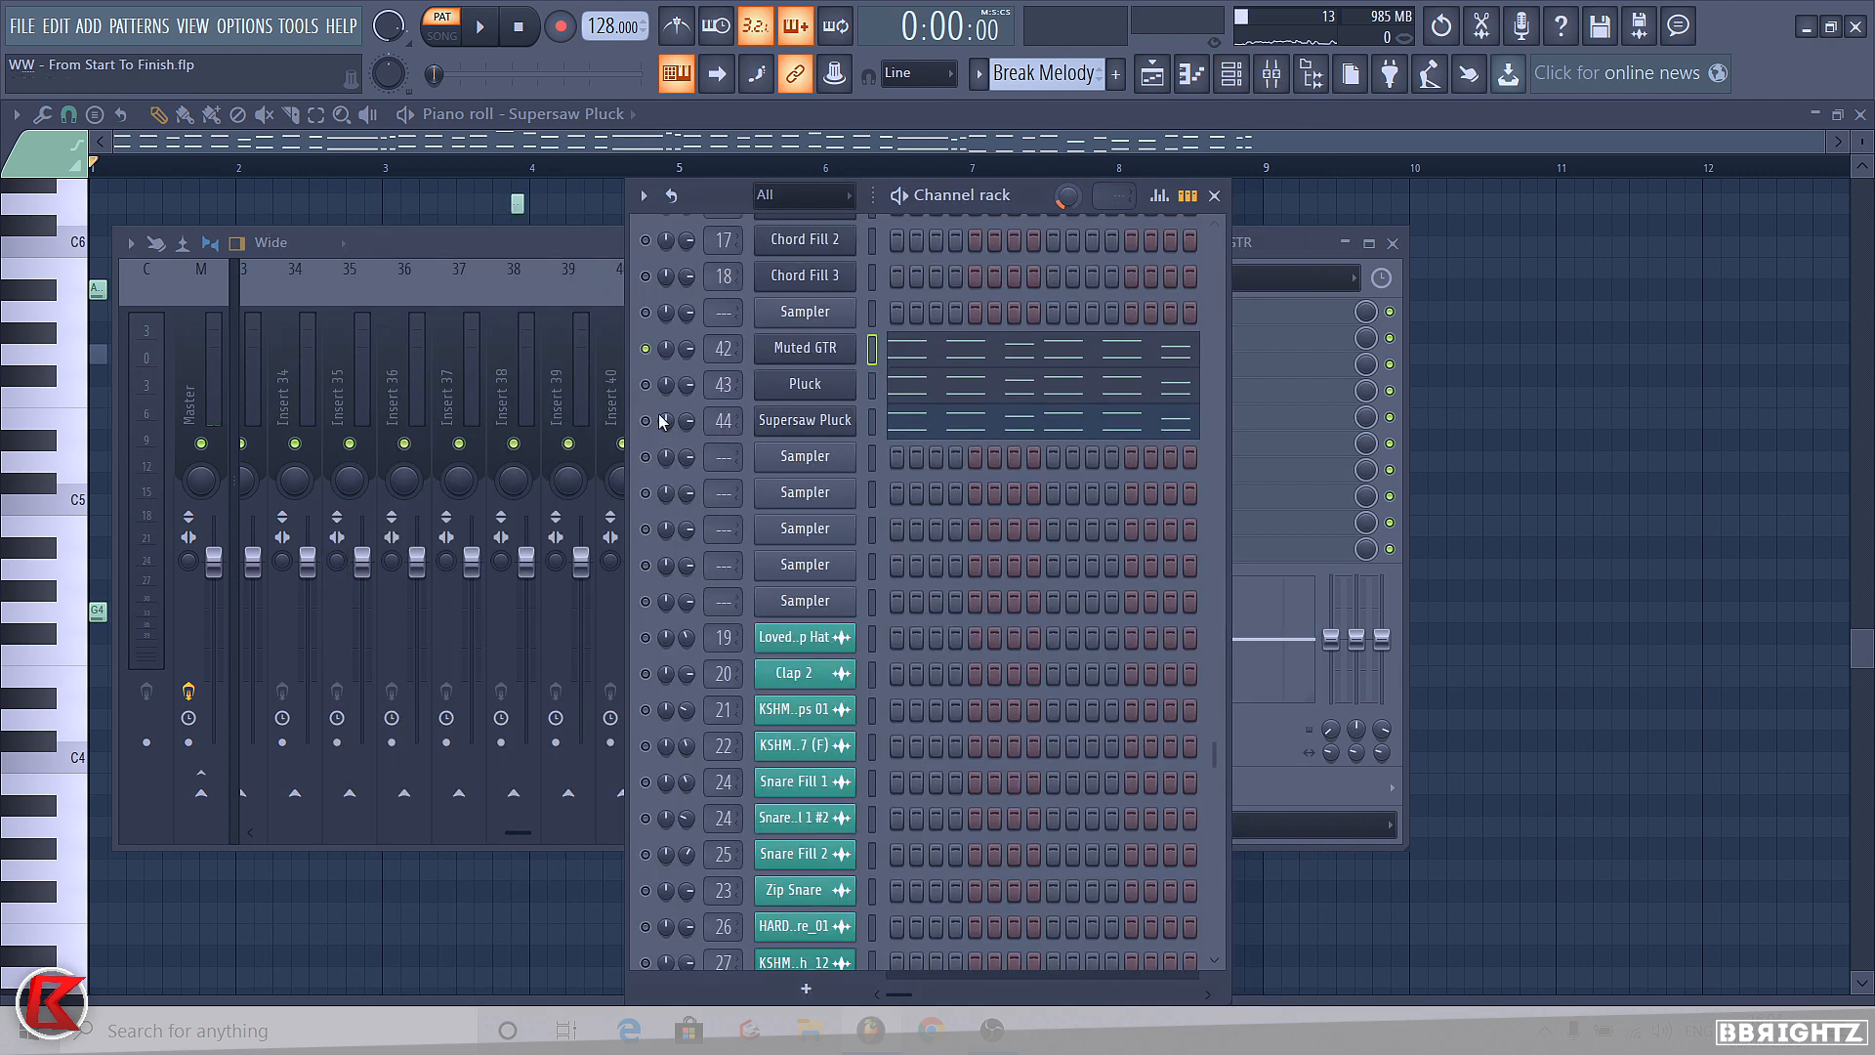
pyautogui.click(644, 384)
pyautogui.press('space')
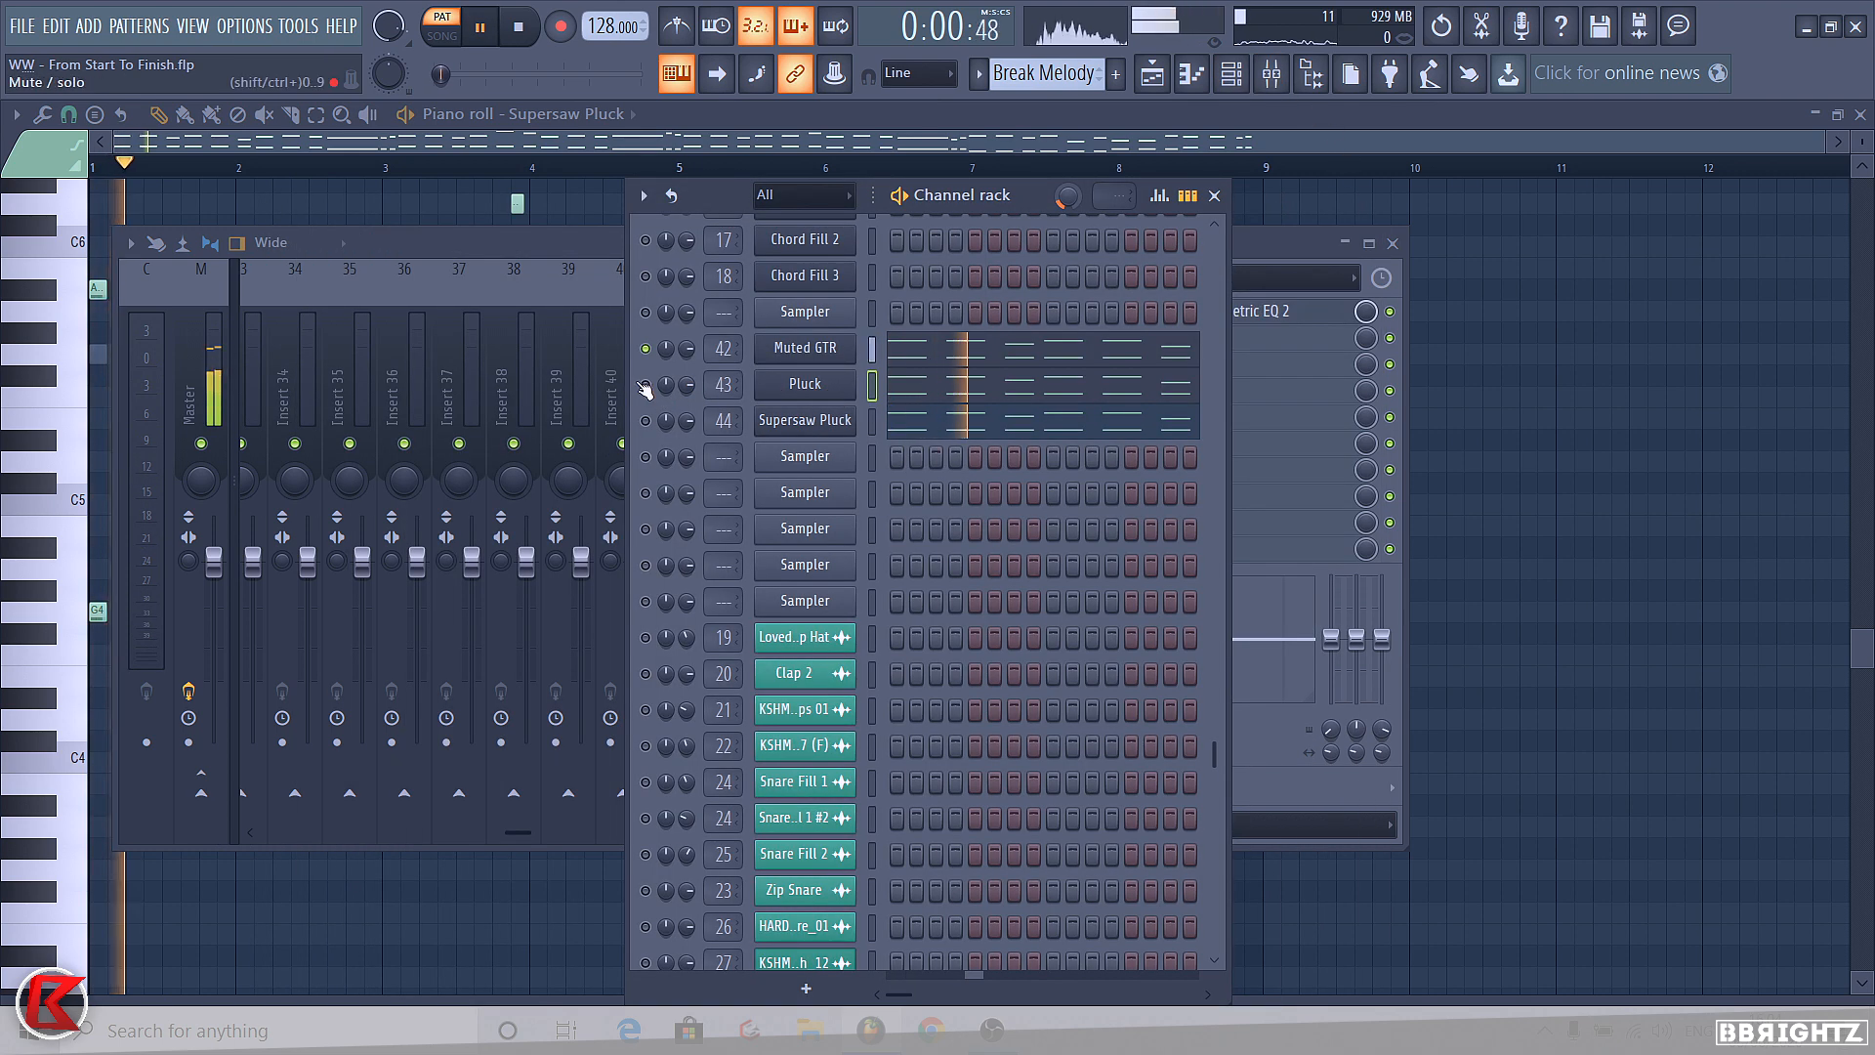
pyautogui.click(617, 303)
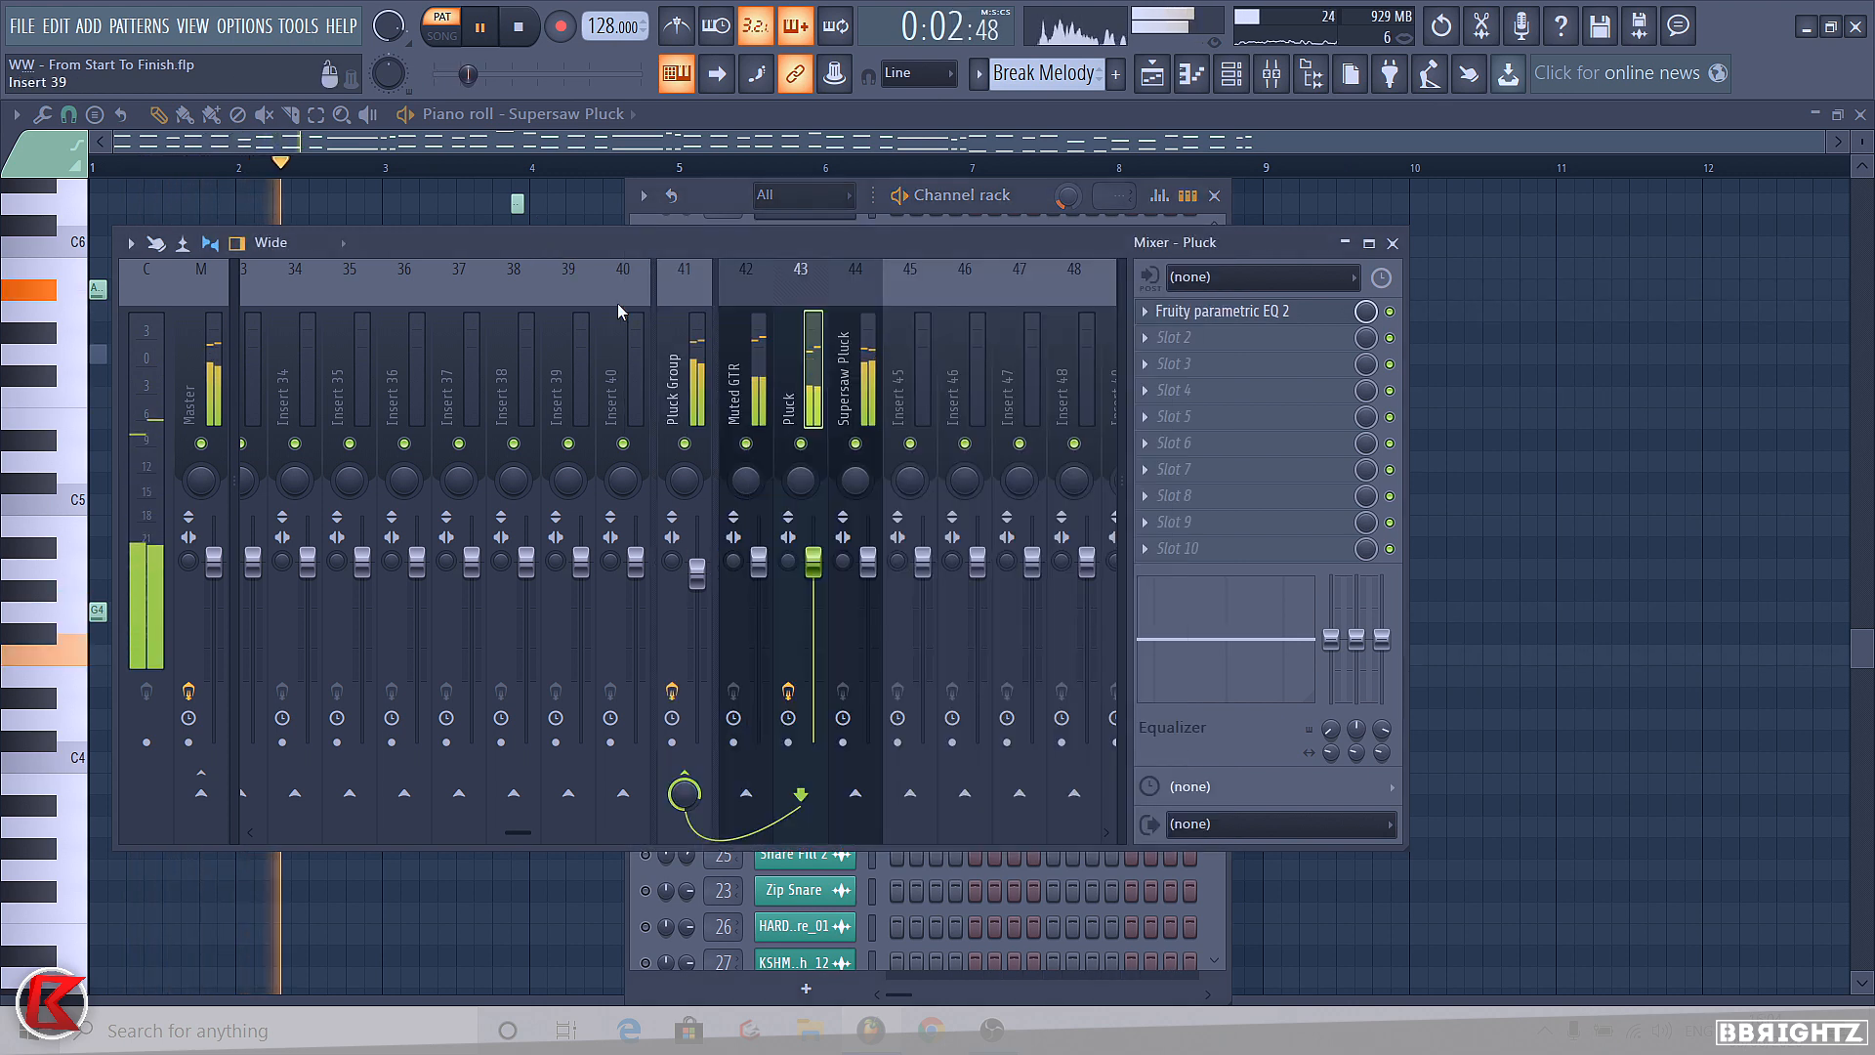
pyautogui.click(721, 986)
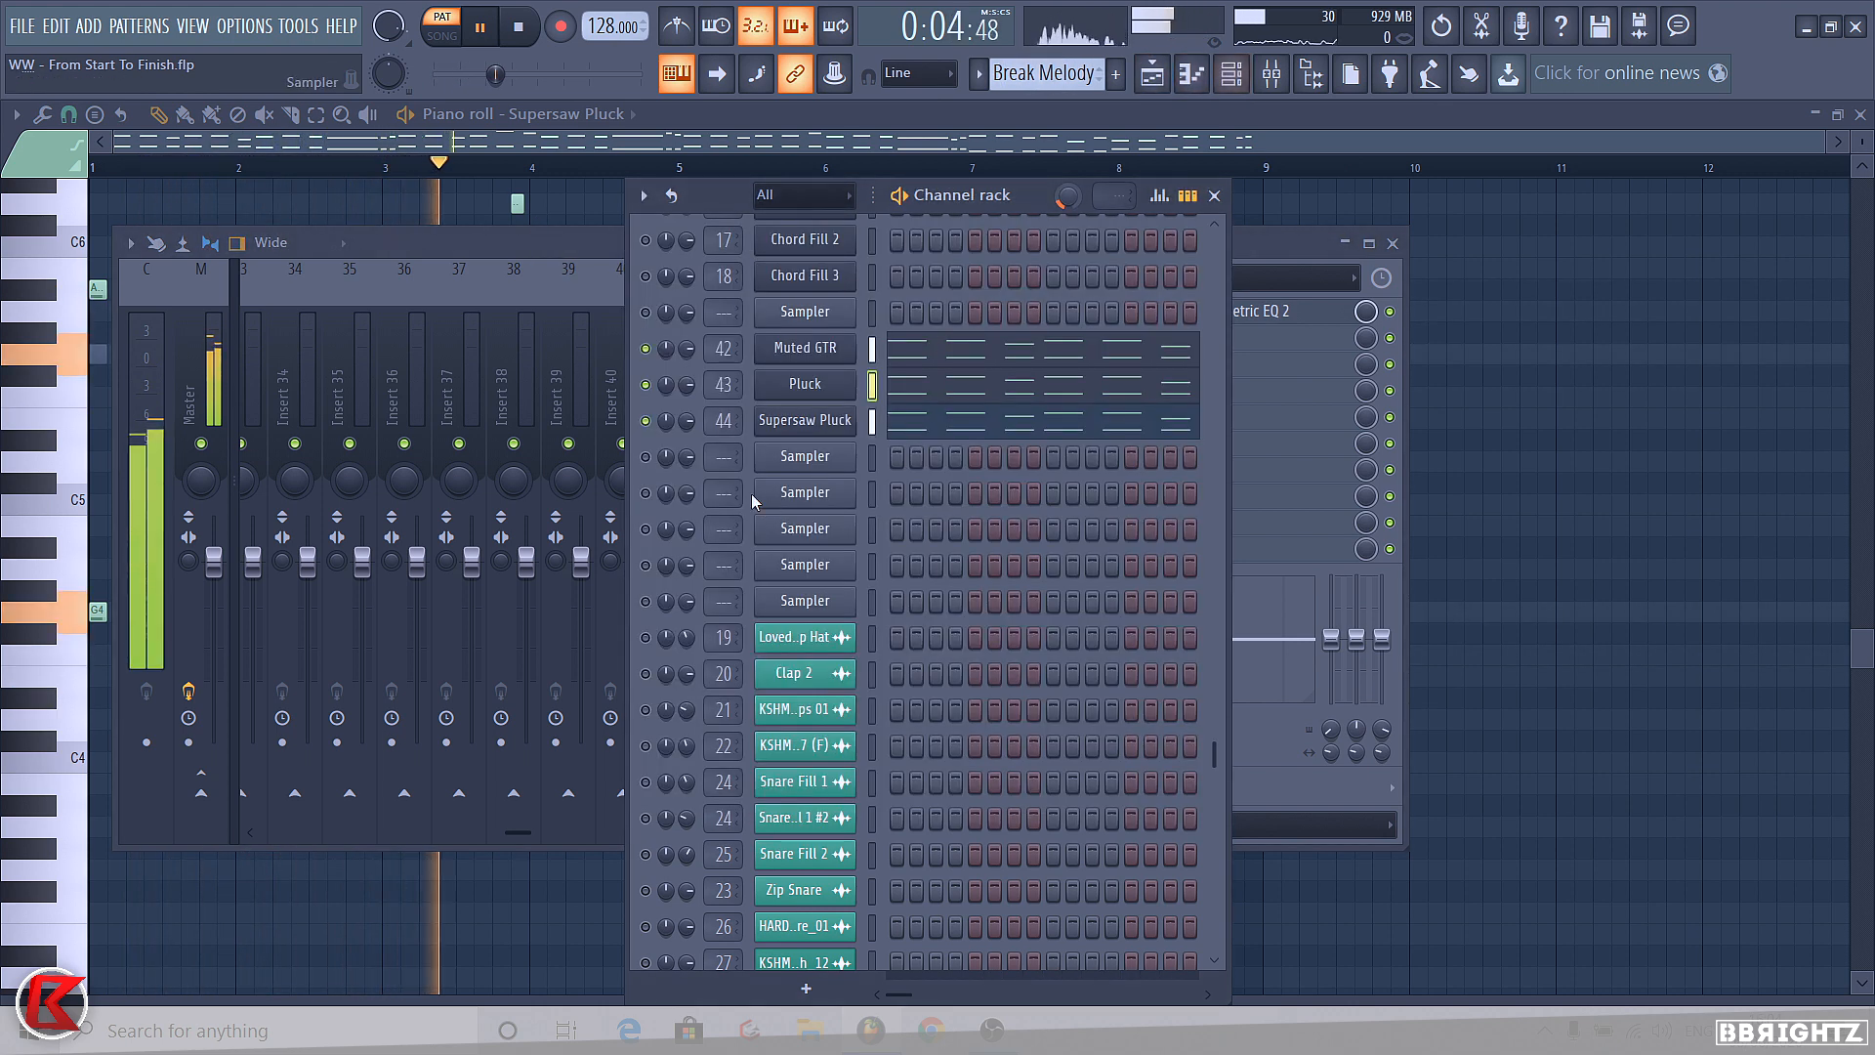
# - Raise the Supersaw Pluck's Filter Control cutoff to about 7.573 in Sylenth1 while the pattern plays
pyautogui.click(808, 423)
pyautogui.click(283, 581)
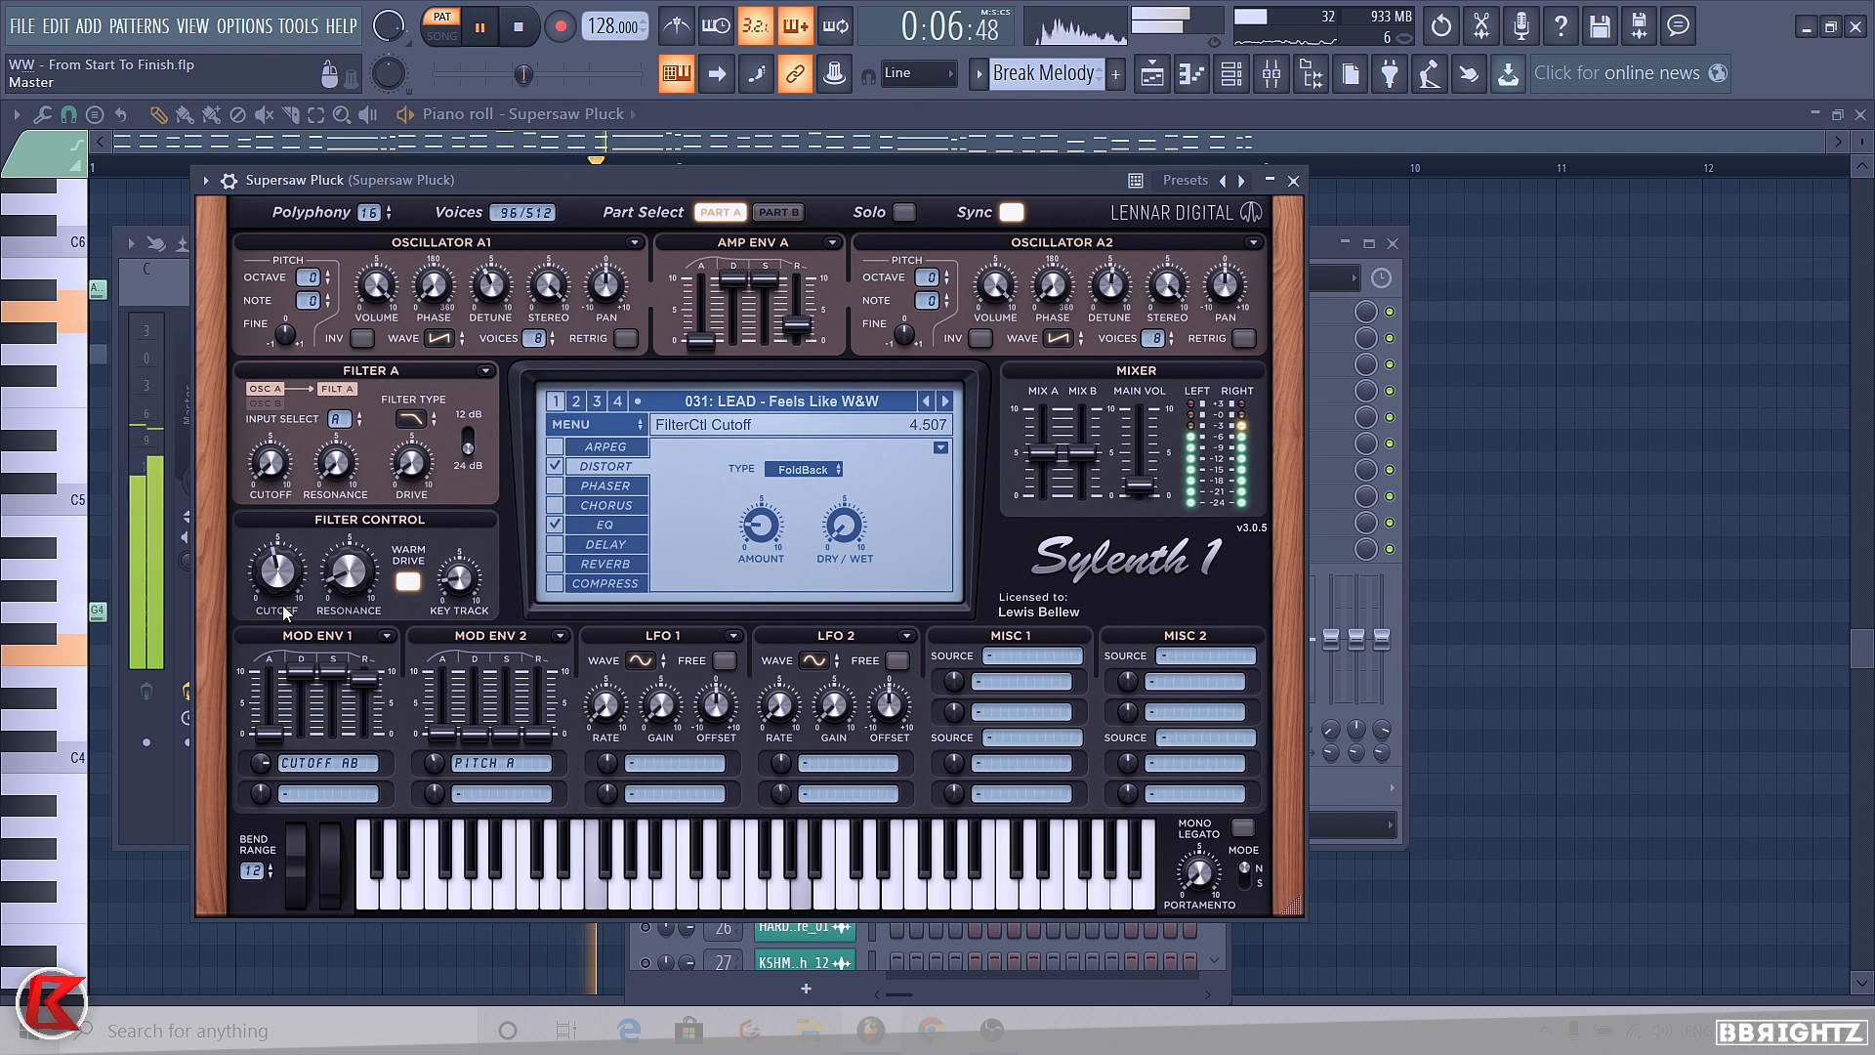
pyautogui.moveTo(283, 573); pyautogui.dragTo(271, 475)
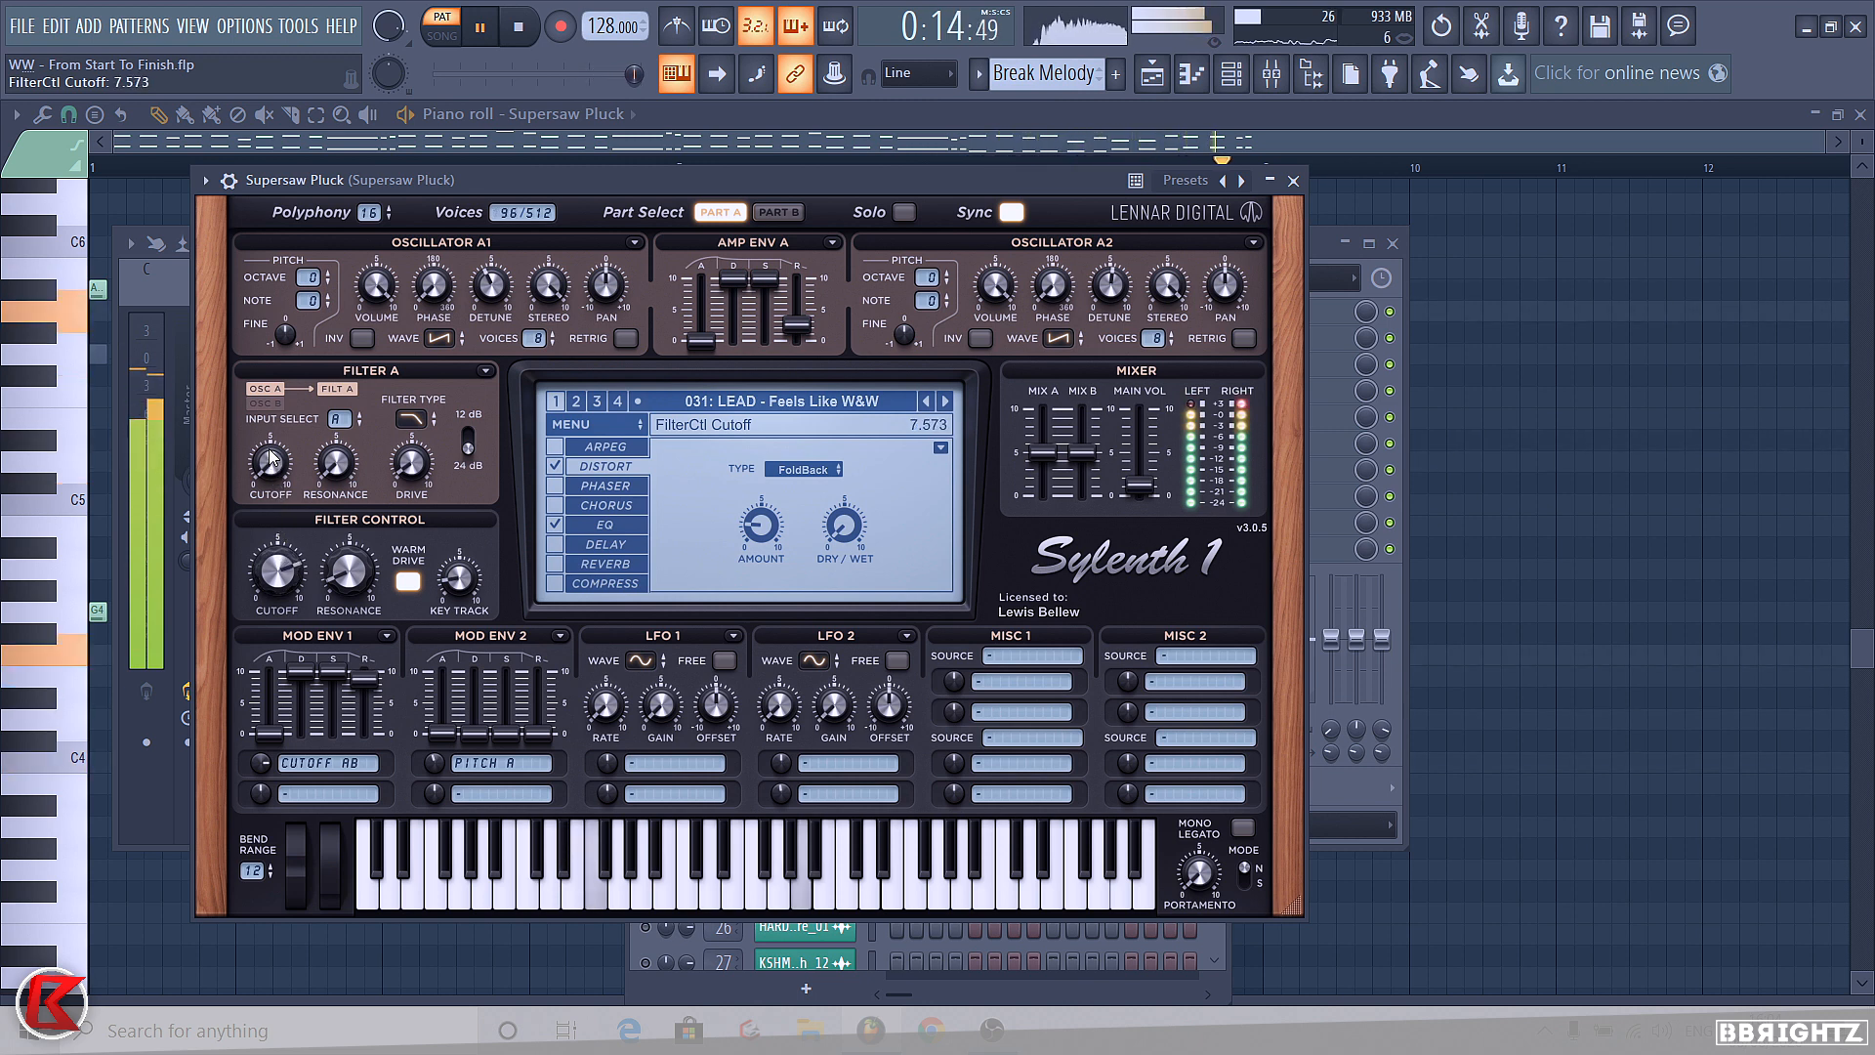
pyautogui.click(1293, 181)
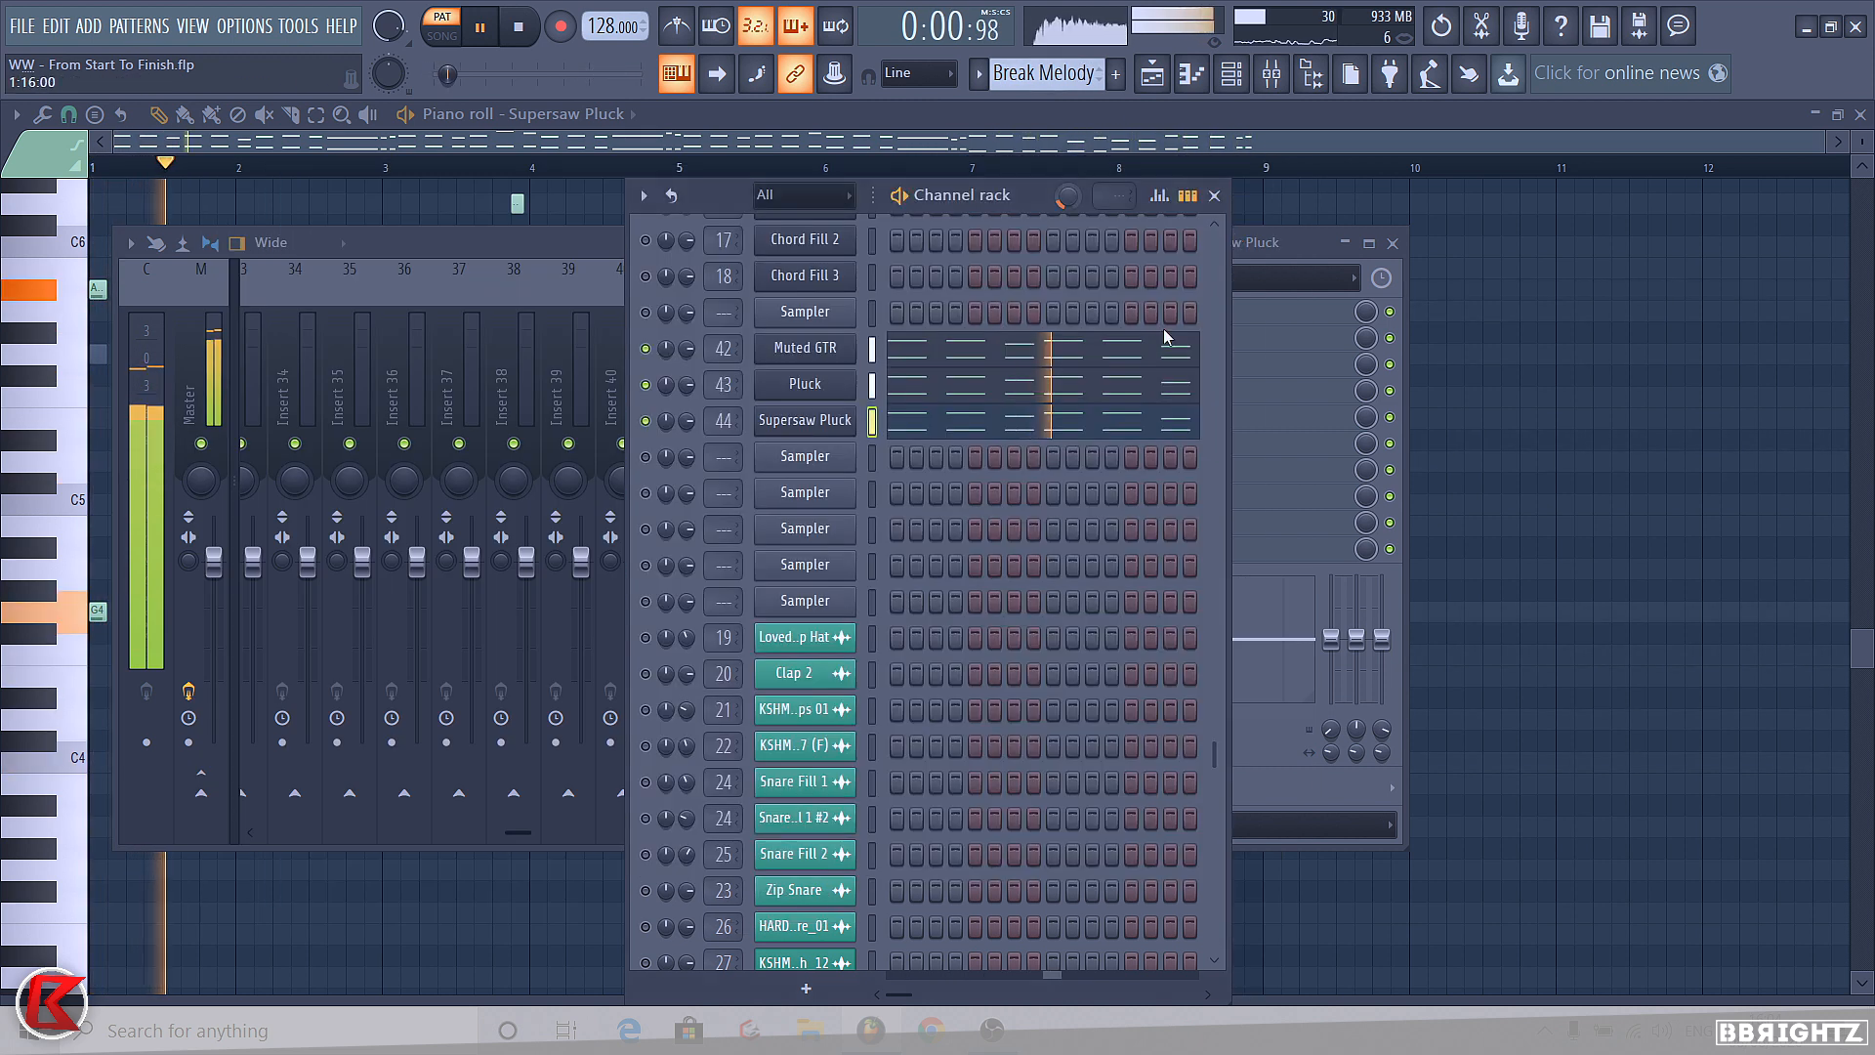
# - Set the Supersaw Pluck mixer level to about 86% (-3.4 dB) and lower the Muted GTR and Pluck faders slightly
pyautogui.click(1316, 291)
pyautogui.moveTo(867, 561); pyautogui.dragTo(867, 587)
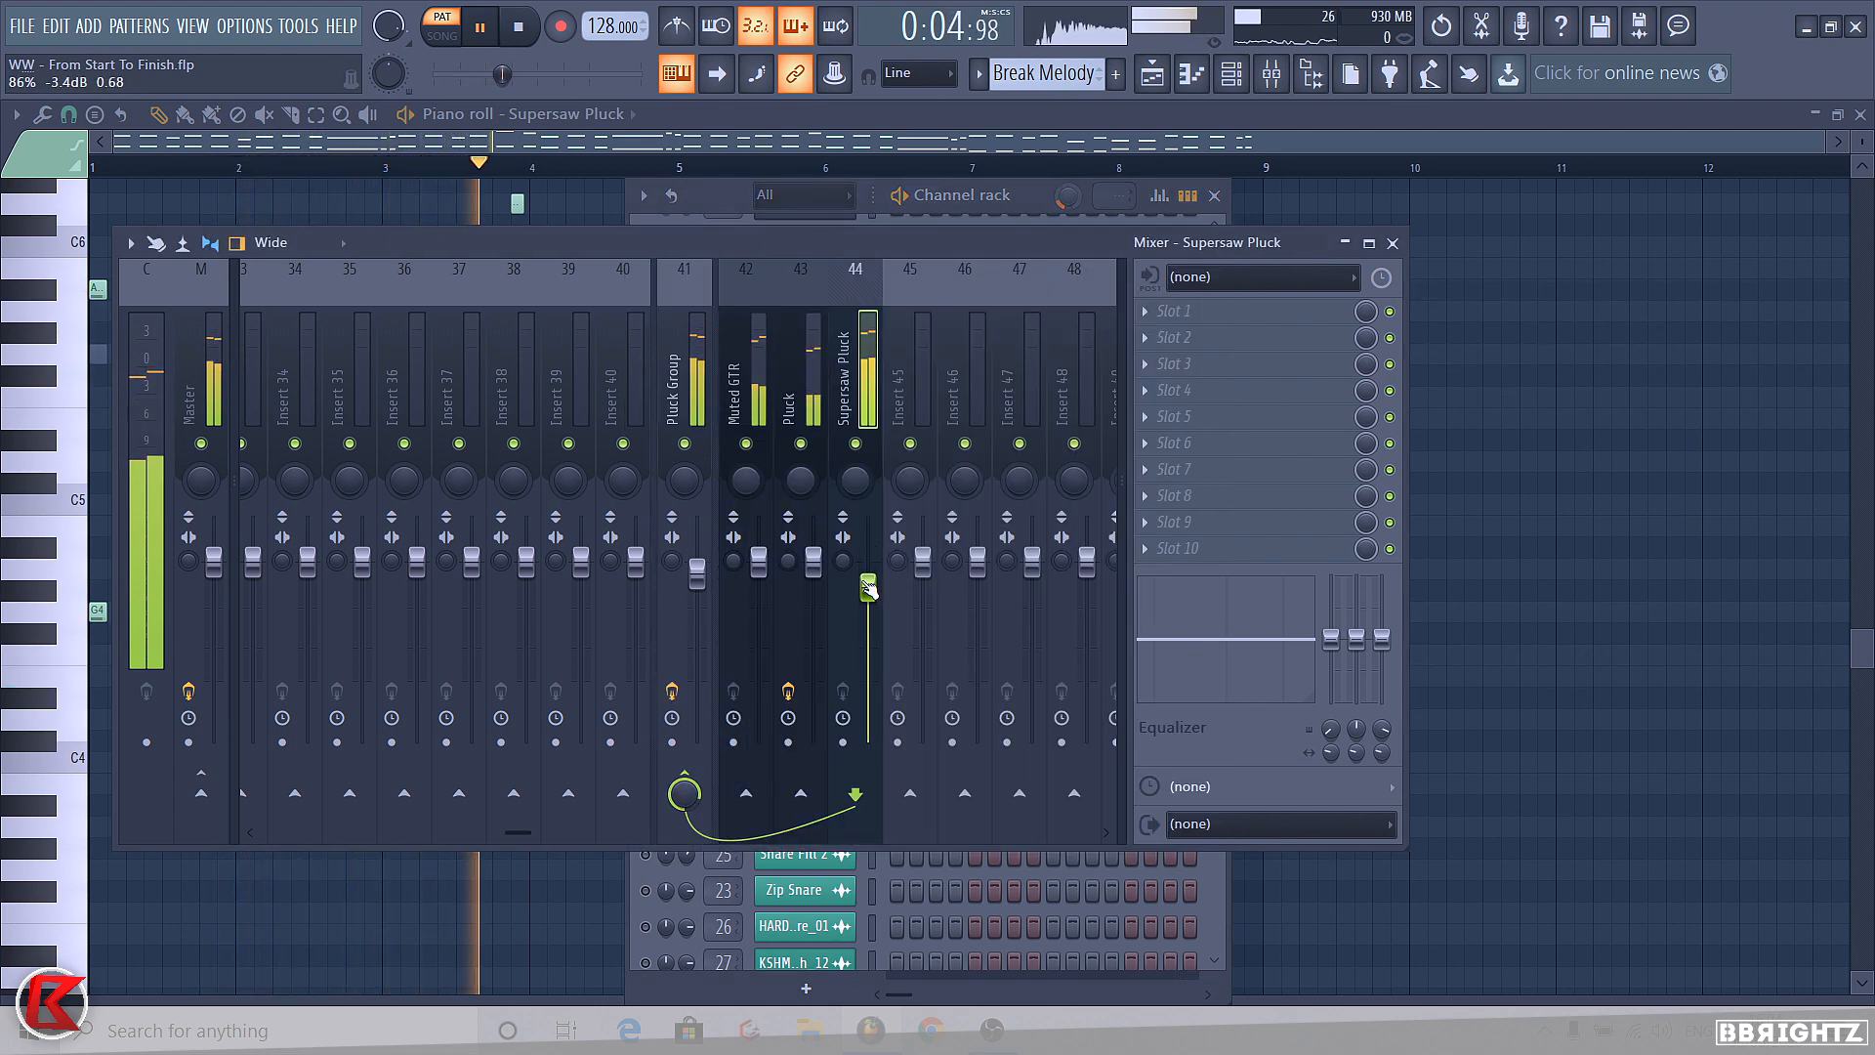
pyautogui.click(801, 443)
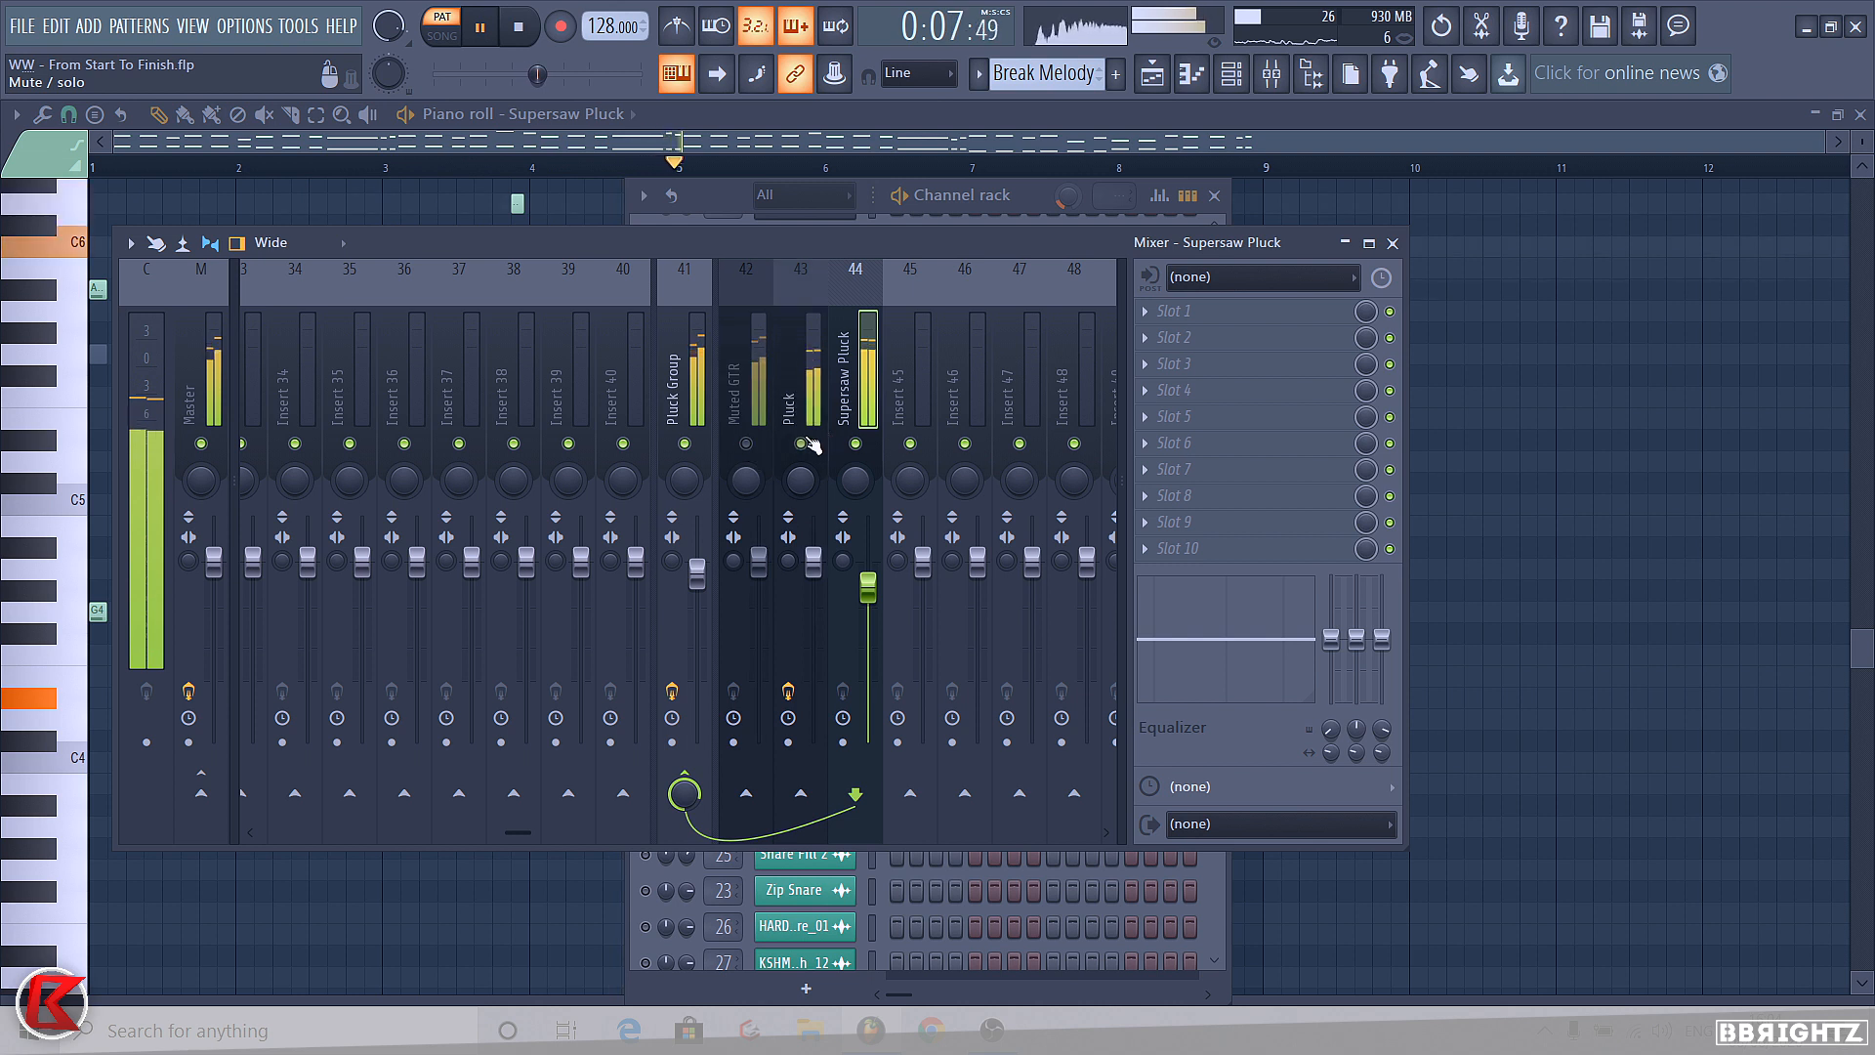
pyautogui.moveTo(759, 560); pyautogui.dragTo(812, 562)
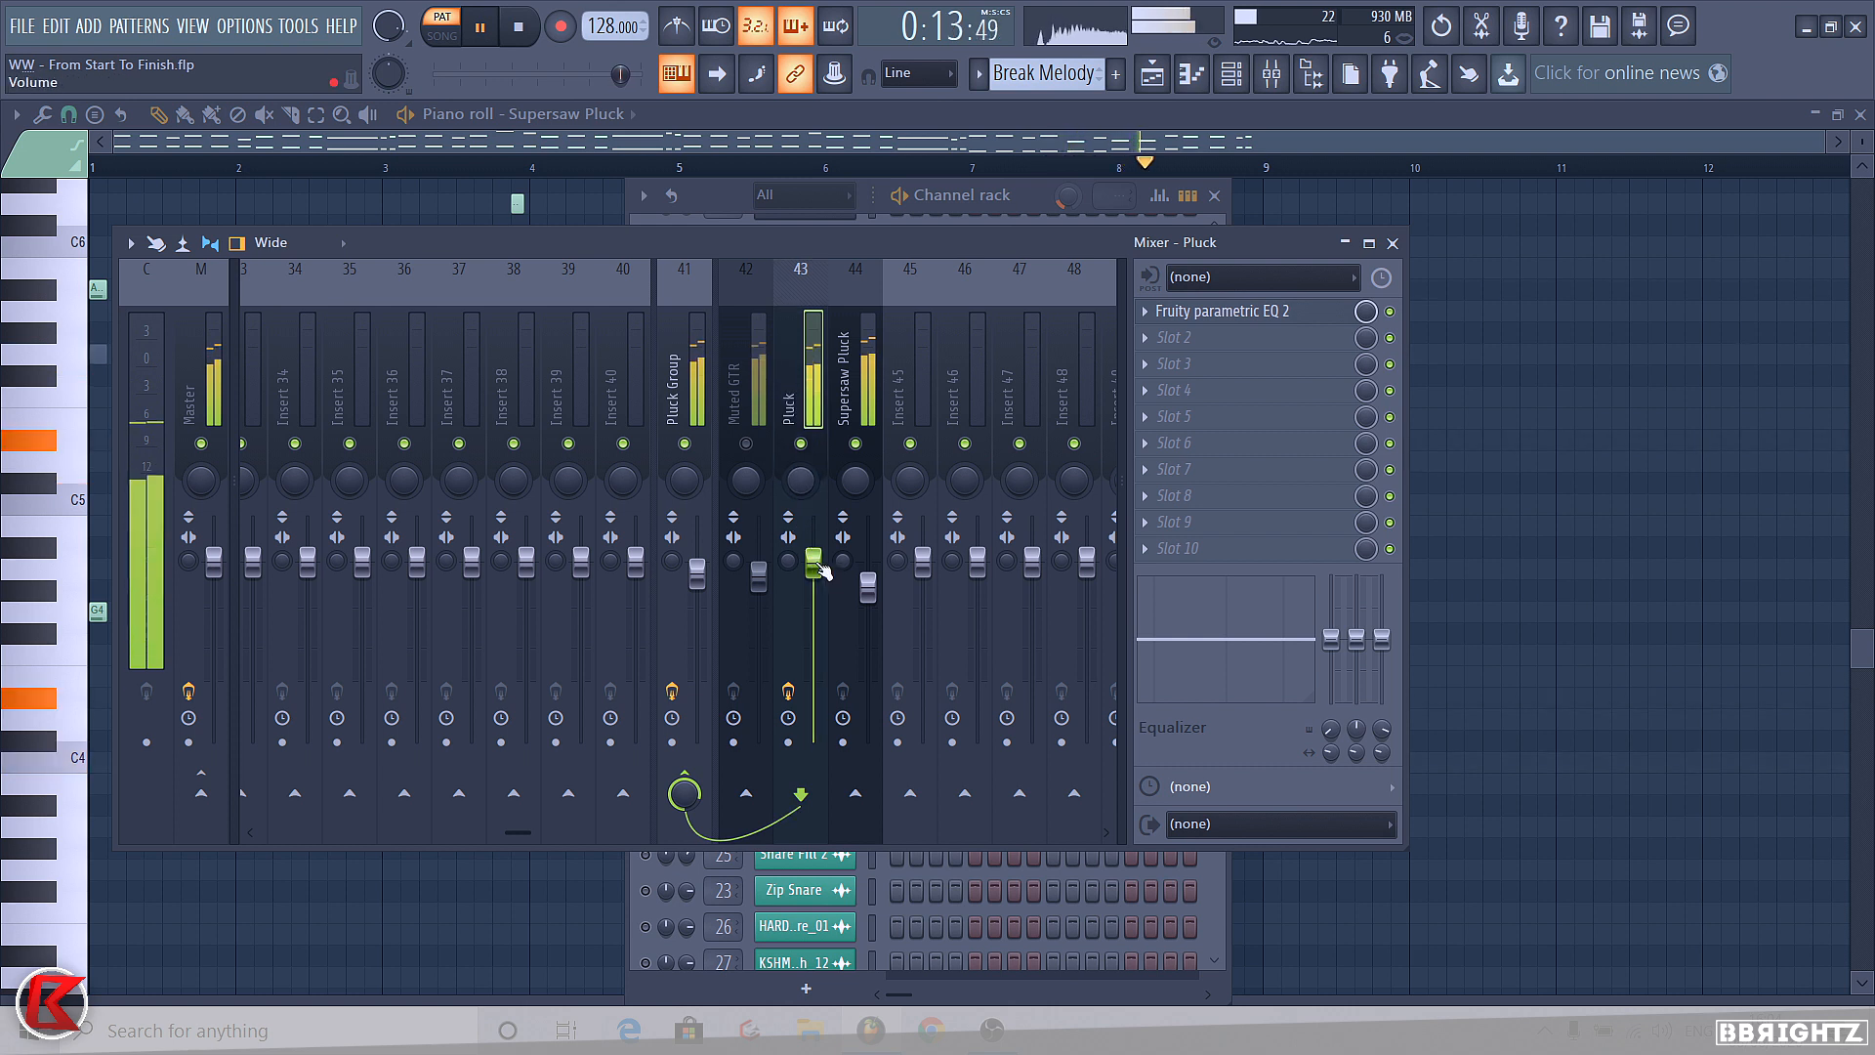
pyautogui.click(746, 443)
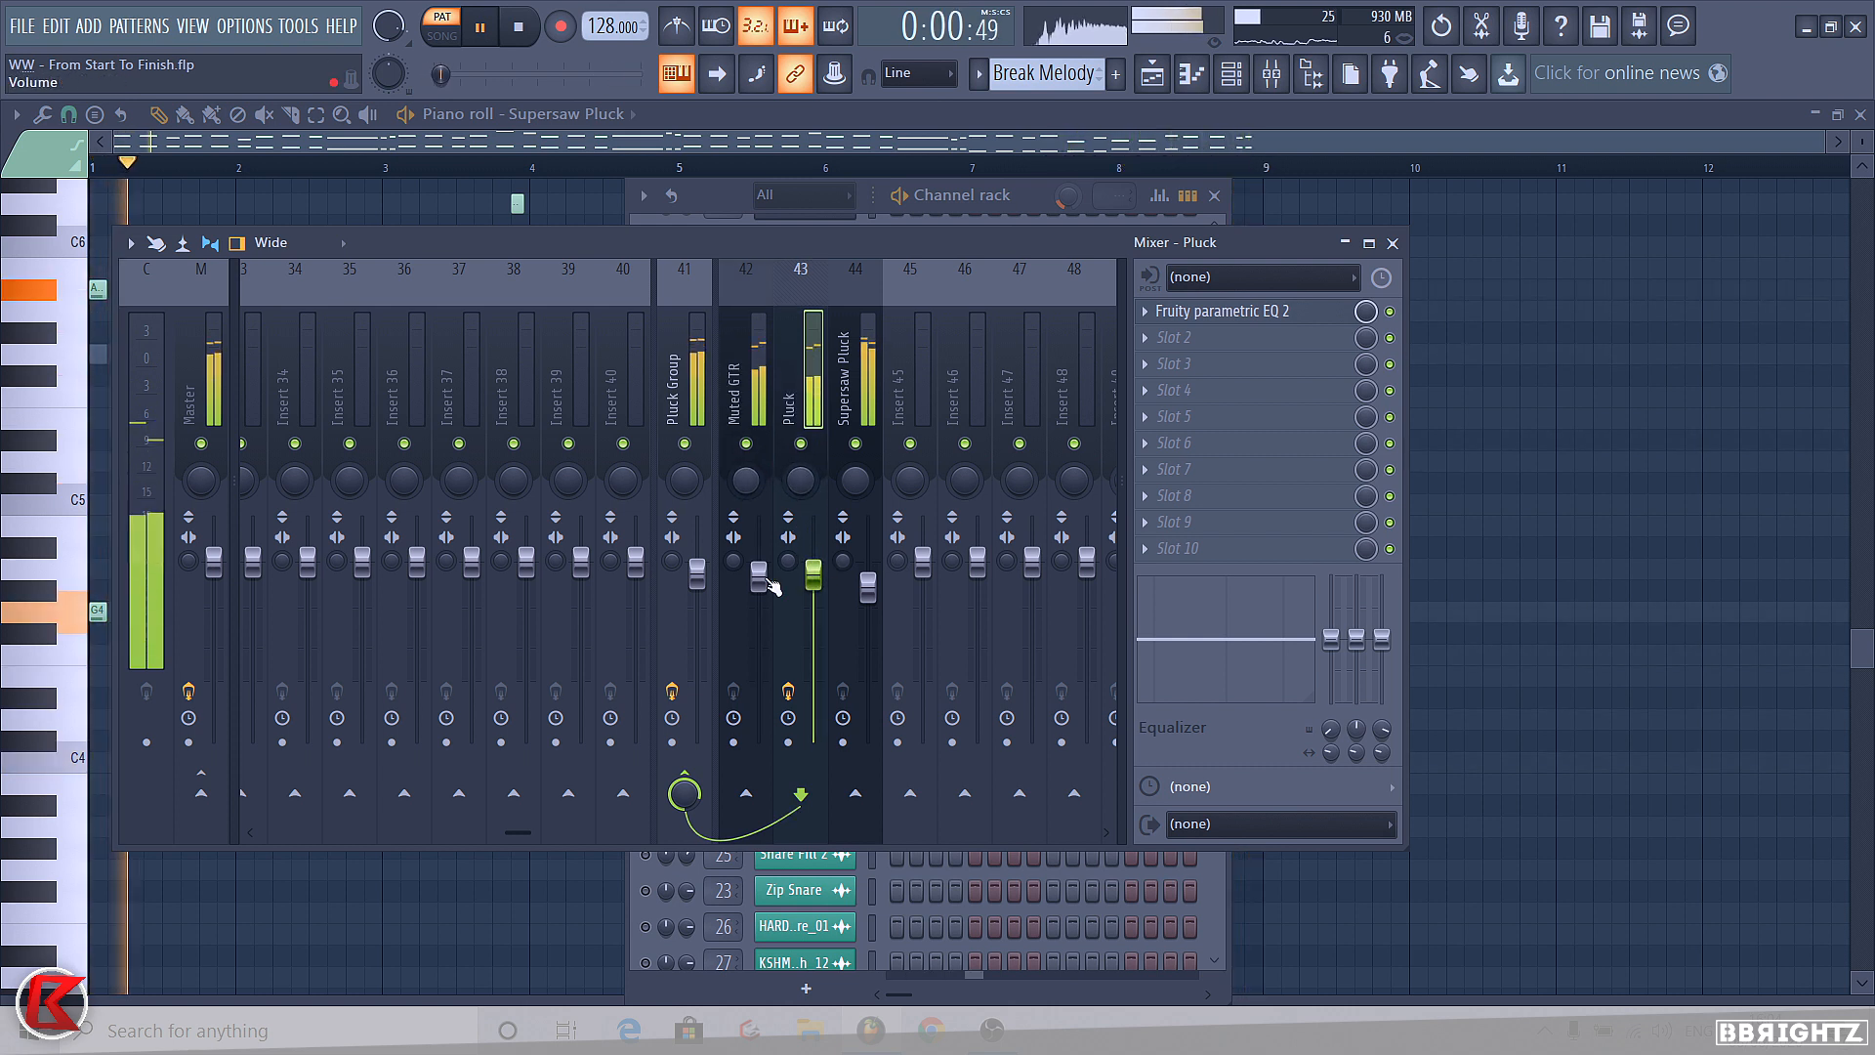
pyautogui.moveTo(761, 577); pyautogui.dragTo(760, 581)
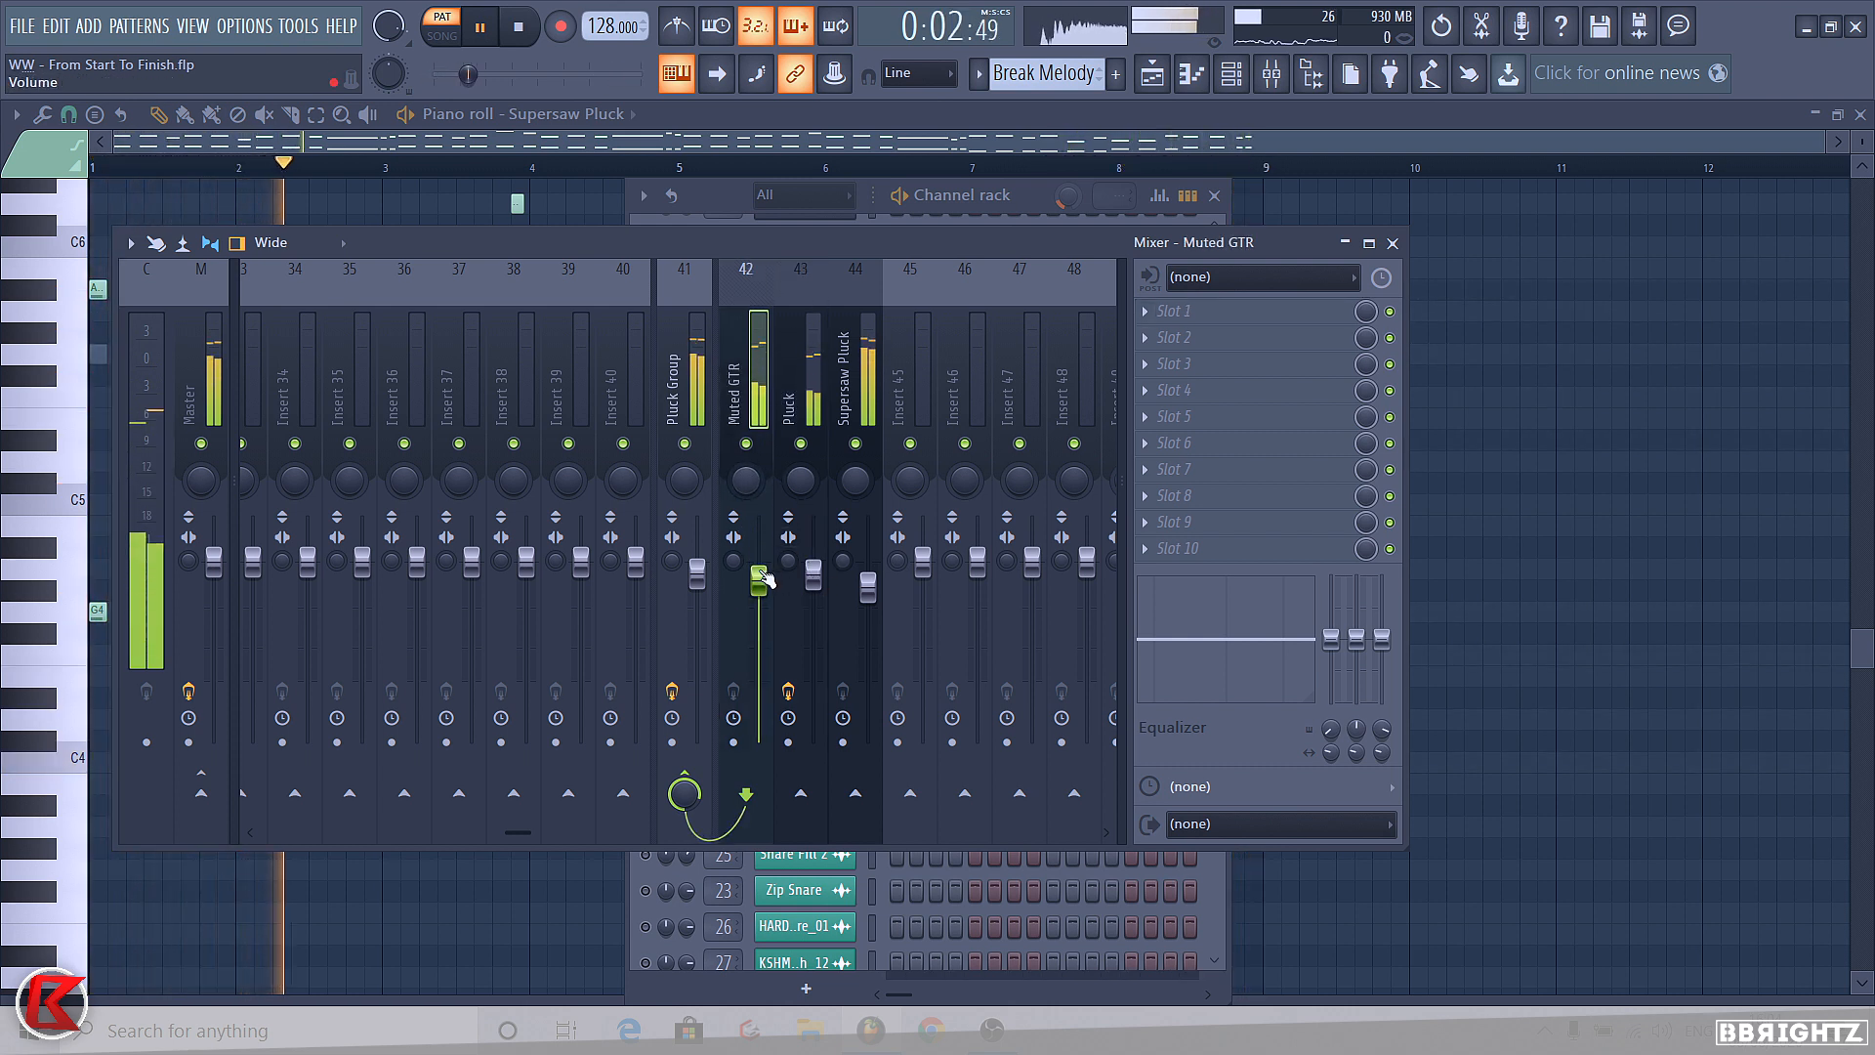
# - Lower the Muted GTR and Pluck faders together a little more, and bring the Supersaw Pluck fader down slightly
pyautogui.click(814, 391)
pyautogui.click(760, 422)
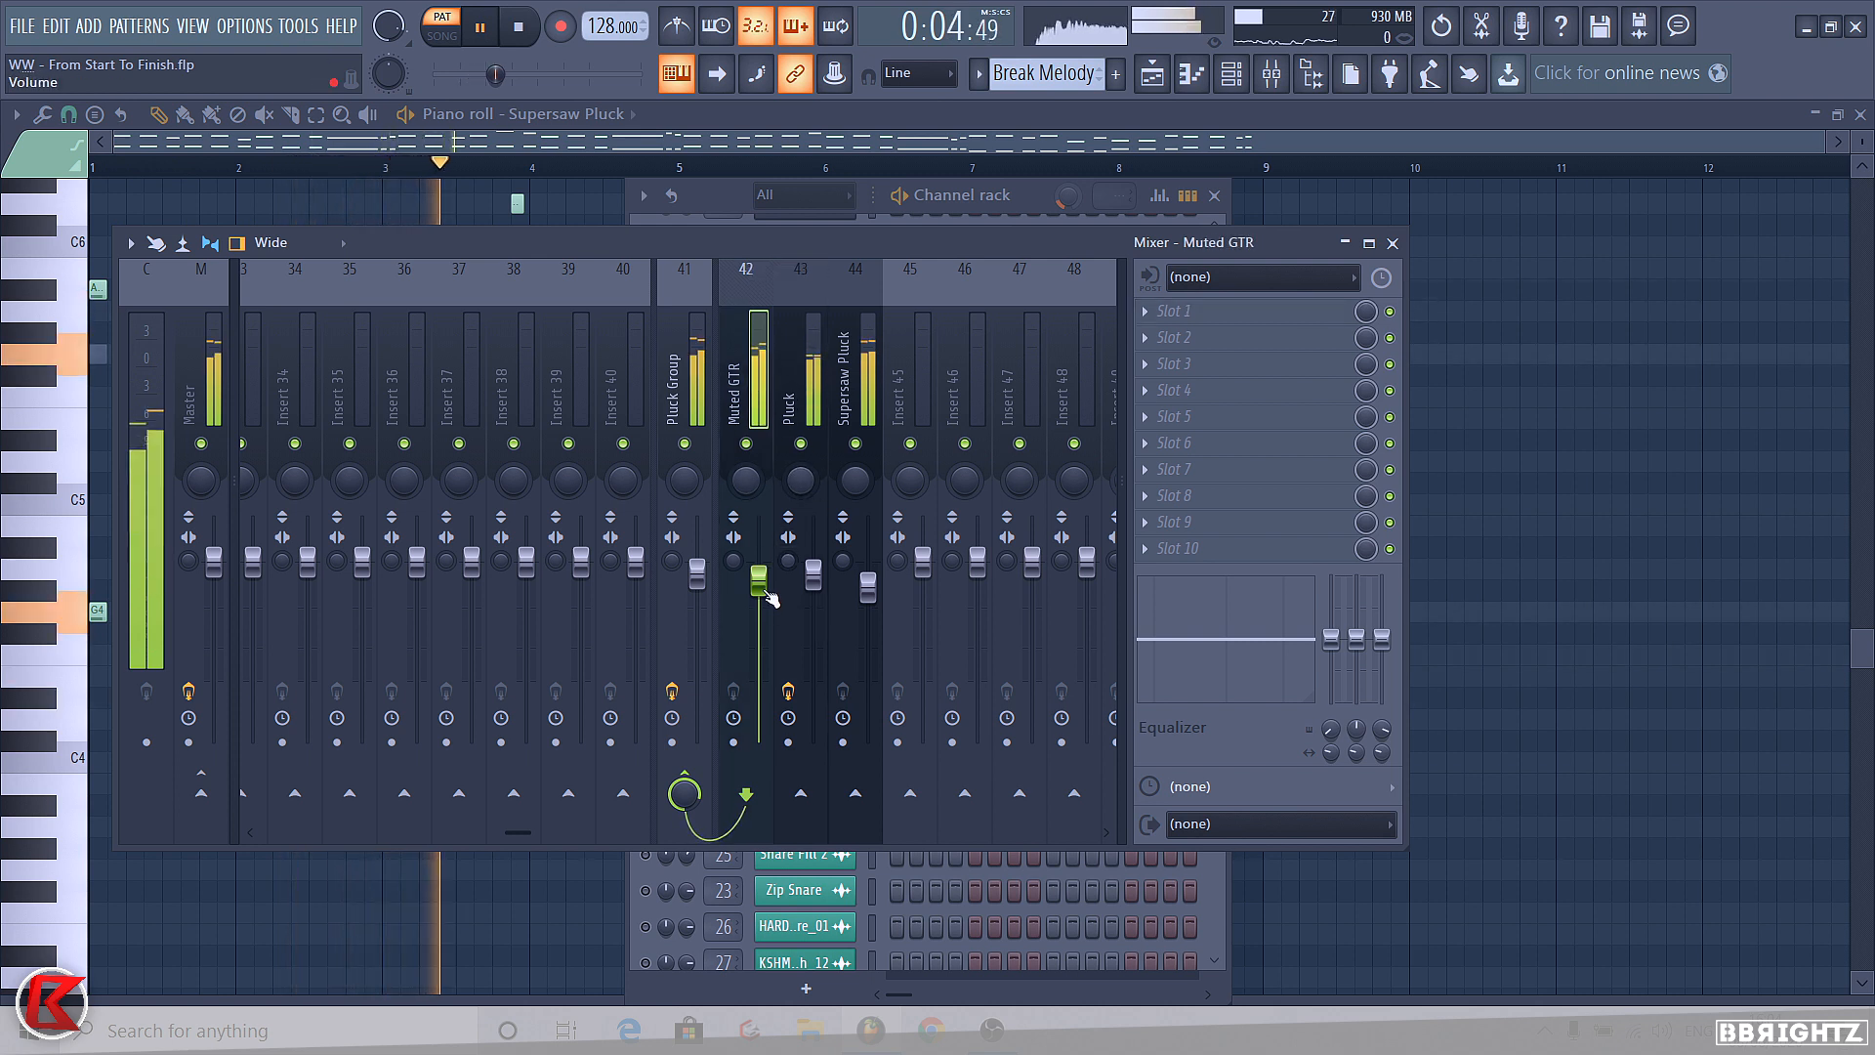
pyautogui.click(812, 580)
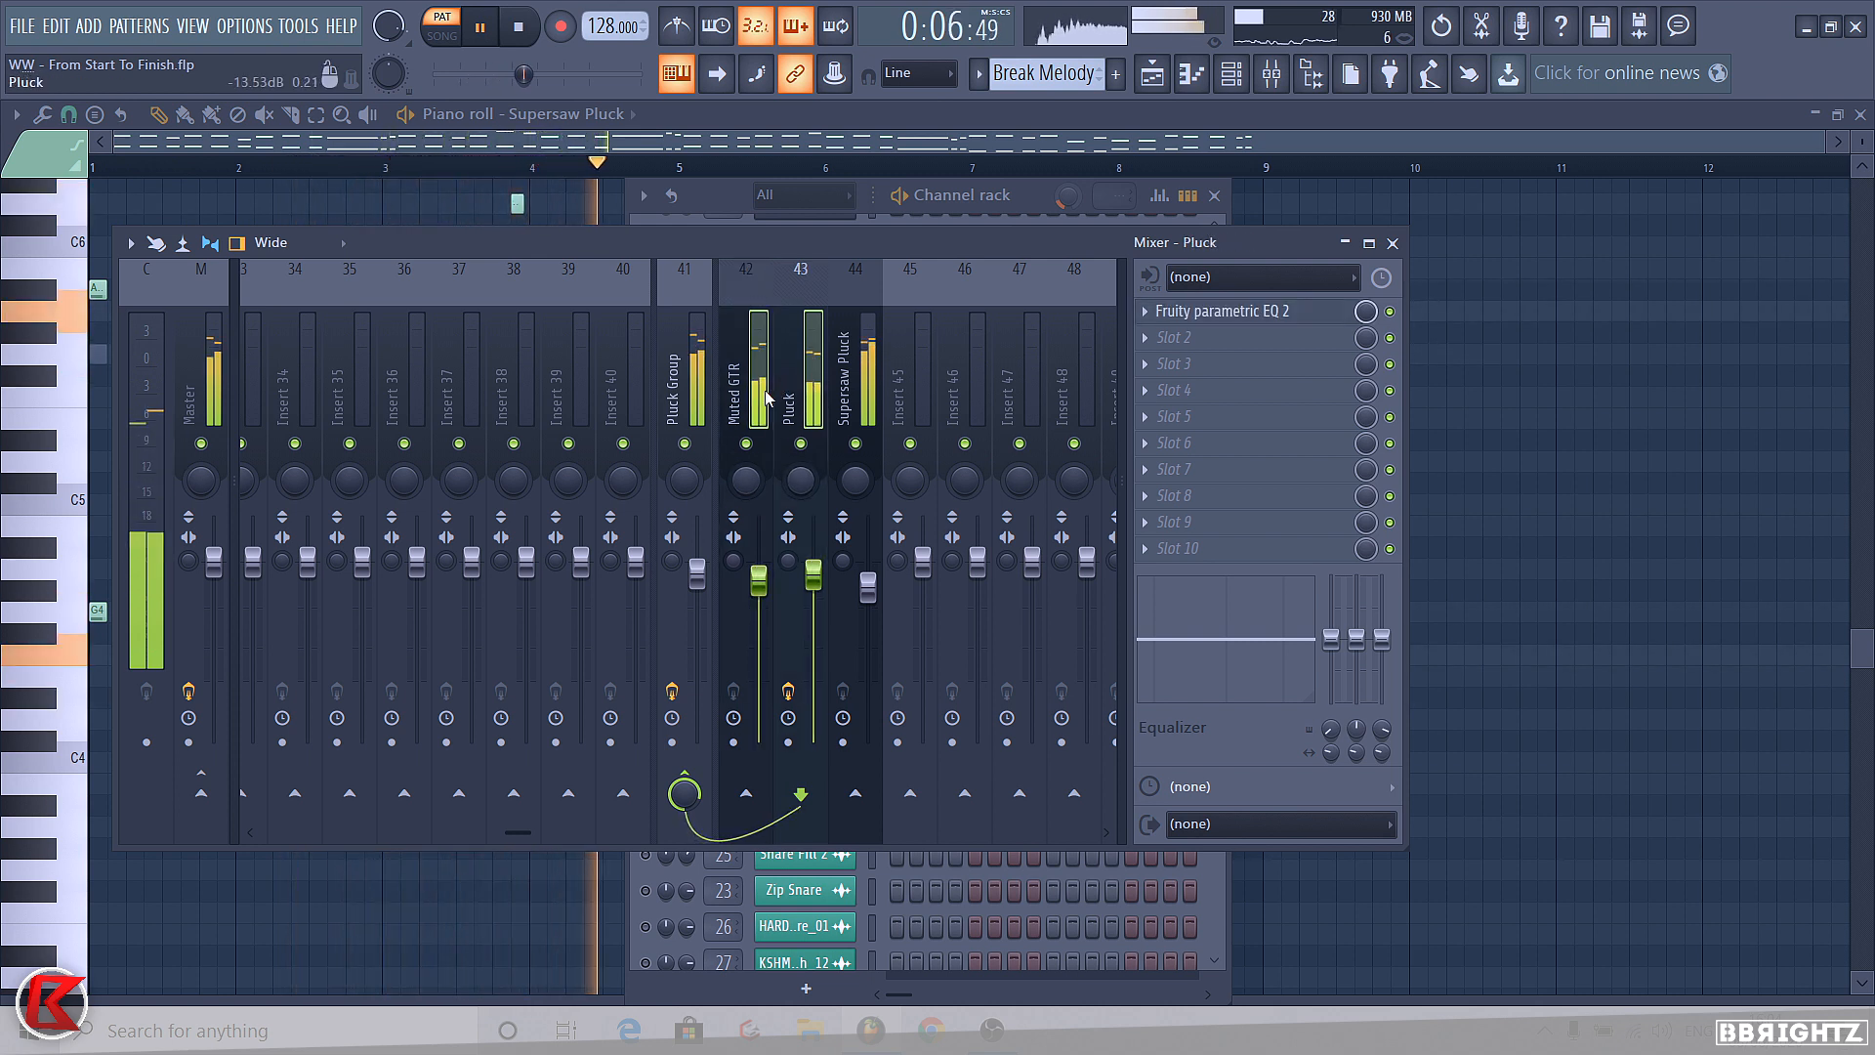
pyautogui.click(791, 395)
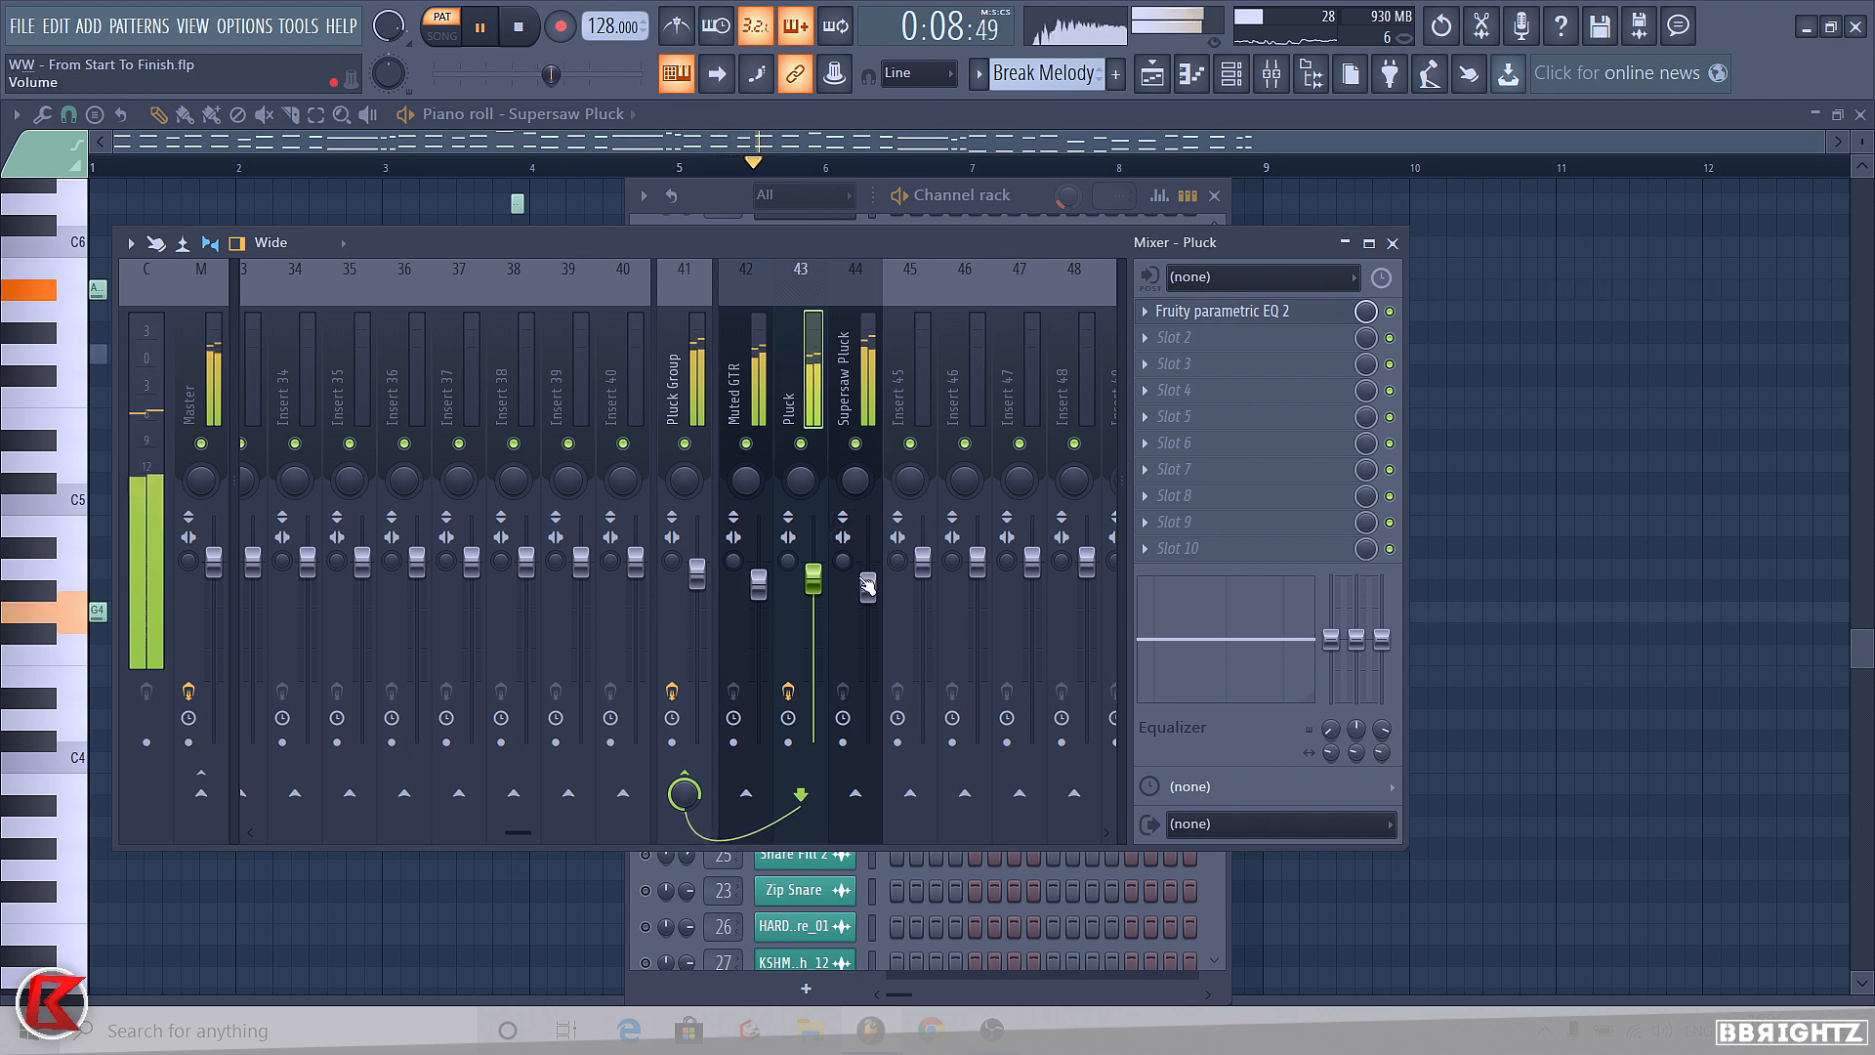
pyautogui.moveTo(867, 586); pyautogui.dragTo(867, 594)
# - Insert Fruity Parametric EQ 2 in the first effect slot of the Supersaw Pluck mixer track
pyautogui.click(796, 387)
pyautogui.click(741, 387)
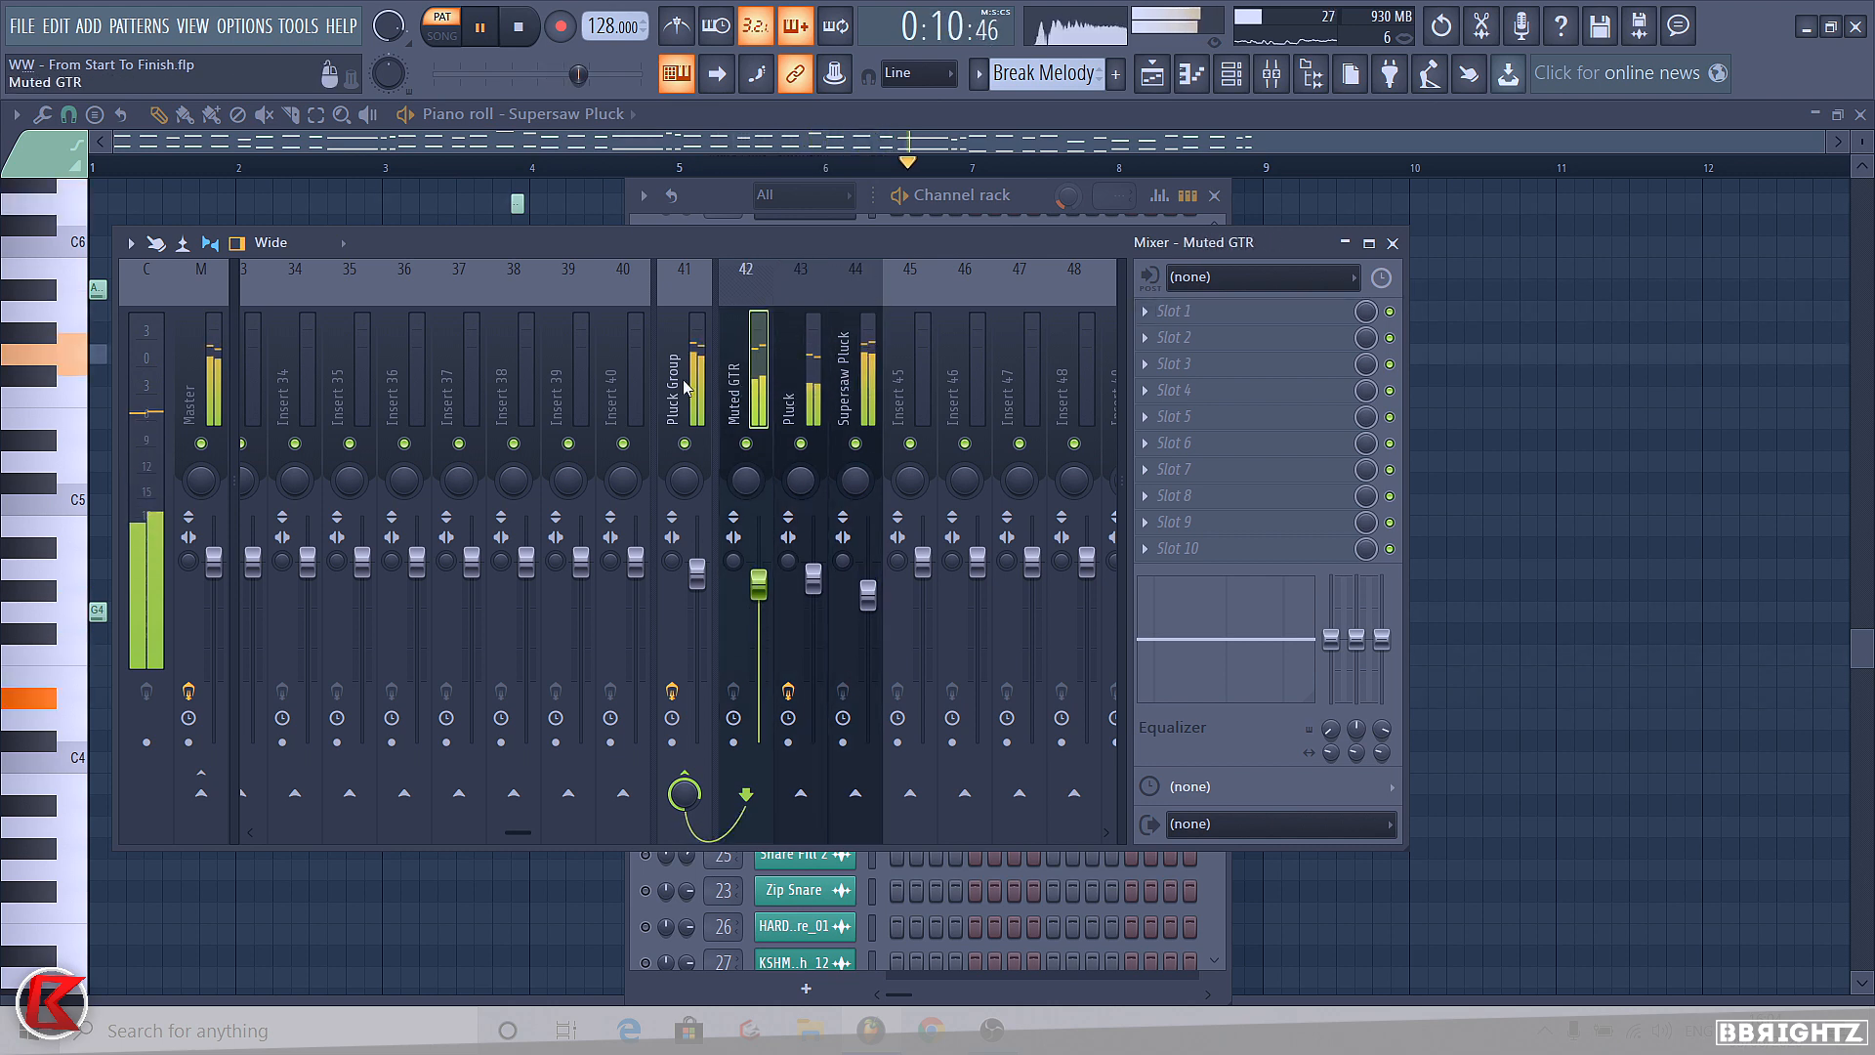
pyautogui.click(684, 386)
pyautogui.click(843, 386)
pyautogui.click(1174, 310)
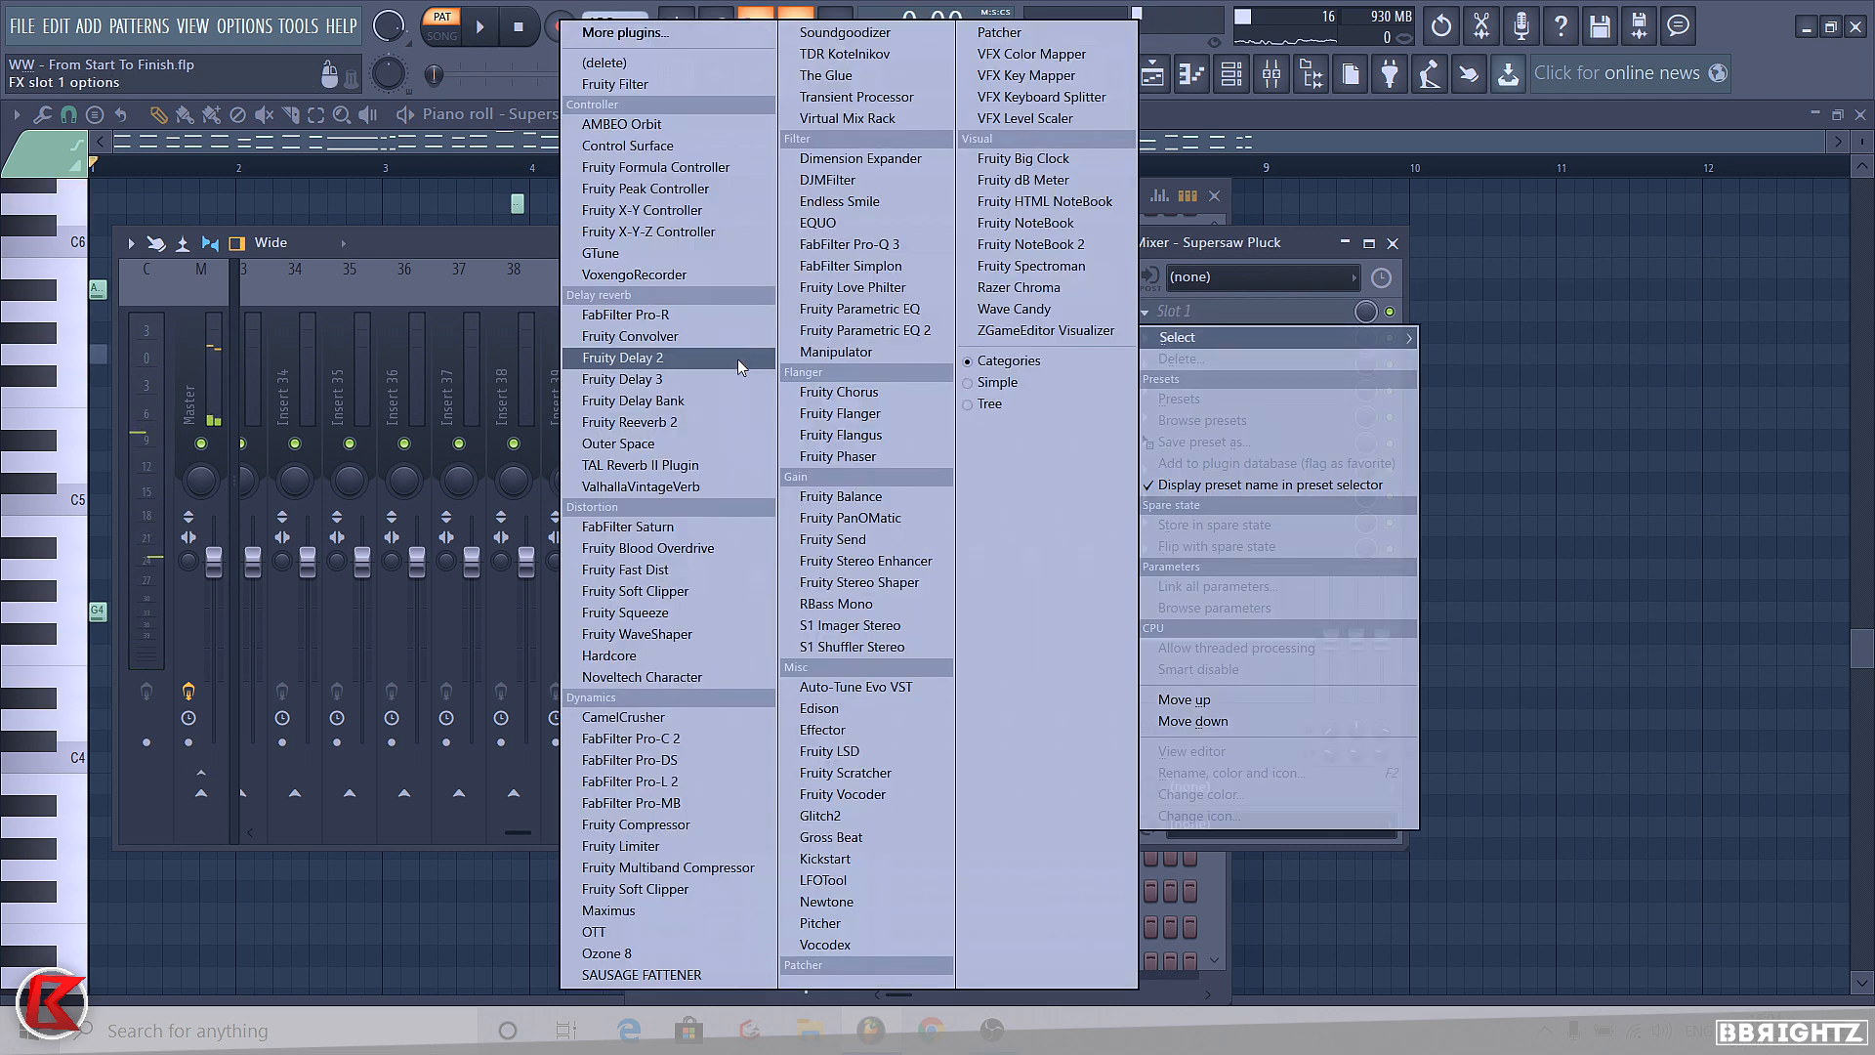
pyautogui.click(861, 331)
# - Make EQ band 1 on the Supersaw Pluck a high-pass filter at about 100 Hz and check it during playback
pyautogui.click(648, 334)
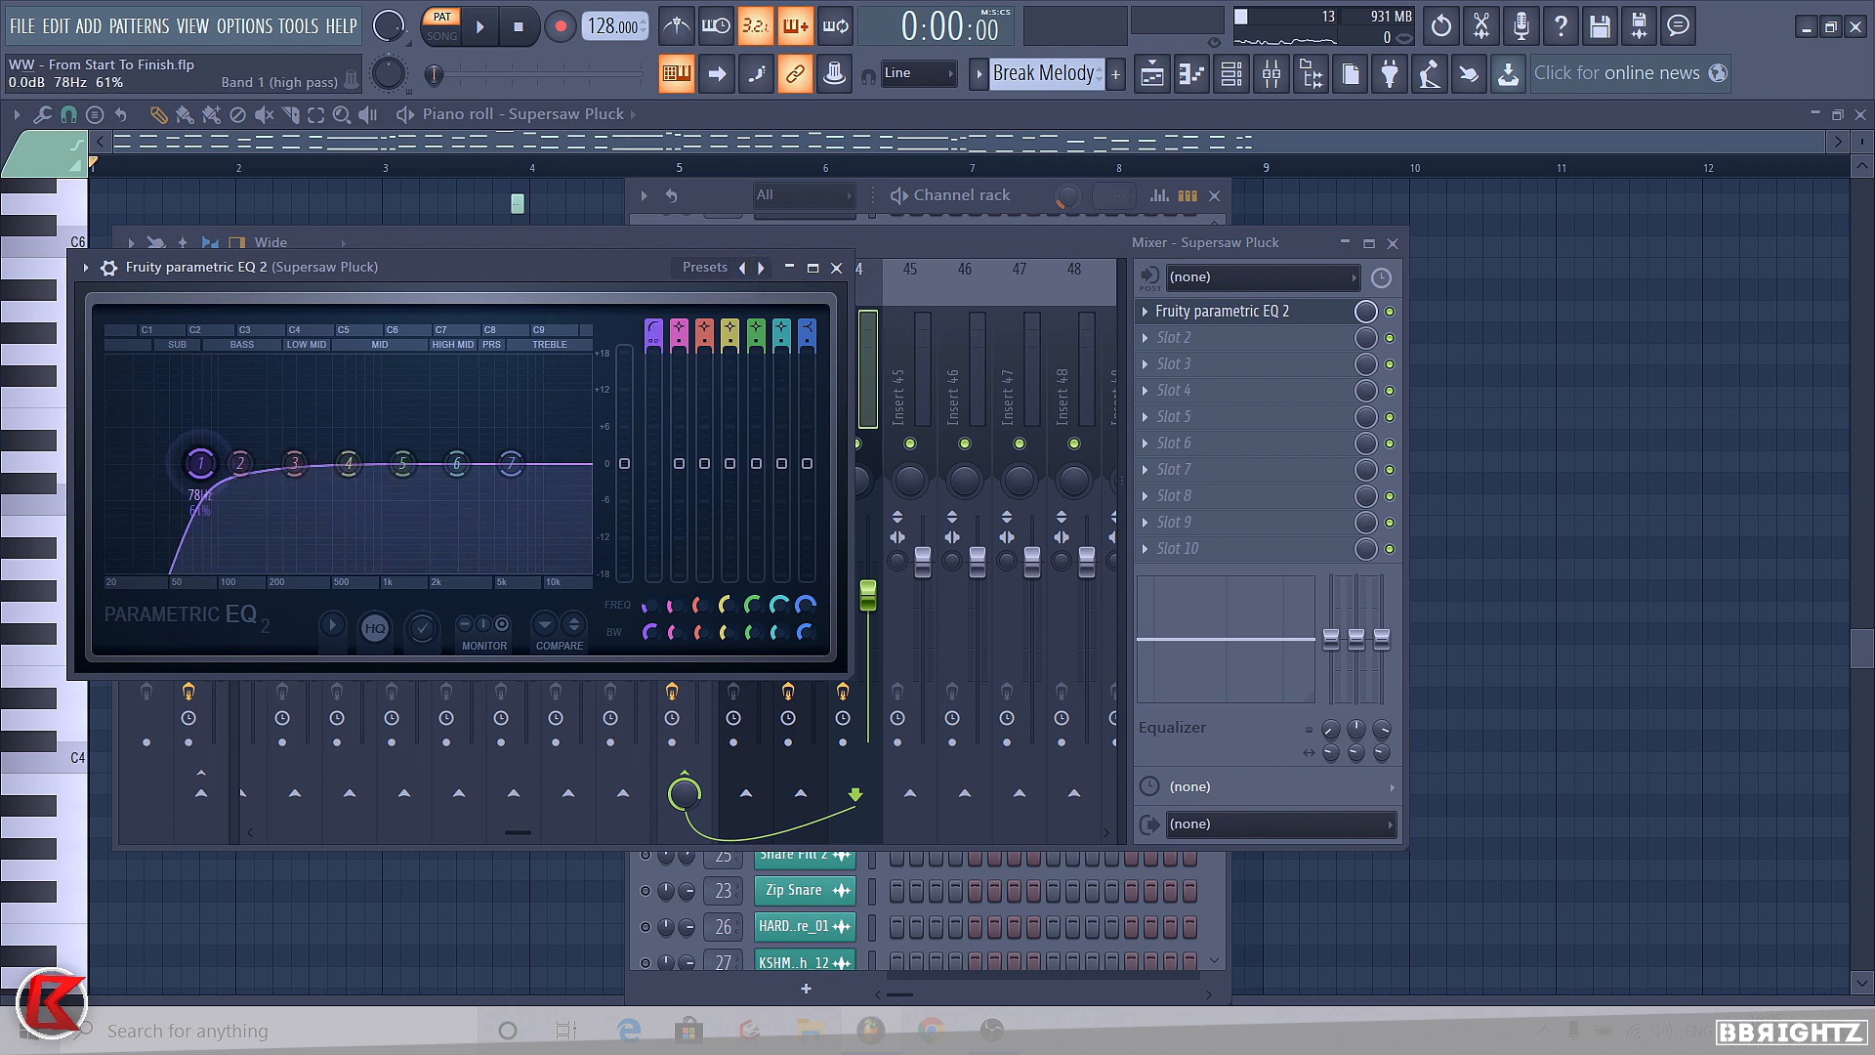
pyautogui.moveTo(207, 463); pyautogui.dragTo(228, 463)
pyautogui.press('space')
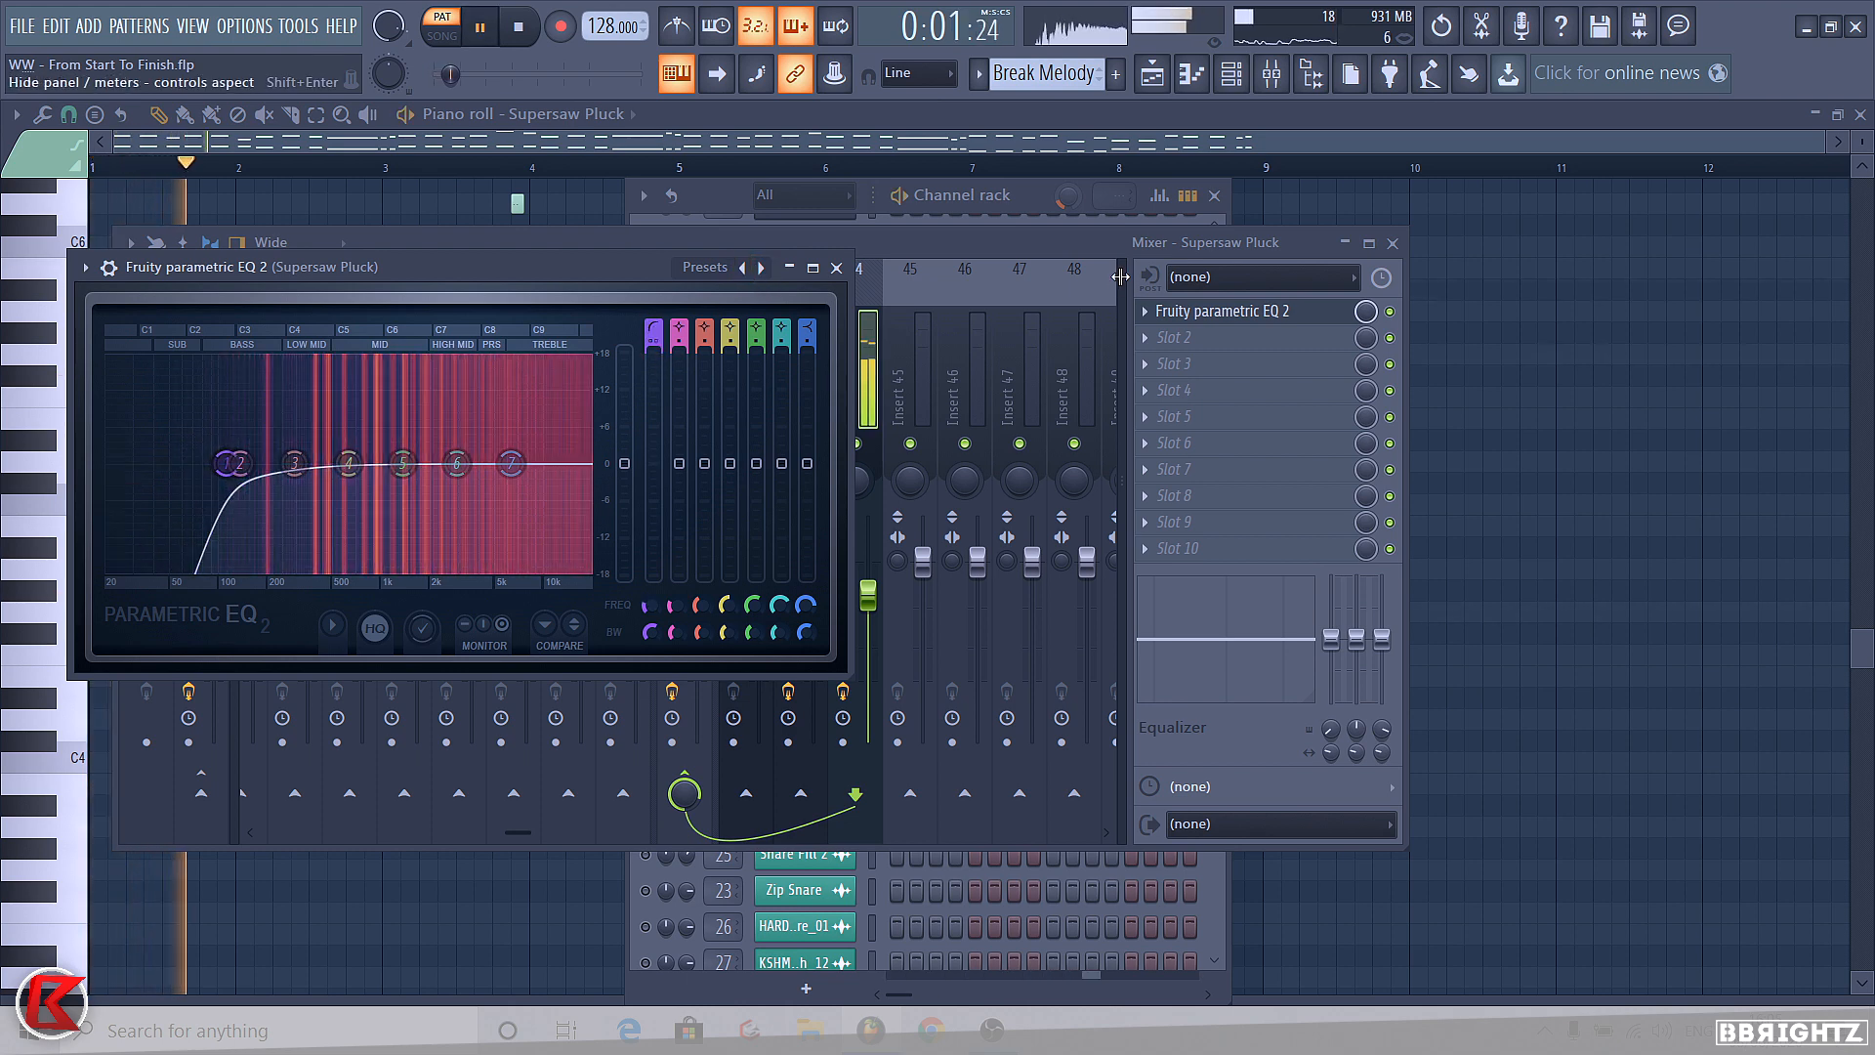
pyautogui.click(836, 267)
pyautogui.press('space')
# - Look over the Supersaw Pluck channel's Sylenth1 settings
pyautogui.click(1001, 195)
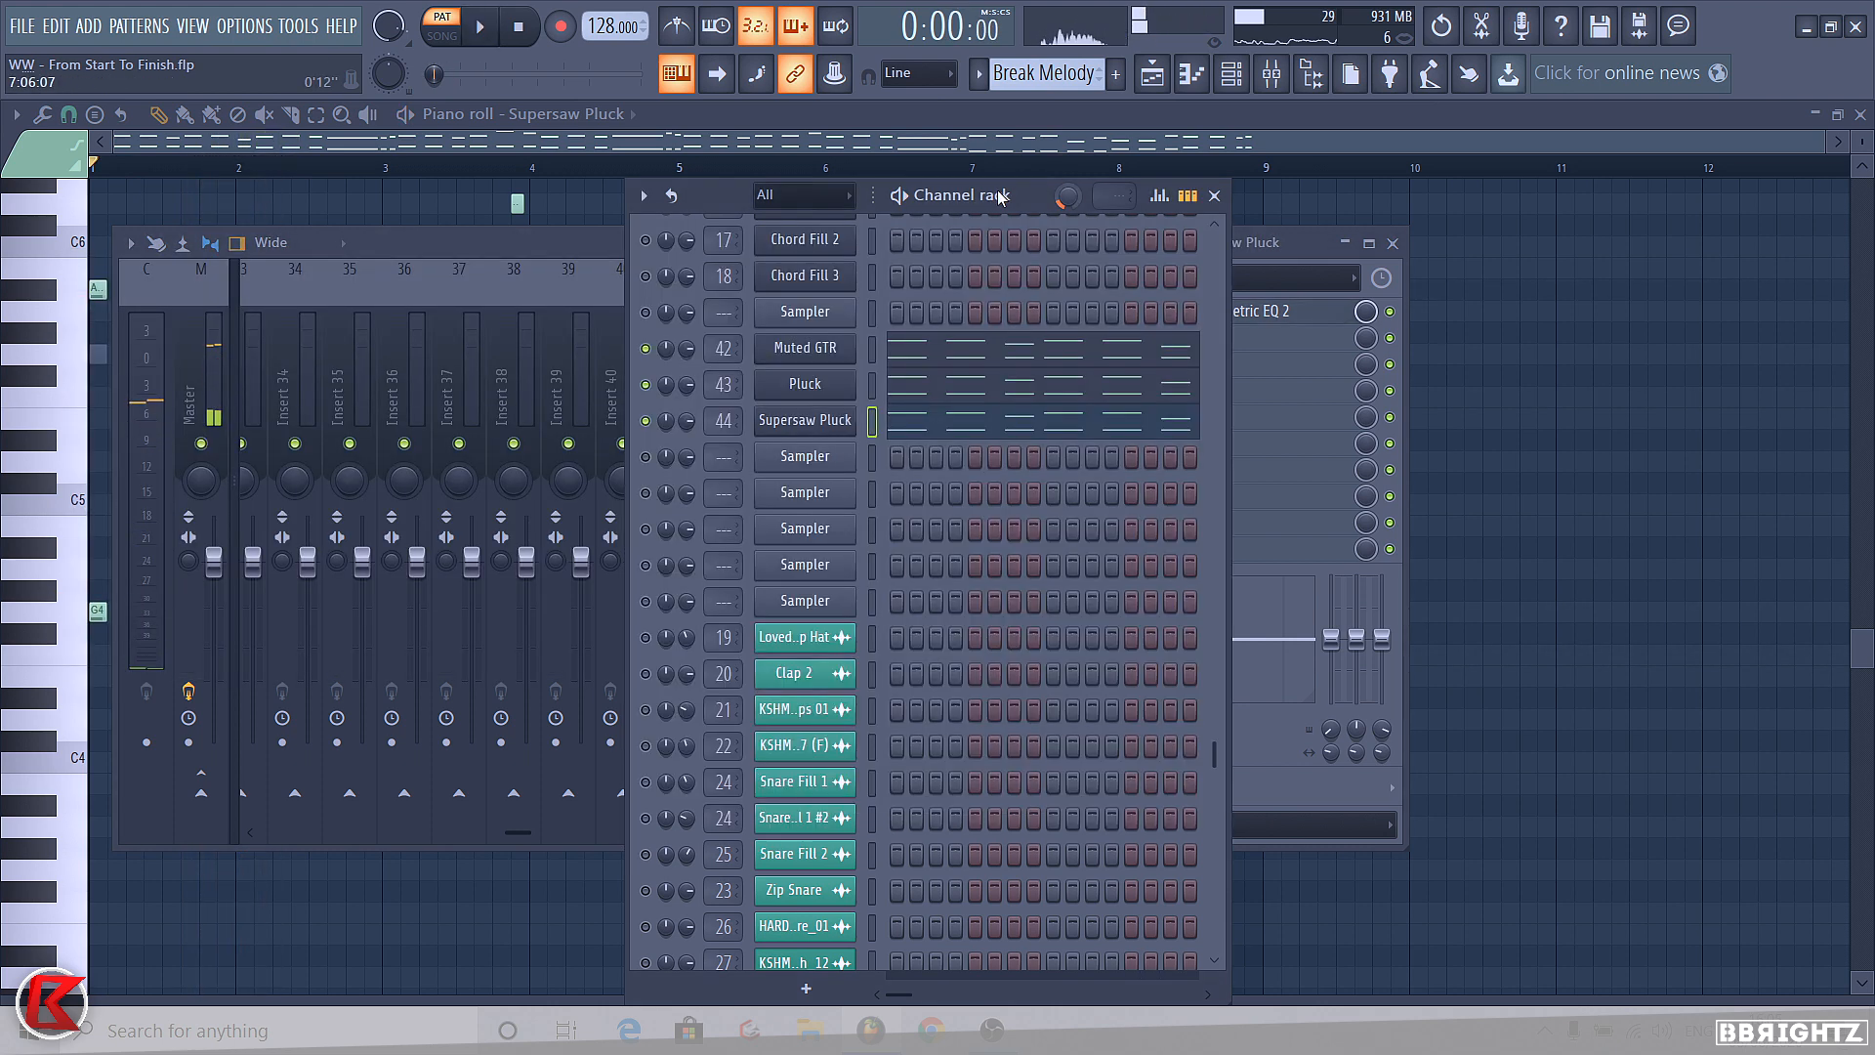
pyautogui.click(825, 417)
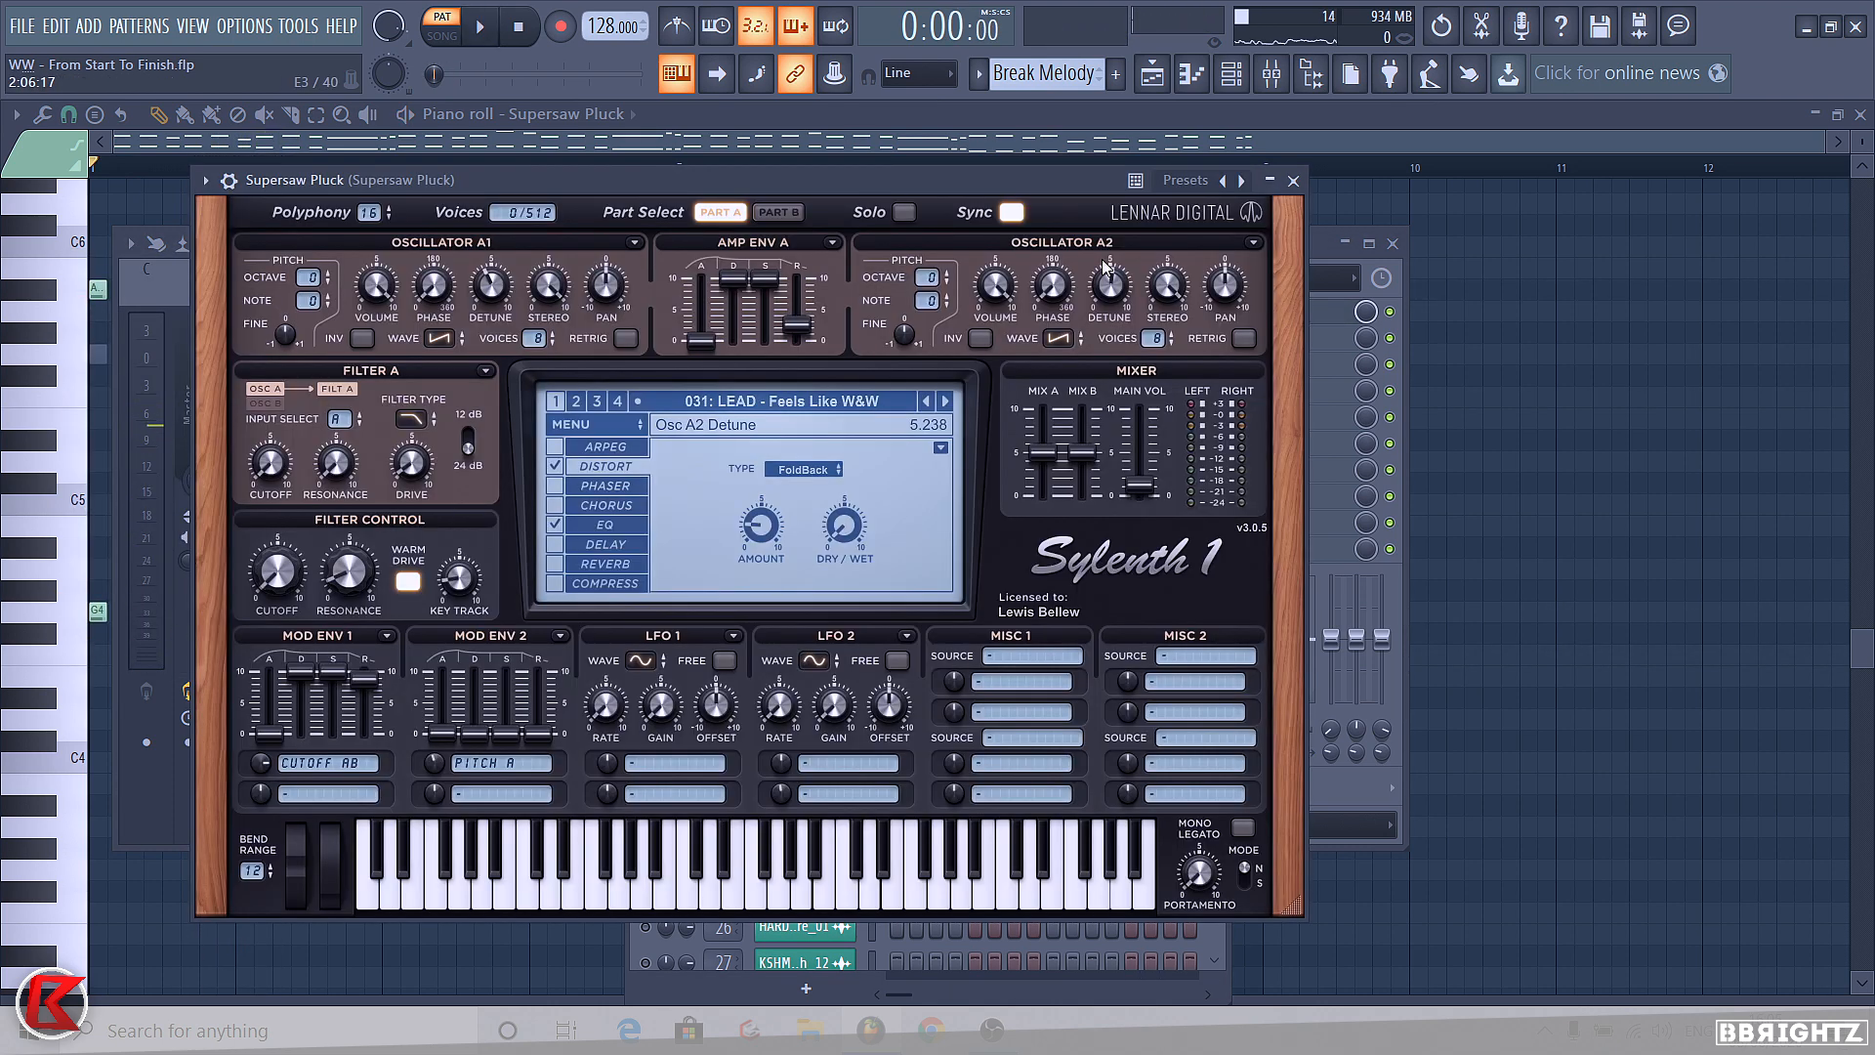
pyautogui.click(1293, 180)
# - Rename the Break Melody pattern to Break Pluck and split it by channel into separate patterns
pyautogui.press('F5')
pyautogui.click(1043, 73)
pyautogui.click(1266, 191)
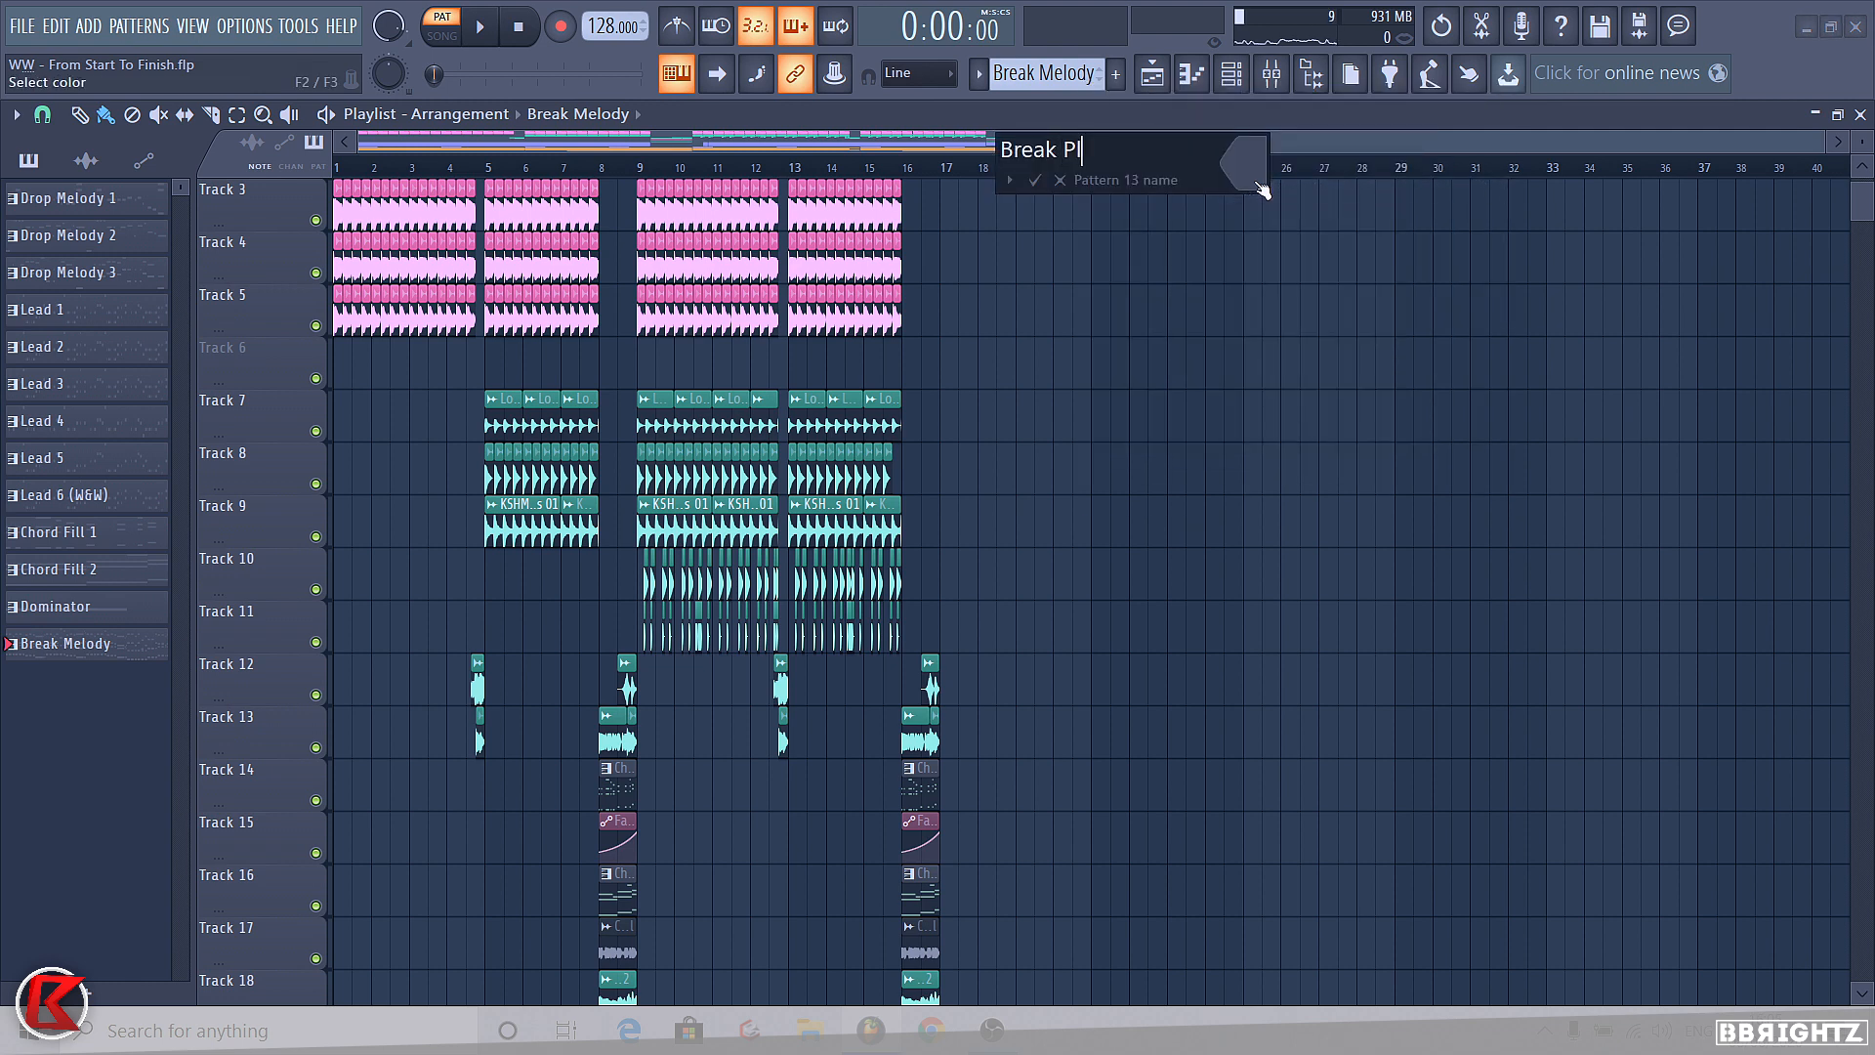
pyautogui.press('Return')
pyautogui.click(1043, 73)
pyautogui.click(1259, 417)
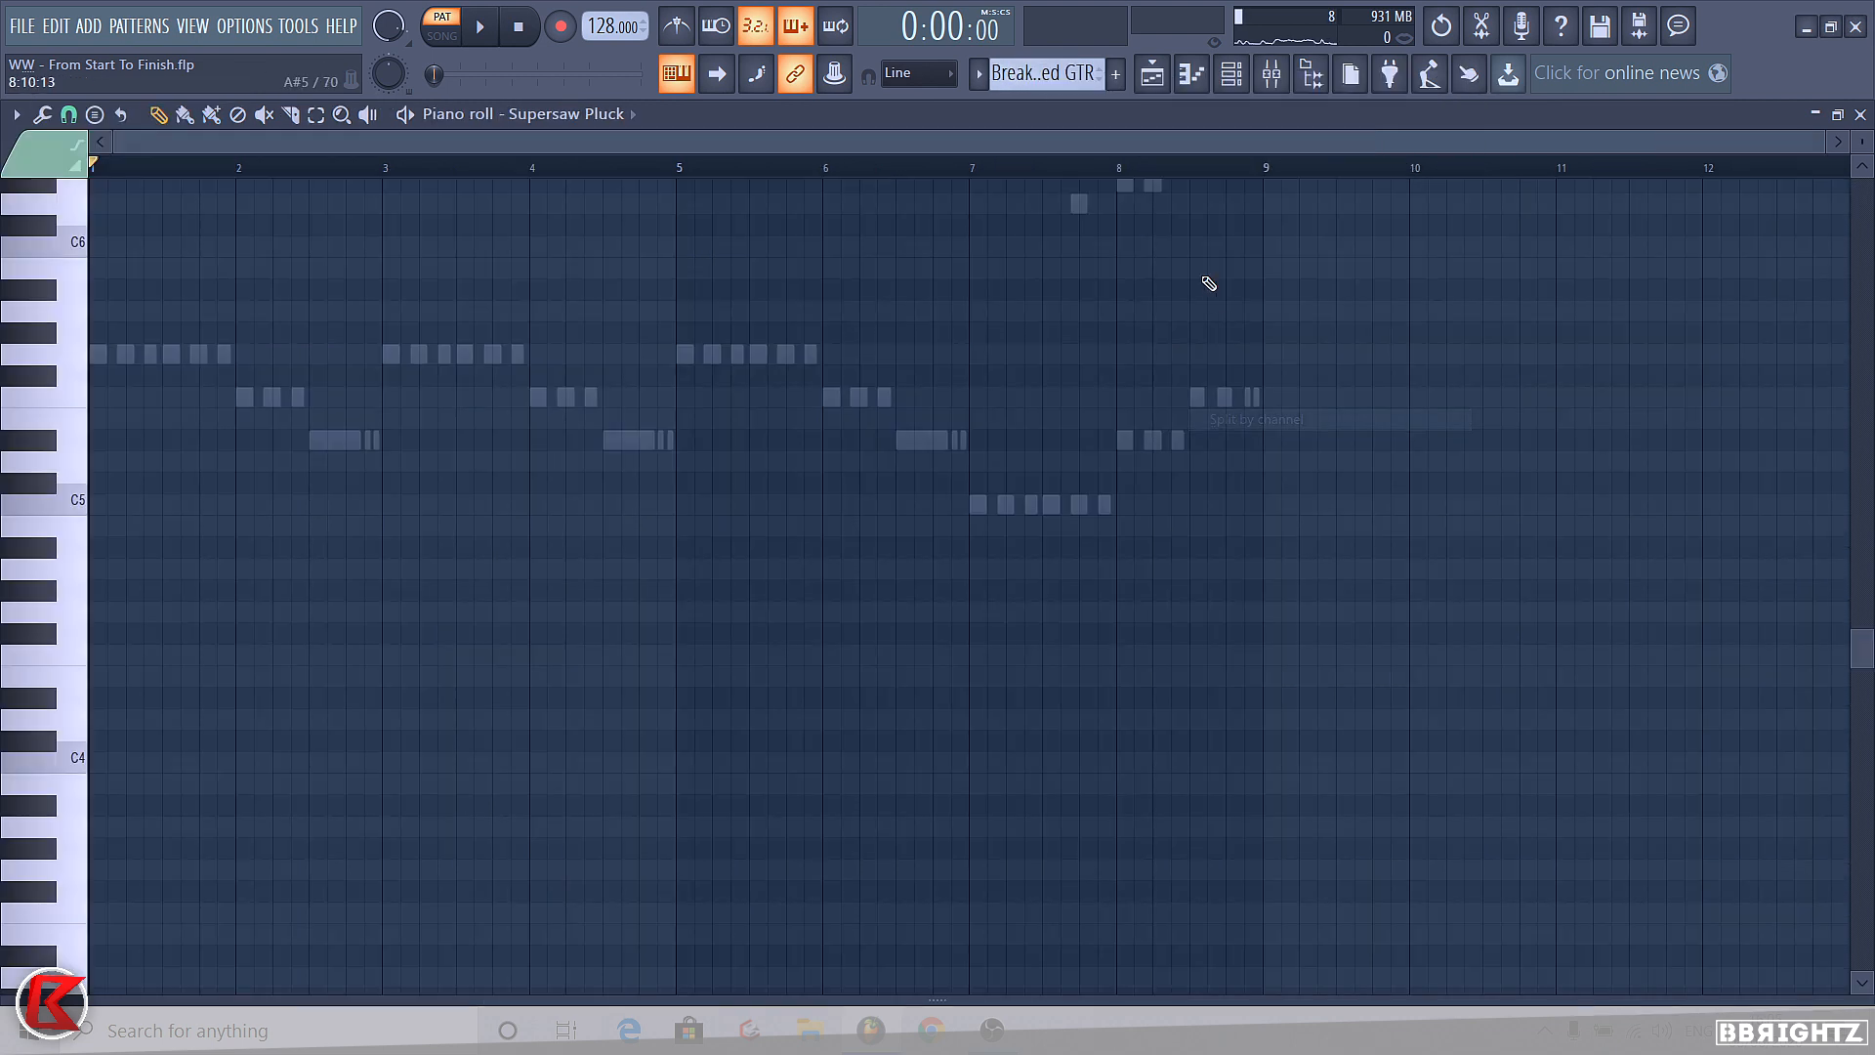
# - Arrange the Break Pluck clips from bar 21 in the playlist: Muted GTR on Track 4, Pluck on Track 5, Supersaw Pluck on Track 6
pyautogui.click(1152, 73)
pyautogui.moveTo(1174, 188); pyautogui.dragTo(1172, 338)
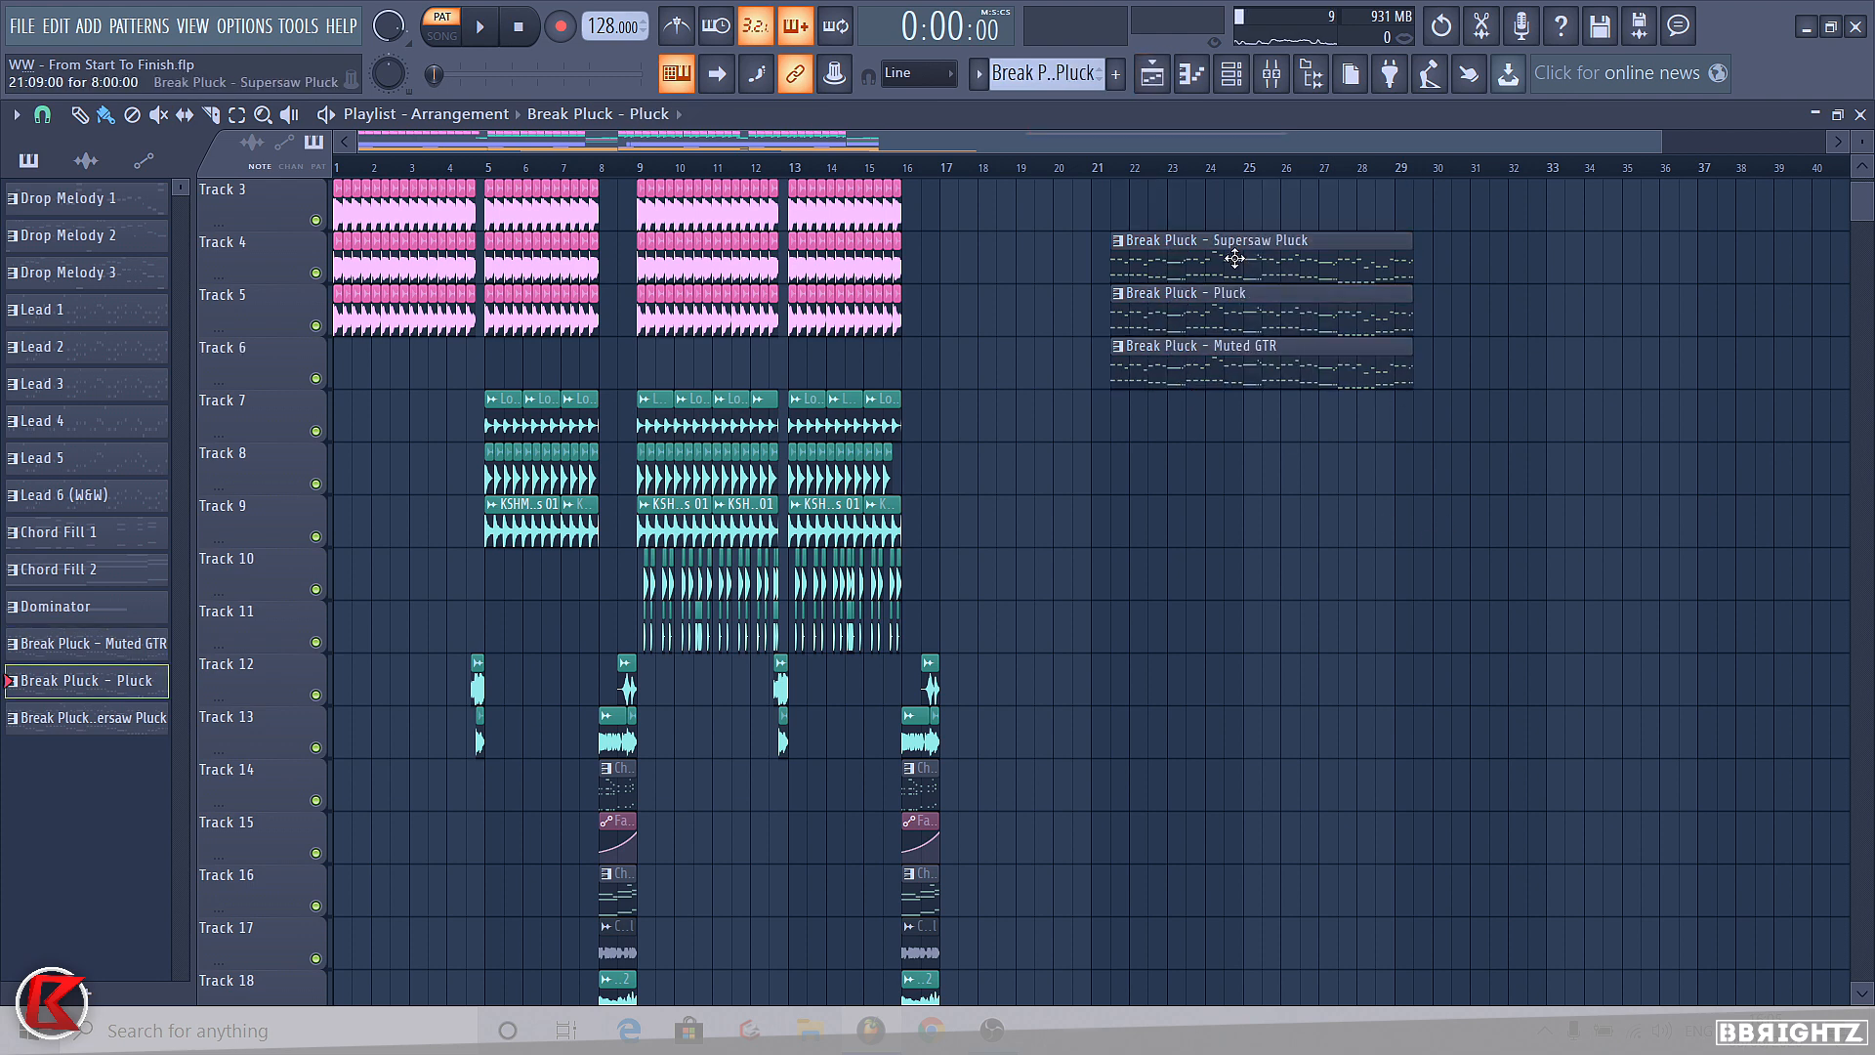
pyautogui.moveTo(1234, 258); pyautogui.dragTo(1253, 412)
pyautogui.moveTo(1221, 348); pyautogui.dragTo(1221, 242)
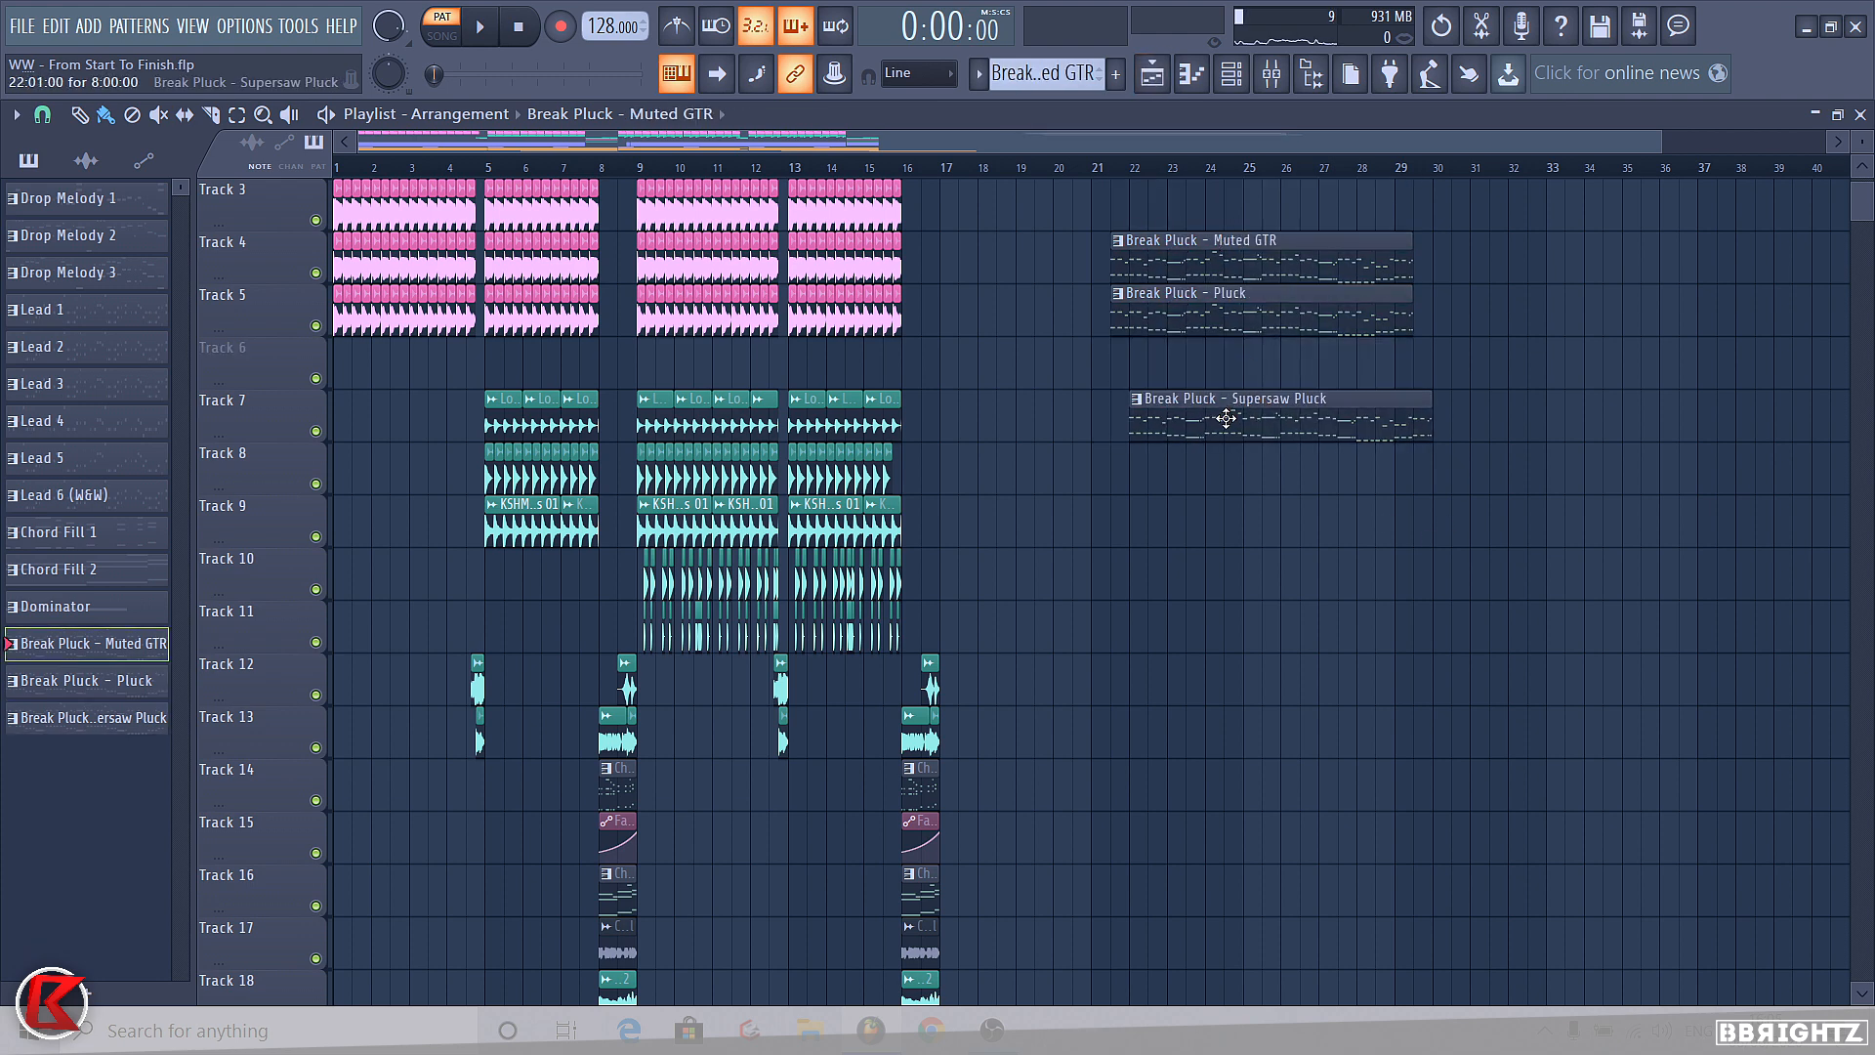
pyautogui.moveTo(1226, 418); pyautogui.dragTo(1190, 340)
pyautogui.moveTo(1295, 430); pyautogui.dragTo(1197, 266)
pyautogui.moveTo(1187, 274); pyautogui.dragTo(1168, 276)
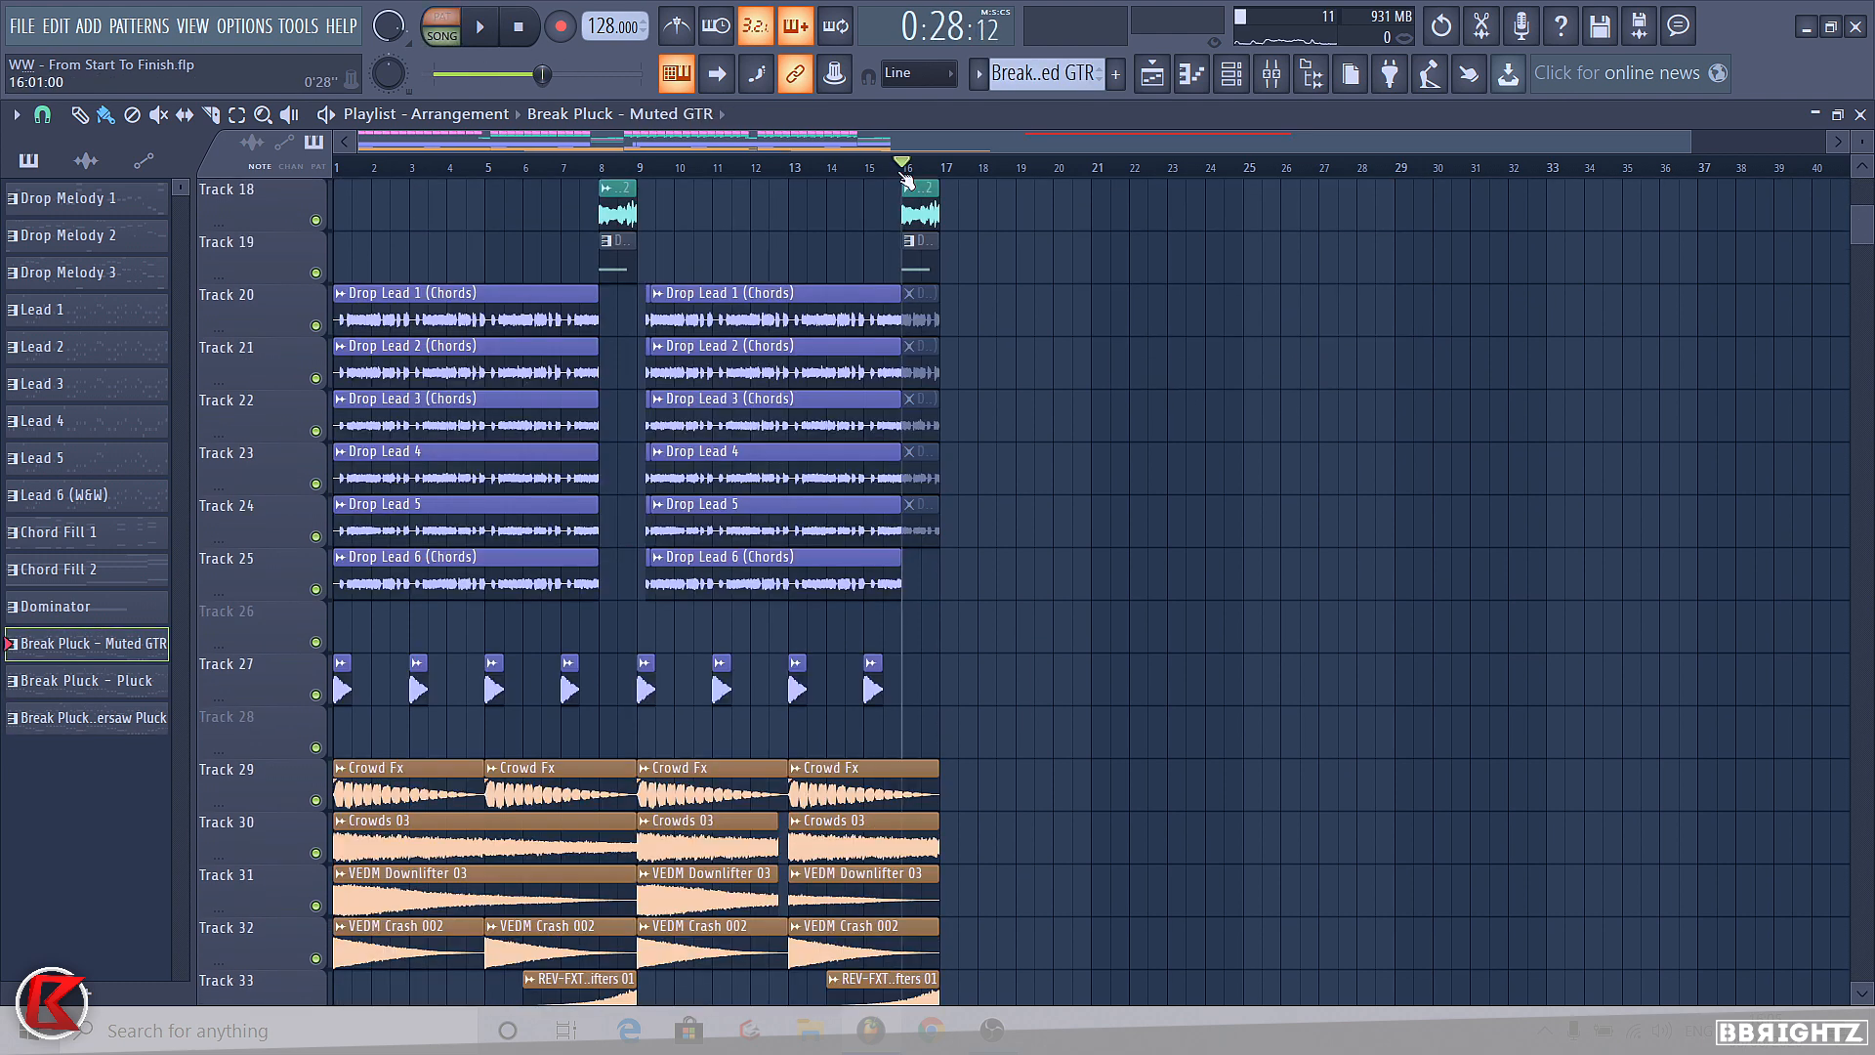
# - Play the arrangement in song mode from bar 16 to review how the drop ends across the tracks
pyautogui.scroll(-6, 1867, 681)
pyautogui.scroll(3, 1867, 681)
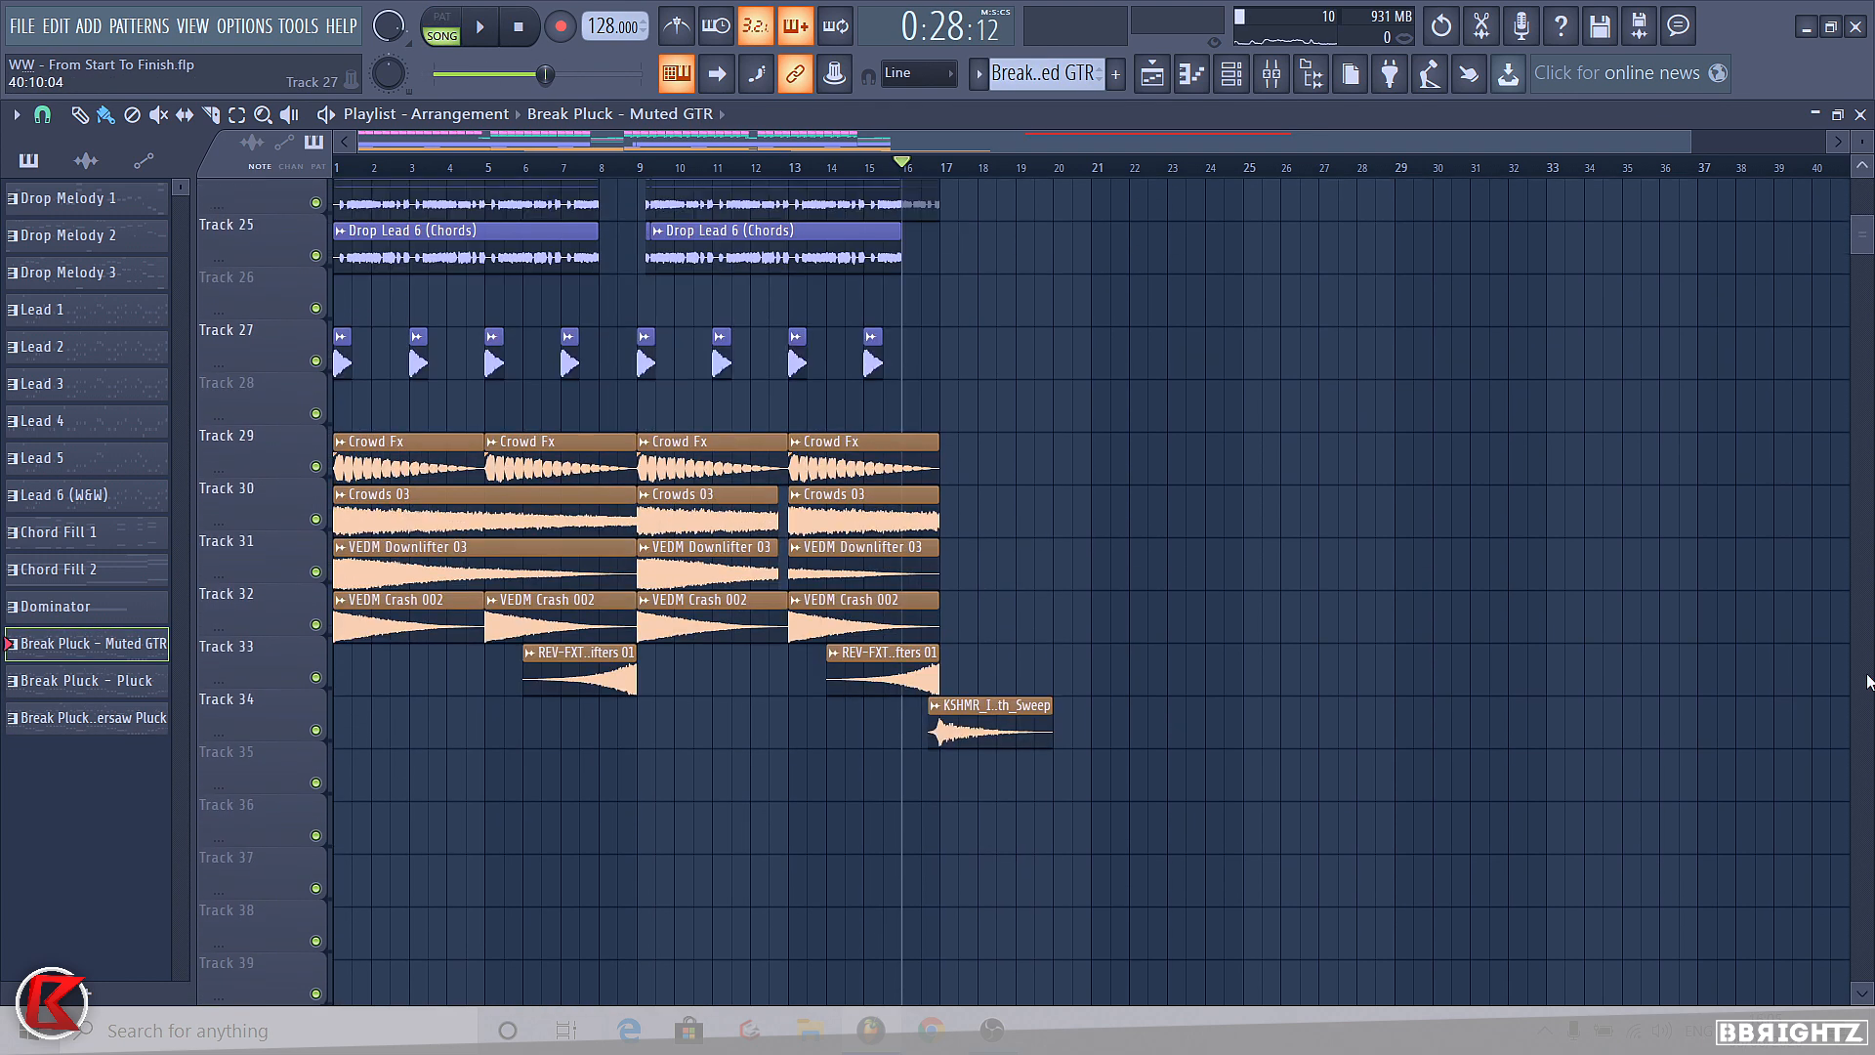
pyautogui.press('space')
pyautogui.scroll(3, 1867, 681)
pyautogui.scroll(3, 1391, 522)
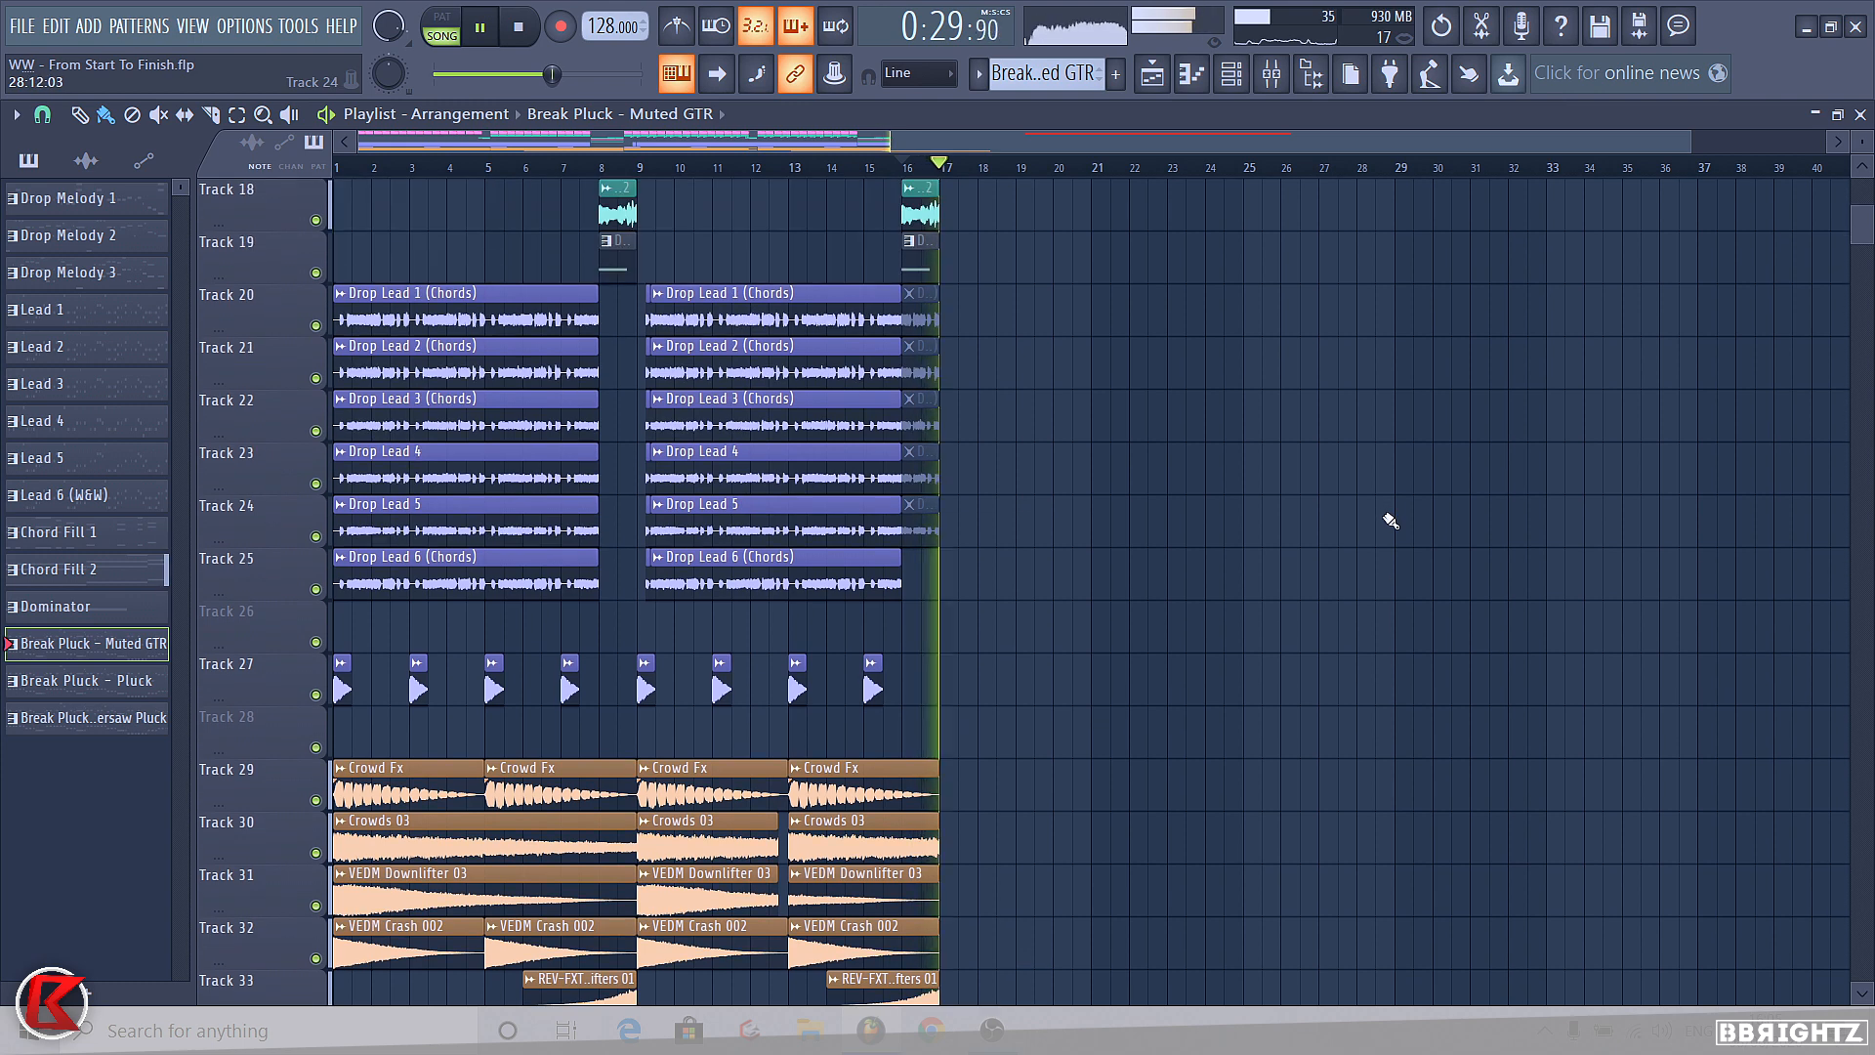
pyautogui.scroll(14, 1391, 522)
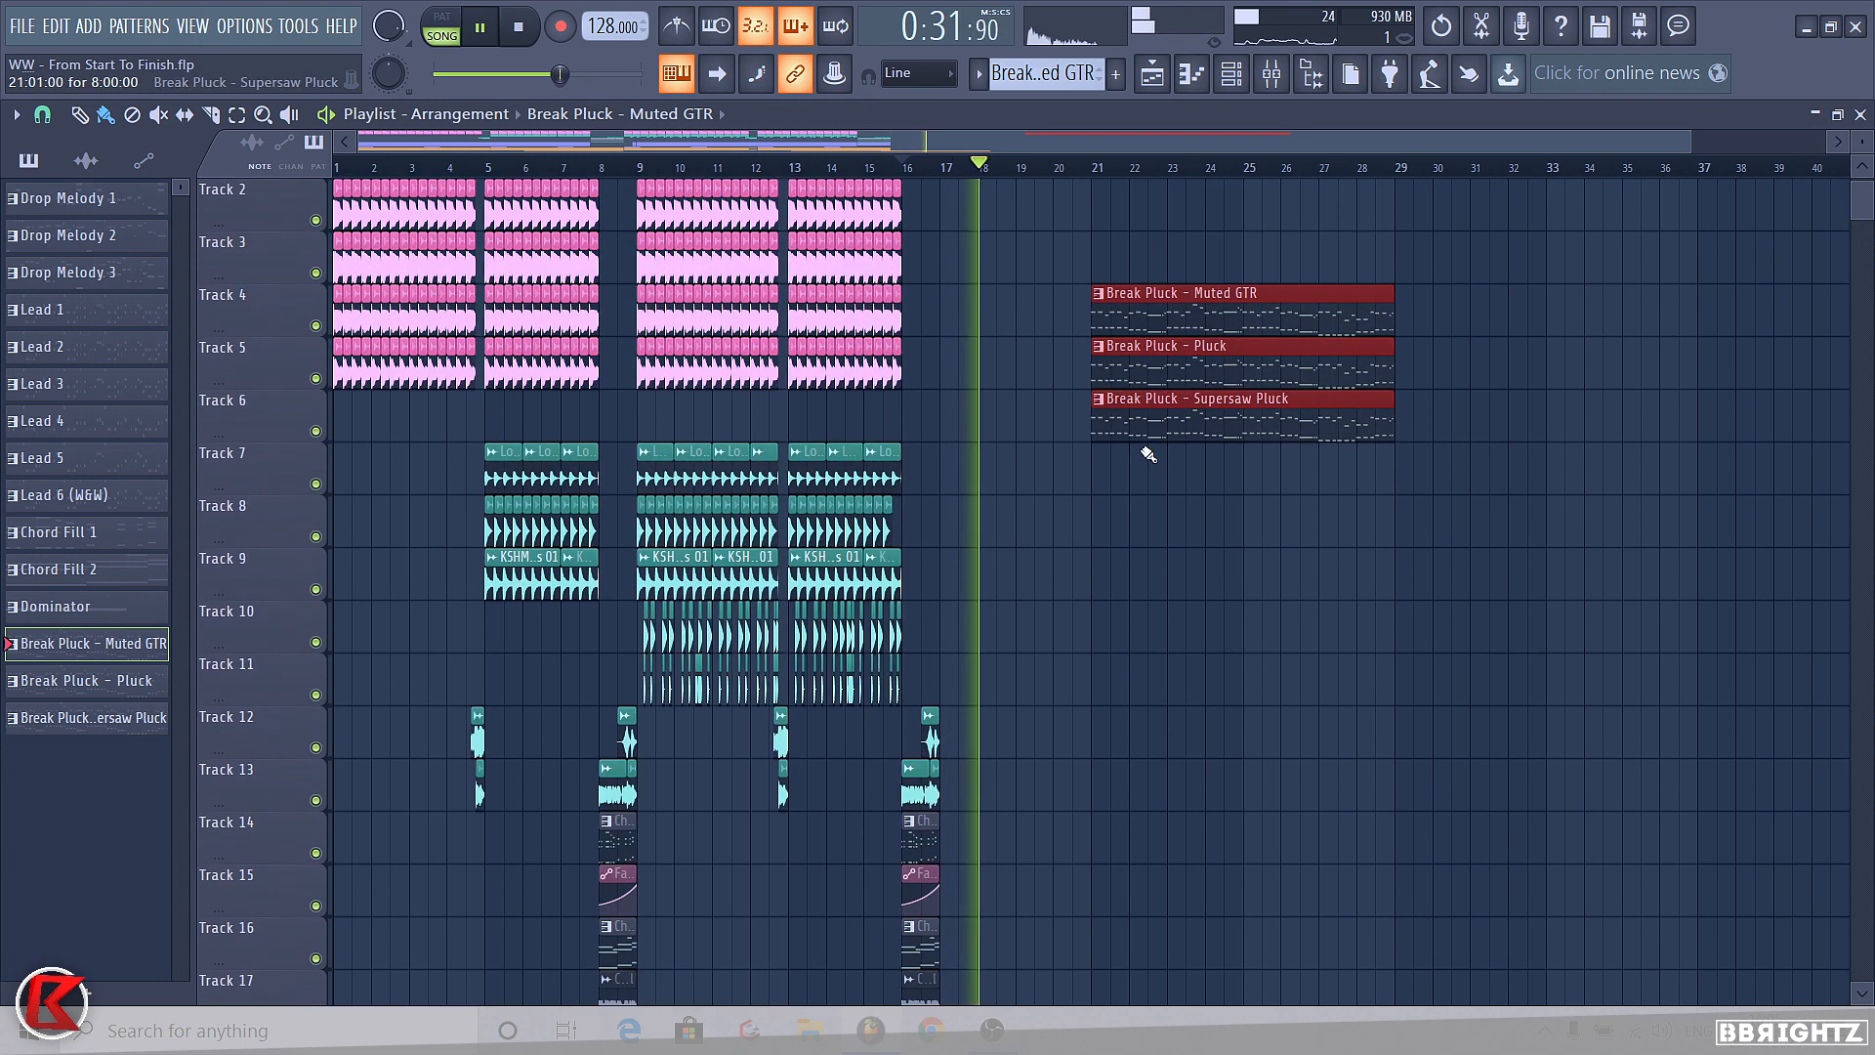
pyautogui.press('space')
# - Move the three selected Break Pluck clips together to start at bar 19
pyautogui.moveTo(1143, 345); pyautogui.dragTo(1067, 342)
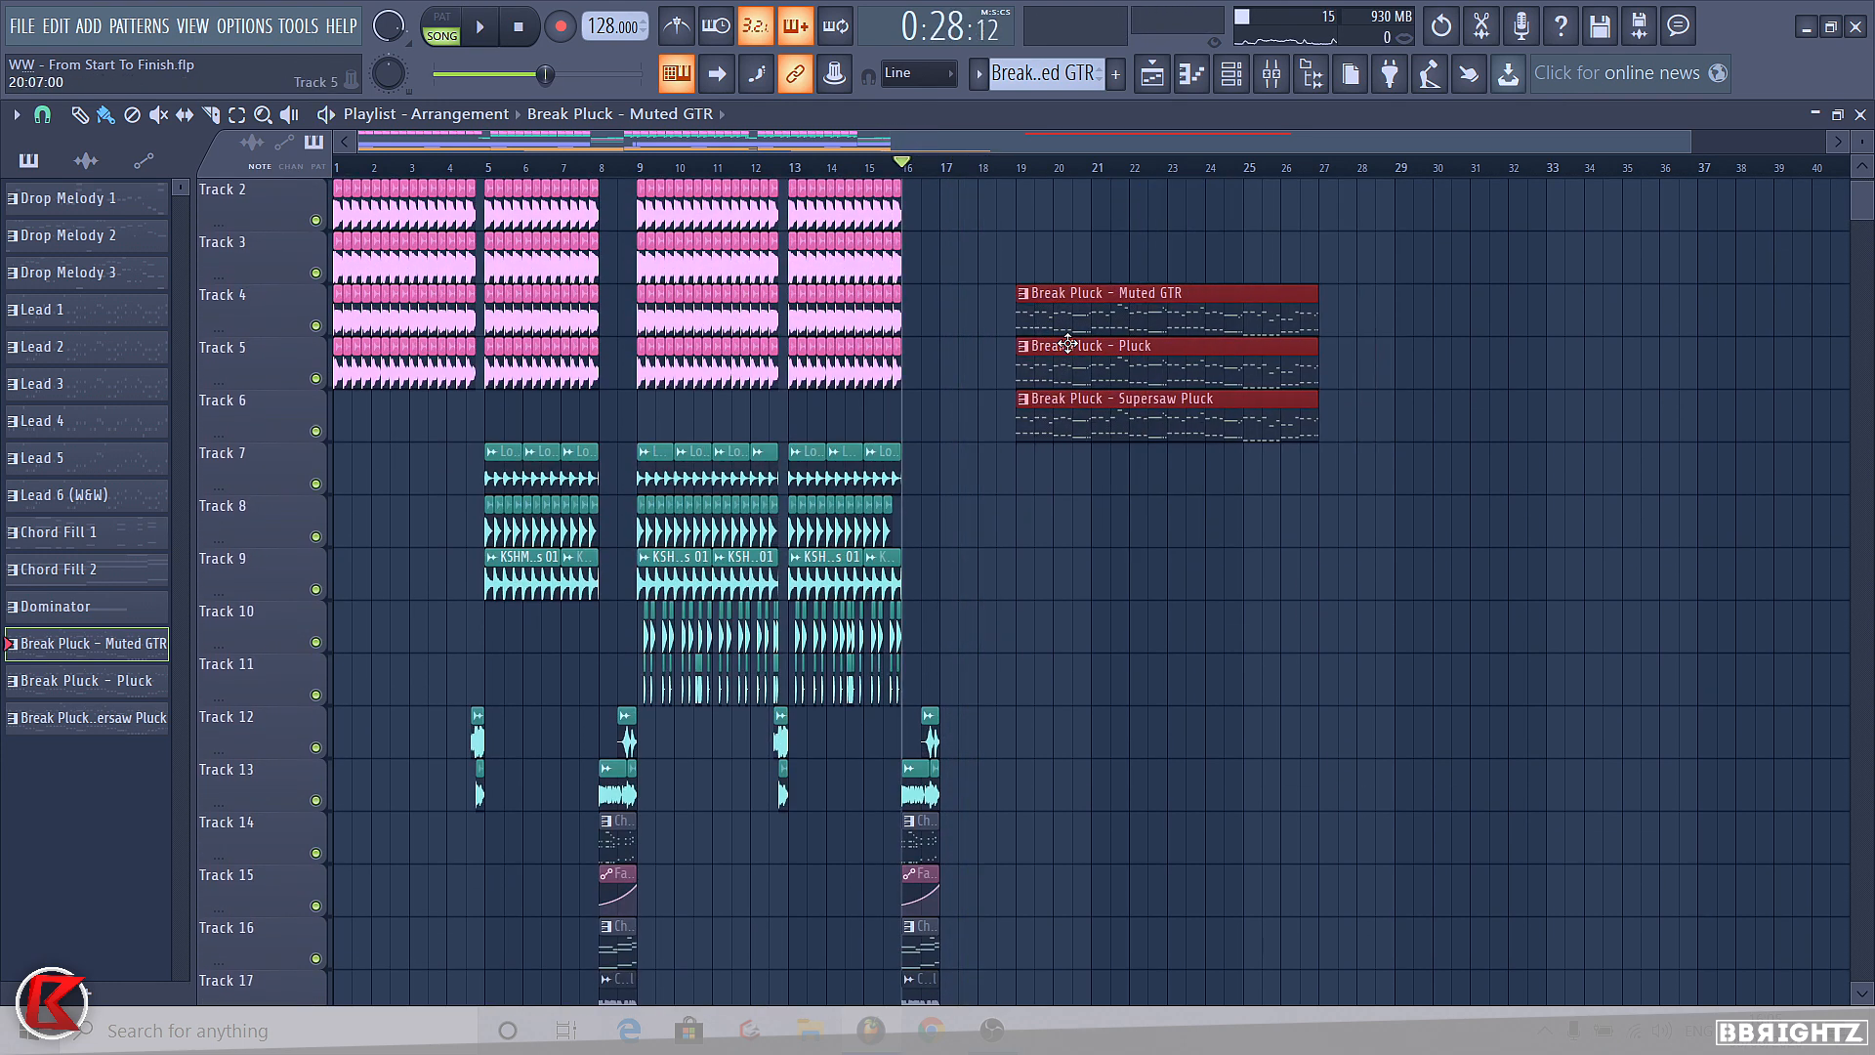
pyautogui.click(1067, 343)
pyautogui.scroll(6, 1051, 403)
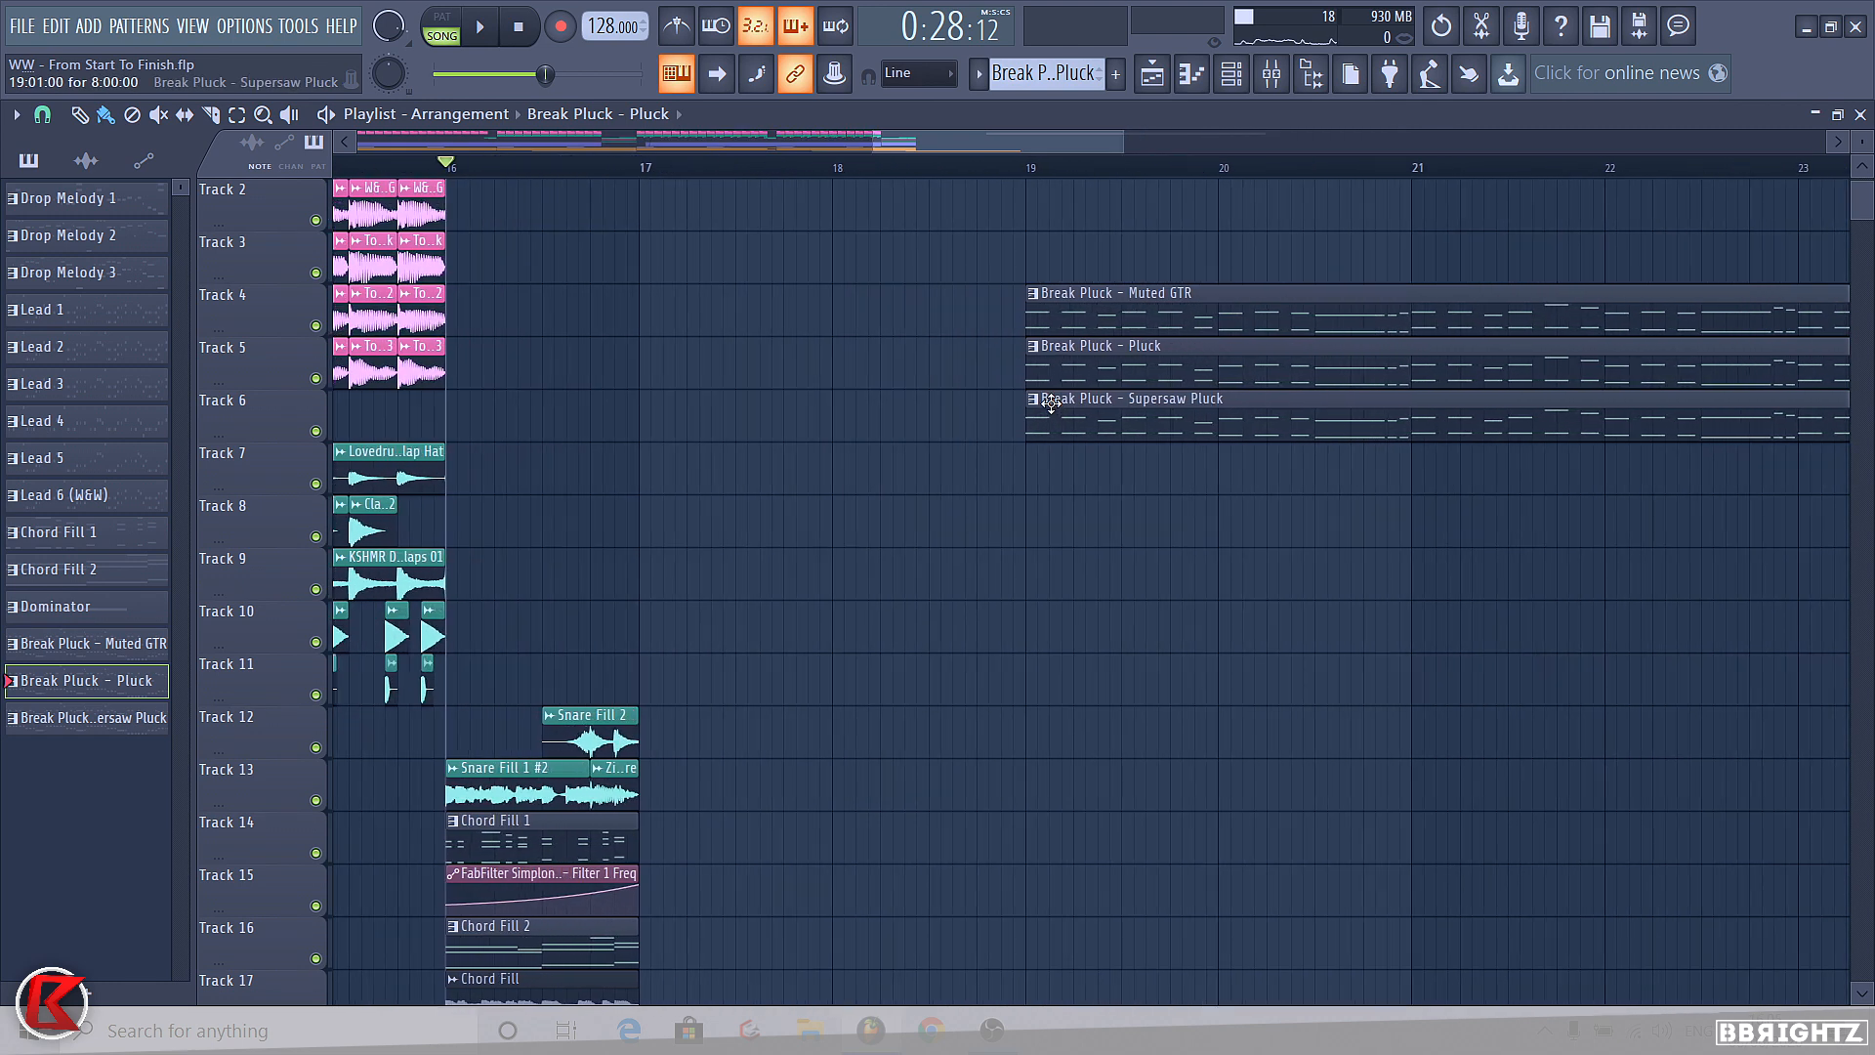
# - Play the arrangement in song mode from bar 19 to hear the repositioned Break Pluck clips
pyautogui.scroll(1, 1051, 403)
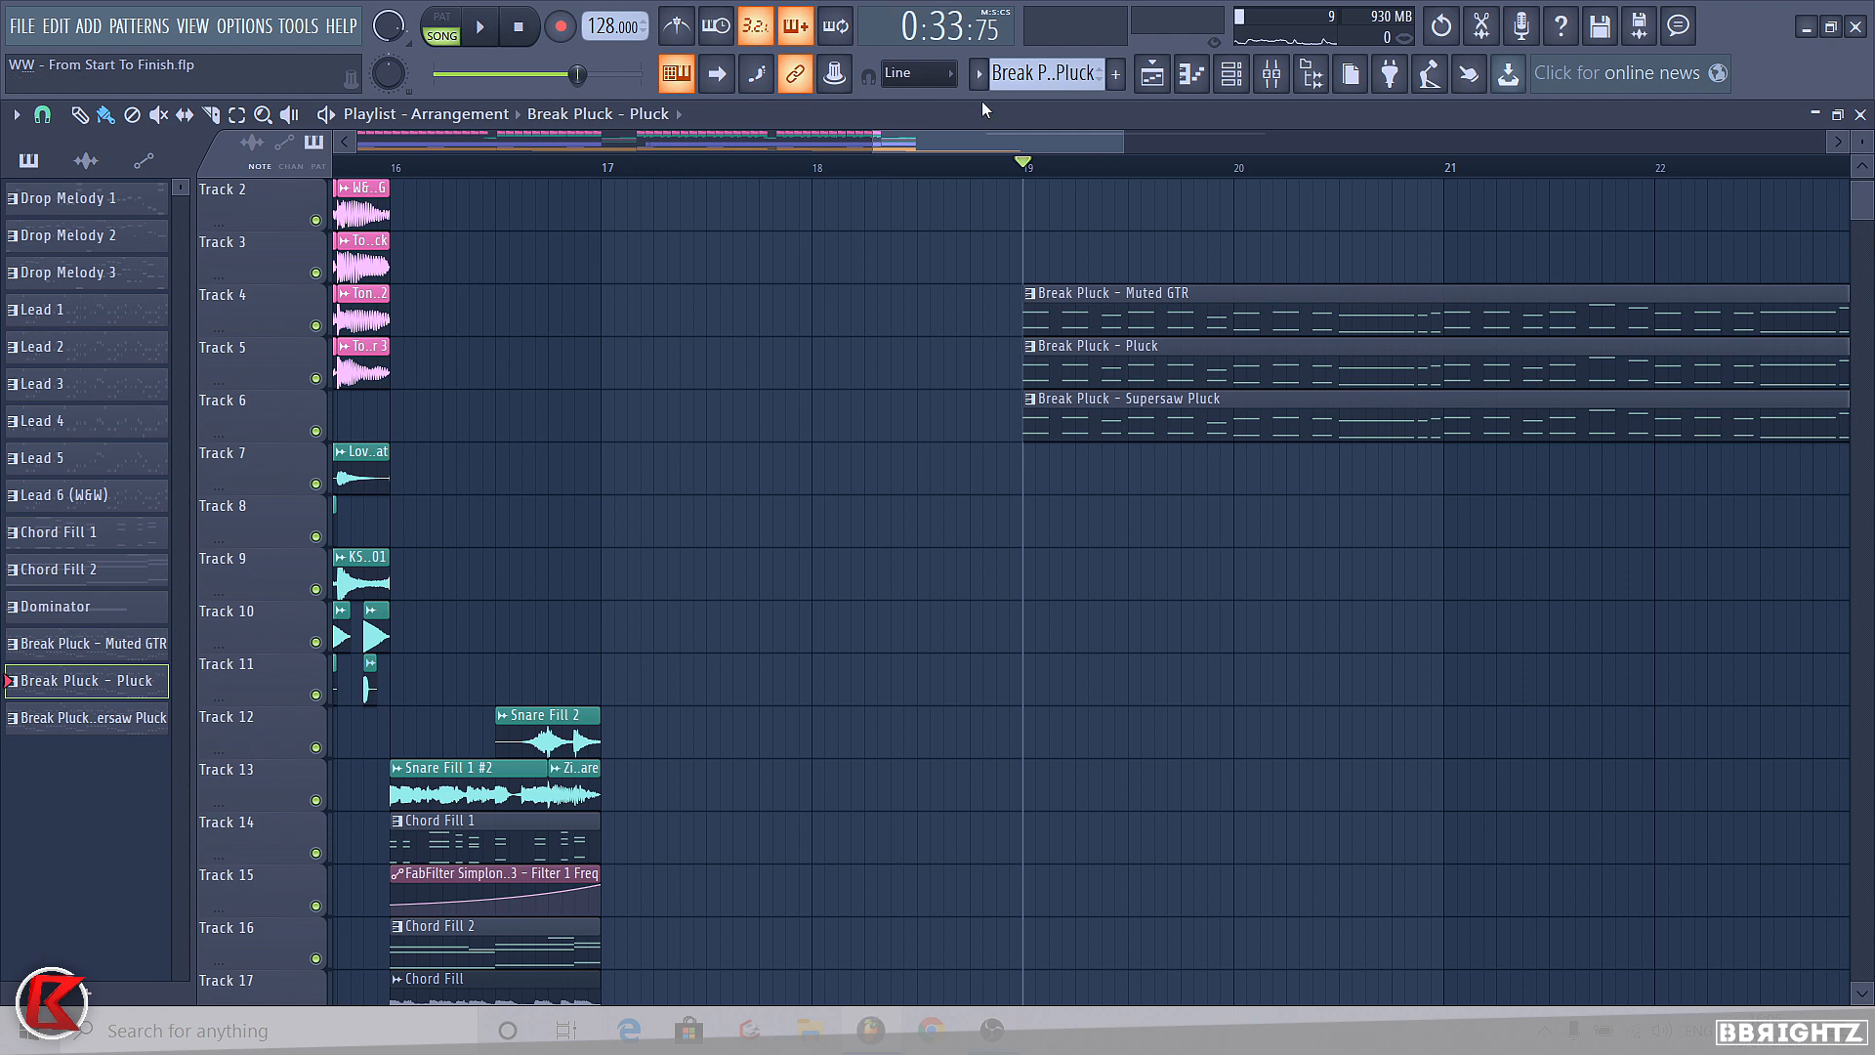
pyautogui.press('space')
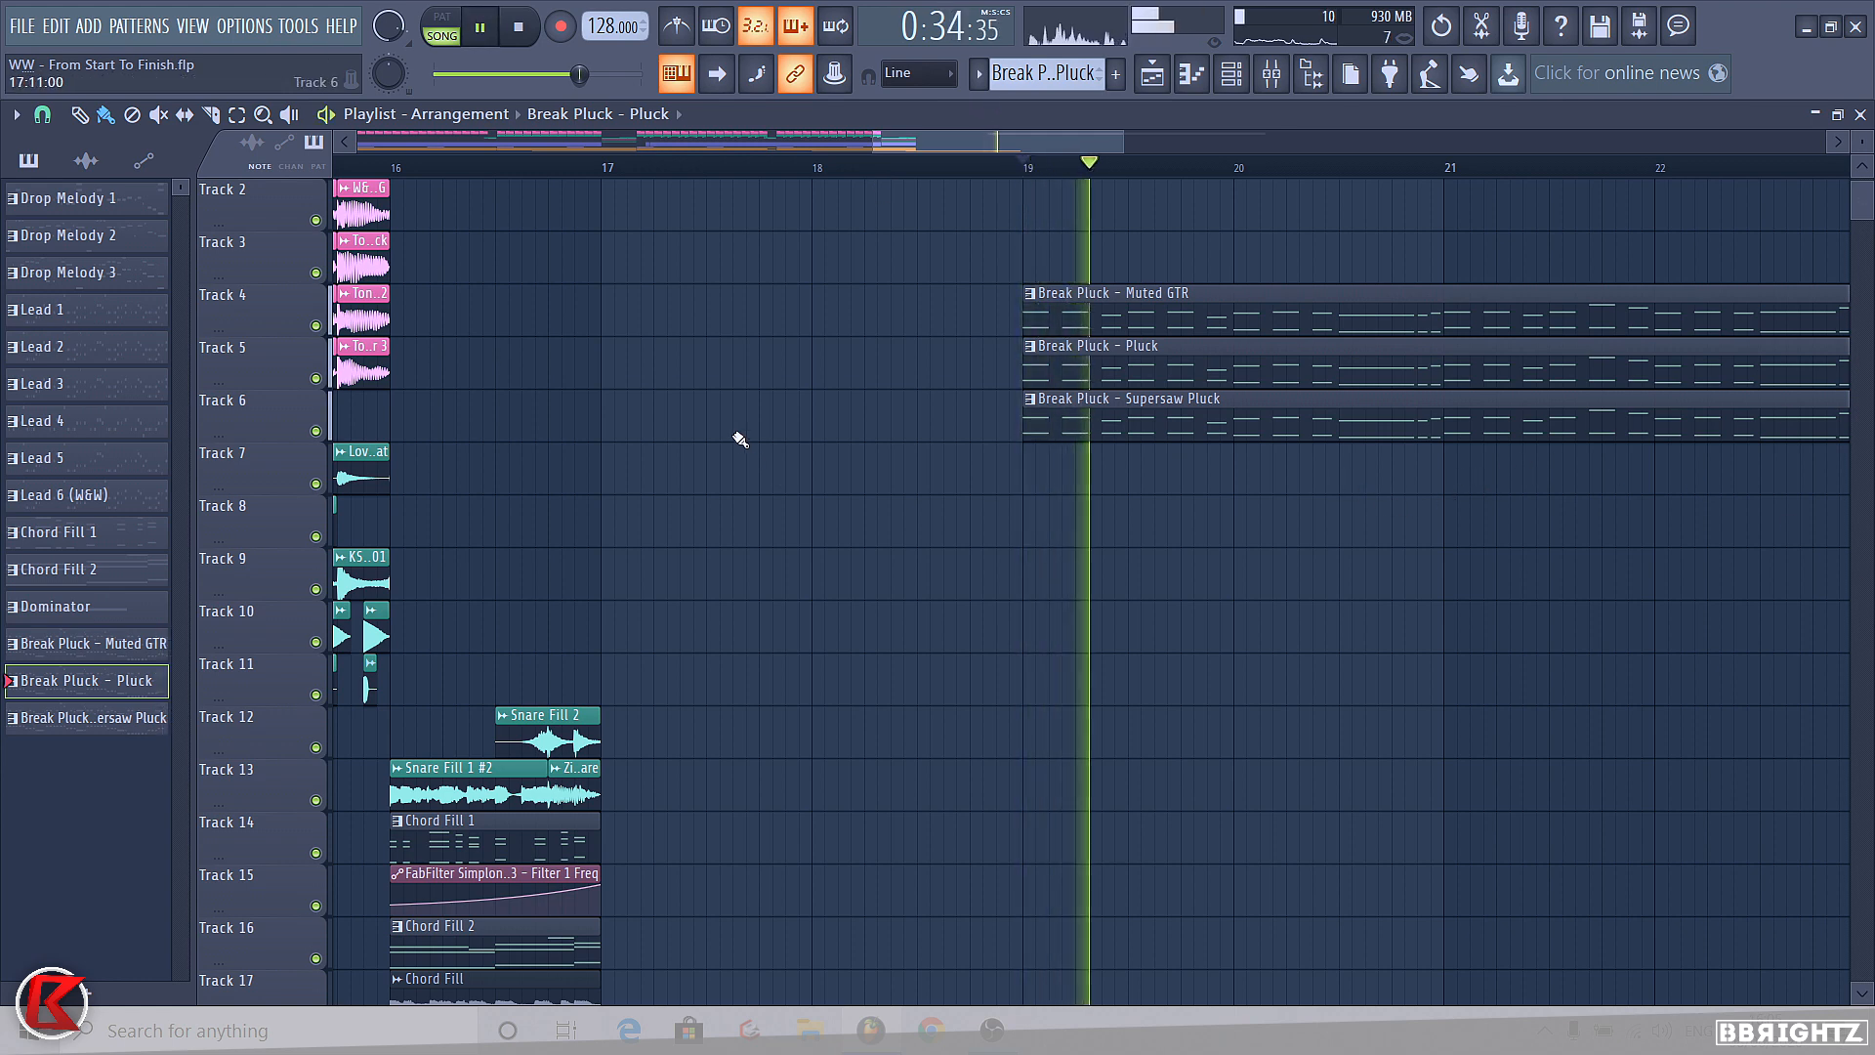
pyautogui.scroll(-4, 753, 452)
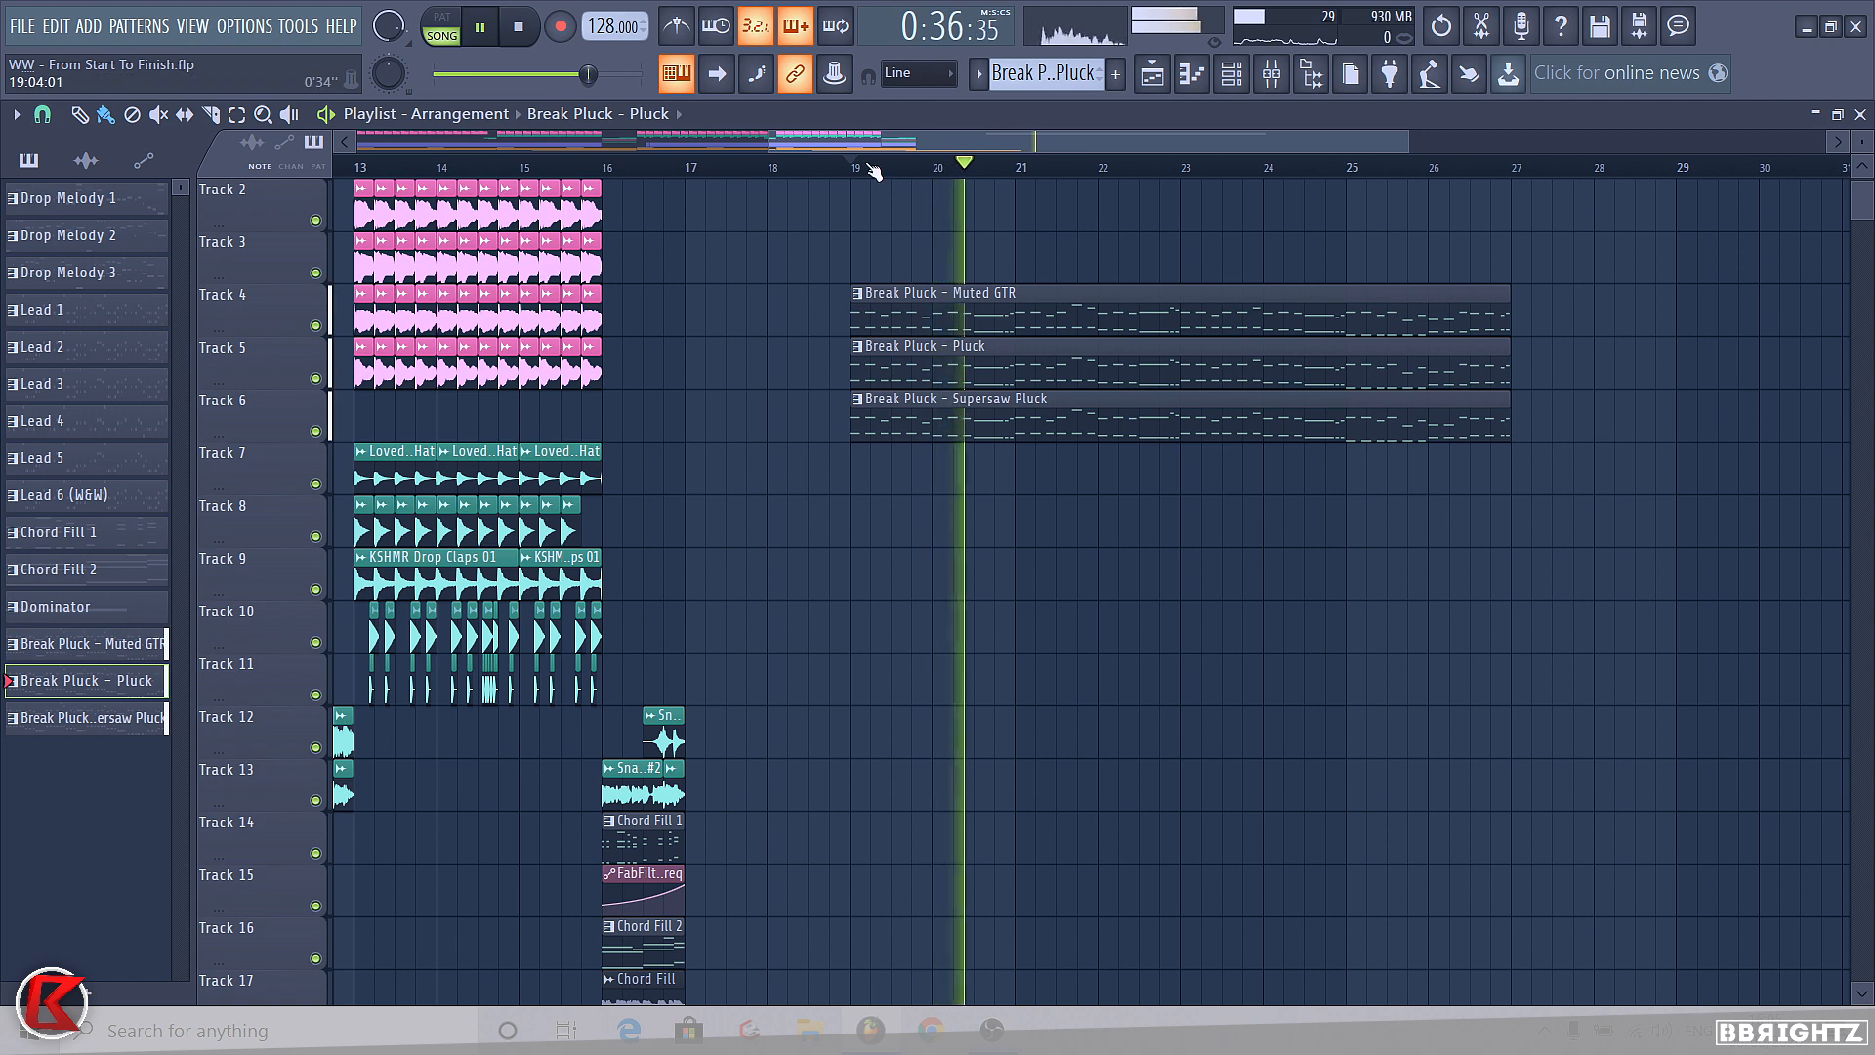
pyautogui.press('space')
# - Create an automation clip for the Supersaw Pluck's Filter Control Cutoff over bars 19 to 27 and place it on Track 7
pyautogui.moveTo(856, 172); pyautogui.dragTo(1515, 228)
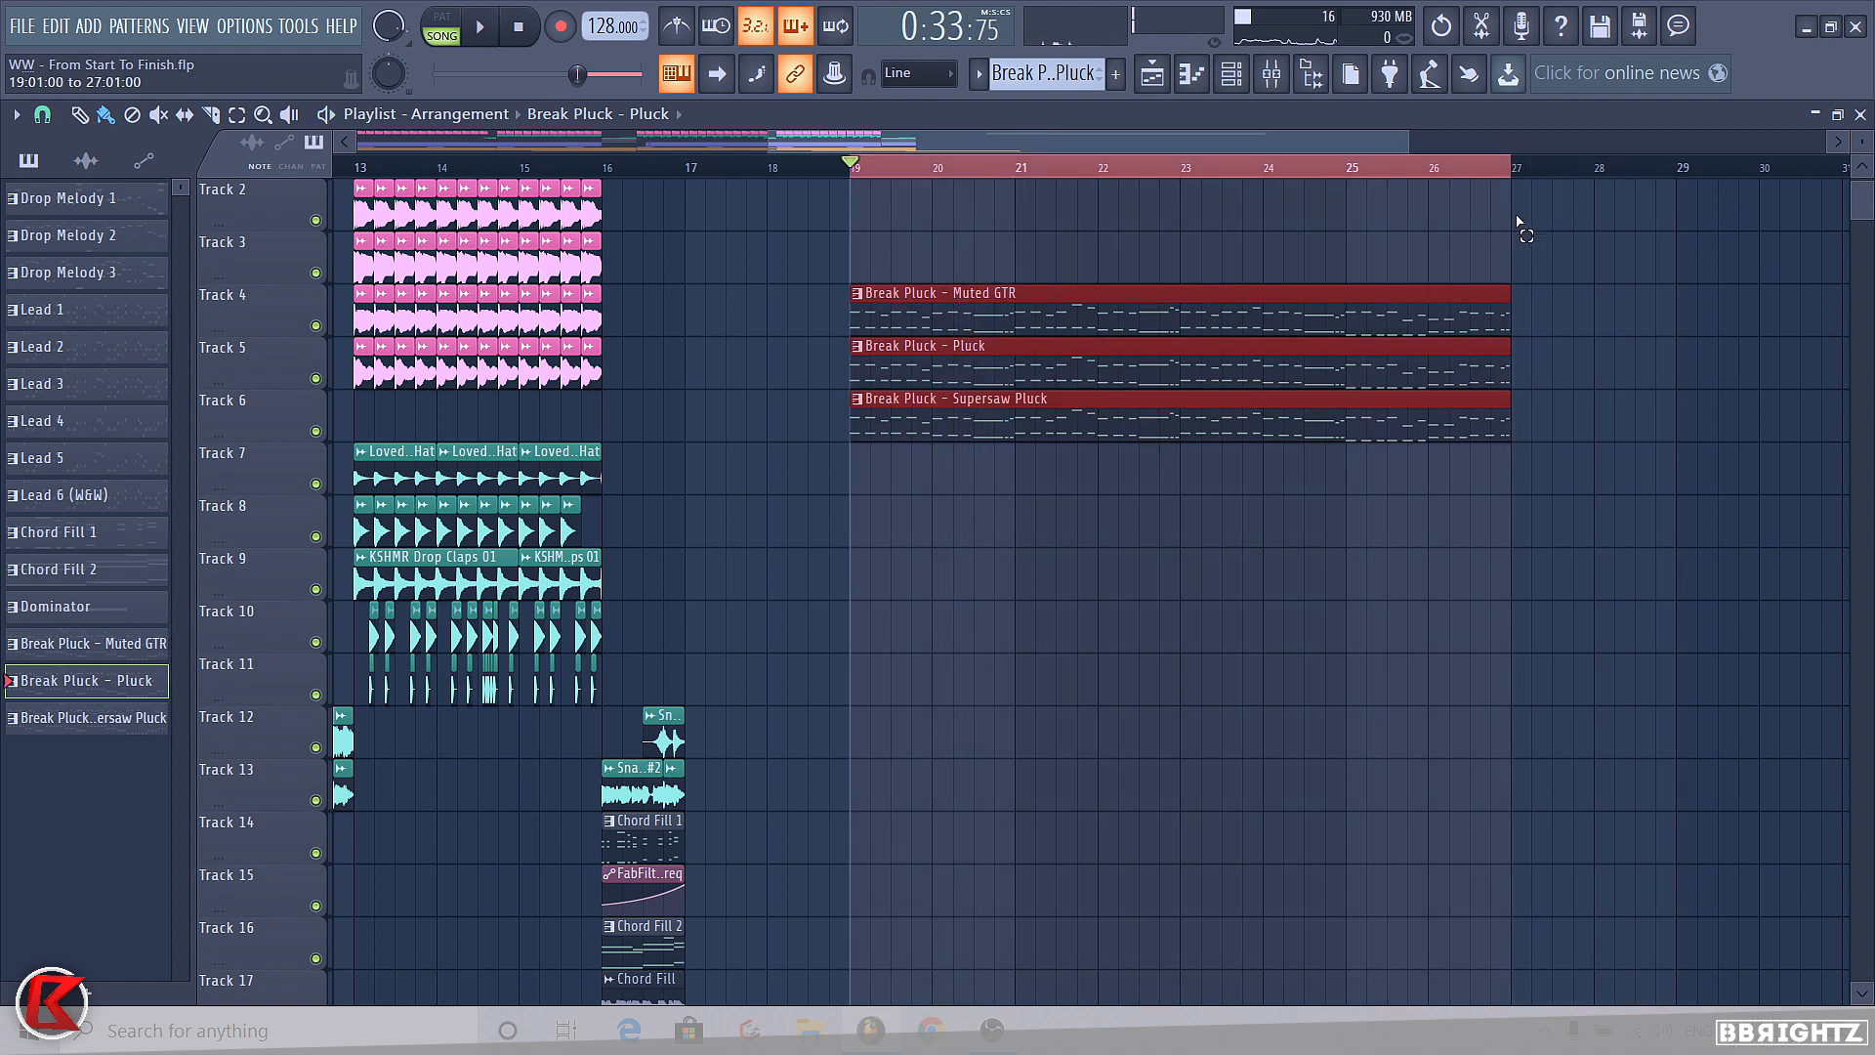
pyautogui.click(1230, 73)
pyautogui.click(805, 419)
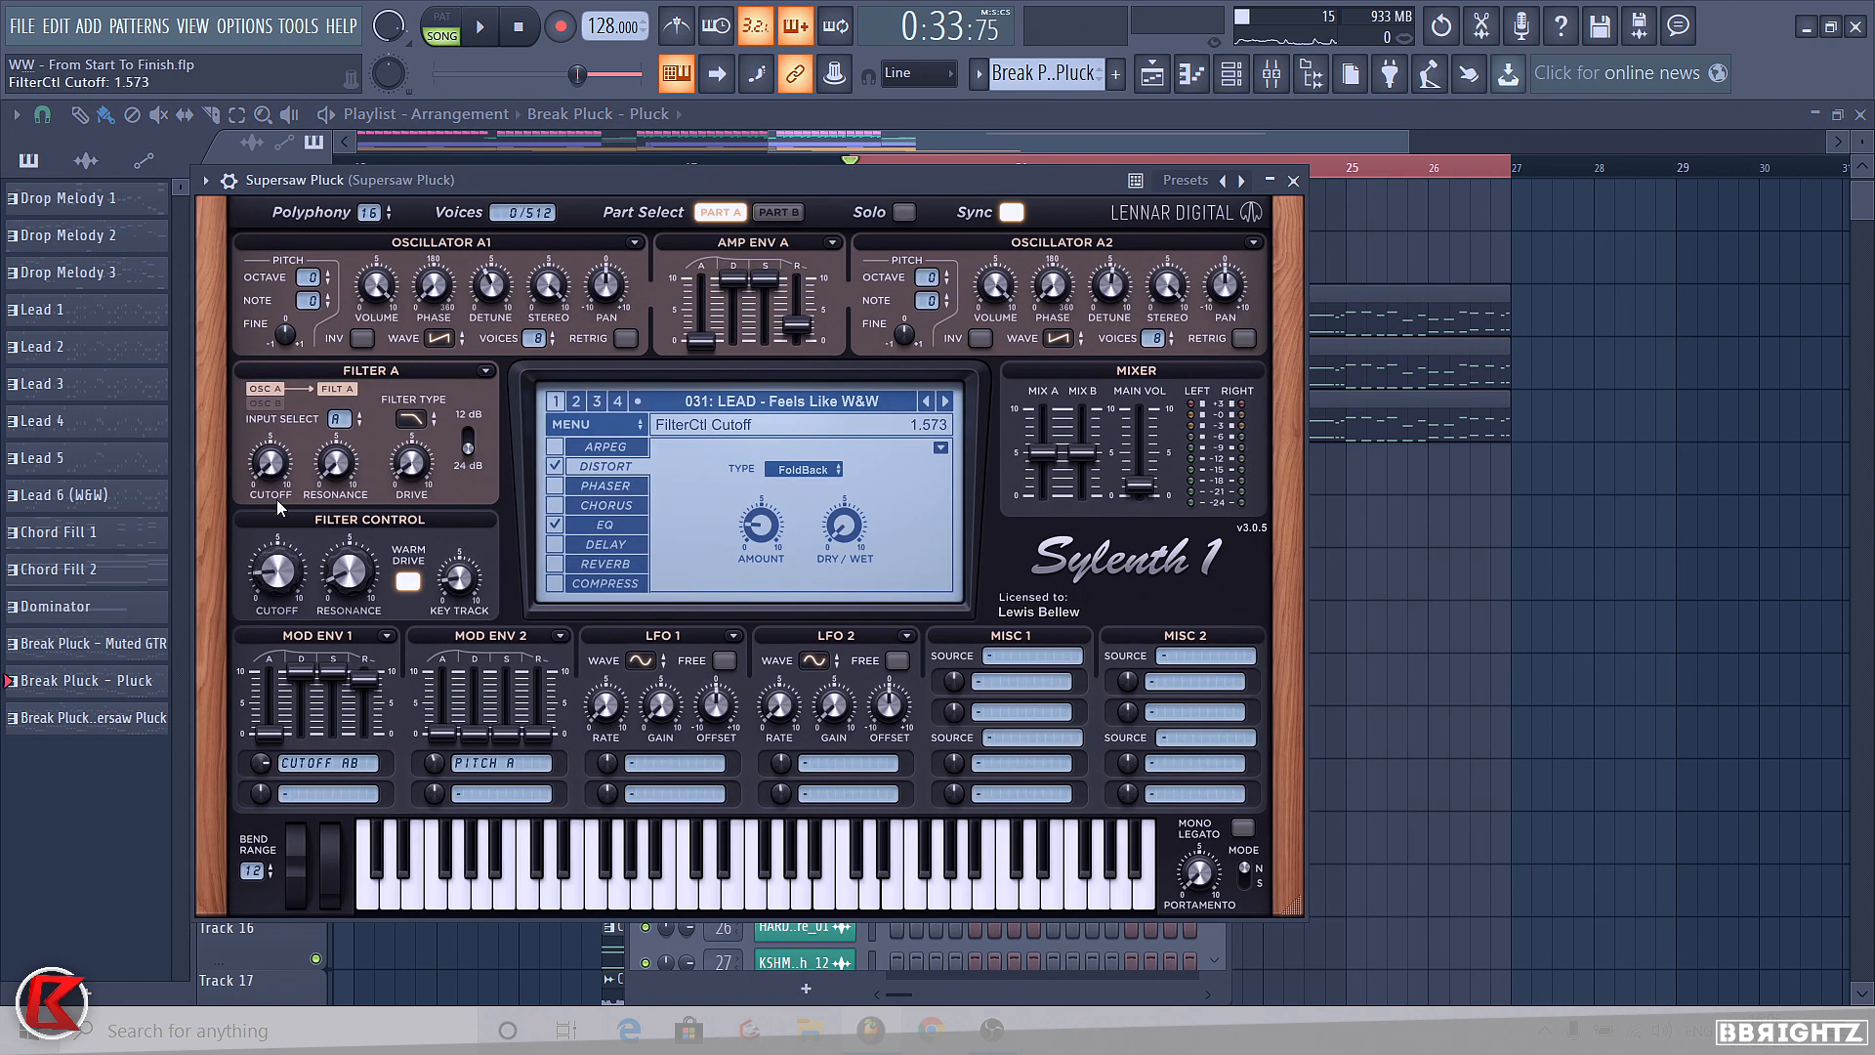
pyautogui.click(86, 28)
pyautogui.click(674, 625)
pyautogui.click(1494, 661)
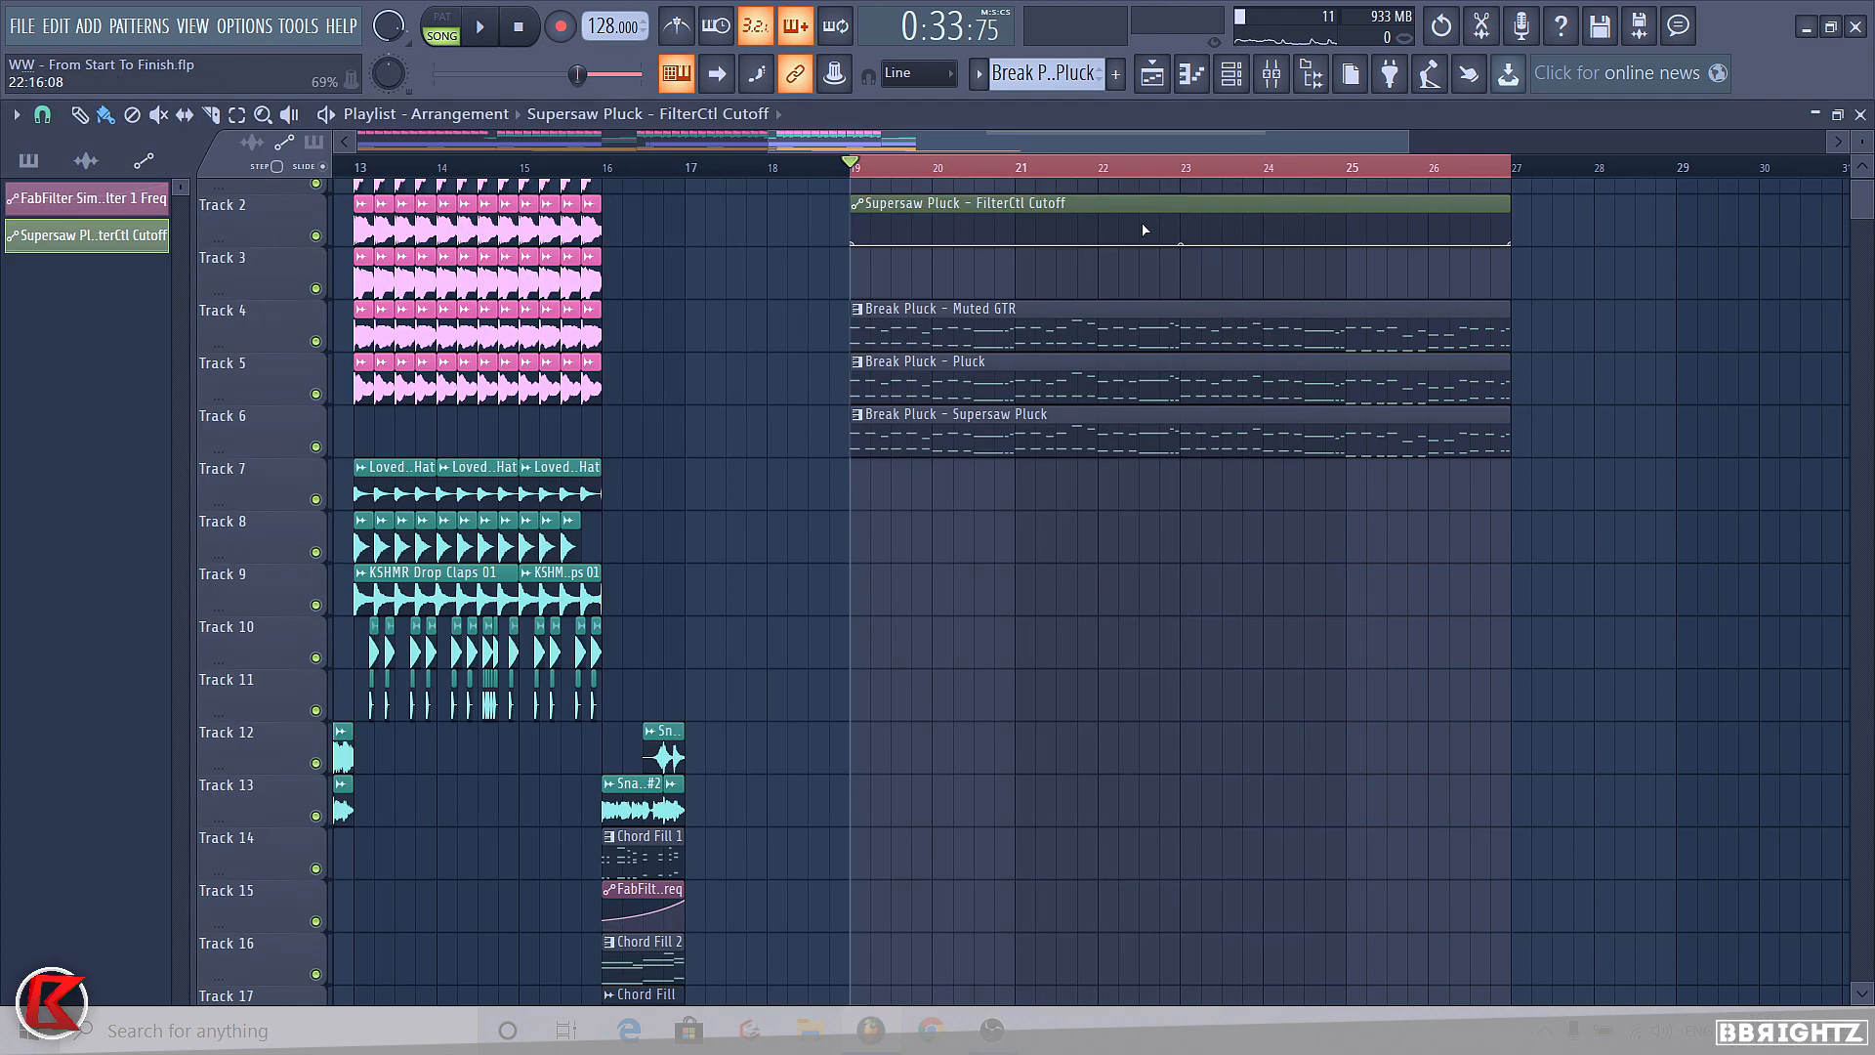
pyautogui.moveTo(1042, 208); pyautogui.dragTo(1053, 483)
# - Move the three Break Pluck clips and the cutoff automation clip together down to Tracks 36 to 39
pyautogui.moveTo(1074, 549); pyautogui.dragTo(1110, 330)
pyautogui.scroll(-6, 1110, 337)
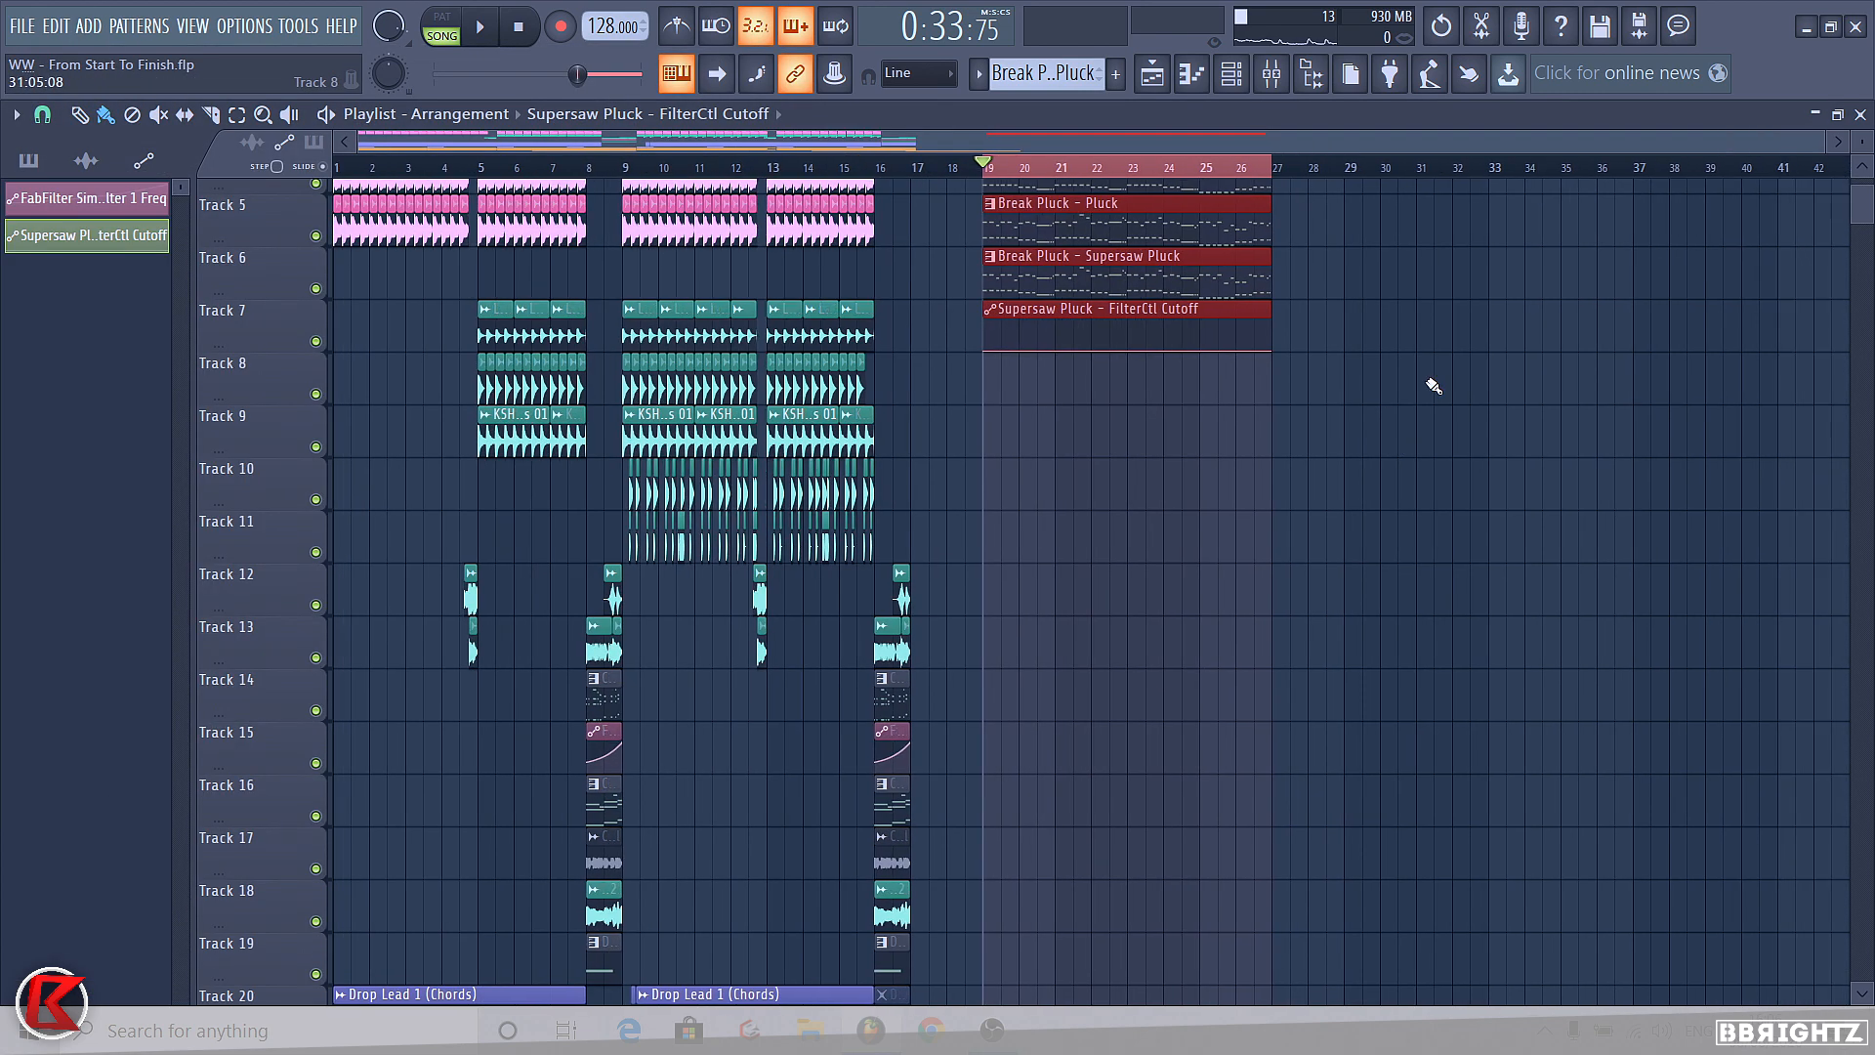
pyautogui.hotkey('shift', 'Down')
pyautogui.hotkey('shift', 'Down')
pyautogui.hotkey('shift', 'Down')
pyautogui.hotkey('shift', 'Down')
pyautogui.hotkey('shift', 'Down')
pyautogui.hotkey('shift', 'Down')
pyautogui.hotkey('shift', 'Down')
pyautogui.hotkey('shift', 'Down')
pyautogui.hotkey('shift', 'Down')
pyautogui.hotkey('shift', 'Down')
pyautogui.hotkey('shift', 'Down')
pyautogui.hotkey('shift', 'Down')
pyautogui.hotkey('shift', 'Down')
pyautogui.hotkey('shift', 'Down')
pyautogui.hotkey('shift', 'Down')
pyautogui.hotkey('shift', 'Down')
pyautogui.hotkey('shift', 'Down')
pyautogui.hotkey('shift', 'Down')
pyautogui.hotkey('shift', 'Down')
pyautogui.hotkey('shift', 'Down')
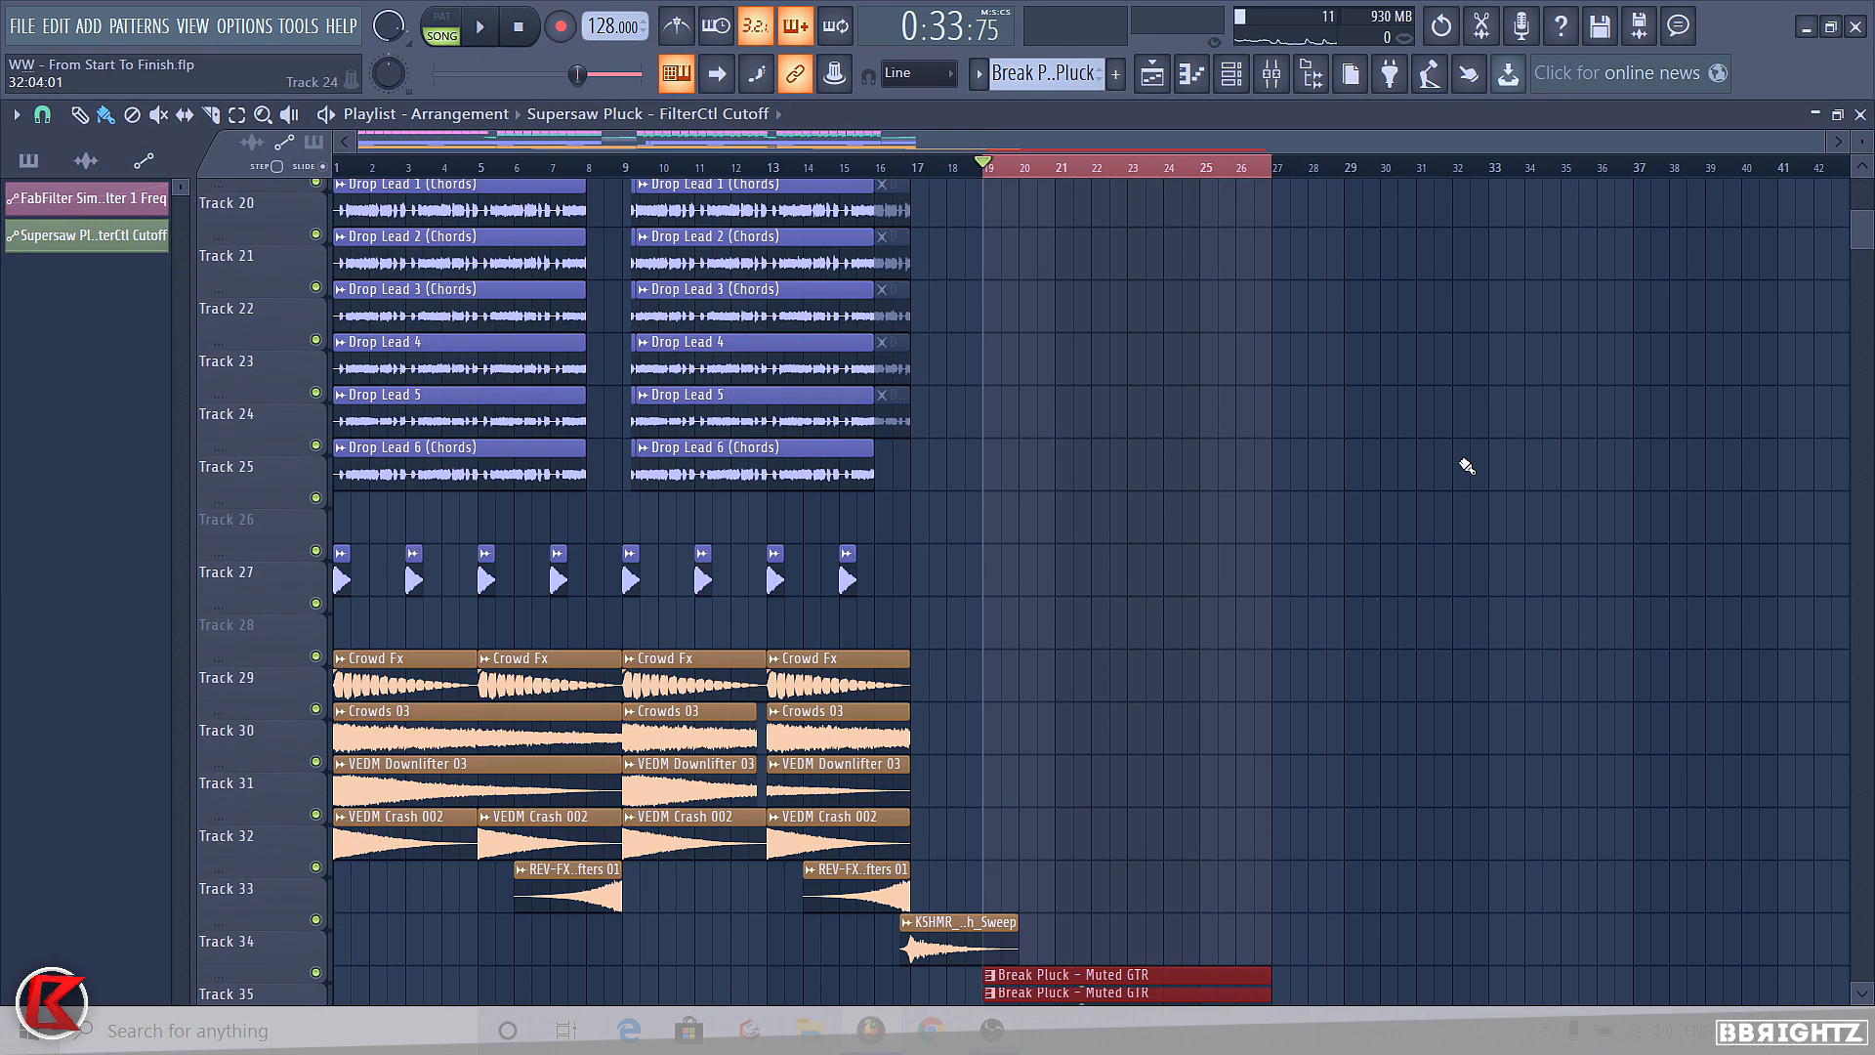
pyautogui.hotkey('shift', 'Up')
pyautogui.hotkey('shift', 'Up')
pyautogui.hotkey('shift', 'Up')
pyautogui.hotkey('shift', 'Up')
pyautogui.hotkey('shift', 'Up')
pyautogui.hotkey('shift', 'Up')
pyautogui.hotkey('shift', 'Up')
pyautogui.click(1298, 540)
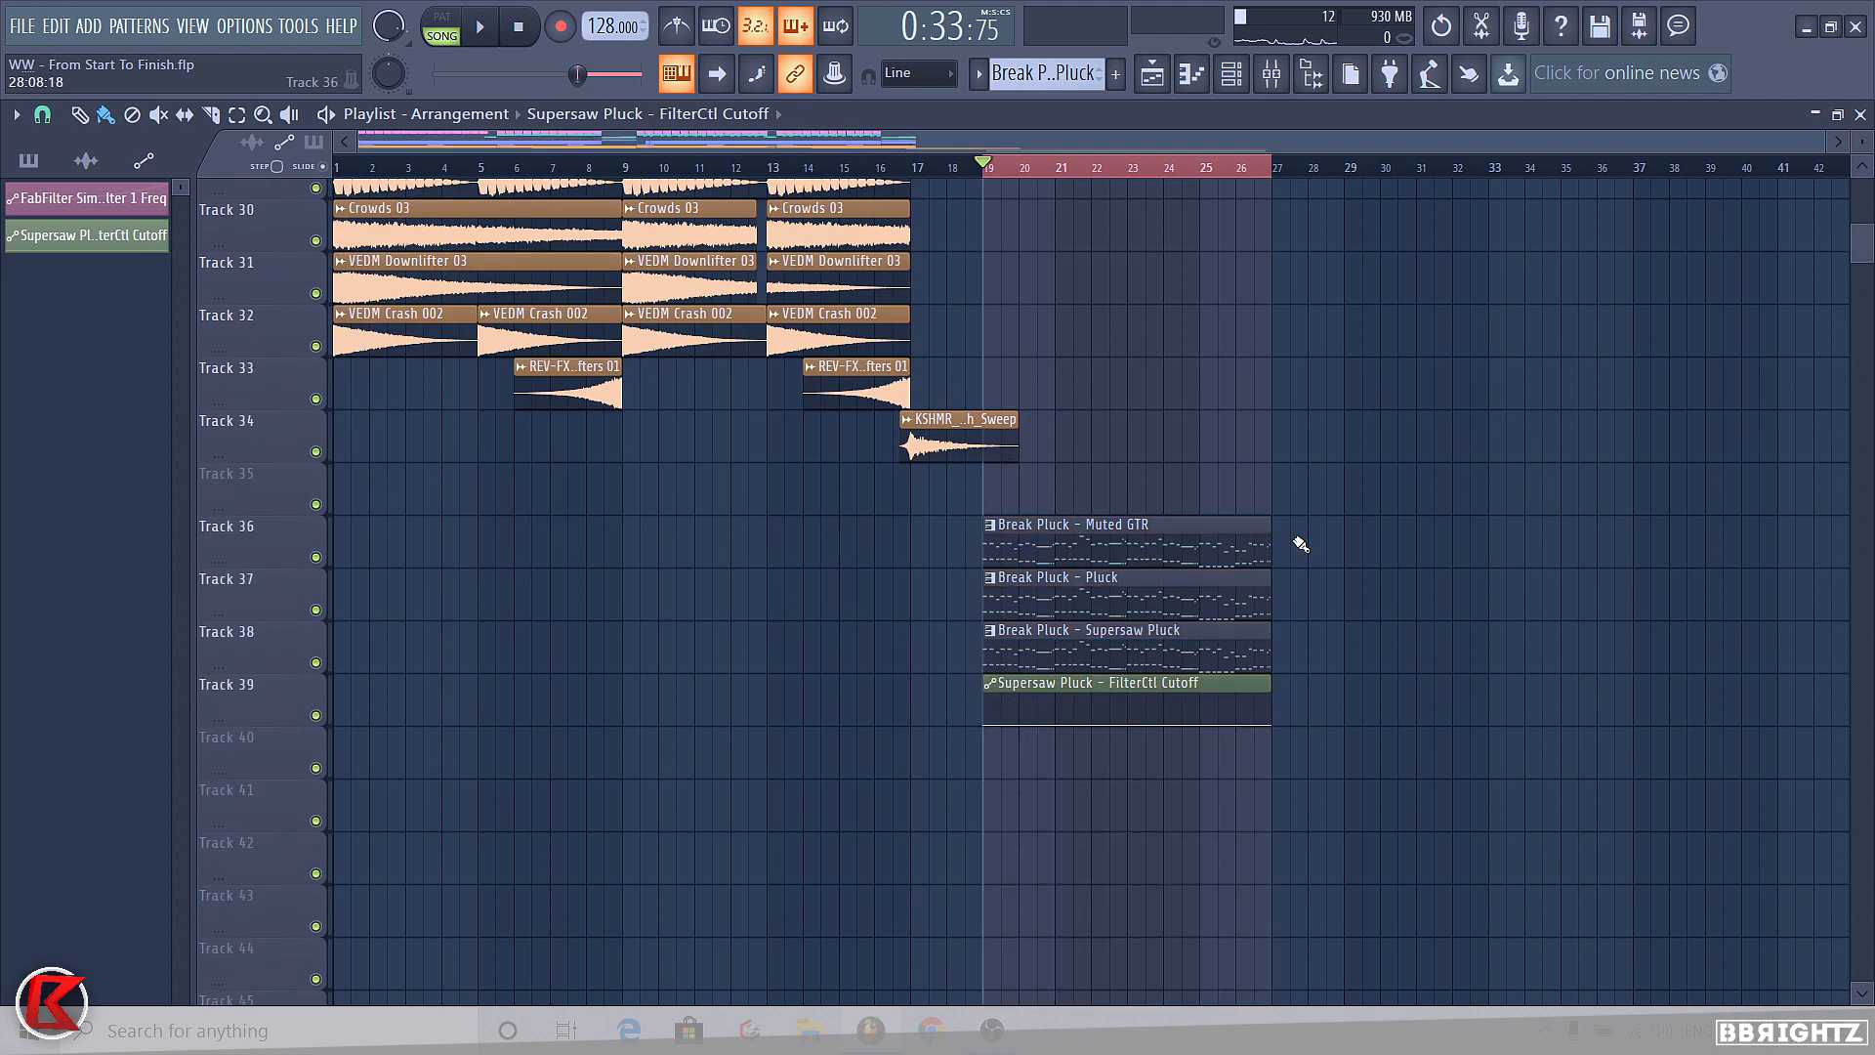
# - Place the cutoff automation on Track 38 directly above the Supersaw Pluck clip on Track 39, and solo both tracks
pyautogui.scroll(2, 1207, 636)
pyautogui.scroll(2, 1207, 635)
pyautogui.moveTo(1287, 661); pyautogui.dragTo(1222, 818)
pyautogui.hotkey('shift', 'Down')
pyautogui.moveTo(1357, 805); pyautogui.dragTo(1243, 770)
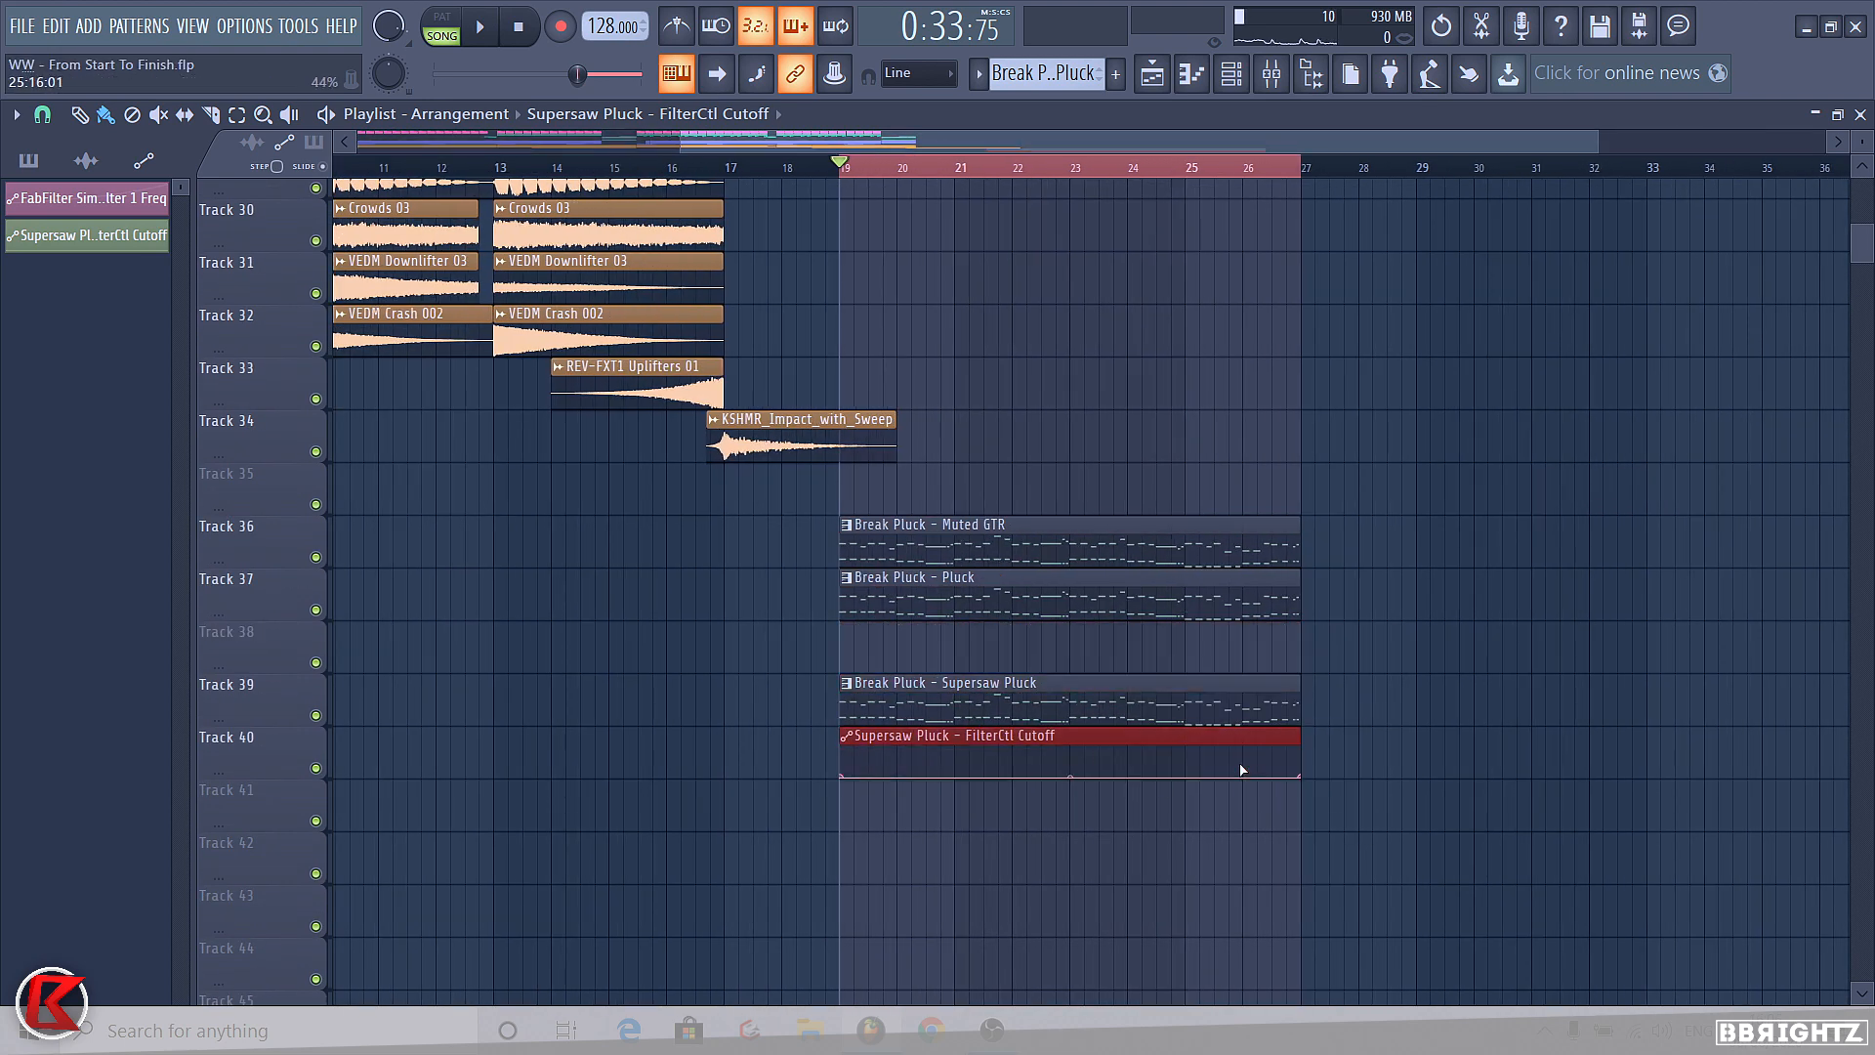
pyautogui.hotkey('shift', 'Up')
pyautogui.hotkey('shift', 'Up')
pyautogui.keyDown('ctrl'); pyautogui.click(1614, 718); pyautogui.keyUp('ctrl')
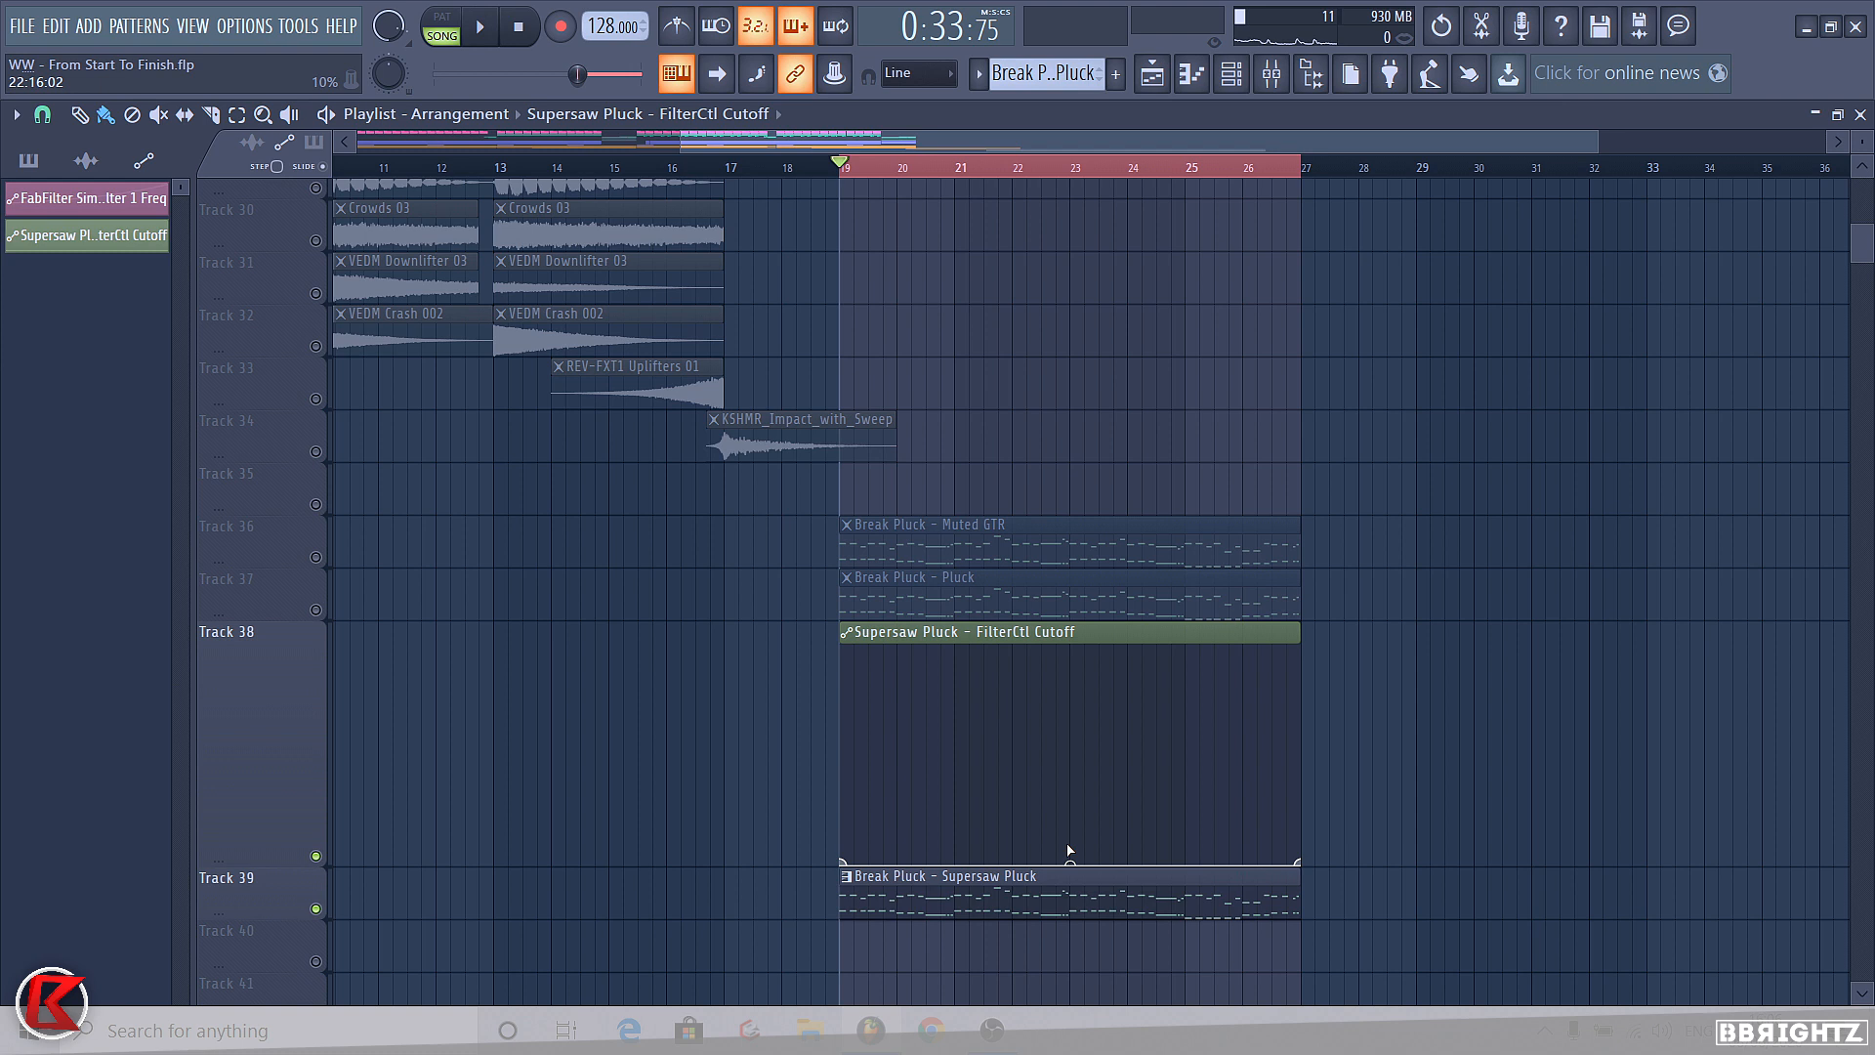
# - Add a cutoff automation point at bar 23 and raise it to about 38% while auditioning the Supersaw Pluck
pyautogui.scroll(1, 1071, 848)
pyautogui.rightClick(1071, 845)
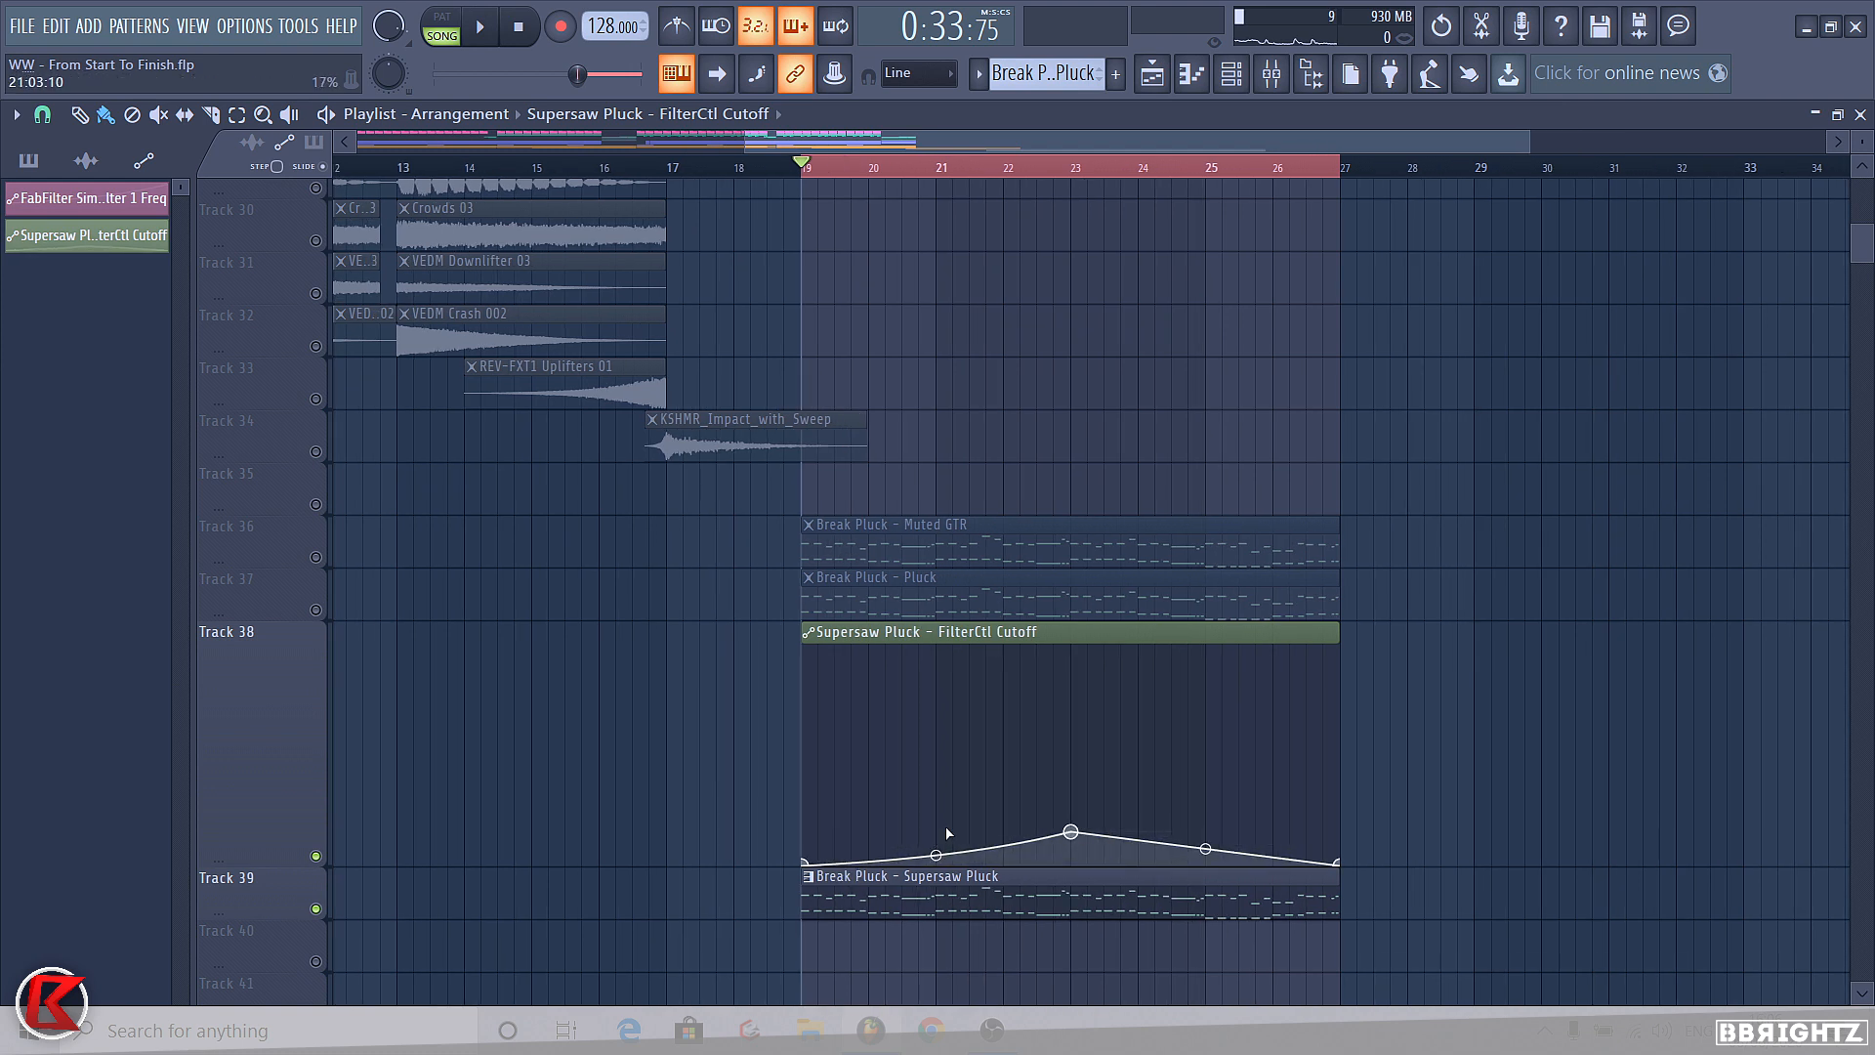
pyautogui.press('space')
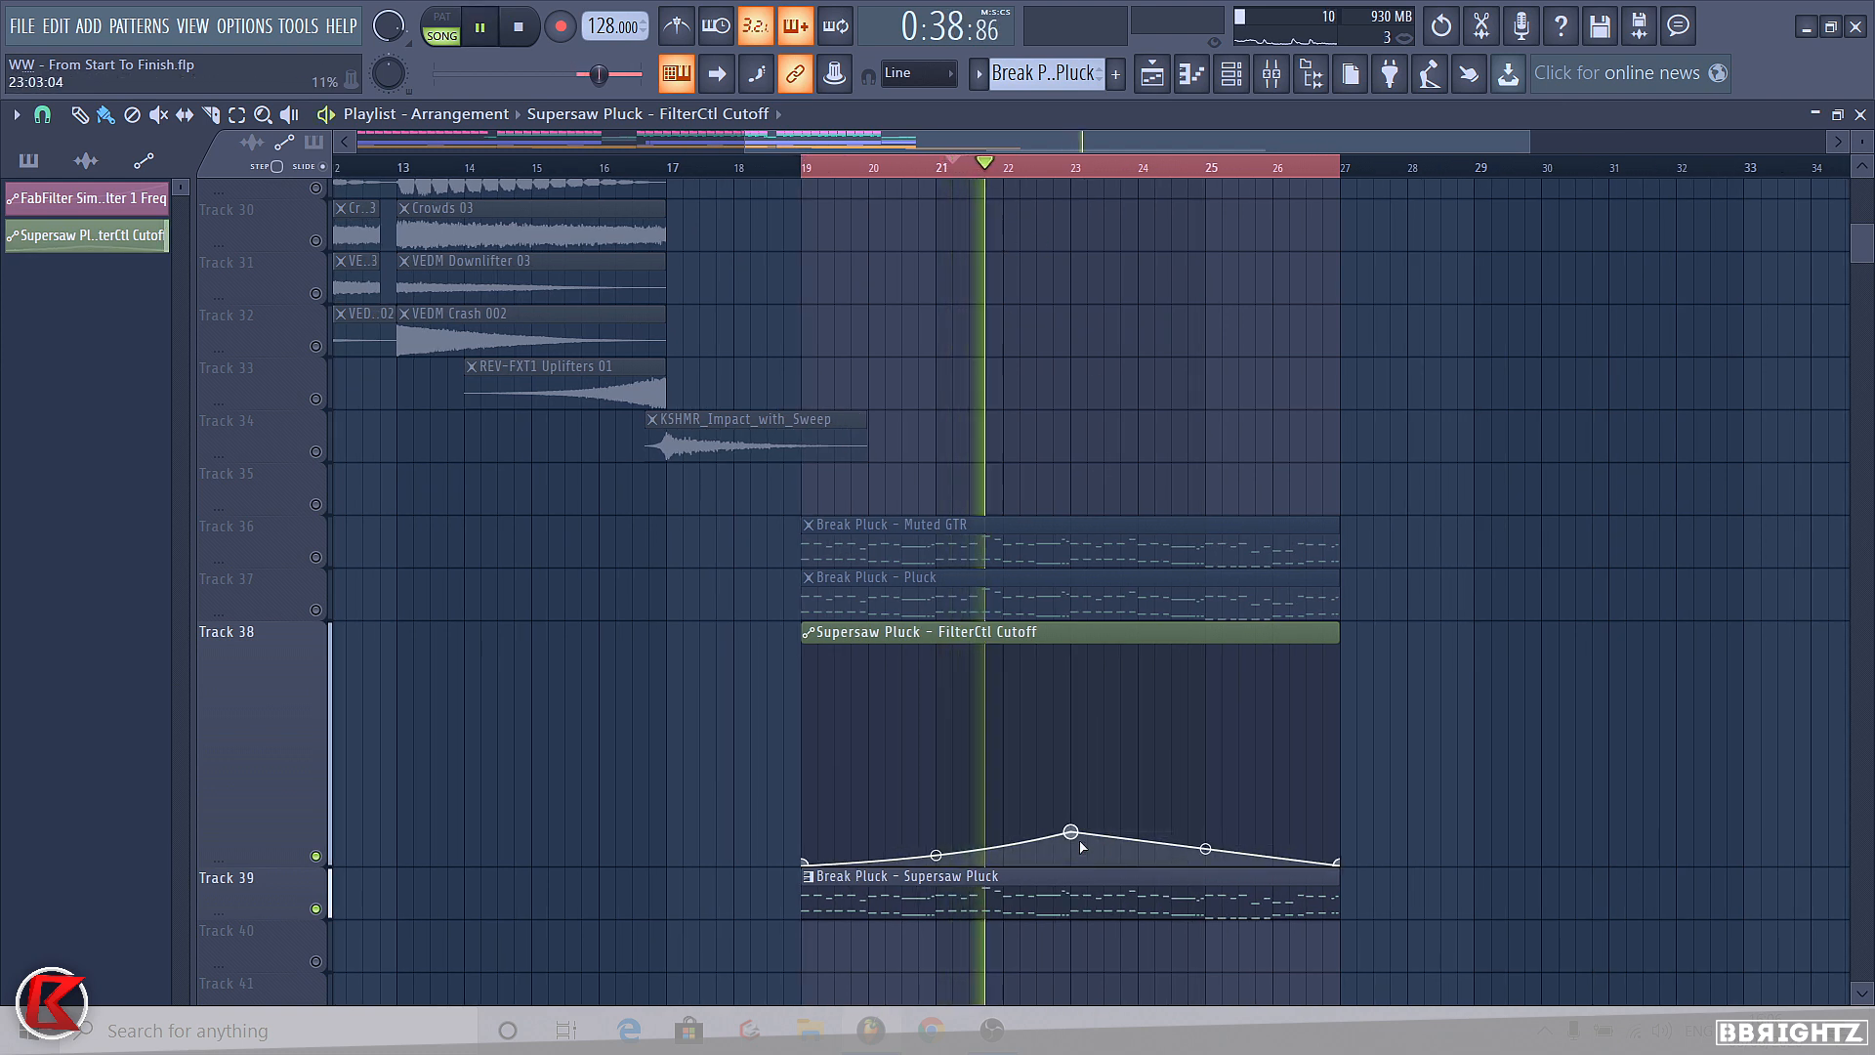
pyautogui.moveTo(1071, 831); pyautogui.dragTo(1074, 776)
pyautogui.press('space')
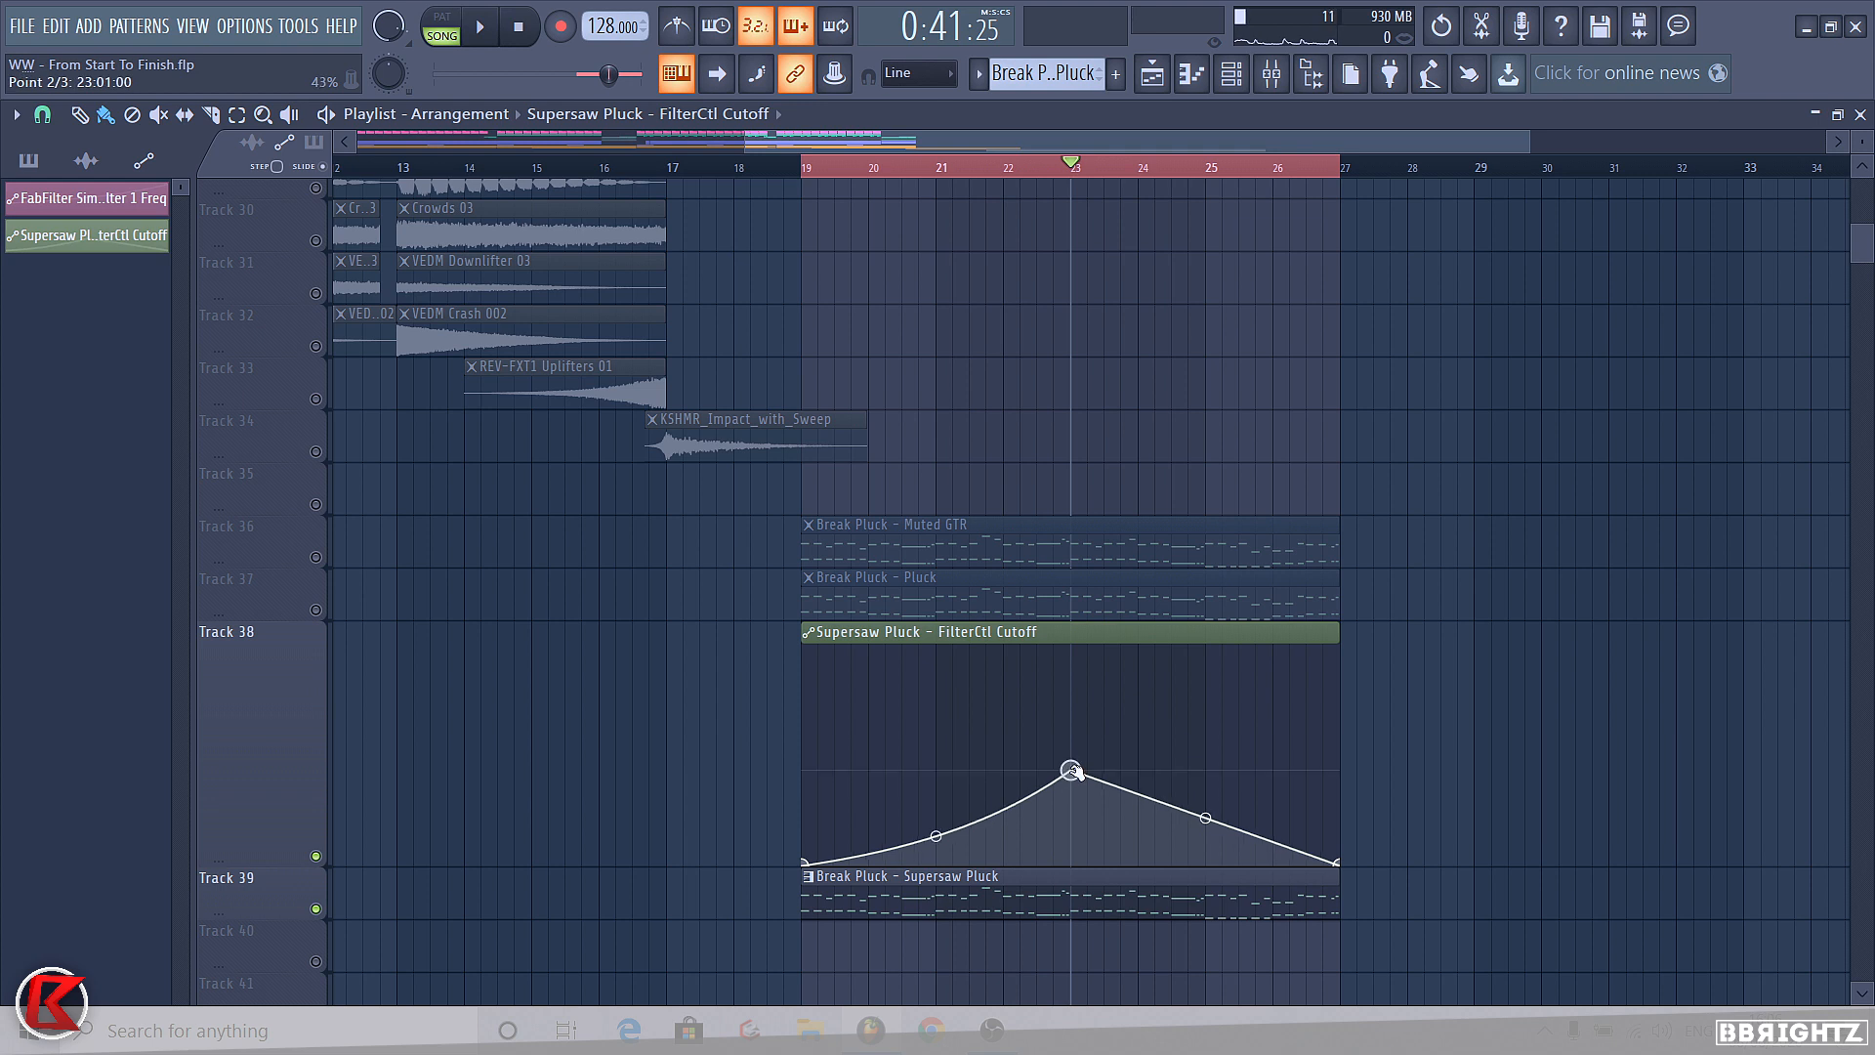
pyautogui.moveTo(1074, 771); pyautogui.dragTo(1075, 774)
pyautogui.press('space')
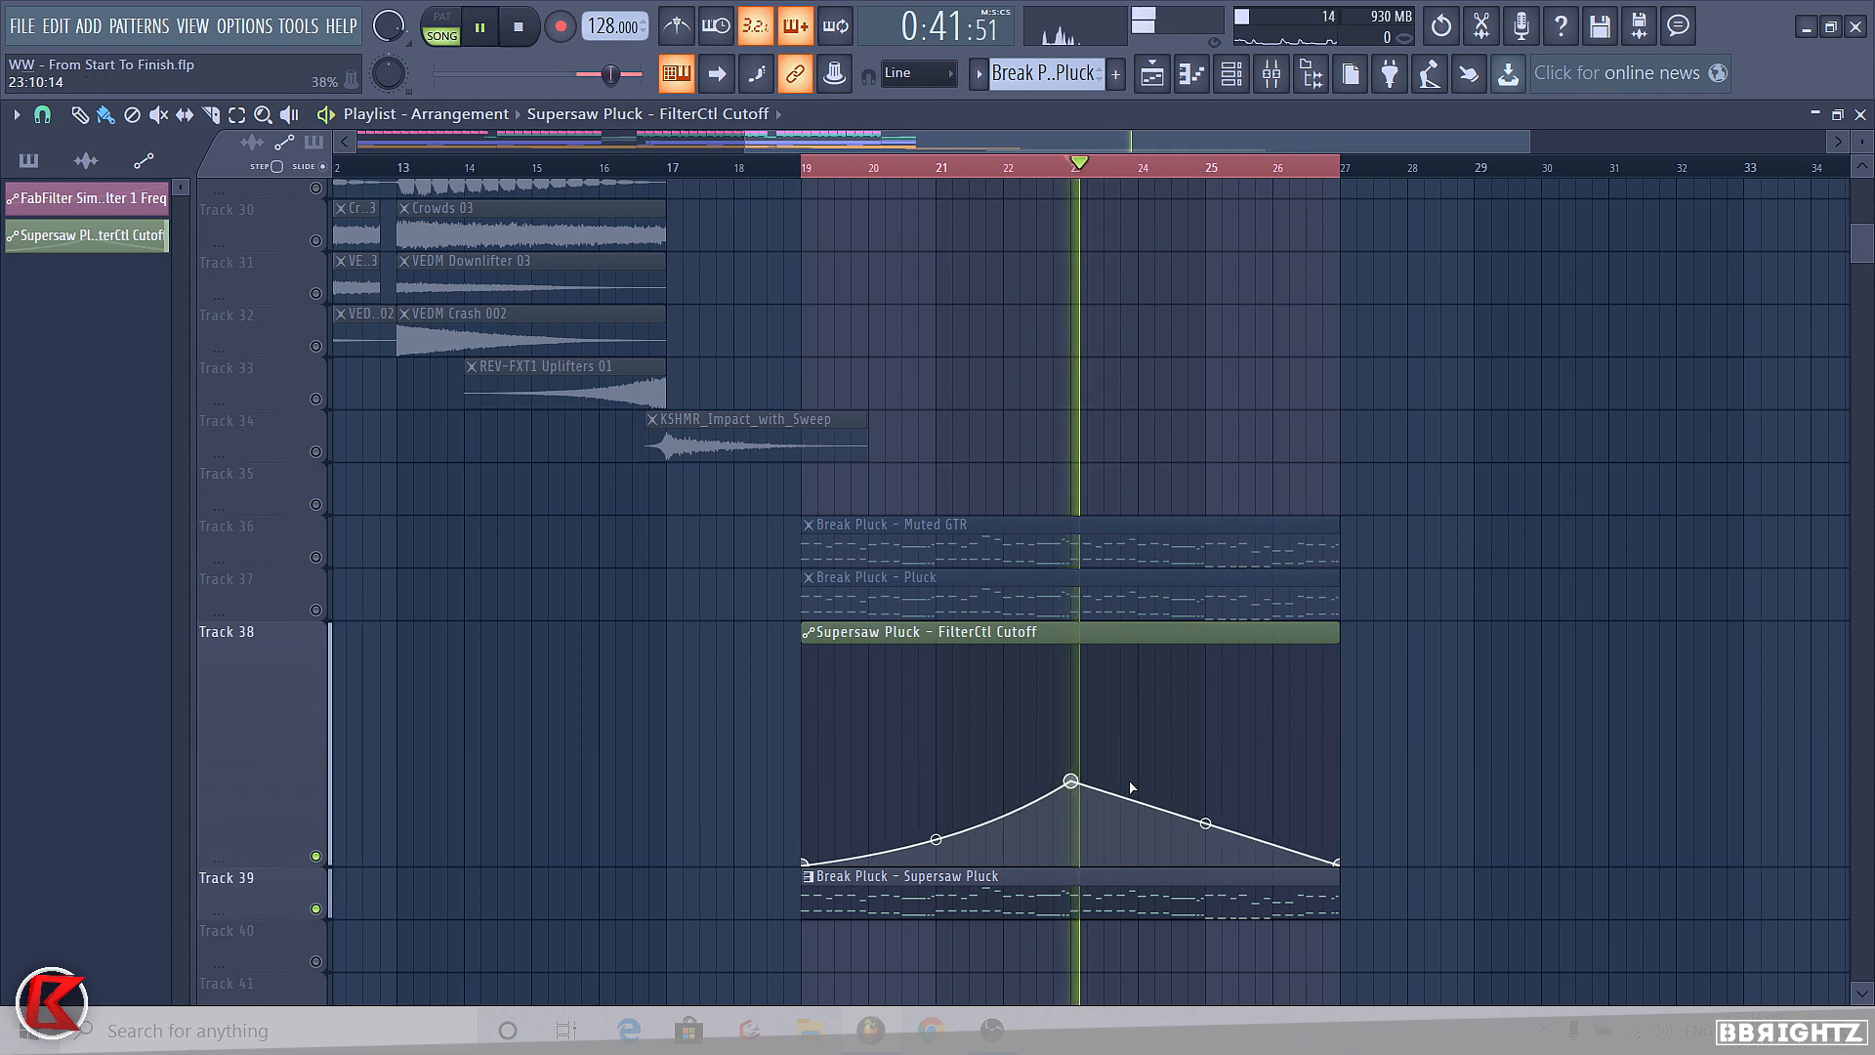
pyautogui.press('space')
# - Raise the cutoff automation's end point at bar 27 to about 69% and bend the second half into an upward-accelerating curve
pyautogui.moveTo(1337, 862); pyautogui.dragTo(1339, 728)
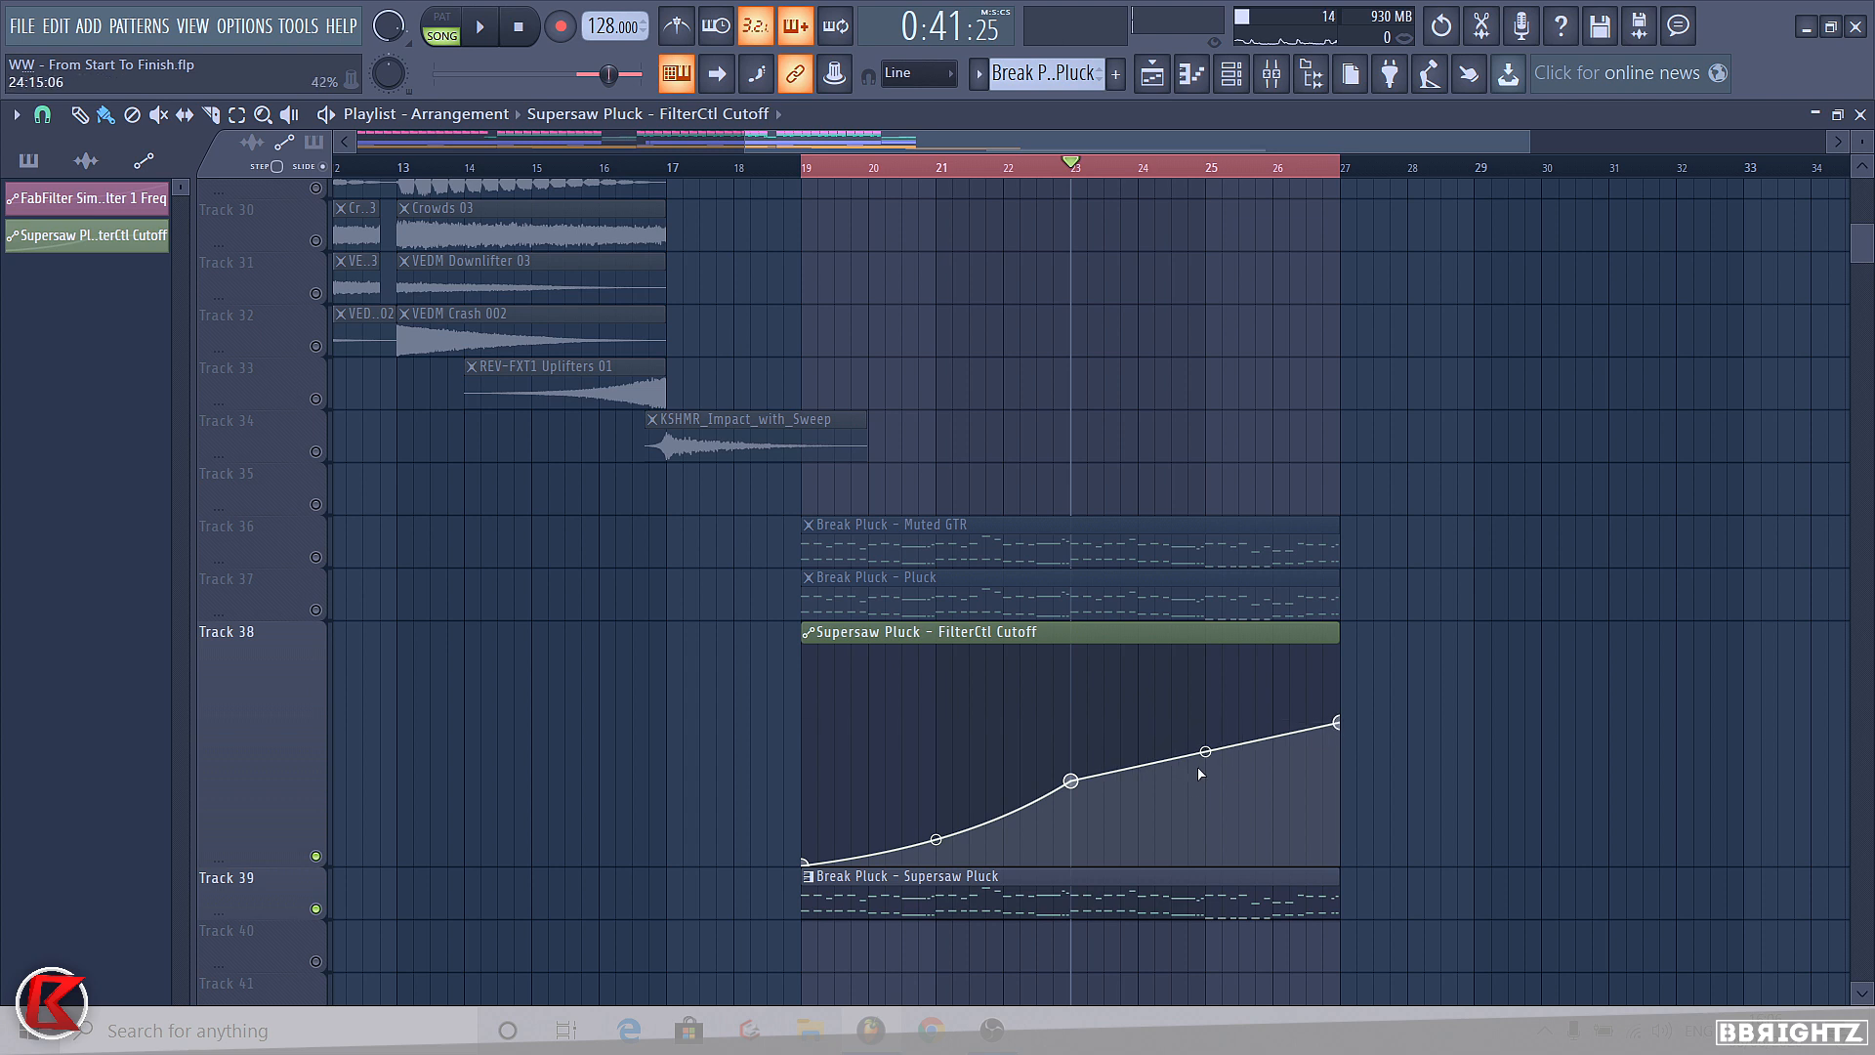
pyautogui.moveTo(1203, 751); pyautogui.dragTo(1203, 770)
pyautogui.press('space')
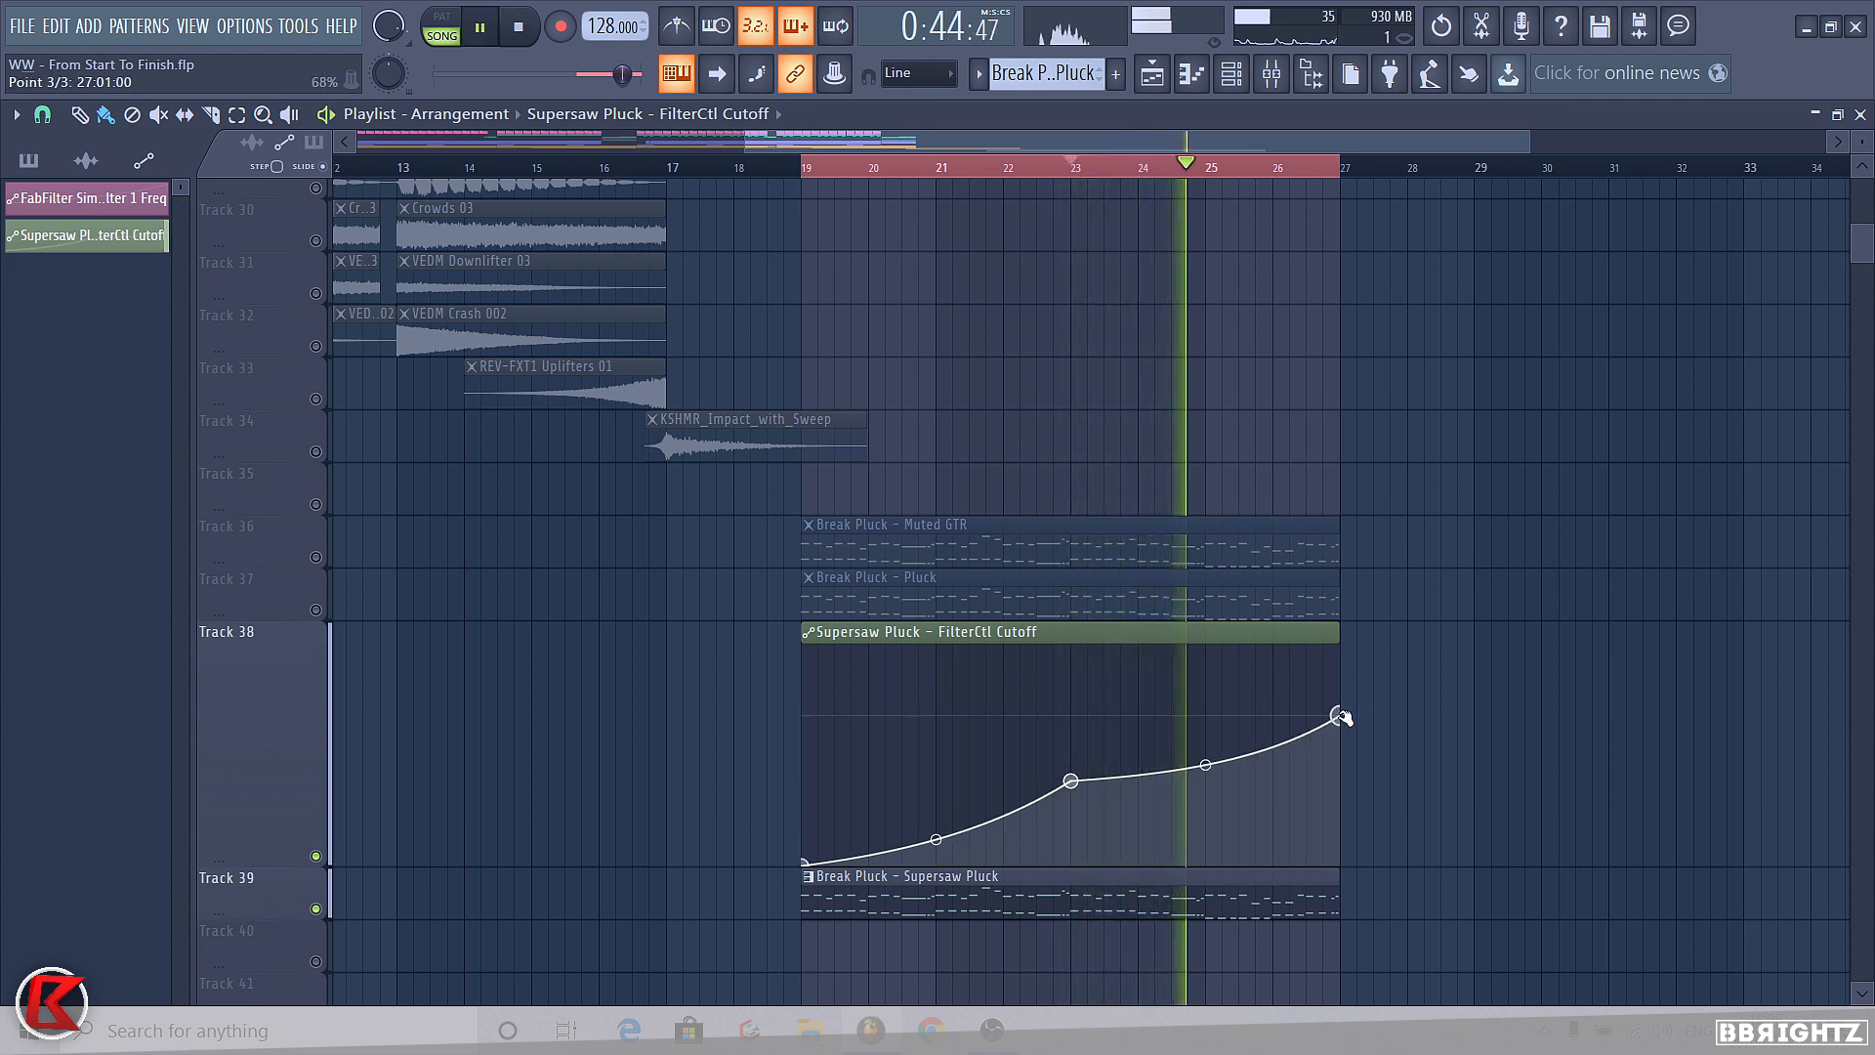
pyautogui.moveTo(1339, 724); pyautogui.dragTo(1339, 716)
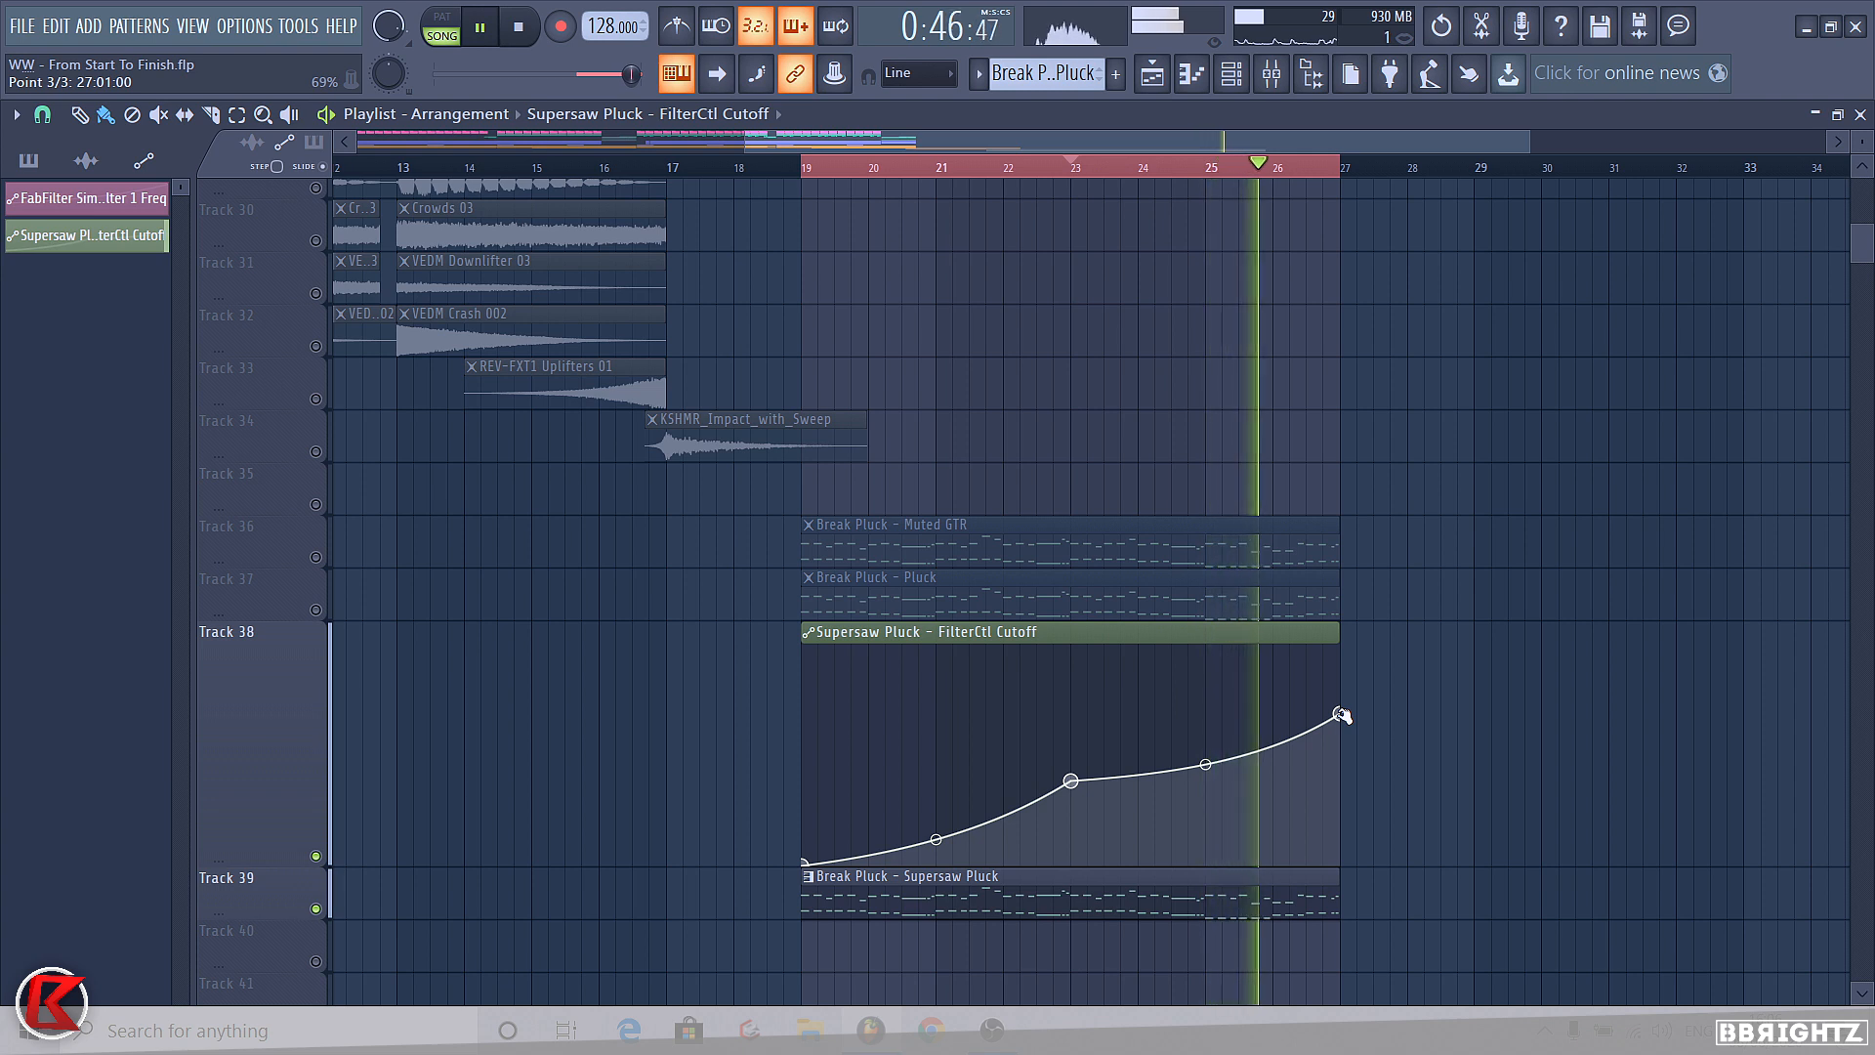
pyautogui.rightClick(1333, 162)
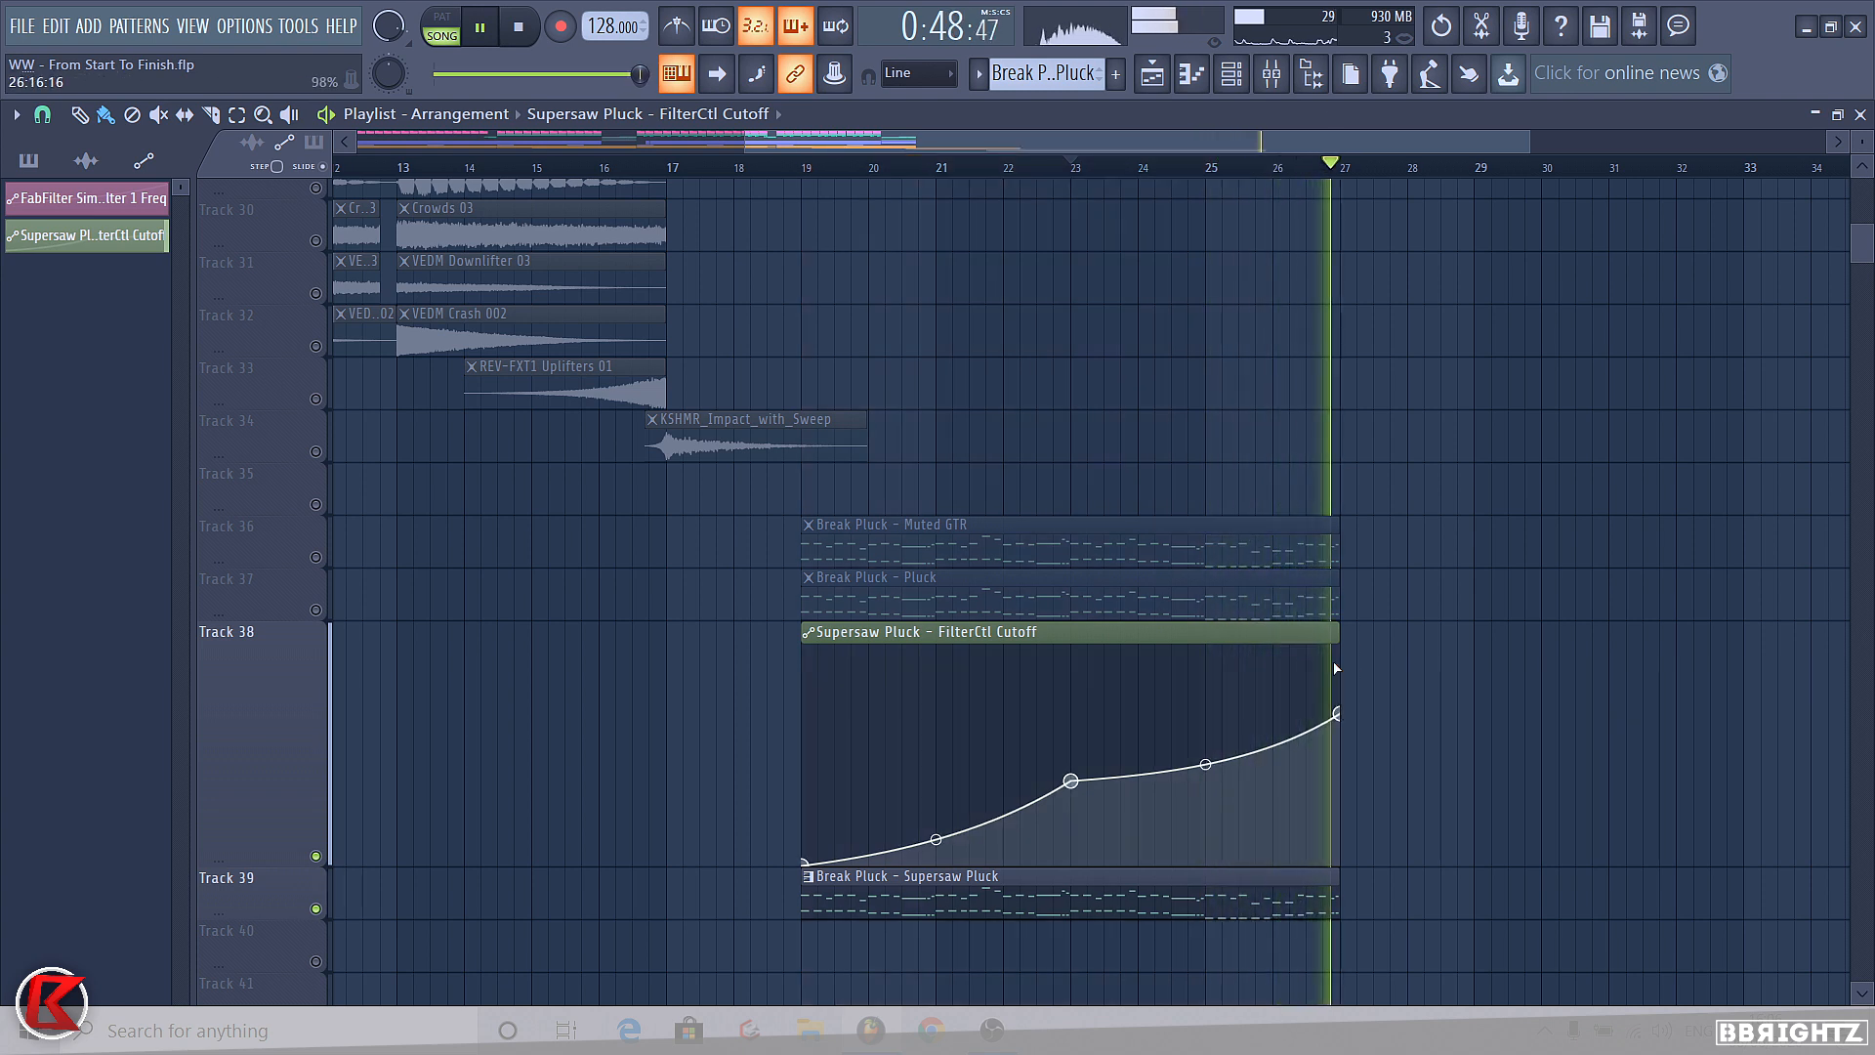
pyautogui.press('space')
# - Repeat the Supersaw Pluck clip at bar 27 and extend the cutoff automation to bar 35, with a jump to 100% at bar 27
pyautogui.click(1162, 874)
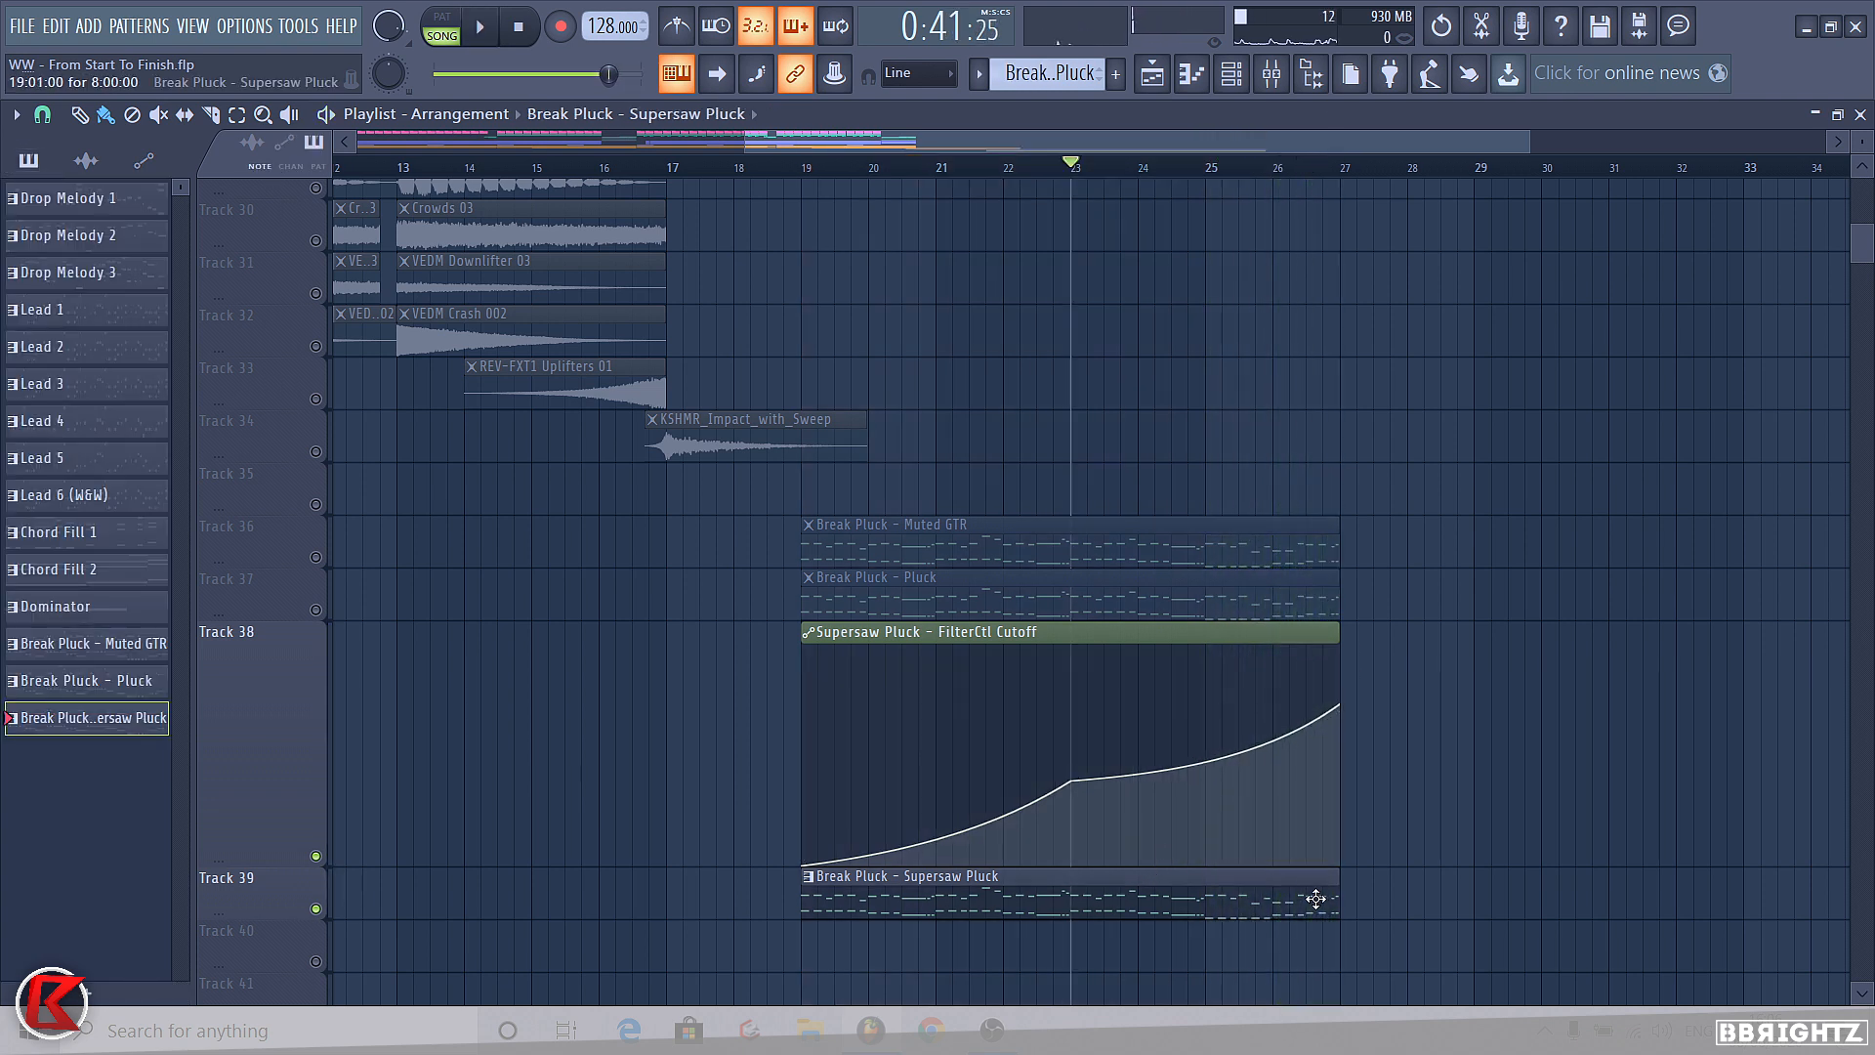
pyautogui.click(1355, 898)
pyautogui.scroll(-1, 1341, 684)
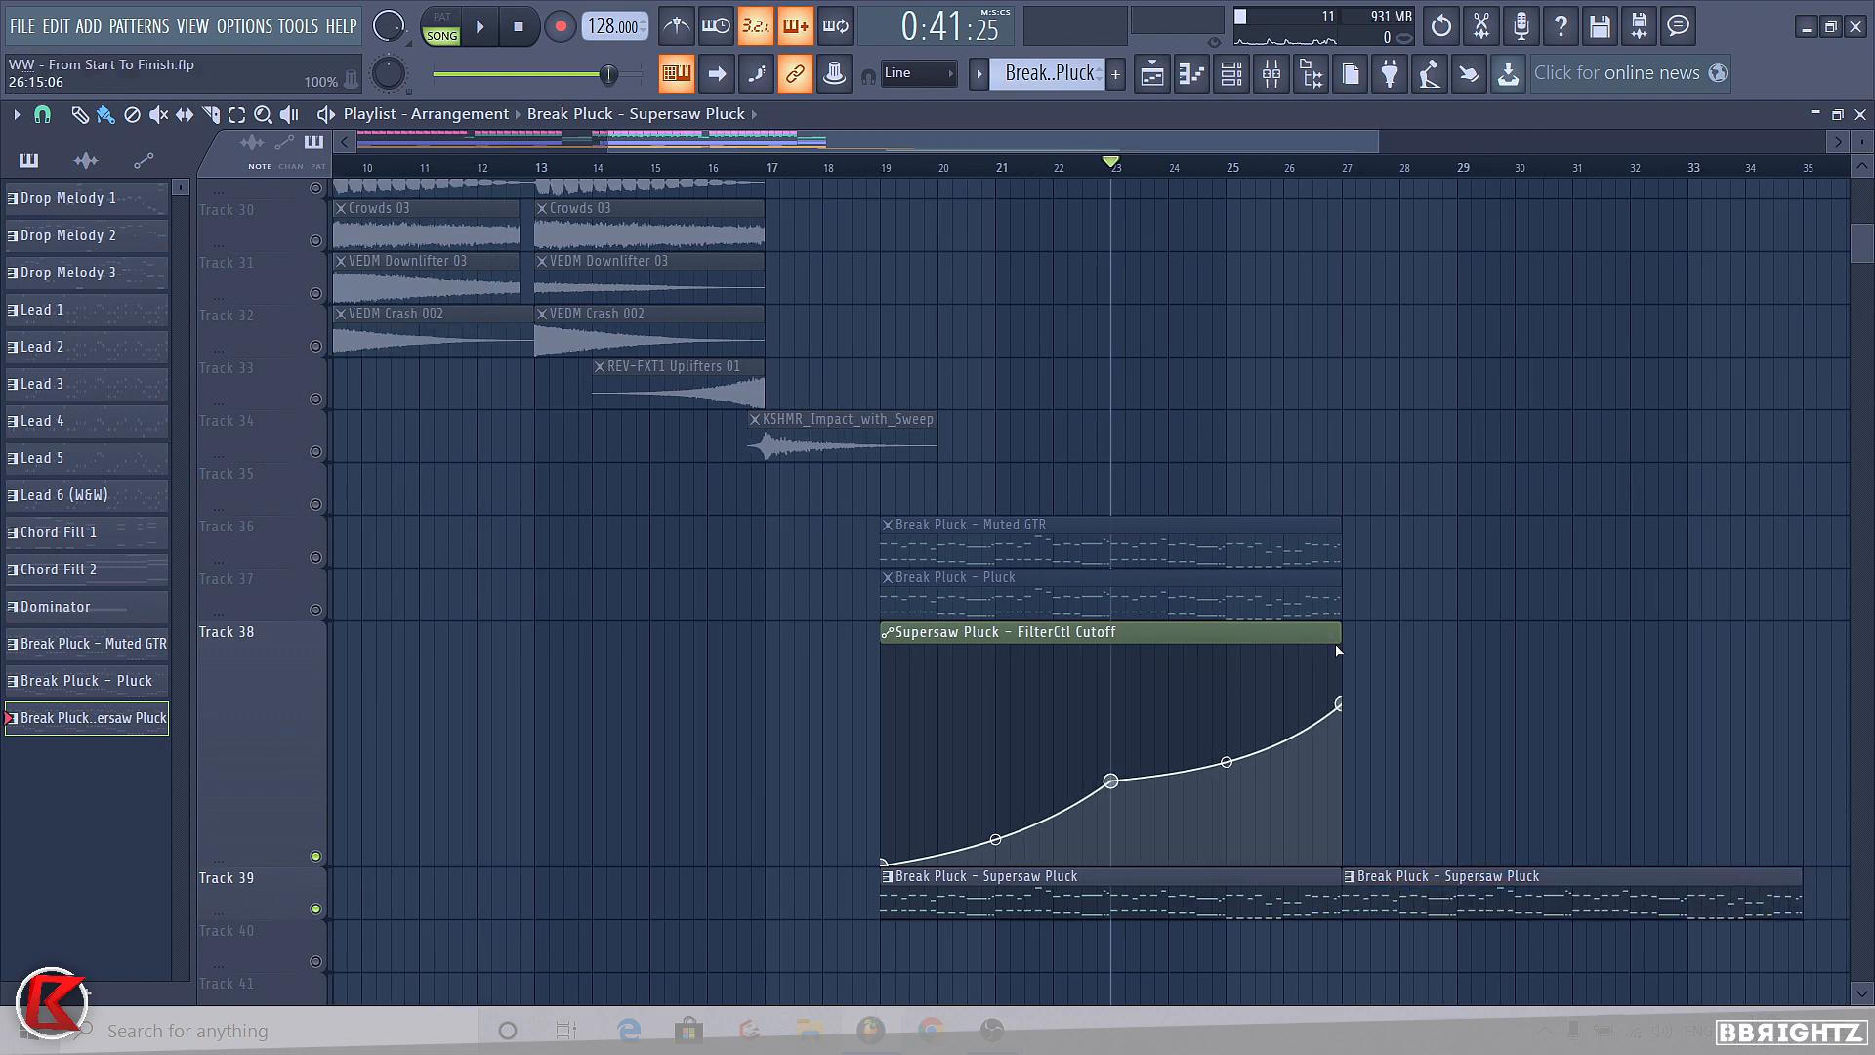
pyautogui.moveTo(1338, 649); pyautogui.dragTo(1748, 694)
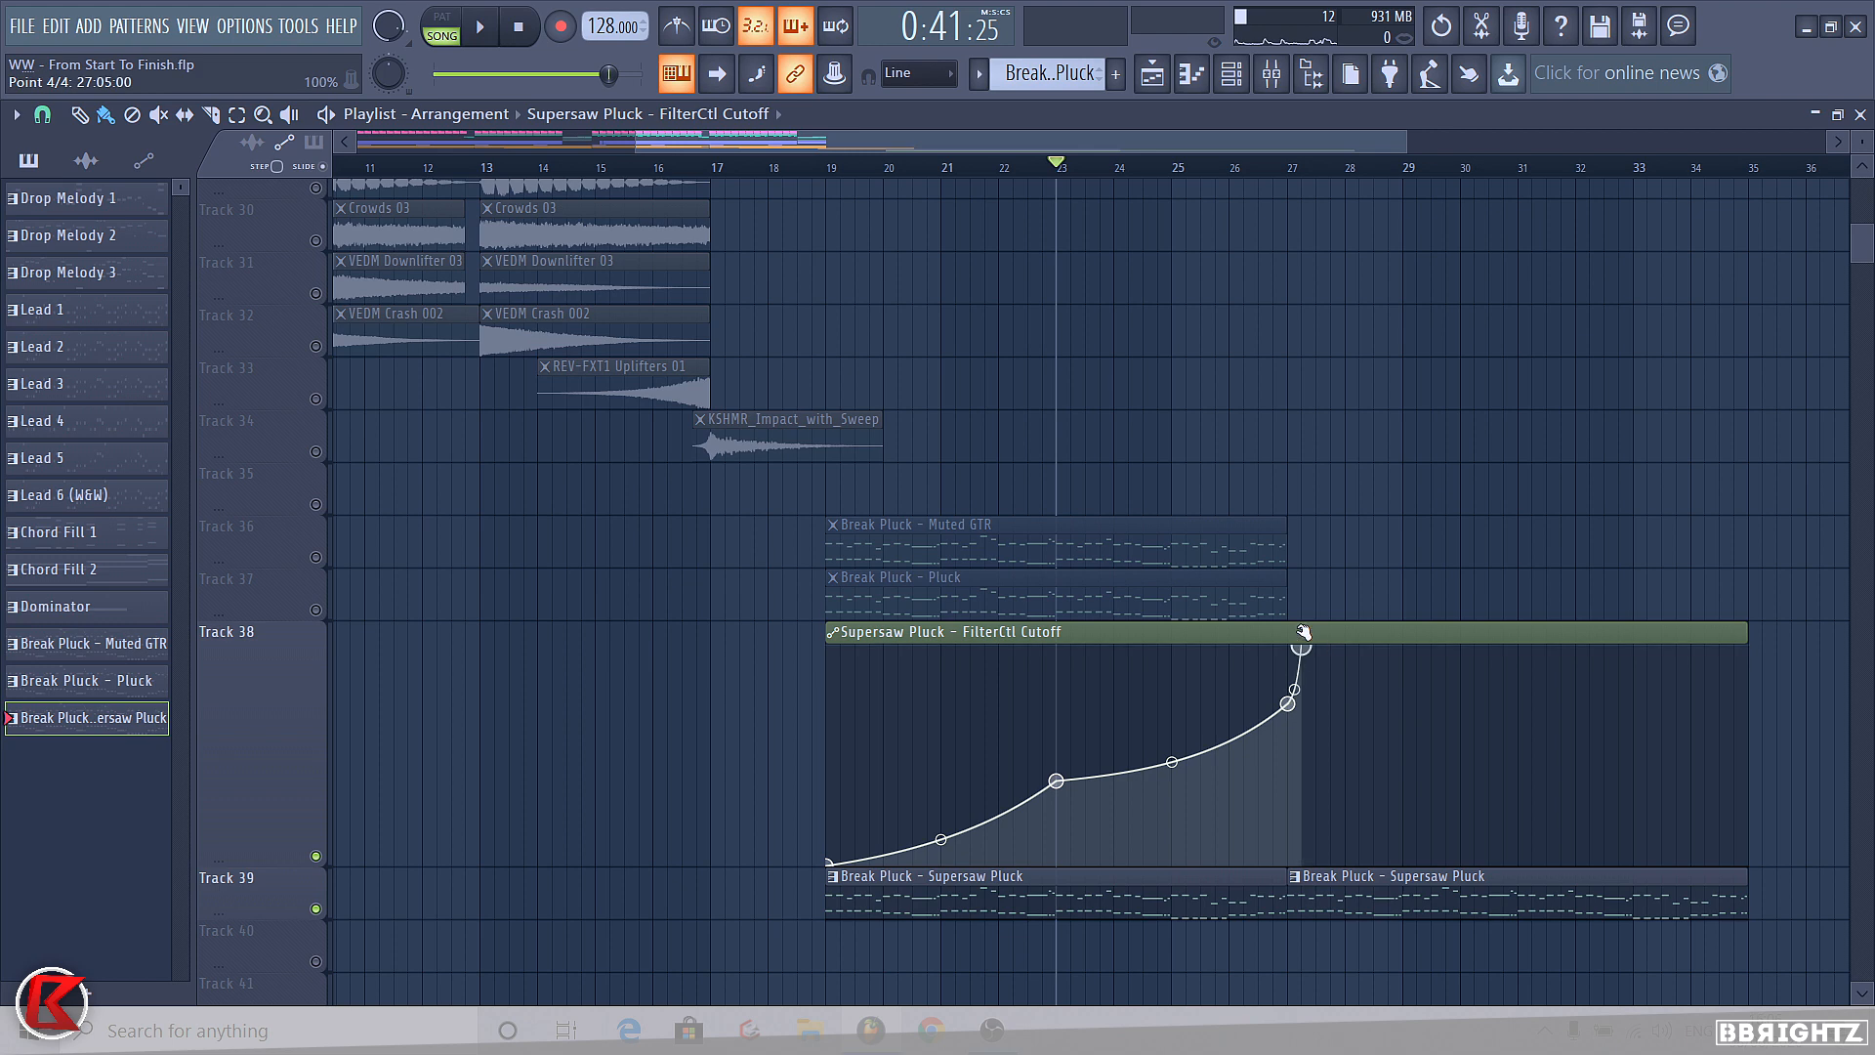
pyautogui.scroll(-2, 1115, 711)
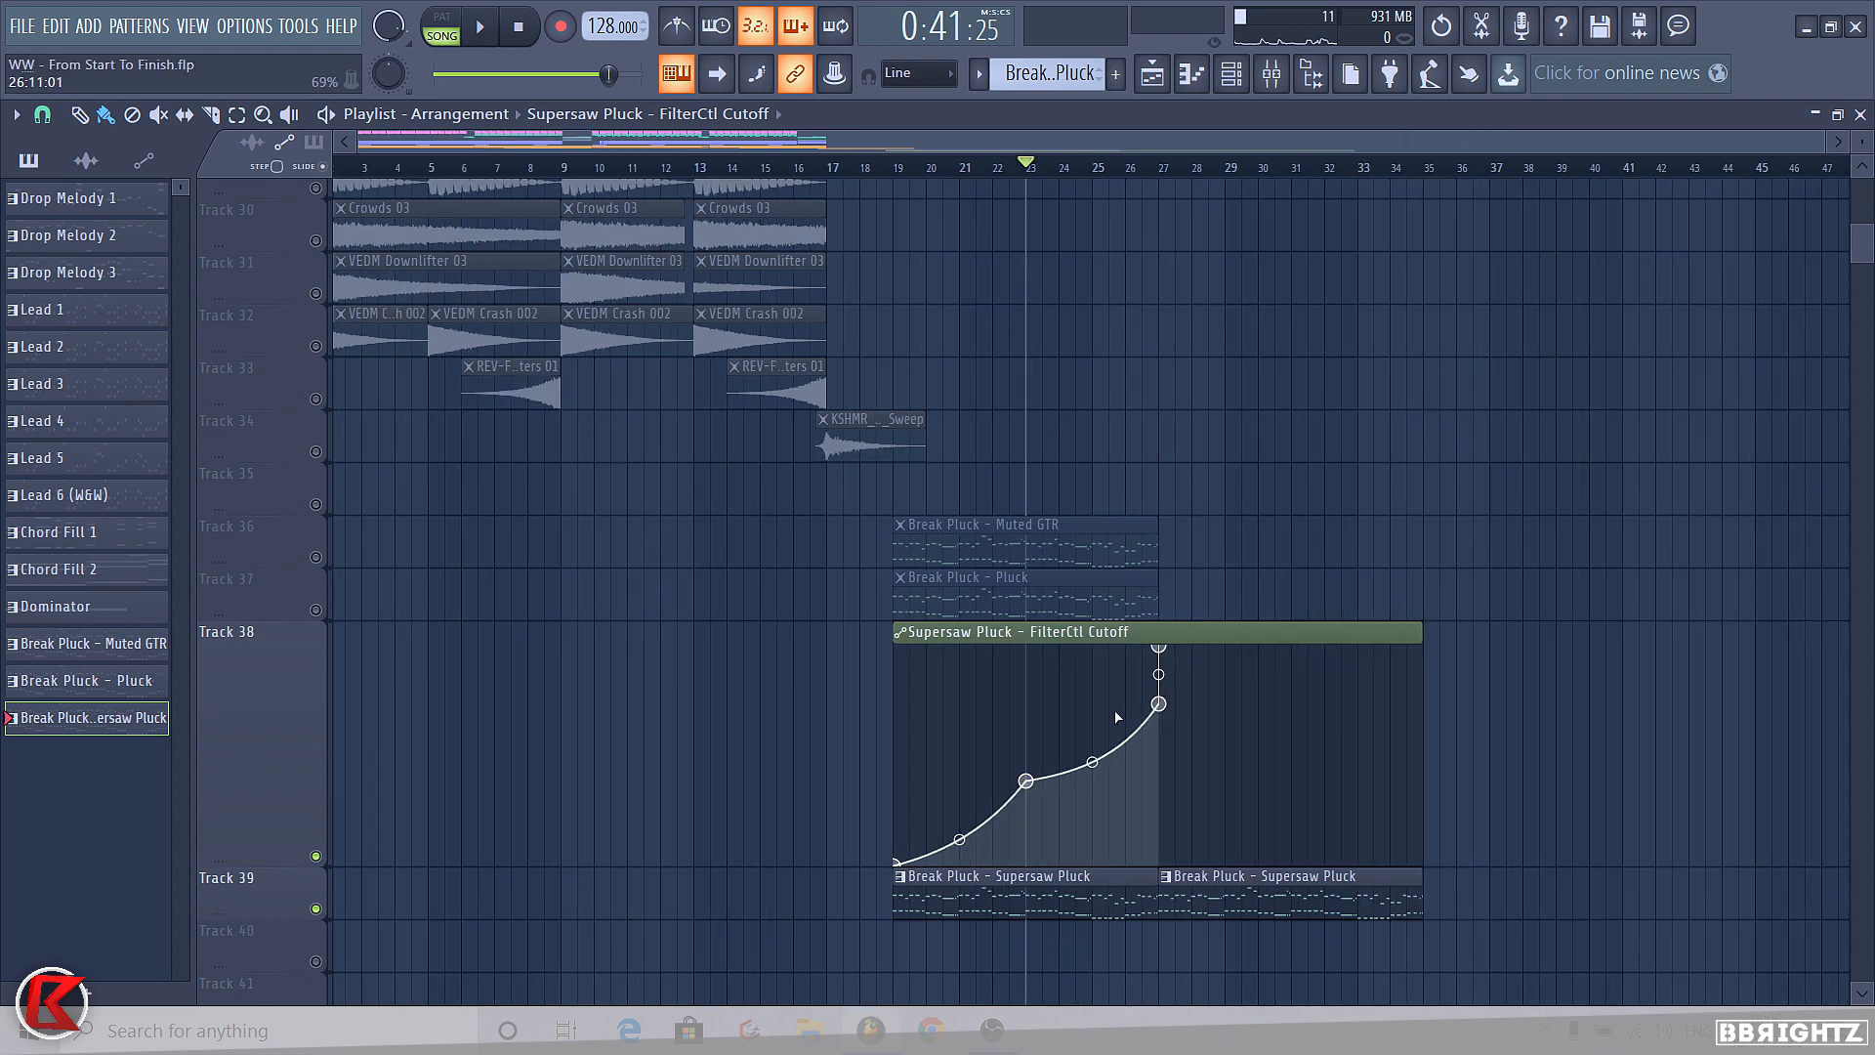
# - Solo Track 25 and play Drop Lead 6 (Chords) on its own from the start
pyautogui.scroll(5, 748, 664)
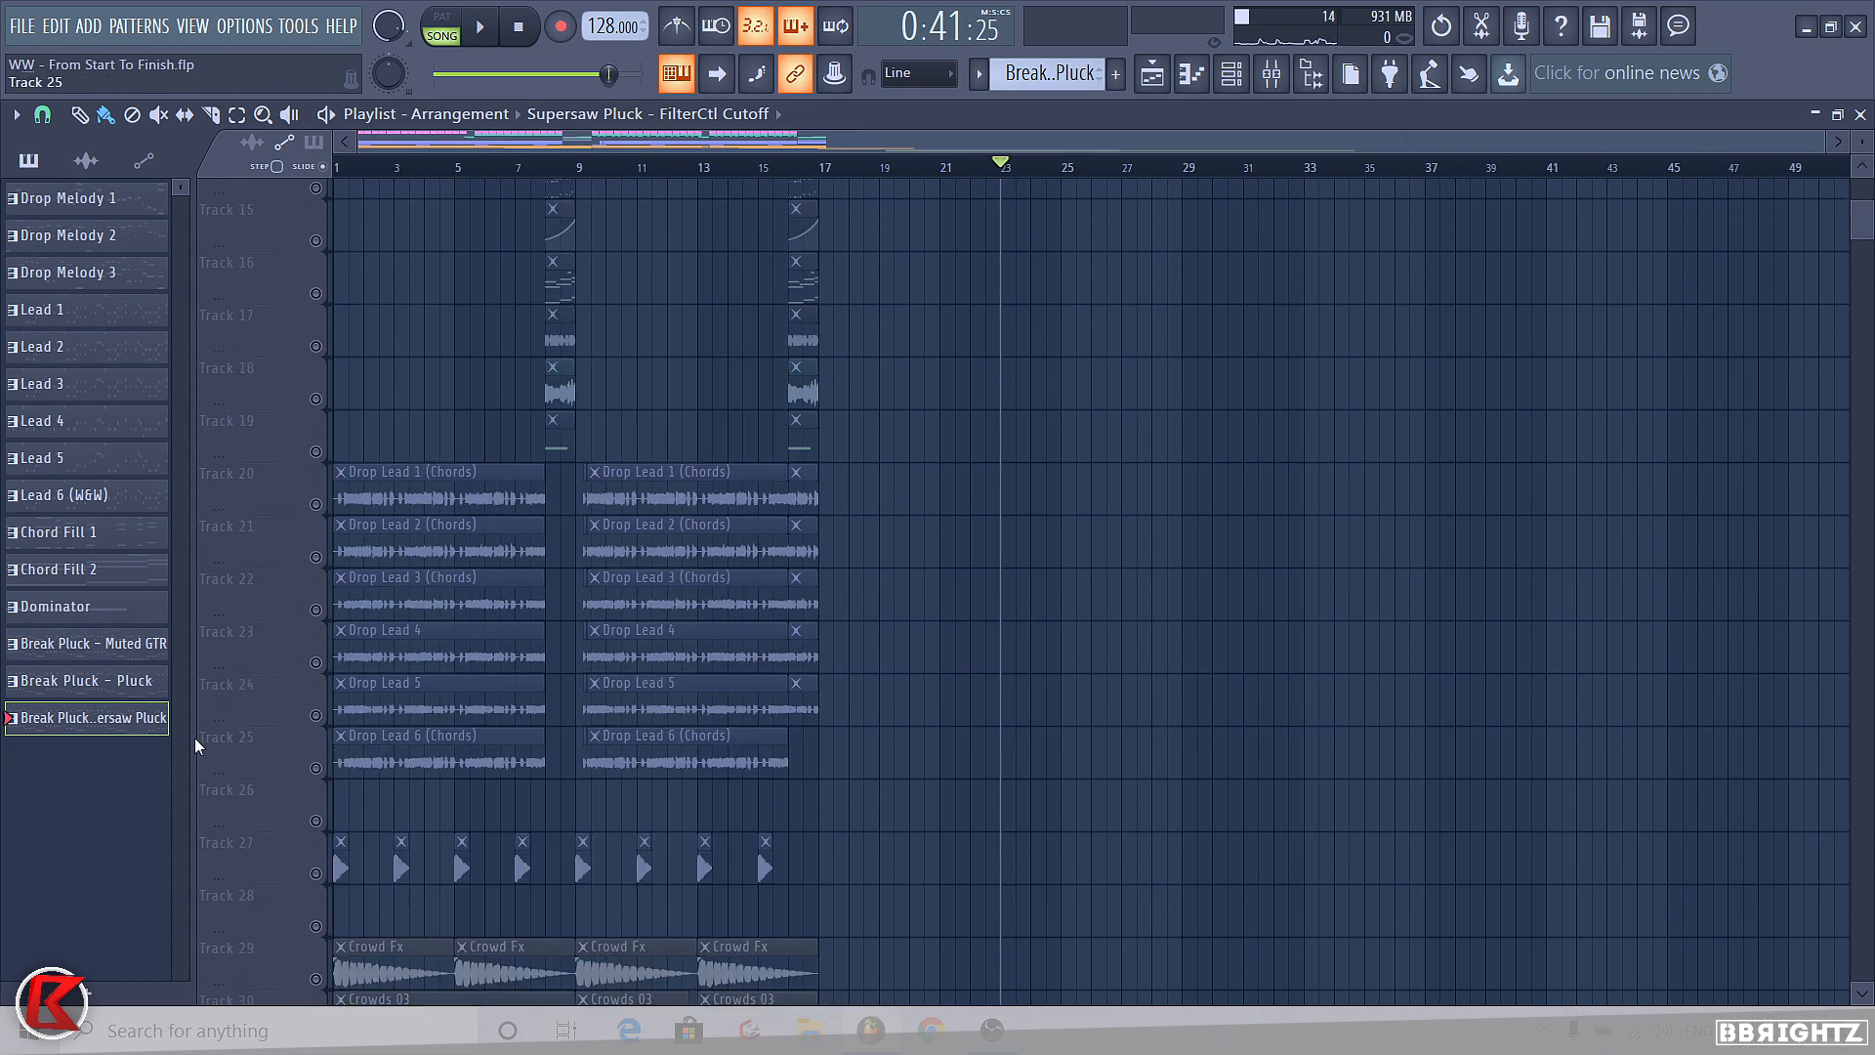
pyautogui.click(315, 770)
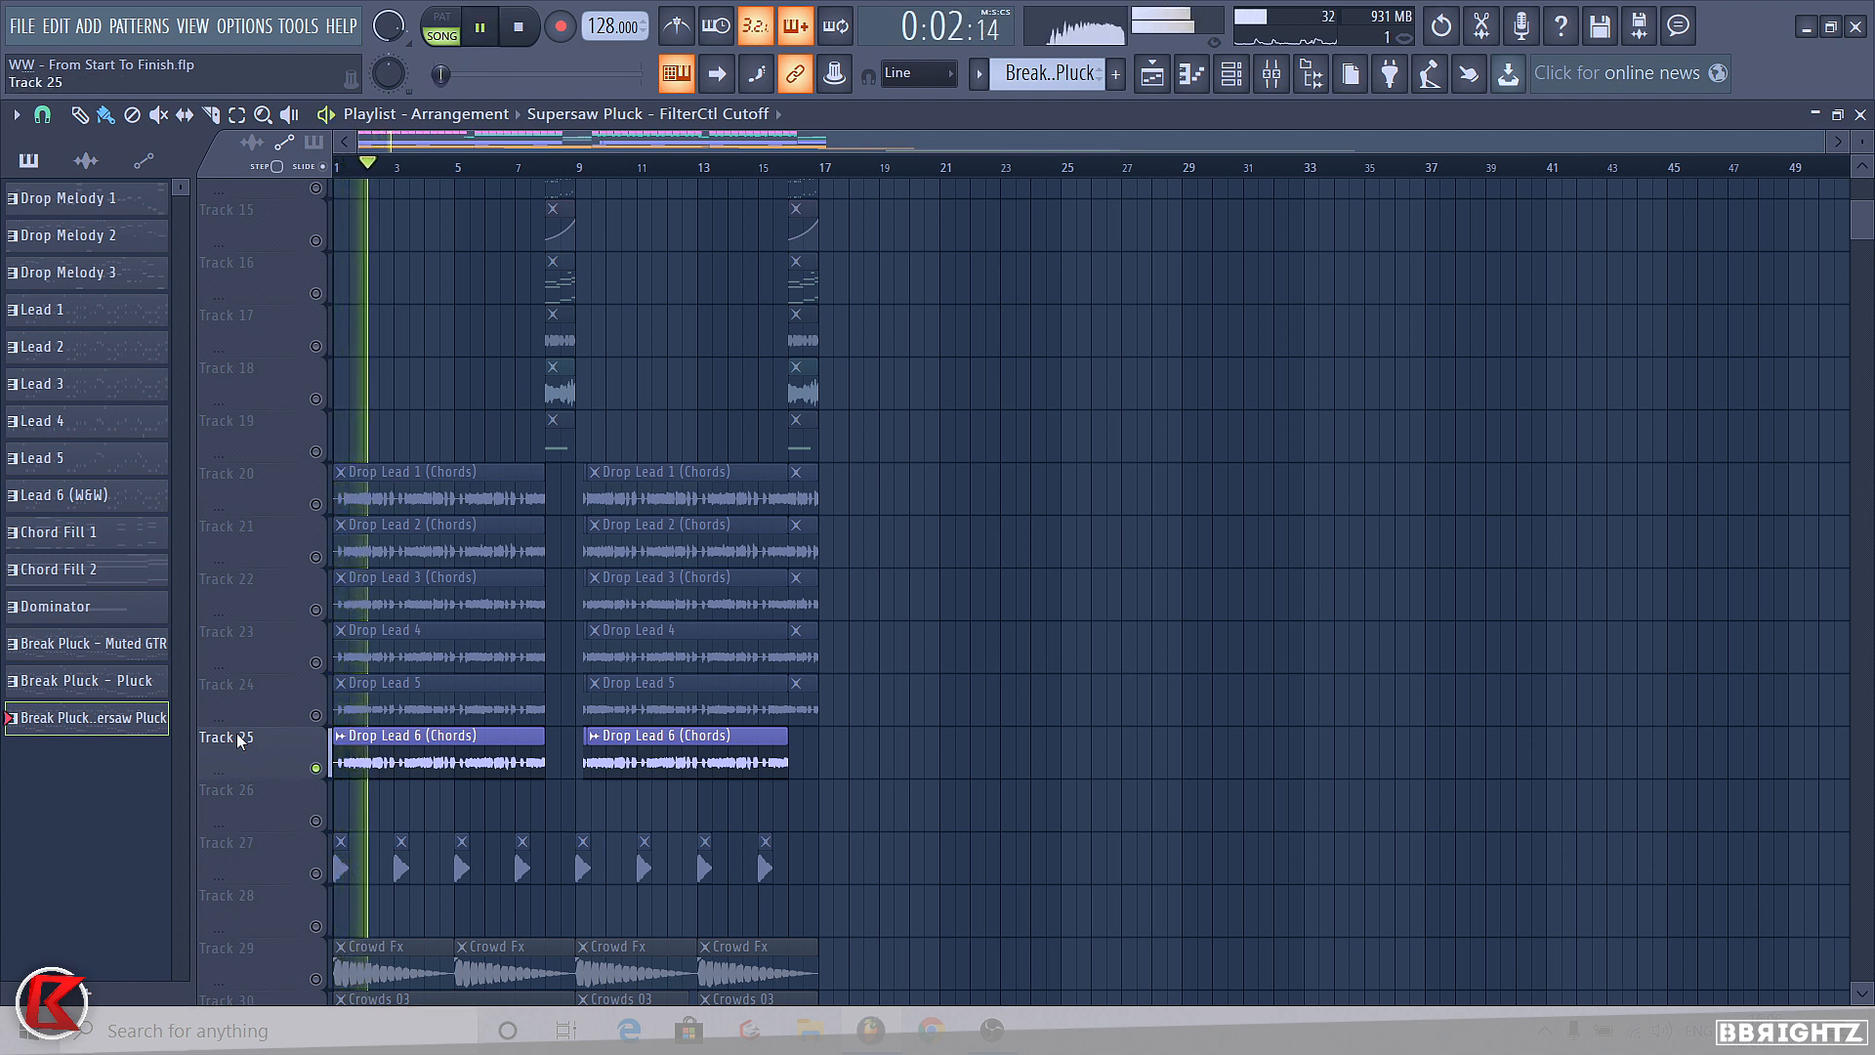
pyautogui.press('space')
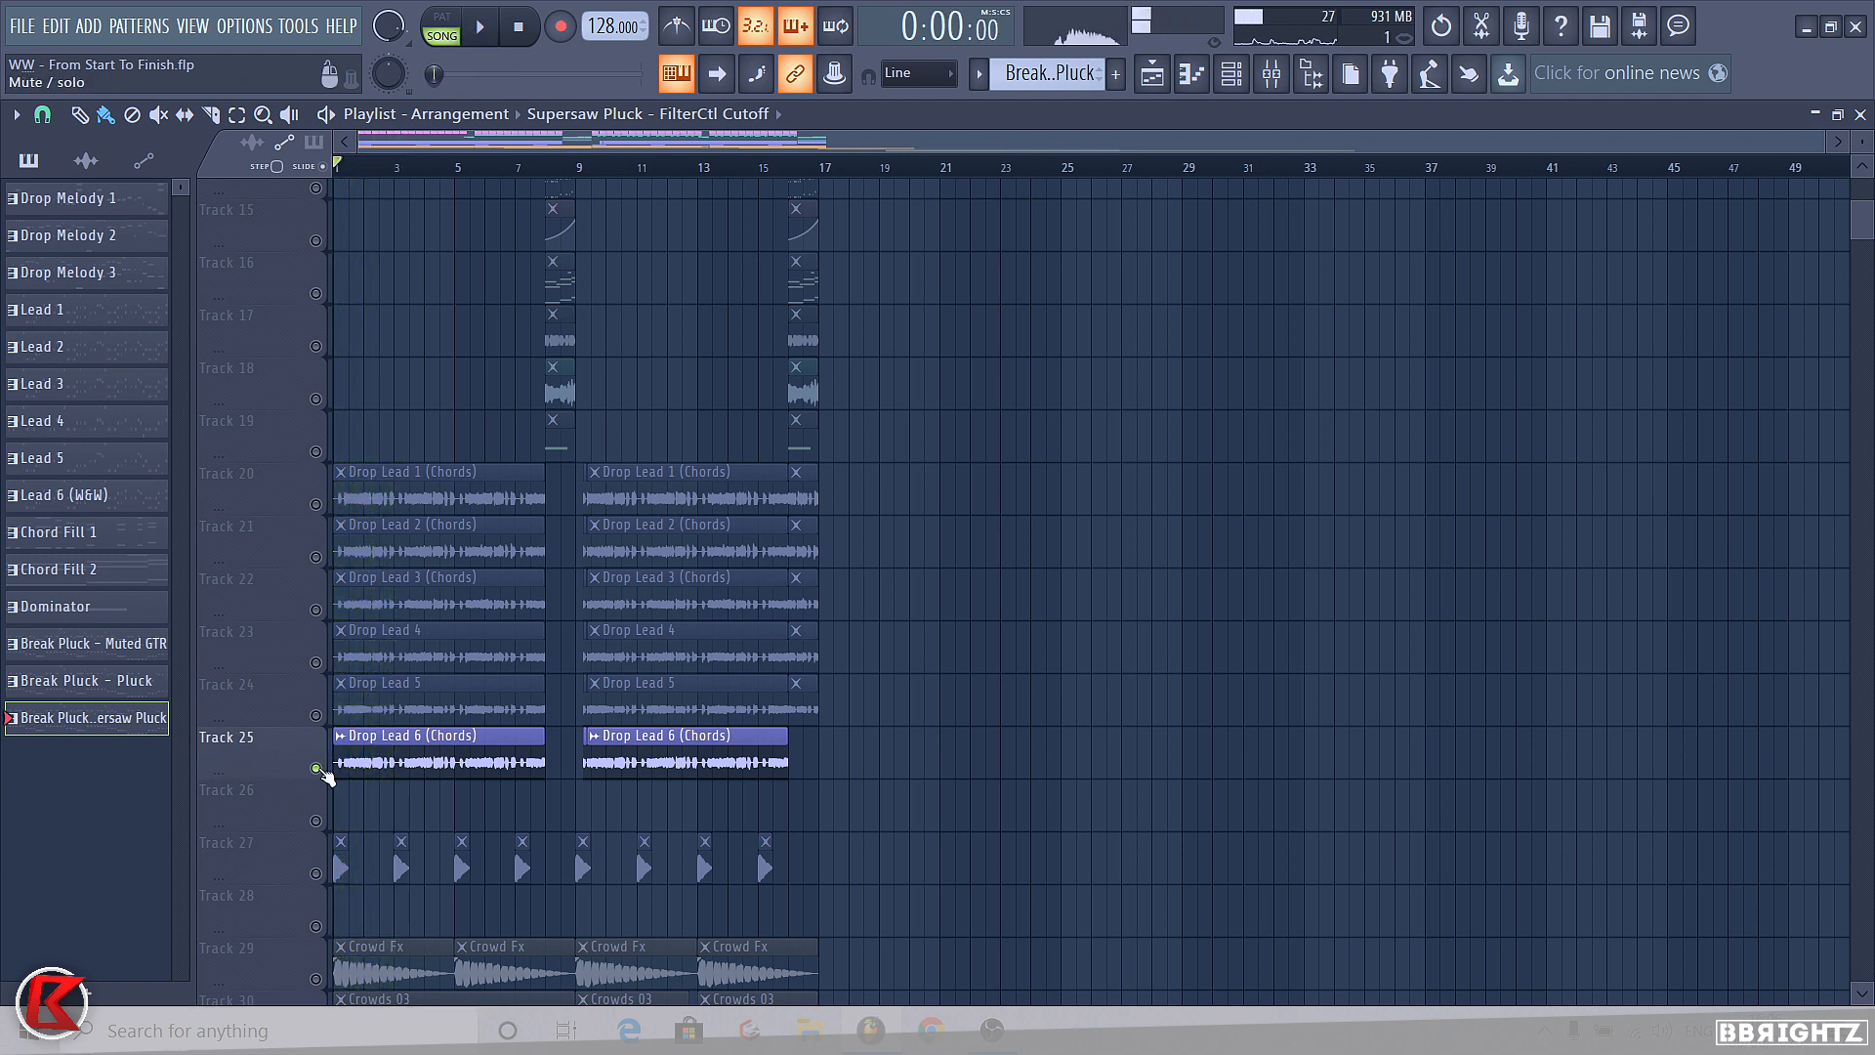
pyautogui.click(319, 770)
# - Solo Tracks 38 and 39 again and play the second Supersaw Pluck clip from bar 27
pyautogui.scroll(-6, 684, 586)
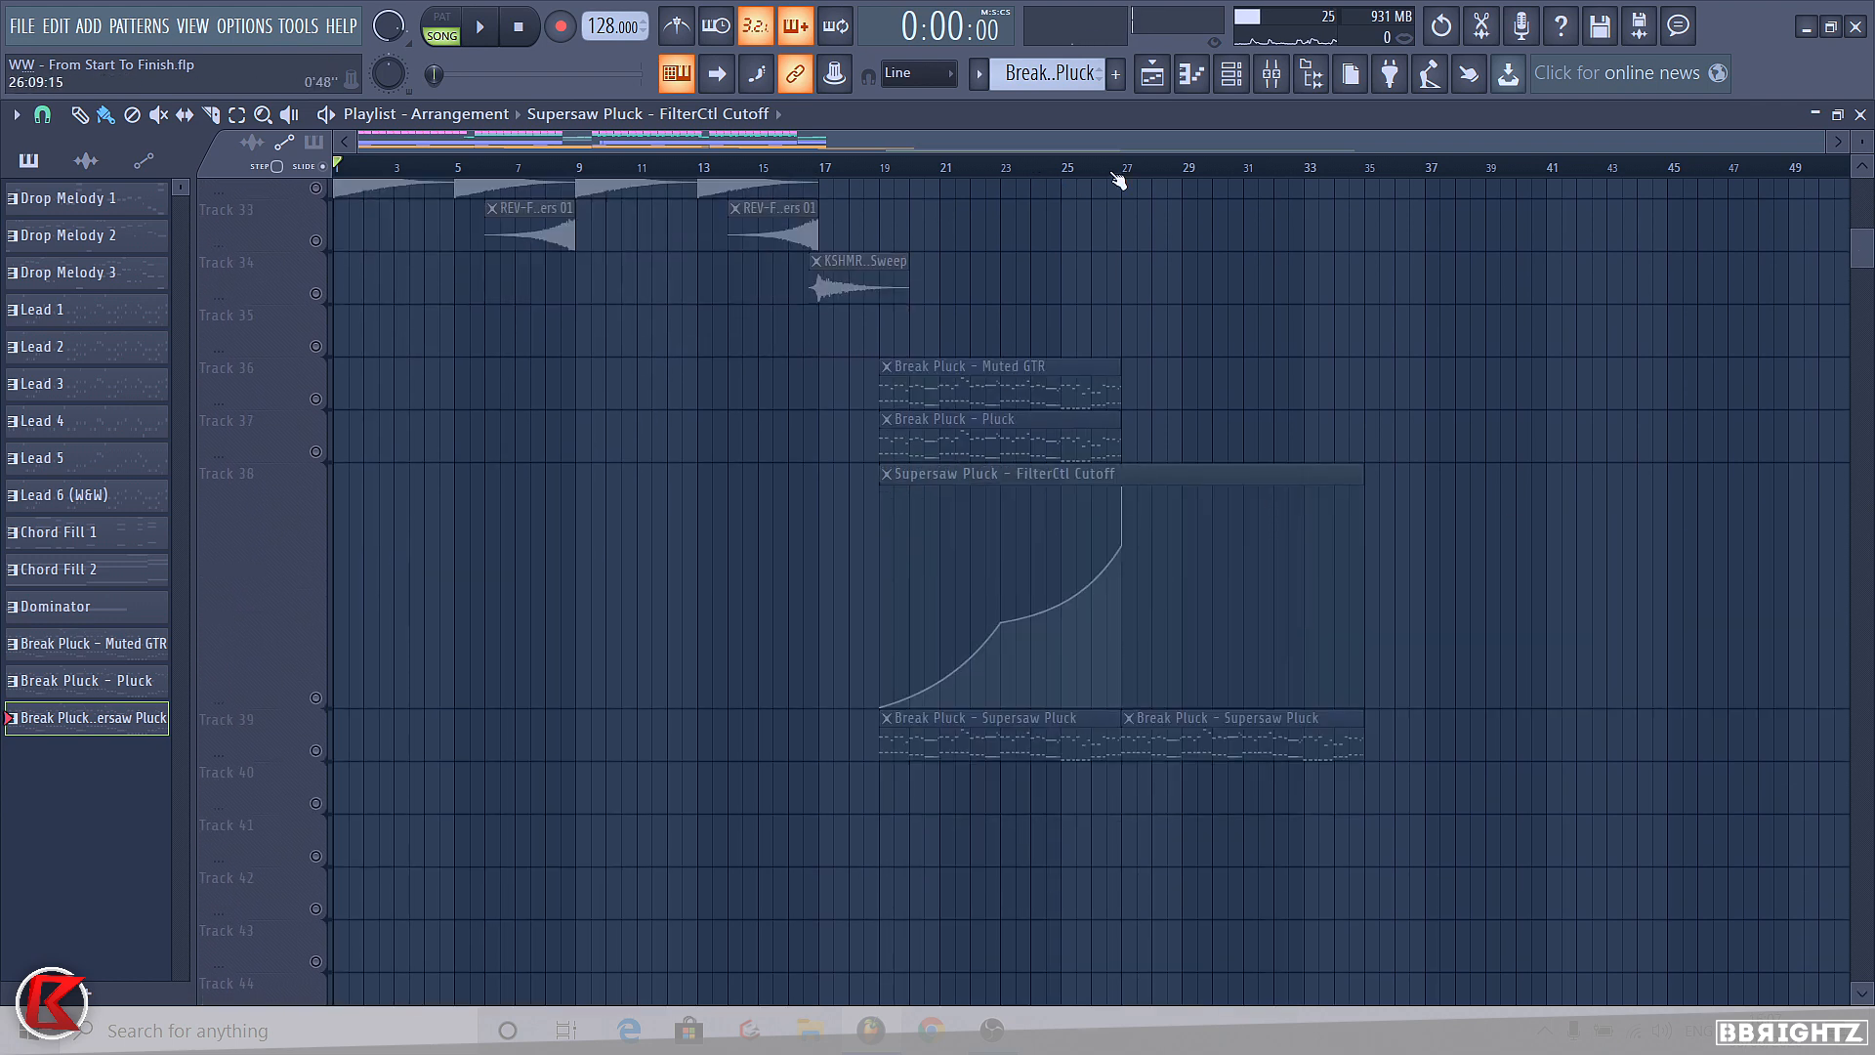
pyautogui.click(315, 750)
pyautogui.click(316, 697)
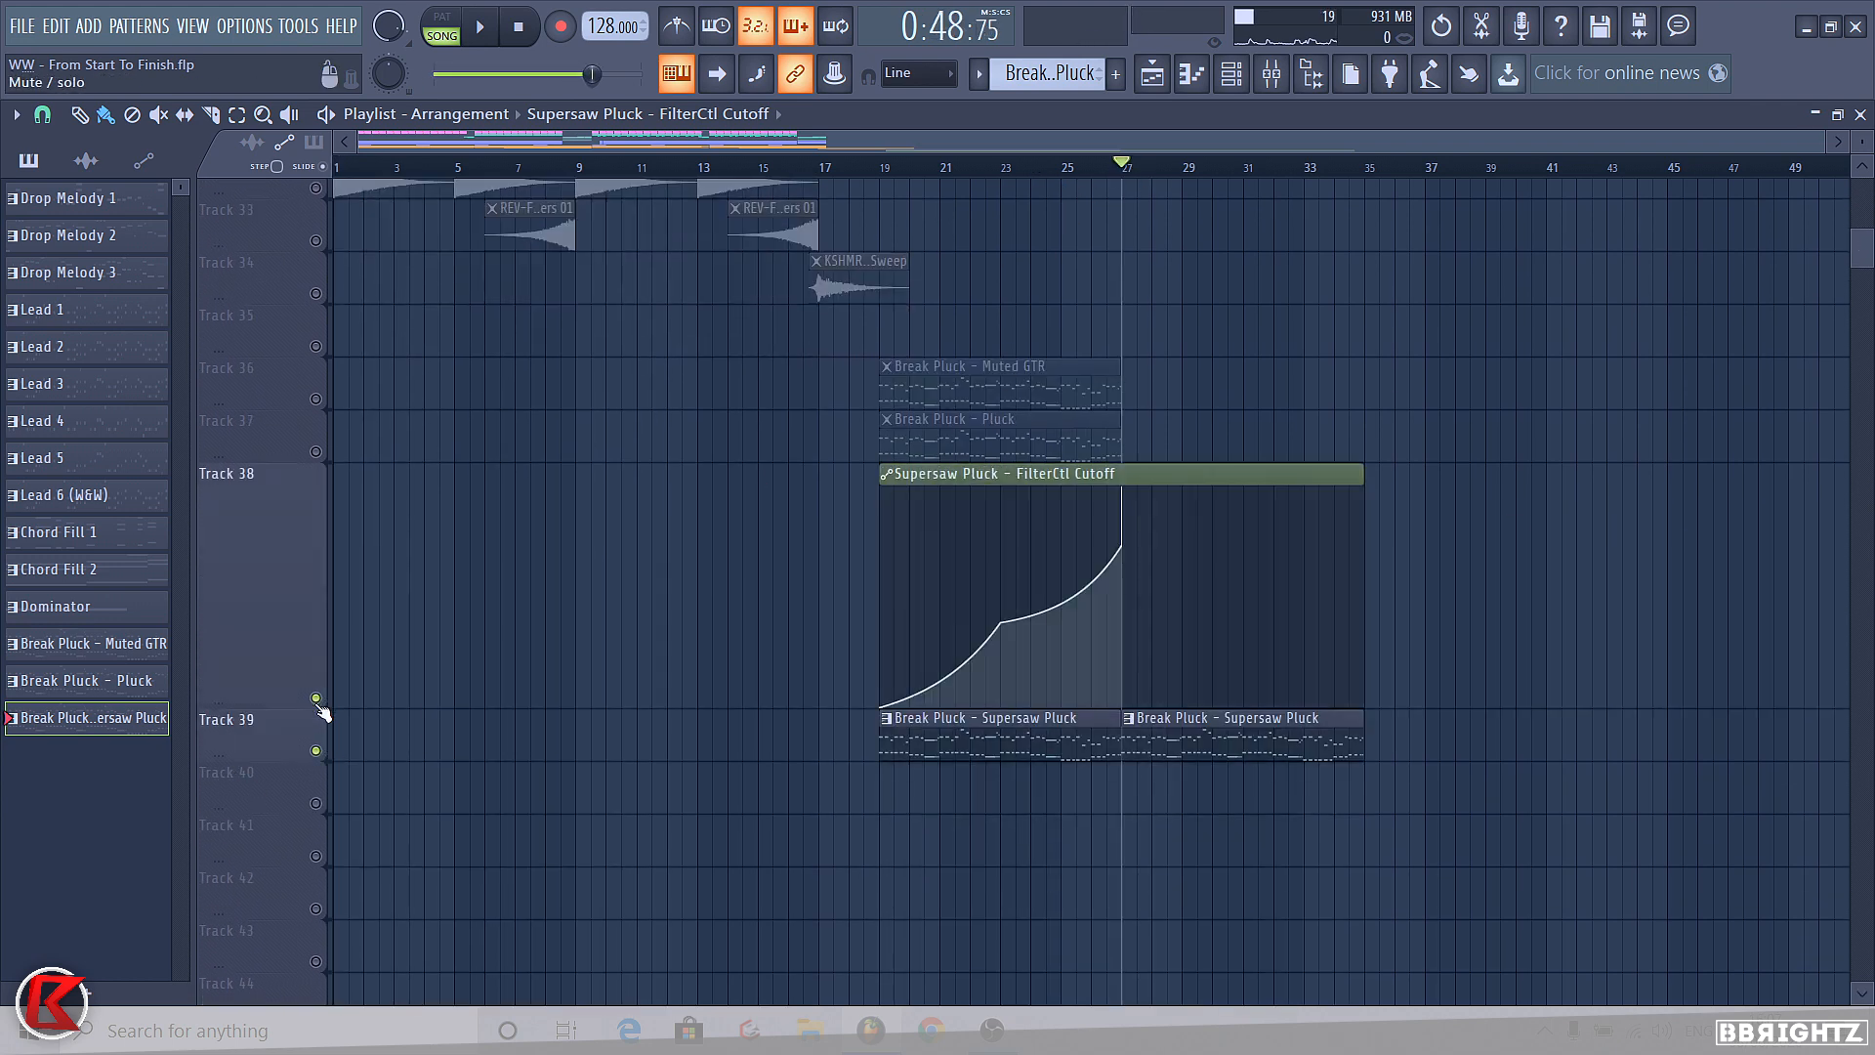
pyautogui.press('space')
# - Reset the enlarged Track 38 to the same height as the other tracks and stop playback
pyautogui.rightClick(303, 653)
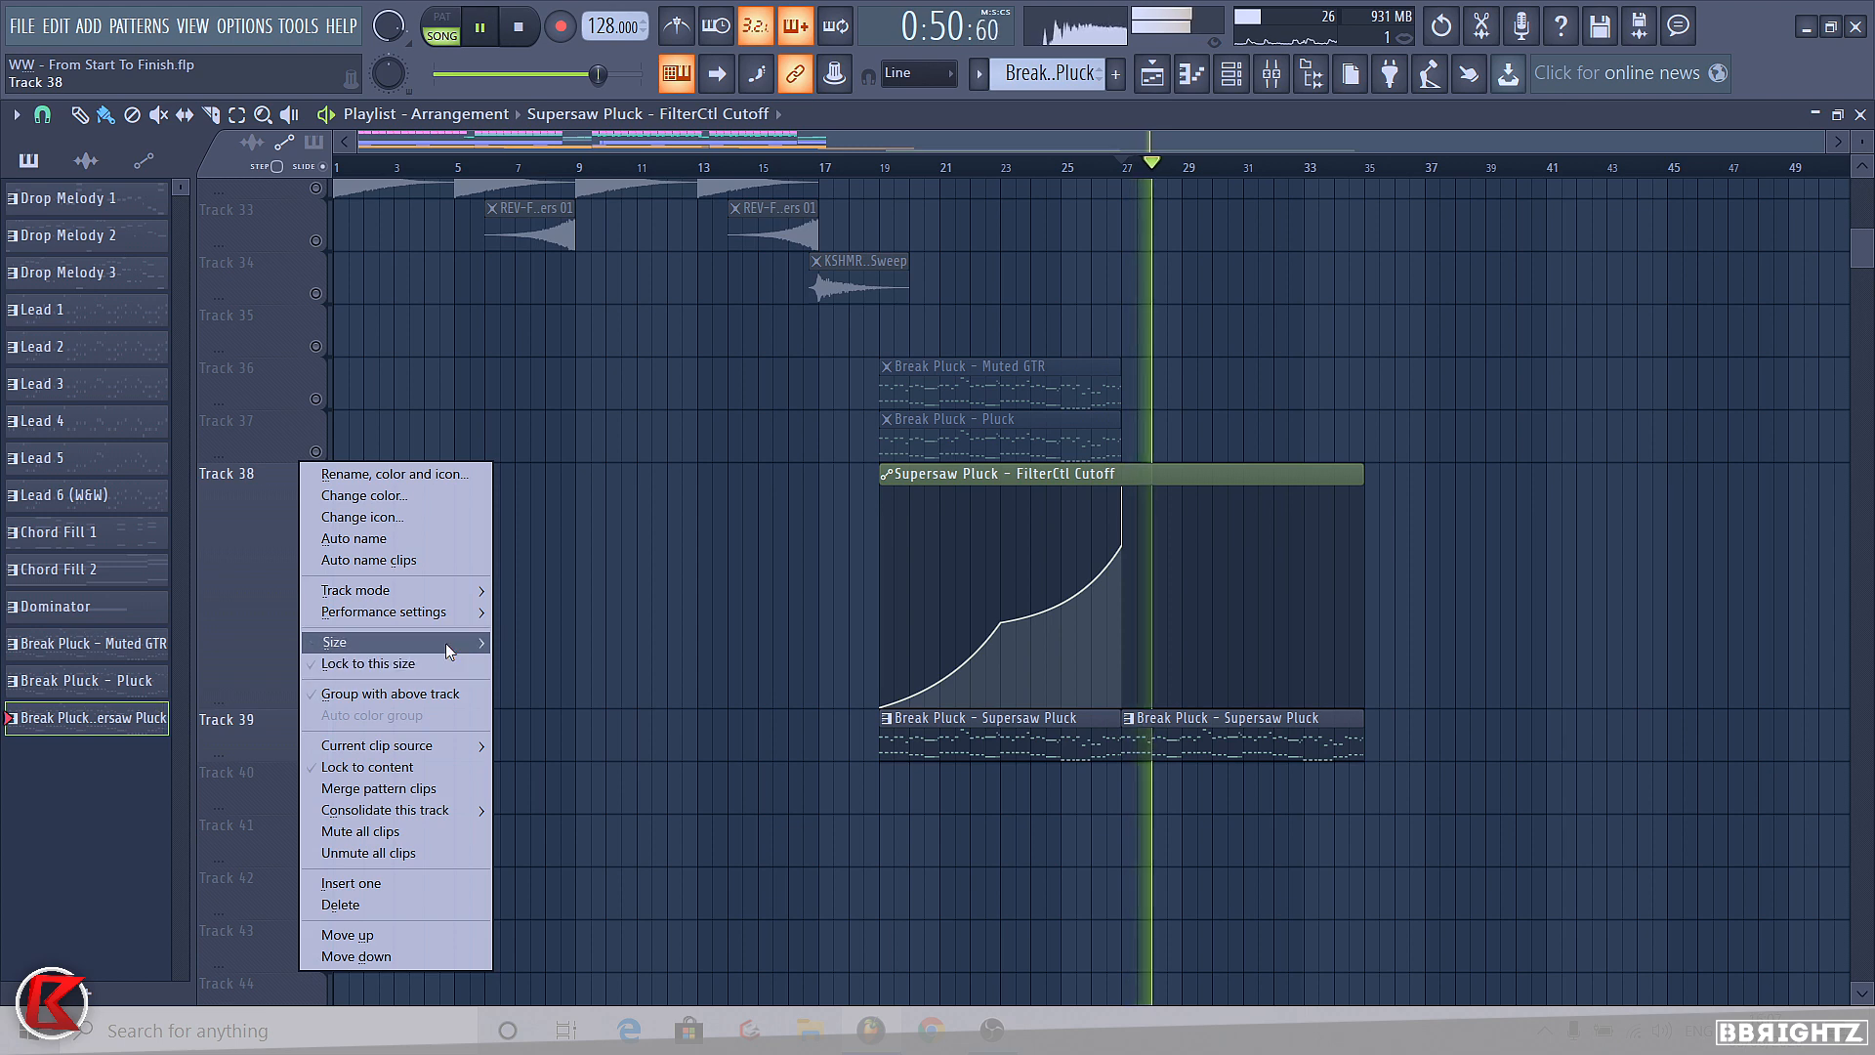
pyautogui.moveTo(446, 643)
pyautogui.click(530, 683)
pyautogui.press('space')
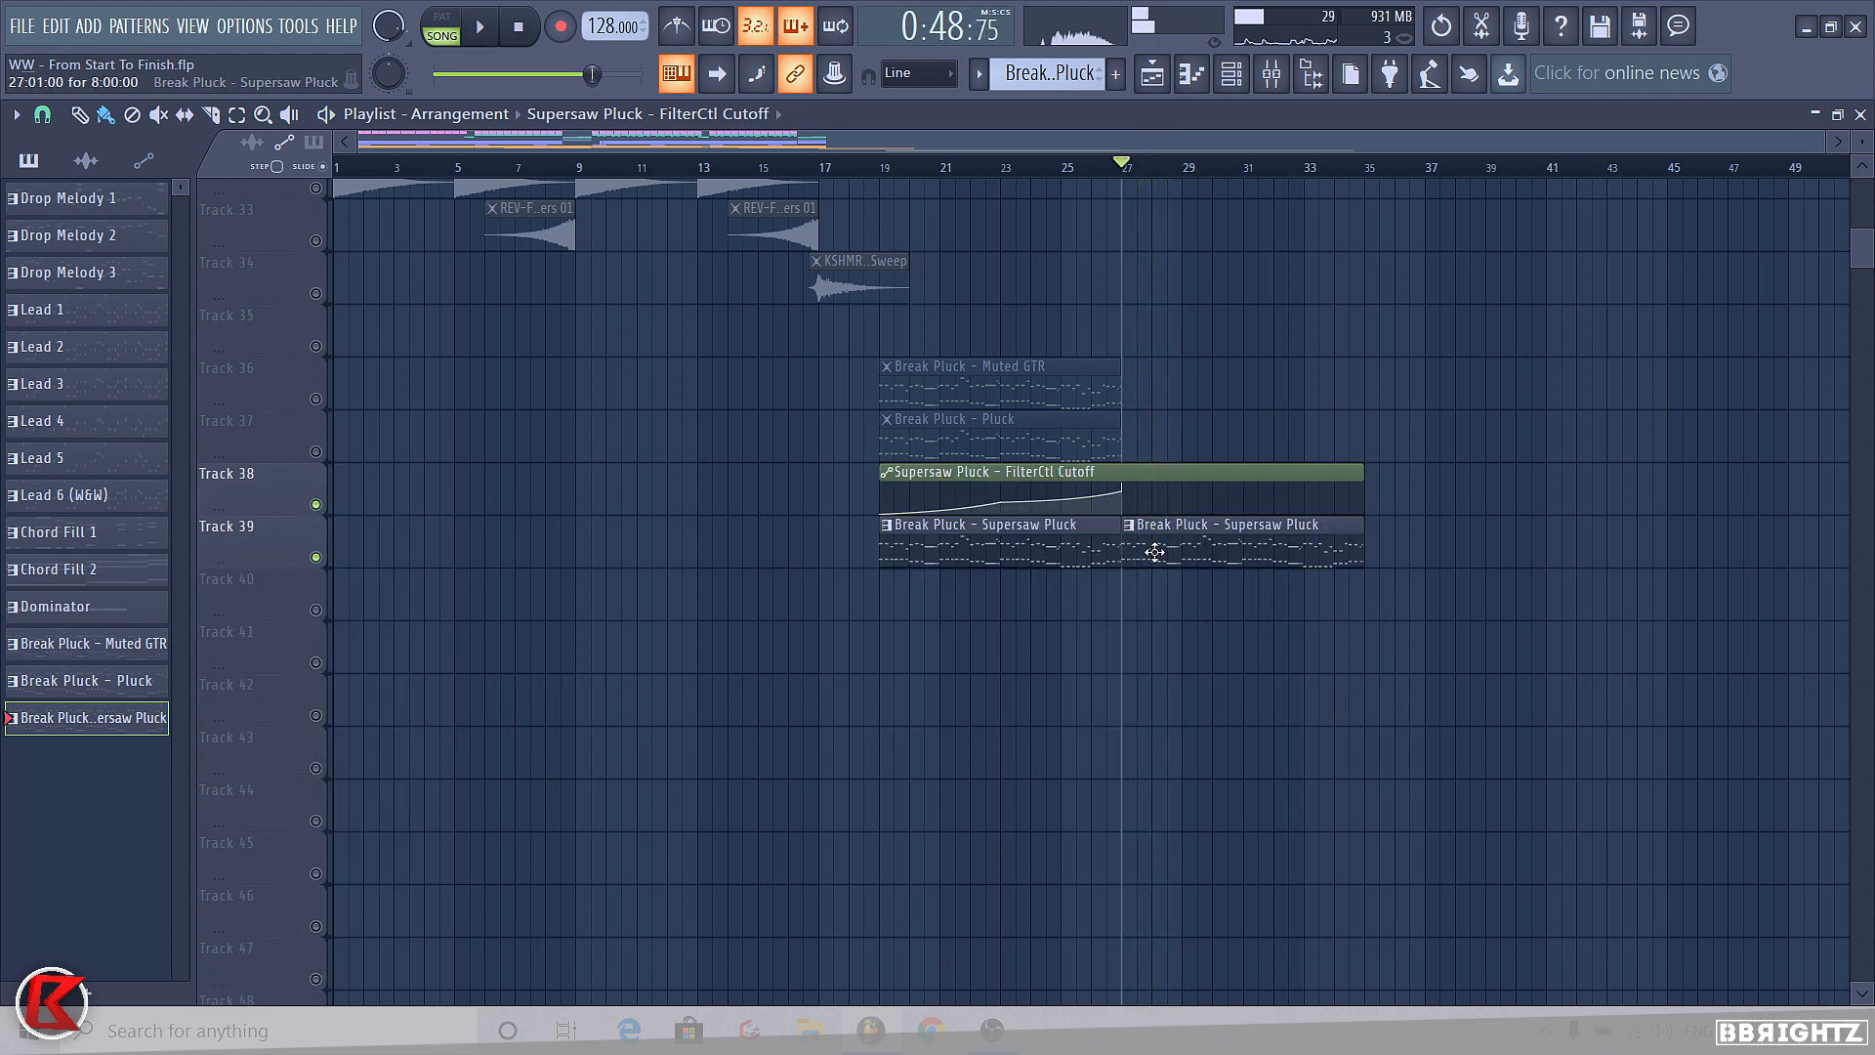
# - Make the Supersaw Pluck clip at bar 27 unique and duplicate its lower row of notes one octave down
pyautogui.click(1130, 523)
pyautogui.click(1176, 675)
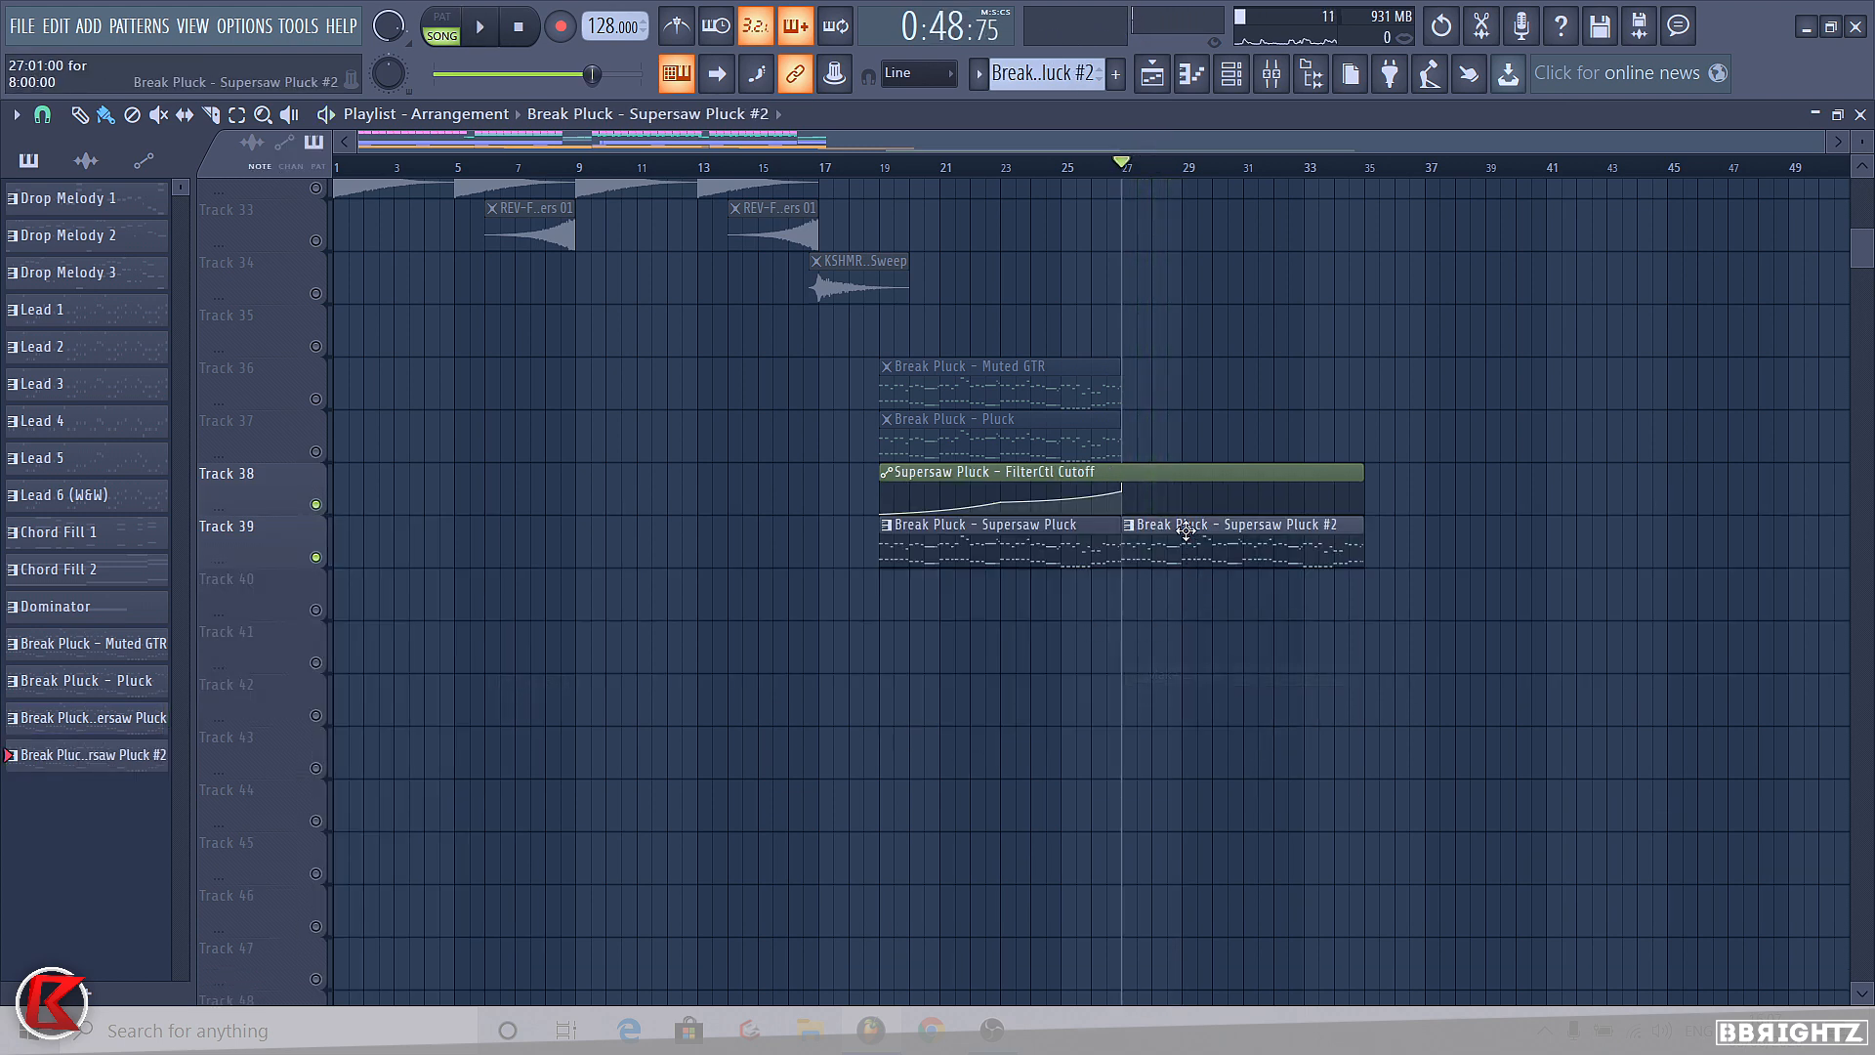
pyautogui.doubleClick(1183, 533)
pyautogui.moveTo(1351, 836); pyautogui.dragTo(98, 591)
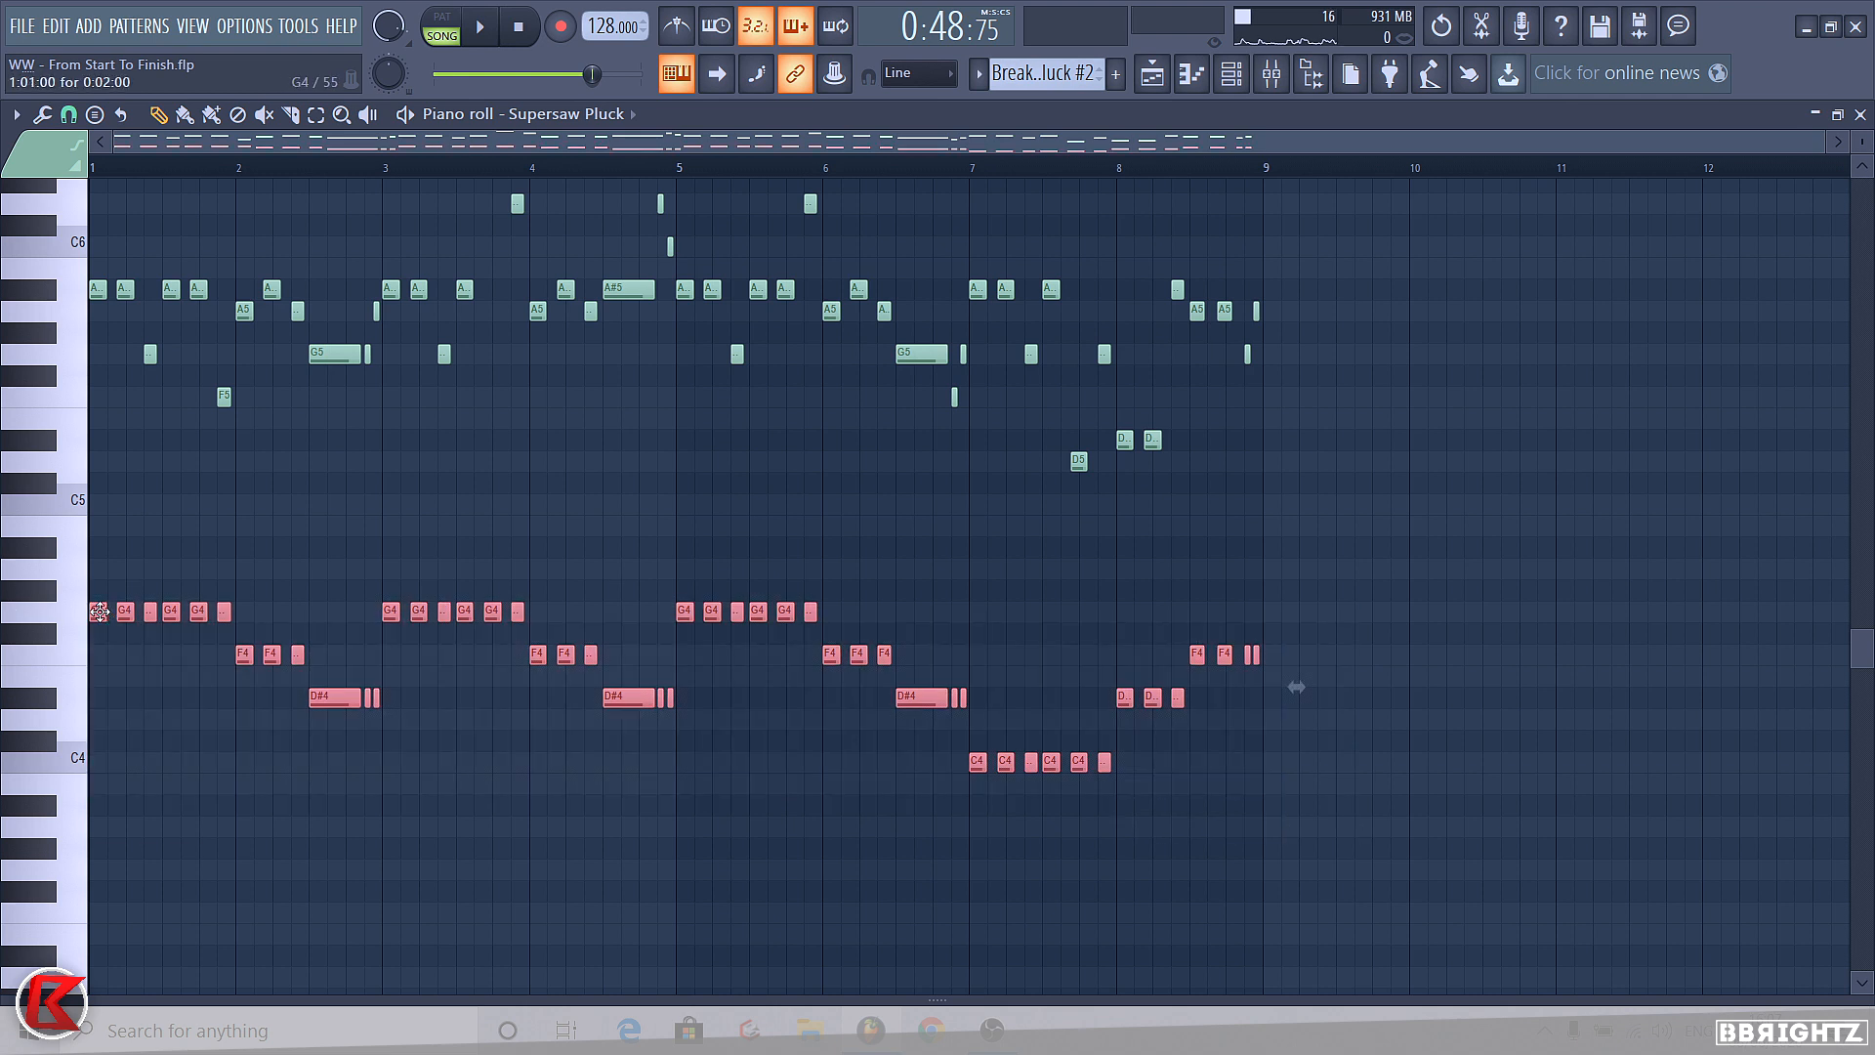
pyautogui.hotkey('ctrl', 'Down')
# - Play the Supersaw Pluck around bar 27 to hear the added lower octave in the piano roll and playlist
pyautogui.press('space')
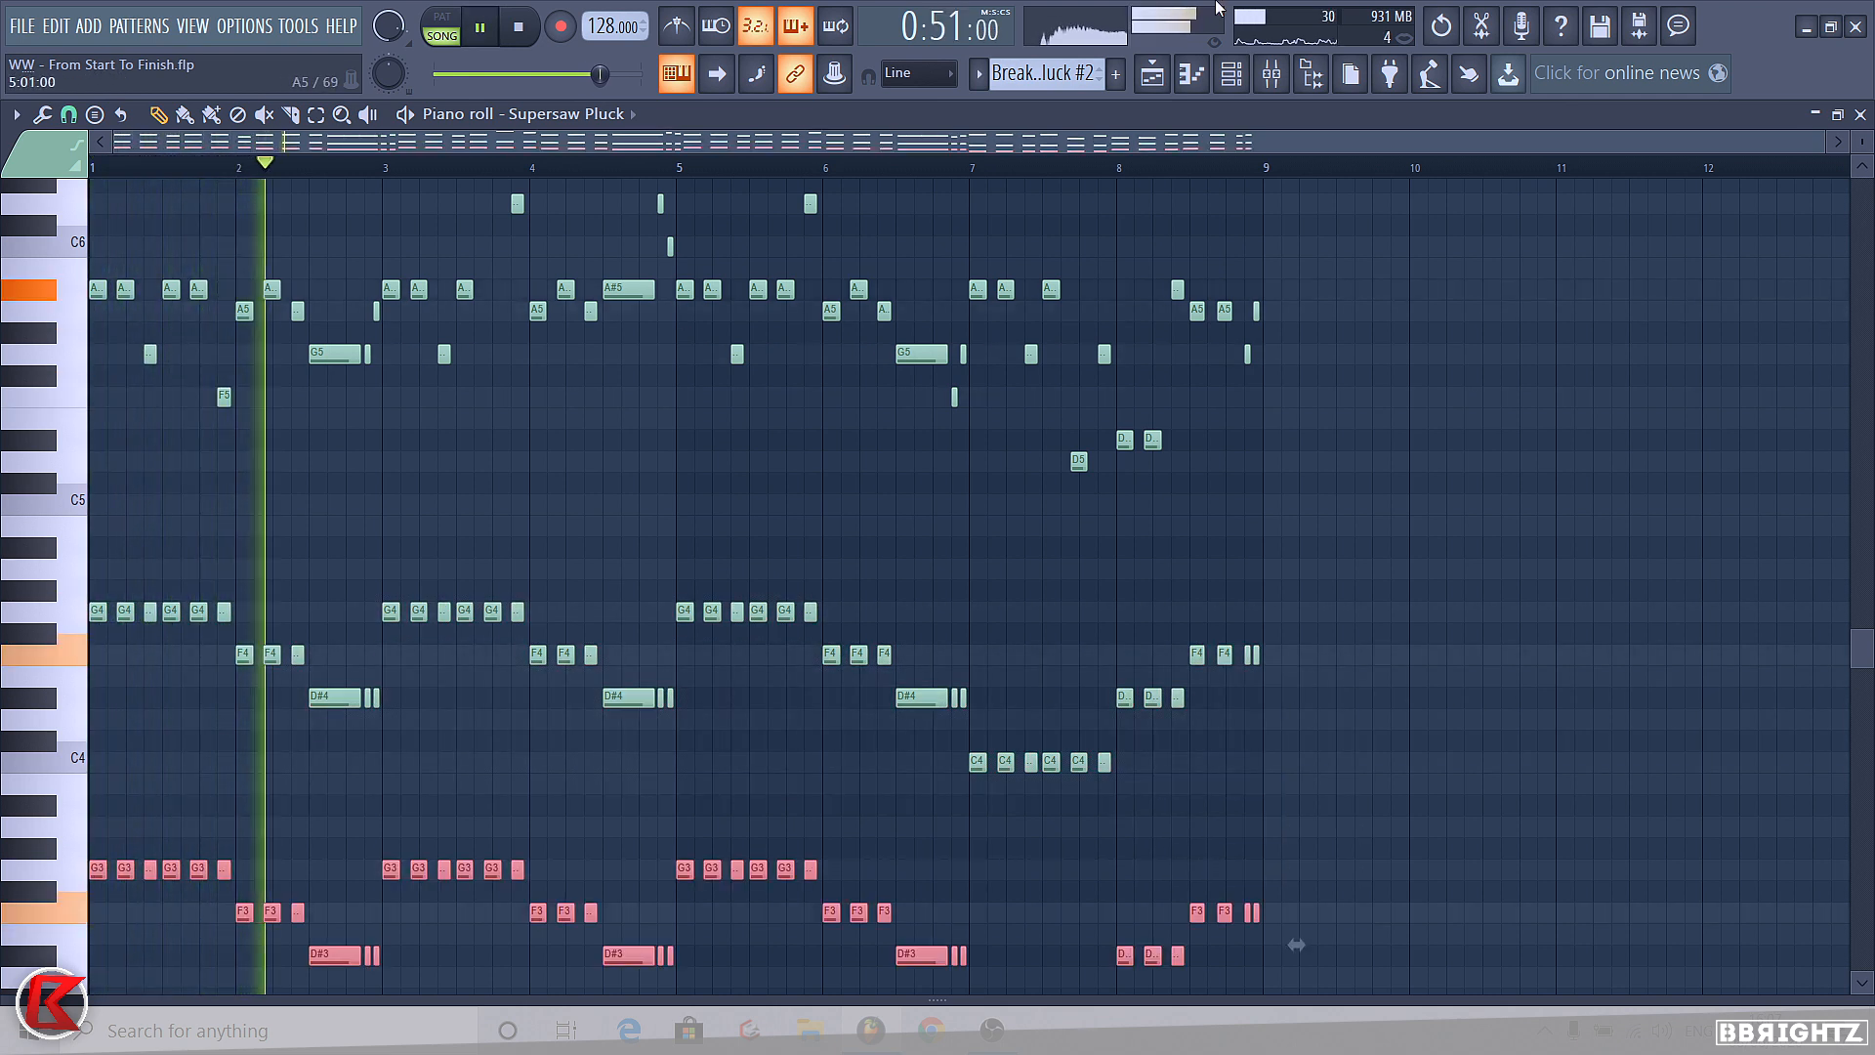
pyautogui.press('space')
pyautogui.press('F5')
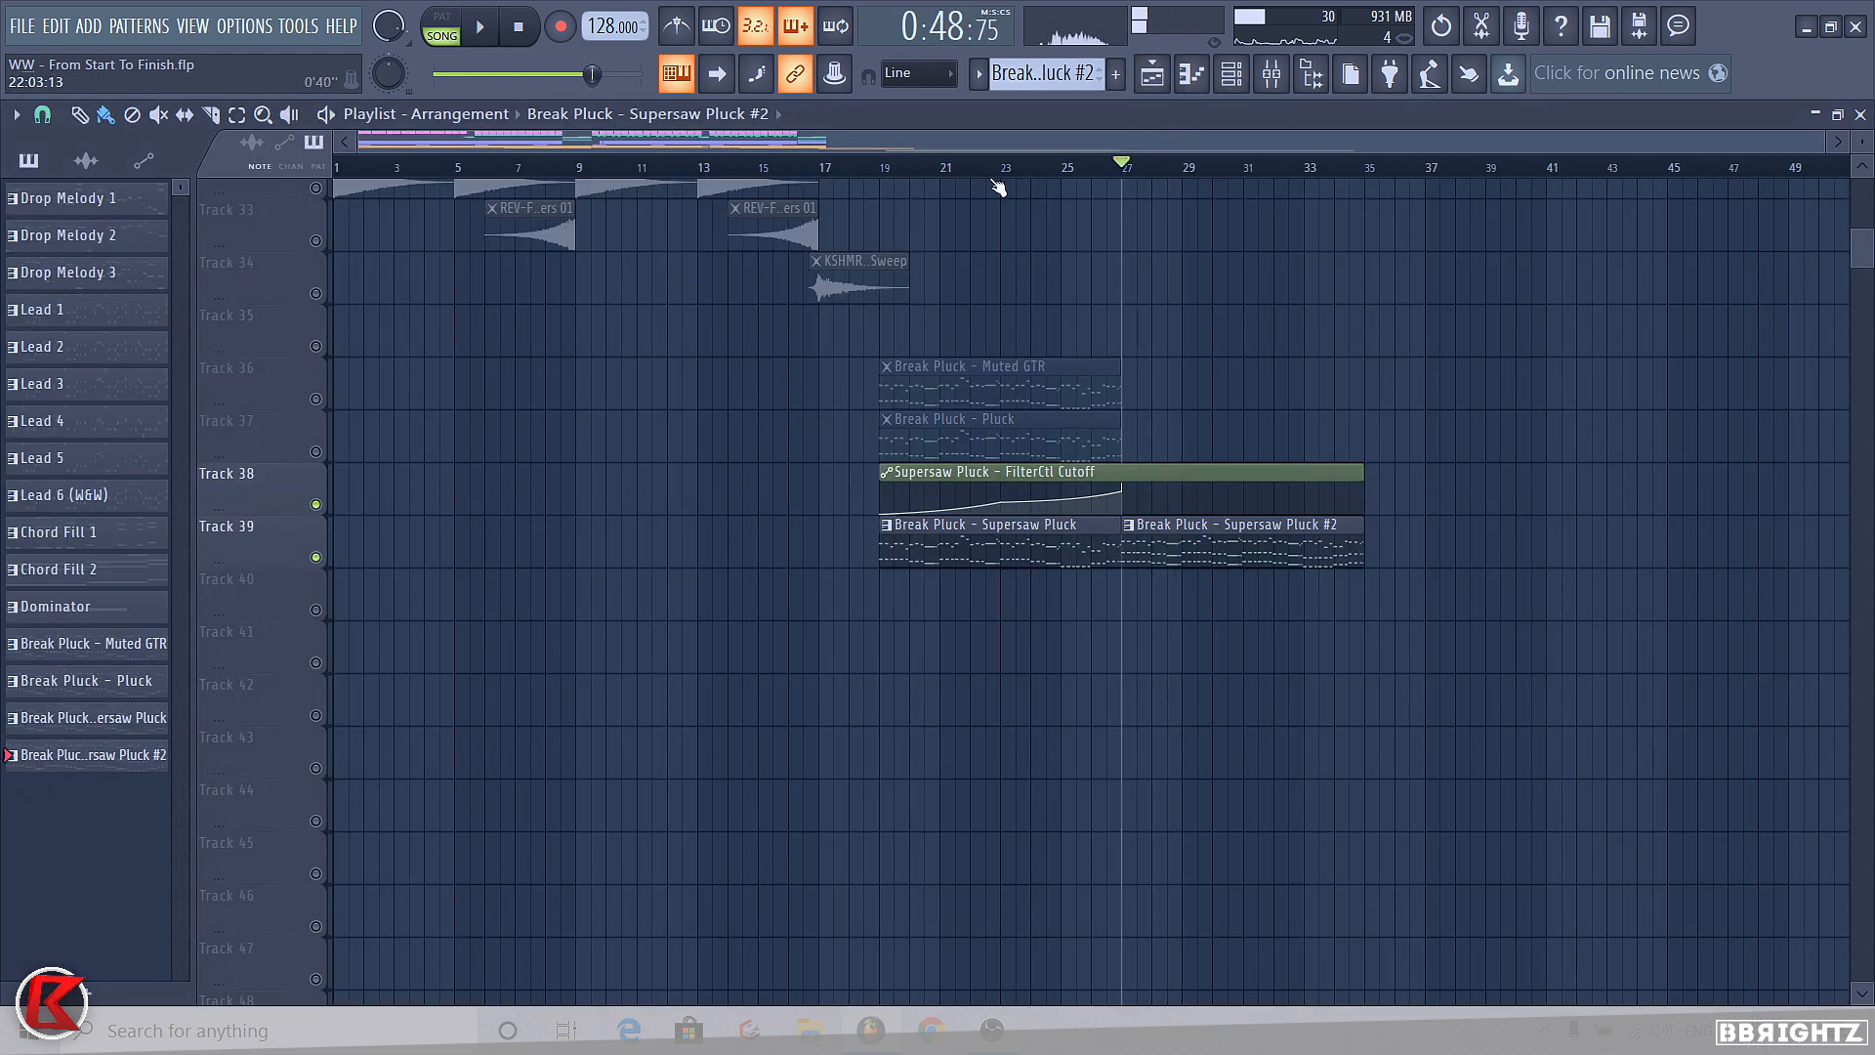
pyautogui.scroll(1, 998, 188)
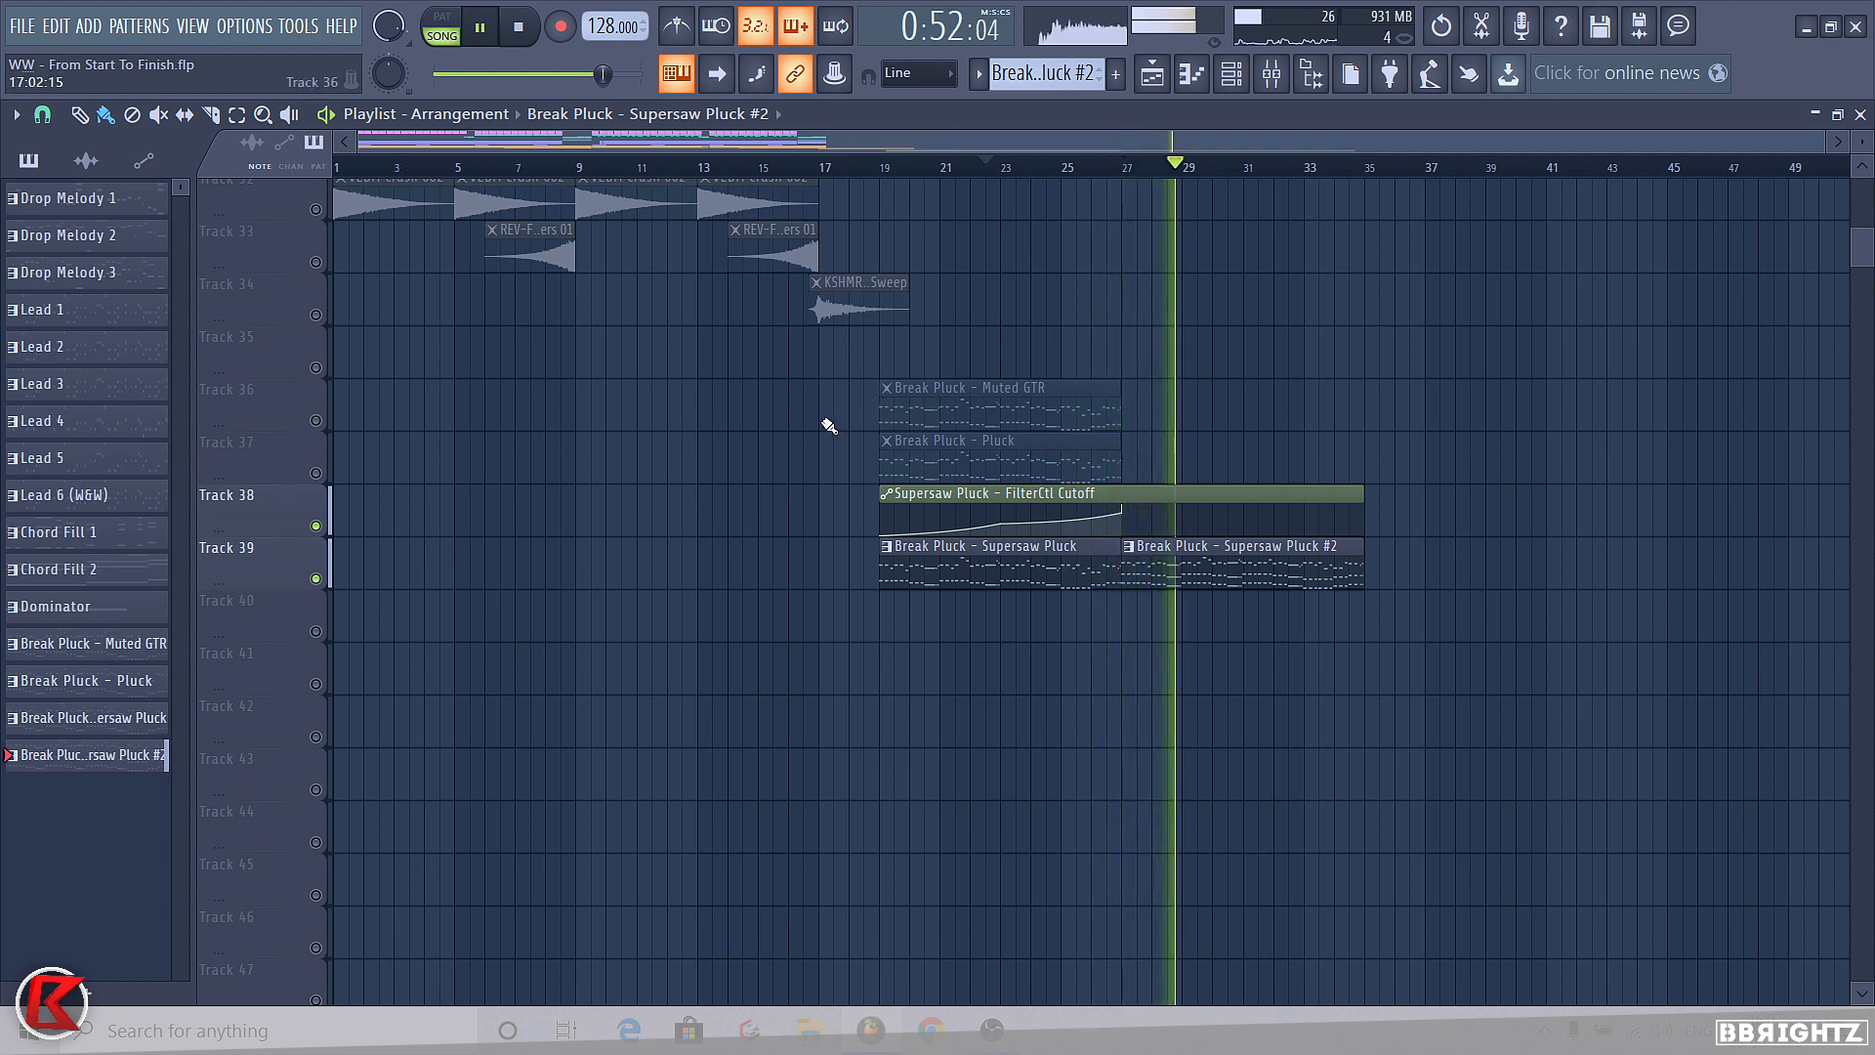
# - Mute the Supersaw Pluck clips and their cutoff automation, turn on Track 36 and play Break Pluck - Muted GTR from bar 19
pyautogui.press('space')
pyautogui.scroll(3, 1084, 532)
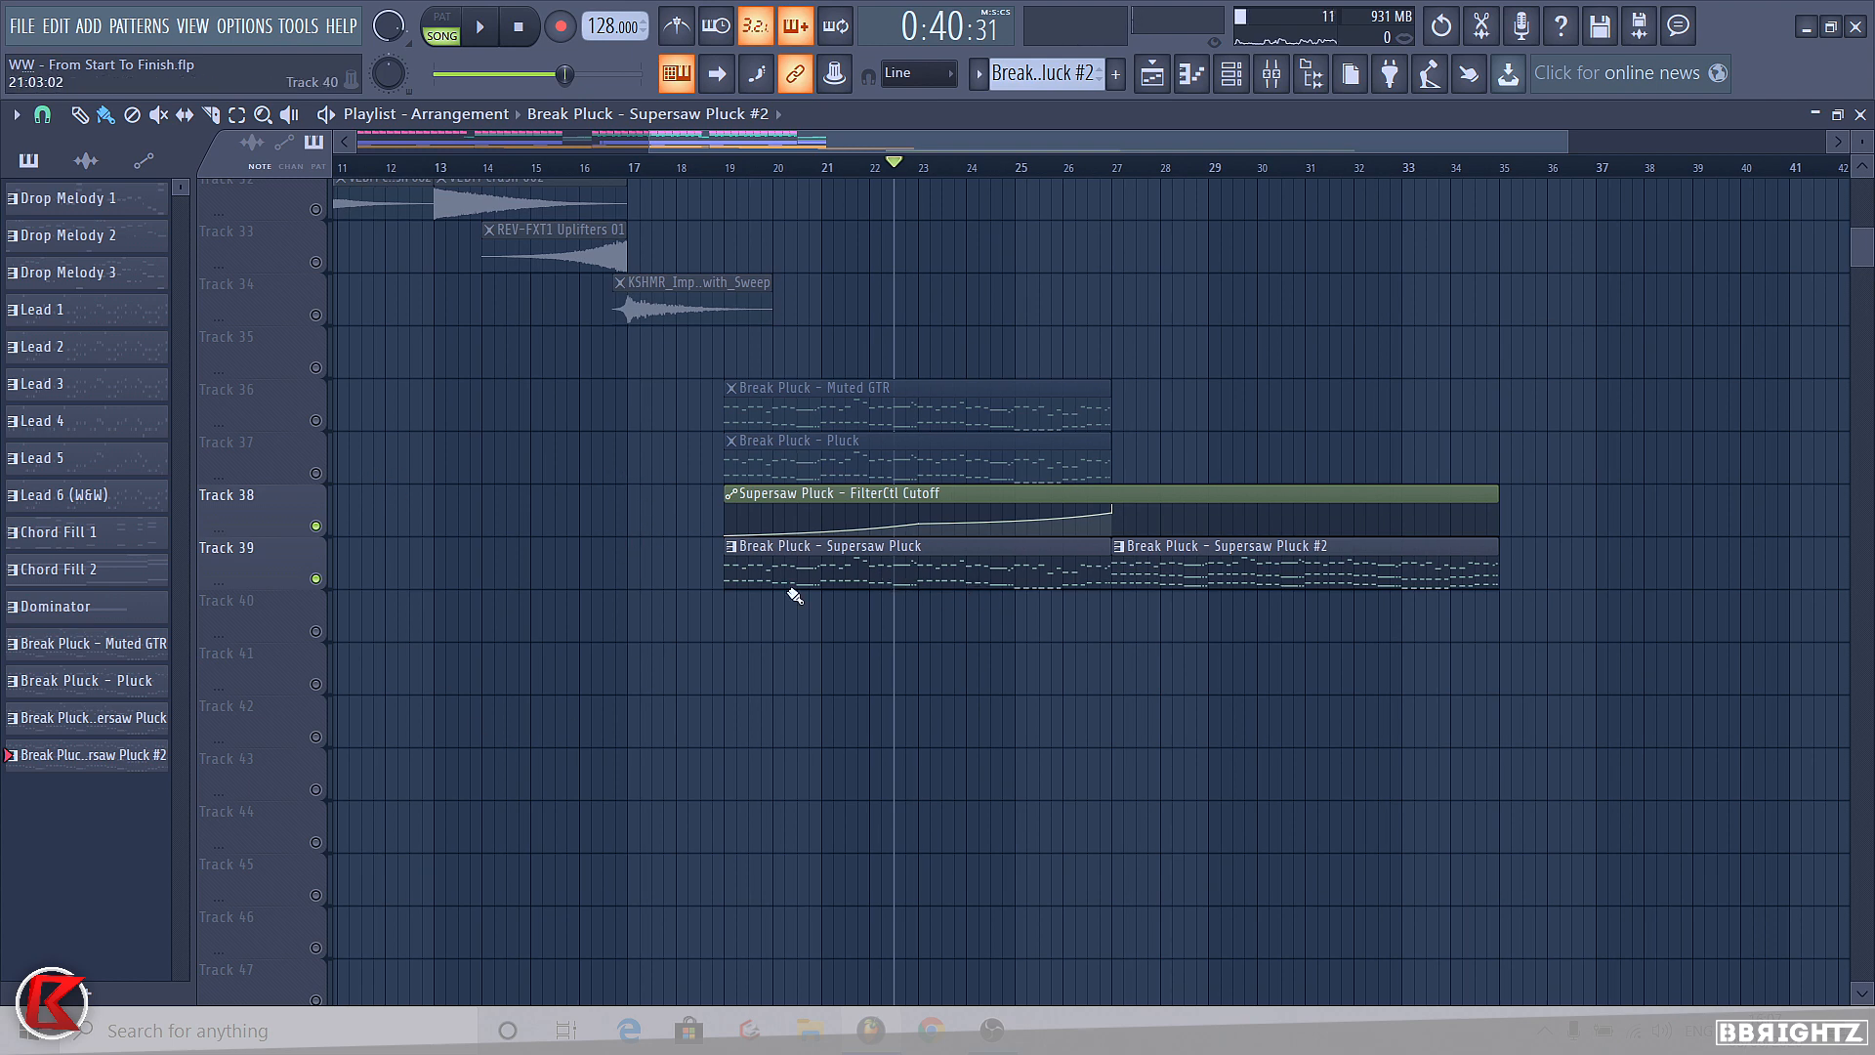
pyautogui.rightClick(1330, 539)
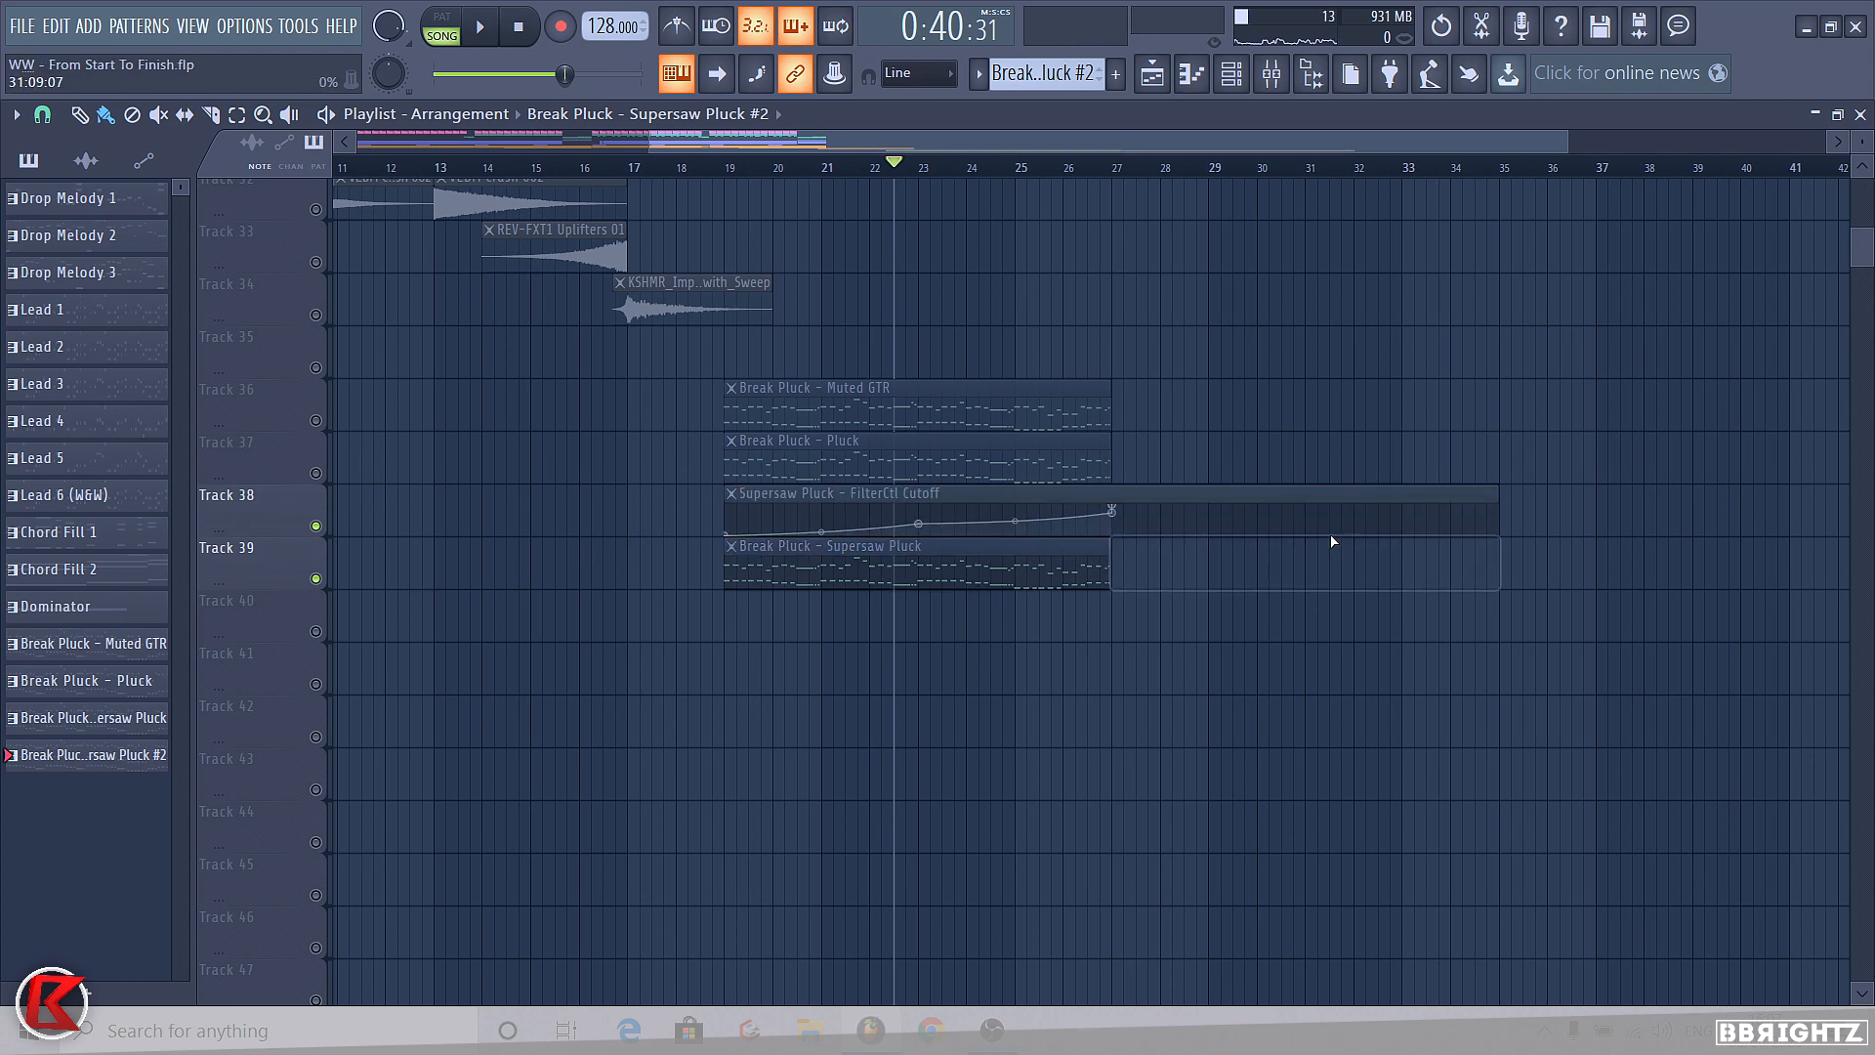
pyautogui.click(726, 168)
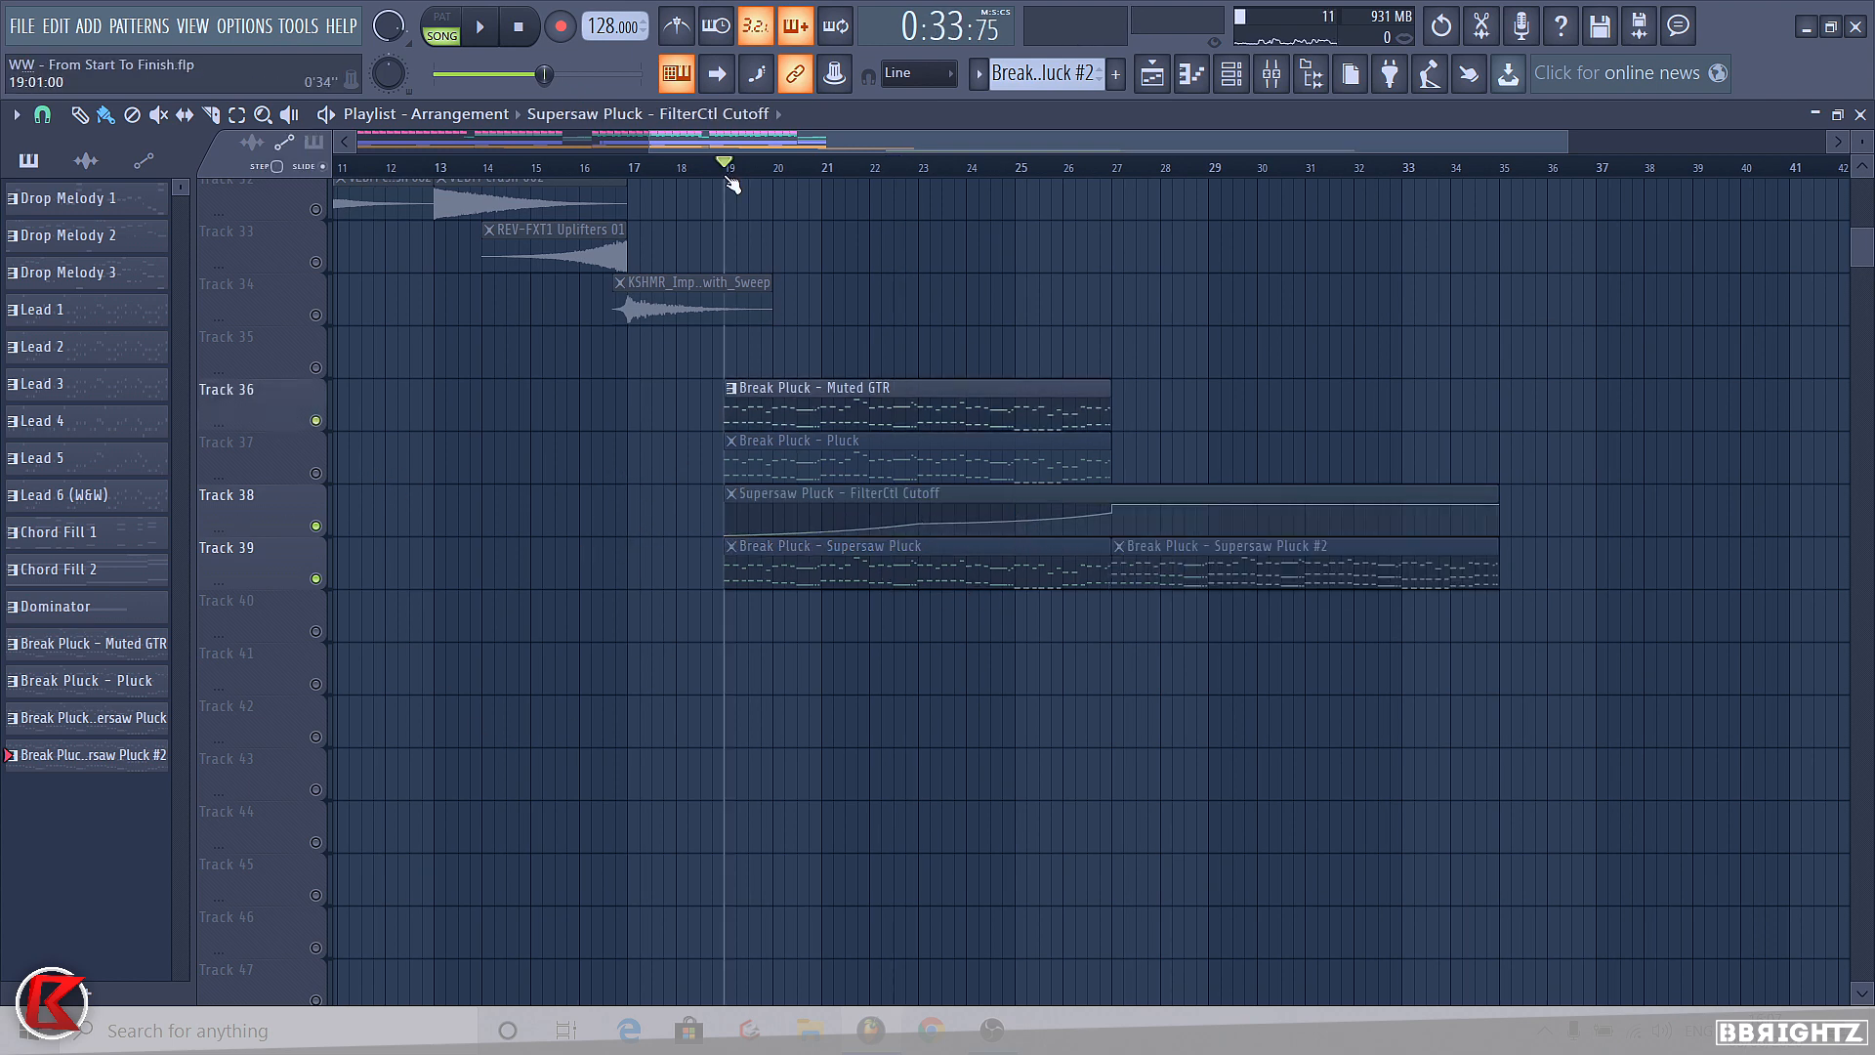
pyautogui.press('space')
pyautogui.scroll(-1, 739, 415)
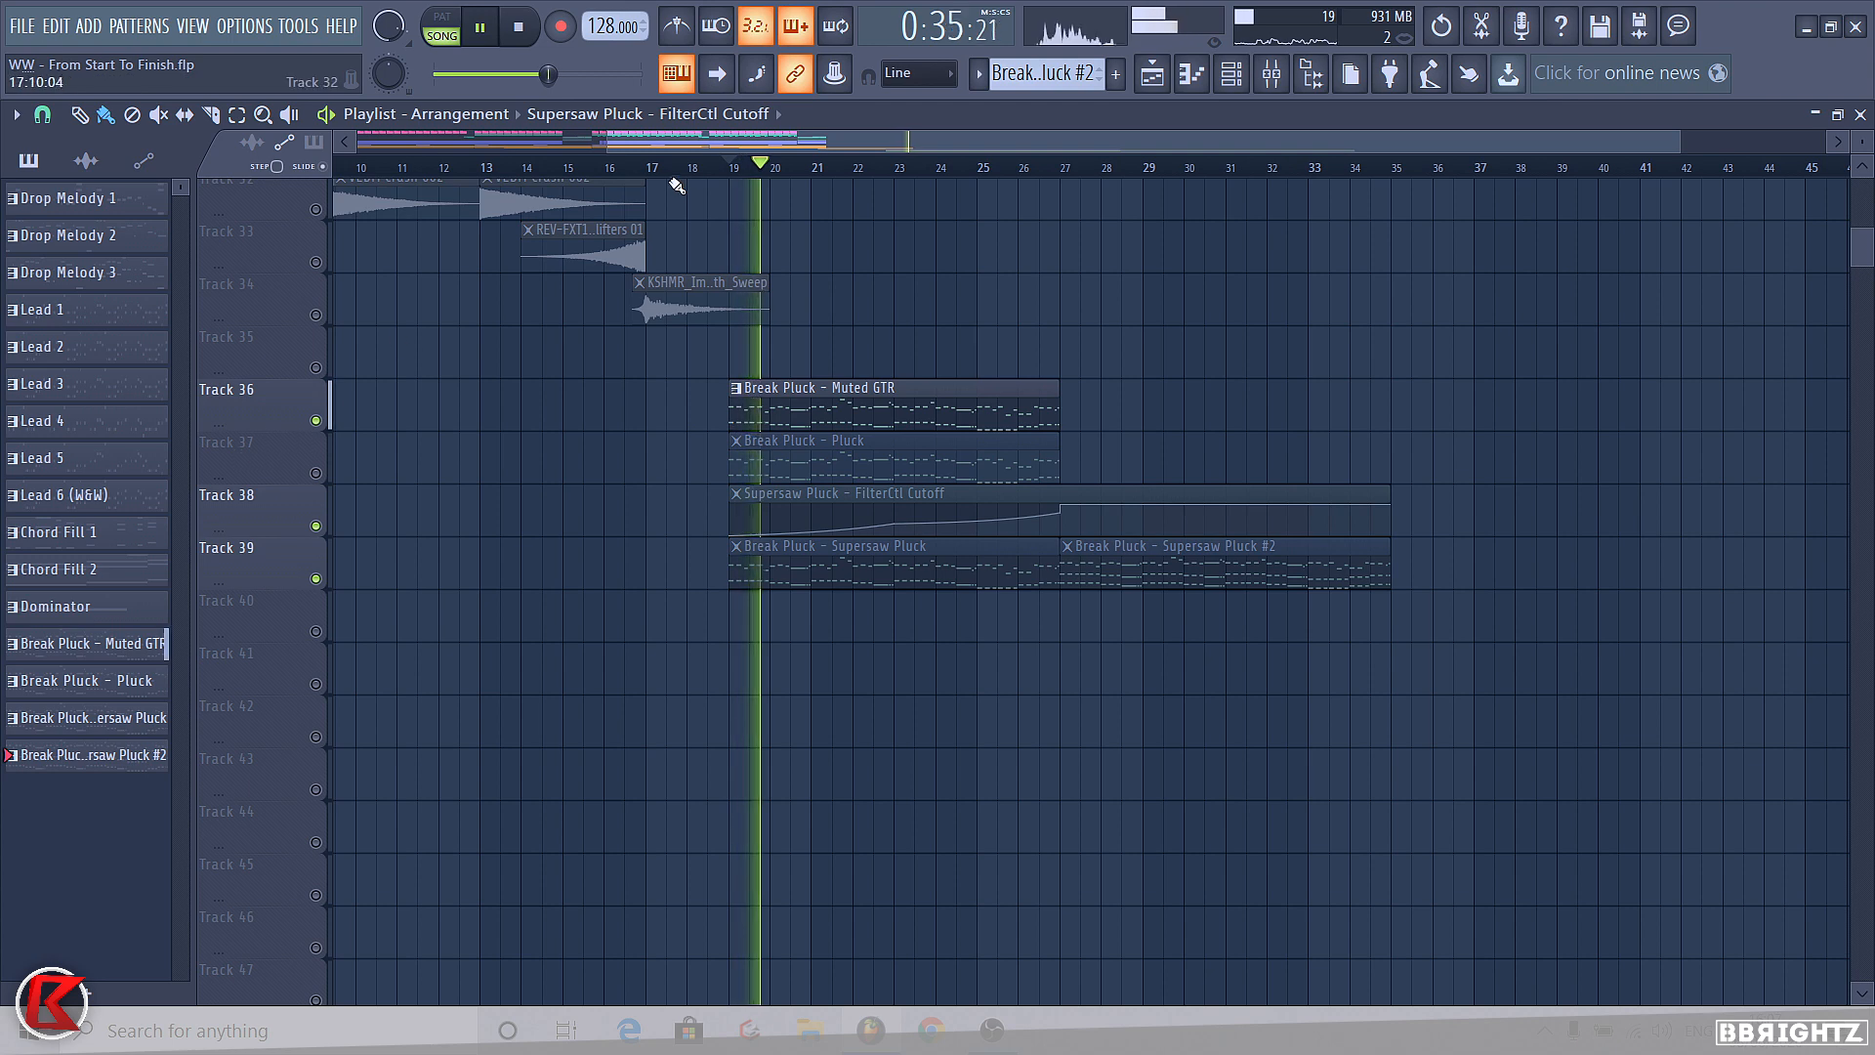
# - Add Fruity Parametric EQ 2 to the Muted GTR mixer track, boosting the band 7 high shelf about 6 dB and dipping band 4 slightly in the low mids
pyautogui.click(1271, 76)
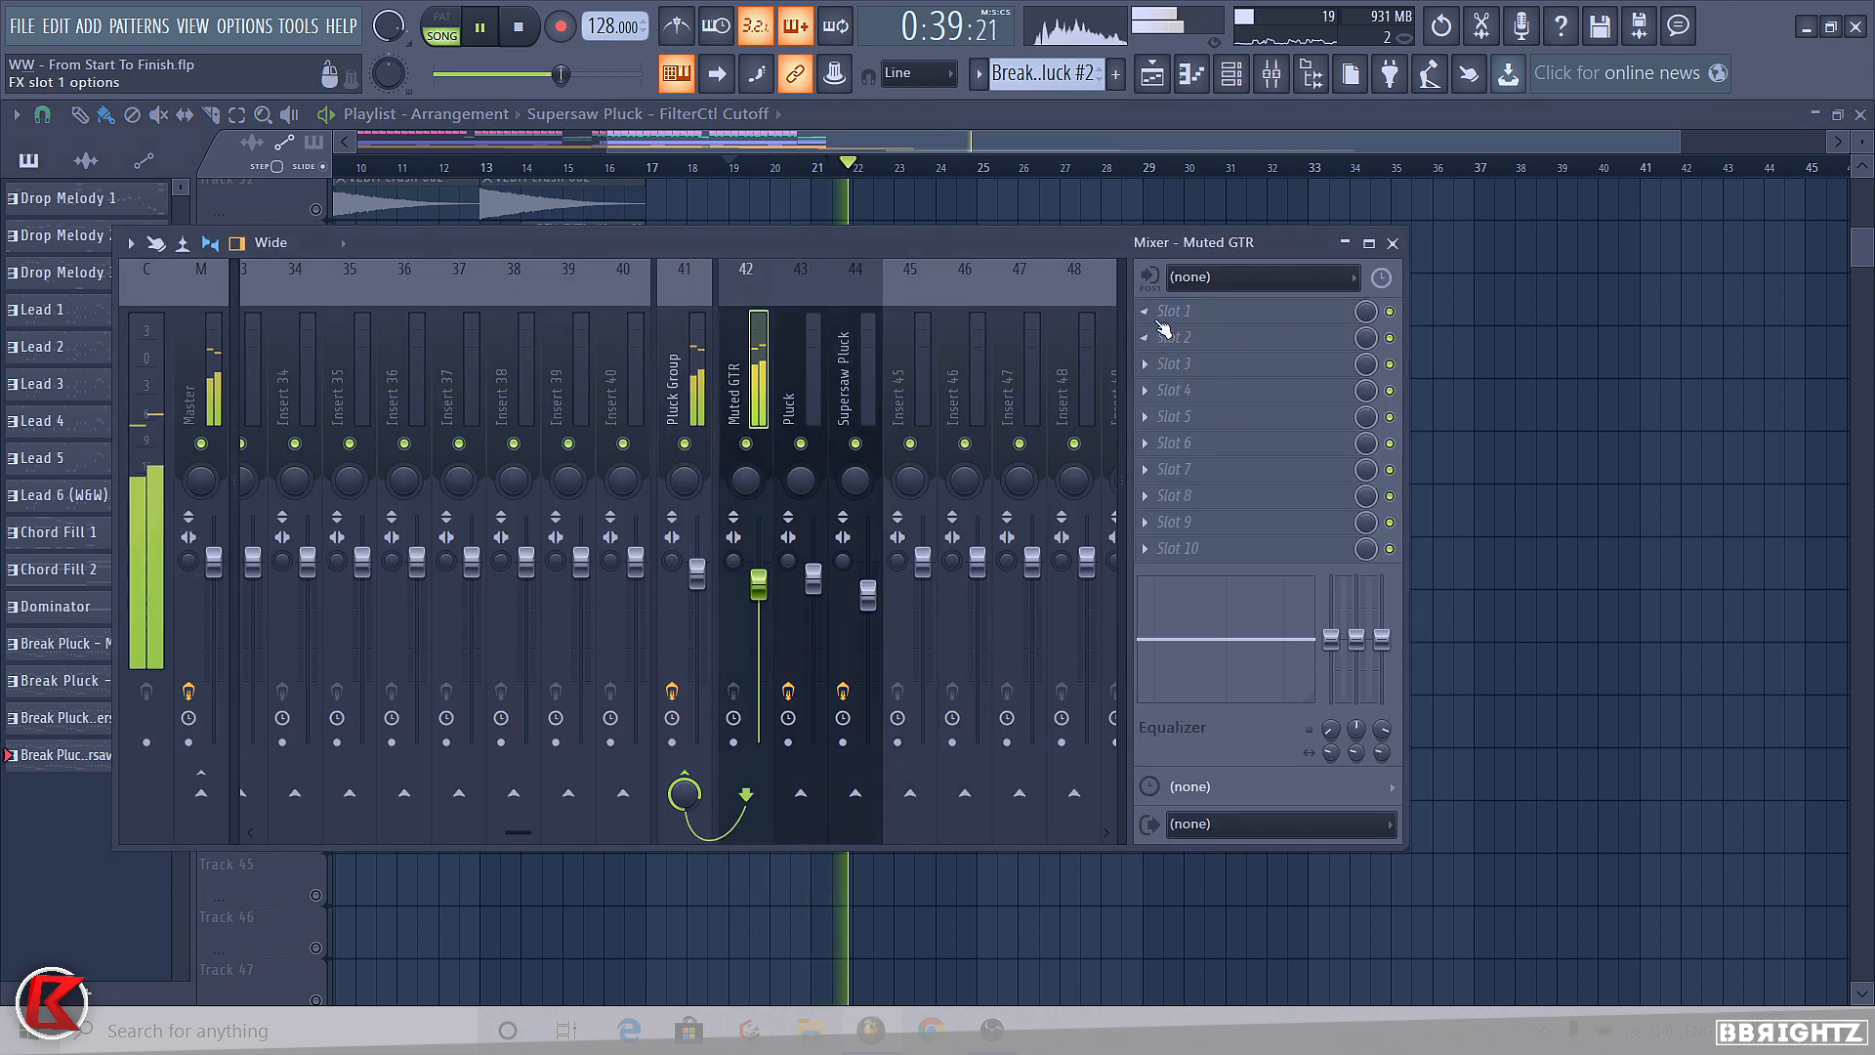
pyautogui.click(1161, 319)
pyautogui.click(830, 333)
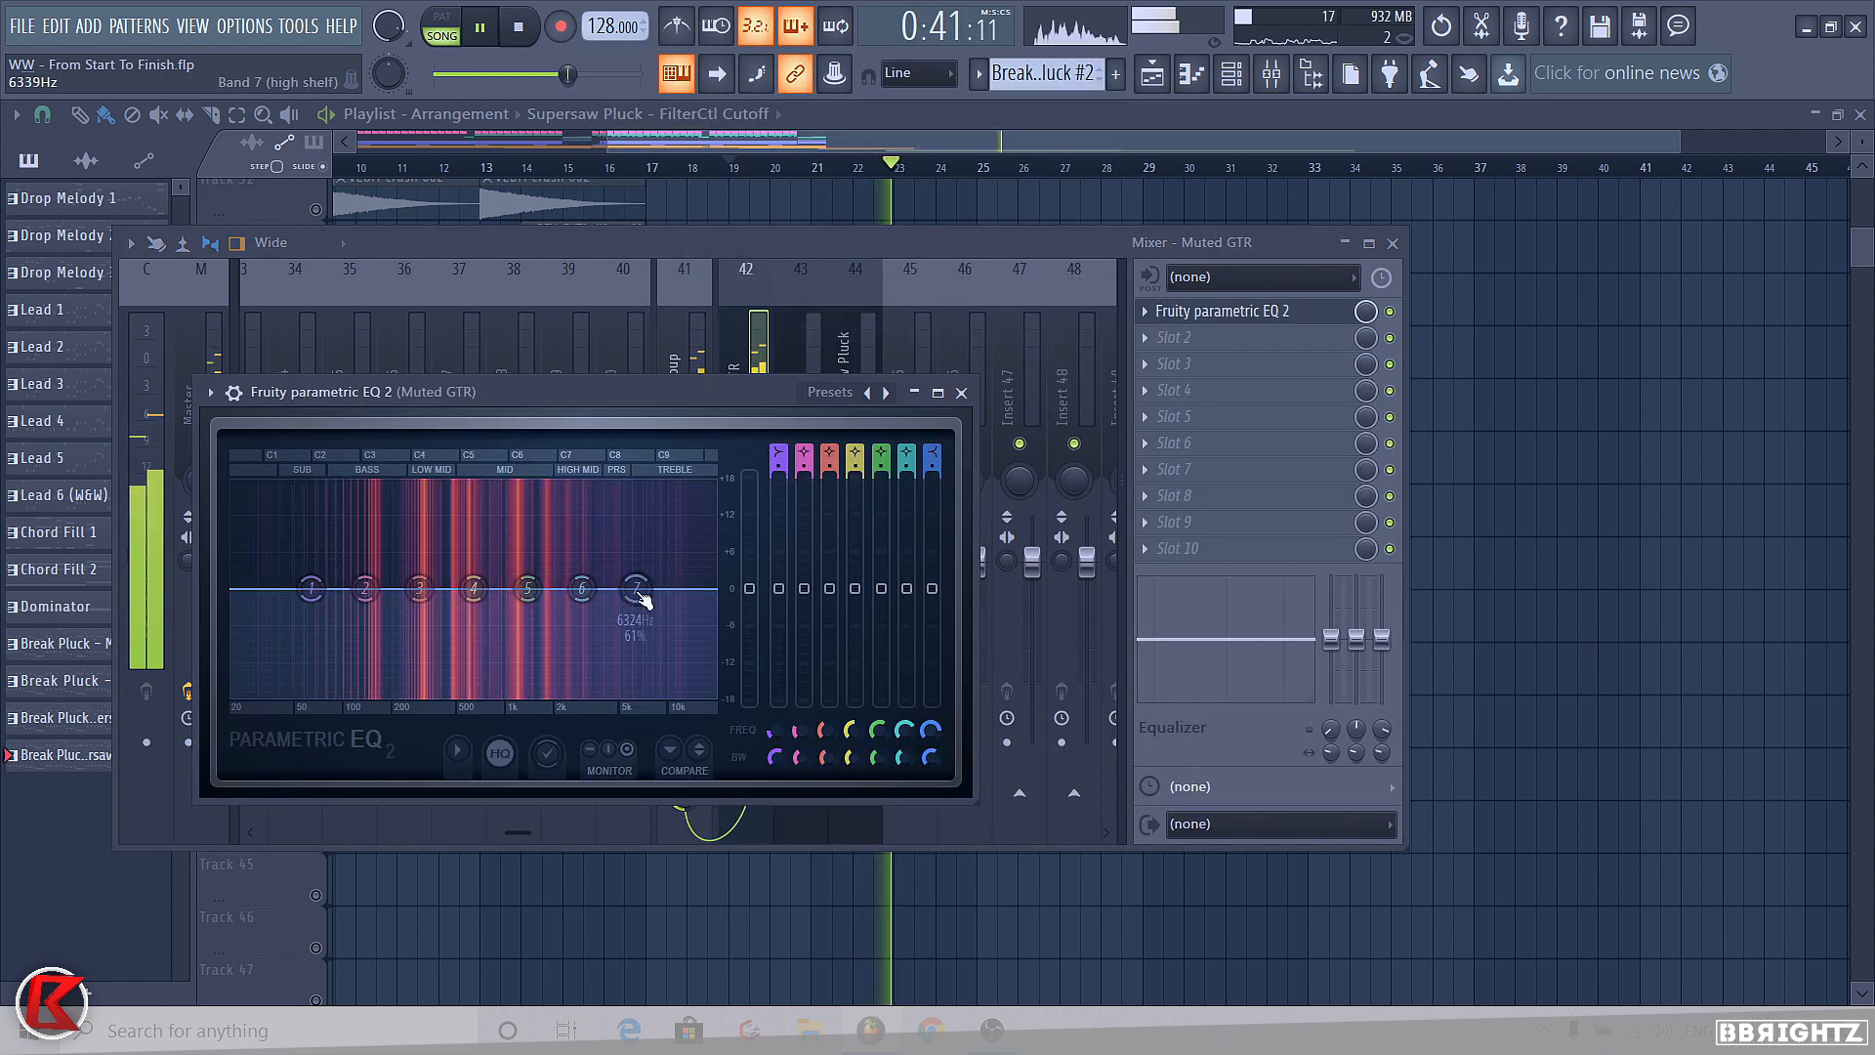
pyautogui.moveTo(636, 589); pyautogui.dragTo(630, 552)
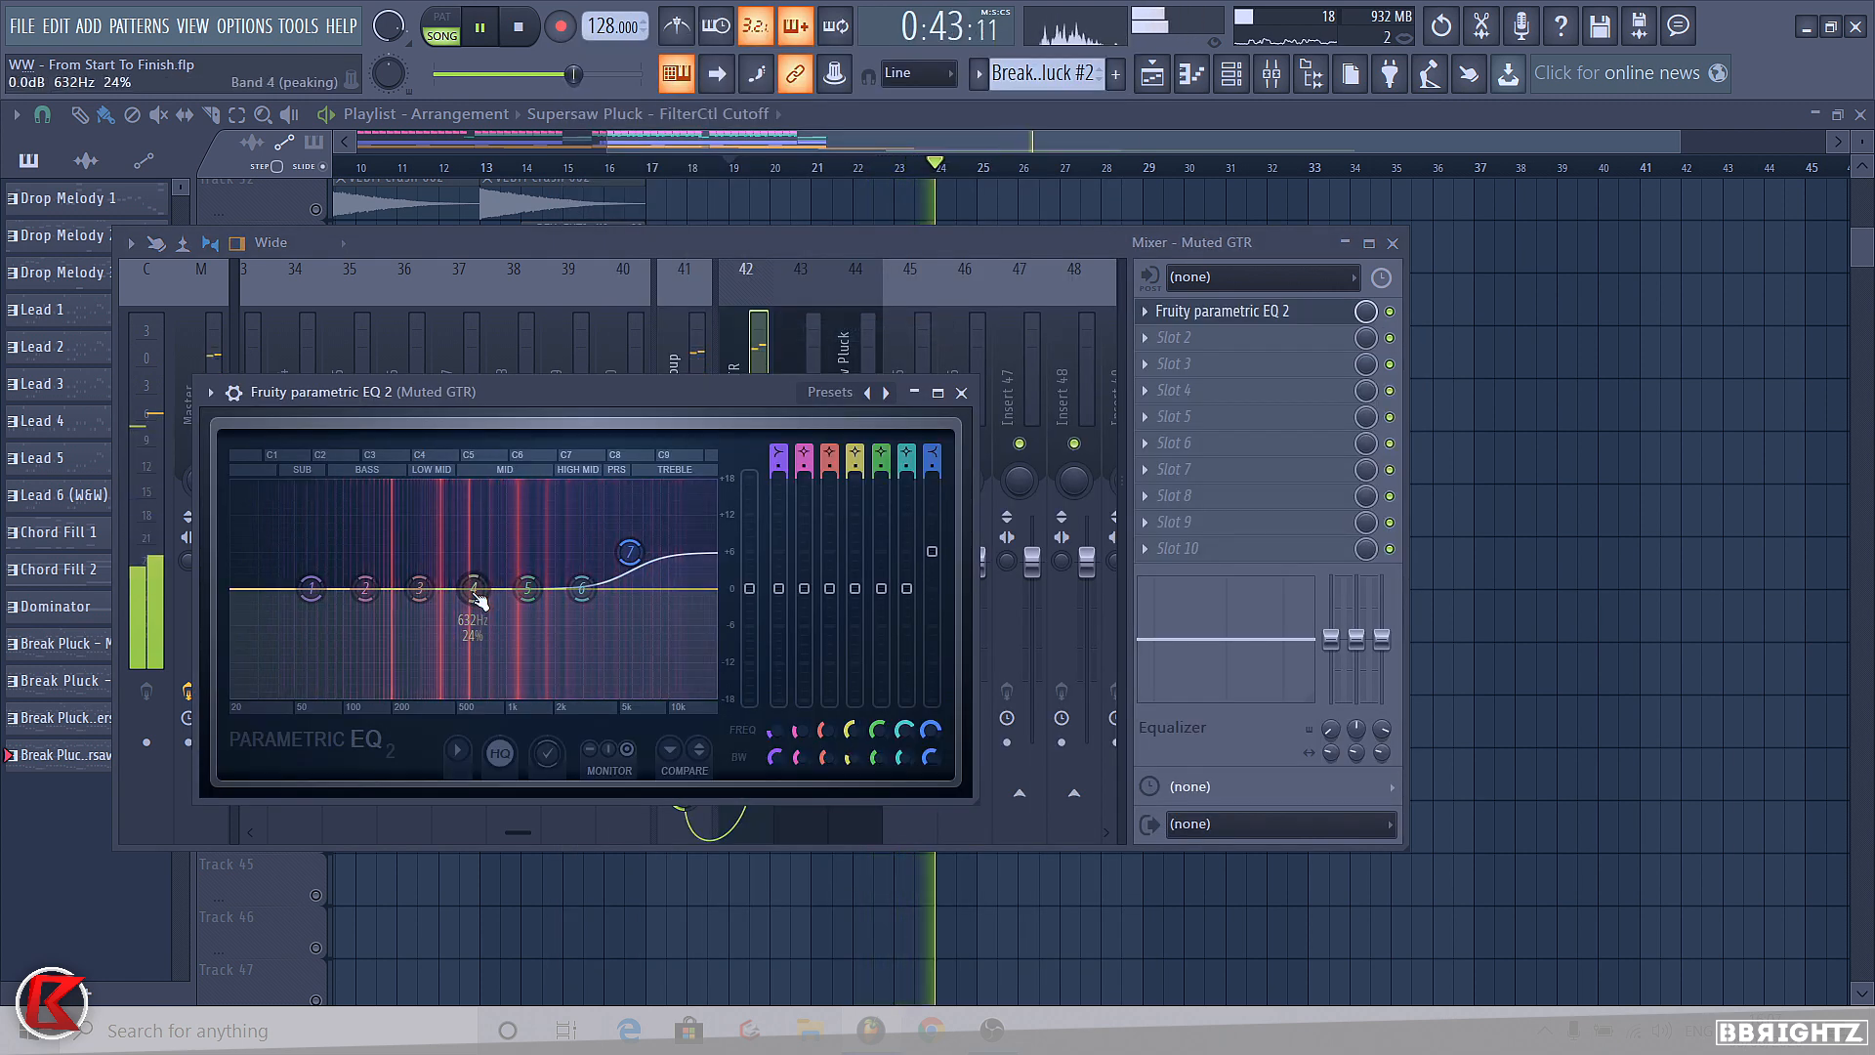
pyautogui.moveTo(478, 599); pyautogui.dragTo(442, 600)
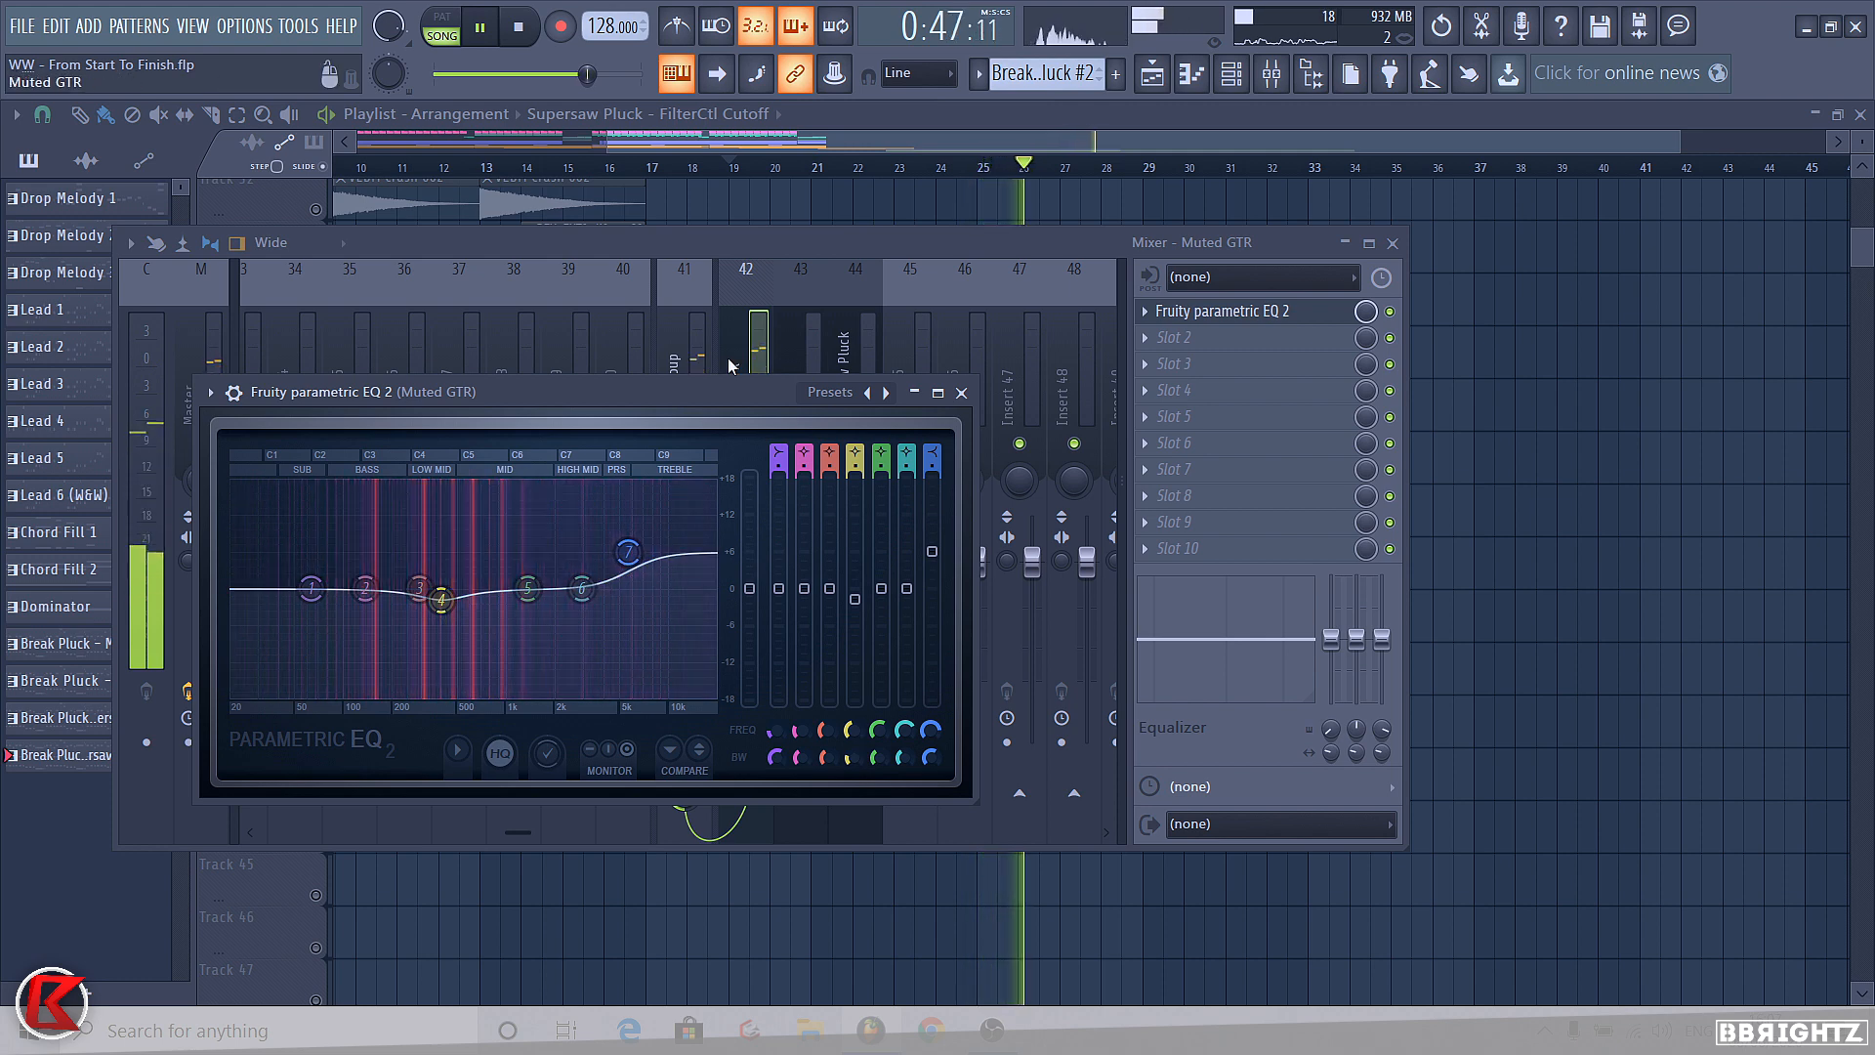
pyautogui.click(719, 605)
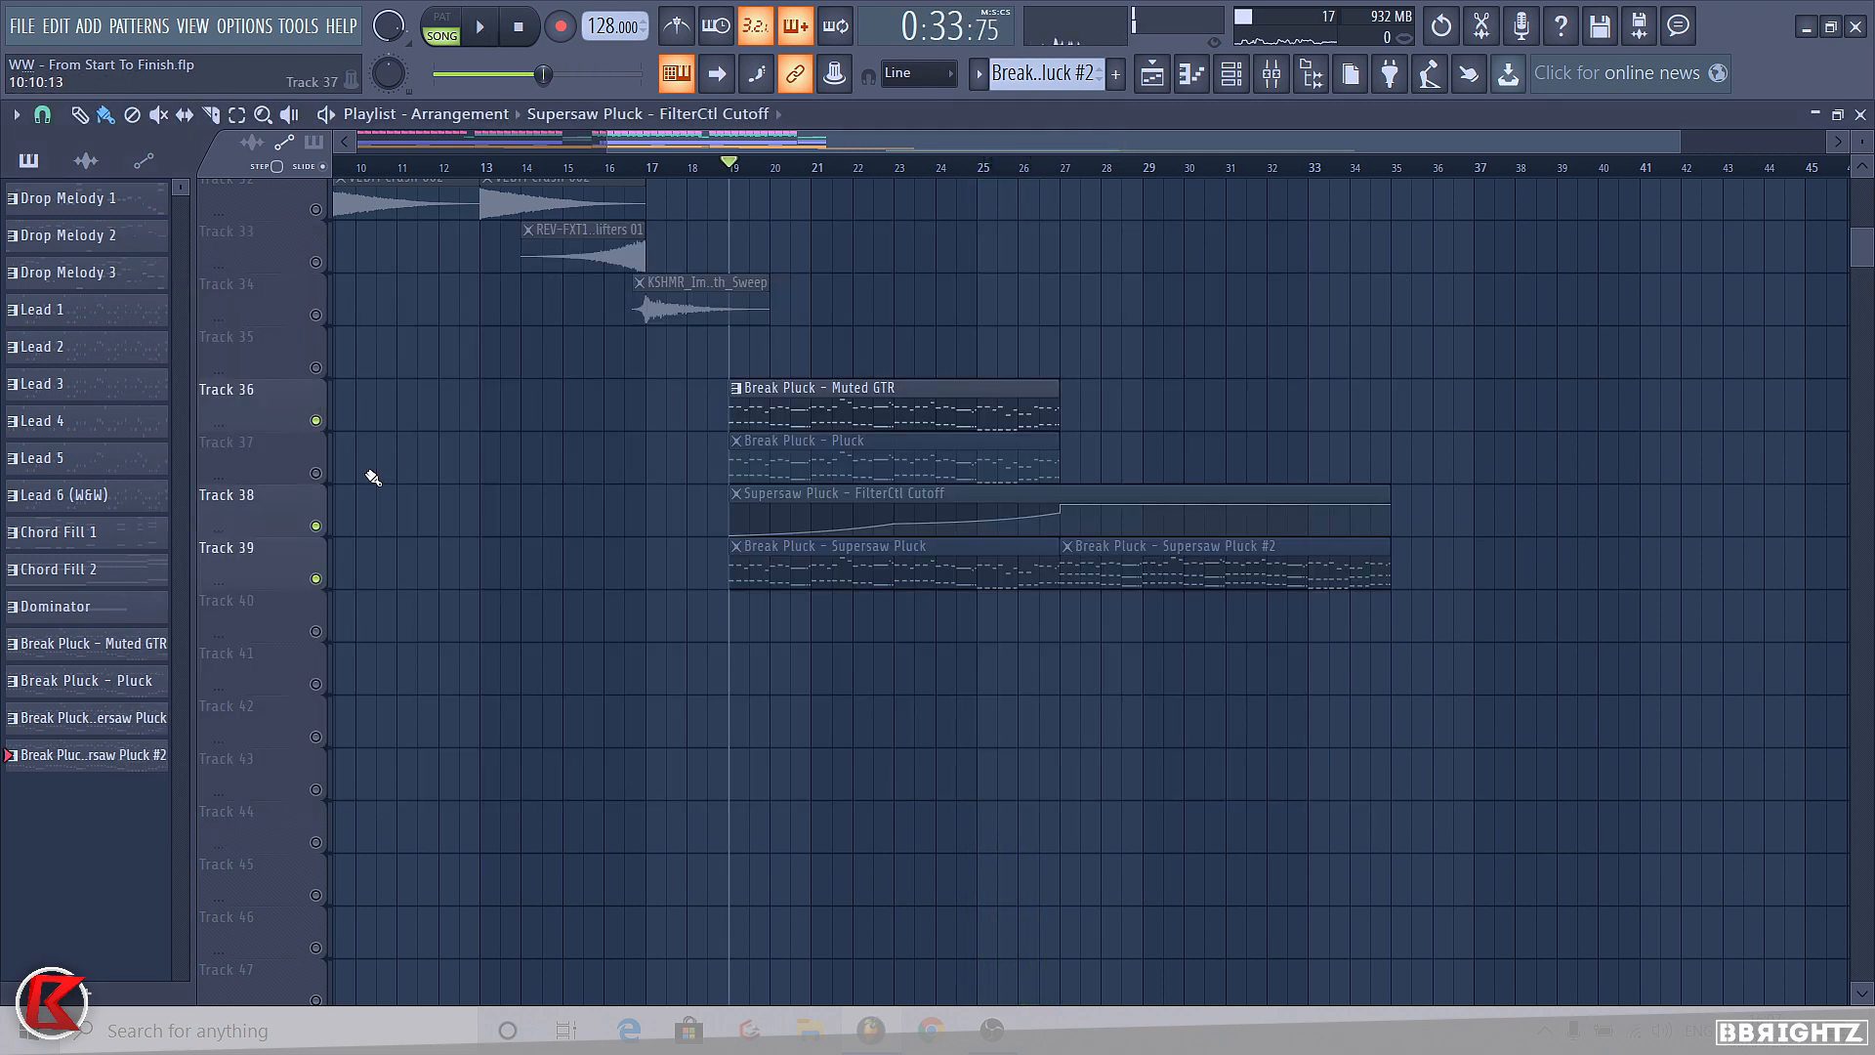
# - Solo Track 37 and play the Break Pluck - Pluck clip from bar 19
pyautogui.rightClick(303, 473)
pyautogui.click(299, 472)
pyautogui.rightClick(331, 469)
pyautogui.rightClick(315, 473)
pyautogui.press('space')
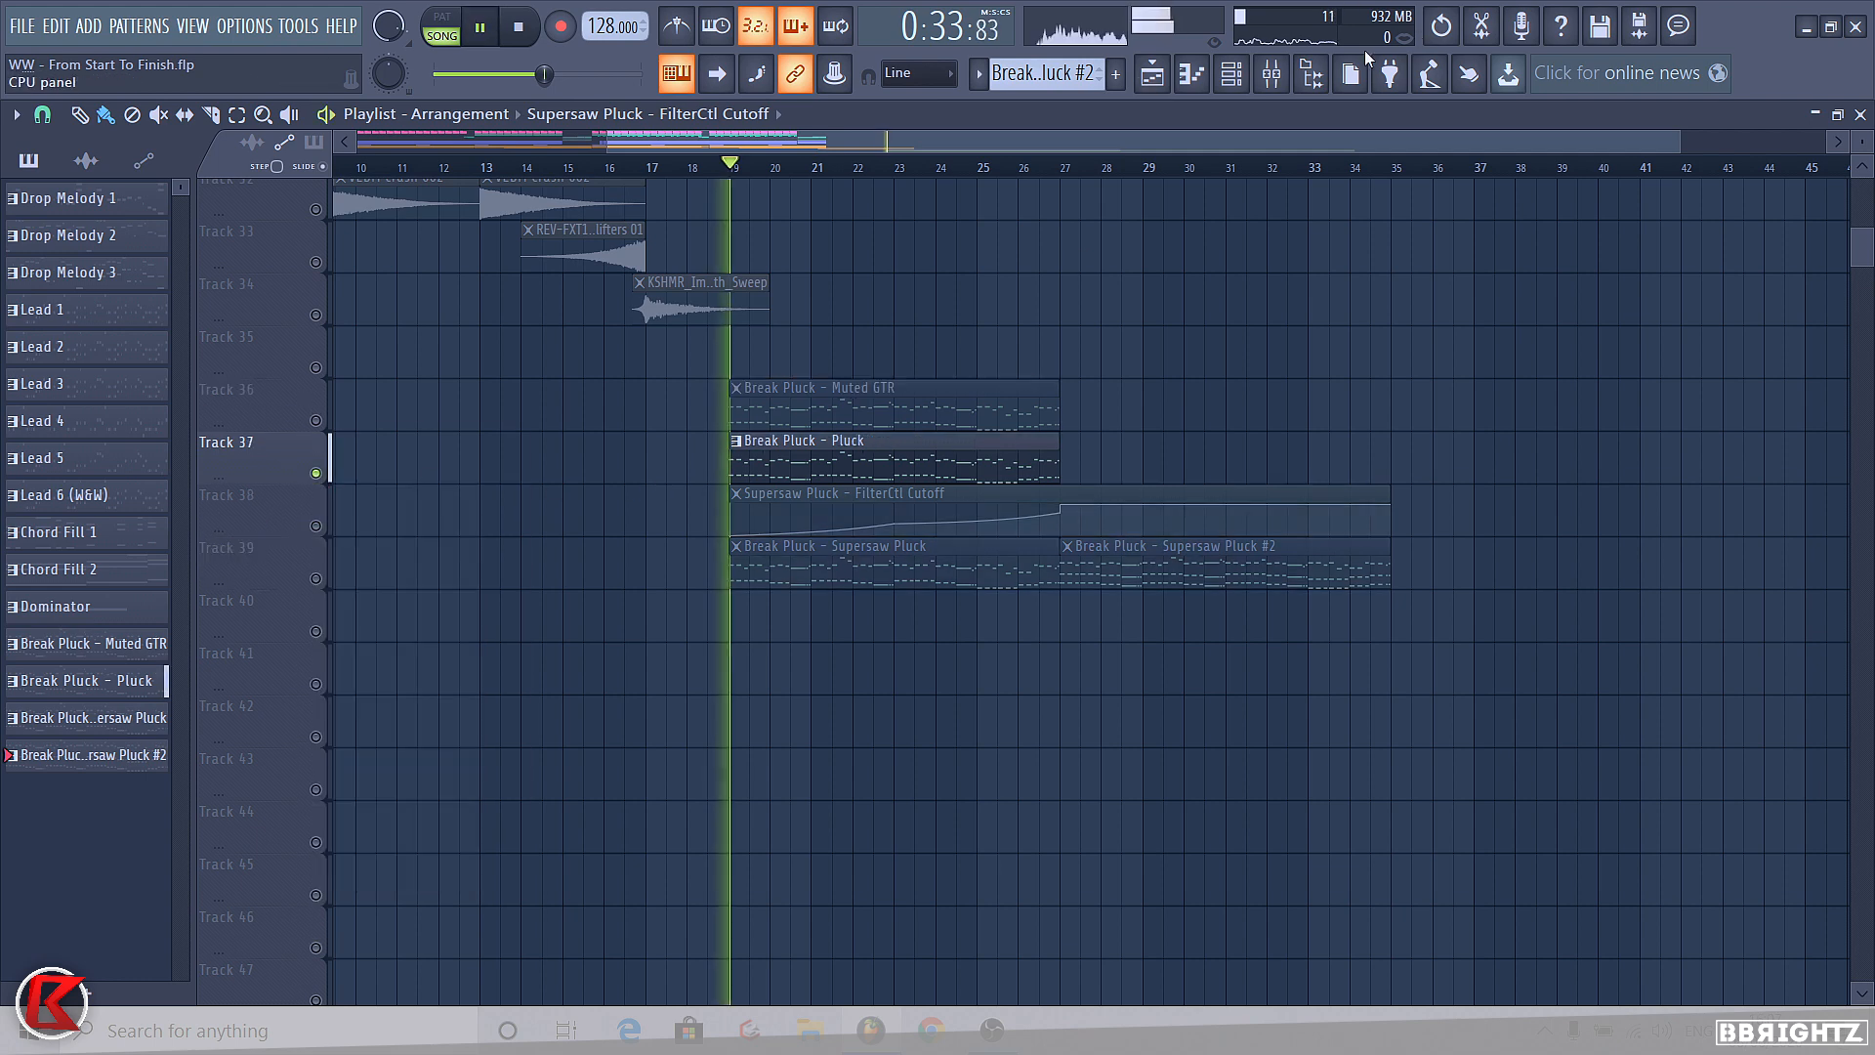
# - Load S1 Imager Stereo in slot 5 of the Pluck mixer track, set its width to 1.59 and stop playback
pyautogui.click(1271, 74)
pyautogui.click(1268, 430)
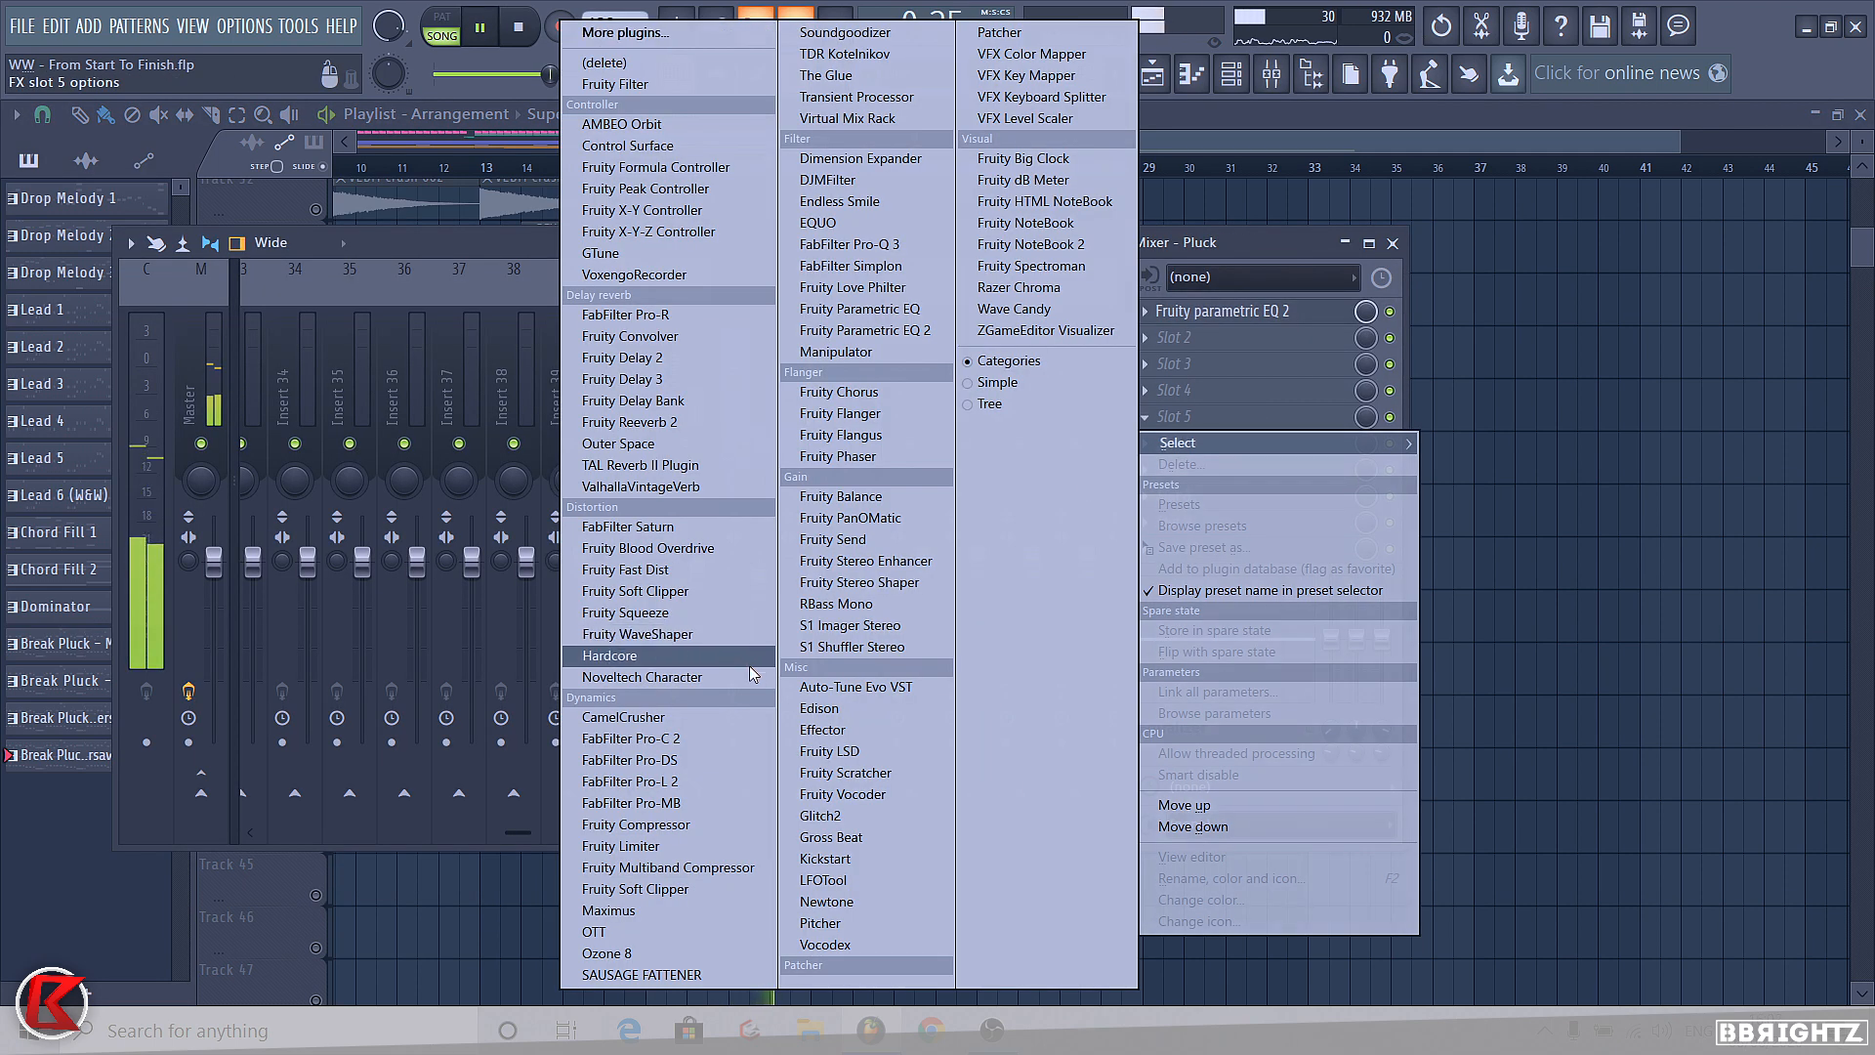
pyautogui.click(852, 627)
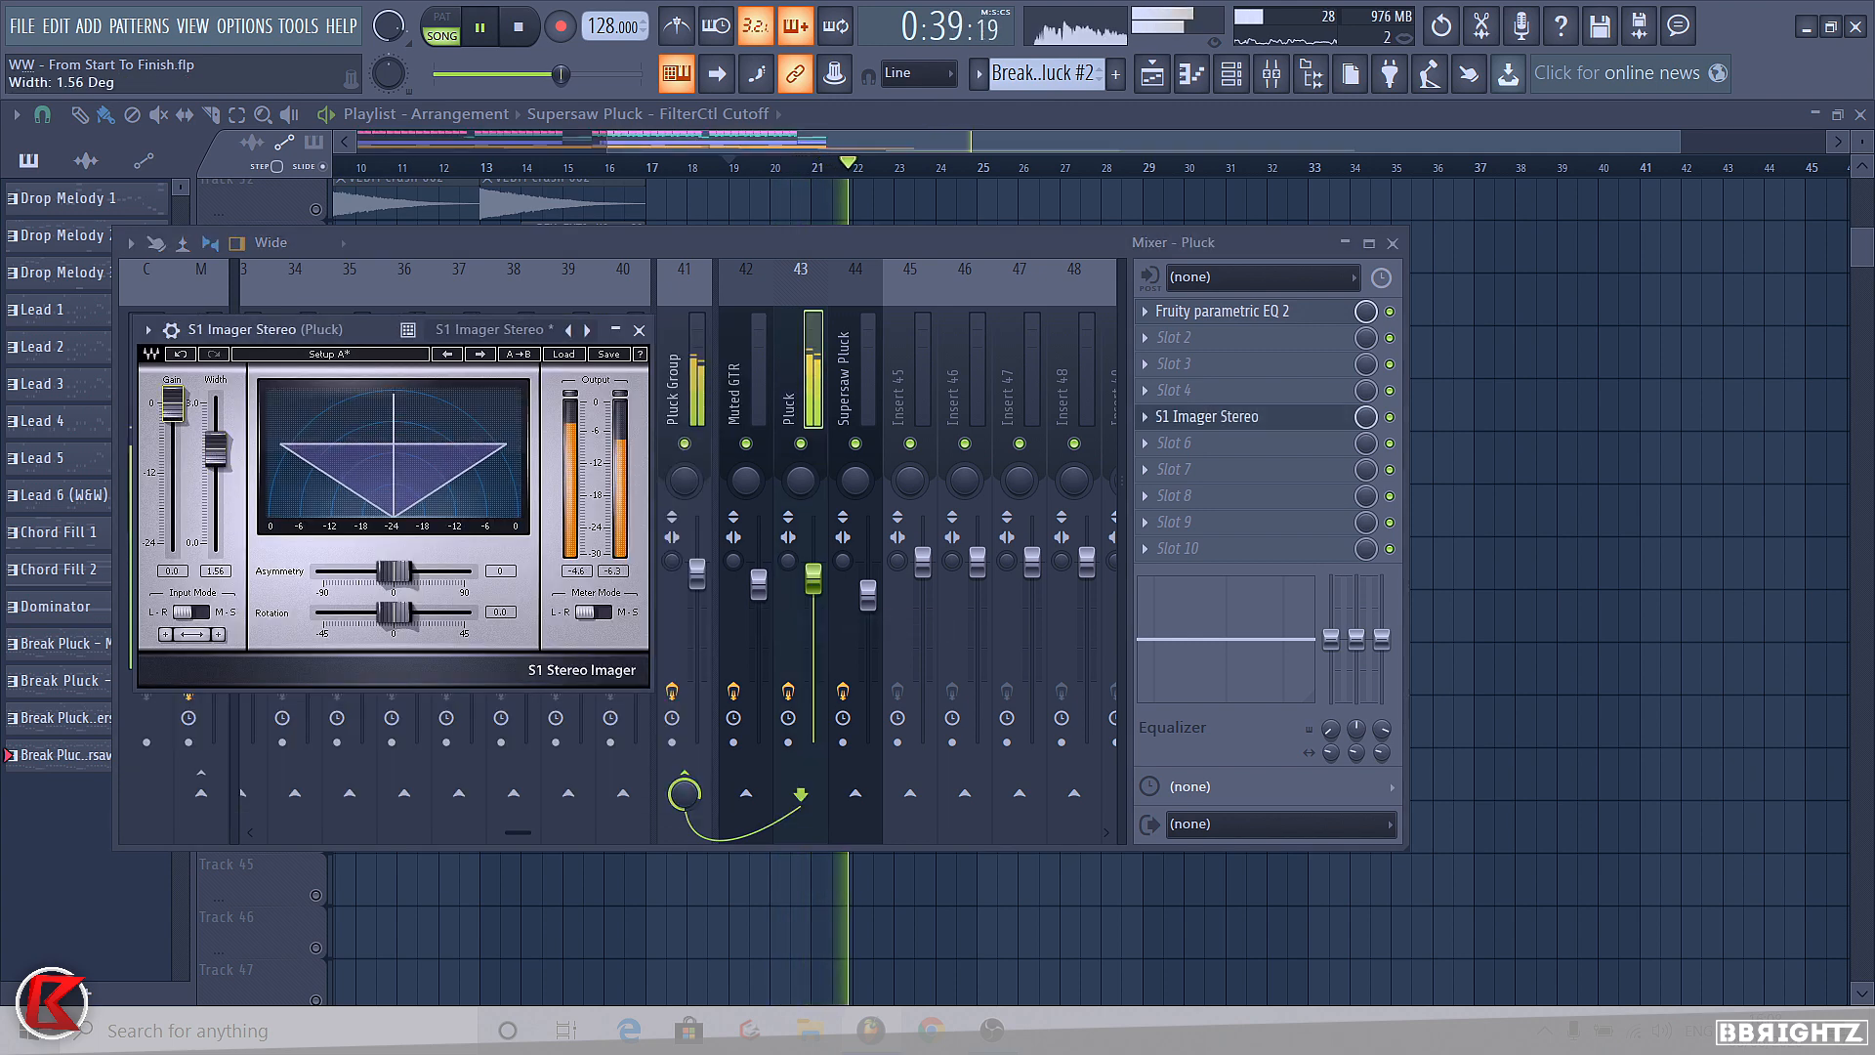
pyautogui.moveTo(216, 450); pyautogui.dragTo(216, 448)
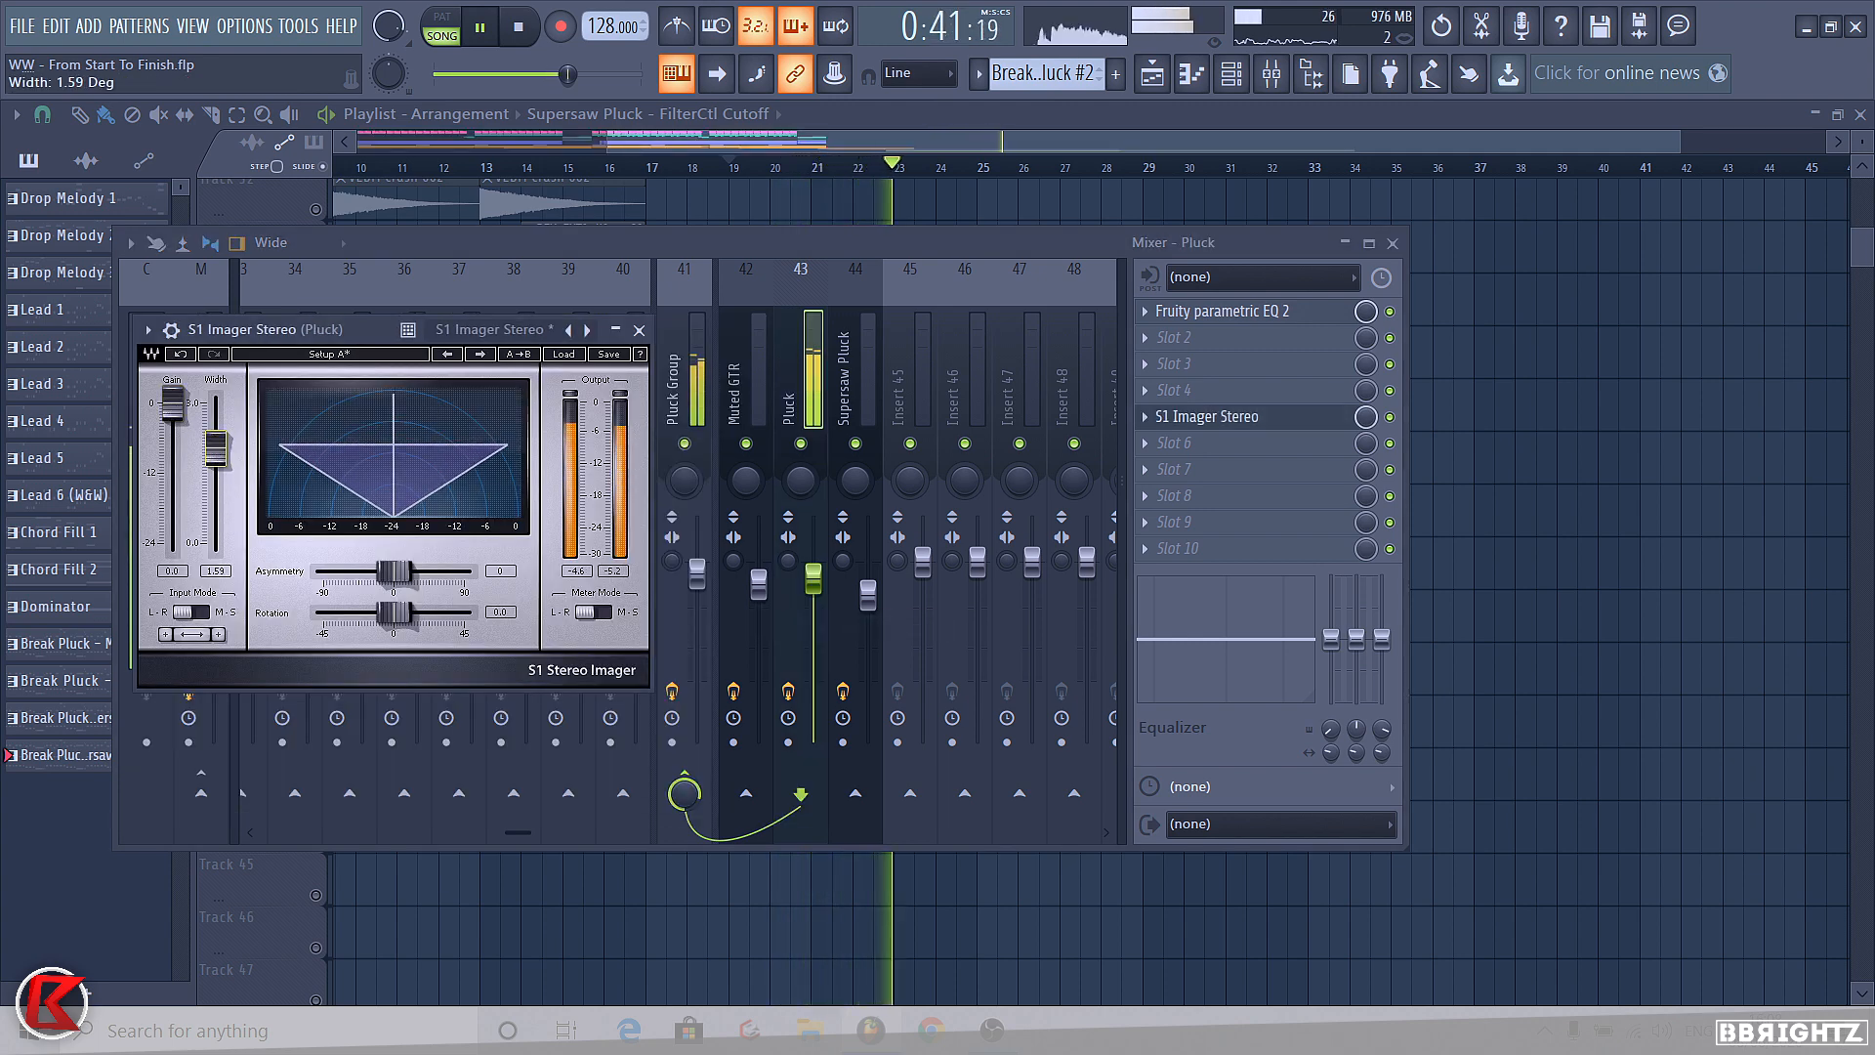
pyautogui.click(640, 330)
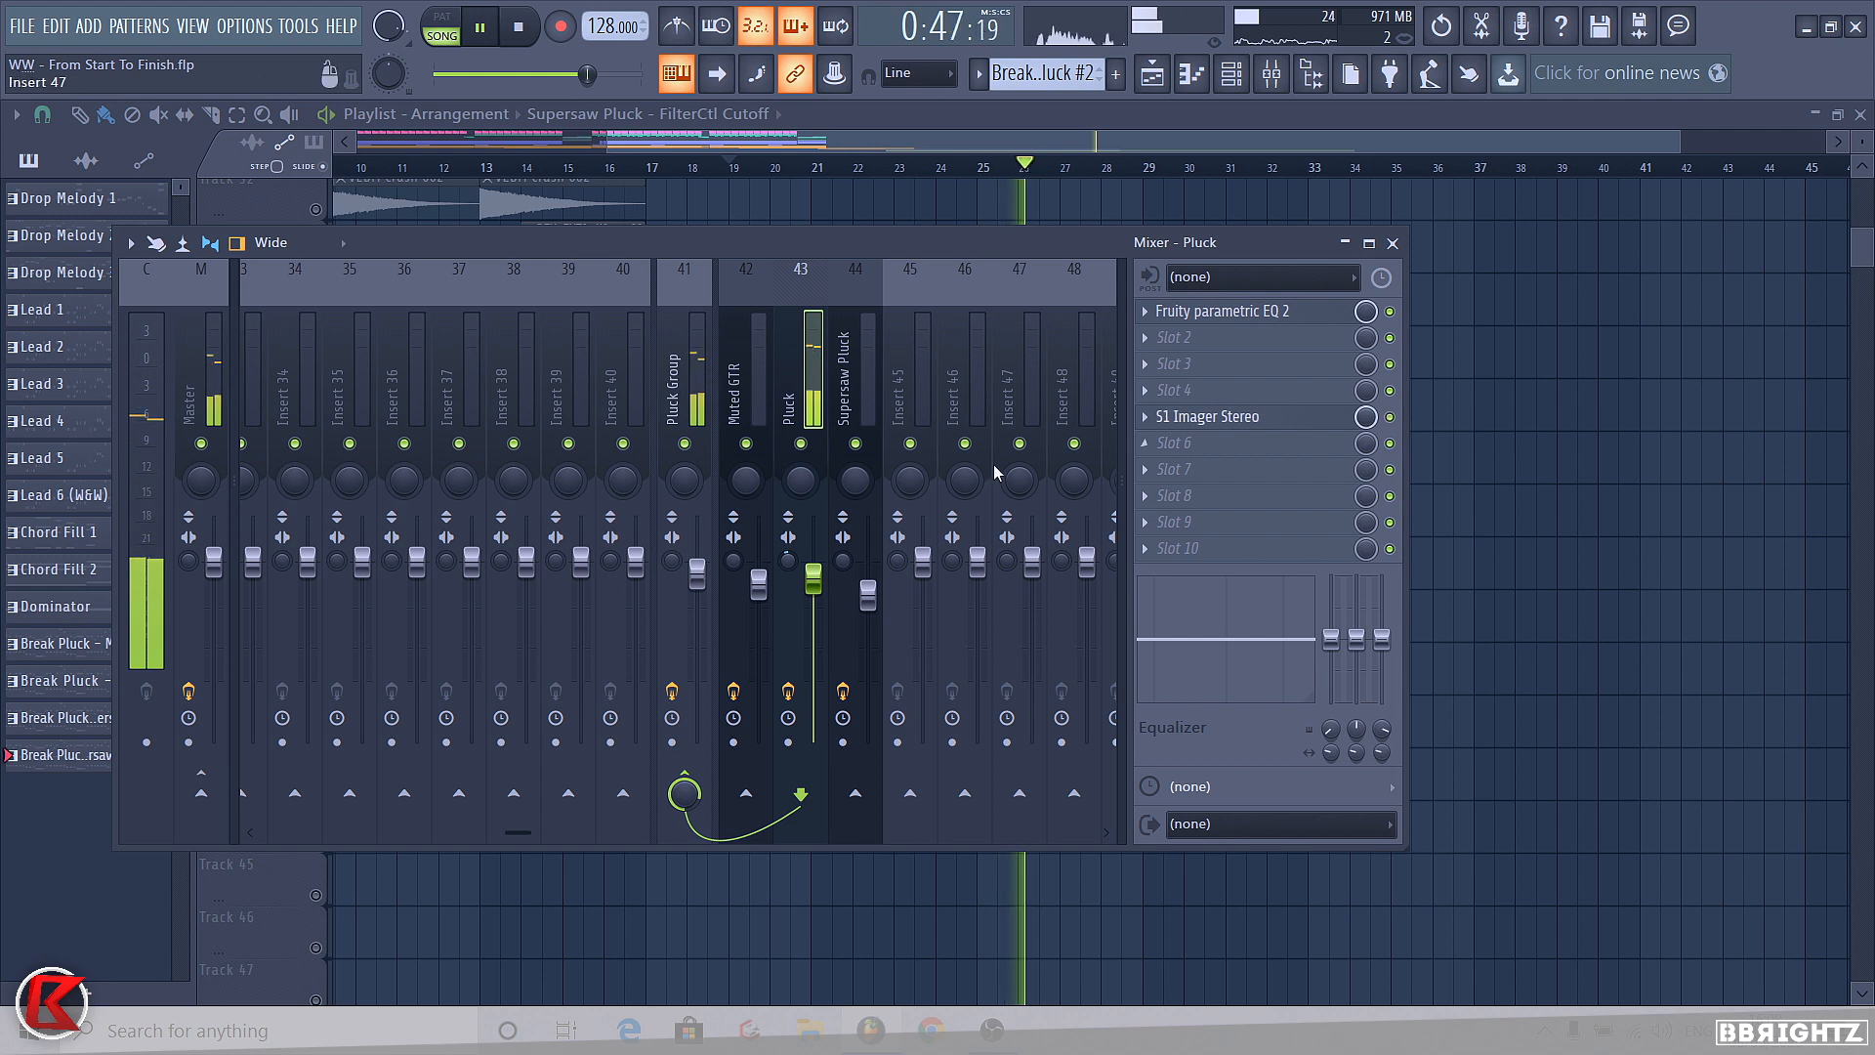
pyautogui.press('F9')
pyautogui.press('space')
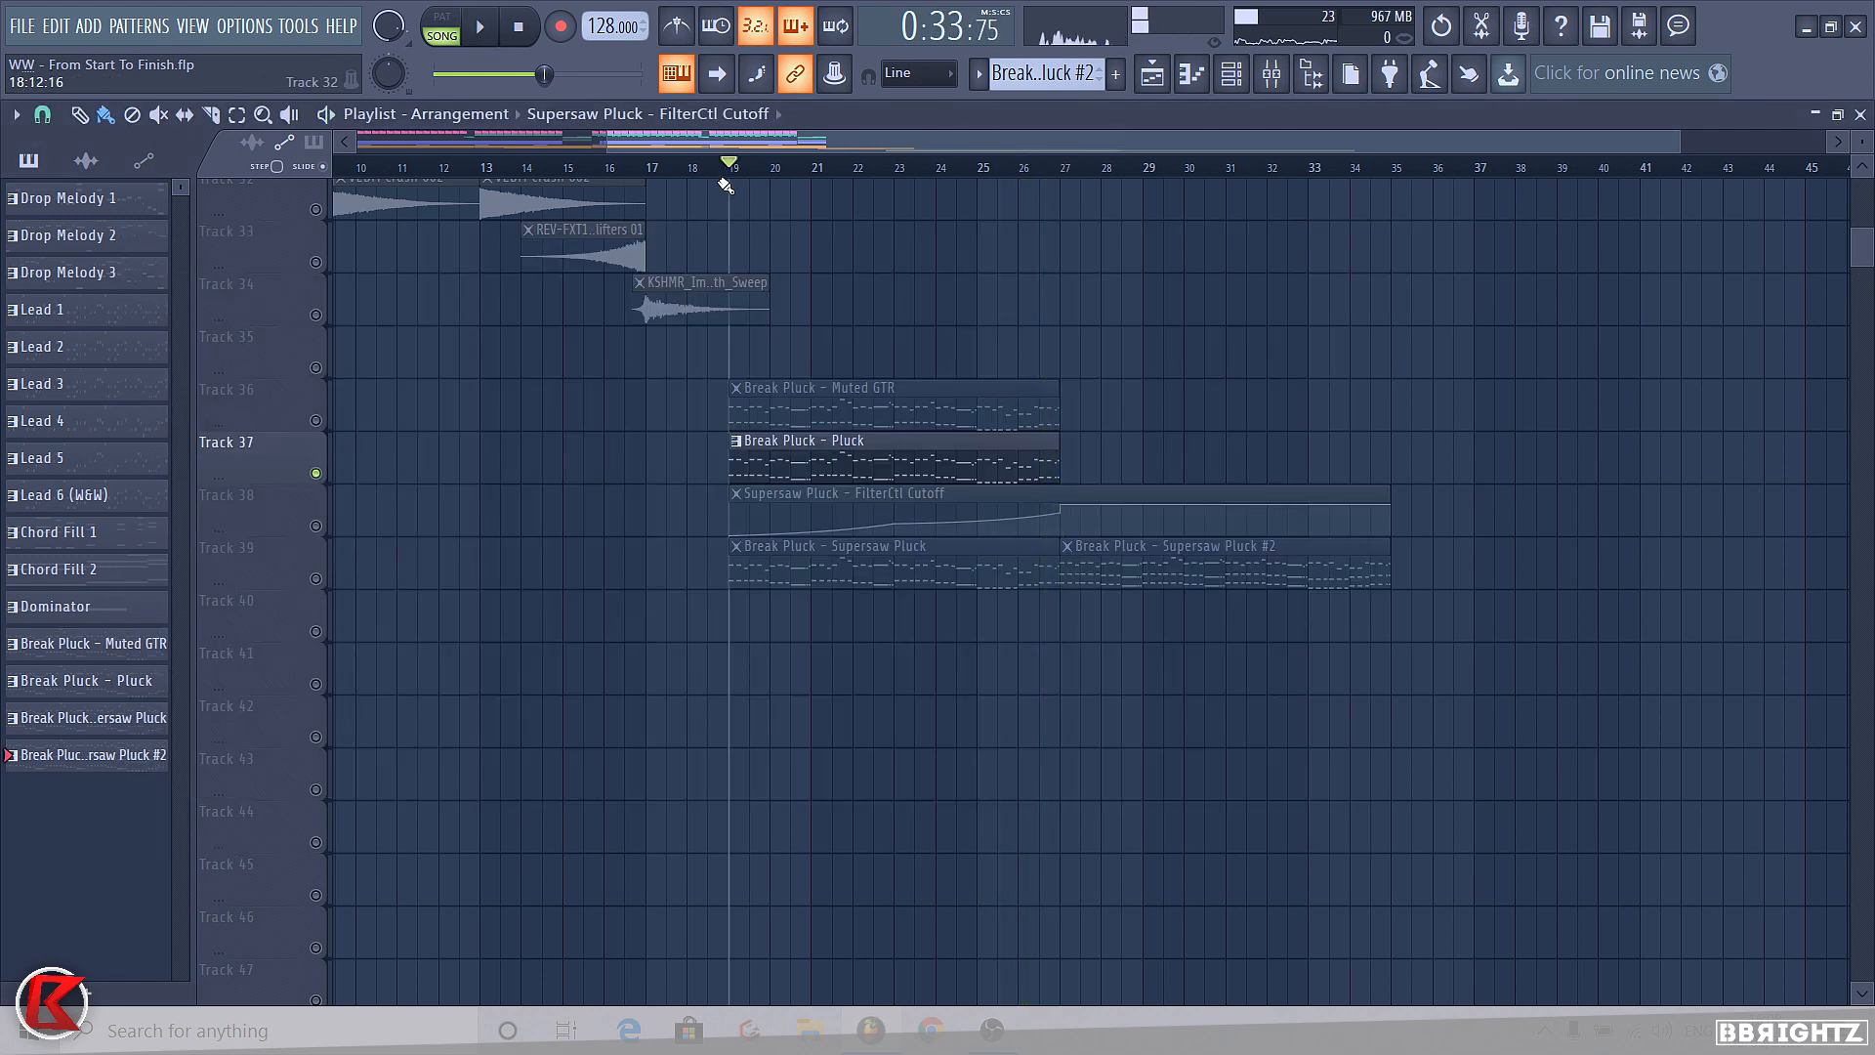
# - Select bars 19 to 27 and turn band 1 of the Pluck's Fruity Parametric EQ 2 into a high pass at 86 Hz
pyautogui.moveTo(729, 168); pyautogui.dragTo(1057, 240)
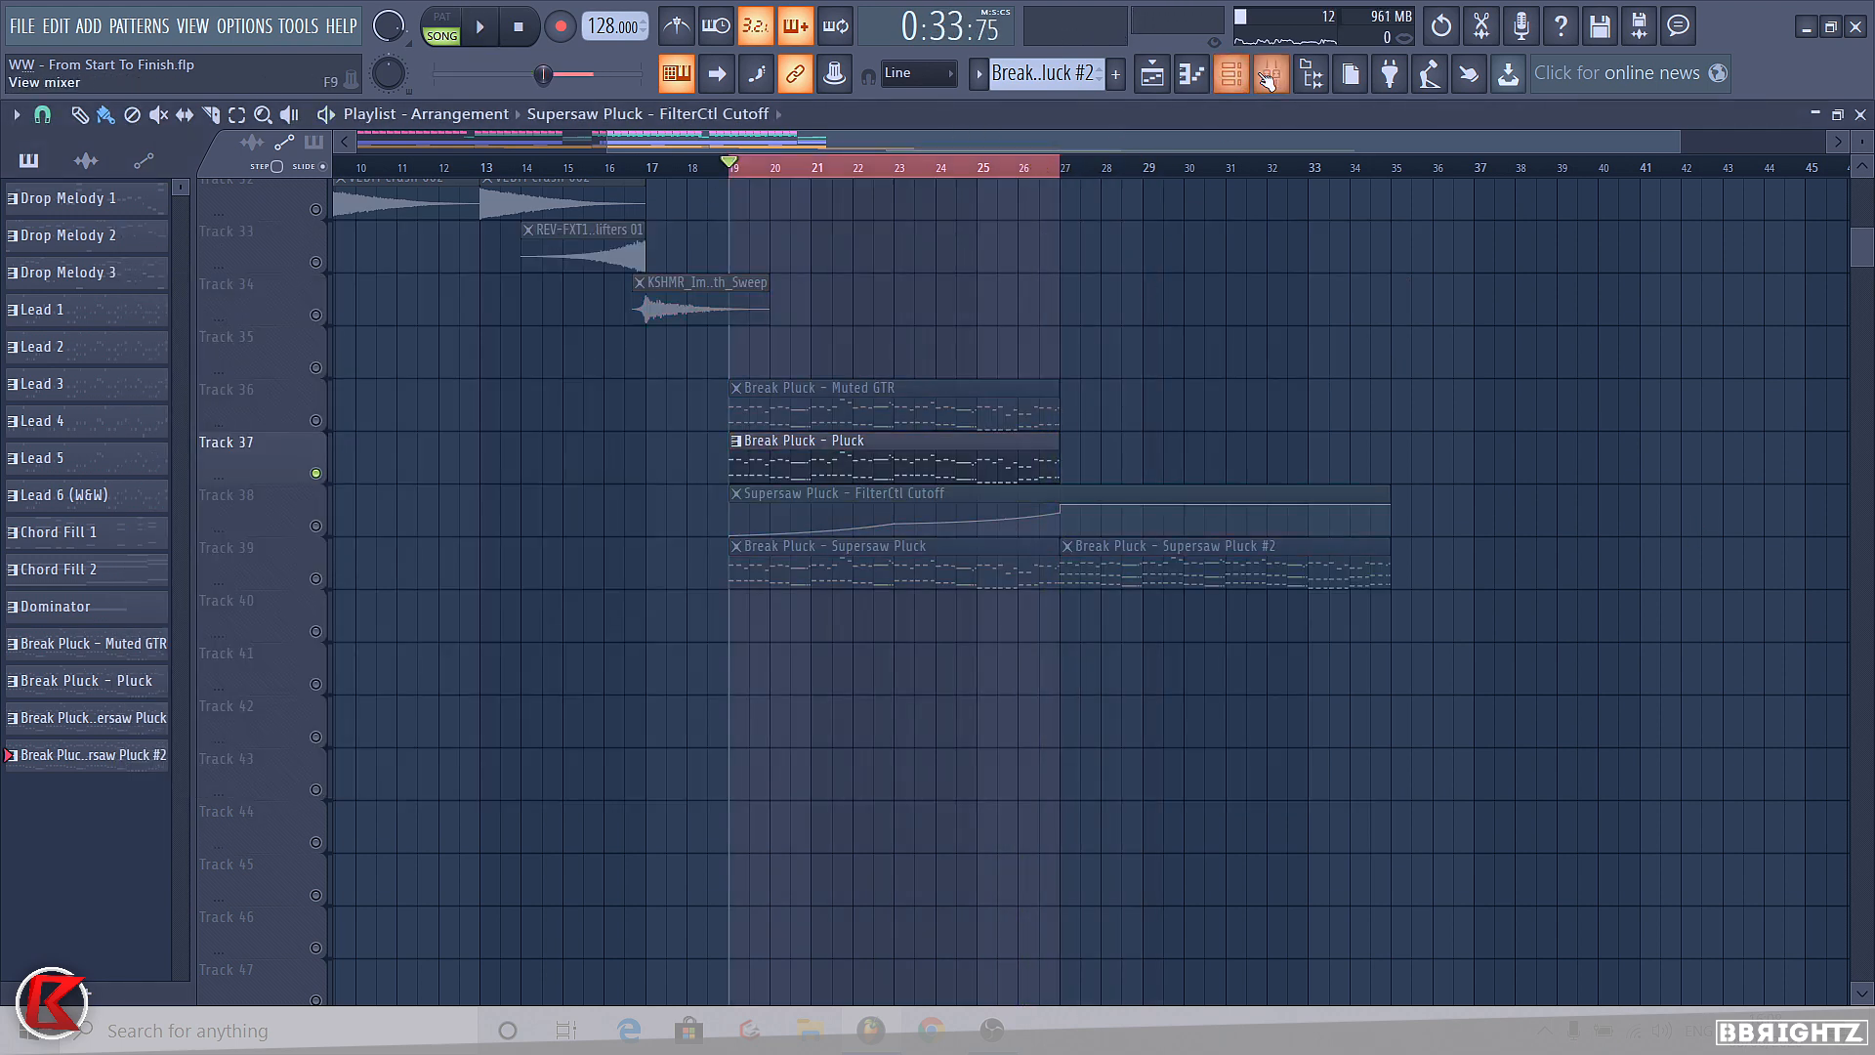
pyautogui.click(1268, 78)
pyautogui.click(1220, 311)
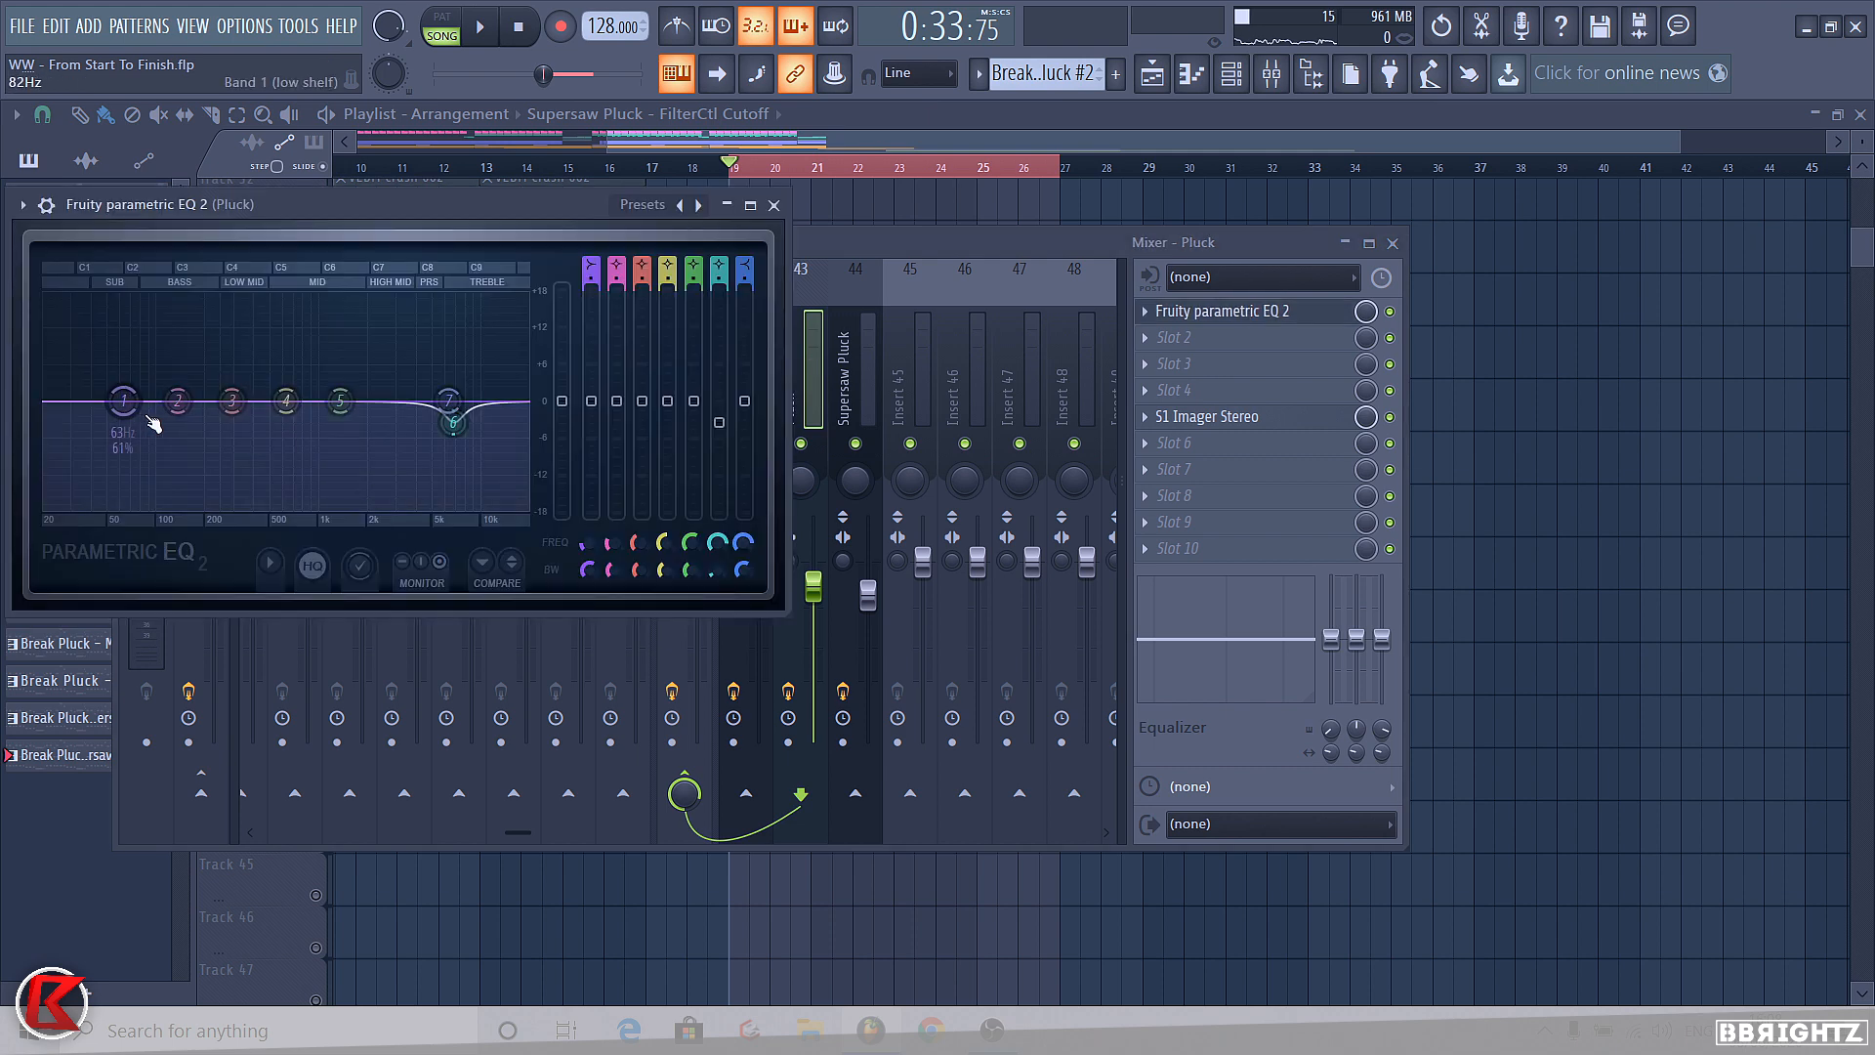
pyautogui.moveTo(587, 258)
pyautogui.mouseDown()
pyautogui.moveTo(587, 281)
pyautogui.moveTo(589, 263)
pyautogui.mouseUp()
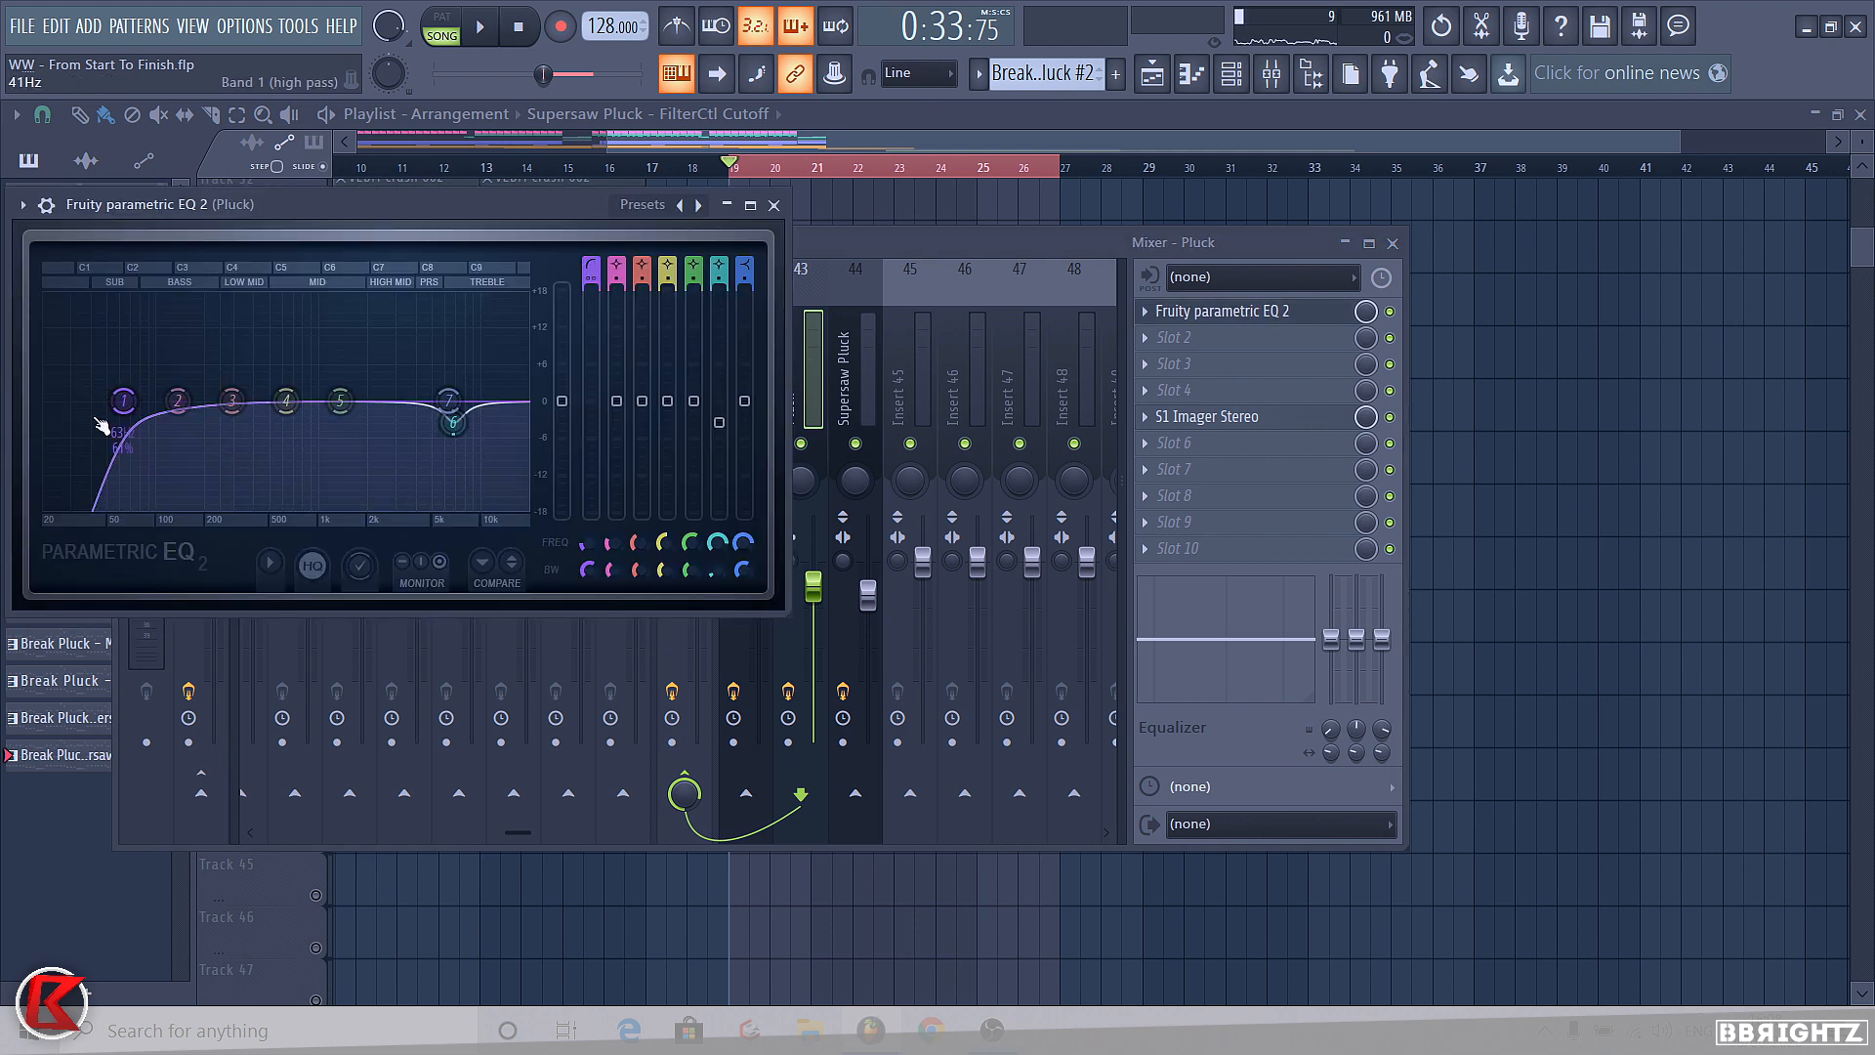
pyautogui.moveTo(286, 401); pyautogui.dragTo(145, 400)
pyautogui.press('space')
pyautogui.press('space')
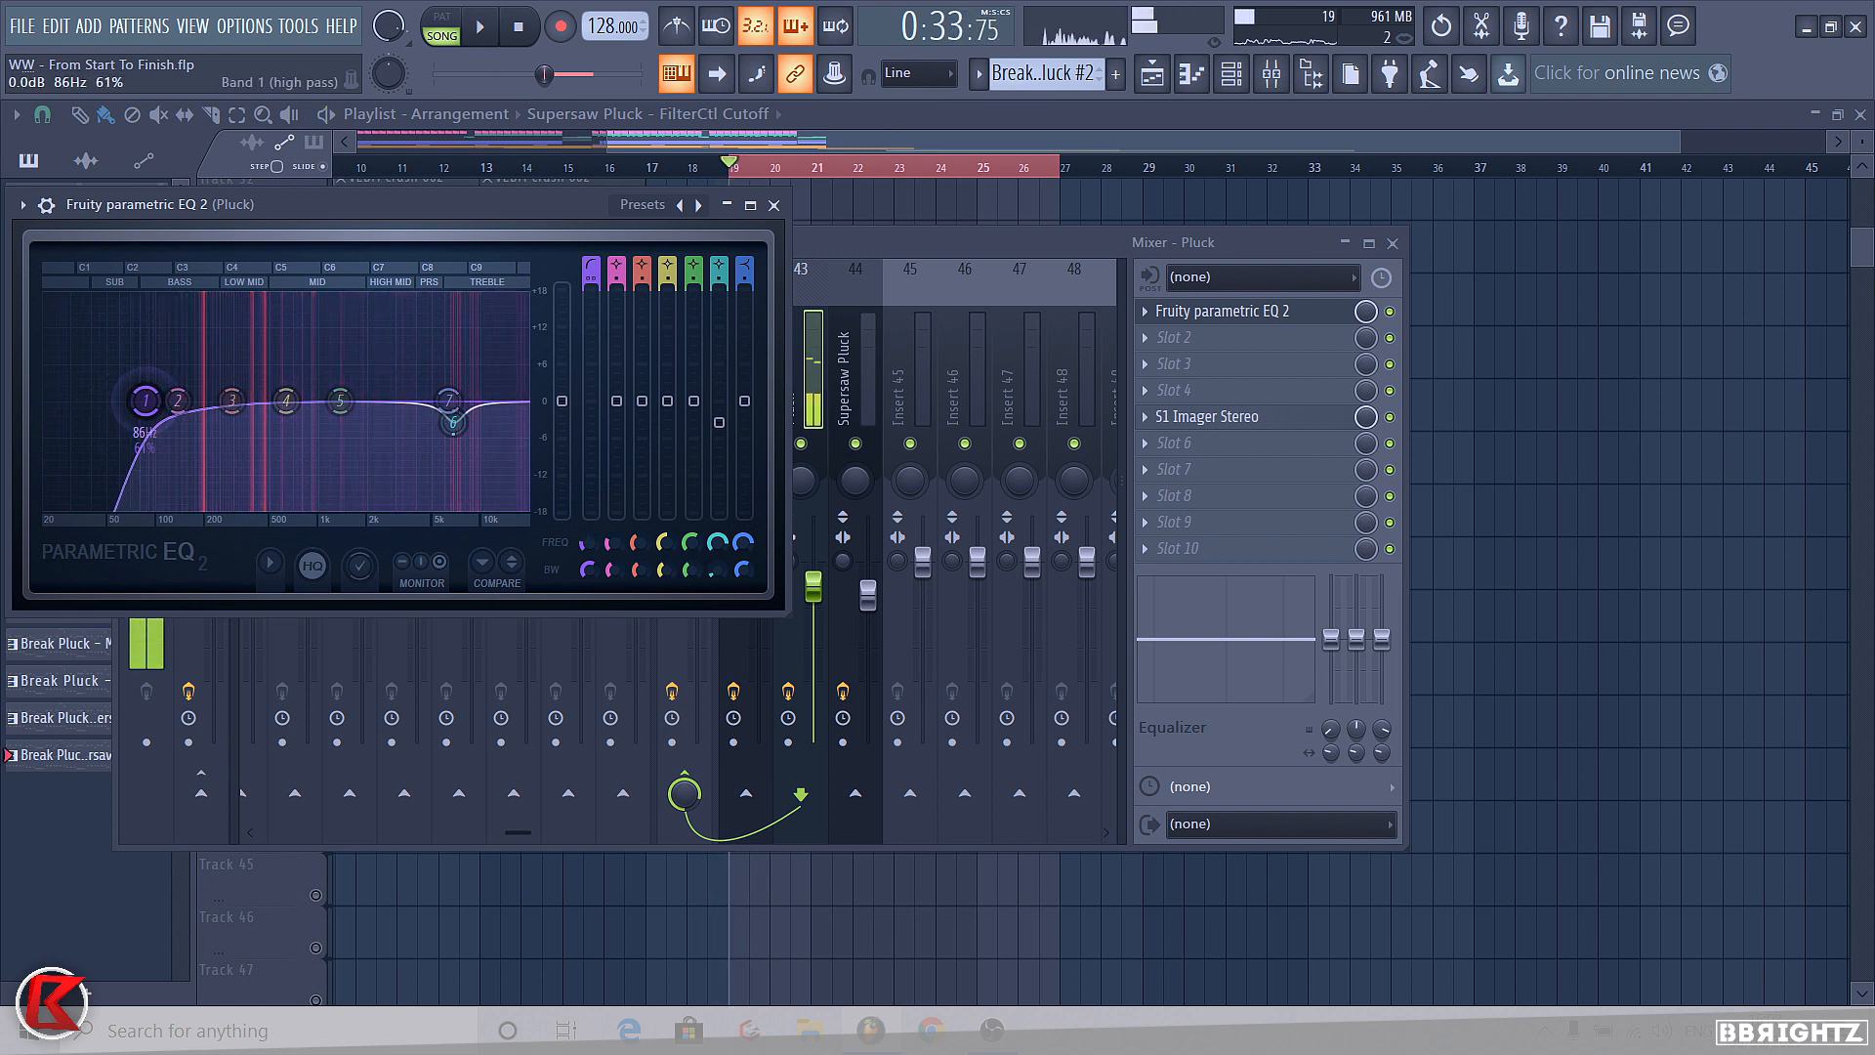
# - Create an automation clip for the Pluck EQ's band 1 frequency and paste the 22% value onto its end point
pyautogui.rightClick(583, 549)
pyautogui.click(673, 696)
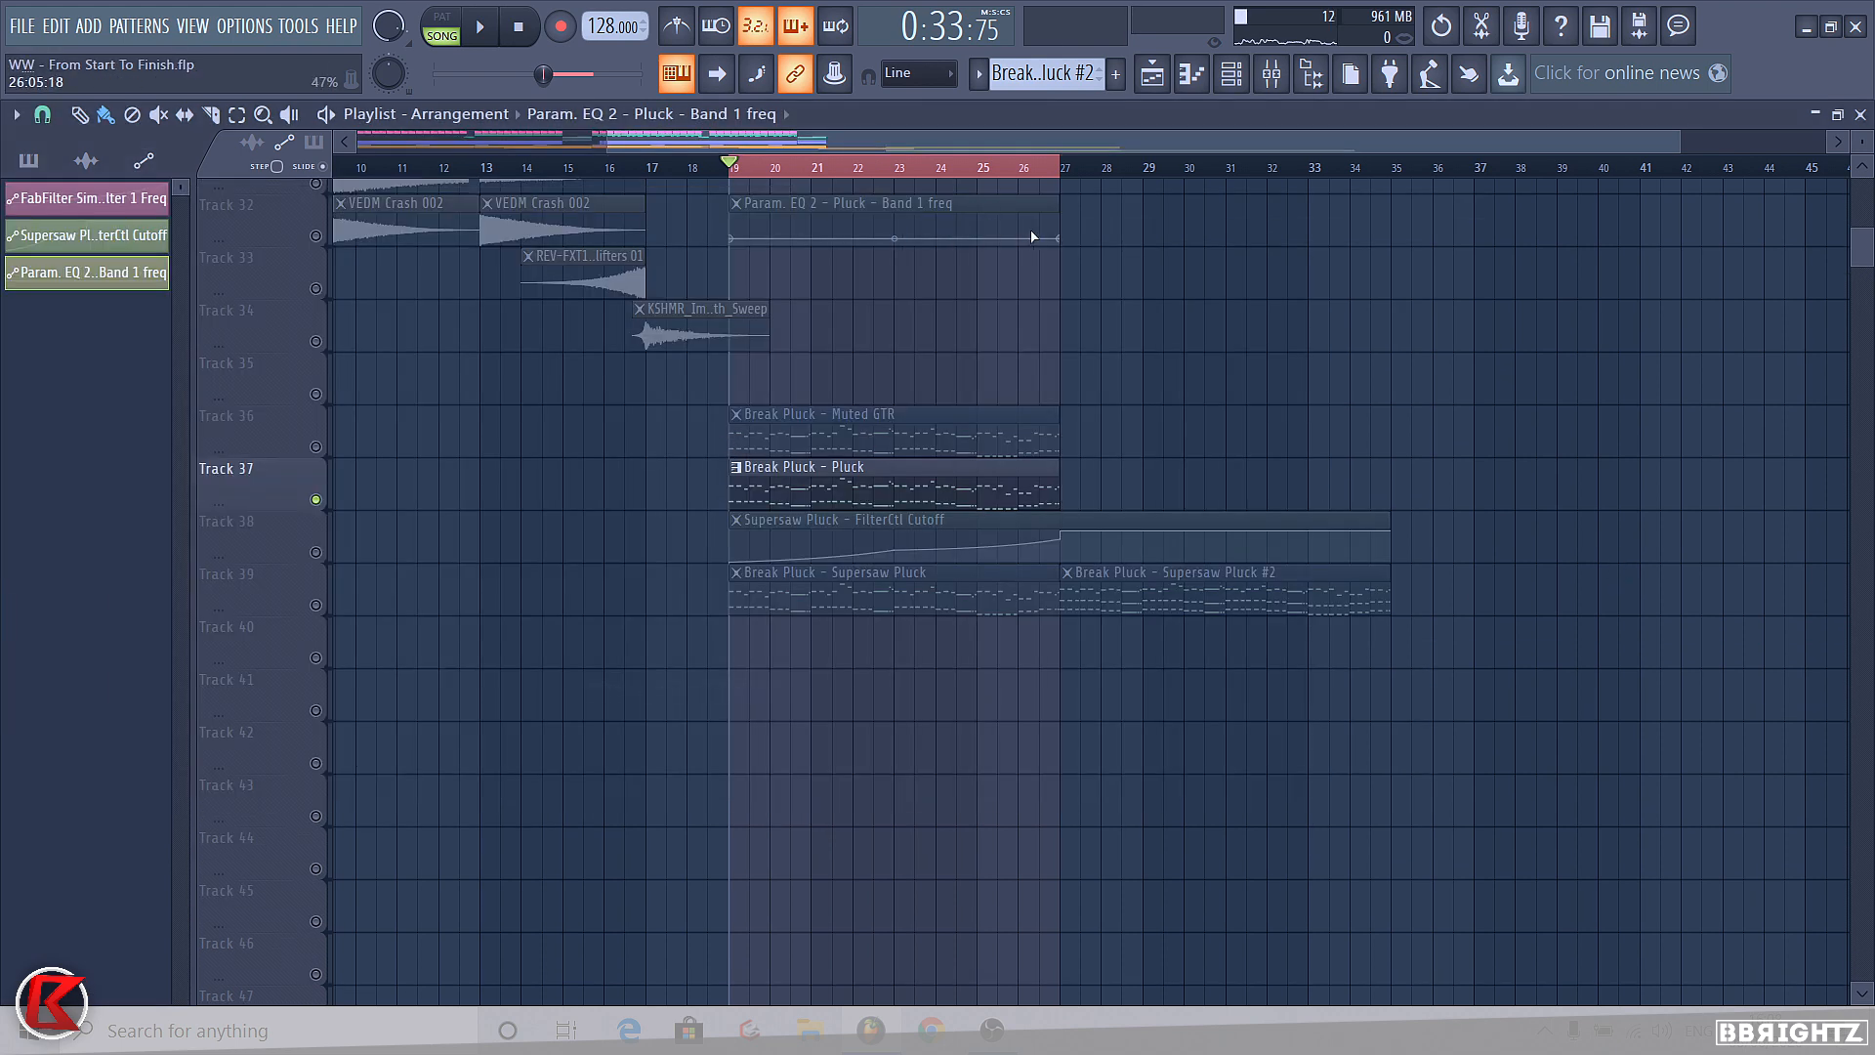
pyautogui.rightClick(1058, 238)
pyautogui.click(948, 248)
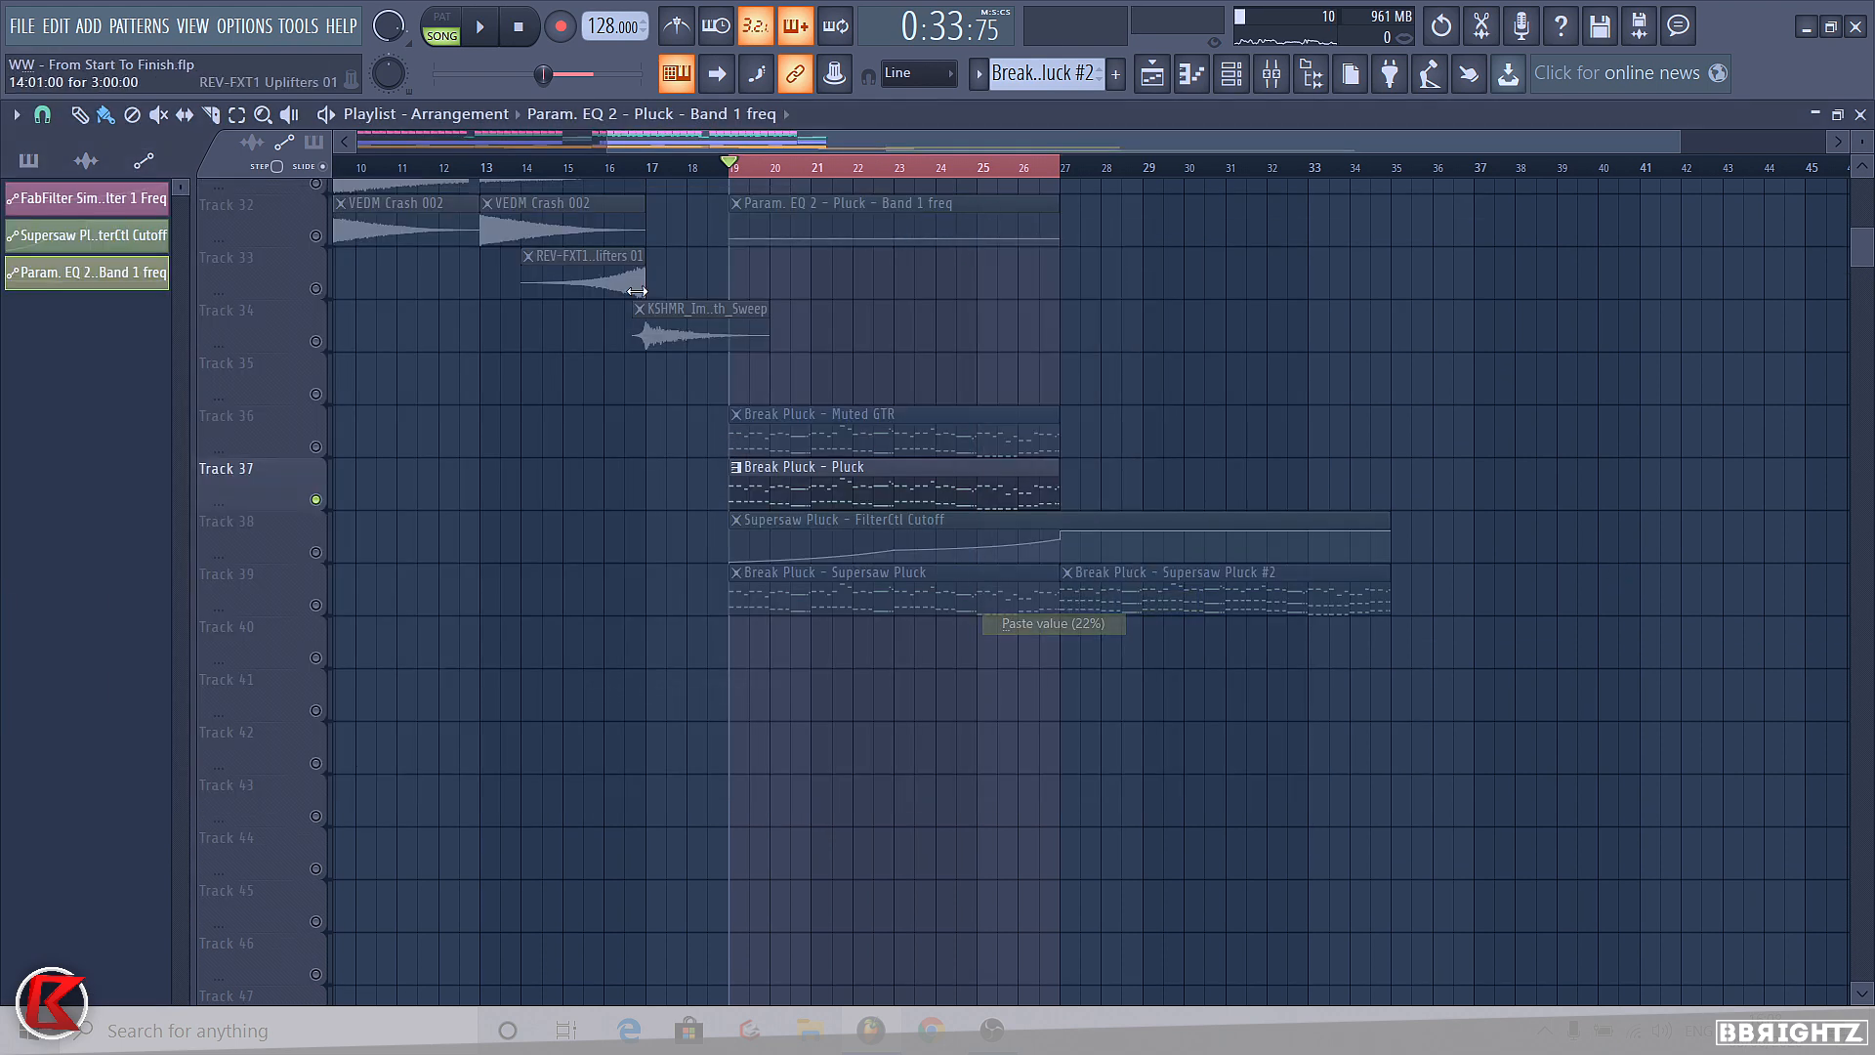
# - Enlarge Track 32, ramp the band 1 frequency automation upward from bar 25 to 27, and move the clip onto Track 37
pyautogui.moveTo(274, 242); pyautogui.dragTo(273, 398)
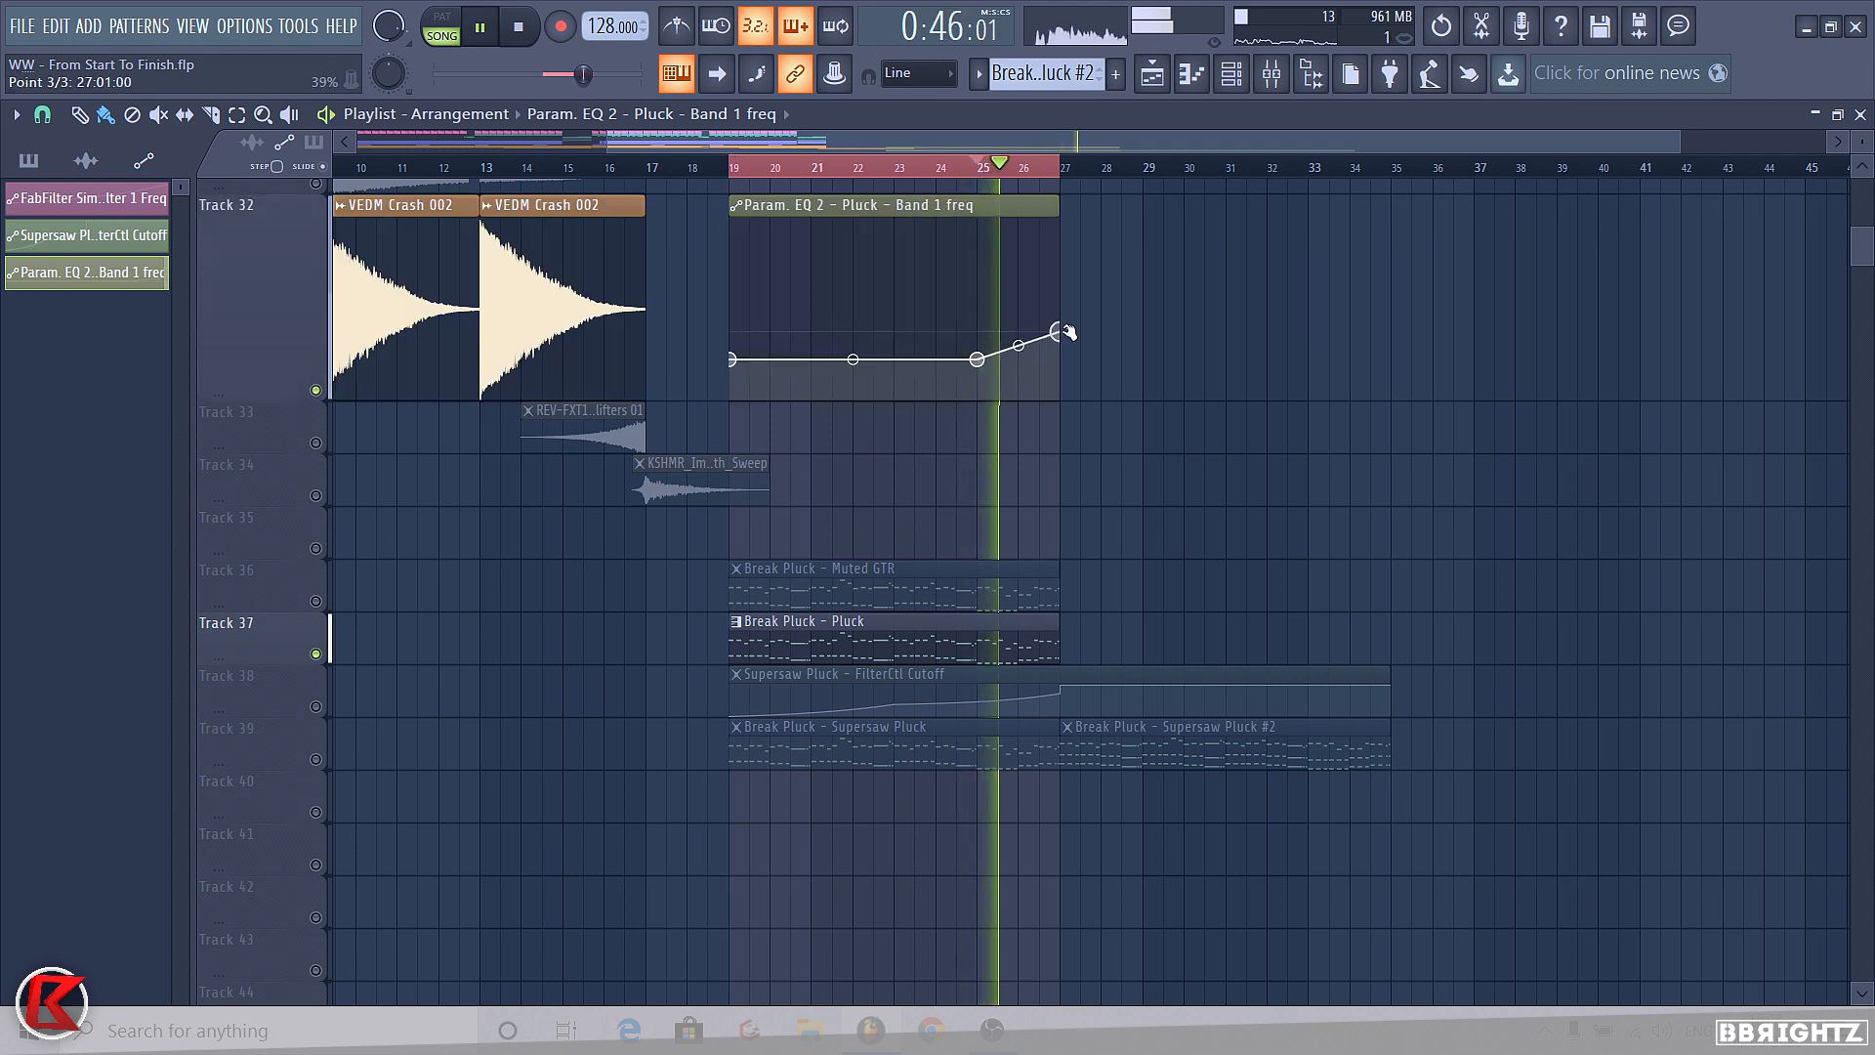
pyautogui.moveTo(1059, 329); pyautogui.dragTo(1061, 321)
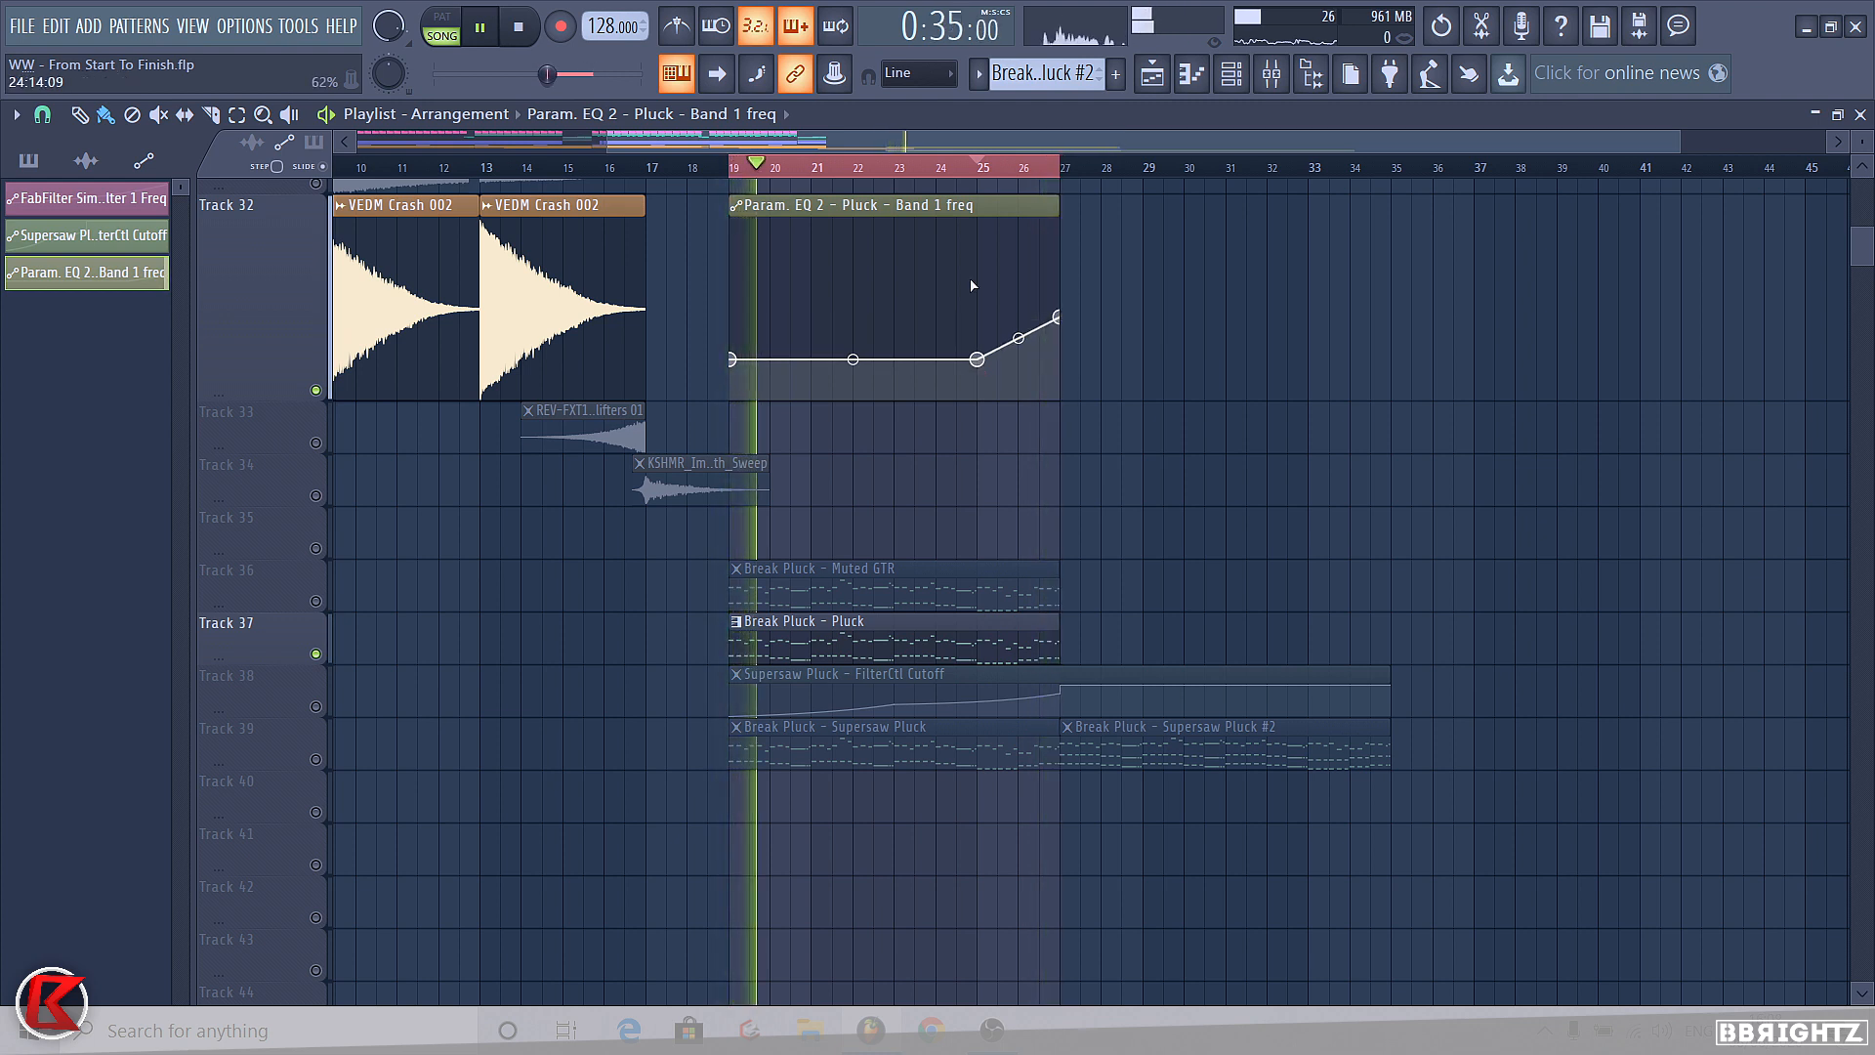
pyautogui.press('space')
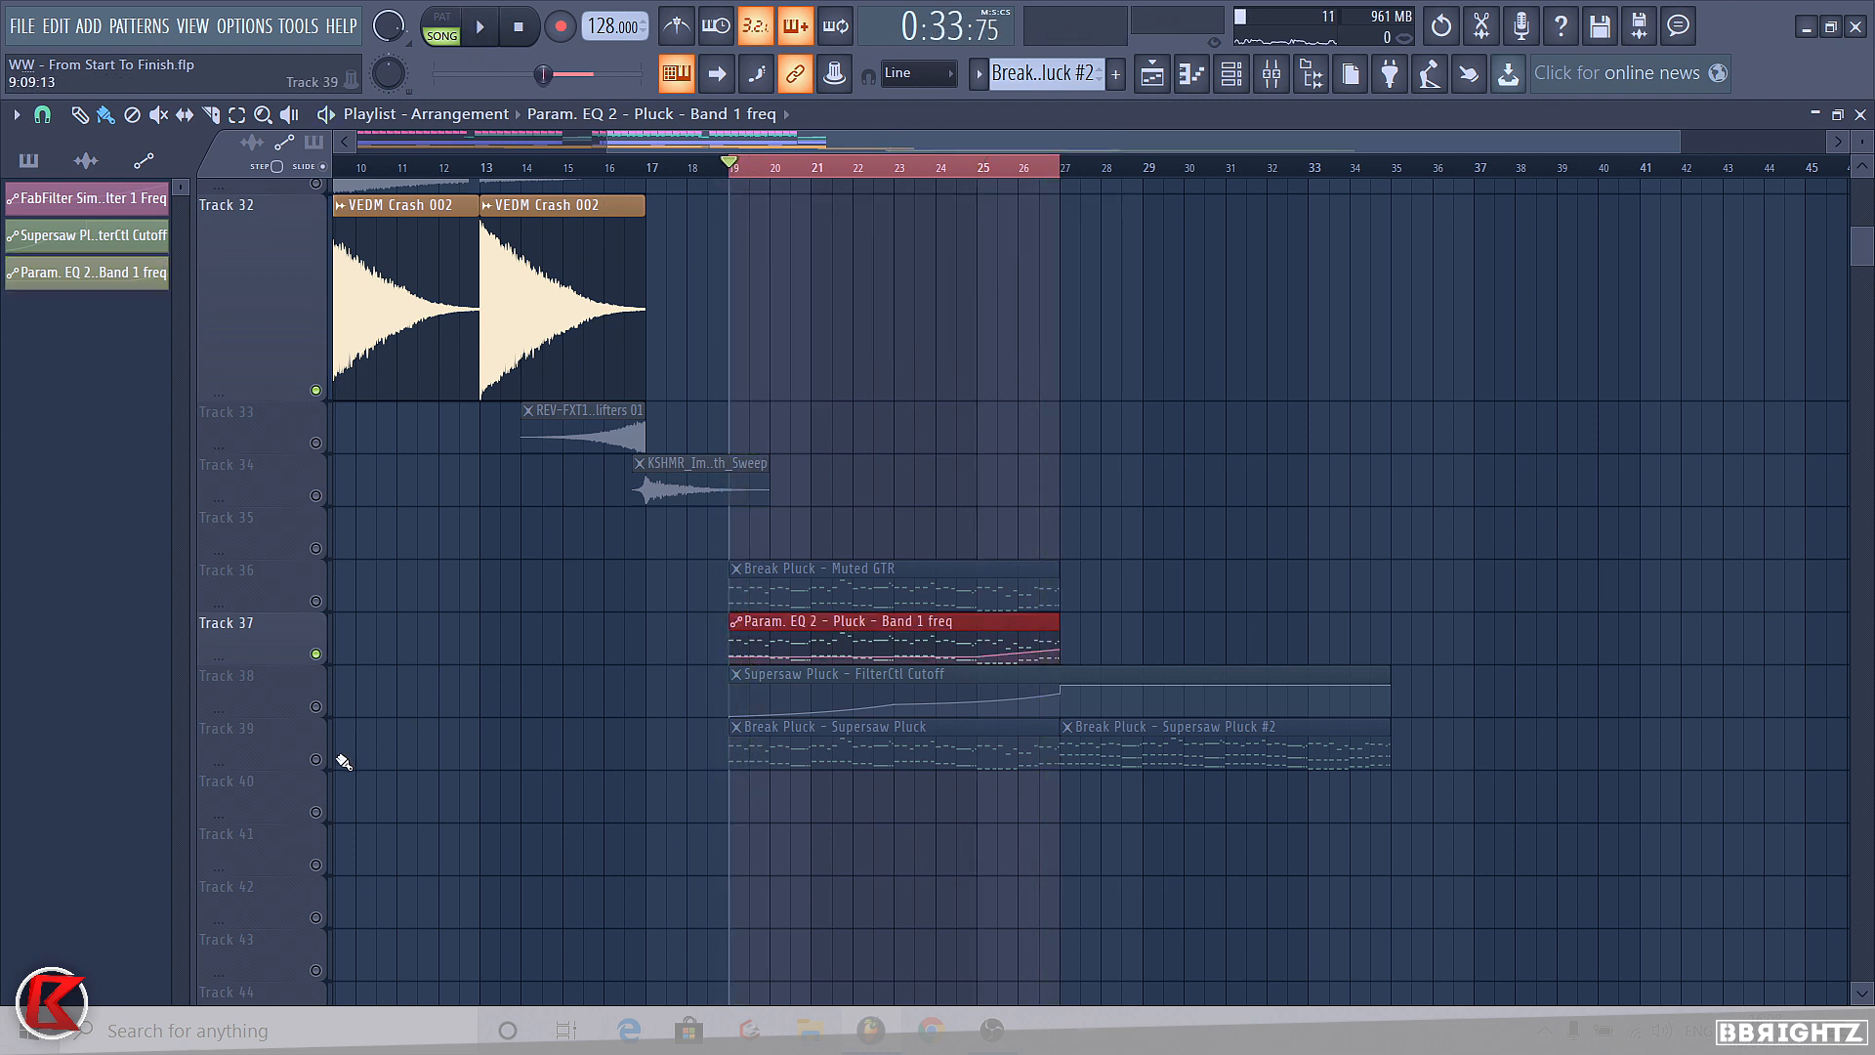
# - Turn on Tracks 38 and 39 for playback and reset Track 32's size to 100%
pyautogui.click(316, 759)
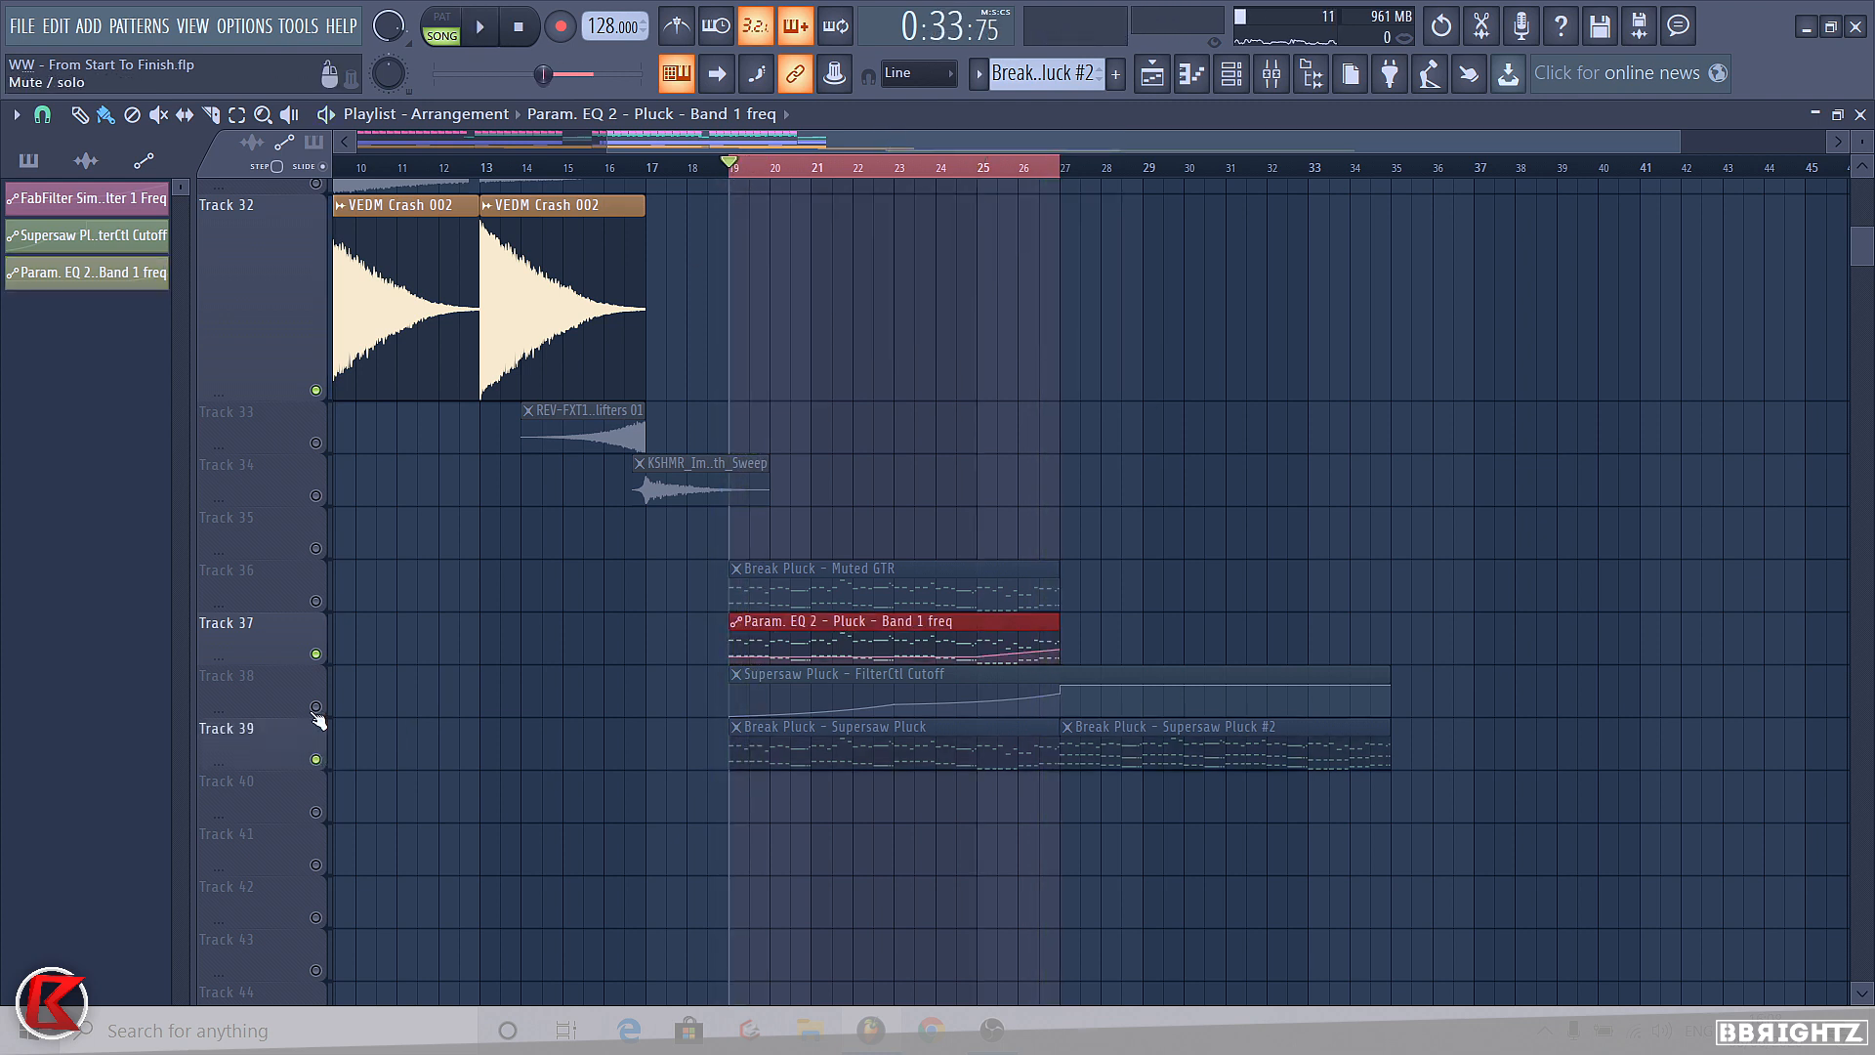
pyautogui.click(315, 706)
pyautogui.press('space')
pyautogui.rightClick(276, 323)
pyautogui.moveTo(357, 374)
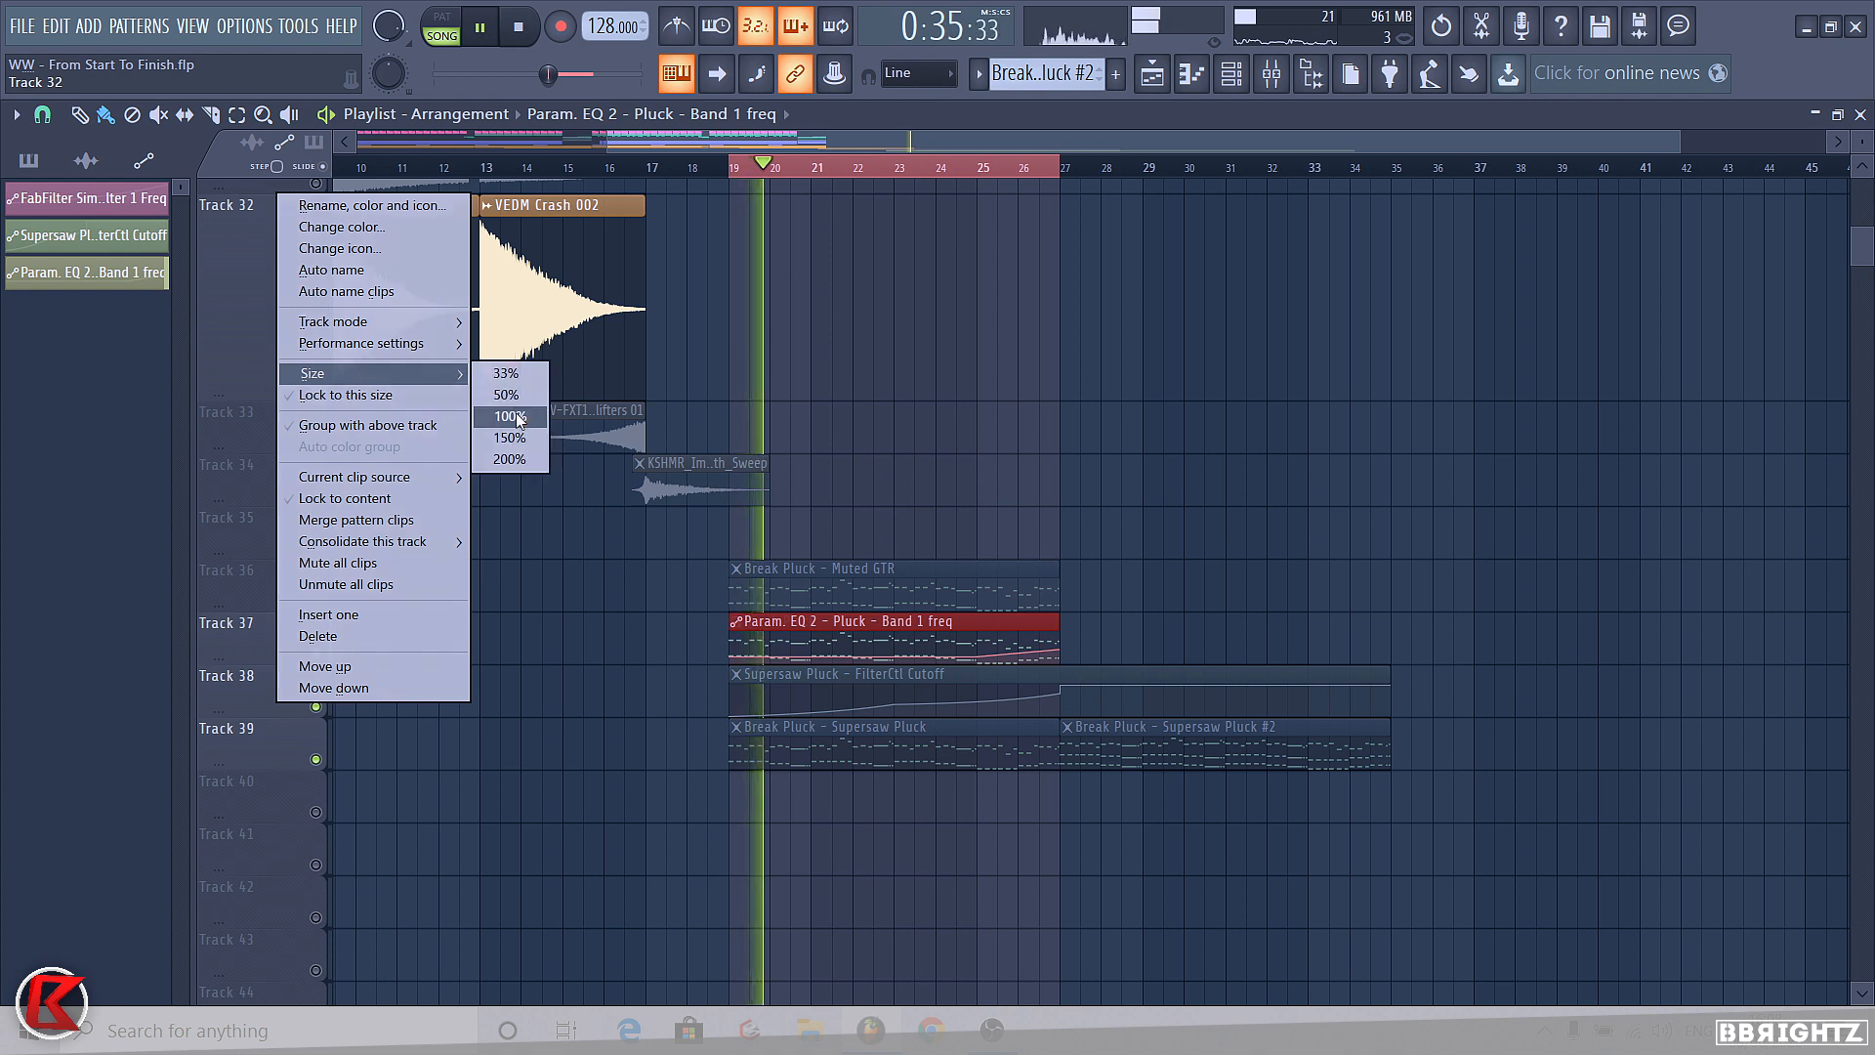
pyautogui.click(516, 413)
# - Unmute the Supersaw Pluck clips and cutoff automation, turn on Track 36 and clear the time selection from bar 19 to 27
pyautogui.rightClick(735, 572)
pyautogui.rightClick(736, 520)
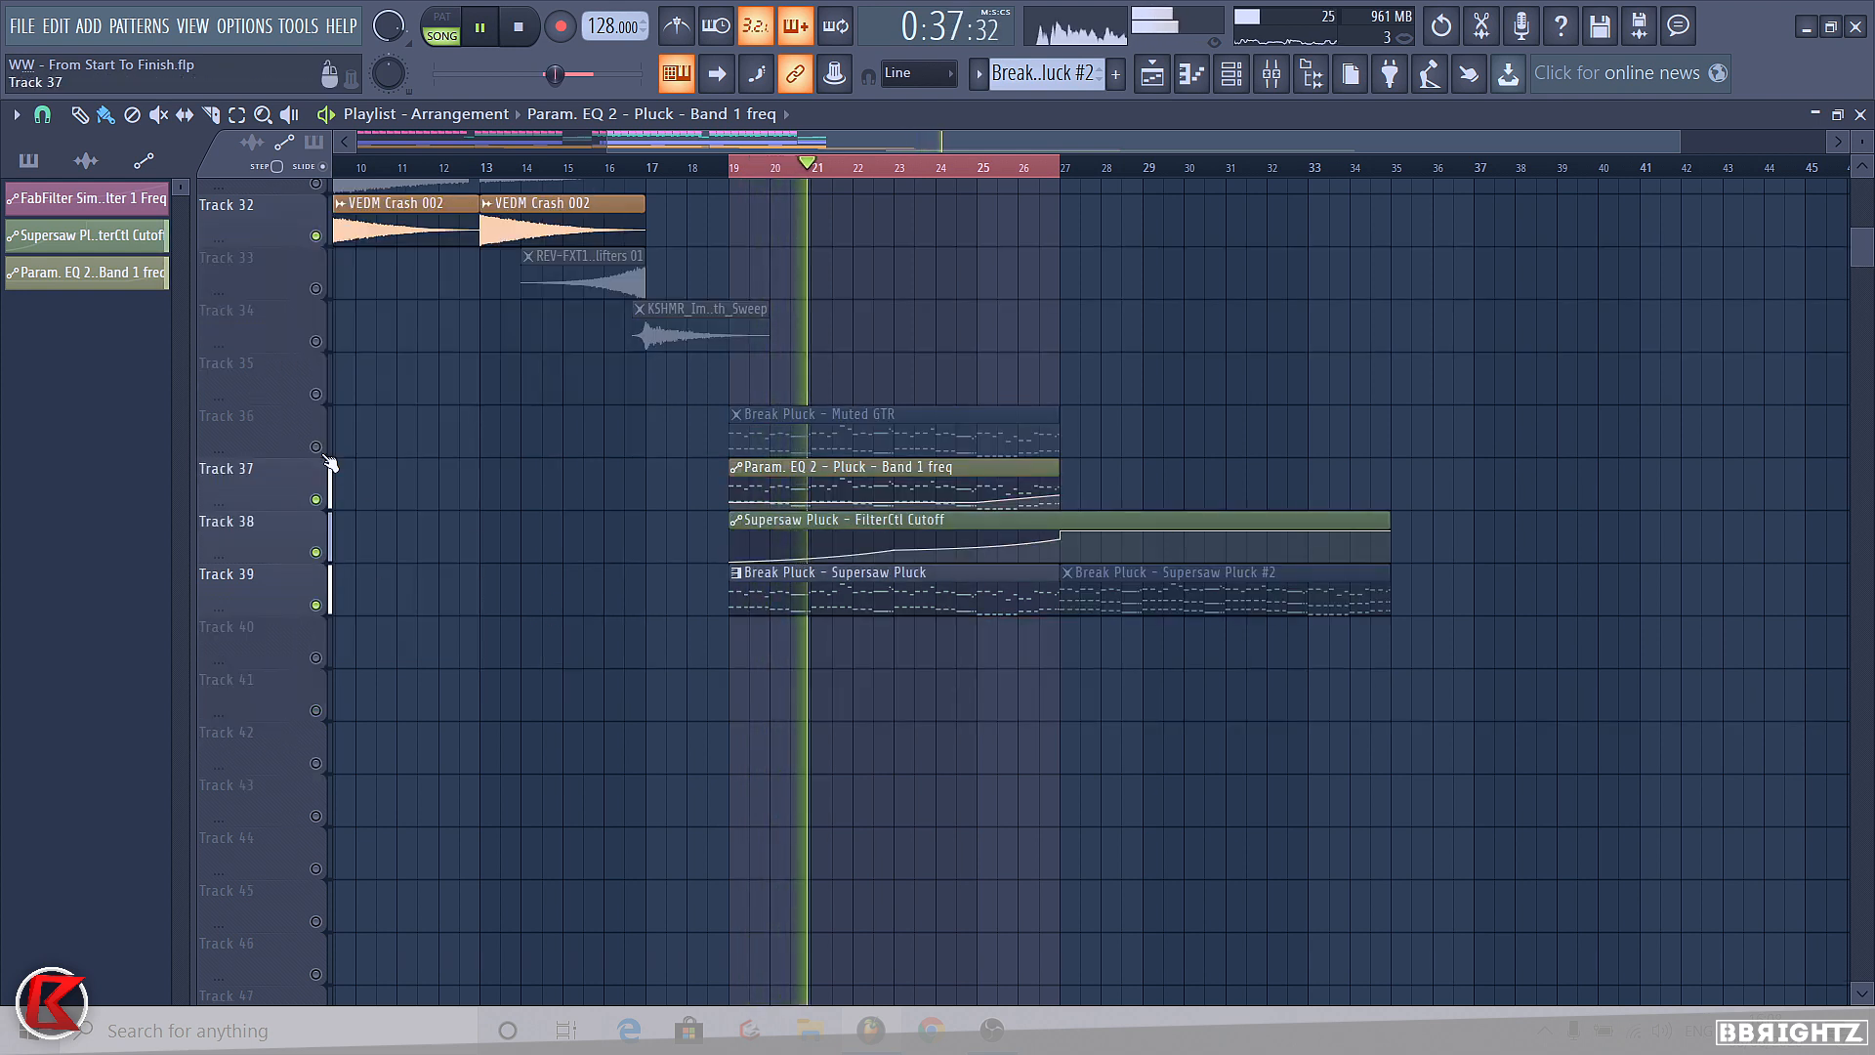
pyautogui.click(316, 446)
pyautogui.rightClick(1018, 170)
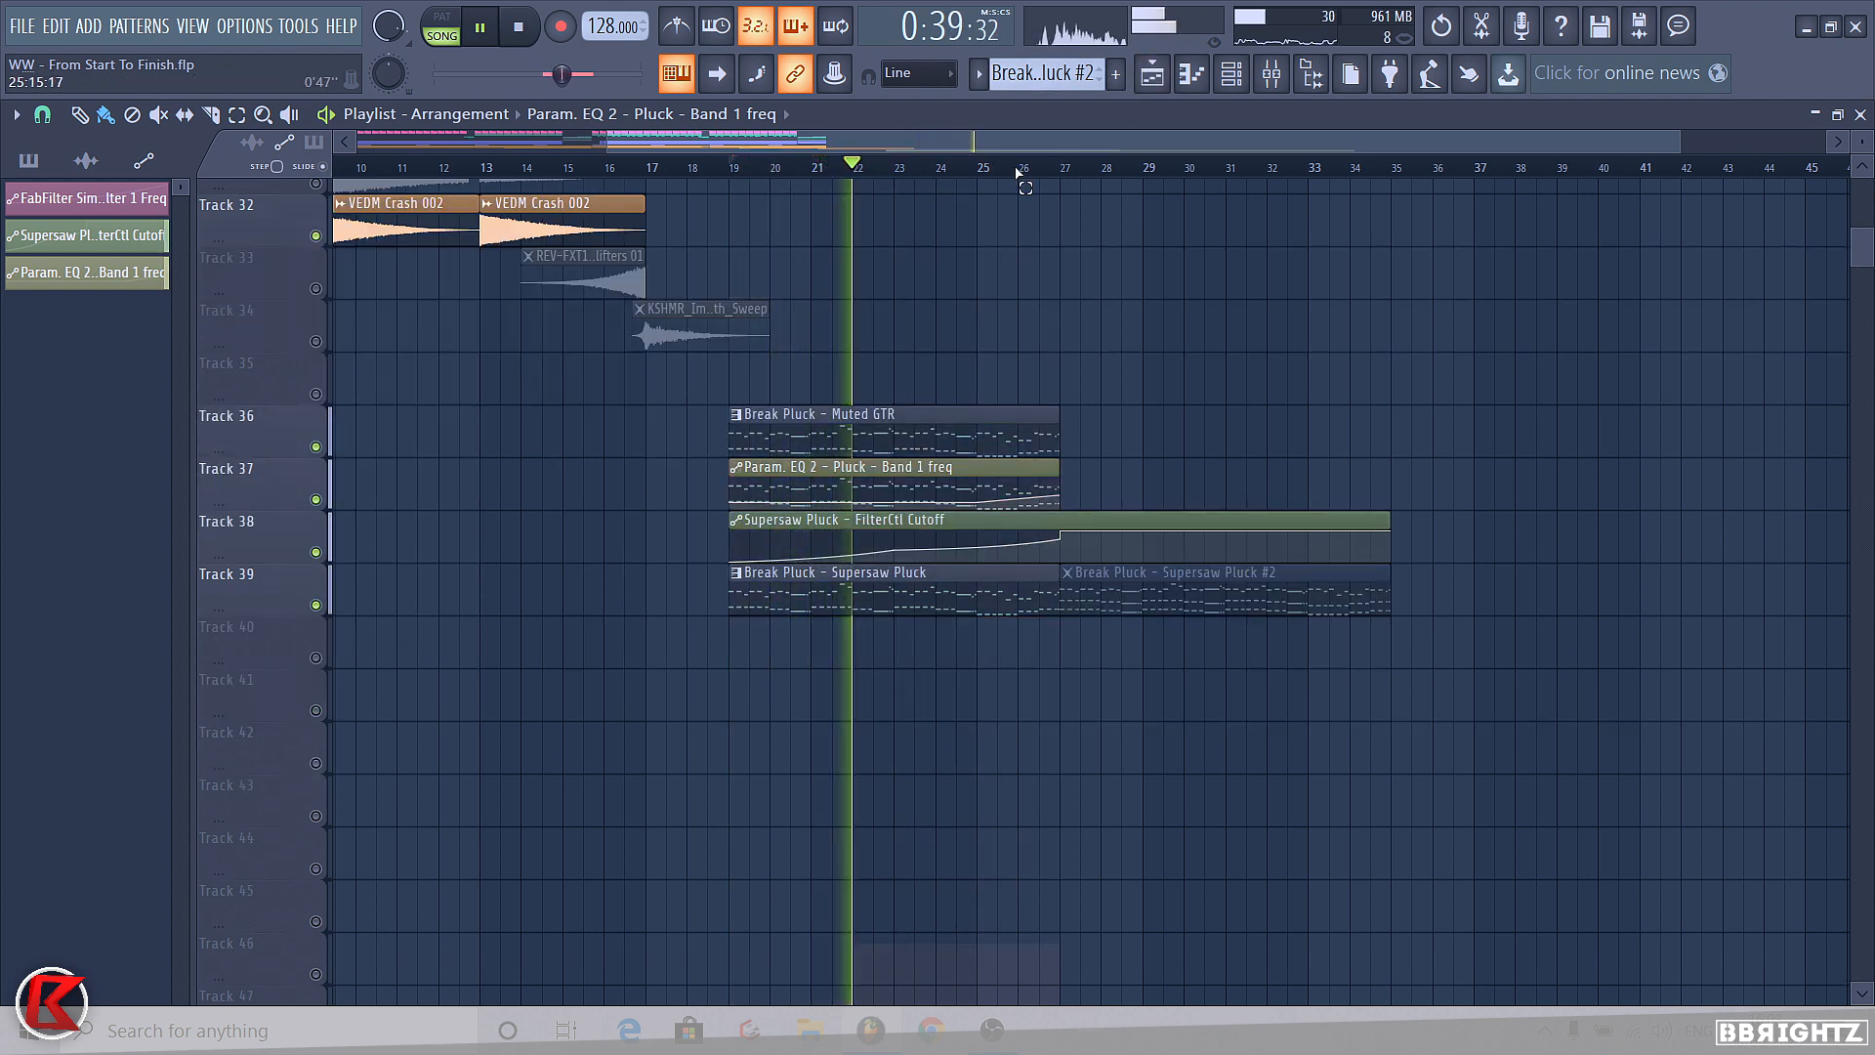
pyautogui.rightClick(1067, 574)
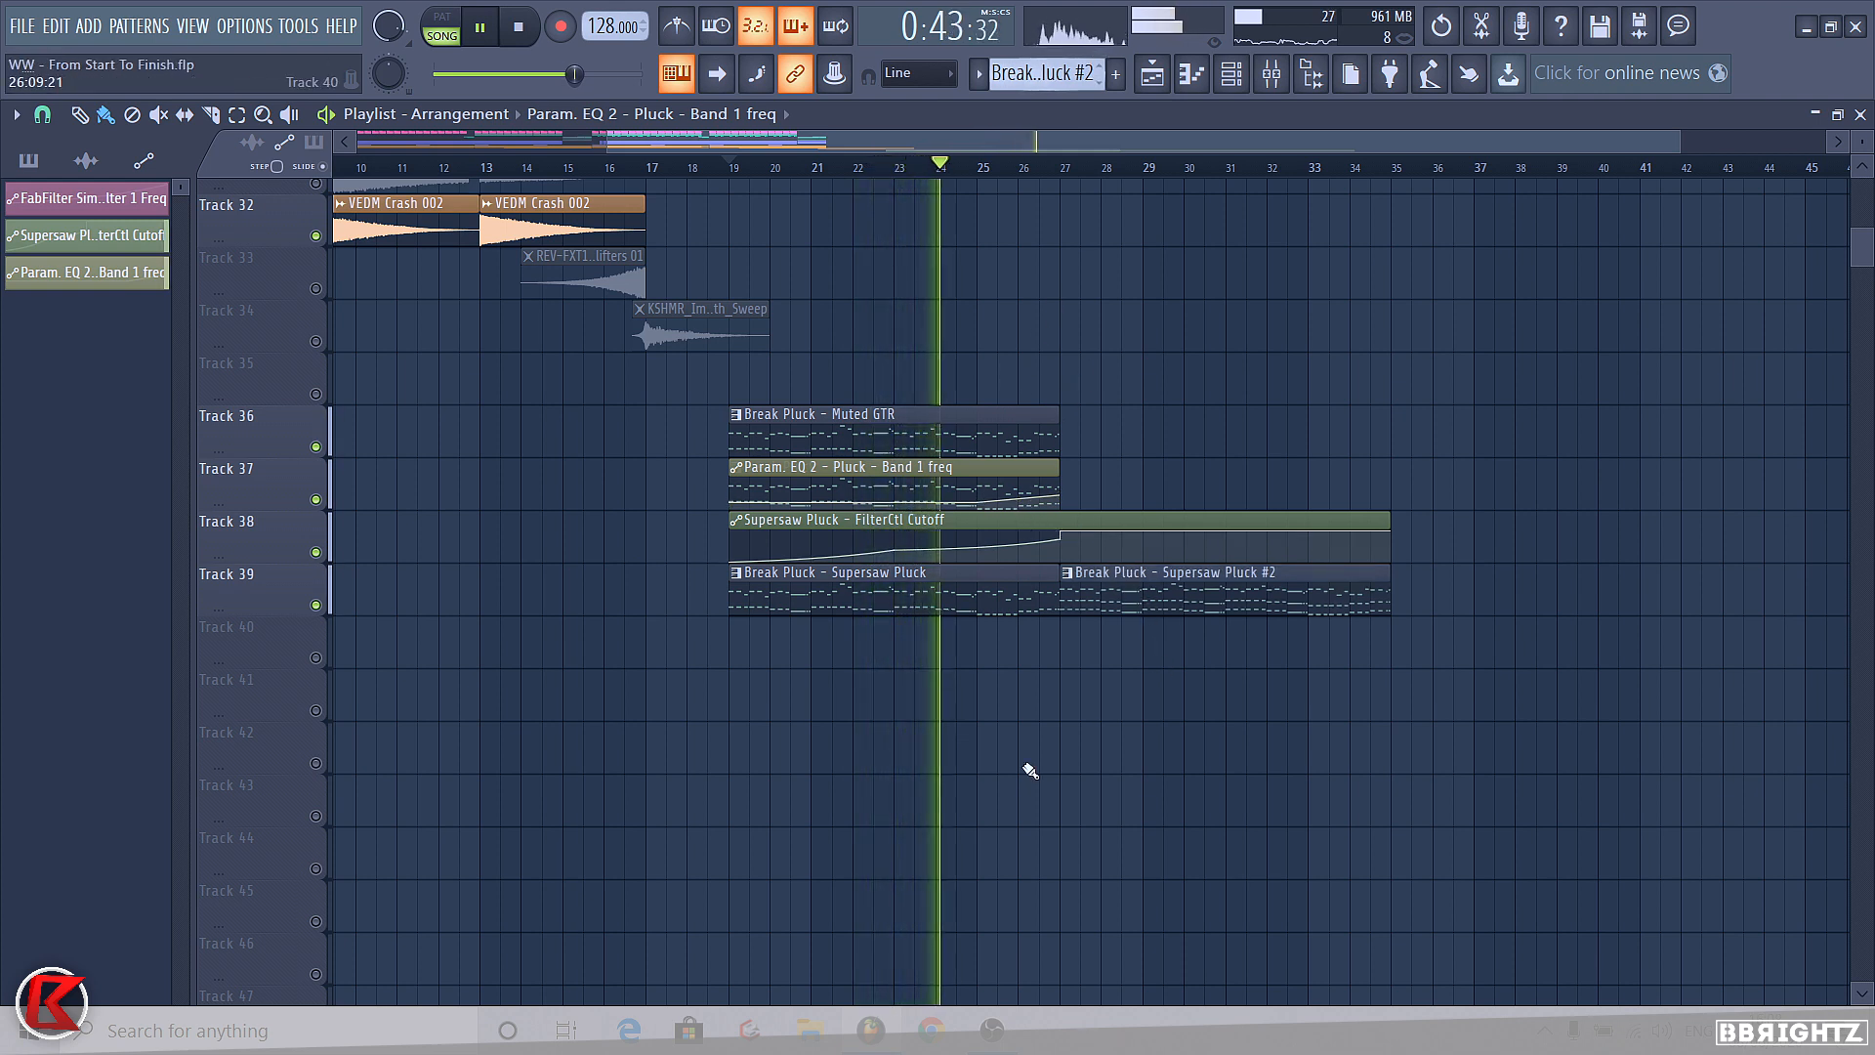
# - Enlarge Track 38 to inspect the Supersaw Pluck filter cutoff curve and restore its size to 100%
pyautogui.moveTo(255, 554); pyautogui.dragTo(257, 788)
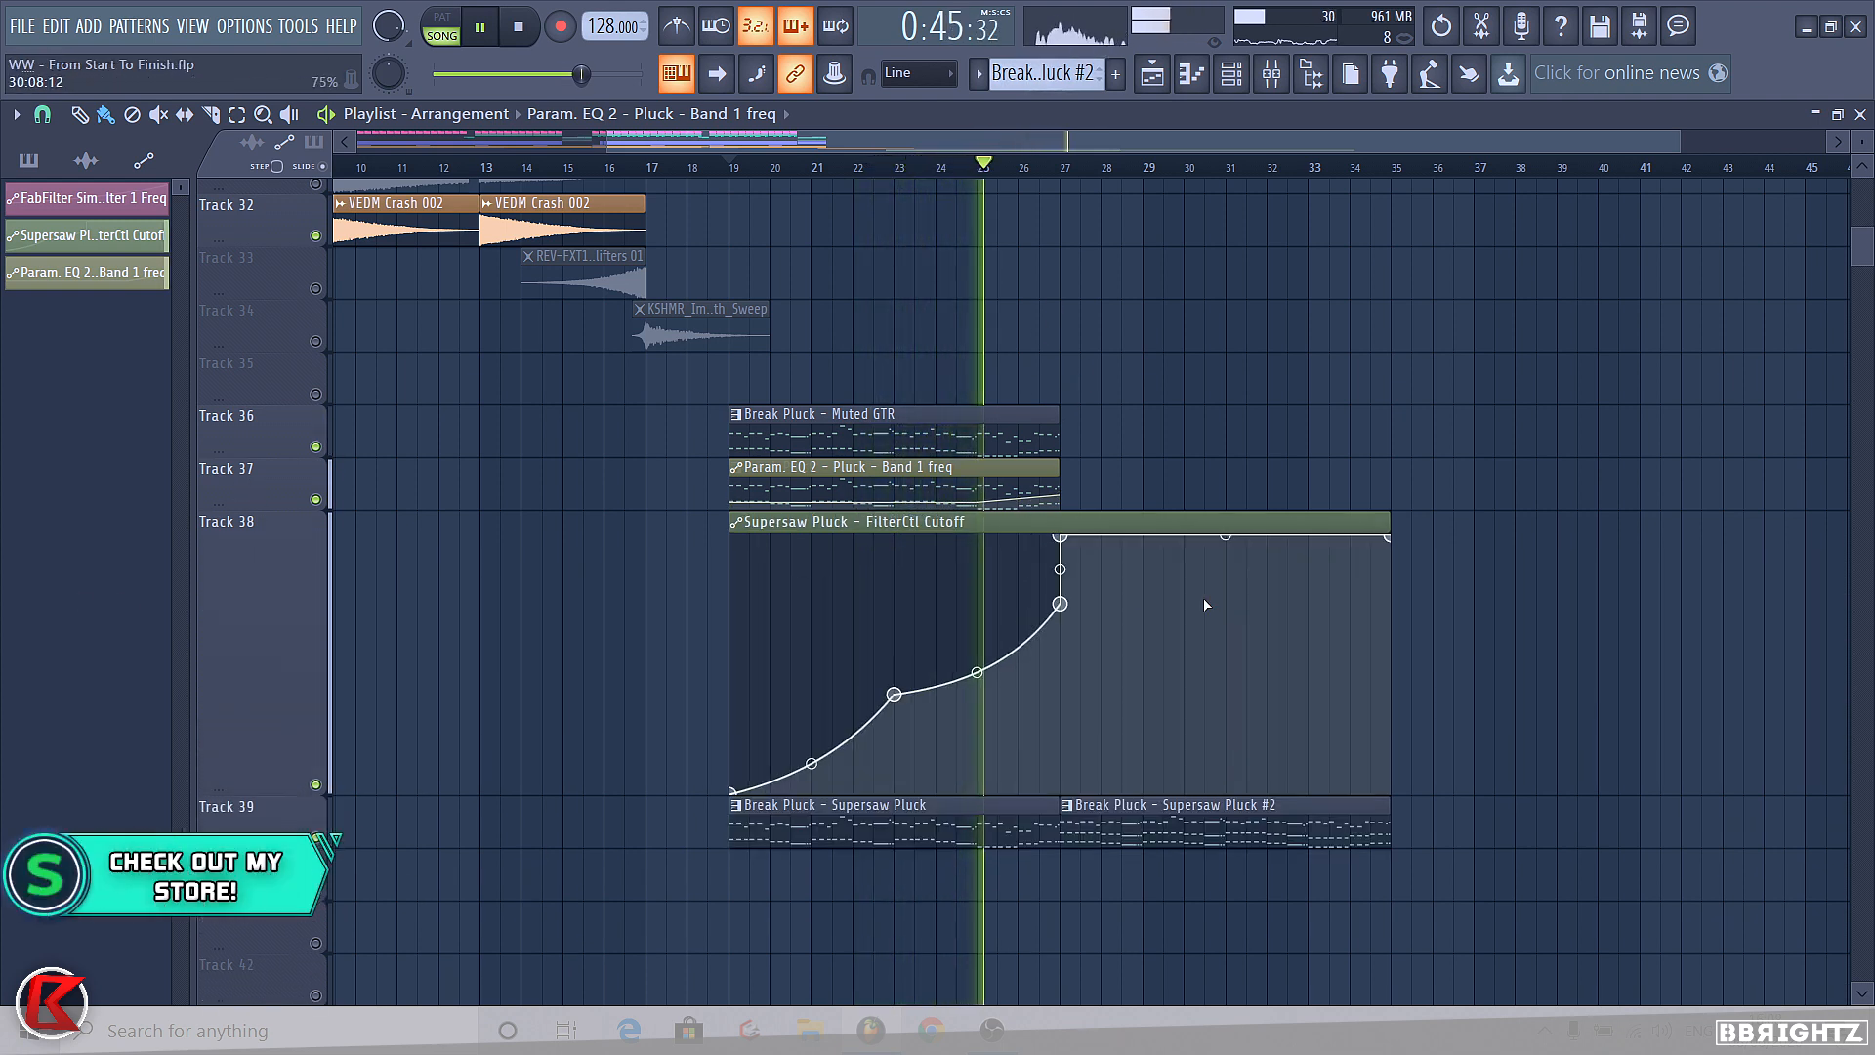
pyautogui.rightClick(294, 640)
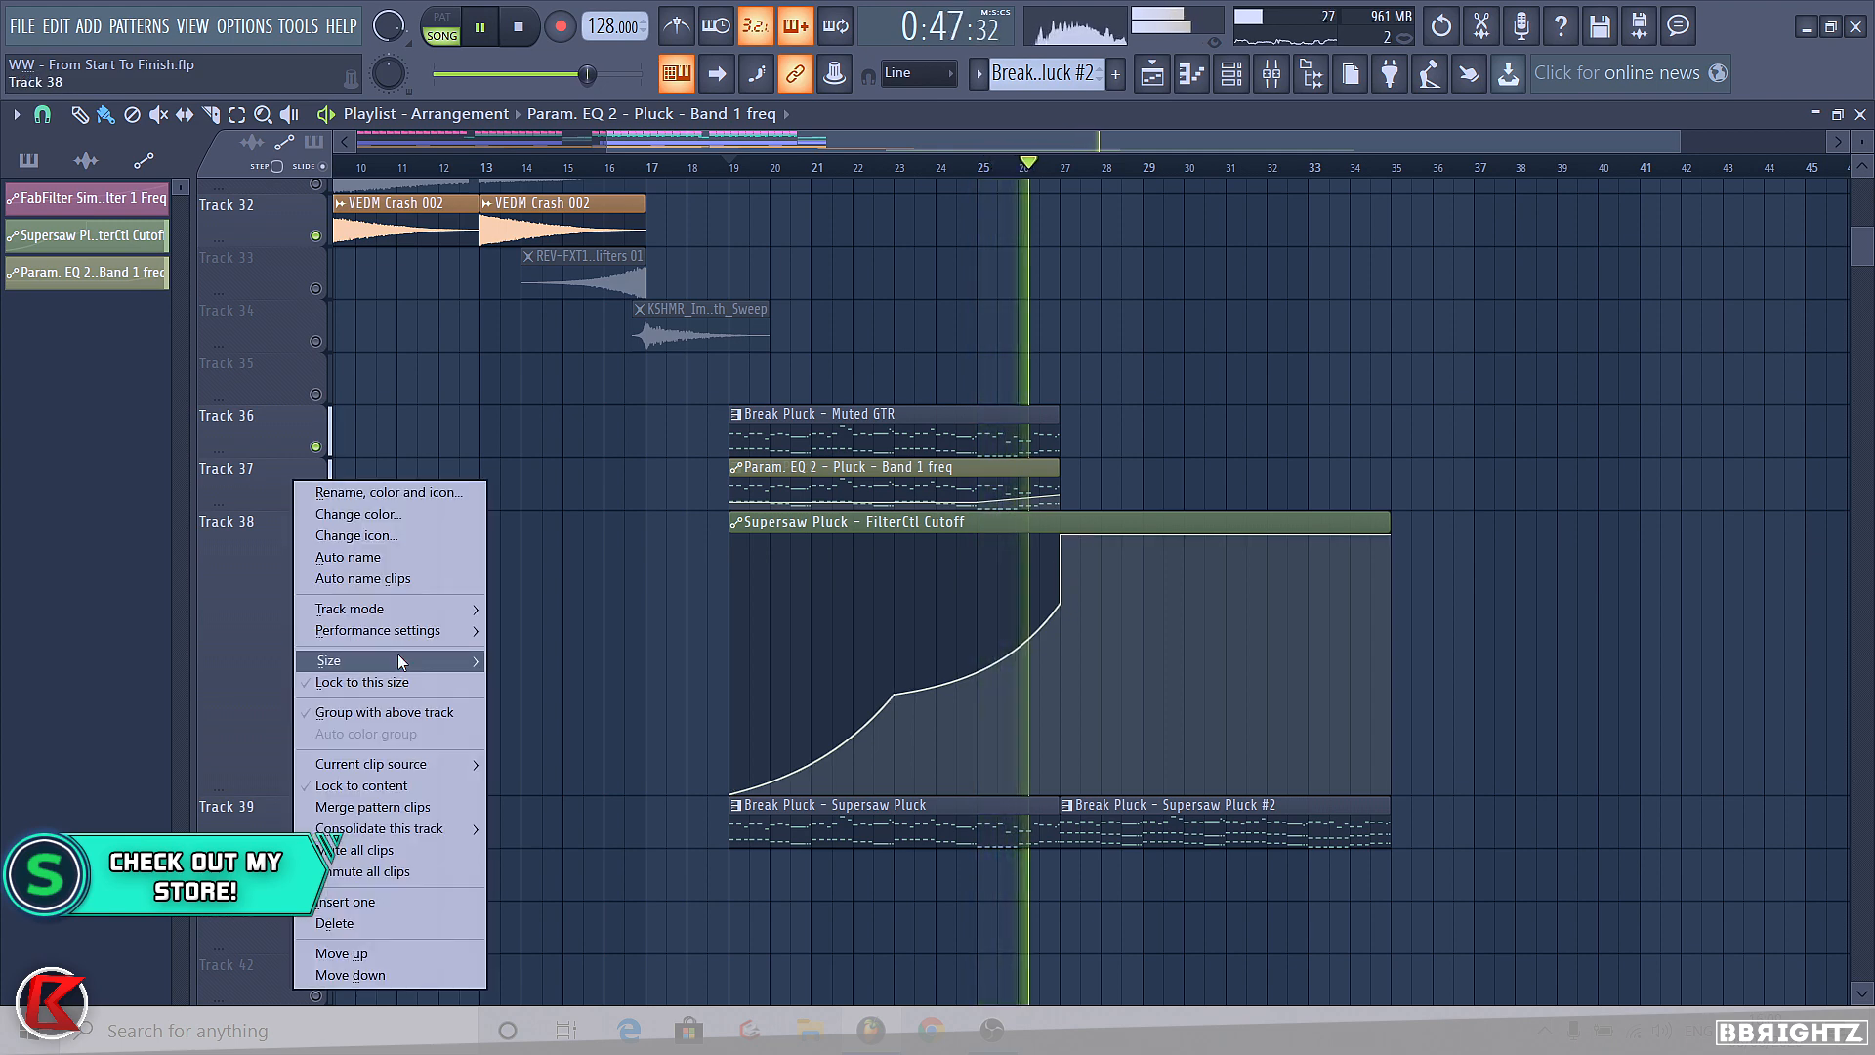
pyautogui.moveTo(396, 653)
pyautogui.click(537, 703)
# - Place a second Break Pluck - Pluck clip on Track 37 at bar 27 and stop playback
pyautogui.scroll(-3, 670, 452)
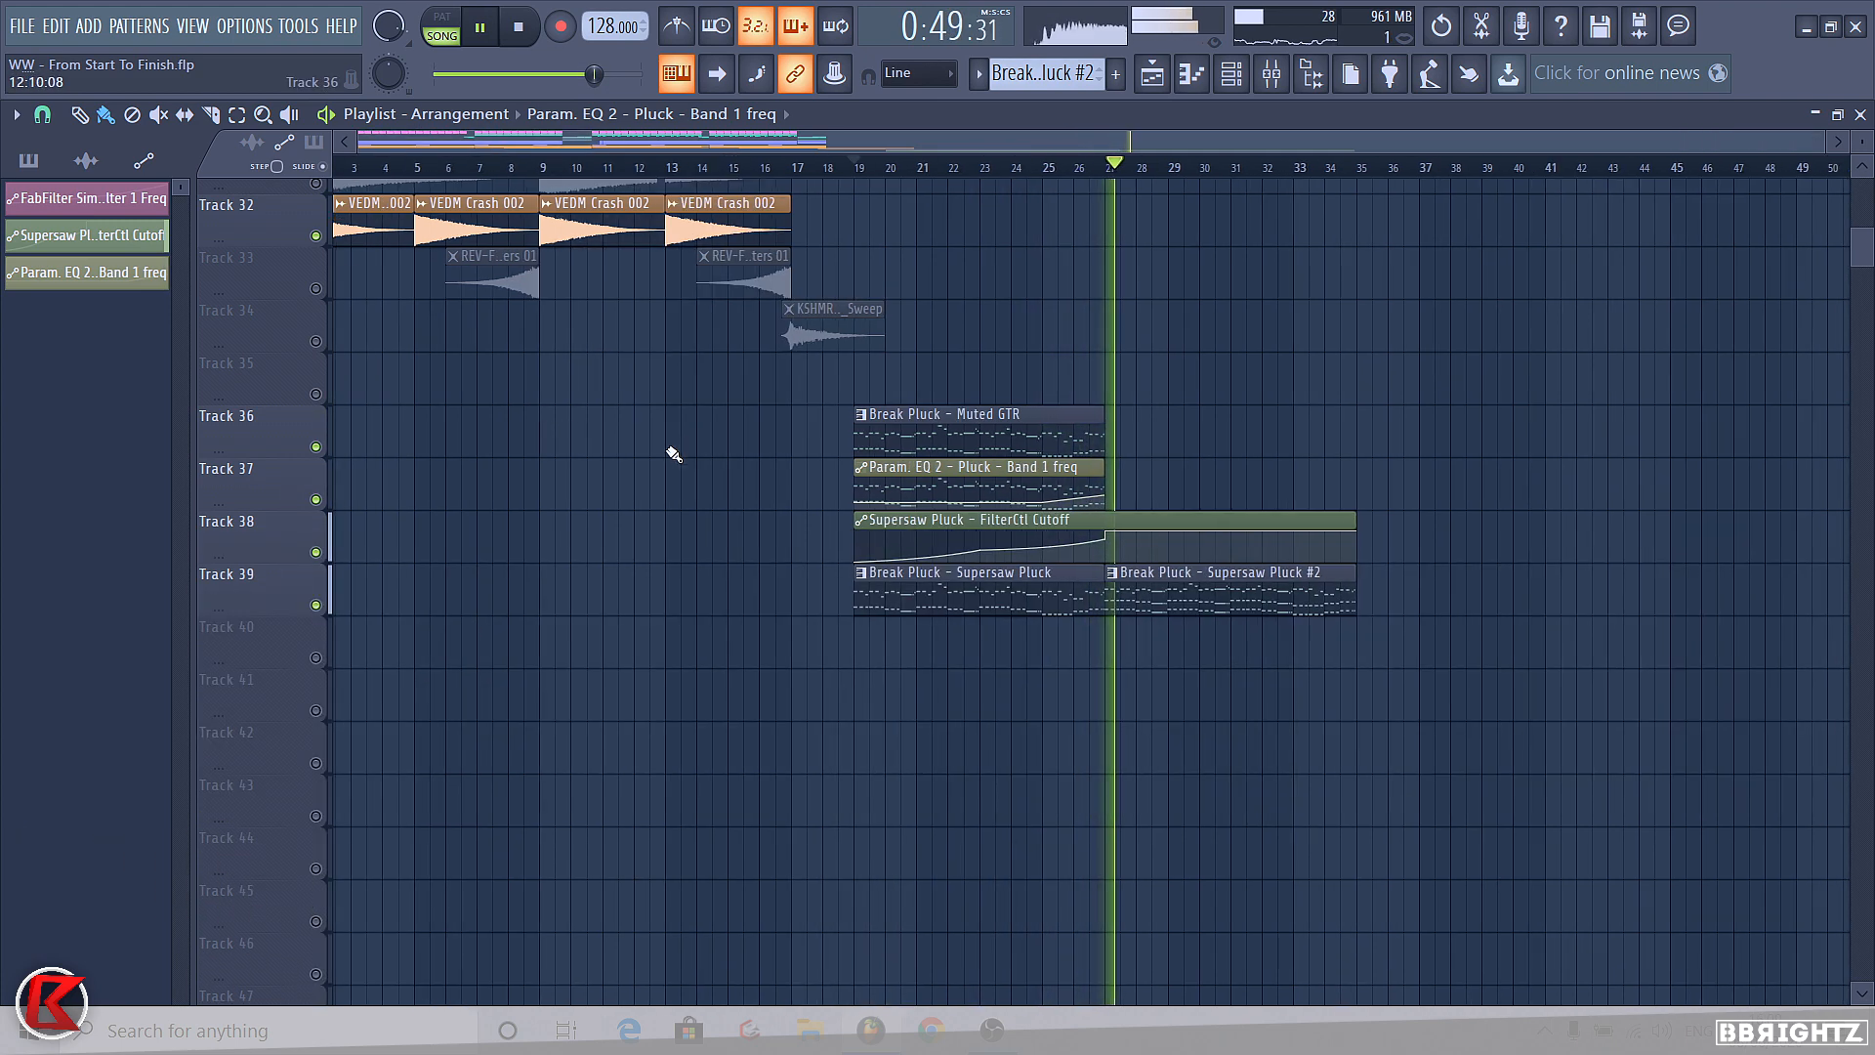
pyautogui.click(1060, 74)
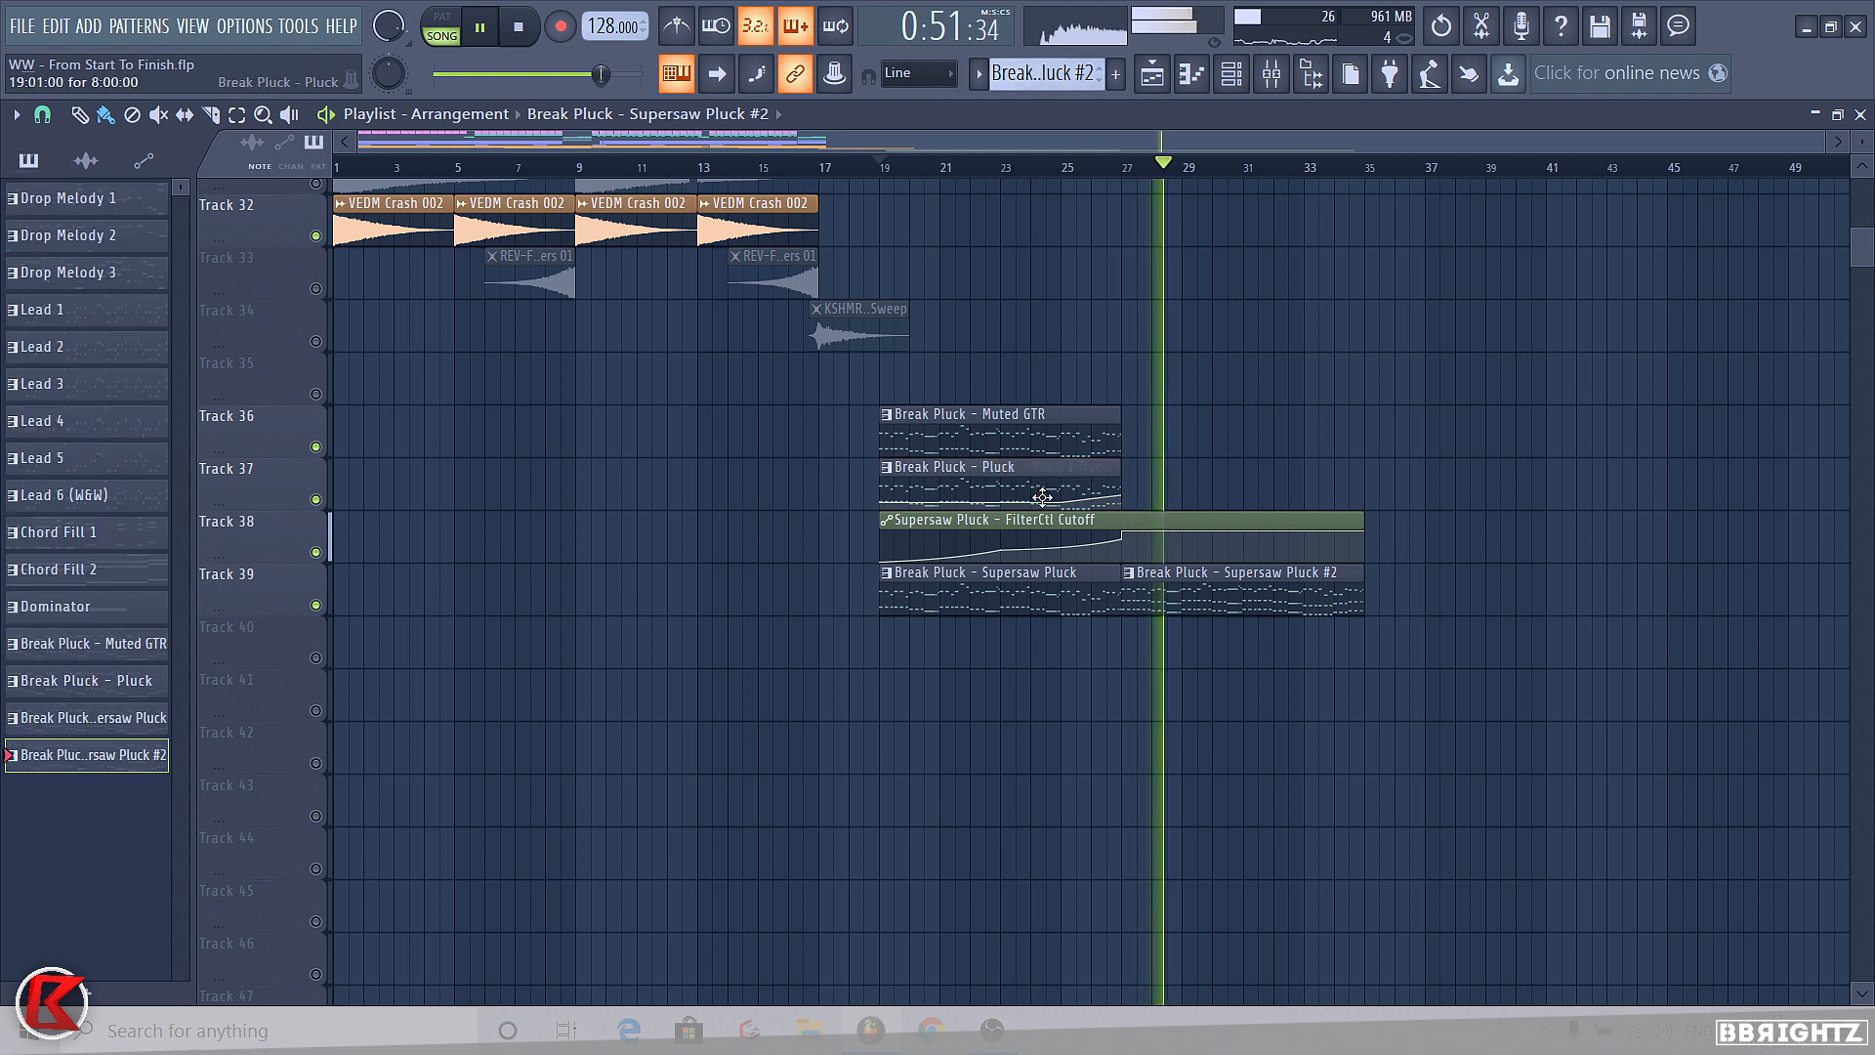
pyautogui.click(1042, 495)
pyautogui.click(1127, 486)
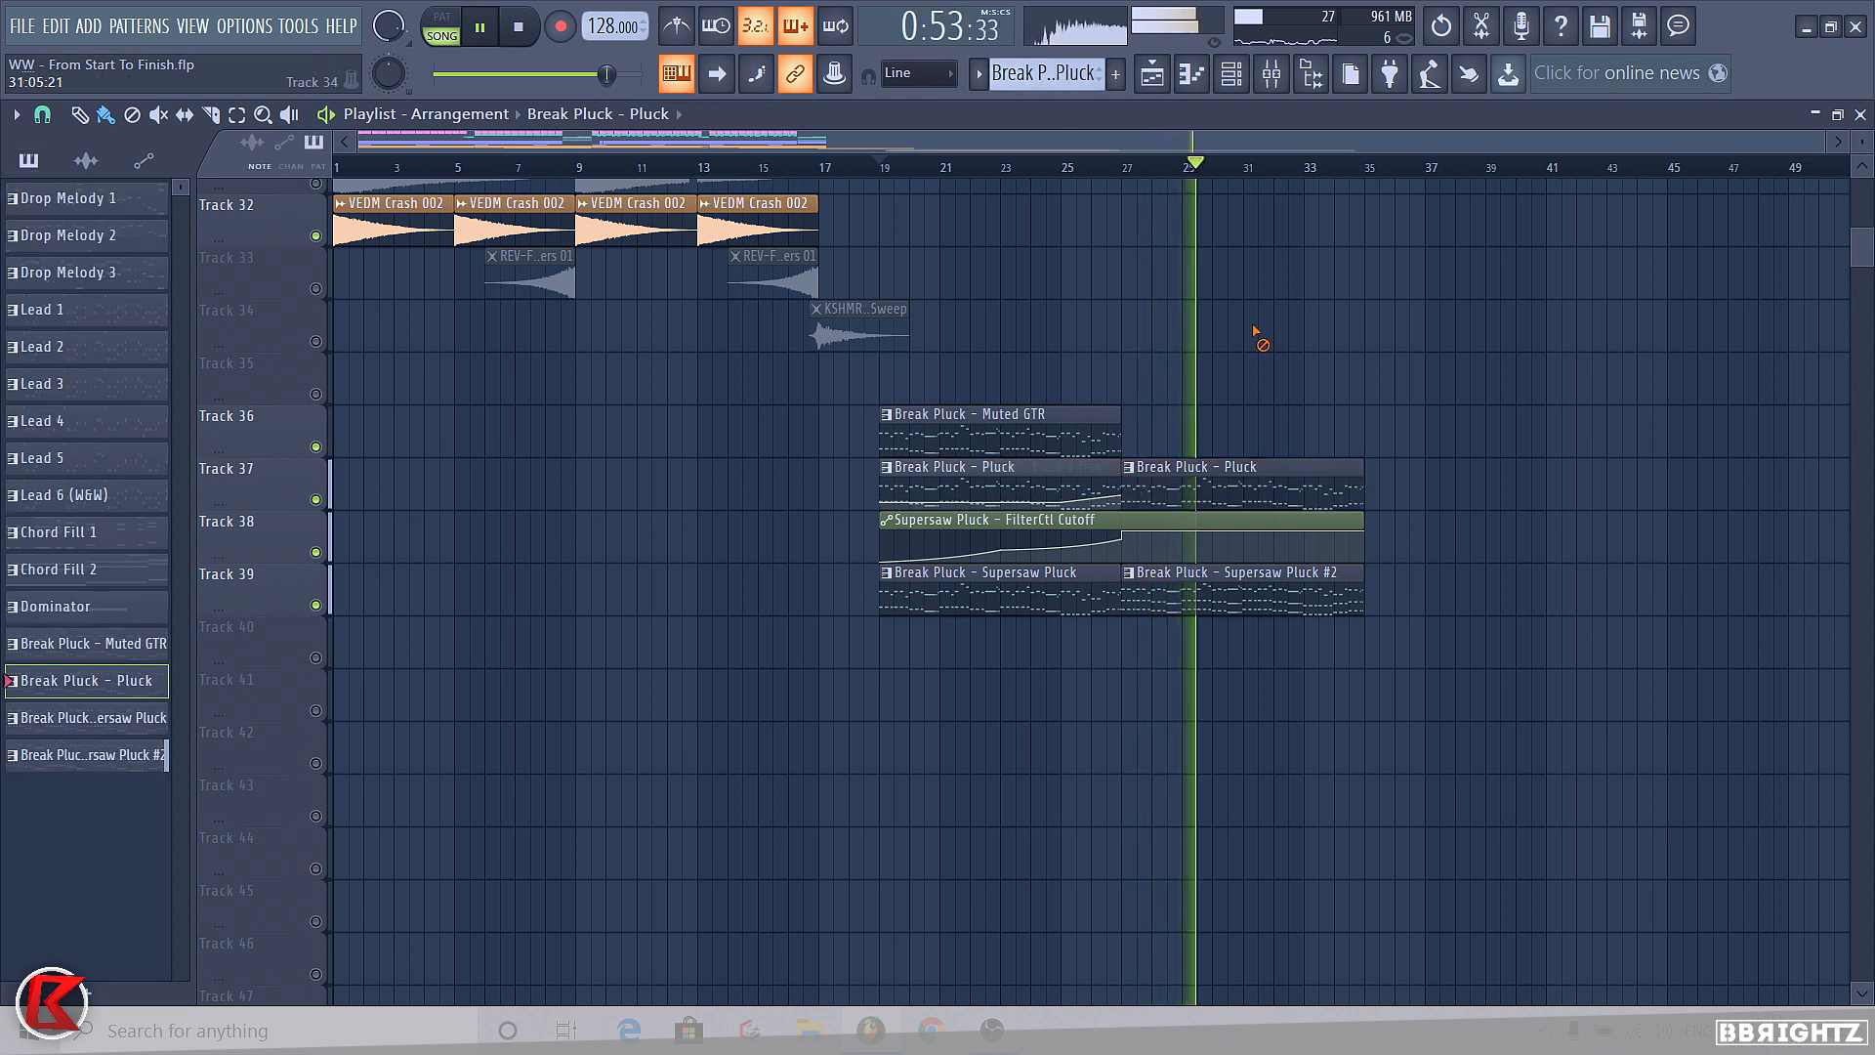
pyautogui.press('space')
# - Shift the Pluck clips and Supersaw Pluck layers down one track, leaving the band 1 frequency automation alone on an enlarged Track 37
pyautogui.moveTo(1289, 542); pyautogui.dragTo(1269, 381)
pyautogui.hotkey('shift', 'Down')
pyautogui.moveTo(1523, 591); pyautogui.dragTo(856, 654)
pyautogui.keyDown('ctrl'); pyautogui.click(1005, 617); pyautogui.keyUp('ctrl')
pyautogui.moveTo(1141, 596); pyautogui.dragTo(1017, 655)
pyautogui.hotkey('shift', 'Up')
pyautogui.hotkey('shift', 'Up')
pyautogui.hotkey('shift', 'Down')
pyautogui.moveTo(858, 655); pyautogui.dragTo(1051, 664)
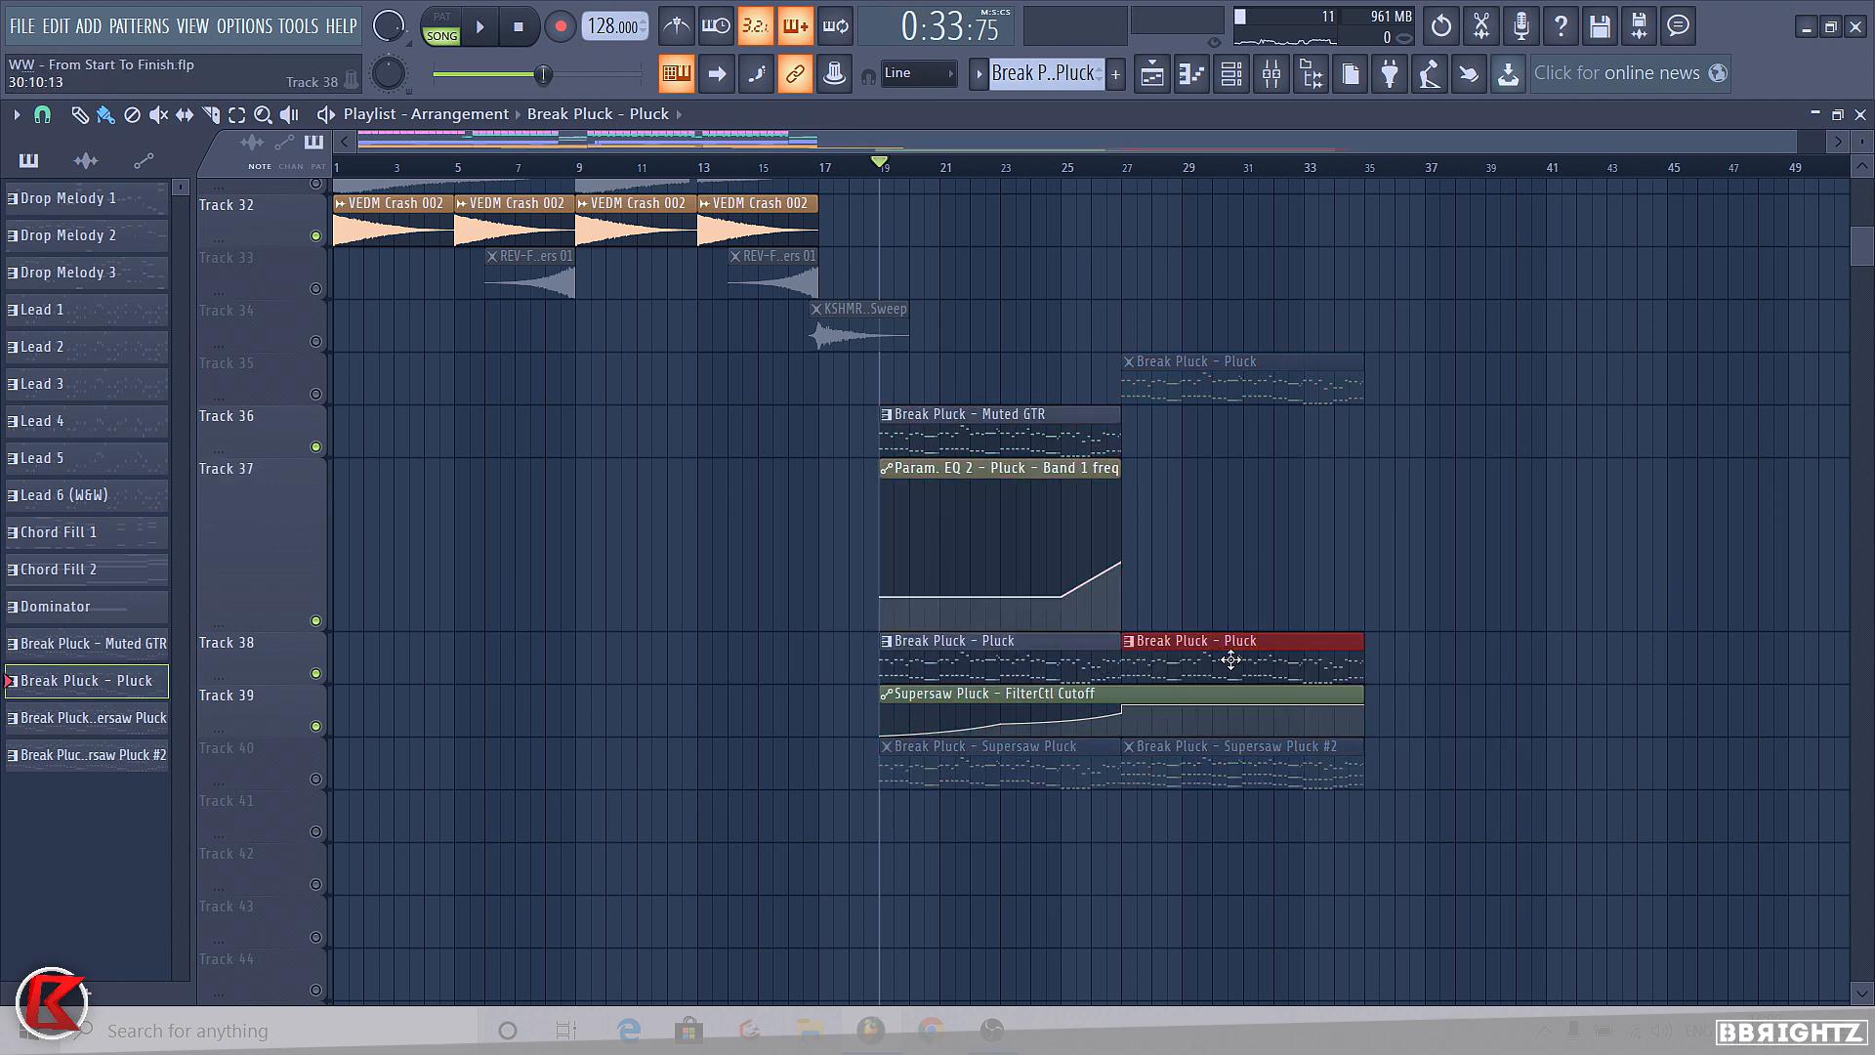
# - Extend the Pluck band 1 frequency automation to bar 35 and return it to its starting level from bar 27 onward
pyautogui.scroll(3, 1123, 498)
pyautogui.moveTo(1114, 506); pyautogui.dragTo(1446, 506)
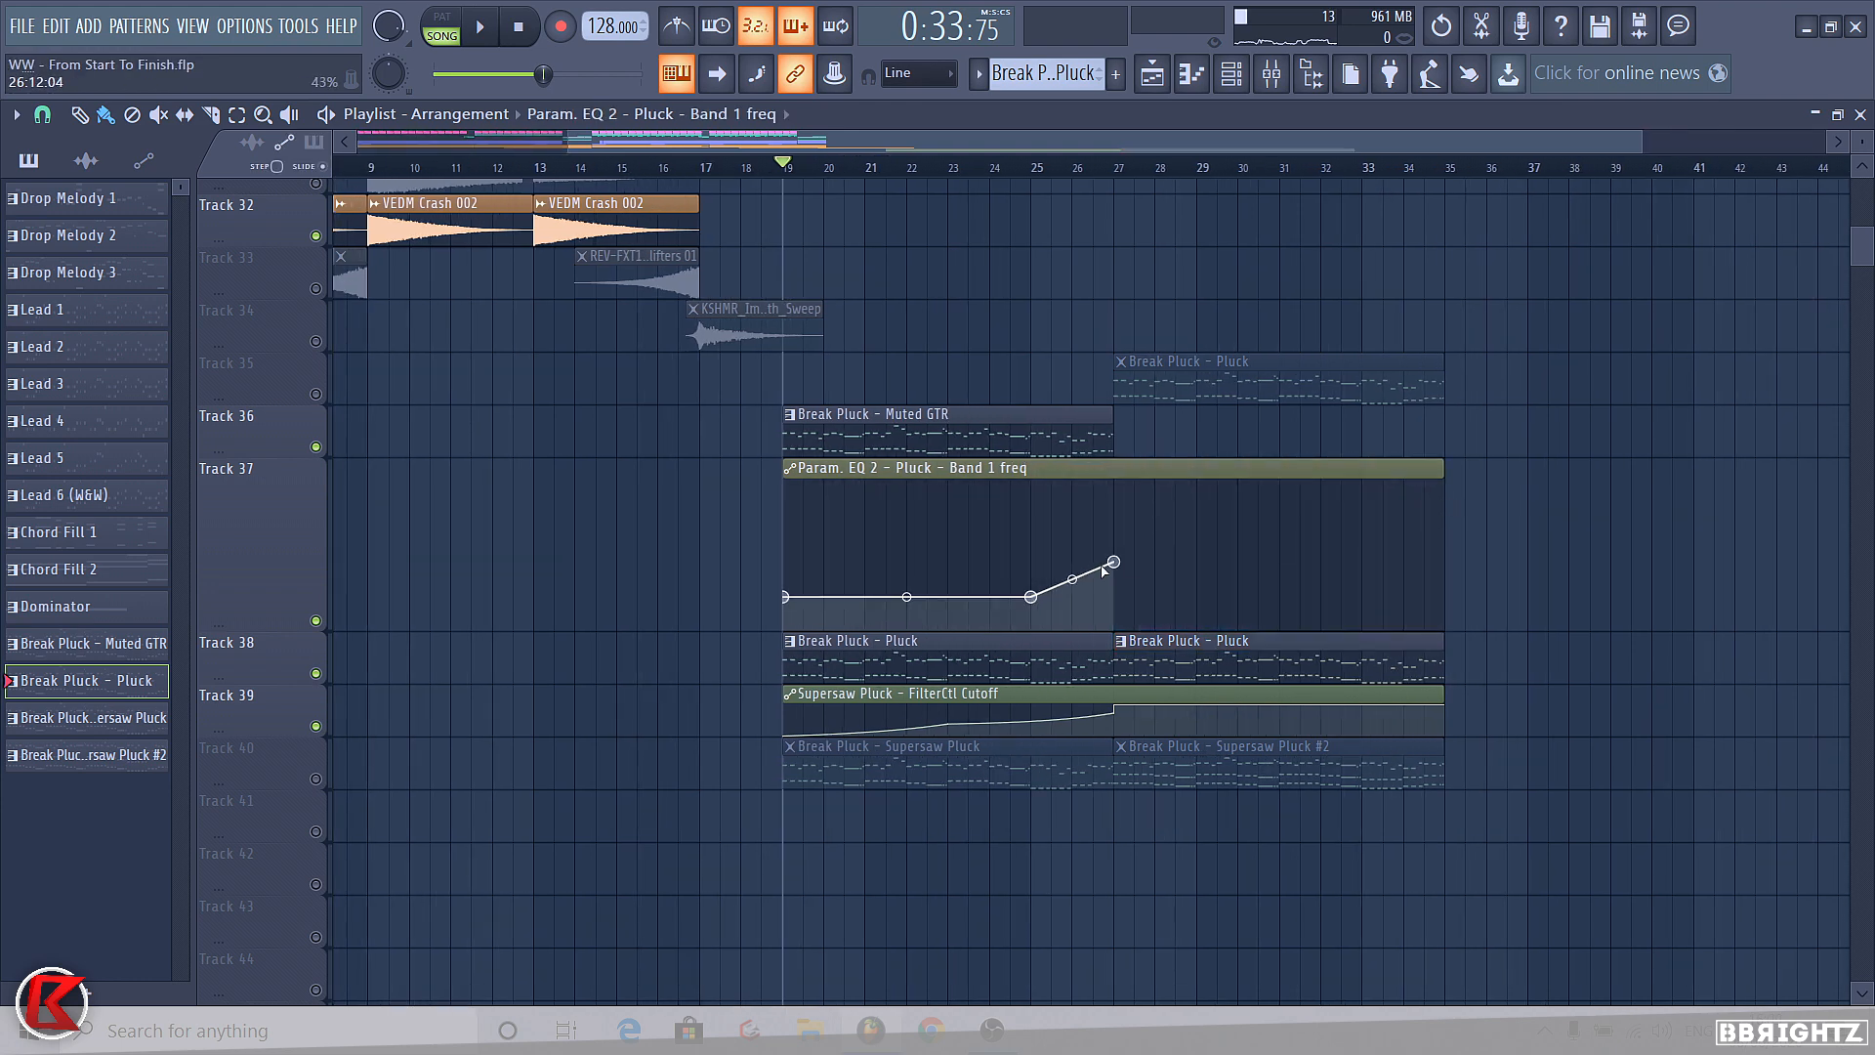
pyautogui.rightClick(1027, 592)
pyautogui.click(1133, 617)
pyautogui.rightClick(1115, 600)
pyautogui.rightClick(1116, 601)
pyautogui.click(1182, 954)
pyautogui.rightClick(1445, 601)
pyautogui.click(1513, 954)
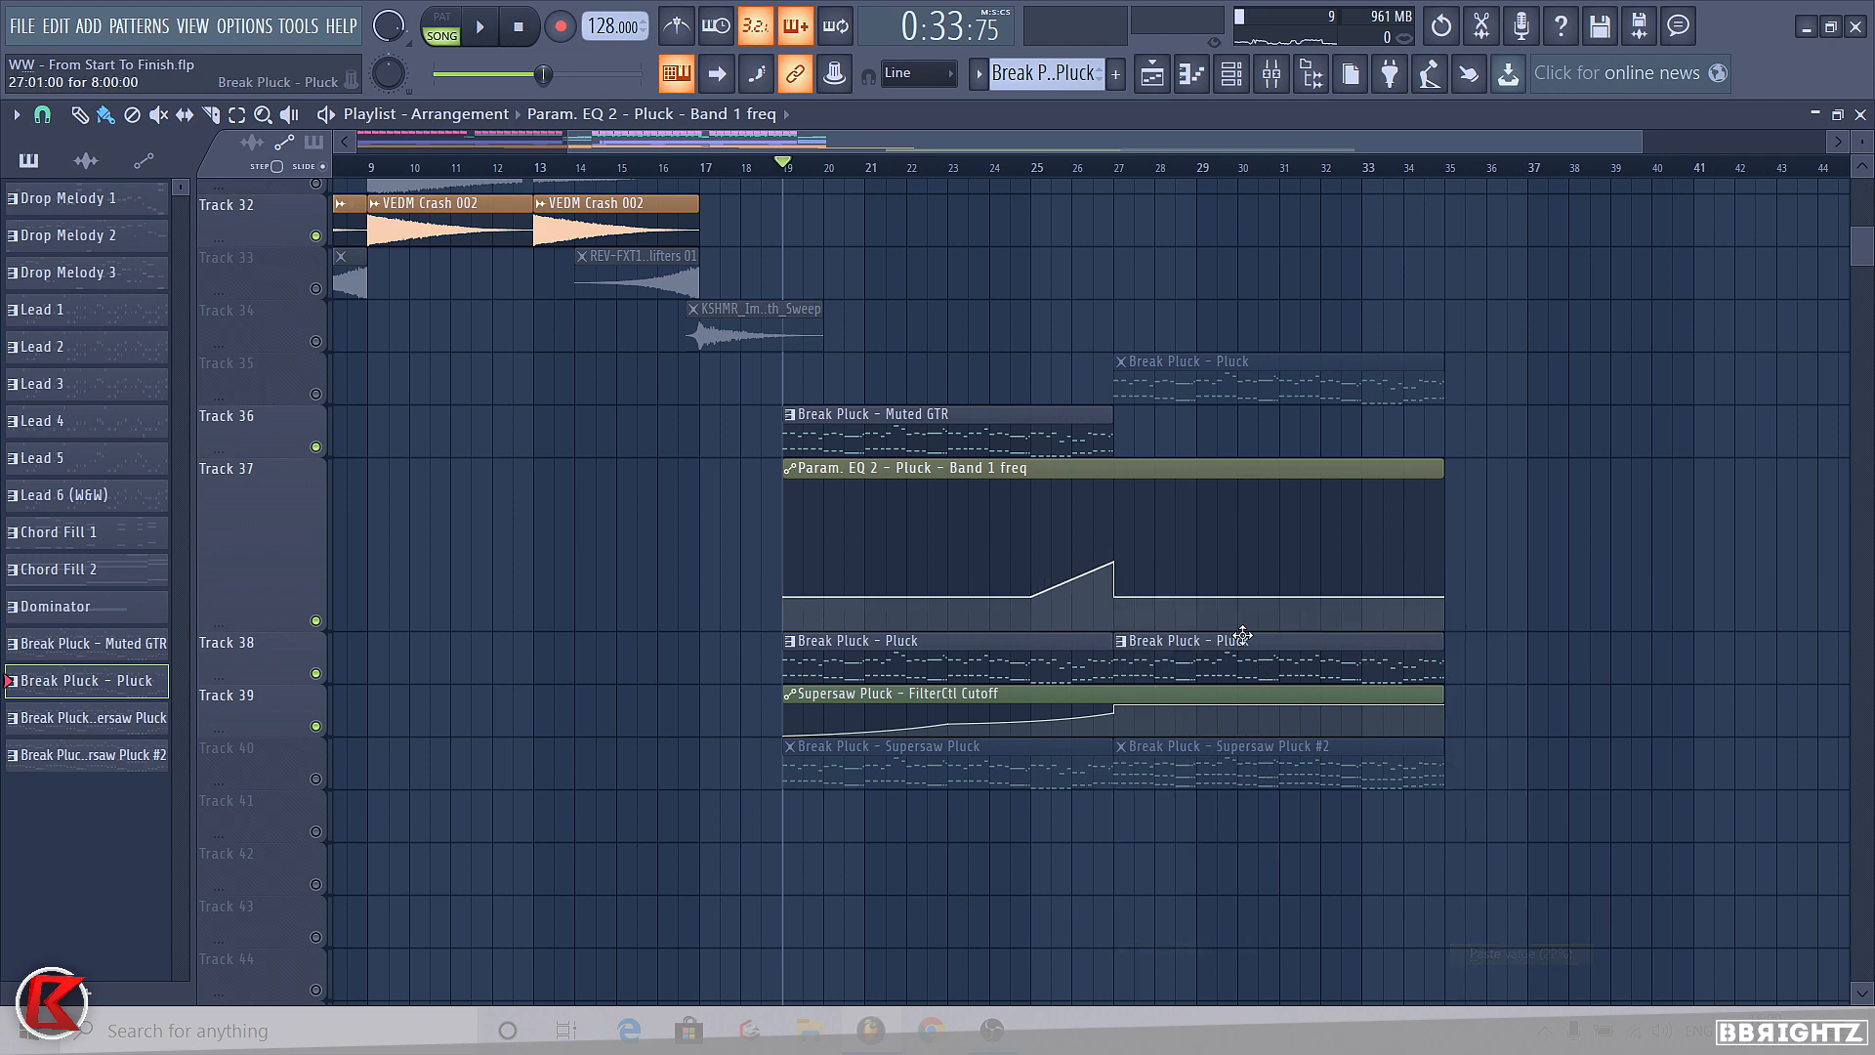
# - Restore Track 37 to 100% size
pyautogui.rightClick(275, 559)
pyautogui.moveTo(430, 636)
pyautogui.click(523, 683)
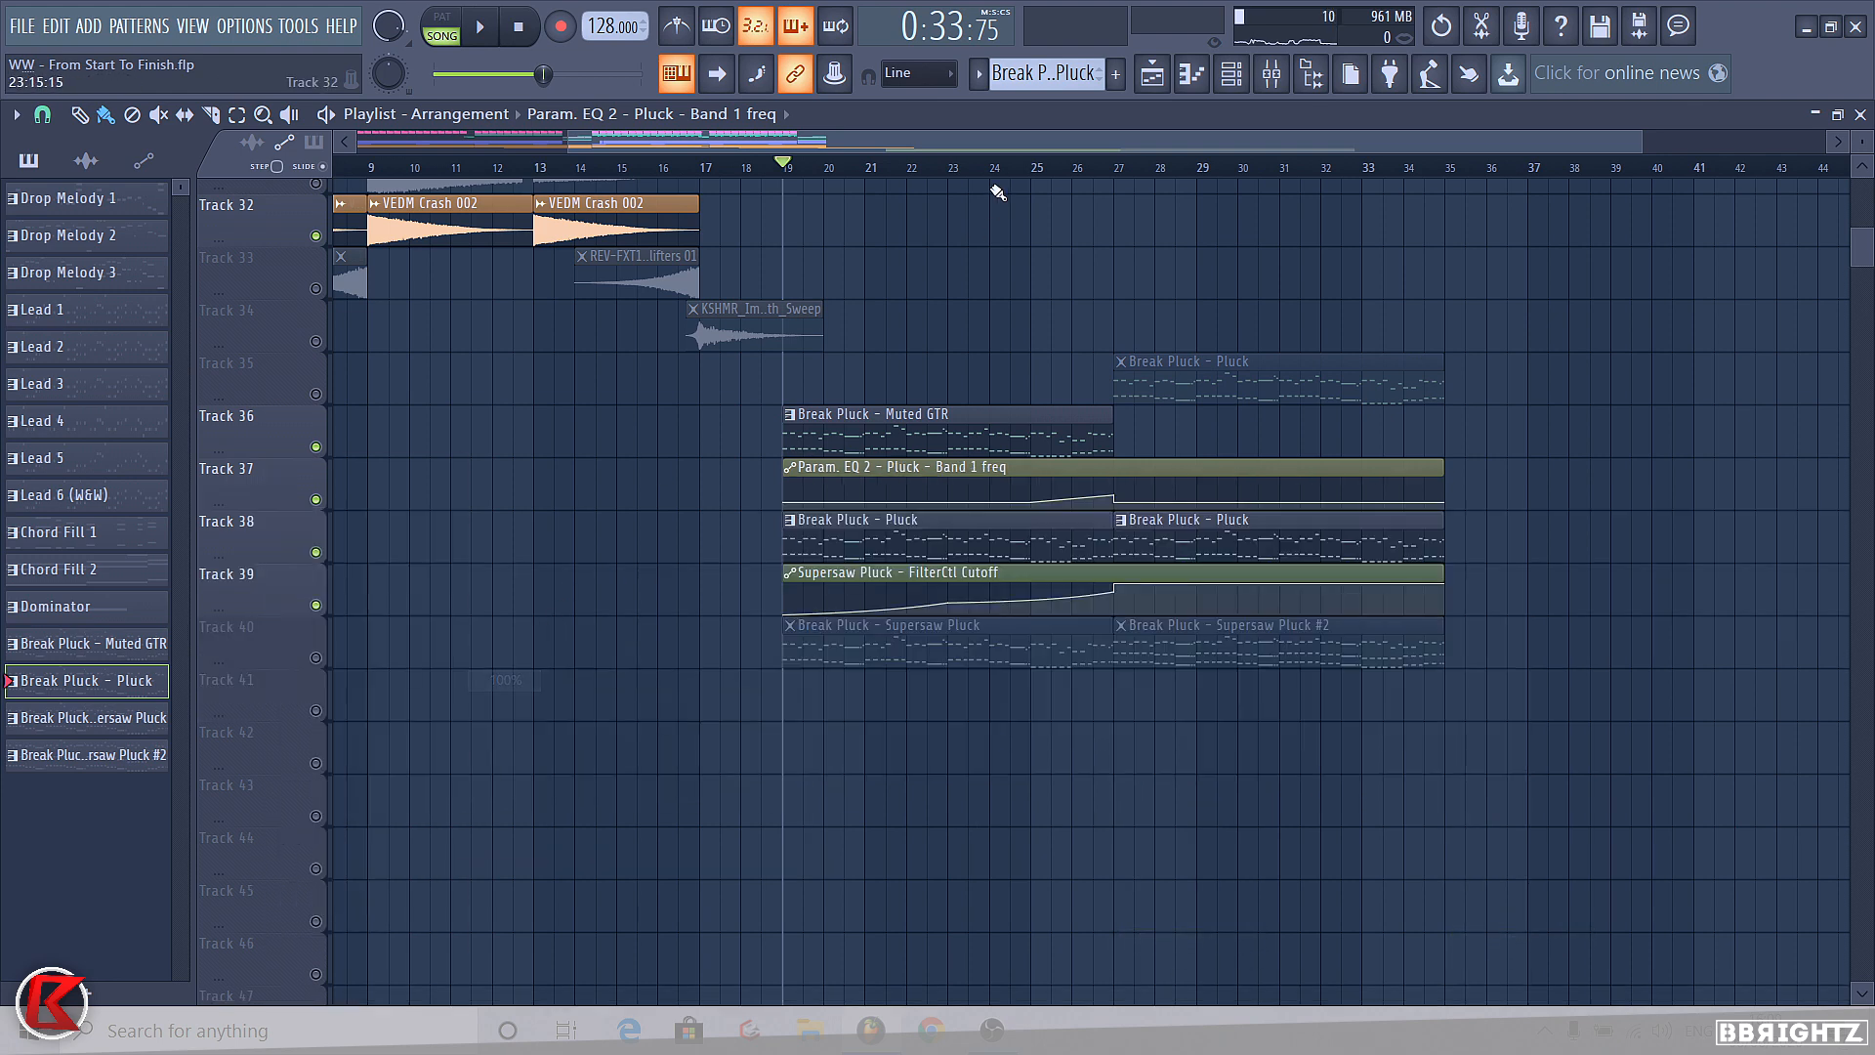
# - Move the Break Pluck - Pluck clip from Track 35 to Track 36 and turn on all playlist tracks, including Track 40
pyautogui.moveTo(1171, 362); pyautogui.dragTo(1171, 415)
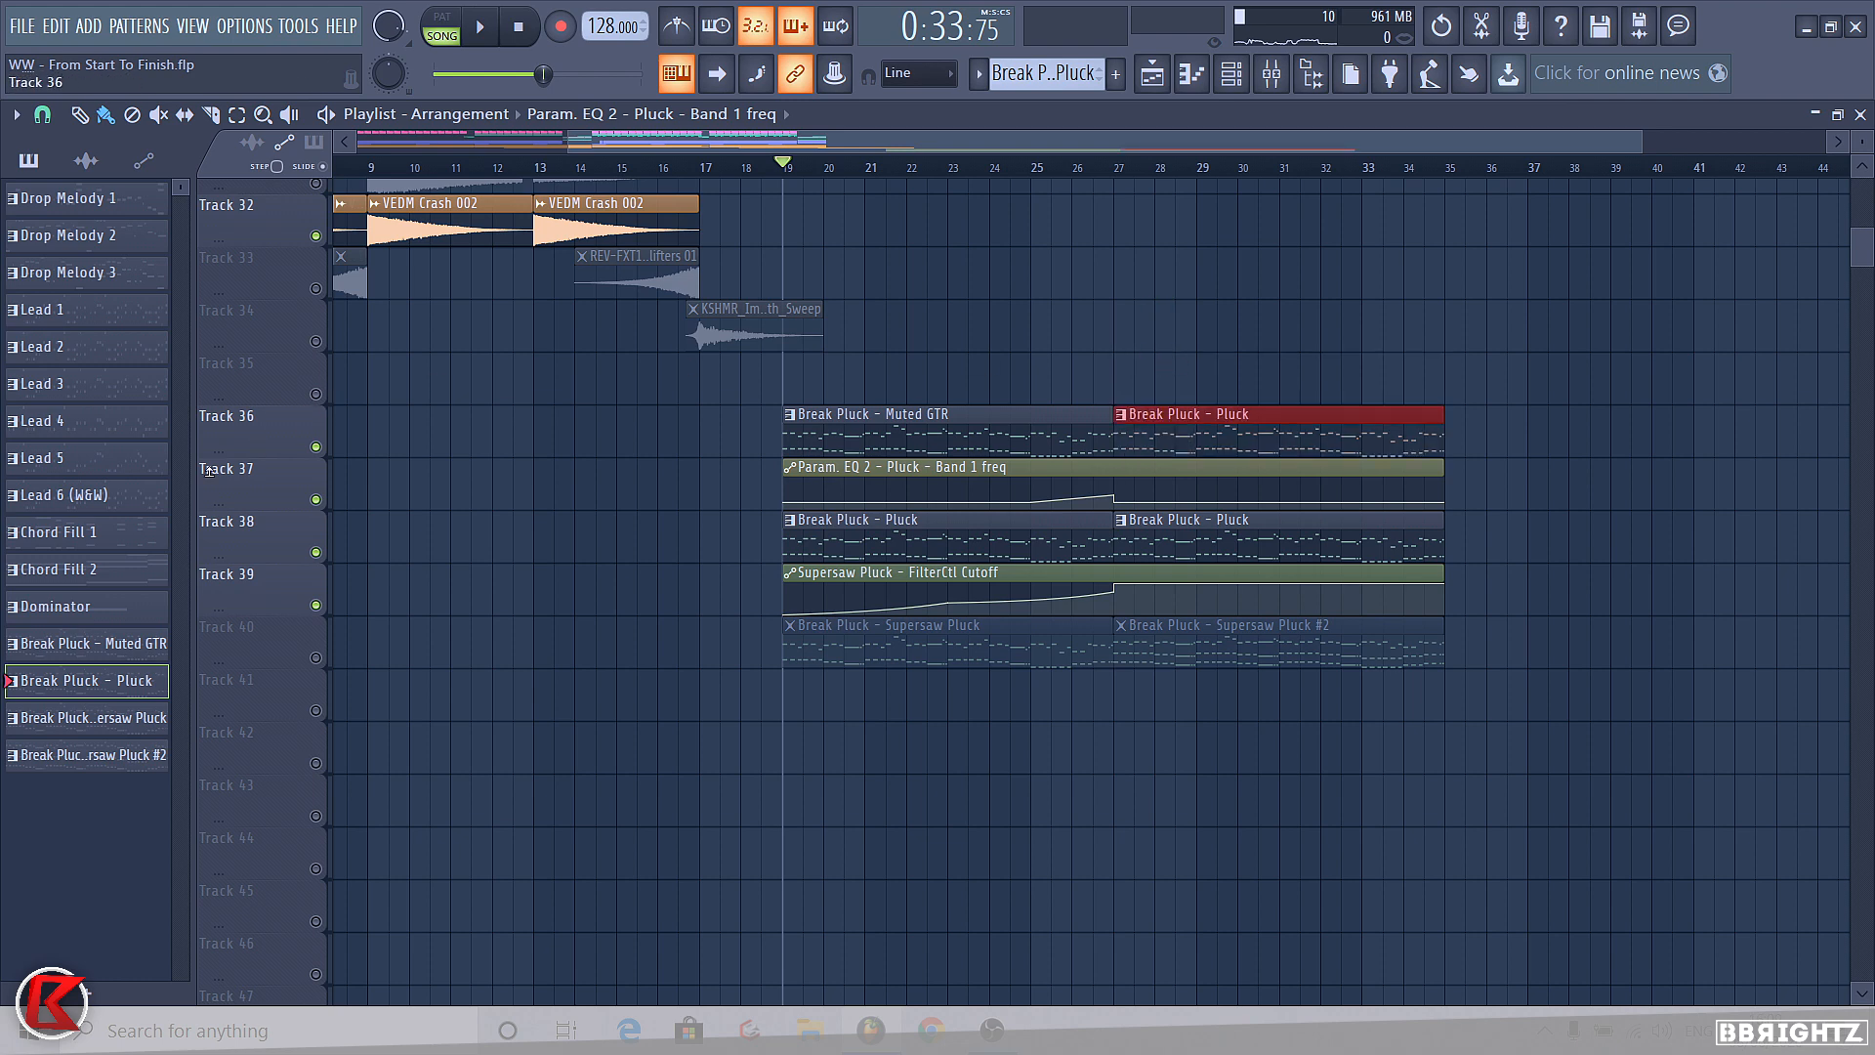
pyautogui.click(316, 657)
pyautogui.scroll(-3, 630, 513)
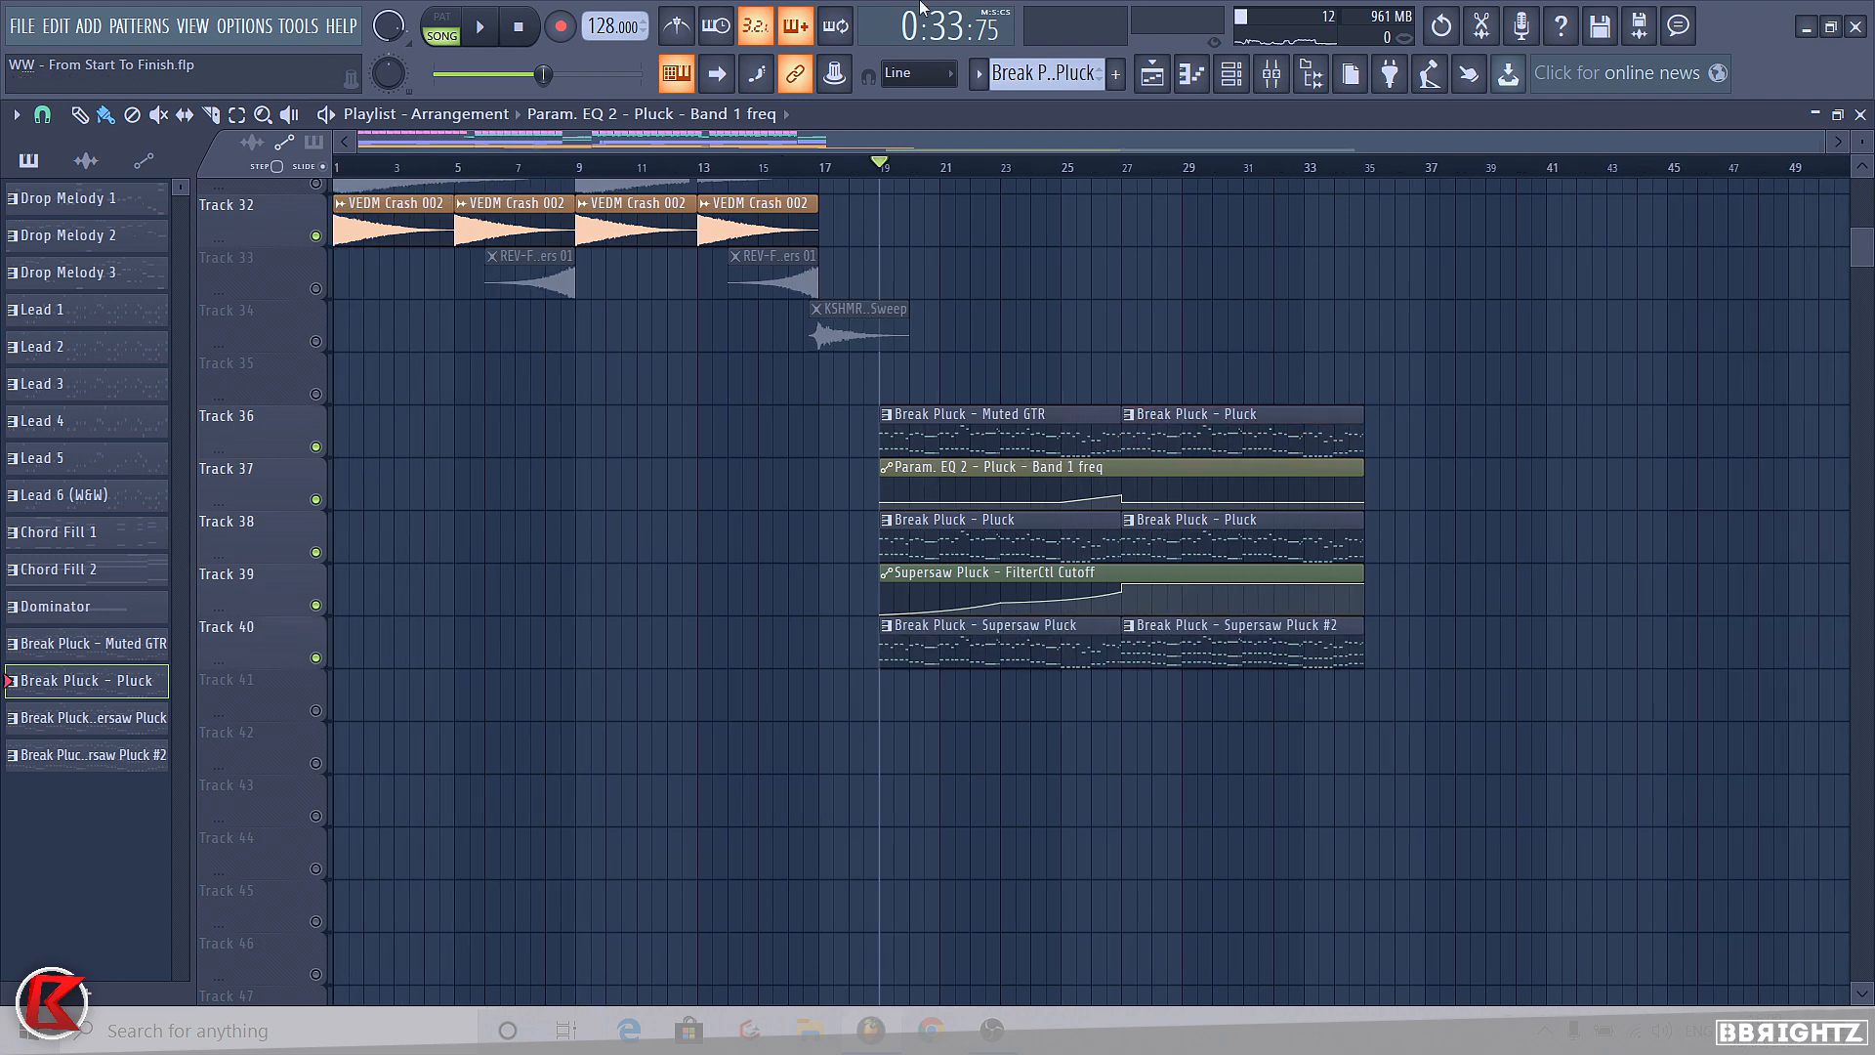
pyautogui.rightClick(316, 393)
pyautogui.rightClick(316, 394)
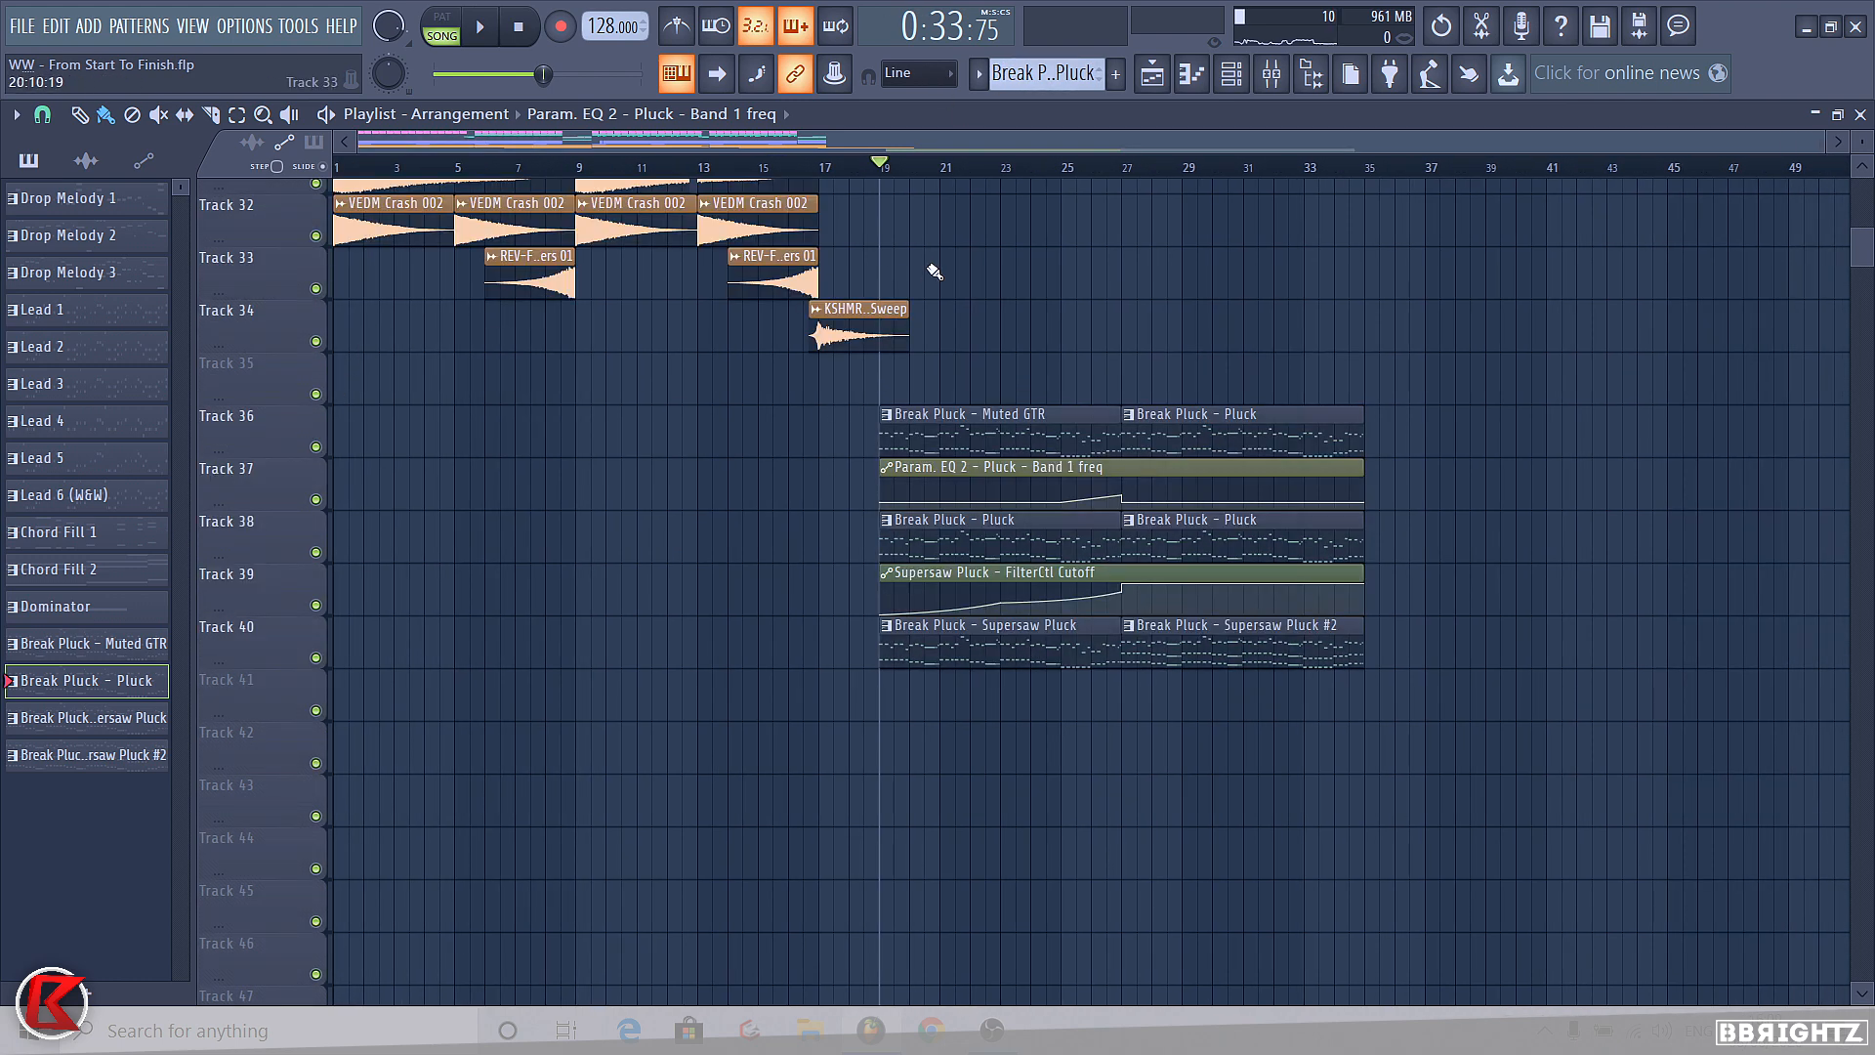
# - Play the break from bar 19 and delete the Break Pluck - Pluck clip at bar 27 on Track 36
pyautogui.press('space')
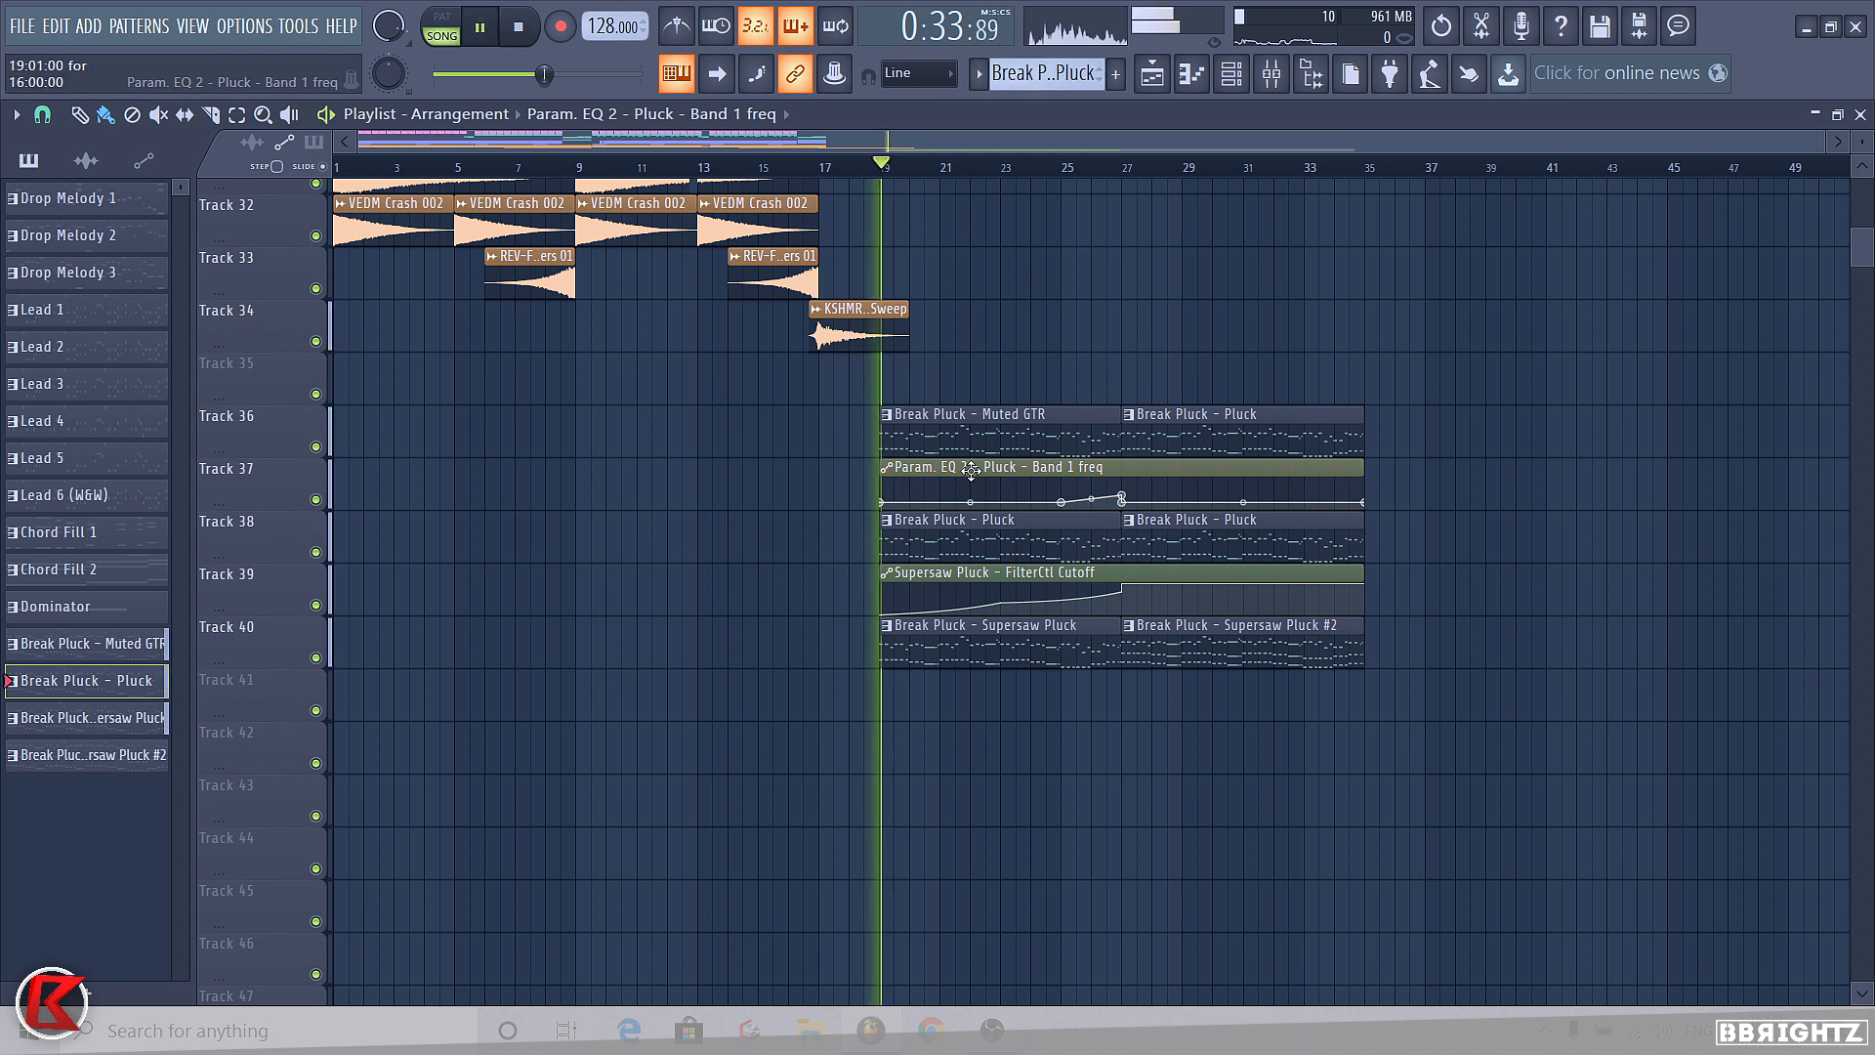
pyautogui.rightClick(1159, 423)
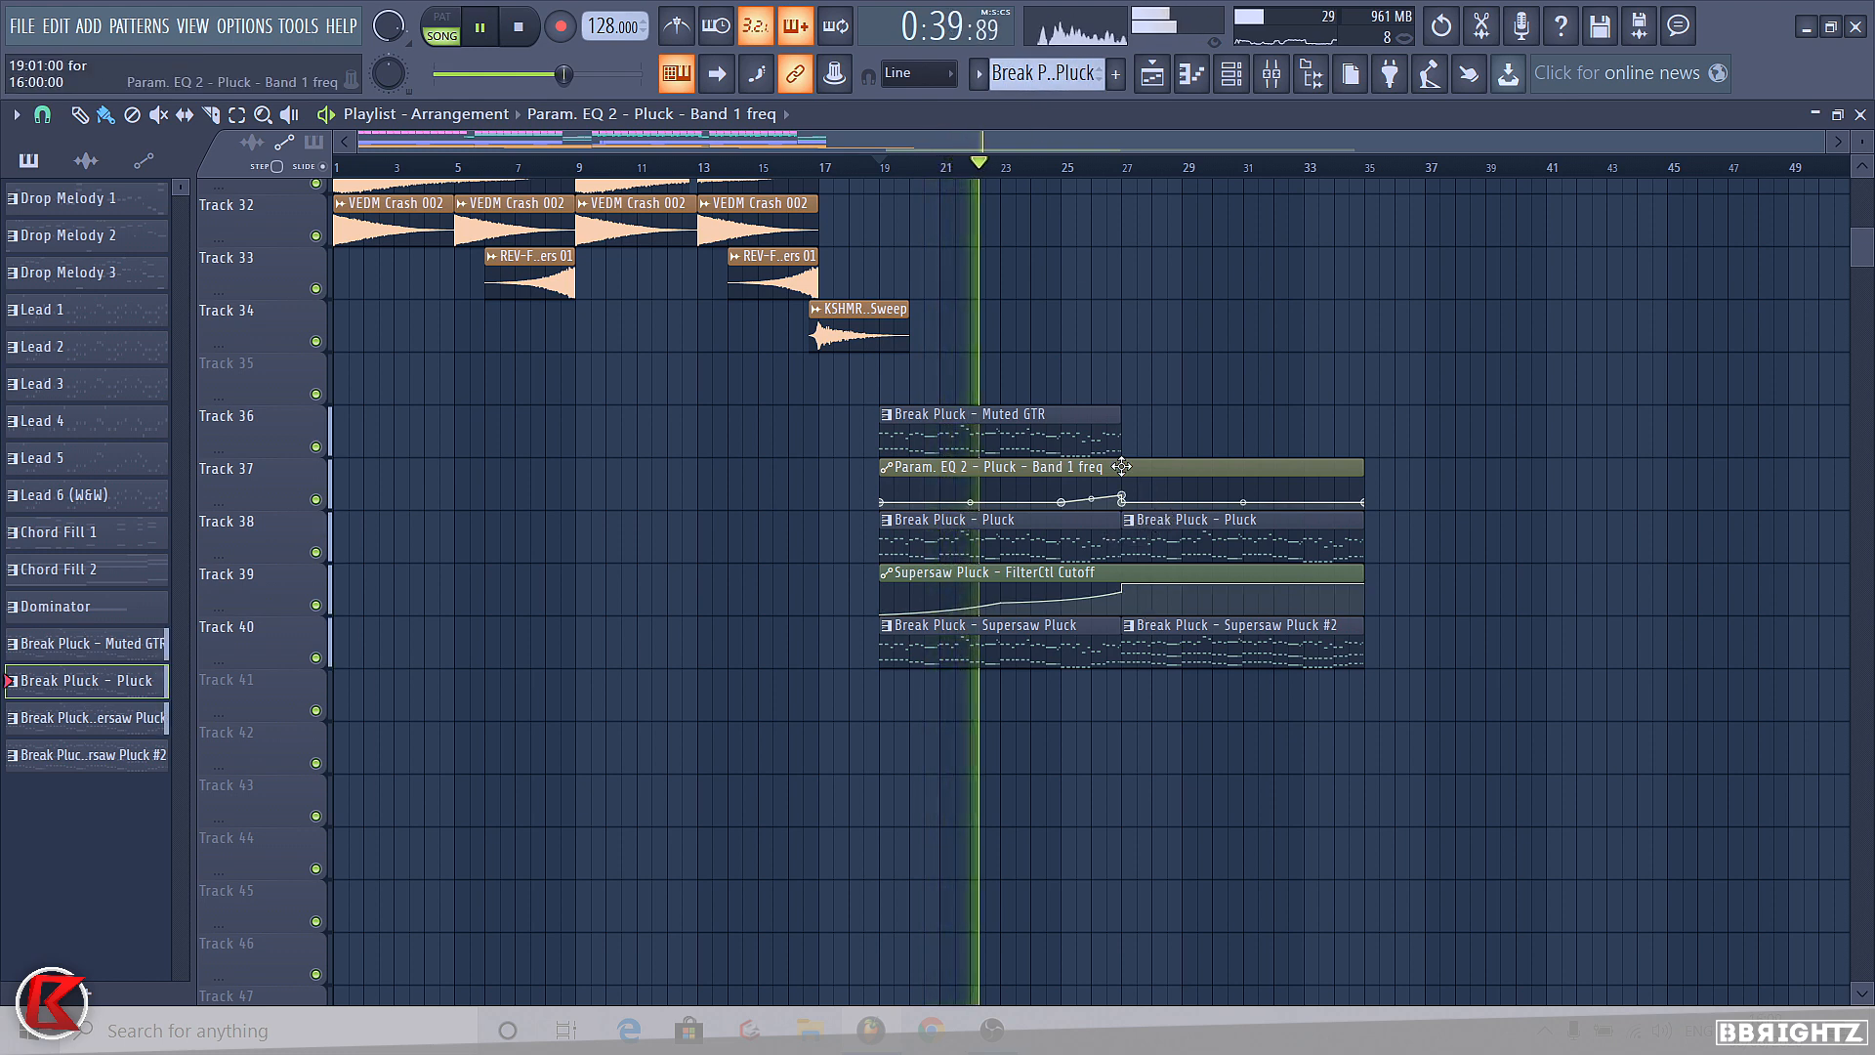
pyautogui.scroll(6, 1515, 431)
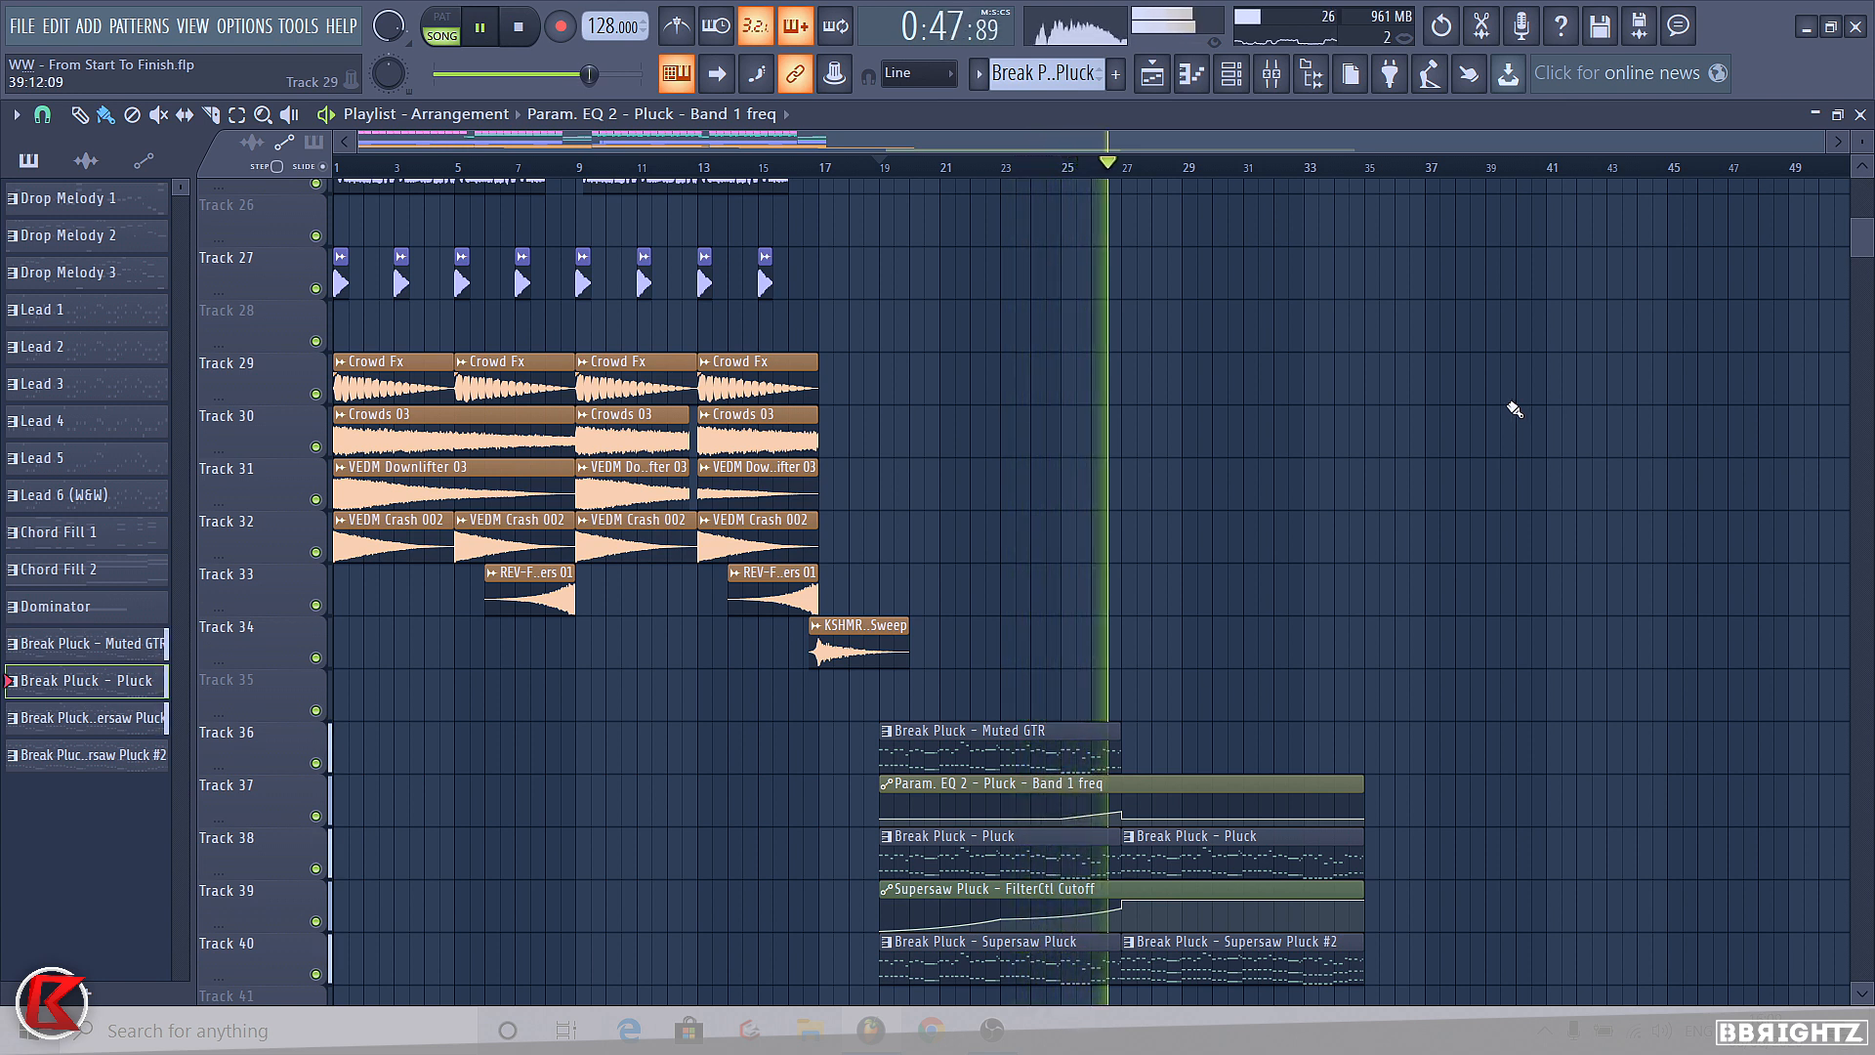
pyautogui.scroll(-3, 1323, 547)
pyautogui.scroll(-2, 1318, 534)
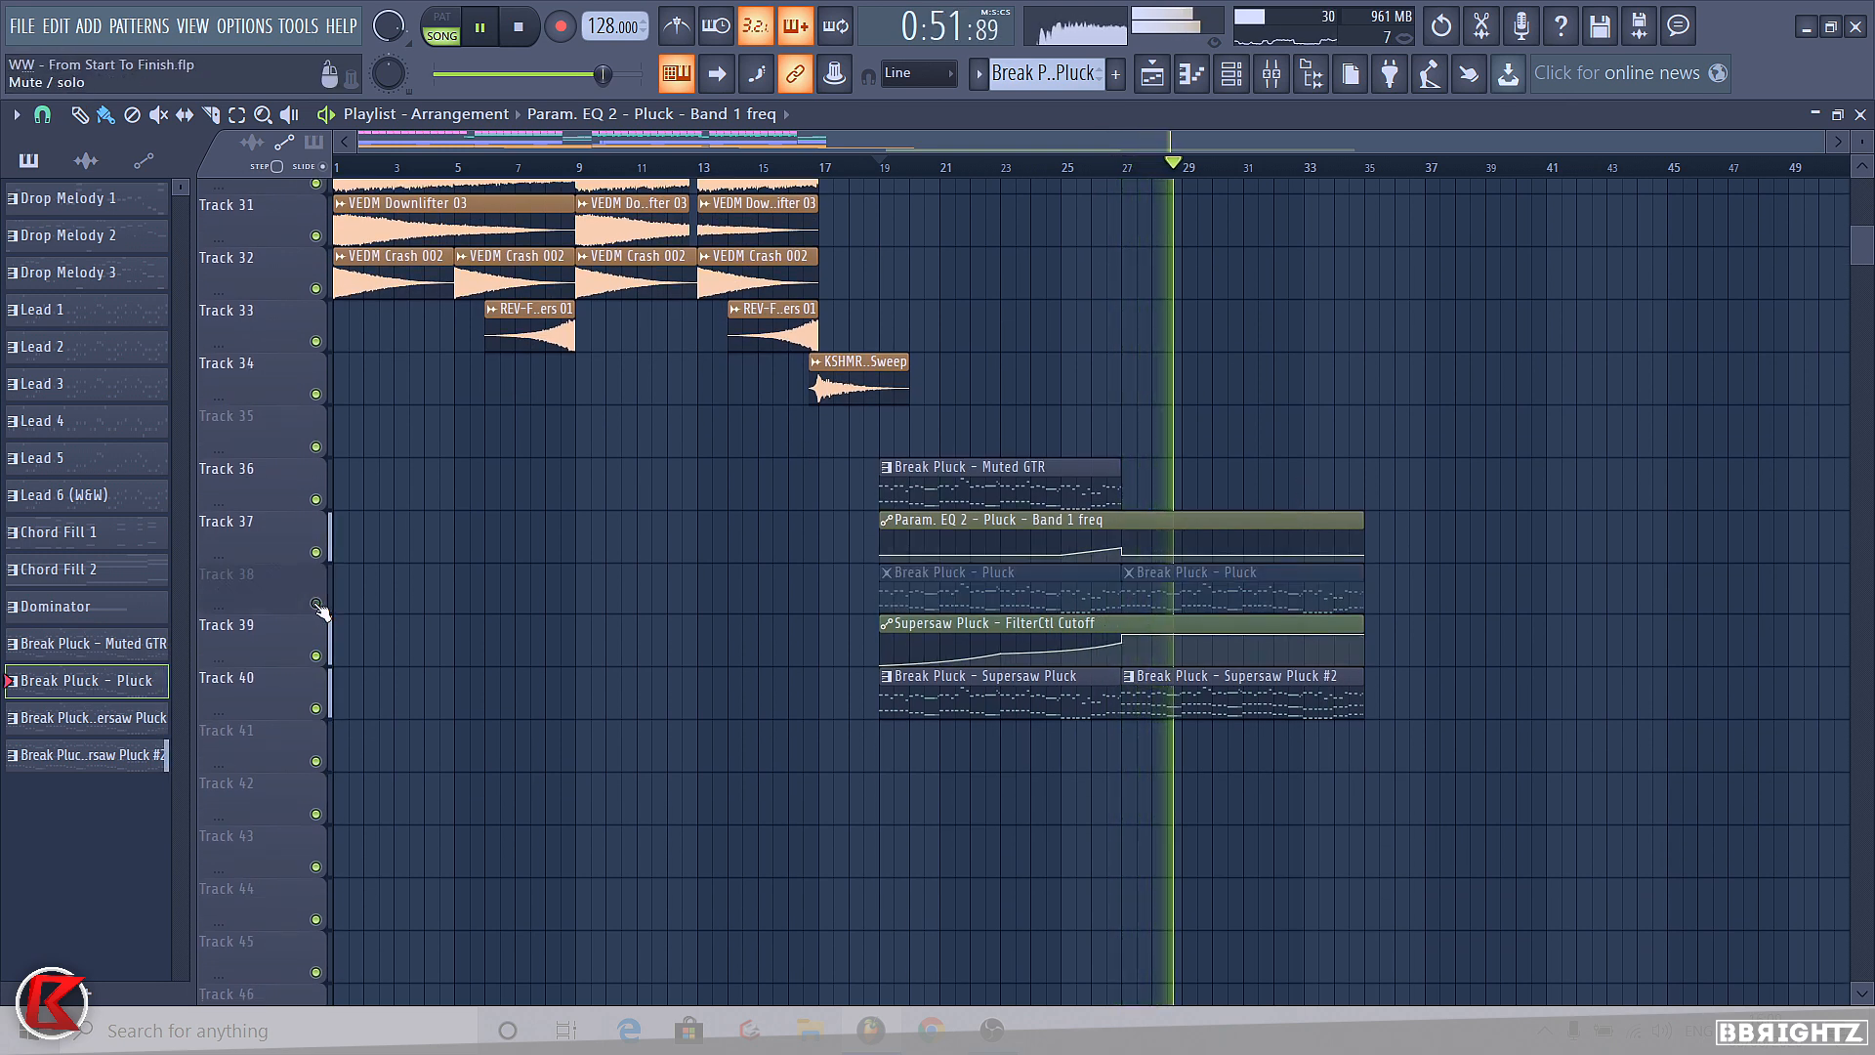
# - Set the size of Track 38 to 100%
pyautogui.rightClick(265, 586)
pyautogui.moveTo(383, 661)
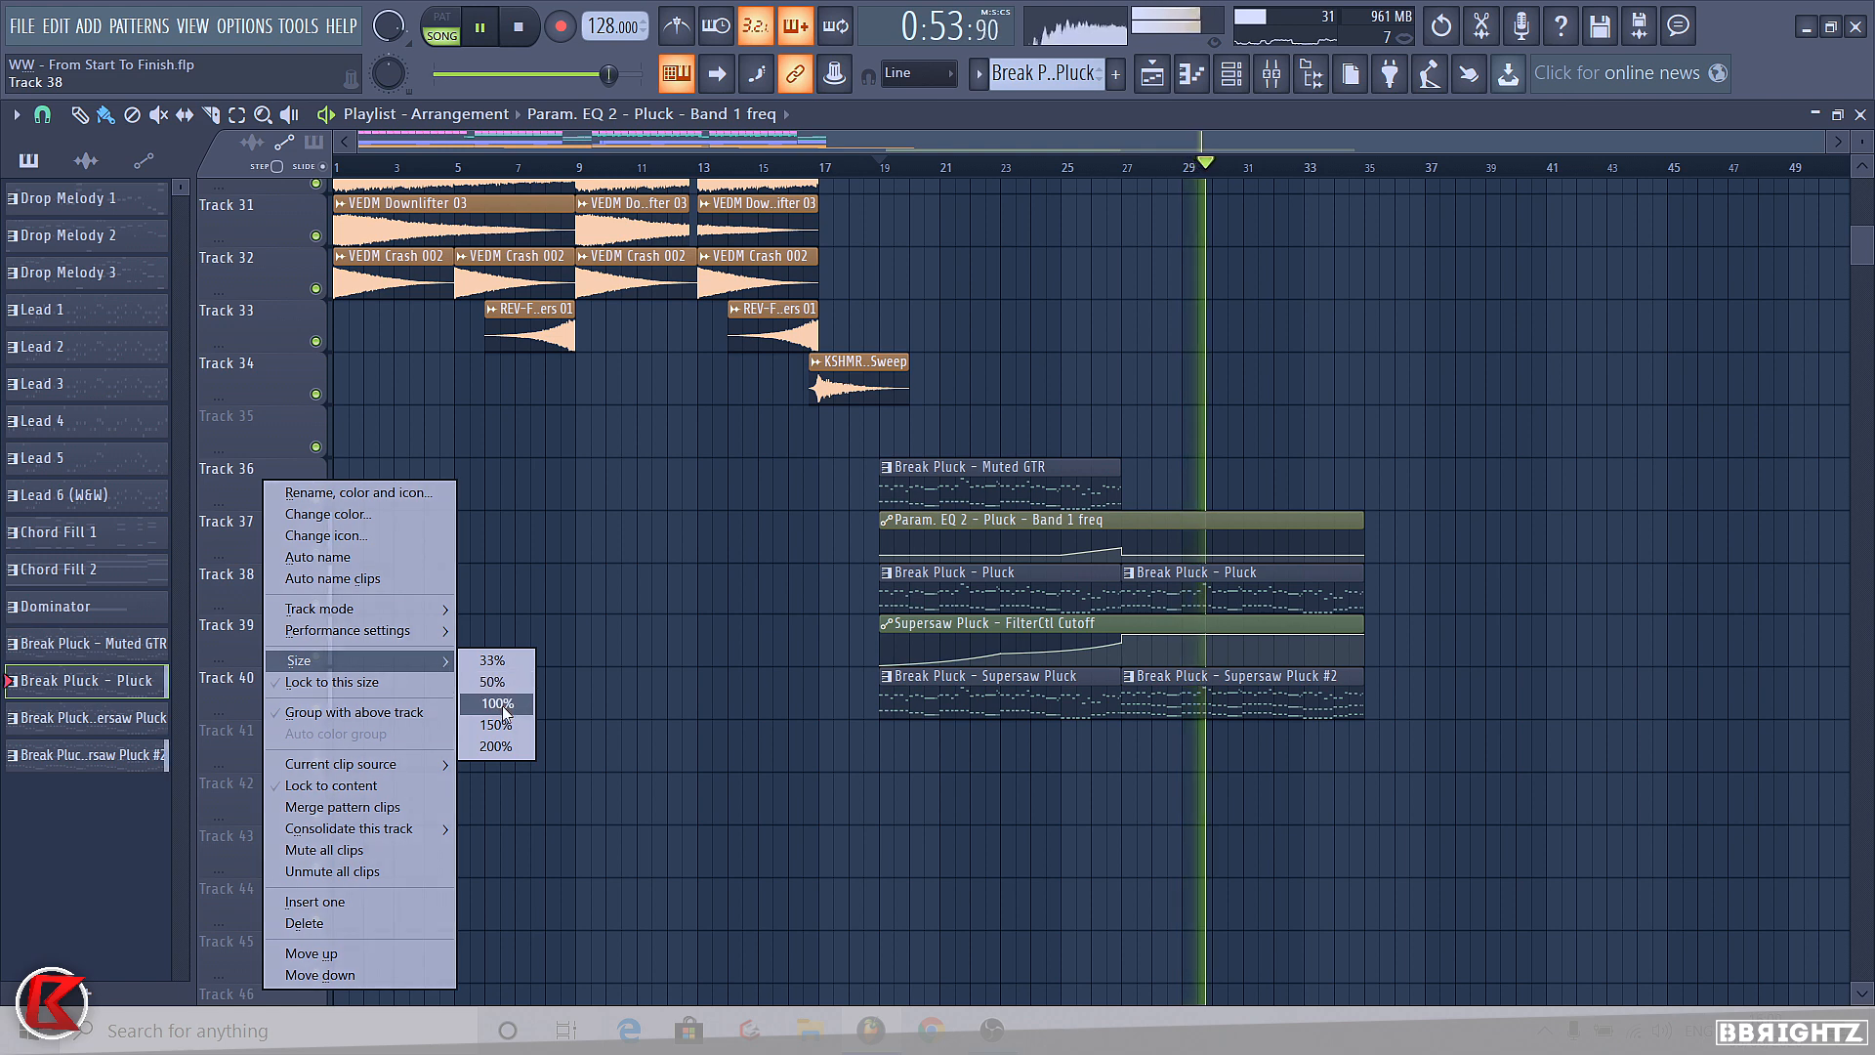
pyautogui.click(502, 704)
pyautogui.rightClick(281, 590)
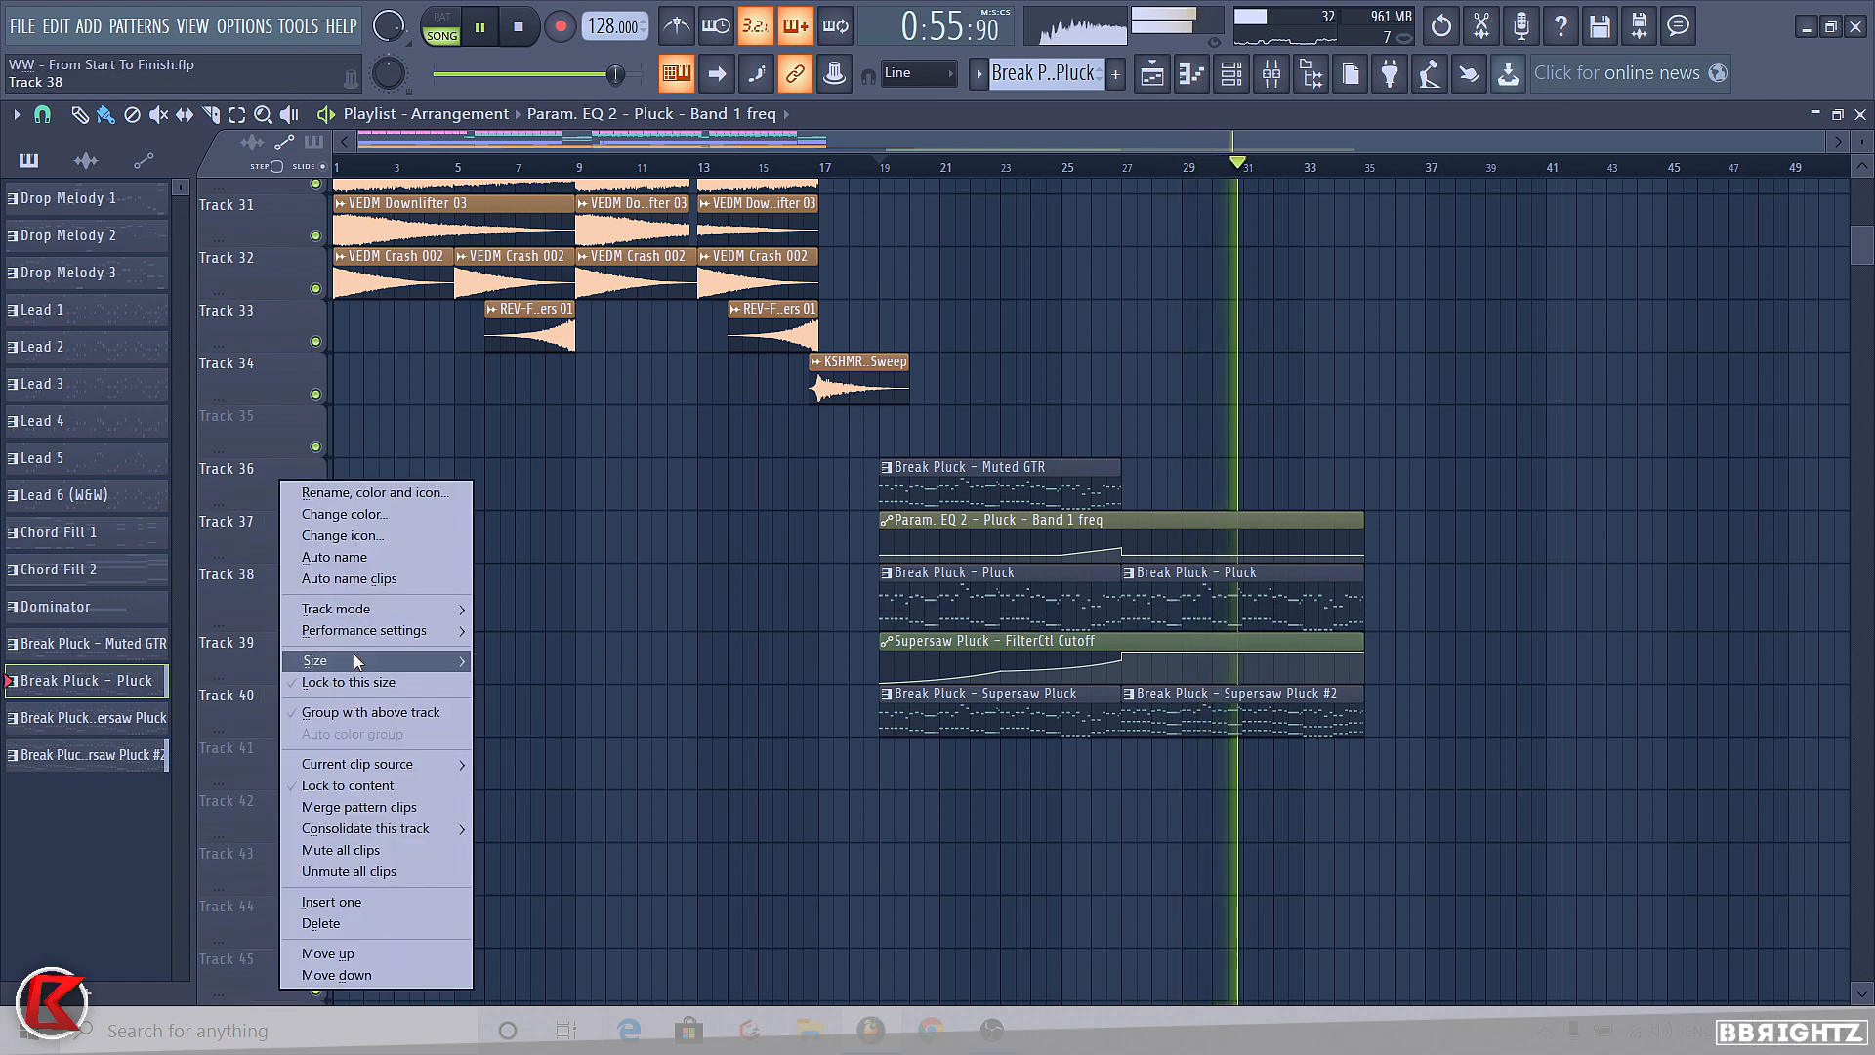
pyautogui.moveTo(354, 660)
pyautogui.click(547, 707)
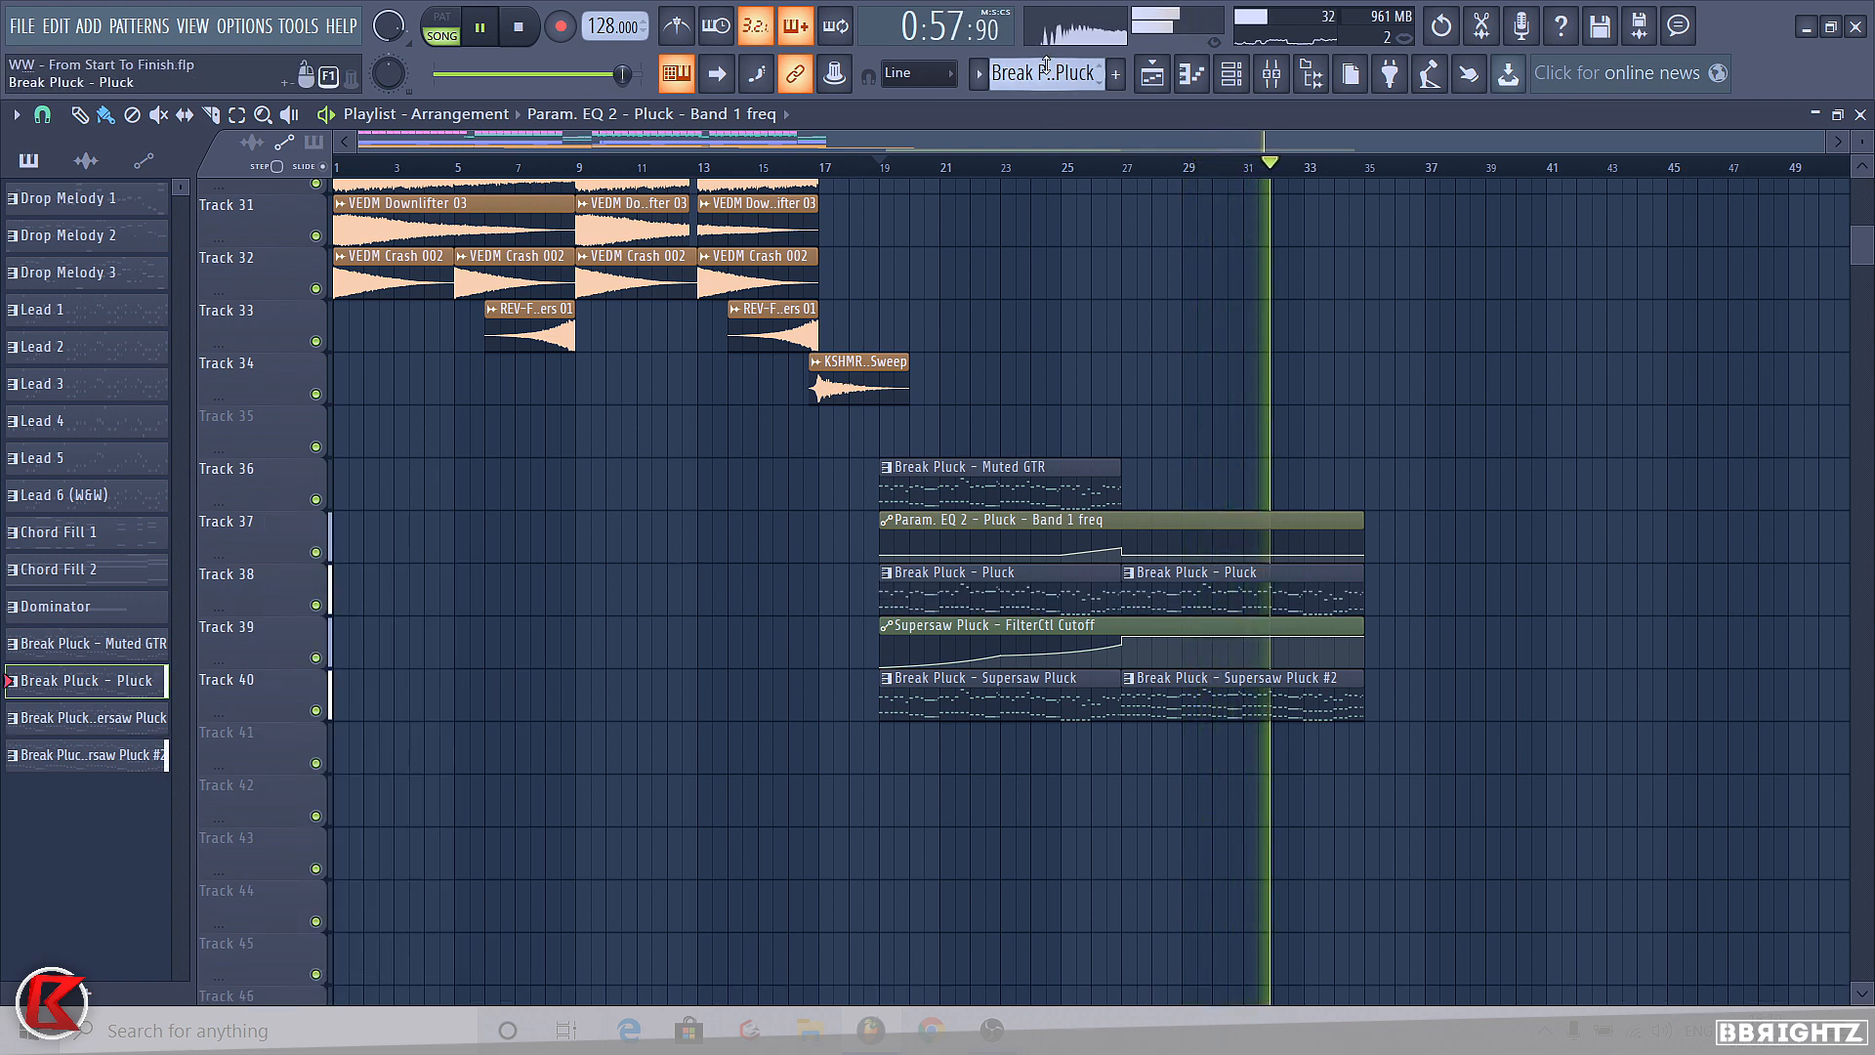
# - Stop playback and select the time range from bar 17 to bar 35
pyautogui.press('space')
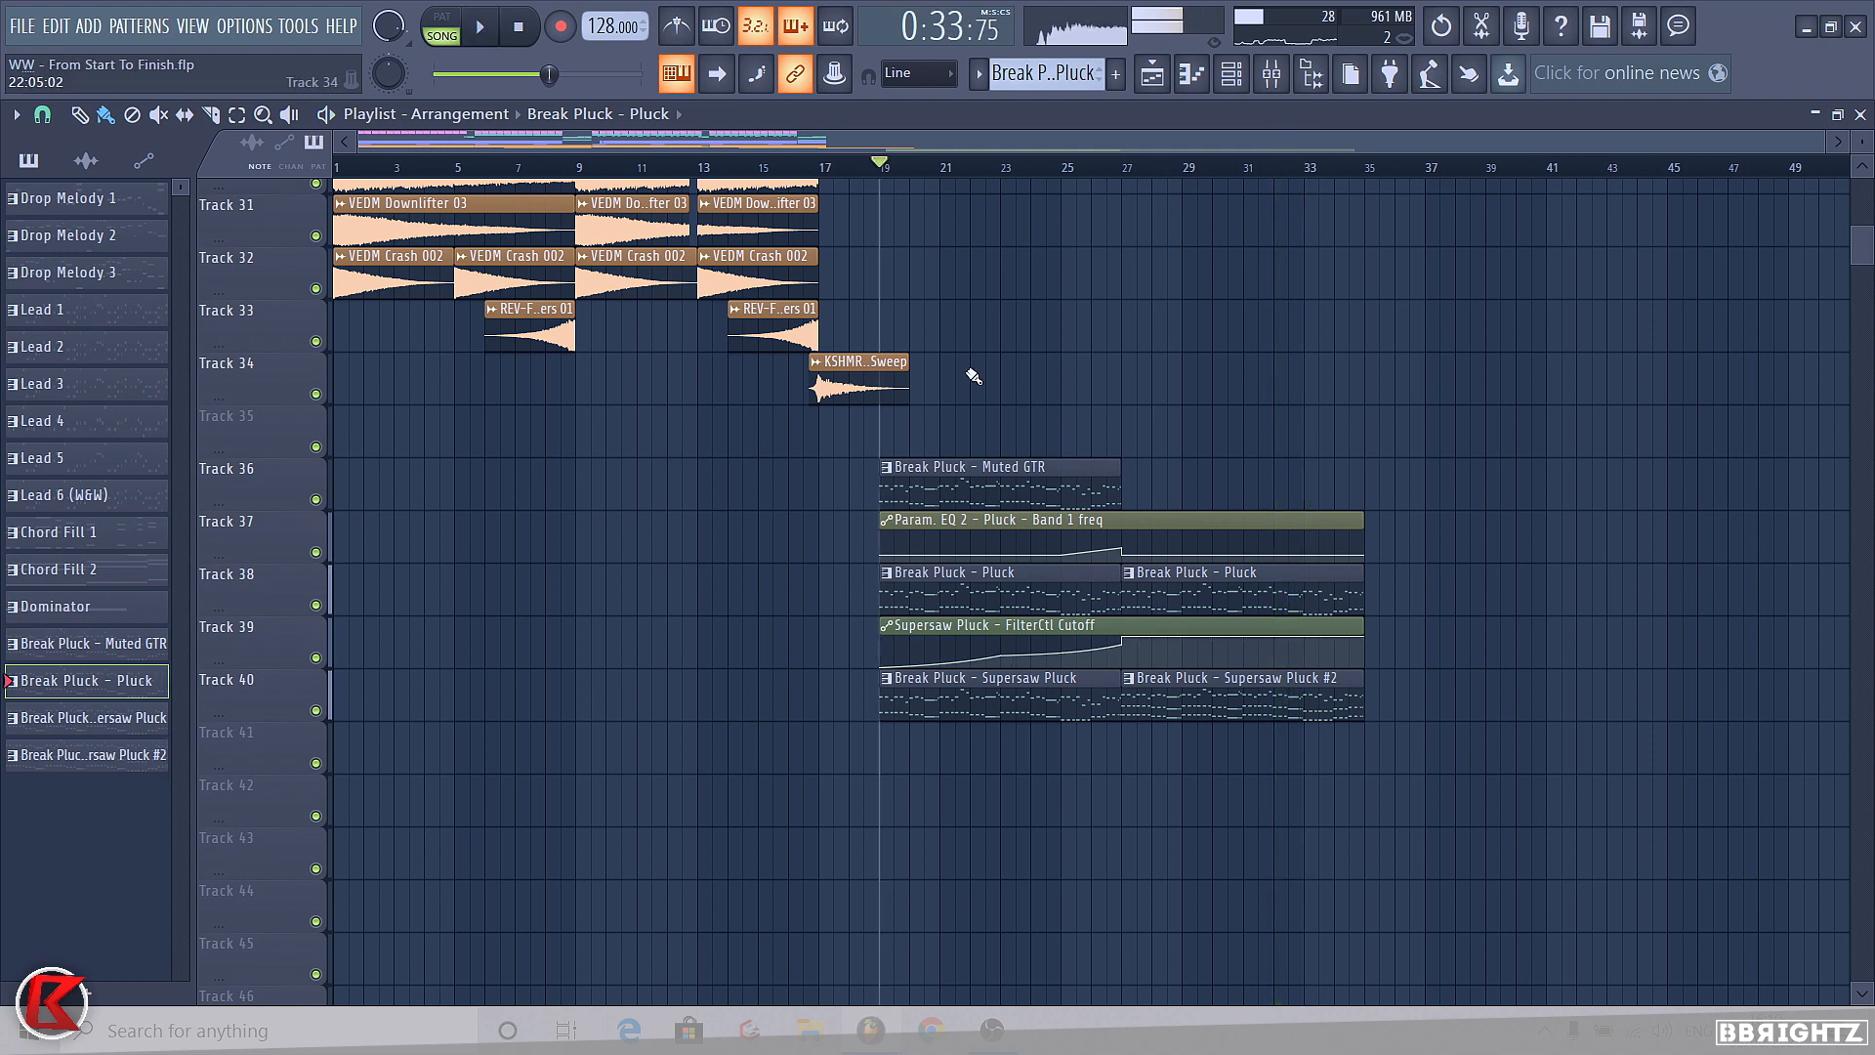
pyautogui.moveTo(881, 168); pyautogui.dragTo(818, 171)
pyautogui.hotkey('ctrl', 'd')
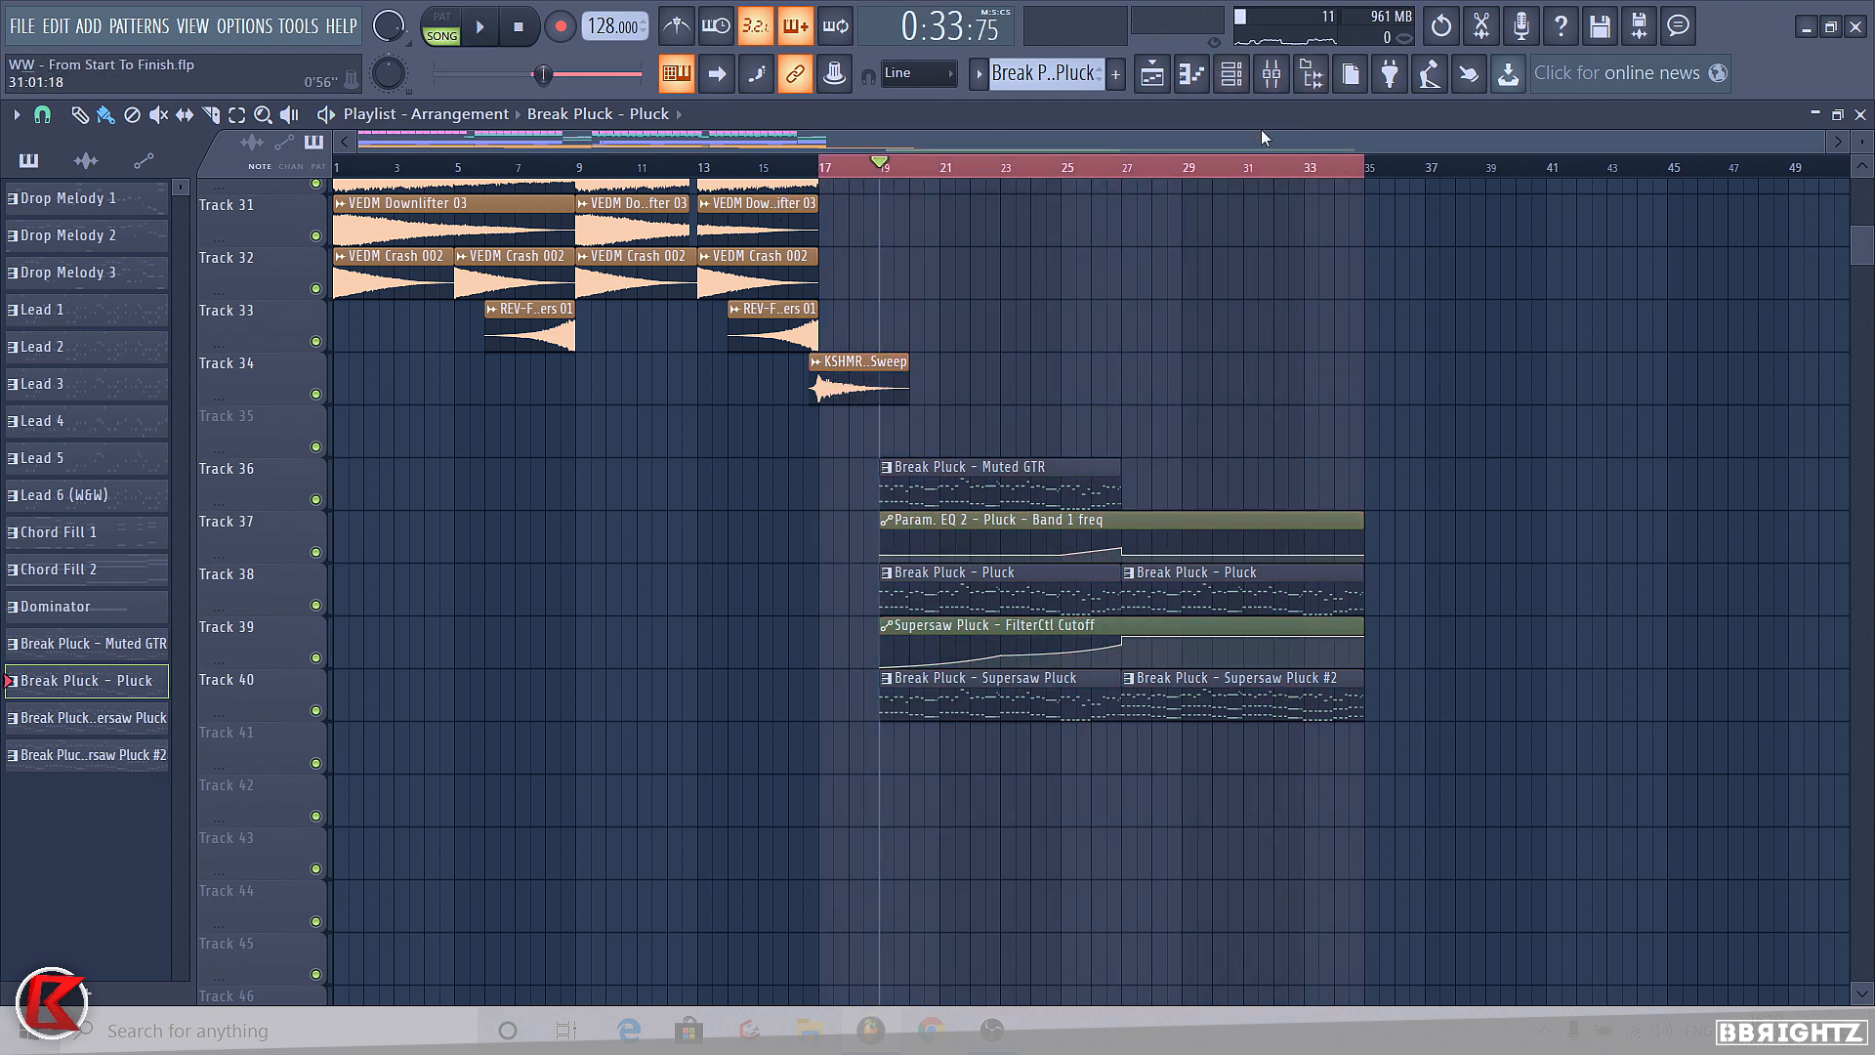
# - Open the Ambiance Natural samples in the FX Elements folder of the Sounds of KSHMR Vol 2 pack
pyautogui.click(1308, 86)
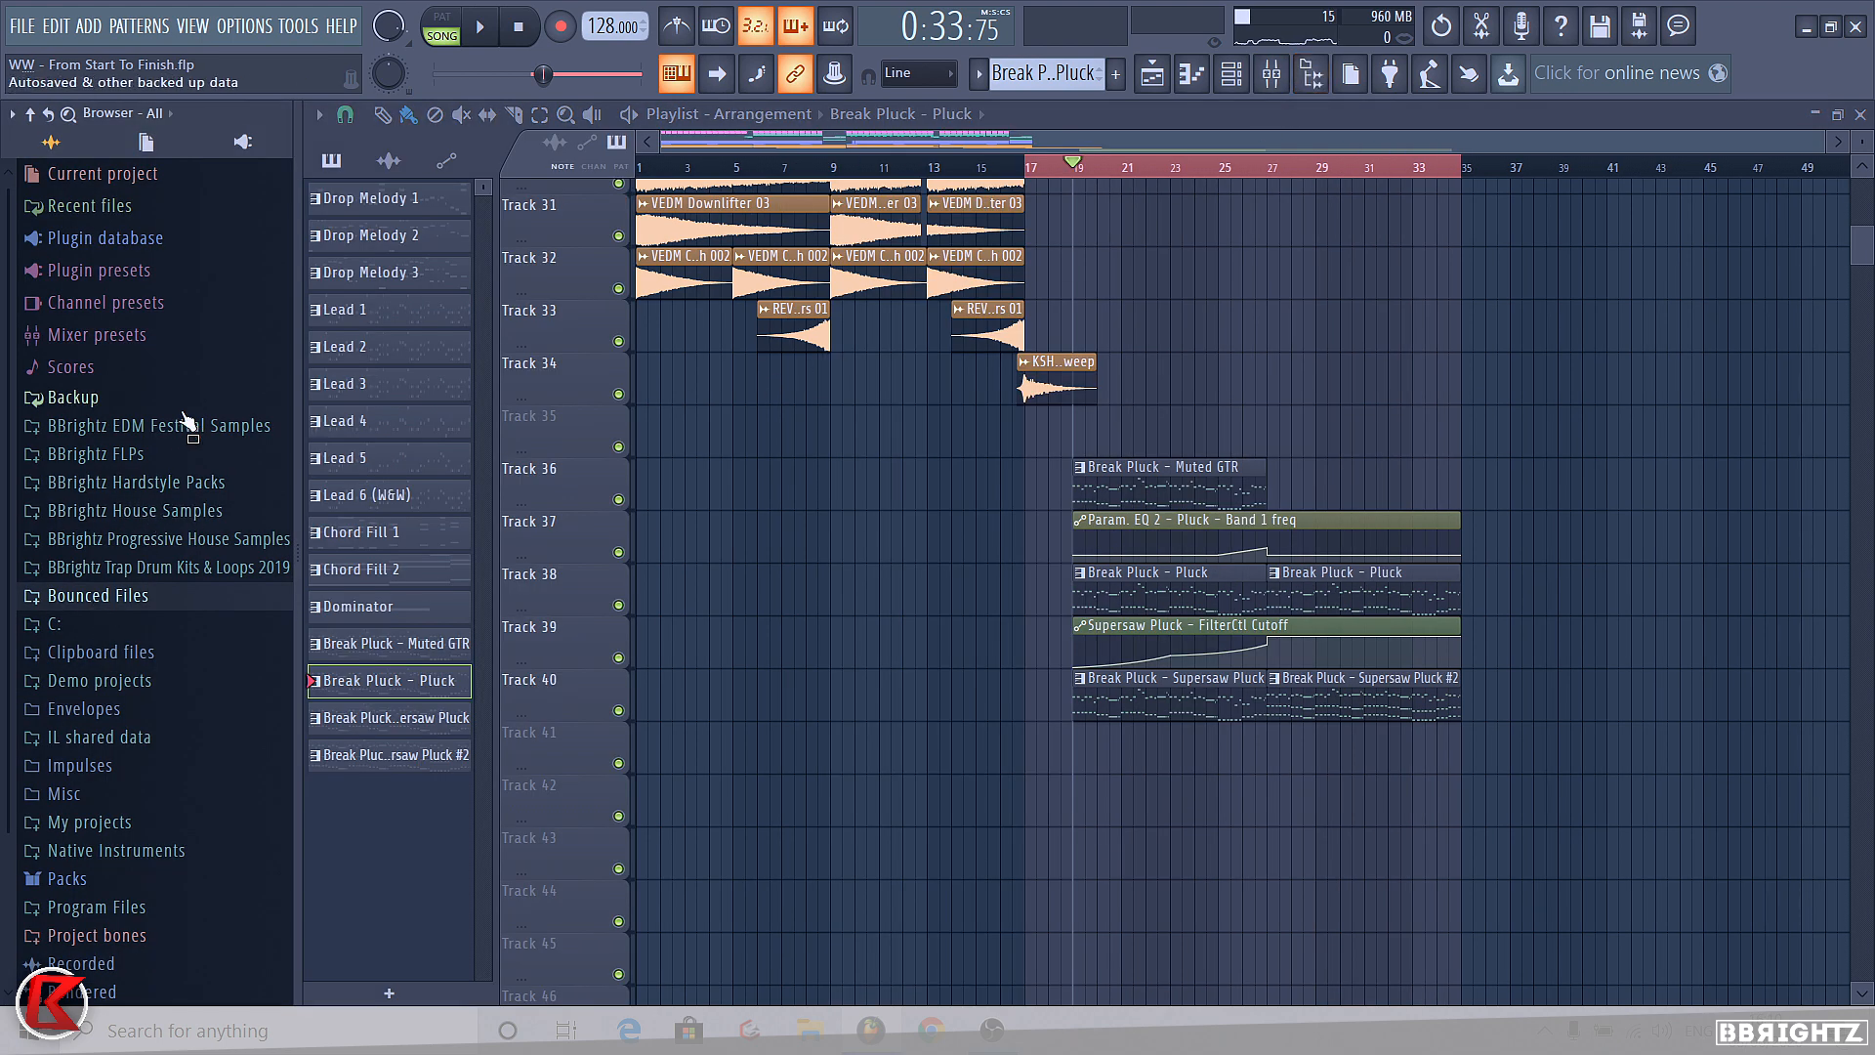
pyautogui.click(186, 423)
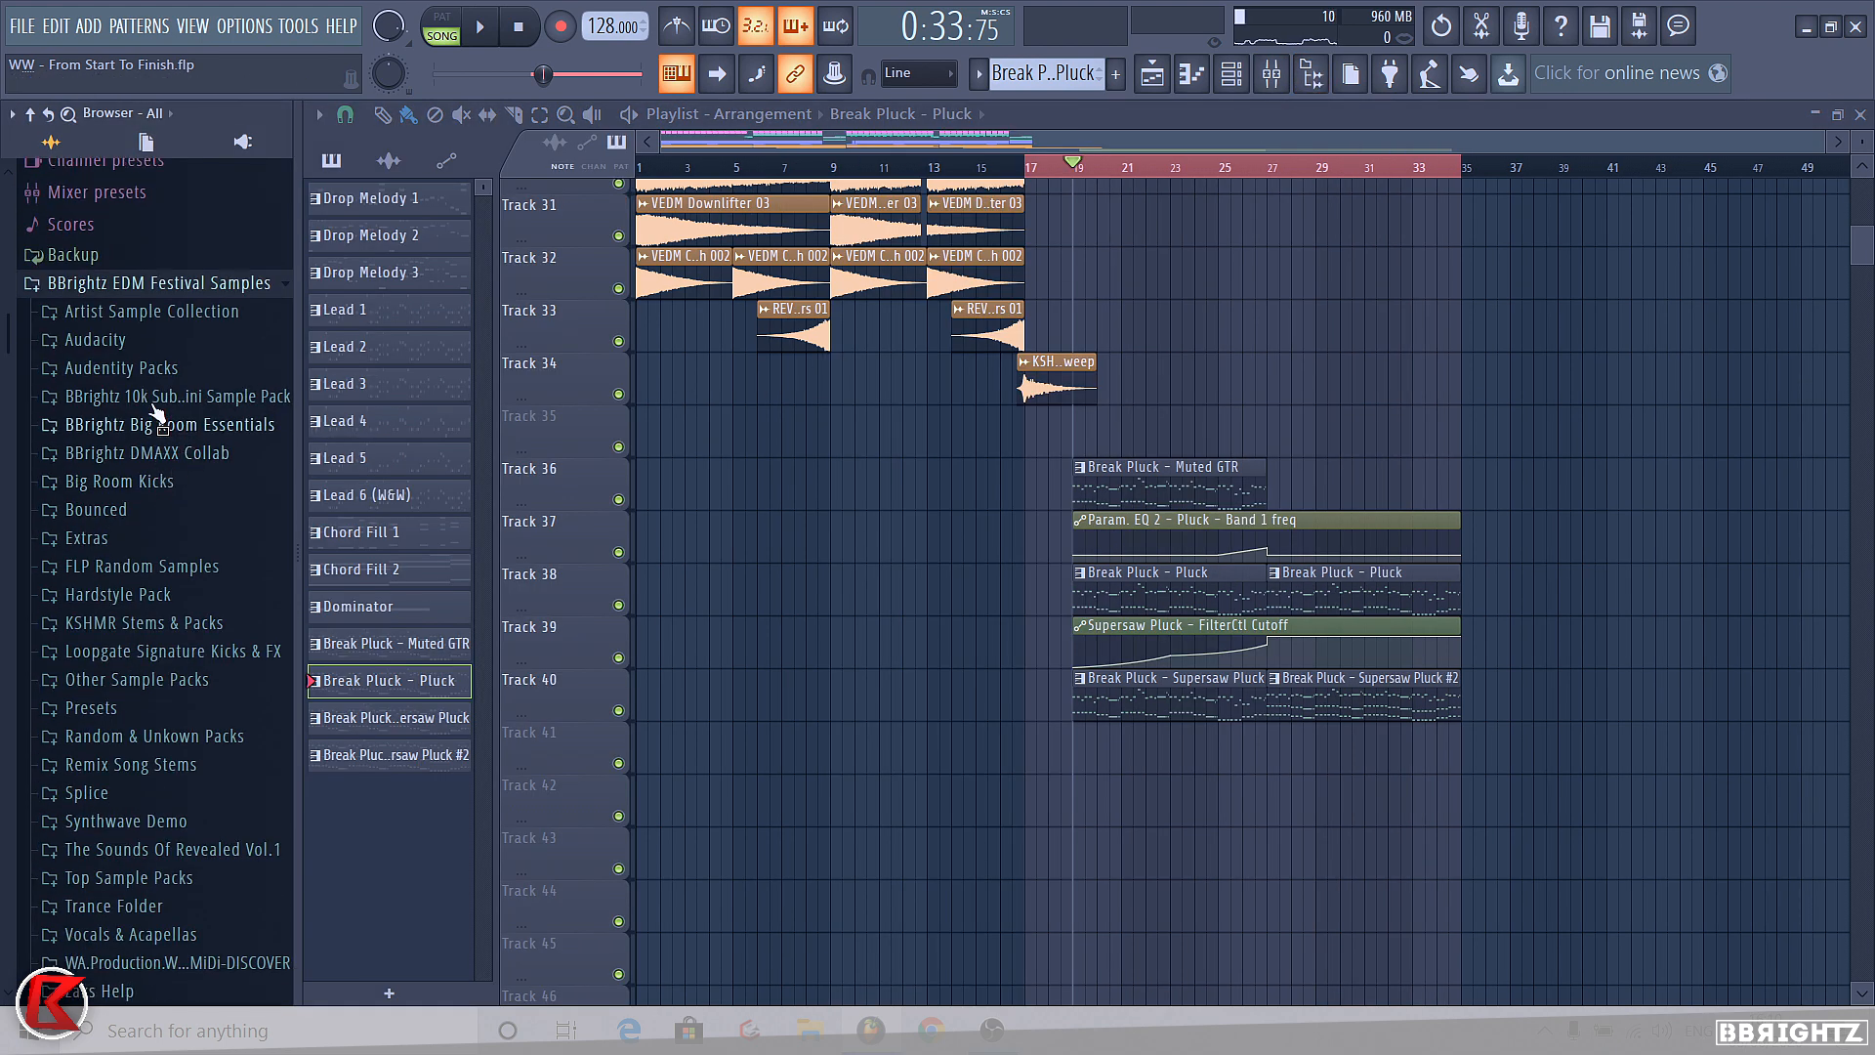
pyautogui.scroll(-5, 140, 681)
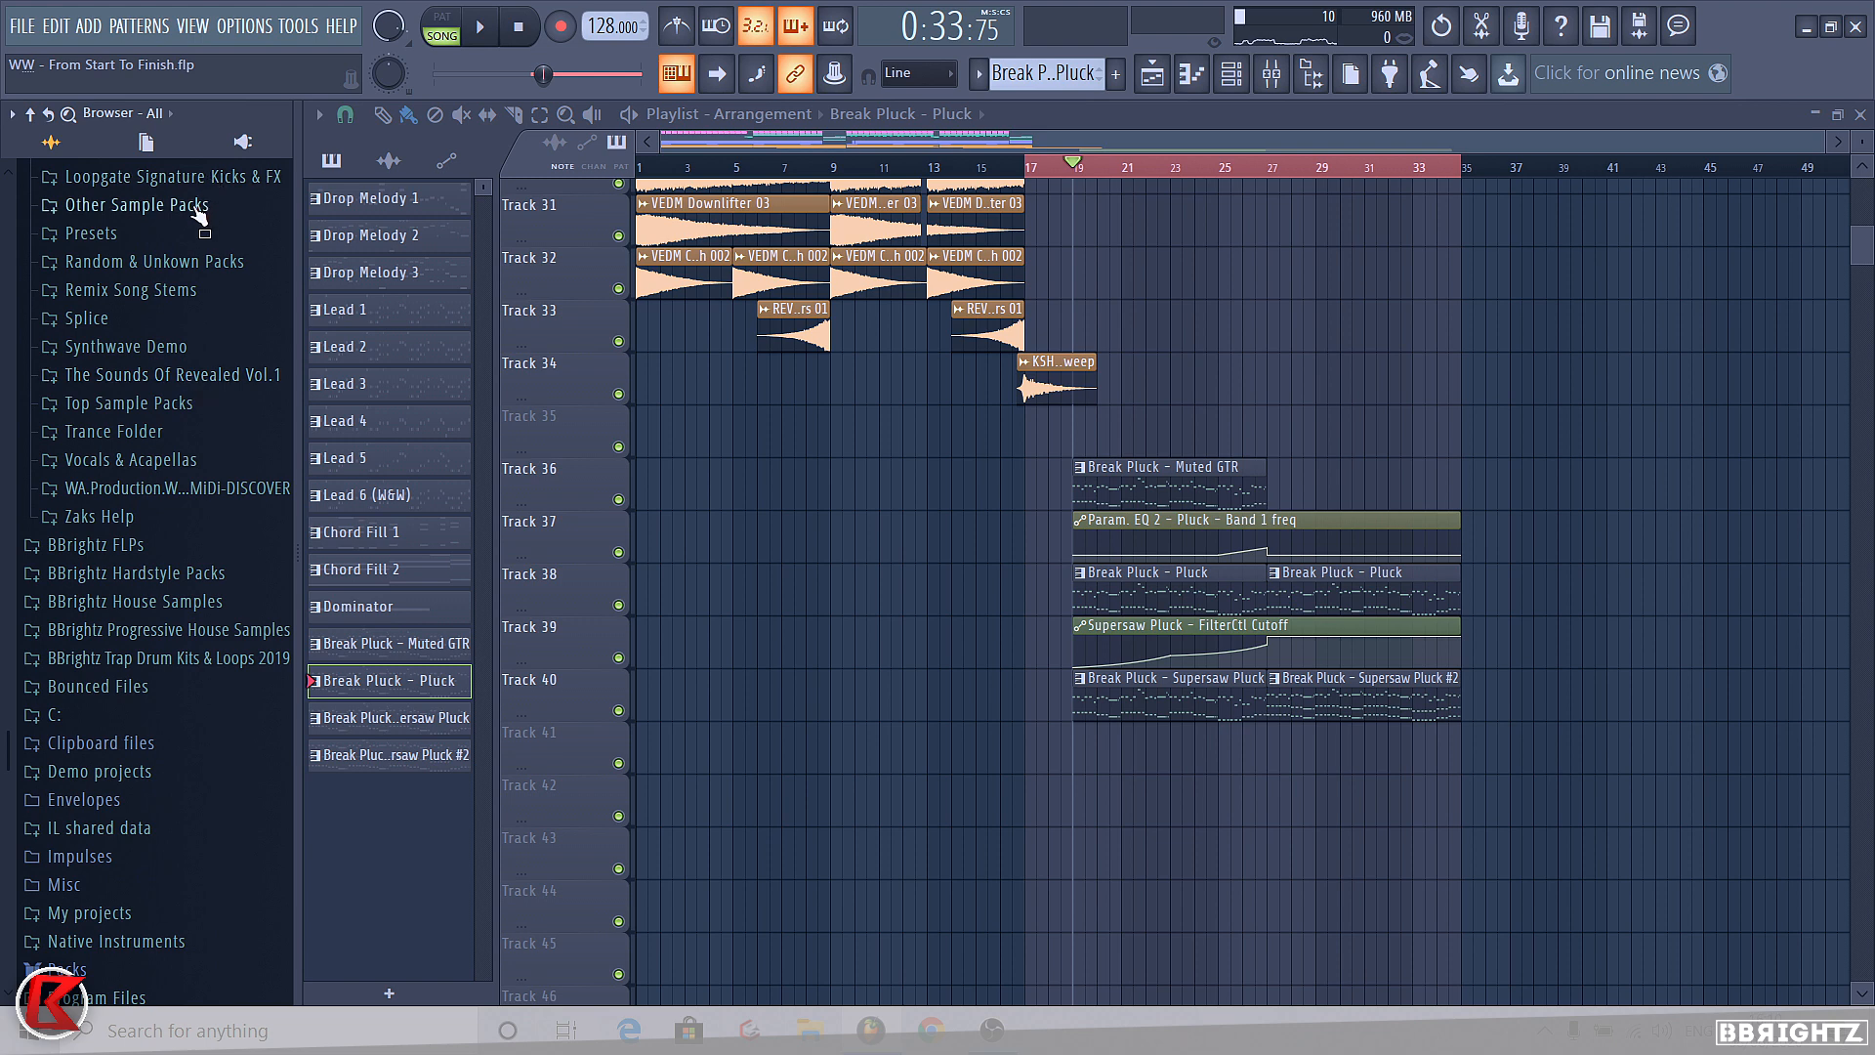
pyautogui.scroll(3, 193, 473)
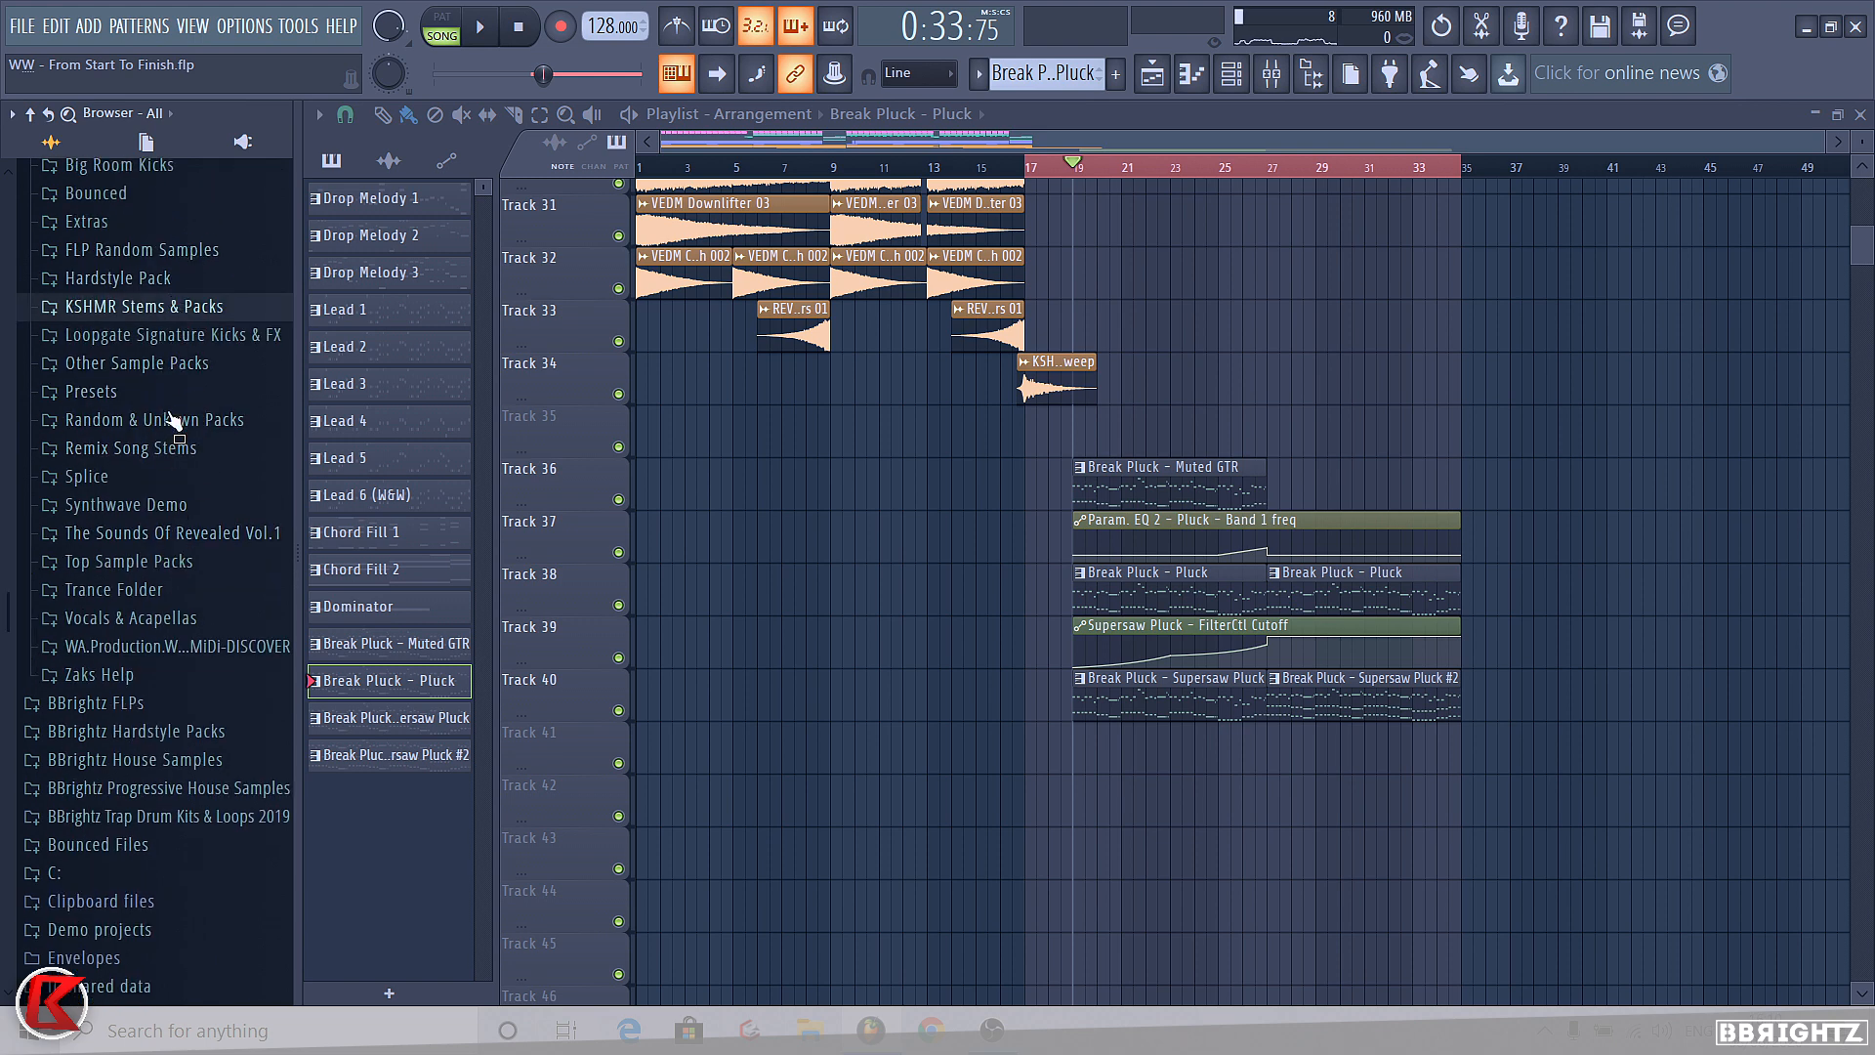
pyautogui.click(107, 306)
pyautogui.click(156, 589)
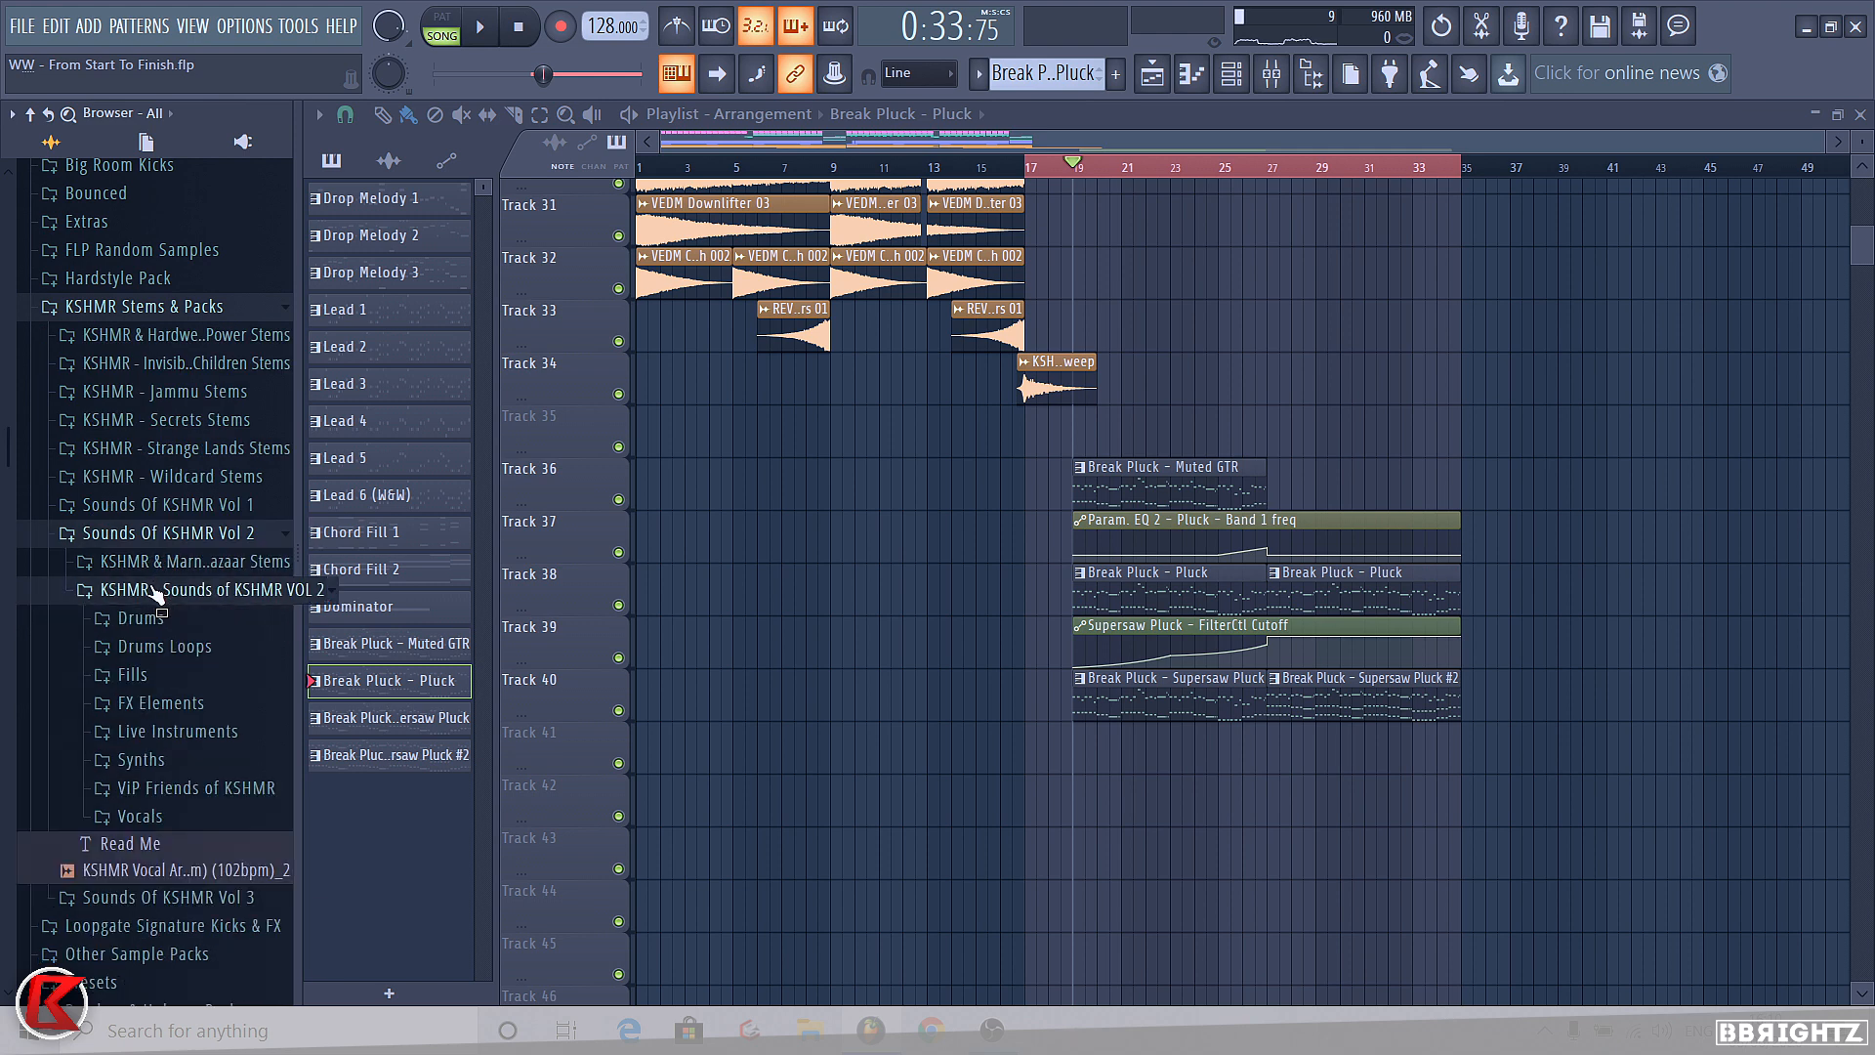
pyautogui.click(156, 586)
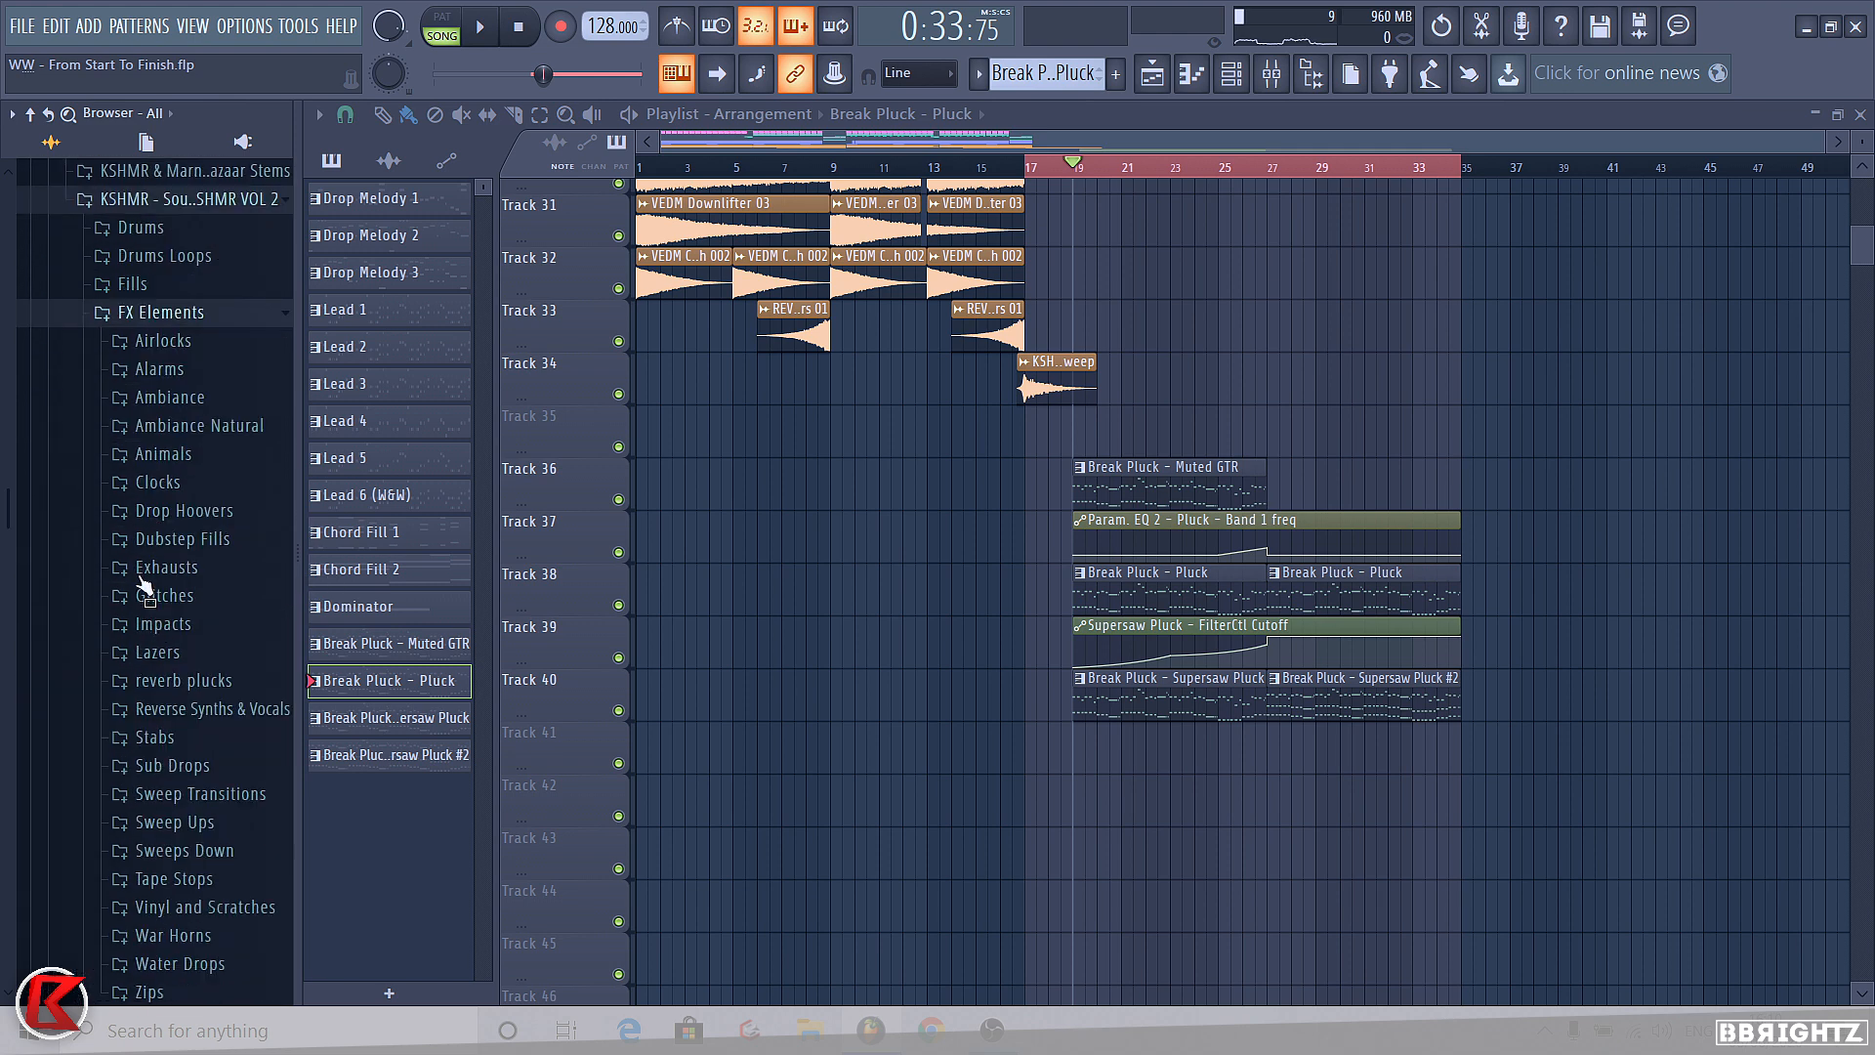
pyautogui.click(156, 435)
# - Place KSHMR Natural Ambiance 05 - Rain on Track 42 at bar 17, slice it into four-bar pieces and repeat them up to bar 37
pyautogui.moveTo(210, 557); pyautogui.dragTo(1099, 856)
pyautogui.moveTo(1113, 838); pyautogui.dragTo(1125, 818)
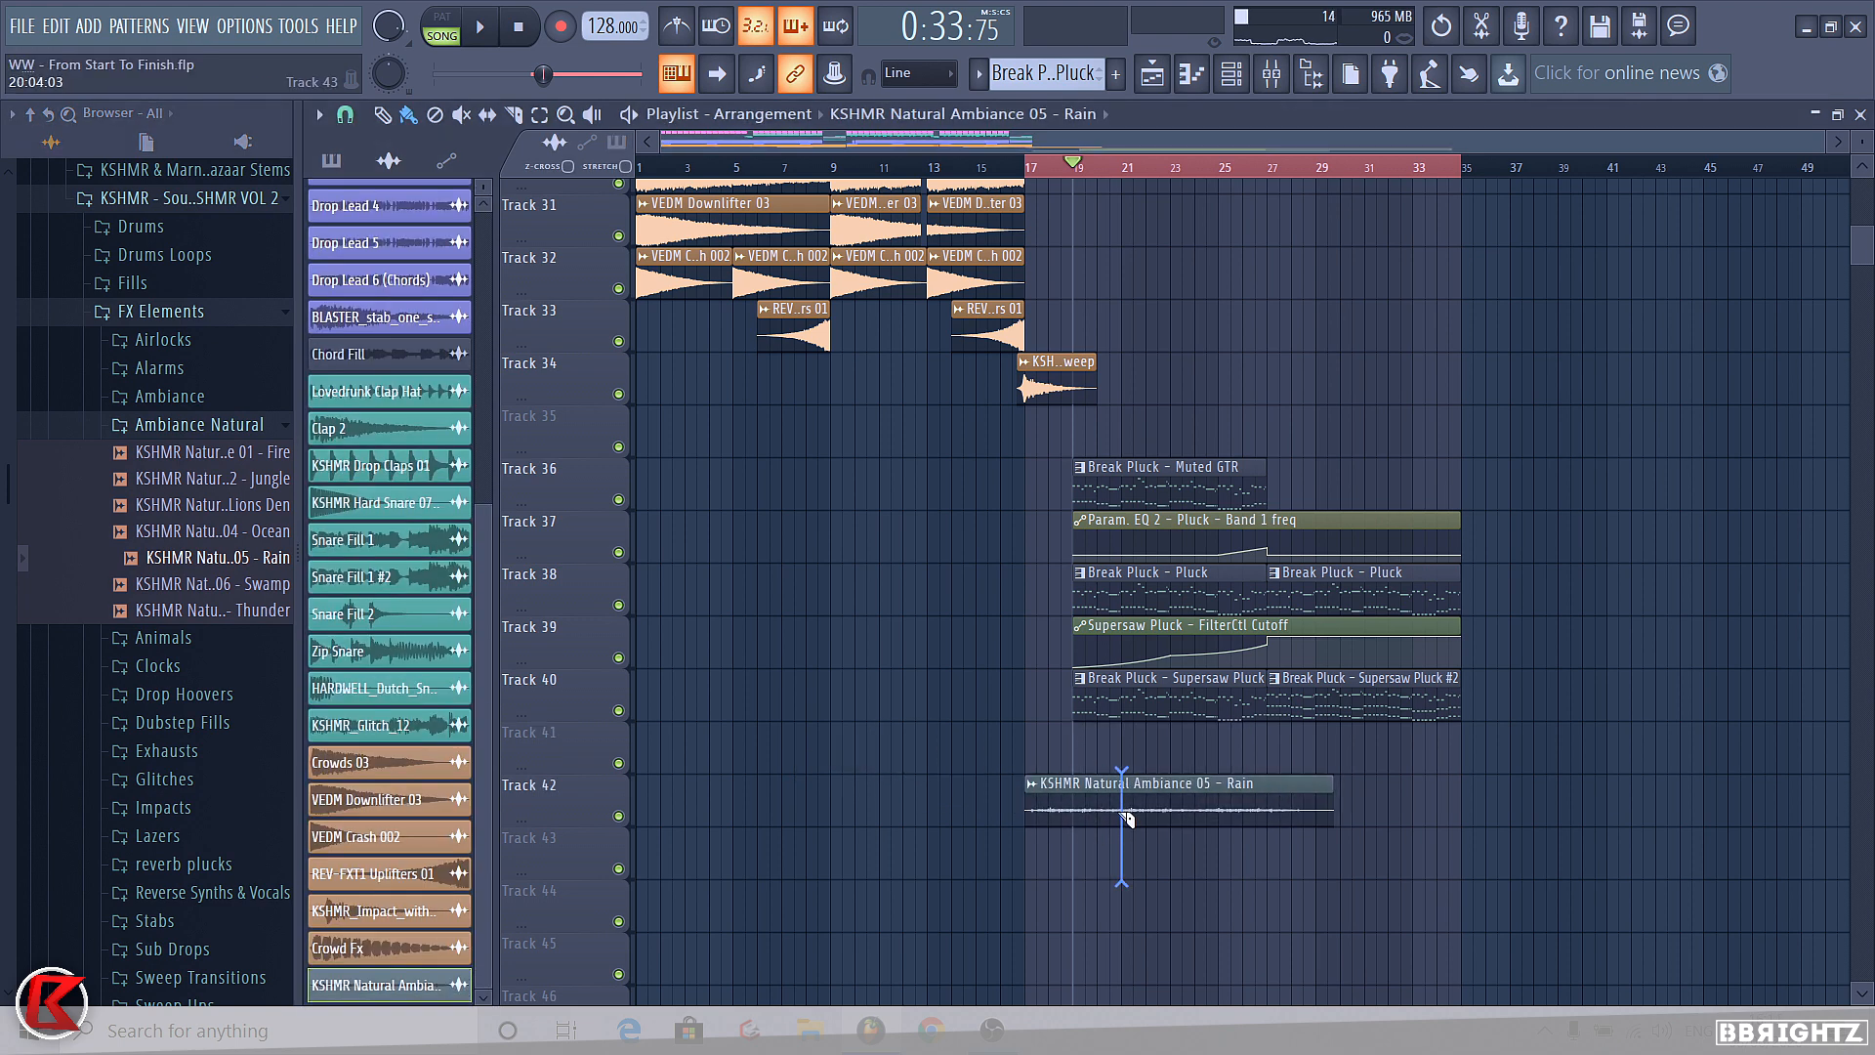
pyautogui.rightClick(1233, 798)
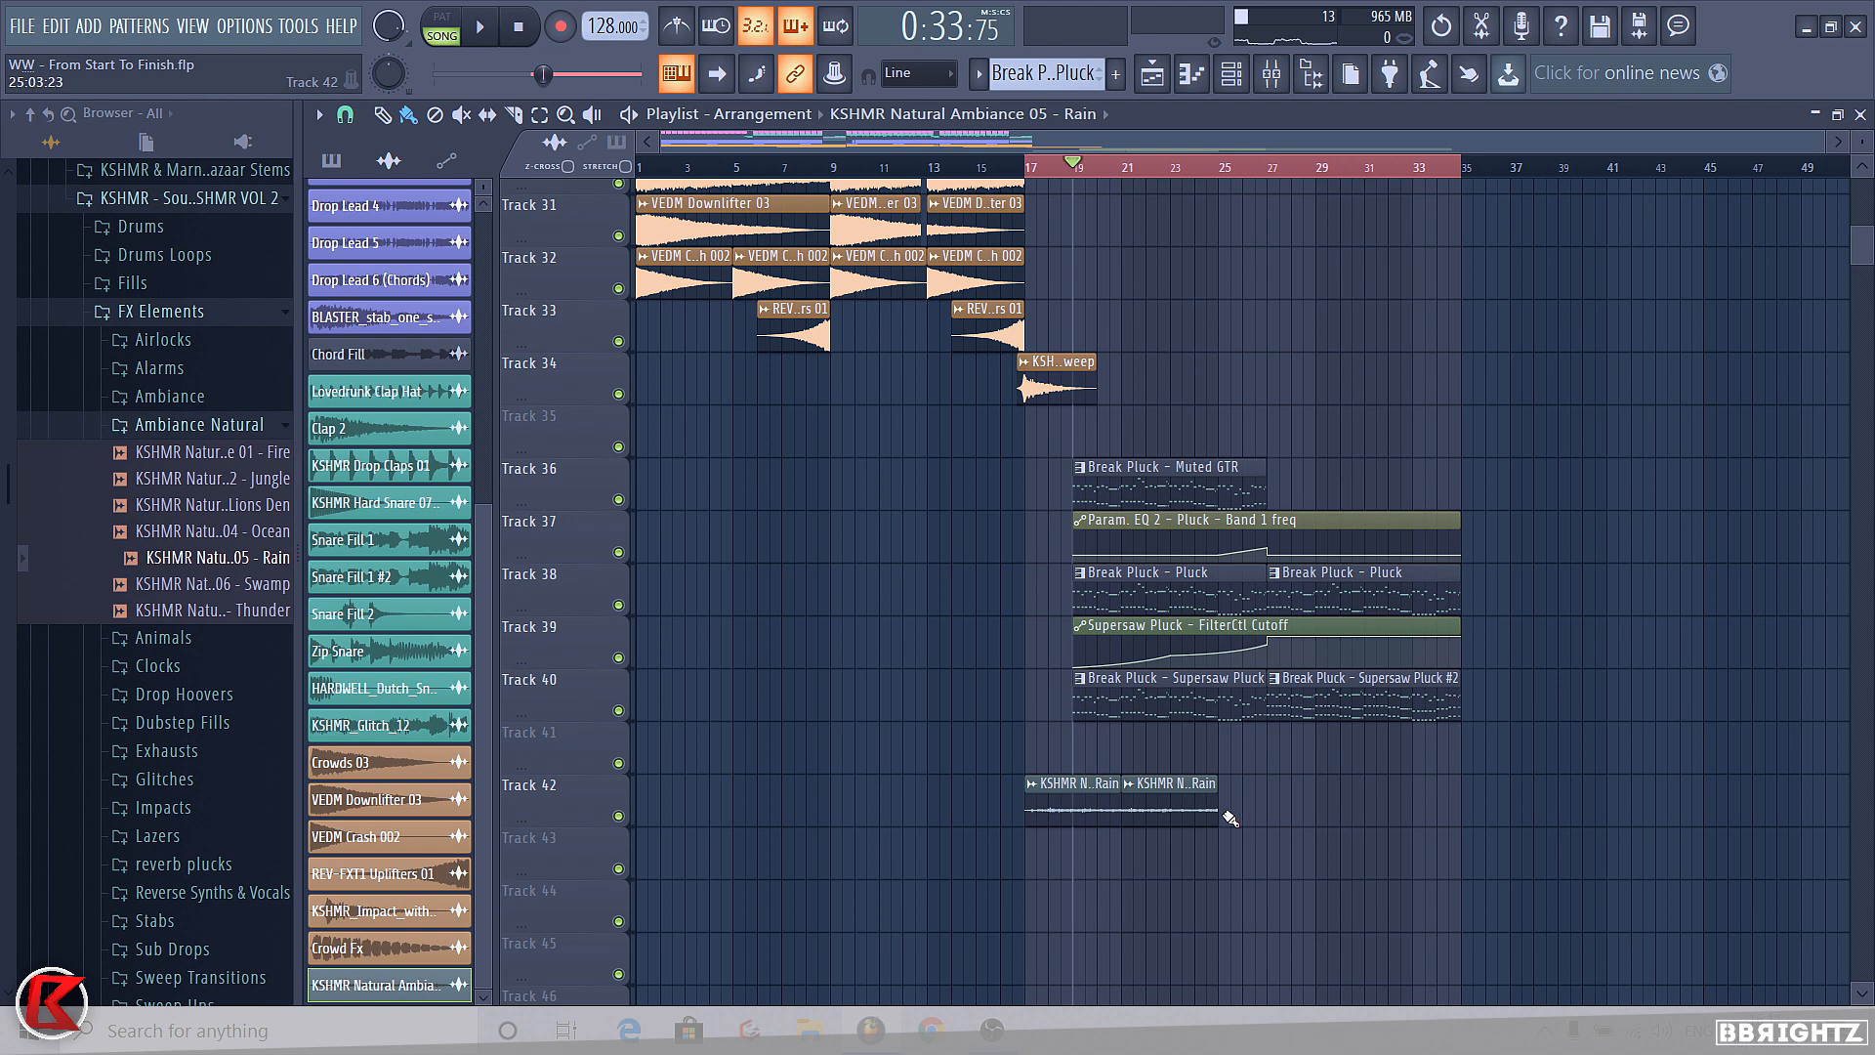
pyautogui.scroll(-4, 1566, 755)
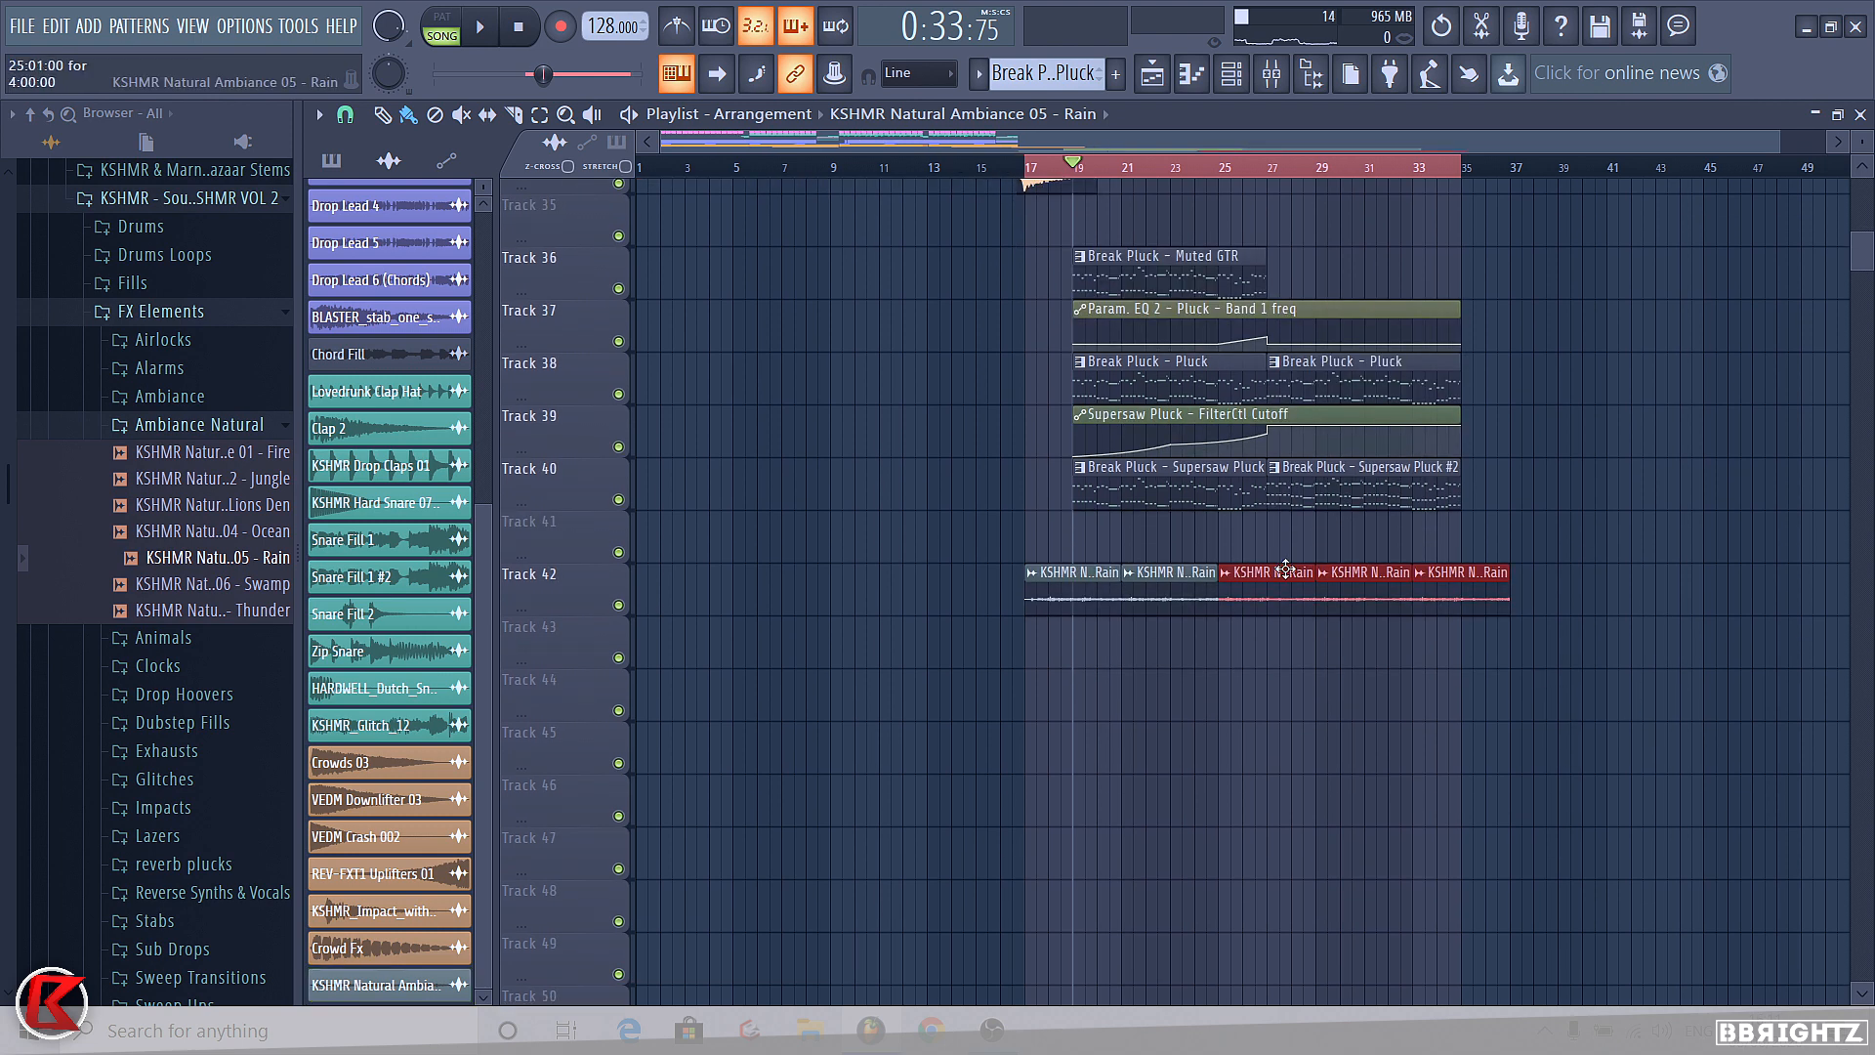
pyautogui.hotkey('ctrl', 'd')
# - Close the KSHMR sample folders and place the KSHMR & DALLASK - BURN (SPLICE) Vocal Air sample on Track 44 at bar 17
pyautogui.click(191, 429)
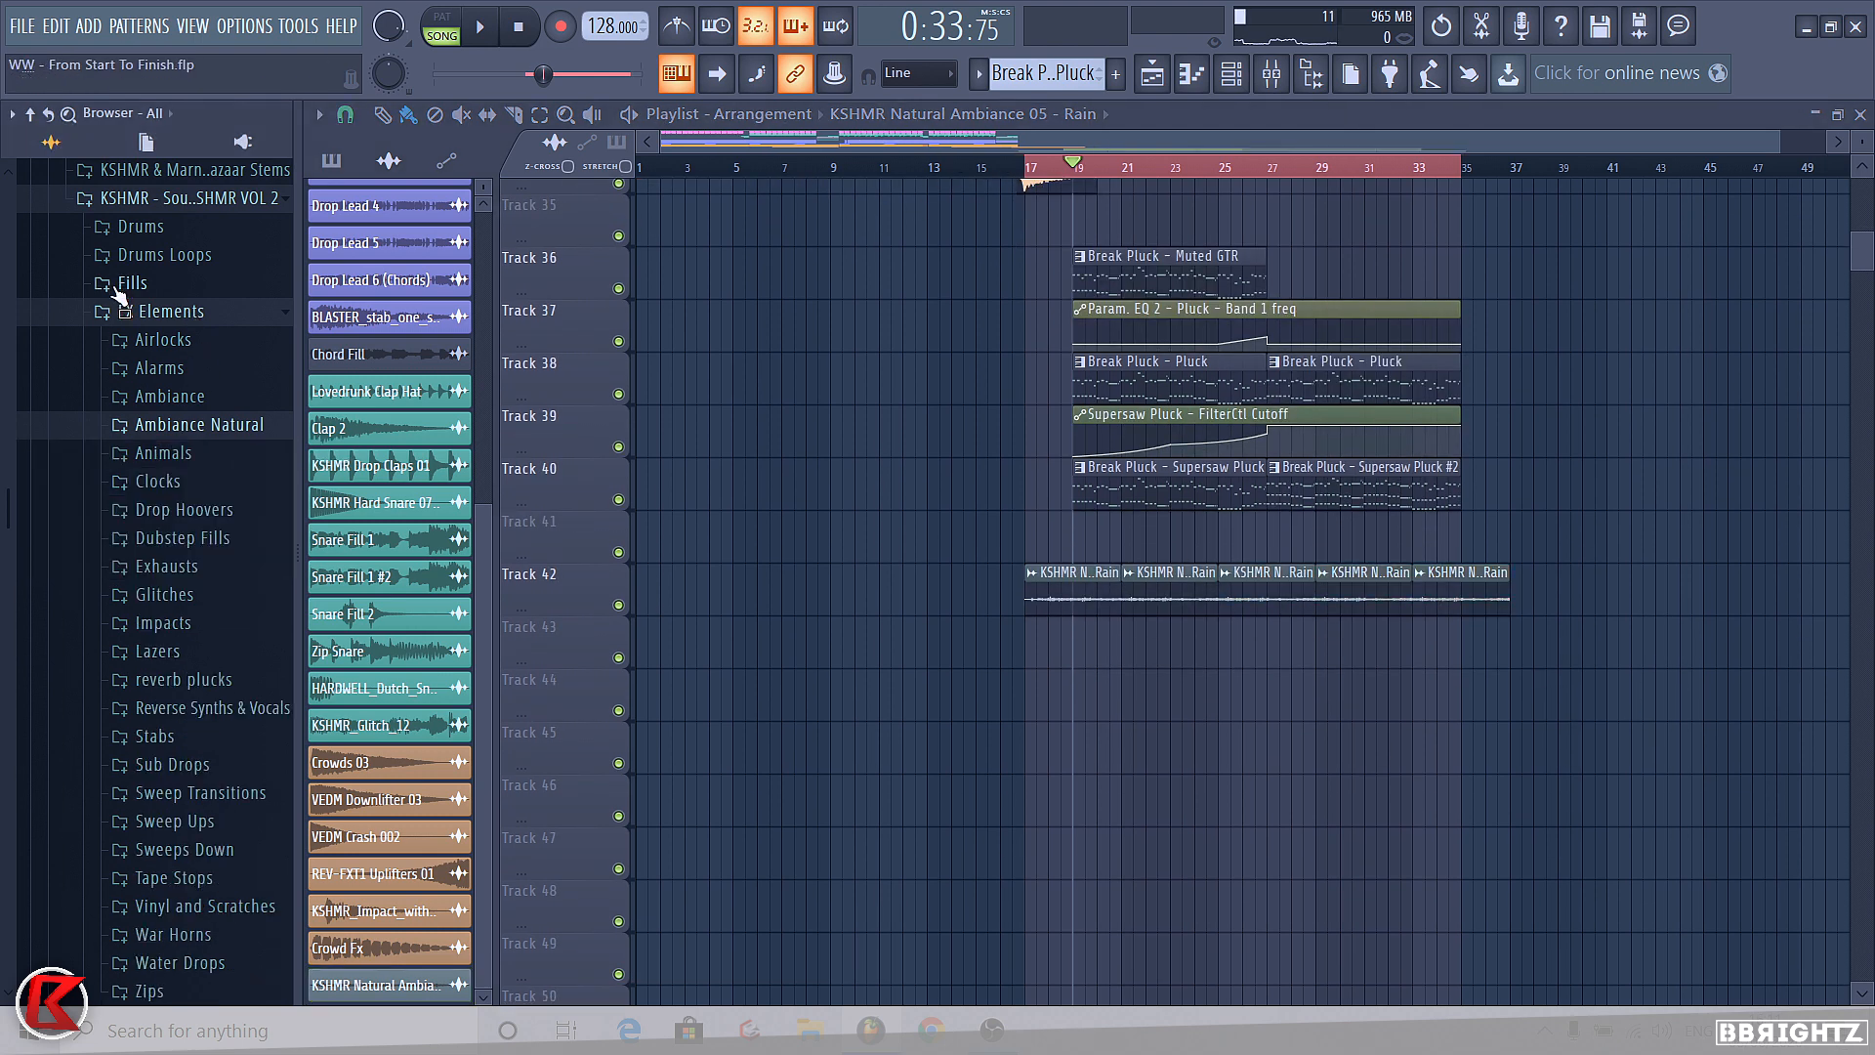
pyautogui.click(121, 311)
pyautogui.click(174, 198)
pyautogui.scroll(4, 133, 539)
pyautogui.click(168, 550)
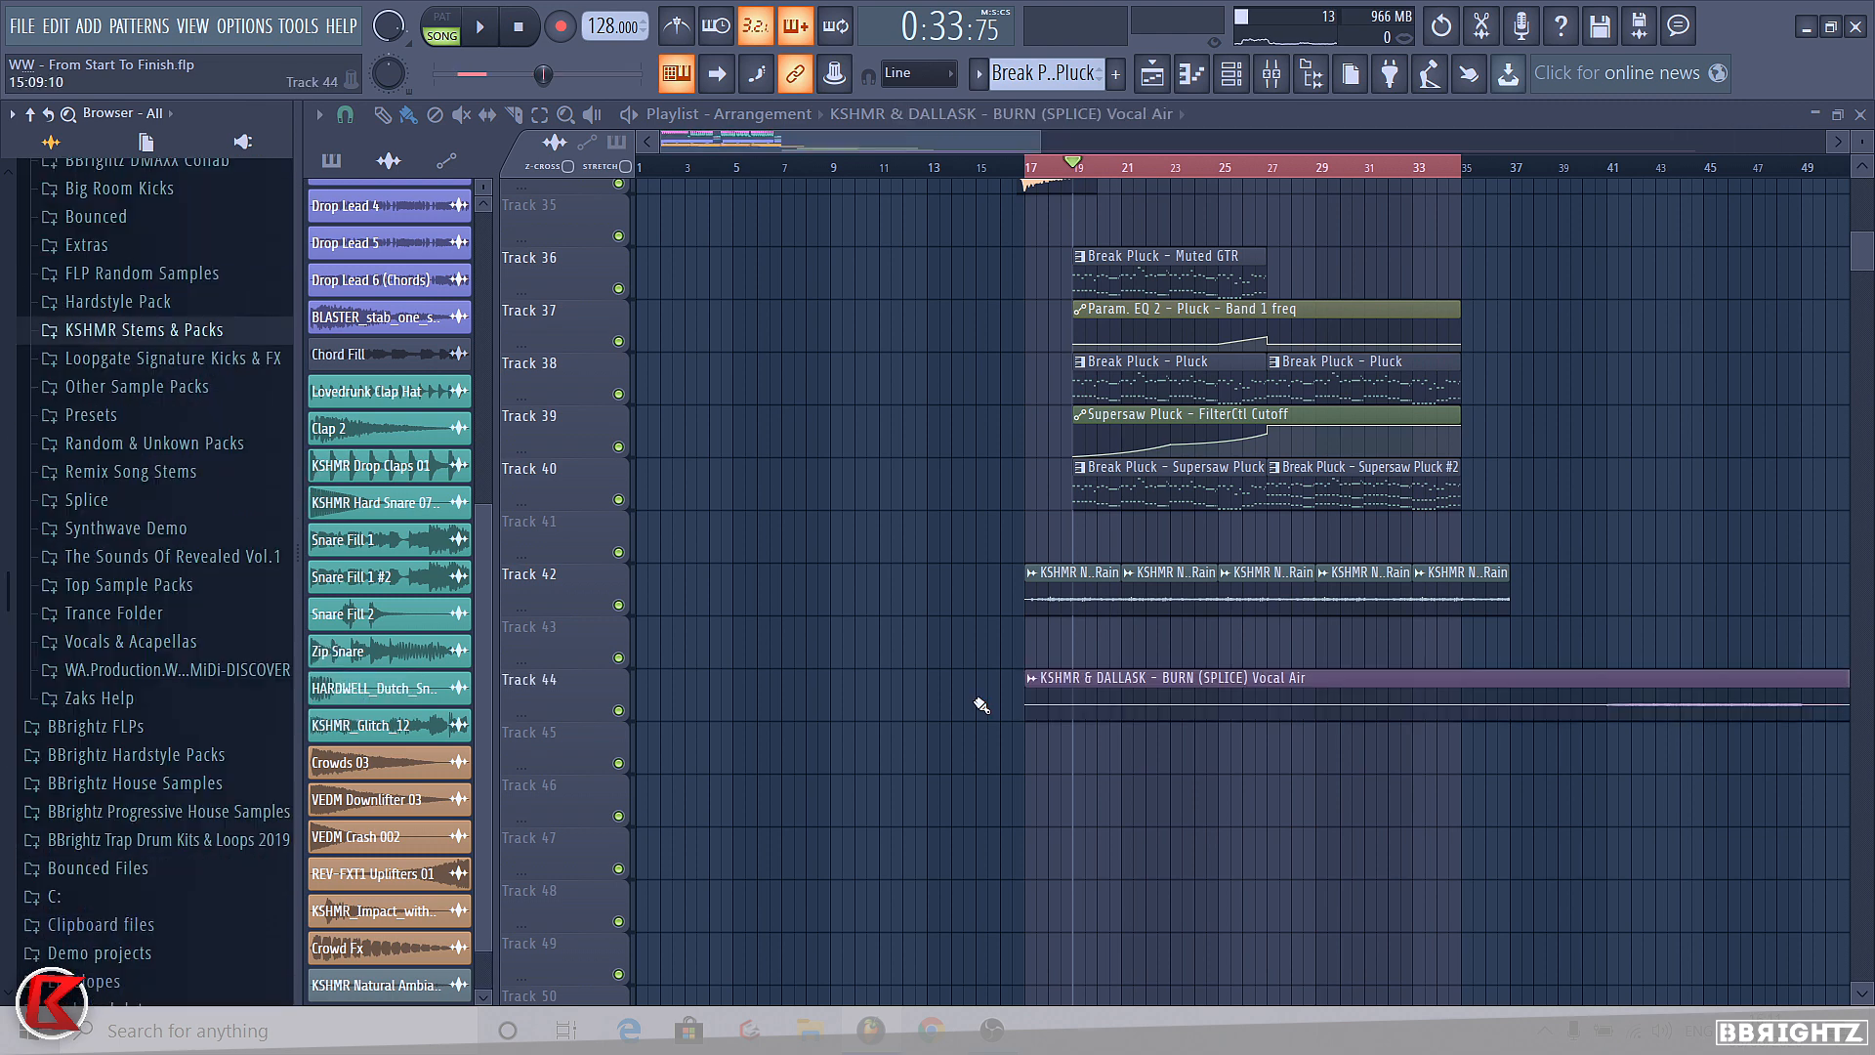
# - Enlarge Track 44 and cut away the part of the Vocal Air clip before bar 37
pyautogui.scroll(-2, 979, 703)
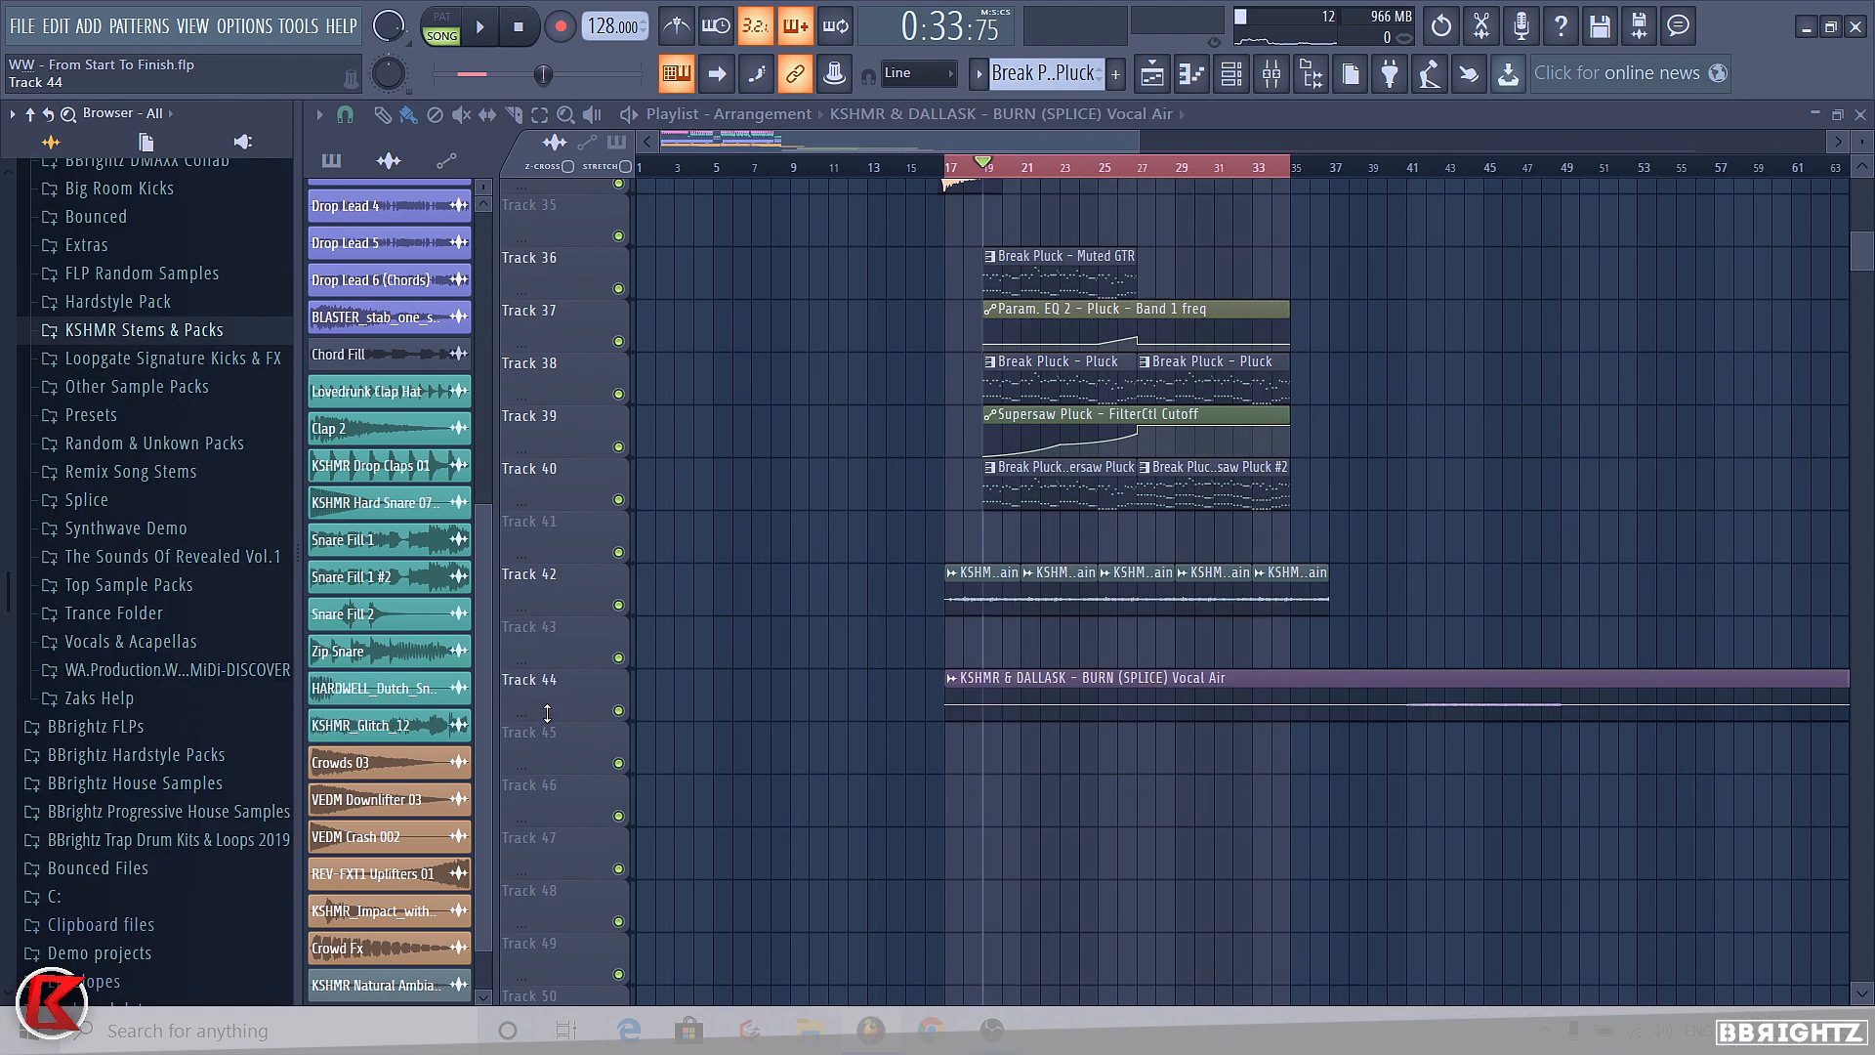
pyautogui.moveTo(546, 713); pyautogui.dragTo(547, 997)
pyautogui.scroll(3, 1432, 824)
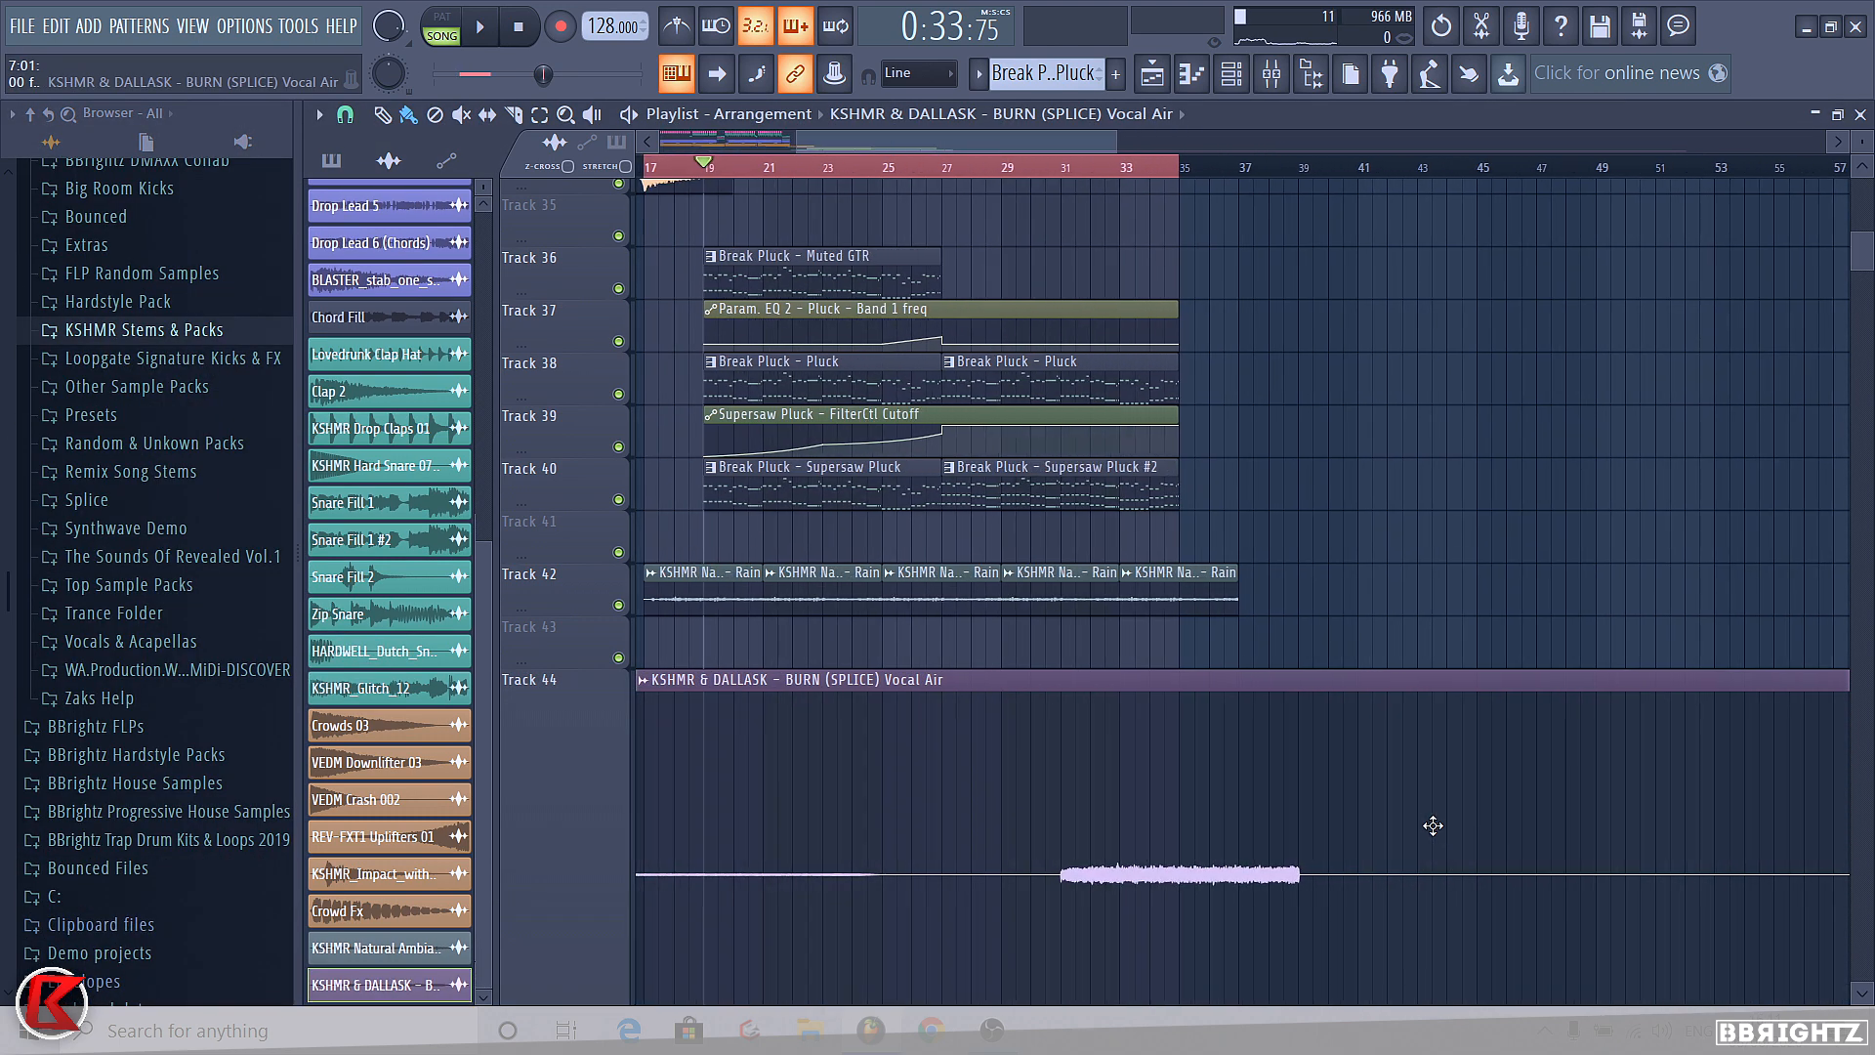
pyautogui.scroll(8, 1349, 682)
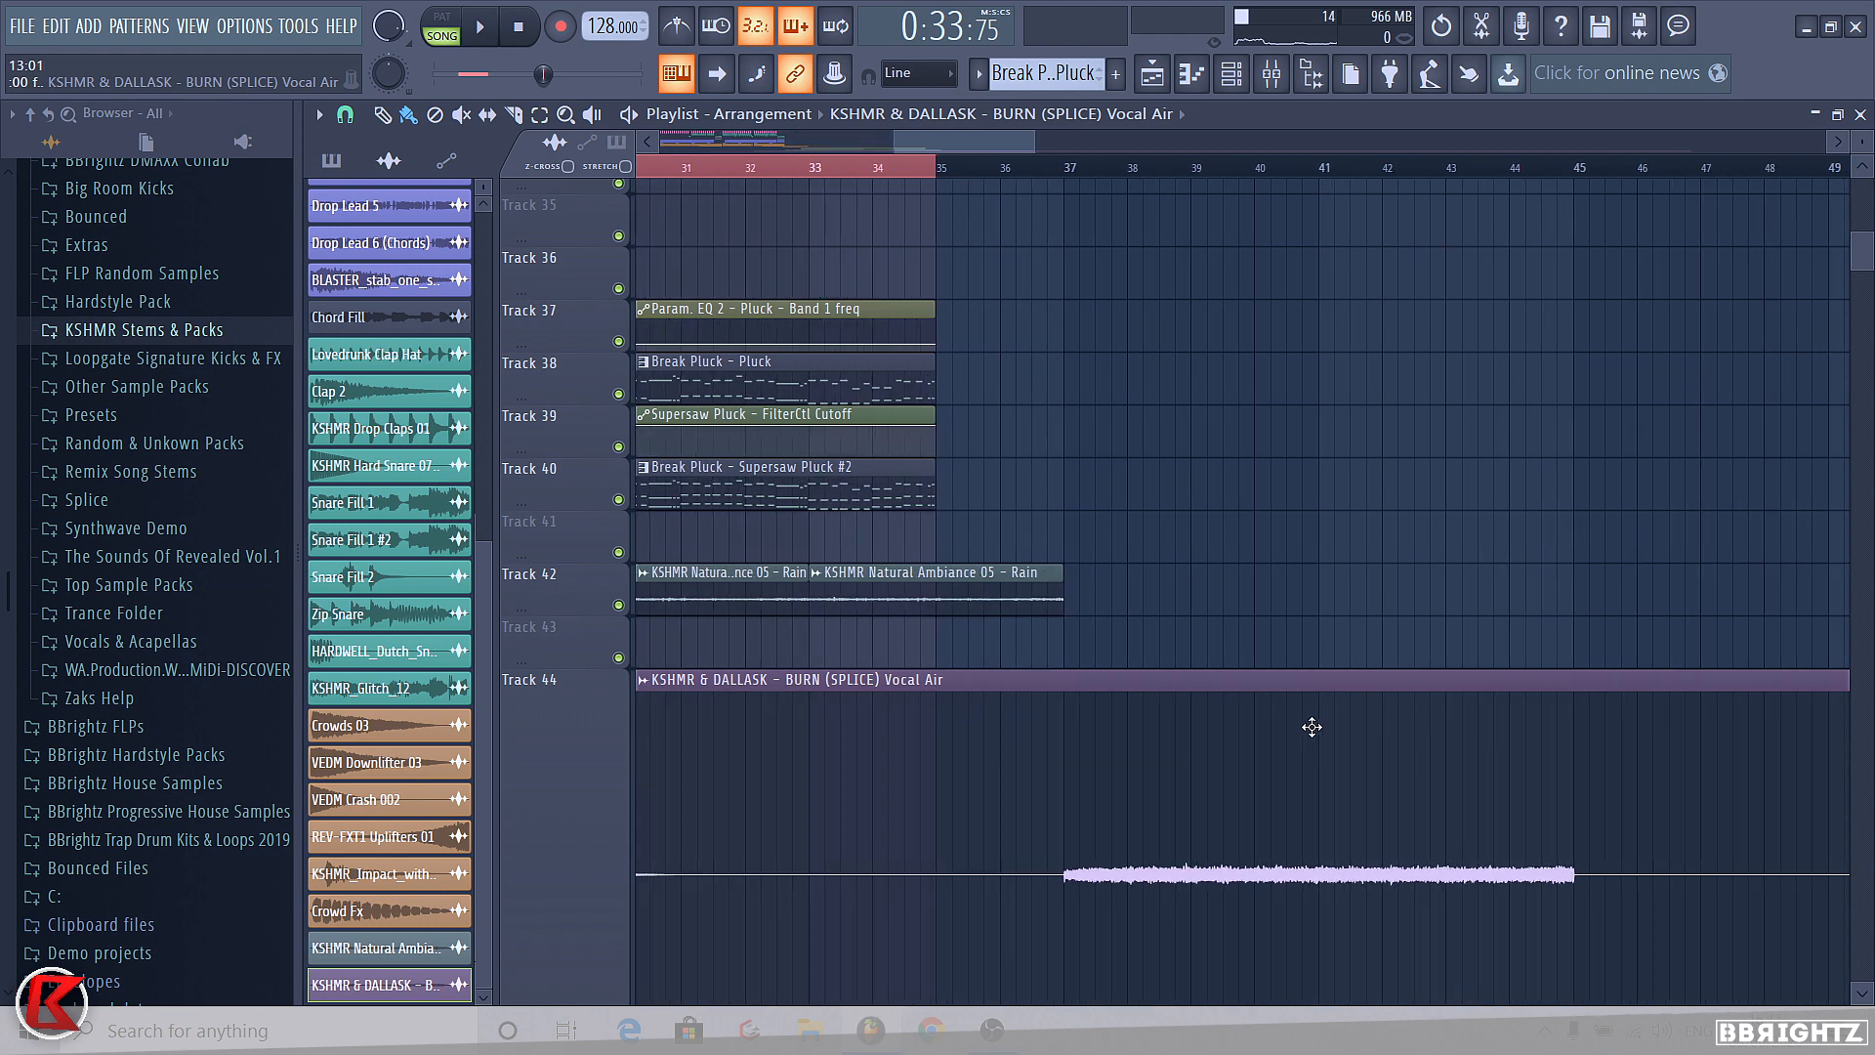
pyautogui.scroll(1, 1059, 643)
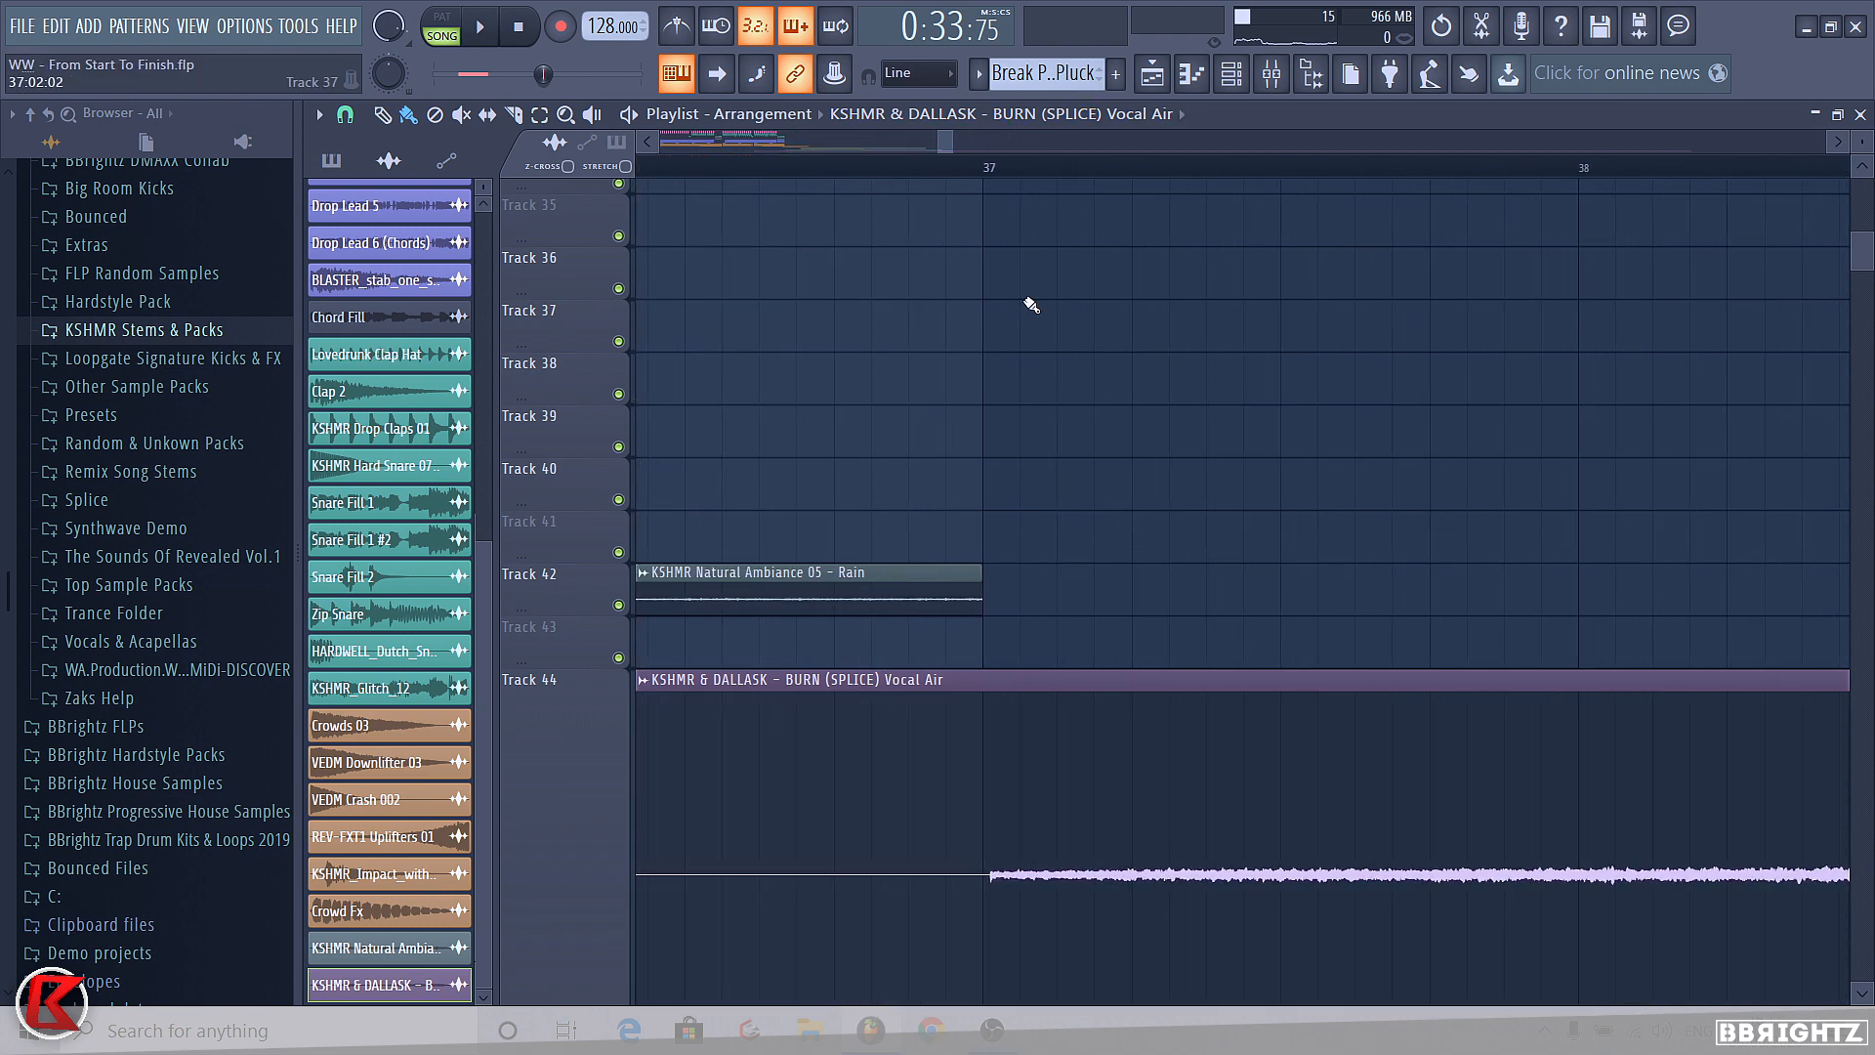
pyautogui.moveTo(996, 688); pyautogui.dragTo(1006, 727)
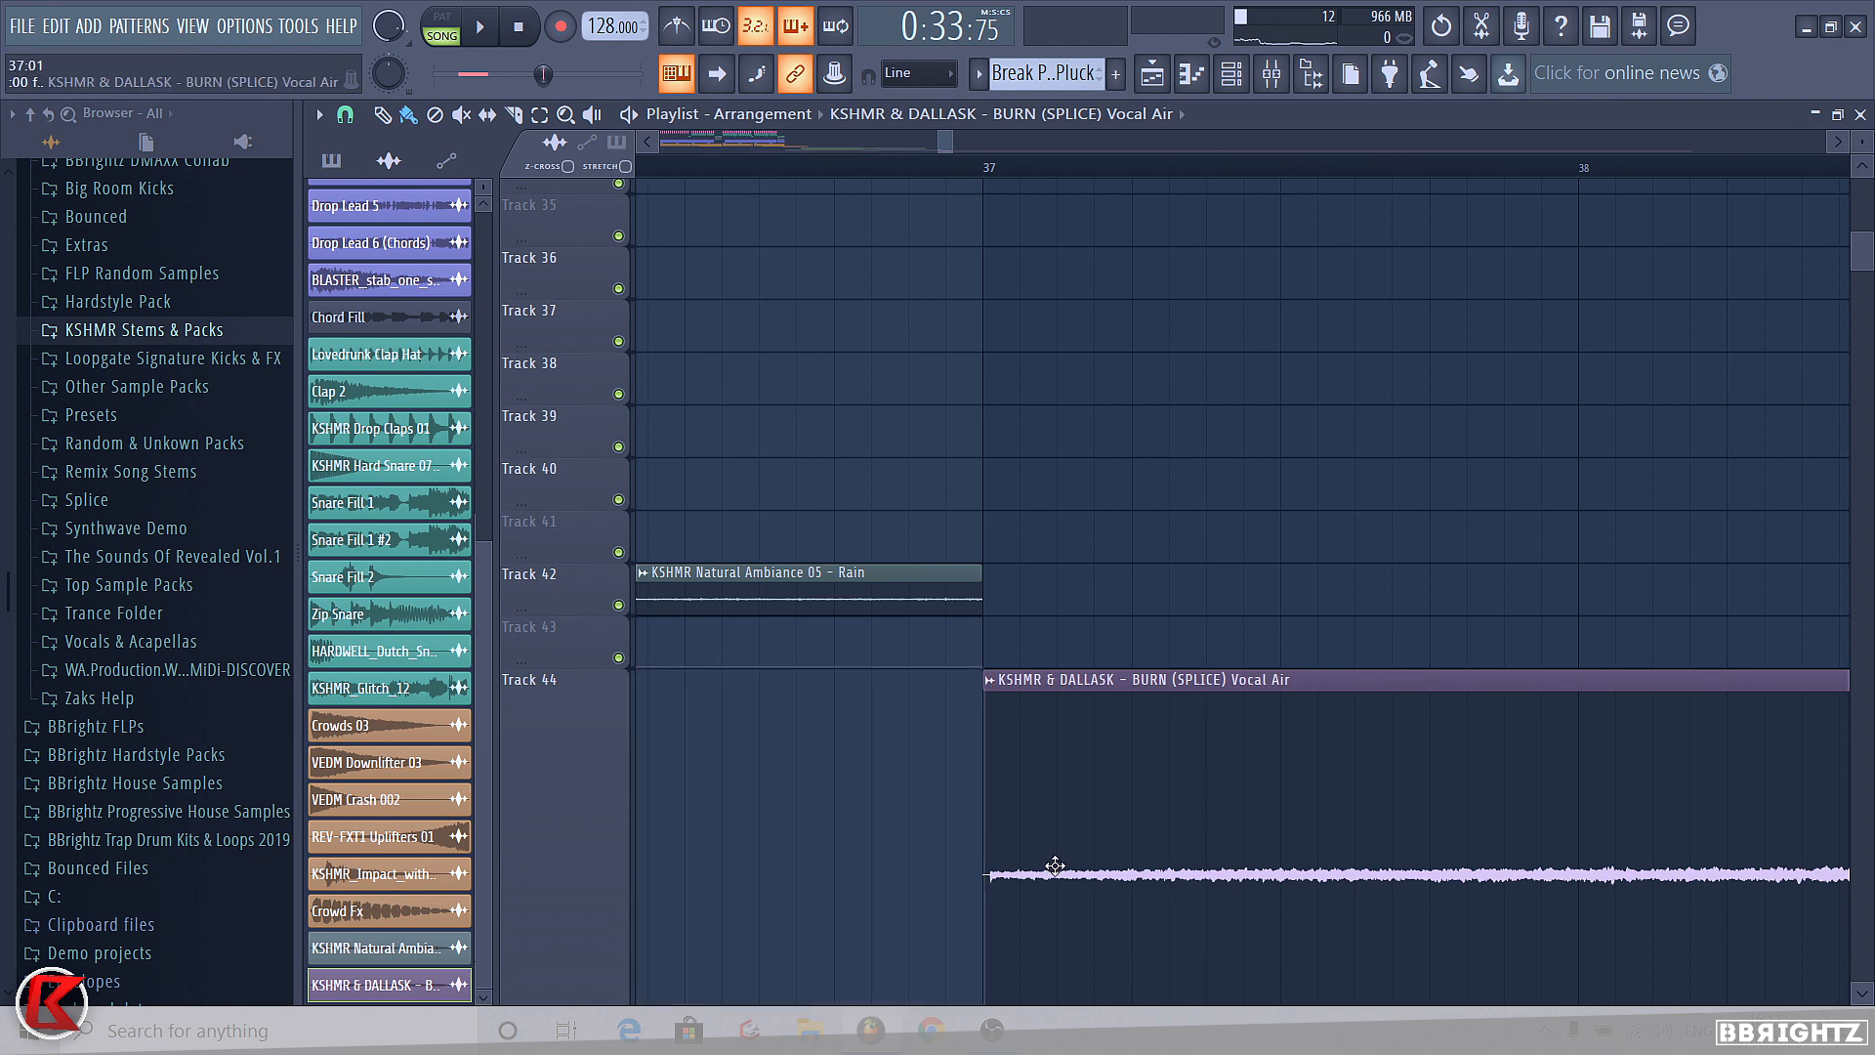
# - Trim the remaining gap at the start of the Vocal Air clip so its waveform begins exactly on bar 37
pyautogui.keyDown('ctrl'); pyautogui.click(1051, 866); pyautogui.keyUp('ctrl')
pyautogui.scroll(6, 990, 866)
pyautogui.moveTo(978, 805); pyautogui.dragTo(824, 869)
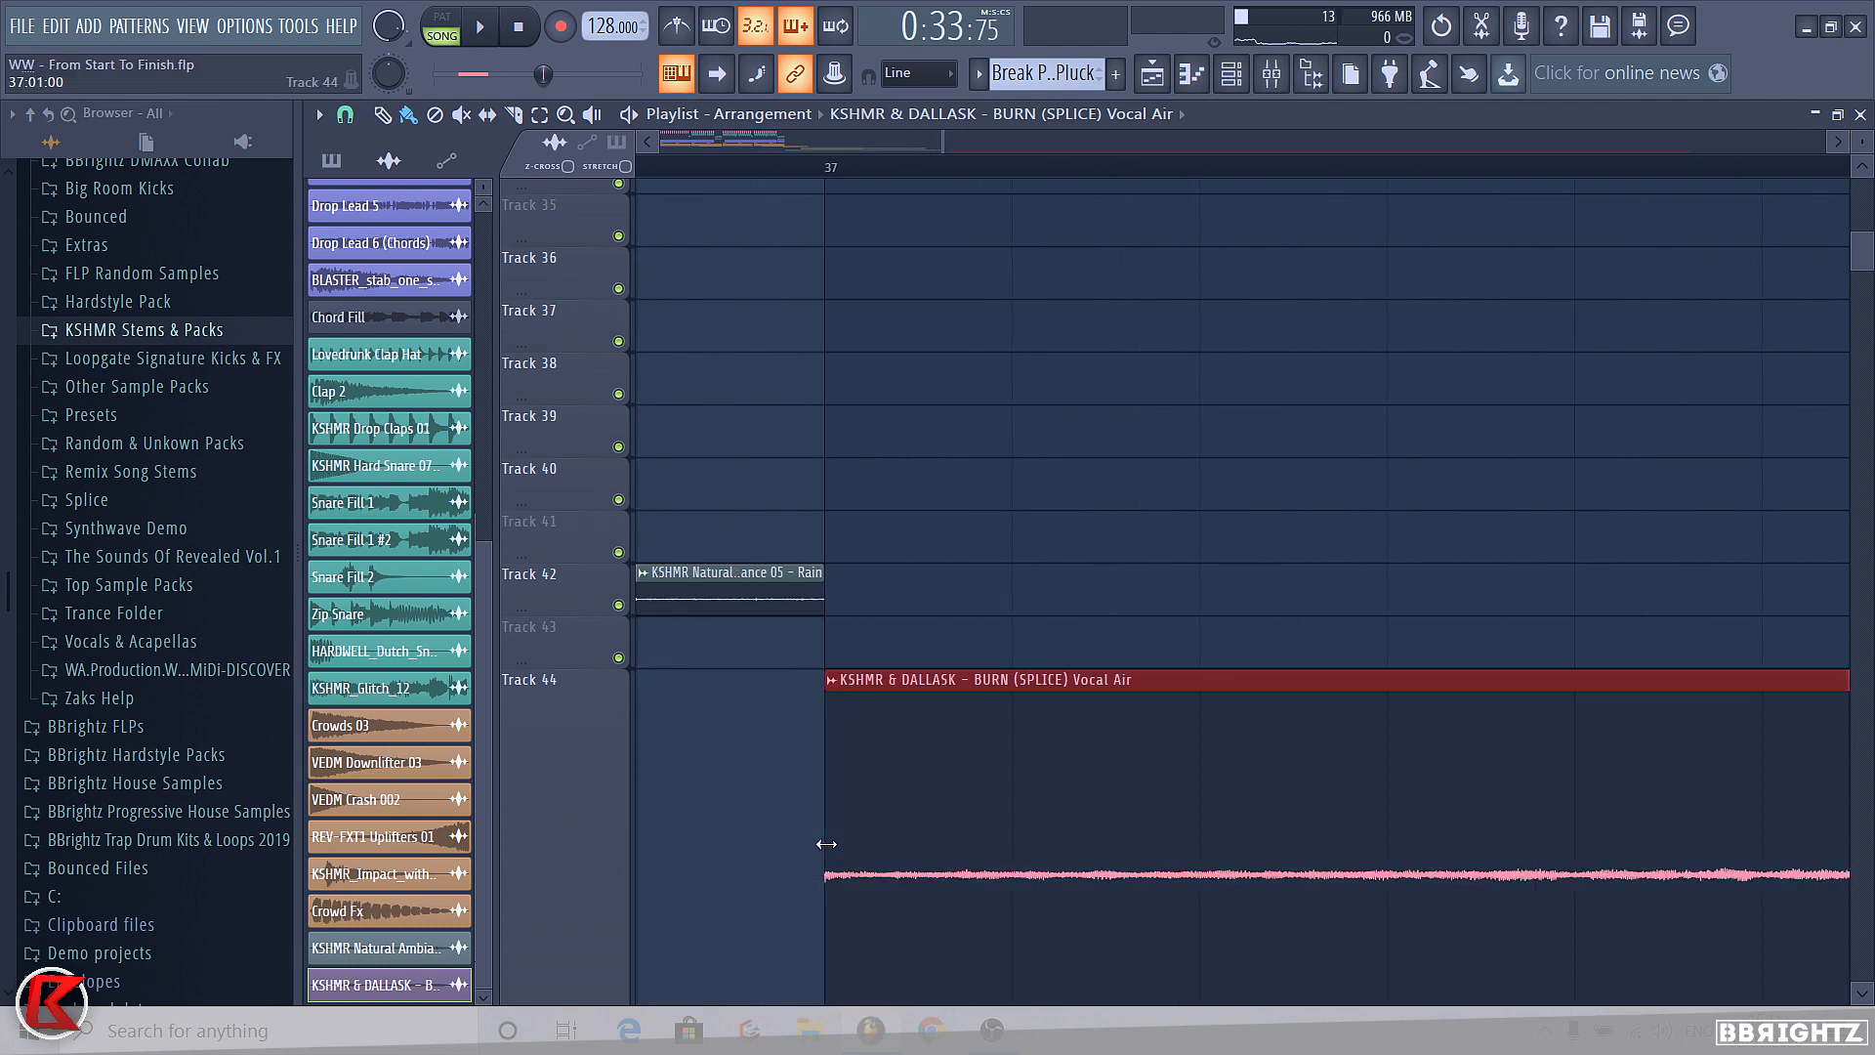
# - Rename the vocal clip as KSHMR & DALLASK VOCAL AIR
pyautogui.scroll(-3, 747, 874)
pyautogui.scroll(-6, 793, 845)
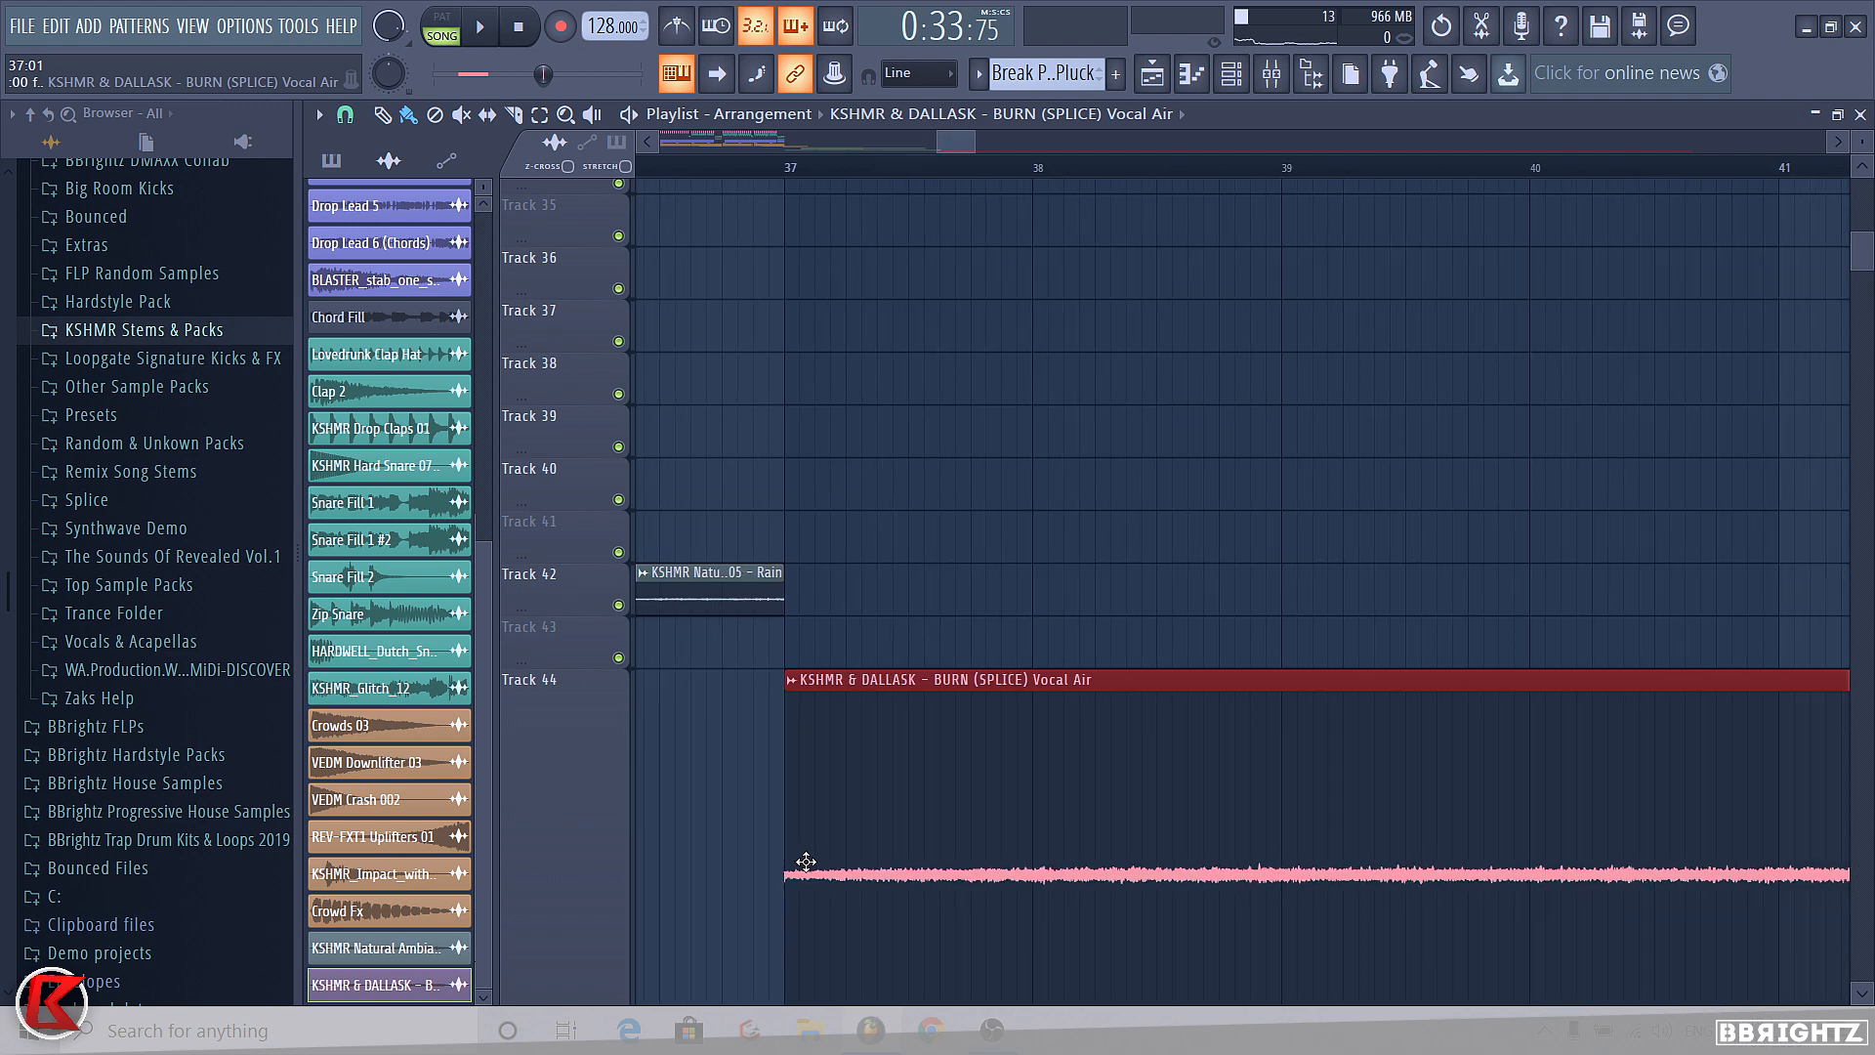
pyautogui.click(766, 678)
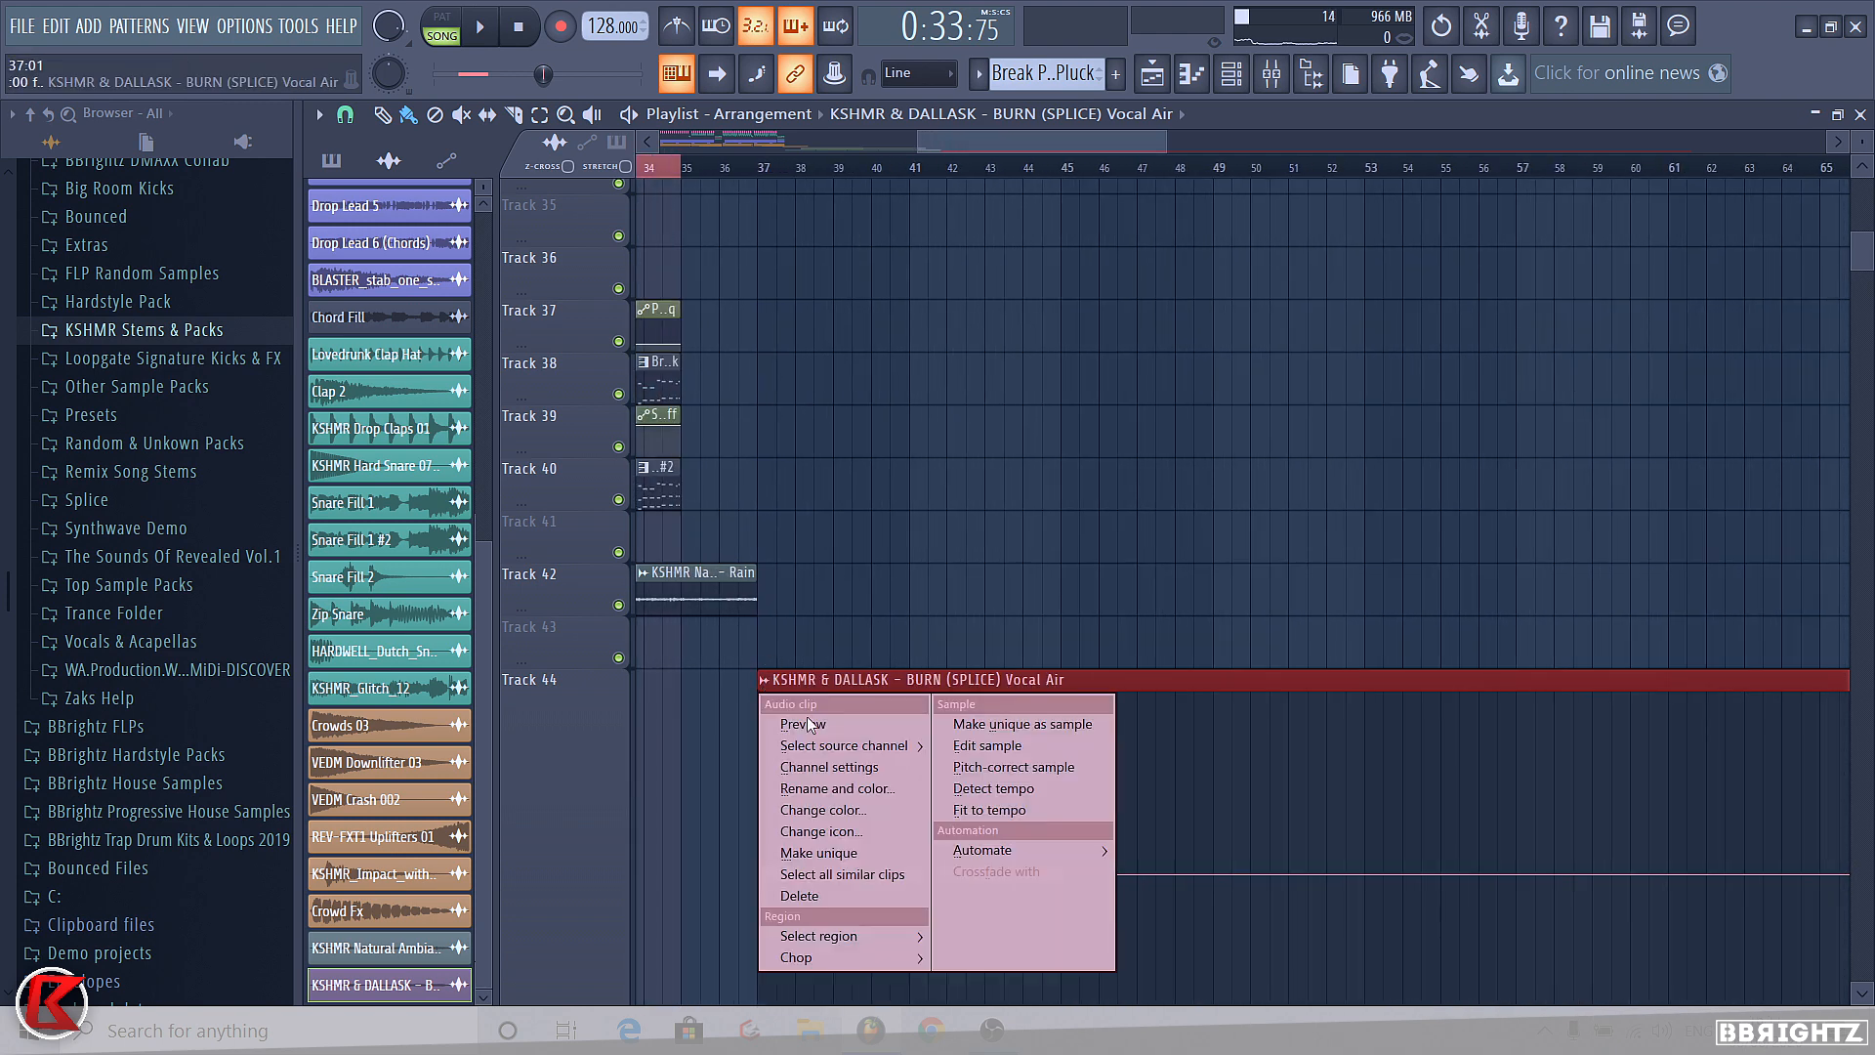
pyautogui.click(891, 798)
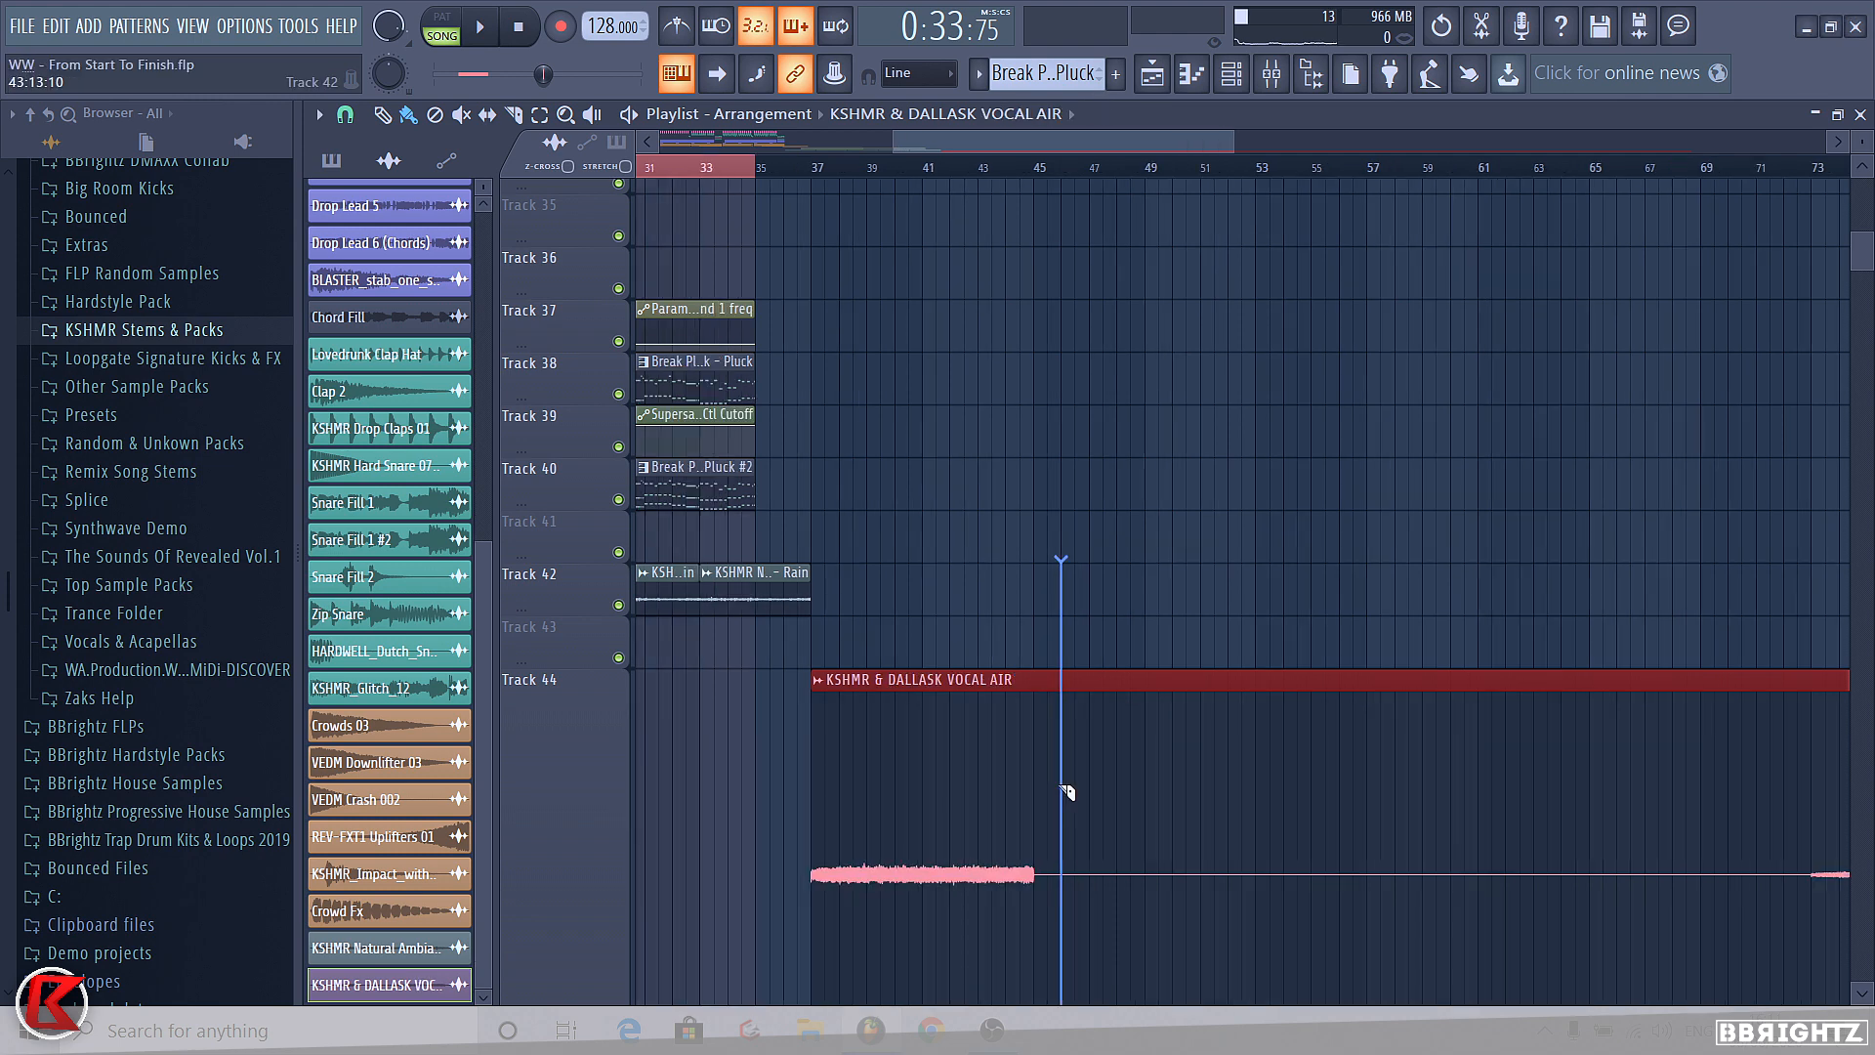
# - Cut the Vocal Air clip at bar 45, delete the part after the cut, and preview the remaining clip
pyautogui.moveTo(1037, 796); pyautogui.dragTo(1037, 799)
pyautogui.rightClick(1045, 793)
pyautogui.click(818, 681)
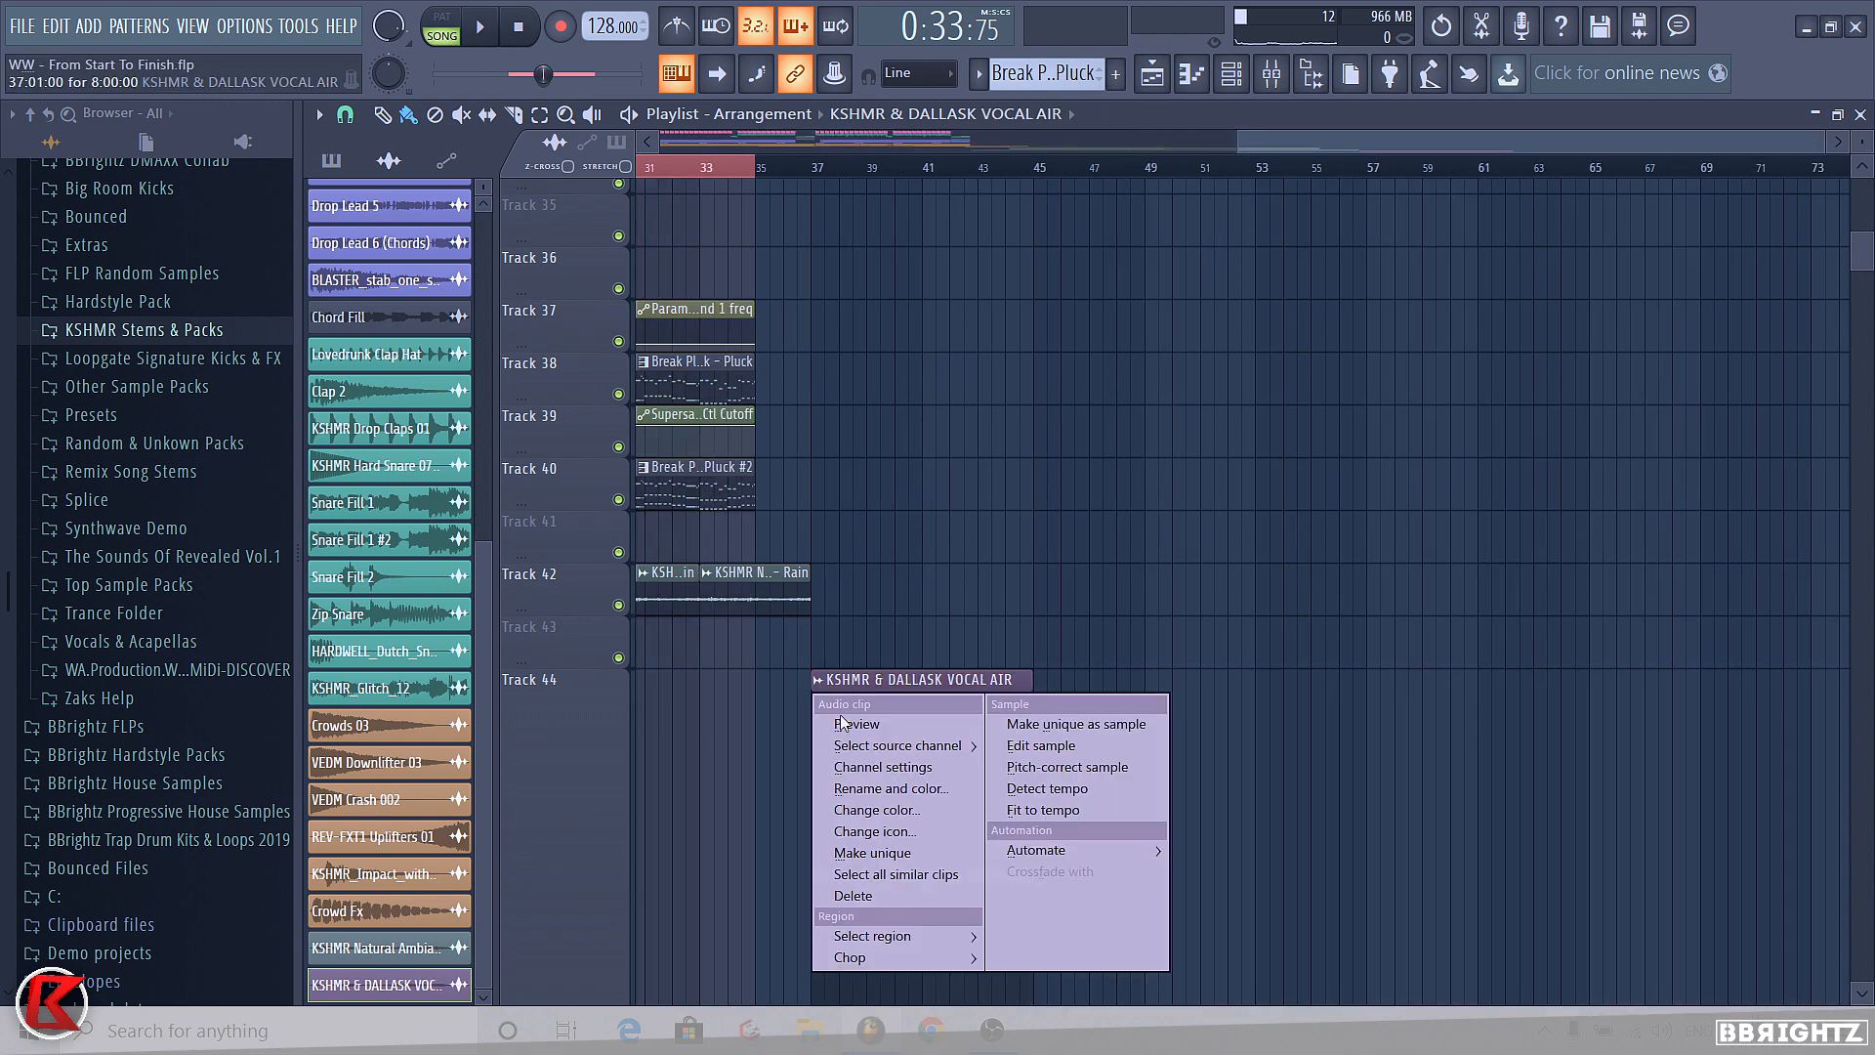
pyautogui.click(842, 725)
# - Check the vocal's pitch with a GTune tuner in slot 6 of the Master track and remove the tuner
pyautogui.click(1268, 82)
pyautogui.click(489, 371)
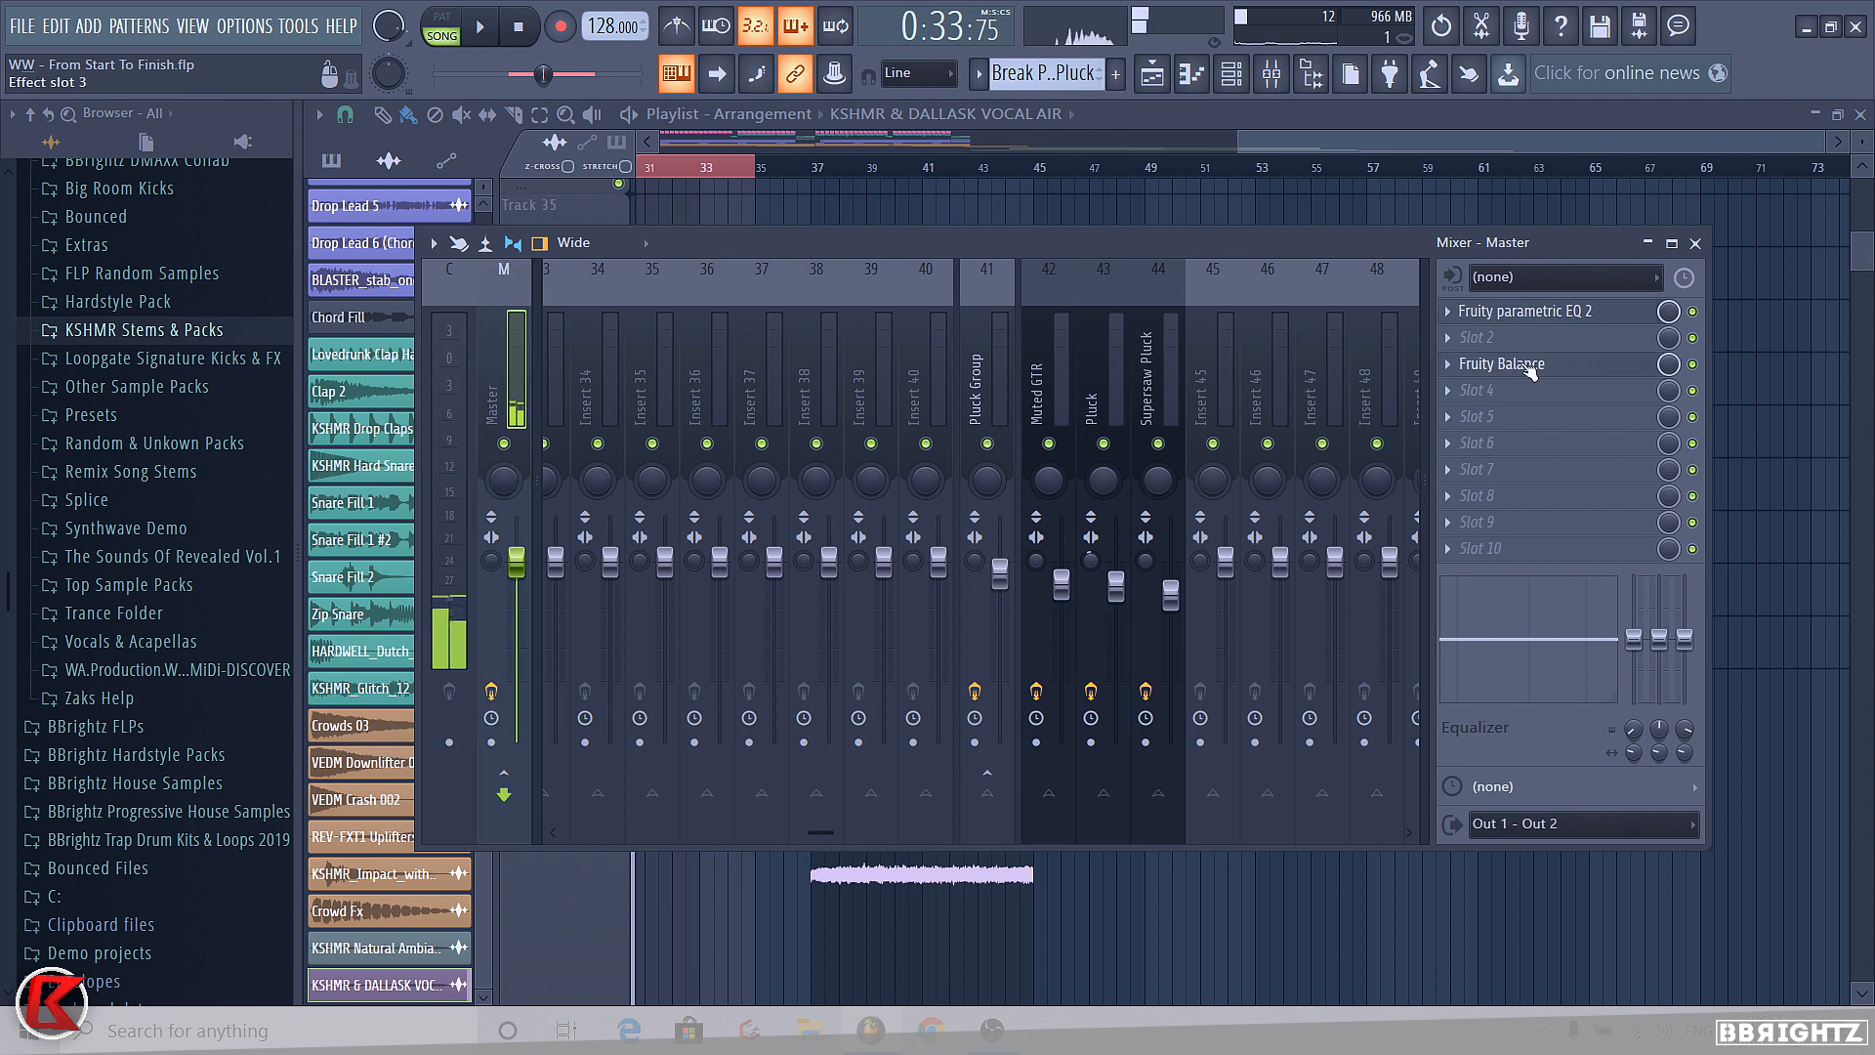
pyautogui.click(1476, 443)
pyautogui.click(890, 254)
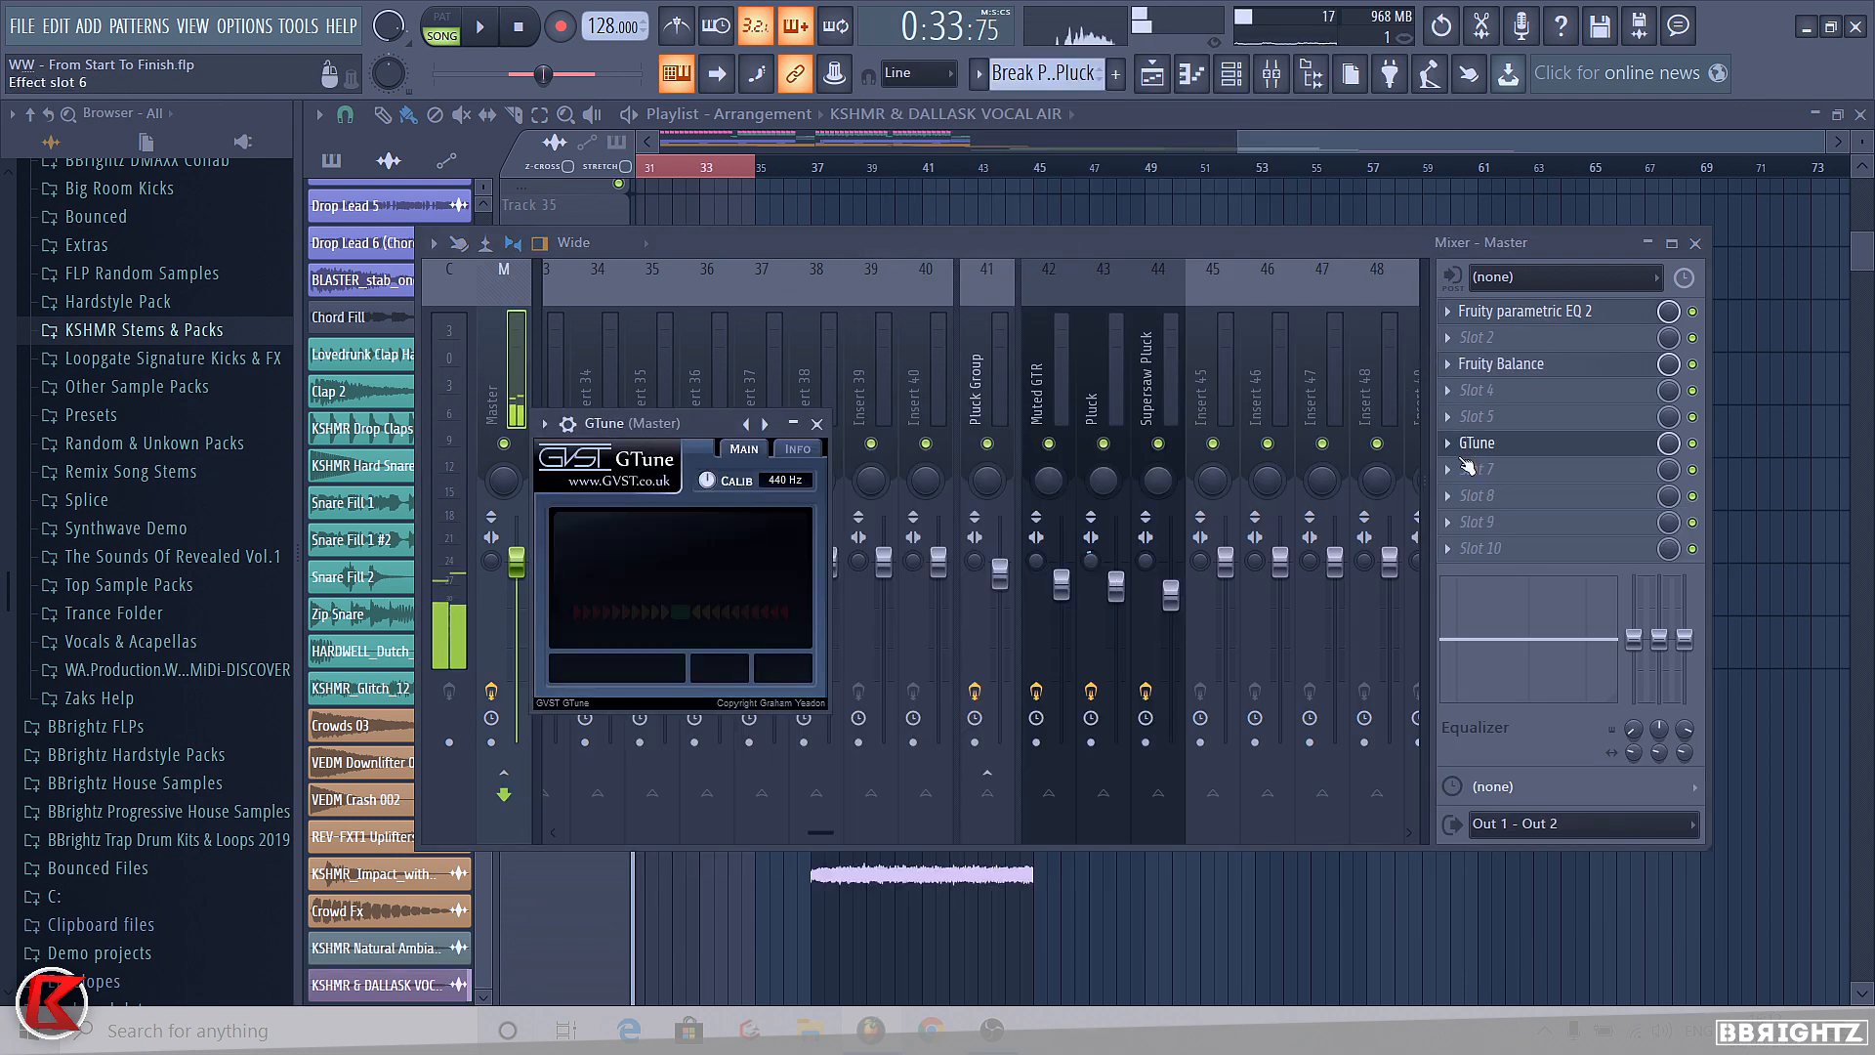
pyautogui.click(1447, 443)
pyautogui.click(1459, 492)
pyautogui.press('Return')
pyautogui.rightClick(1160, 916)
# - Return Track 44 to the same height as the other tracks and move the Vocal Air clip to Track 41 at bar 19
pyautogui.rightClick(508, 760)
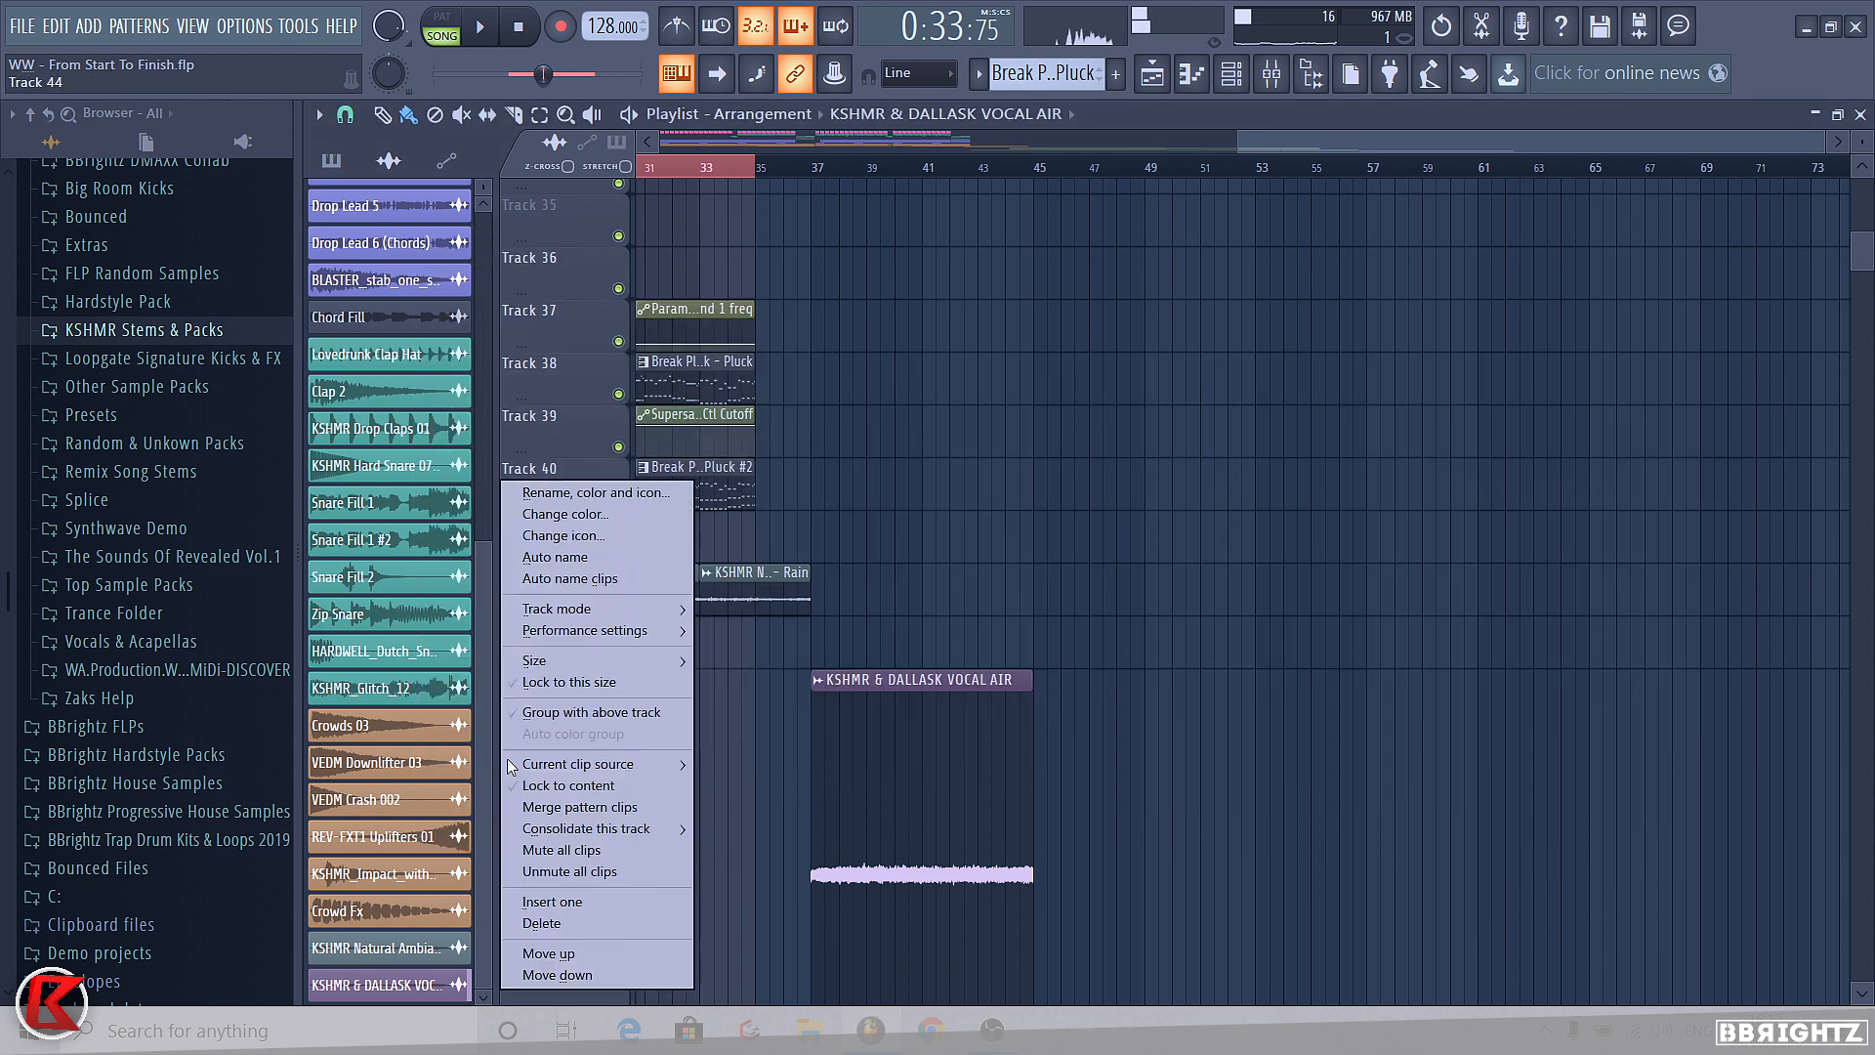
pyautogui.moveTo(680, 666)
pyautogui.click(731, 703)
pyautogui.scroll(-3, 1341, 701)
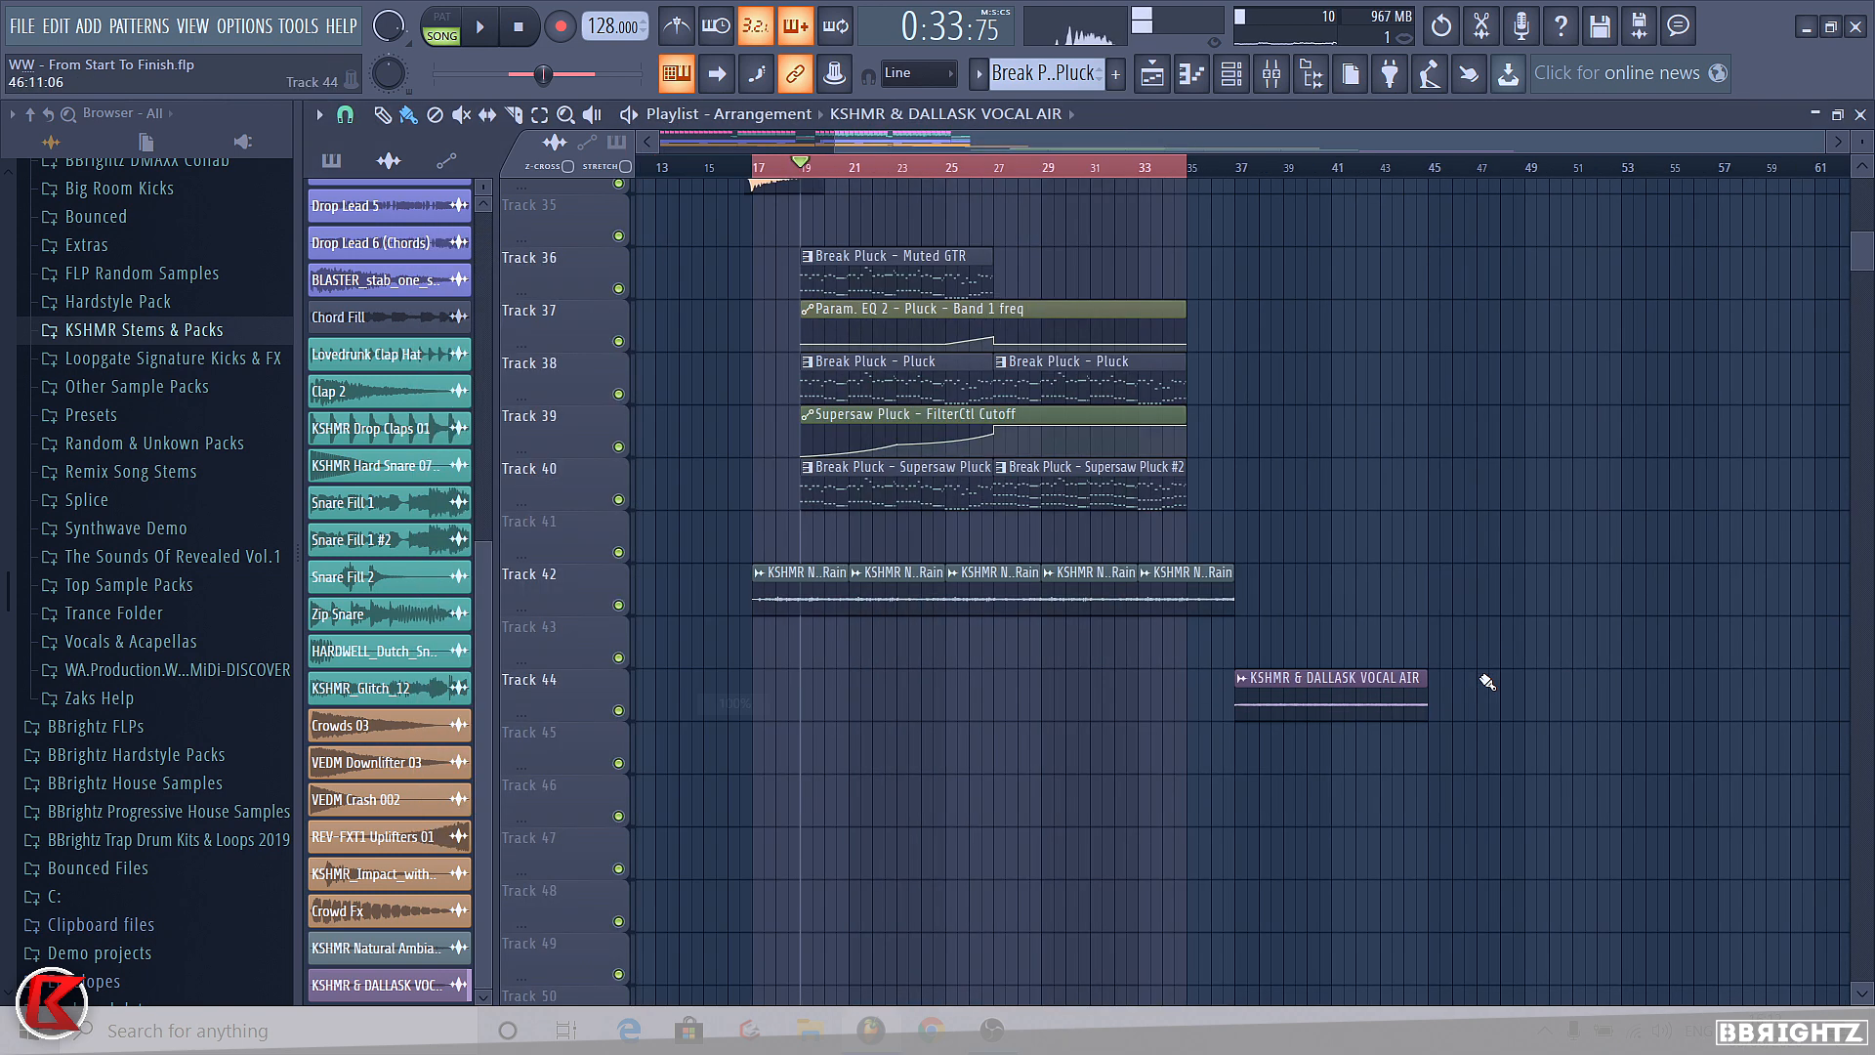
pyautogui.moveTo(1408, 699); pyautogui.dragTo(1042, 542)
# - Recolour the rain clips orange like the other FX clips and open the rain sample's channel settings
pyautogui.press('space')
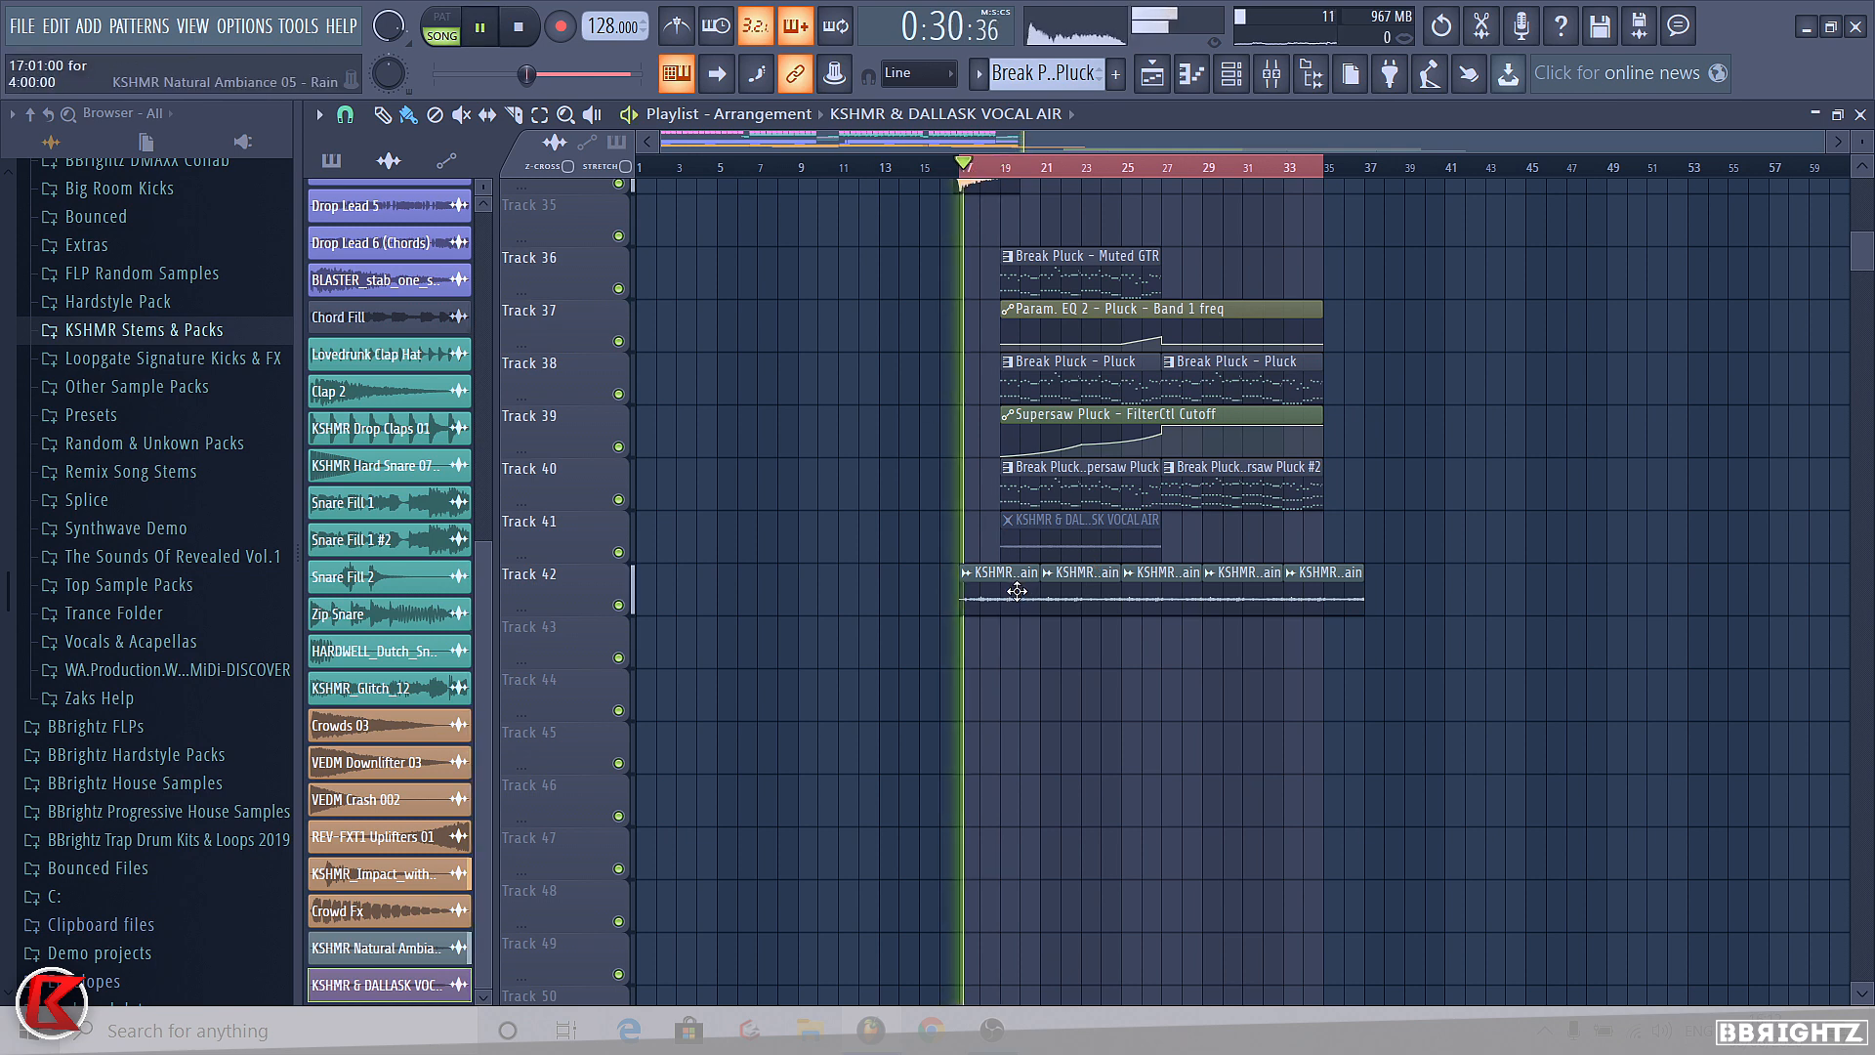
pyautogui.rightClick(966, 586)
pyautogui.click(1023, 685)
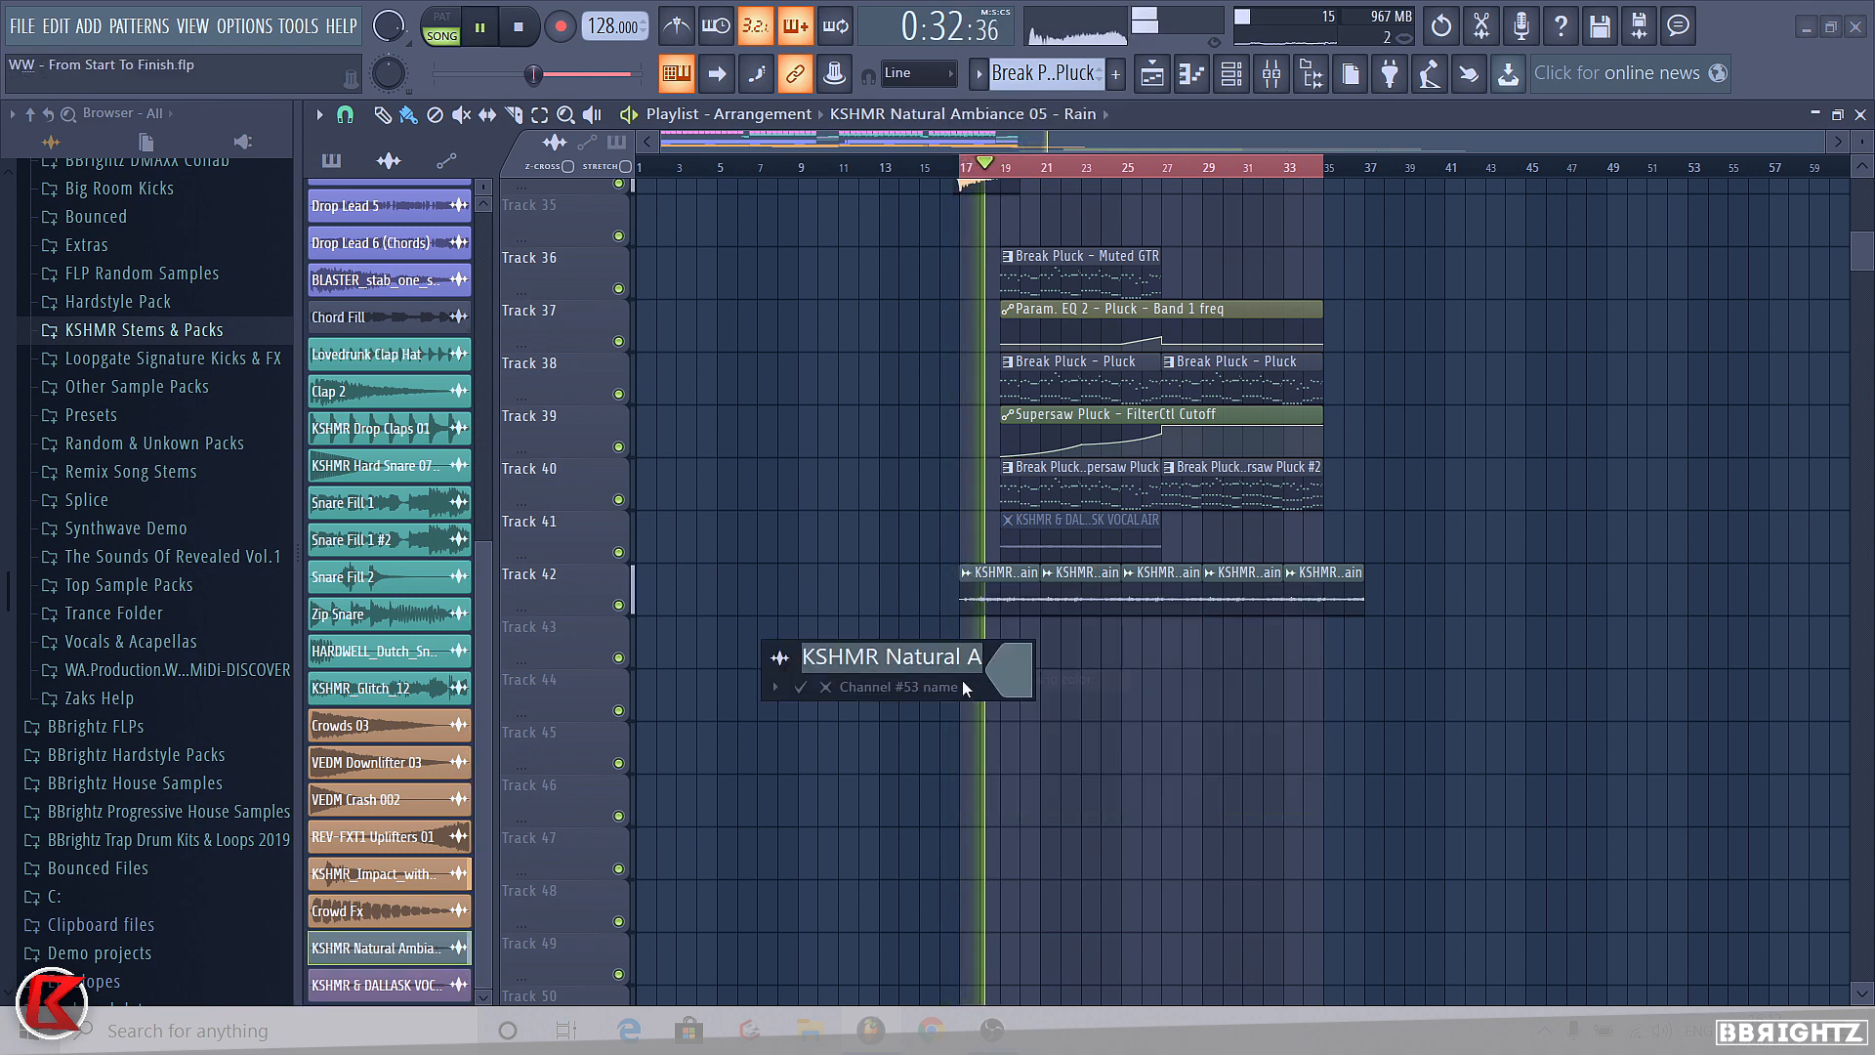
pyautogui.press('Escape')
pyautogui.click(967, 574)
pyautogui.click(1013, 703)
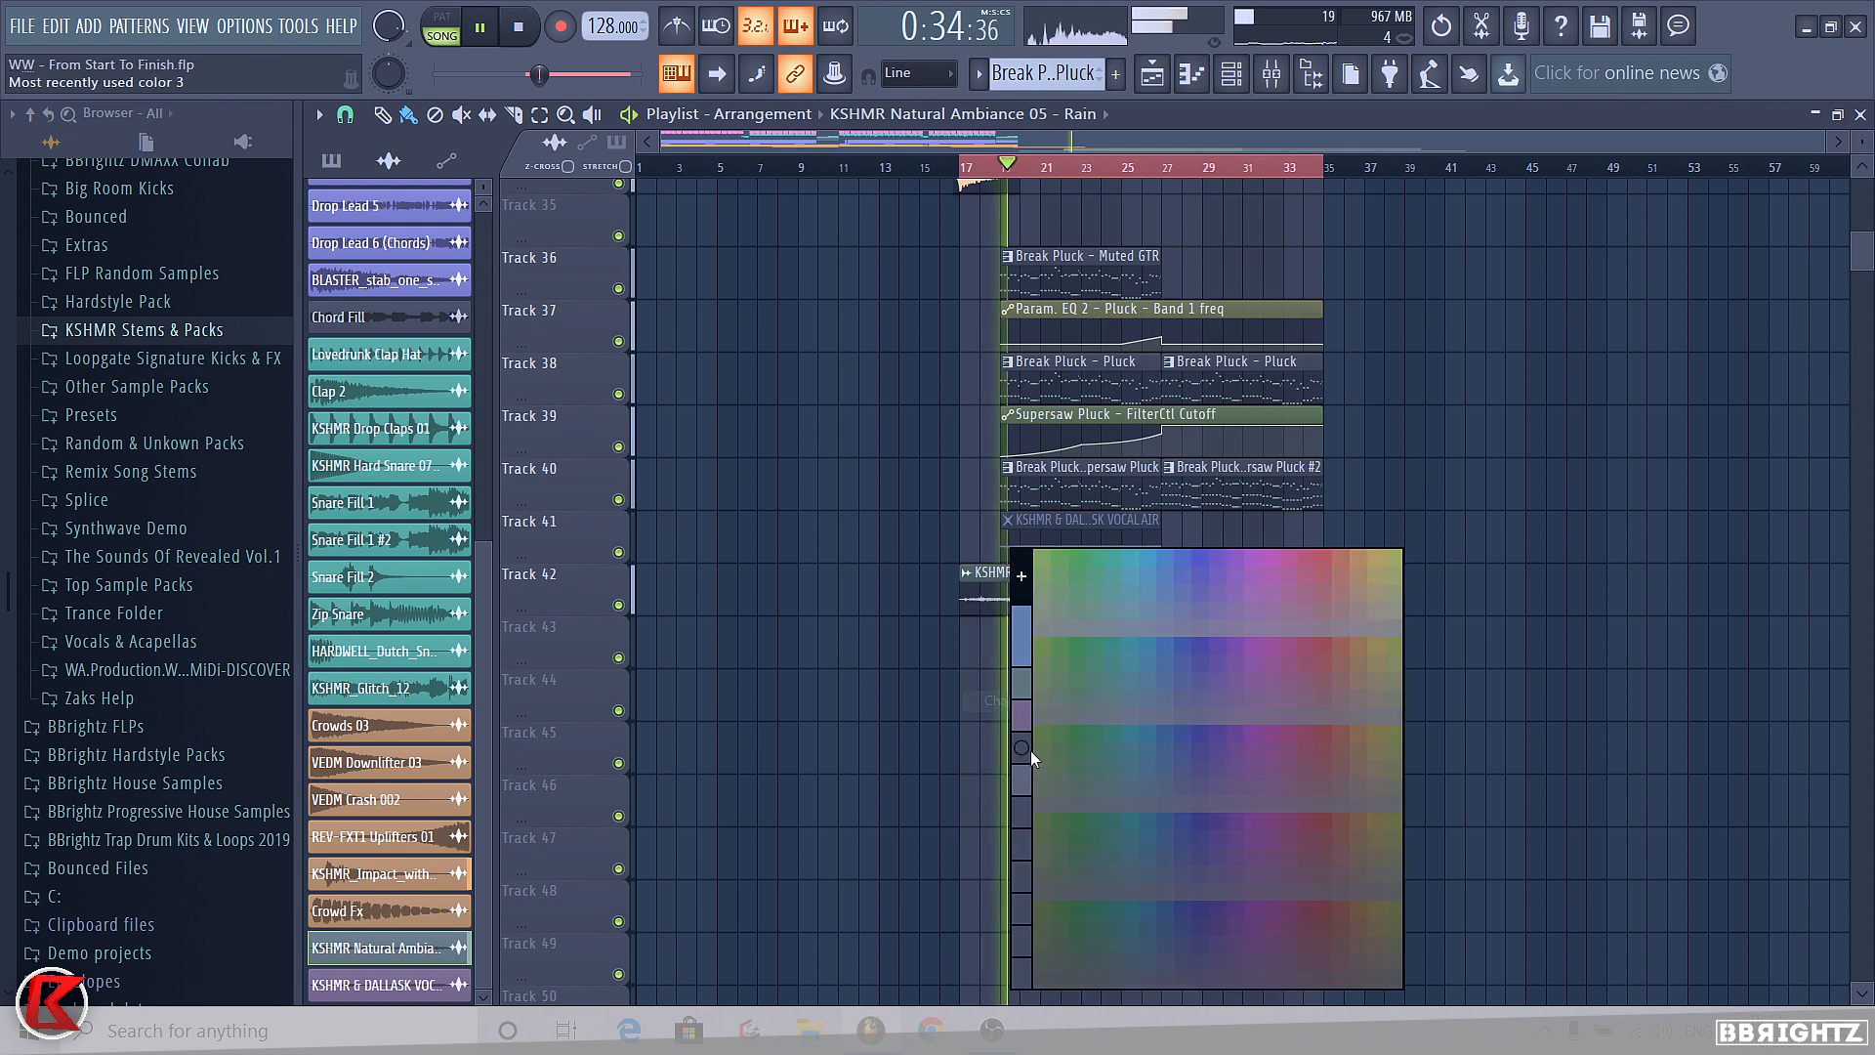
pyautogui.click(1356, 561)
pyautogui.doubleClick(1029, 578)
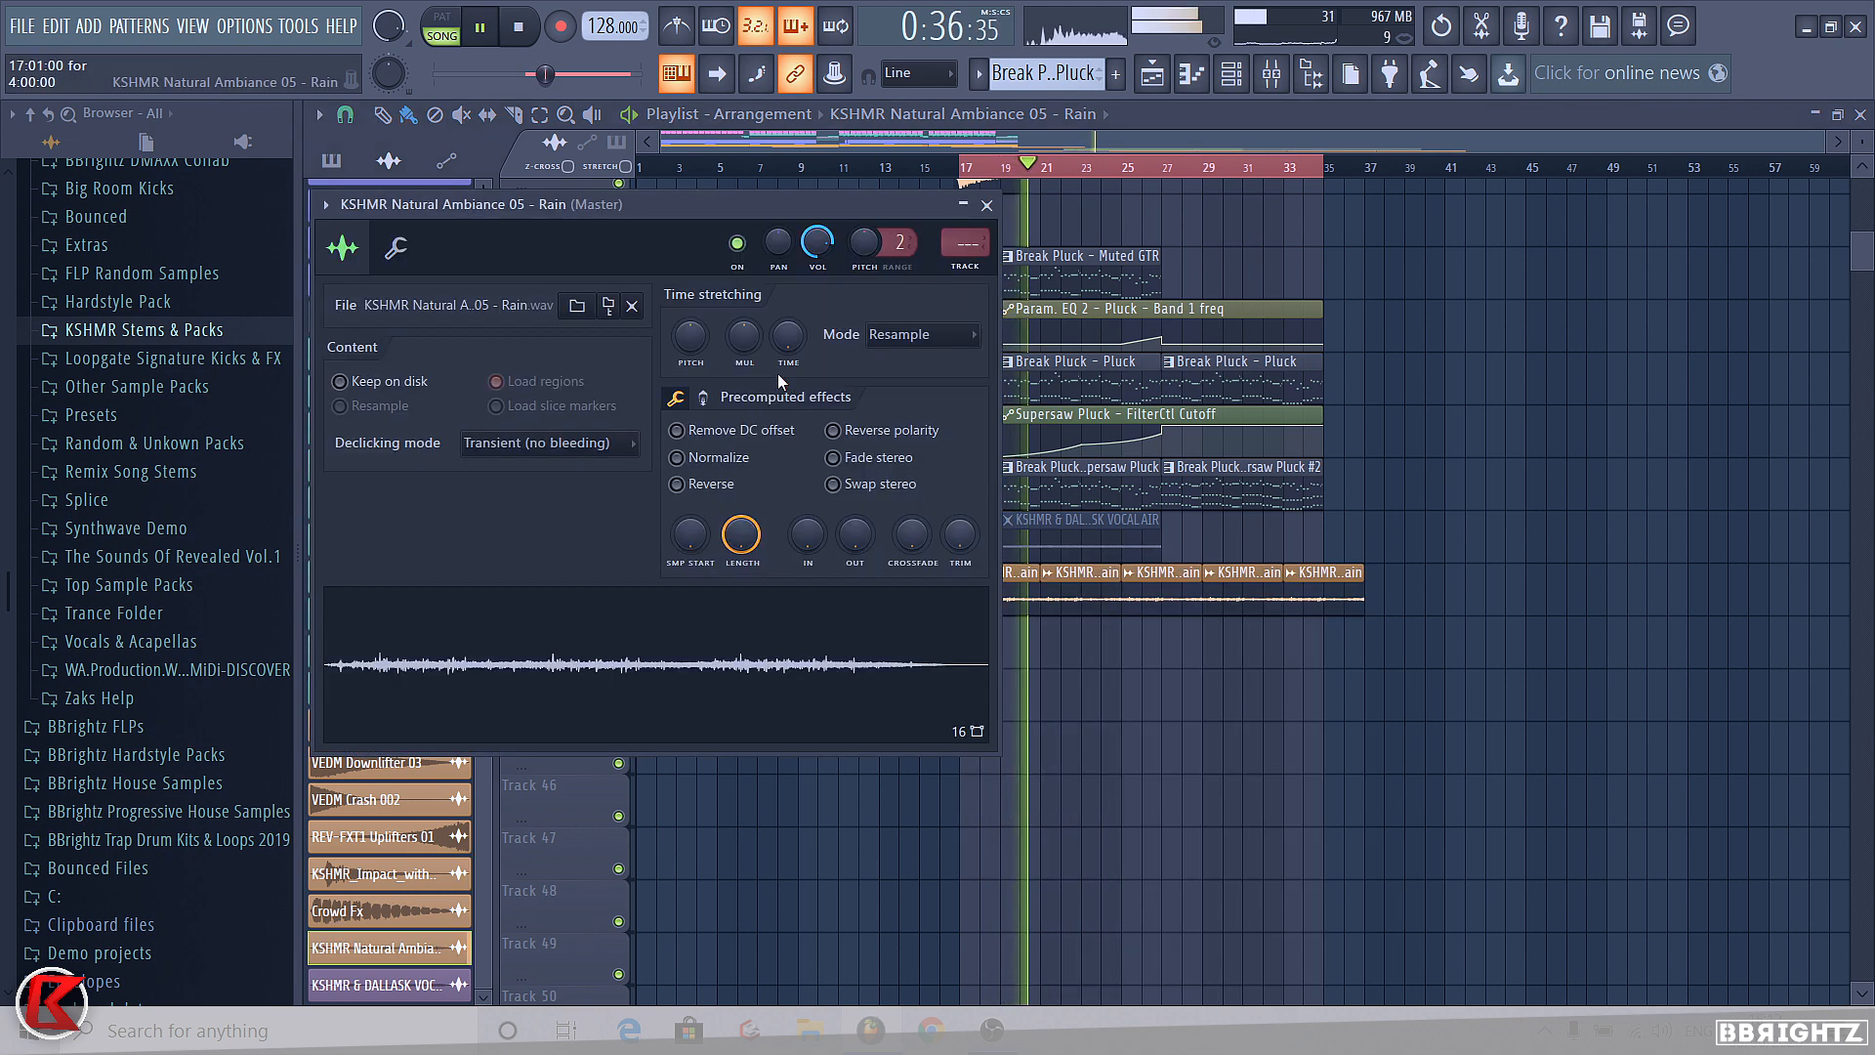
# - Select all the break clips from the Muted GTR pluck to the rain and move them three tracks down
pyautogui.moveTo(1424, 701); pyautogui.dragTo(990, 580)
pyautogui.moveTo(1375, 241); pyautogui.dragTo(977, 610)
pyautogui.scroll(-1, 1251, 728)
pyautogui.hotkey('shift', 'Down')
pyautogui.hotkey('shift', 'Down')
pyautogui.hotkey('shift', 'Down')
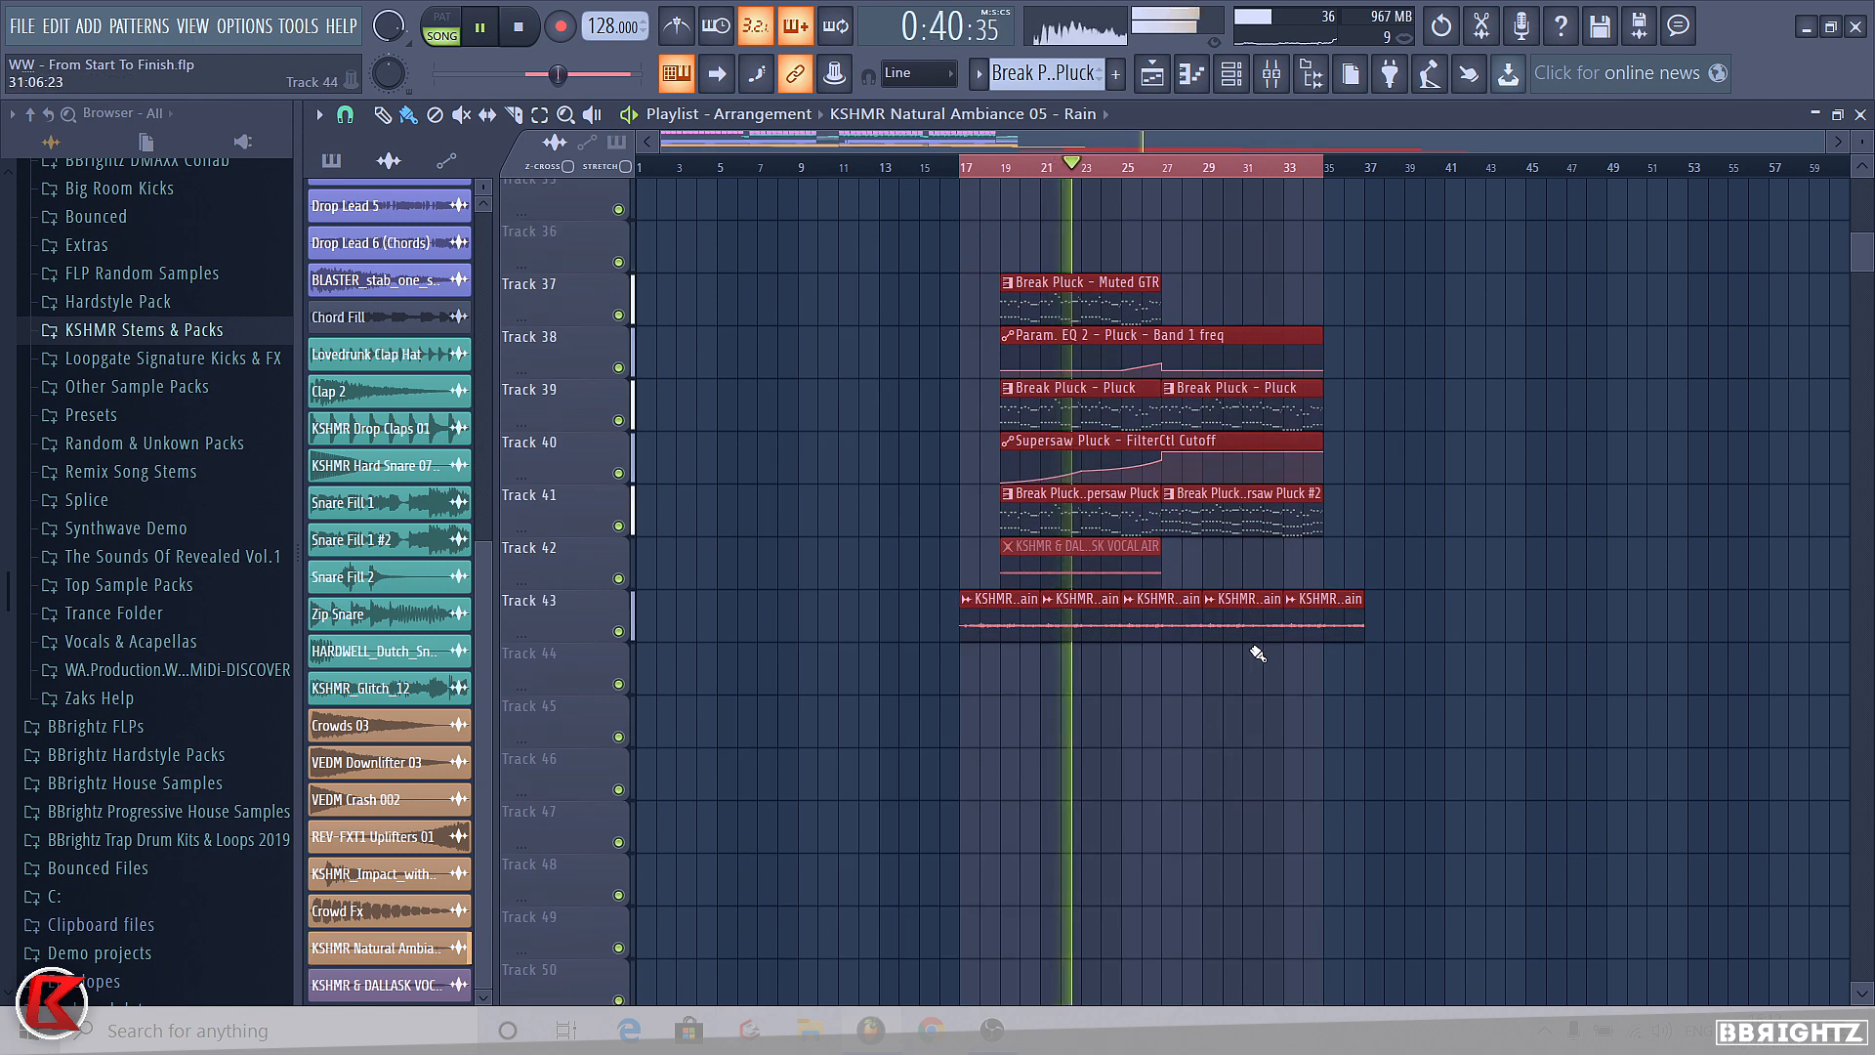
# - Select only the rain clips, move them up to Track 35 directly below the sweep clip, and clear the selection
pyautogui.moveTo(1437, 758); pyautogui.dragTo(856, 806)
pyautogui.moveTo(1582, 718); pyautogui.dragTo(818, 734)
pyautogui.hotkey('shift', 'Up')
pyautogui.hotkey('shift', 'Up')
pyautogui.hotkey('shift', 'Up')
pyautogui.hotkey('shift', 'Up')
pyautogui.hotkey('shift', 'Up')
pyautogui.hotkey('shift', 'Up')
pyautogui.hotkey('shift', 'Up')
pyautogui.hotkey('shift', 'Up')
pyautogui.hotkey('shift', 'Up')
pyautogui.hotkey('shift', 'Up')
pyautogui.hotkey('shift', 'Up')
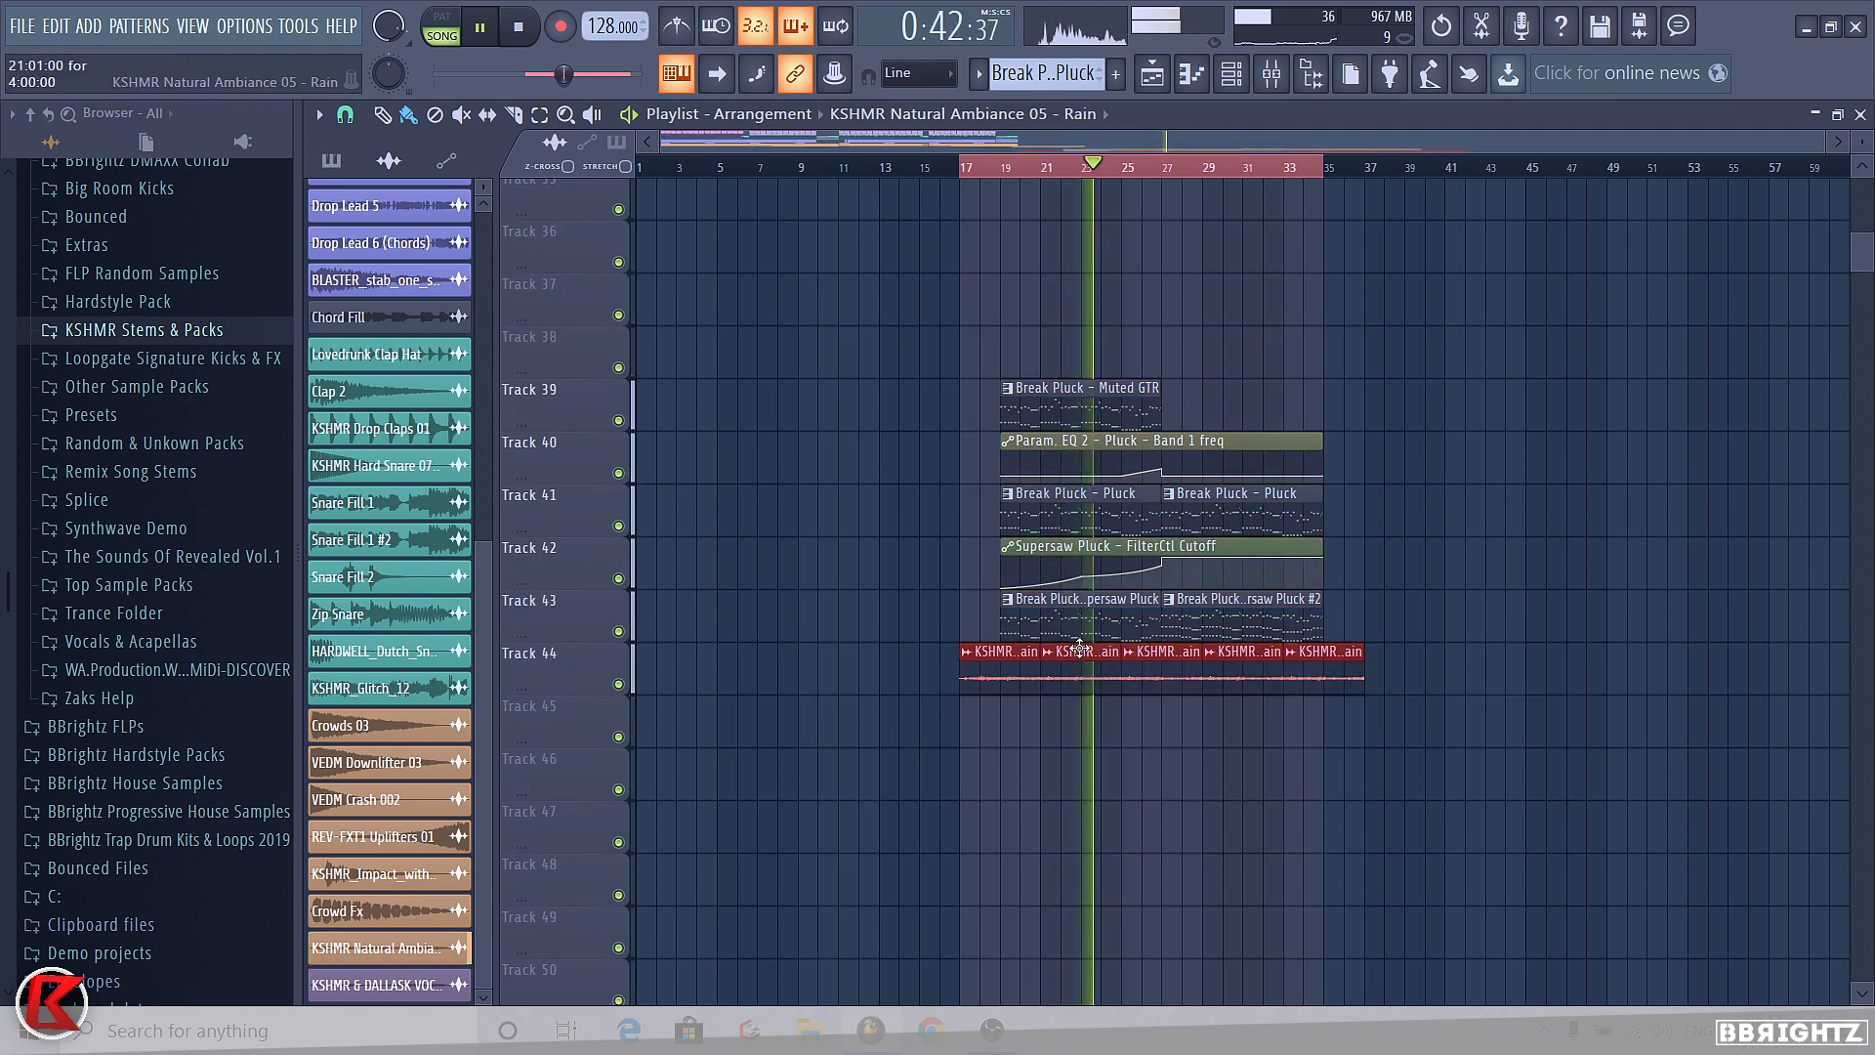
pyautogui.scroll(1, 1080, 646)
pyautogui.hotkey('shift', 'Down')
pyautogui.click(1273, 341)
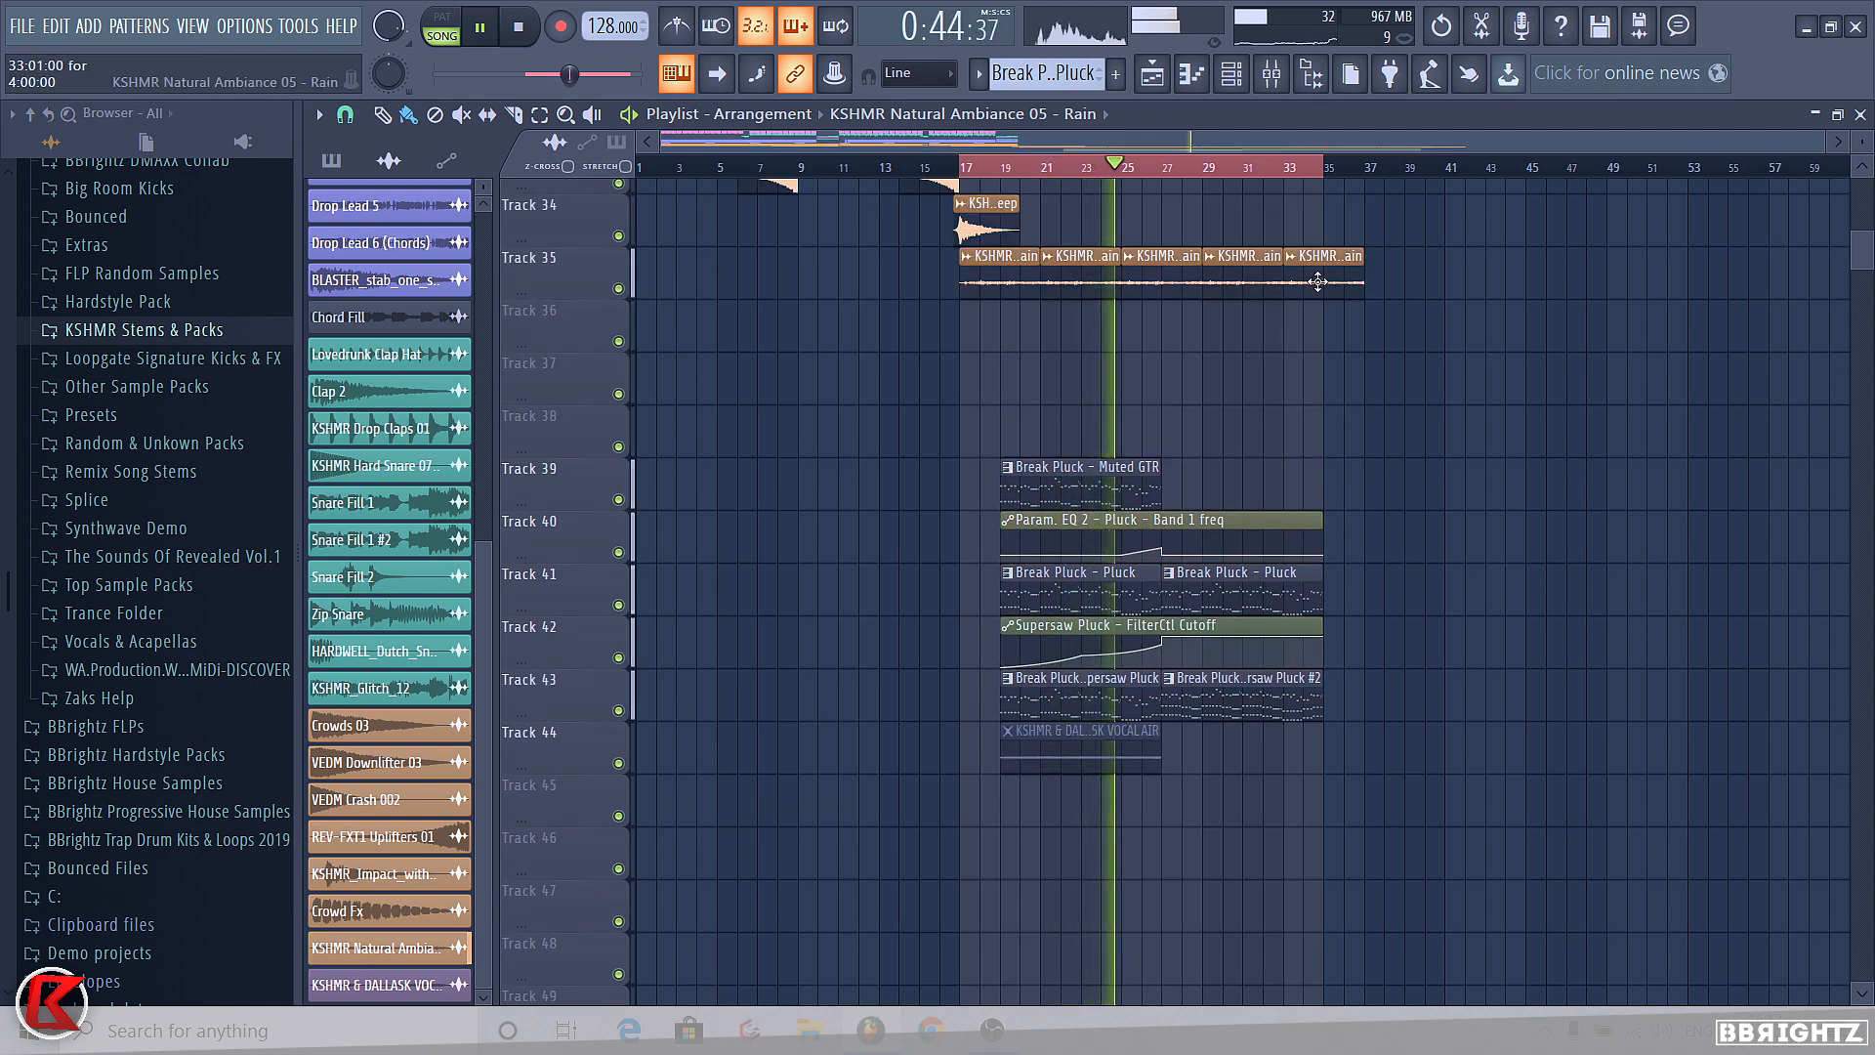
# - Move the Vocal Air clip to Track 37 at bar 27 and try Normalize in its channel settings, switching it back off
pyautogui.moveTo(1080, 756); pyautogui.dragTo(1196, 395)
pyautogui.doubleClick(1196, 395)
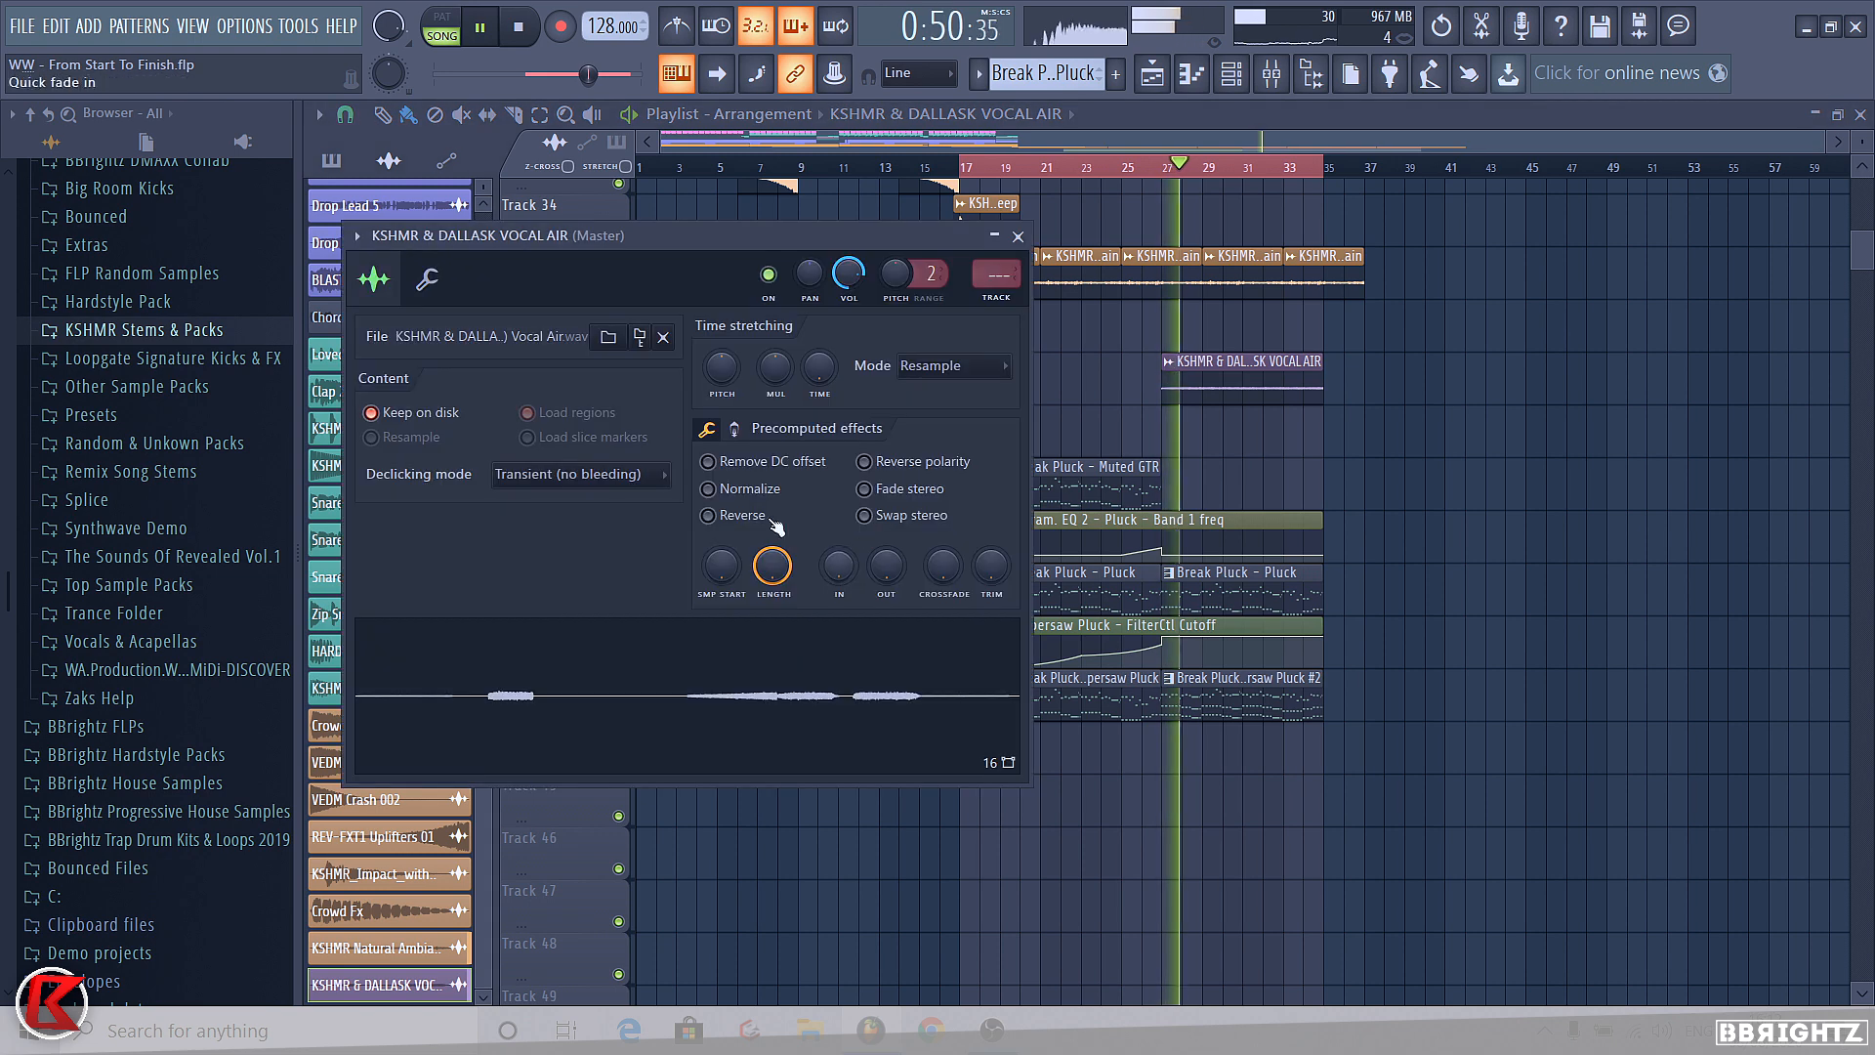
pyautogui.click(708, 490)
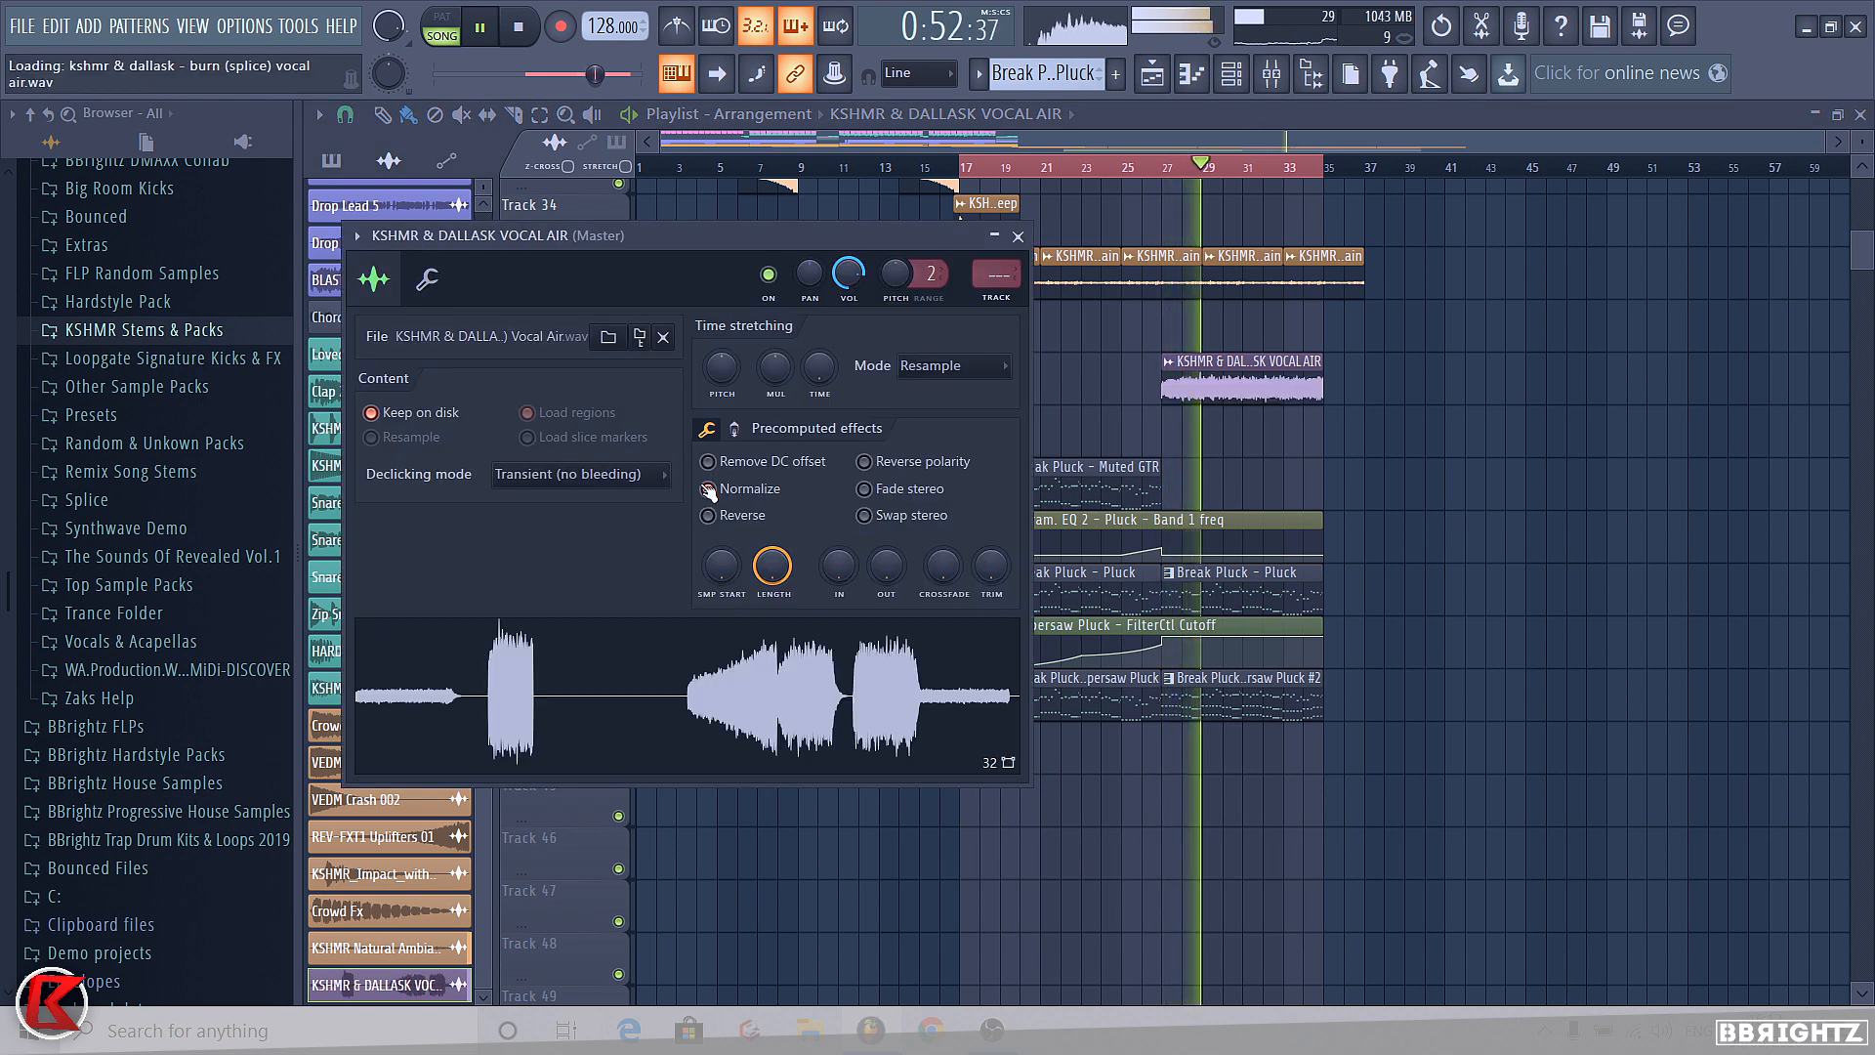
pyautogui.click(708, 489)
pyautogui.press('space')
pyautogui.press('Escape')
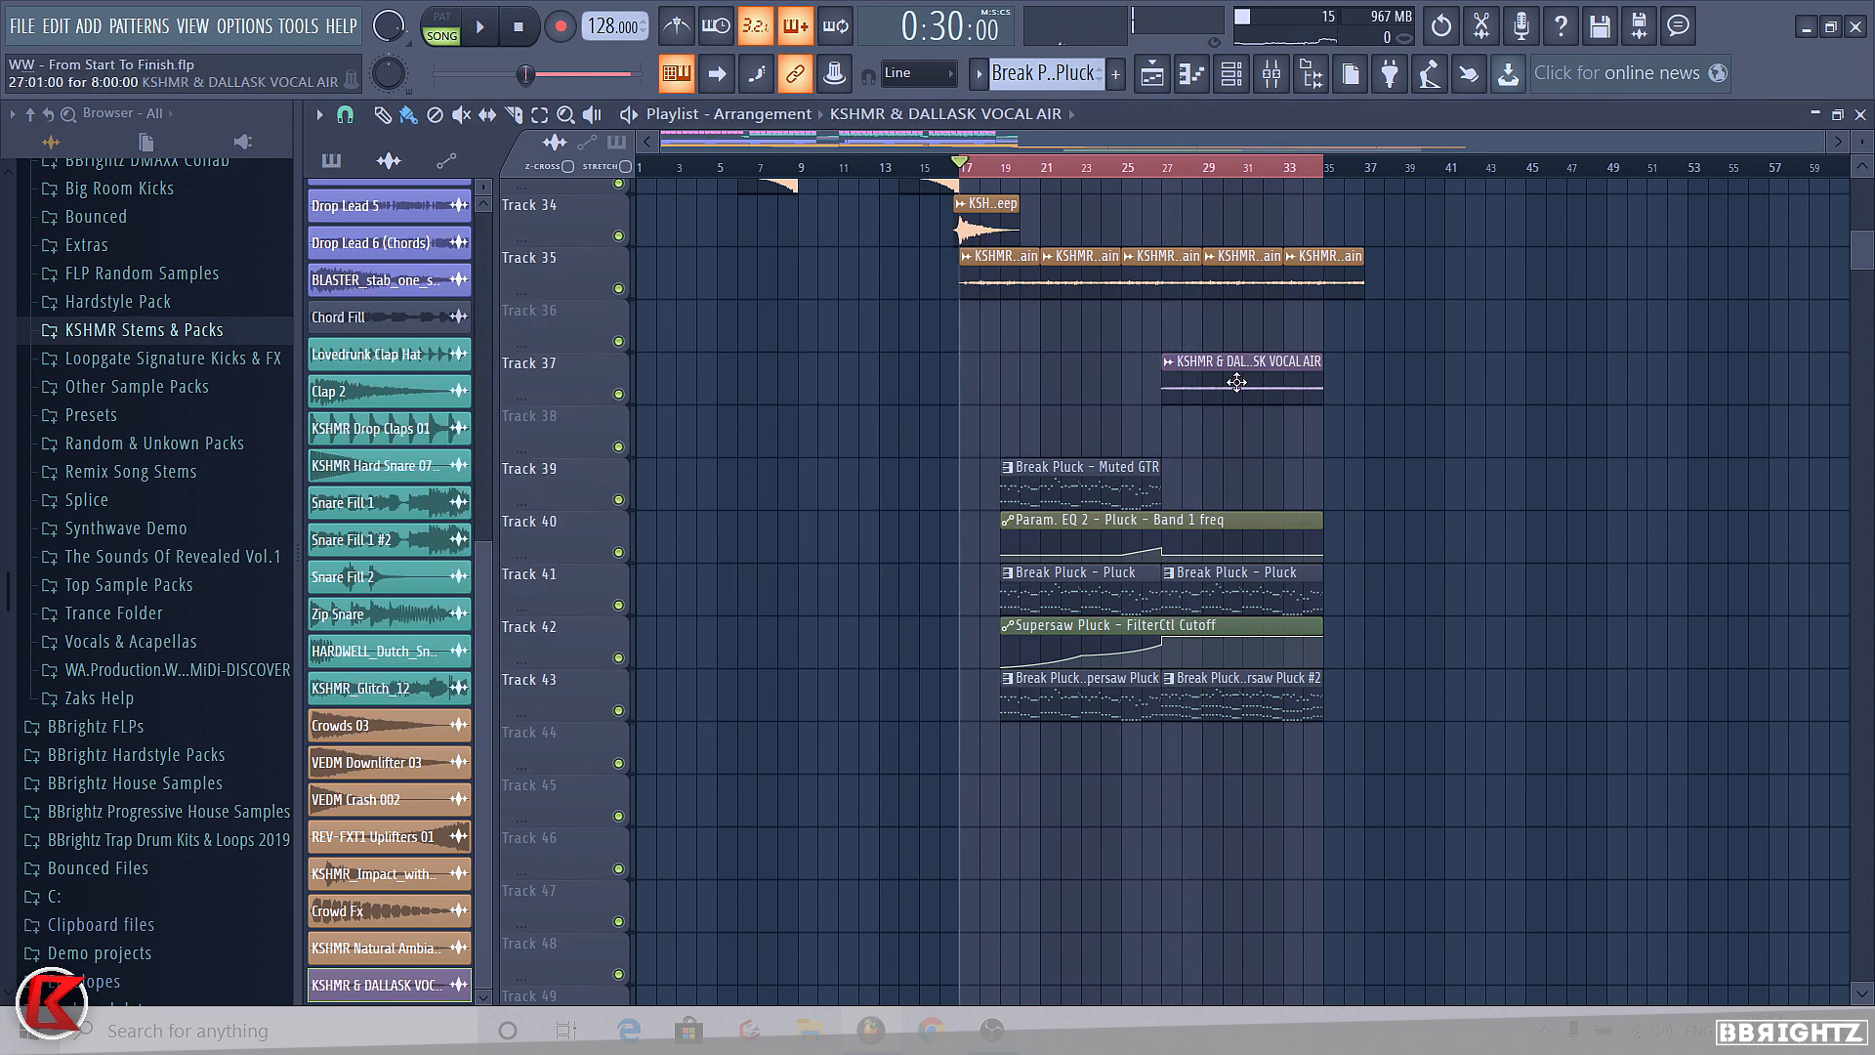
# - Move the Vocal Air clip to Track 36 at bar 19 and recolour it with the orange used for the rain clips
pyautogui.moveTo(1249, 357); pyautogui.dragTo(1066, 302)
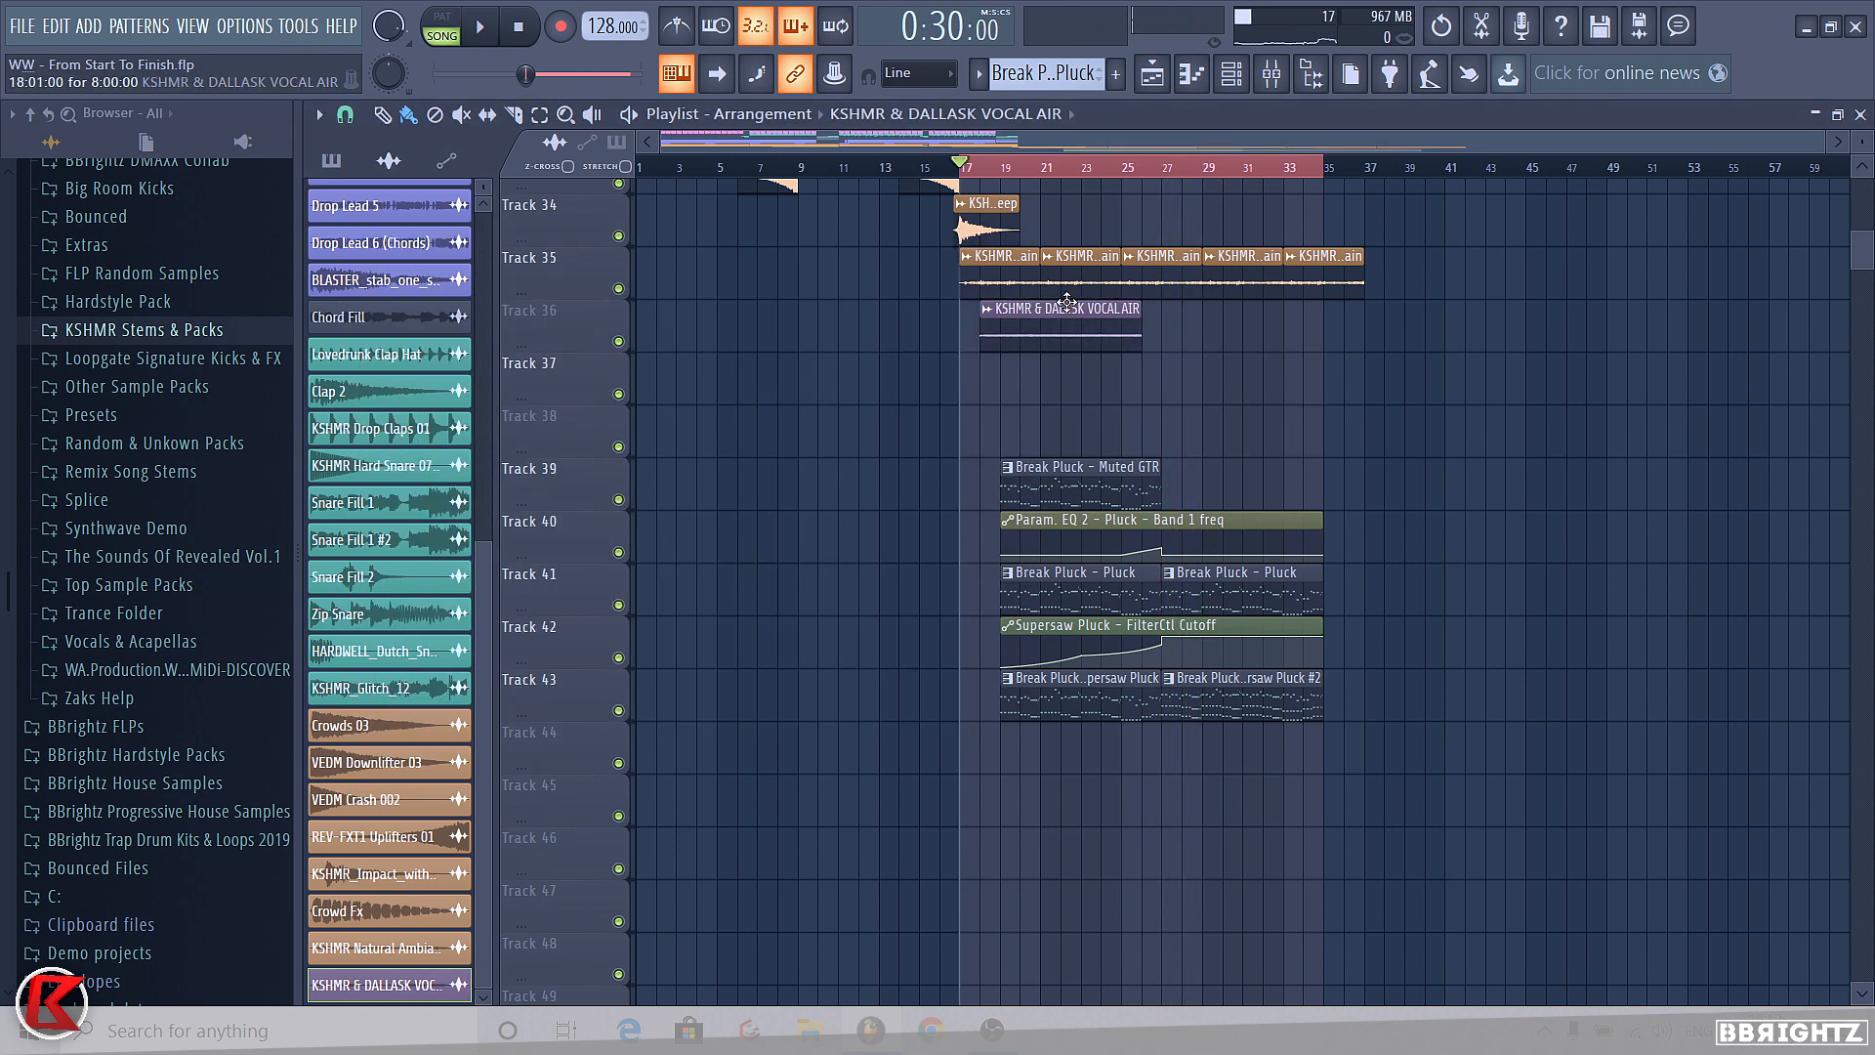
pyautogui.click(1008, 306)
pyautogui.click(1074, 410)
pyautogui.click(1046, 454)
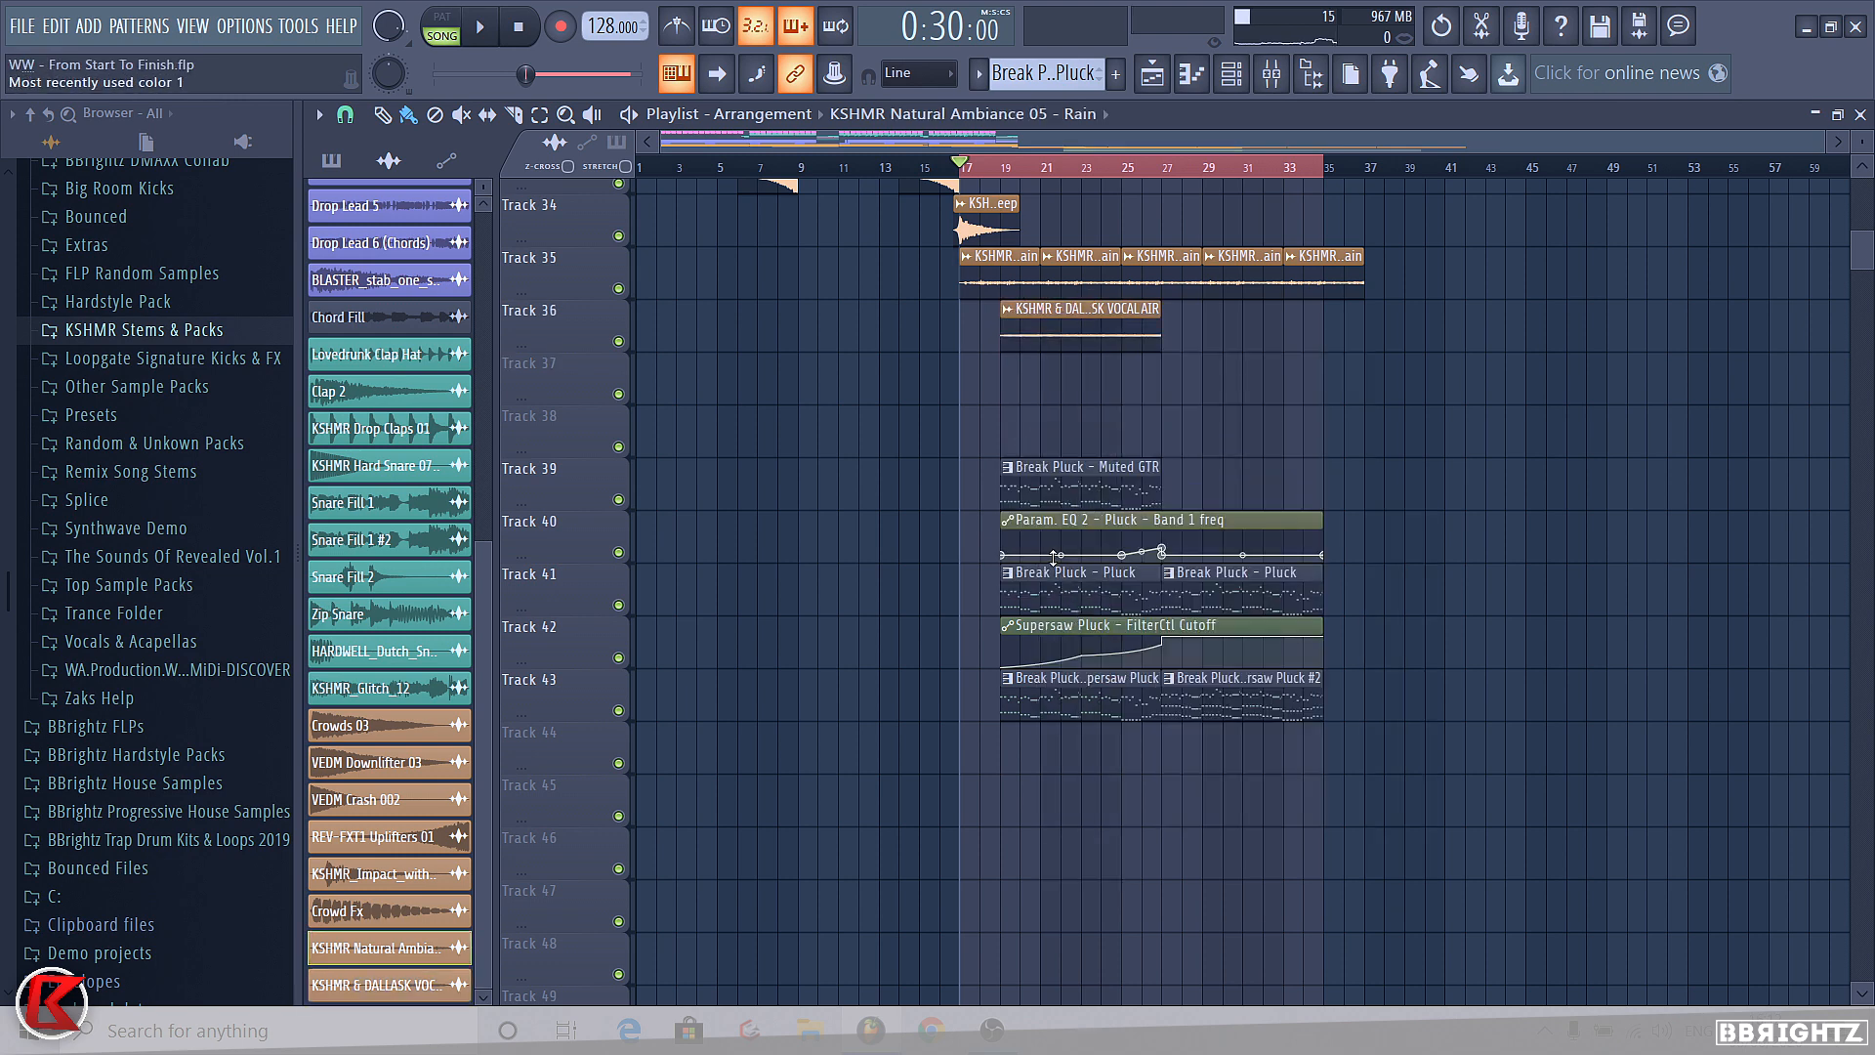
# - Place a second Vocal Air clip at bar 27 on Track 36 and play the track soloed
pyautogui.click(1145, 348)
pyautogui.click(1174, 351)
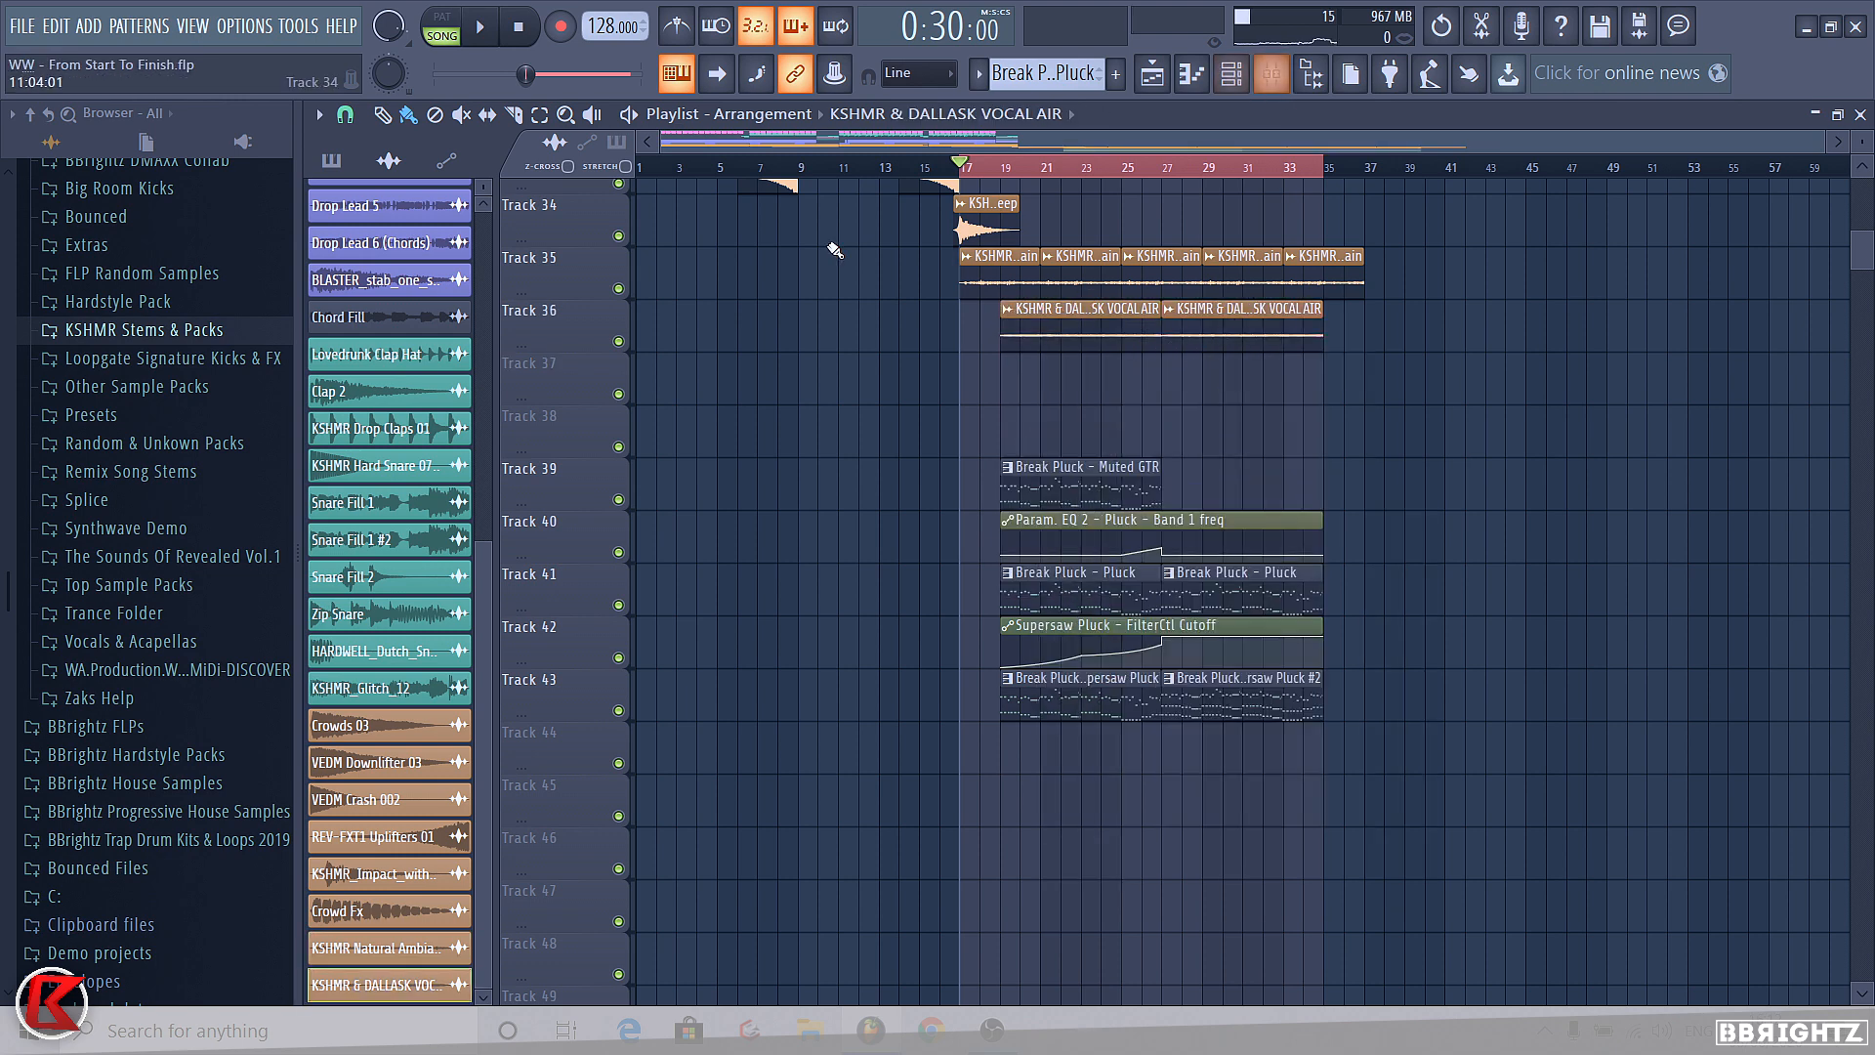
pyautogui.rightClick(618, 342)
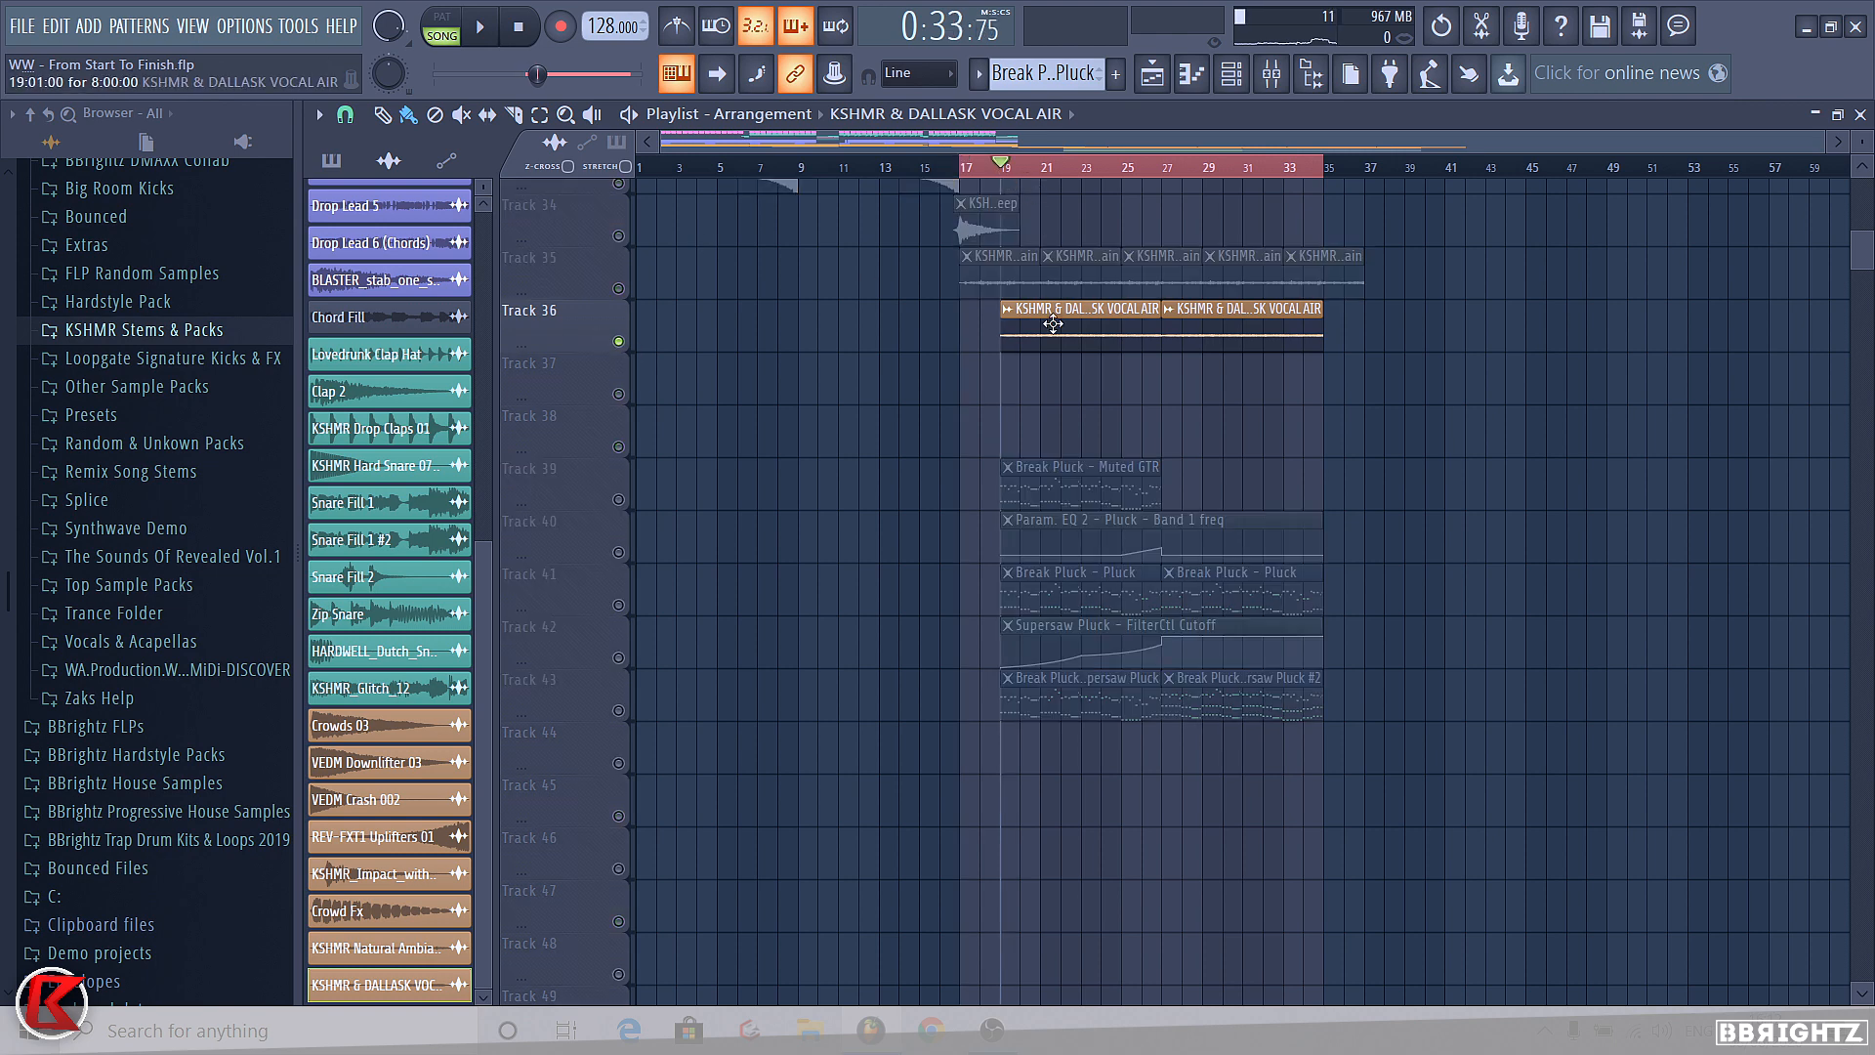
pyautogui.press('space')
# - Route the Vocal Air sample to mixer insert 33 and load Fruity Reeverb 2 in its slot 3
pyautogui.click(1271, 74)
pyautogui.scroll(4, 876, 355)
pyautogui.click(1058, 375)
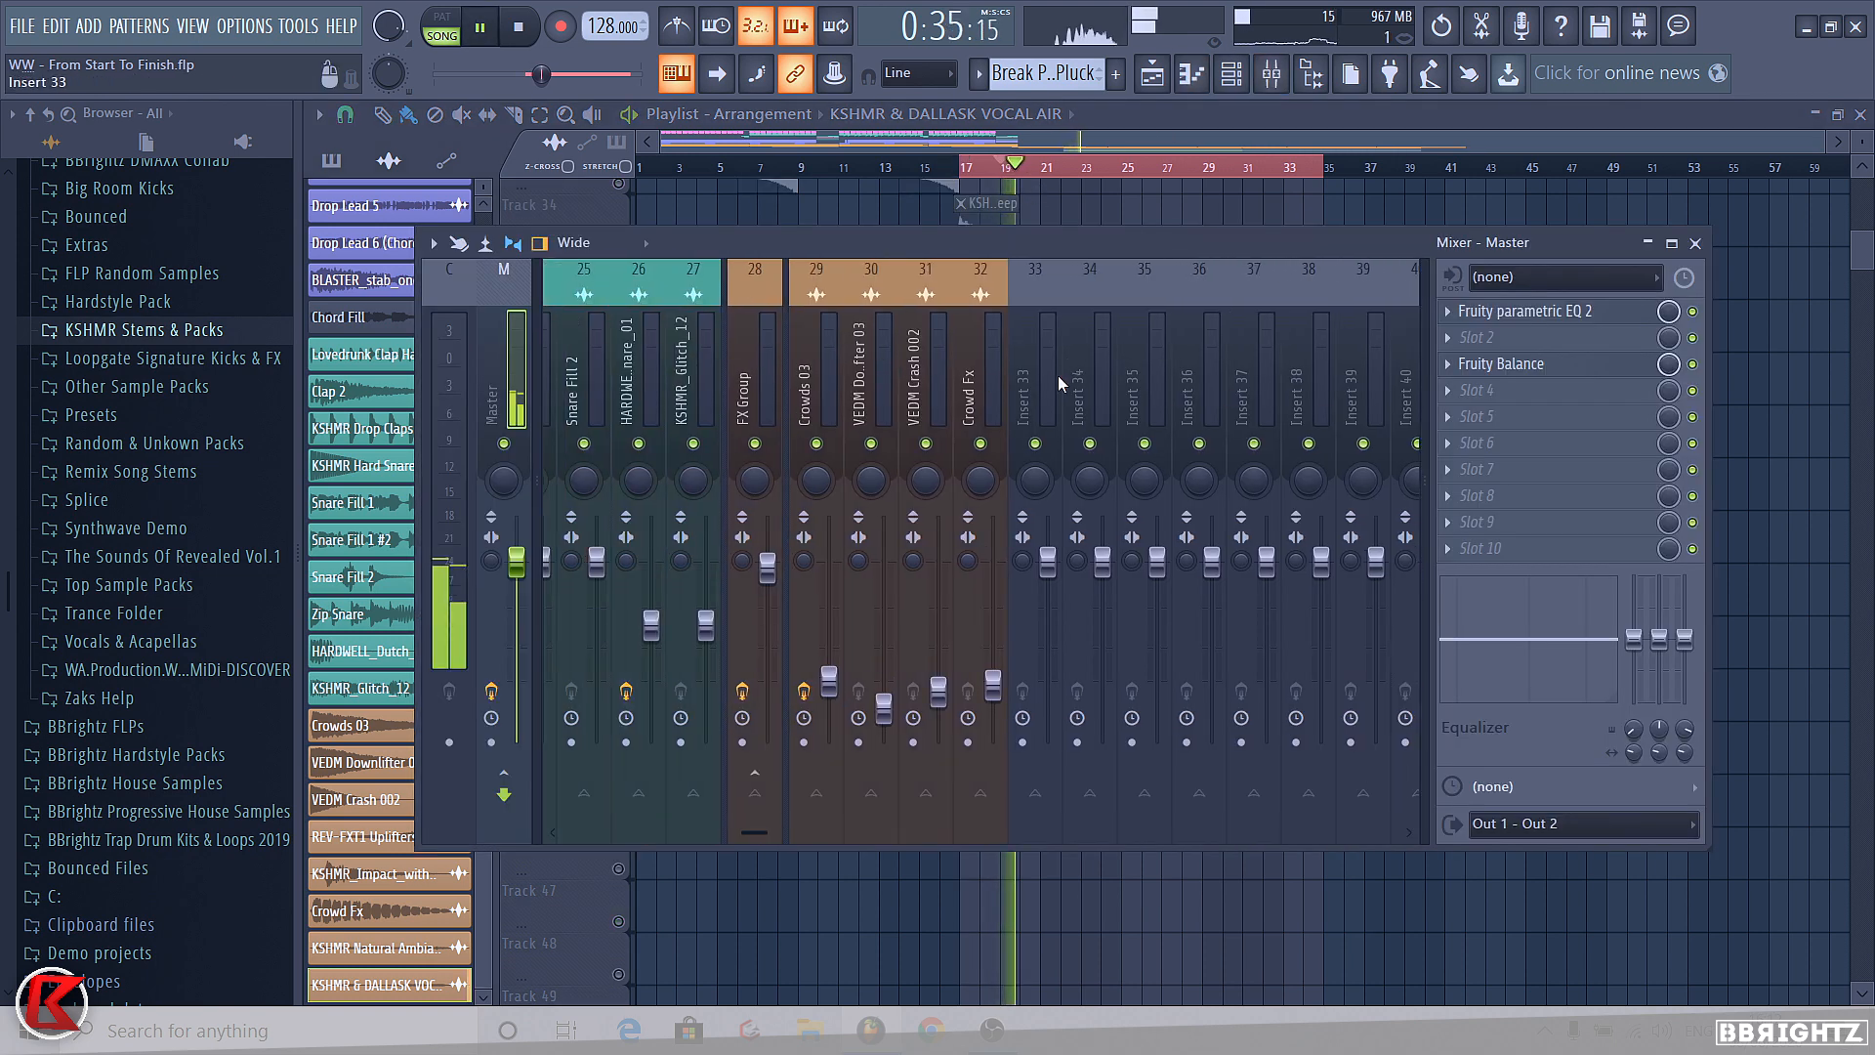
pyautogui.click(1491, 361)
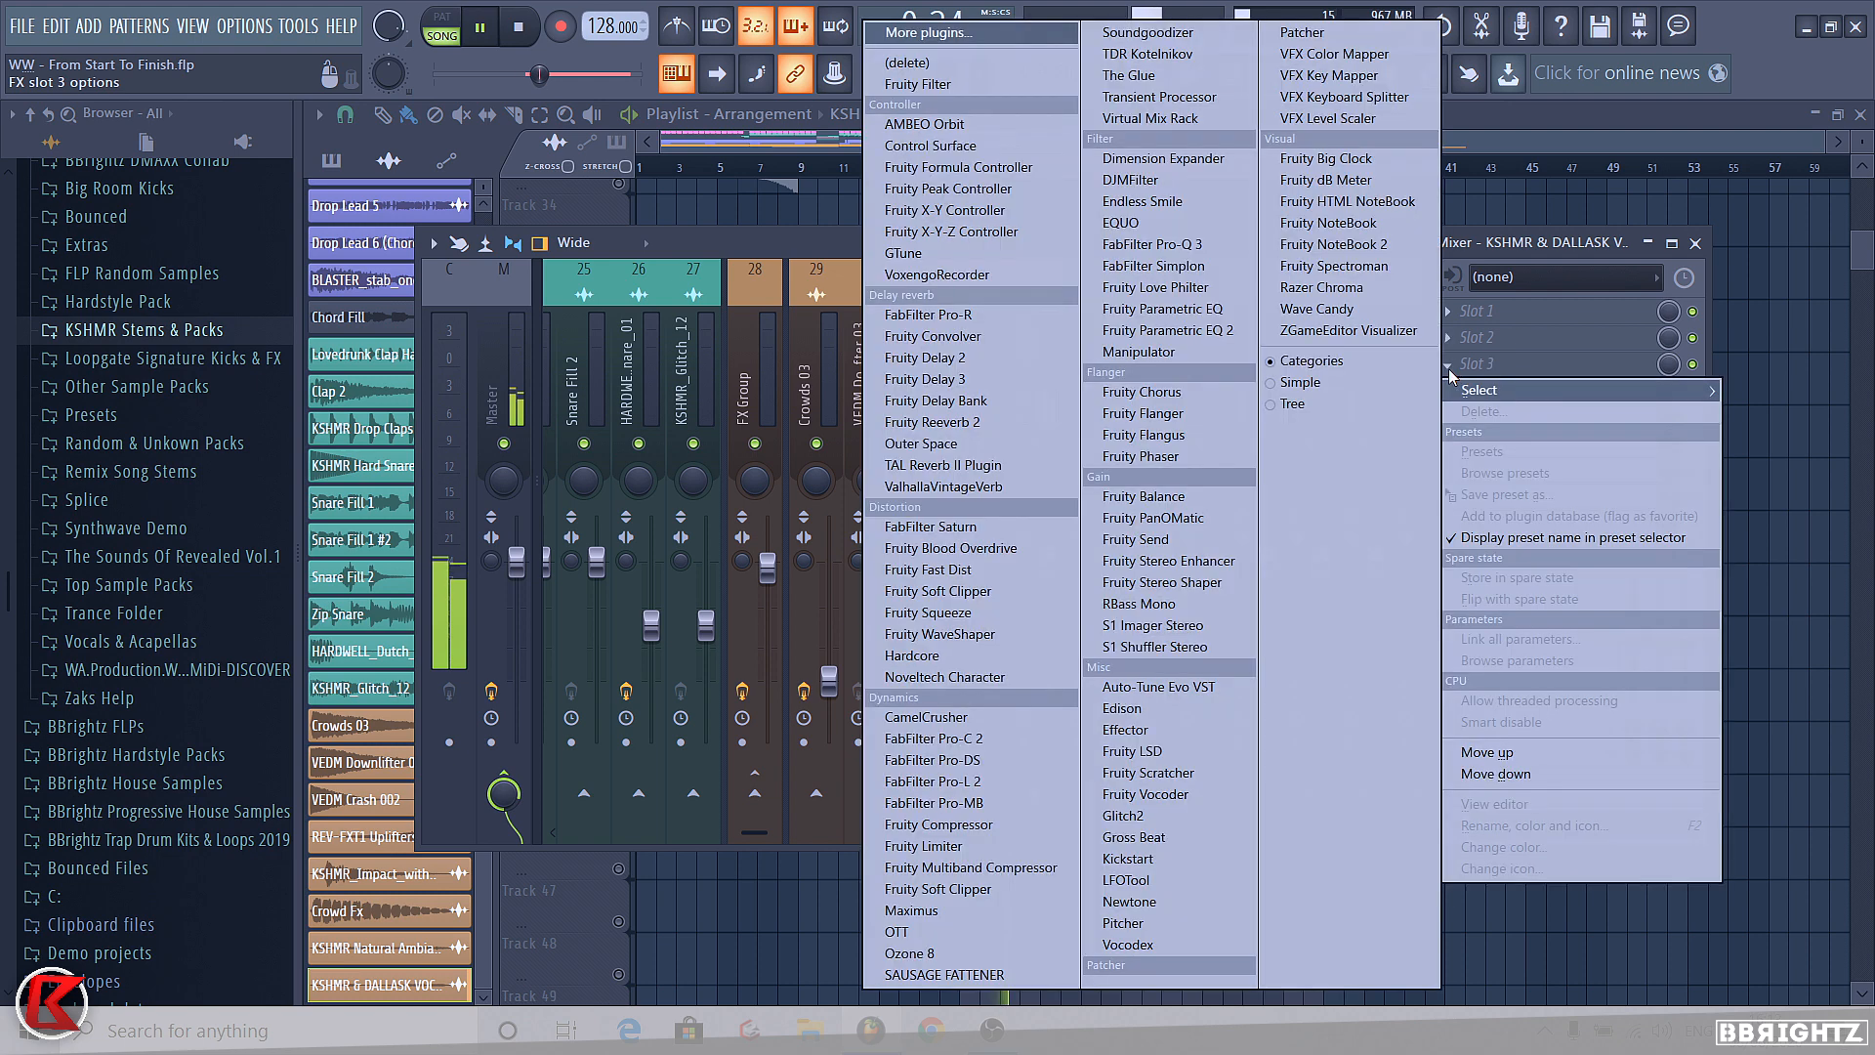
pyautogui.click(943, 430)
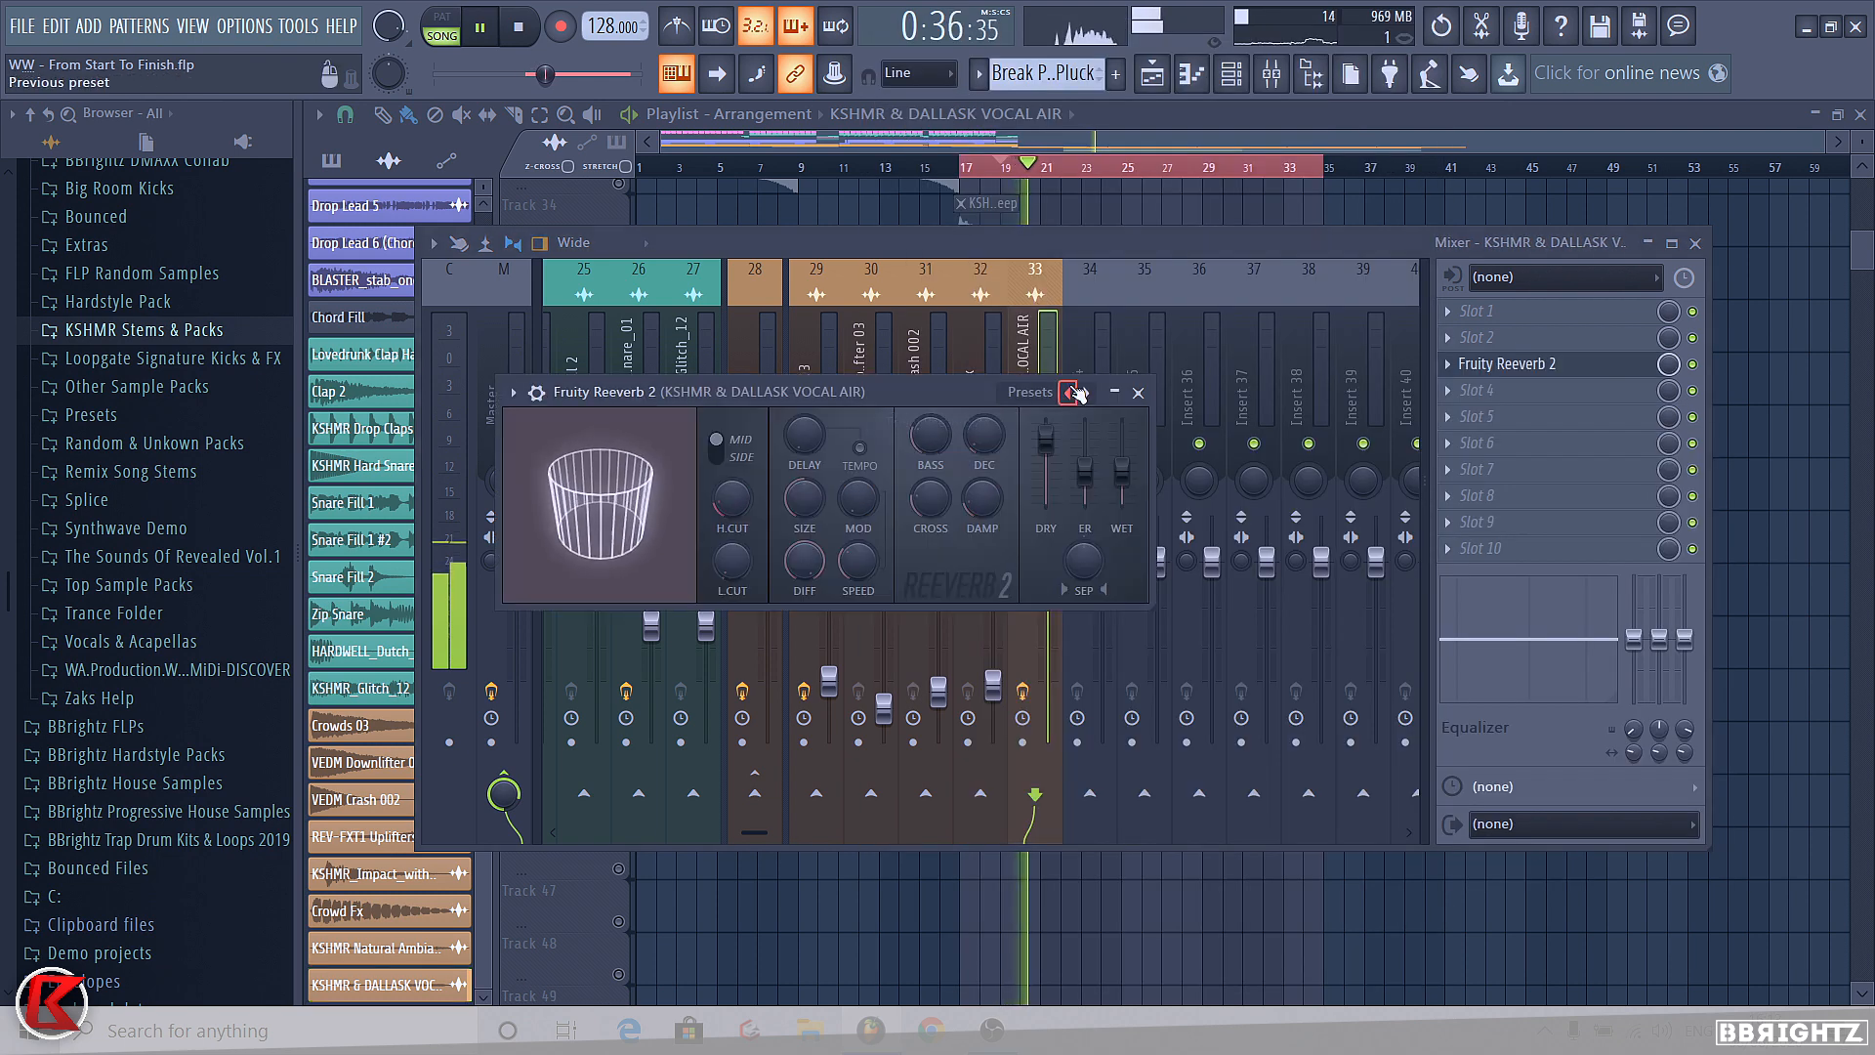
# - Apply the 1khz LC 10khz HC preset to the vocal reverb, raise the wet level and lower the dry level to about 40%
pyautogui.click(1033, 392)
pyautogui.click(1128, 400)
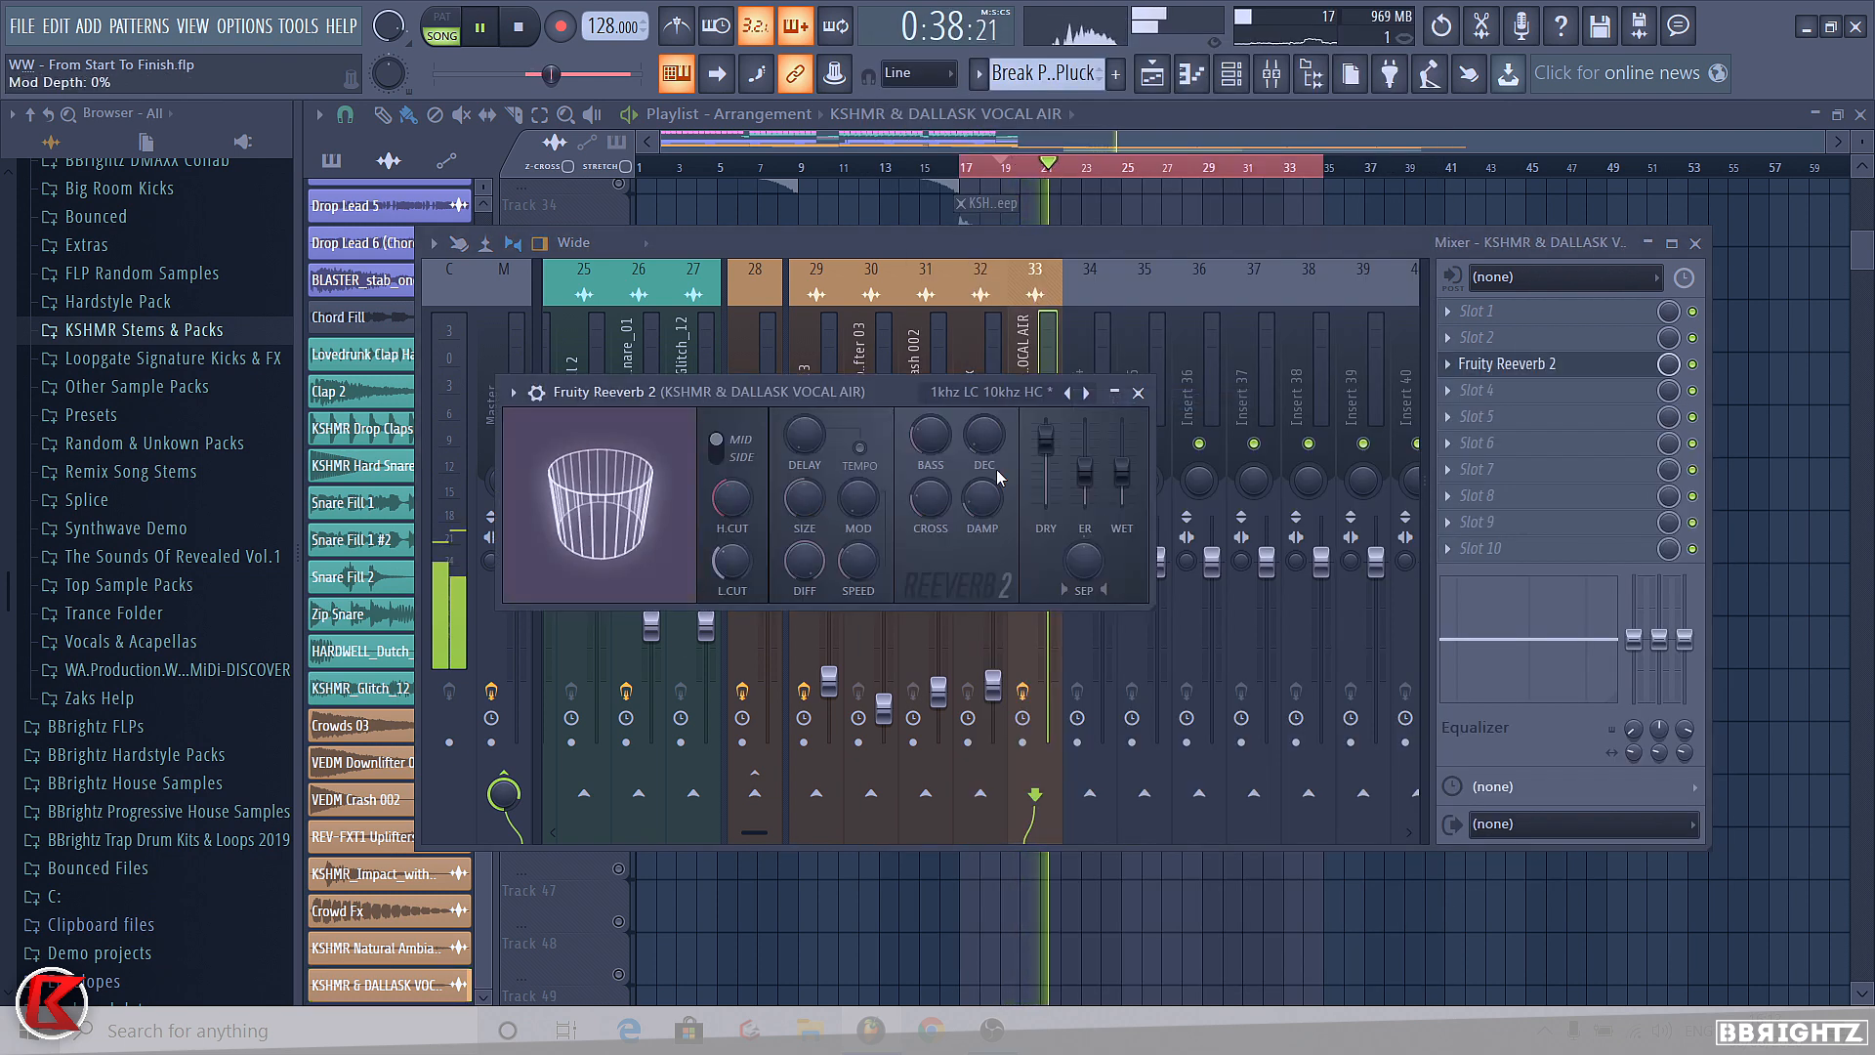
pyautogui.moveTo(1124, 474); pyautogui.dragTo(1124, 450)
pyautogui.press('space')
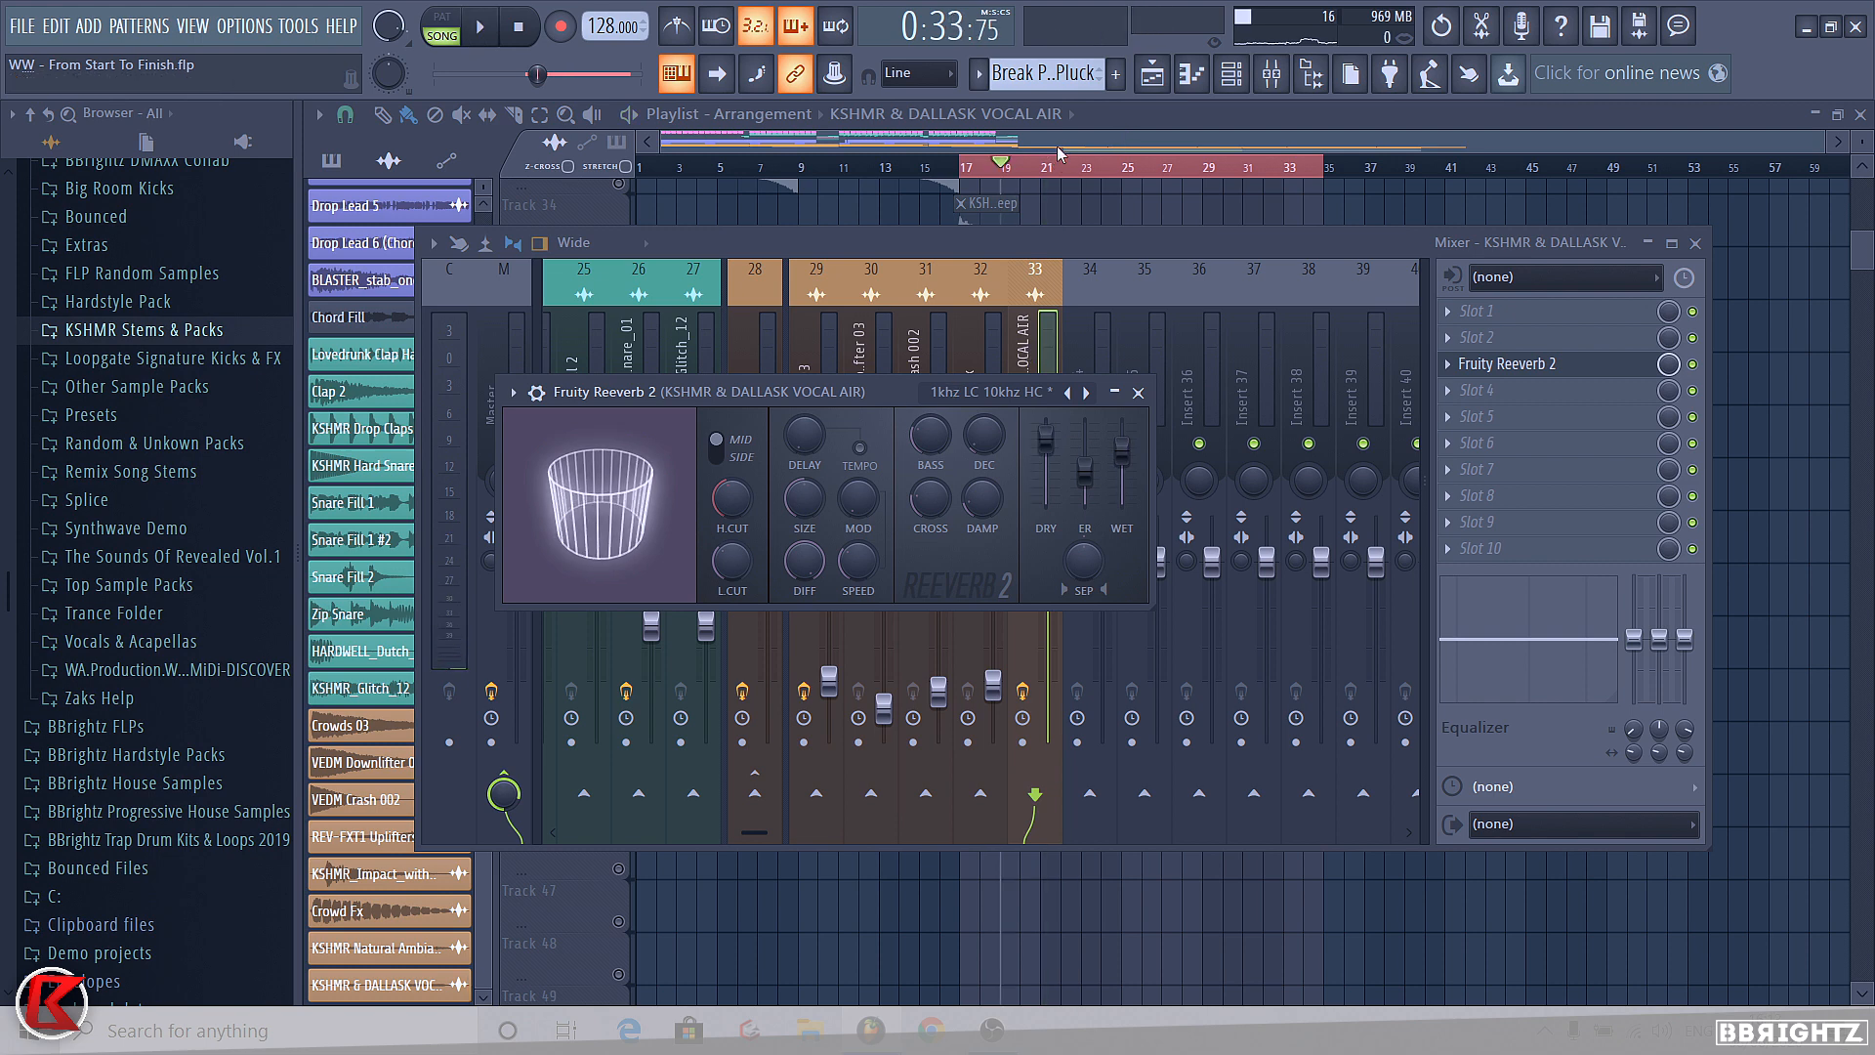
pyautogui.press('space')
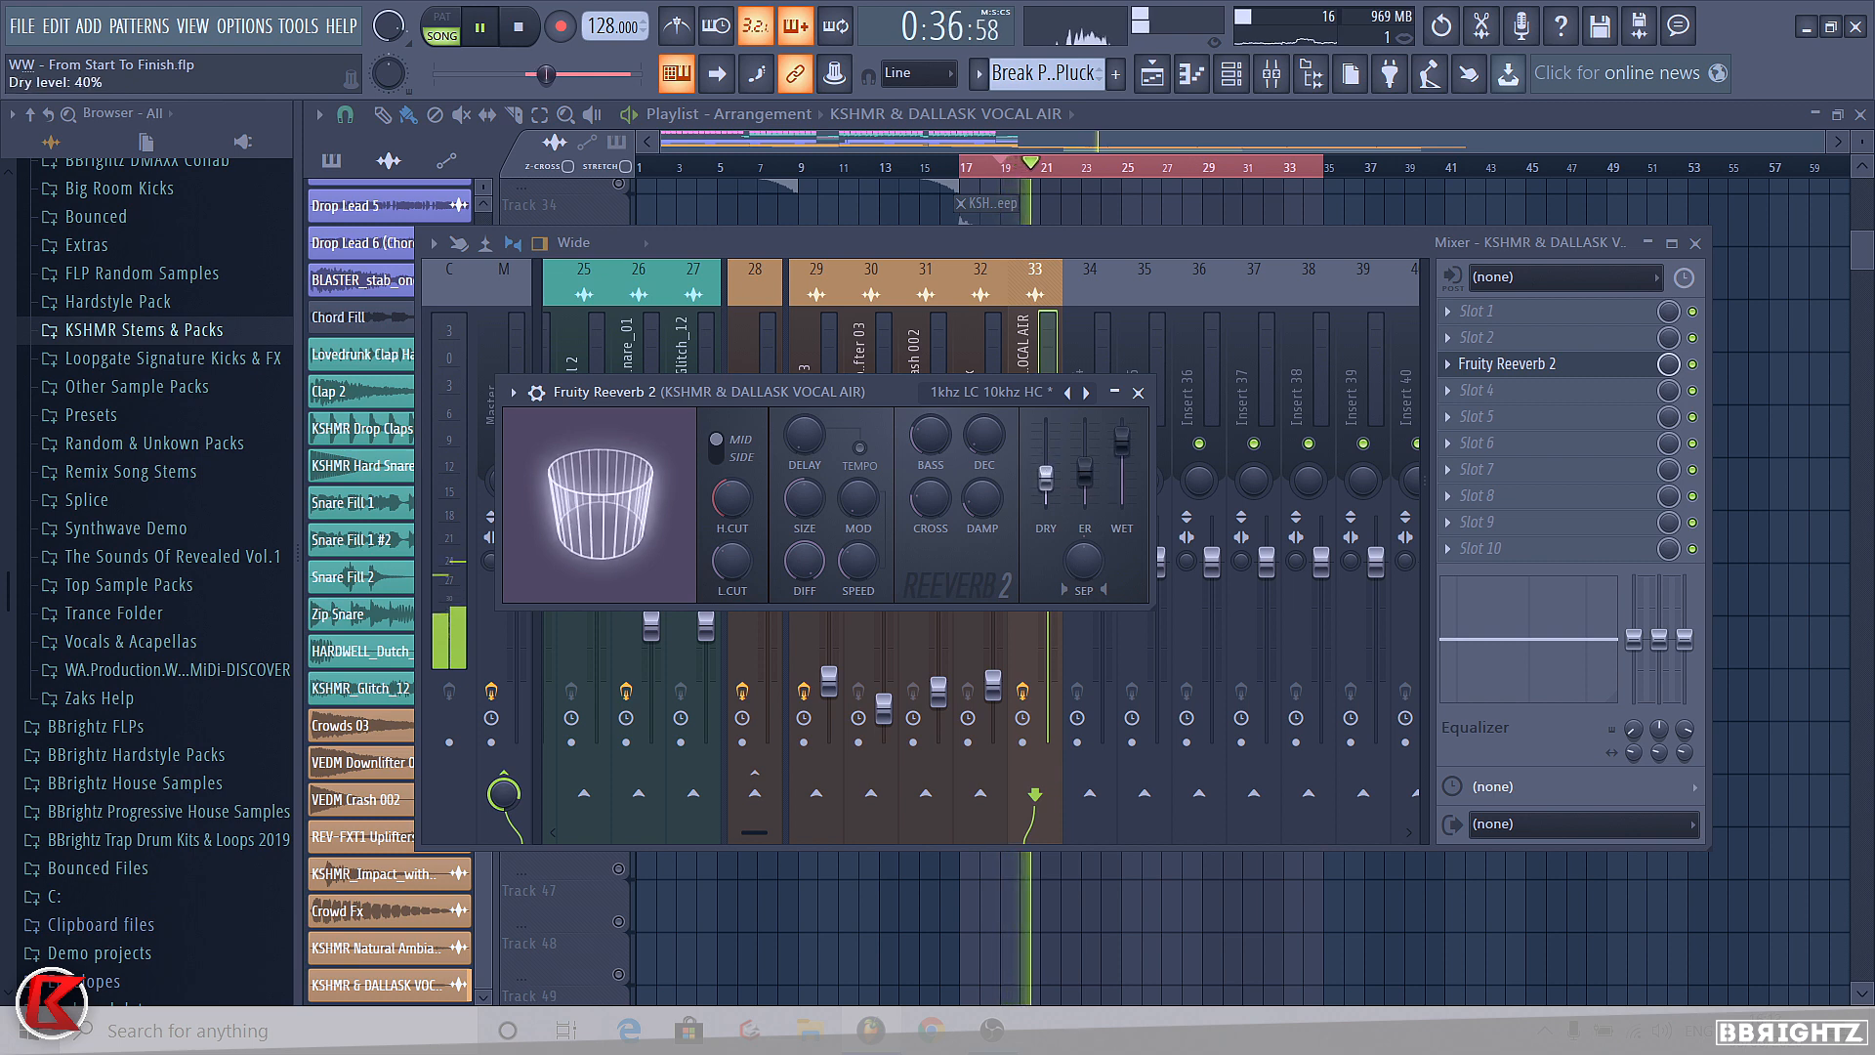
pyautogui.press('space')
# - Add Fruity PanOMatic to the vocal insert with its LFO on pan, and arrange the reverb in slot 1 and PanOMatic in slot 3
pyautogui.click(1465, 371)
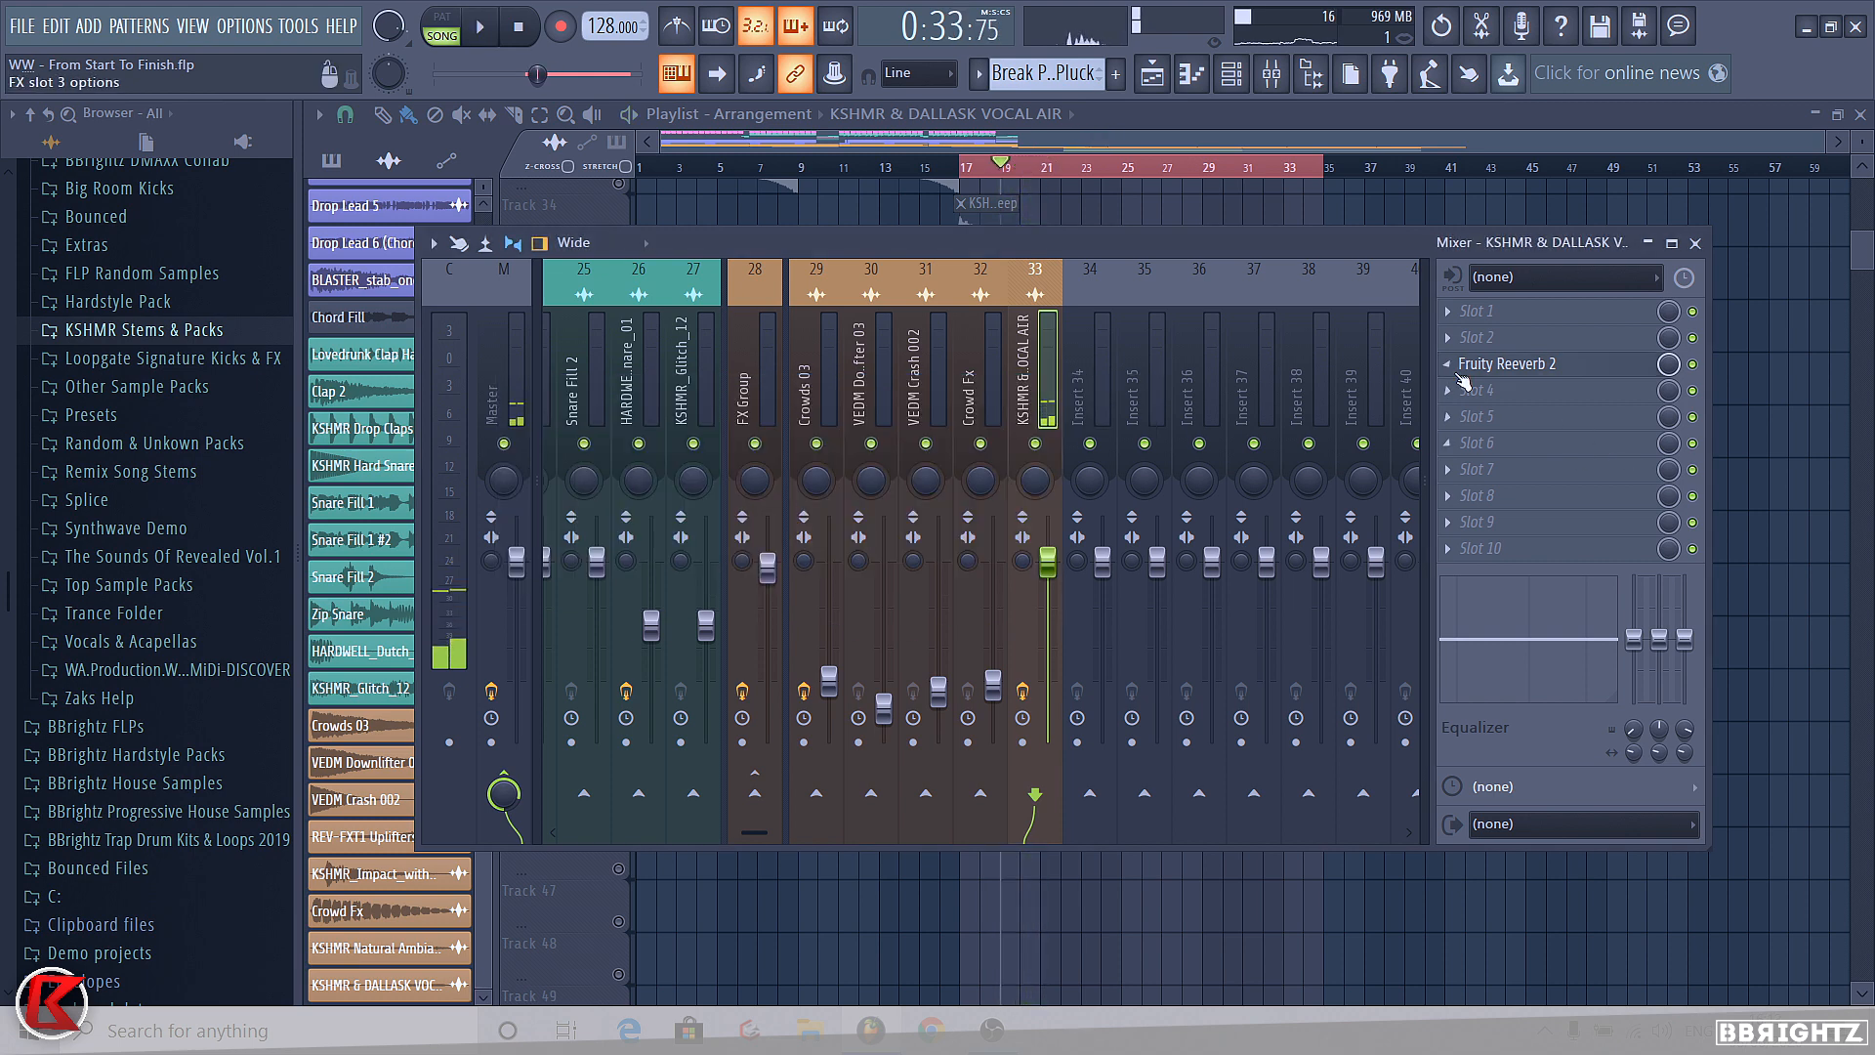
pyautogui.click(1471, 457)
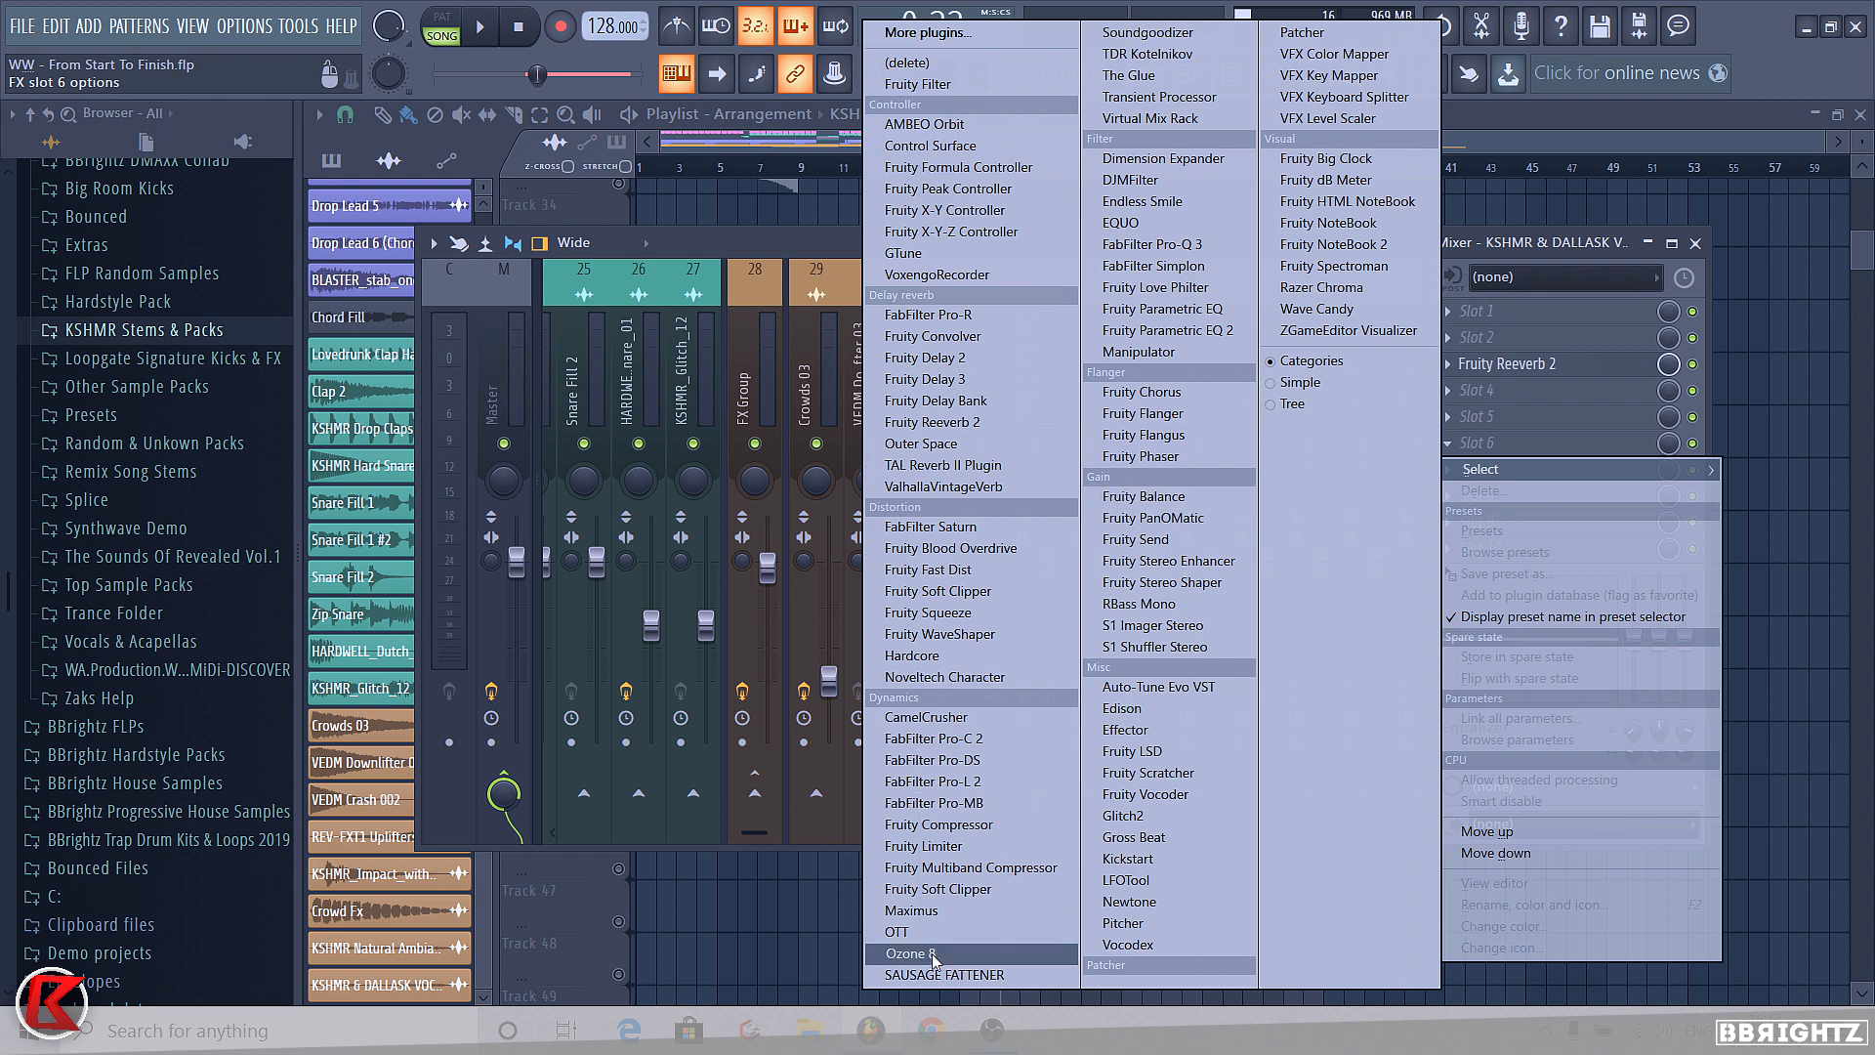
pyautogui.click(1156, 517)
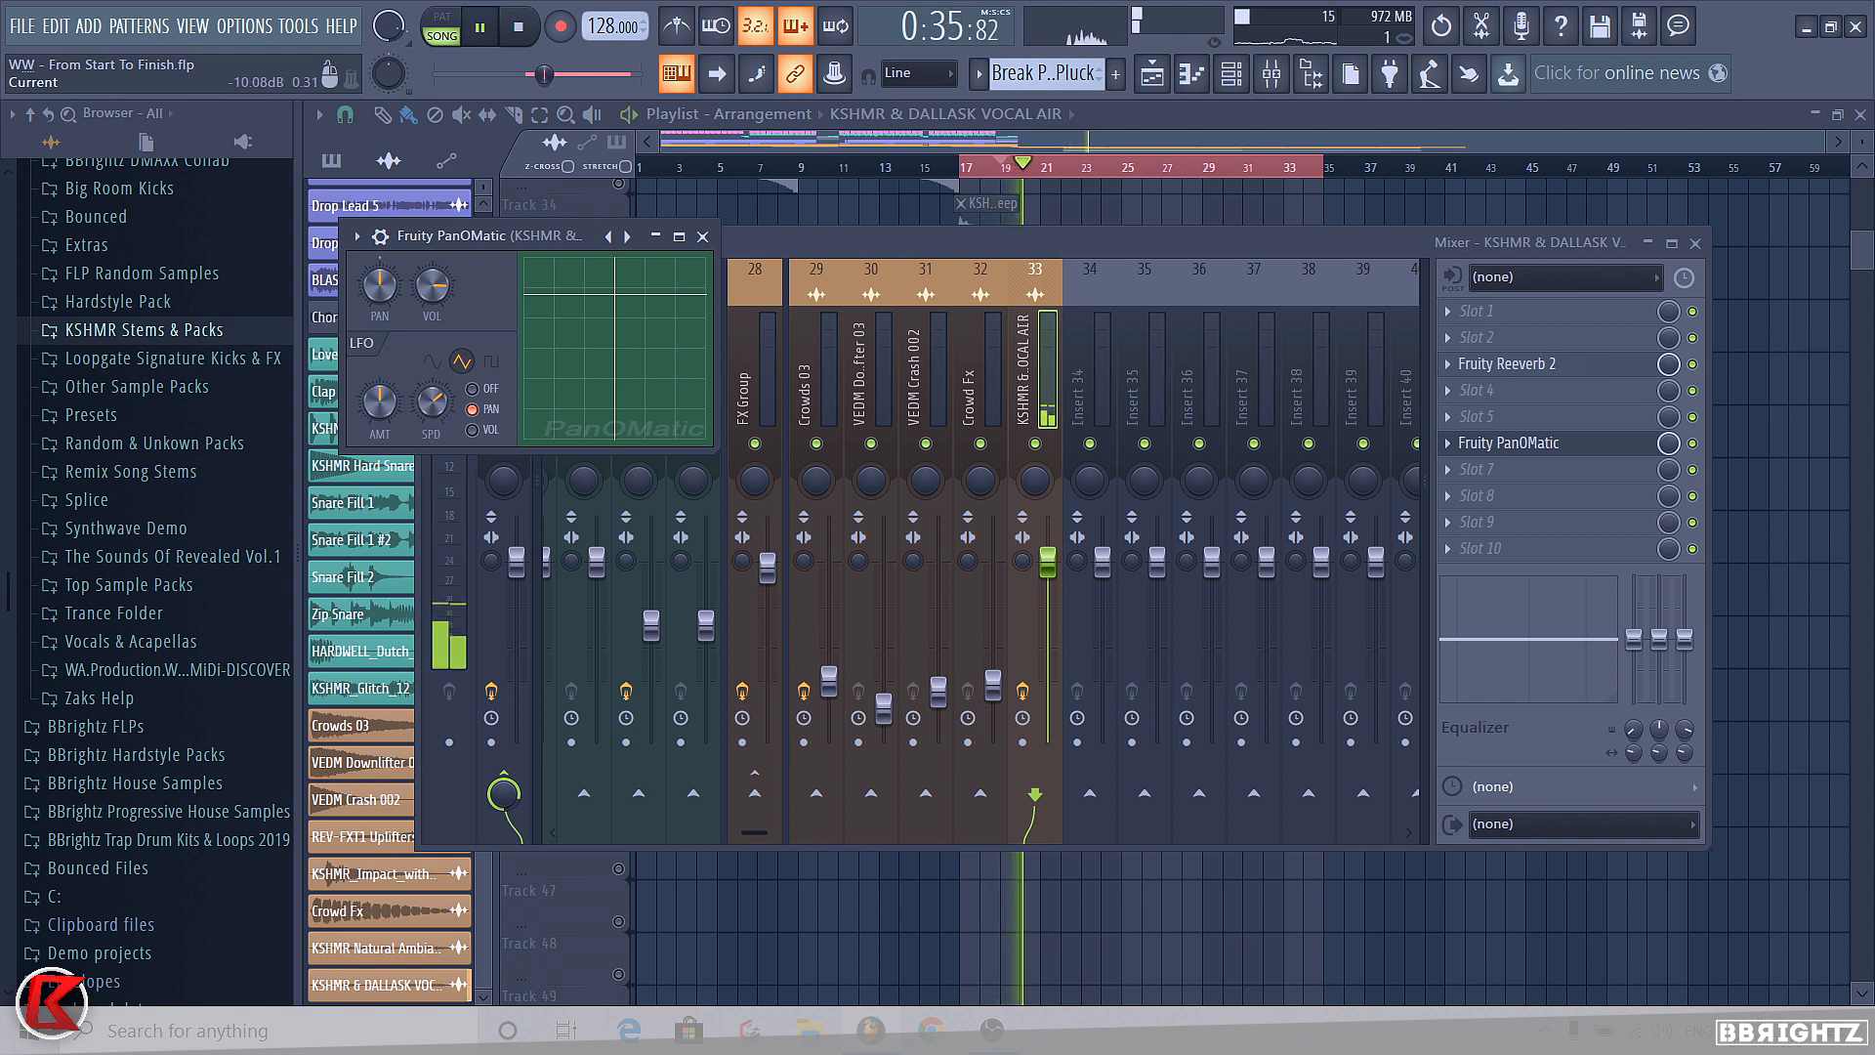
pyautogui.click(702, 236)
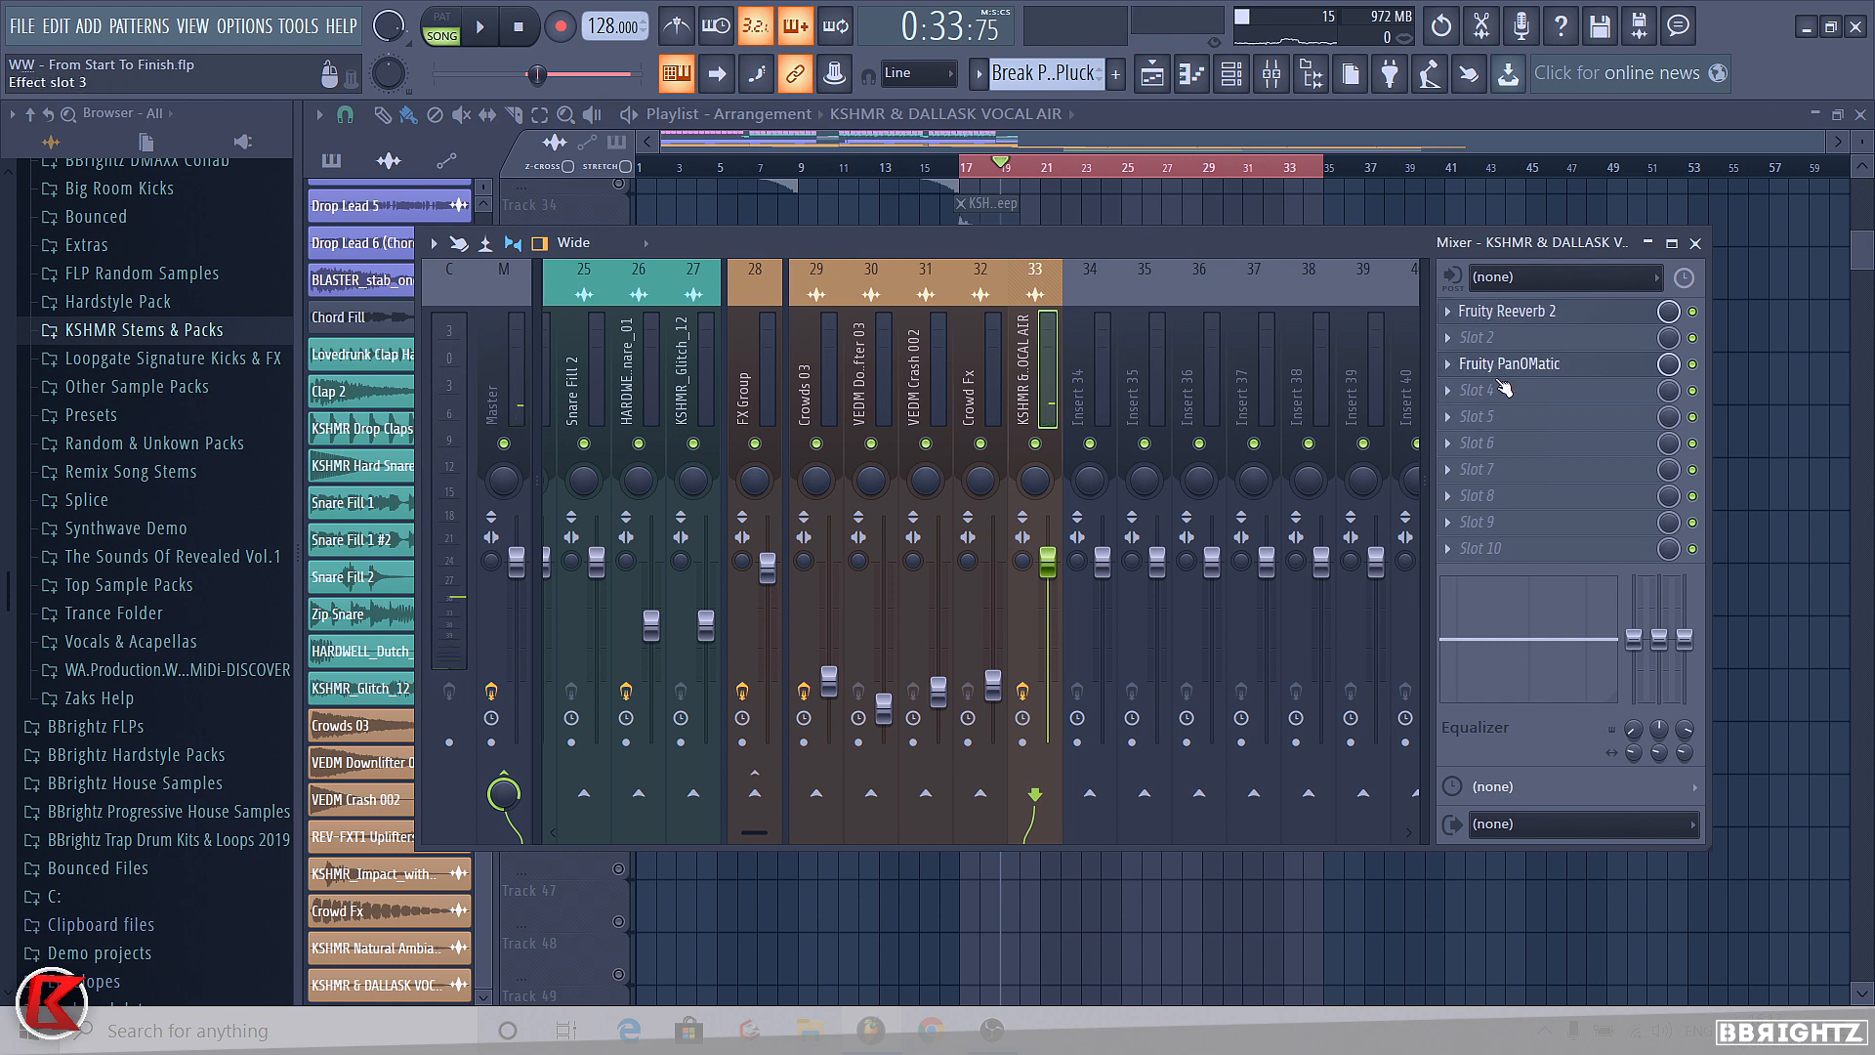
# - Load OTT in slot 6 of the vocal insert and set its Depth to about 14%
pyautogui.click(1450, 443)
pyautogui.click(910, 944)
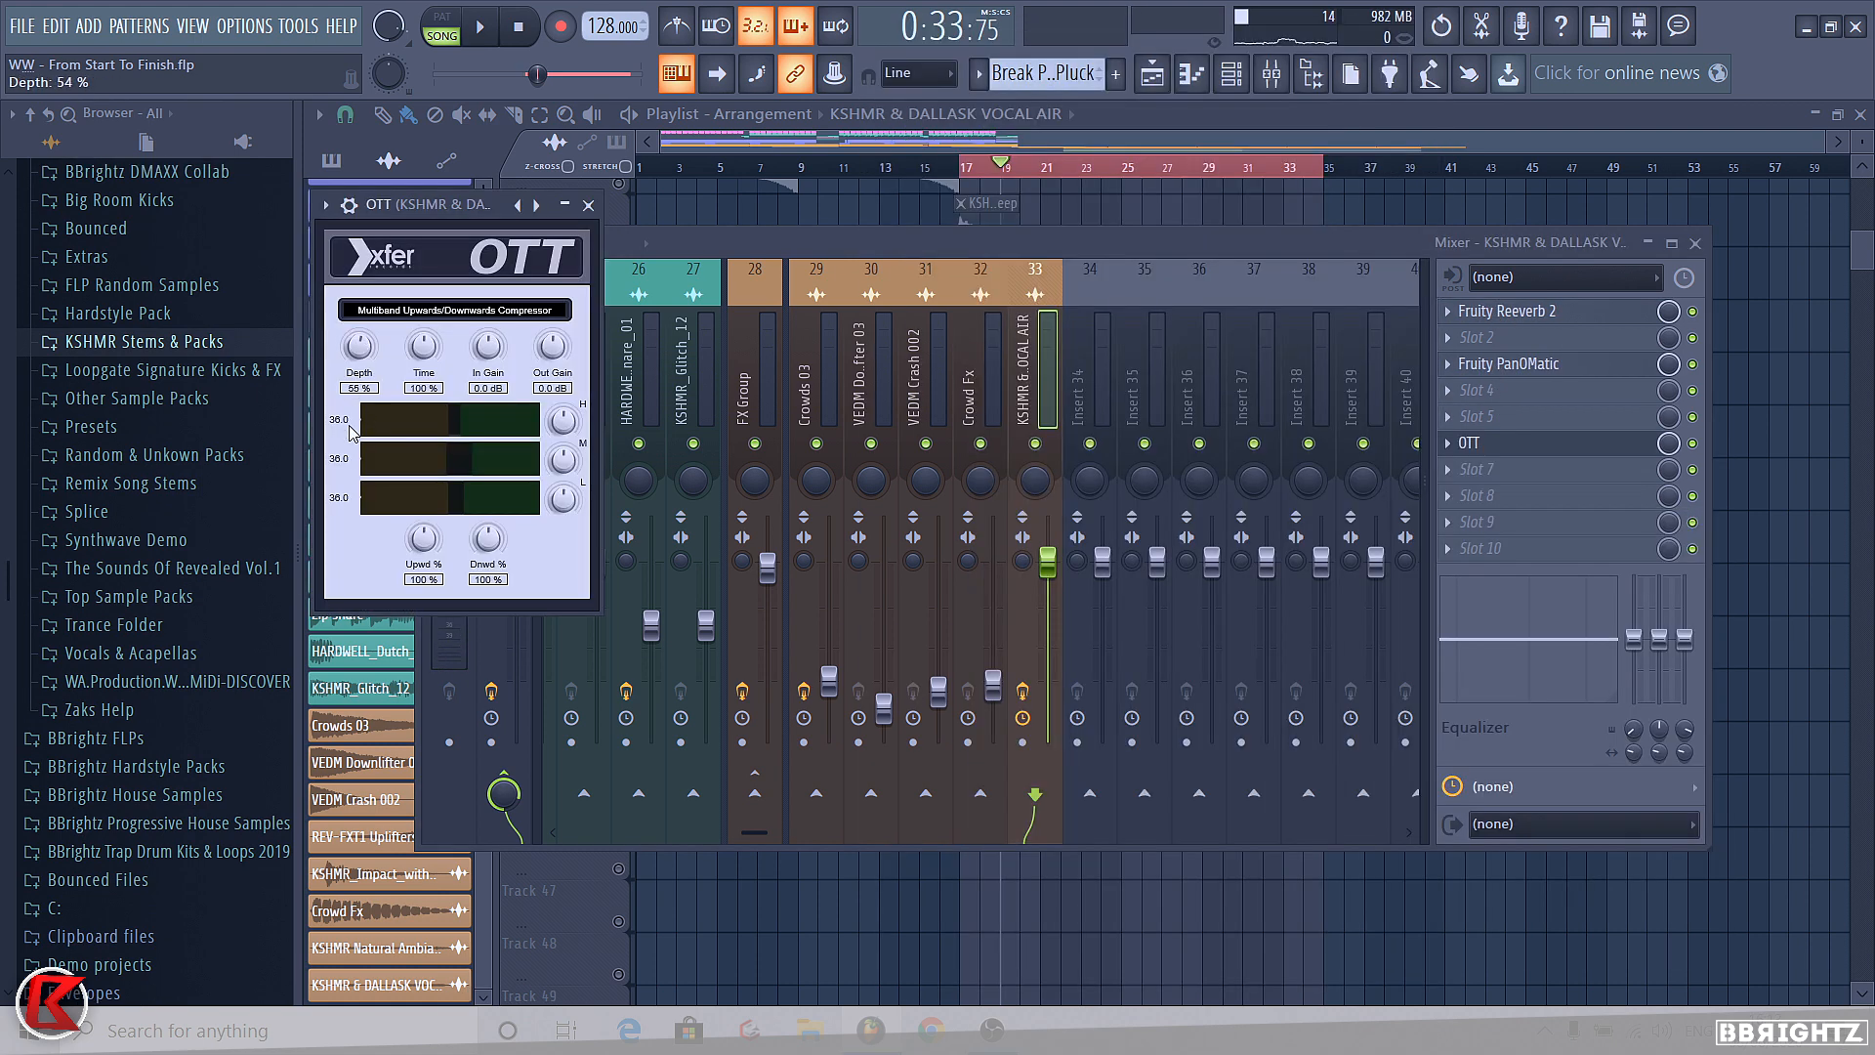
pyautogui.press('space')
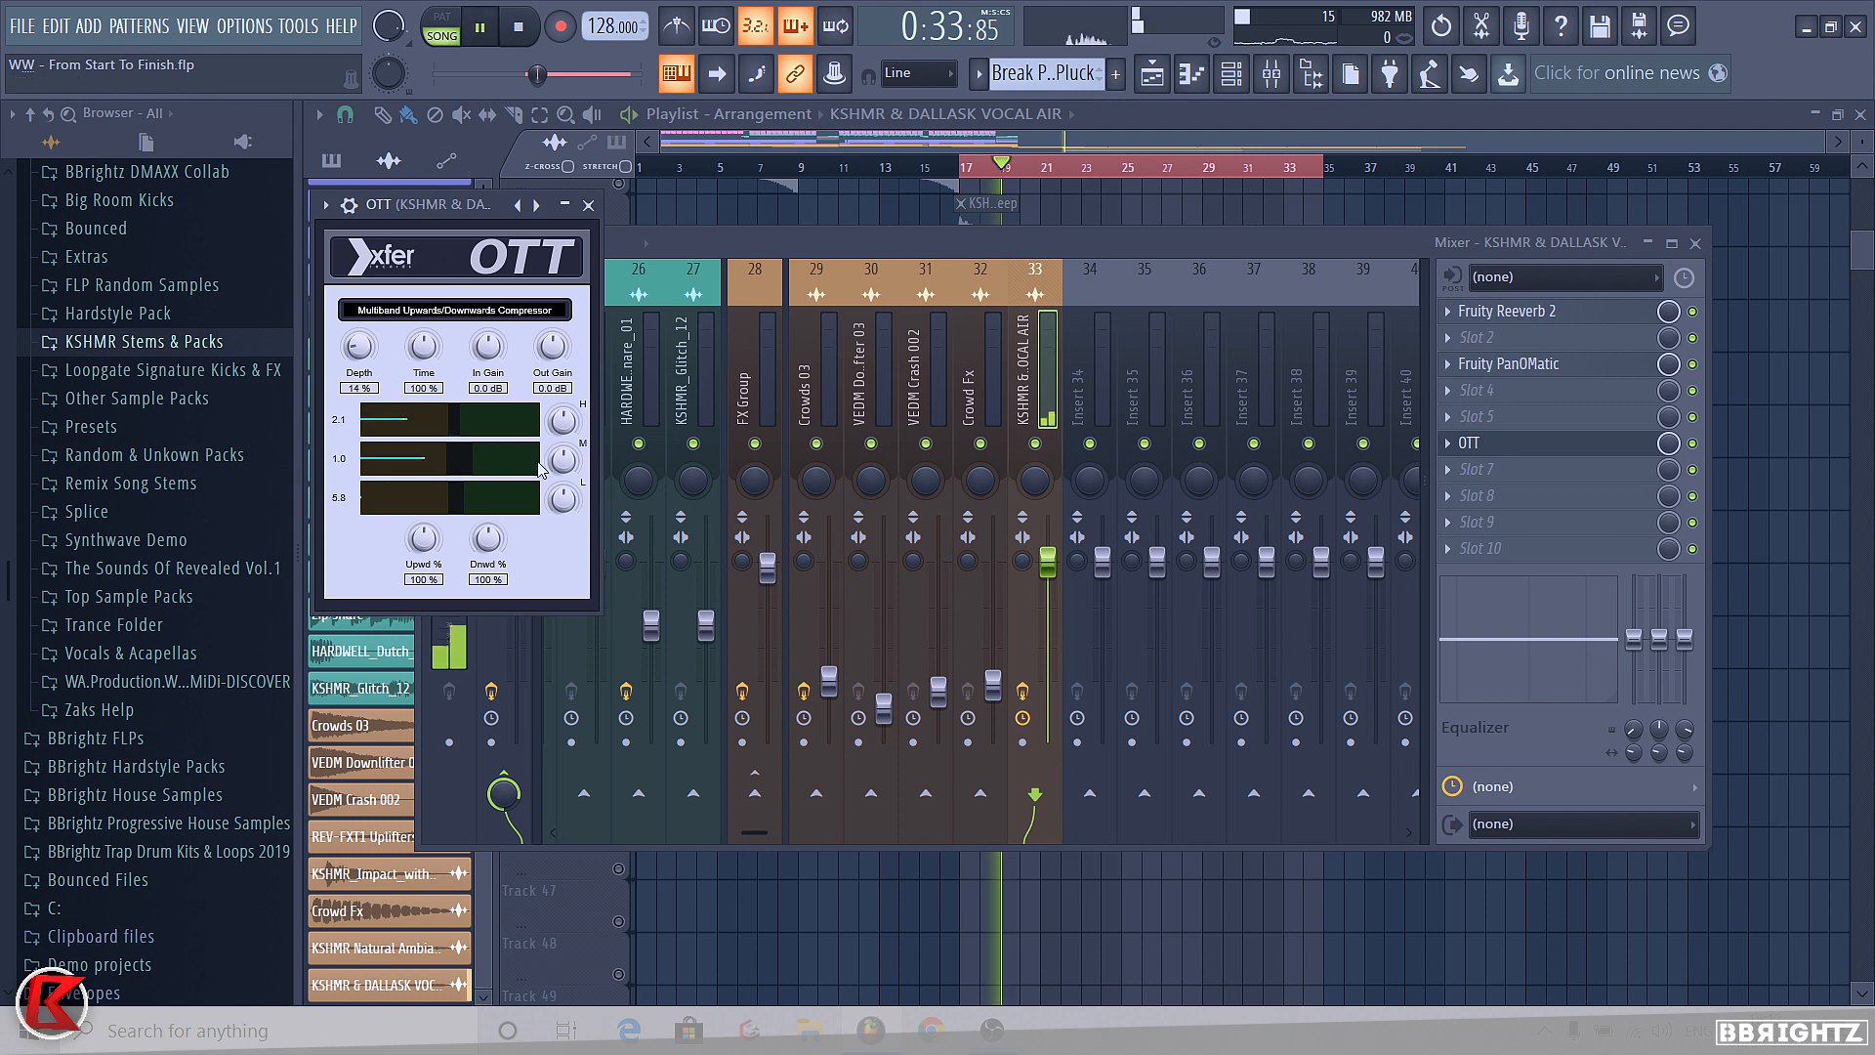
pyautogui.press('F5')
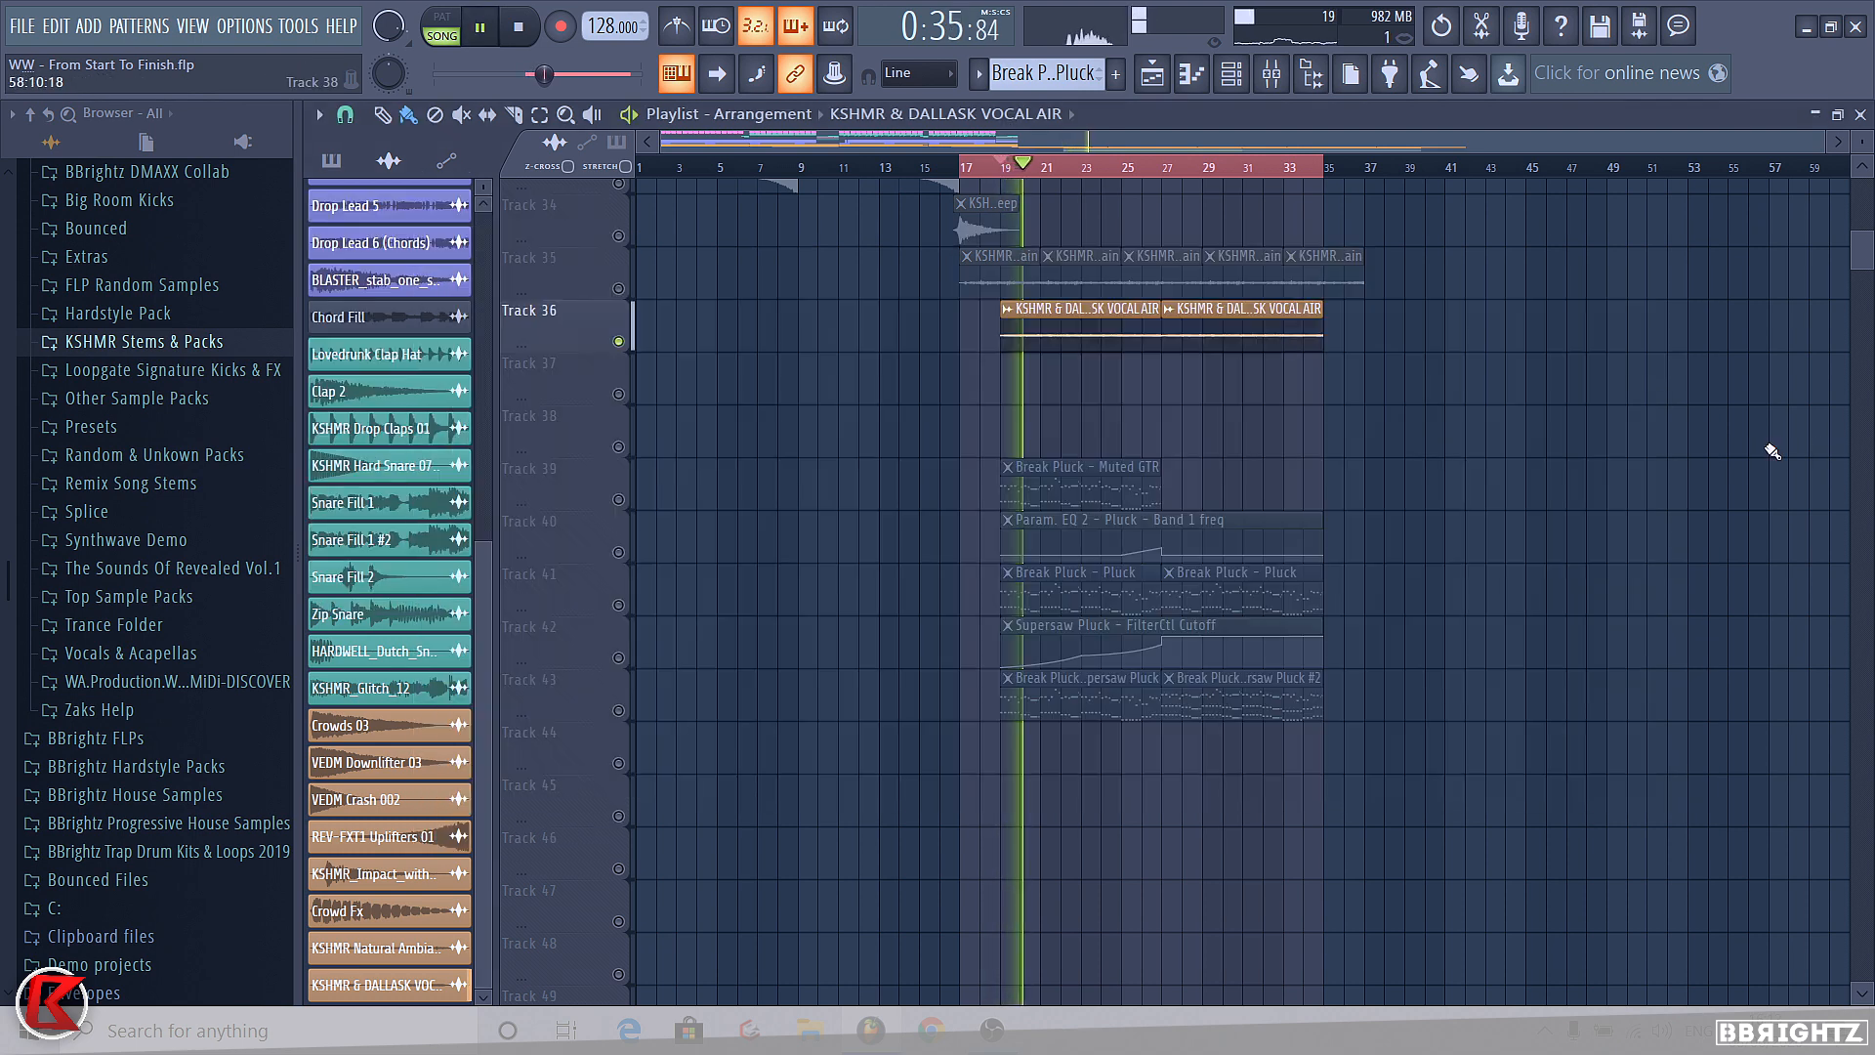
# - Unsolo Track 36 and lower the Vocal Air insert's fader to about -2.0 dB while the full break plays
pyautogui.press('space')
pyautogui.press('space')
pyautogui.press('F9')
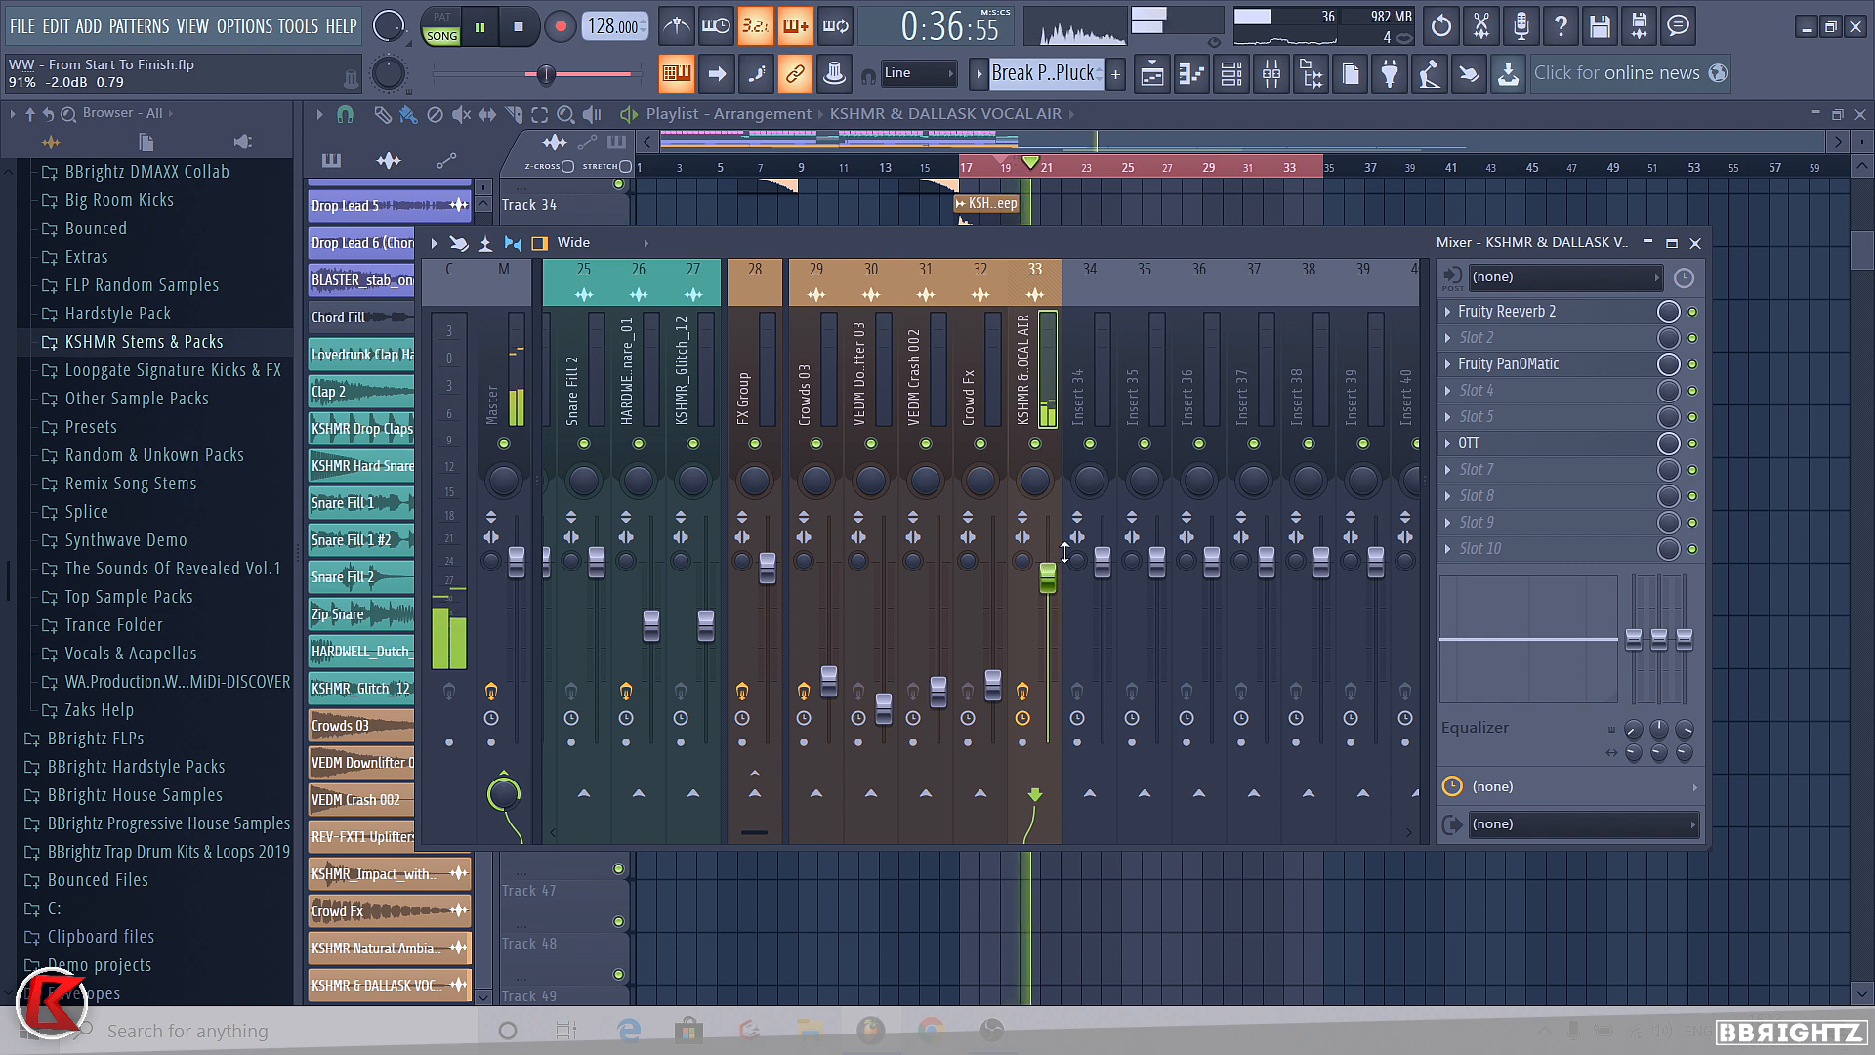
pyautogui.press('F9')
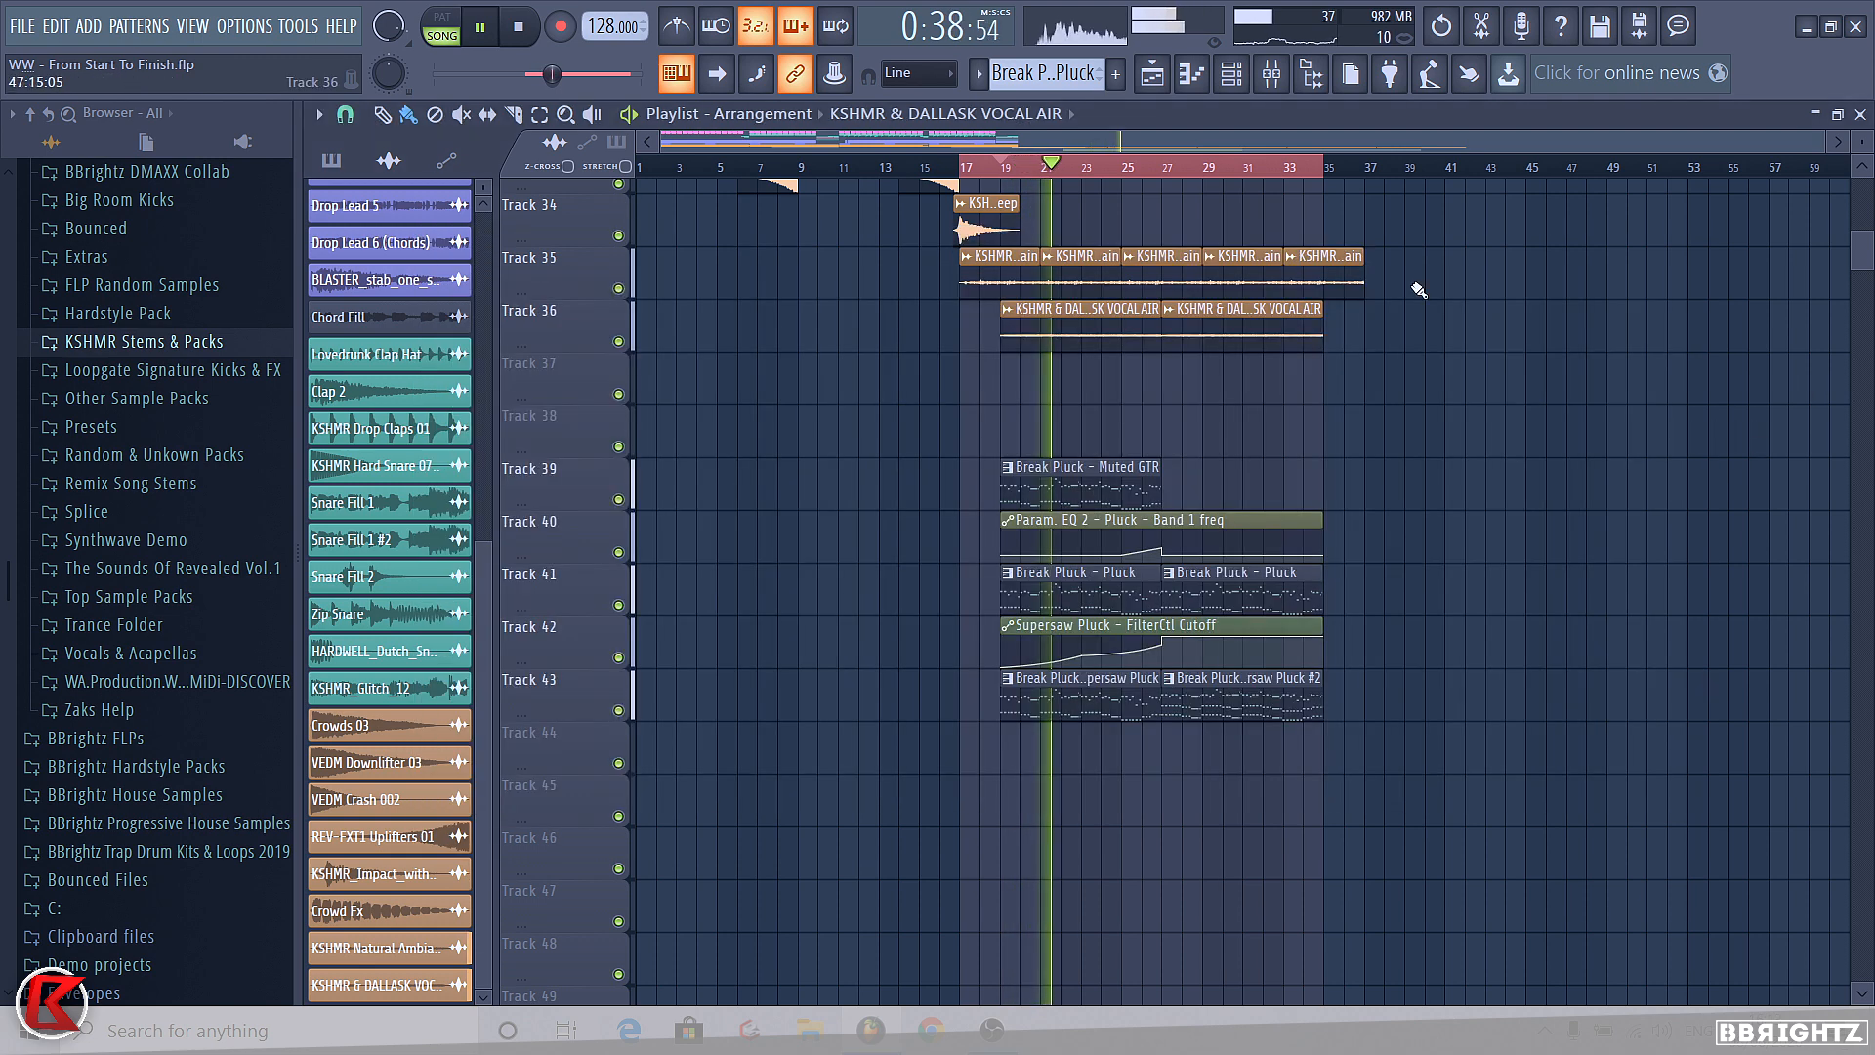
pyautogui.scroll(1, 1164, 288)
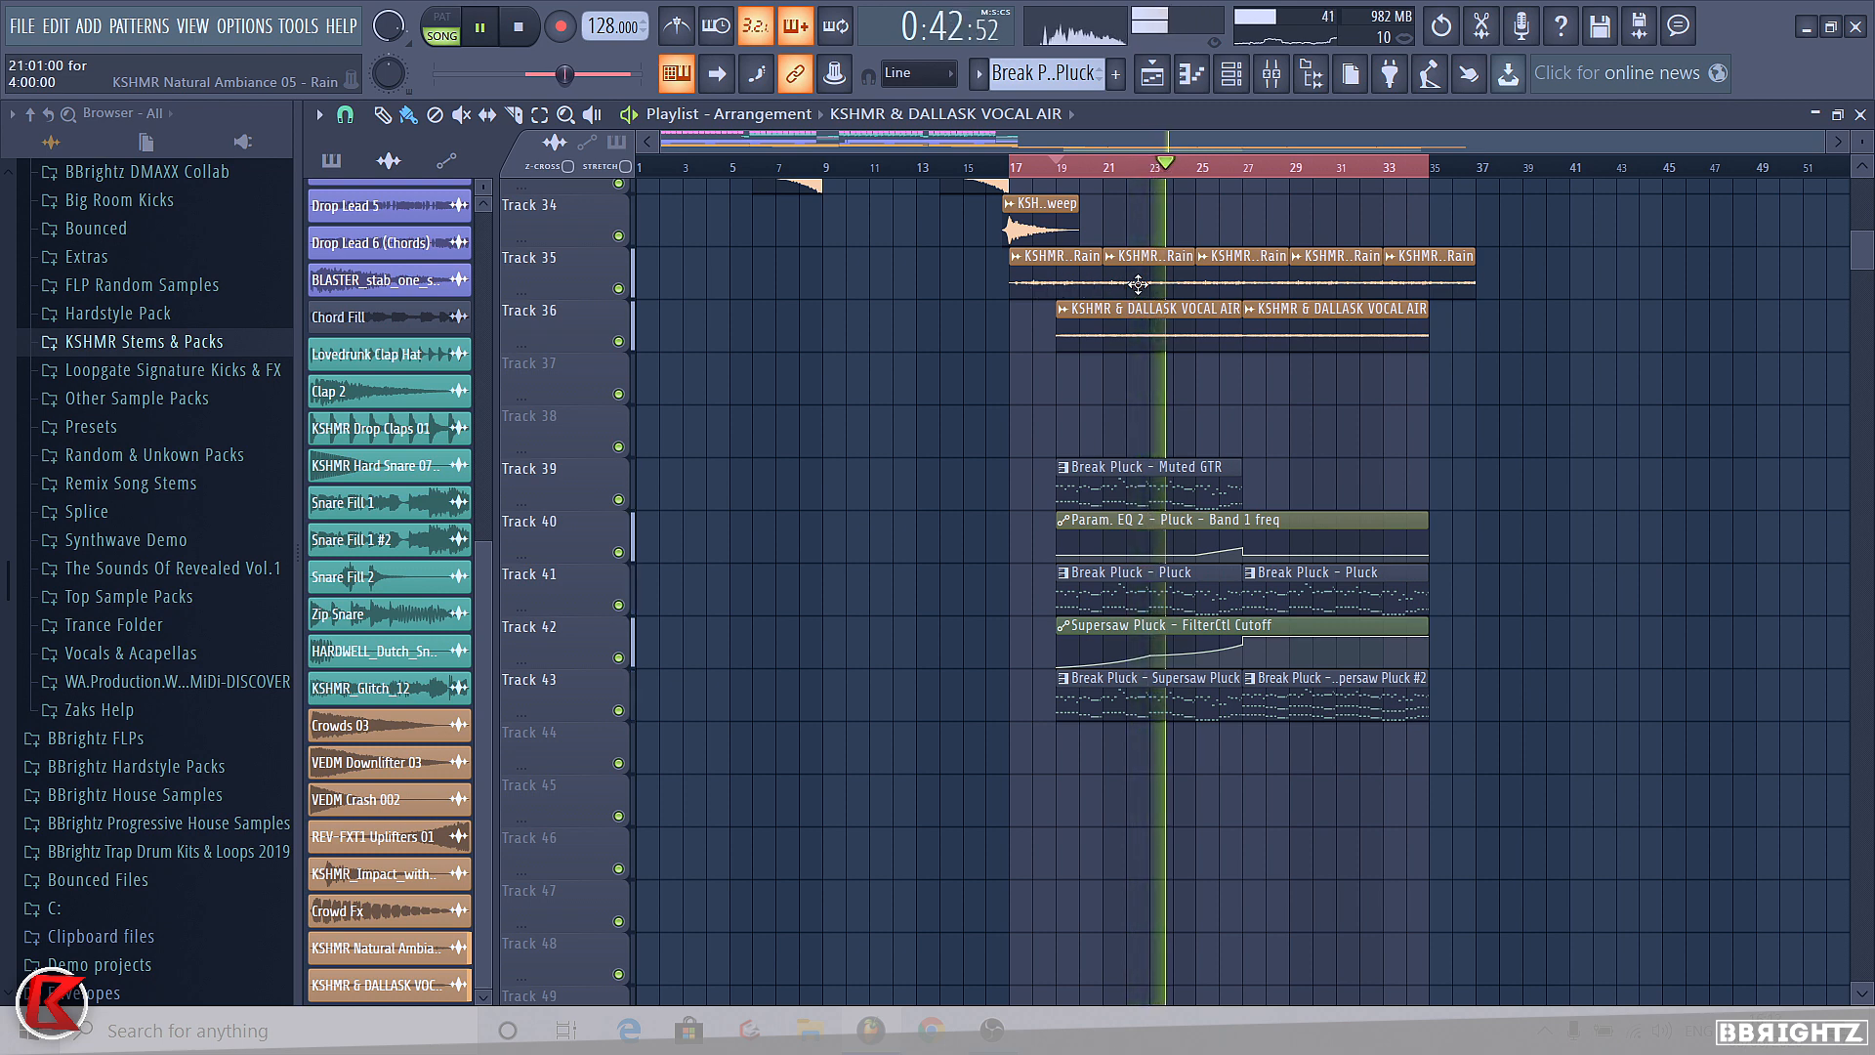
# - Shift the last four rain clips on Track 35 two bars earlier so they run from bar 19 to bar 35
pyautogui.moveTo(1094, 274); pyautogui.dragTo(1447, 287)
pyautogui.moveTo(1153, 263); pyautogui.dragTo(1104, 272)
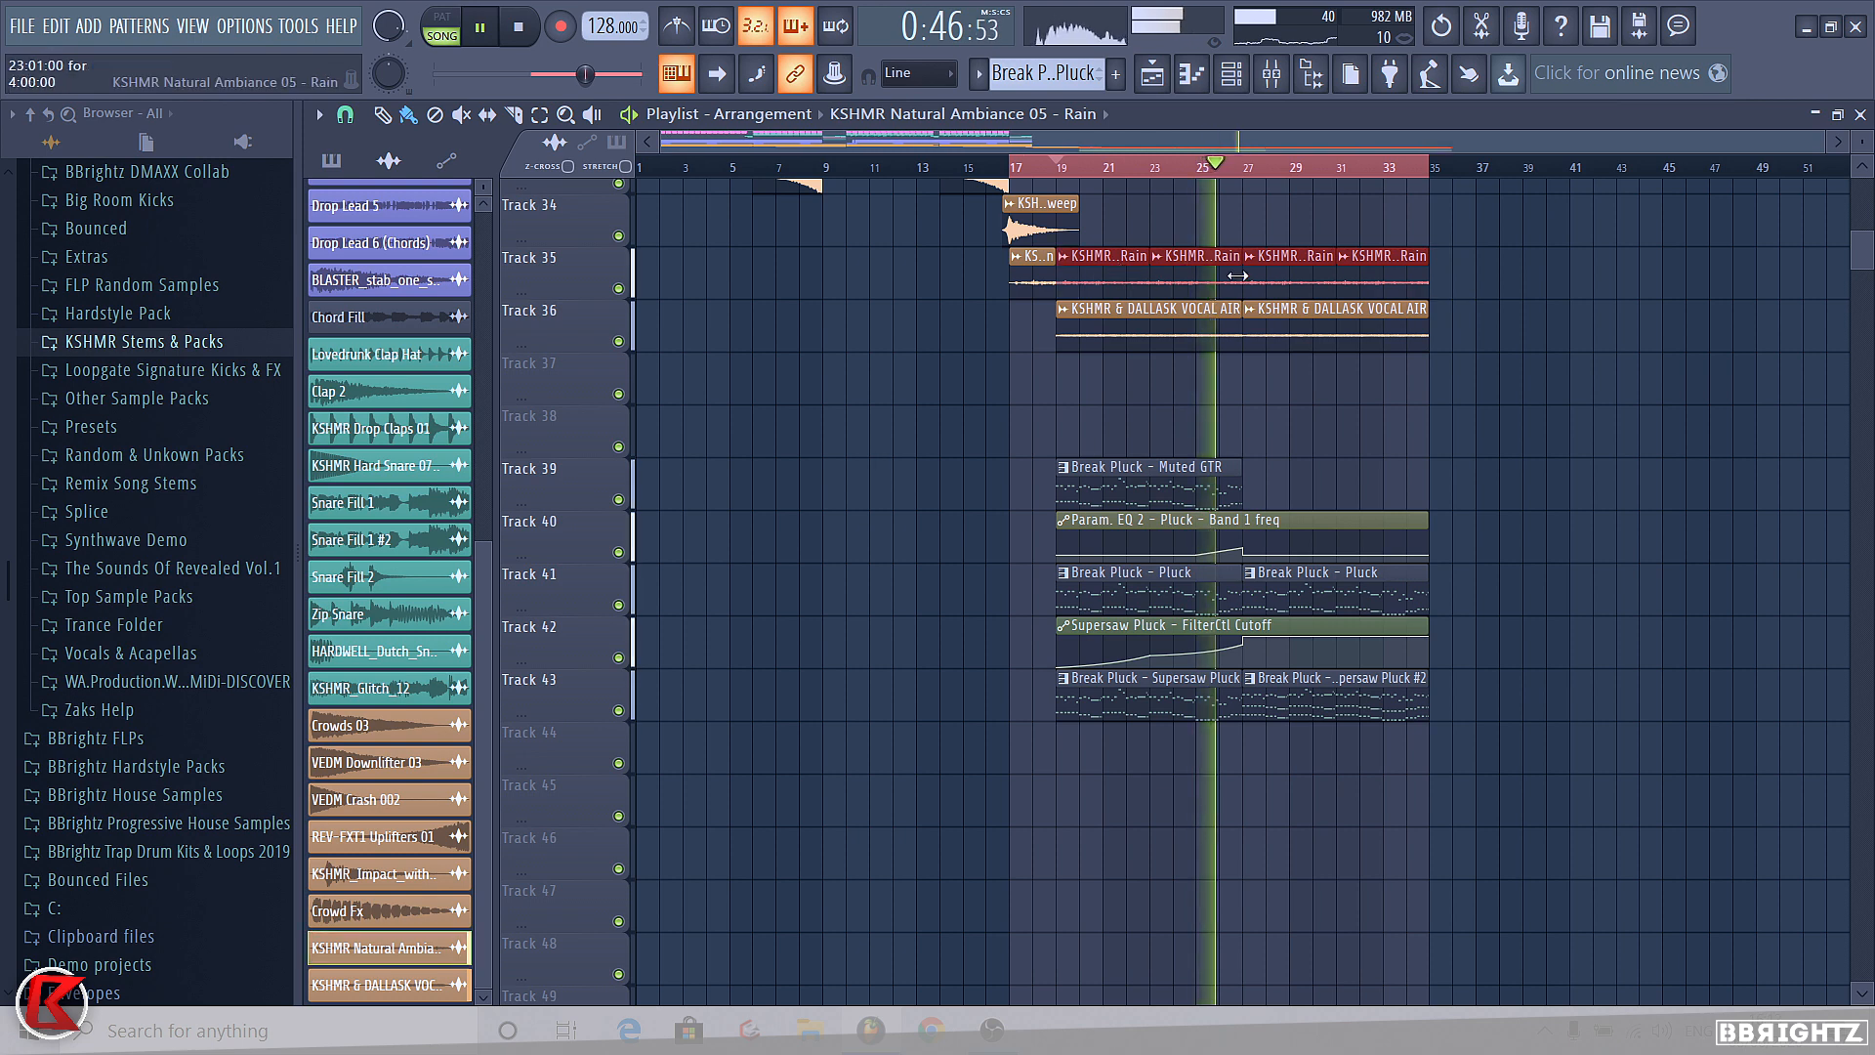
pyautogui.hotkey('ctrl', 'd')
pyautogui.click(1046, 74)
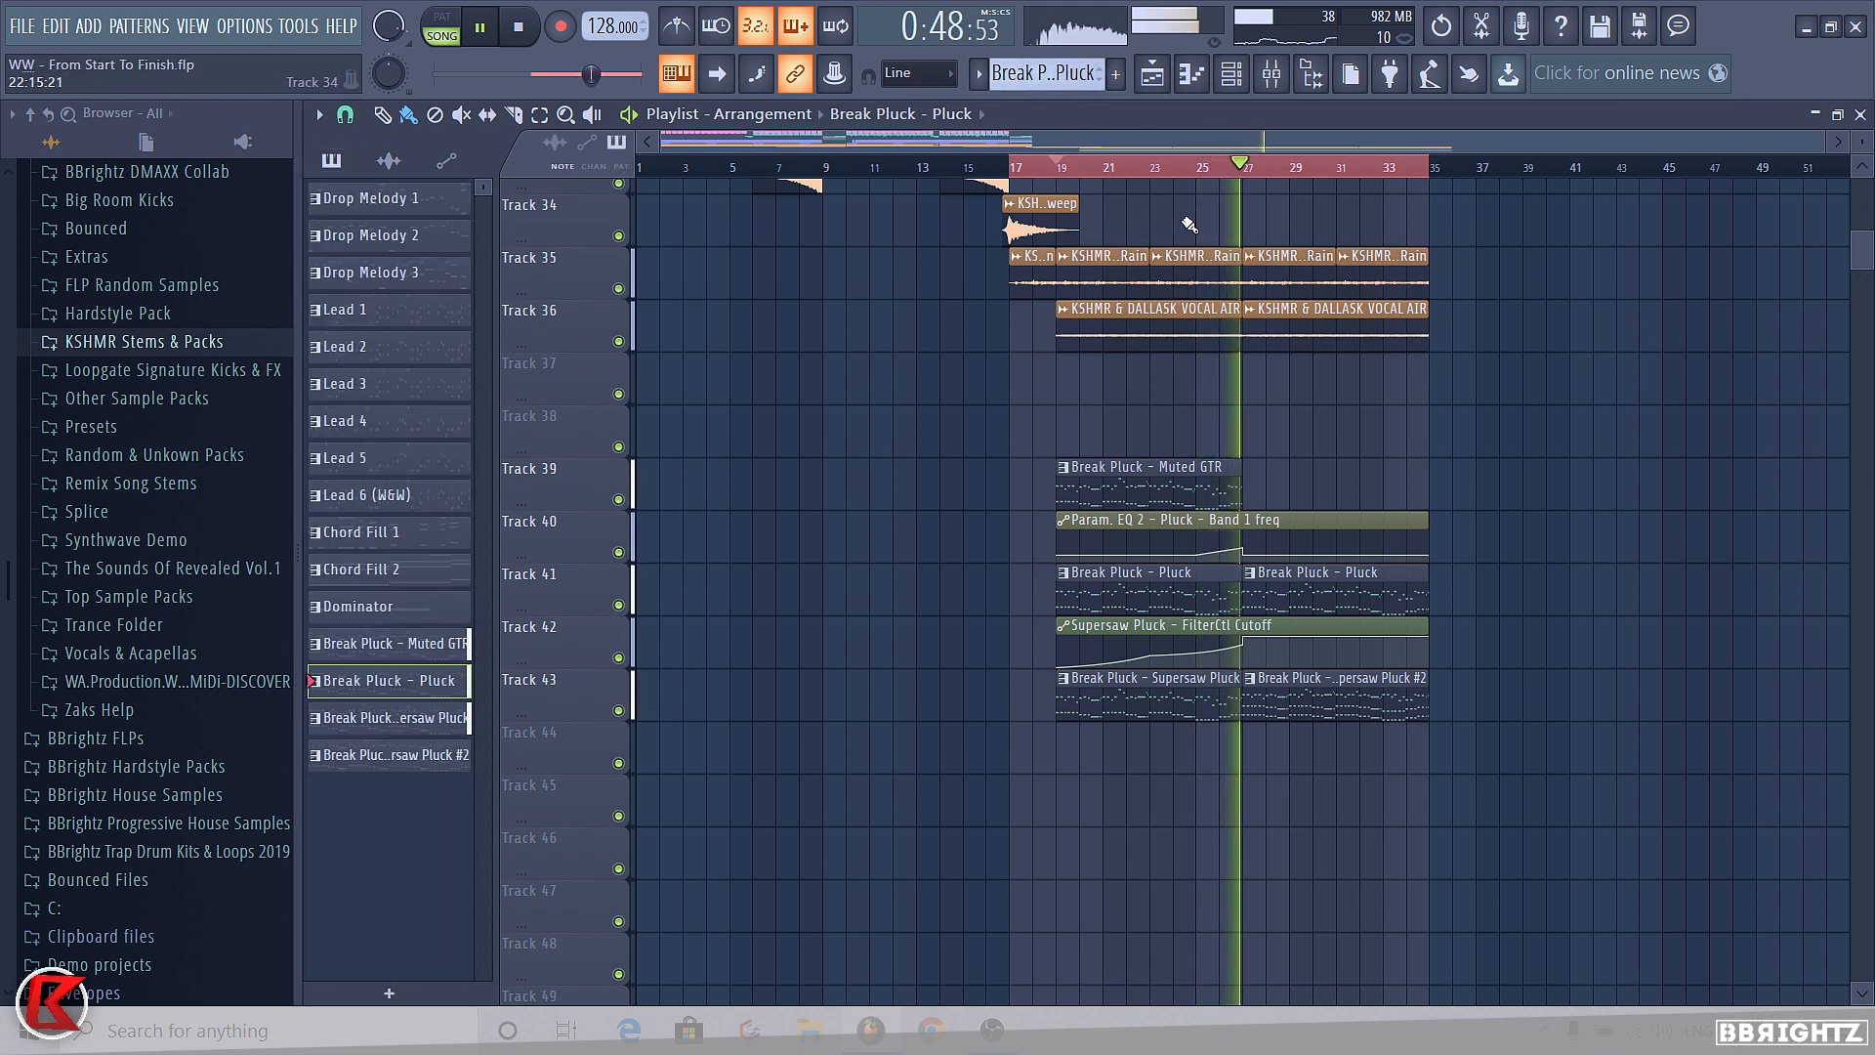
pyautogui.press('F9')
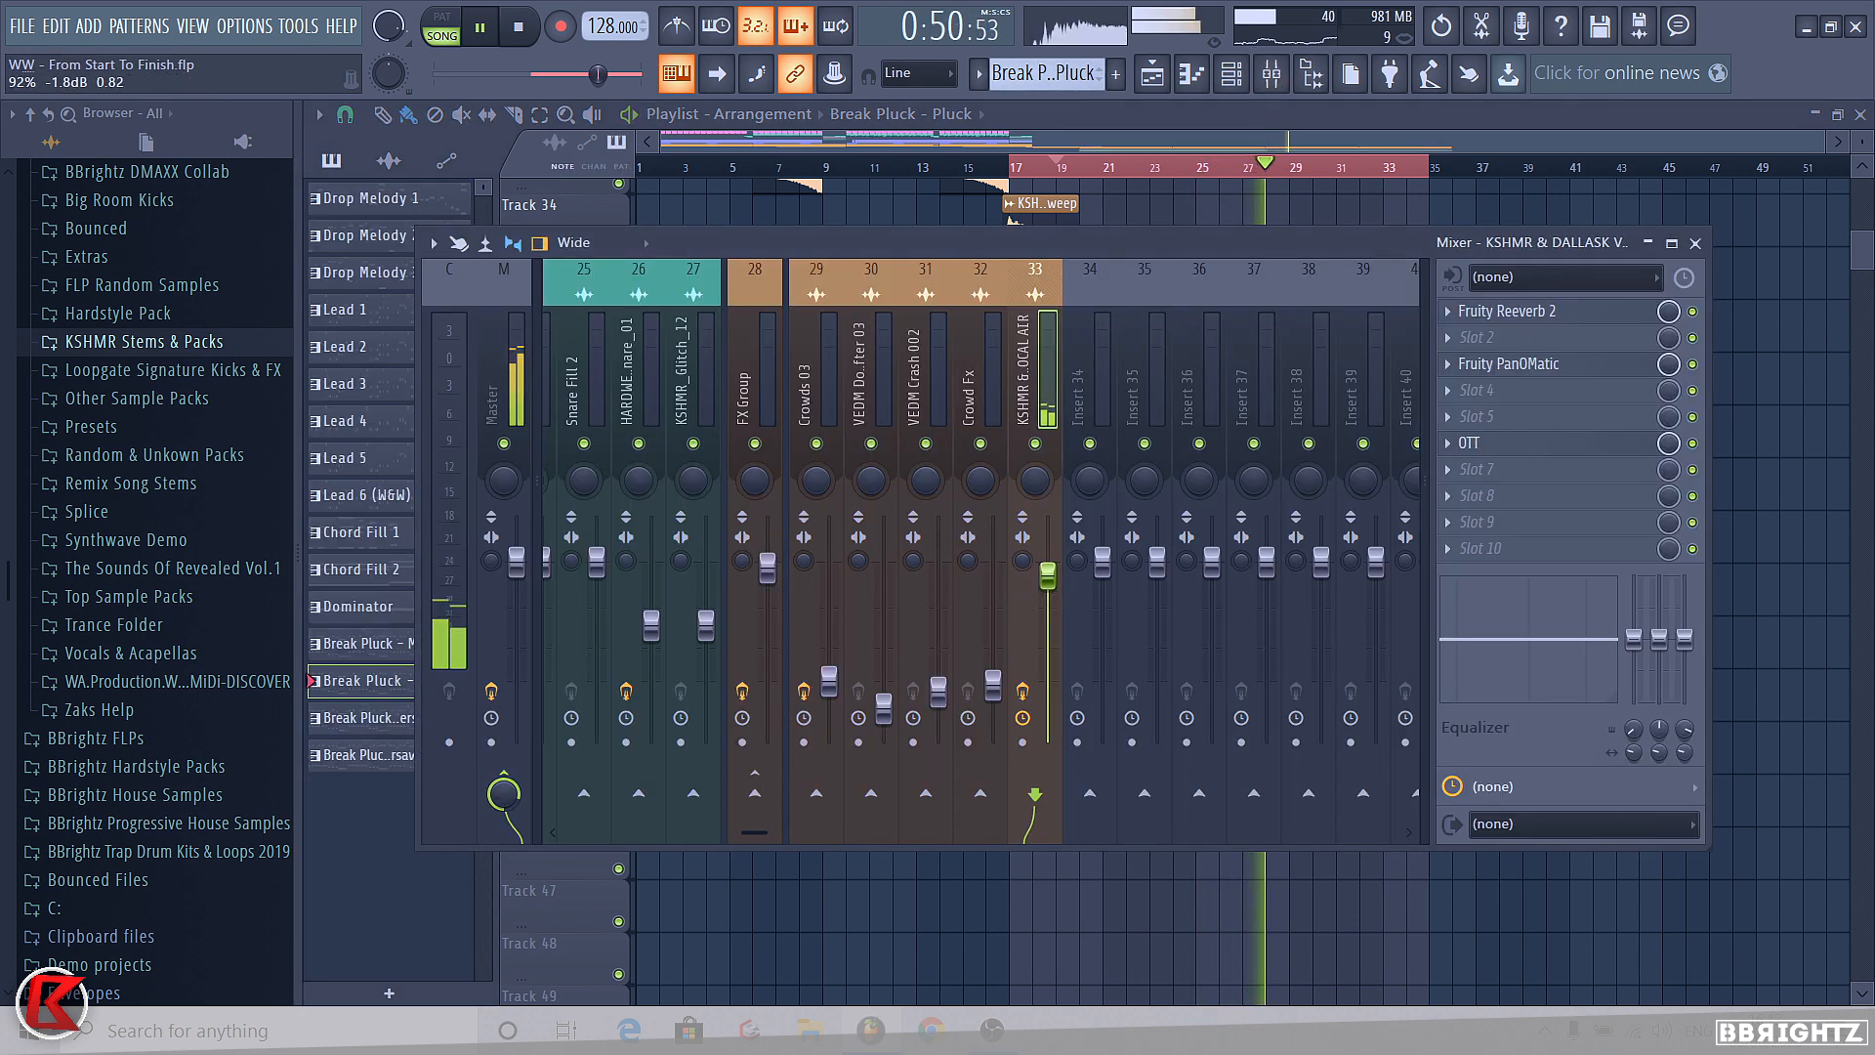
pyautogui.press('F9')
# - Place a second KSHMR_Impact_with_Sweep clip on Track 34 just before bar 27 and play the transition
pyautogui.scroll(3, 1047, 372)
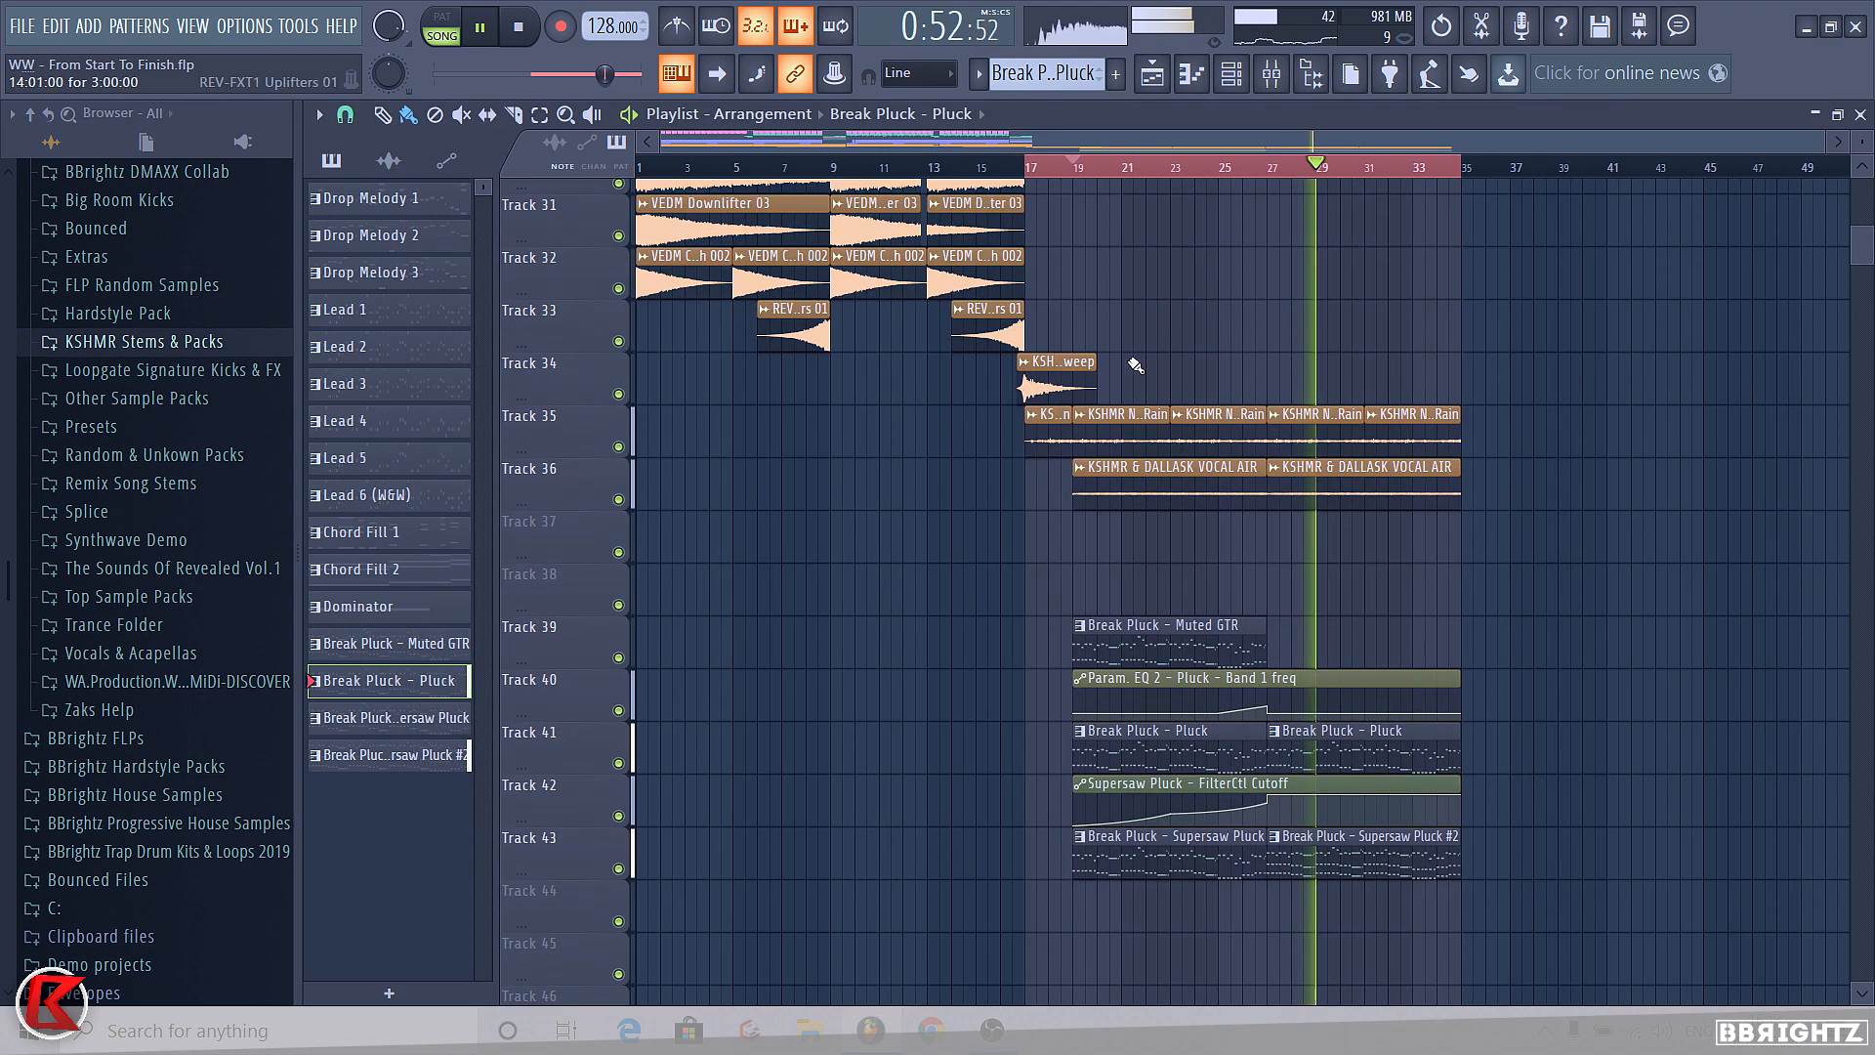
pyautogui.press('space')
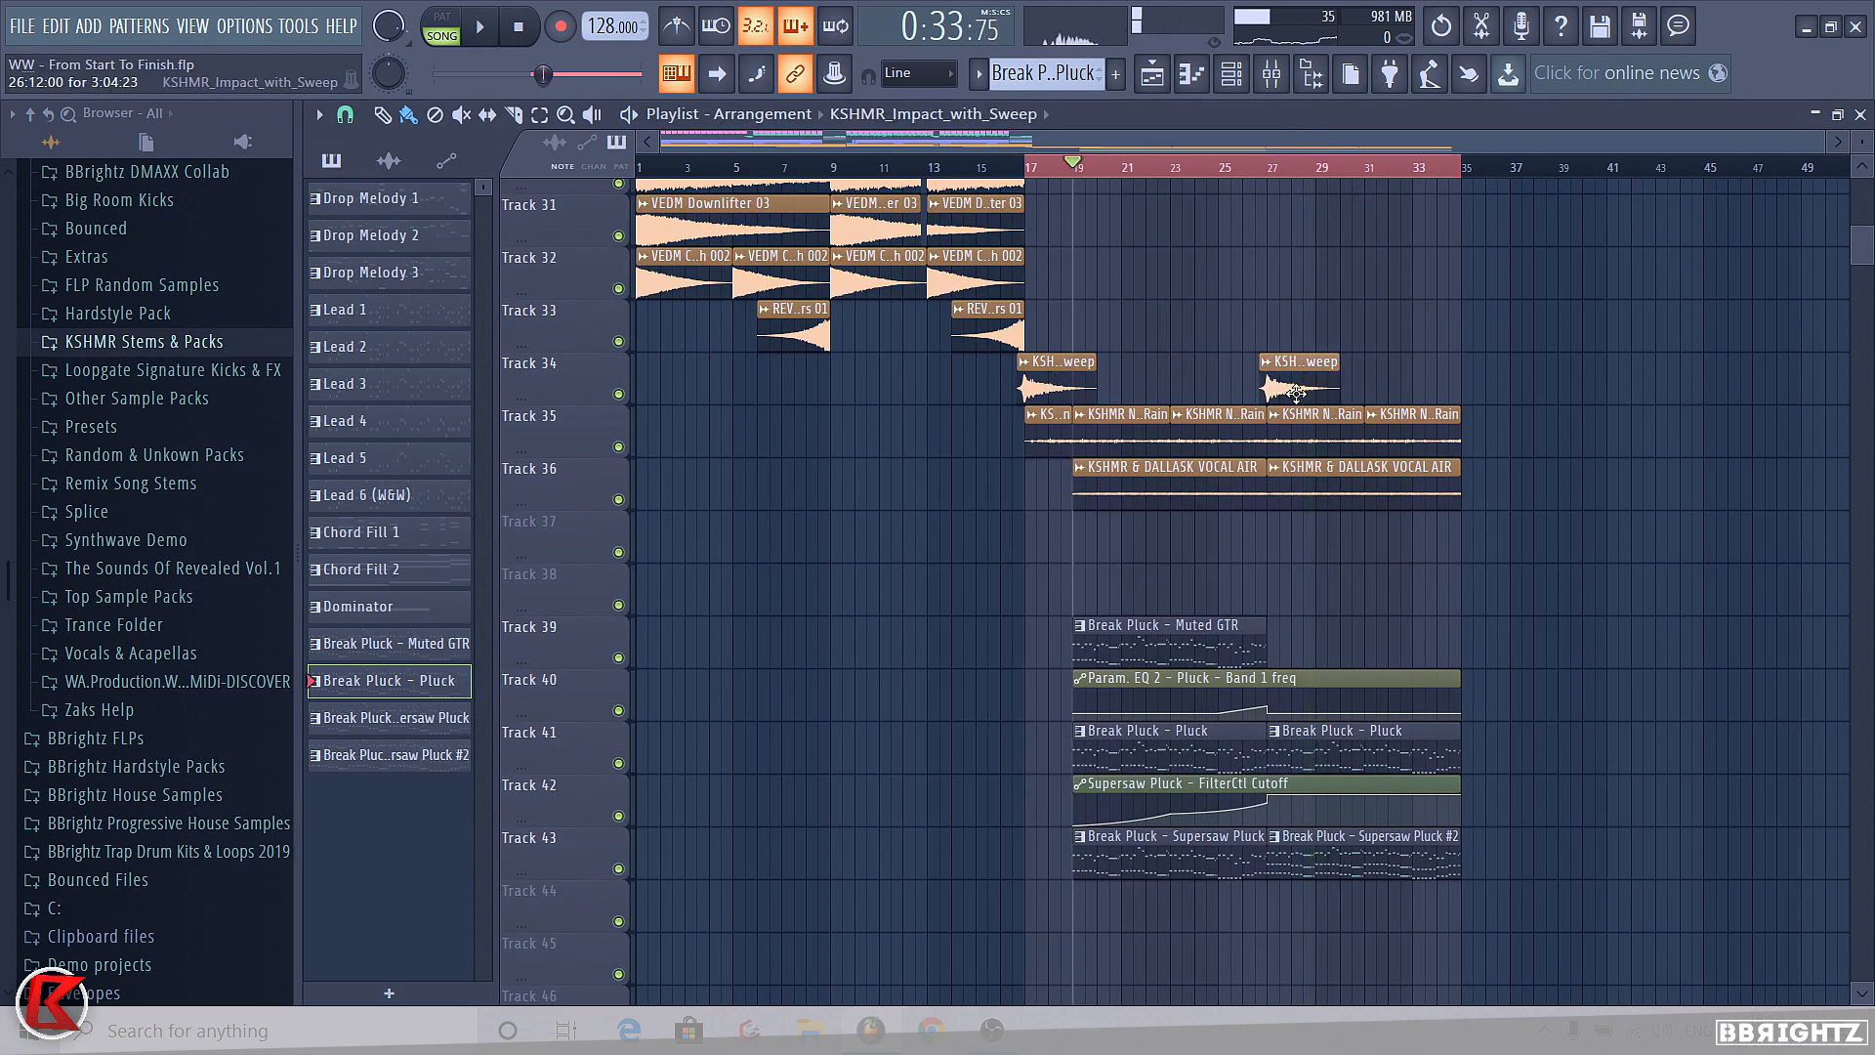
pyautogui.click(1296, 394)
pyautogui.scroll(4, 1296, 394)
pyautogui.click(1190, 164)
pyautogui.press('space')
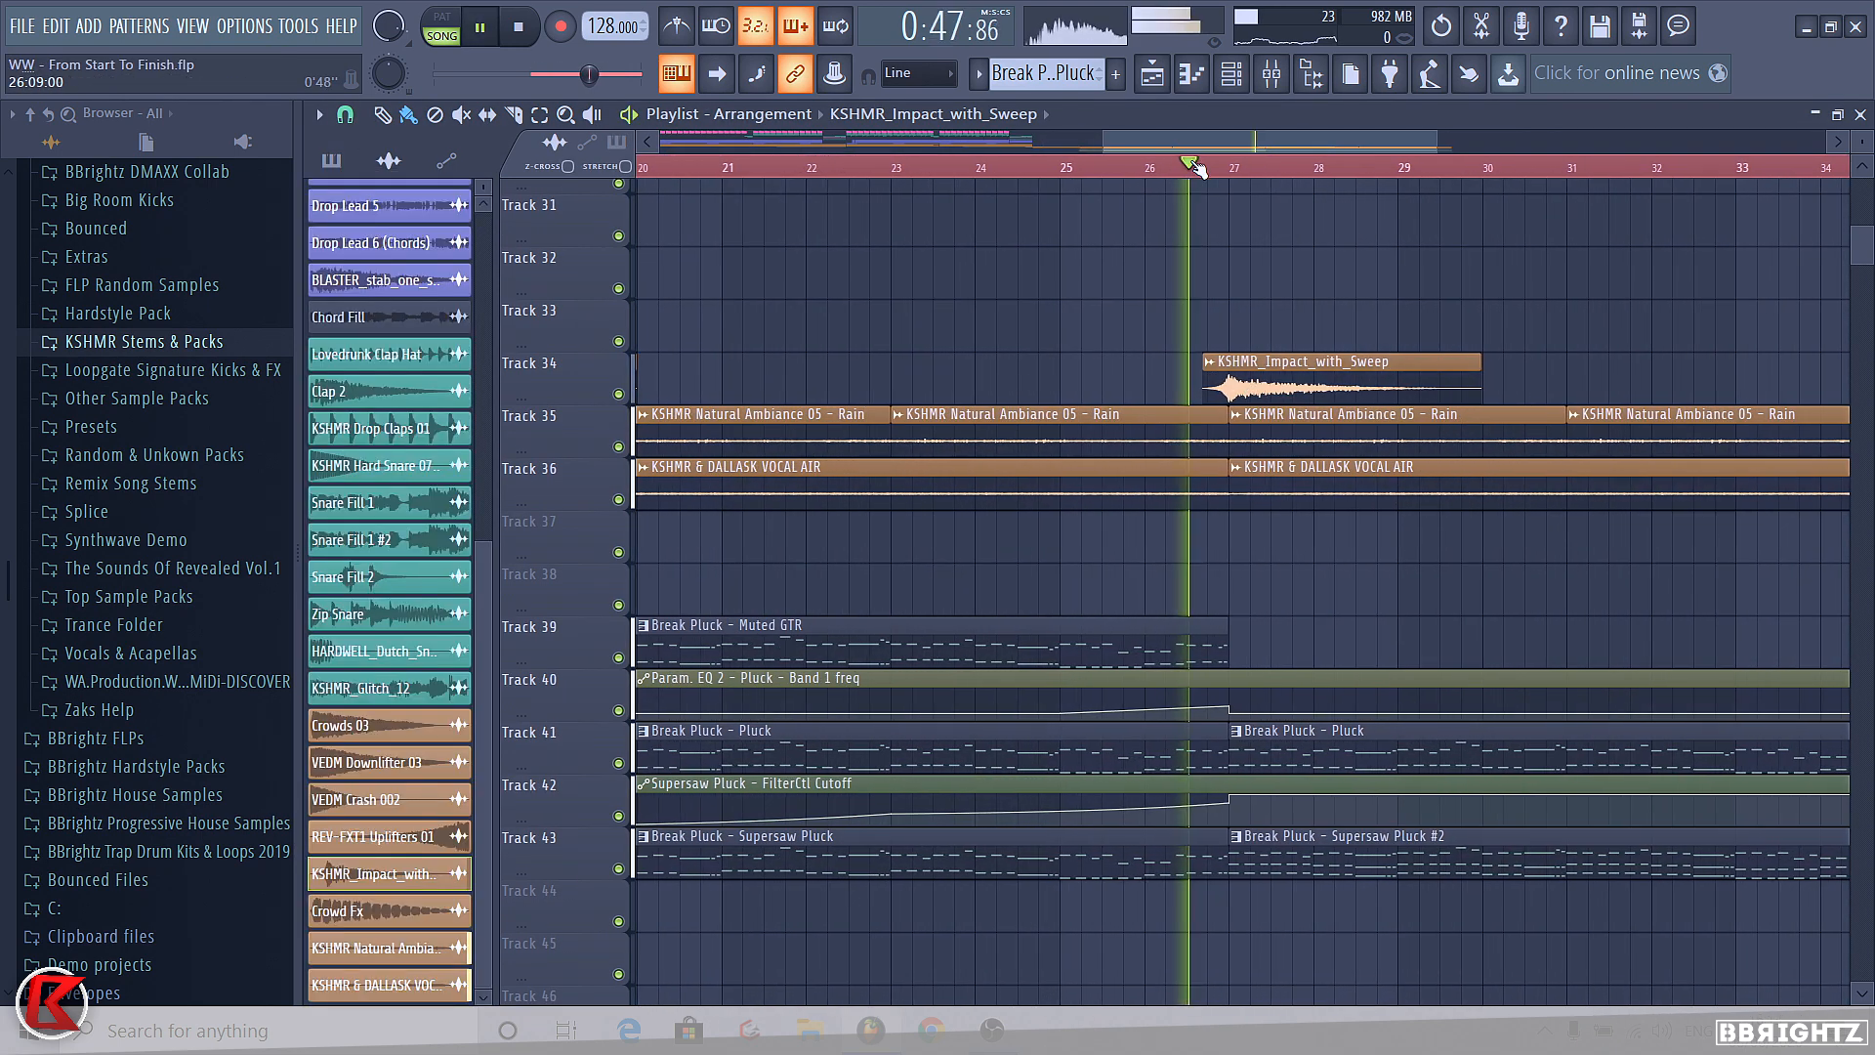
pyautogui.scroll(-6, 1045, 383)
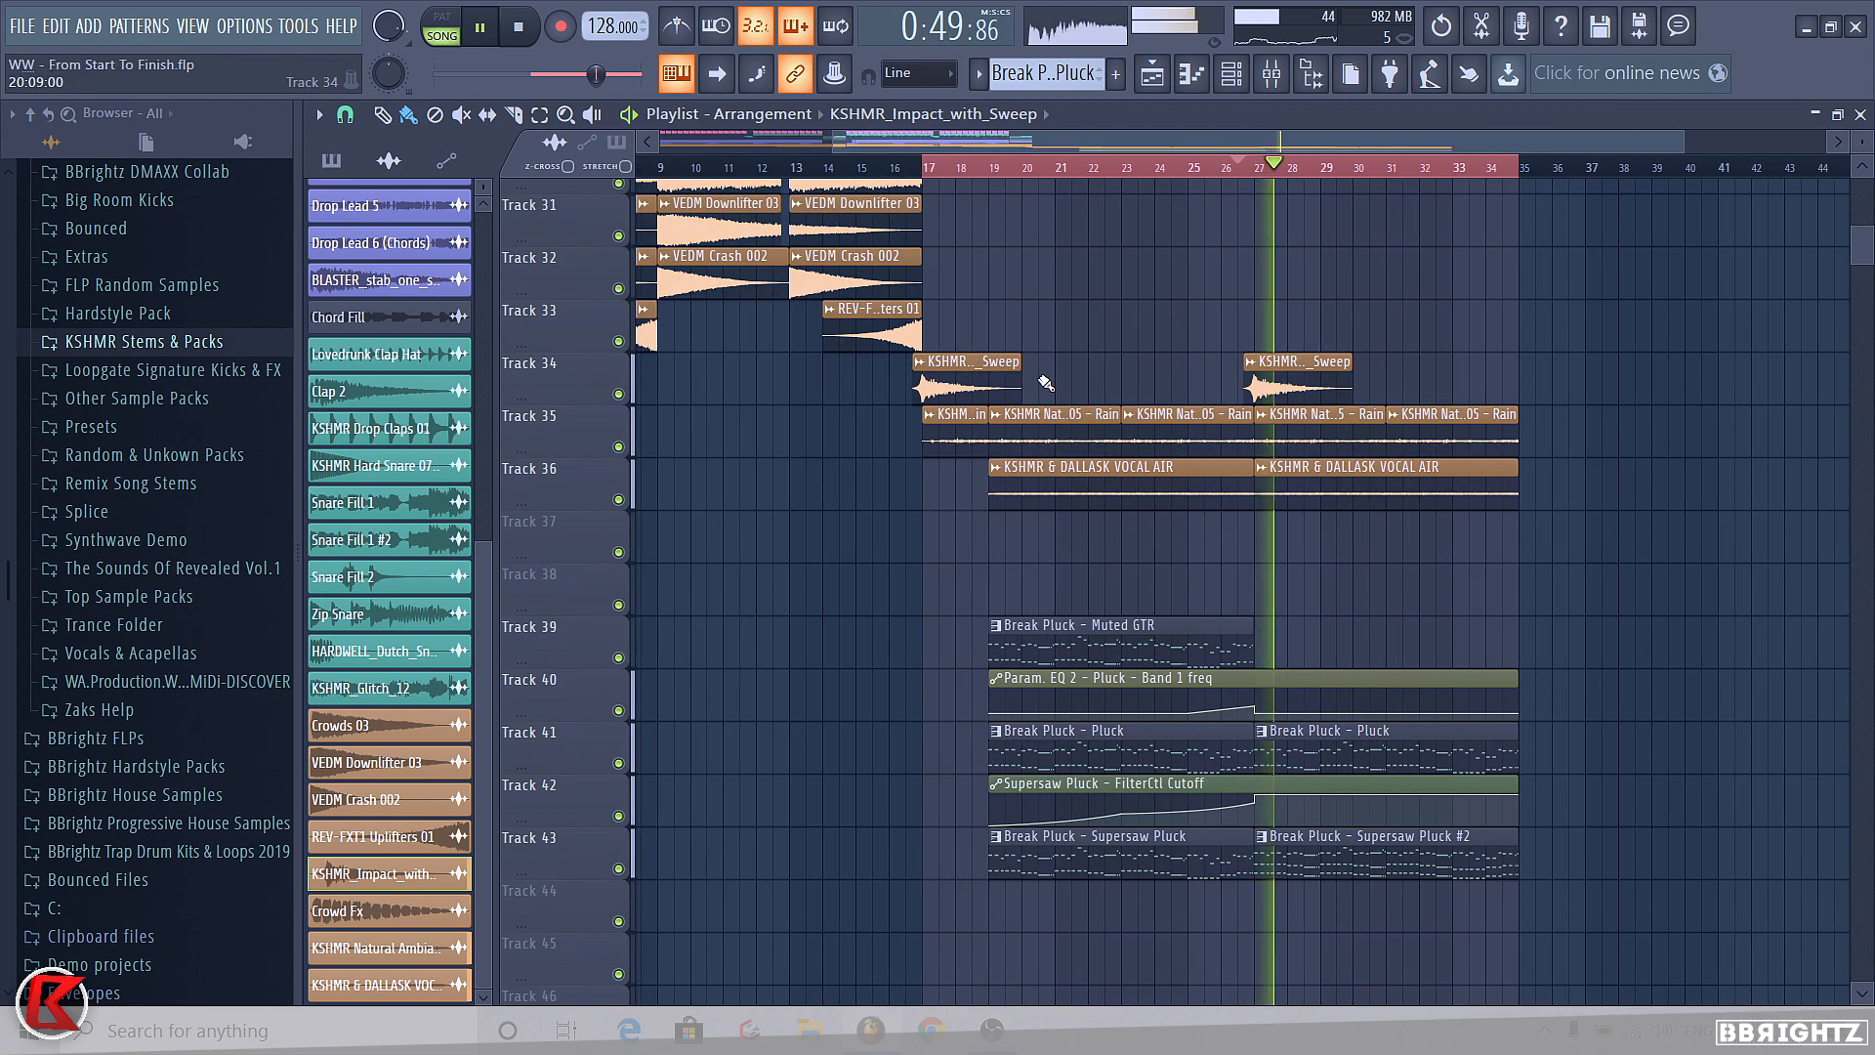
pyautogui.scroll(-4, 1025, 386)
pyautogui.scroll(1, 1015, 389)
pyautogui.press('space')
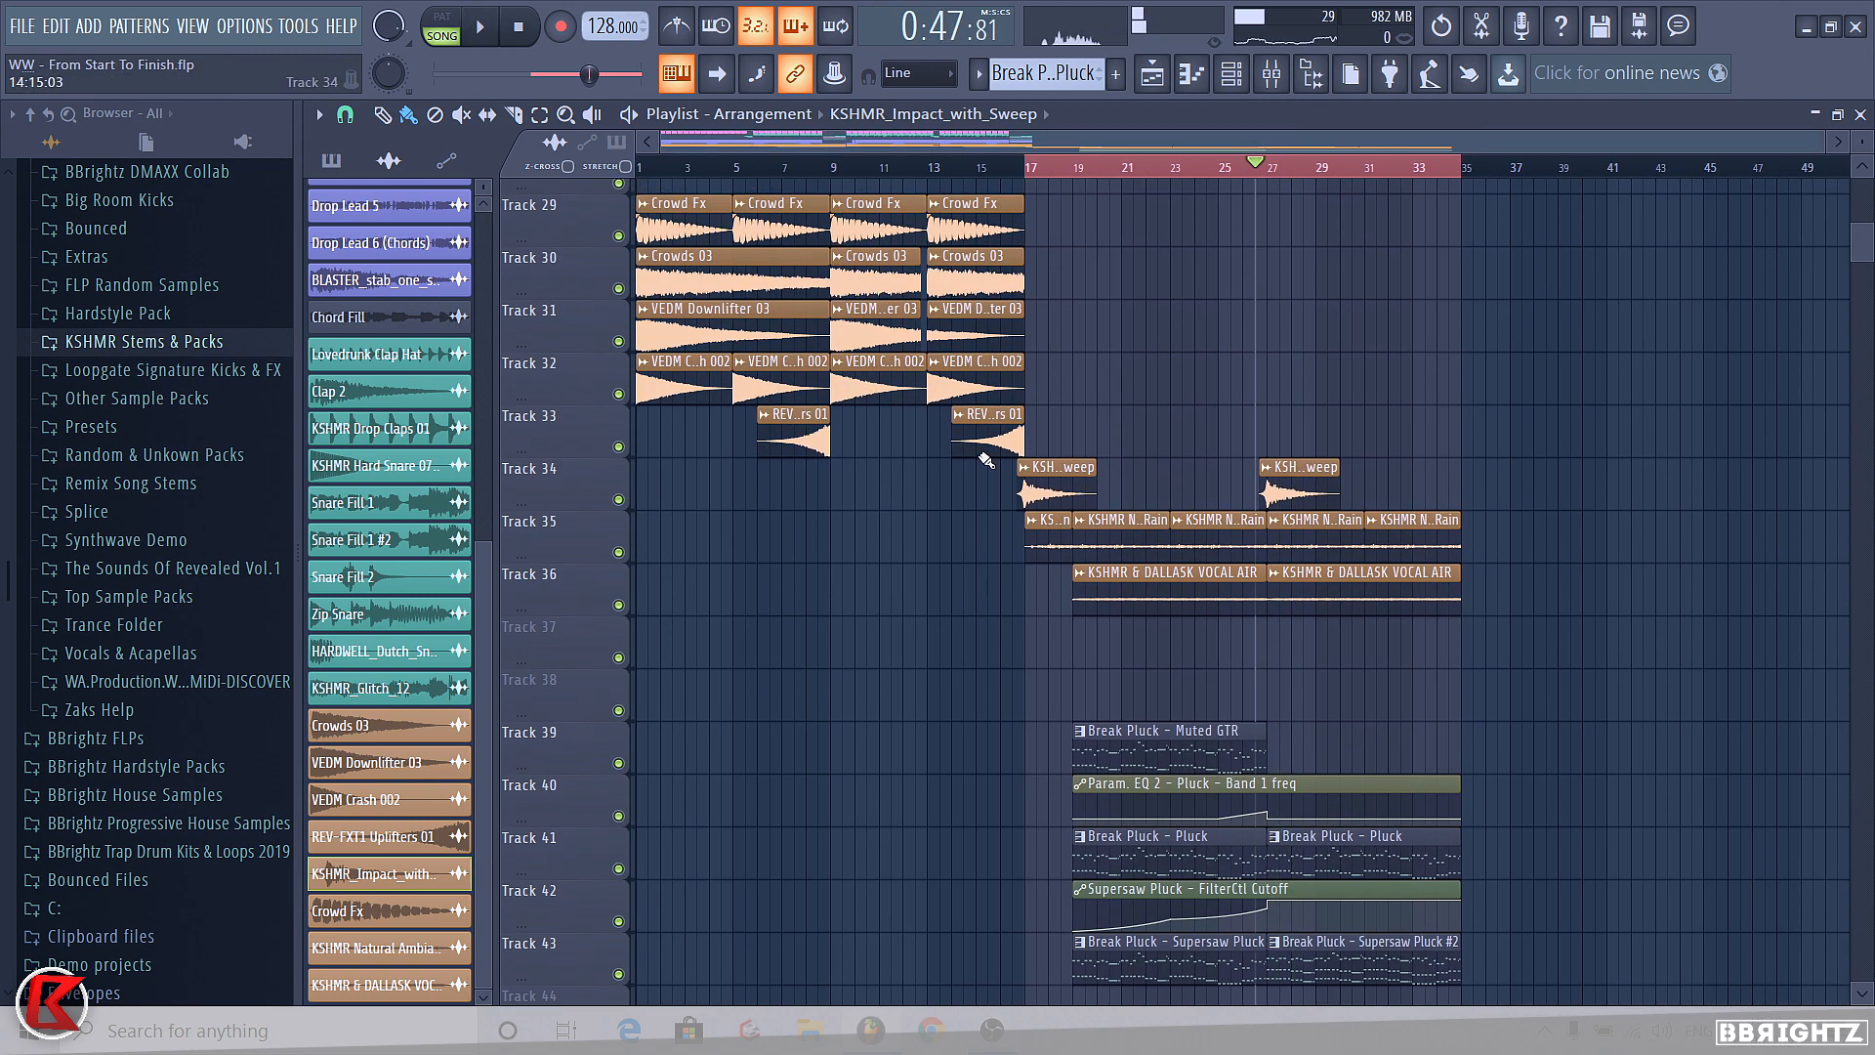
# - Copy the REV-FXT1 Uplifters 01 clip on Track 33 to bars 24–27 and lower its channel volume to about 20%
pyautogui.scroll(6, 986, 459)
pyautogui.moveTo(986, 435); pyautogui.dragTo(1621, 358)
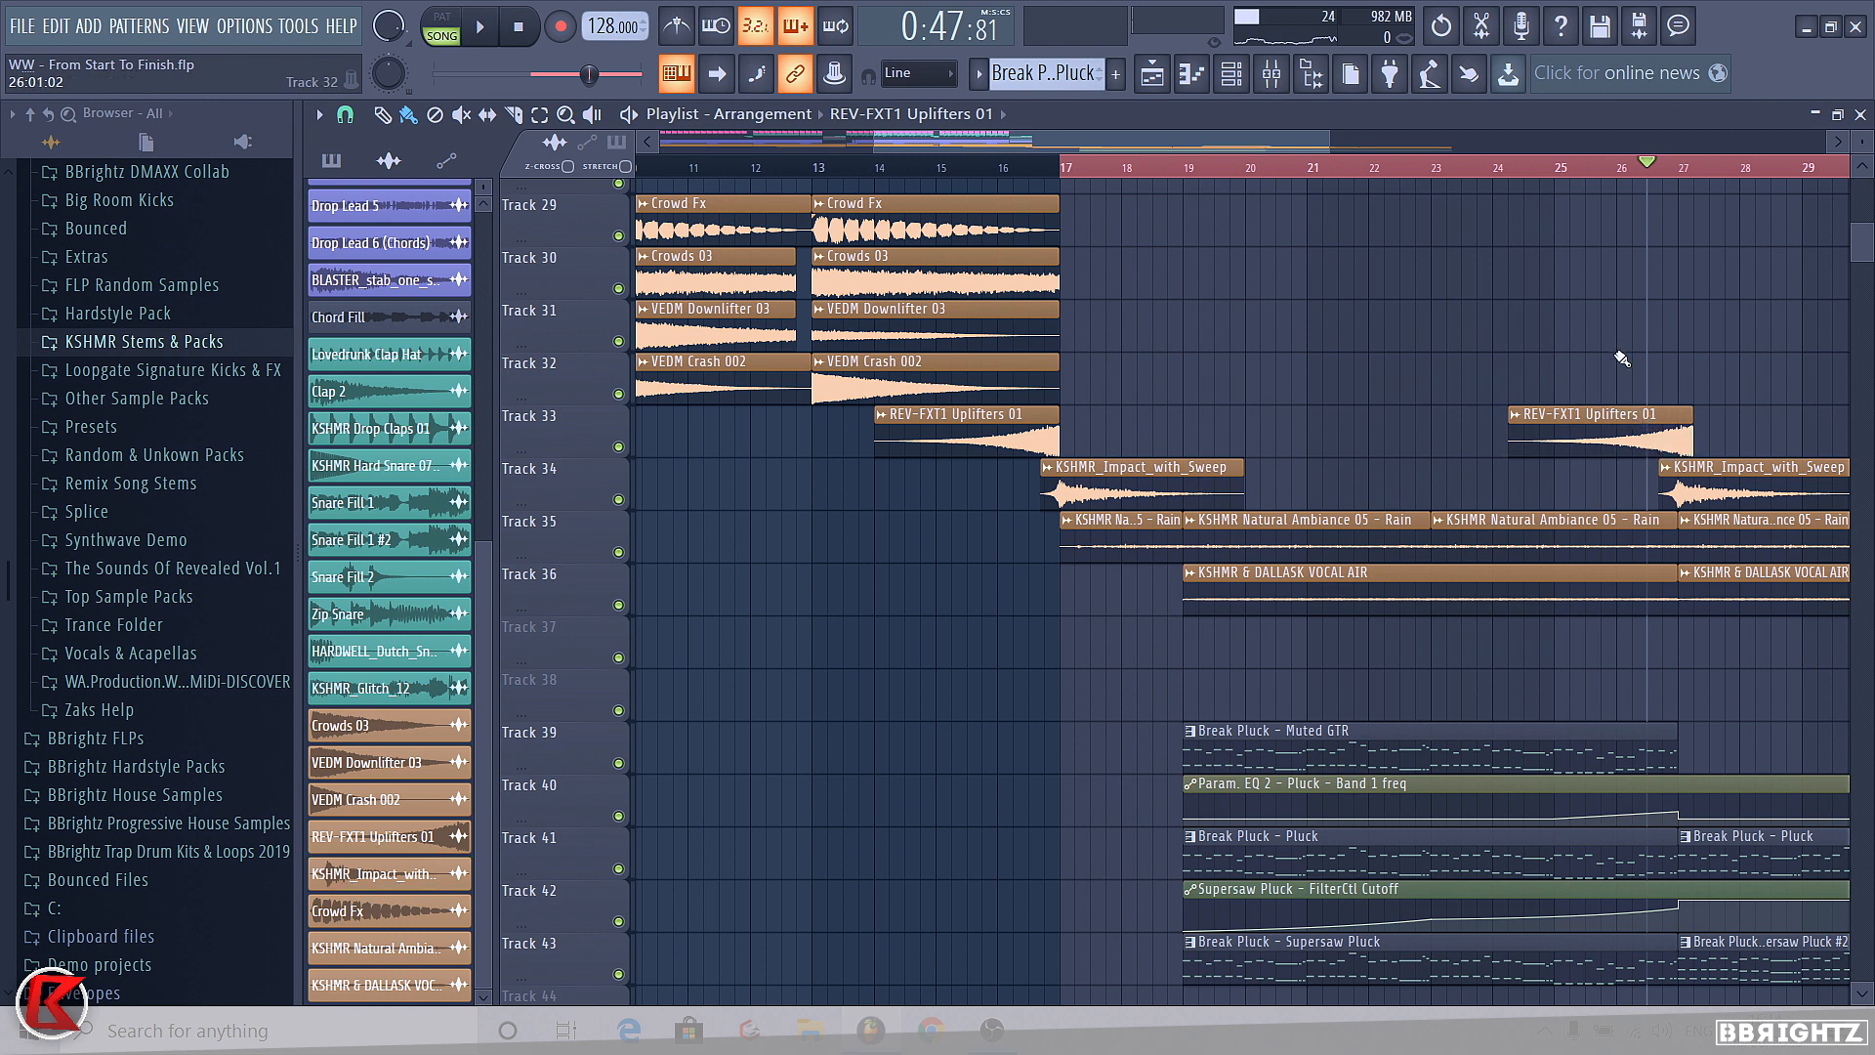
pyautogui.click(1518, 169)
pyautogui.press('space')
pyautogui.scroll(-4, 1475, 420)
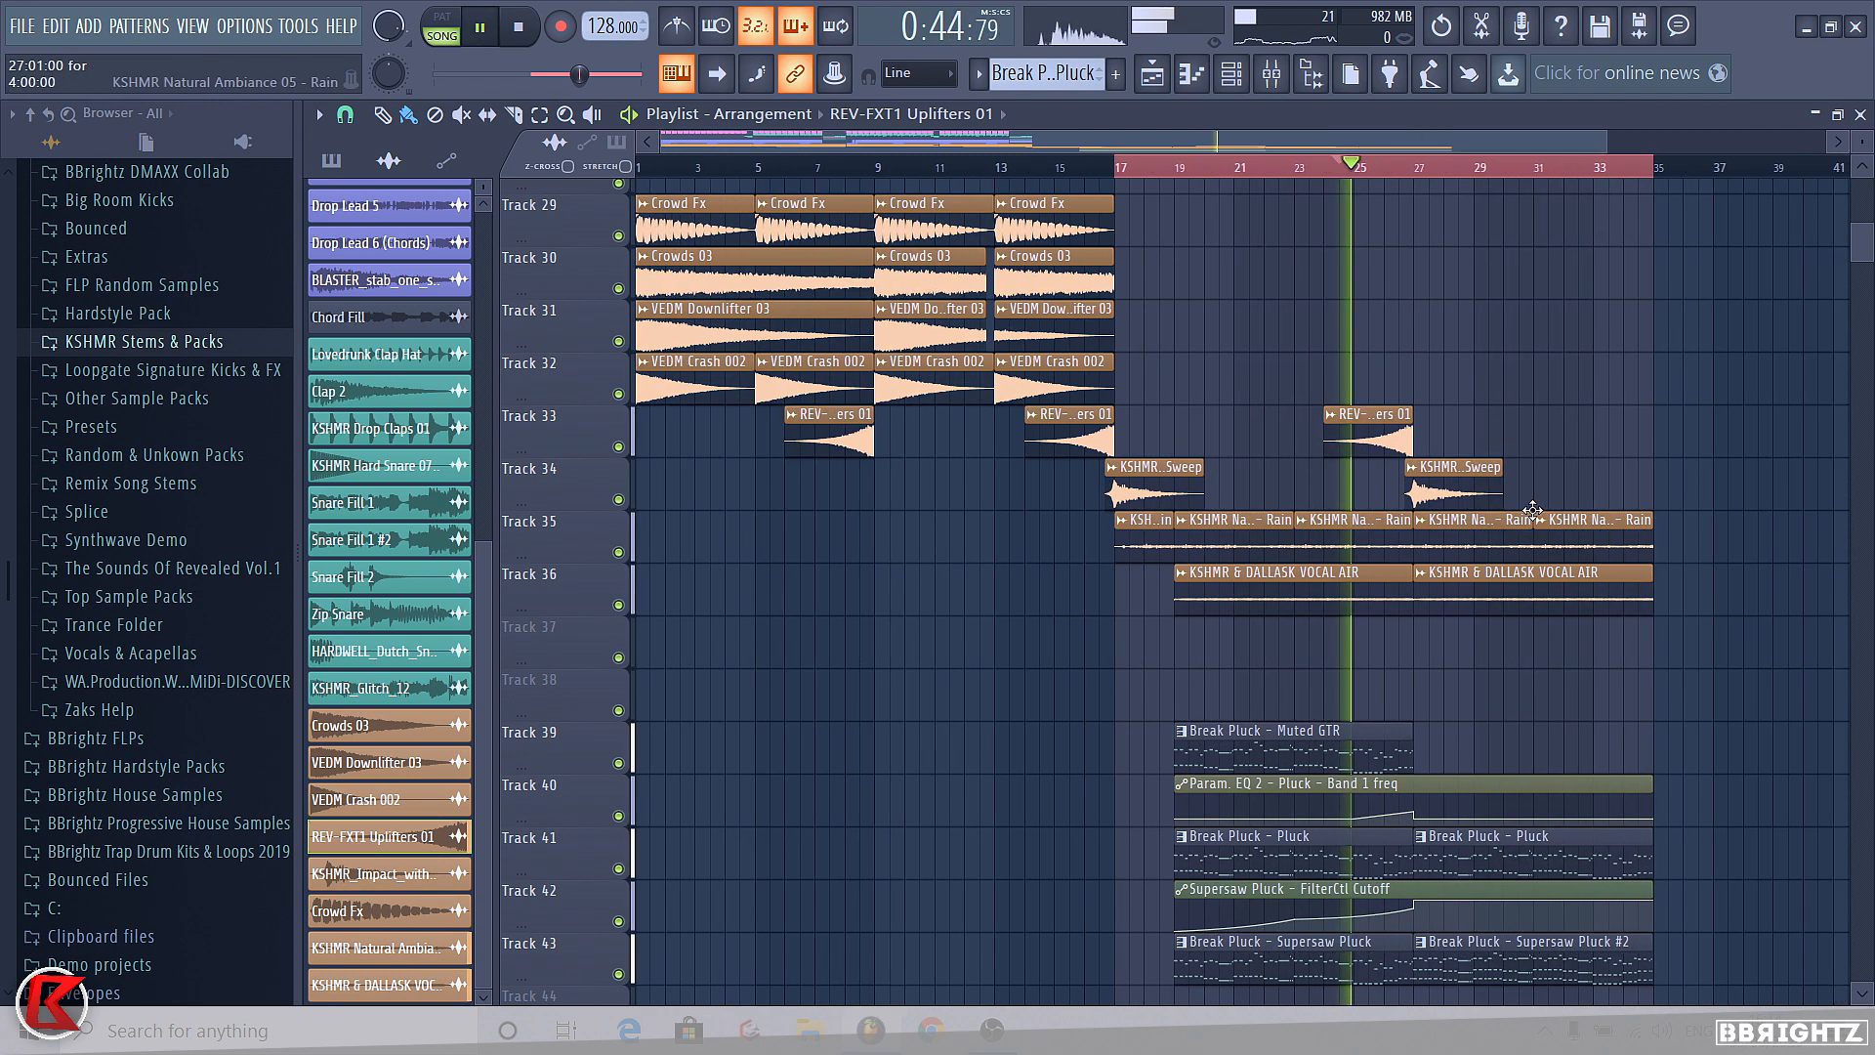
pyautogui.doubleClick(1367, 440)
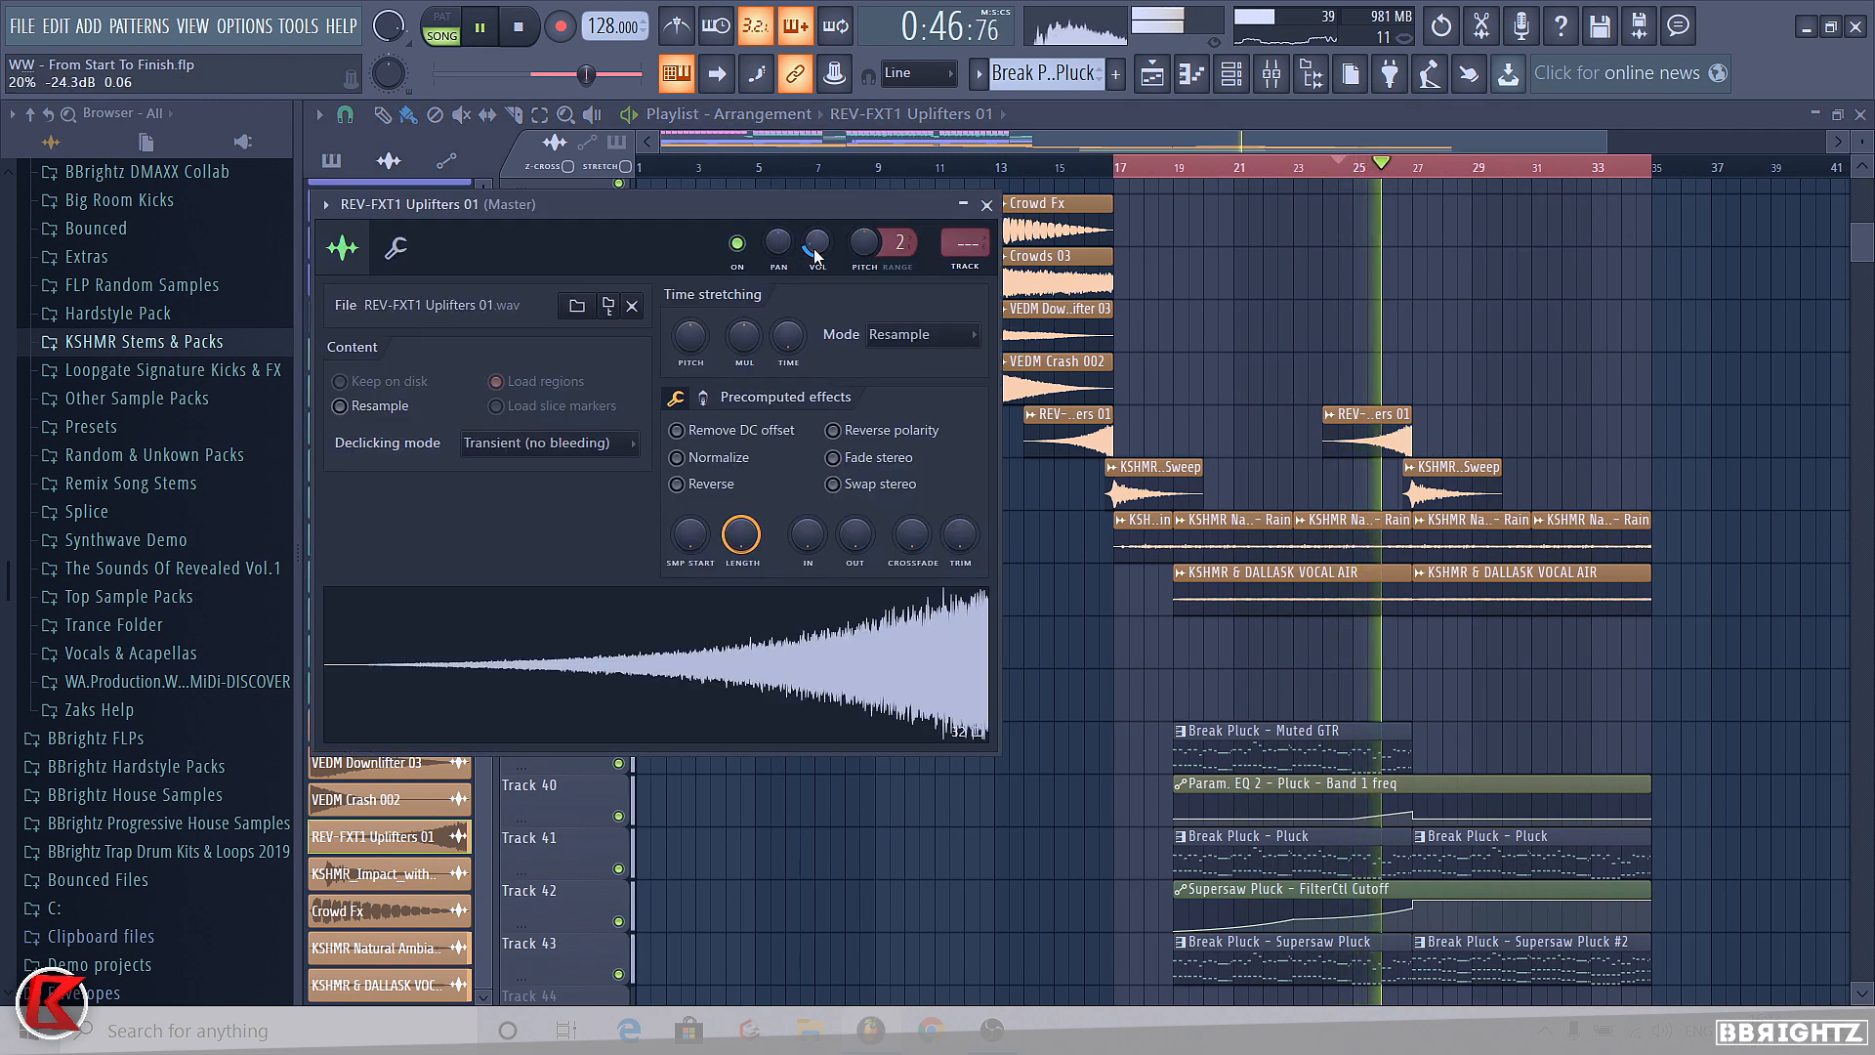
pyautogui.click(1067, 381)
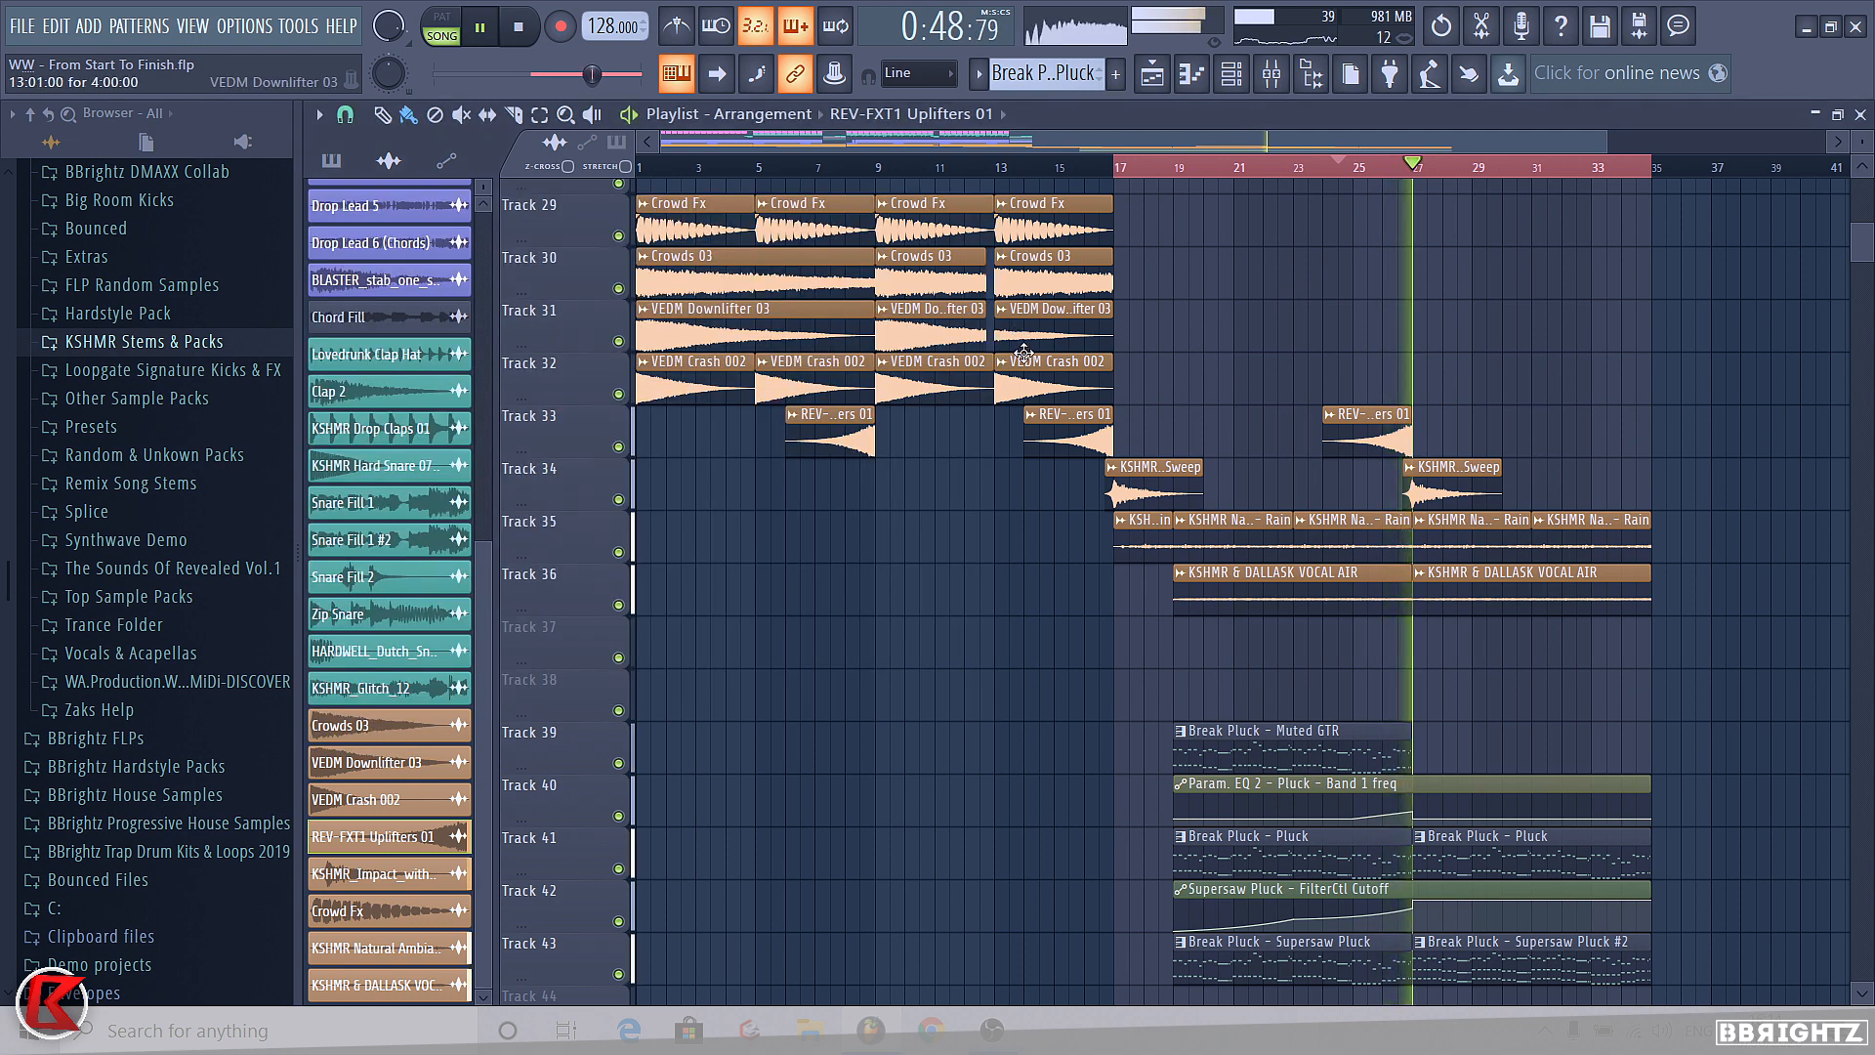
# - Place a copy of VEDM Crash 002 on Track 32 at bar 27 and listen to the second half of the break
pyautogui.scroll(4, 1068, 586)
pyautogui.click(1416, 590)
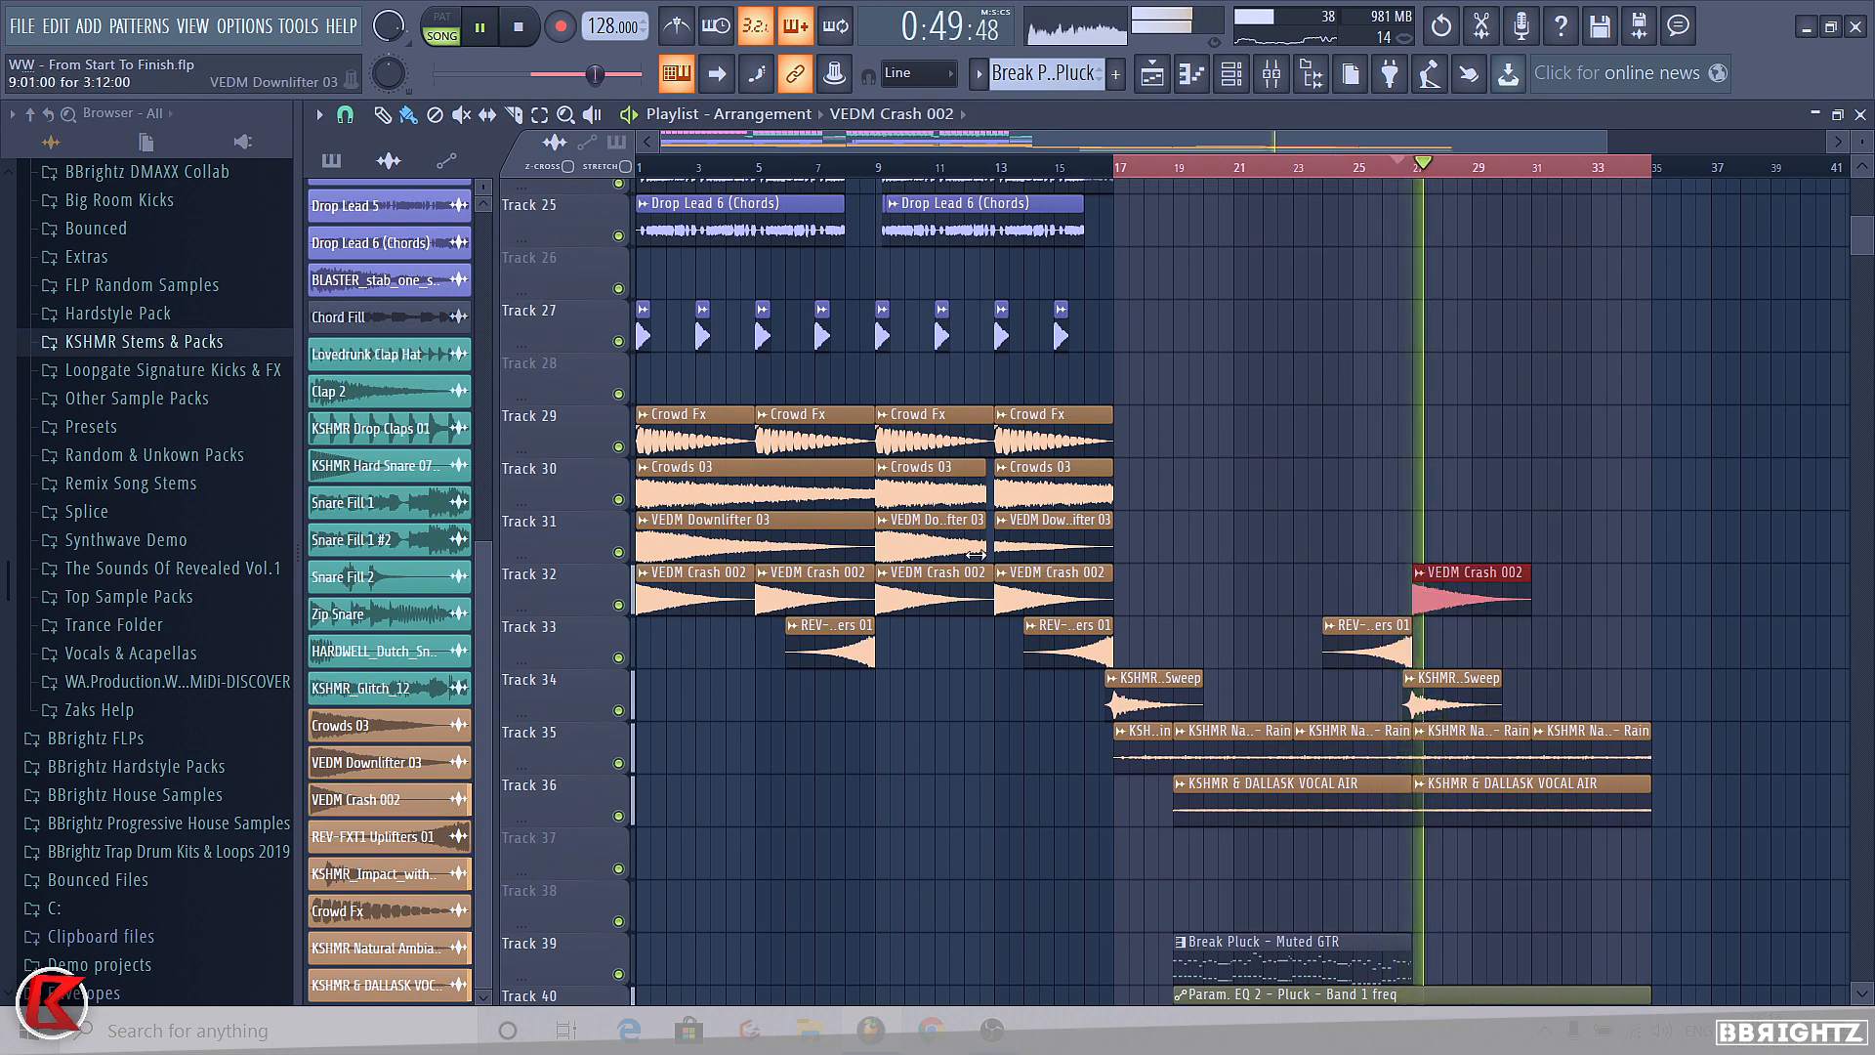
pyautogui.scroll(1, 1098, 467)
pyautogui.scroll(-7, 1114, 488)
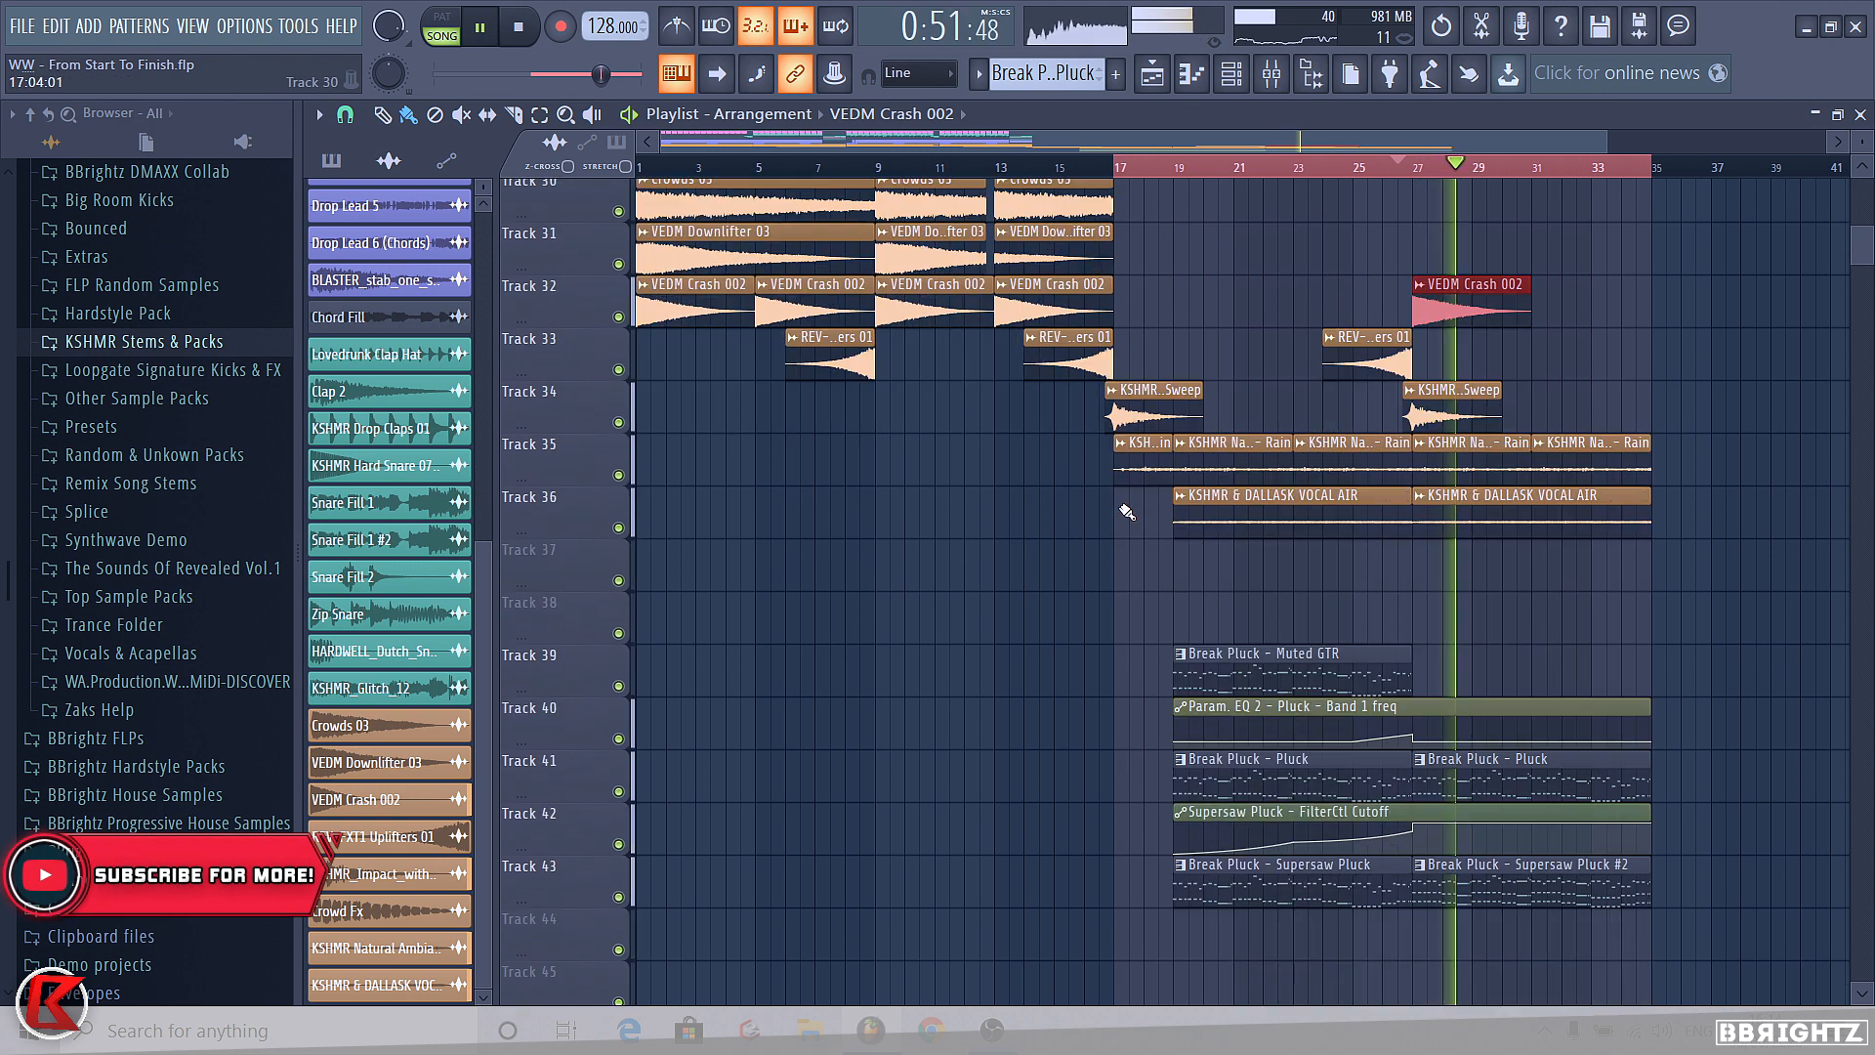
pyautogui.scroll(-1, 1367, 503)
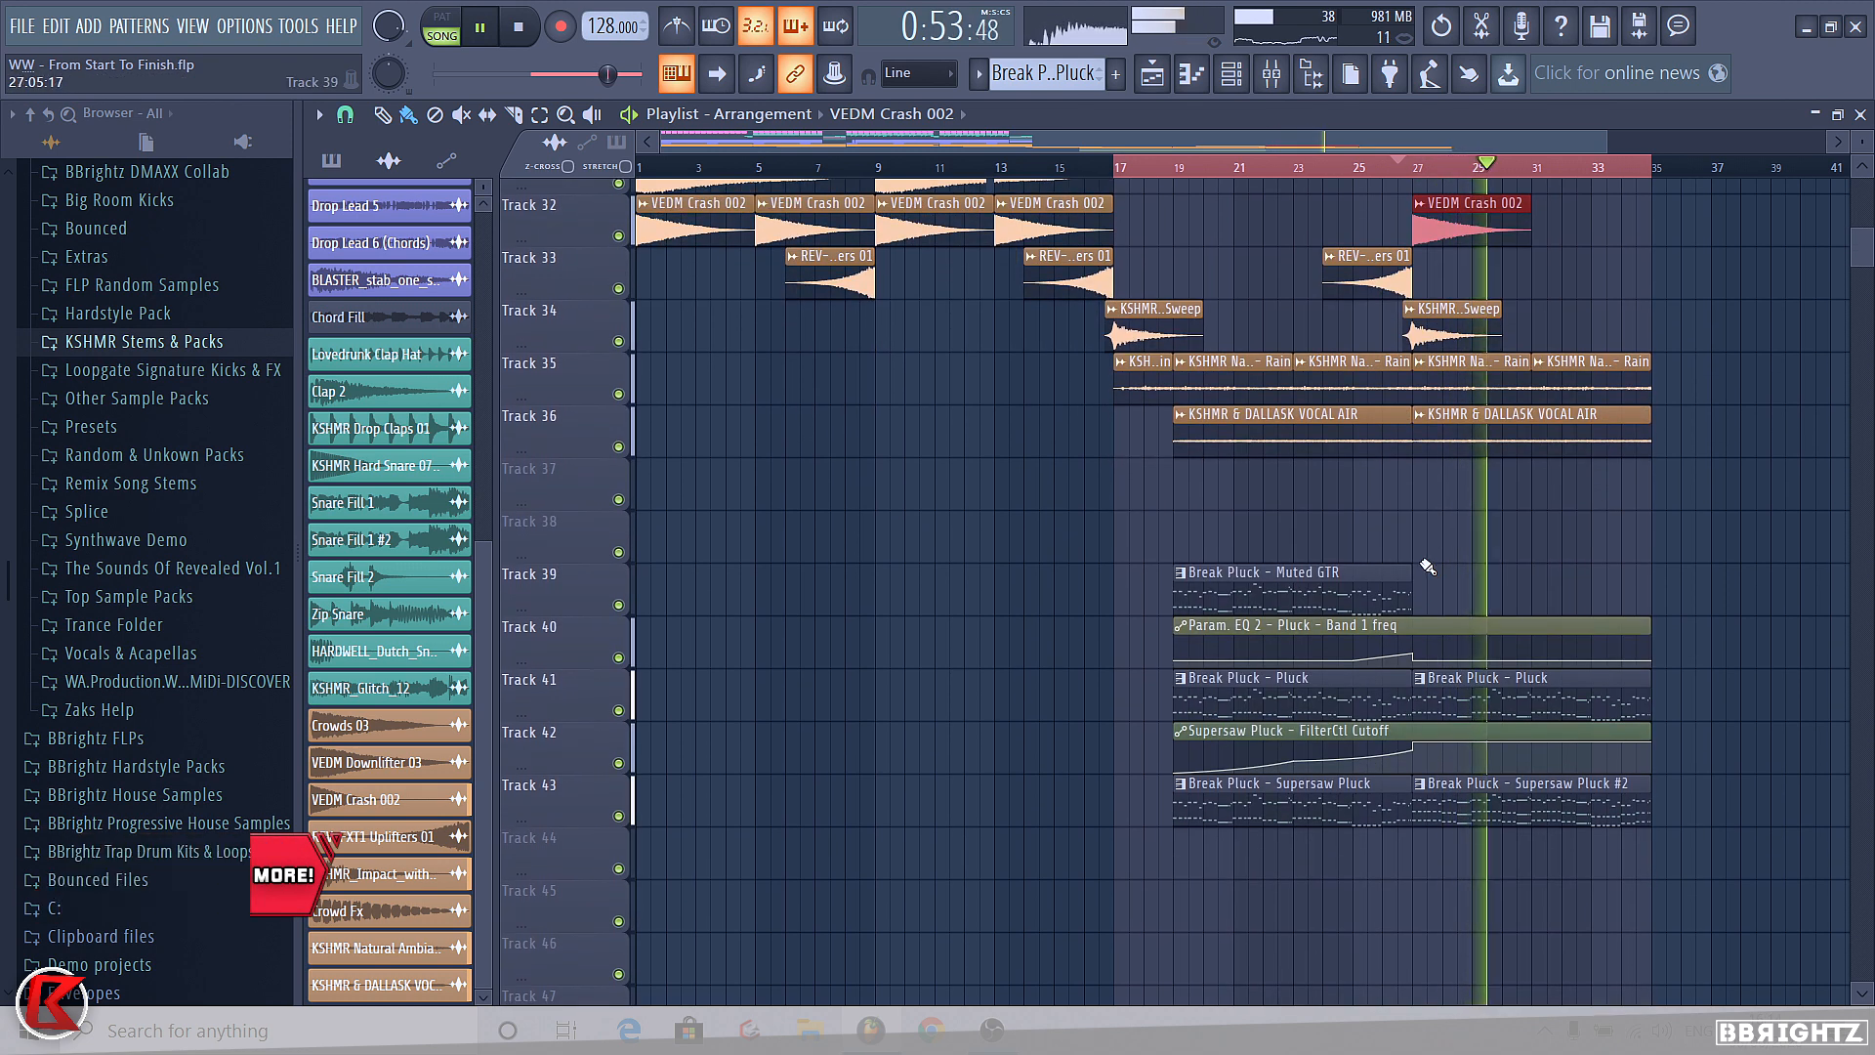
pyautogui.click(1058, 74)
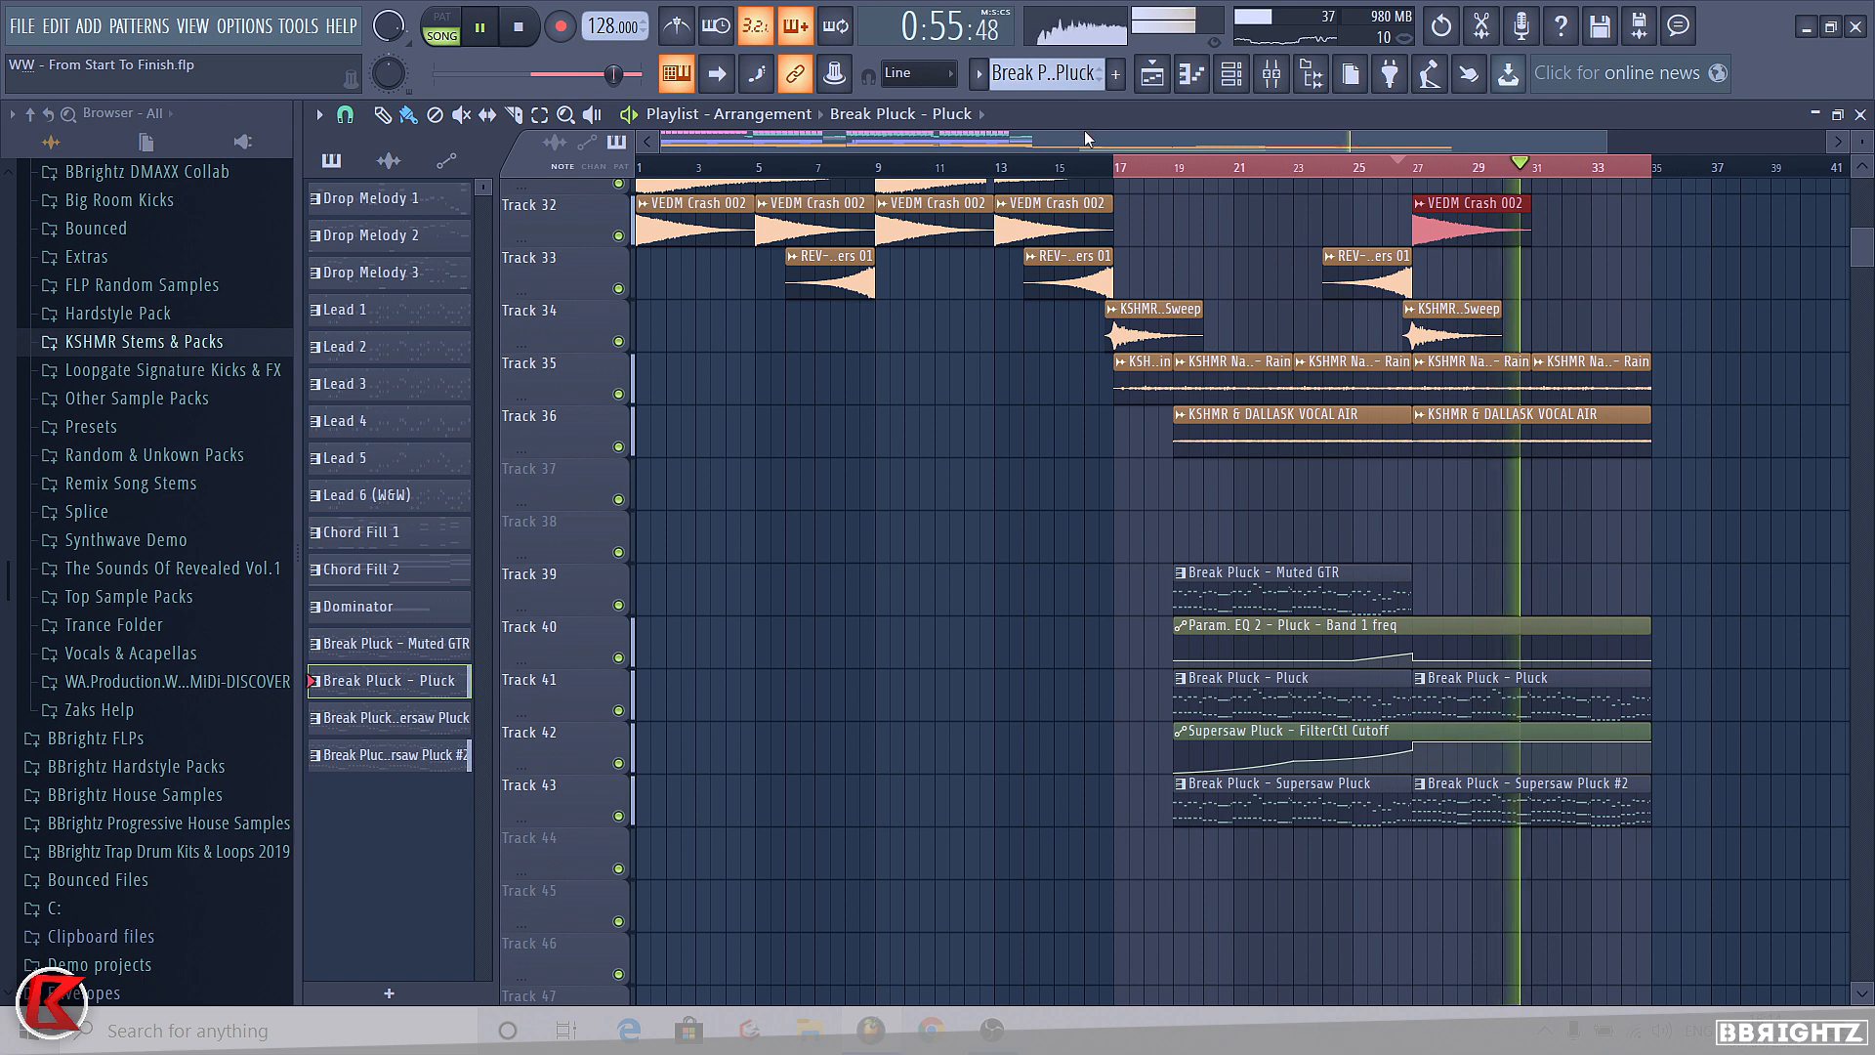
pyautogui.press('space')
# - Examine the break's arrangement across the FX, vocal, automation and pluck tracks
pyautogui.scroll(-4, 1359, 377)
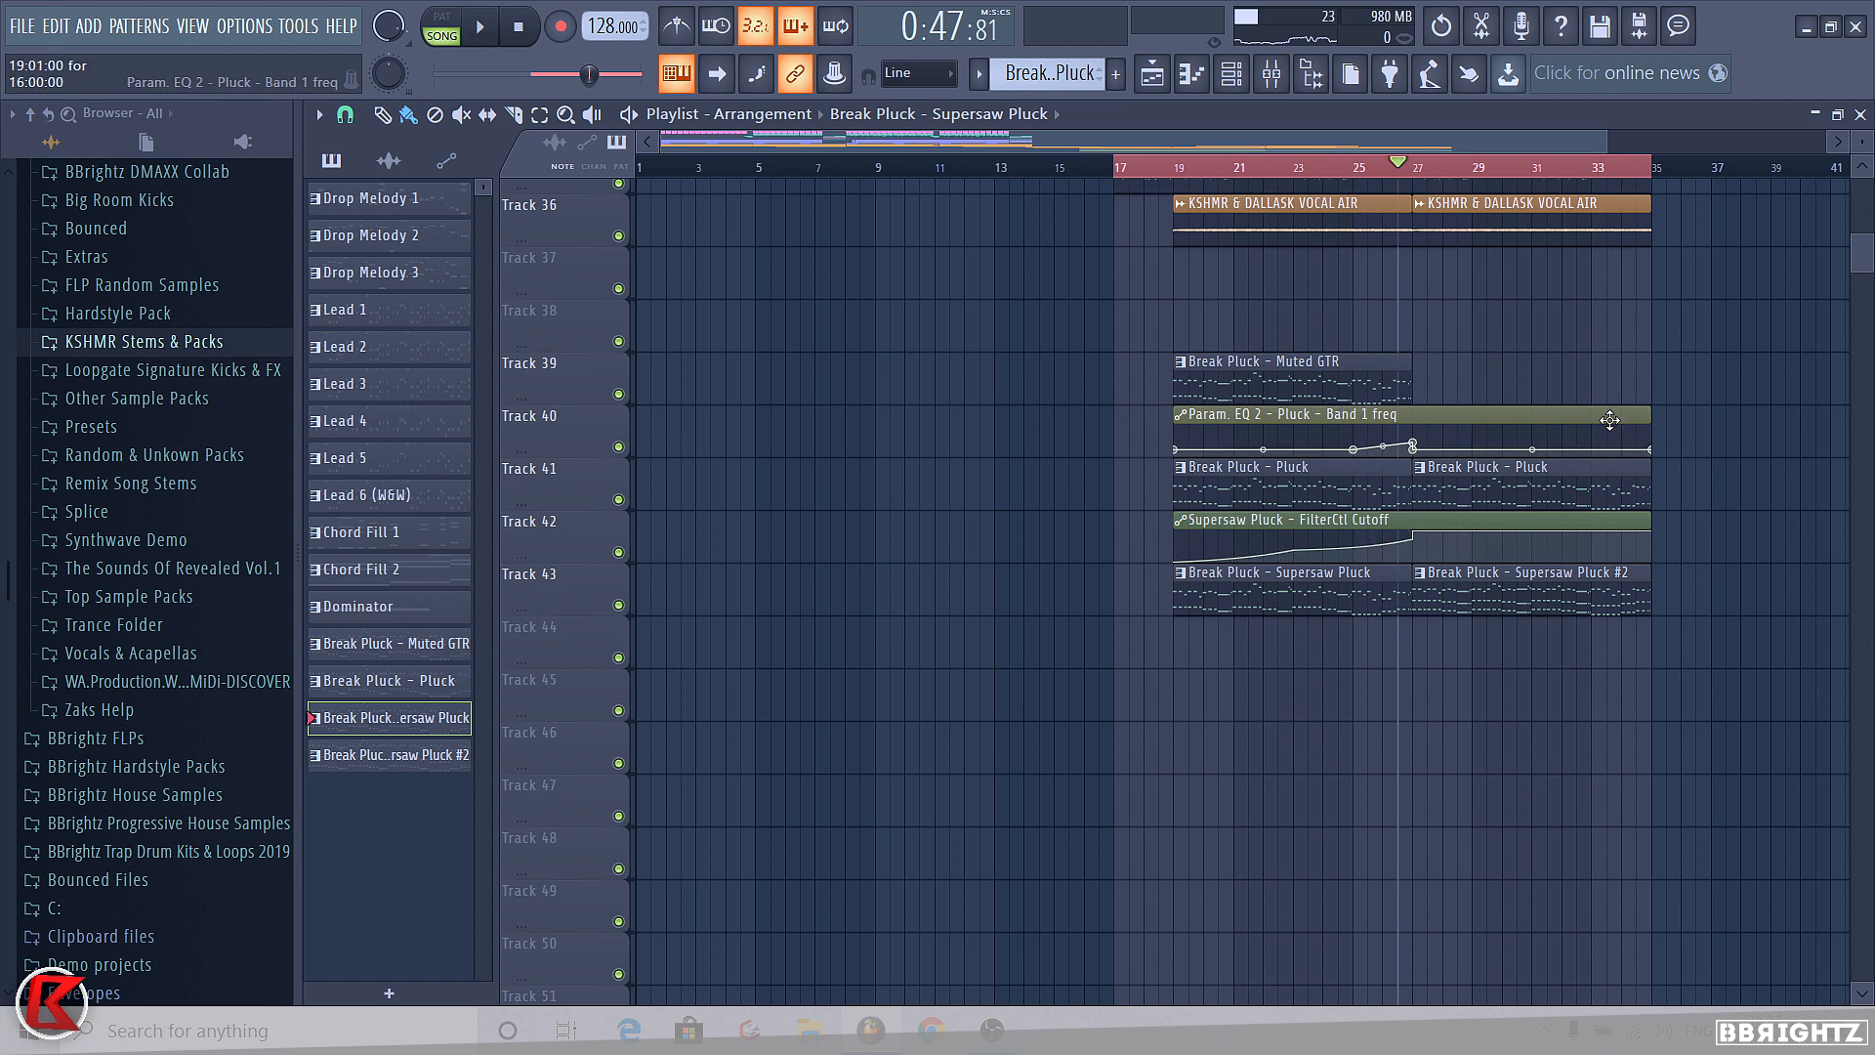
pyautogui.scroll(2, 1610, 420)
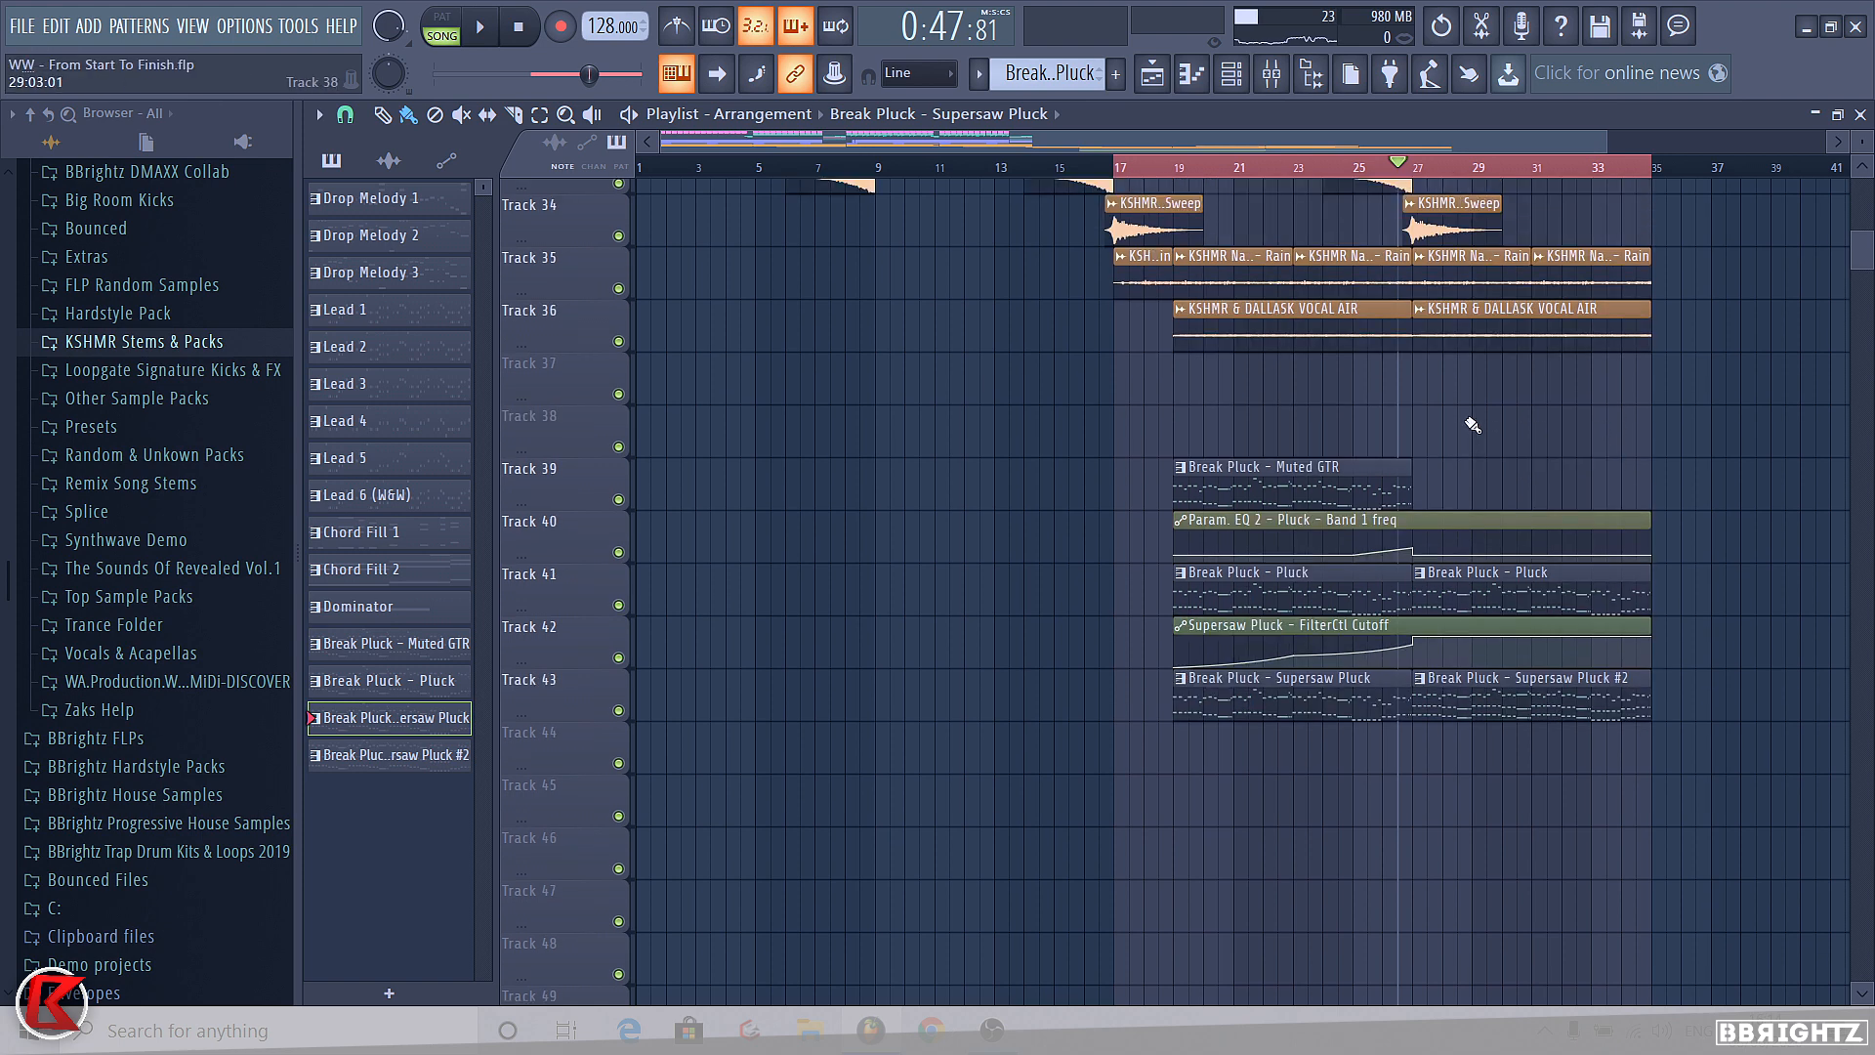
pyautogui.scroll(-2, 1472, 424)
pyautogui.scroll(8, 1828, 494)
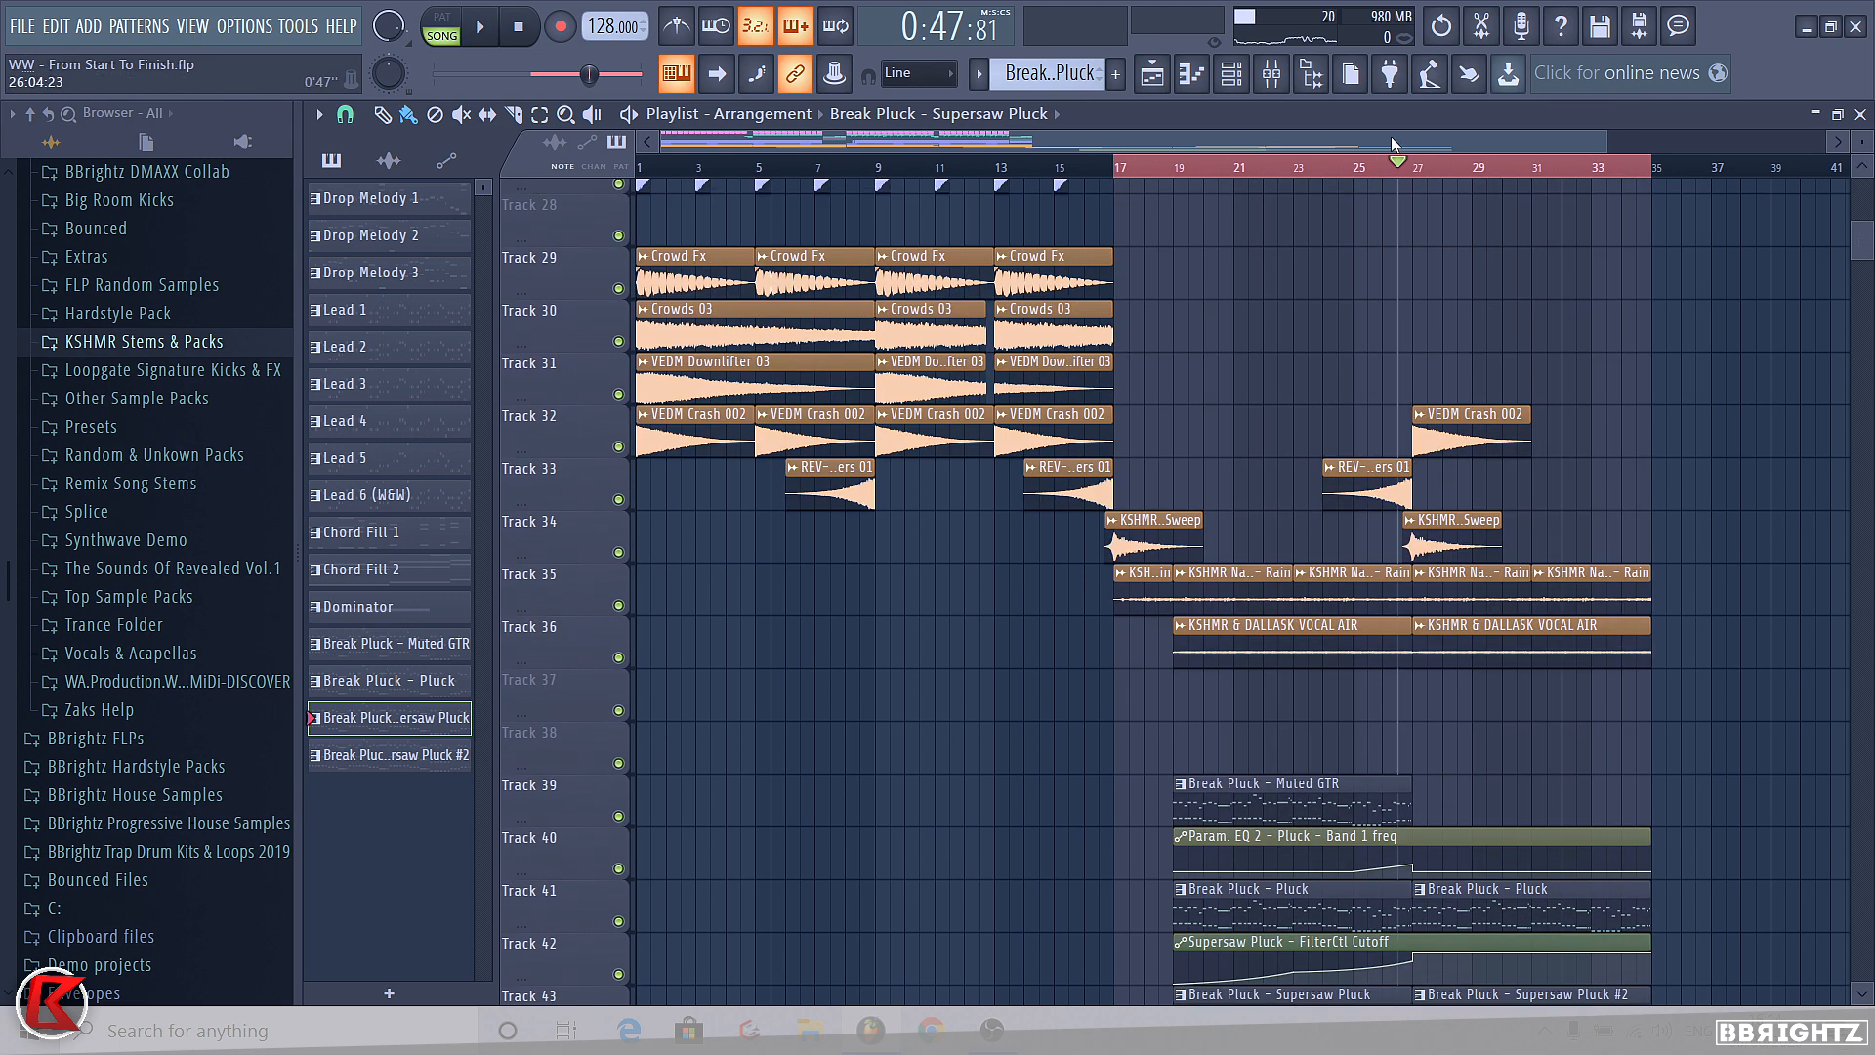
pyautogui.scroll(1, 1474, 283)
pyautogui.scroll(-9, 1514, 440)
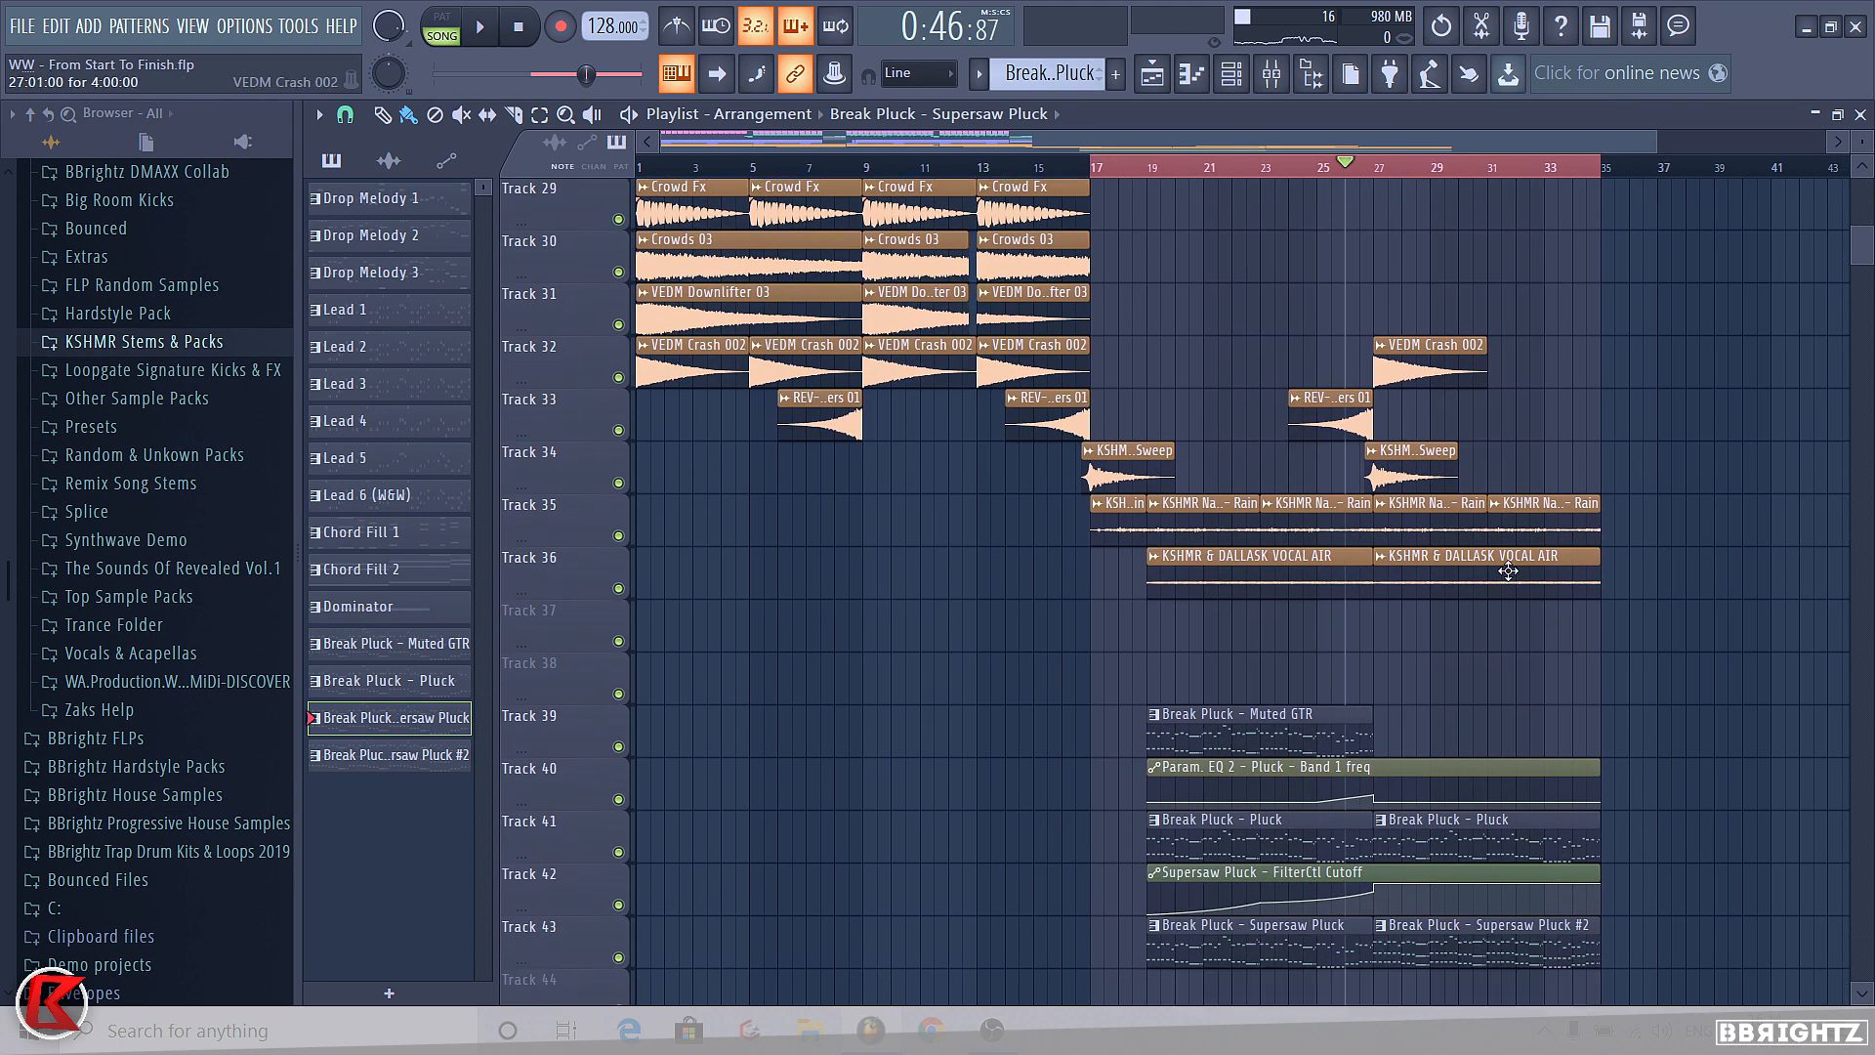
pyautogui.scroll(1, 1574, 583)
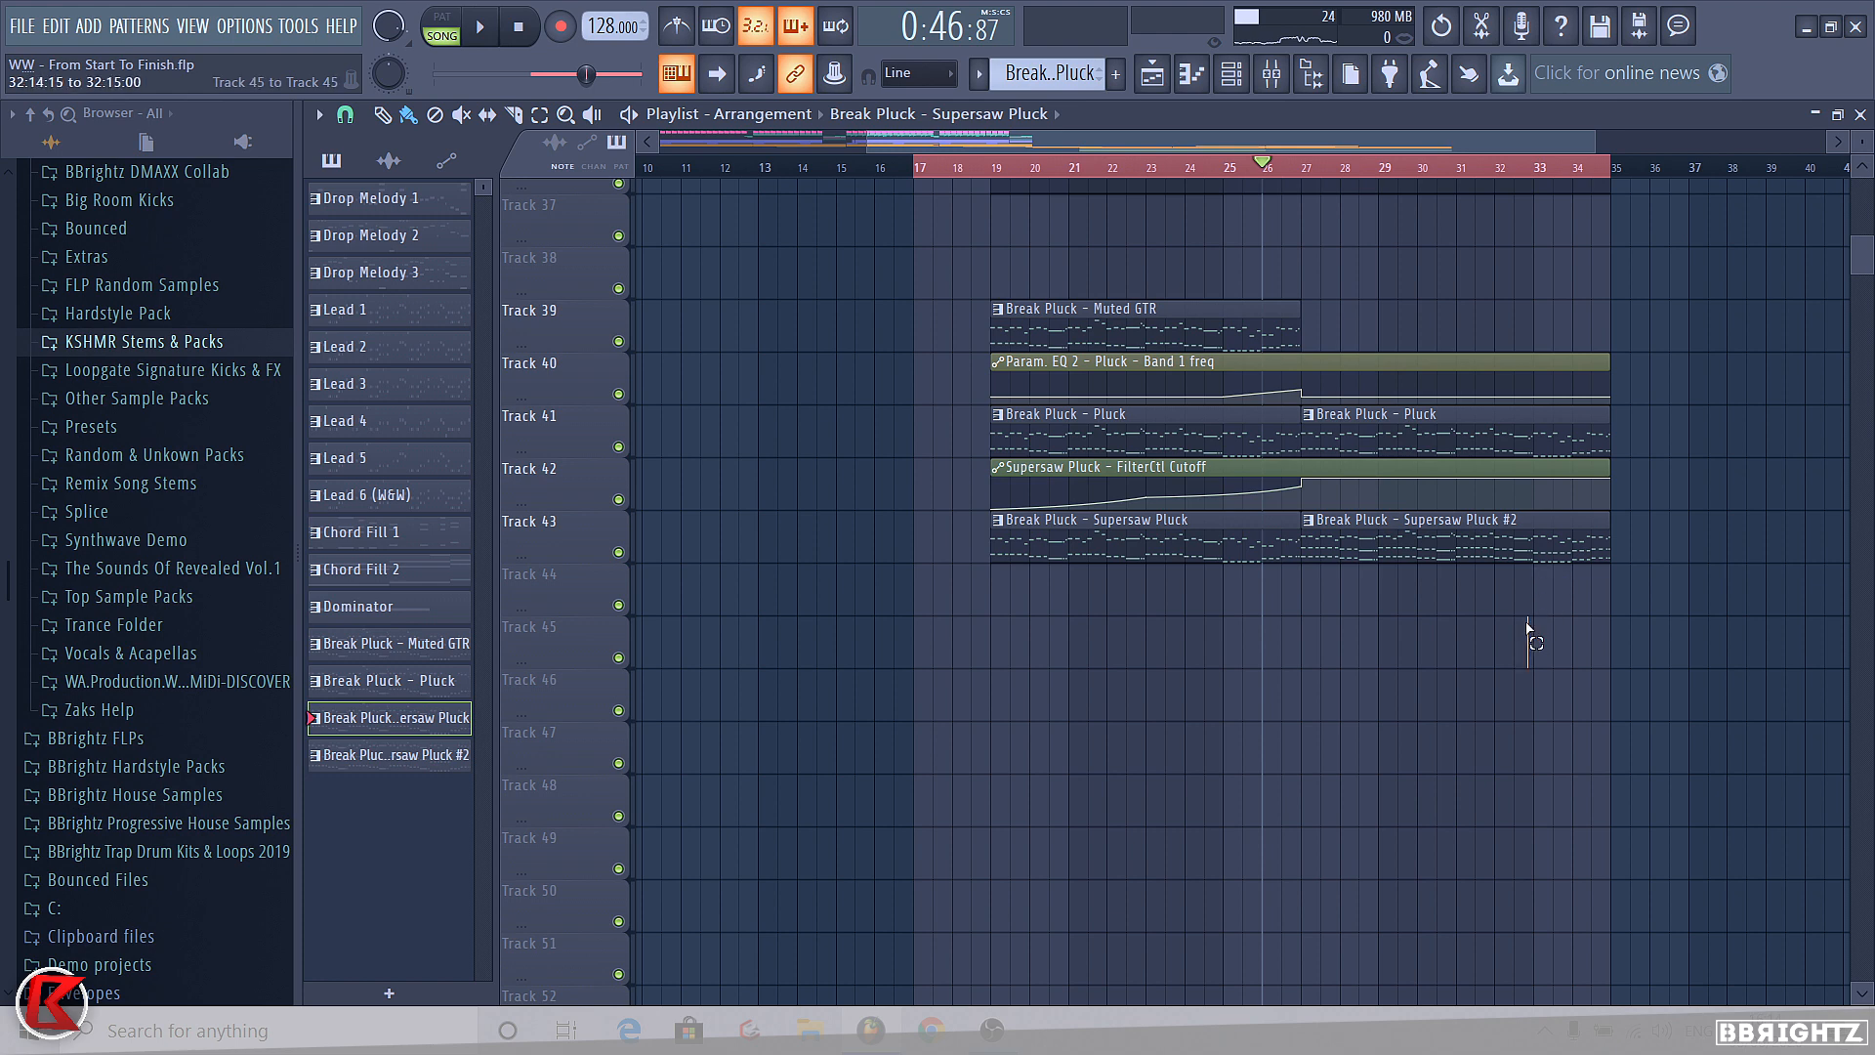
pyautogui.click(1501, 515)
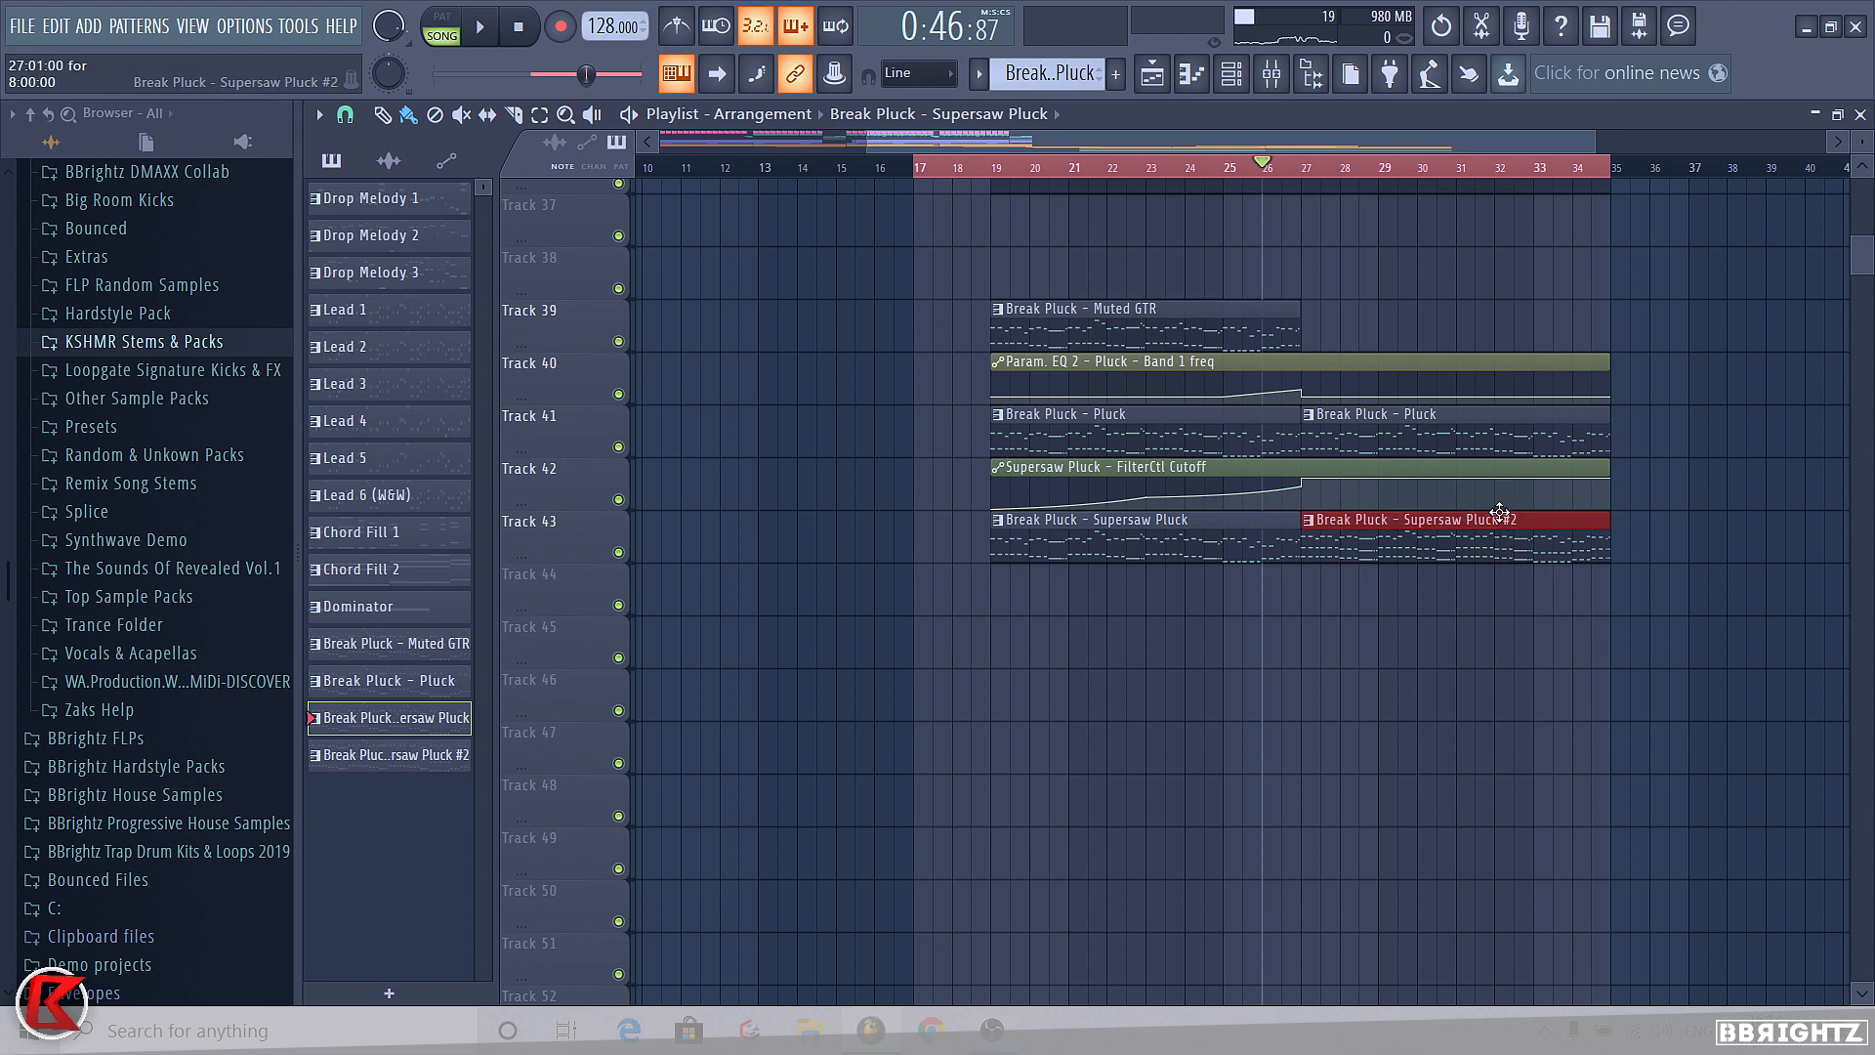
# - Add StiickzZ - Riser 10 C# 128BPM 16Bars to Track 38 at bar 19 and apply a fade-in in its sample settings
pyautogui.scroll(4, 1404, 497)
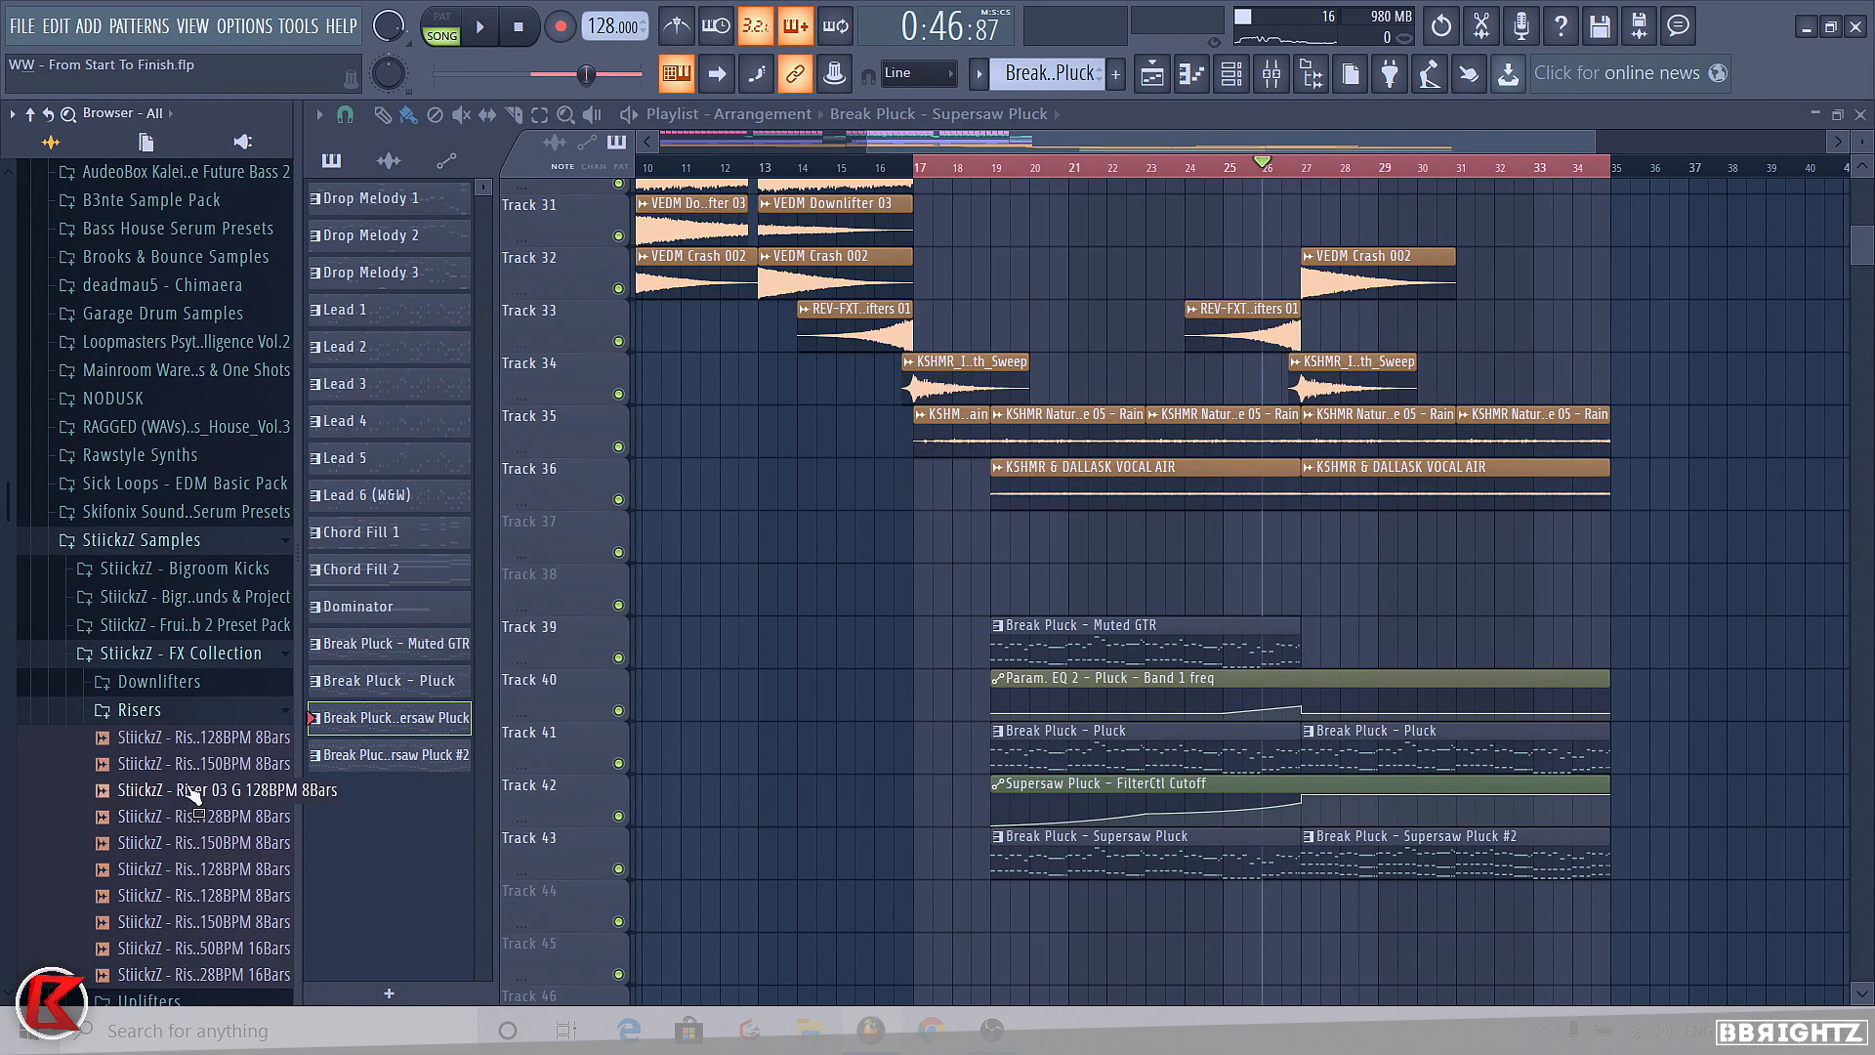
pyautogui.scroll(-5, 186, 786)
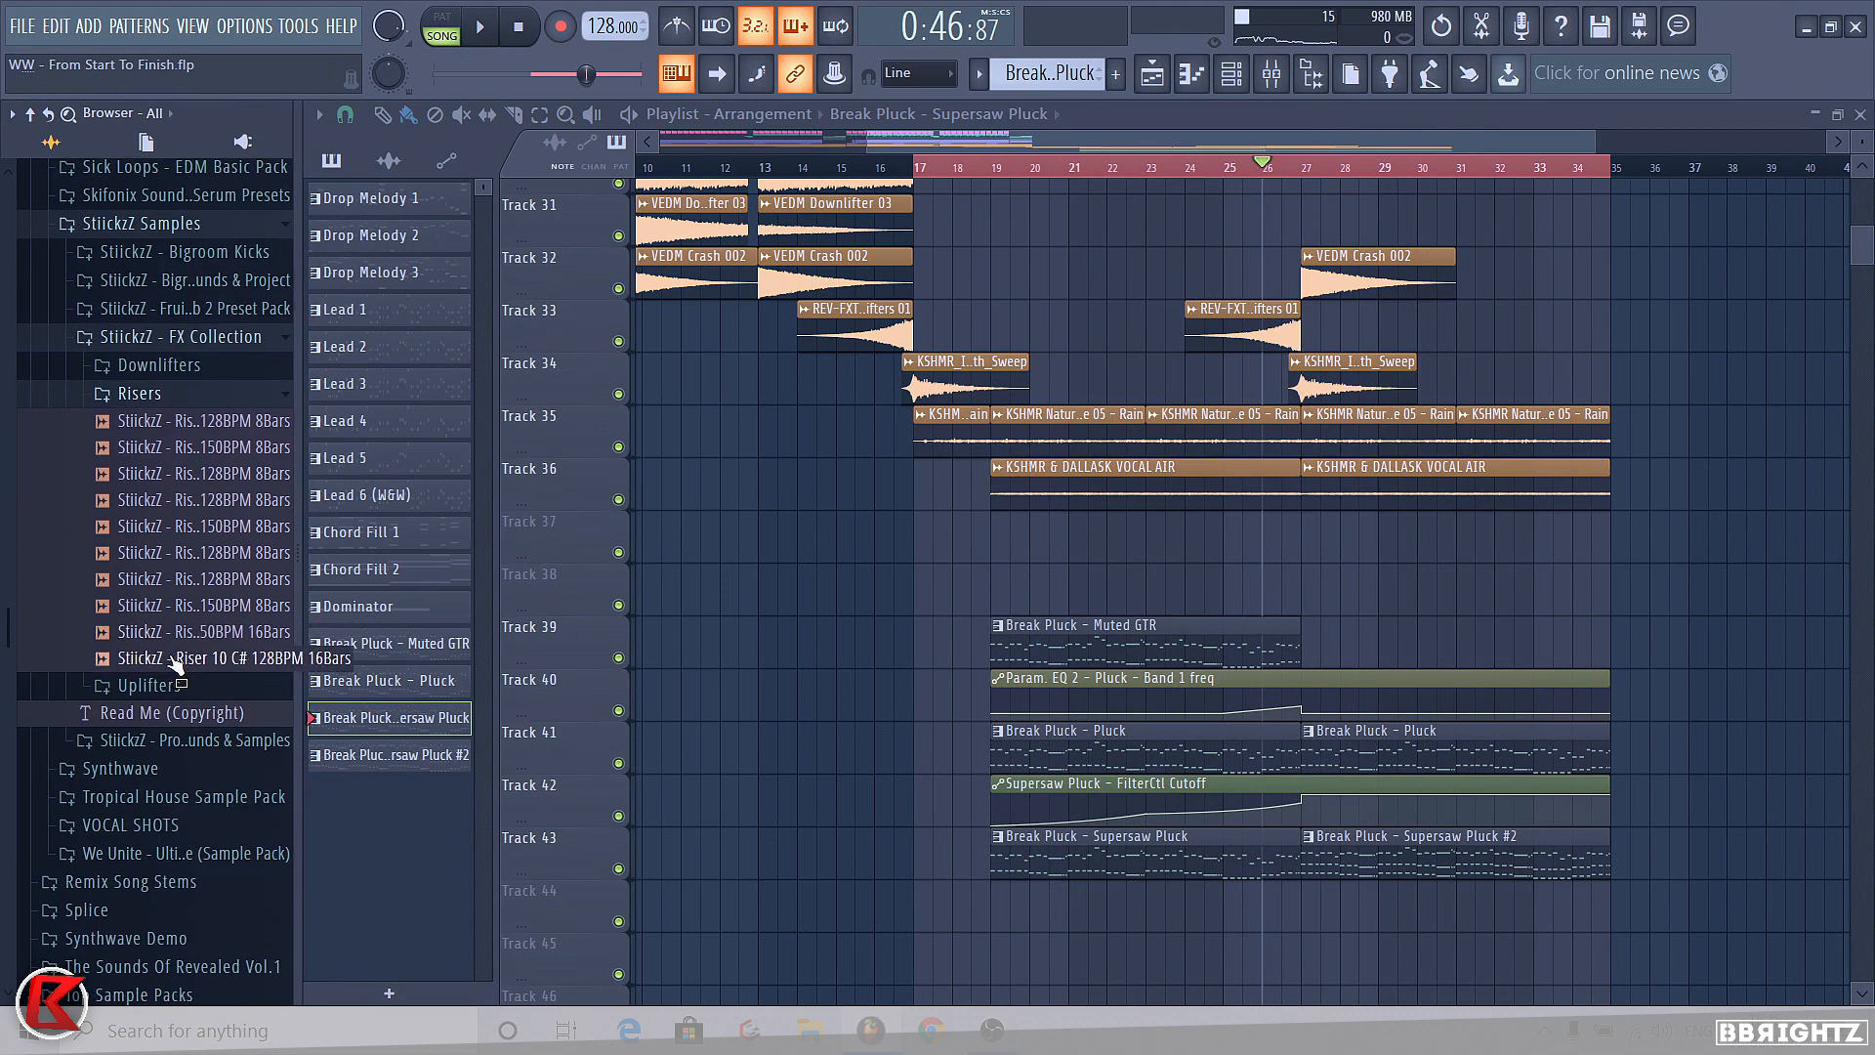
pyautogui.moveTo(173, 661); pyautogui.dragTo(1001, 611)
pyautogui.doubleClick(1249, 580)
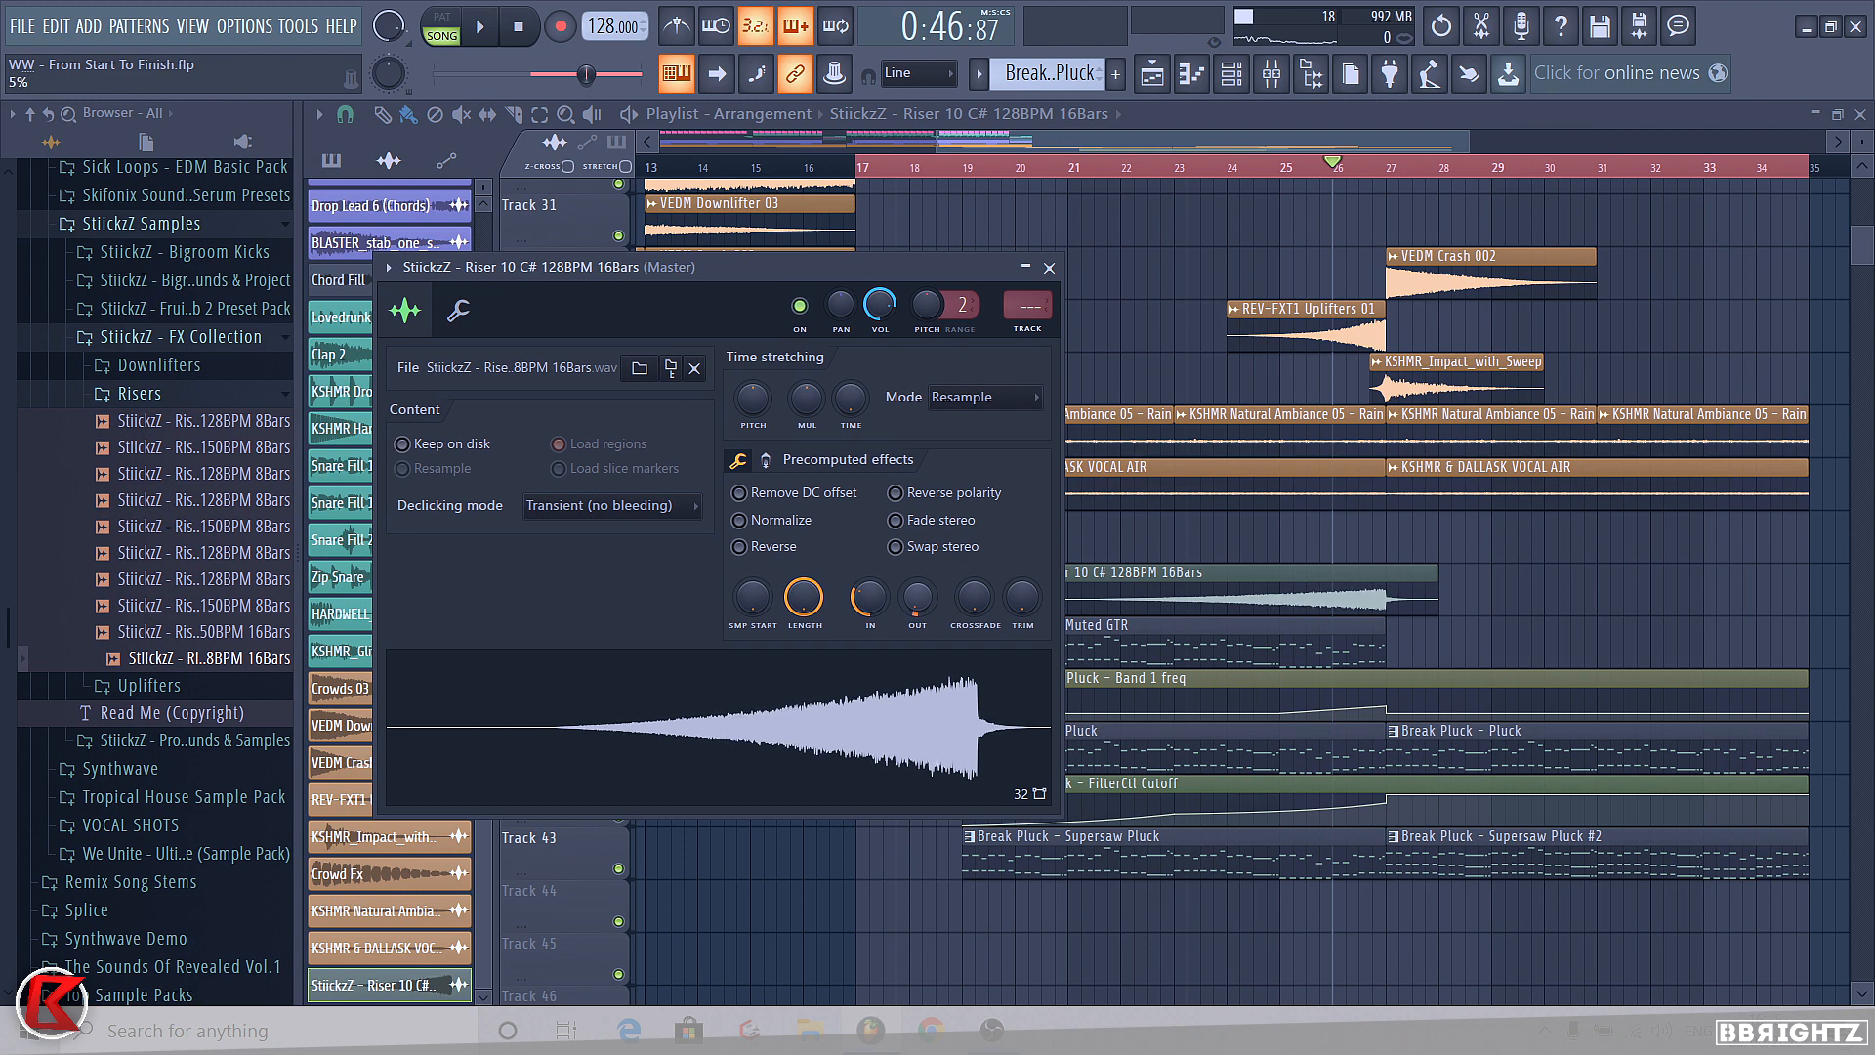
pyautogui.press('Escape')
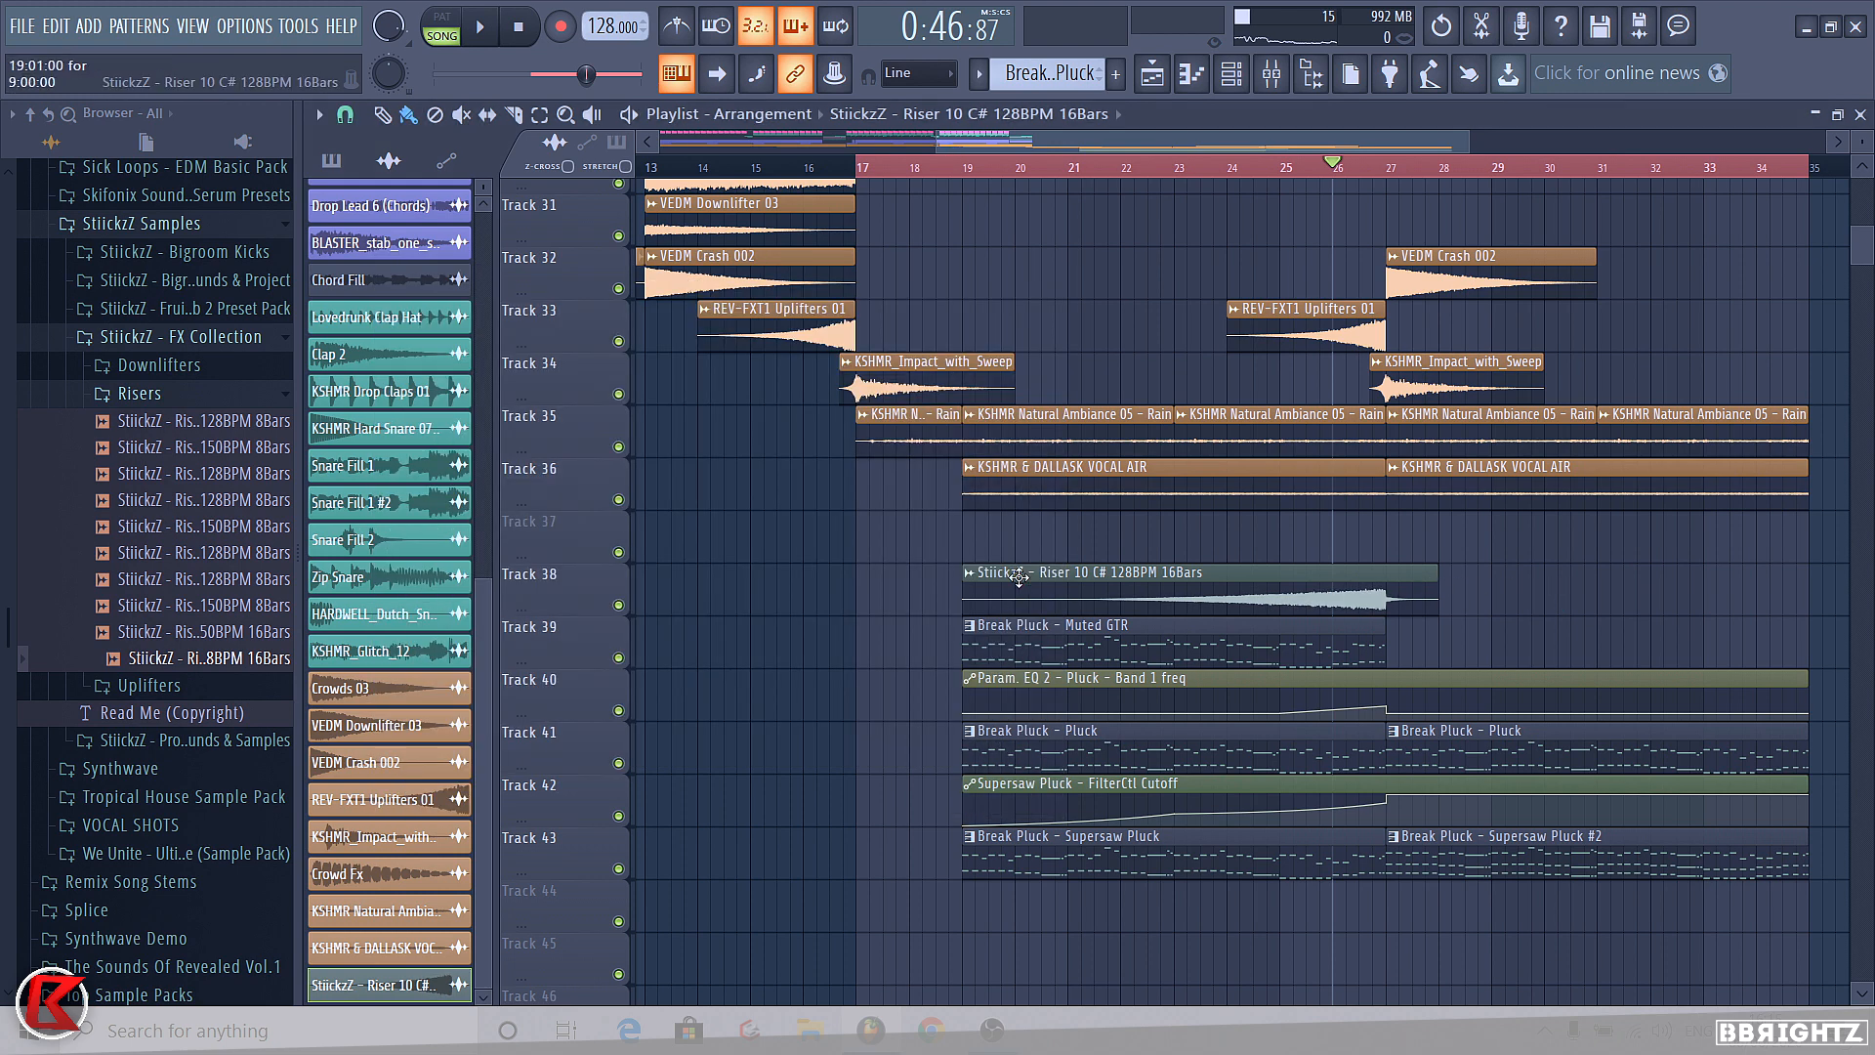
# - Recolor the riser clip orange to match the other FX clips and move it up to Track 37
pyautogui.click(969, 572)
pyautogui.click(1029, 702)
pyautogui.click(1038, 678)
pyautogui.moveTo(1033, 584); pyautogui.dragTo(1044, 539)
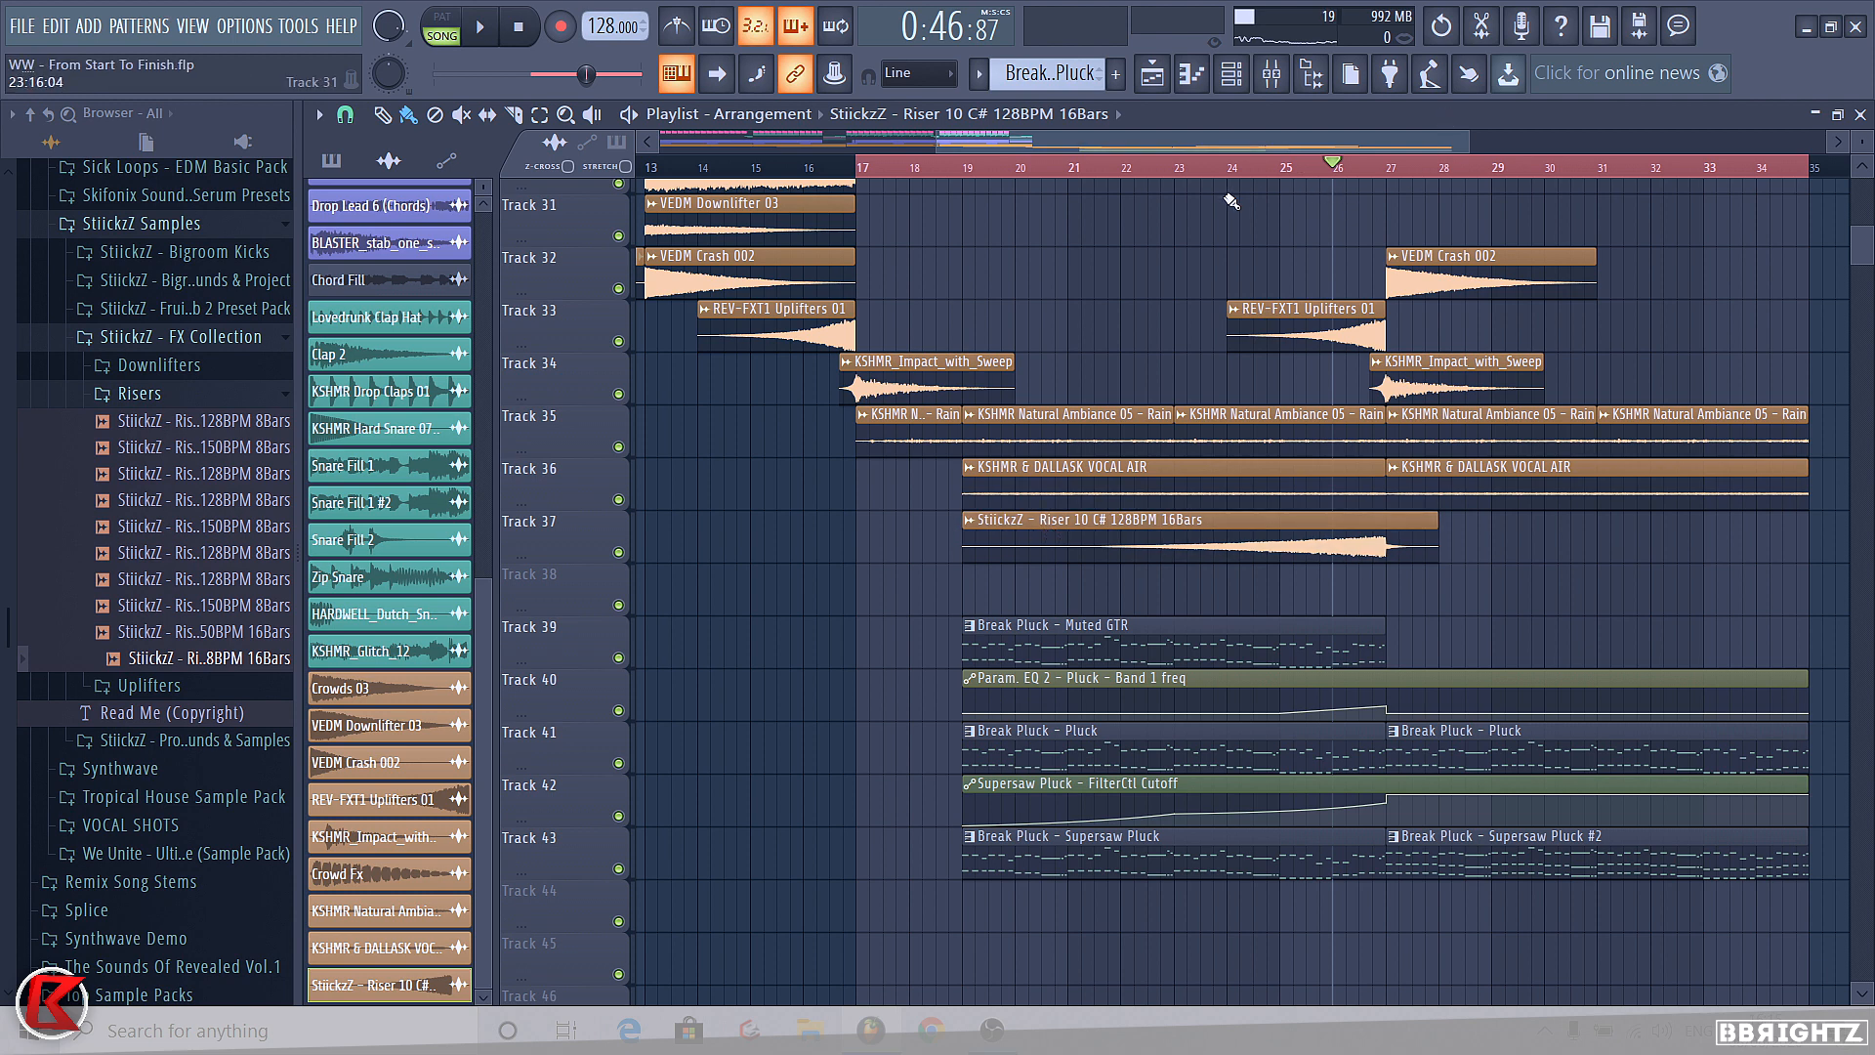
# - Lower the riser's channel volume to about 11% during playback from bar 24 and compare the build with and without it
pyautogui.click(1232, 167)
pyautogui.press('space')
pyautogui.doubleClick(1214, 525)
pyautogui.moveTo(880, 305); pyautogui.dragTo(880, 332)
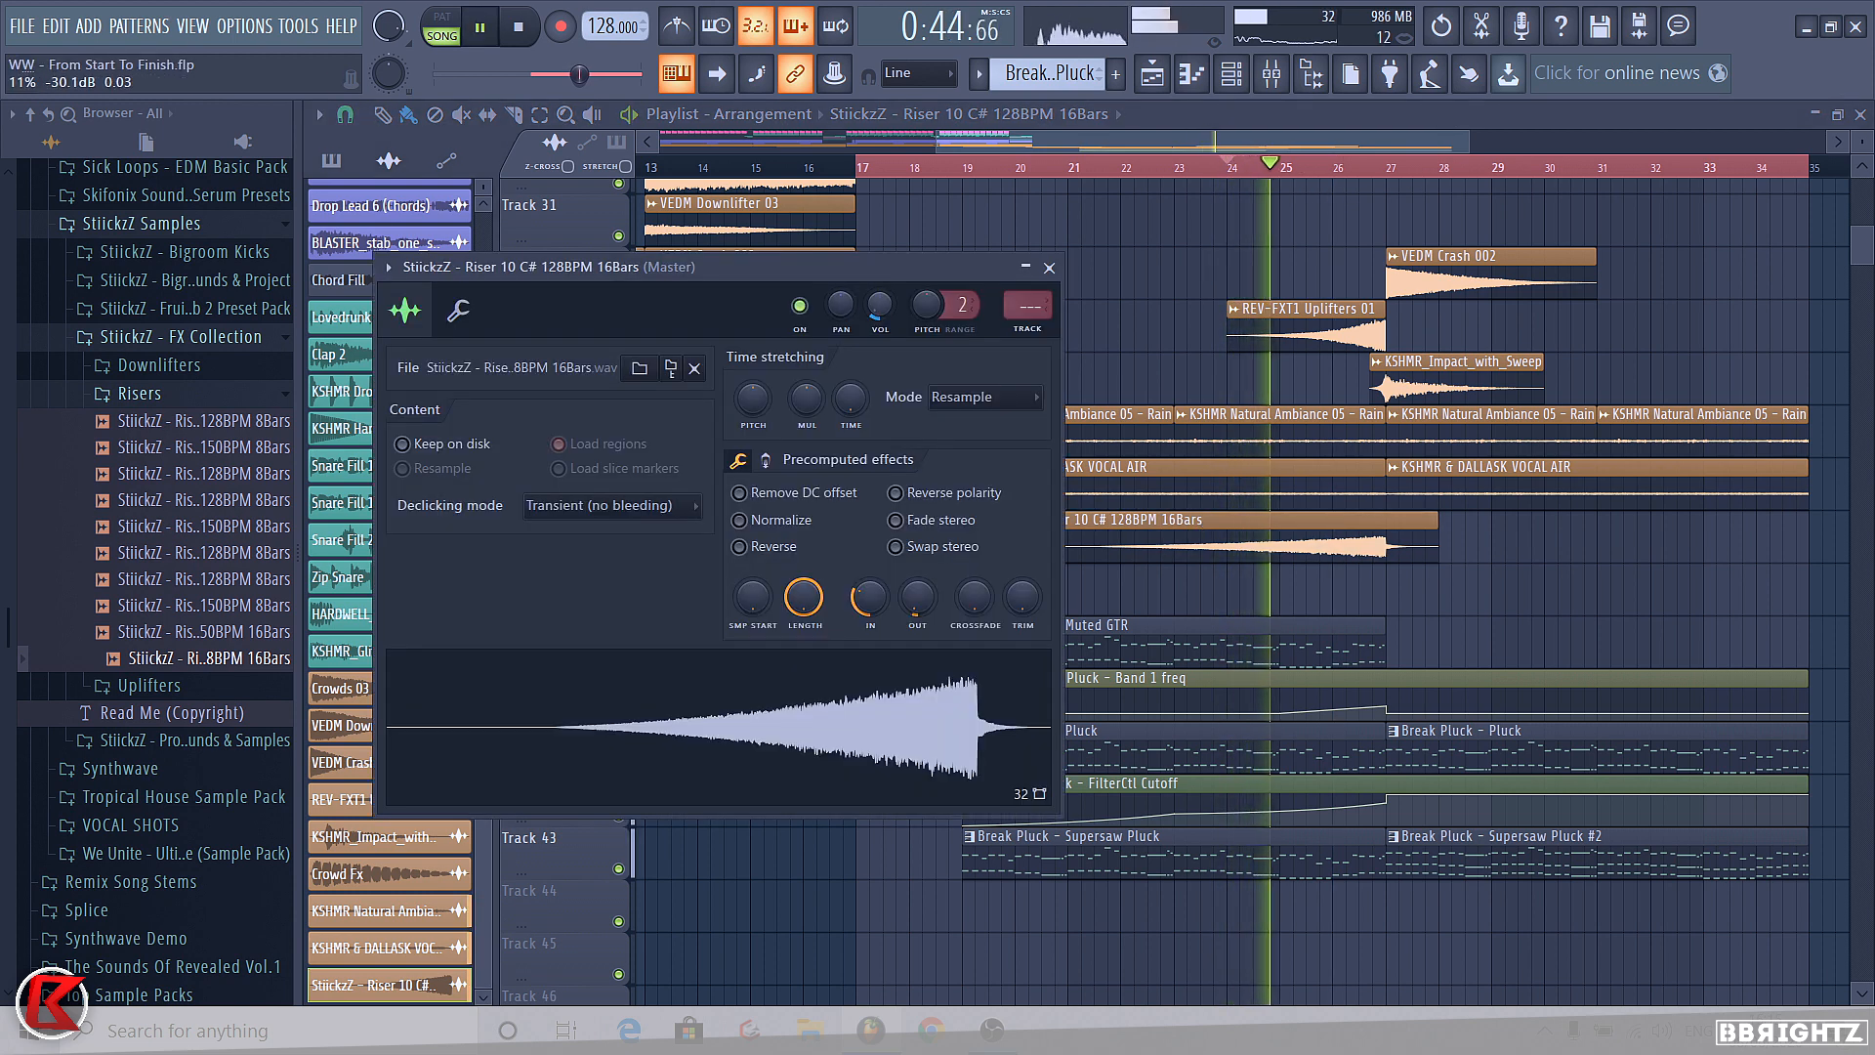
pyautogui.keyDown('alt'); pyautogui.rightClick(1209, 532); pyautogui.keyUp('alt')
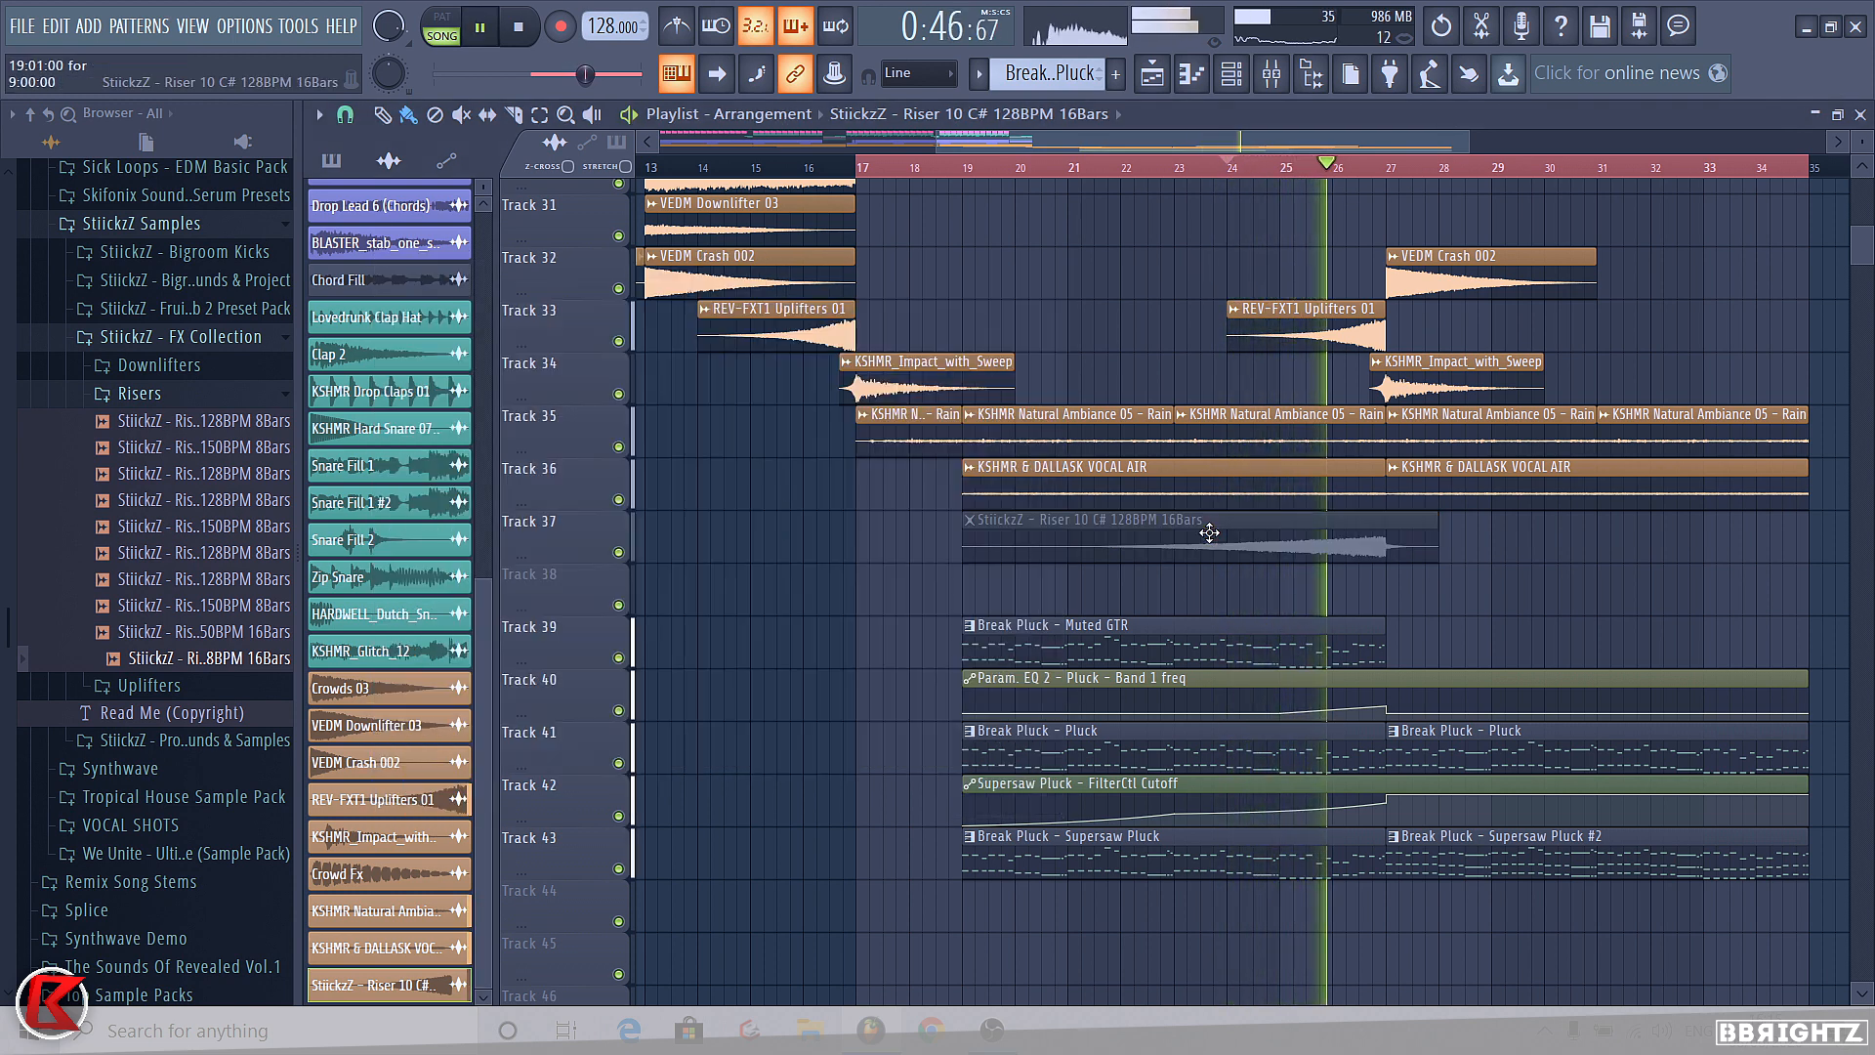
pyautogui.keyDown('alt'); pyautogui.rightClick(1222, 539); pyautogui.keyUp('alt')
pyautogui.scroll(-2, 962, 526)
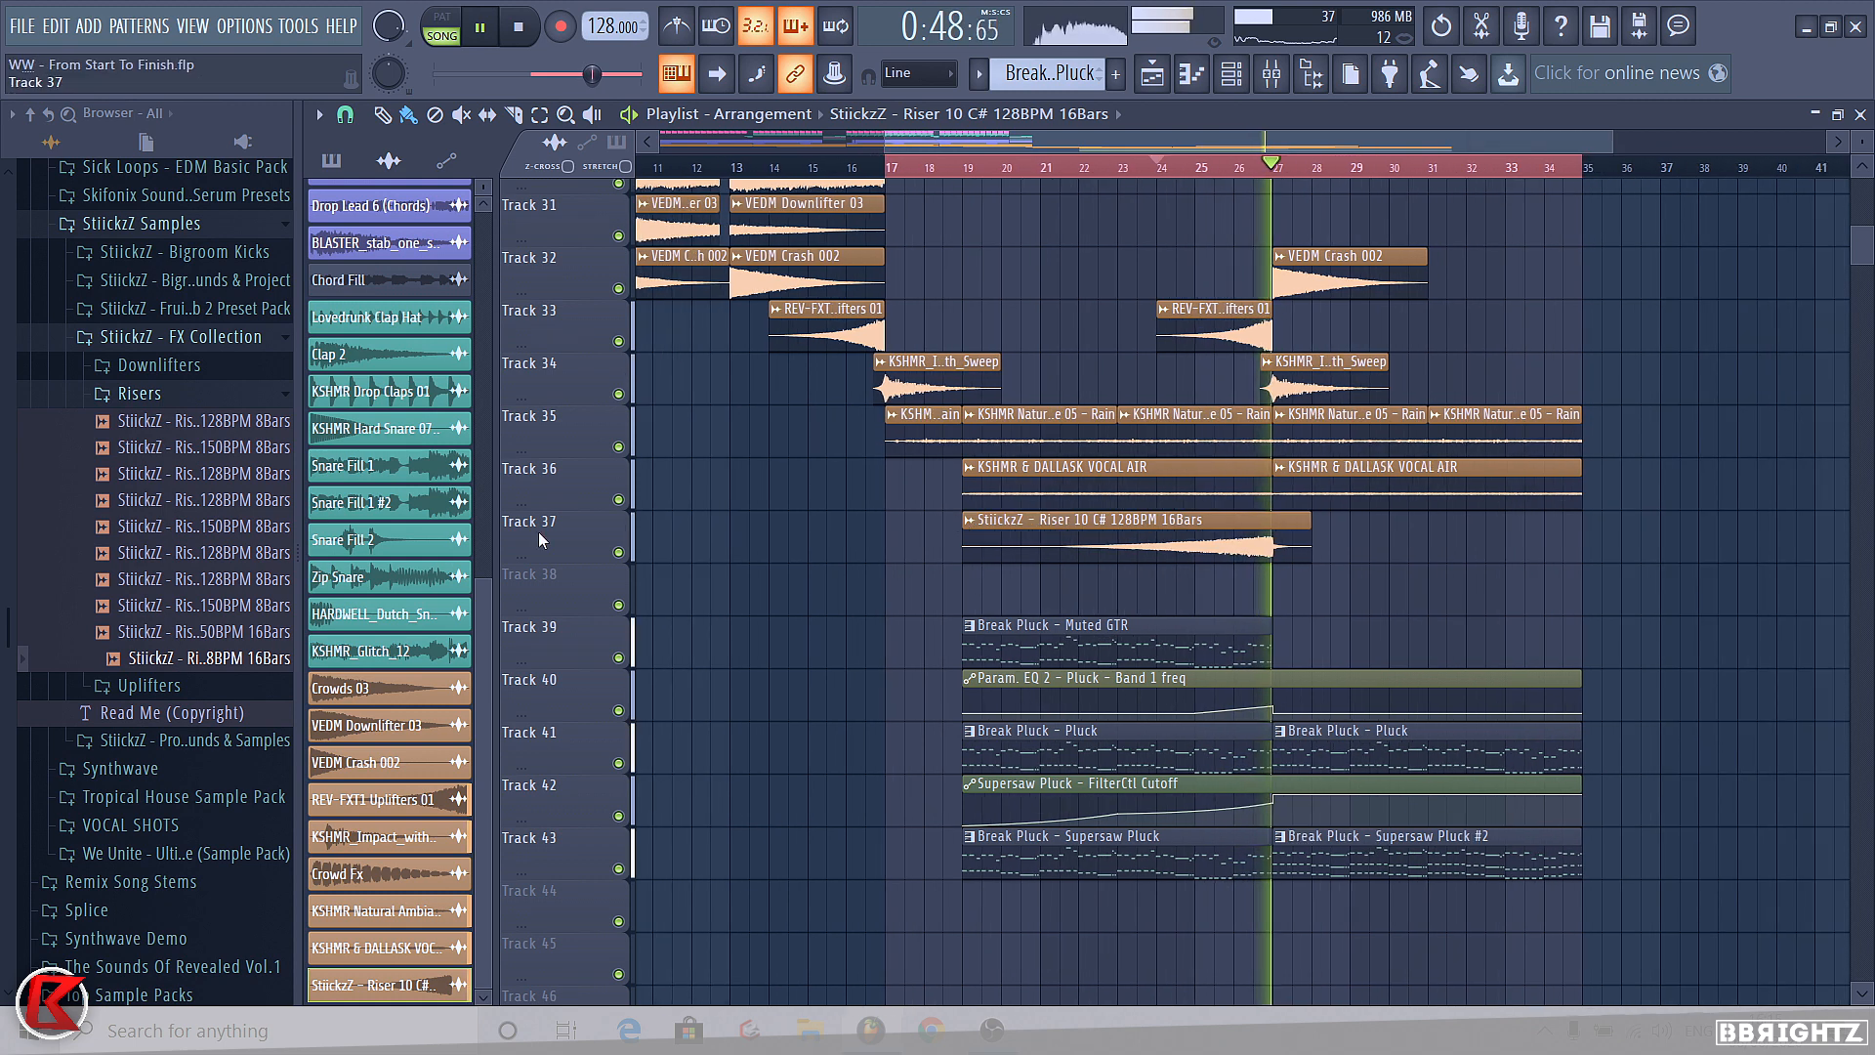
# - Collapse the StiickzZ sample folders, stop playback and make Break Pluck - Supersaw Pluck #2 the active pattern
pyautogui.click(176, 337)
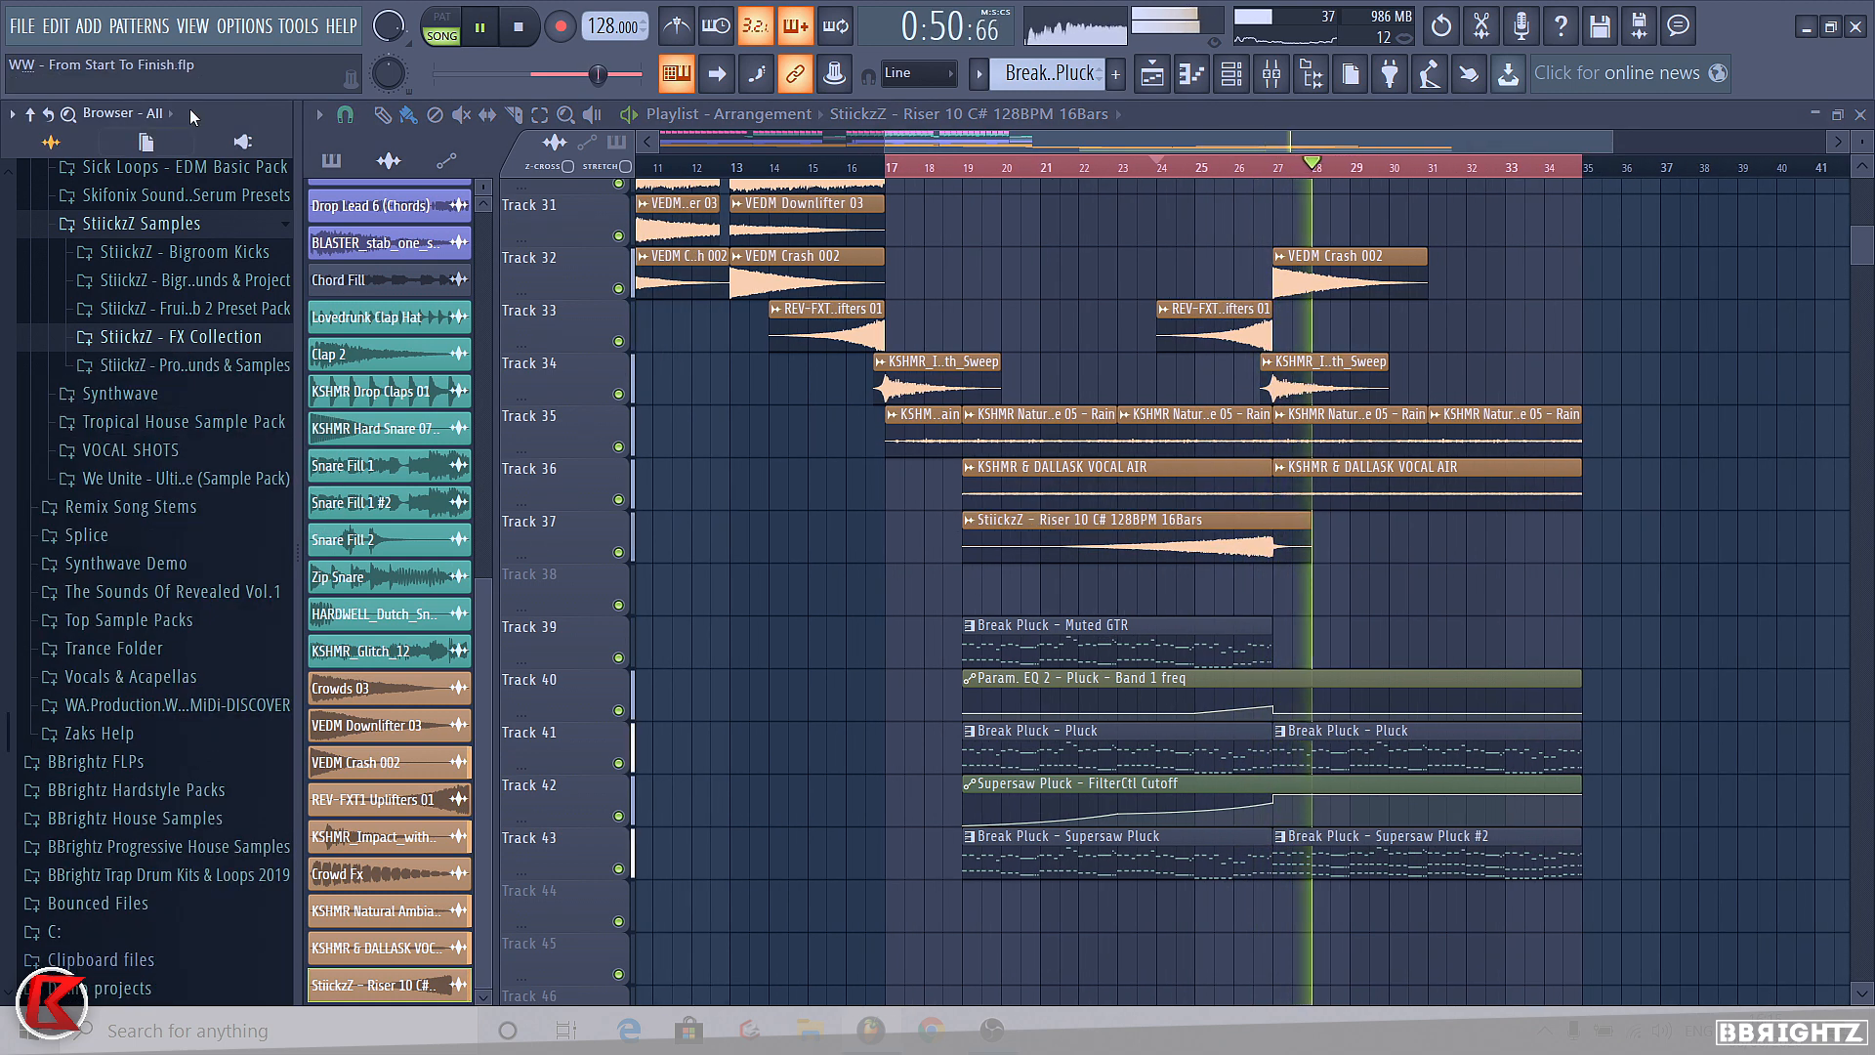
pyautogui.click(136, 223)
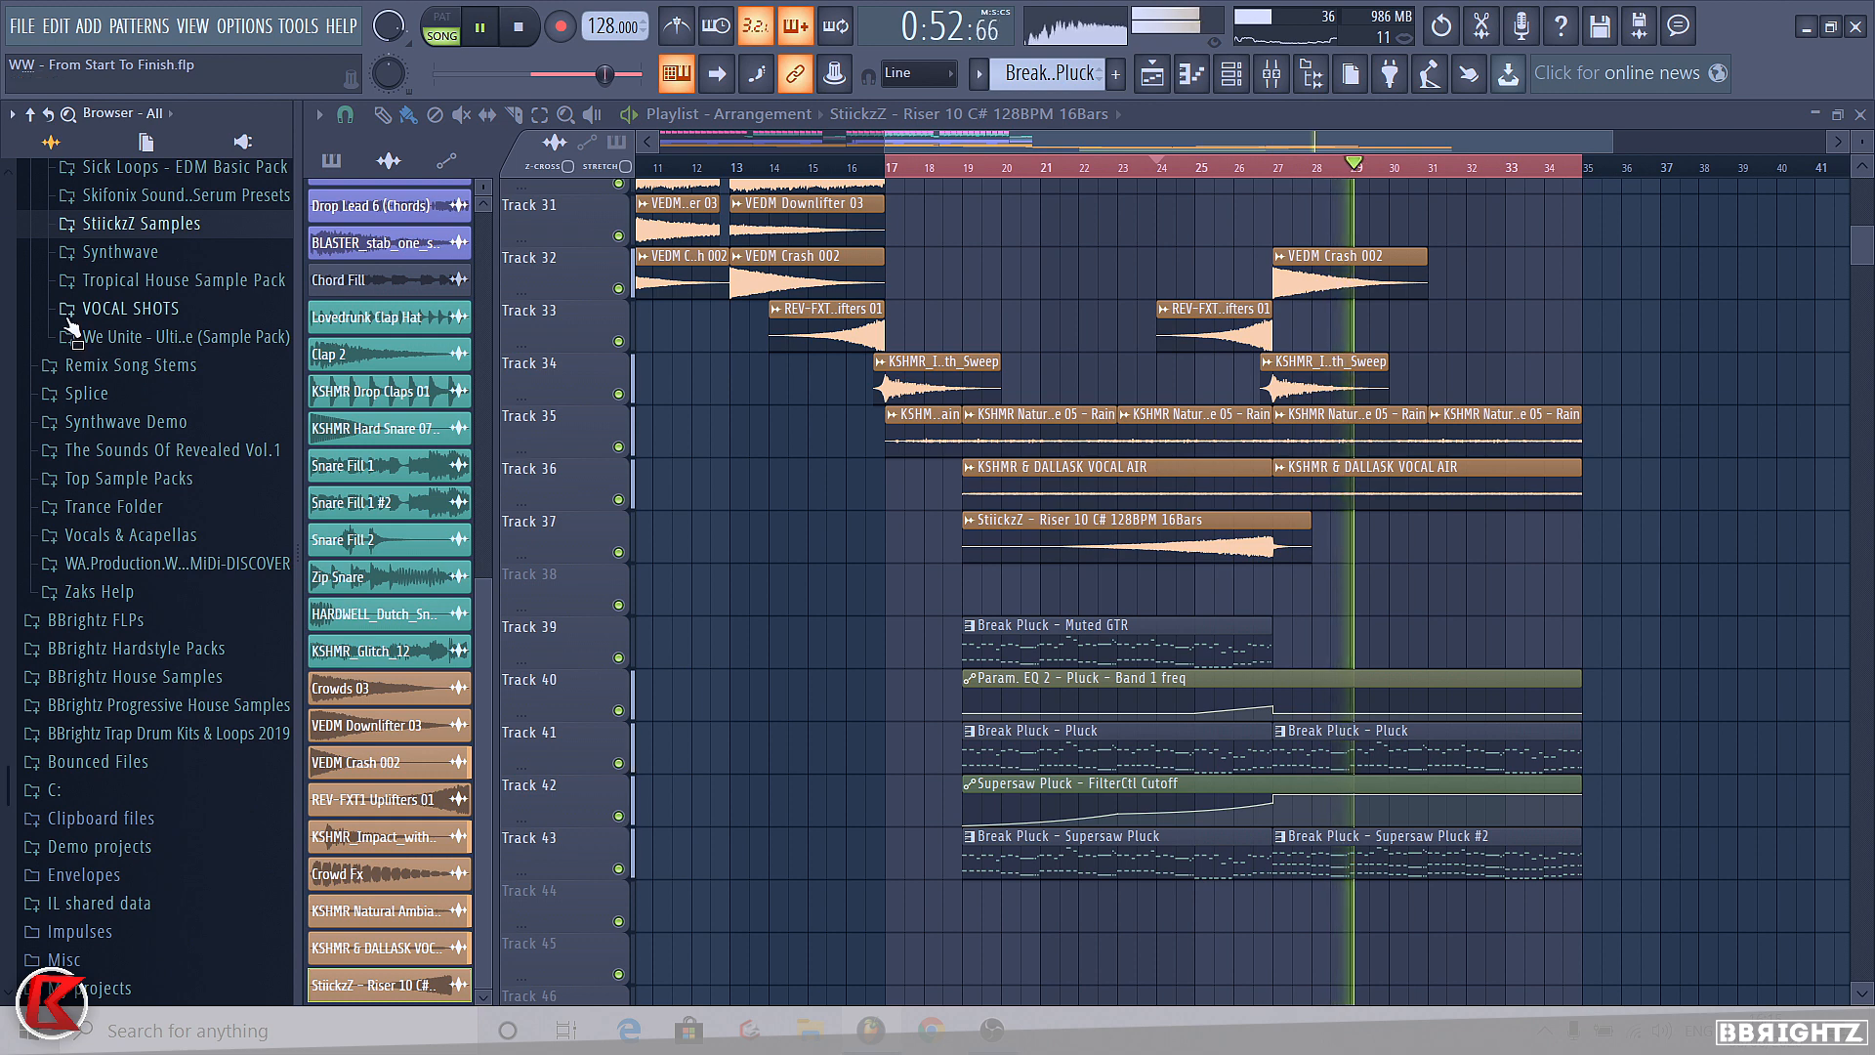
pyautogui.press('space')
pyautogui.click(1297, 861)
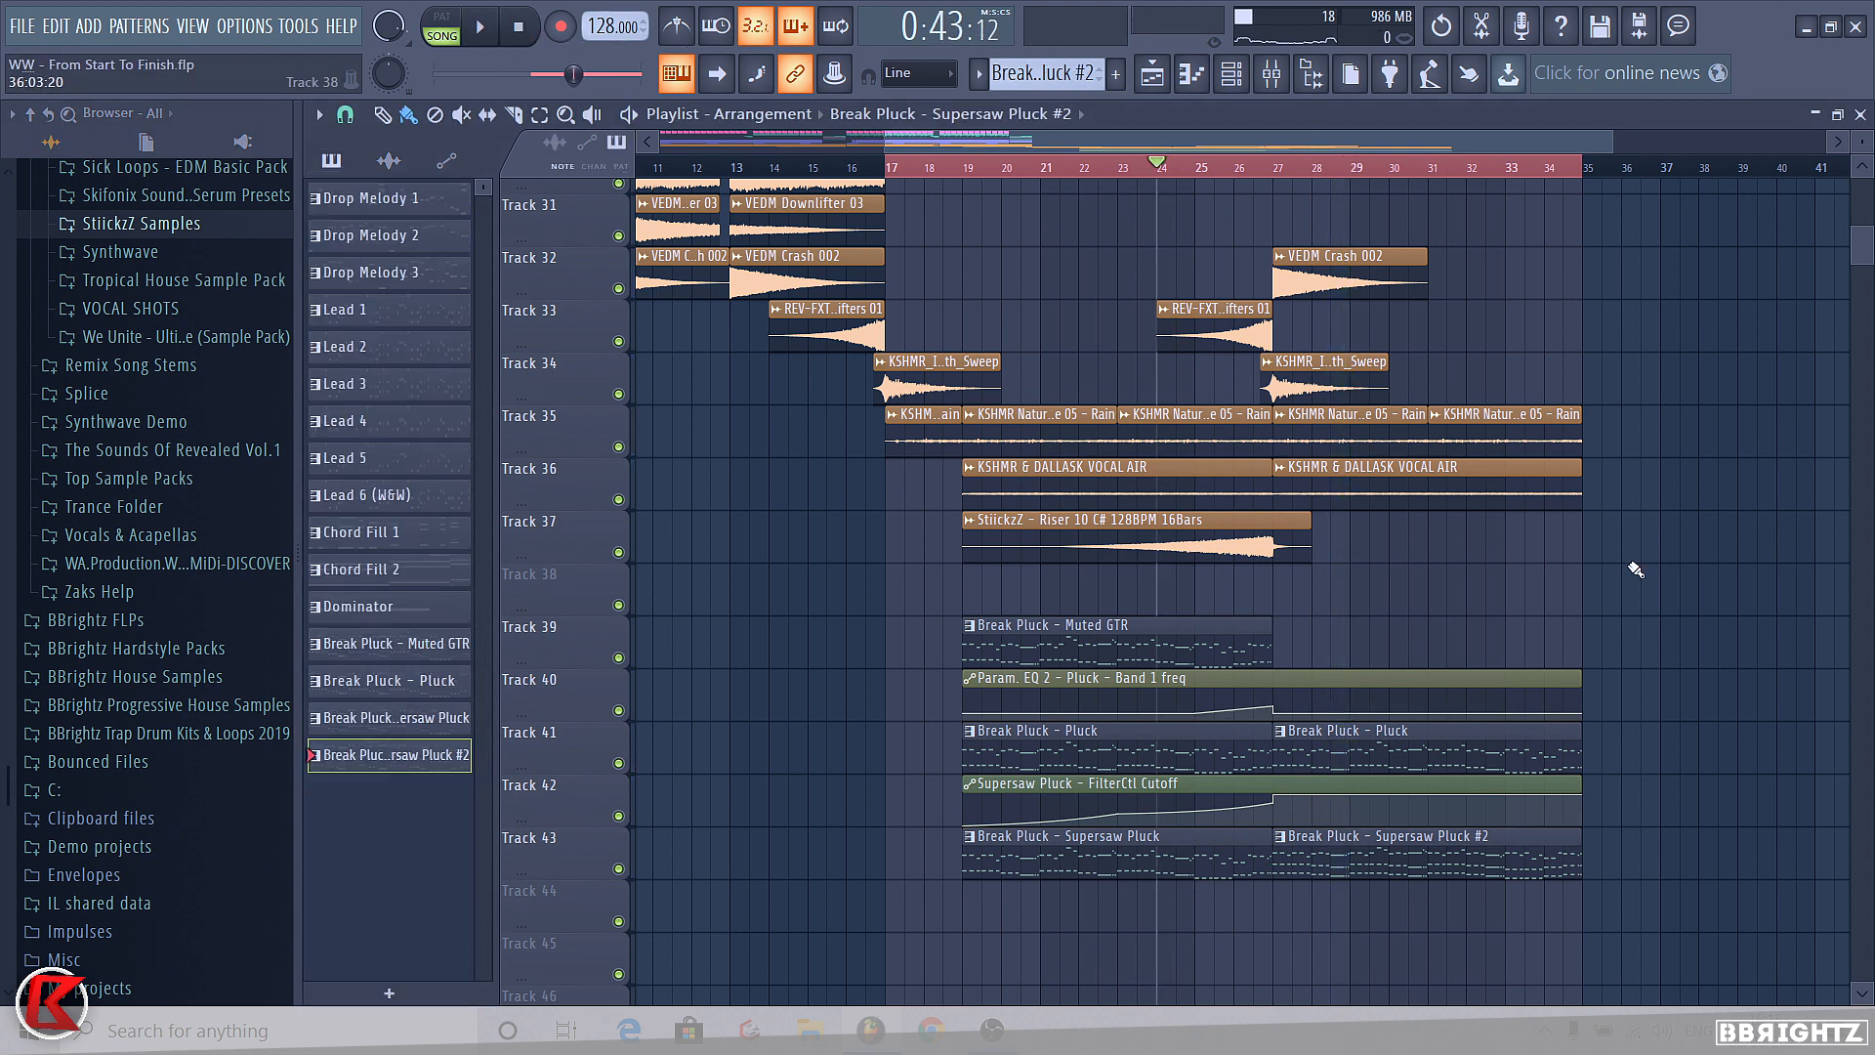
pyautogui.scroll(-5, 1448, 573)
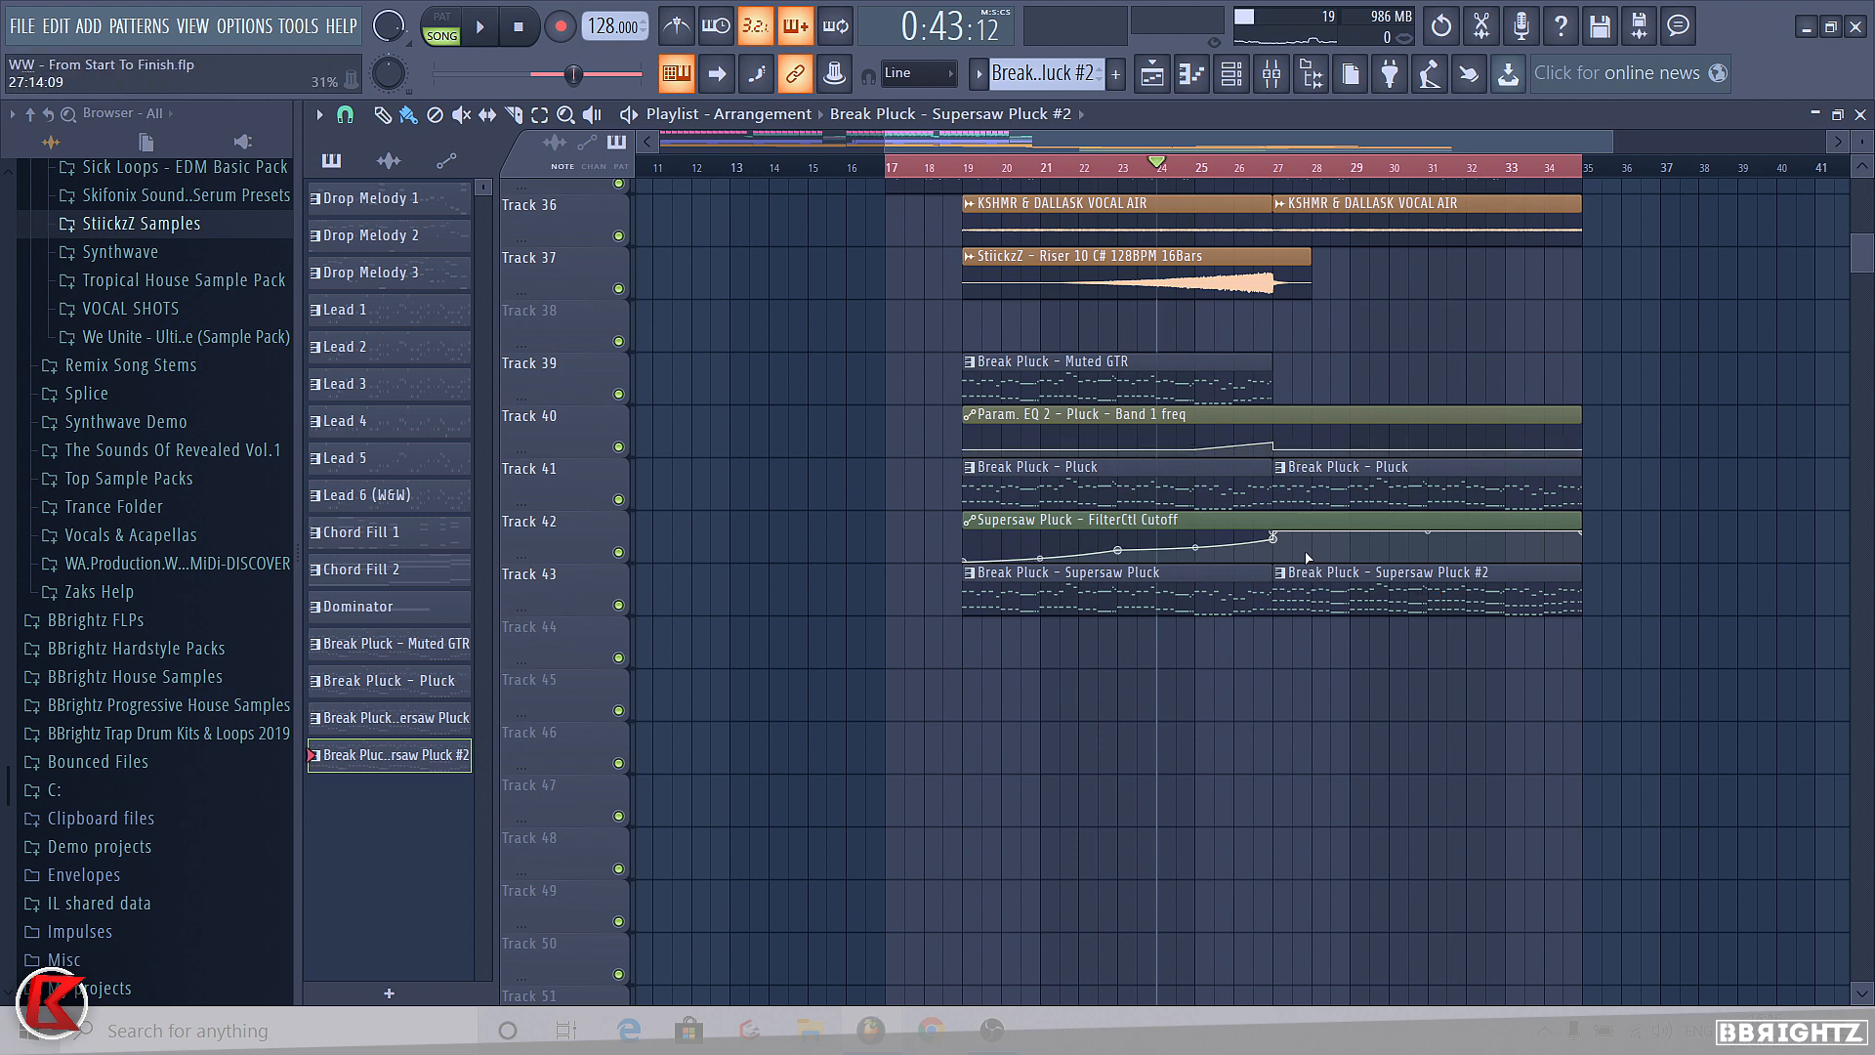
pyautogui.scroll(6, 1309, 557)
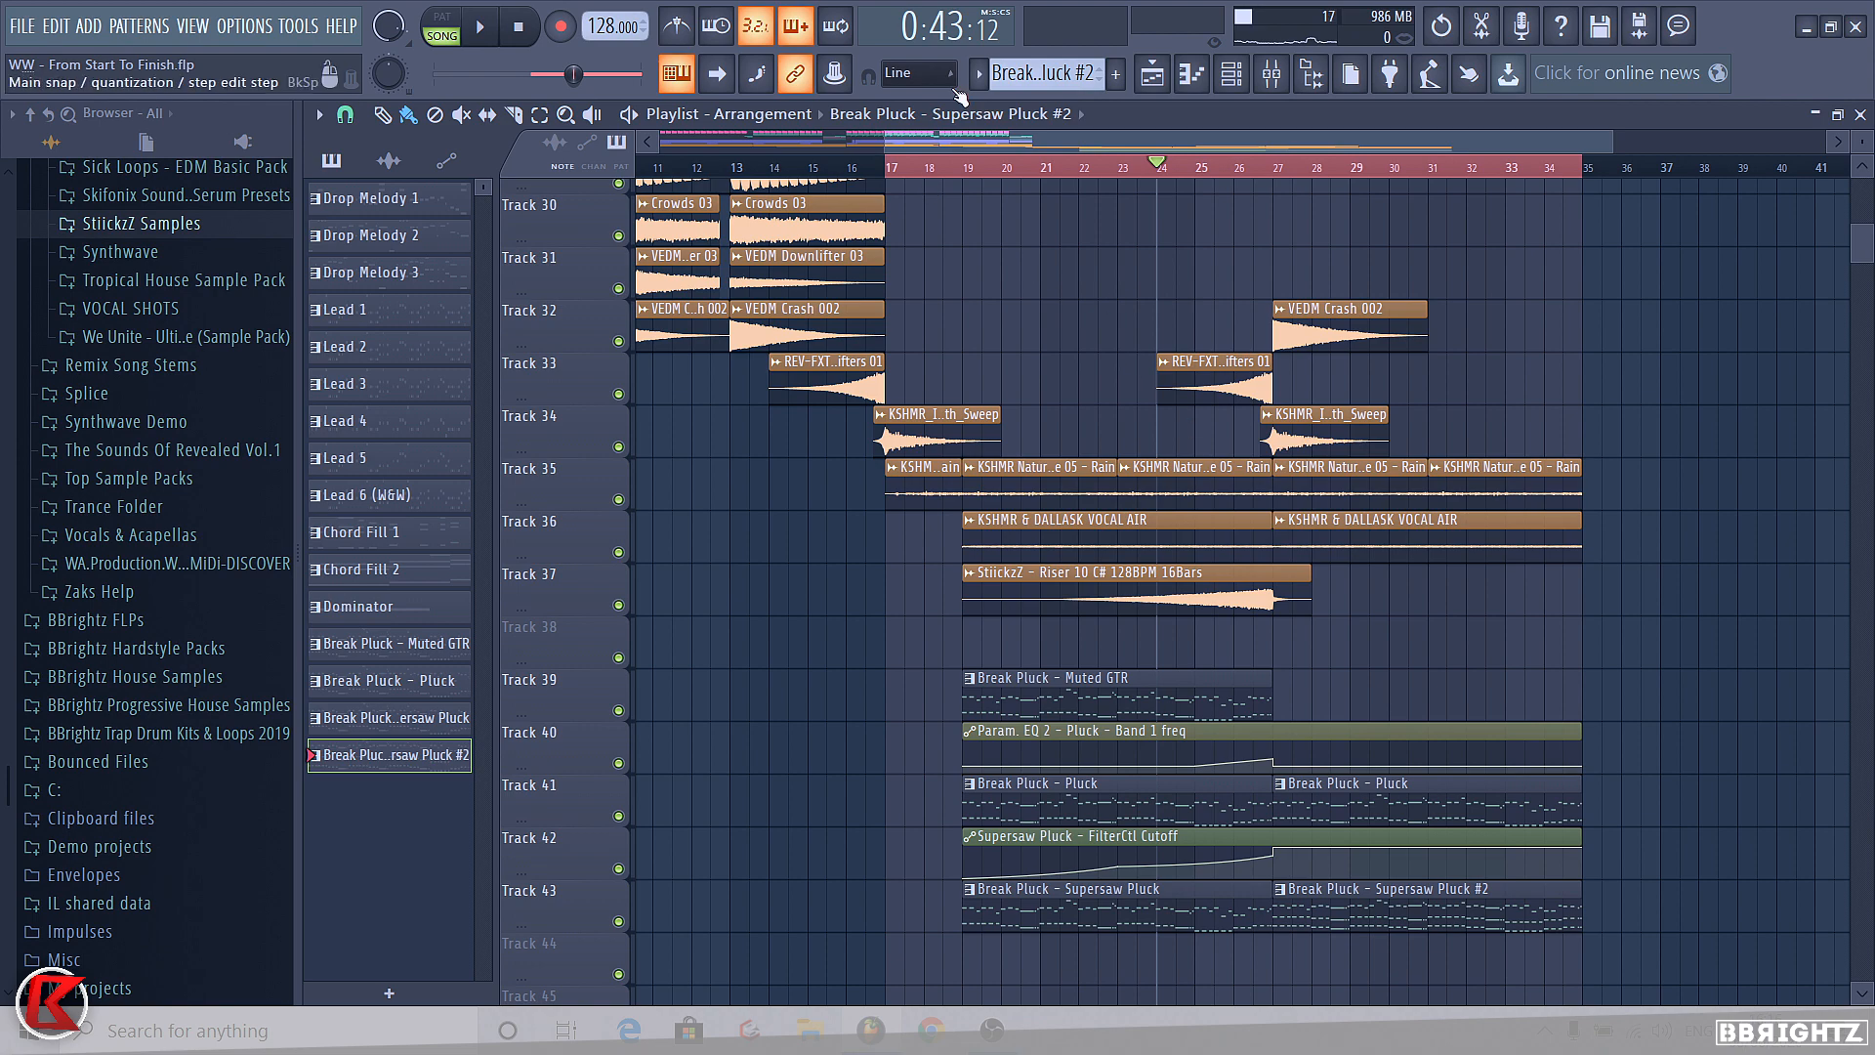
# - Clear the time selection, return to the start of the song and play the full arrangement from bar 1
pyautogui.scroll(-4, 885, 171)
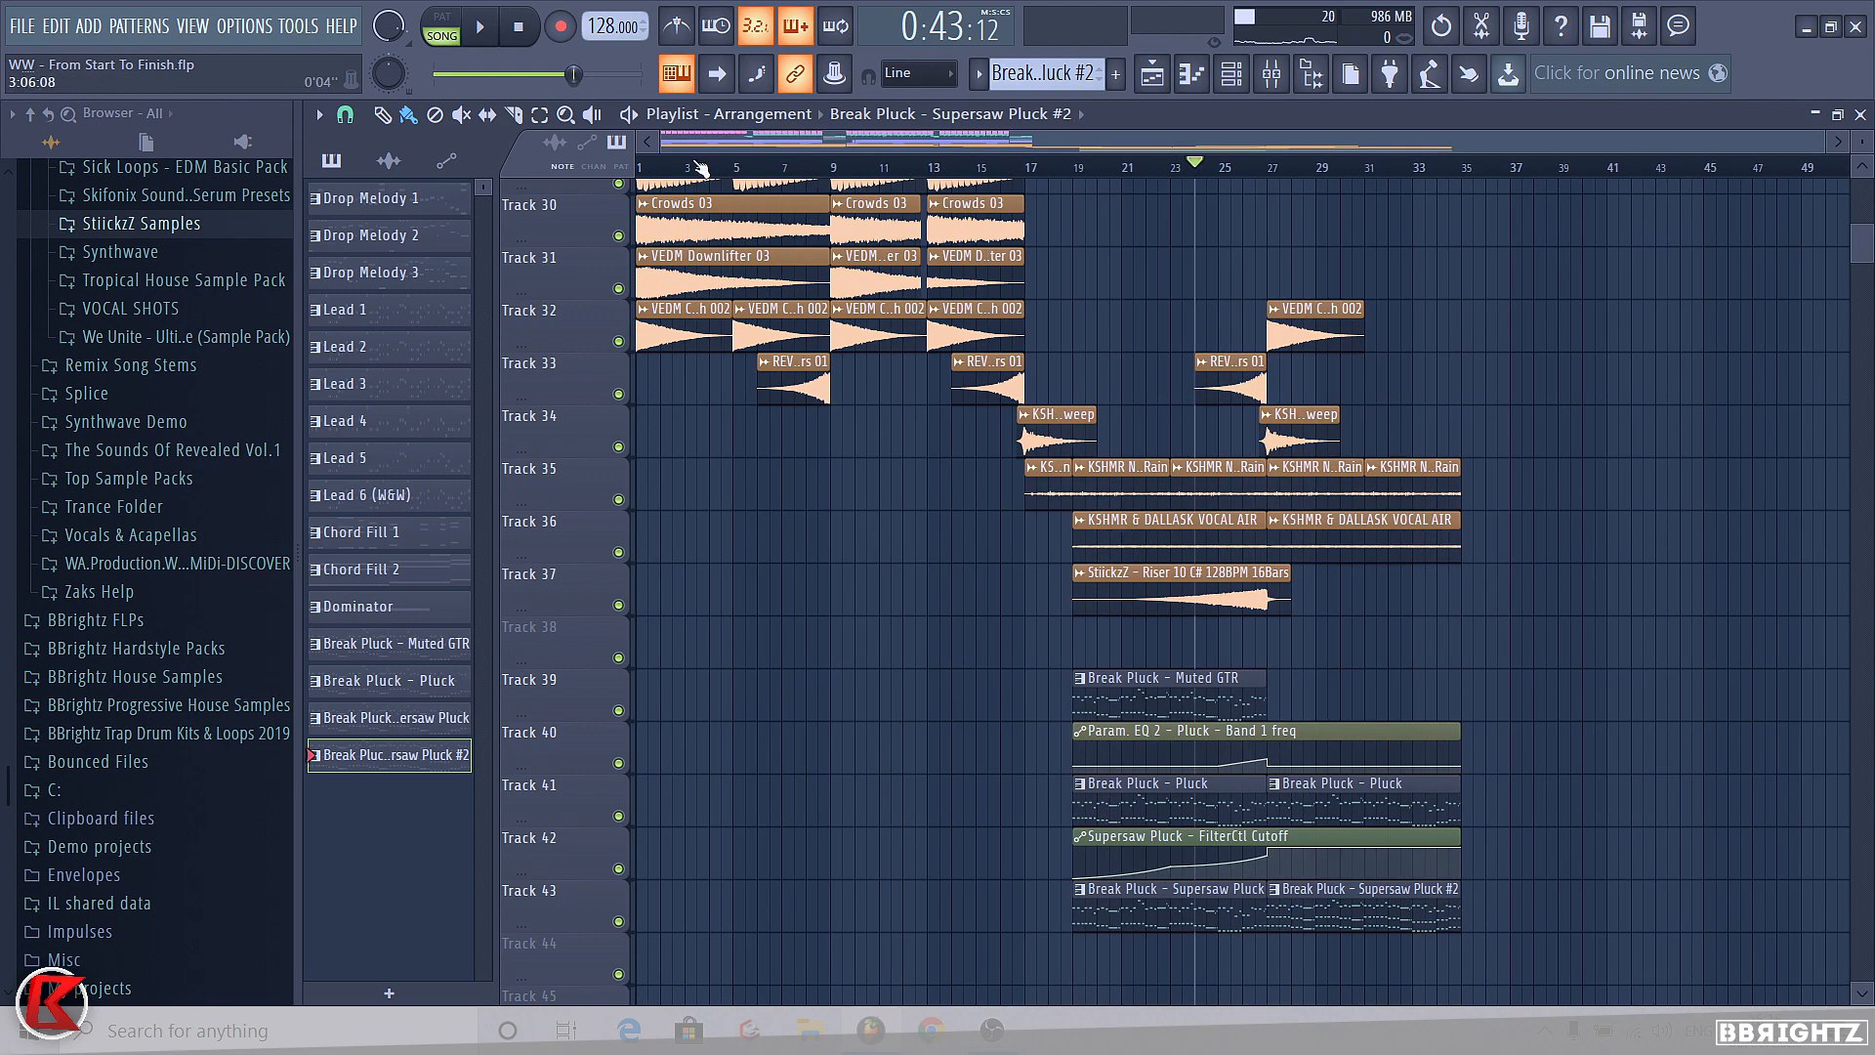
pyautogui.scroll(20, 1824, 567)
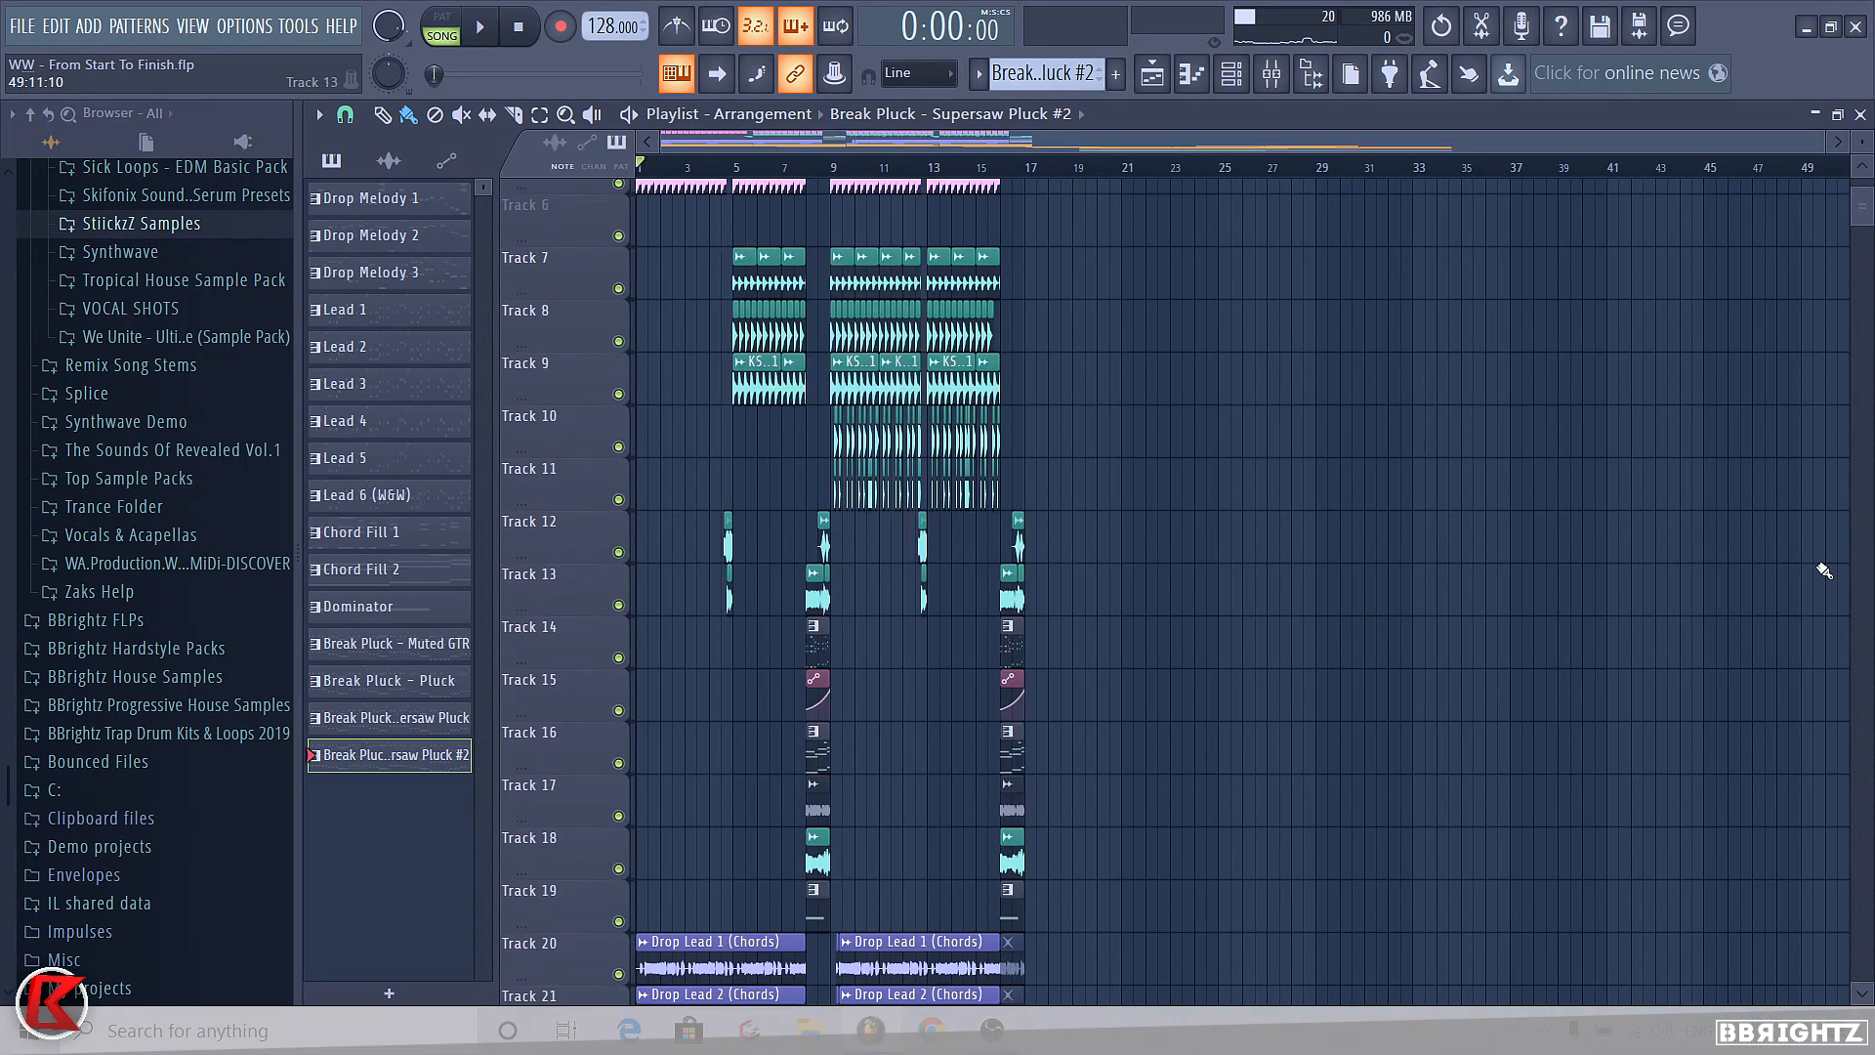
pyautogui.scroll(-18, 1188, 592)
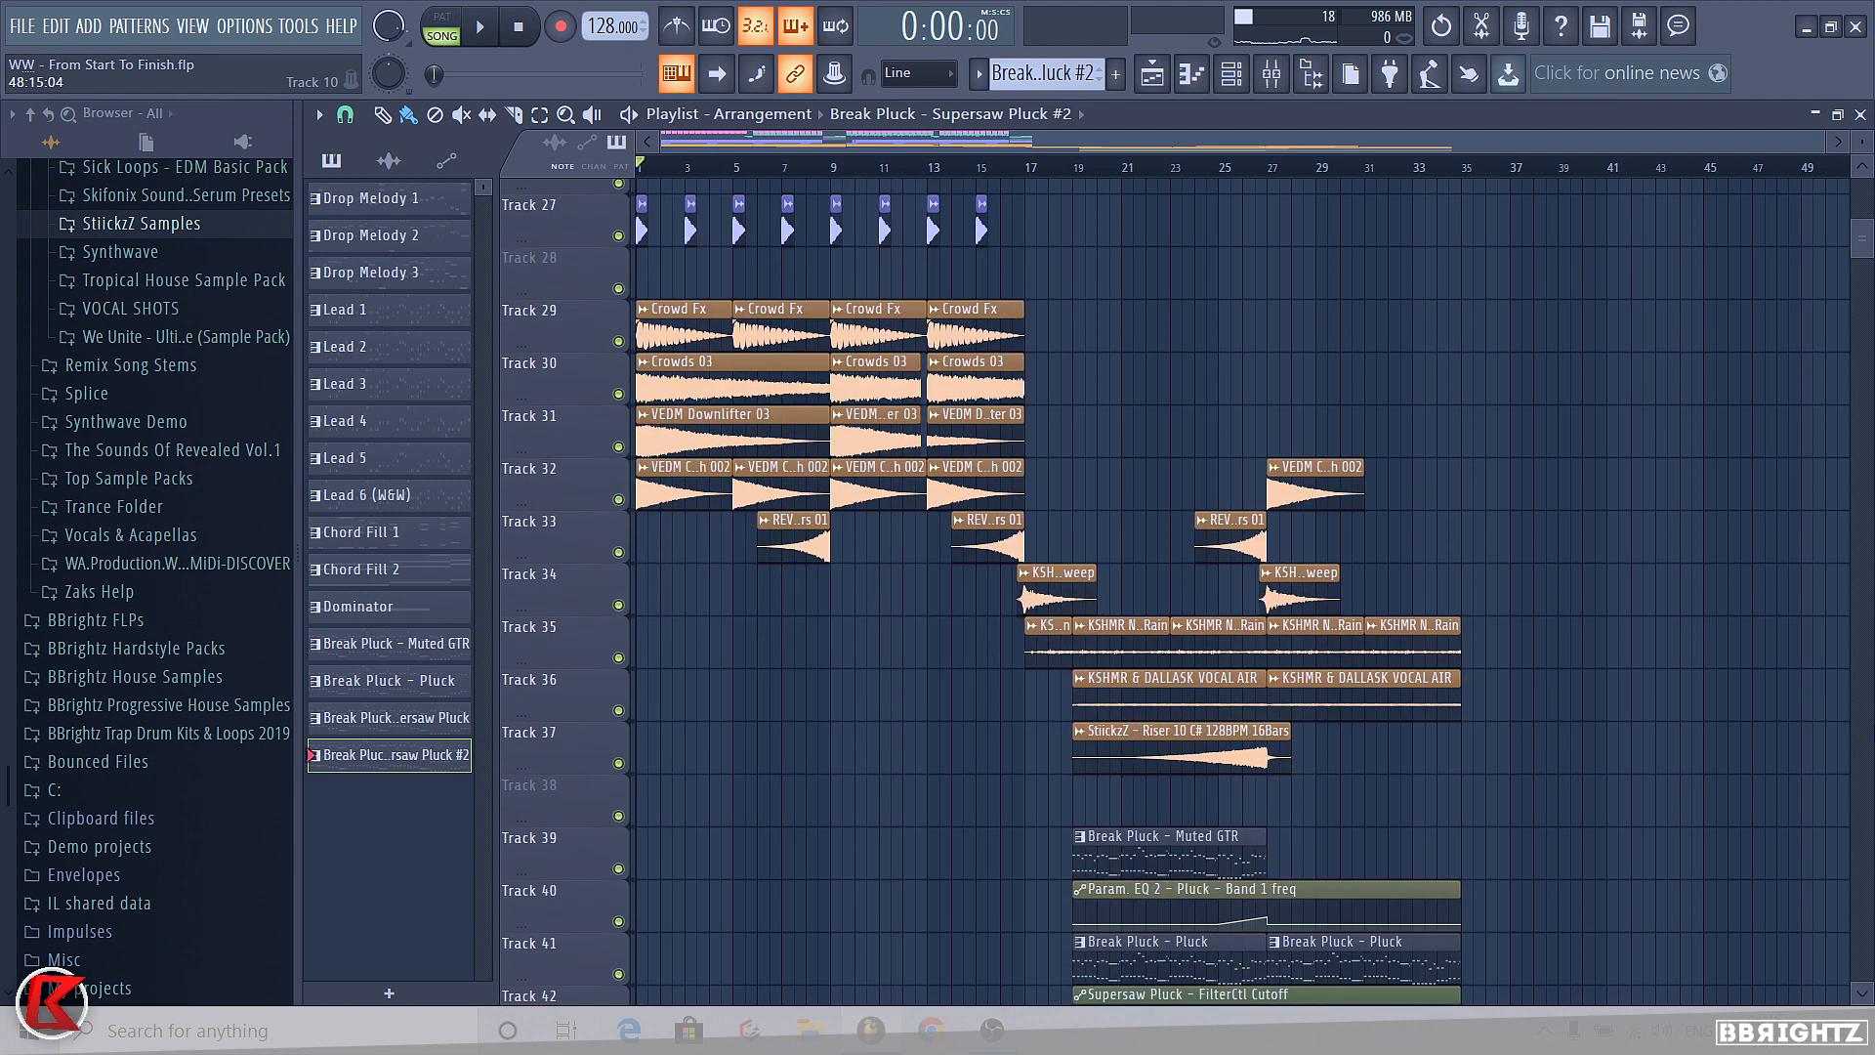
pyautogui.press('space')
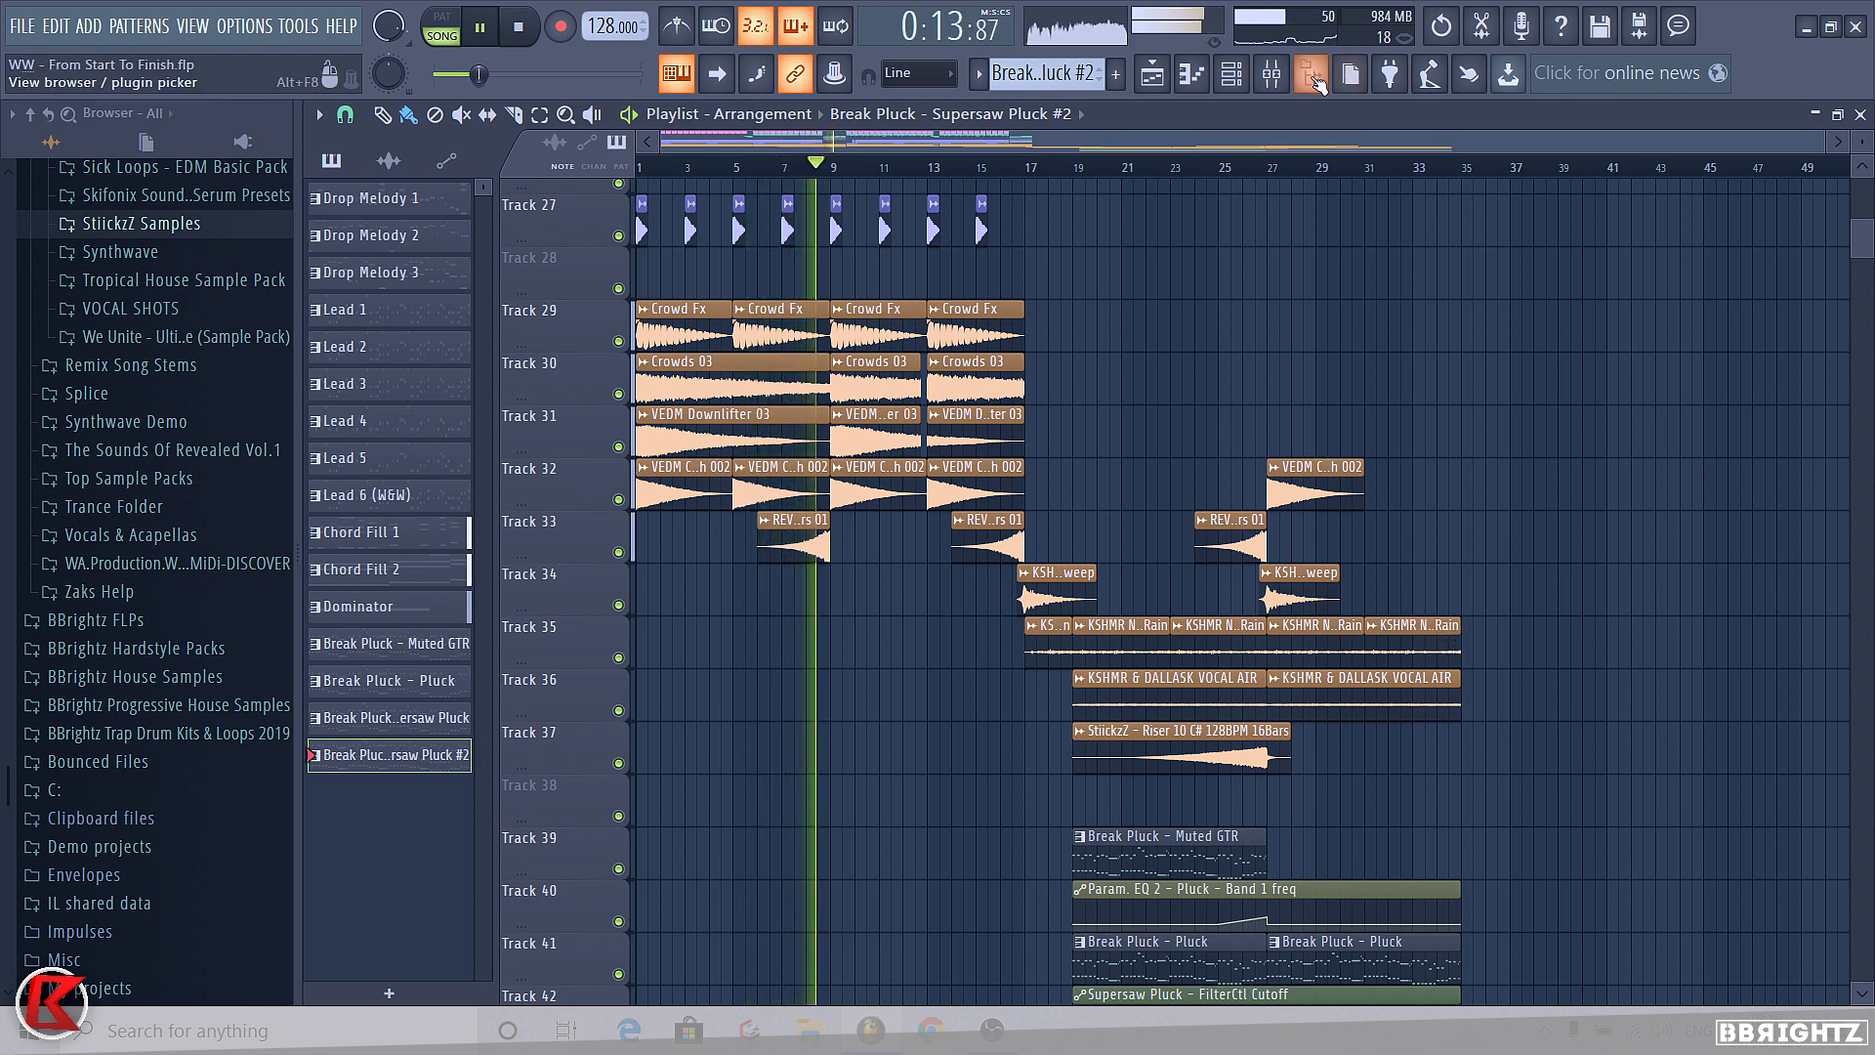
# - Hide the browser and follow playback through the drop and break, reviewing the playlist from Track 1 down to Track 43
pyautogui.hotkey('alt', 'F8')
pyautogui.scroll(6, 1791, 625)
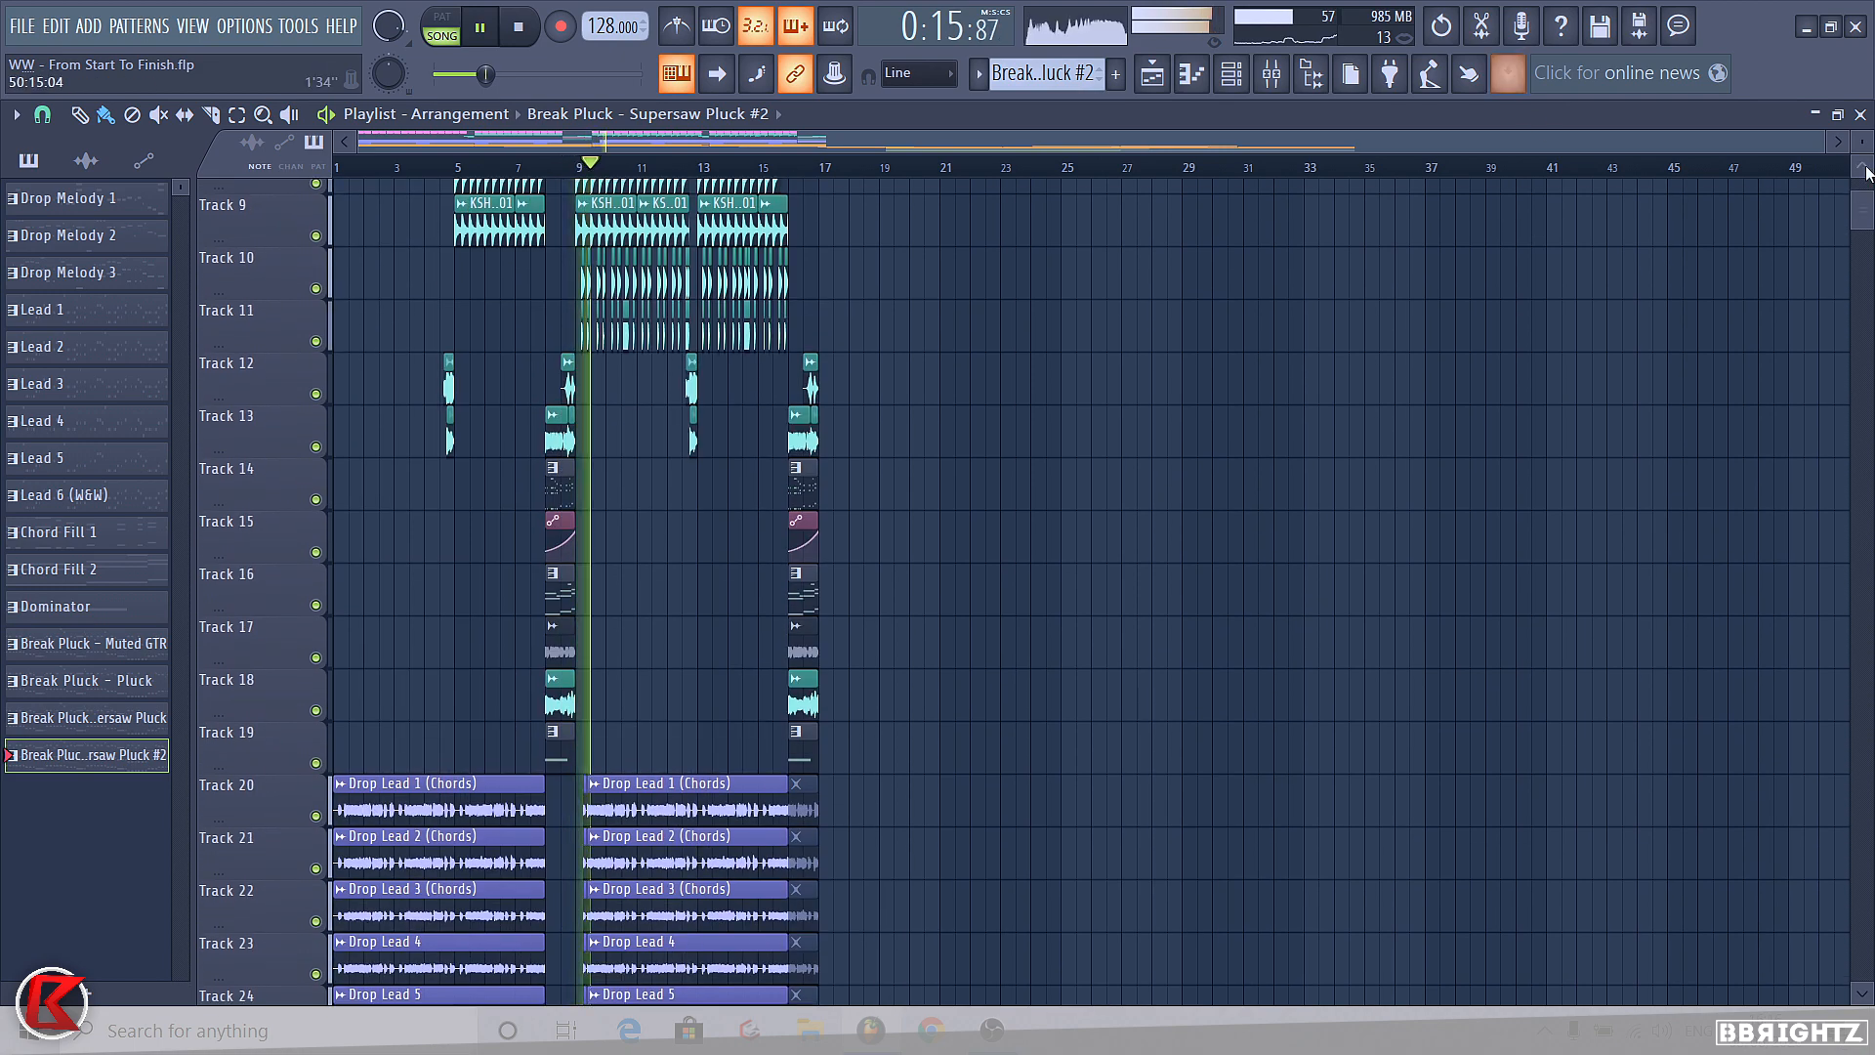
pyautogui.moveTo(1823, 144); pyautogui.dragTo(1464, 184)
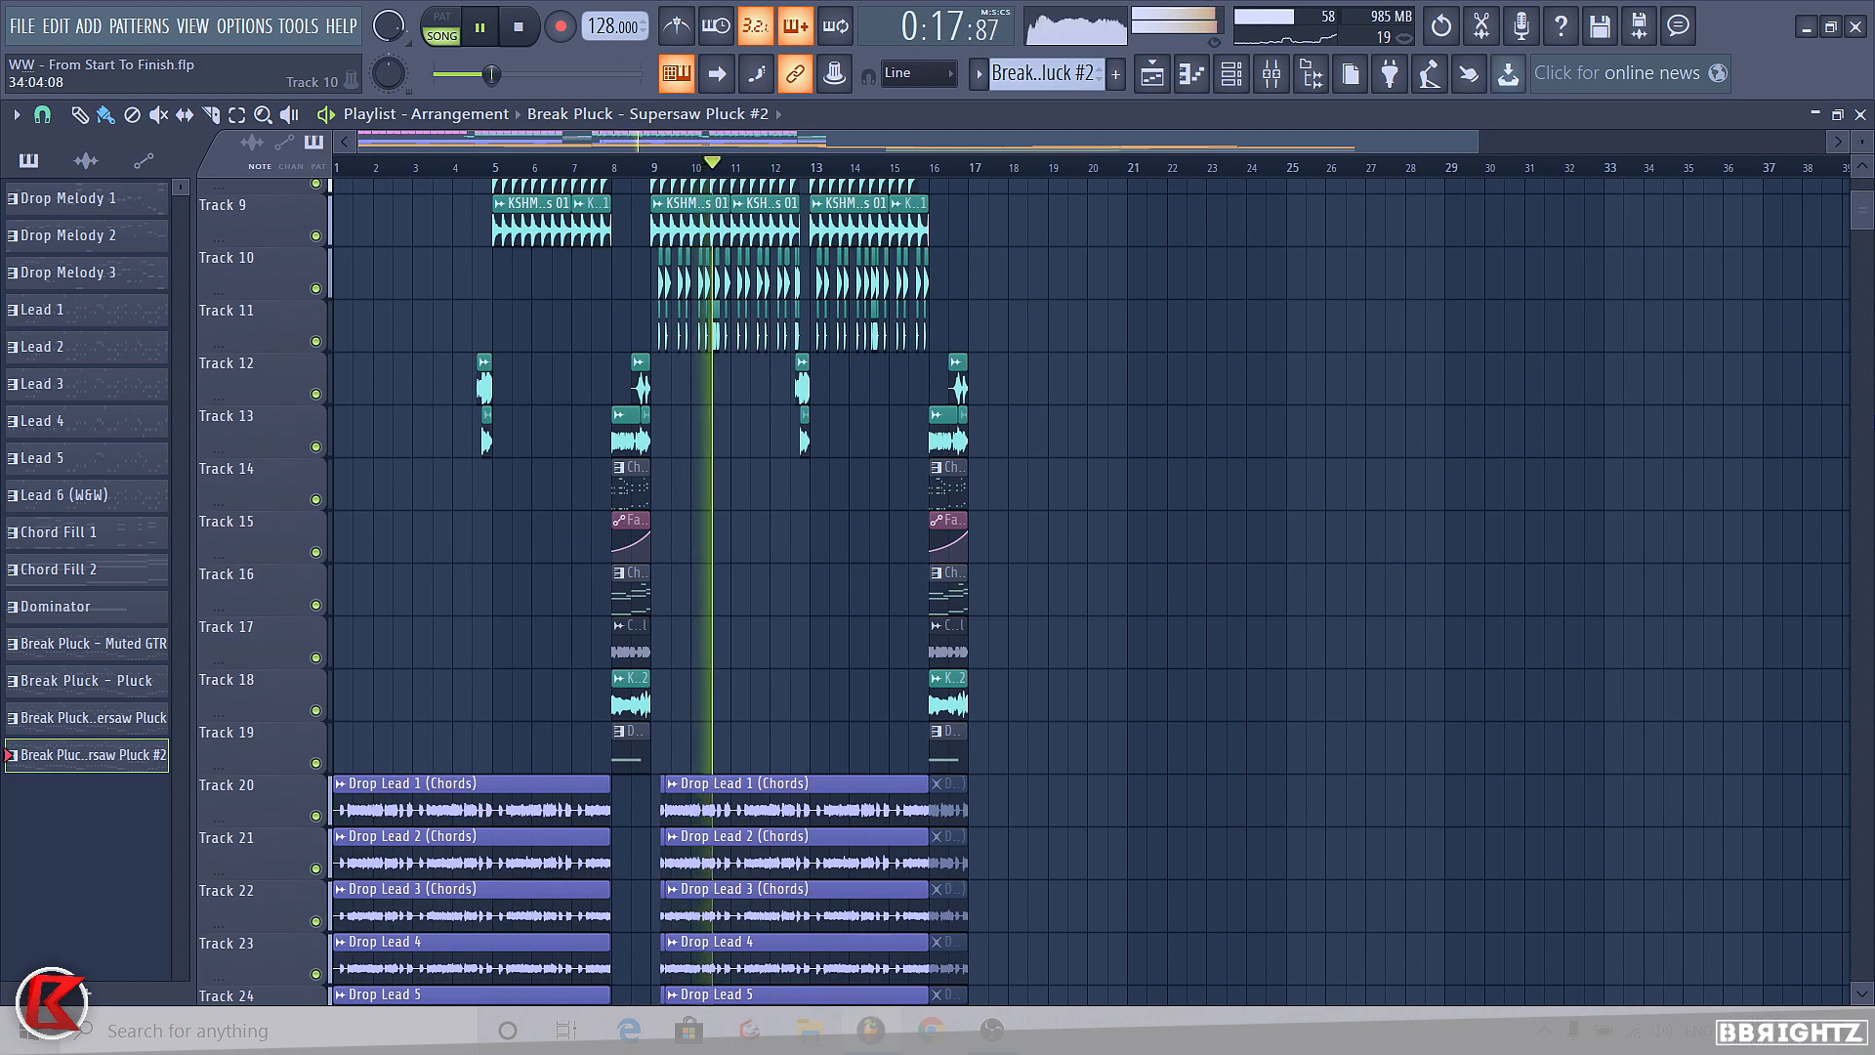
pyautogui.moveTo(1862, 210); pyautogui.dragTo(1862, 186)
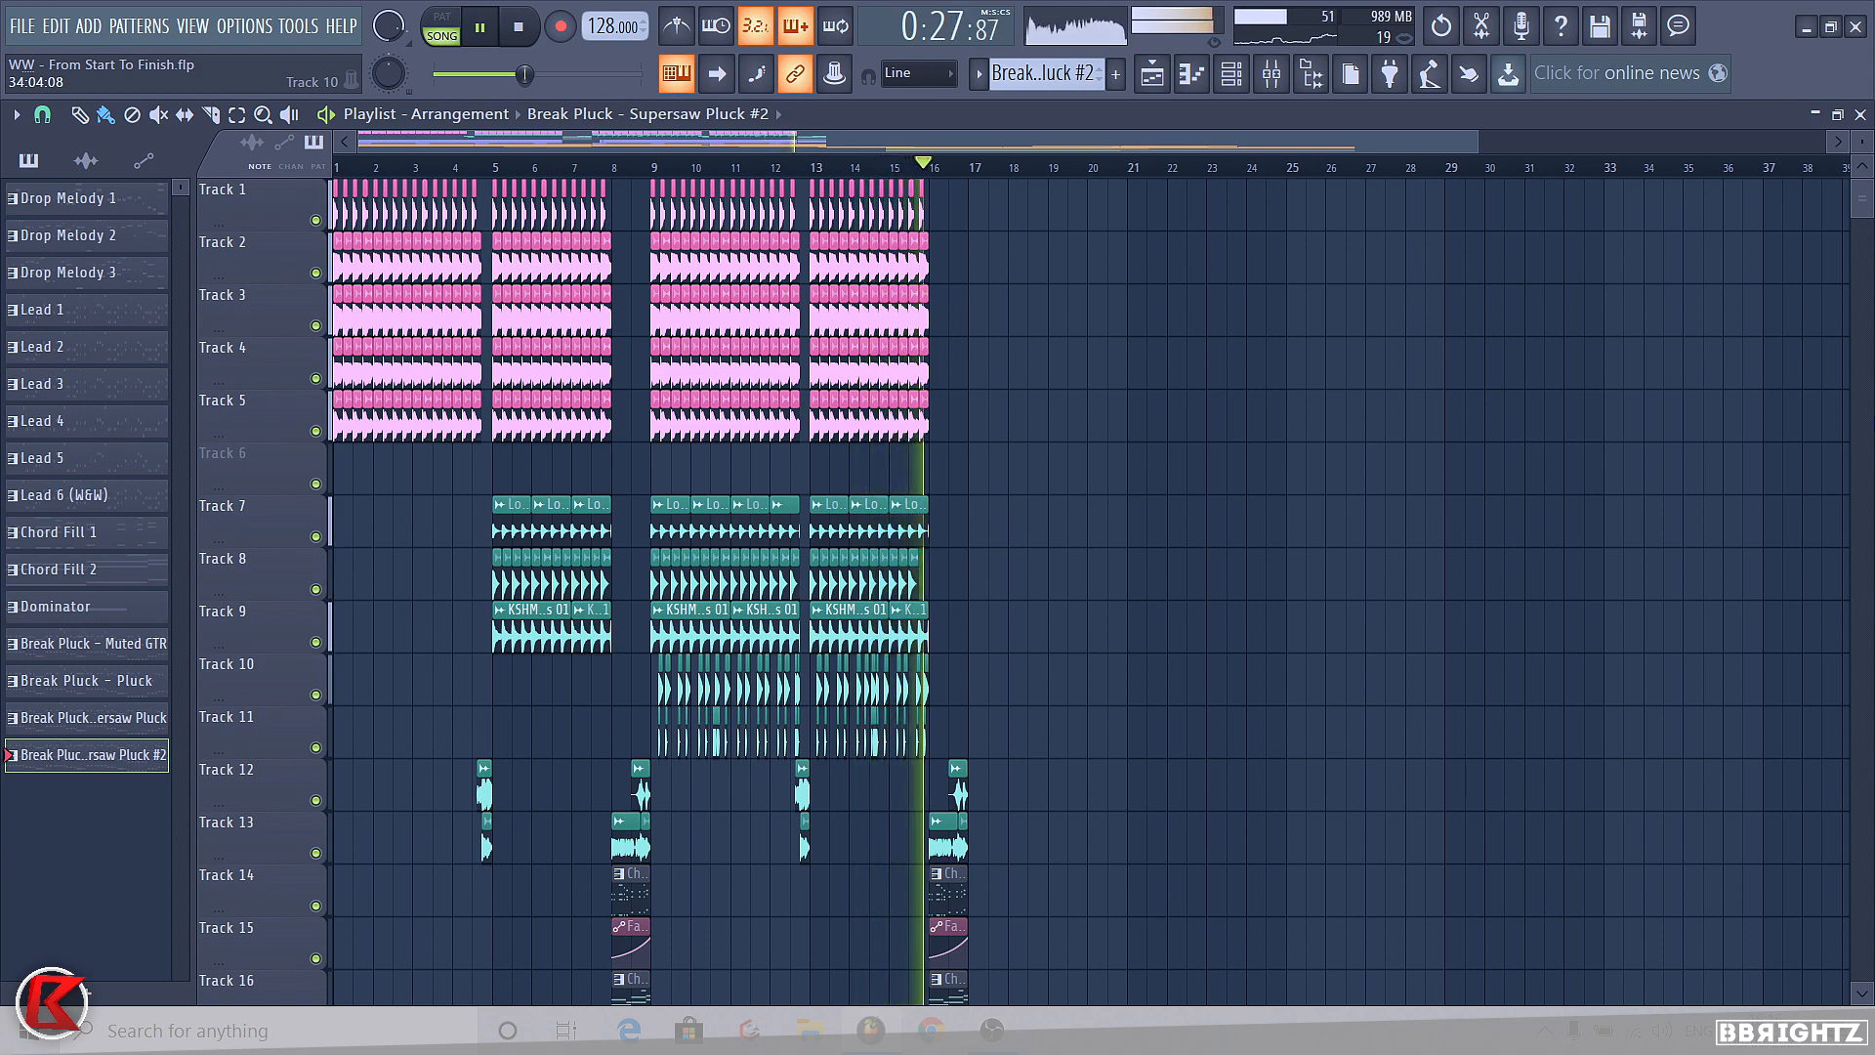
pyautogui.scroll(-3, 1089, 586)
pyautogui.scroll(-12, 330, 928)
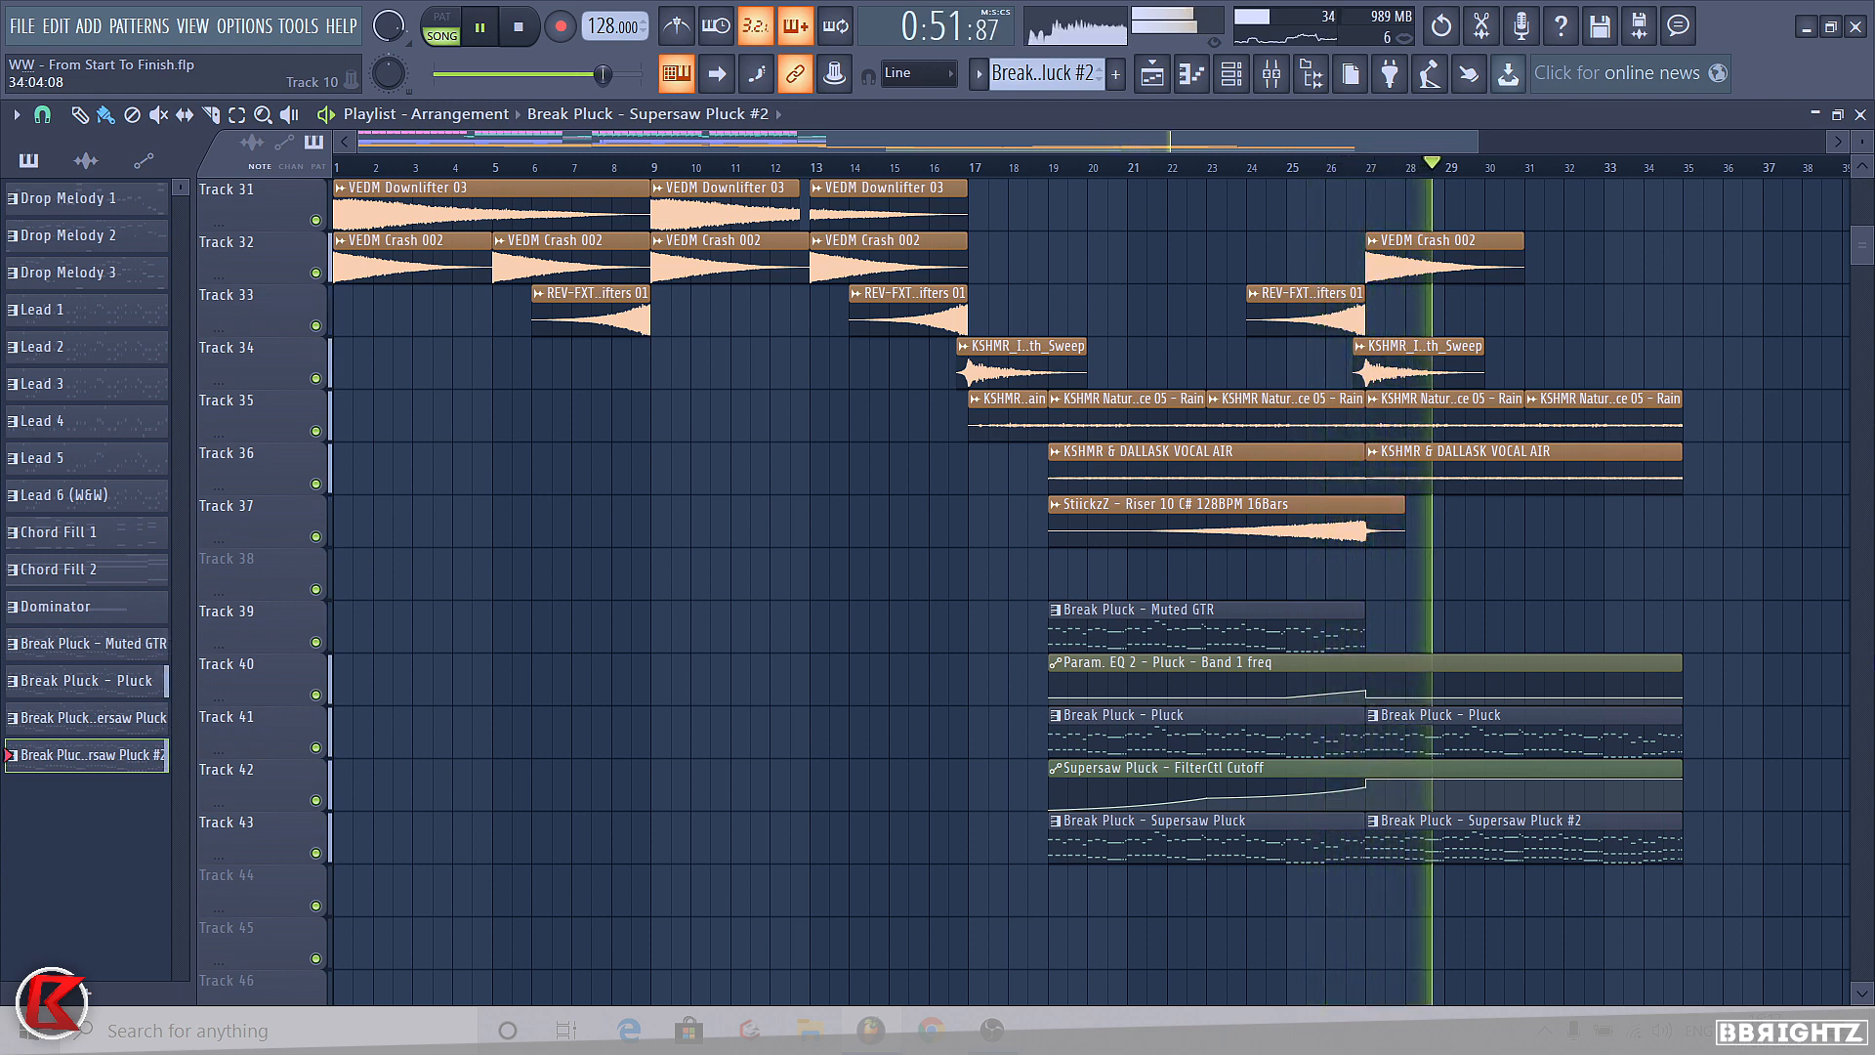
# - Stop playback and delete the stray Break Pluck - Supersaw Pluck #2 clip placed at bar 38 on Track 39
pyautogui.click(1802, 649)
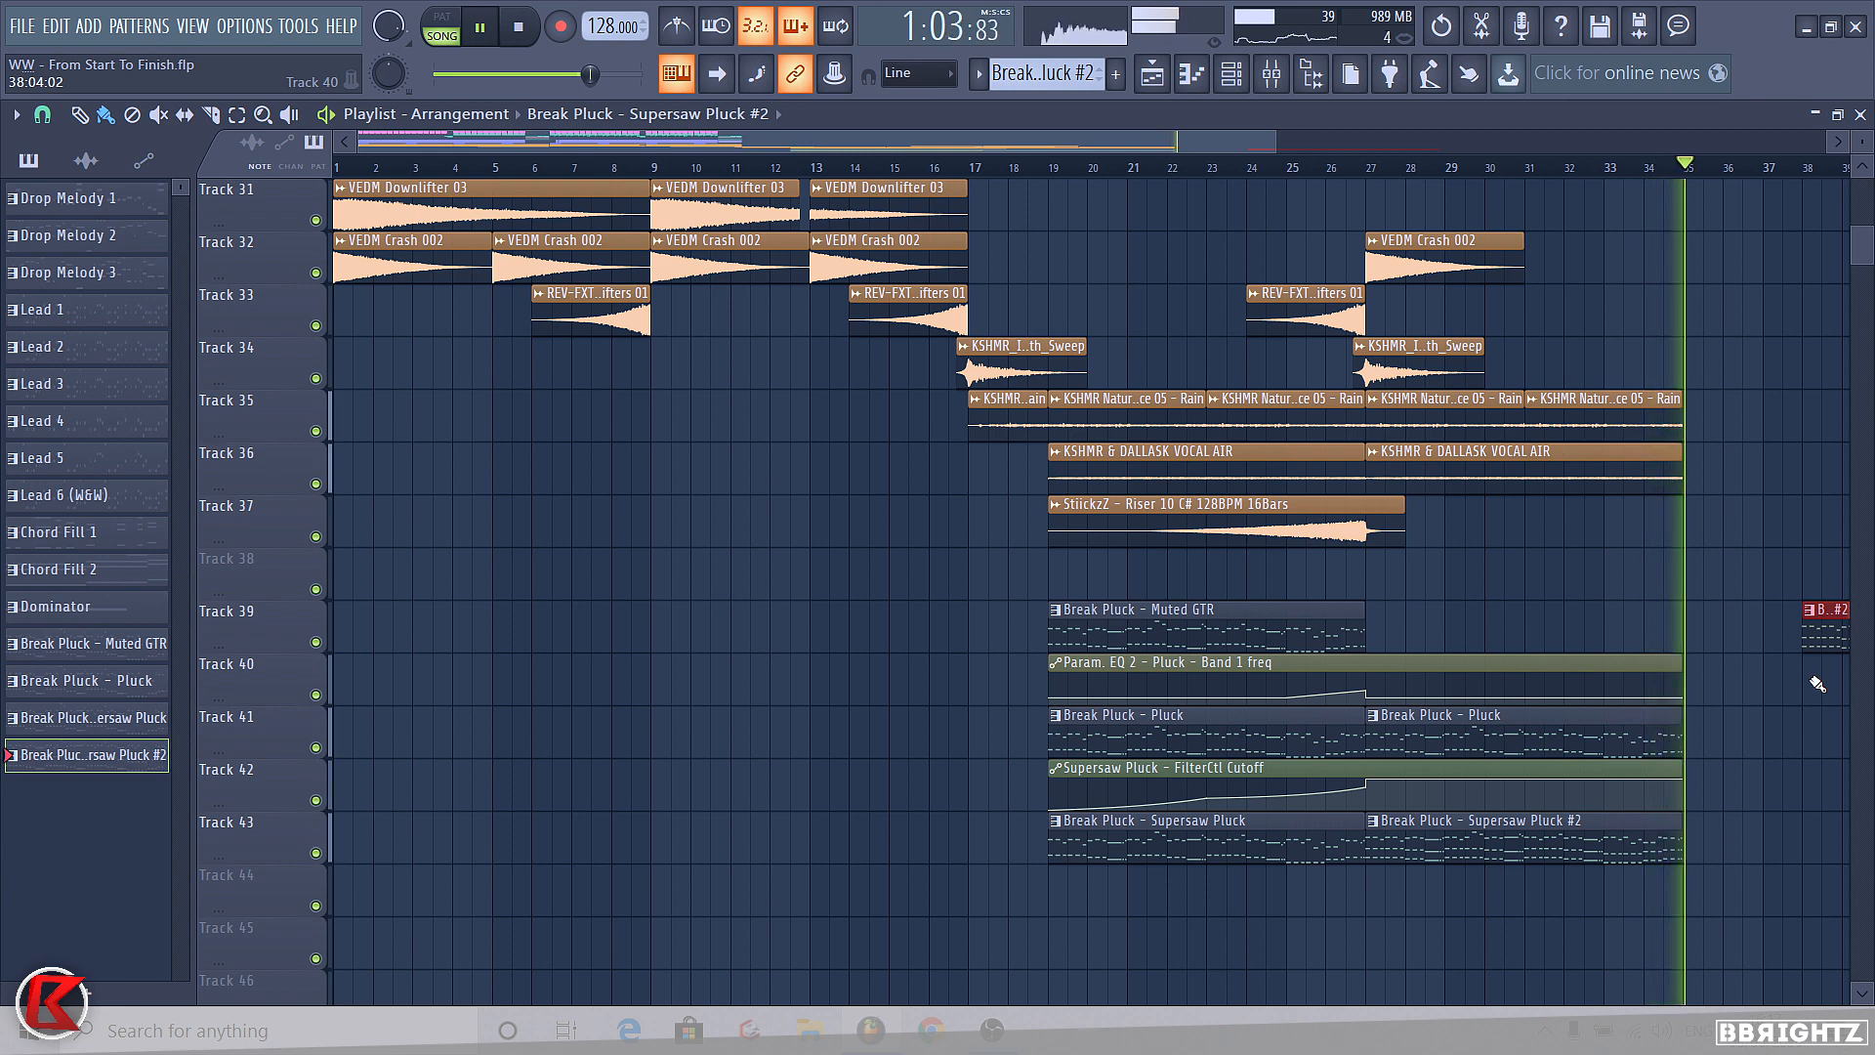
pyautogui.press('space')
pyautogui.rightClick(1824, 630)
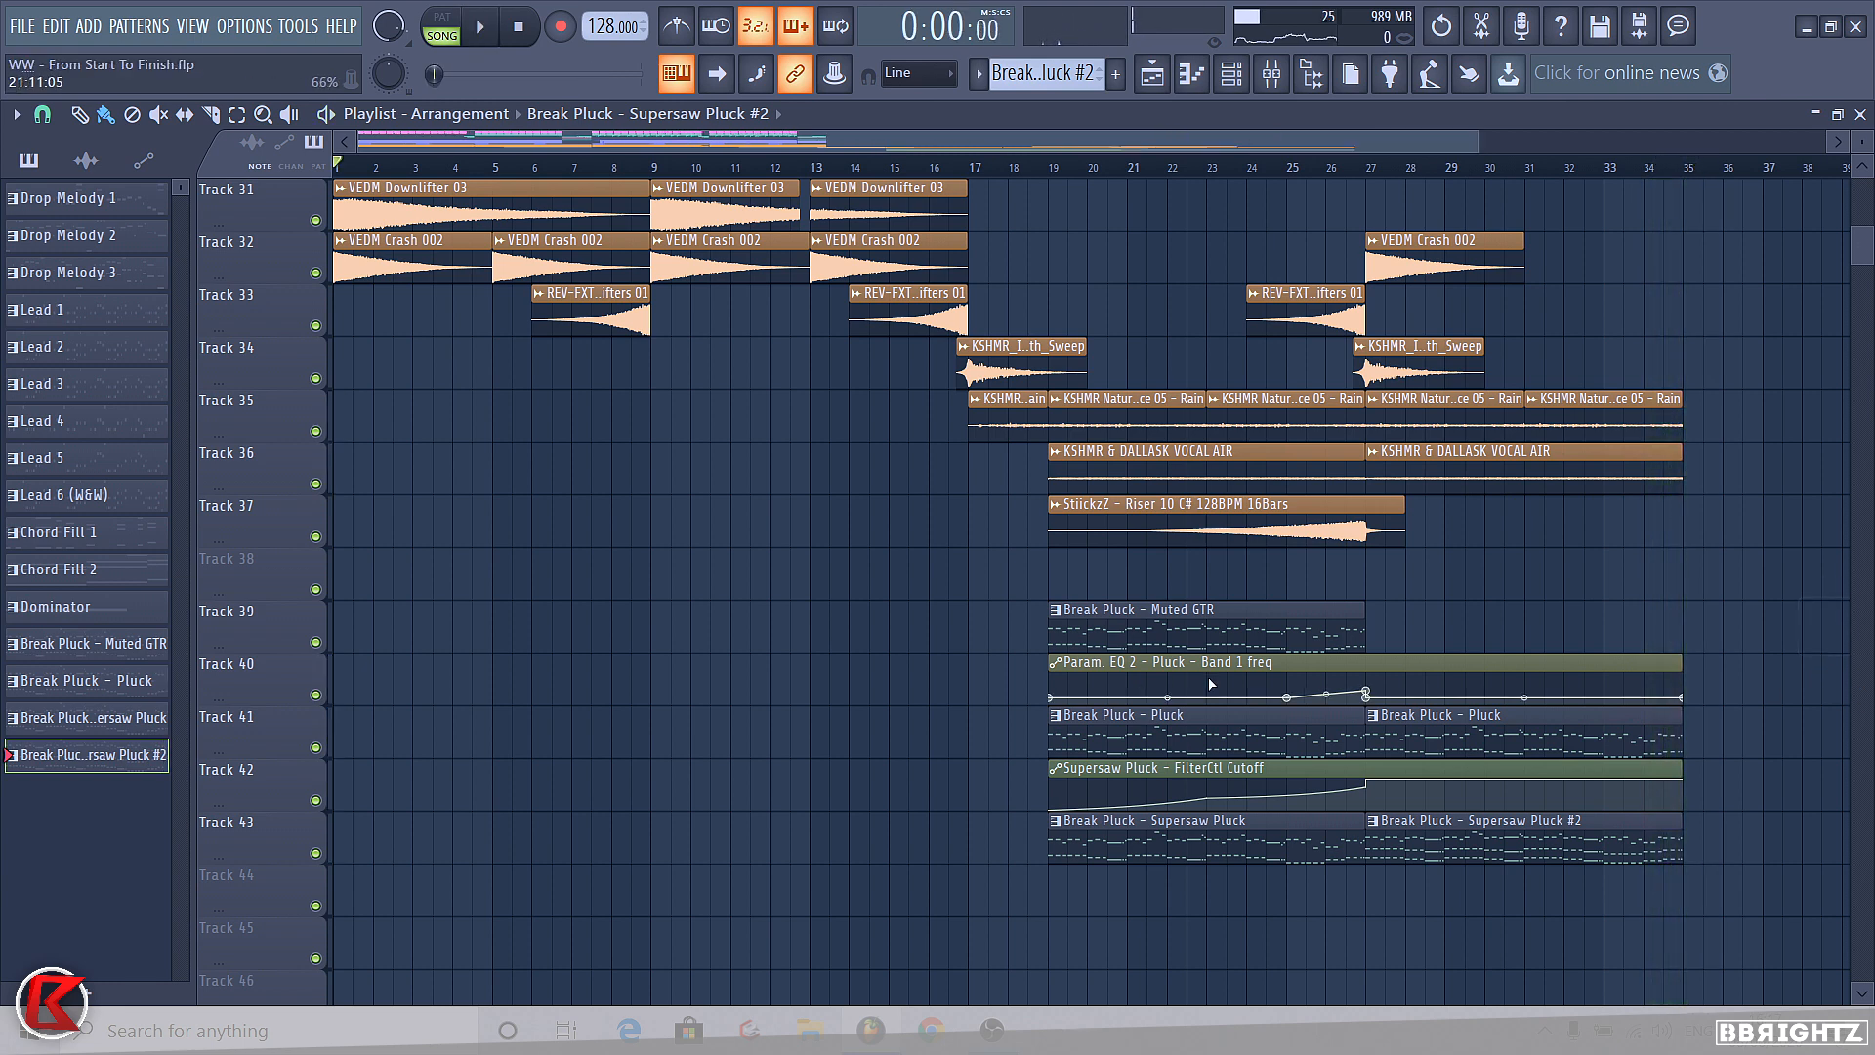
# - Select the short opening slices of the Drop Lead clips just after bar 9 on Tracks 20 to 25
pyautogui.scroll(6, 1070, 665)
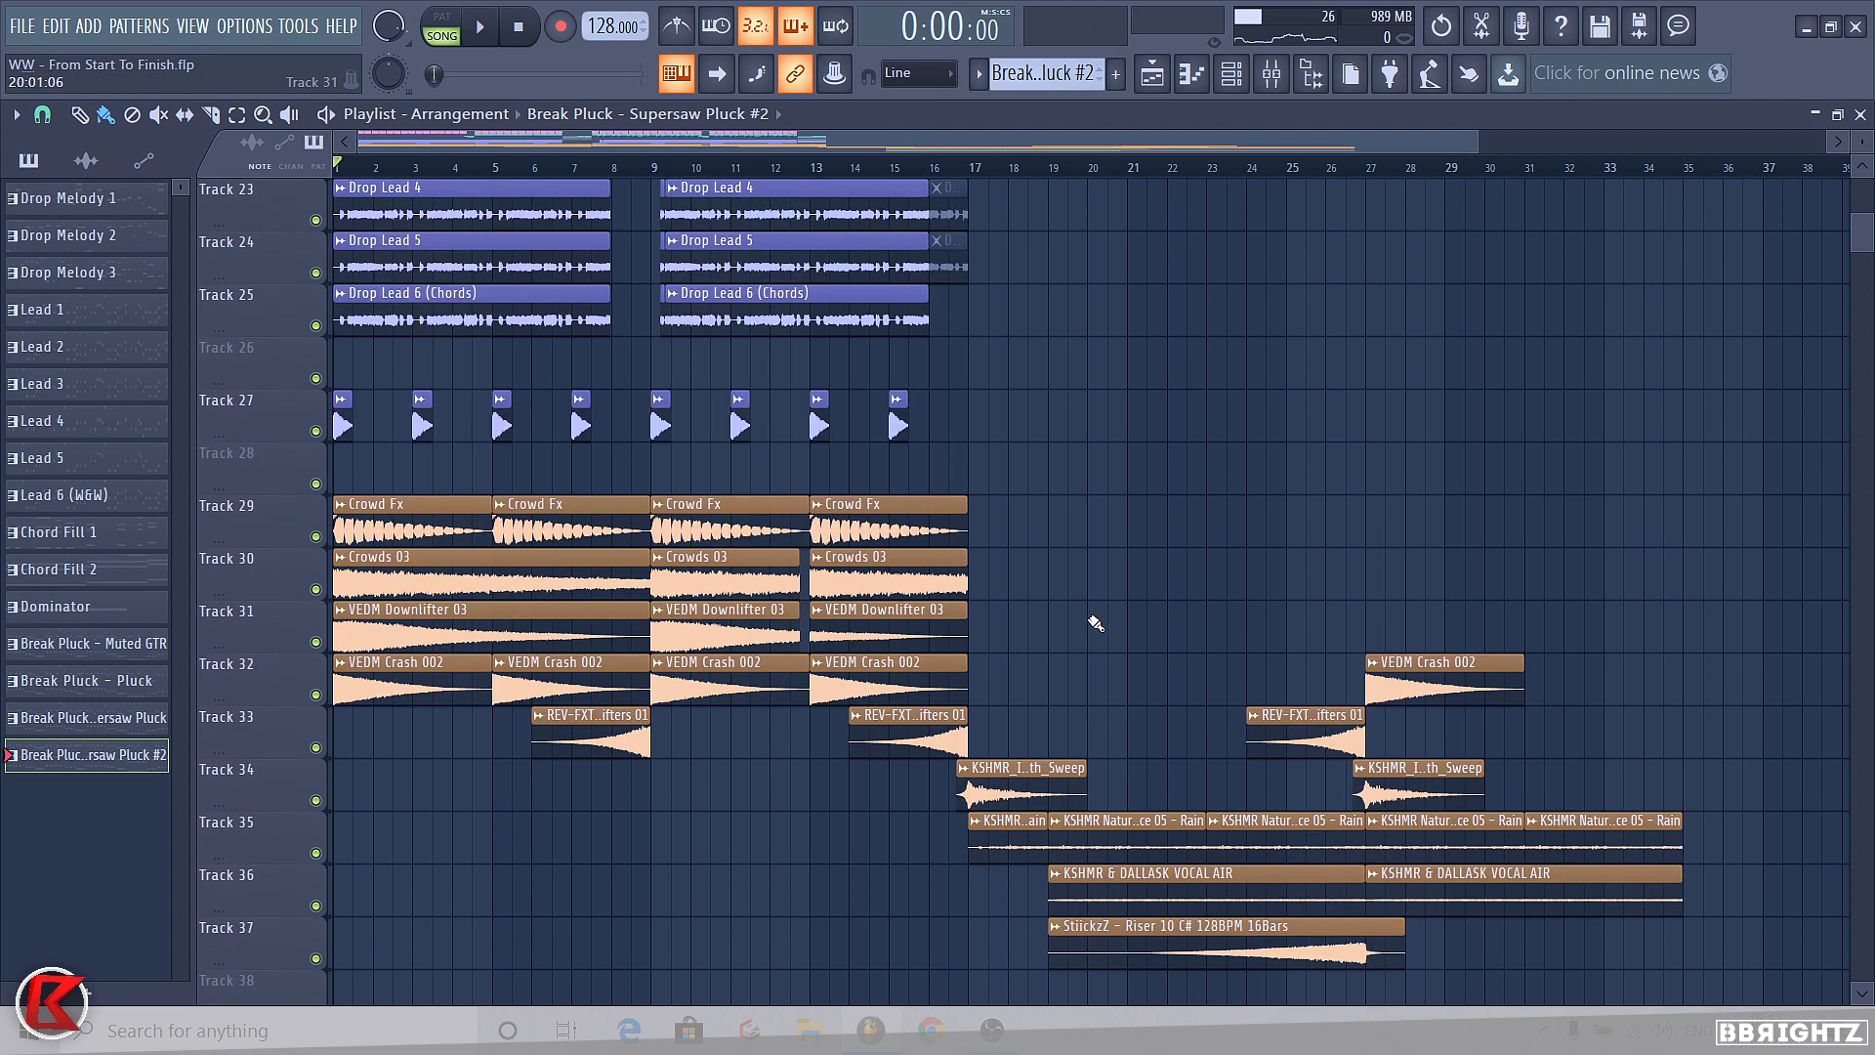
pyautogui.scroll(1, 1072, 337)
pyautogui.scroll(5, 695, 670)
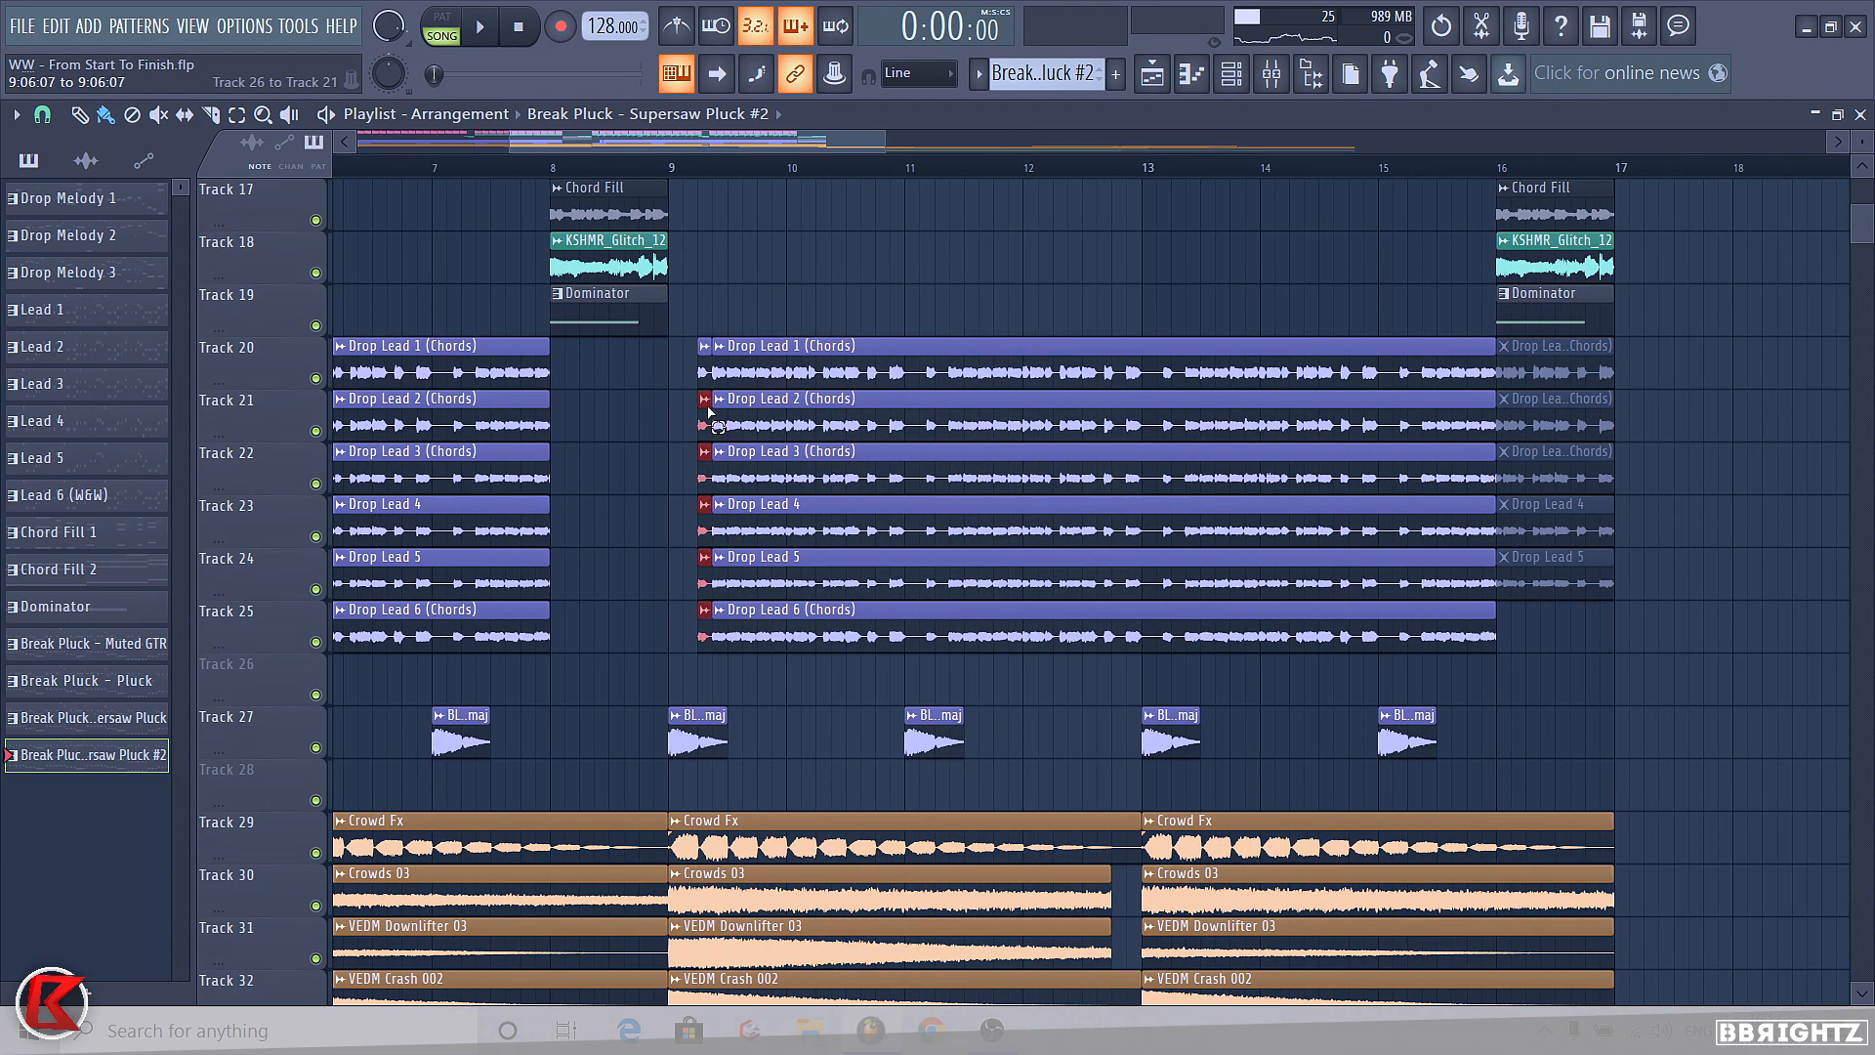
pyautogui.scroll(-3, 1624, 189)
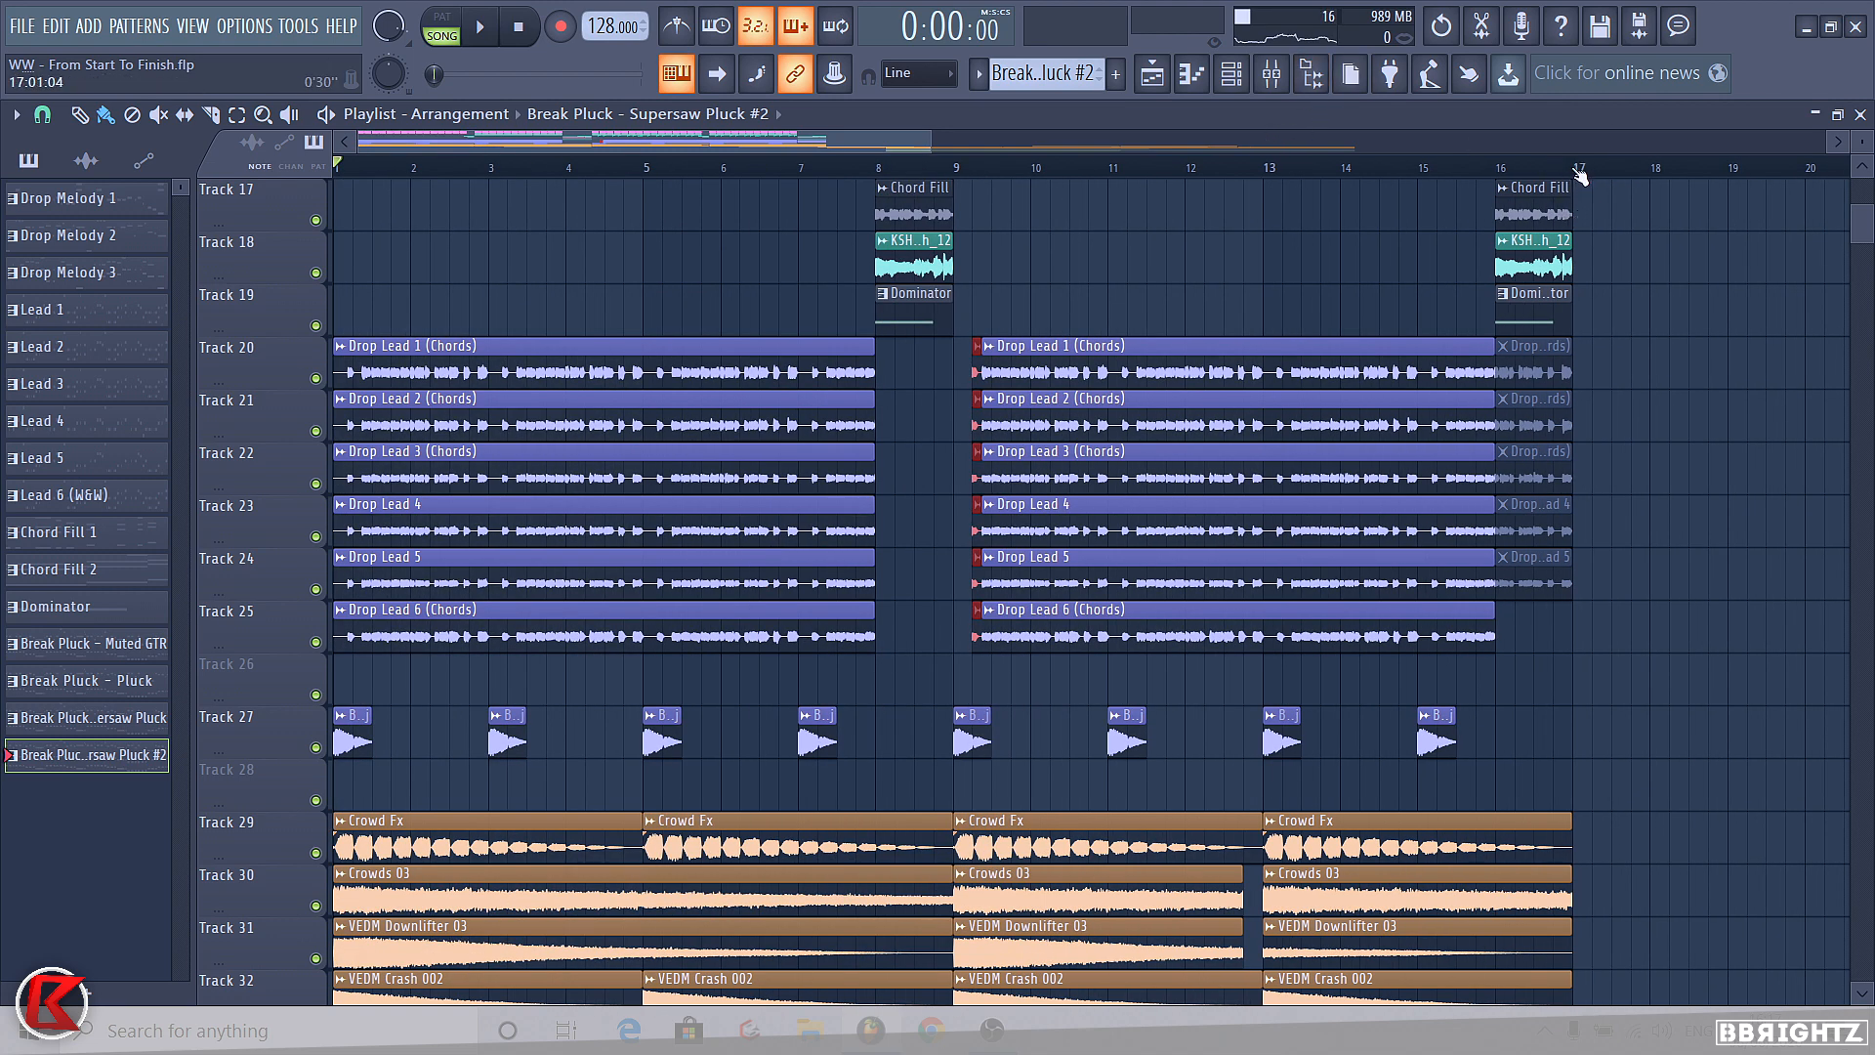
# - Make a time selection from bar 17 to bar 19, covering the gap between the drop and the plucks
pyautogui.scroll(-1, 1576, 174)
pyautogui.scroll(-4, 1523, 186)
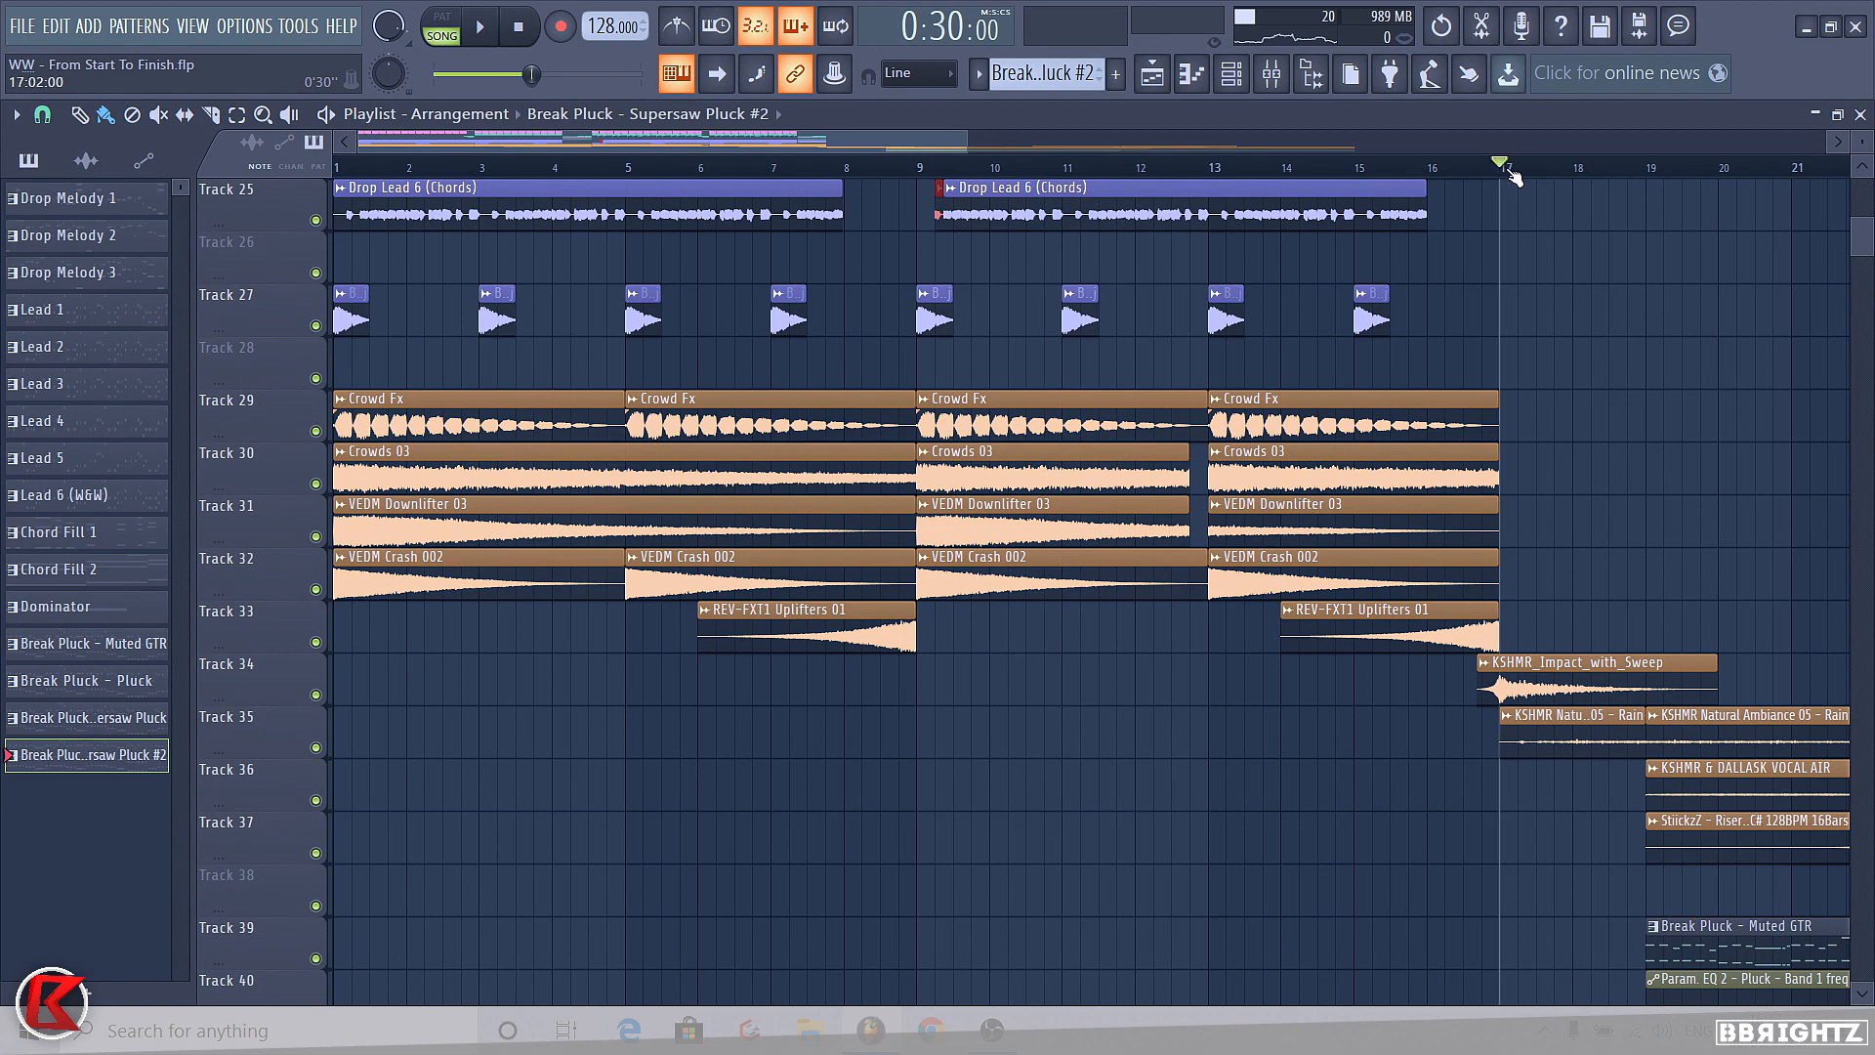
pyautogui.moveTo(1510, 174); pyautogui.dragTo(1630, 264)
pyautogui.scroll(-3, 783, 448)
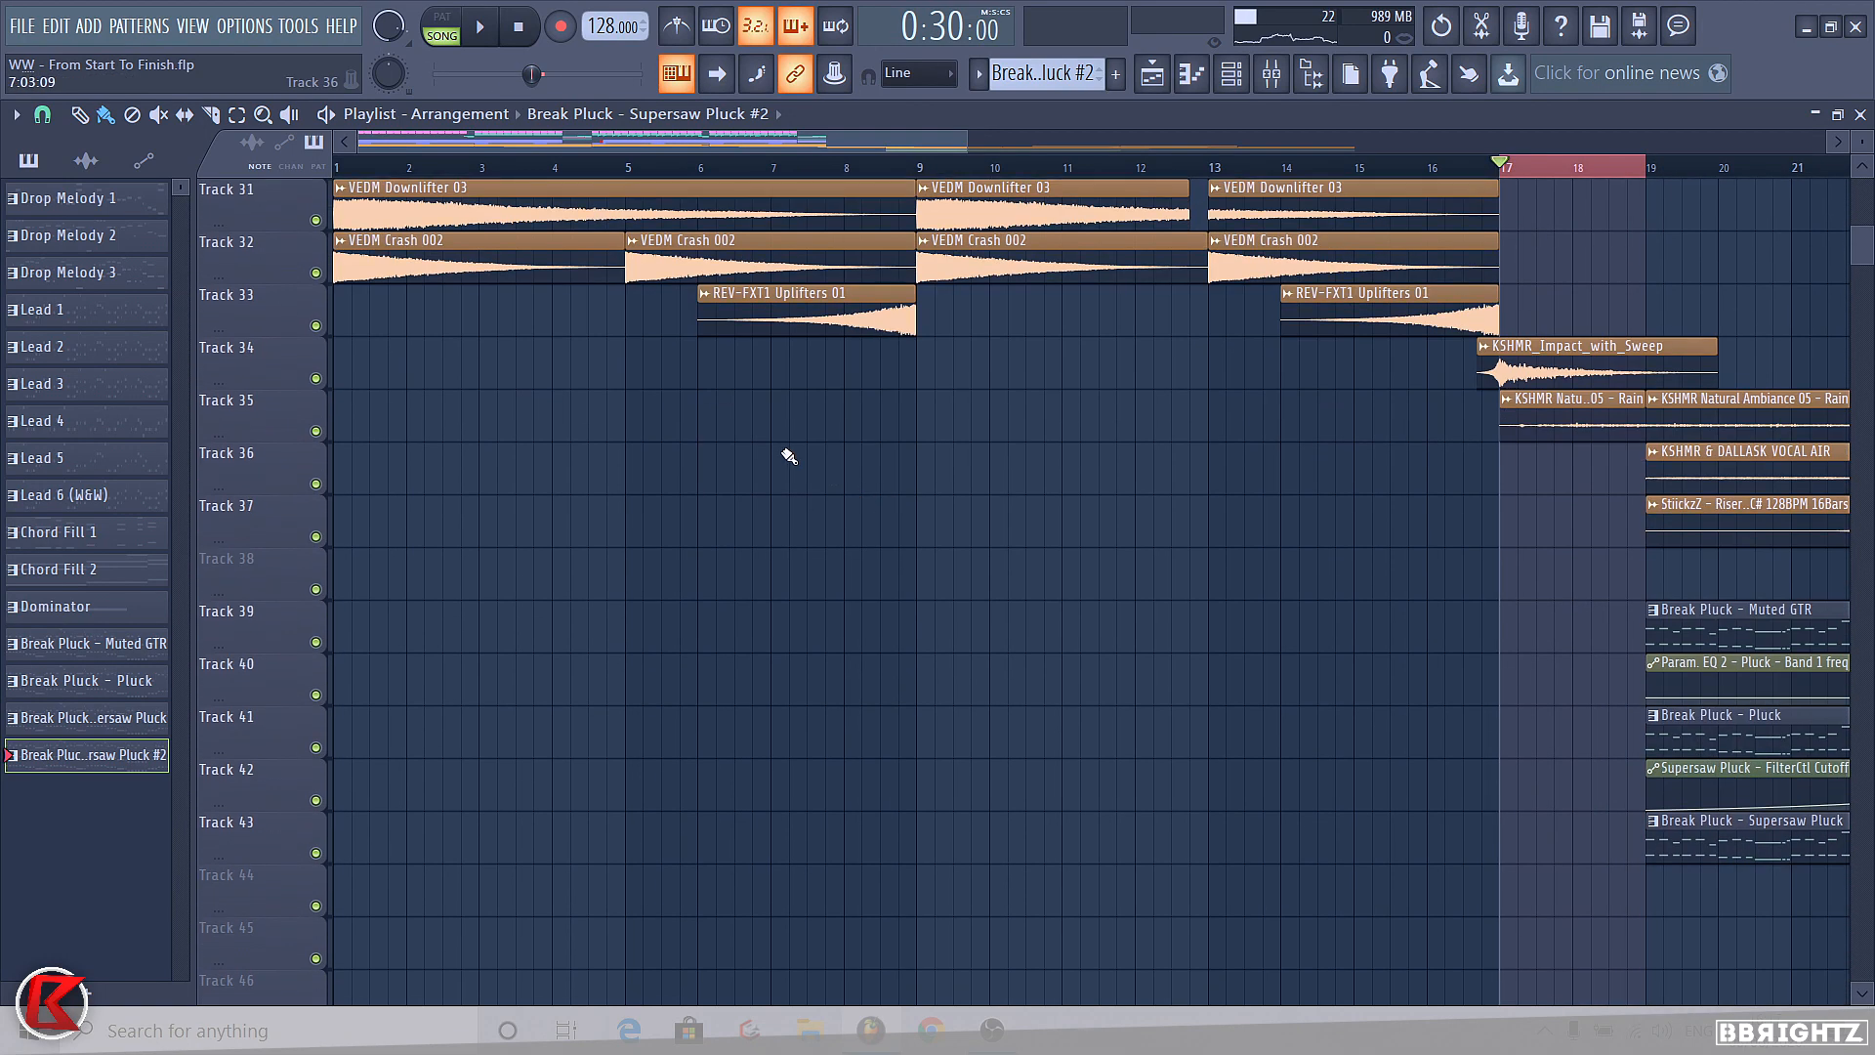
# - Align the Break Pluck - Muted GTR clip on Track 39 with the start of bar 19
pyautogui.scroll(-1, 1421, 789)
pyautogui.scroll(4, 1421, 790)
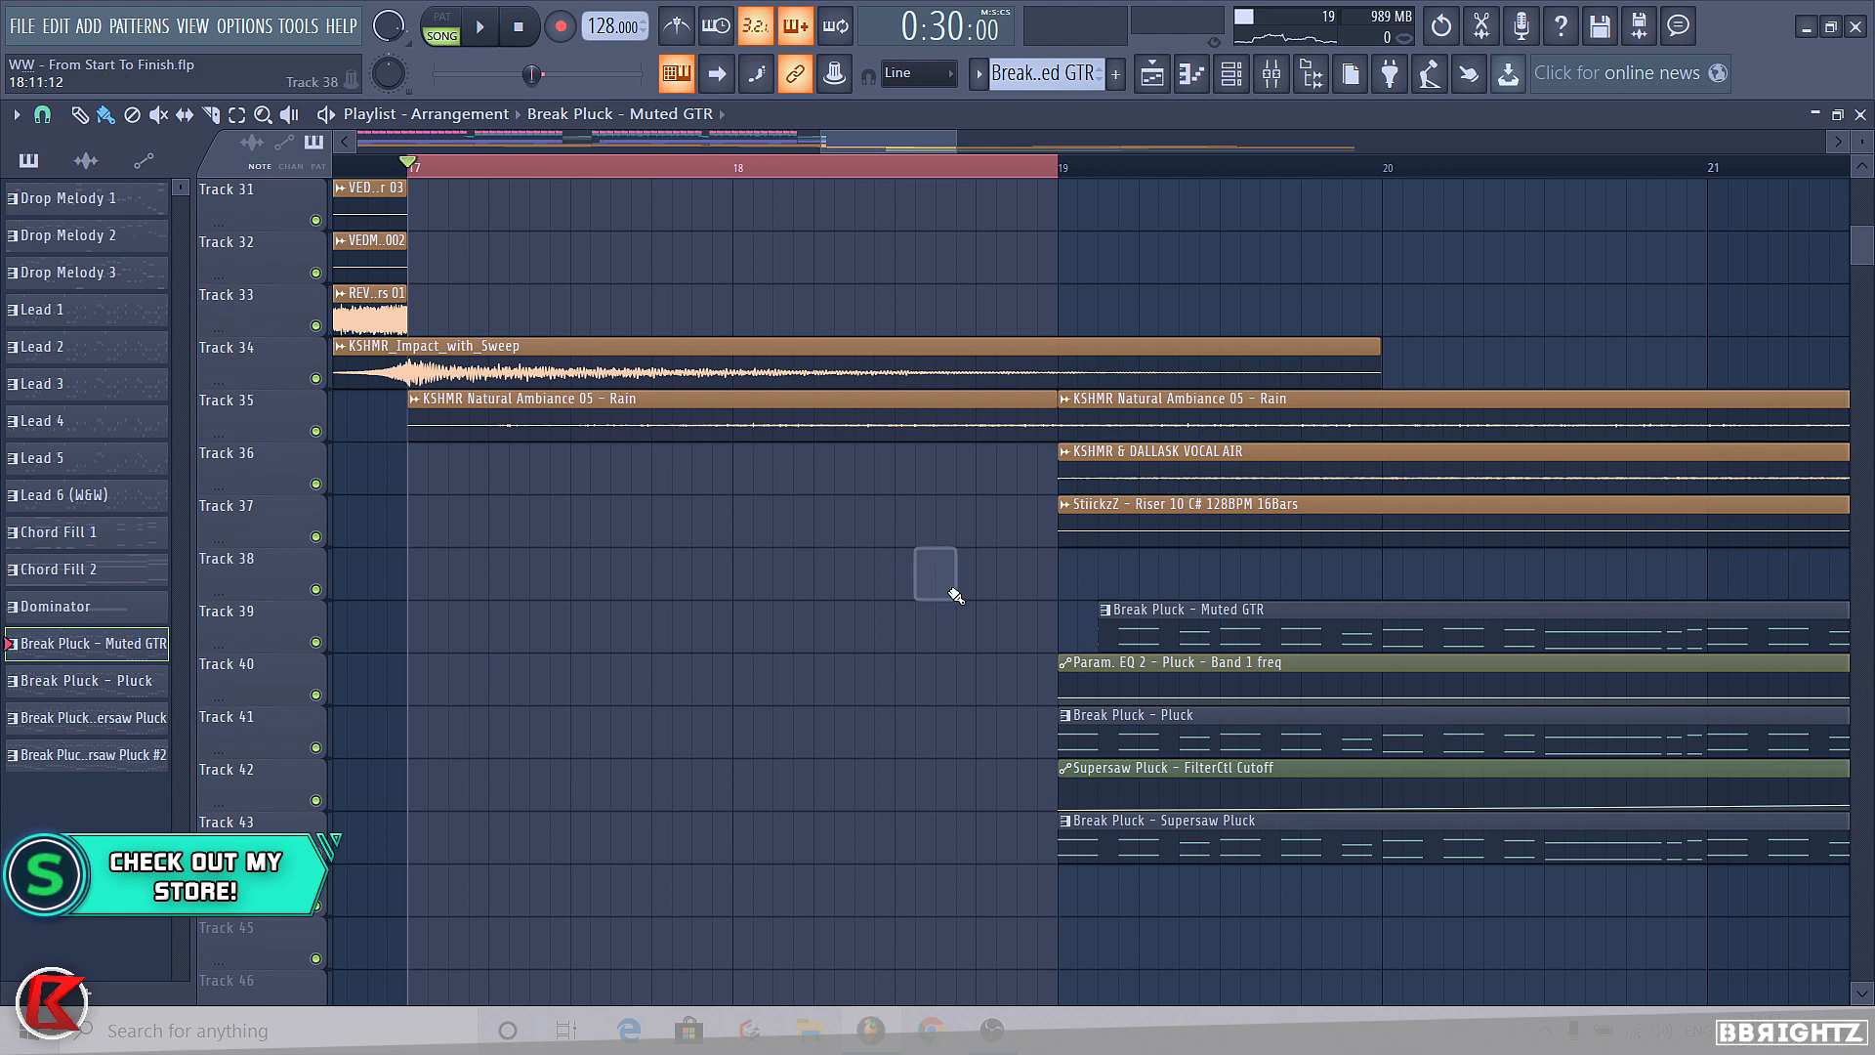
pyautogui.moveTo(1111, 630); pyautogui.dragTo(1071, 629)
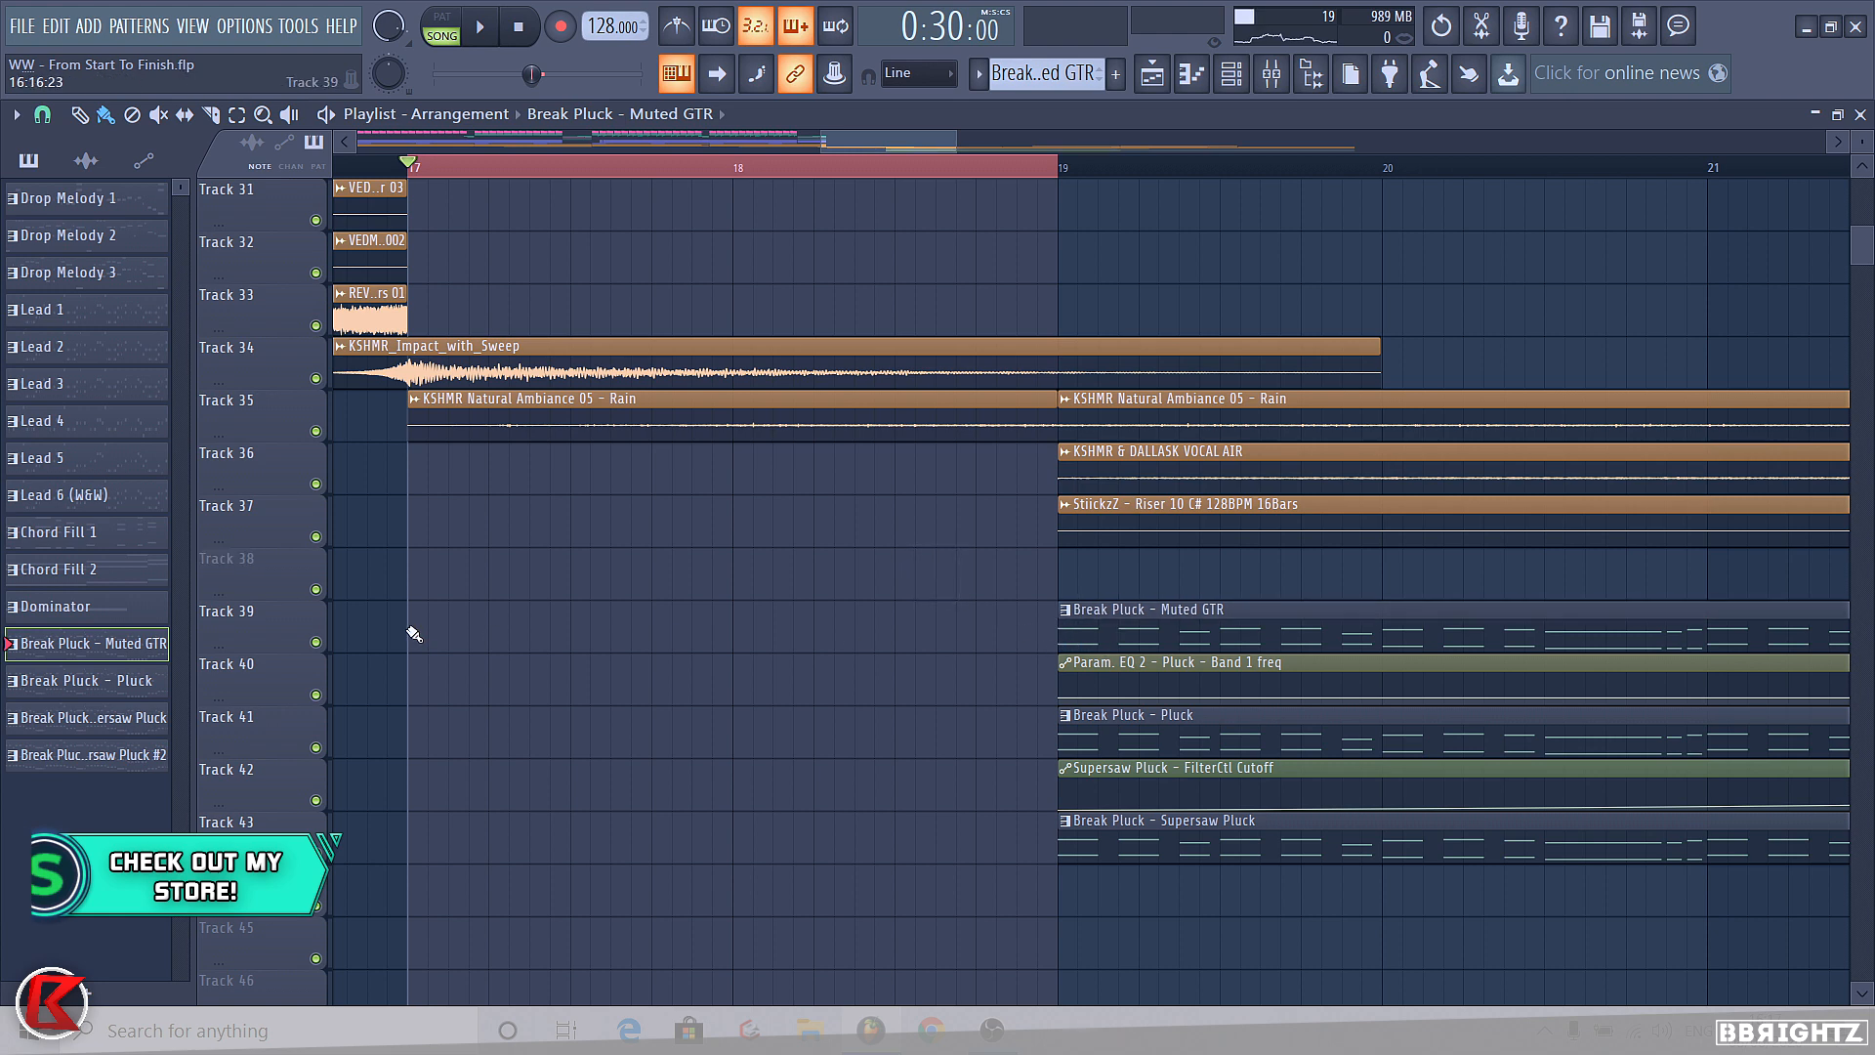
# - Select the pluck pattern and automation clips that start at bar 19 on Tracks 39 to 43
pyautogui.click(1075, 613)
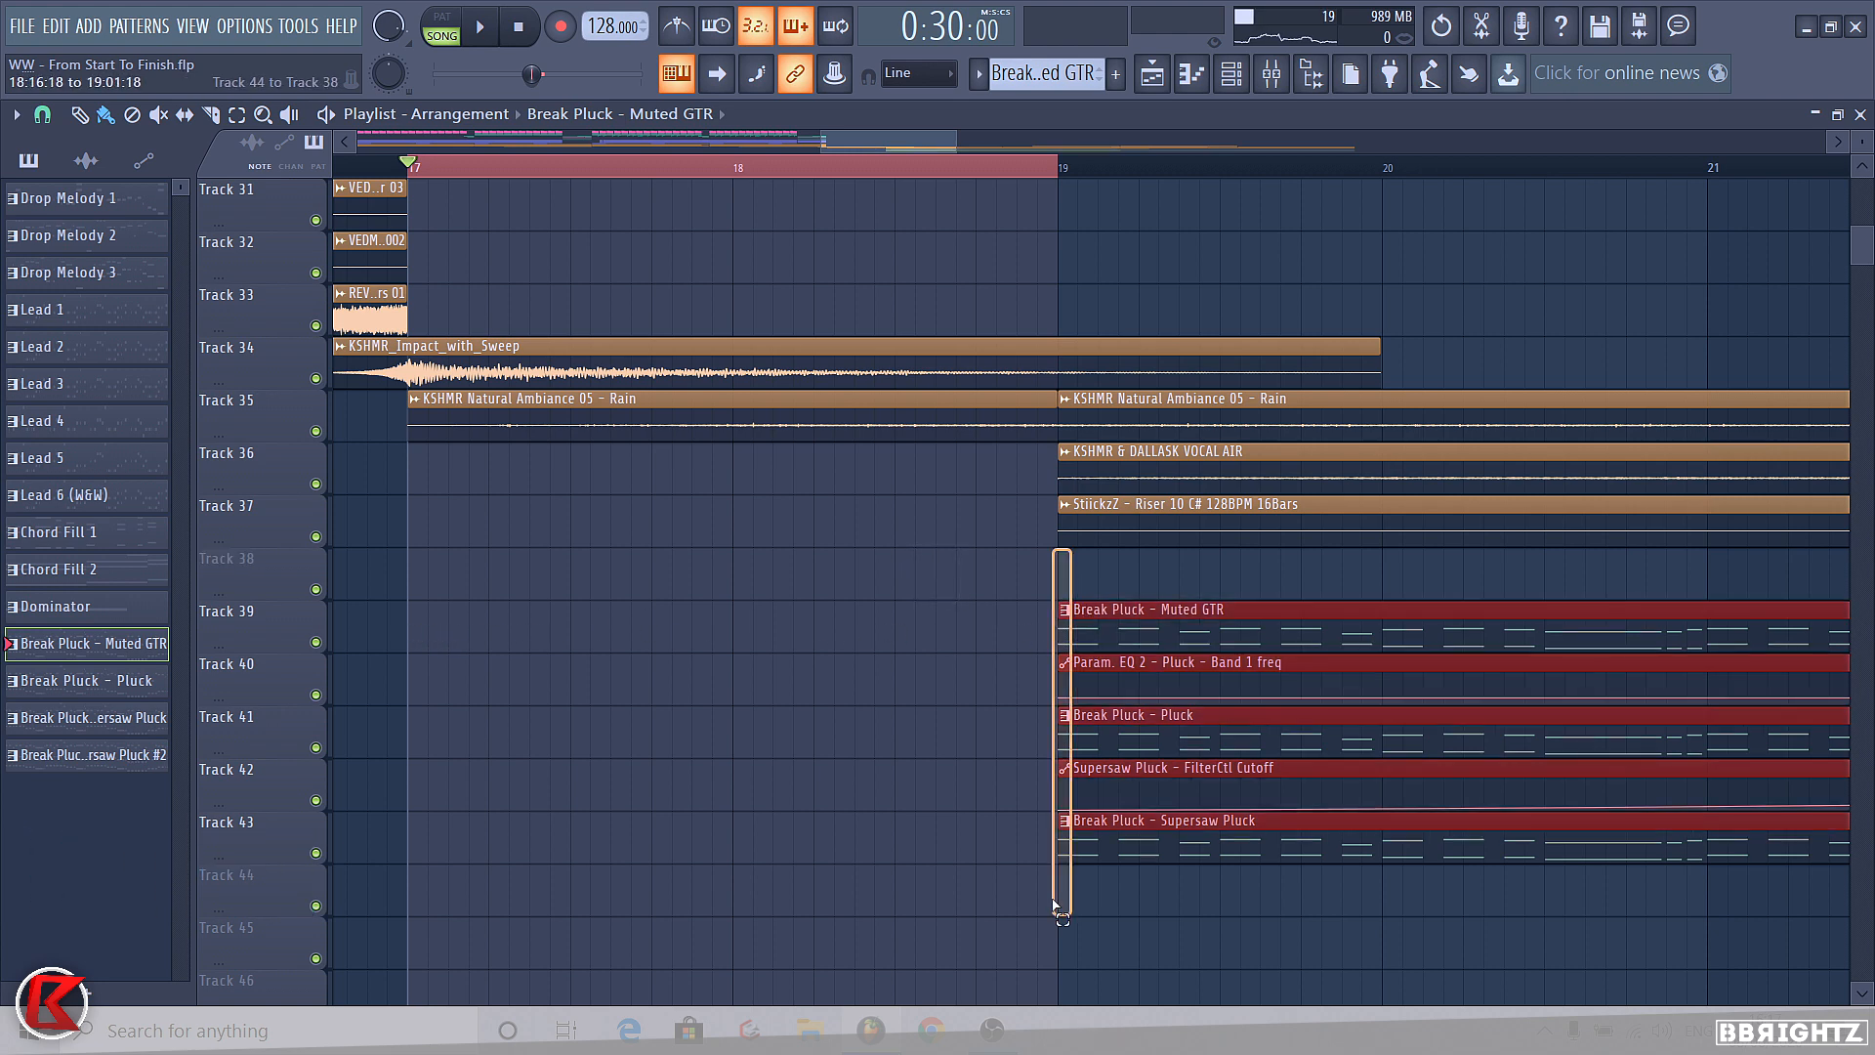
pyautogui.scroll(-6, 782, 238)
pyautogui.scroll(-3, 781, 238)
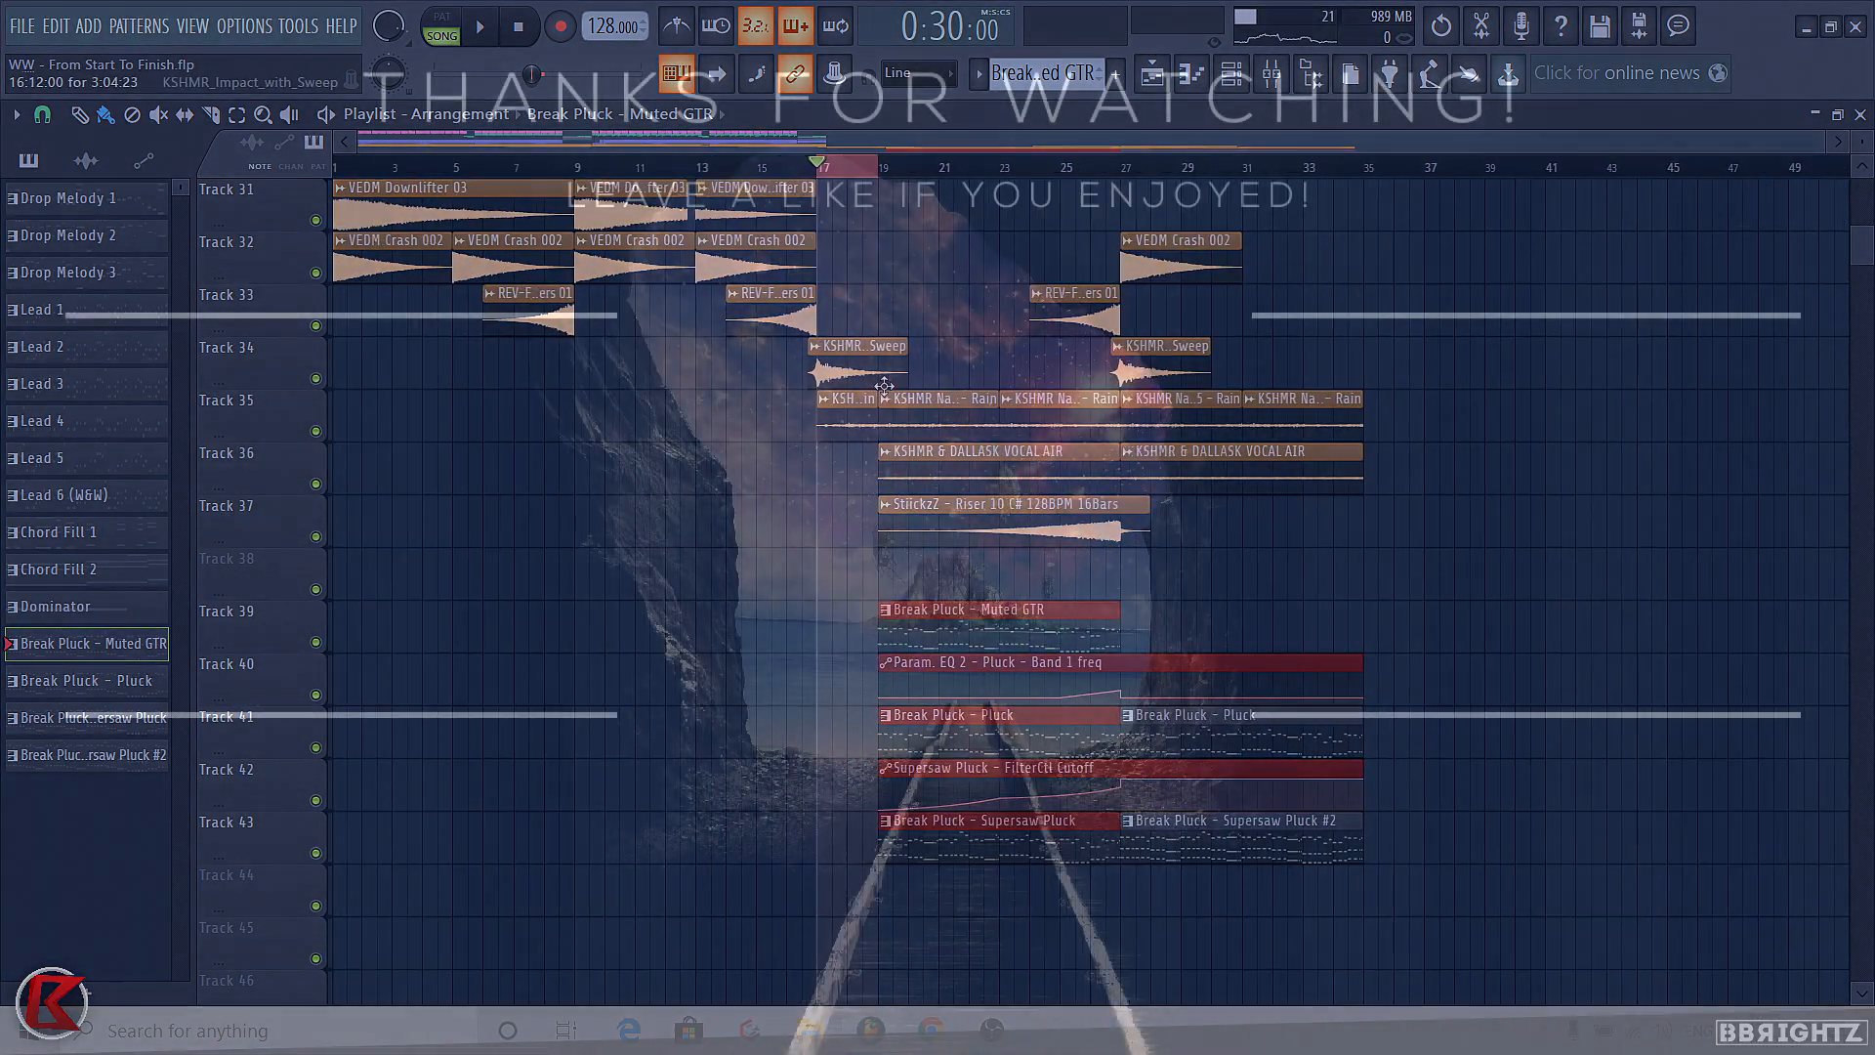